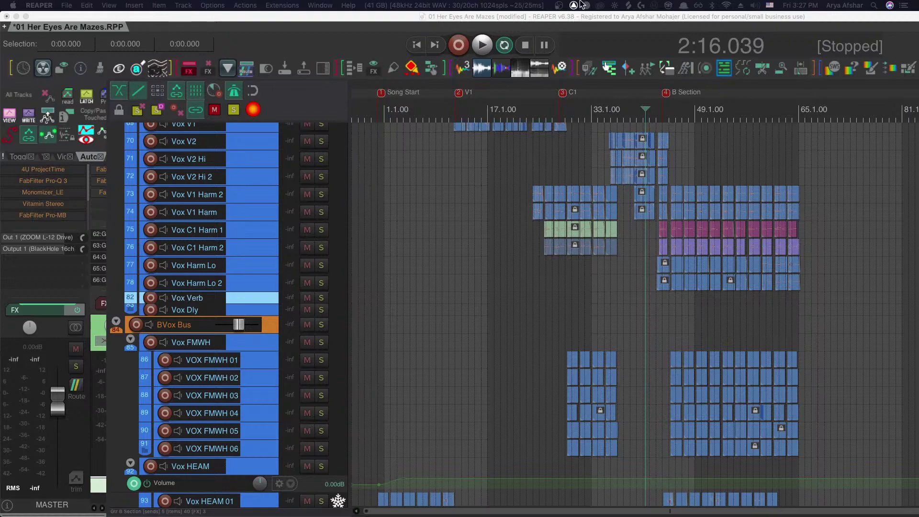
pyautogui.click(356, 31)
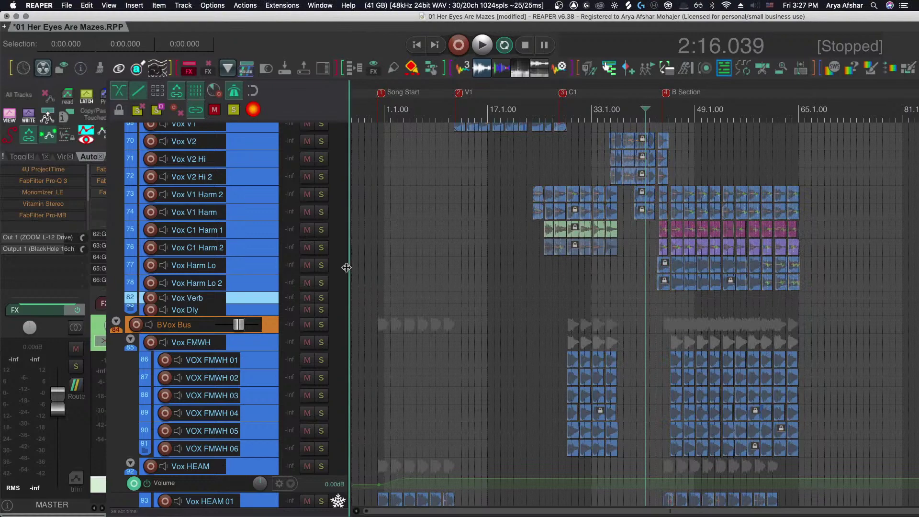
pyautogui.click(322, 247)
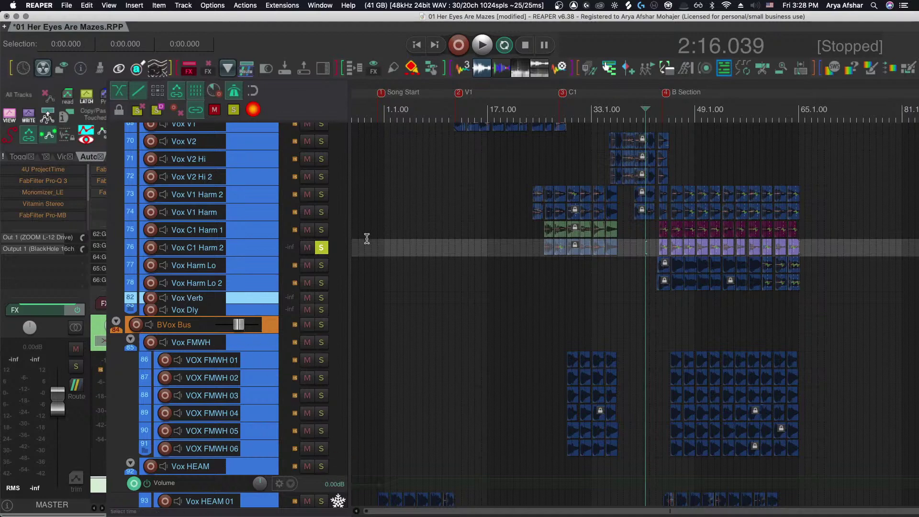
pyautogui.click(321, 248)
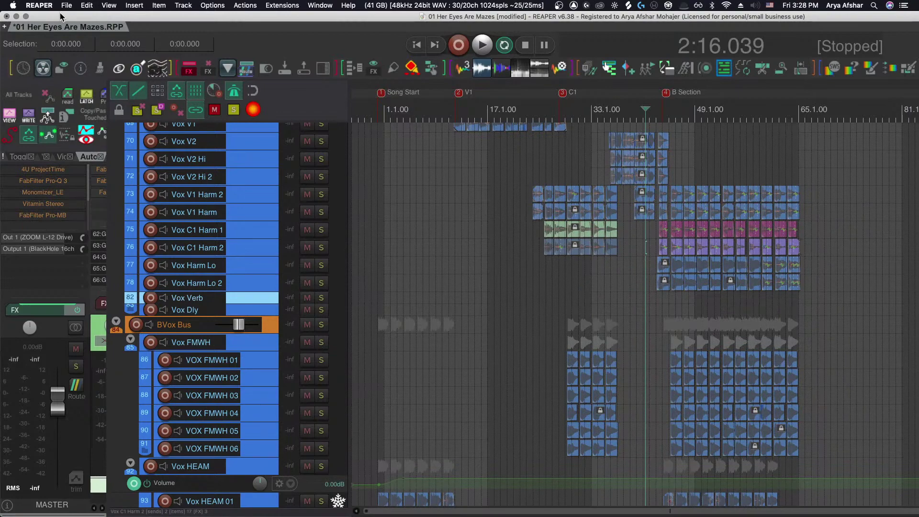
# Turn off the scaling of track, mixer and transport interface elements in the advanced UI/system settings, and close the preferences
pyautogui.press('super+comma')
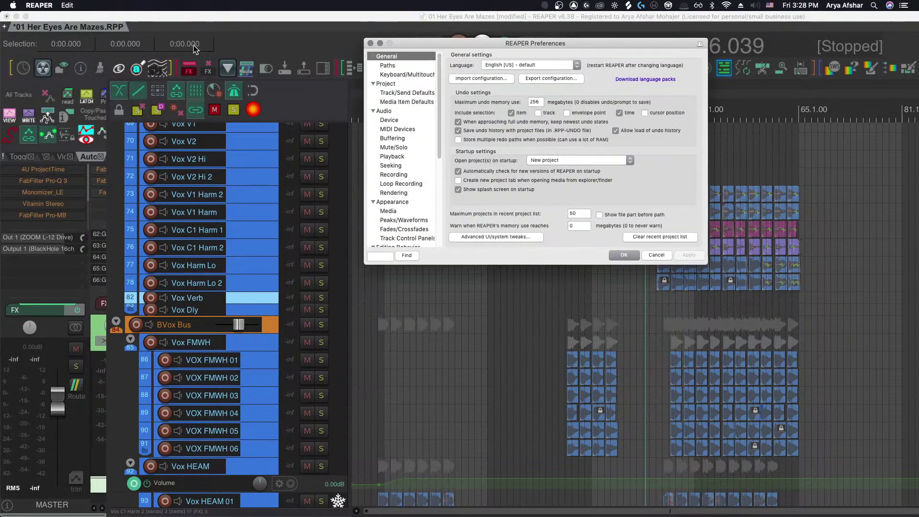
pyautogui.click(495, 236)
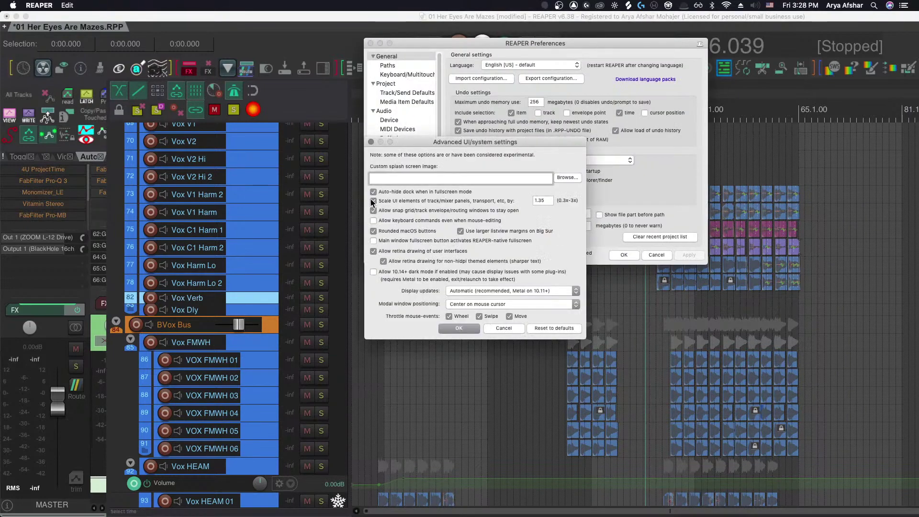
pyautogui.click(459, 328)
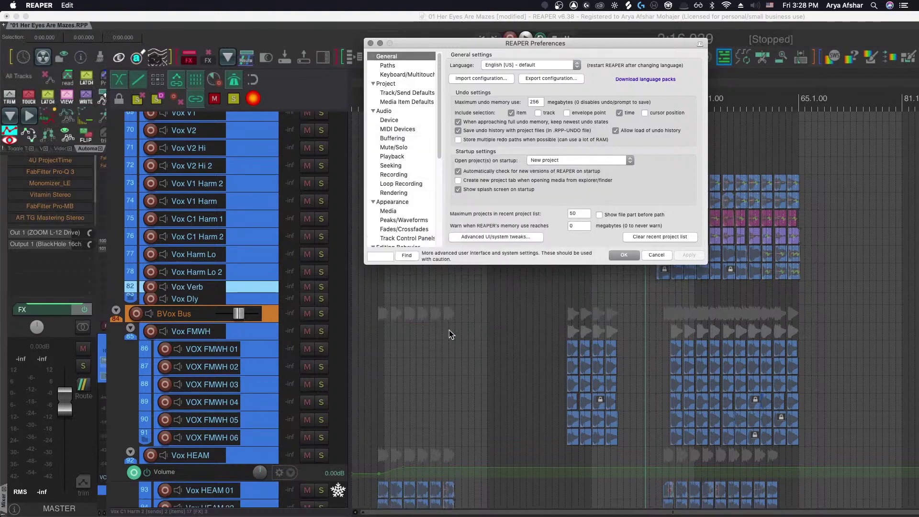
pyautogui.click(370, 44)
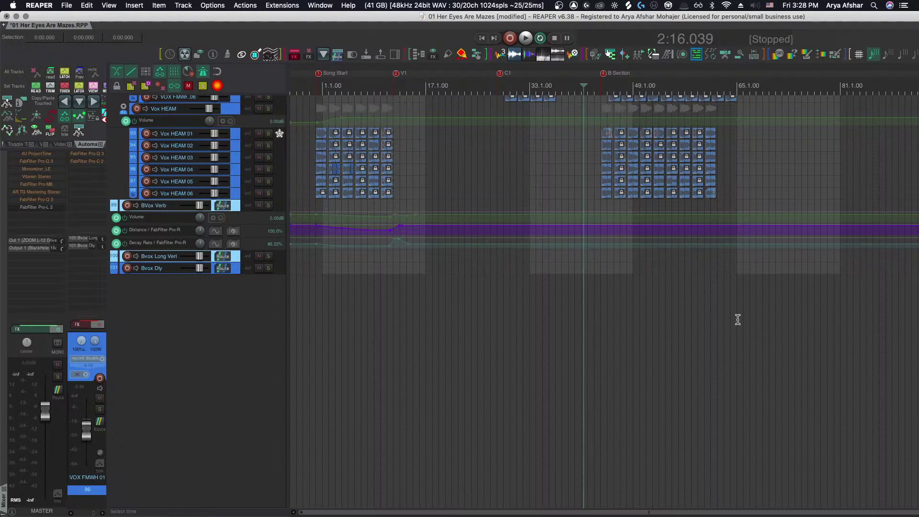
# Mute the Scratch Vox track under the Vox Bus and select its audio item
pyautogui.scroll(8, 566, 351)
pyautogui.scroll(10, 566, 353)
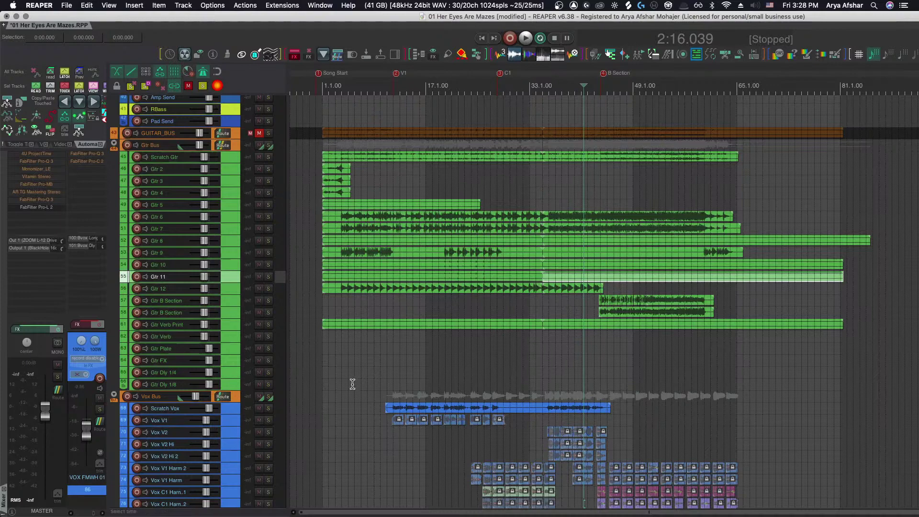
pyautogui.click(259, 409)
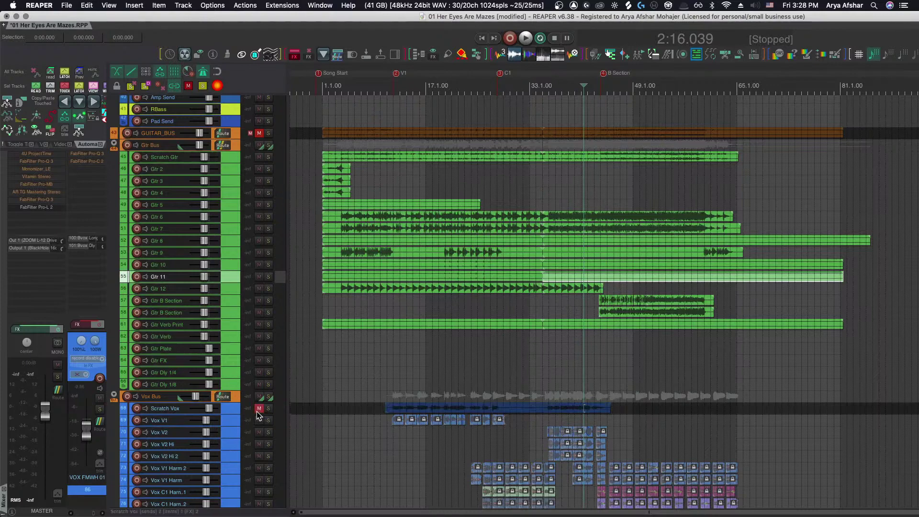
pyautogui.click(231, 413)
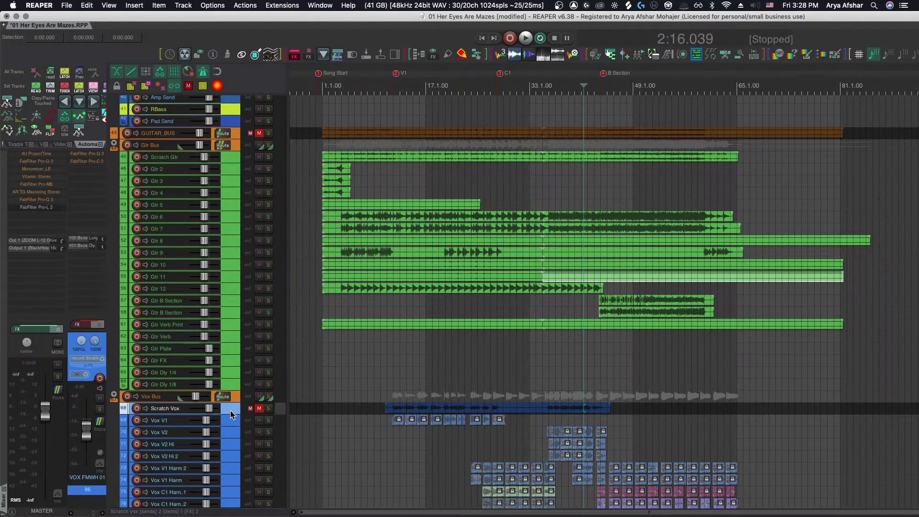
pyautogui.click(541, 410)
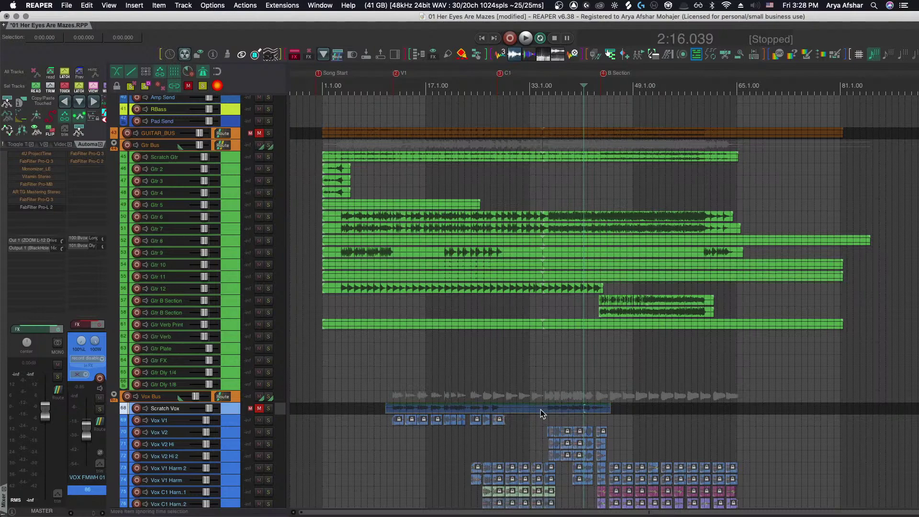
# Look over the waveforms and layout of the guitar, bass and drum tracks
pyautogui.scroll(4, 527, 407)
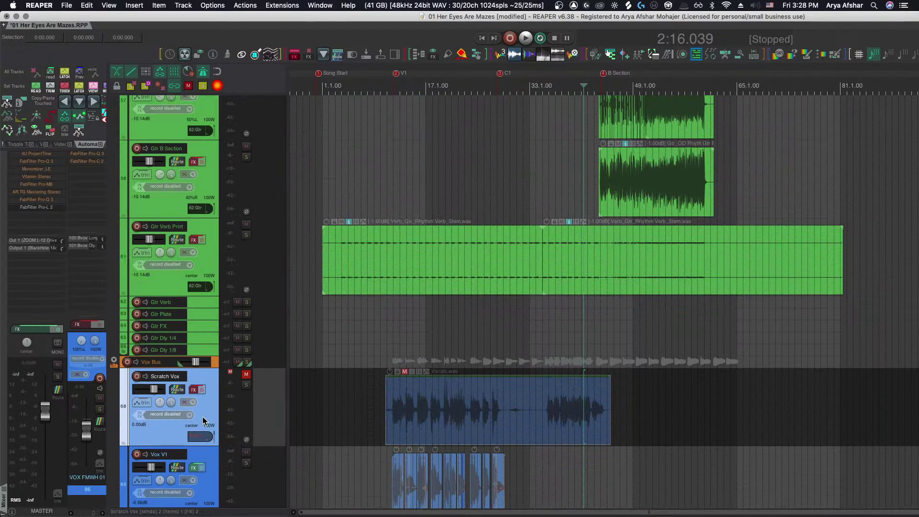
pyautogui.scroll(10, 629, 407)
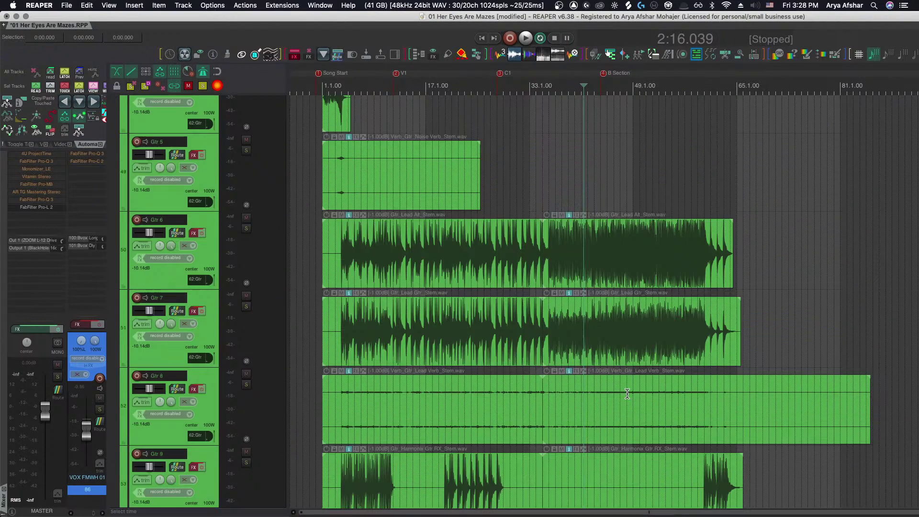
pyautogui.scroll(5, 627, 394)
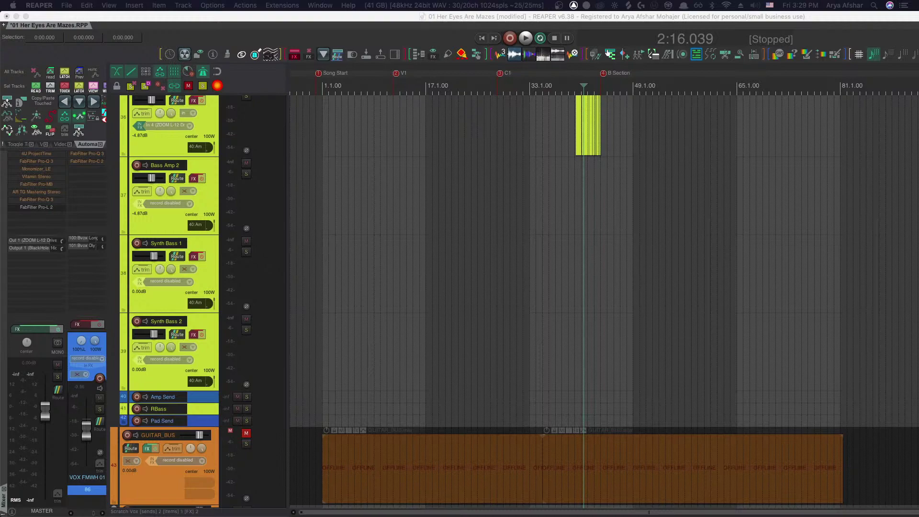
pyautogui.click(566, 211)
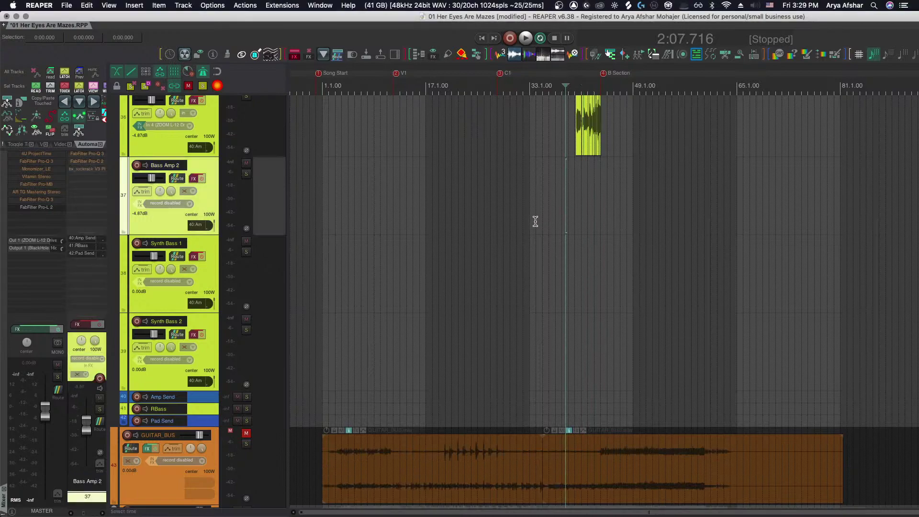
pyautogui.scroll(-5, 532, 220)
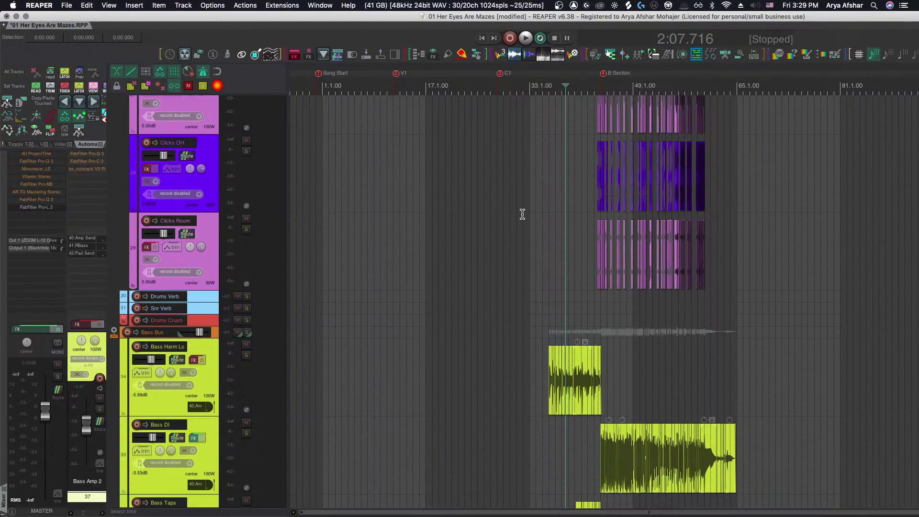
pyautogui.scroll(3, 525, 219)
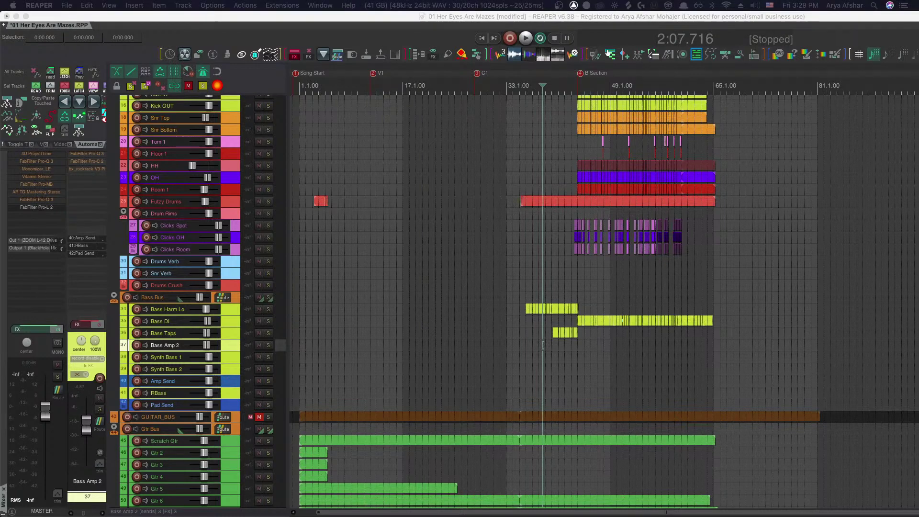
# Switch to Chrome, widen the YouTube Studio live stream window to check the chat, and minimize it
pyautogui.moveTo(717, 516); pyautogui.dragTo(565, 101)
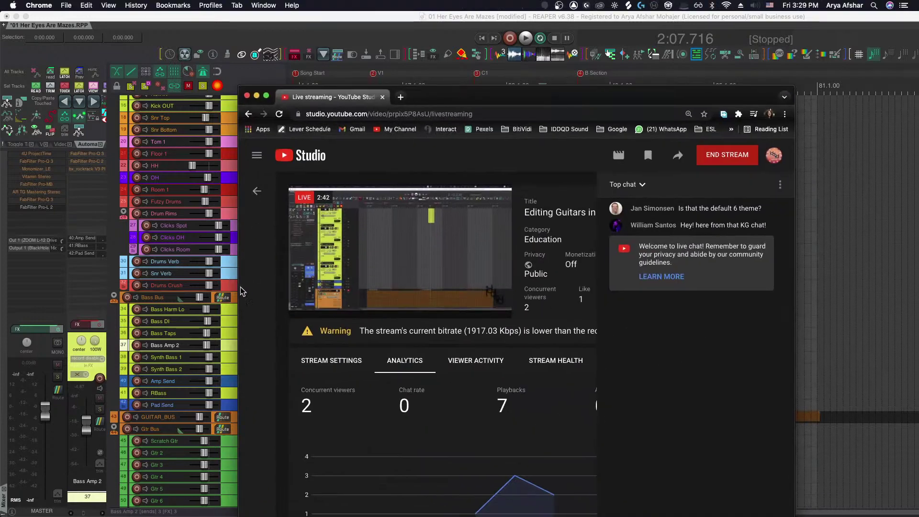
pyautogui.moveTo(239, 286); pyautogui.dragTo(115, 282)
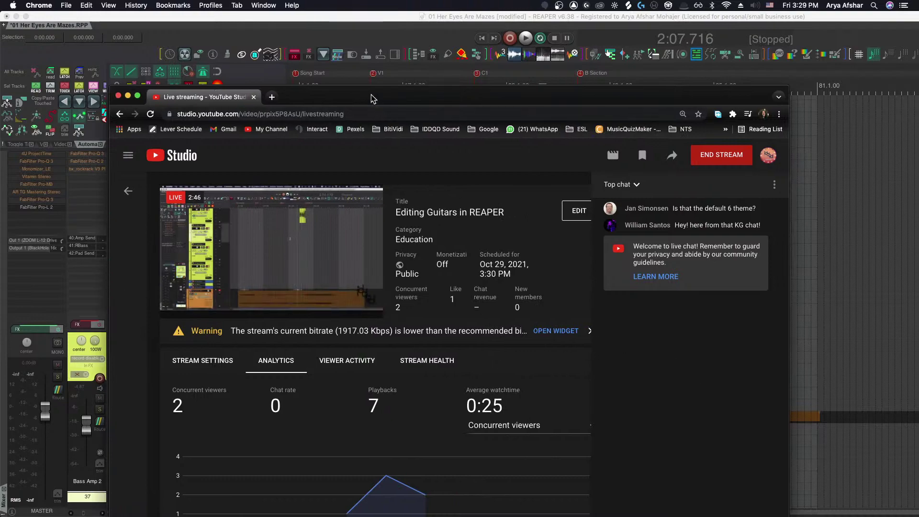
pyautogui.press('super+m')
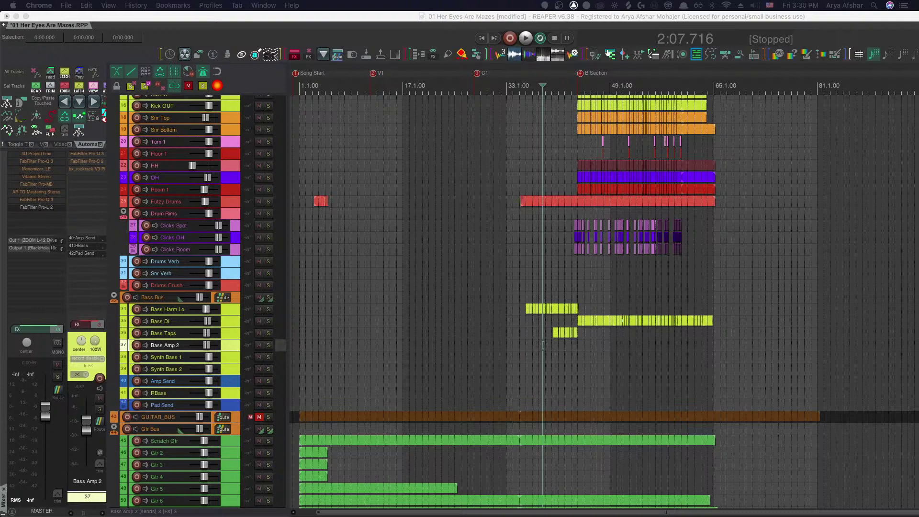
# Solo the two Gtr B Section tracks in the Gtr Bus
pyautogui.scroll(1, 454, 227)
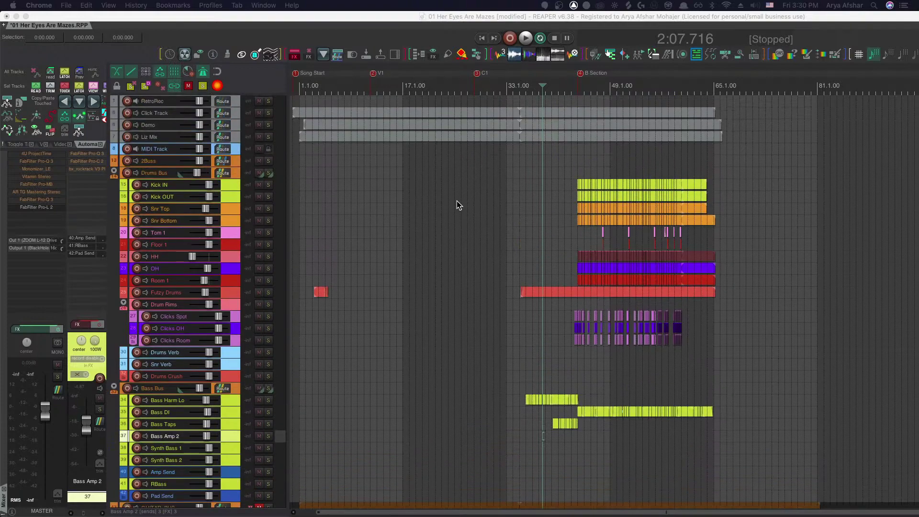
pyautogui.click(447, 249)
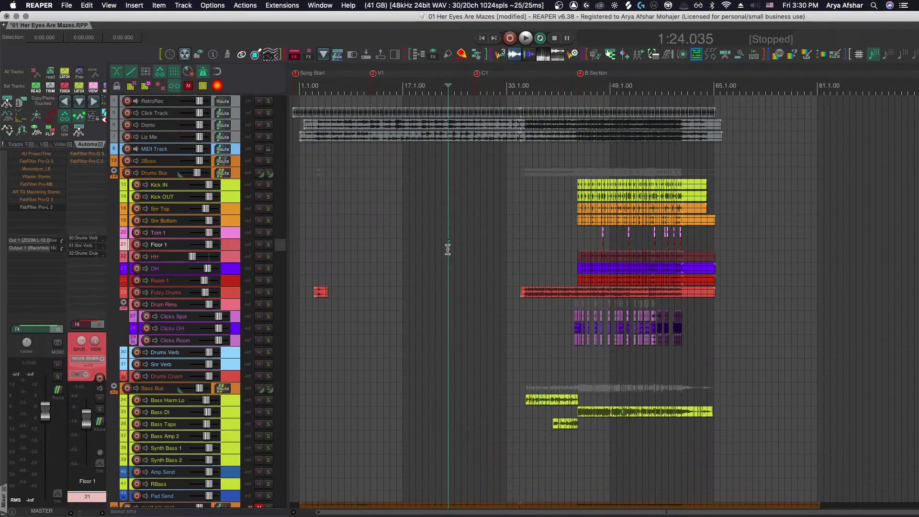
pyautogui.press('Home')
pyautogui.scroll(-15, 458, 272)
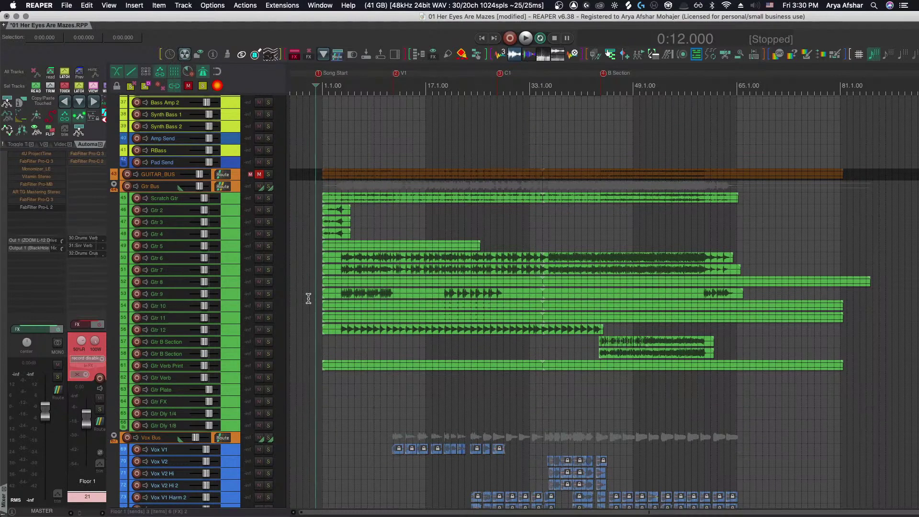
pyautogui.hscroll(10, 329, 345)
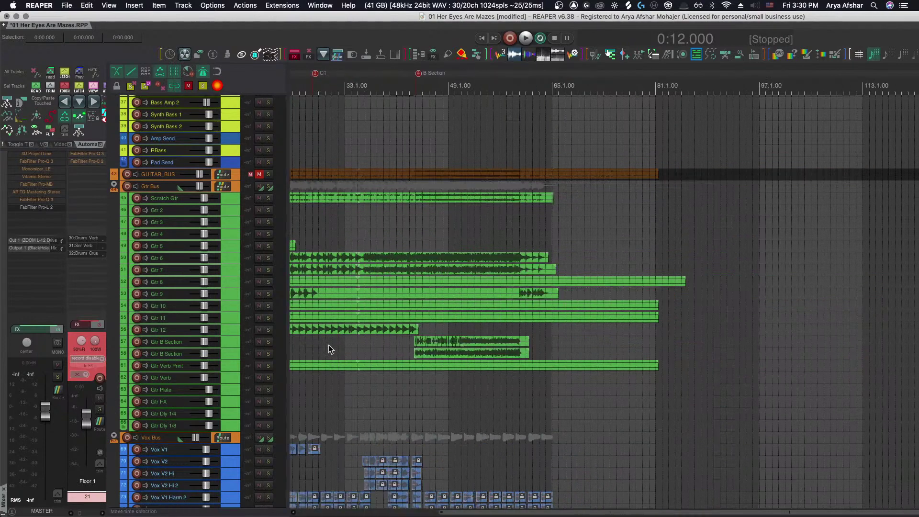
pyautogui.click(269, 343)
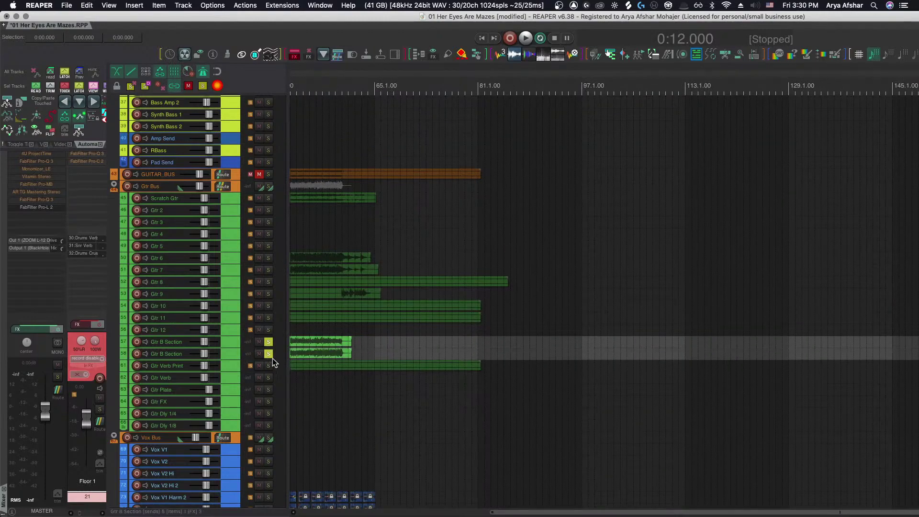
# Trim the start of the first item on both Gtr B Section tracks to about 2:23.78, just before the B Section marker
pyautogui.hscroll(-6, 394, 358)
pyautogui.click(492, 343)
pyautogui.scroll(10, 509, 351)
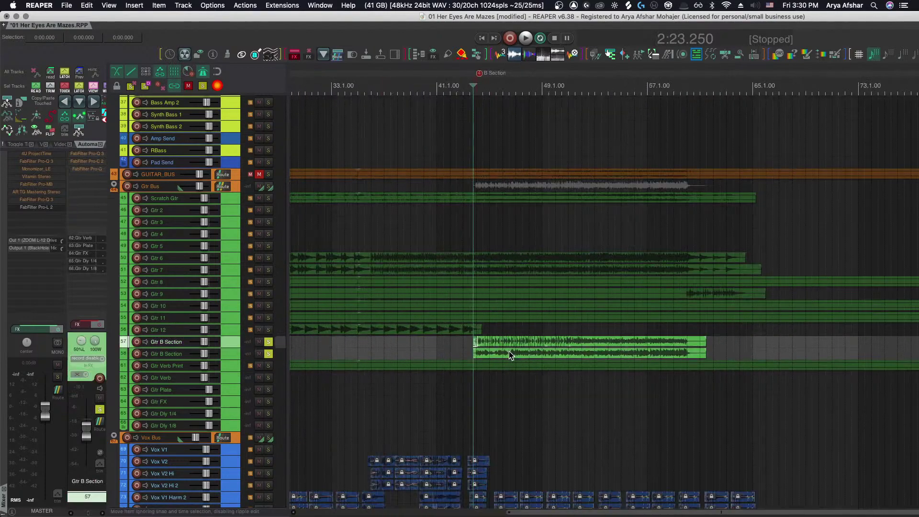
pyautogui.scroll(5, 358, 366)
pyautogui.scroll(6, 360, 341)
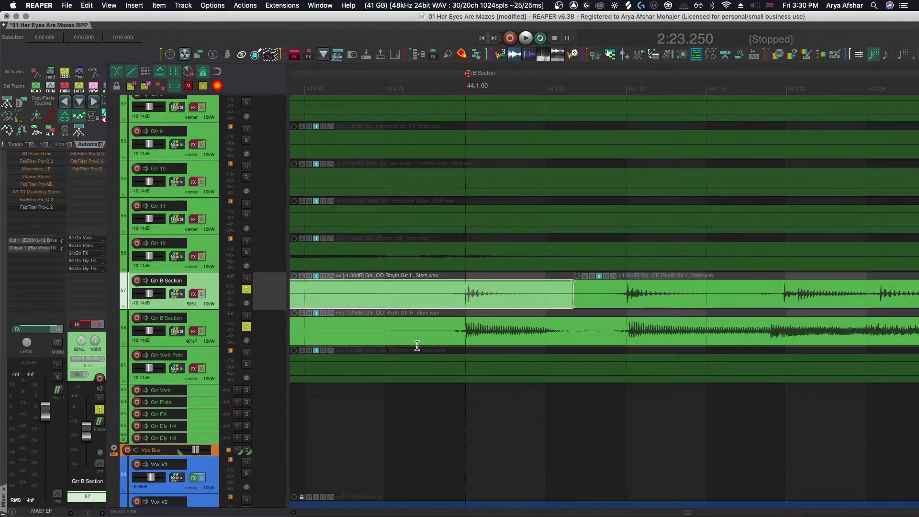
pyautogui.hscroll(3, 417, 346)
pyautogui.hscroll(-4, 417, 346)
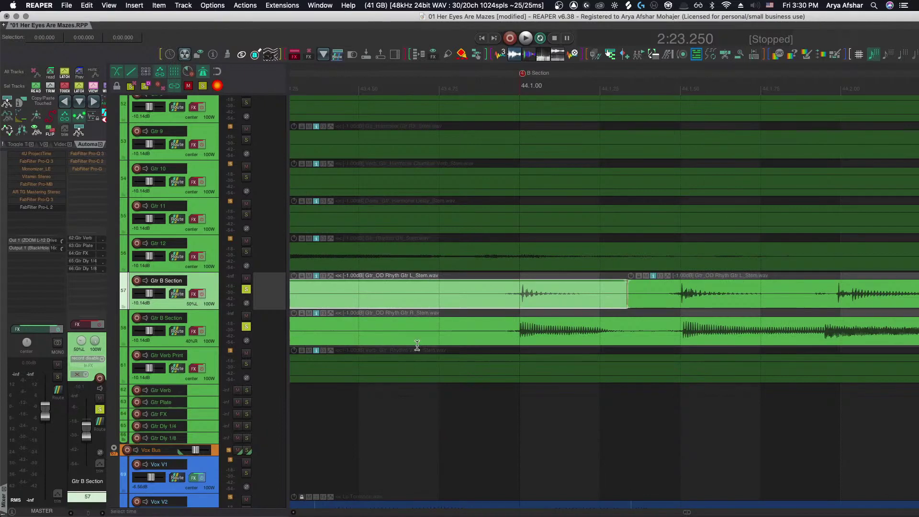
pyautogui.scroll(-5, 418, 346)
pyautogui.click(420, 300)
pyautogui.press('a')
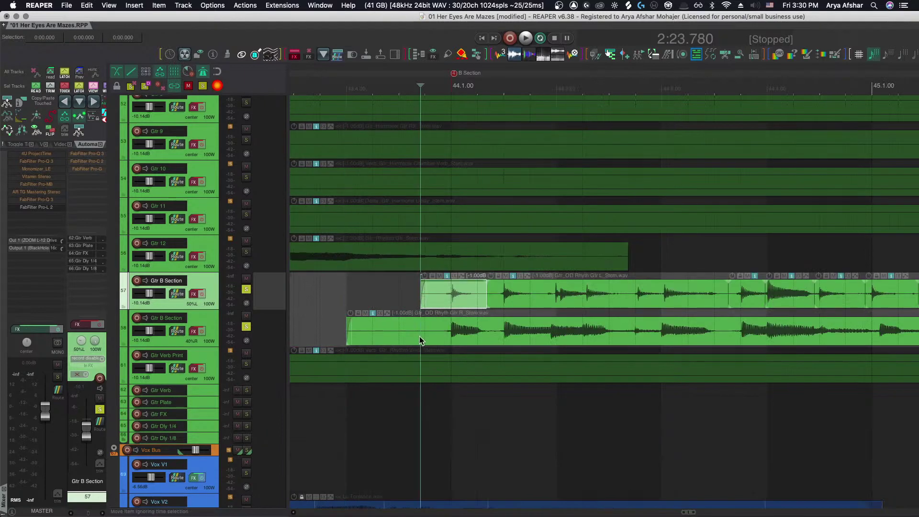
pyautogui.click(420, 331)
pyautogui.press('a')
pyautogui.scroll(4, 421, 331)
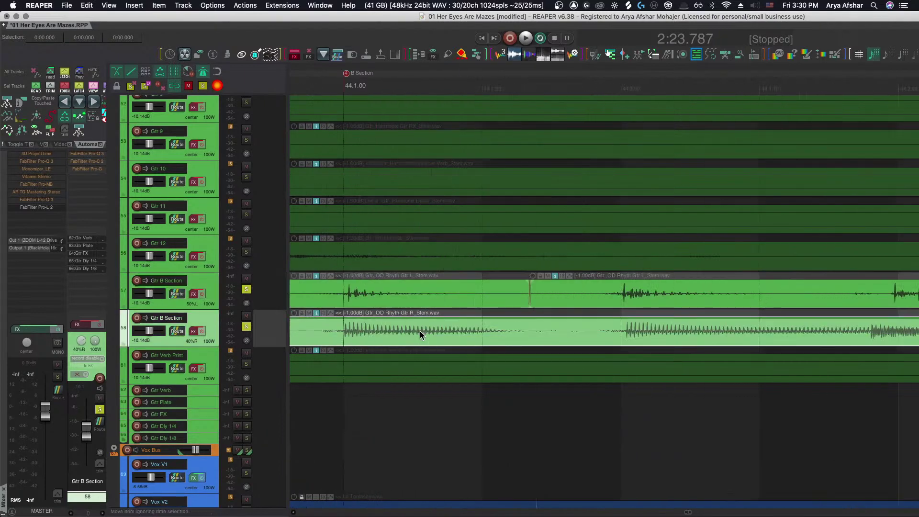
# Examine the arrangement around the B Section, from the guitar tracks down through the lead and background vocal tracks
pyautogui.scroll(-8, 421, 331)
pyautogui.press('`')
pyautogui.hscroll(-5, 421, 332)
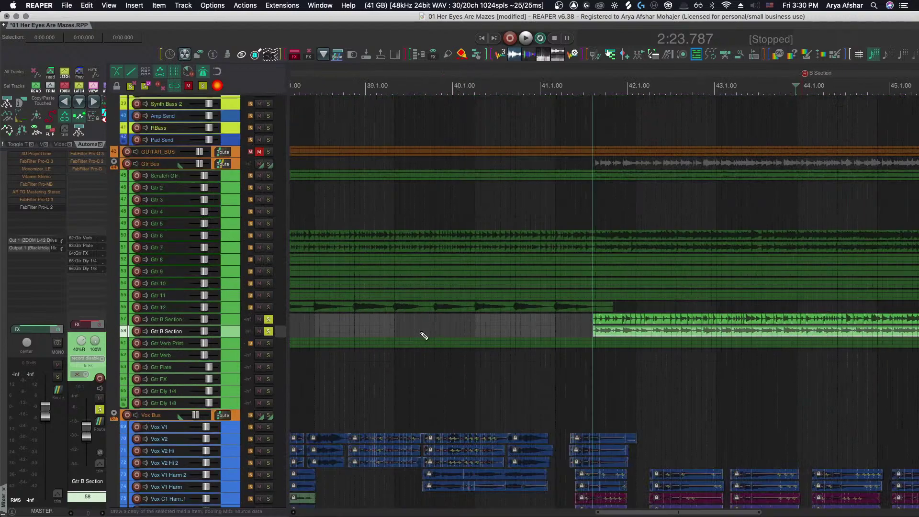
pyautogui.scroll(-8, 421, 331)
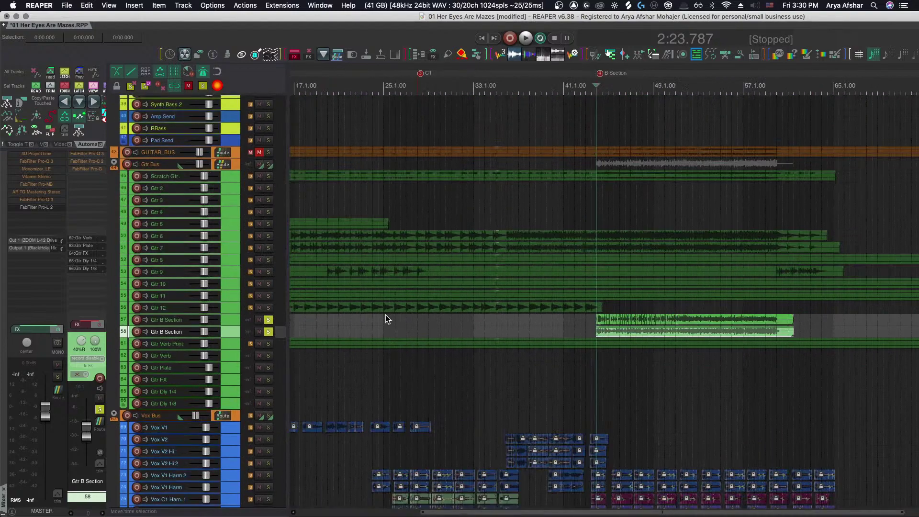
pyautogui.scroll(-10, 481, 359)
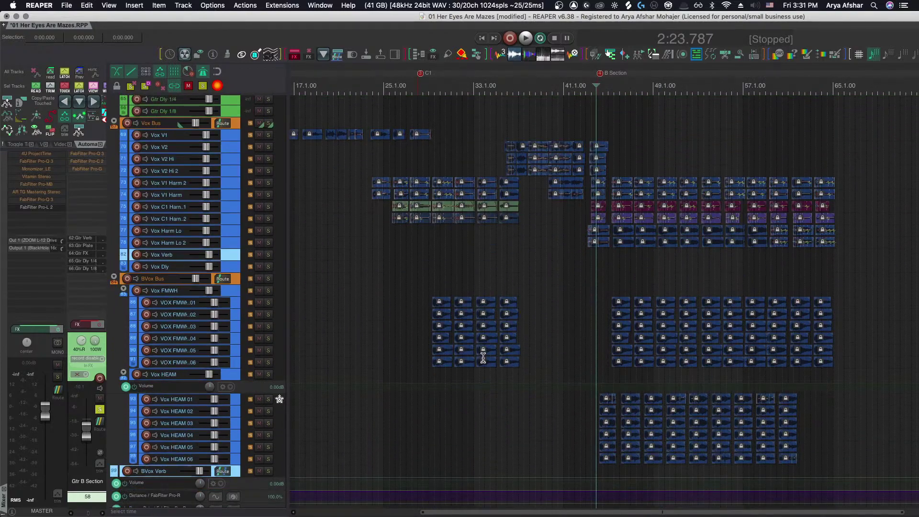
pyautogui.scroll(-4, 483, 358)
pyautogui.scroll(-3, 465, 340)
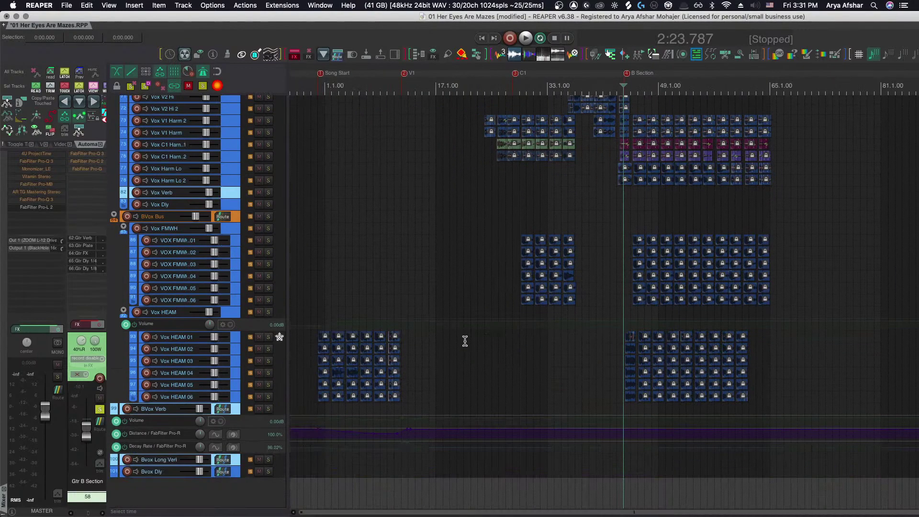
pyautogui.scroll(3, 472, 338)
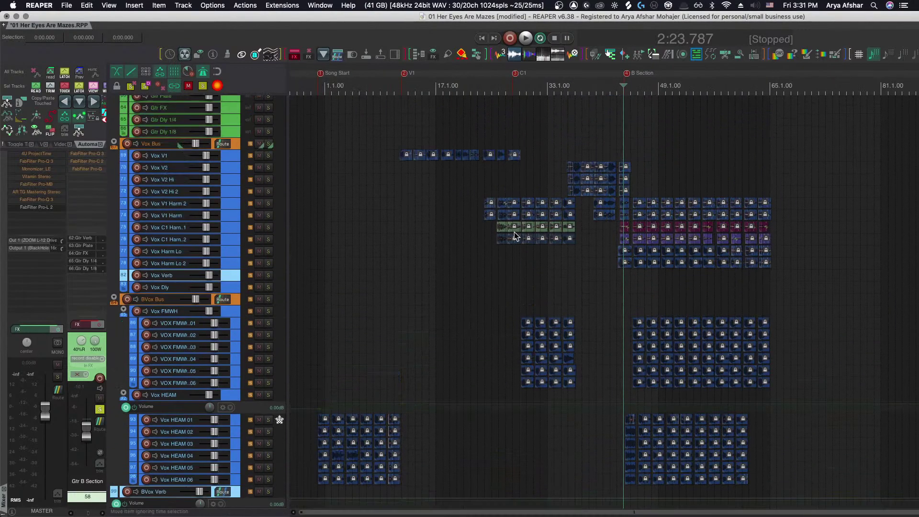
# Examine the drum, bass and guitar tracks around the B Section, down to the two Gtr B Section tracks
pyautogui.scroll(8, 558, 245)
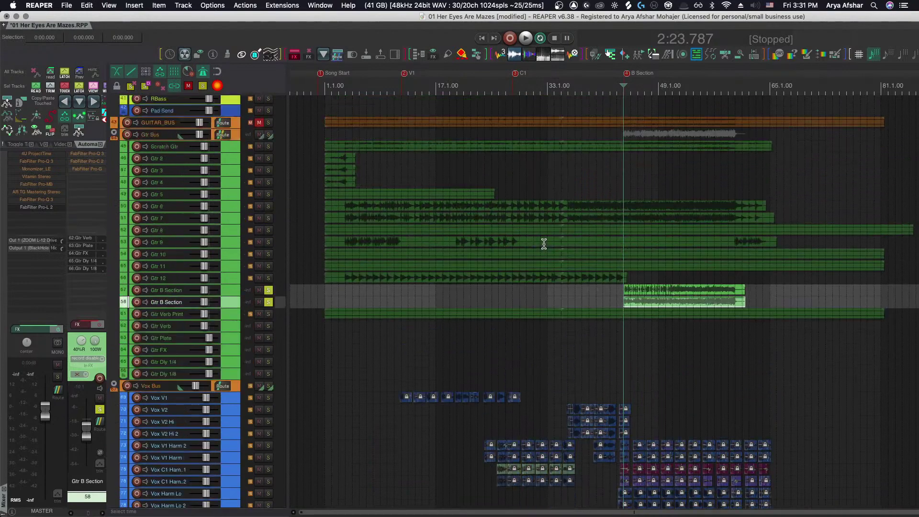
pyautogui.scroll(8, 544, 244)
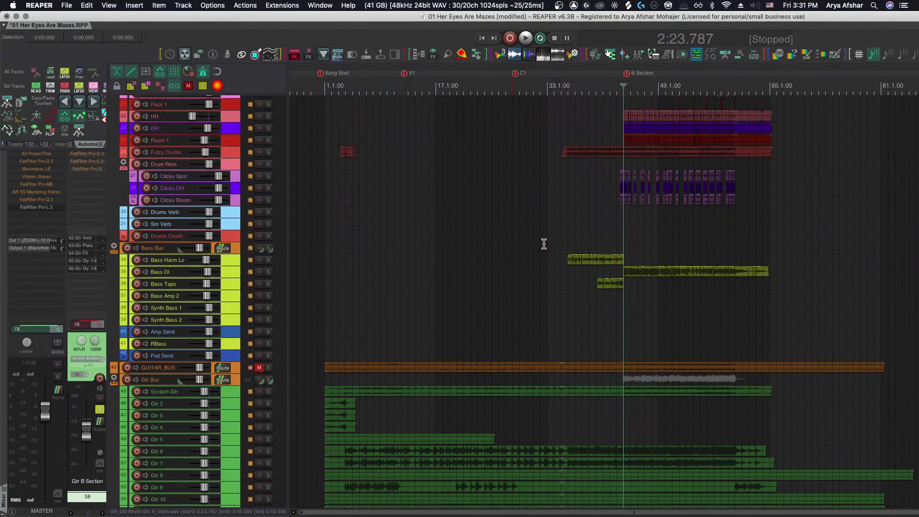
pyautogui.scroll(5, 543, 244)
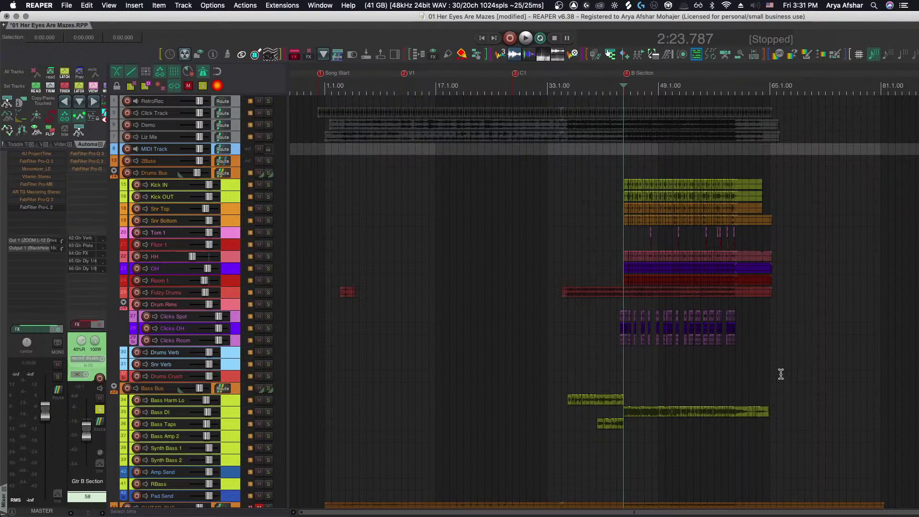
pyautogui.scroll(-5, 781, 374)
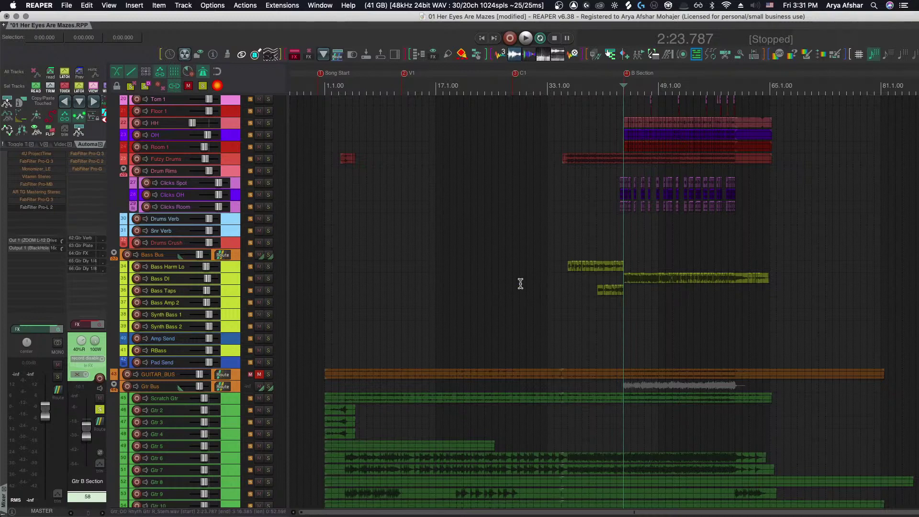
pyautogui.scroll(-3, 518, 284)
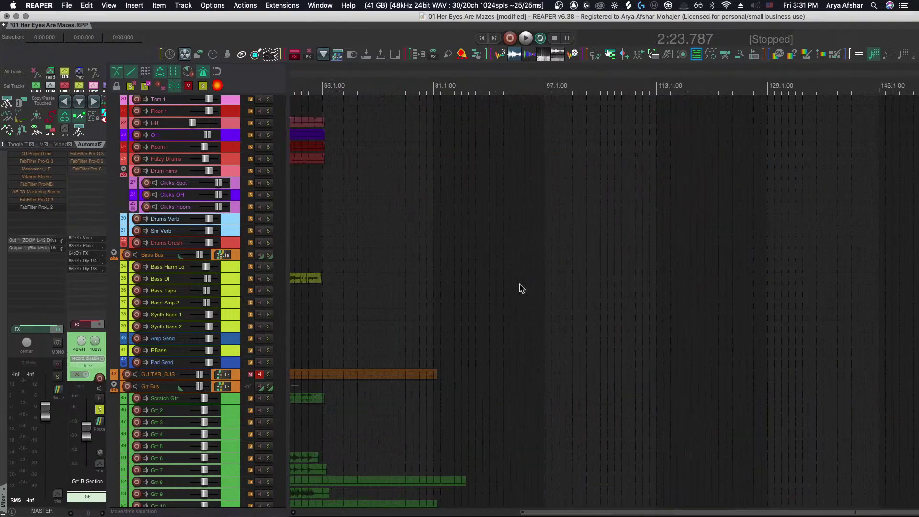
pyautogui.scroll(3, 502, 287)
pyautogui.scroll(-2, 501, 288)
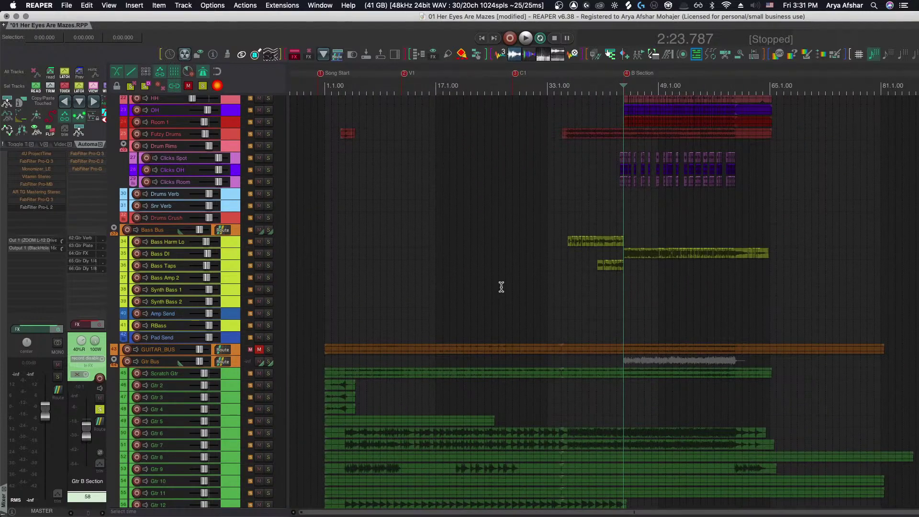
pyautogui.hscroll(5, 525, 281)
pyautogui.hscroll(-5, 551, 229)
pyautogui.scroll(3, 603, 201)
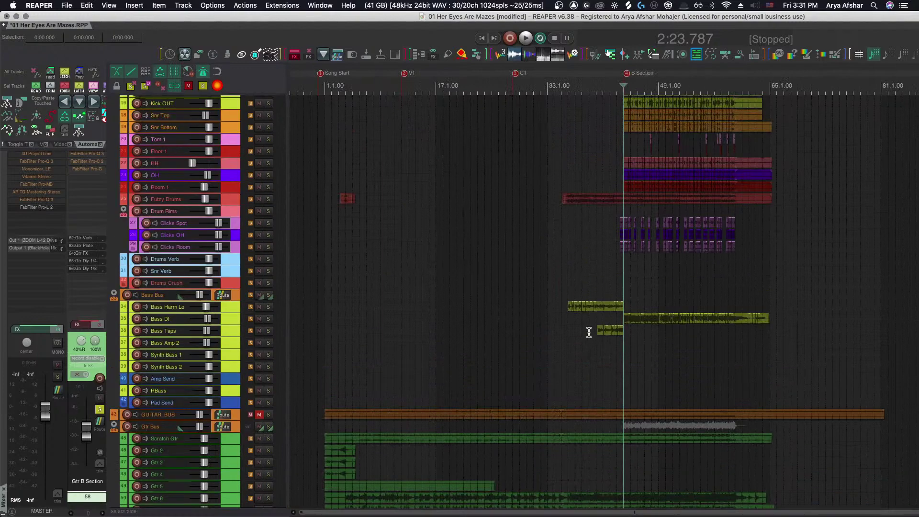
pyautogui.scroll(-2, 592, 330)
pyautogui.scroll(-15, 592, 330)
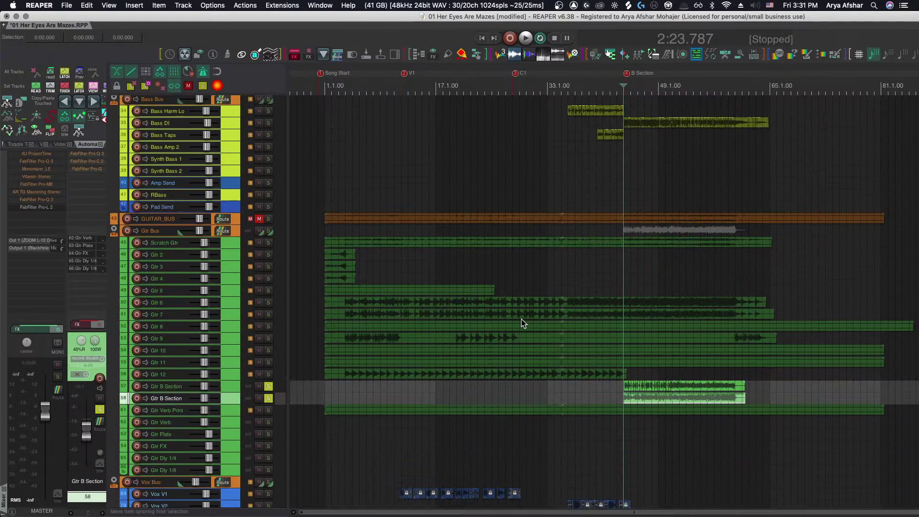
# Split the lower Gtr B Section track's item at 2:24.303, before its second note, and shift the audio after the split slightly earlier
pyautogui.scroll(3, 632, 414)
pyautogui.scroll(4, 477, 412)
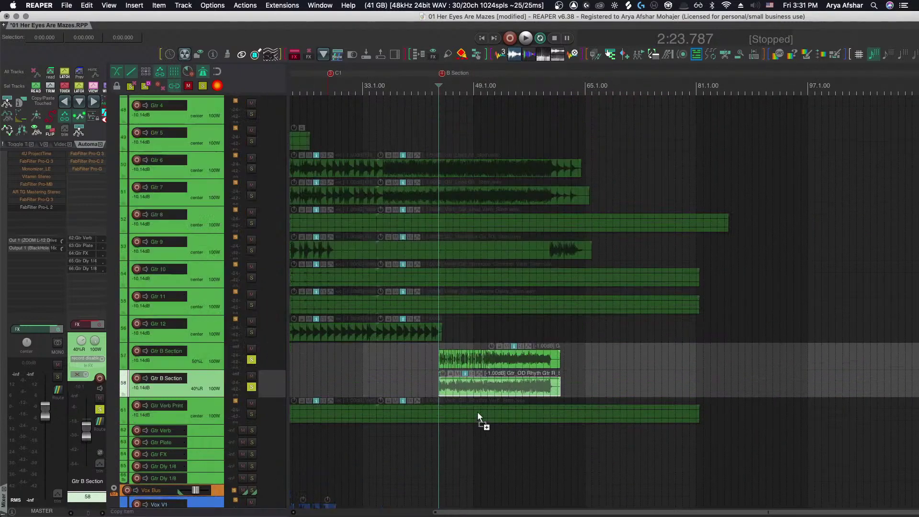
pyautogui.scroll(3, 479, 378)
pyautogui.scroll(4, 493, 358)
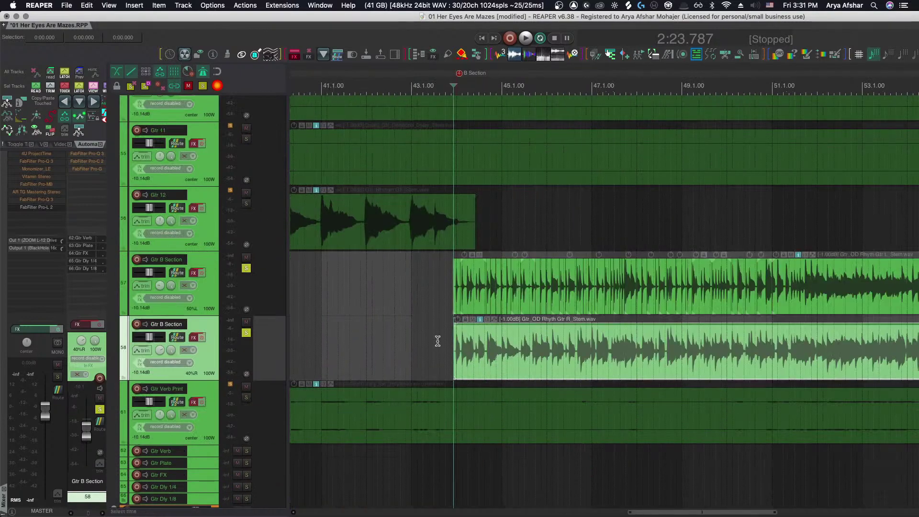
pyautogui.scroll(3, 481, 355)
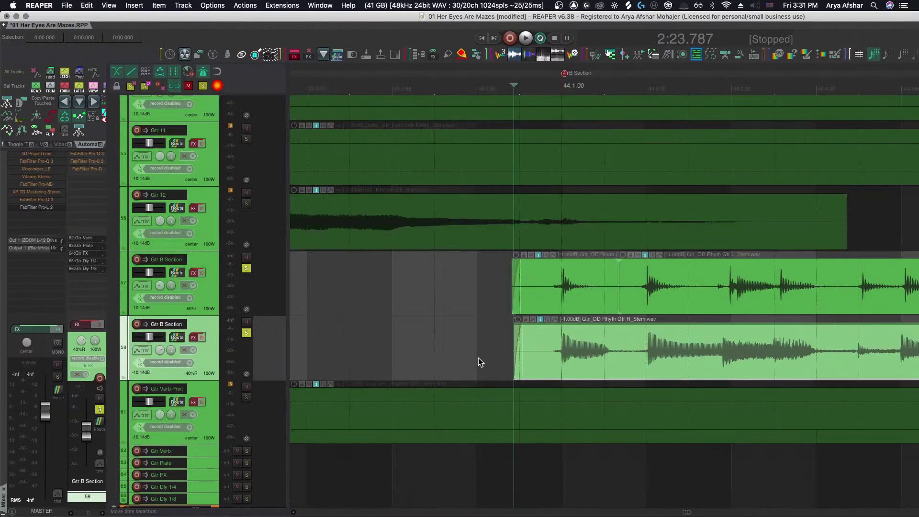
pyautogui.scroll(4, 583, 360)
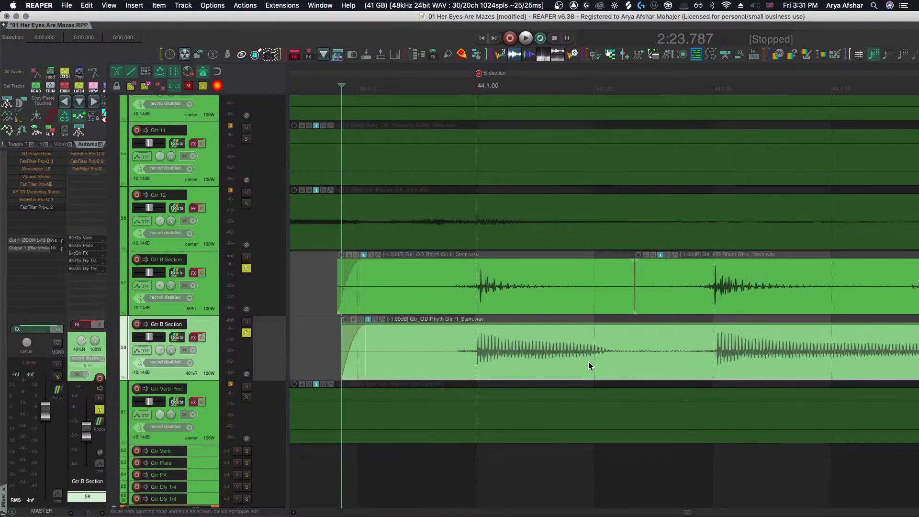
pyautogui.click(668, 359)
pyautogui.press('s')
pyautogui.moveTo(736, 357); pyautogui.dragTo(728, 359)
# Split the lower Gtr B Section item again before the short note at about 44.2.75 and shift the following audio earlier
pyautogui.hscroll(5, 718, 366)
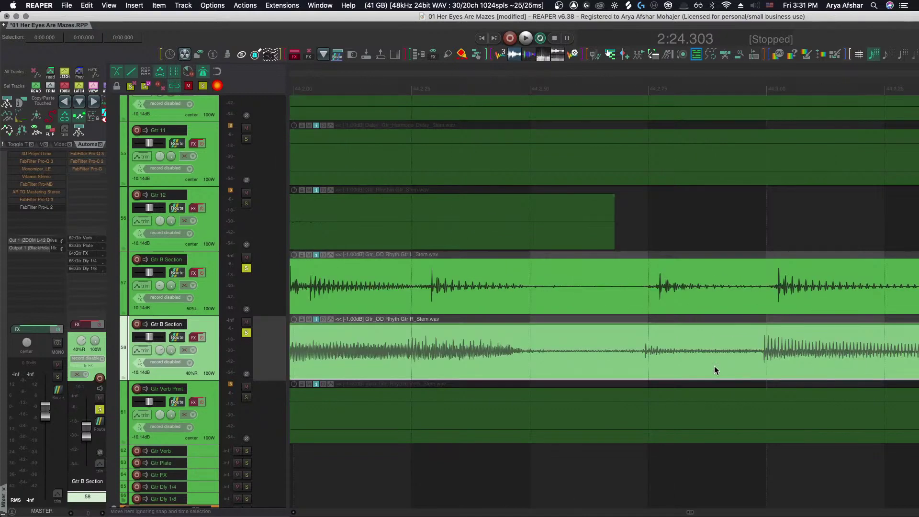
pyautogui.click(609, 362)
pyautogui.press('s')
pyautogui.moveTo(663, 363); pyautogui.dragTo(601, 362)
# Split the lower Gtr B Section item at 2:25.991 and move the part after the split earlier onto the 44.3.75 grid line
pyautogui.hscroll(5, 666, 360)
pyautogui.hscroll(5, 666, 364)
pyautogui.click(529, 362)
pyautogui.press('s')
pyautogui.moveTo(530, 360); pyautogui.dragTo(519, 353)
pyautogui.hscroll(5, 519, 353)
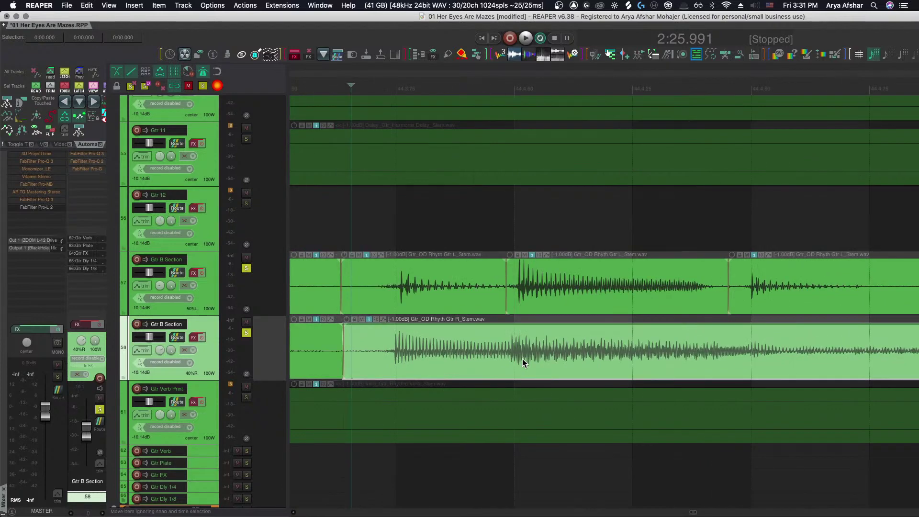
pyautogui.hscroll(-5, 521, 359)
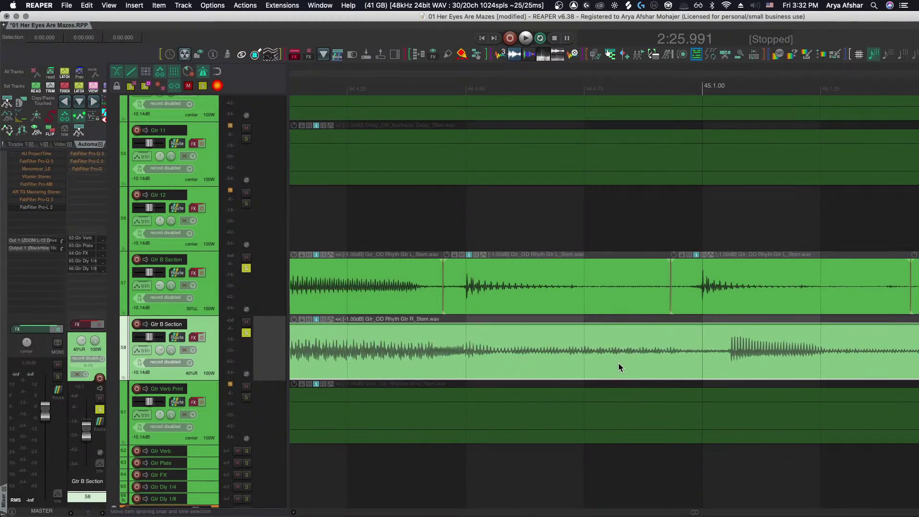
pyautogui.scroll(-8, 666, 367)
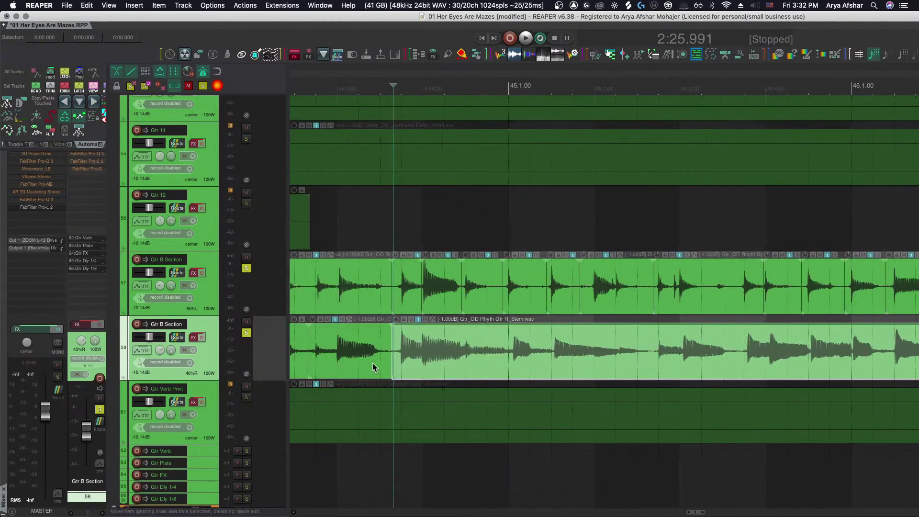
pyautogui.scroll(3, 372, 365)
pyautogui.hscroll(1, 449, 366)
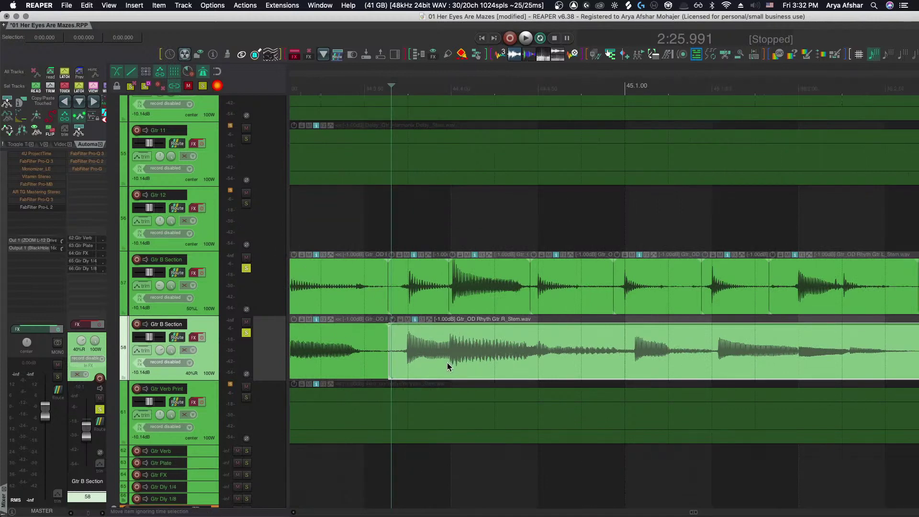
pyautogui.click(448, 366)
pyautogui.hscroll(1, 445, 366)
pyautogui.scroll(3, 455, 363)
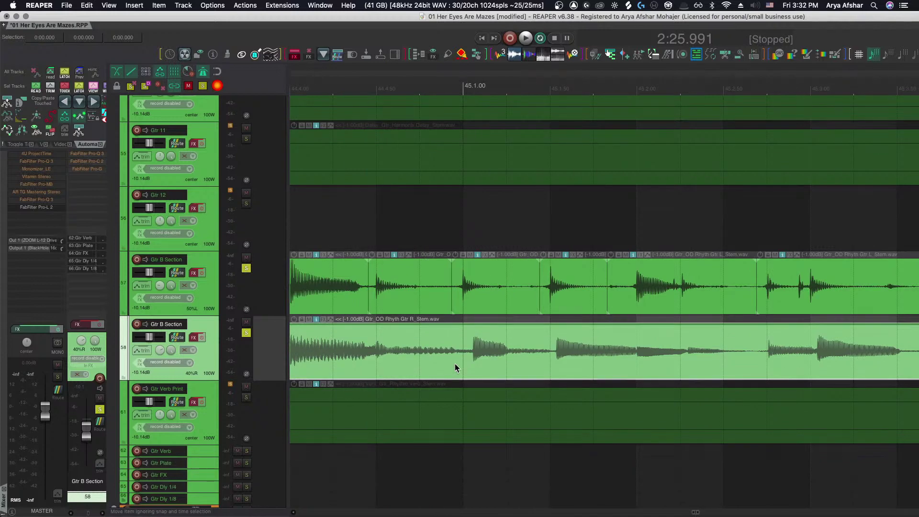
pyautogui.scroll(3, 470, 360)
pyautogui.press('s')
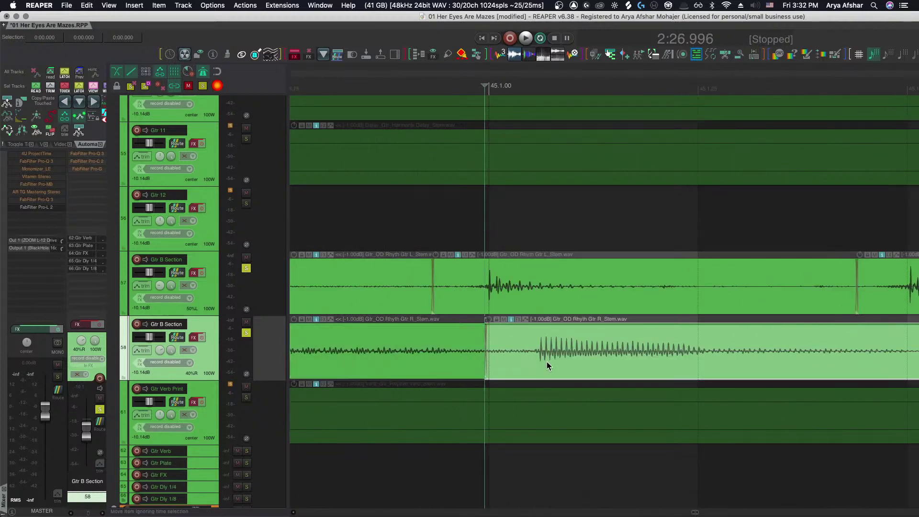
pyautogui.hscroll(-5, 541, 361)
pyautogui.scroll(-5, 540, 362)
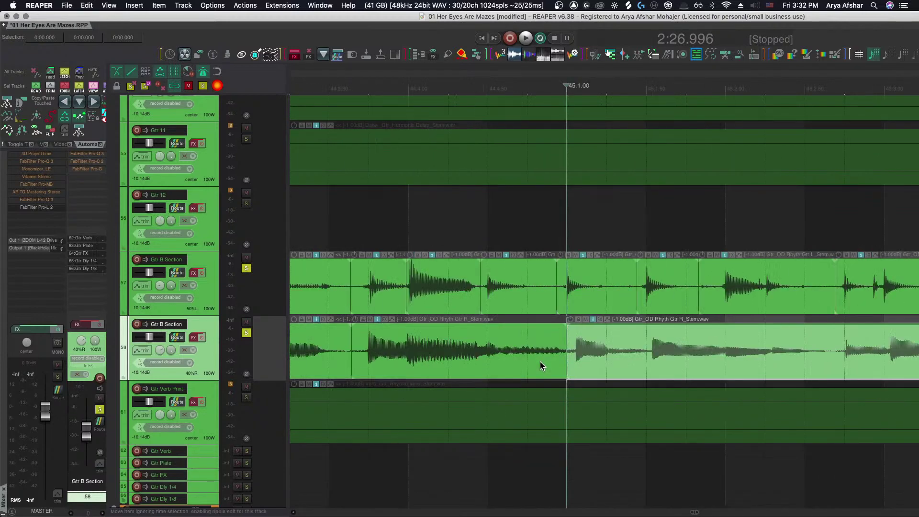
pyautogui.press('super+z')
# Play the soloed B Section guitars from 2:23.574, just before the B Section marker, to check the edits
pyautogui.scroll(-3, 527, 383)
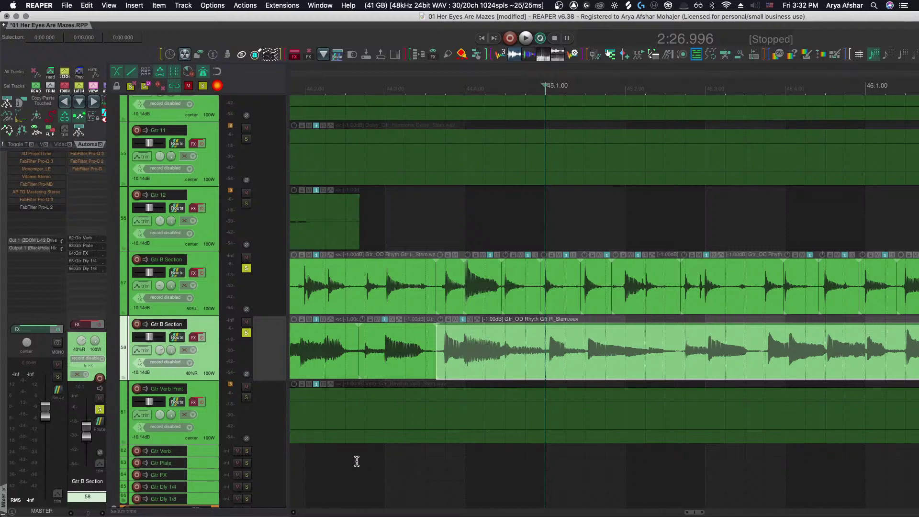
pyautogui.hscroll(-8, 437, 458)
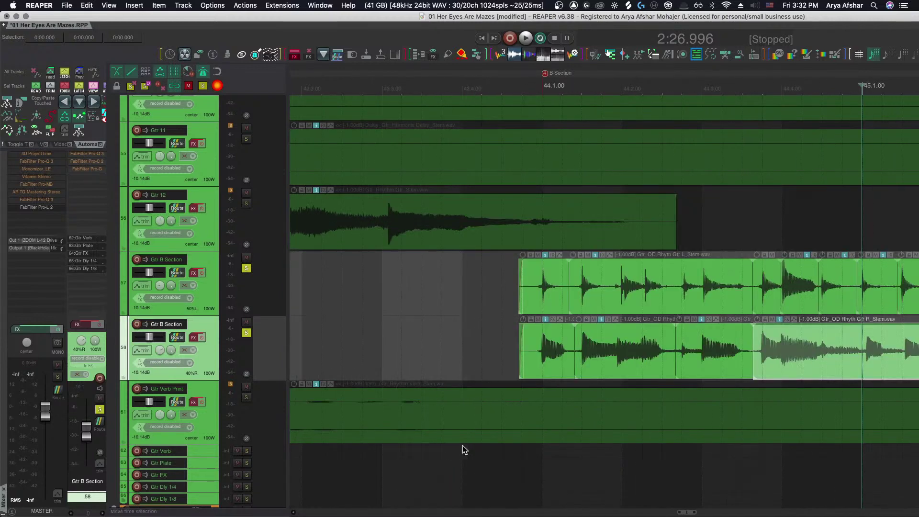
pyautogui.hscroll(4, 460, 431)
pyautogui.click(358, 336)
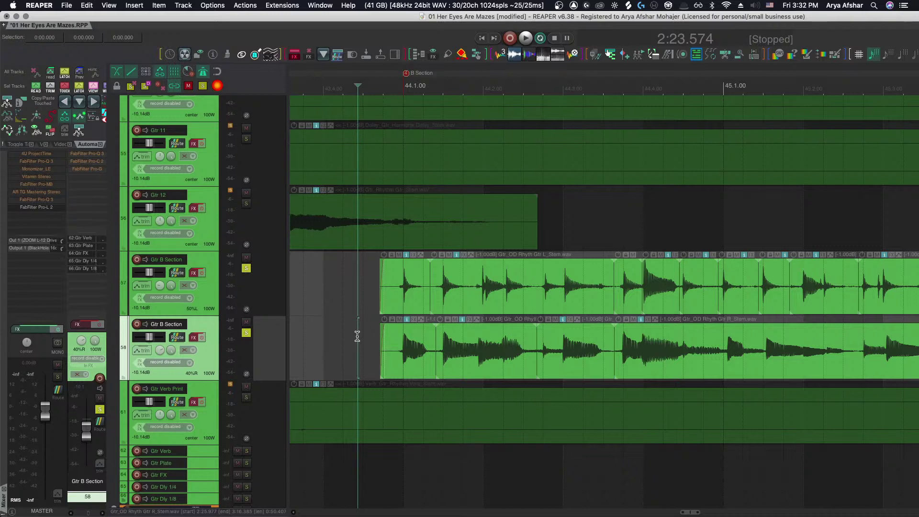
pyautogui.press('space')
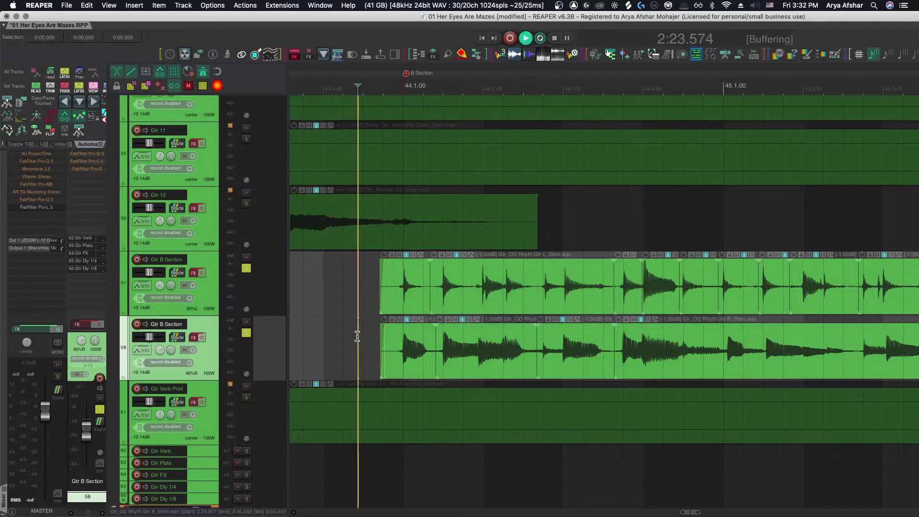
pyautogui.hscroll(5, 438, 362)
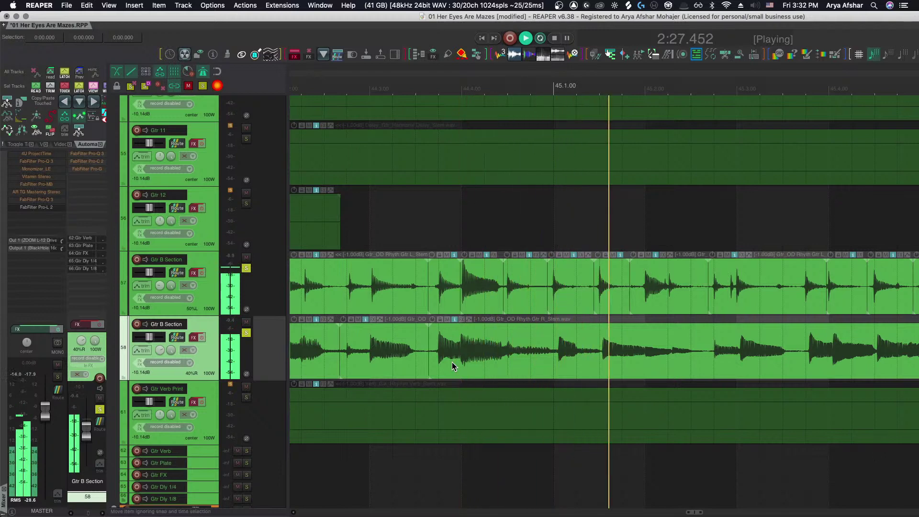
pyautogui.hscroll(5, 453, 364)
pyautogui.press('space')
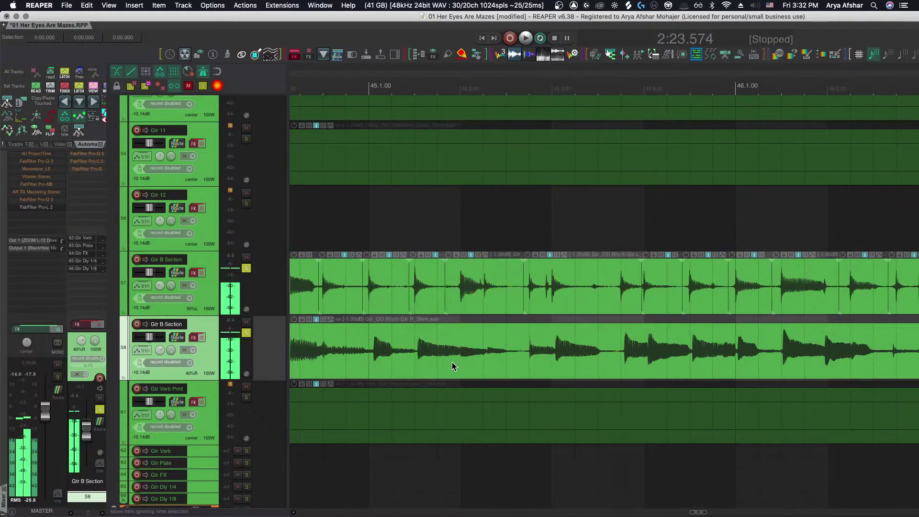
# Replay the two guitars briefly from 2:26.132, shortly before bar 45
pyautogui.hscroll(-6, 452, 362)
pyautogui.click(485, 460)
pyautogui.press('space')
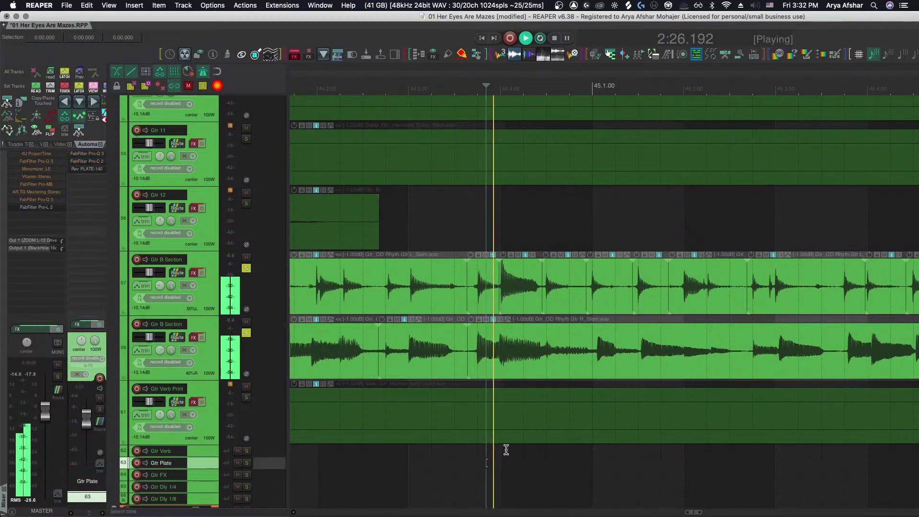
pyautogui.press('space')
# Split the lower Gtr B Section item at 2:26.974, just before bar 45
pyautogui.scroll(3, 592, 350)
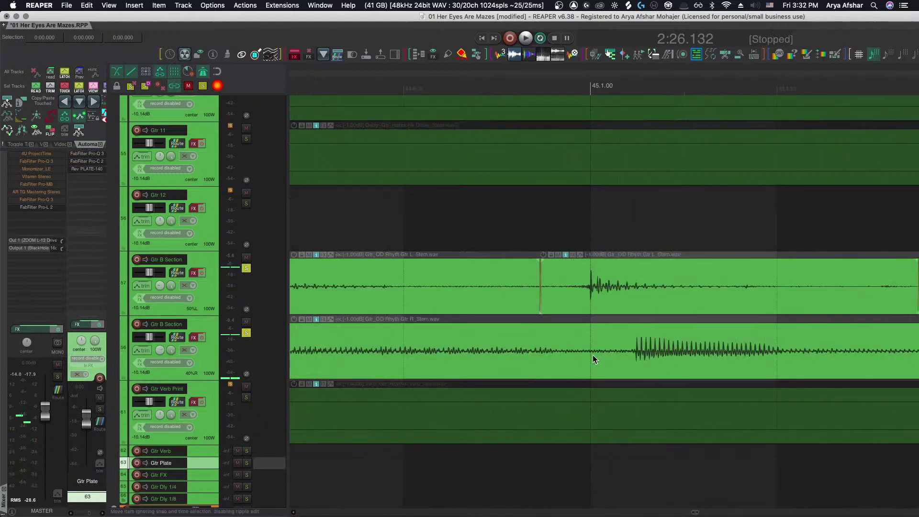
pyautogui.click(574, 369)
pyautogui.press('s')
pyautogui.hscroll(1, 573, 368)
pyautogui.scroll(-3, 573, 367)
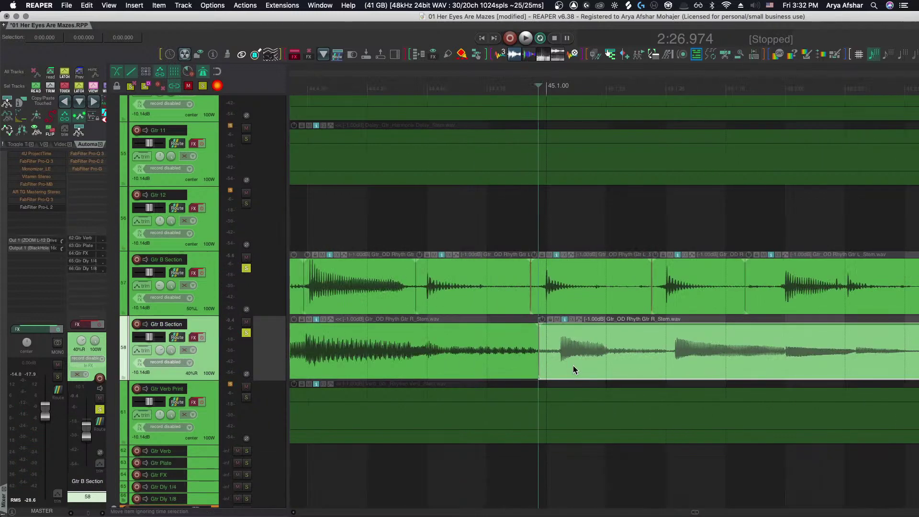
pyautogui.hscroll(1, 581, 366)
pyautogui.scroll(4, 617, 362)
pyautogui.scroll(-3, 616, 360)
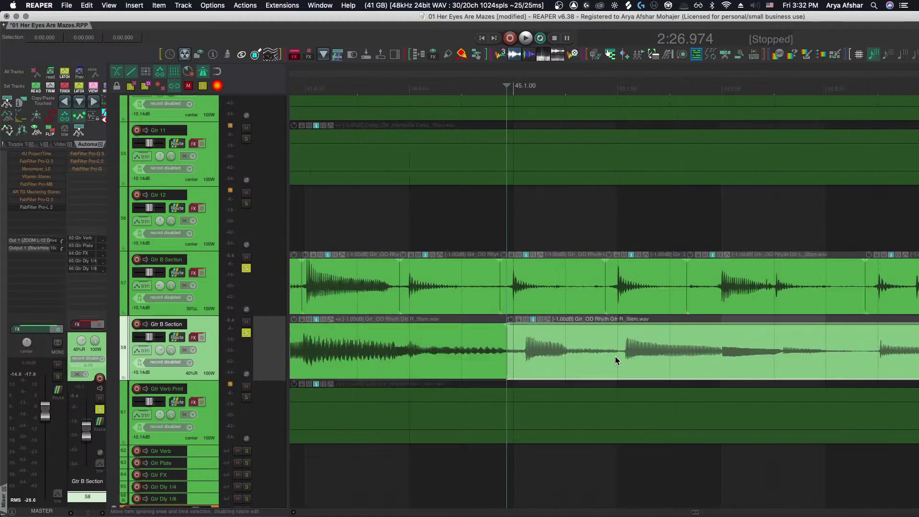
# Audition the new split, nudge its edge slightly later, and slip the following item's audio earlier toward the start of bar 45
pyautogui.press('space')
pyautogui.press('space')
pyautogui.scroll(3, 507, 361)
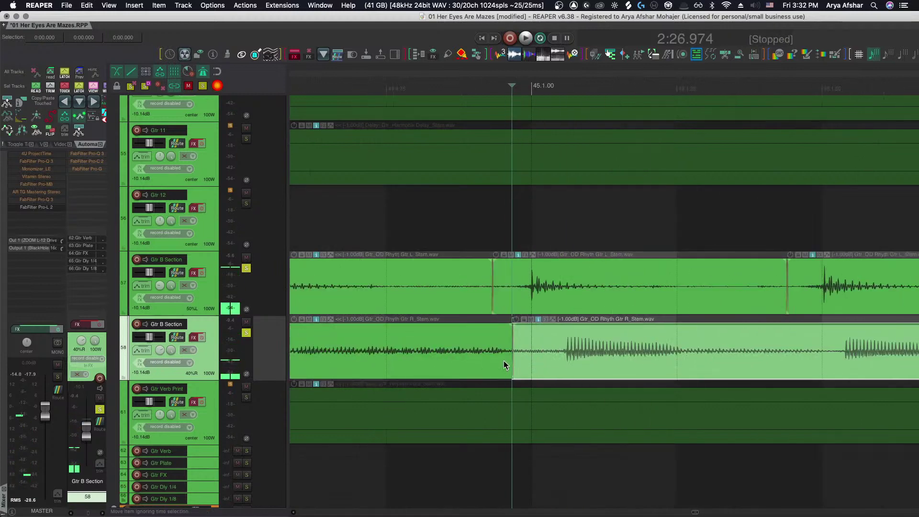
pyautogui.moveTo(511, 364); pyautogui.dragTo(518, 363)
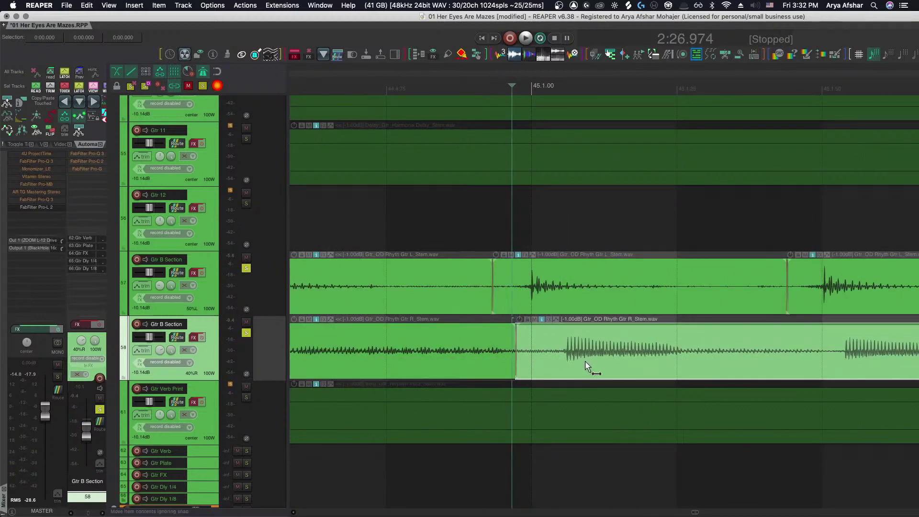
pyautogui.moveTo(584, 364); pyautogui.dragTo(558, 362)
# Play the B Section guitars from 2:26.974 to check the timing through bar 45
pyautogui.hscroll(1, 558, 362)
pyautogui.hscroll(5, 559, 365)
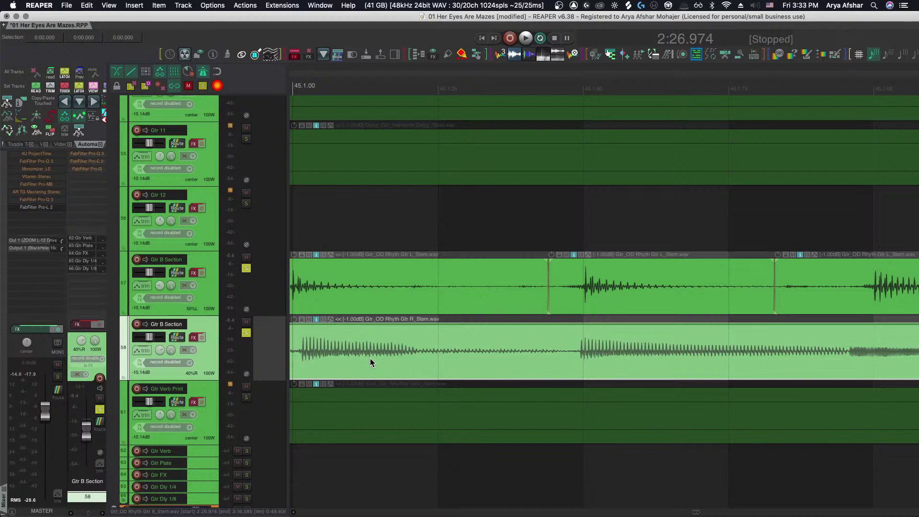
pyautogui.scroll(-2, 533, 407)
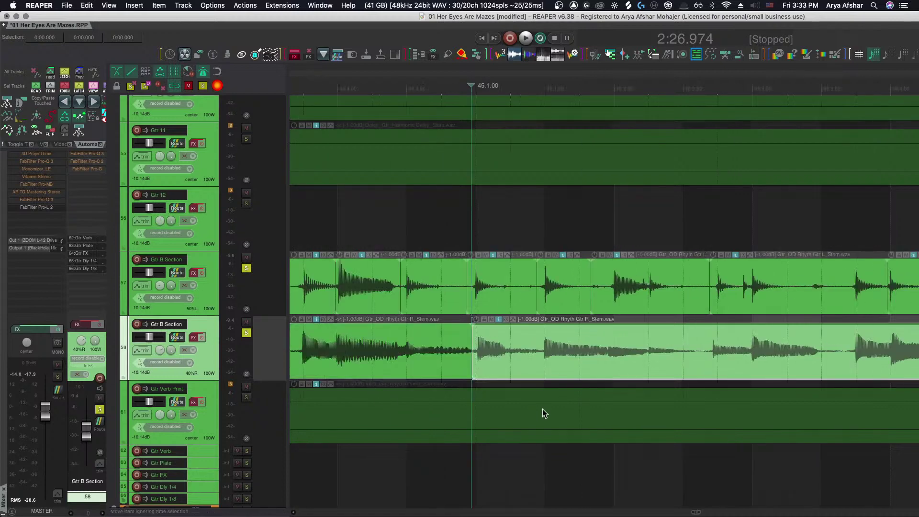
pyautogui.press('space')
pyautogui.scroll(2, 554, 409)
pyautogui.press('space')
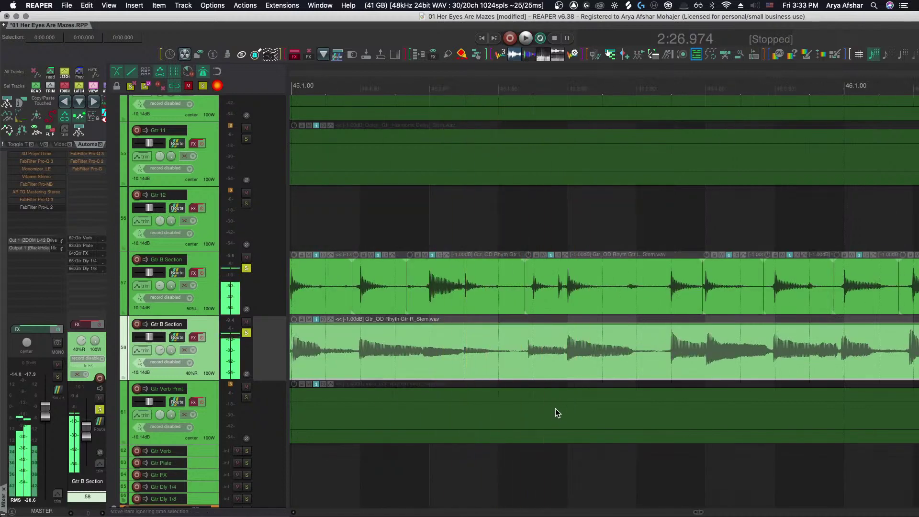
# Listen to both B Section guitars again from 2:26.974 and find the loose notes in the middle of bar 45
pyautogui.press('space')
pyautogui.scroll(-2, 556, 409)
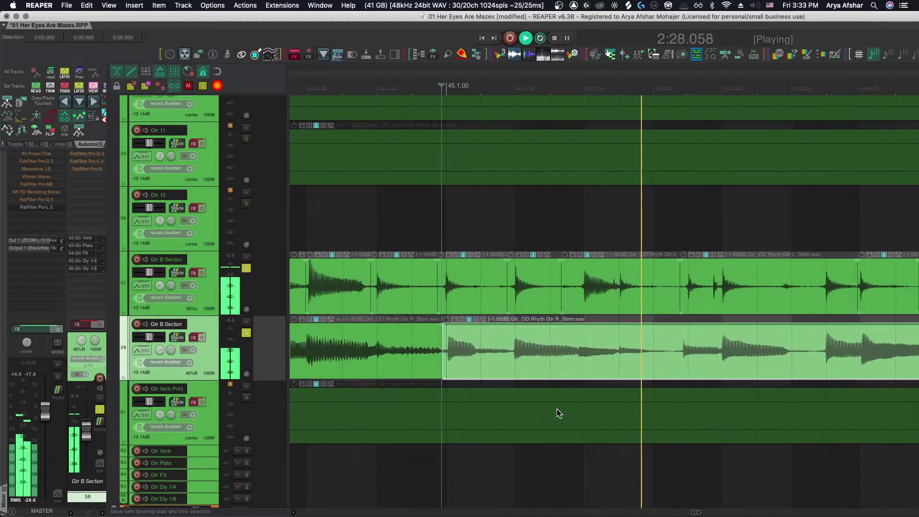
pyautogui.scroll(2, 671, 380)
pyautogui.press('space')
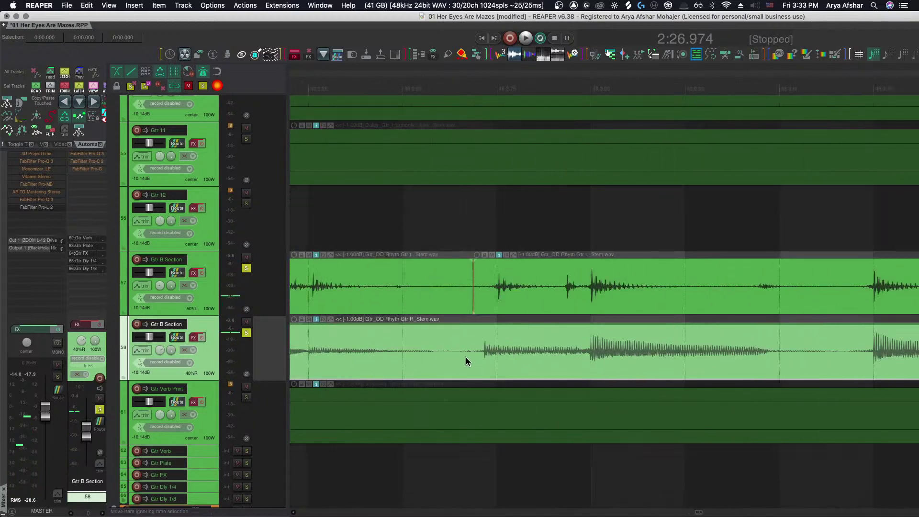
# Split the right B Section guitar at 2:28.251 and slip the following audio slightly later to match the left guitar's note
pyautogui.click(466, 357)
pyautogui.press('s')
pyautogui.moveTo(514, 357); pyautogui.dragTo(528, 358)
# Split the right guitar at 2:29.023 and slip the following audio earlier onto the left guitar's attack before beat 45.4
pyautogui.hscroll(4, 527, 357)
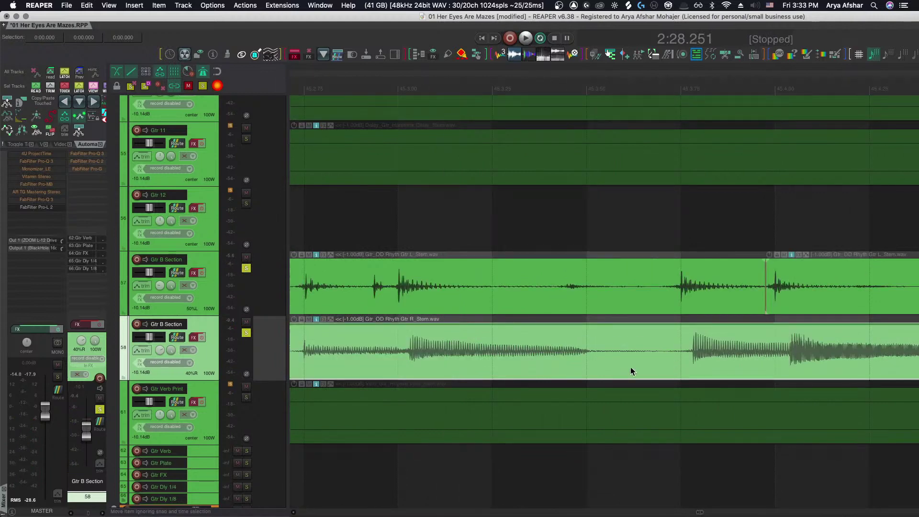
pyautogui.click(661, 369)
pyautogui.press('s')
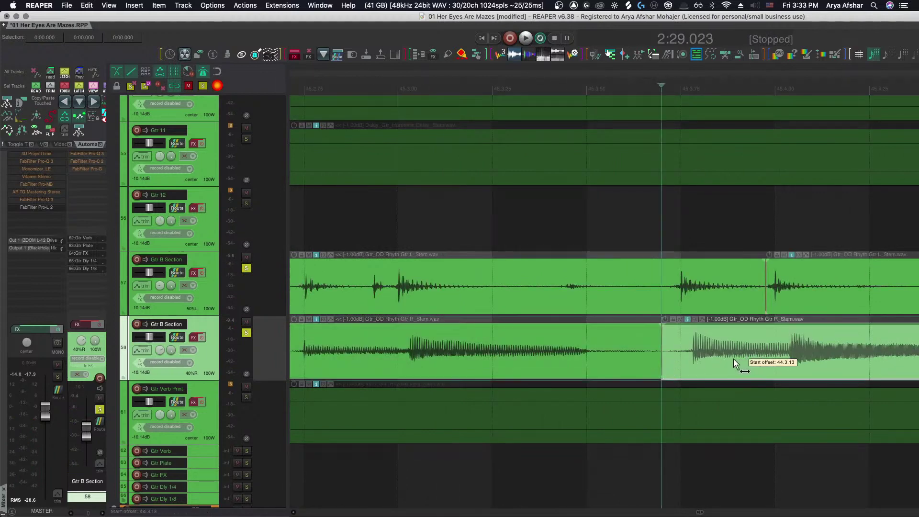
pyautogui.moveTo(736, 363); pyautogui.dragTo(721, 360)
# Move the edit cursor back to 2:25.945 and look over both guitars' notes from bar 45 into bar 46
pyautogui.hscroll(5, 720, 359)
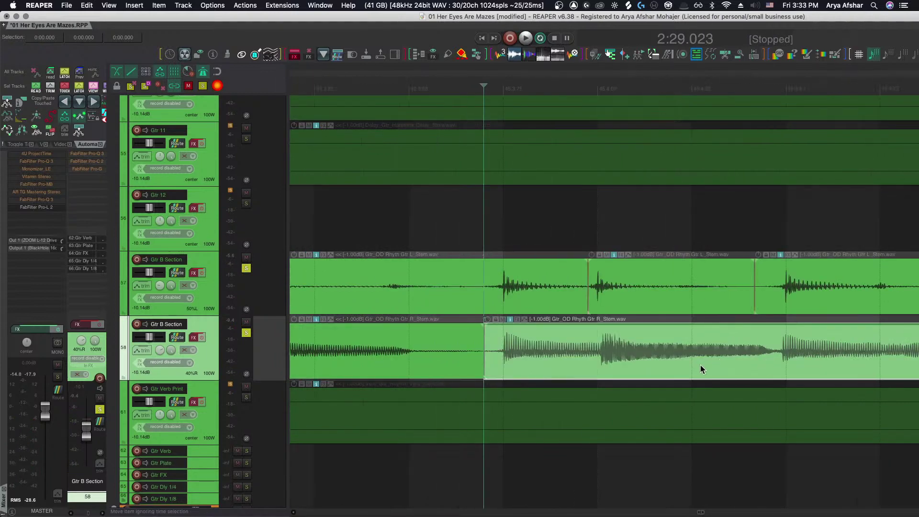
pyautogui.hscroll(-6, 699, 368)
pyautogui.hscroll(-2, 556, 437)
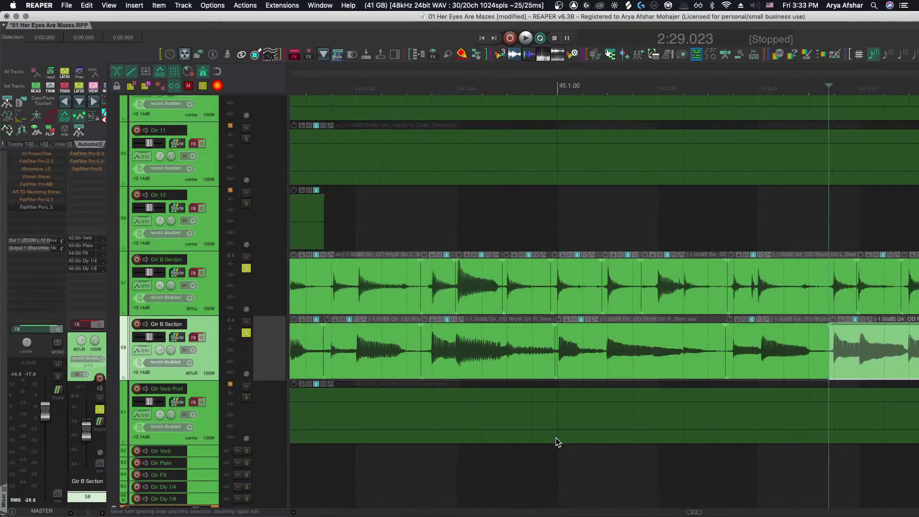
pyautogui.click(415, 465)
pyautogui.scroll(2, 694, 297)
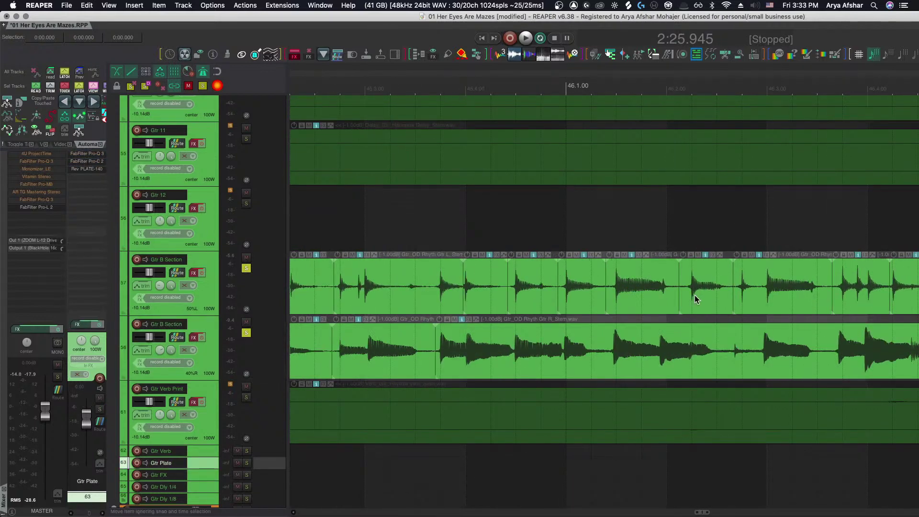
pyautogui.scroll(1, 586, 375)
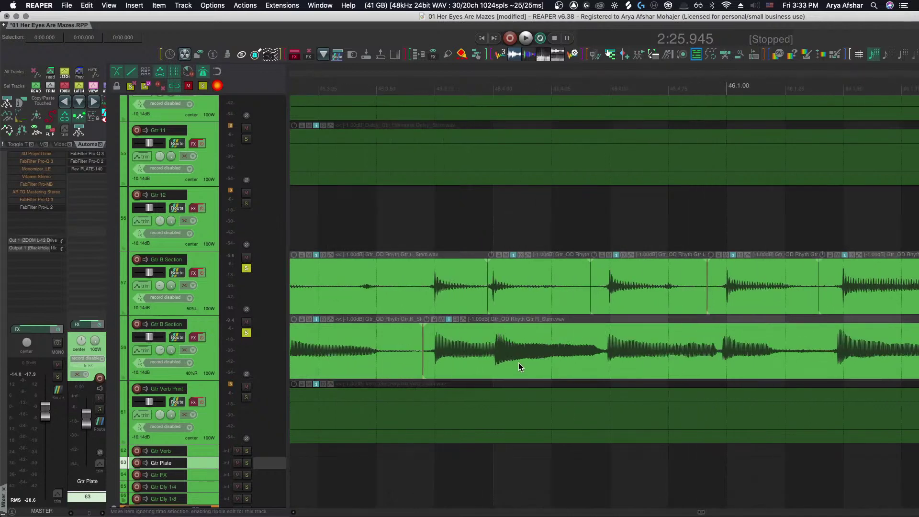
# Split the right guitar at 2:29.609 and slip the following audio slightly later onto the left guitar's attack
pyautogui.scroll(3, 513, 366)
pyautogui.hscroll(3, 501, 366)
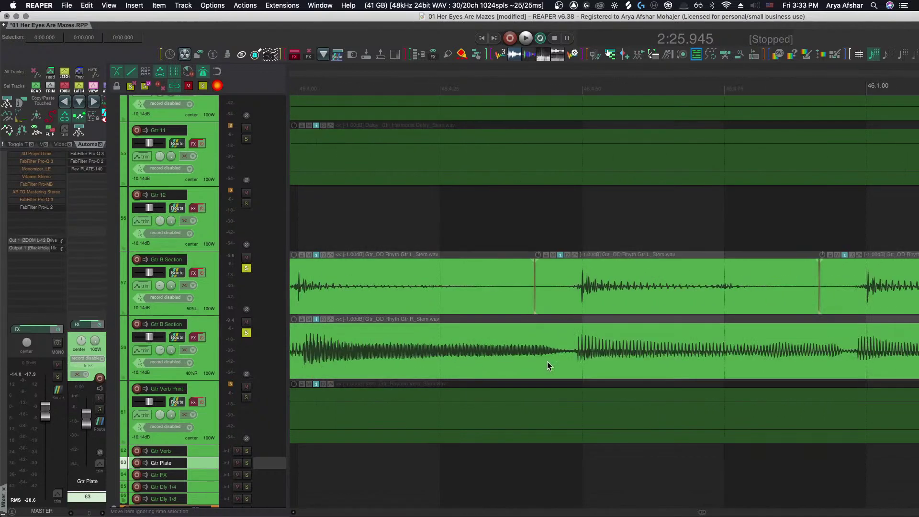
pyautogui.click(570, 360)
pyautogui.press('s')
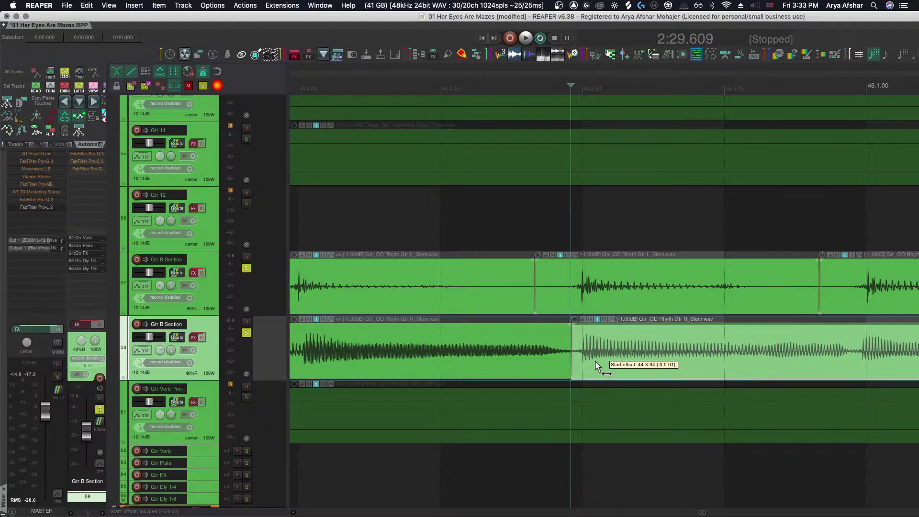
# Split the right guitar at 2:29.987, just before bar 46, and slip the following audio later onto the bar line
pyautogui.hscroll(6, 593, 361)
pyautogui.scroll(3, 520, 367)
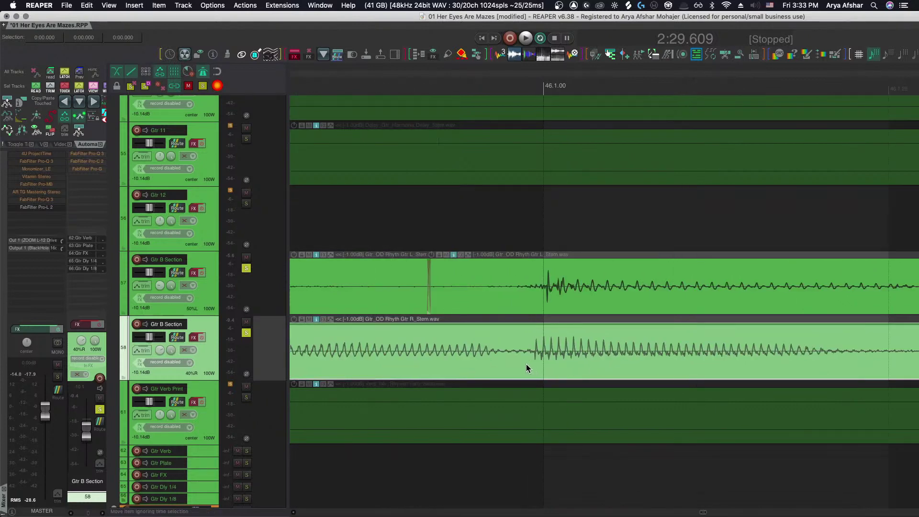
pyautogui.click(521, 366)
pyautogui.press('s')
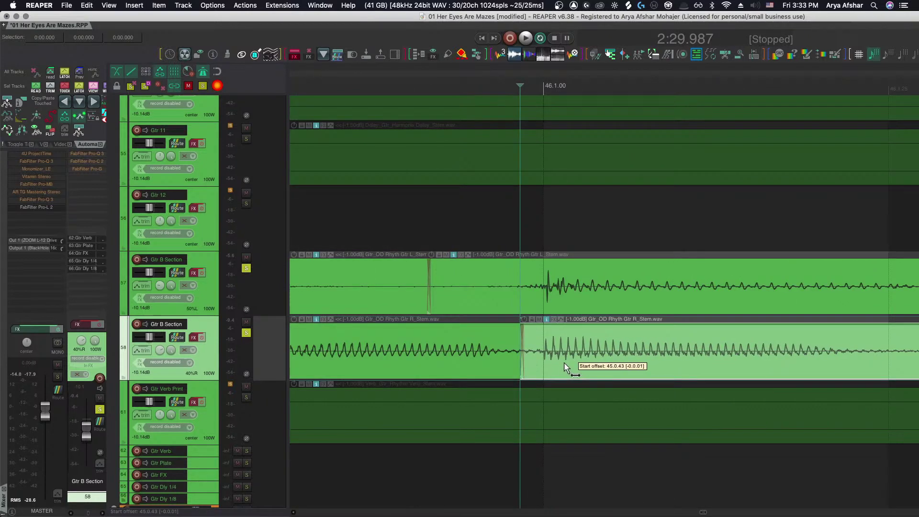
# Split the right guitar at 2:30.341 and slip the following audio later to line up with the left guitar's attack
pyautogui.hscroll(8, 564, 363)
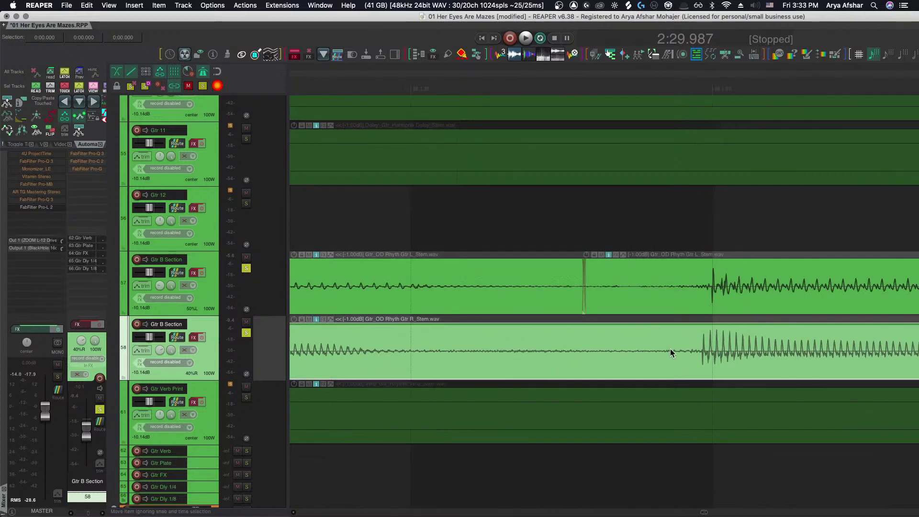
pyautogui.hscroll(1, 667, 362)
pyautogui.click(659, 364)
pyautogui.press('s')
pyautogui.hscroll(3, 653, 364)
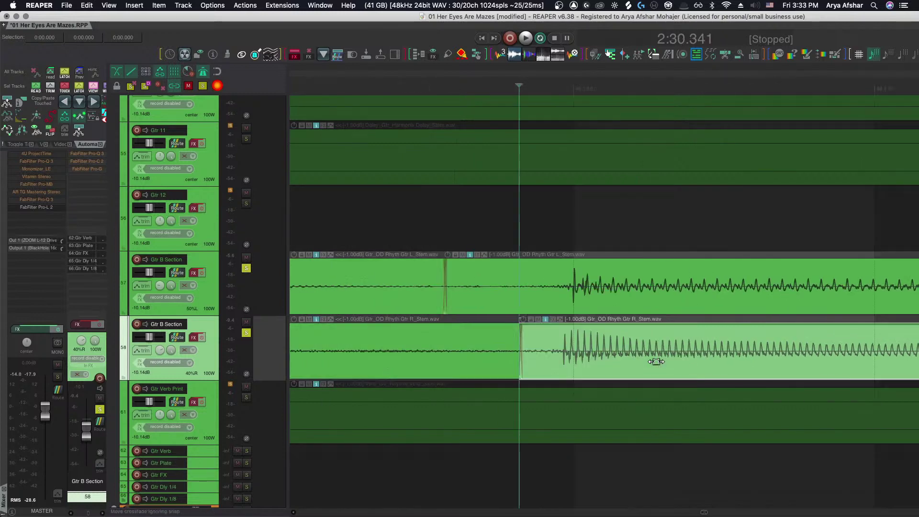
pyautogui.moveTo(589, 366); pyautogui.dragTo(599, 364)
# Compare both guitars' notes through bar 46 and play them briefly from 2:30.341
pyautogui.scroll(-5, 599, 363)
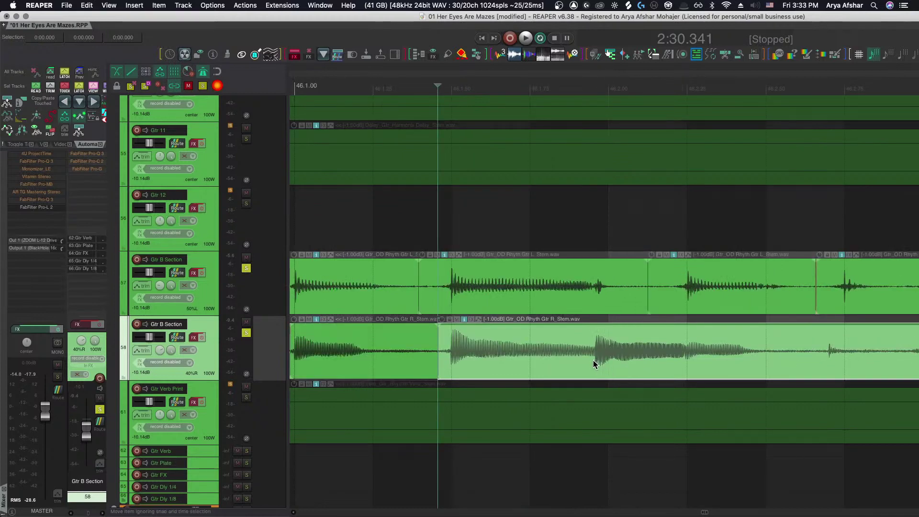
pyautogui.hscroll(2, 594, 363)
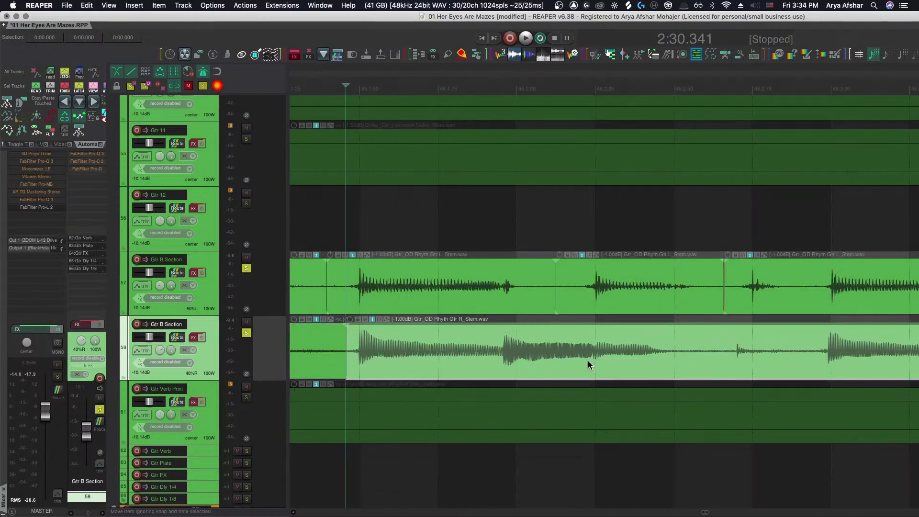
pyautogui.scroll(-3, 576, 367)
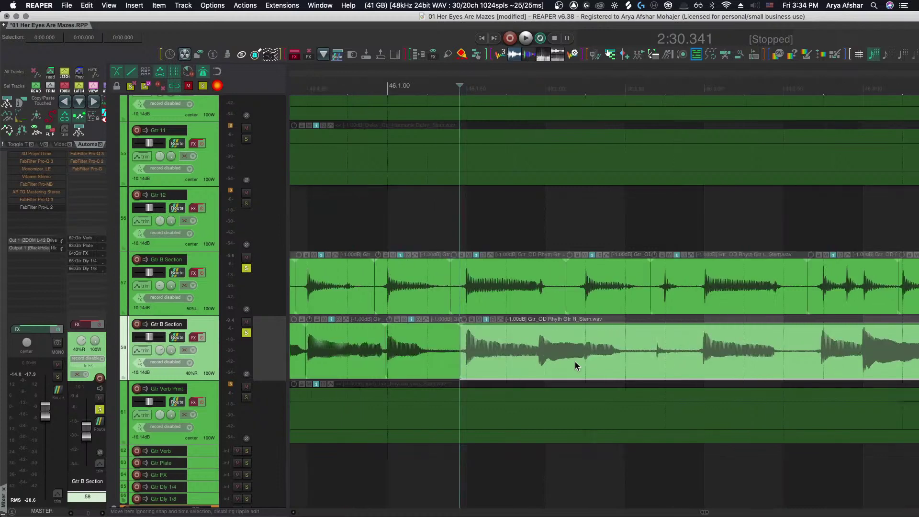
pyautogui.press('space')
pyautogui.hscroll(1, 575, 366)
pyautogui.press('space')
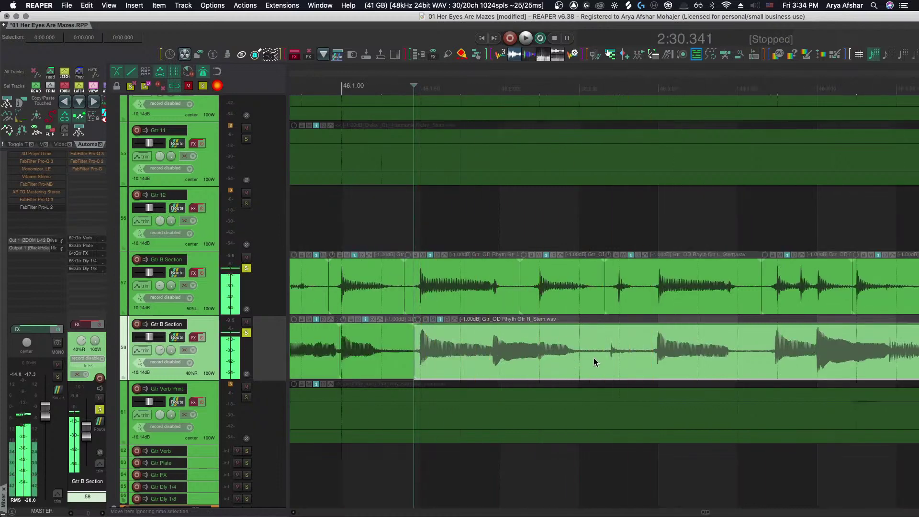
# Split the right guitar at 2:31.256 and again just before beat 46.3, slipping the short piece's audio later to match the left guitar
pyautogui.scroll(2, 594, 358)
pyautogui.click(607, 357)
pyautogui.press('s')
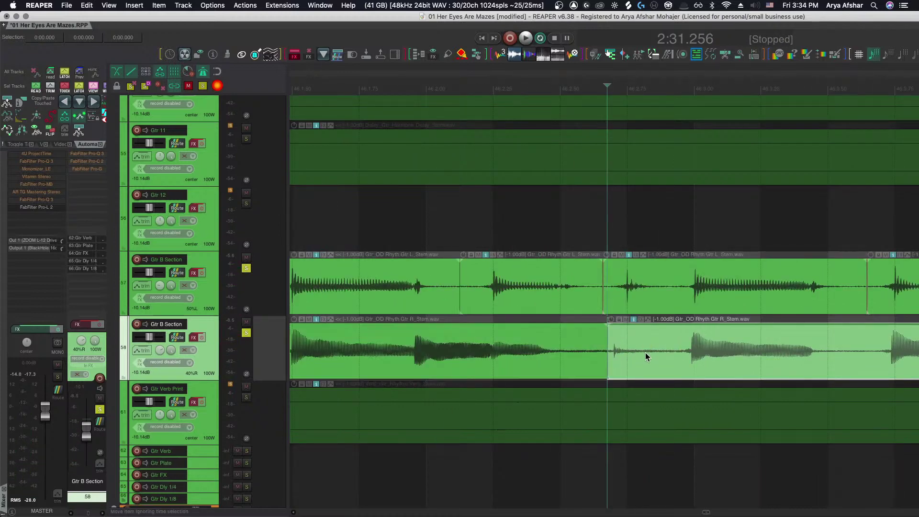
pyautogui.click(674, 355)
pyautogui.press('s')
pyautogui.moveTo(620, 362); pyautogui.dragTo(637, 366)
pyautogui.scroll(2, 689, 359)
pyautogui.click(694, 353)
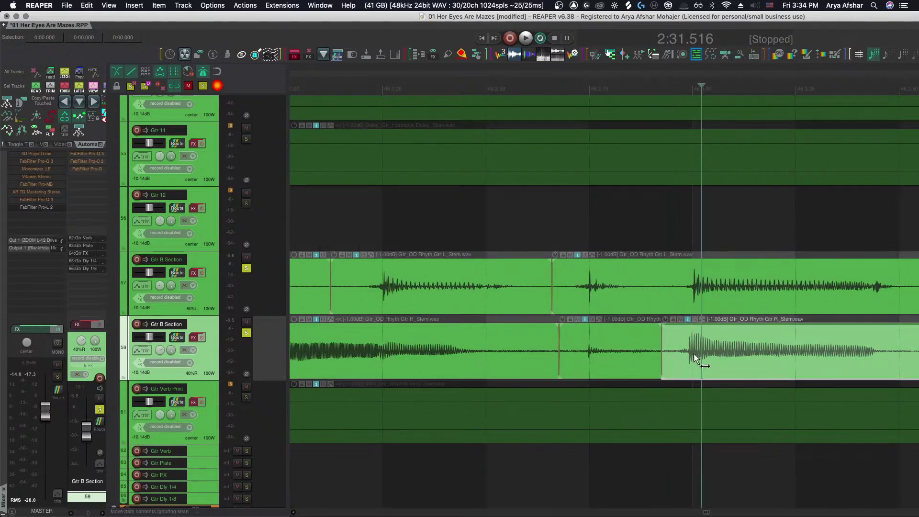
# Split the right guitar at 2:31.977 and slip the following audio slightly later onto the left guitar's attack before beat 46.4
pyautogui.hscroll(5, 693, 354)
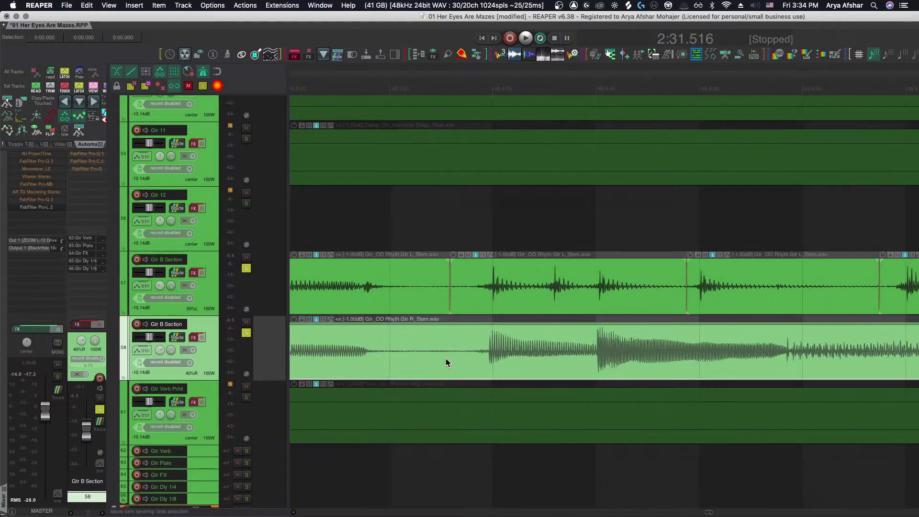
pyautogui.press('s')
pyautogui.moveTo(503, 362); pyautogui.dragTo(512, 363)
# Split the right guitar at 2:32.242, pull the split edge earlier, and slip the following audio earlier onto beat 46.4
pyautogui.hscroll(1, 512, 364)
pyautogui.click(481, 366)
pyautogui.scroll(3, 481, 367)
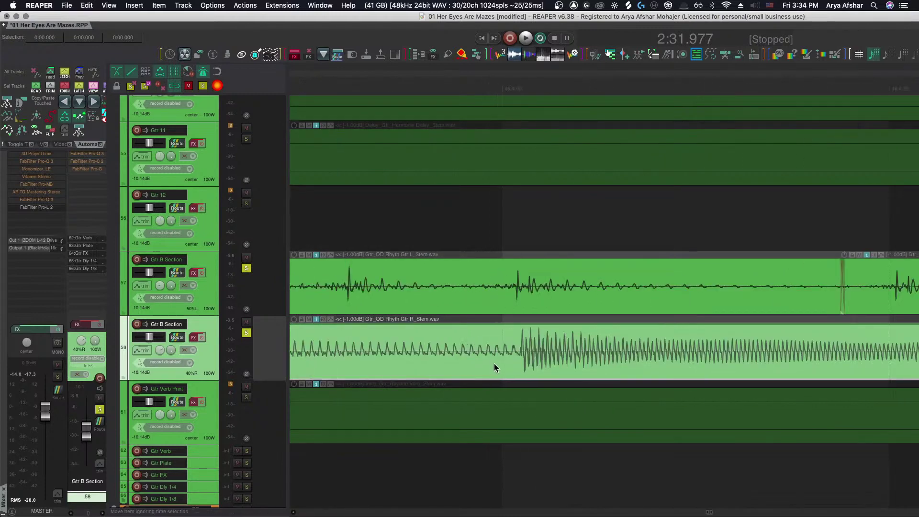
pyautogui.press('s')
pyautogui.moveTo(487, 345); pyautogui.dragTo(420, 346)
pyautogui.moveTo(550, 353); pyautogui.dragTo(541, 362)
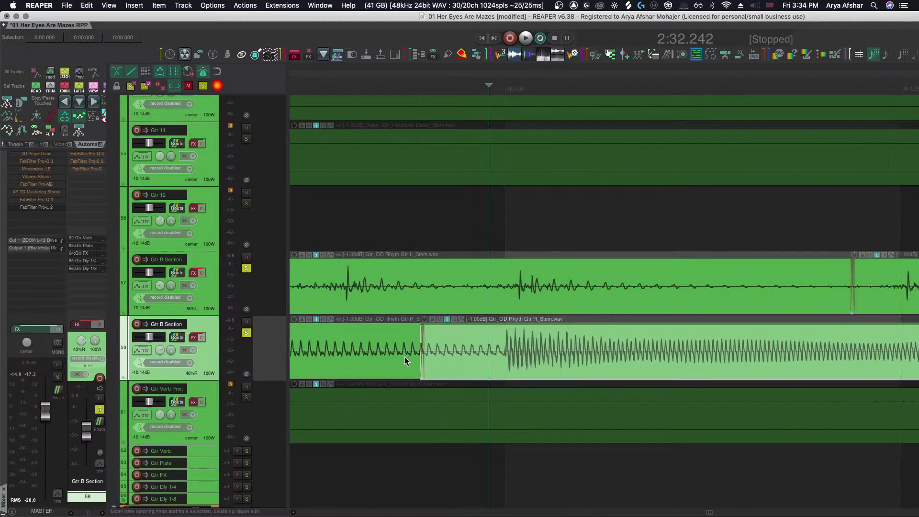
# Adjust the crossfade between the two right guitar pieces just before beat 46.4
pyautogui.scroll(4, 404, 357)
pyautogui.moveTo(496, 338); pyautogui.dragTo(516, 354)
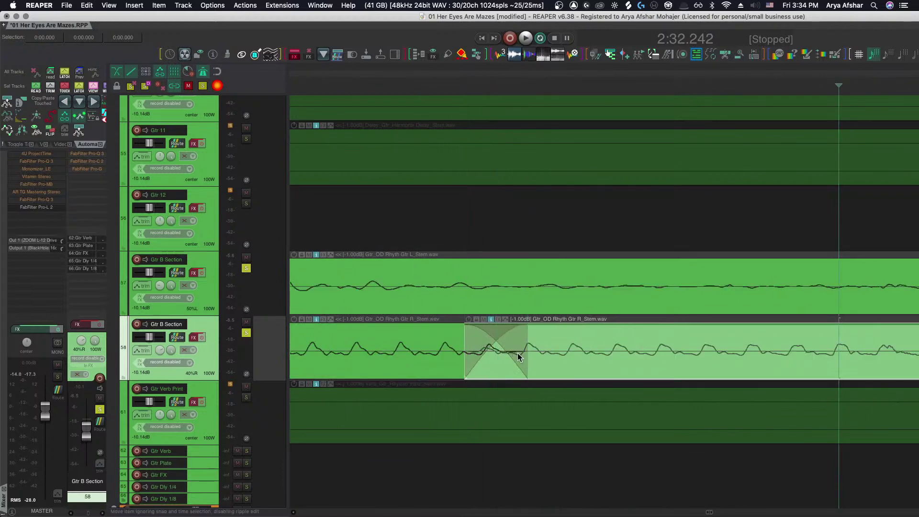
pyautogui.scroll(-5, 516, 353)
# Split the right guitar at 2:33.320 in bar 47 and slip the following audio later onto the next grid line
pyautogui.hscroll(5, 516, 353)
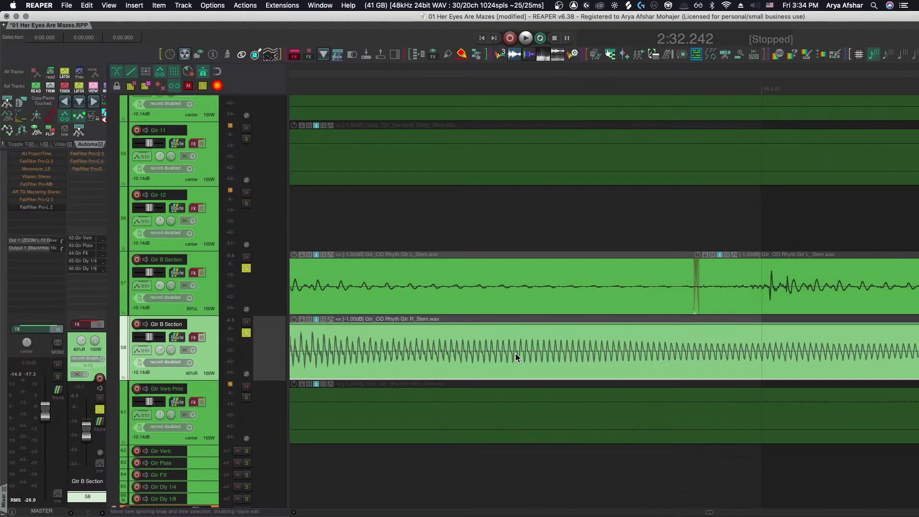
pyautogui.scroll(-6, 516, 353)
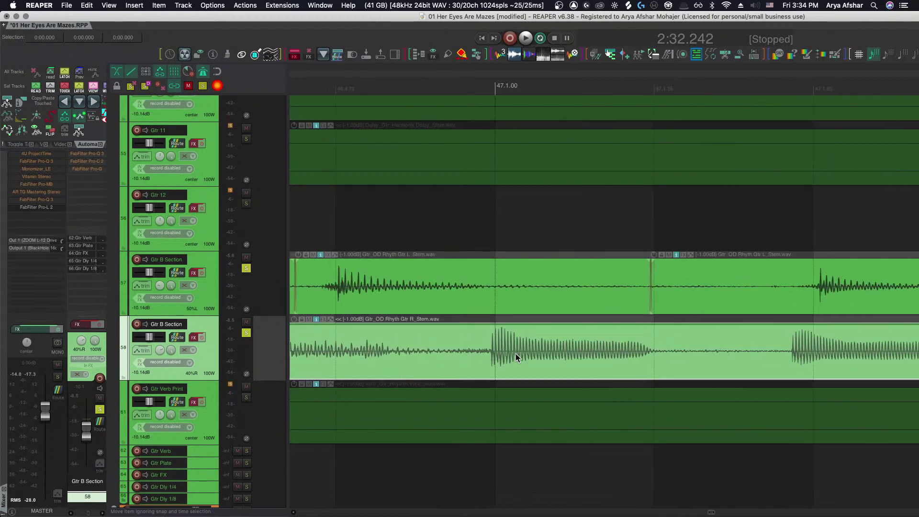
pyautogui.scroll(3, 548, 351)
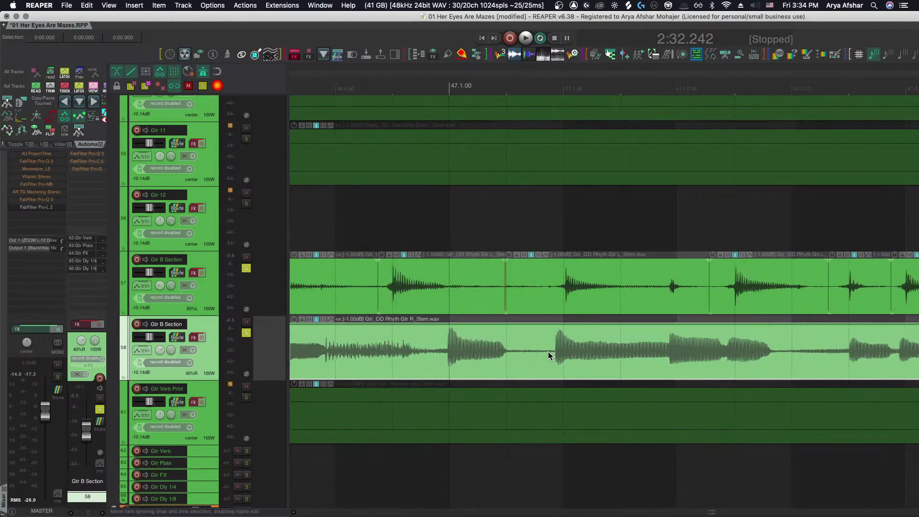
pyautogui.click(546, 354)
pyautogui.press('s')
pyautogui.moveTo(546, 356); pyautogui.dragTo(571, 358)
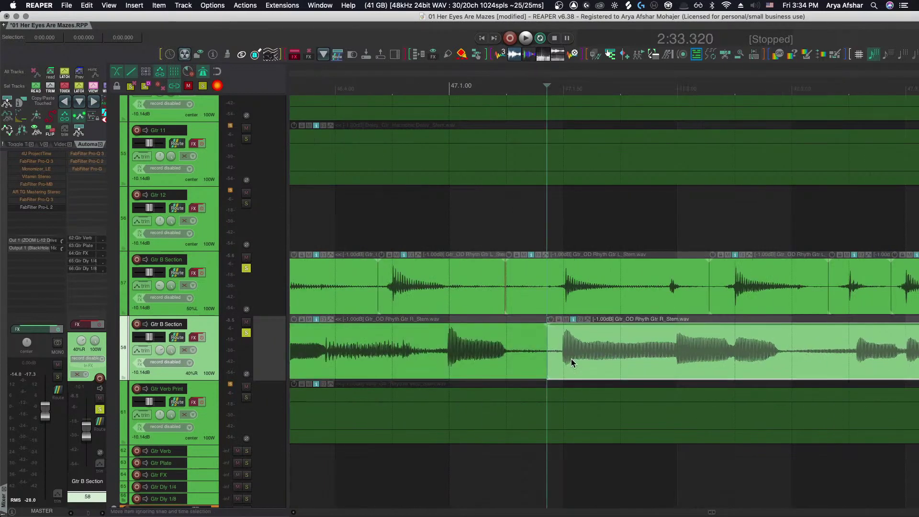
# Split the right guitar at 2:34.144 and slip the following audio earlier to line up with the left guitar's note
pyautogui.hscroll(4, 571, 358)
pyautogui.click(613, 360)
pyautogui.press('s')
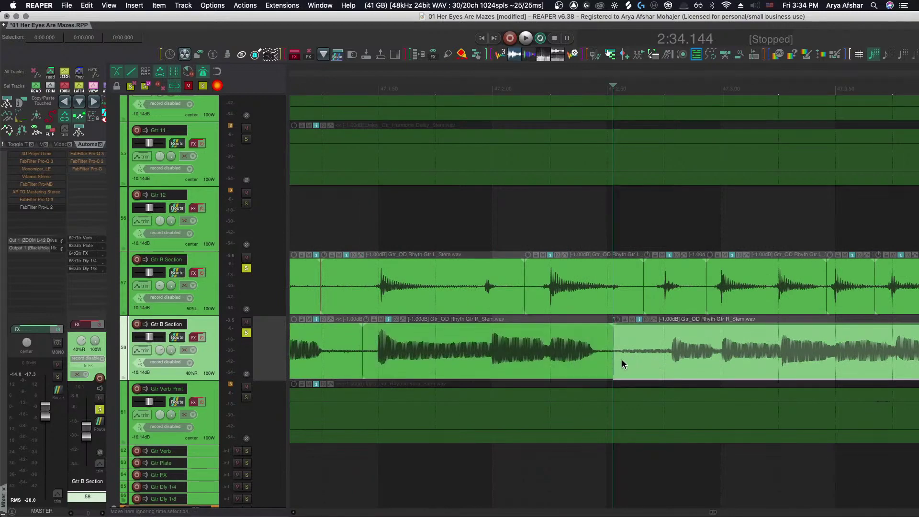
pyautogui.moveTo(686, 359); pyautogui.dragTo(673, 357)
# Inspect both guitars' alignment from bar 47 into bar 48 and play them briefly from 2:36.138
pyautogui.hscroll(4, 673, 357)
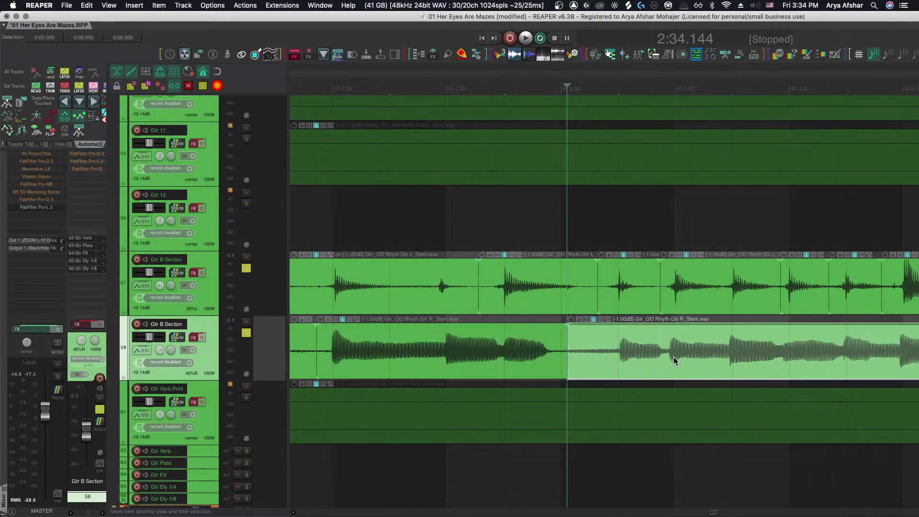
pyautogui.hscroll(6, 673, 358)
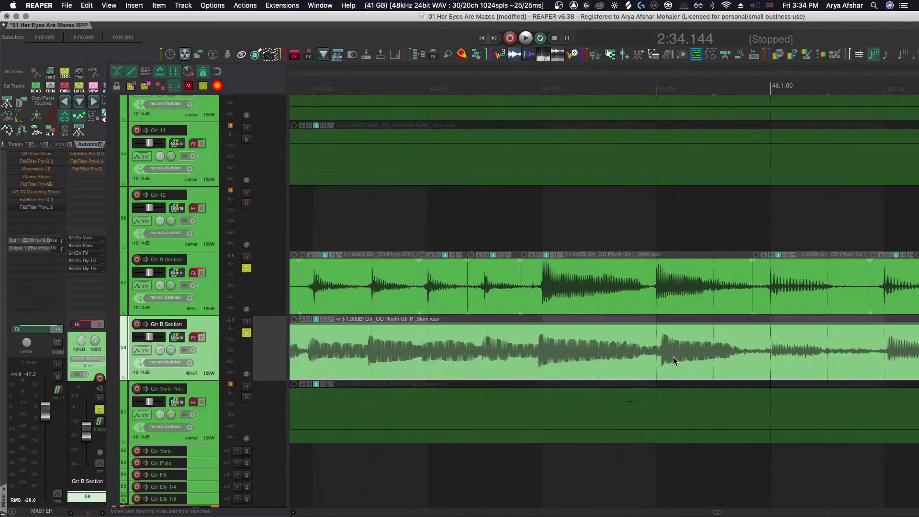
pyautogui.scroll(3, 613, 367)
pyautogui.scroll(-4, 605, 363)
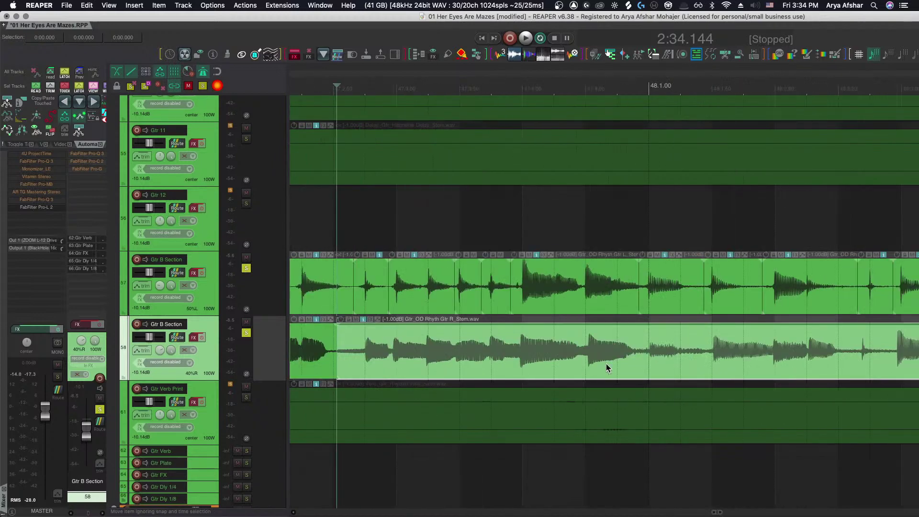
pyautogui.click(649, 359)
pyautogui.hscroll(3, 649, 358)
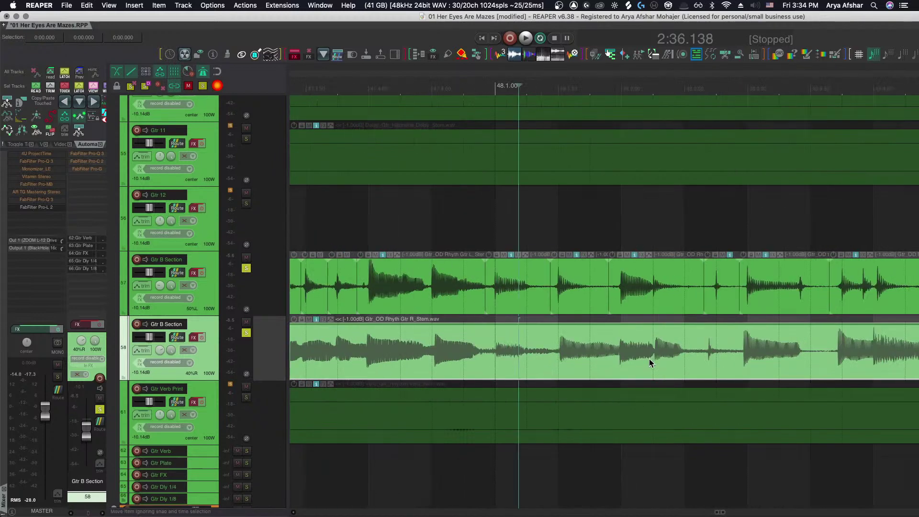
pyautogui.press('space')
pyautogui.press('space')
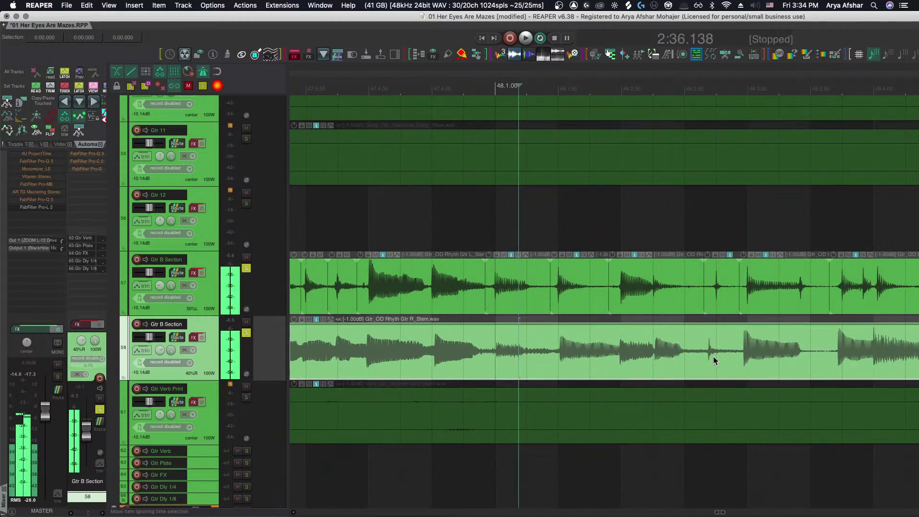
pyautogui.scroll(3, 709, 361)
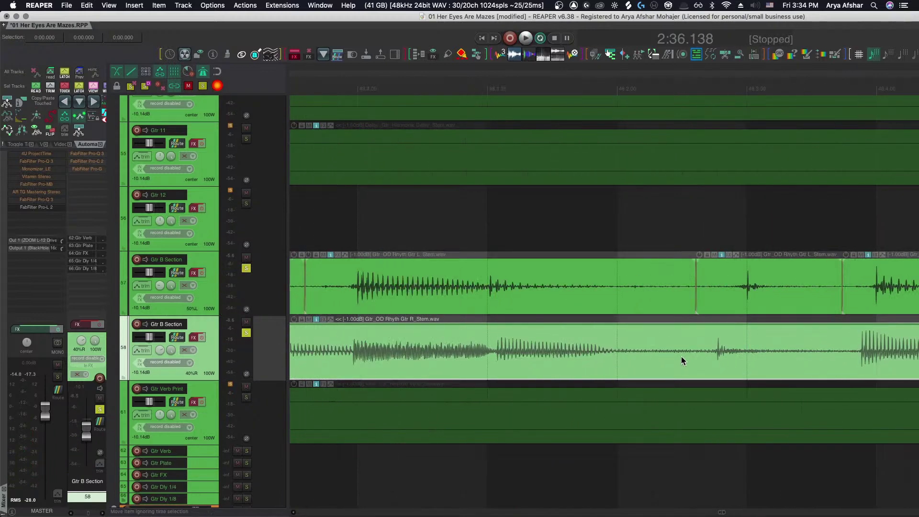
# Split the right guitar at 2:37.176 and 2:37.984 and slip the audio between the splits later to line up with the left guitar
pyautogui.hscroll(1, 680, 360)
pyautogui.press('space')
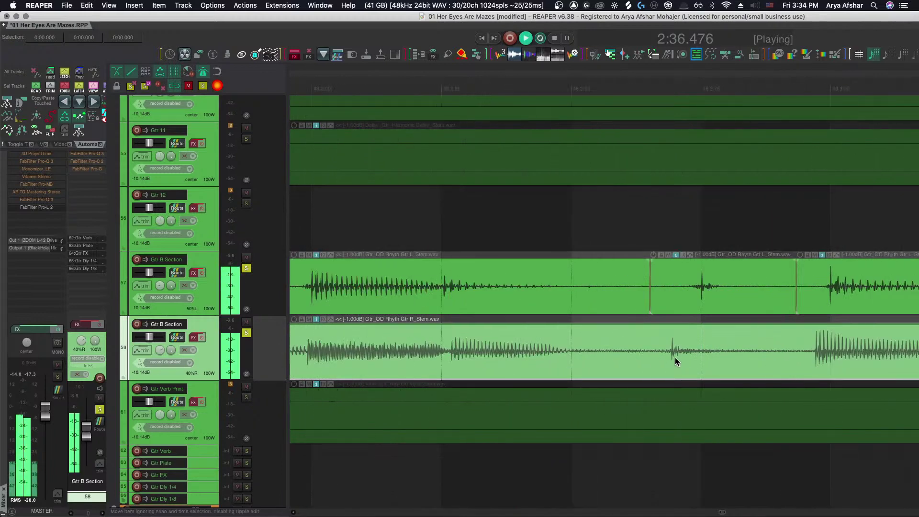
pyautogui.scroll(-3, 675, 357)
pyautogui.hscroll(3, 672, 358)
pyautogui.press('space')
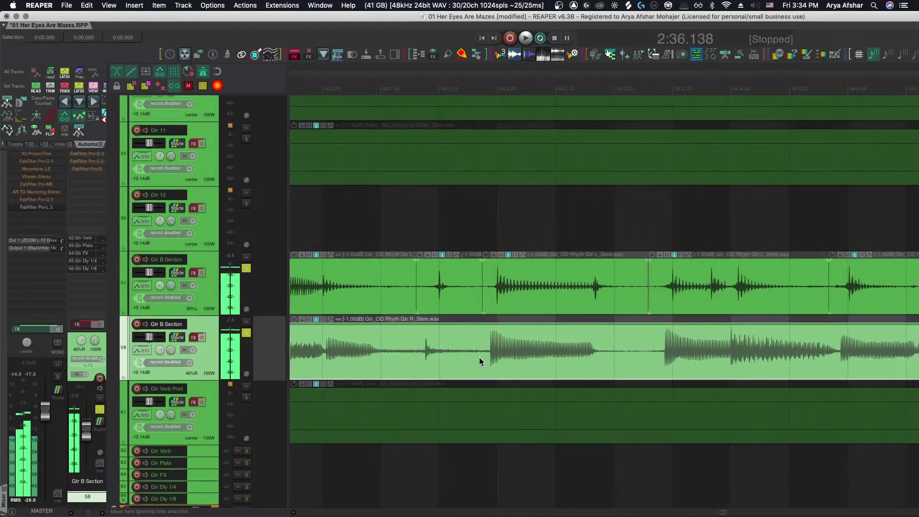
pyautogui.click(397, 359)
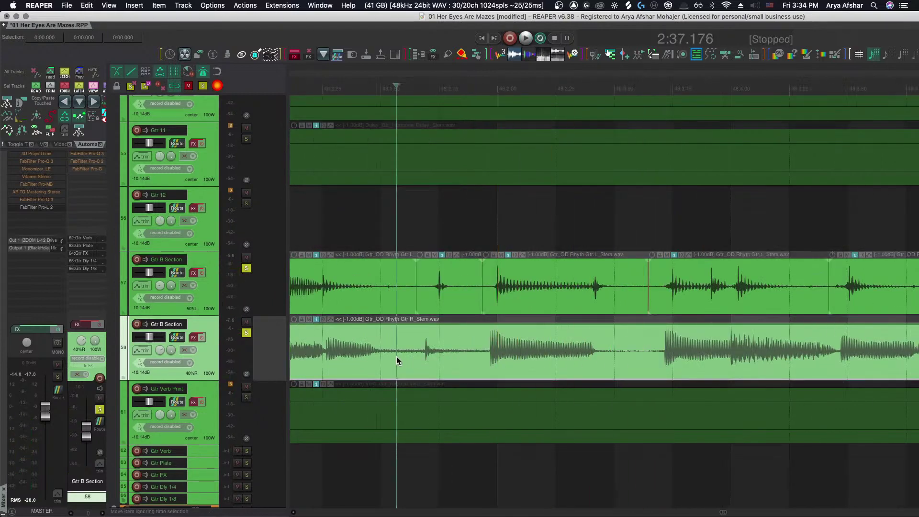
pyautogui.press('s')
pyautogui.click(648, 356)
pyautogui.press('s')
pyautogui.moveTo(479, 360); pyautogui.dragTo(492, 363)
# Slip the right guitar's audio after the 2:37.984 split slightly later to match the left guitar's note
pyautogui.click(699, 357)
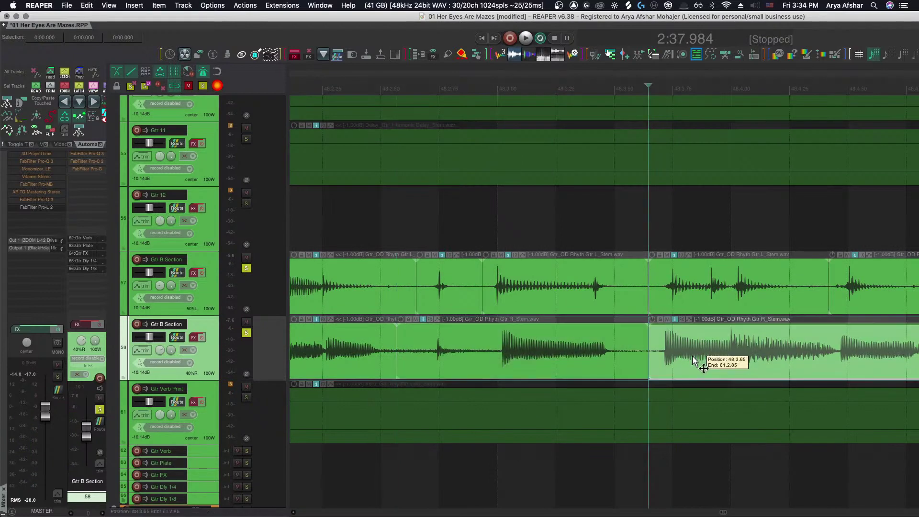
pyautogui.click(683, 352)
pyautogui.moveTo(684, 352); pyautogui.dragTo(687, 362)
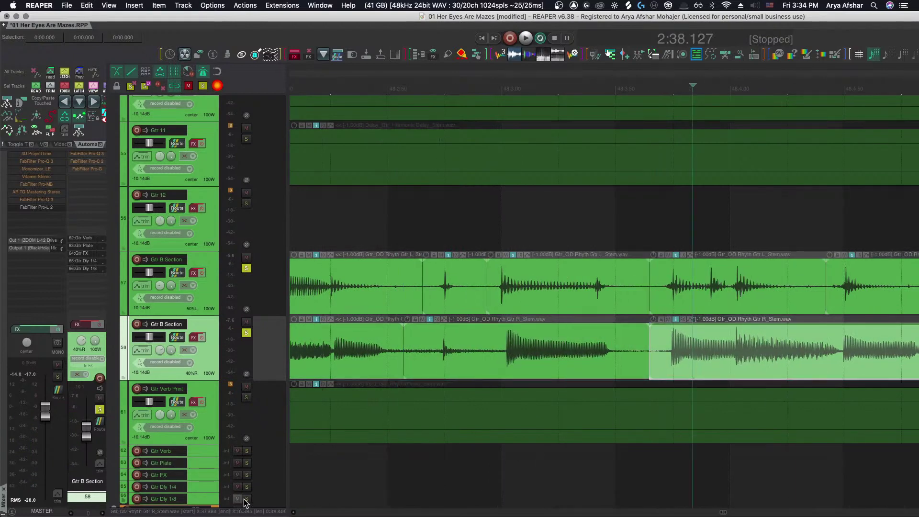
# Play both guitars from 2:36.926 and examine their alignment from bar 48 to bar 50
pyautogui.click(327, 464)
pyautogui.press('space')
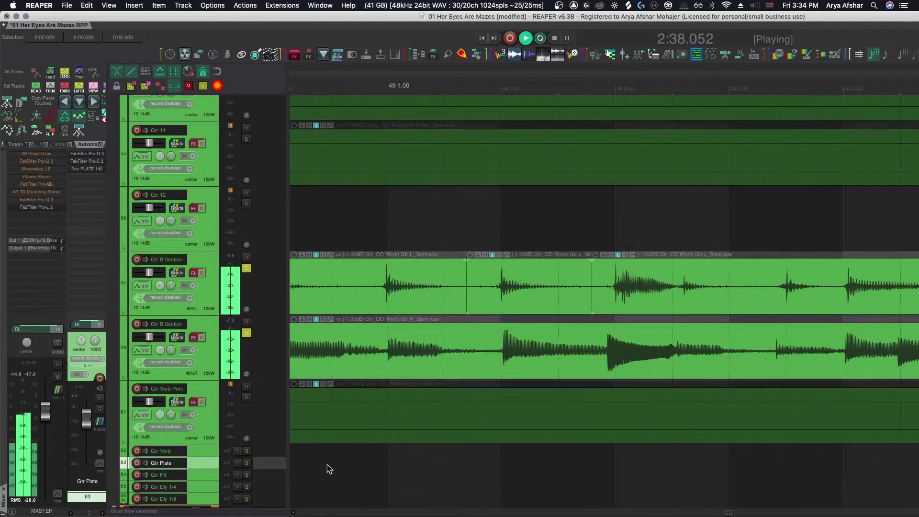
pyautogui.scroll(-3, 521, 458)
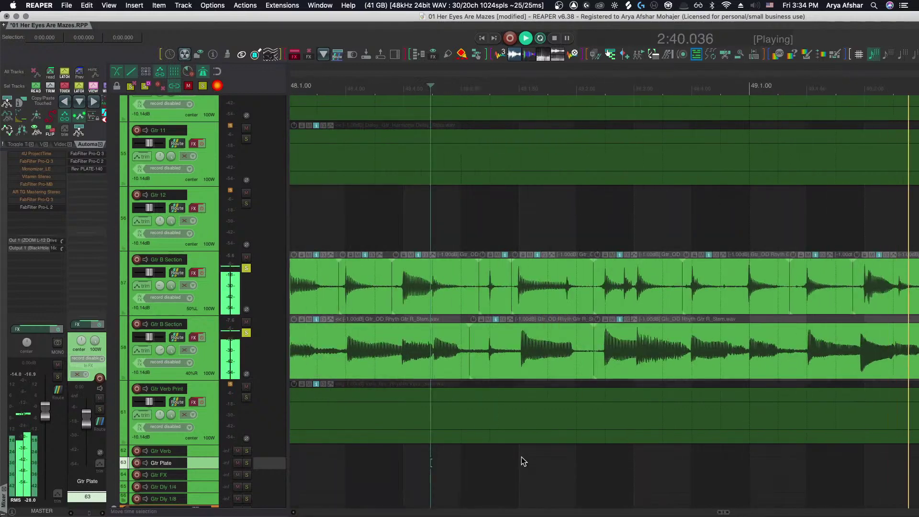
pyautogui.scroll(-3, 522, 457)
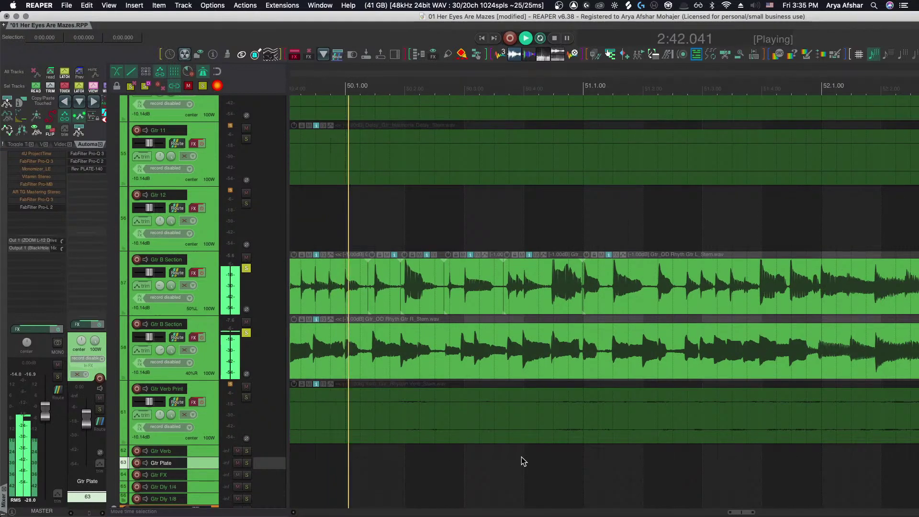
pyautogui.press('space')
pyautogui.scroll(5, 545, 446)
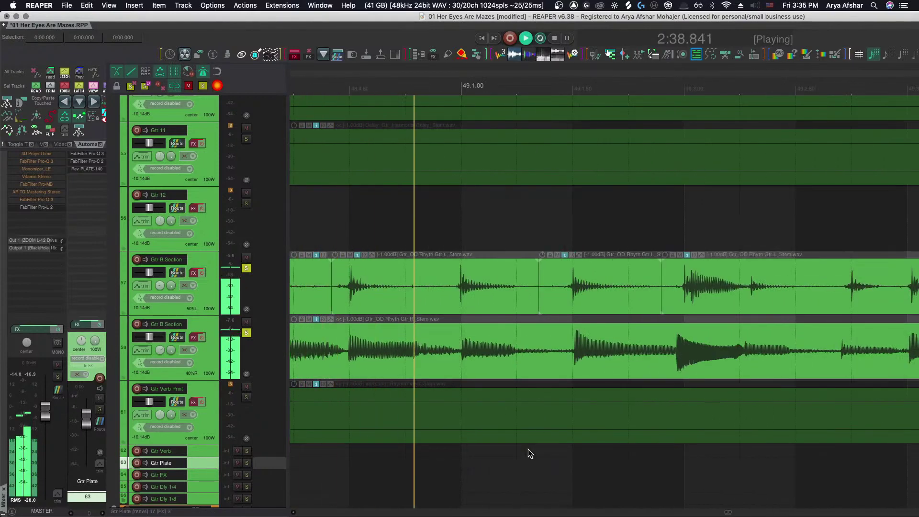
pyautogui.press('space')
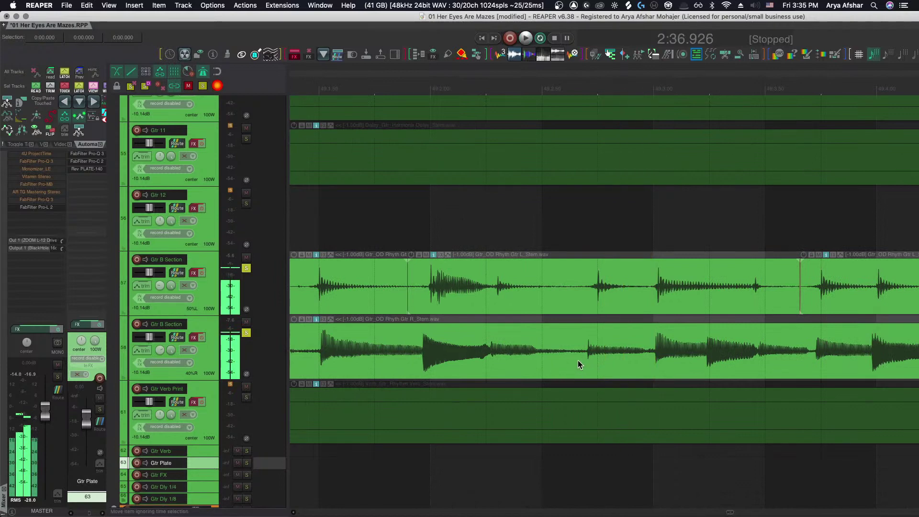
# Split the right guitar at 2:40.226 in bar 49 and adjust the slip of the following audio against the left guitar
pyautogui.click(573, 360)
pyautogui.press('s')
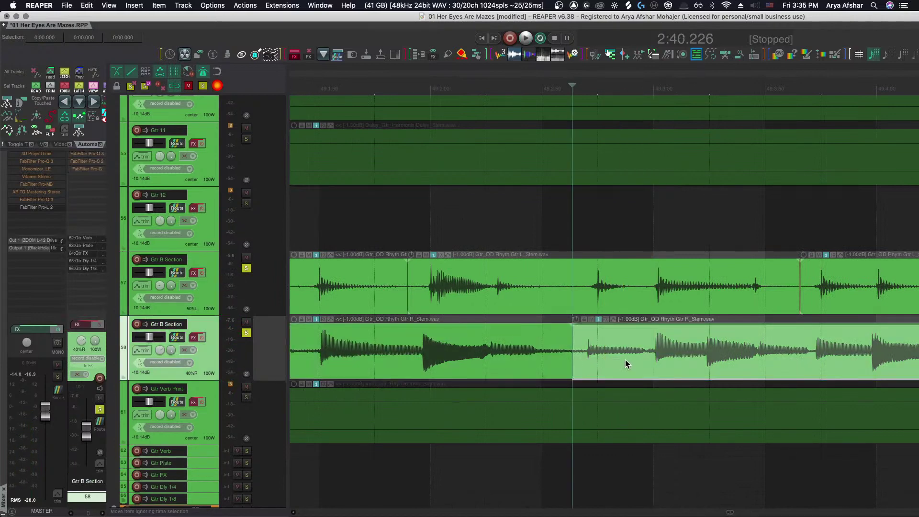
pyautogui.moveTo(647, 365); pyautogui.dragTo(614, 366)
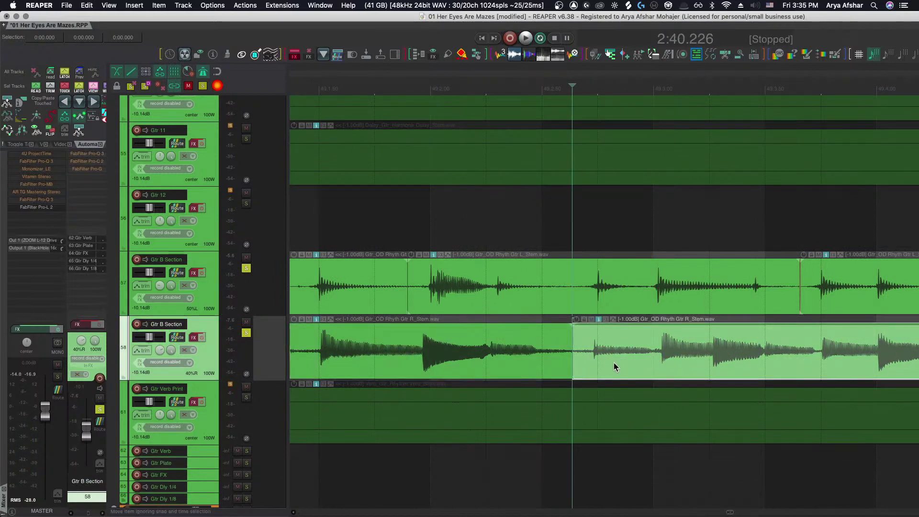
pyautogui.scroll(3, 645, 365)
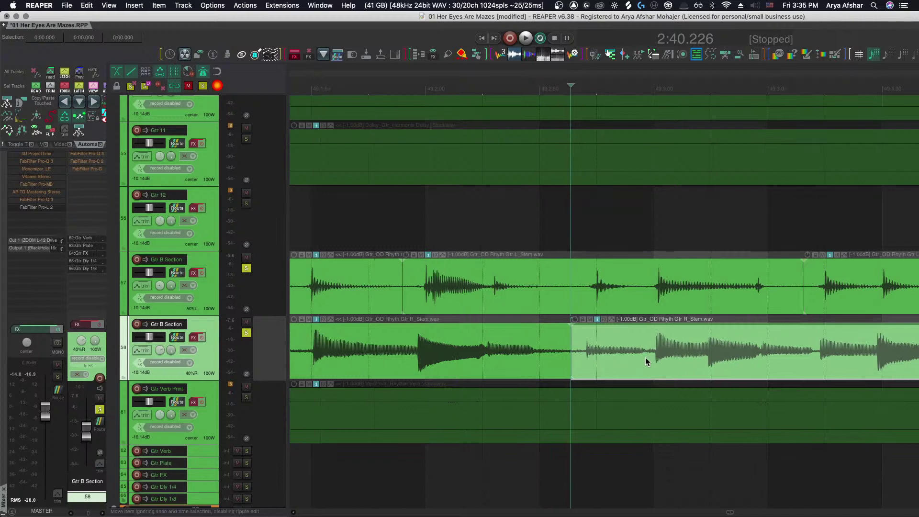
# Split the right guitar at 2:42.294 in bar 50 and slip the following audio later to match the left guitar
pyautogui.scroll(-3, 647, 369)
pyautogui.press('space')
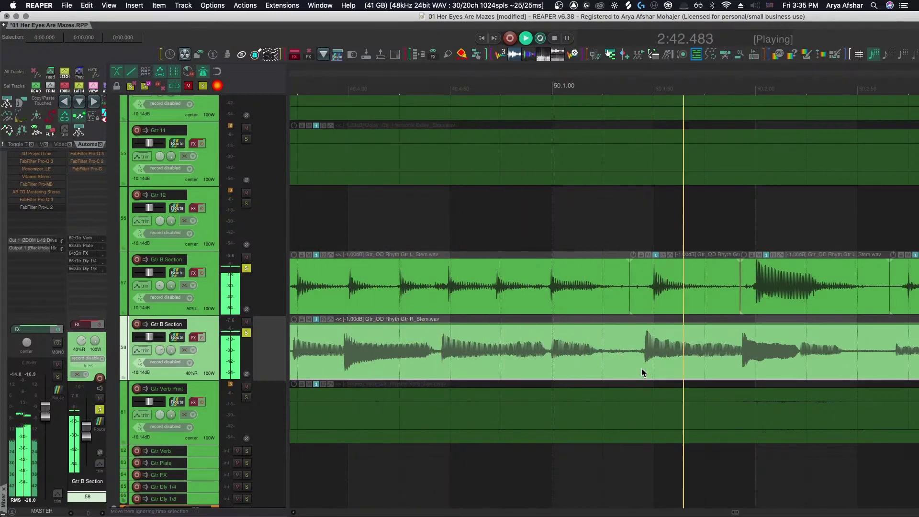
pyautogui.press('space')
pyautogui.click(632, 364)
pyautogui.press('s')
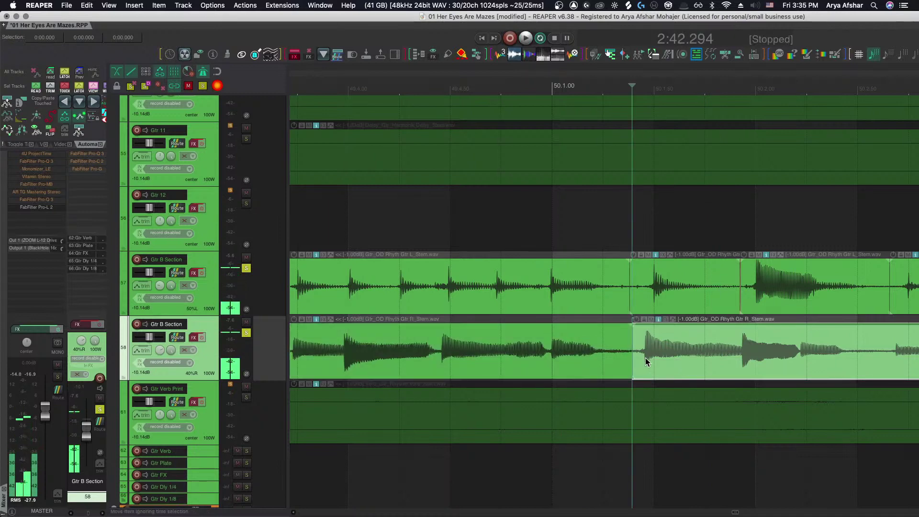
pyautogui.moveTo(645, 363)
pyautogui.mouseDown()
pyautogui.moveTo(694, 364)
pyautogui.moveTo(654, 362)
pyautogui.mouseUp()
# Split the right guitar at 2:44.988 just before bar 51 and slip the following audio earlier to match the left guitar's note
pyautogui.hscroll(10, 654, 363)
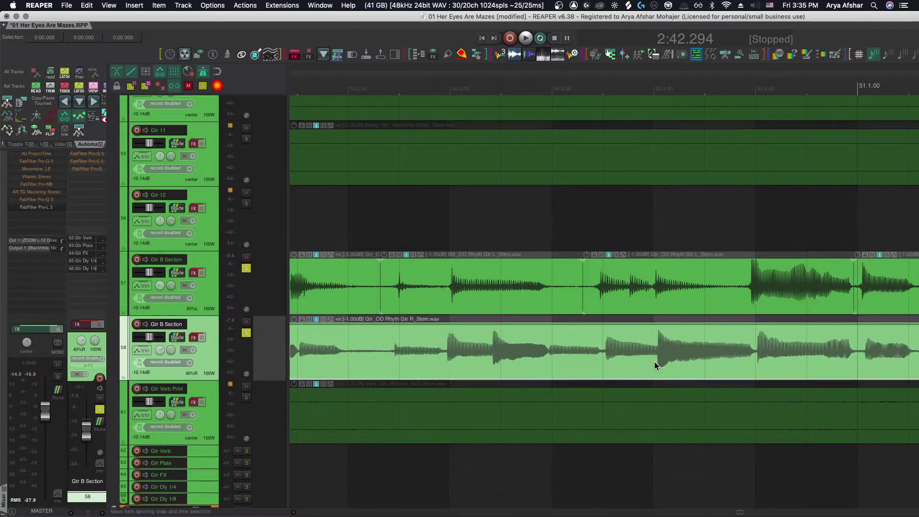
pyautogui.hscroll(-6, 603, 364)
pyautogui.press('space')
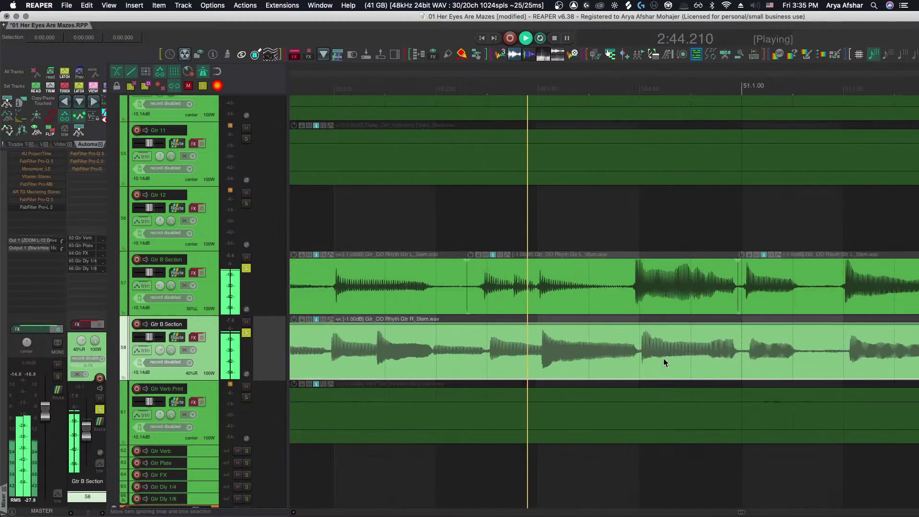
pyautogui.hscroll(2, 665, 363)
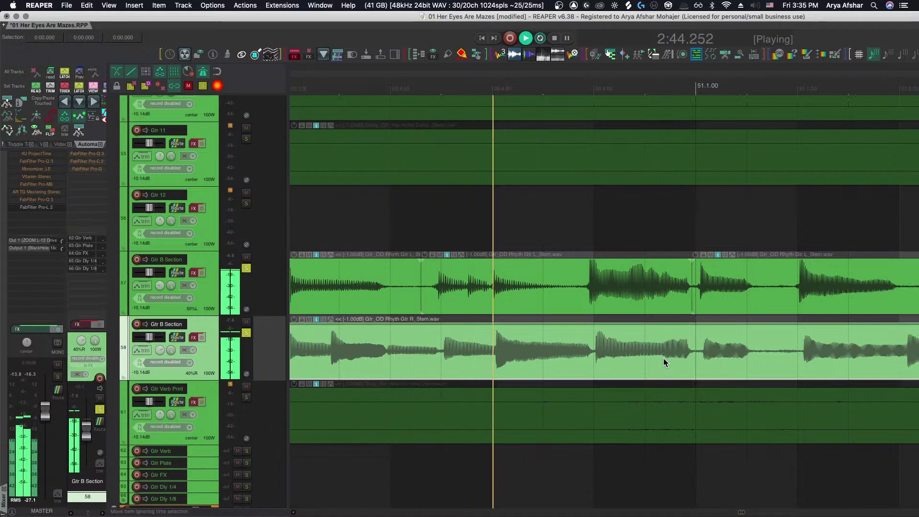
pyautogui.press('space')
pyautogui.scroll(2, 716, 358)
pyautogui.scroll(2, 716, 360)
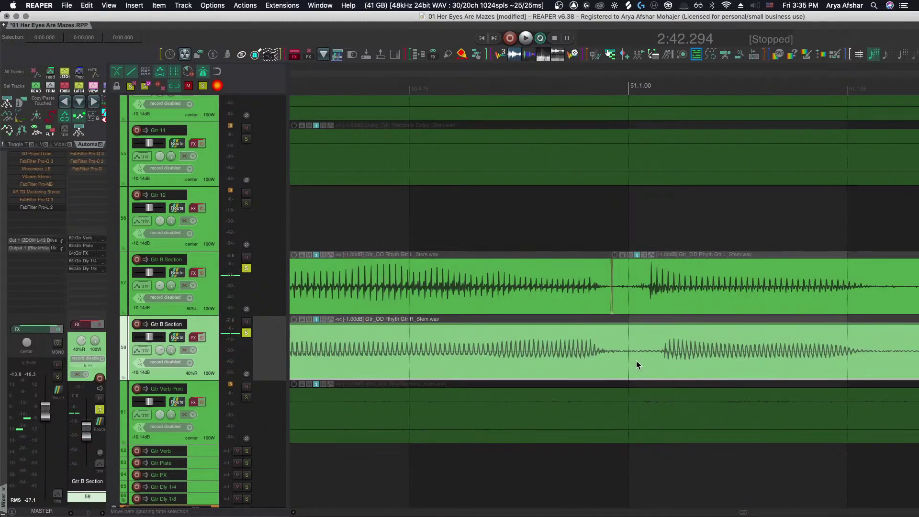
pyautogui.click(625, 368)
pyautogui.press('s')
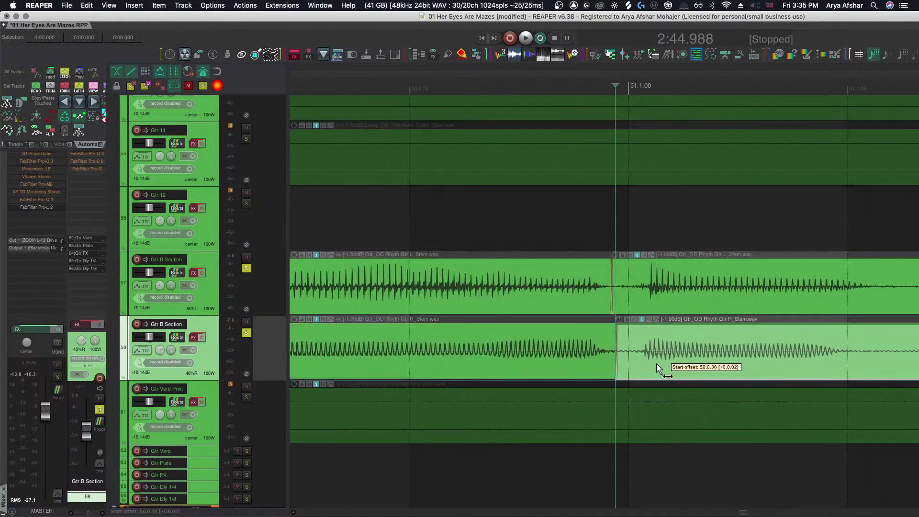
# Play both guitars from 2:44.988 and check their alignment from bar 51 to bar 53
pyautogui.scroll(-3, 656, 365)
pyautogui.press('space')
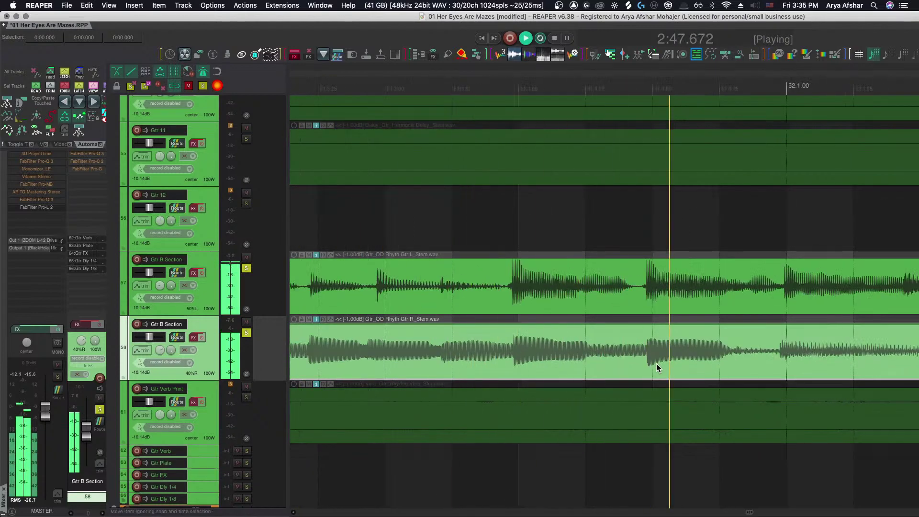
pyautogui.scroll(-1, 656, 368)
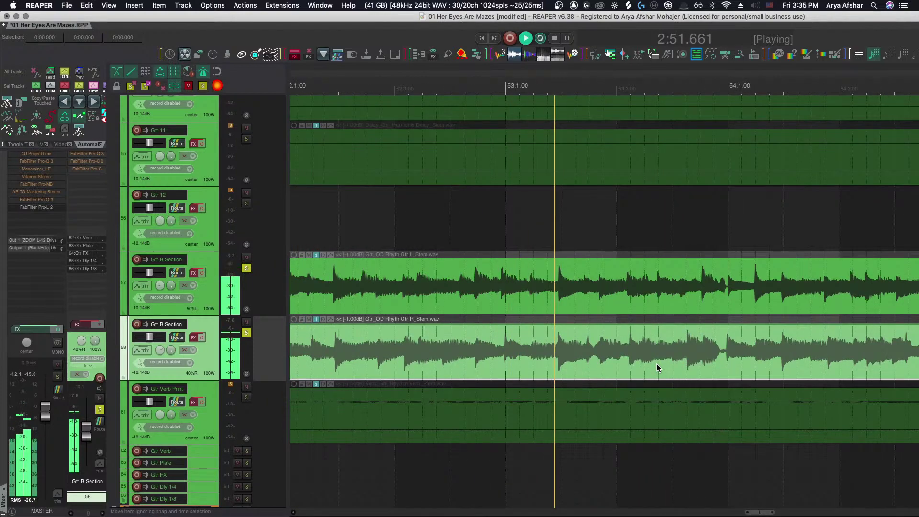
pyautogui.scroll(-4, 509, 366)
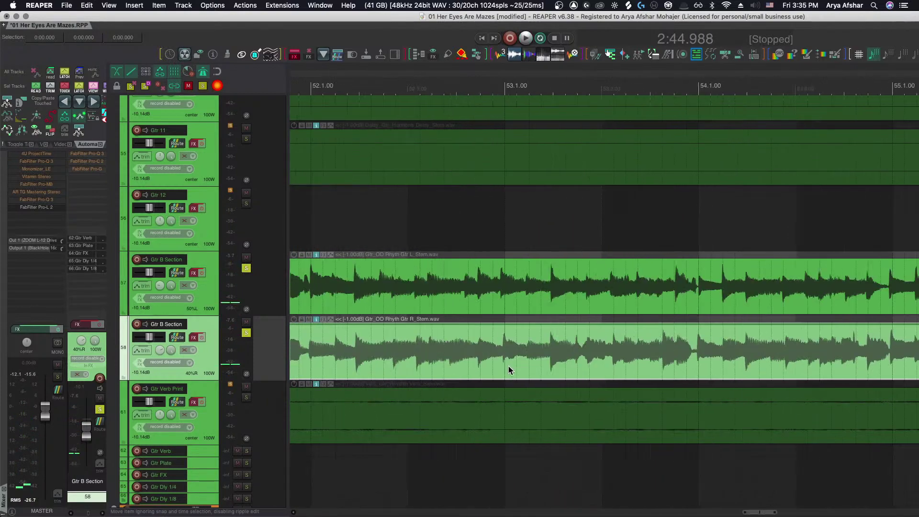
pyautogui.scroll(3, 508, 365)
# Replay both guitars from 2:44.988 and examine the rest of the B Section up to bar 57 for timing differences
pyautogui.press('space')
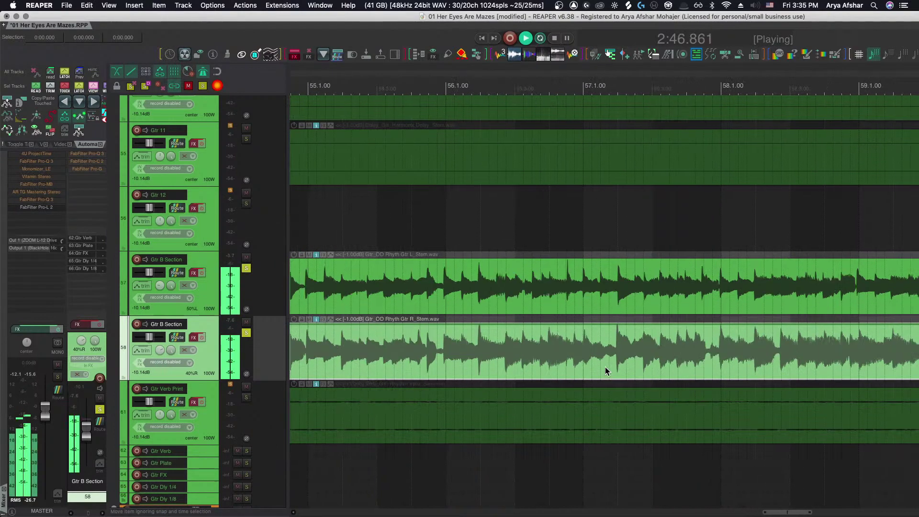
pyautogui.scroll(-4, 605, 366)
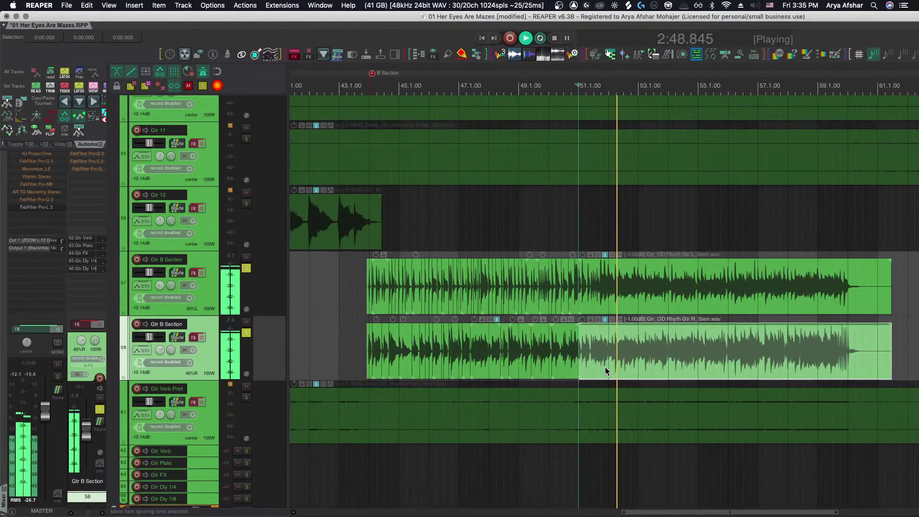
pyautogui.scroll(3, 538, 371)
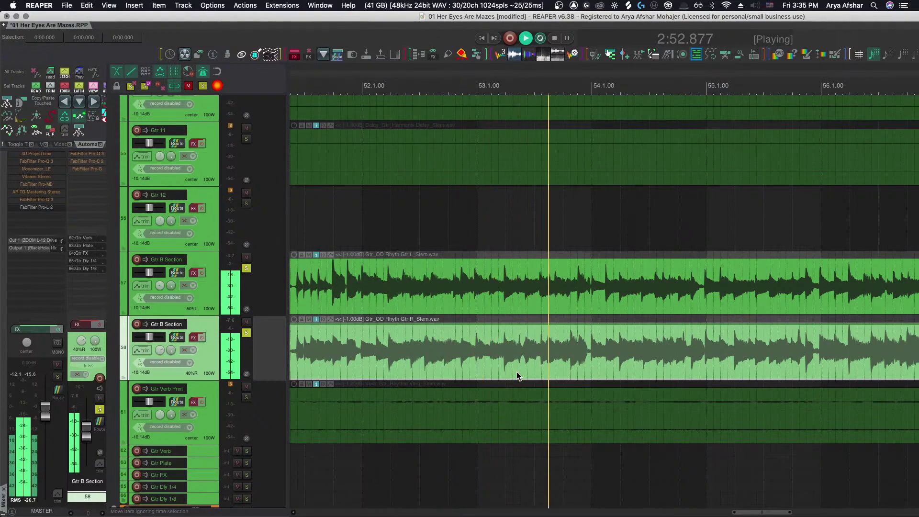
pyautogui.scroll(1, 516, 371)
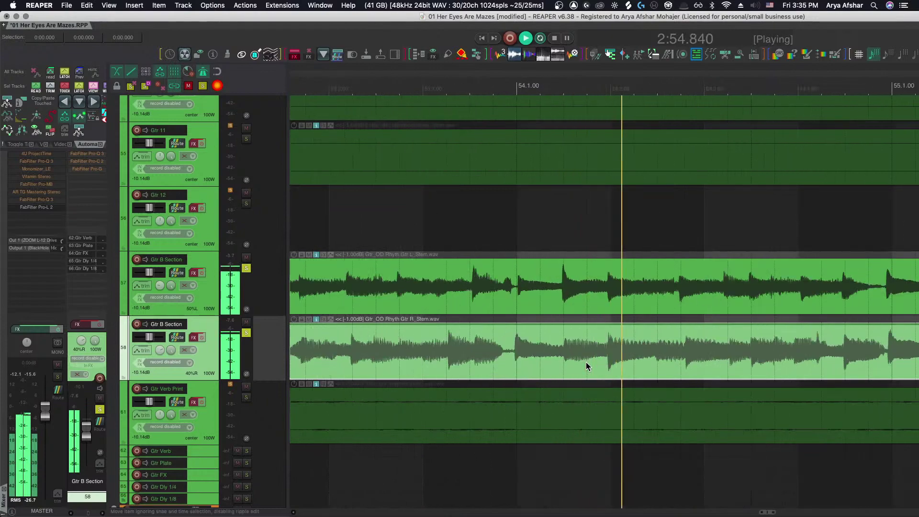
pyautogui.scroll(1, 588, 367)
pyautogui.hscroll(1, 588, 367)
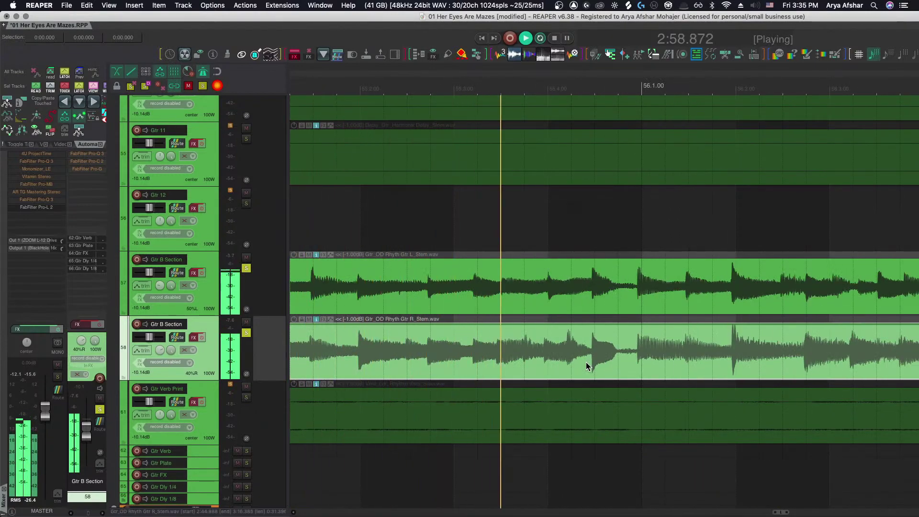
pyautogui.hscroll(10, 605, 369)
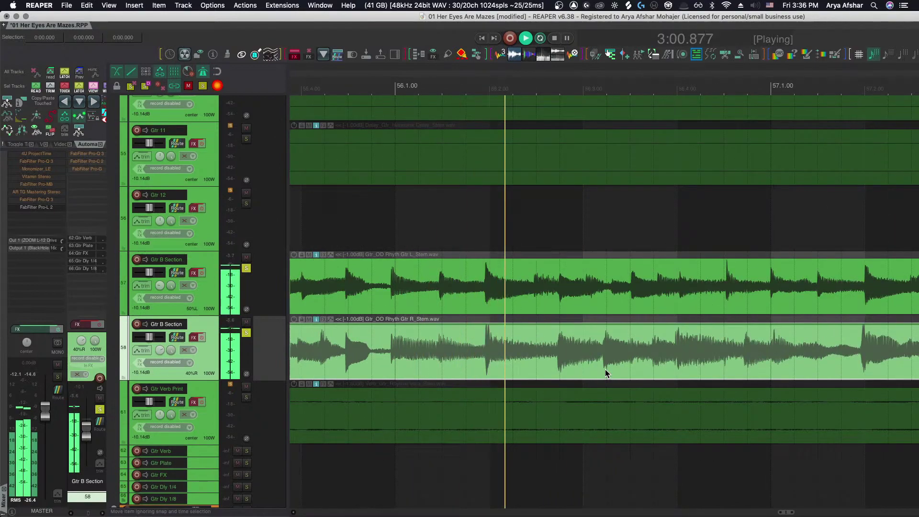
pyautogui.hscroll(7, 605, 369)
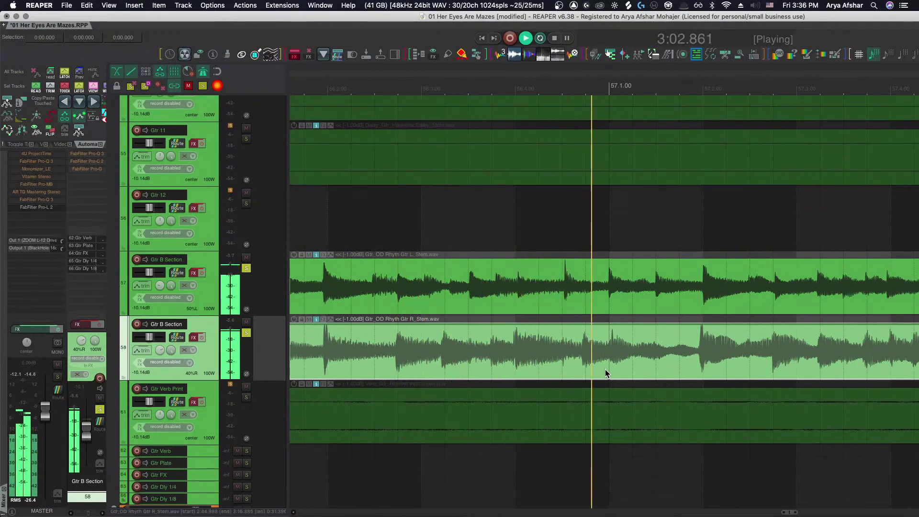
pyautogui.press('space')
# Unsolo the right guitar and play the left guitar alone from 2:59.791, examining its timing around bar 56
pyautogui.hscroll(-14, 598, 370)
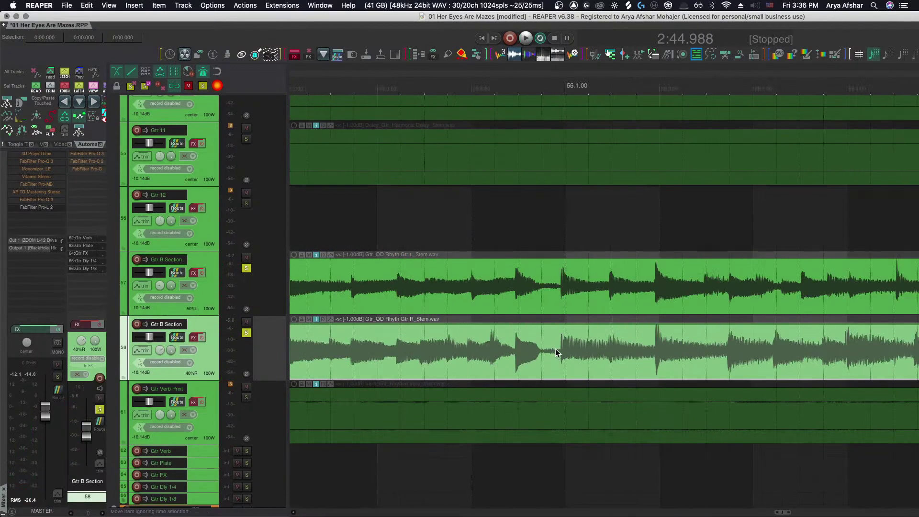
pyautogui.keyDown('ctrl'); pyautogui.click(546, 360); pyautogui.keyUp('ctrl')
pyautogui.press('space')
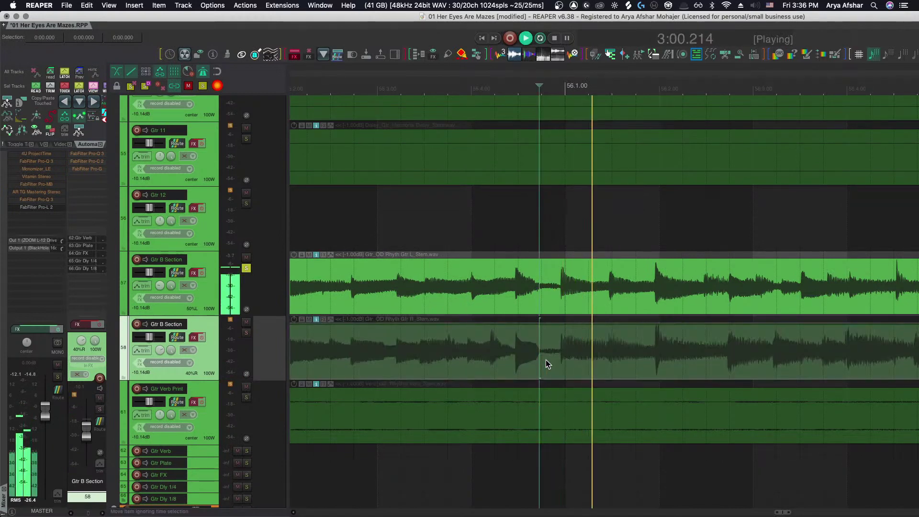
pyautogui.hscroll(9, 527, 319)
pyautogui.hscroll(-1, 536, 326)
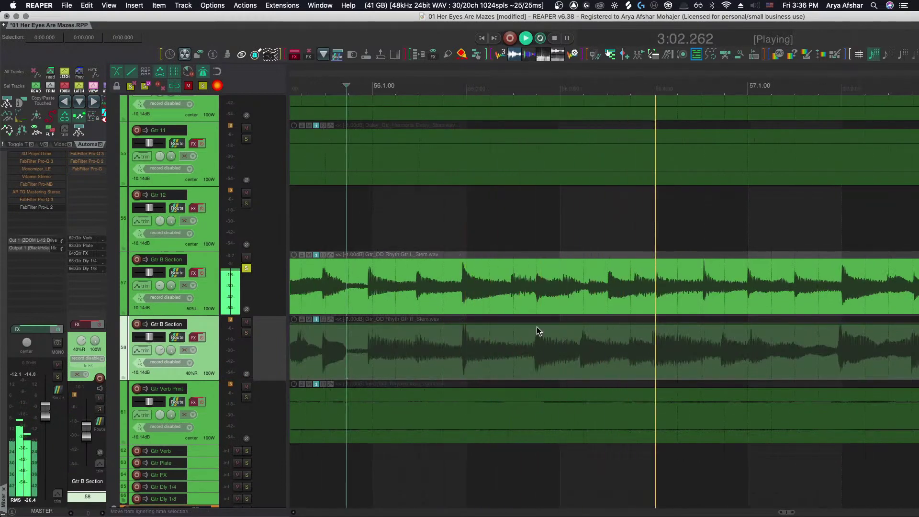
pyautogui.press('space')
pyautogui.press('space')
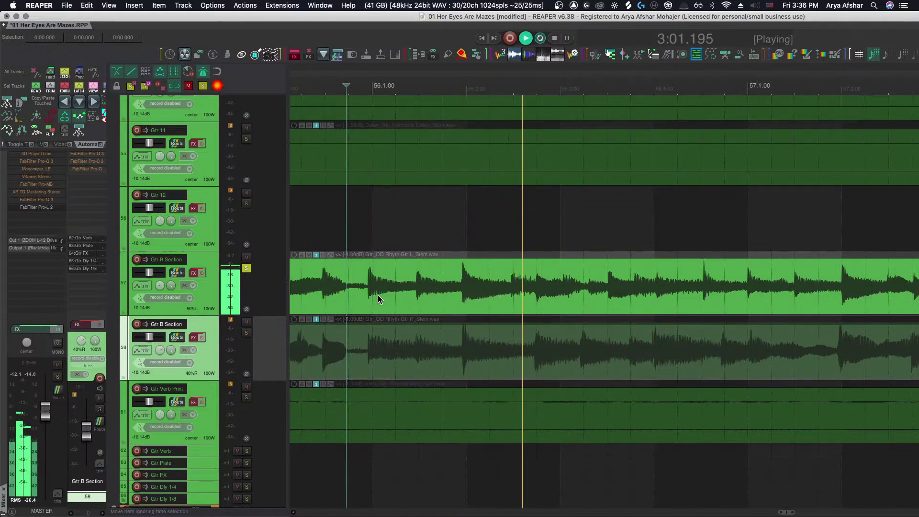
pyautogui.scroll(3, 586, 294)
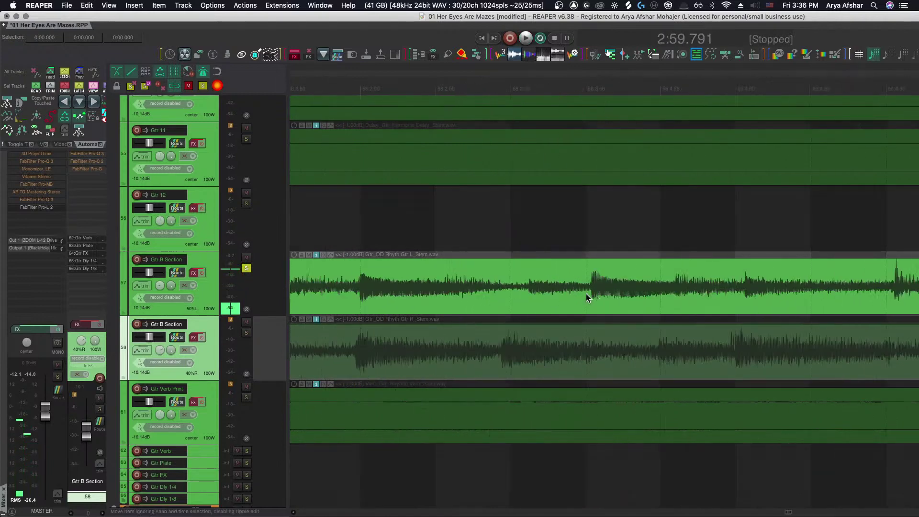
# Split the left guitar at 3:01.649 and 3:03.696, and slip the audio between the cuts slightly earlier onto the grid
pyautogui.click(501, 297)
pyautogui.press('s')
pyautogui.scroll(3, 535, 297)
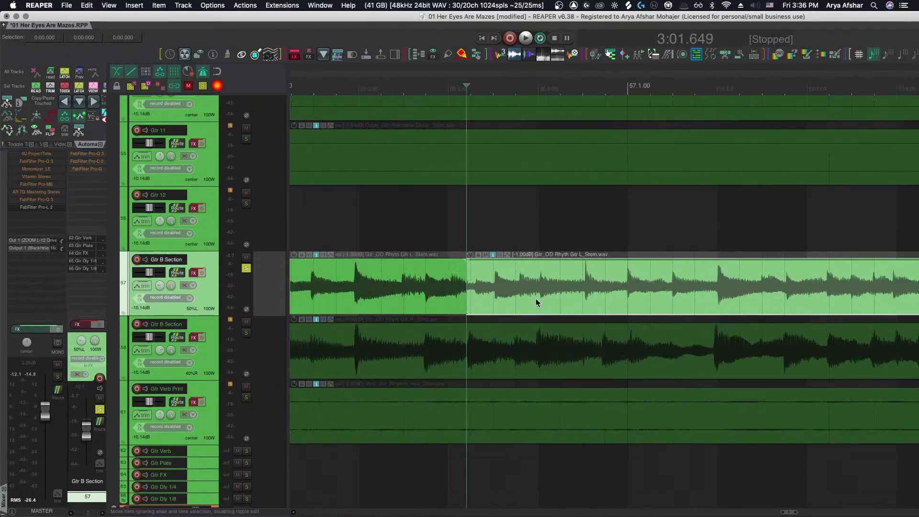
pyautogui.click(692, 297)
pyautogui.press('s')
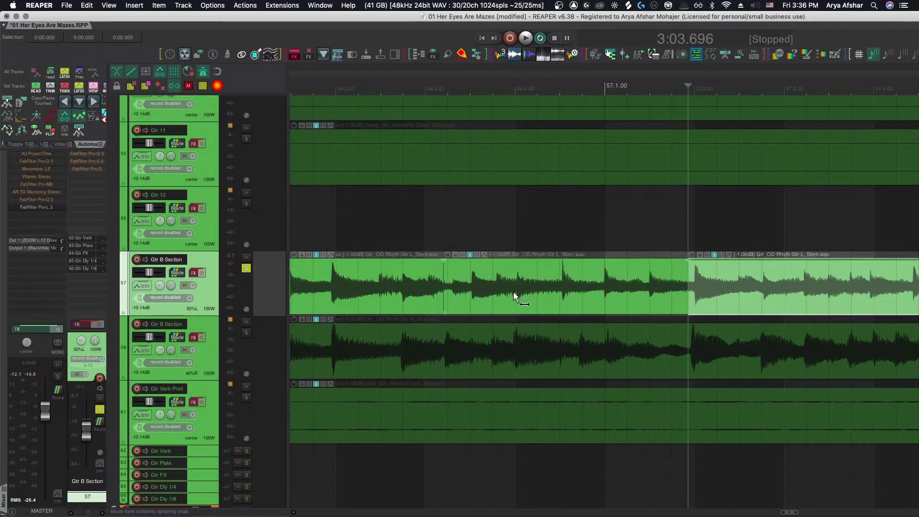
pyautogui.scroll(-2, 503, 296)
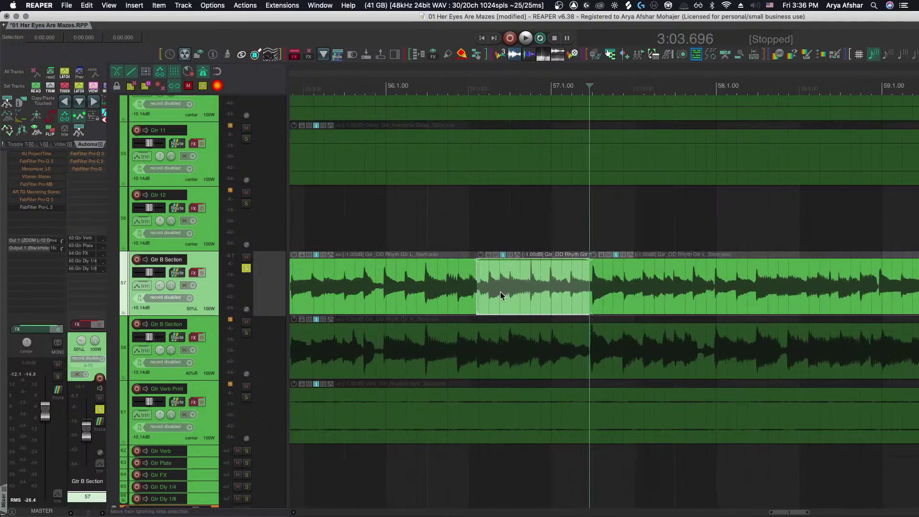
# Play the left guitar alone from just before bar 56 and check the timing of the slipped section
pyautogui.click(353, 209)
pyautogui.press('space')
pyautogui.scroll(3, 435, 292)
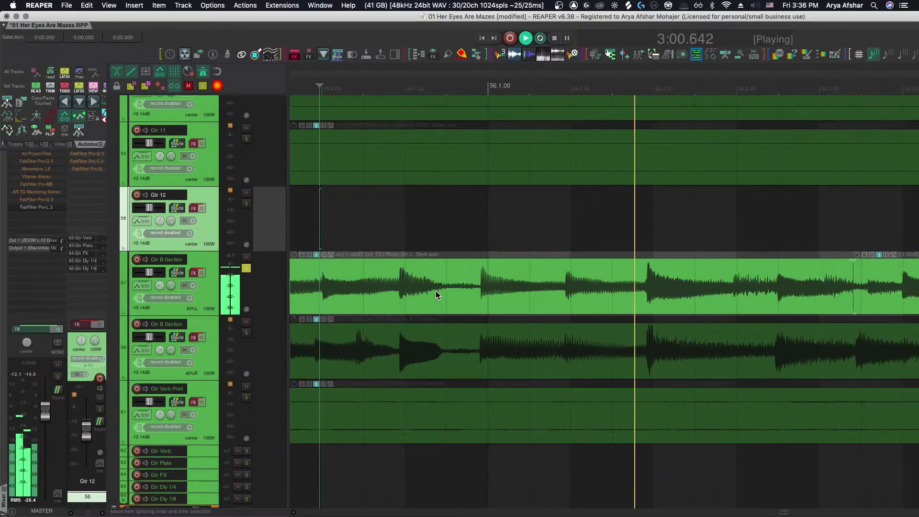
pyautogui.scroll(-3, 436, 295)
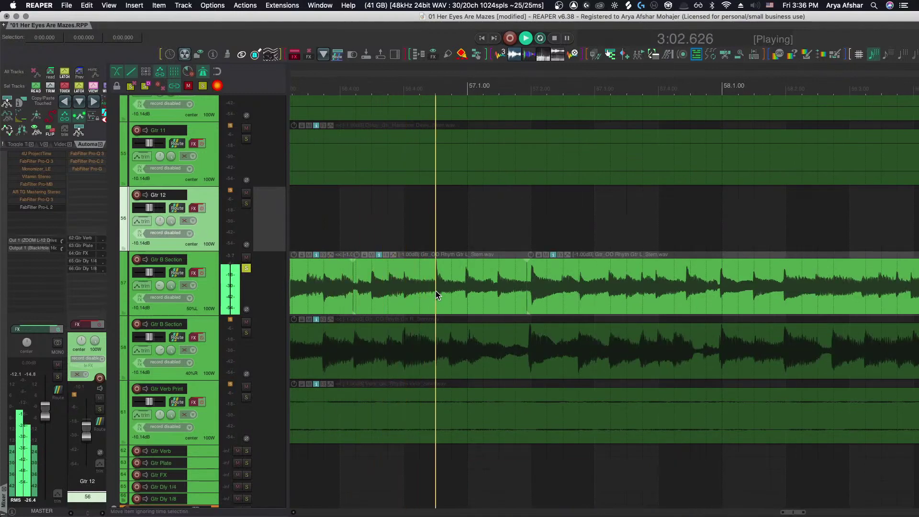
pyautogui.press('space')
pyautogui.press('space')
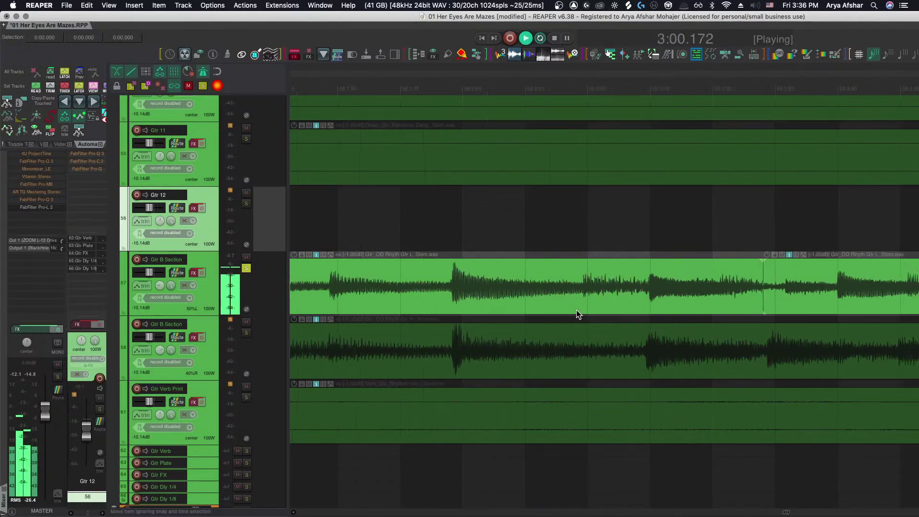
pyautogui.press('space')
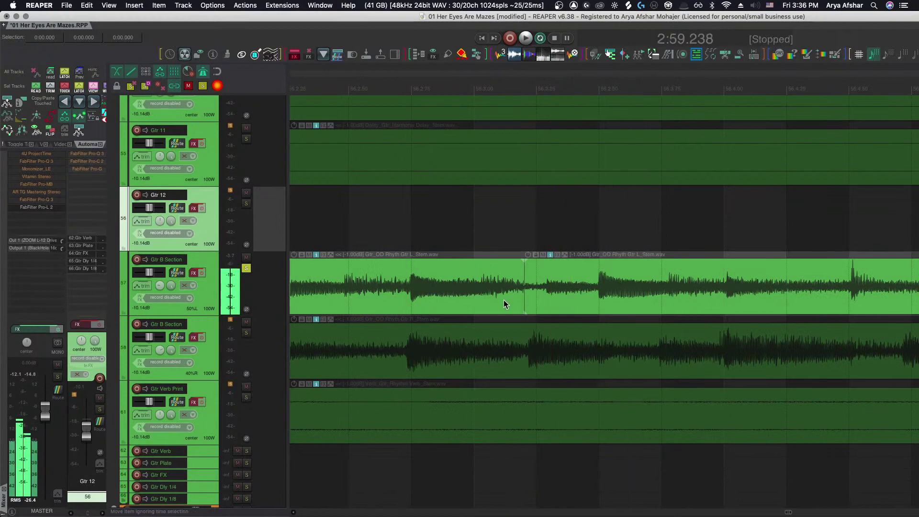
# Split the left guitar at 3:01.497 to isolate the short tail before the existing cut at 3:01.649
pyautogui.click(472, 296)
pyautogui.scroll(5, 478, 297)
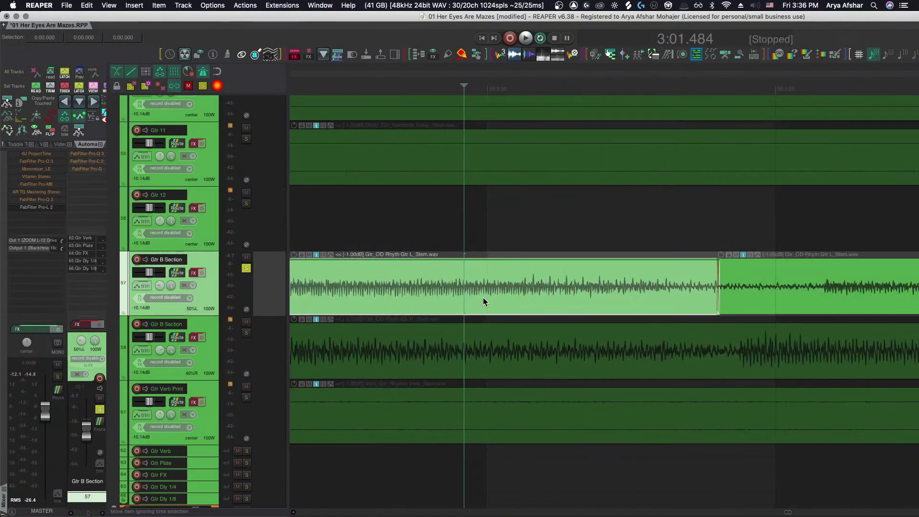
pyautogui.press('s')
pyautogui.scroll(-5, 512, 296)
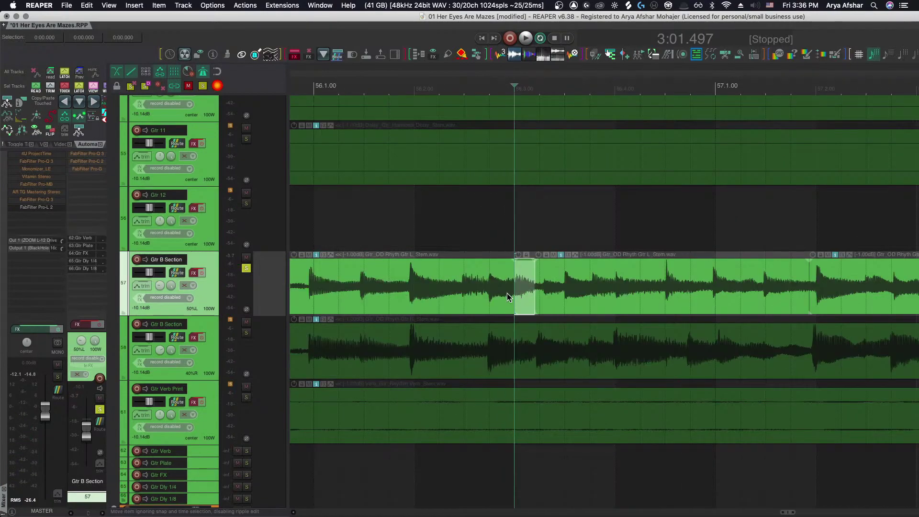
# Play the left guitar from 2:59.692 and examine its timing from bar 56 to bar 59
pyautogui.click(400, 225)
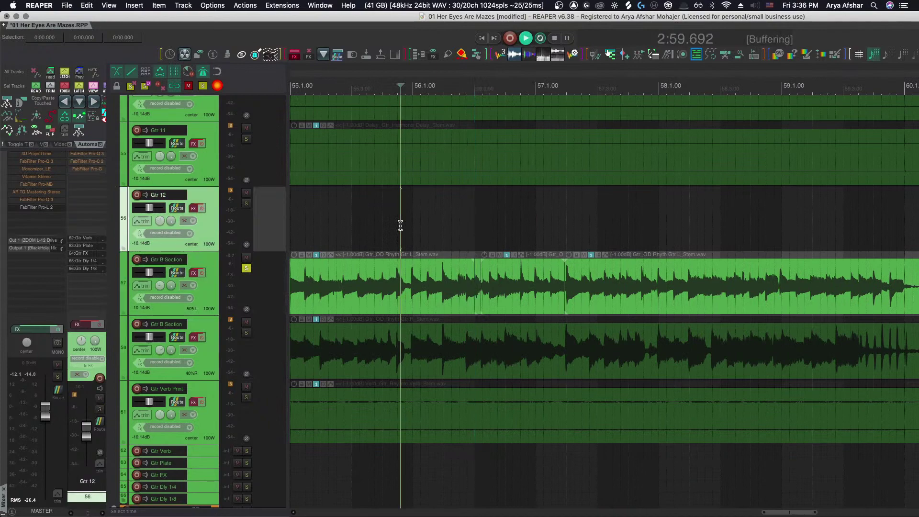
pyautogui.scroll(6, 412, 289)
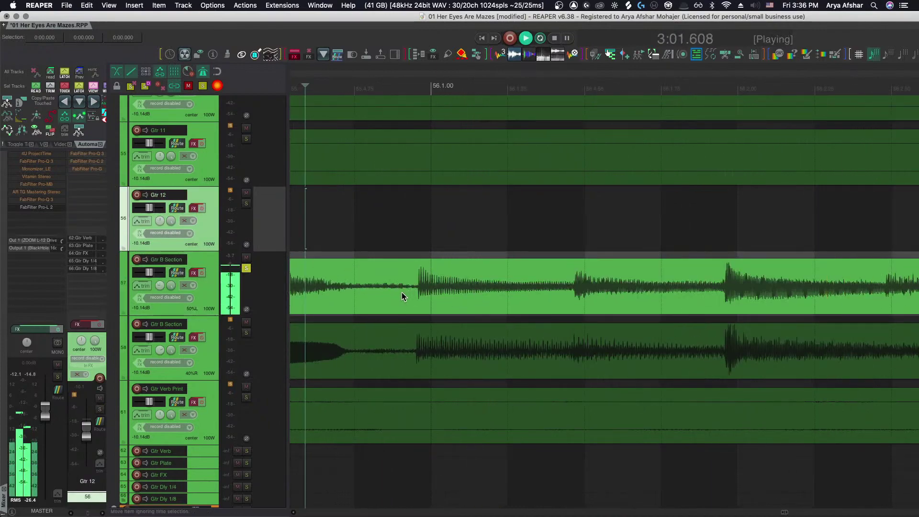
pyautogui.scroll(-3, 401, 292)
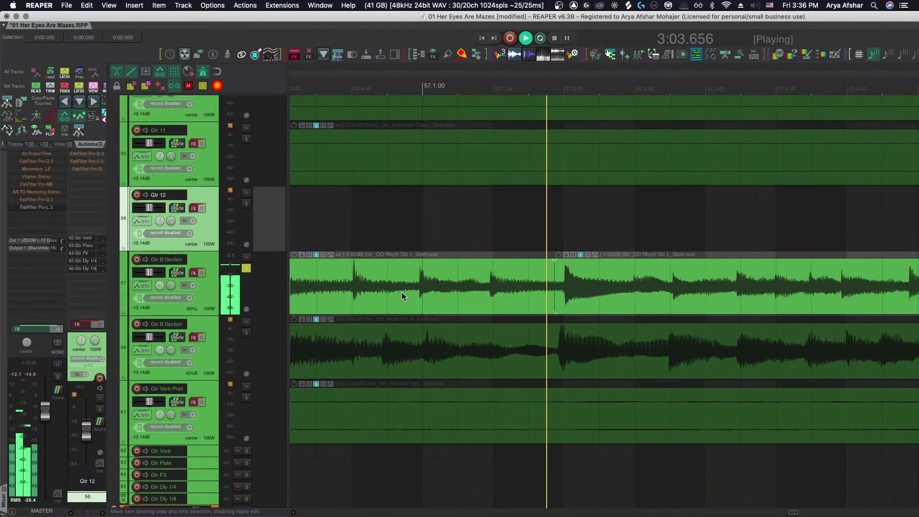
pyautogui.scroll(-4, 401, 292)
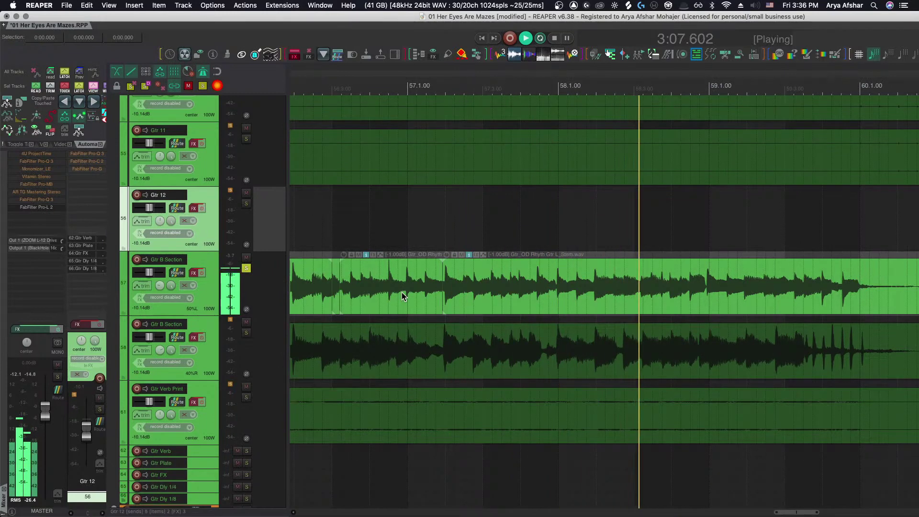
pyautogui.scroll(5, 401, 292)
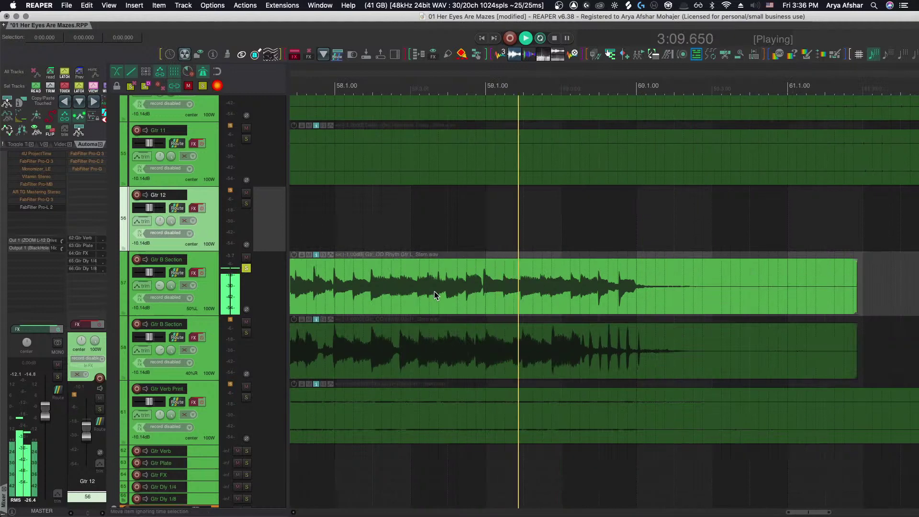
pyautogui.press('space')
# Split the left guitar at 3:08.943, slip the following note toward bar 59, and move the crossfade slightly later into the silence
pyautogui.click(510, 299)
pyautogui.press('s')
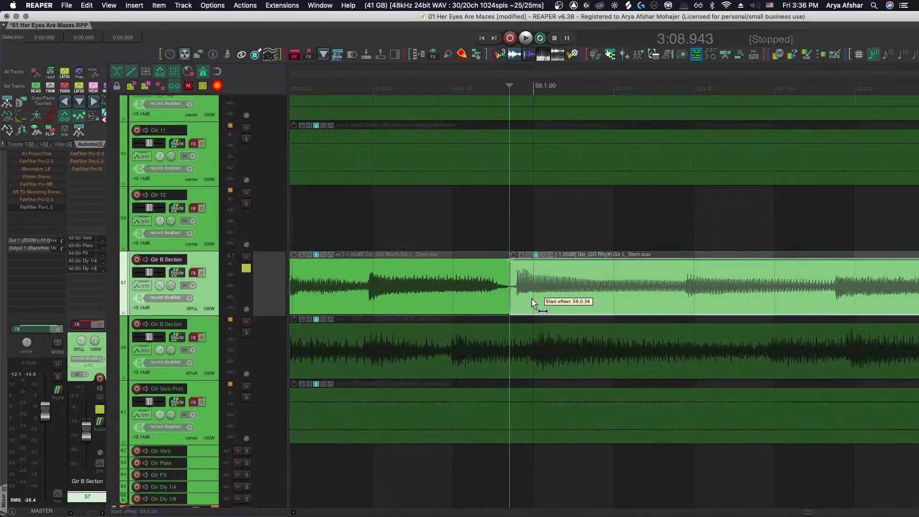
pyautogui.scroll(3, 503, 297)
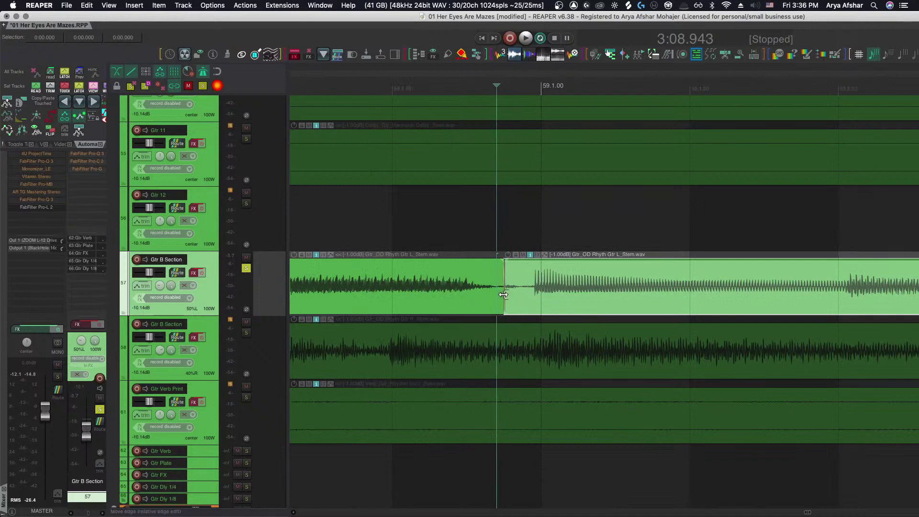
pyautogui.scroll(3, 501, 285)
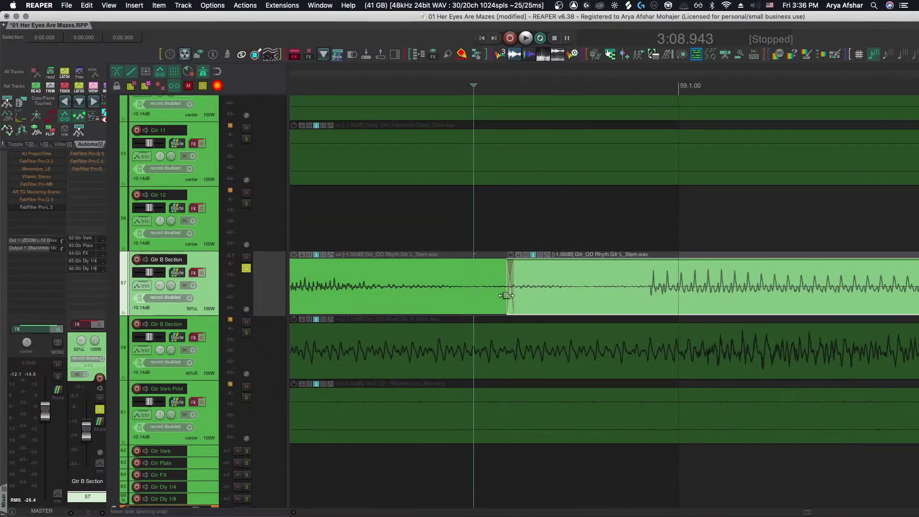
pyautogui.moveTo(507, 277); pyautogui.dragTo(538, 278)
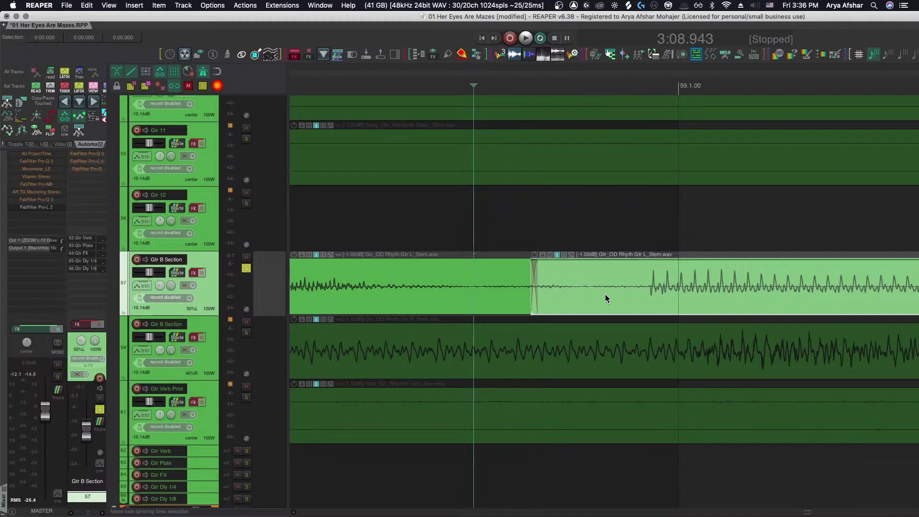
# Split the left guitar again at 3:08.982 and slip the following audio later, closer to the bar 59 line
pyautogui.click(617, 293)
pyautogui.press('s')
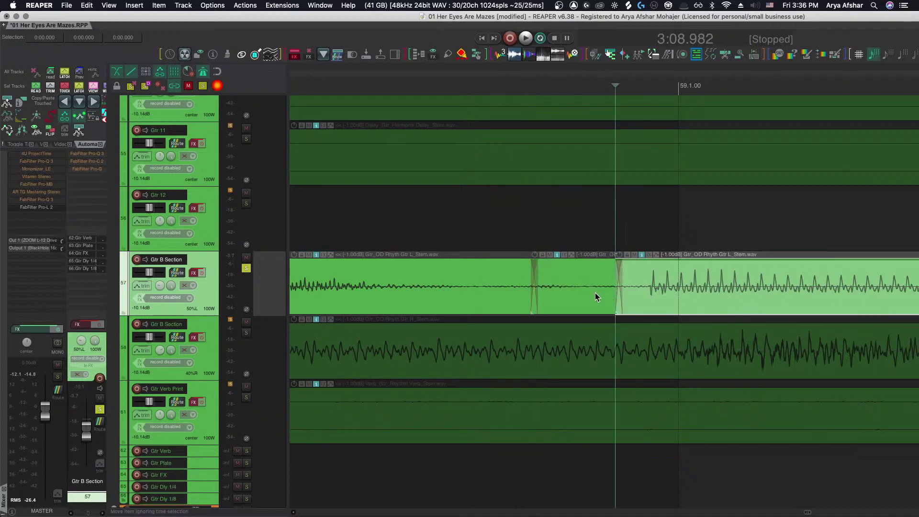
pyautogui.hscroll(2, 589, 296)
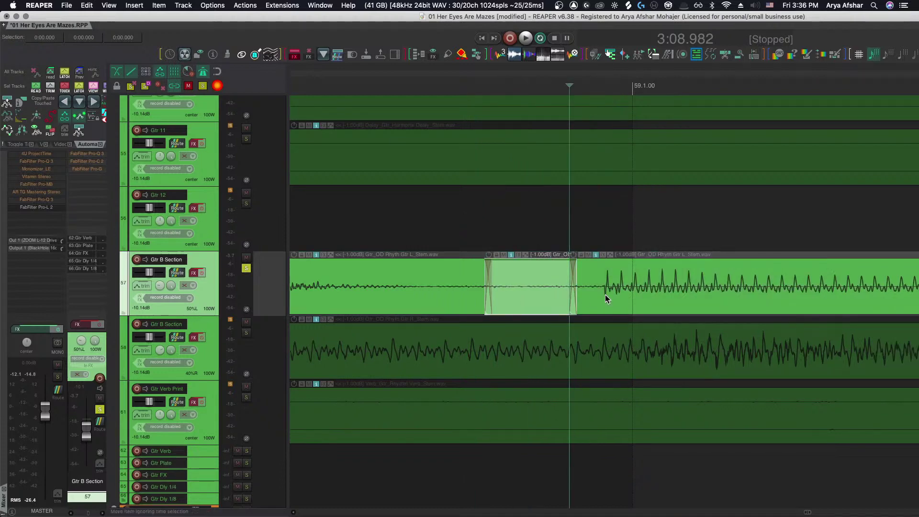
pyautogui.click(605, 294)
pyautogui.scroll(-5, 617, 316)
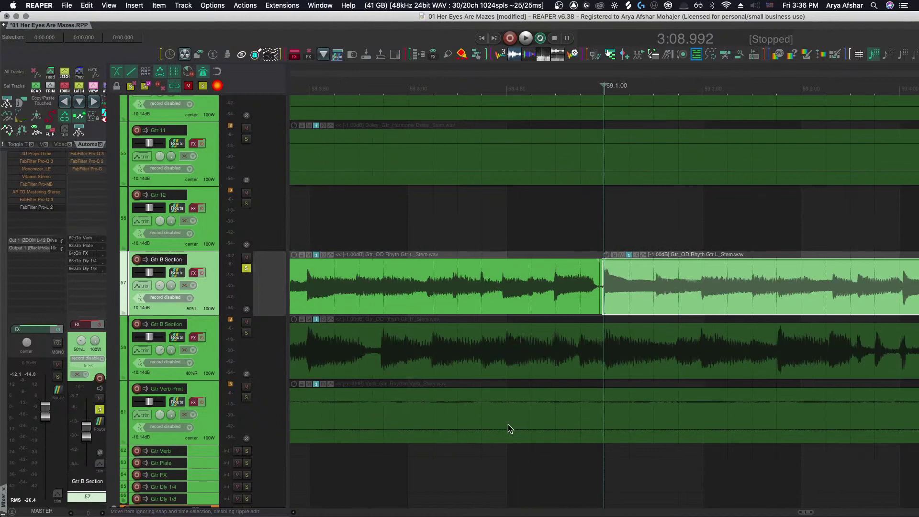
# Play the left guitar from 3:07.889 and slip its audio after the bar 59 cut slightly earlier
pyautogui.click(459, 469)
pyautogui.press('space')
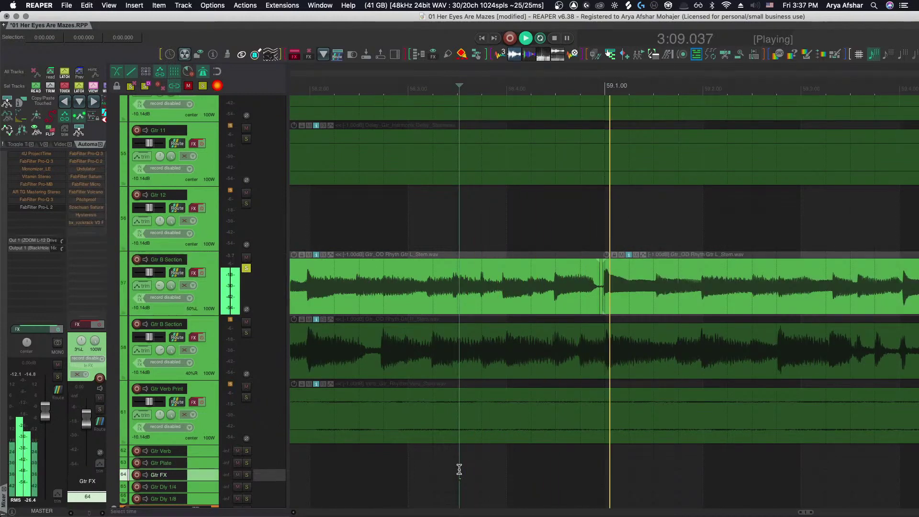
pyautogui.hscroll(10, 510, 427)
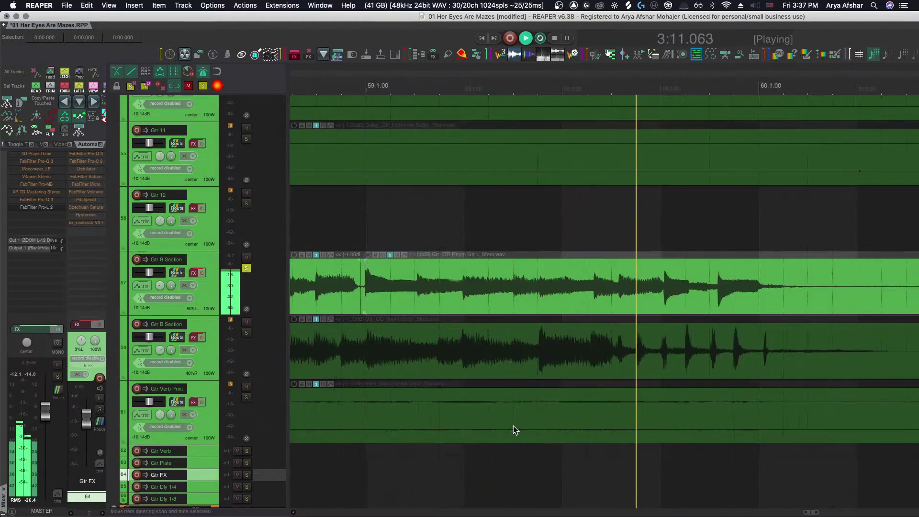
pyautogui.scroll(6, 354, 306)
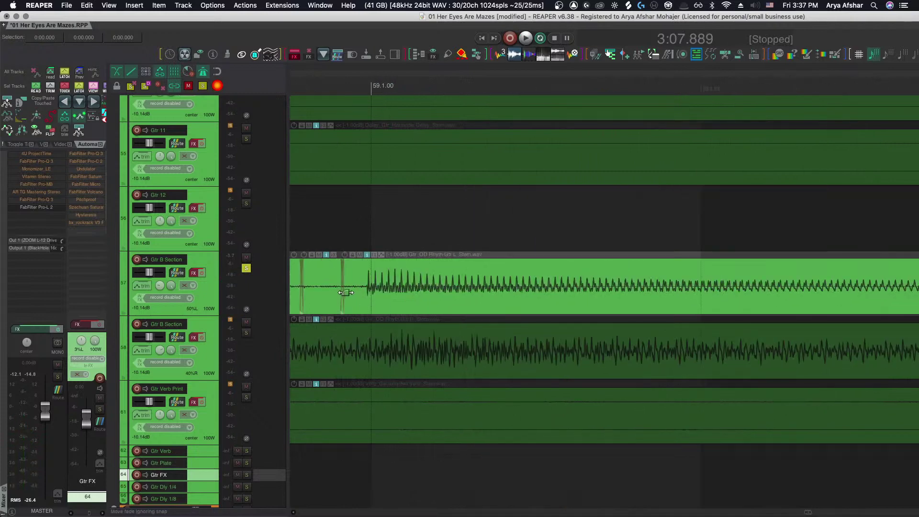
pyautogui.click(338, 280)
pyautogui.moveTo(436, 291); pyautogui.dragTo(430, 286)
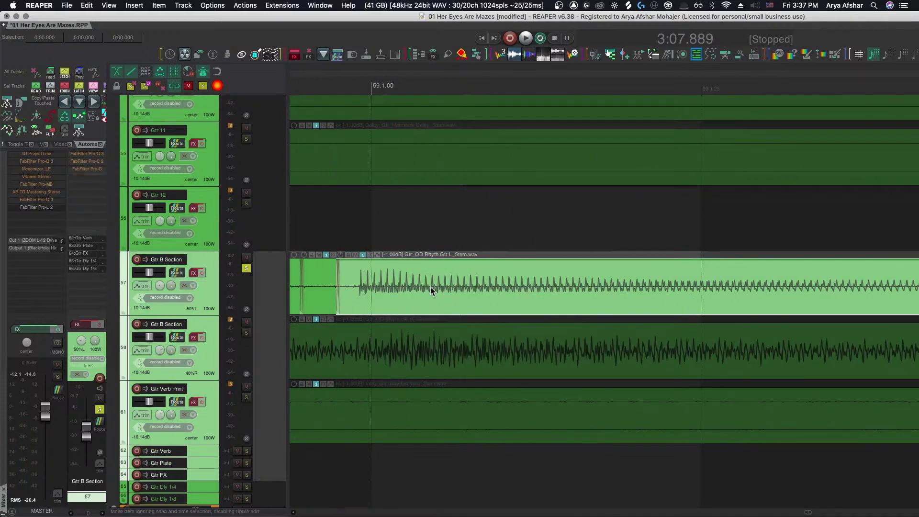
# Replay the left guitar from 3:07.889 and check the timing of the notes through bar 59
pyautogui.scroll(-5, 430, 286)
pyautogui.press('space')
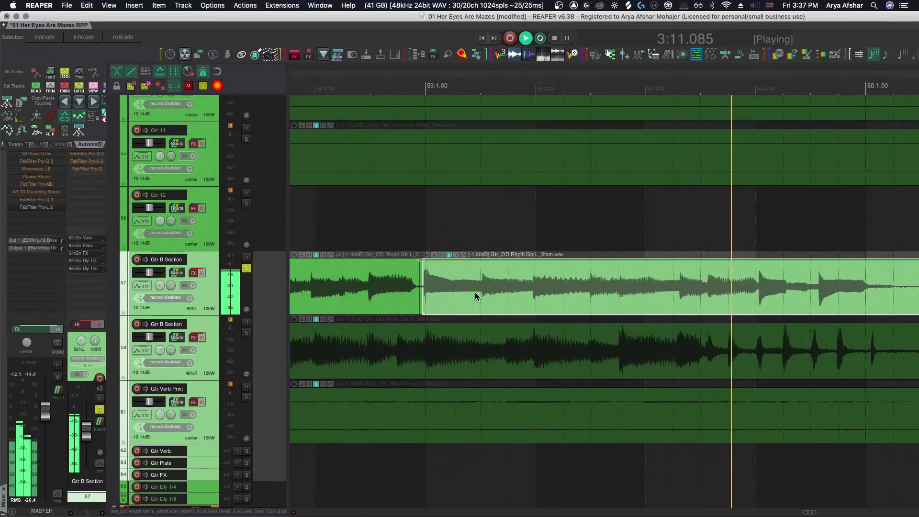
pyautogui.press('space')
pyautogui.press('space')
pyautogui.scroll(4, 423, 296)
pyautogui.press('space')
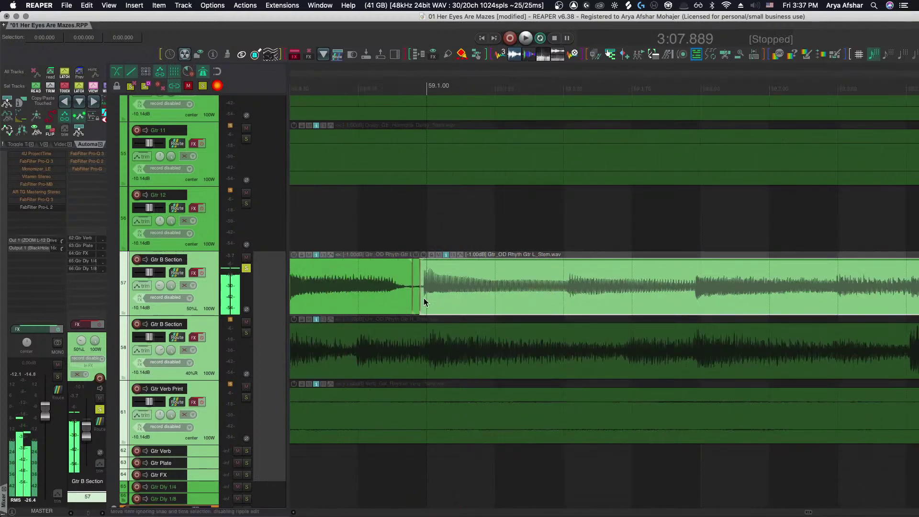
# Trim the silent end of the left guitar back to about 60.2 and play the ending from 3:07.889
pyautogui.scroll(-3, 425, 300)
pyautogui.moveTo(456, 280); pyautogui.dragTo(830, 302)
pyautogui.press('Delete')
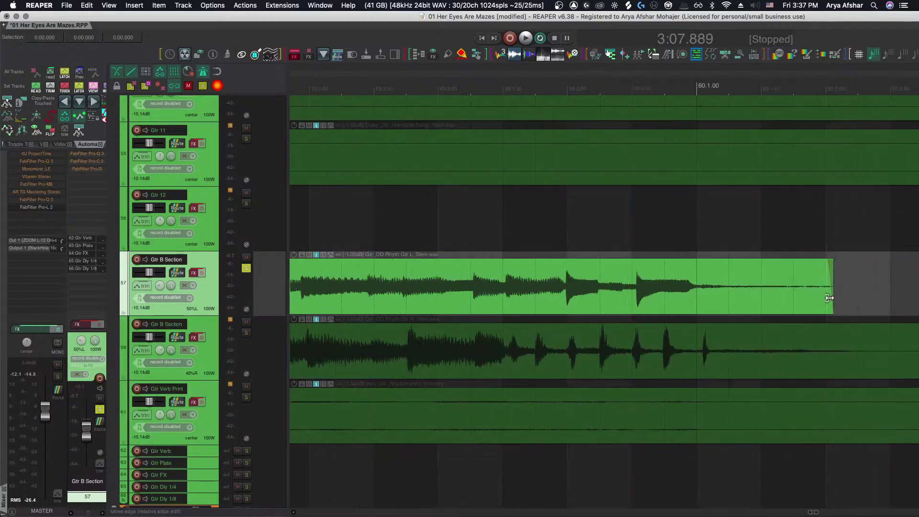
pyautogui.scroll(-5, 828, 301)
pyautogui.press('space')
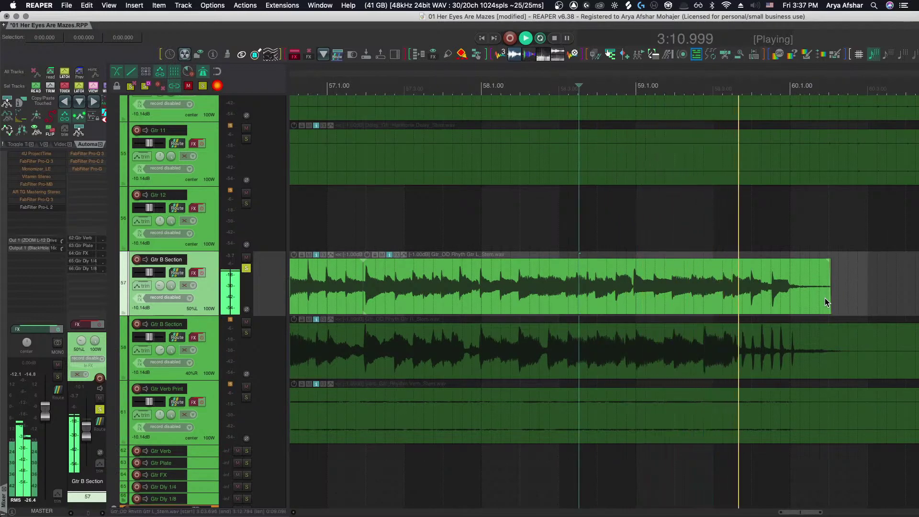
pyautogui.press('space')
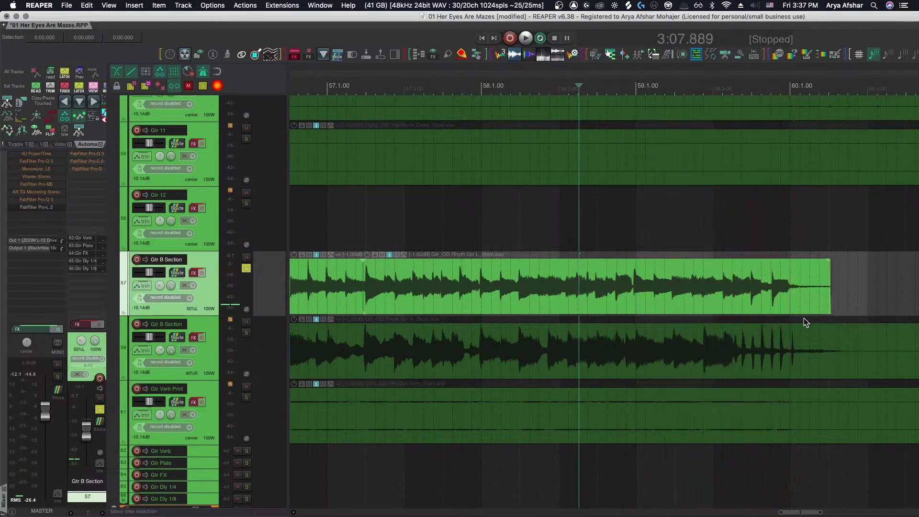
# Play the left guitar alone from the B Section start at 2:23.780 and check its edited timing toward bar 46
pyautogui.scroll(-2, 794, 334)
pyautogui.scroll(-5, 794, 334)
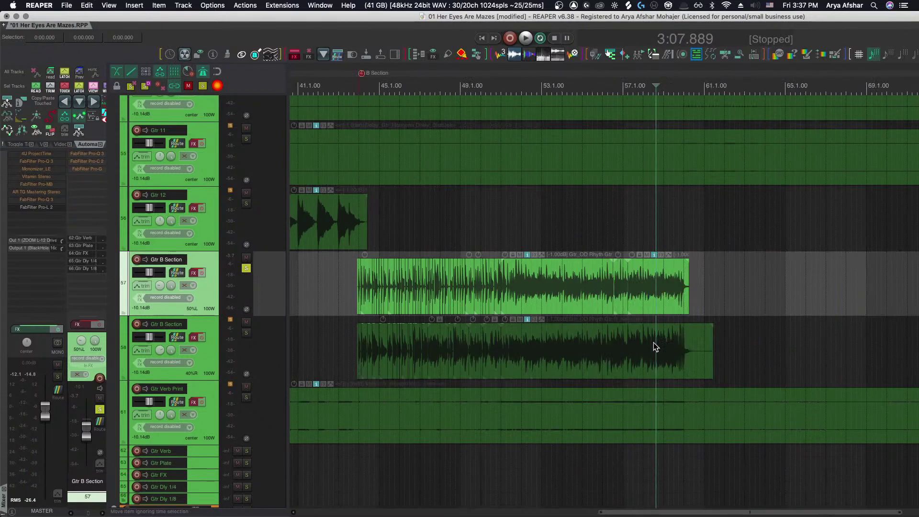
pyautogui.scroll(9, 374, 297)
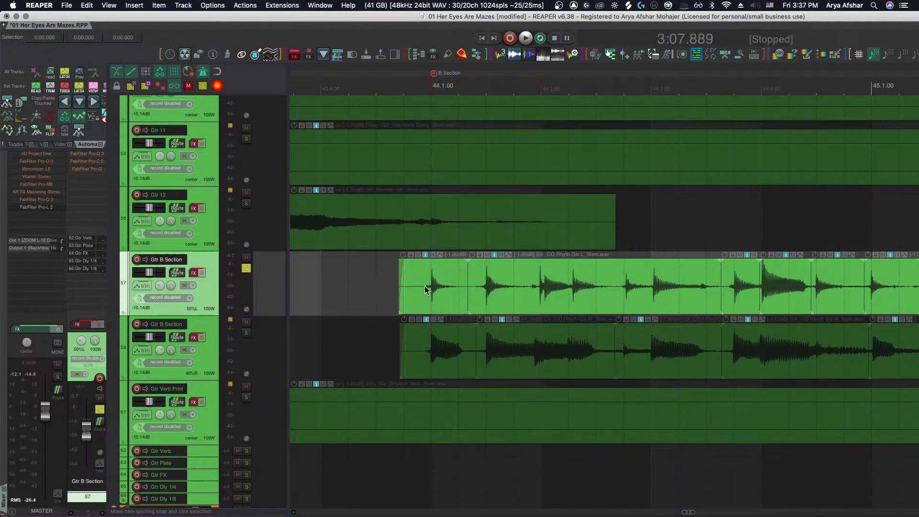
pyautogui.press('super+Right')
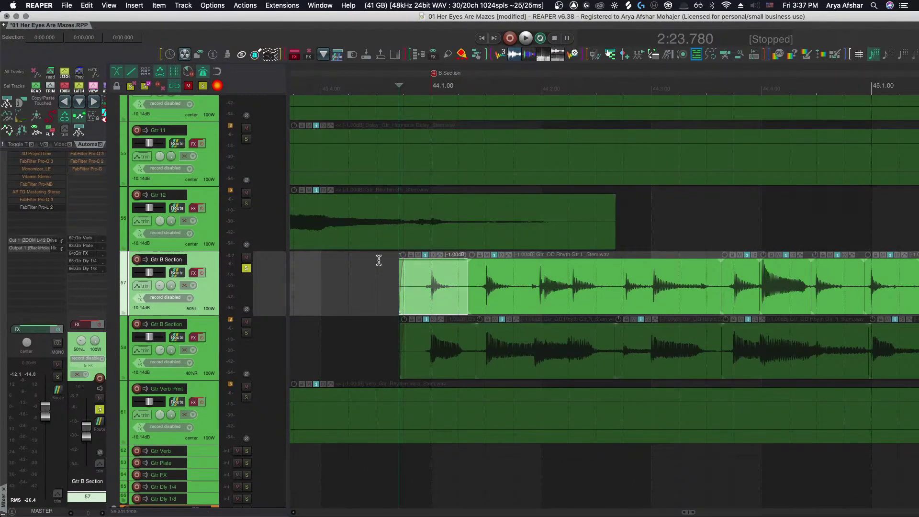
pyautogui.press('space')
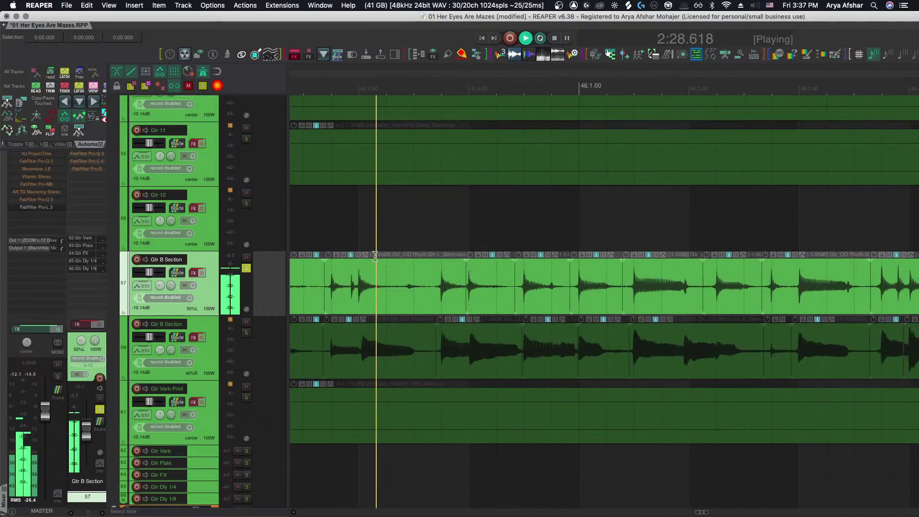
pyautogui.press('space')
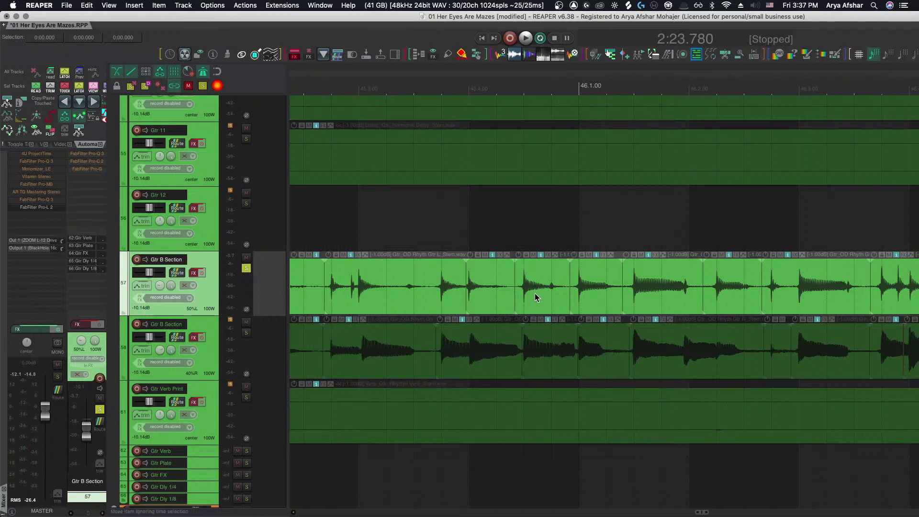
# Play the left guitar from 2:45.548 and check the timing of its notes from bar 51 into bar 52
pyautogui.scroll(-8, 535, 293)
pyautogui.scroll(8, 535, 293)
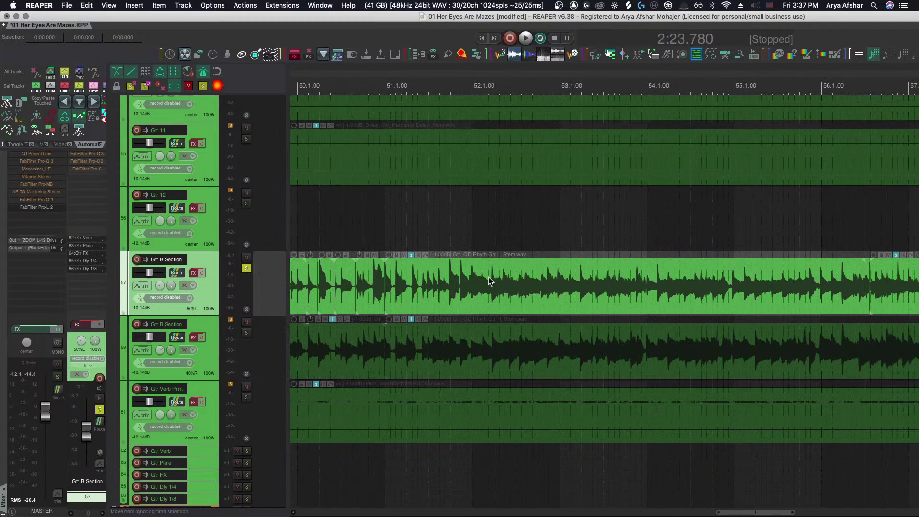
pyautogui.scroll(-3, 431, 239)
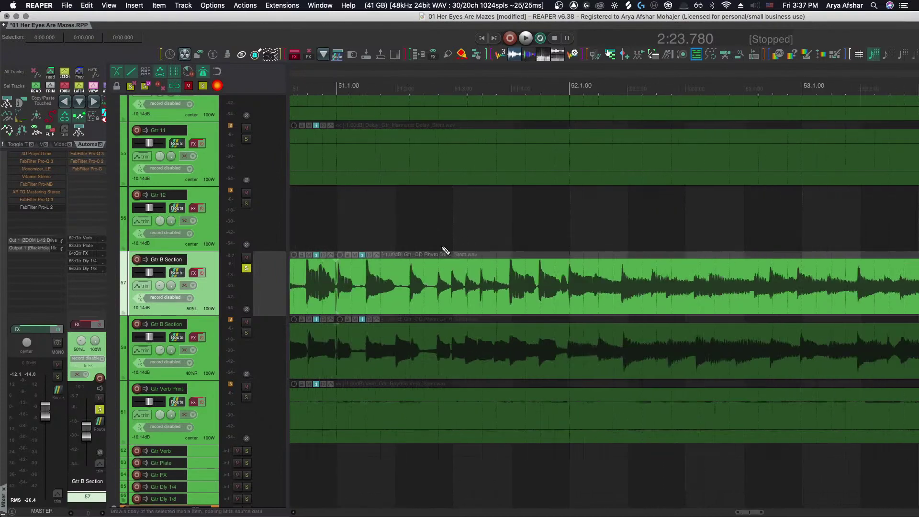
pyautogui.click(378, 223)
pyautogui.press('space')
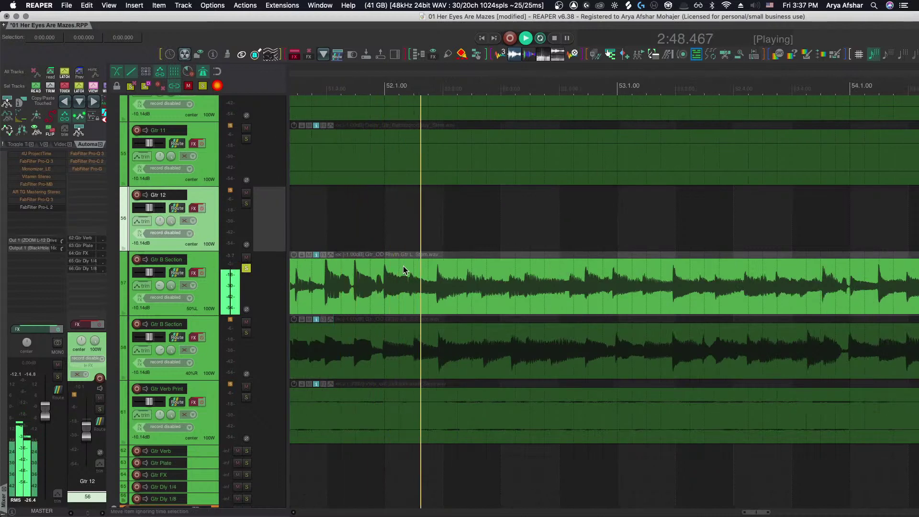
pyautogui.press('space')
pyautogui.scroll(4, 430, 273)
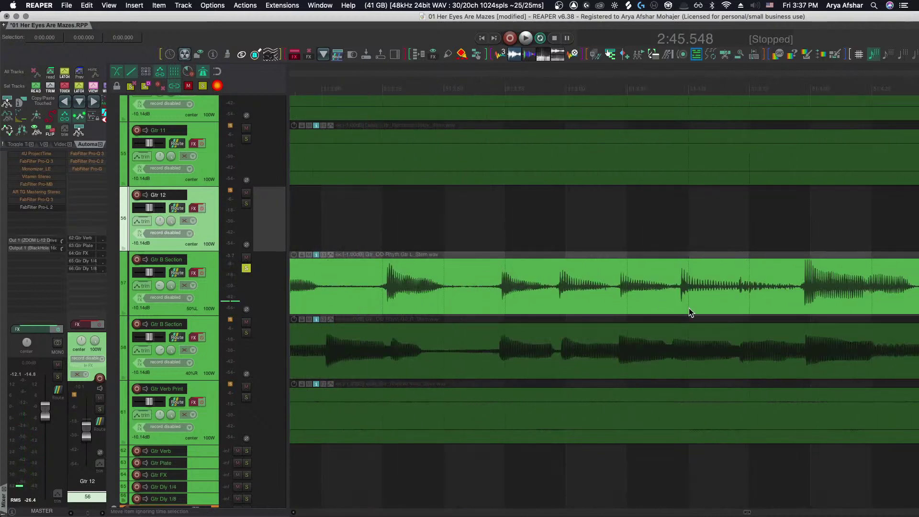
pyautogui.hscroll(2, 679, 313)
pyautogui.press('space')
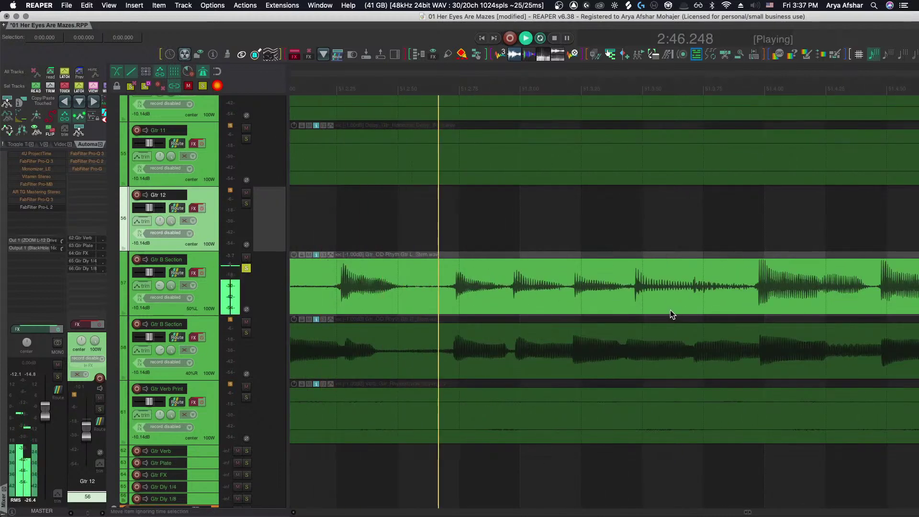
pyautogui.press('space')
# Play the left guitar from 2:46.983 and check the notes leading through bar 52 against the beat
pyautogui.scroll(5, 688, 292)
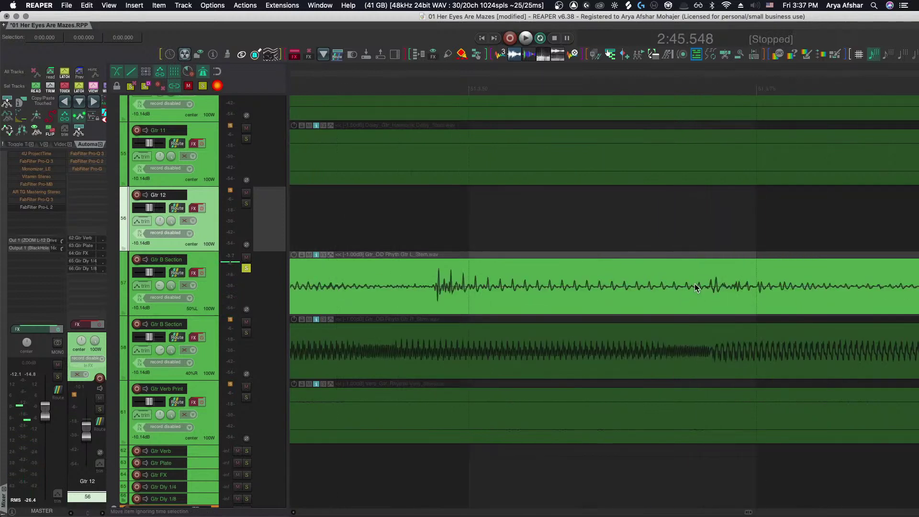
pyautogui.click(637, 290)
pyautogui.press('space')
pyautogui.press('space')
pyautogui.press('space')
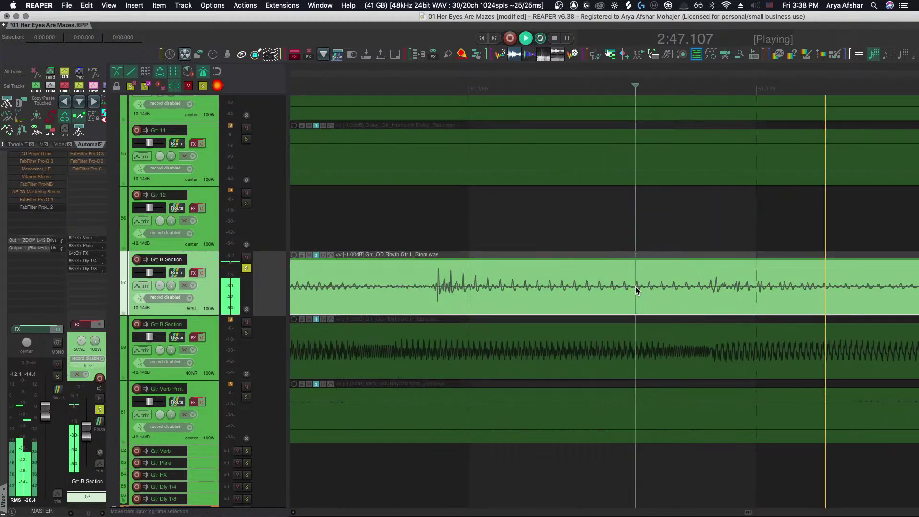
pyautogui.press('space')
pyautogui.scroll(-5, 636, 291)
pyautogui.press('space')
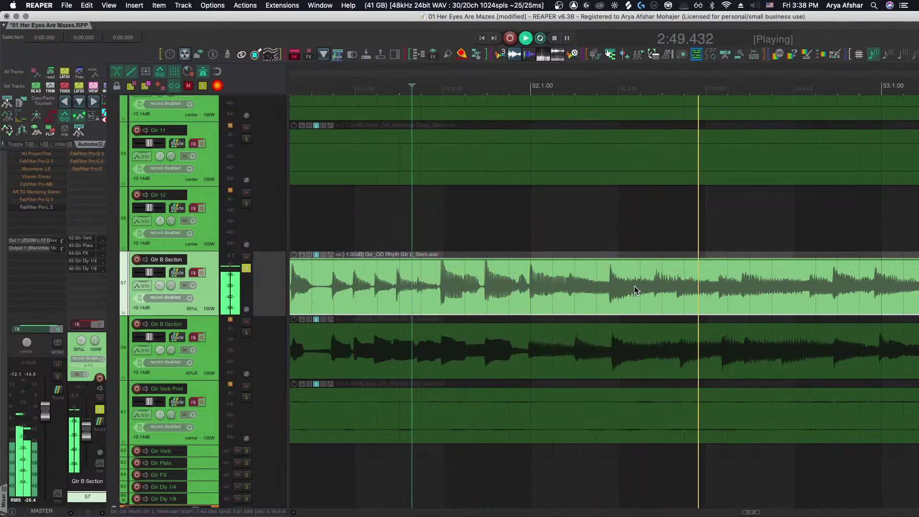
pyautogui.press('space')
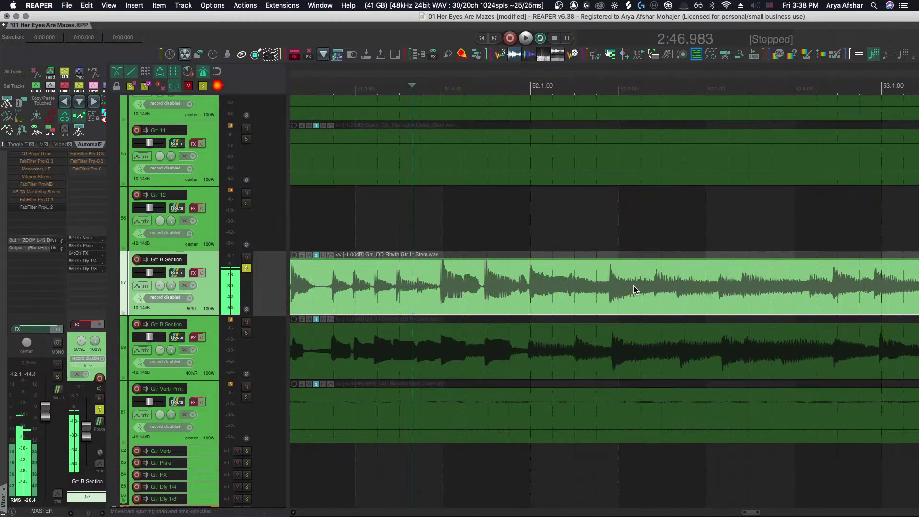
pyautogui.hscroll(3, 633, 285)
pyautogui.hscroll(-3, 636, 283)
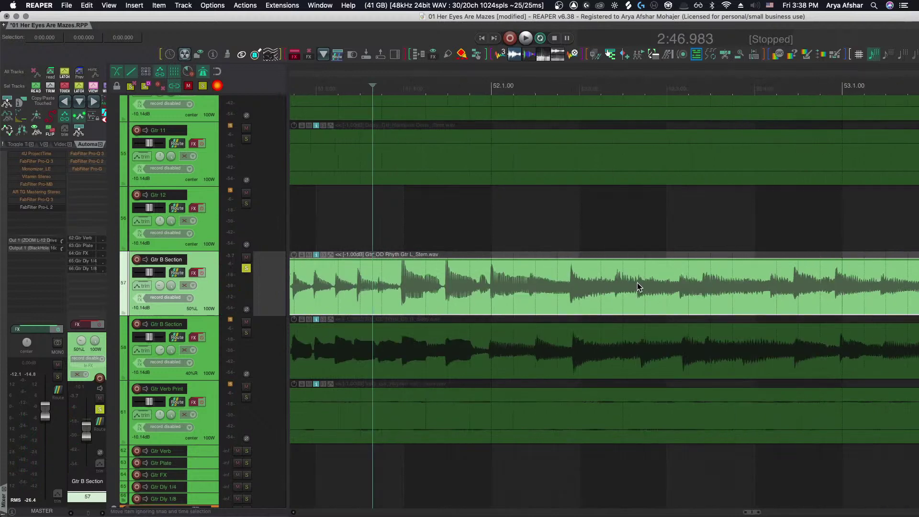
# Split the left guitar at 2:47.190, just before the note on beat 51.4
pyautogui.scroll(1, 447, 298)
pyautogui.scroll(5, 390, 298)
pyautogui.click(436, 305)
pyautogui.press('s')
pyautogui.hscroll(1, 435, 304)
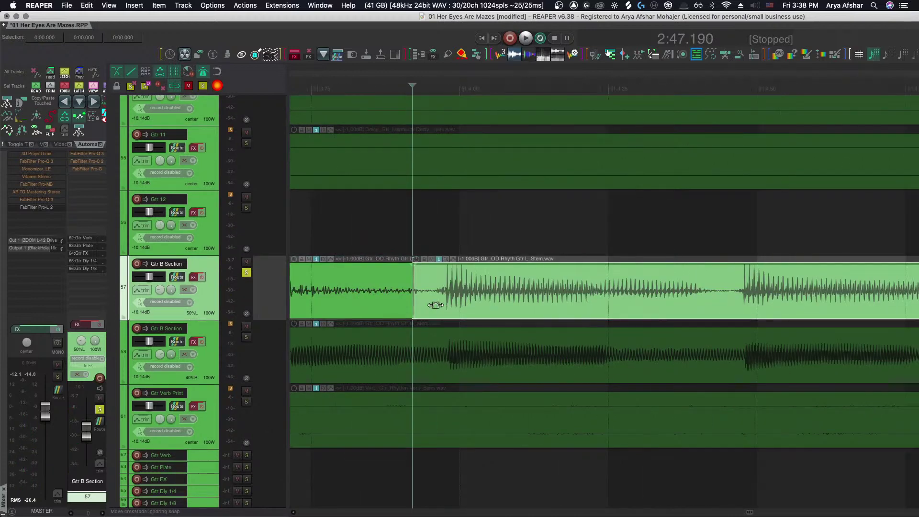
pyautogui.scroll(-5, 435, 304)
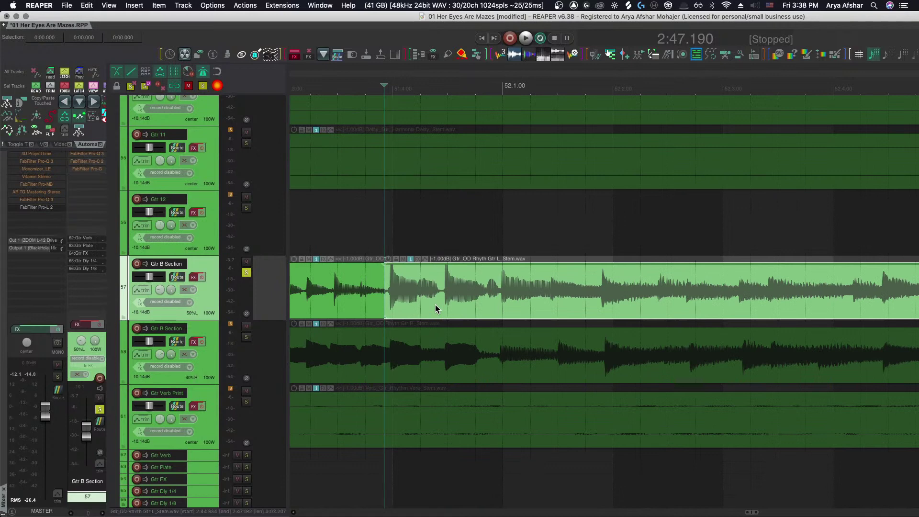
# Open the properties of the left guitar item after the cut and choose élastique 3.3.3 Soloist, Monophonic as its stretch mode
pyautogui.doubleClick(435, 304)
pyautogui.click(656, 272)
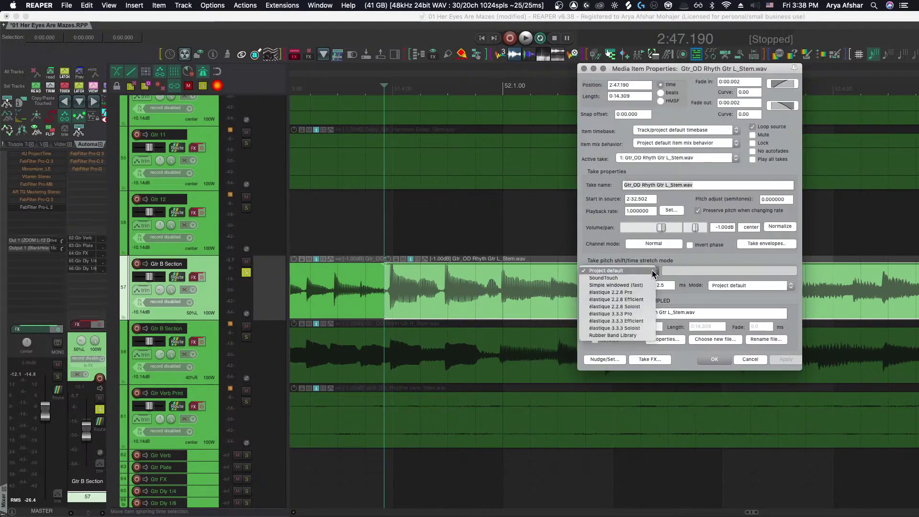
pyautogui.click(640, 328)
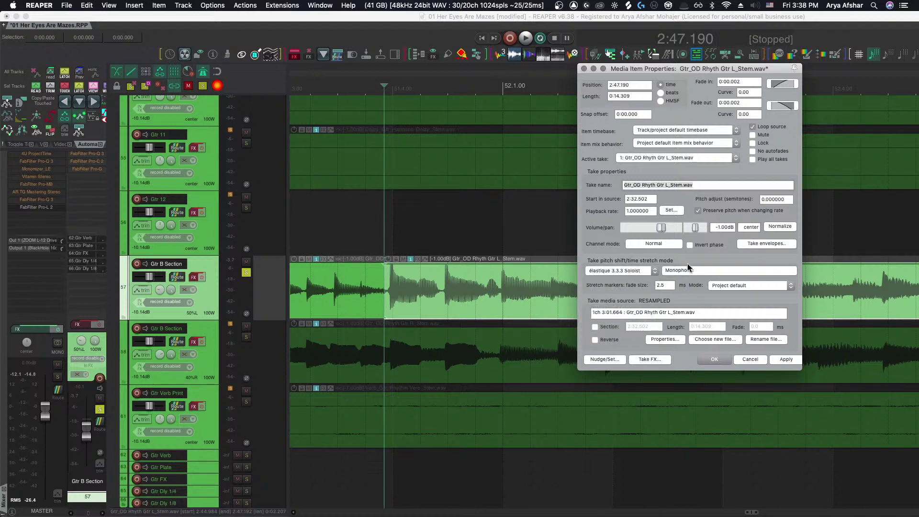
pyautogui.click(687, 269)
pyautogui.click(687, 271)
# Switch the take's stretch mode to élastique 3.3.3 Efficient with the Normal option and look through the stretch marker modes
pyautogui.click(645, 271)
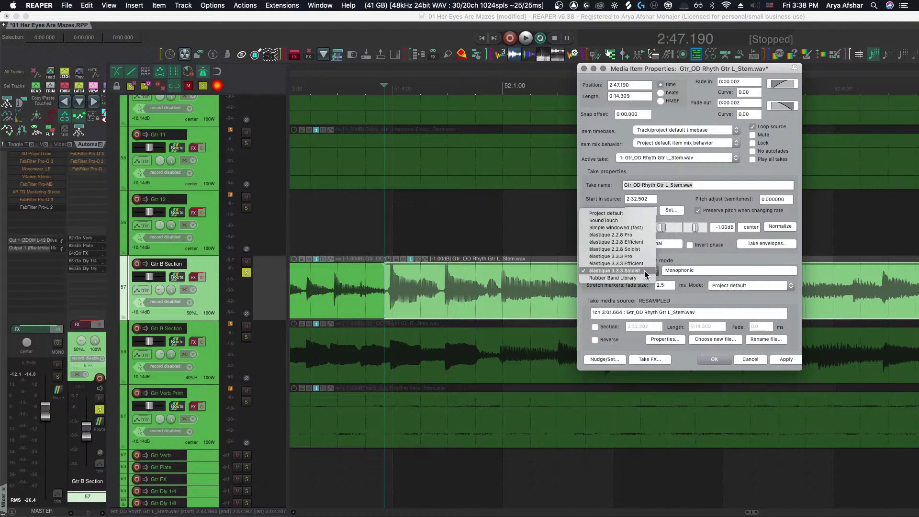
pyautogui.click(644, 263)
pyautogui.click(694, 272)
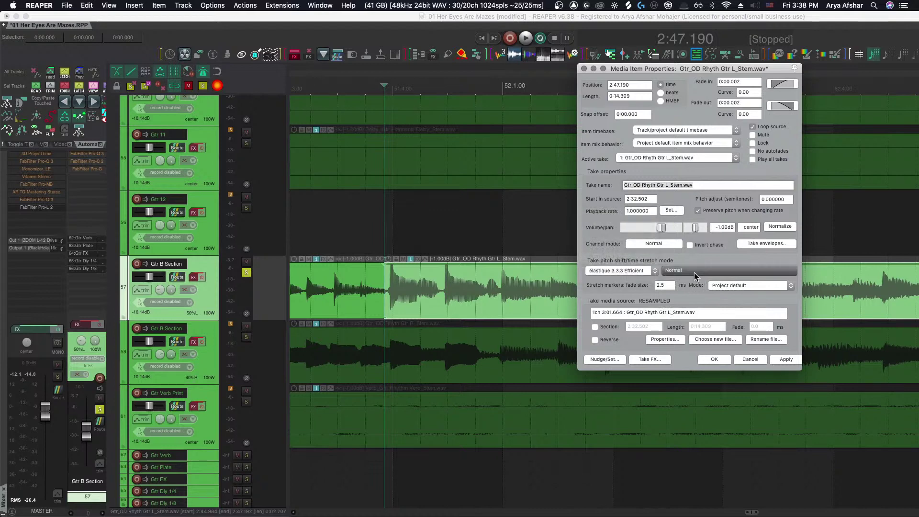
pyautogui.click(660, 274)
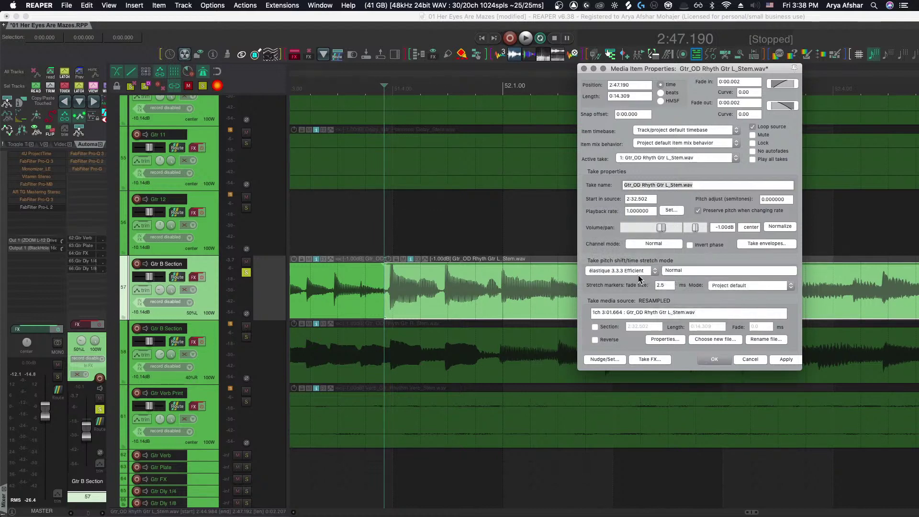
pyautogui.click(769, 286)
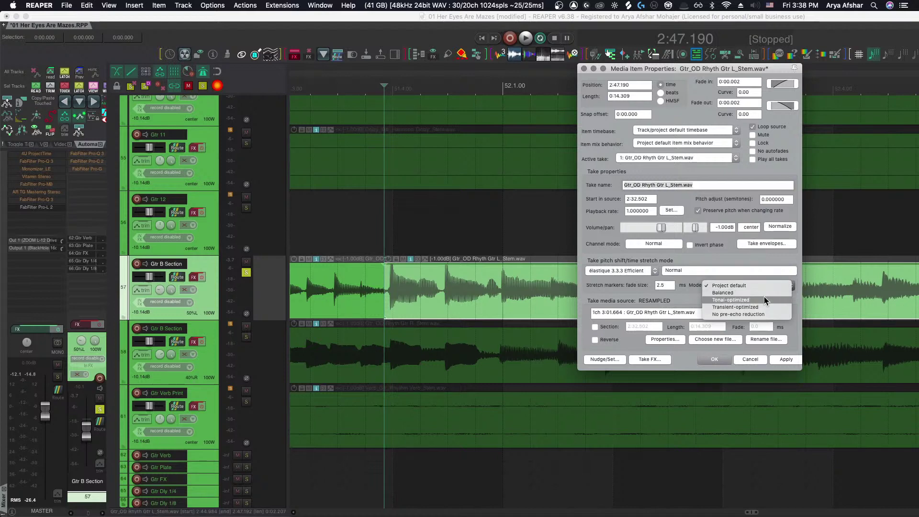
pyautogui.click(690, 297)
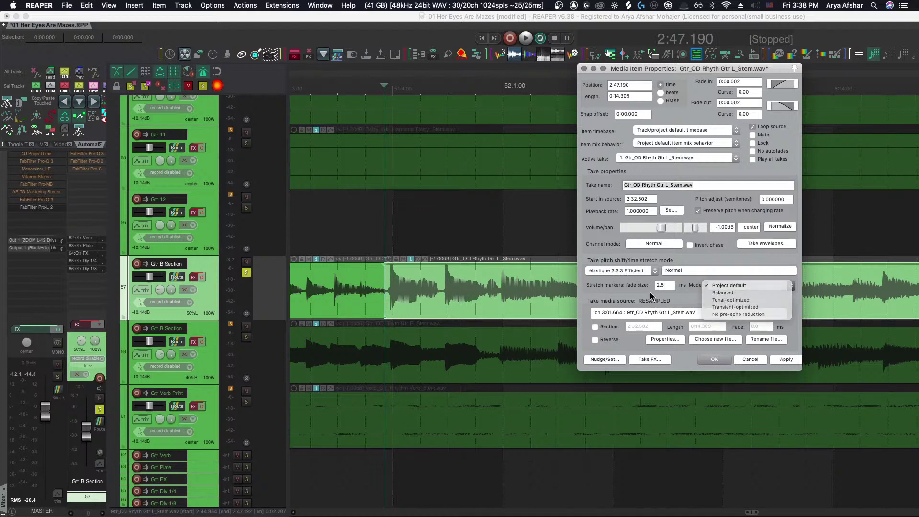
# Try élastique 3.3.3 Pro as the take's stretch mode and look through its formant options
pyautogui.click(630, 270)
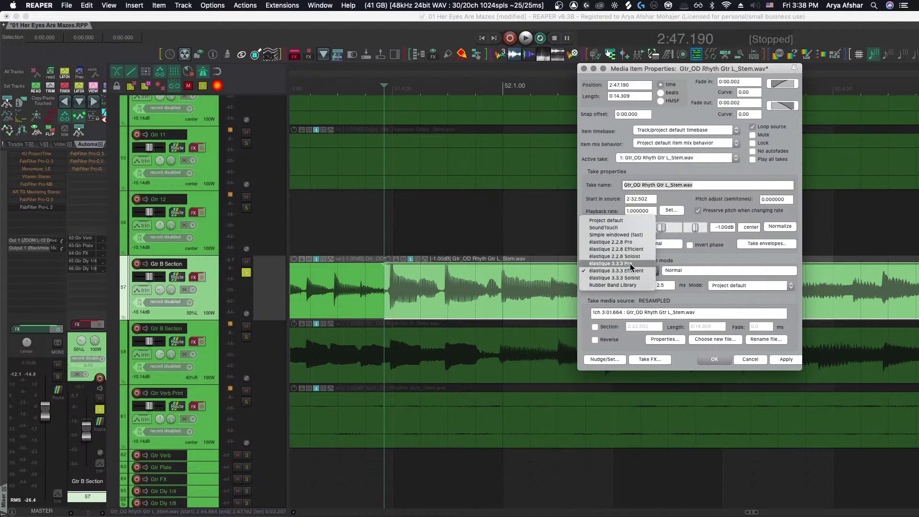
pyautogui.click(630, 263)
pyautogui.click(697, 270)
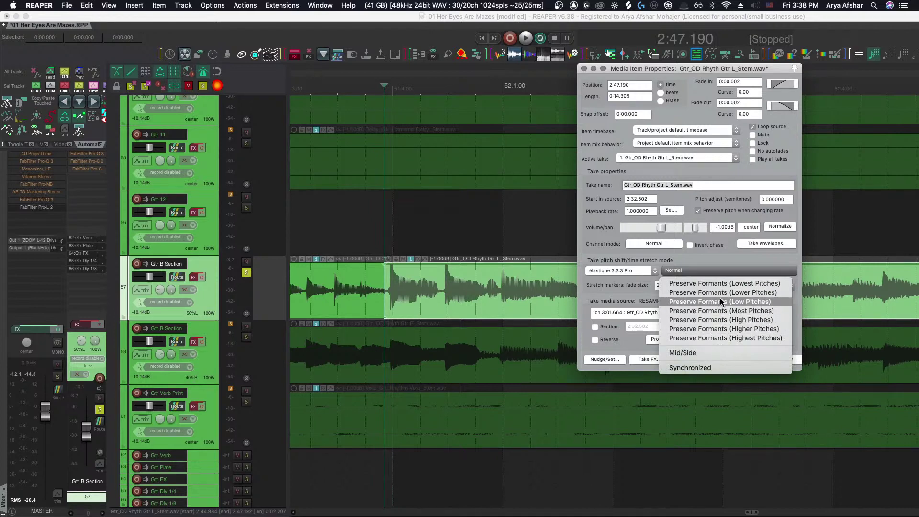
pyautogui.click(624, 277)
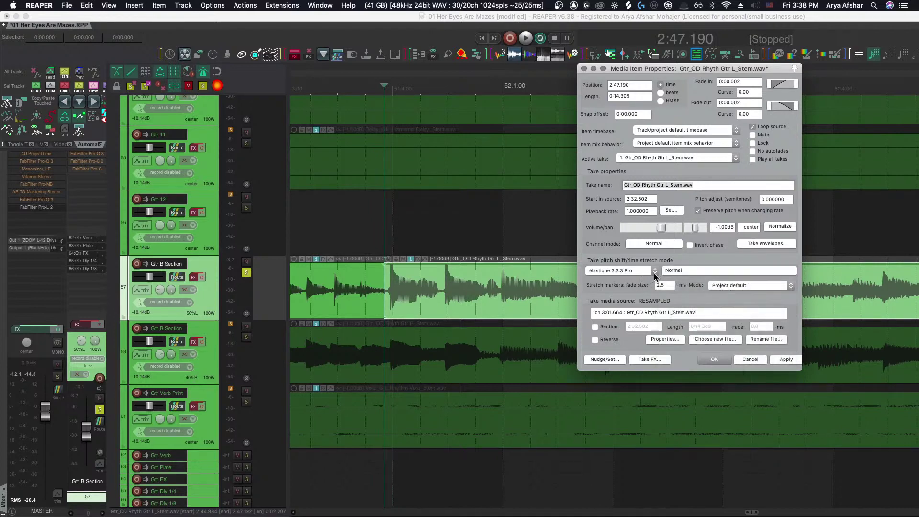
# Set the take's stretch mode to élastique 3.3.3 Efficient and its stretch markers to Tonal-optimized, and apply the item properties
pyautogui.click(654, 272)
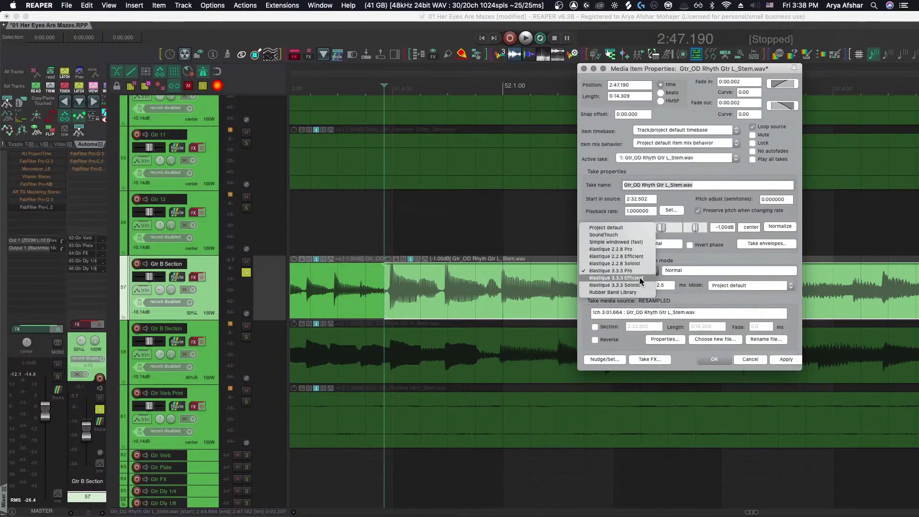
pyautogui.click(623, 278)
pyautogui.click(755, 287)
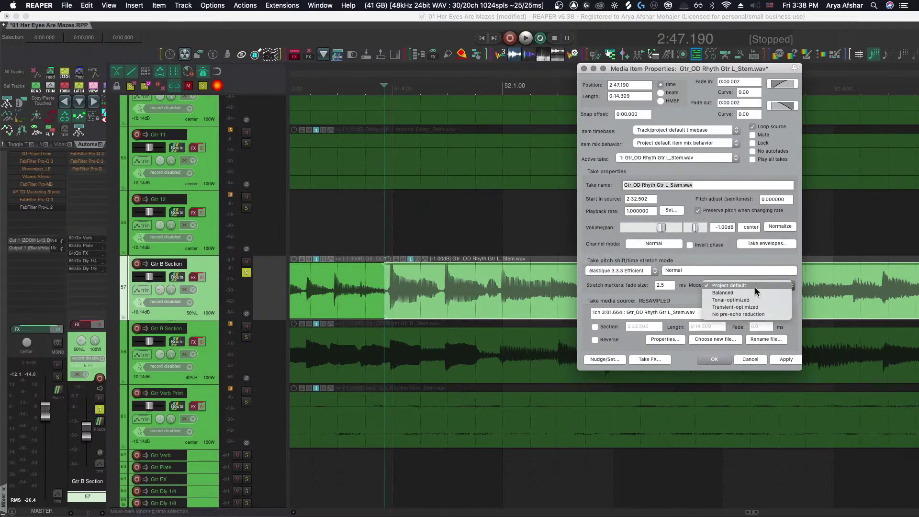
pyautogui.click(756, 300)
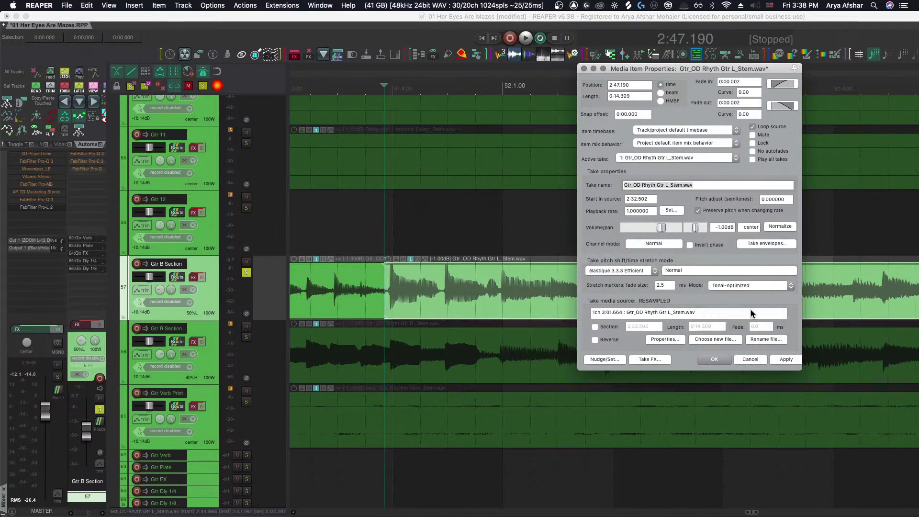
pyautogui.click(780, 360)
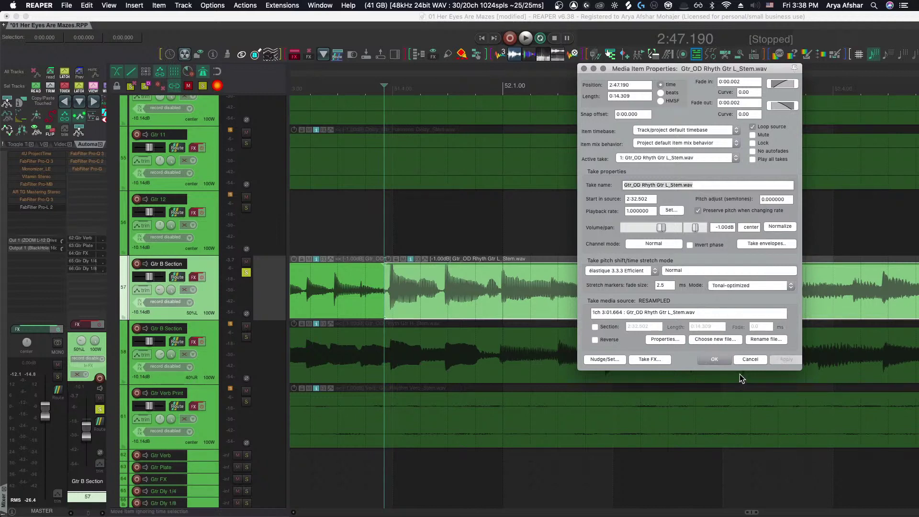
pyautogui.click(712, 359)
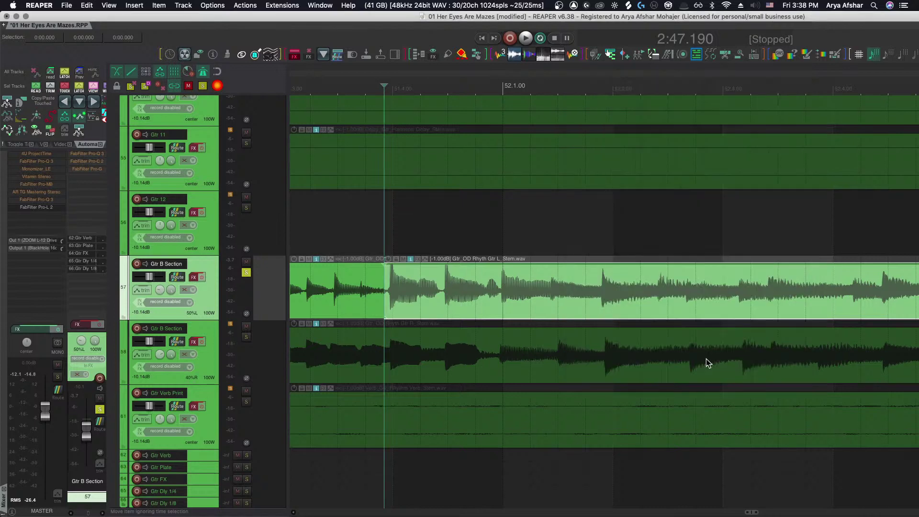
# Add stretch markers at the left guitar's note attacks from beat 51.4 to the note just before 52.2
pyautogui.scroll(8, 389, 303)
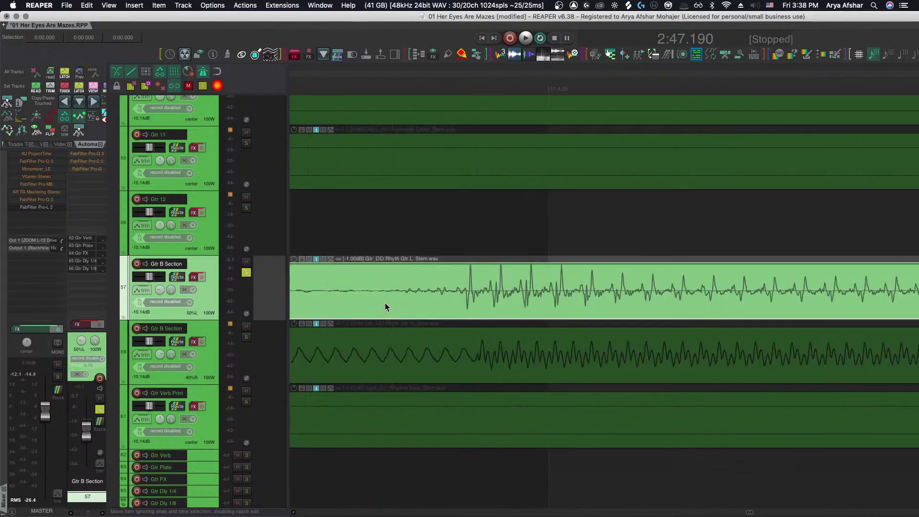
pyautogui.scroll(-4, 388, 307)
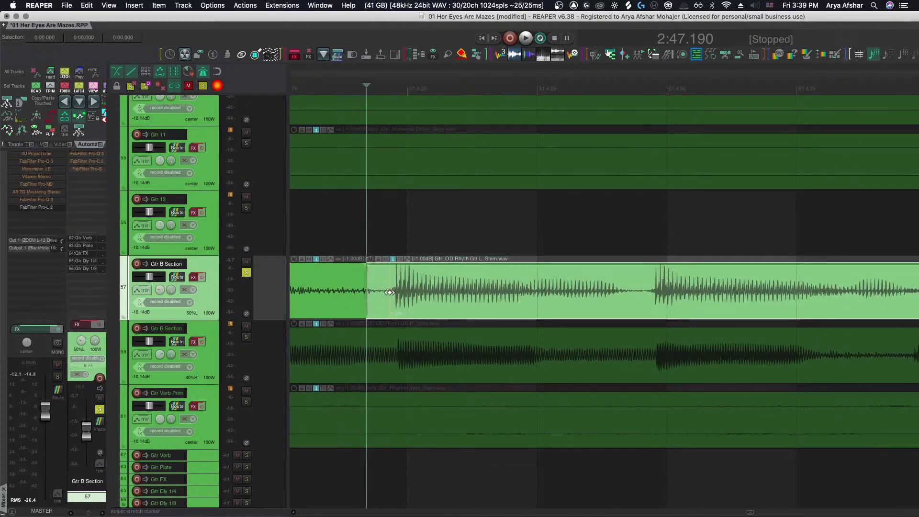
pyautogui.hscroll(3, 479, 290)
pyautogui.scroll(-3, 542, 292)
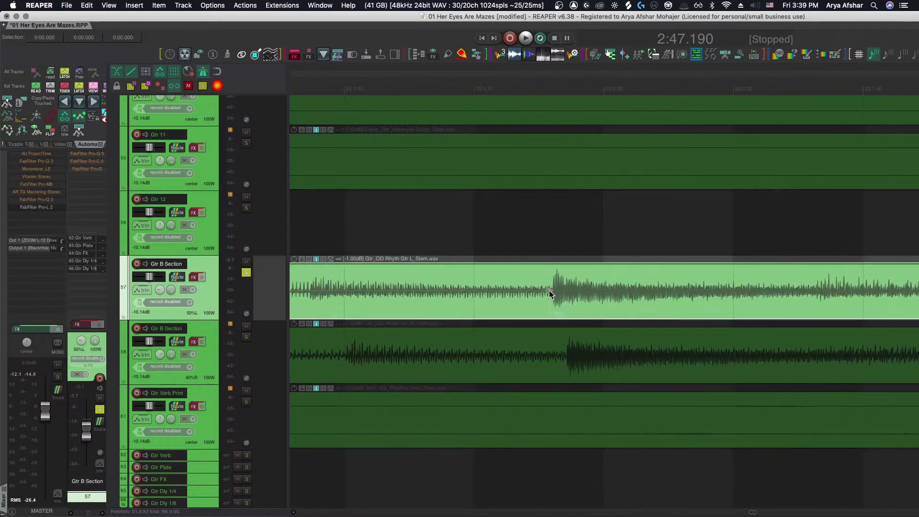
pyautogui.scroll(5, 550, 291)
pyautogui.hscroll(2, 550, 291)
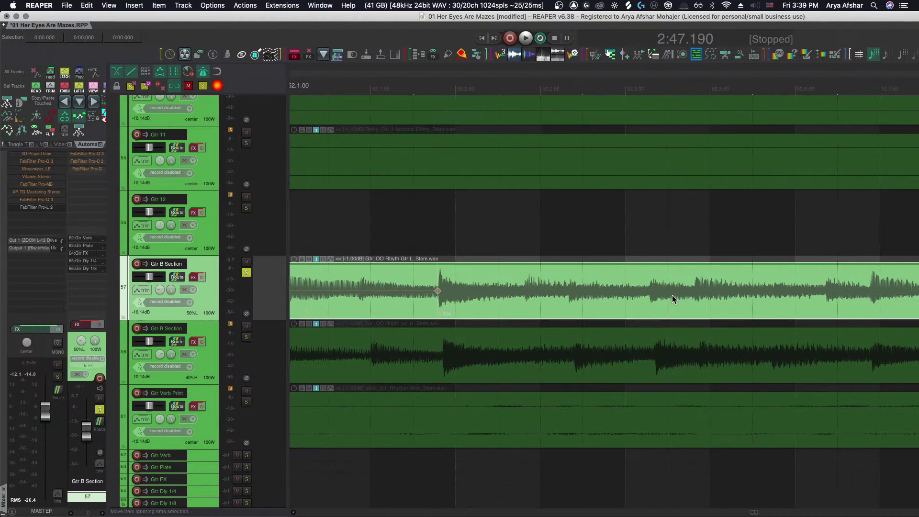
# Continue adding stretch markers at the left guitar's note attacks through bar 52 to the note just before 53.1.50
pyautogui.hscroll(1, 649, 295)
pyautogui.hscroll(3, 646, 291)
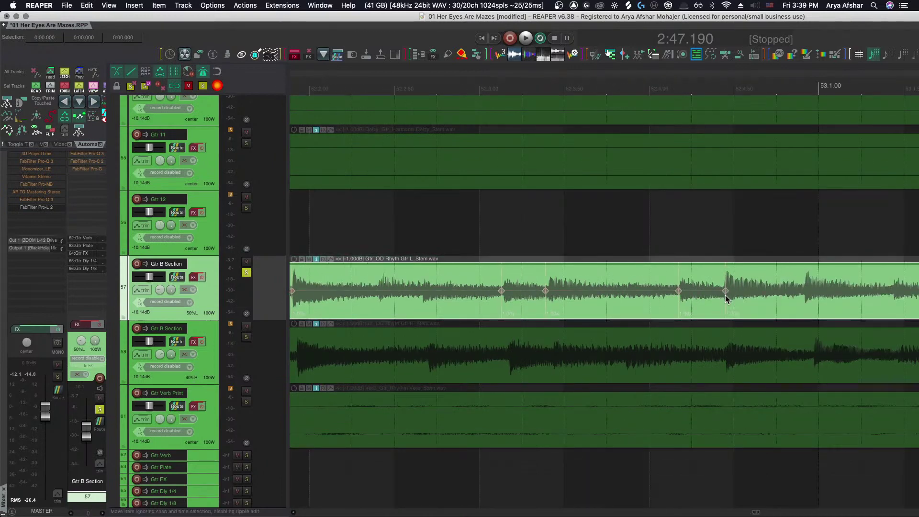
pyautogui.hscroll(1, 723, 293)
pyautogui.hscroll(4, 745, 300)
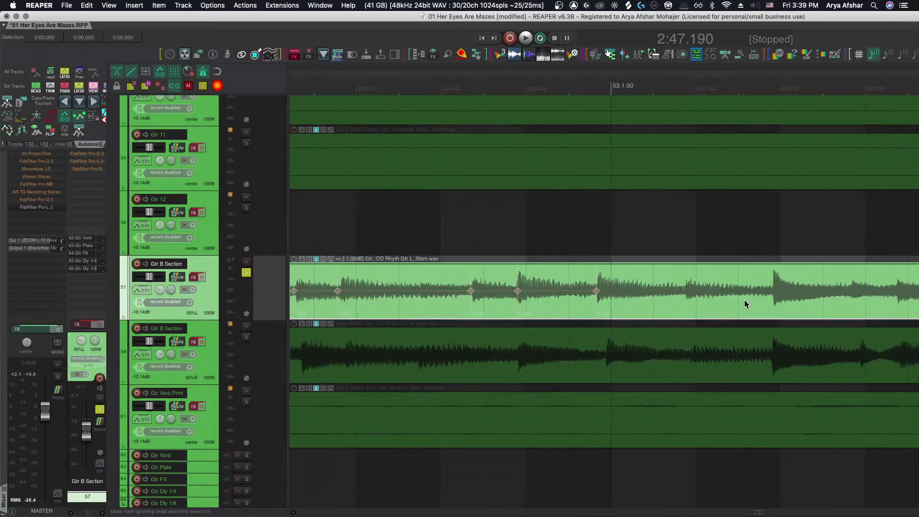
pyautogui.click(686, 291)
pyautogui.hscroll(1, 690, 294)
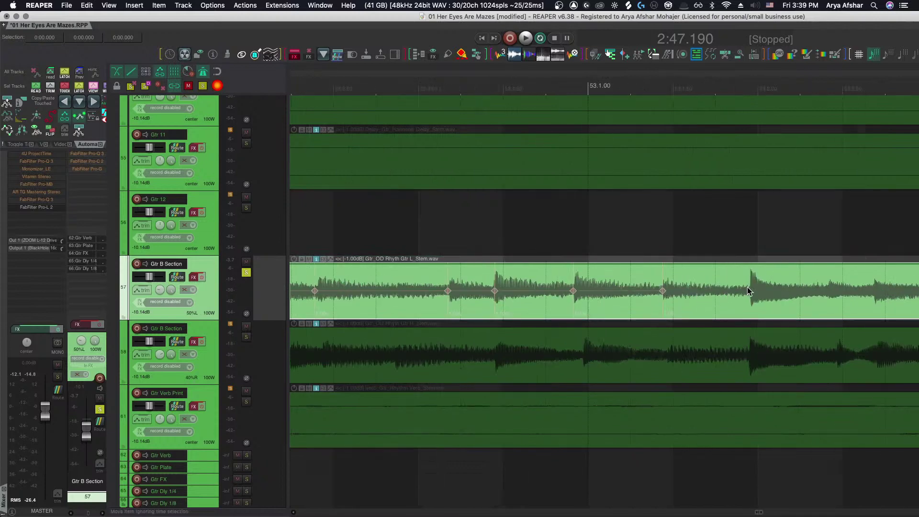
pyautogui.hscroll(-12, 749, 290)
pyautogui.press('s')
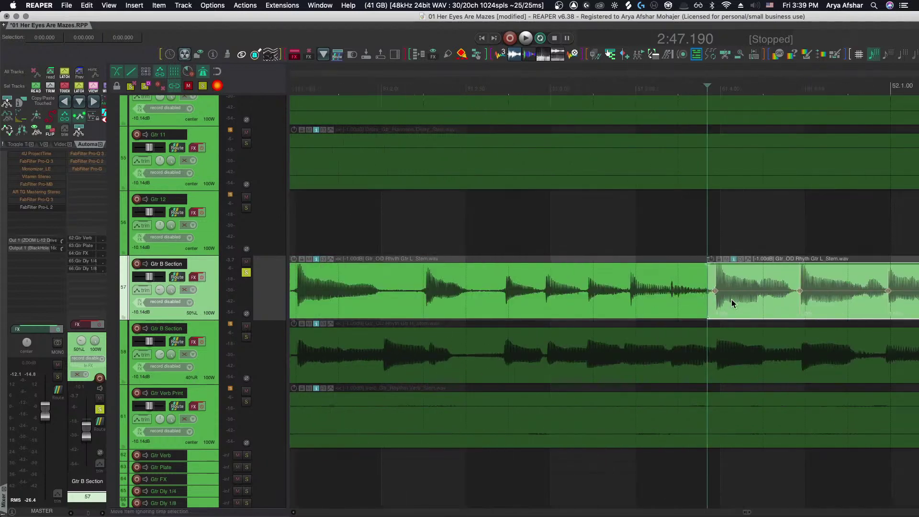
# Examine the split left guitar notes in bars 48 to 51 and the stretch-marked item from 51.4 to 53.1.50
pyautogui.scroll(5, 727, 301)
pyautogui.hscroll(1, 651, 292)
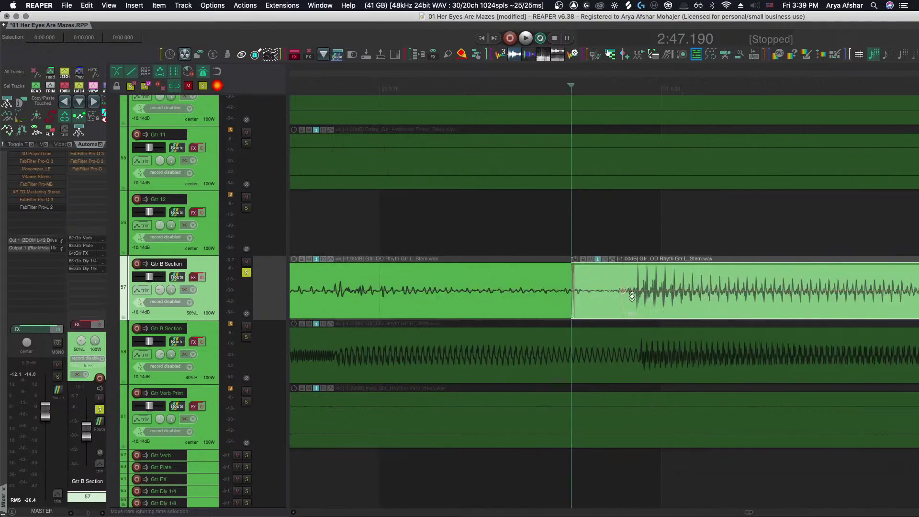
pyautogui.scroll(-10, 589, 301)
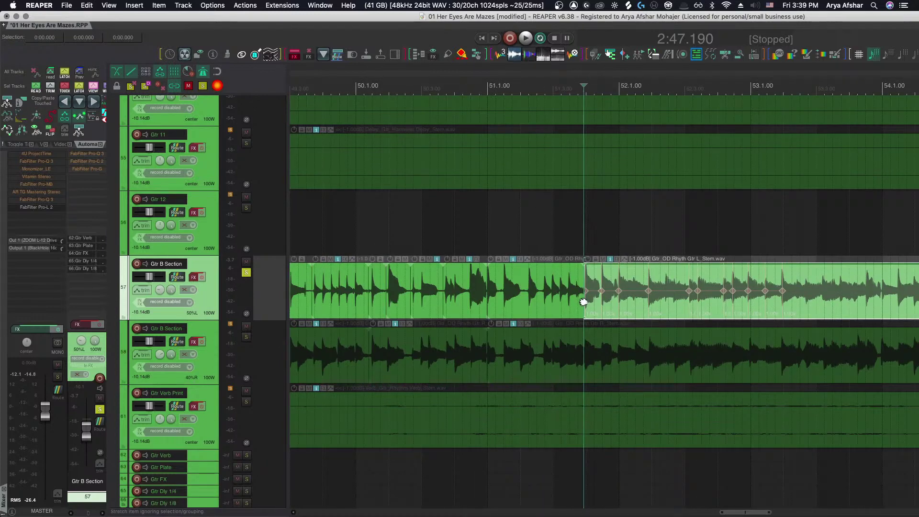
pyautogui.scroll(8, 479, 296)
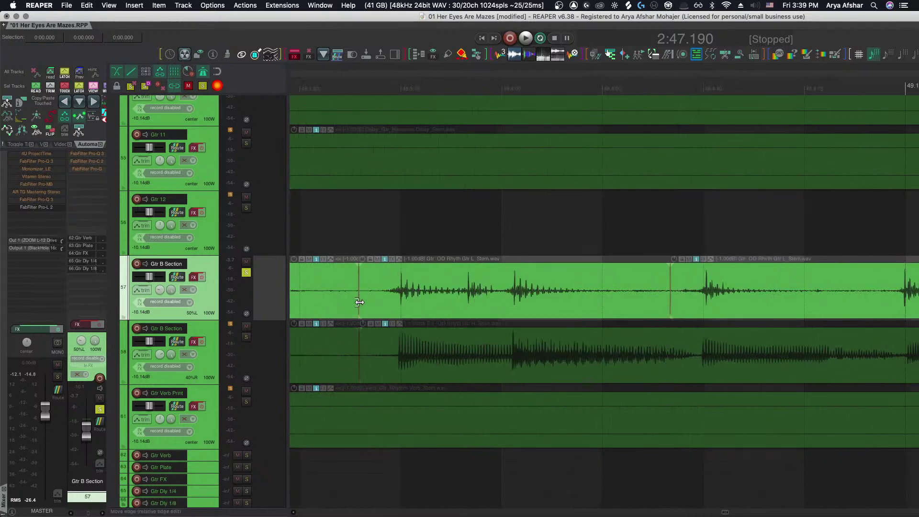
pyautogui.scroll(-5, 452, 291)
pyautogui.hscroll(1, 550, 298)
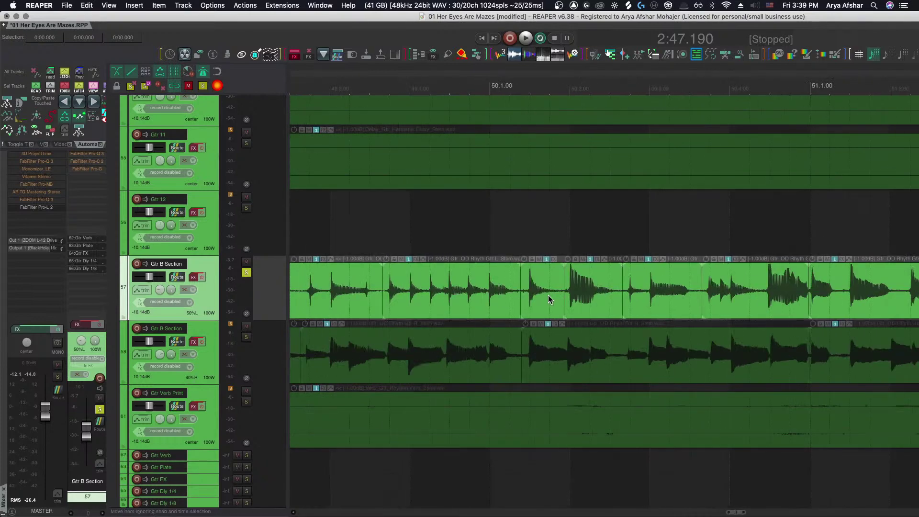
pyautogui.scroll(4, 461, 300)
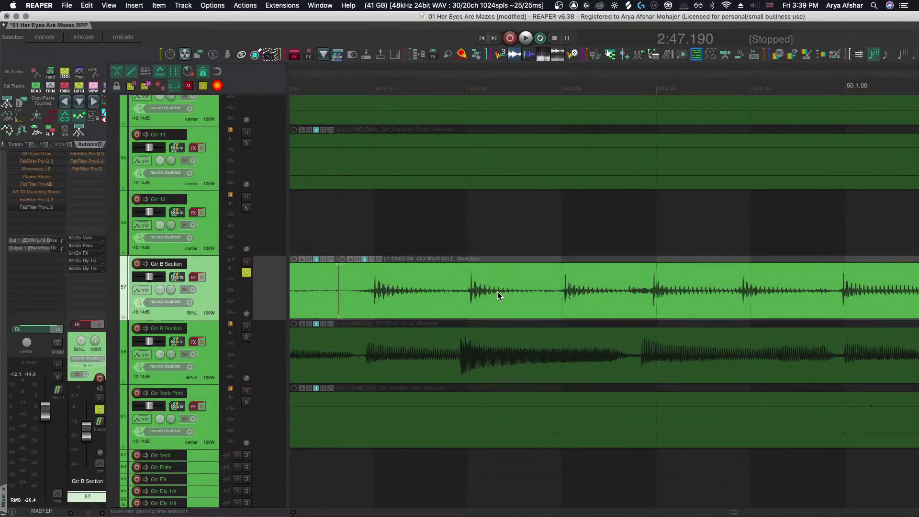
pyautogui.hscroll(-2, 393, 293)
pyautogui.hscroll(1, 383, 292)
pyautogui.scroll(-5, 508, 293)
pyautogui.hscroll(5, 500, 298)
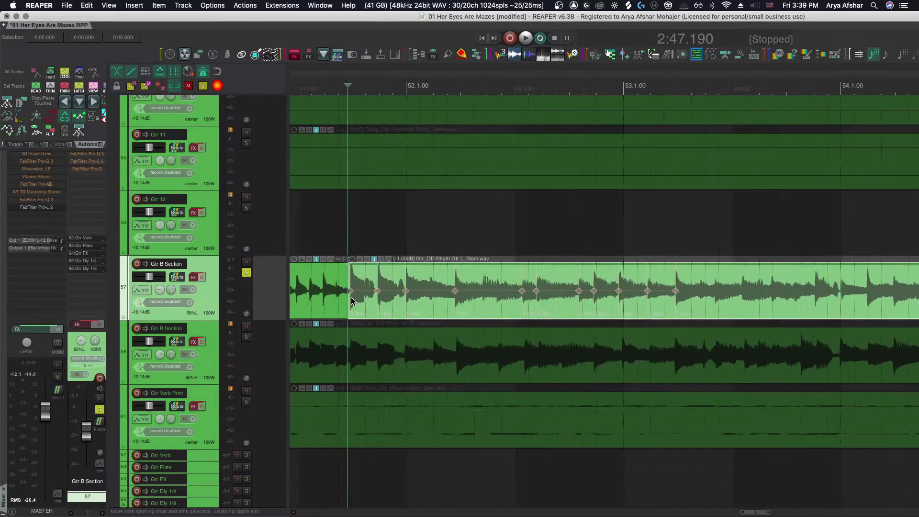
# Move the left guitar's first three stretch markers onto 51.4.00, 51.4.50 and 52.1.00
pyautogui.scroll(3, 354, 298)
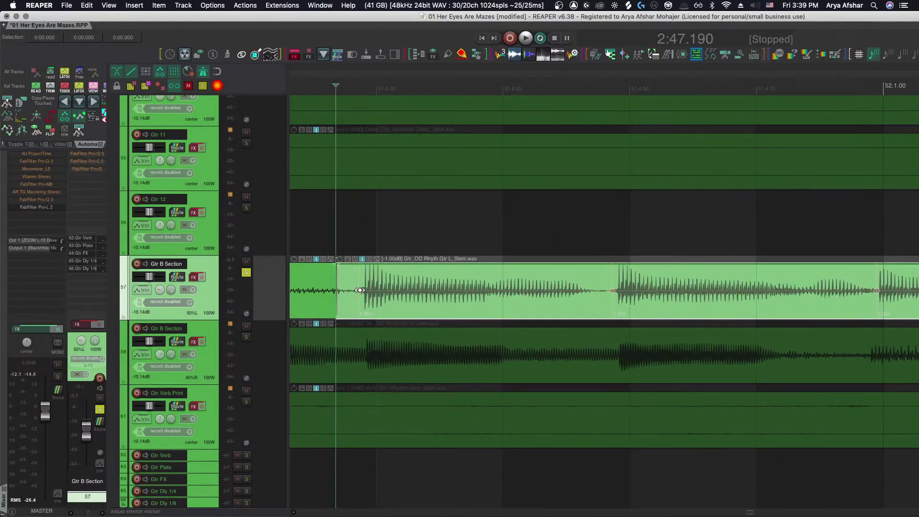
pyautogui.moveTo(358, 290); pyautogui.dragTo(377, 290)
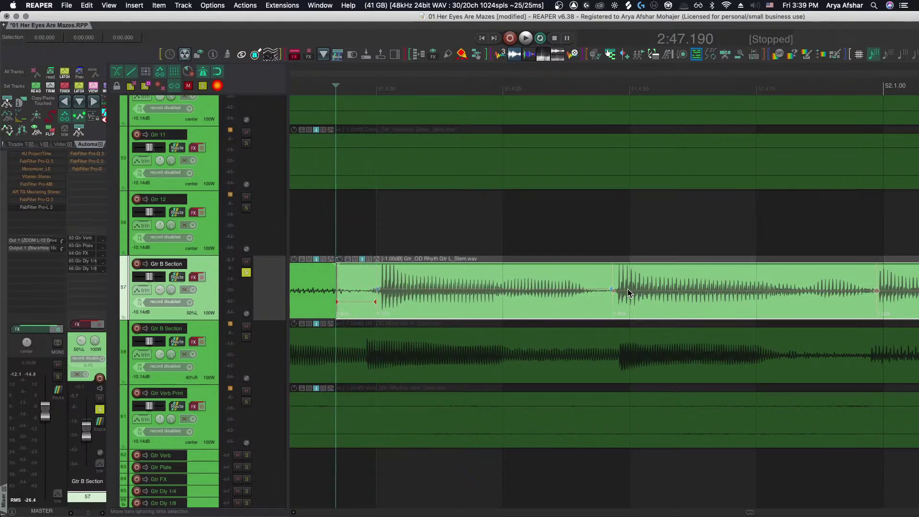
pyautogui.hscroll(5, 617, 293)
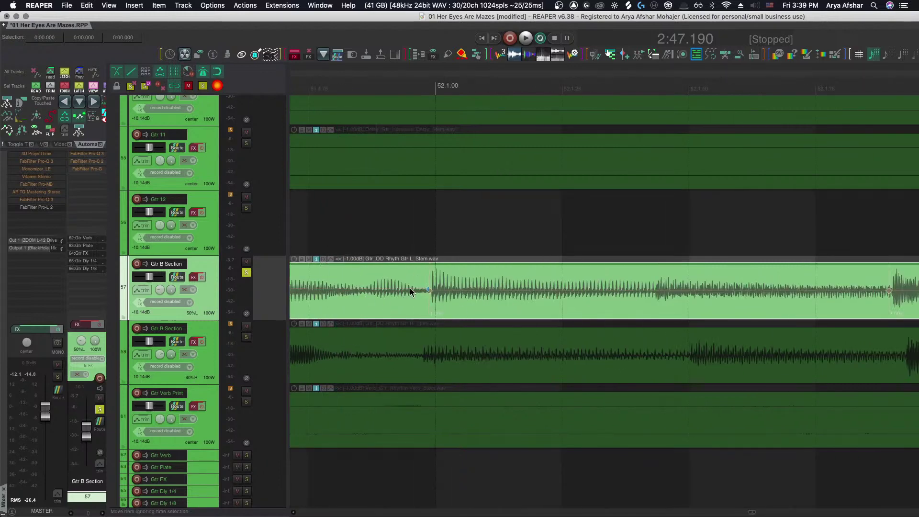
pyautogui.hscroll(3, 501, 283)
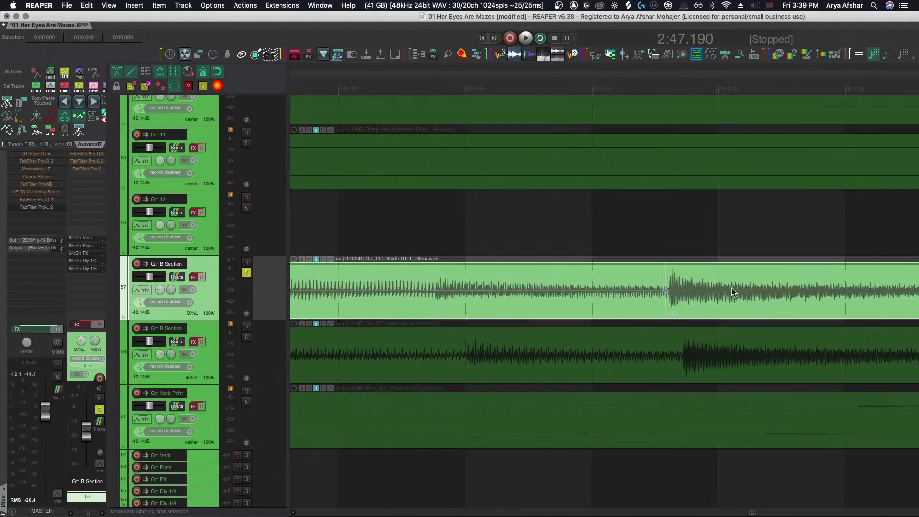
pyautogui.scroll(5, 650, 296)
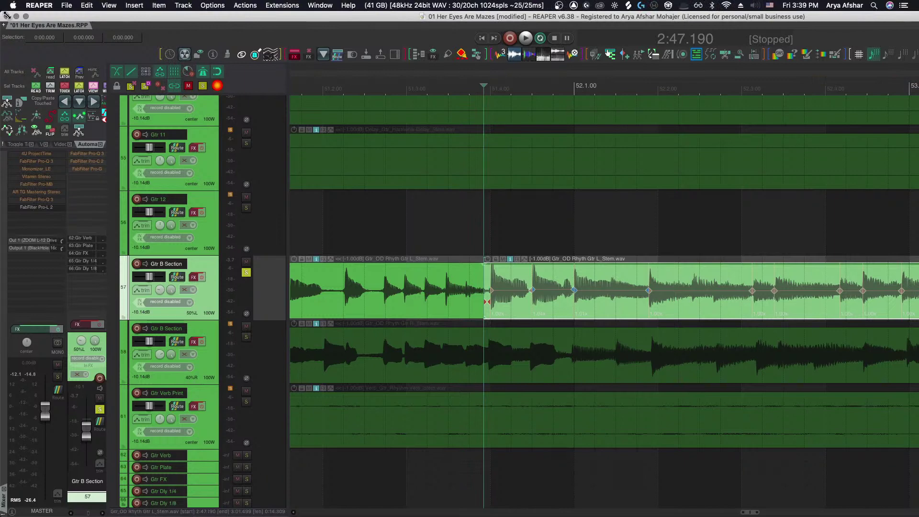
# Move and resize the main window so the grid and transport controls cut off at its edge fit on the screen
pyautogui.moveTo(7, 15)
pyautogui.mouseDown()
pyautogui.moveTo(167, 21)
pyautogui.moveTo(7, 11)
pyautogui.mouseUp()
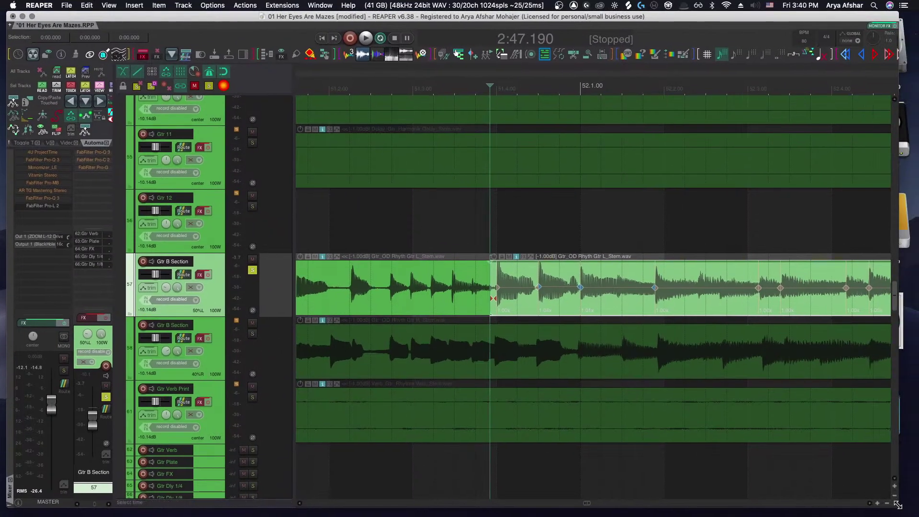
pyautogui.moveTo(897, 504); pyautogui.dragTo(917, 515)
pyautogui.scroll(5, 495, 322)
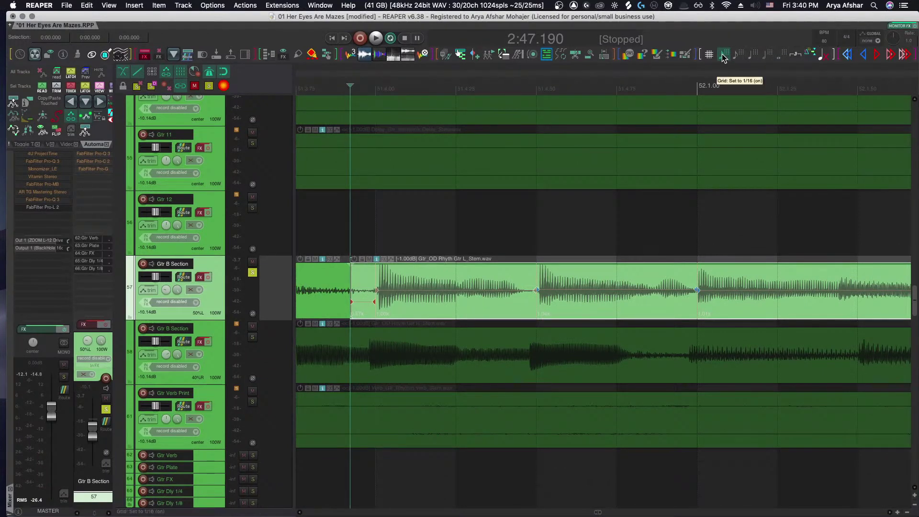
# Audition the left guitar from 51.4 and move the next note's stretch marker onto 52.2.00
pyautogui.press('space')
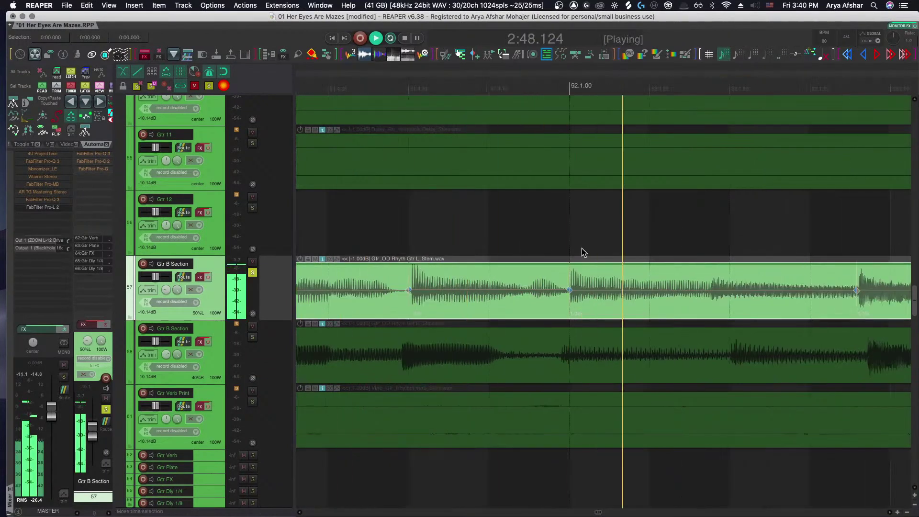
pyautogui.scroll(3, 582, 248)
pyautogui.press('space')
pyautogui.moveTo(511, 290); pyautogui.dragTo(544, 290)
pyautogui.press('space')
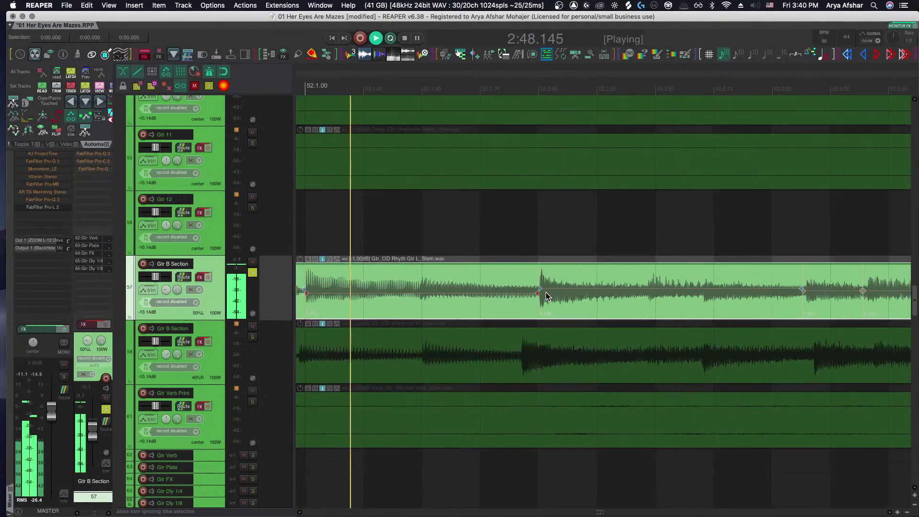
pyautogui.press('space')
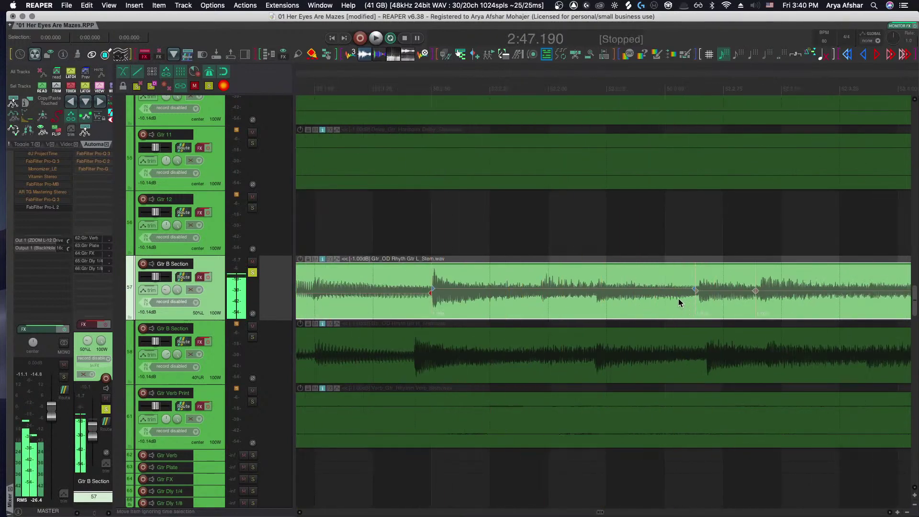
# Try the marker following 52.3.25 at 52.3.50, delete the stretch marker just before 52.3.25, and play the passage
pyautogui.press('space')
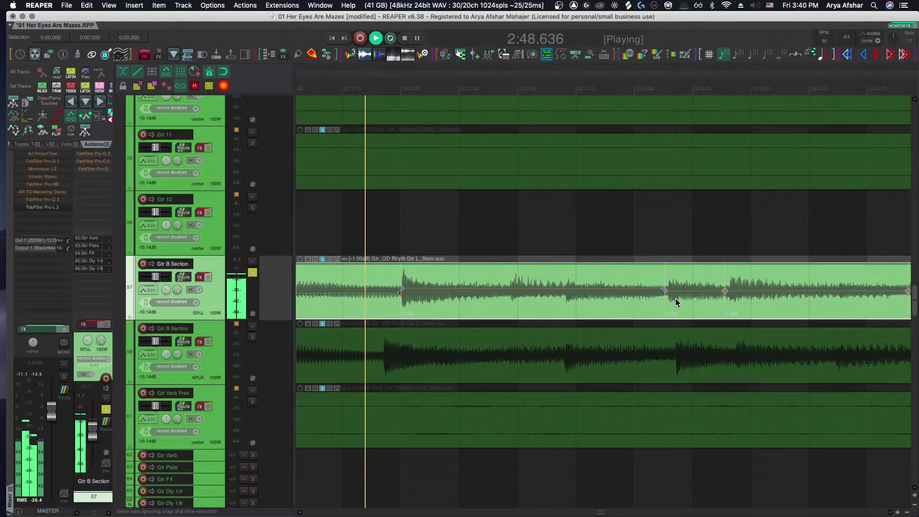
pyautogui.press('space')
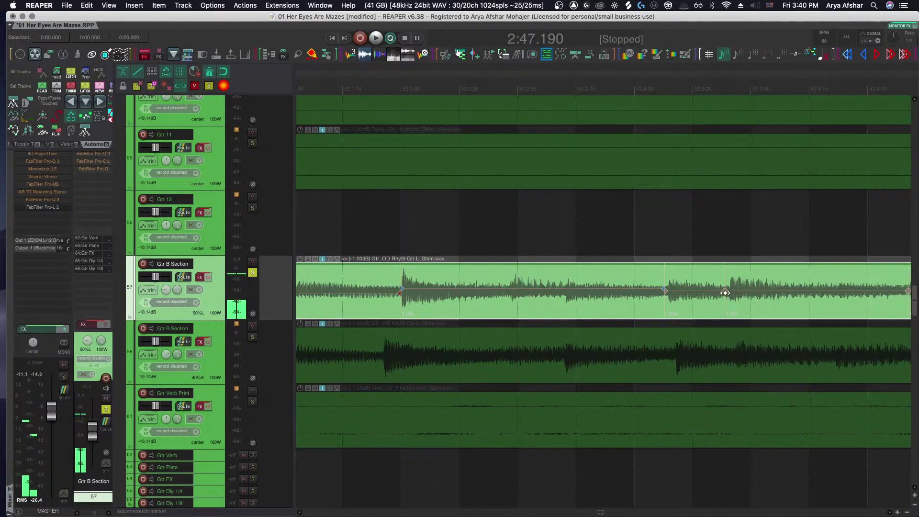
pyautogui.moveTo(725, 291); pyautogui.dragTo(750, 292)
pyautogui.press('space')
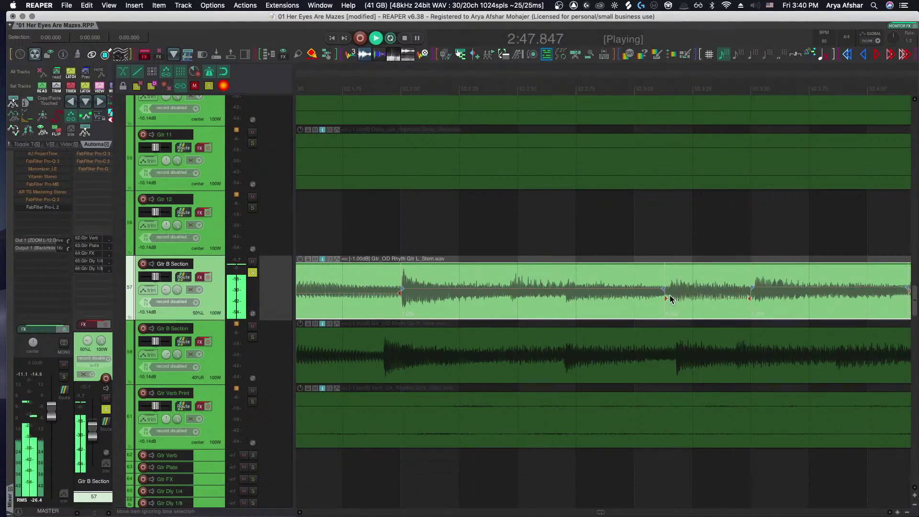
pyautogui.keyDown('alt'); pyautogui.click(665, 299); pyautogui.keyUp('alt')
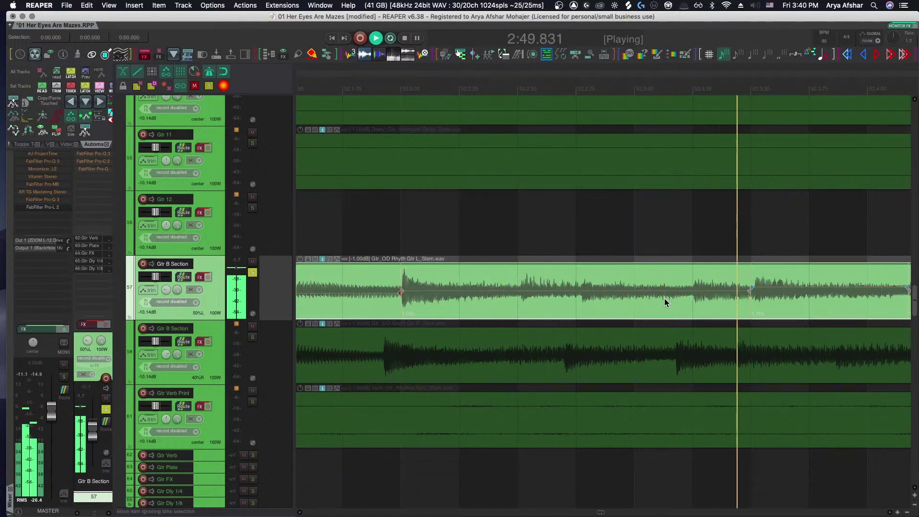
pyautogui.press('space')
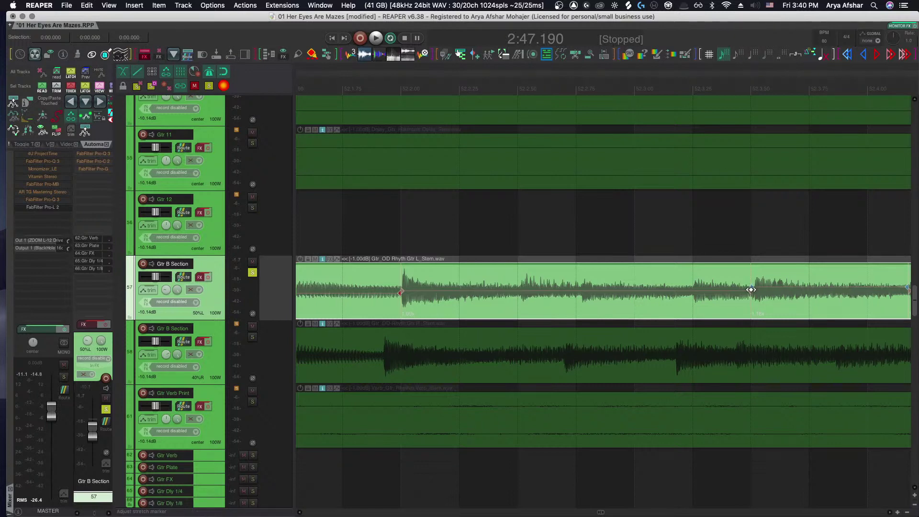
# Move the stretch marker at 52.3.50 back to about 52.3.38 and play the left guitar up to 52.4.50
pyautogui.moveTo(750, 290); pyautogui.dragTo(723, 290)
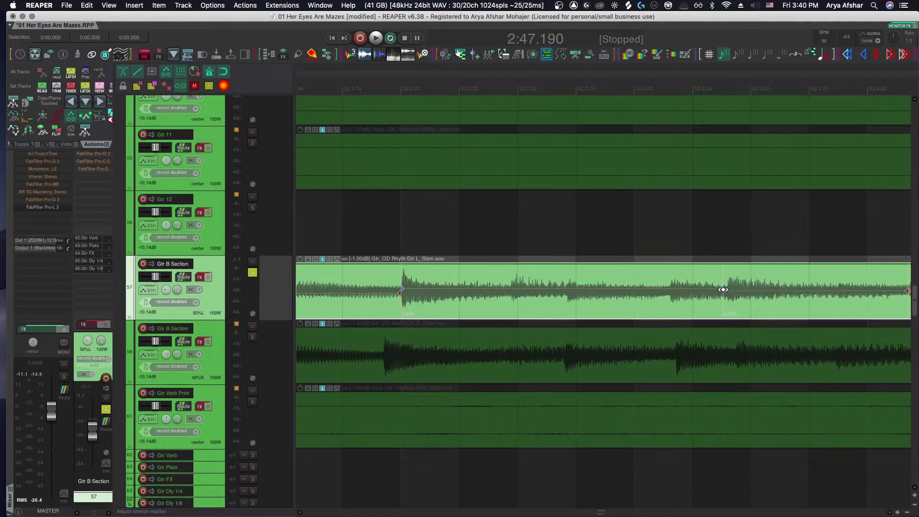
pyautogui.press('space')
pyautogui.scroll(-3, 704, 295)
pyautogui.scroll(4, 704, 294)
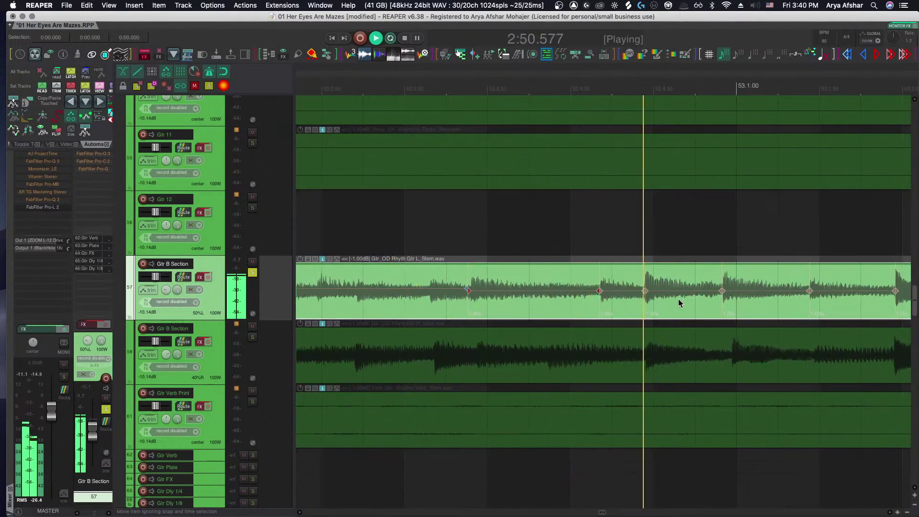
pyautogui.press('space')
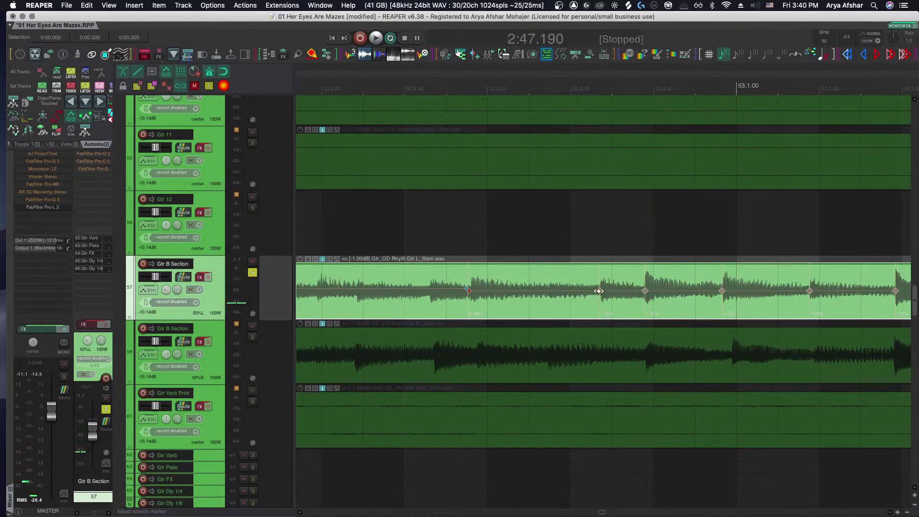
# Shift the stretch marker just before 52.4.25 earlier, to about 52.4.09, set the following one on 52.4.50, and audition
pyautogui.moveTo(599, 291); pyautogui.dragTo(584, 291)
pyautogui.moveTo(648, 293); pyautogui.dragTo(650, 295)
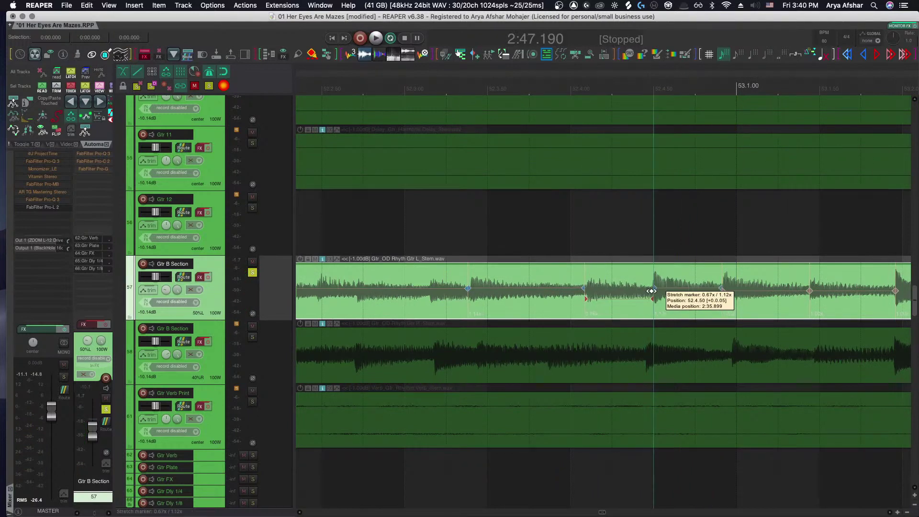
pyautogui.press('space')
pyautogui.scroll(-3, 650, 296)
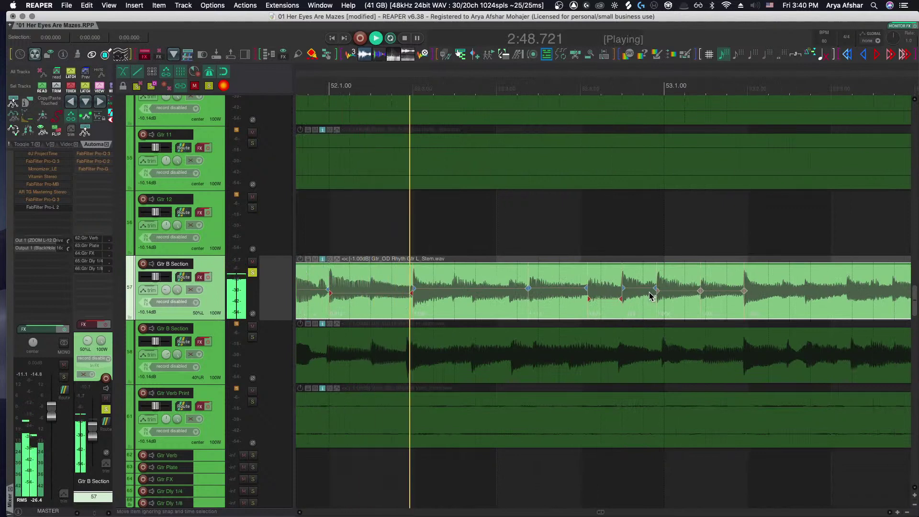
pyautogui.press('space')
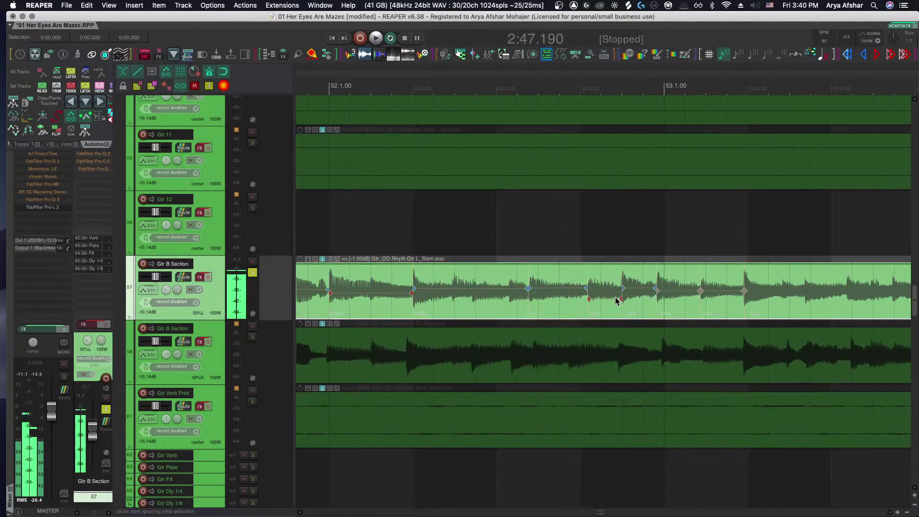
# Replay bar 52 and move the stretch marker just after 52.4.00 onto 52.4.25, checking the result by ear
pyautogui.press('space')
pyautogui.scroll(1, 521, 293)
pyautogui.scroll(2, 521, 290)
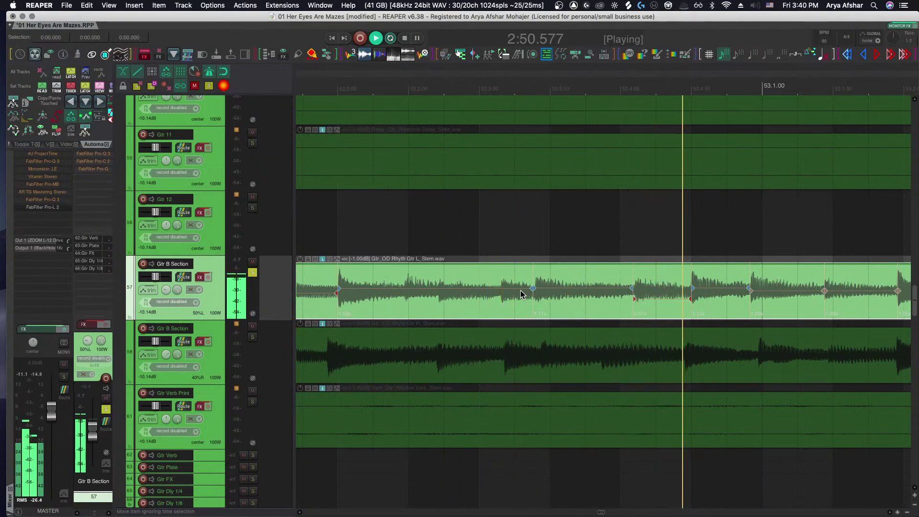
pyautogui.press('space')
pyautogui.press('space')
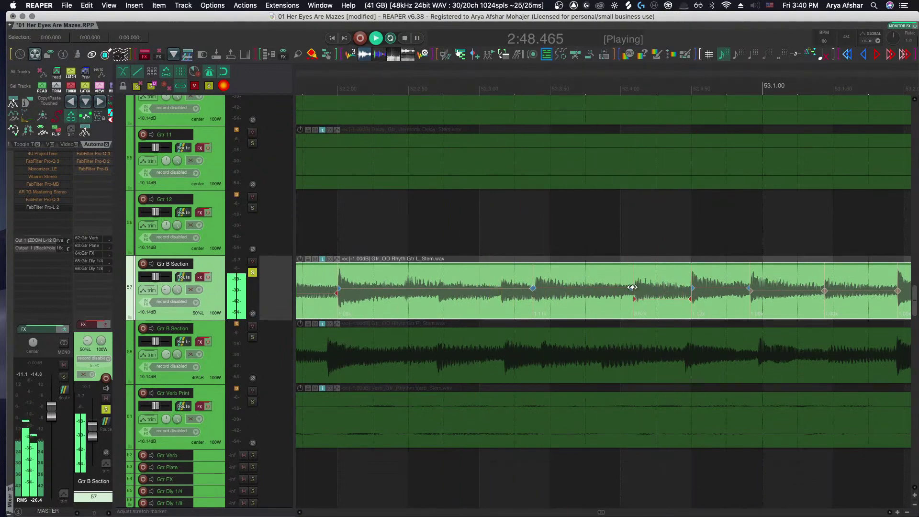
pyautogui.moveTo(632, 287)
pyautogui.mouseDown()
pyautogui.moveTo(621, 287)
pyautogui.moveTo(656, 289)
pyautogui.mouseUp()
pyautogui.press('space')
pyautogui.press('space')
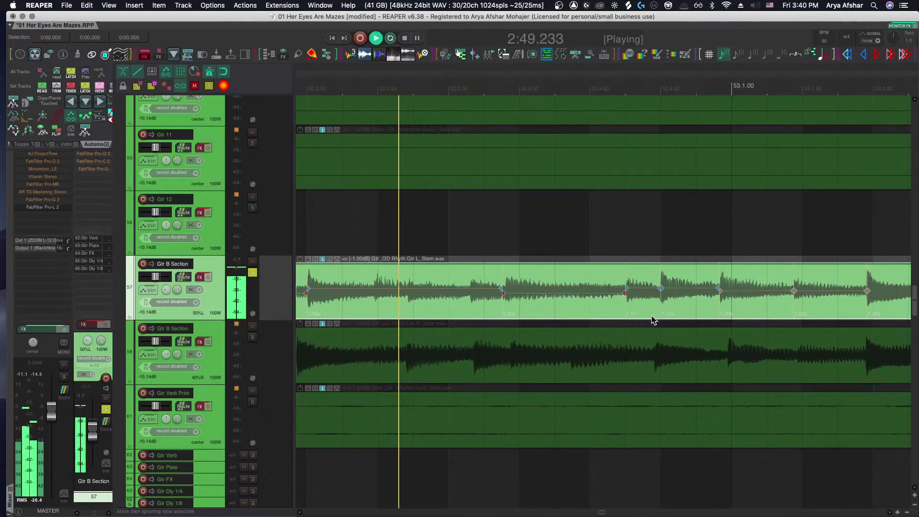
pyautogui.press('space')
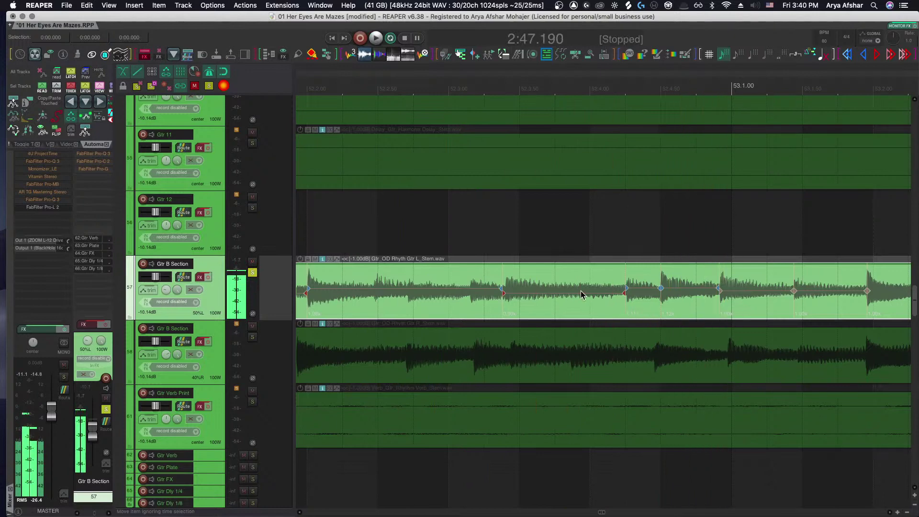
# Add a stretch marker at the soft attack just before 52.4.00, move it onto 52.4.00, and play the passage
pyautogui.scroll(2, 582, 294)
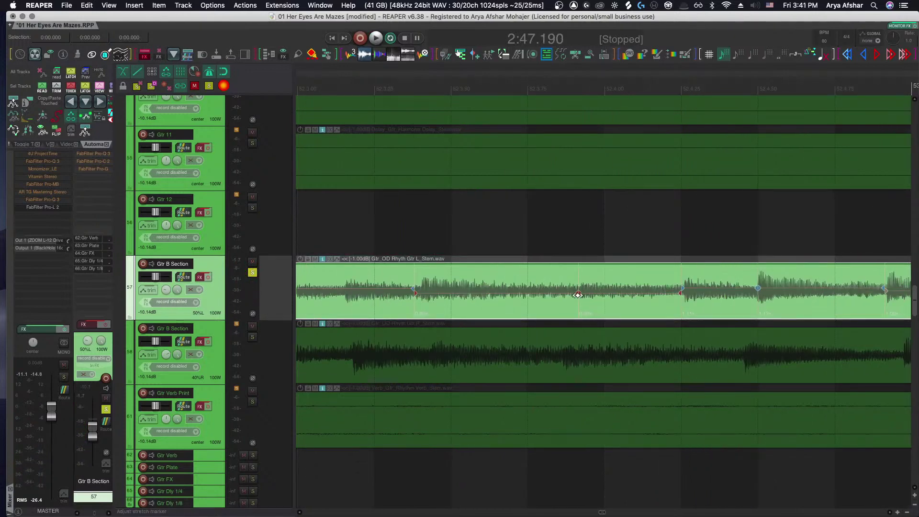
pyautogui.press('space')
pyautogui.scroll(-3, 590, 301)
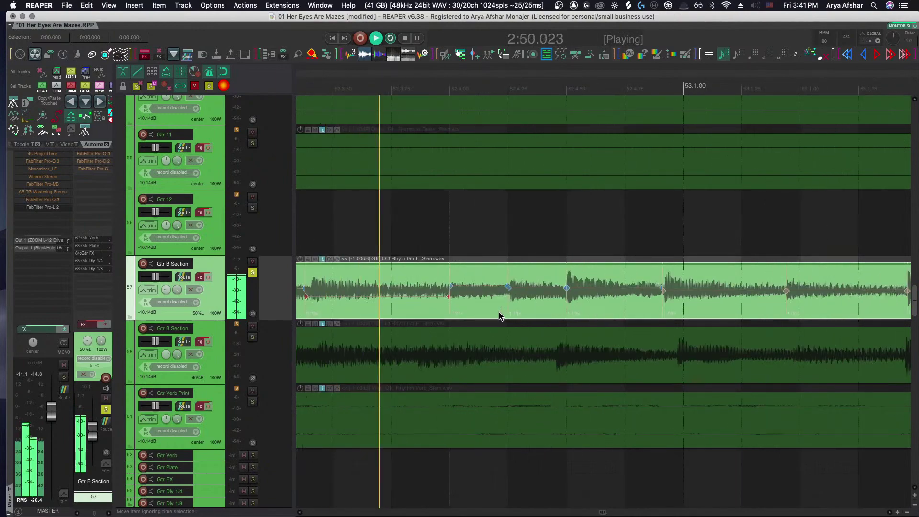
pyautogui.press('space')
# Move the stretch marker at 52.4.00 earlier, to about 52.3.88, and play back the passage to check its timing
pyautogui.scroll(3, 474, 303)
pyautogui.moveTo(448, 293); pyautogui.dragTo(424, 291)
pyautogui.press('space')
pyautogui.scroll(-3, 426, 291)
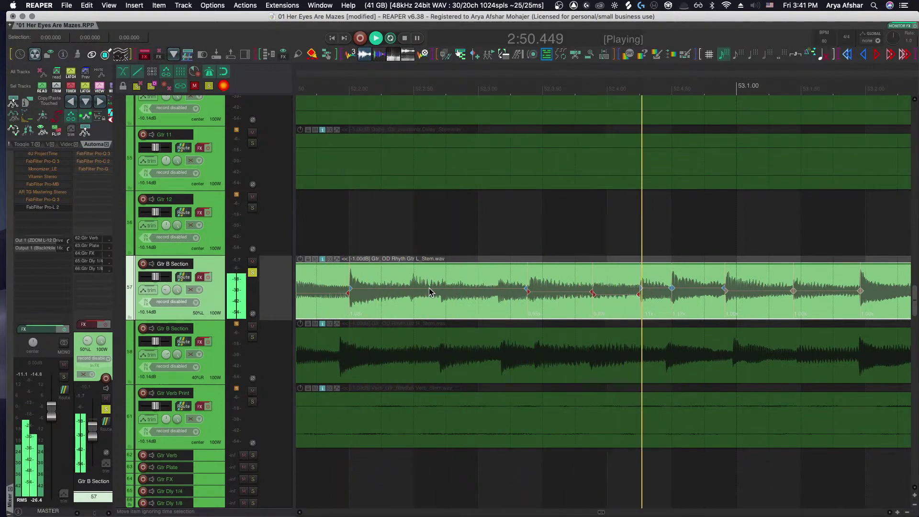
pyautogui.press('space')
pyautogui.moveTo(640, 290); pyautogui.dragTo(638, 300)
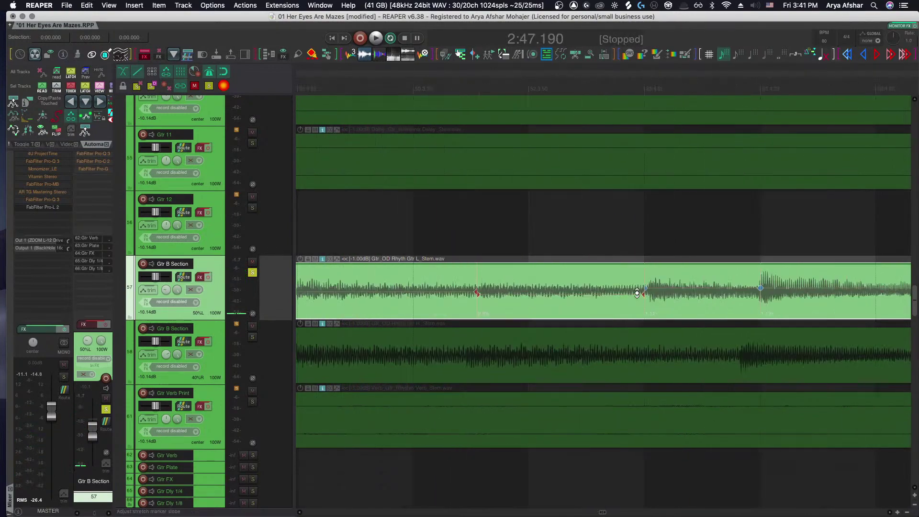
# Replay bar 52, set the three stretch markers around the bar 53 downbeat onto 53.1.00, 53.1.50 and 53.2.00, and audition
pyautogui.scroll(-3, 637, 293)
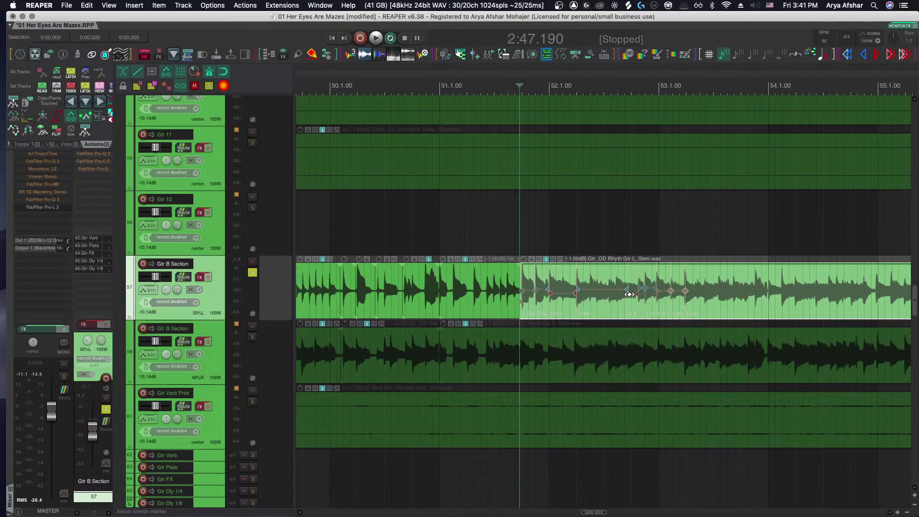
pyautogui.press('space')
pyautogui.scroll(3, 627, 303)
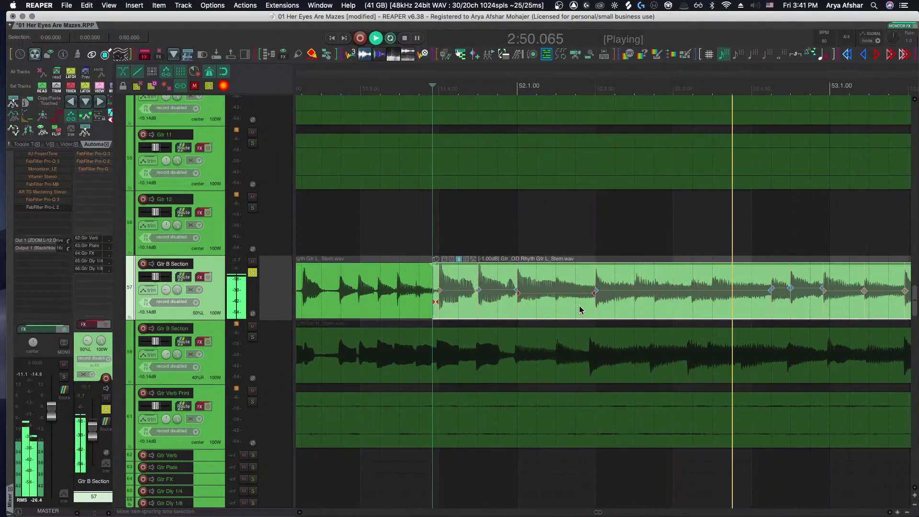
pyautogui.hscroll(3, 580, 309)
pyautogui.press('space')
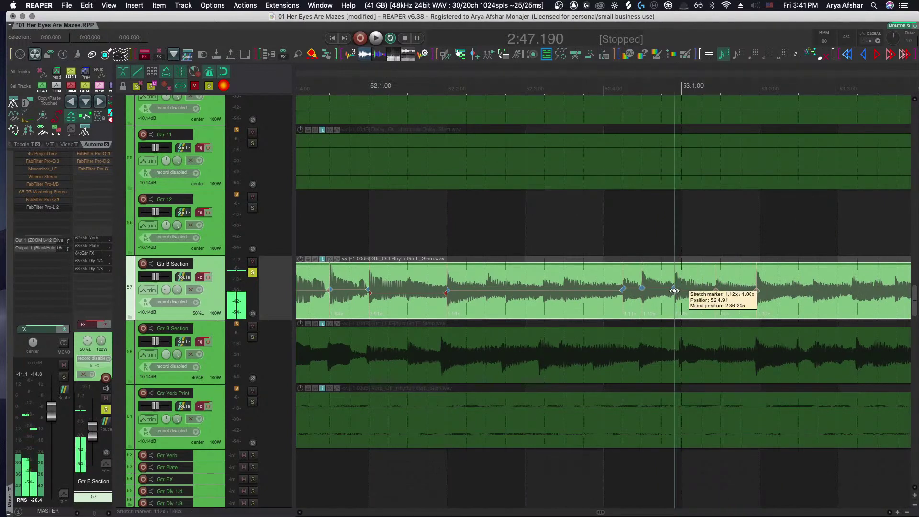
pyautogui.moveTo(674, 291); pyautogui.dragTo(720, 290)
pyautogui.press('space')
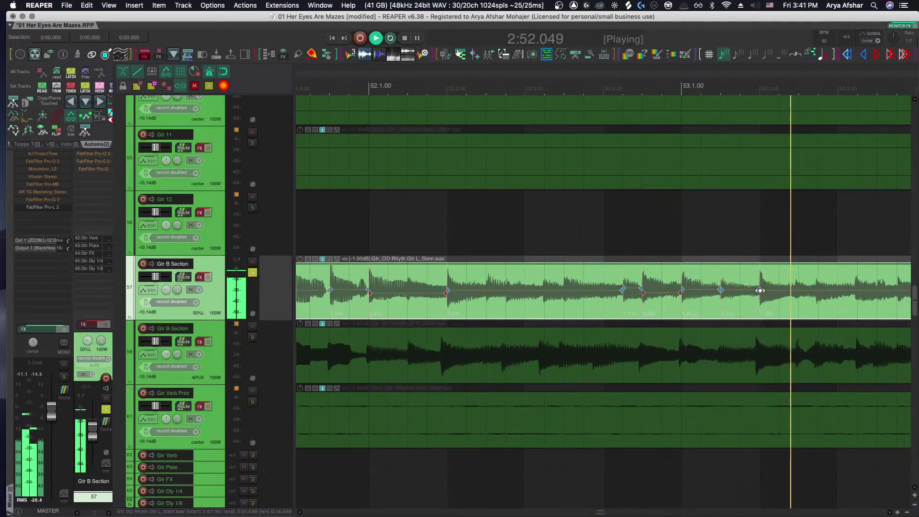
pyautogui.press('space')
# Reset the volume of the soloed Gtr B Section track to 0.00 dB and play the stretch-marked passage into bar 53
pyautogui.scroll(-3, 708, 291)
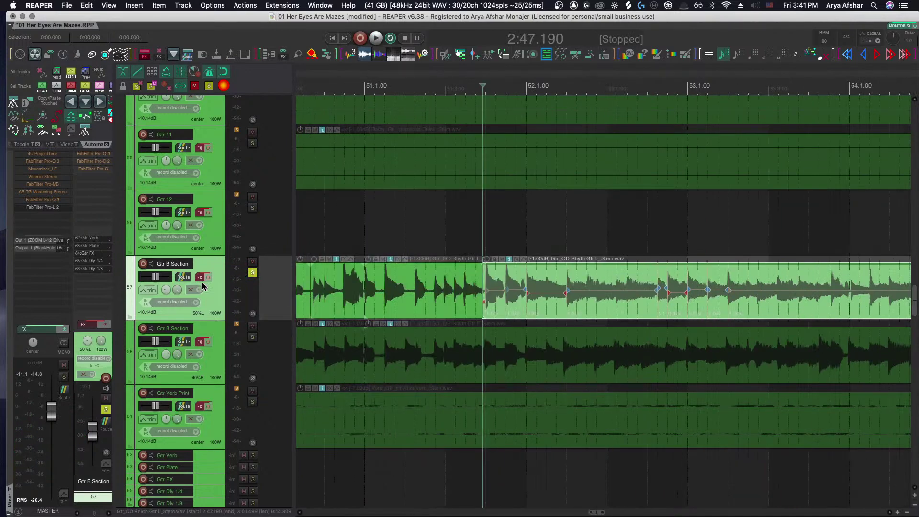
pyautogui.doubleClick(155, 277)
pyautogui.scroll(3, 546, 449)
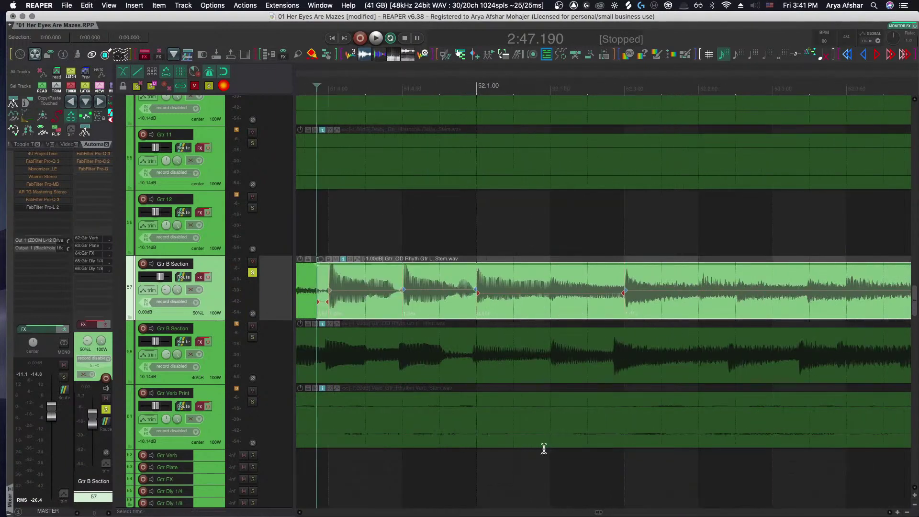
pyautogui.press('space')
pyautogui.scroll(-3, 546, 450)
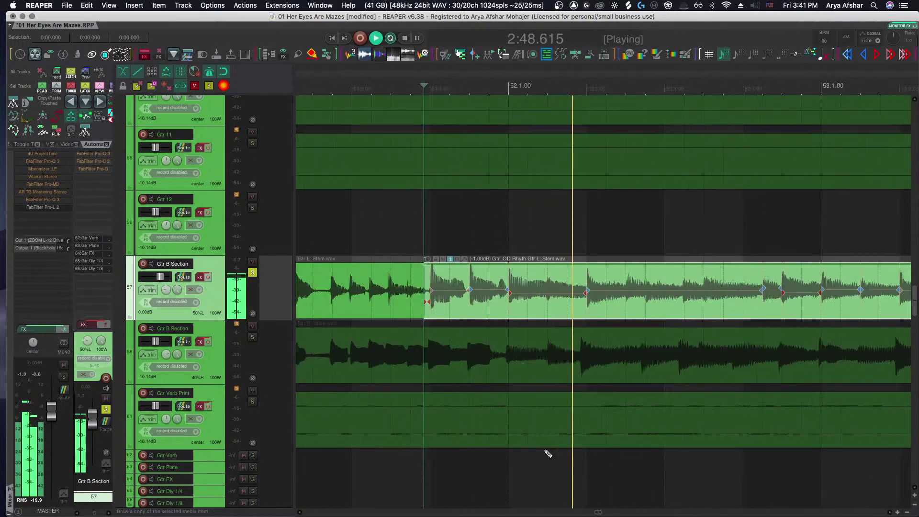
pyautogui.hscroll(2, 544, 448)
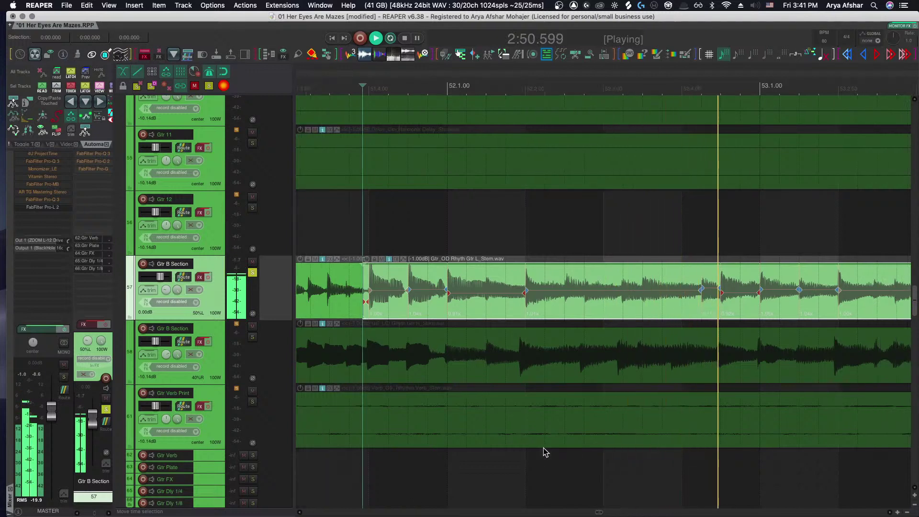
pyautogui.hscroll(3, 544, 447)
pyautogui.hscroll(3, 544, 447)
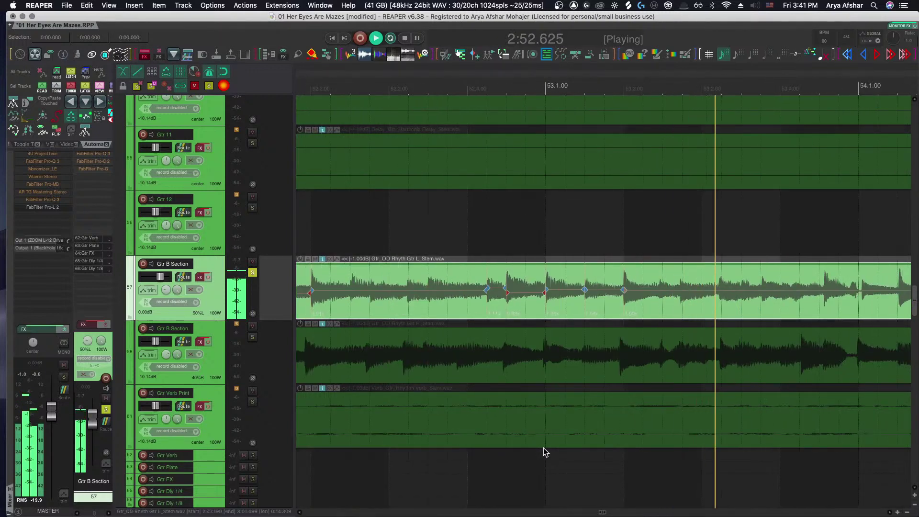
pyautogui.press('space')
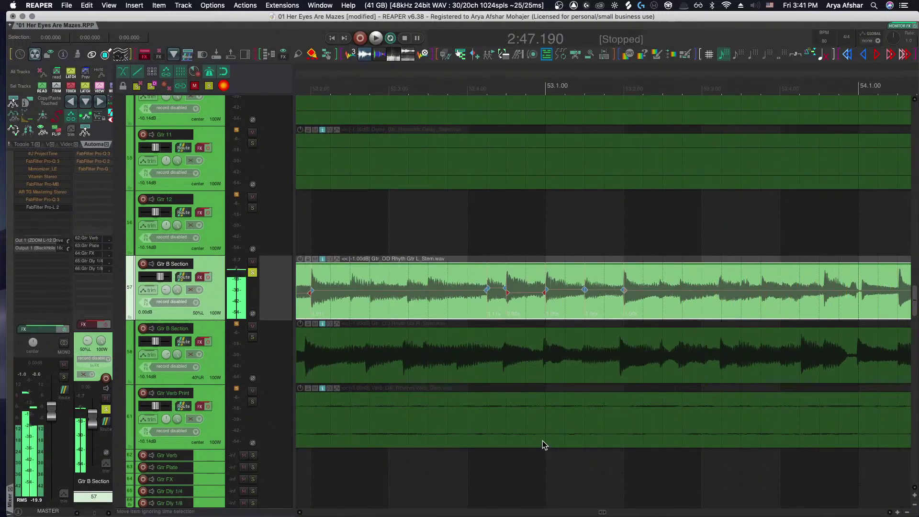
# Examine the left guitar's stretch-marked attacks from 51.4.00 to bar 53 against the grid and the right guitar's waveform
pyautogui.scroll(-2, 394, 296)
pyautogui.hscroll(-1, 420, 311)
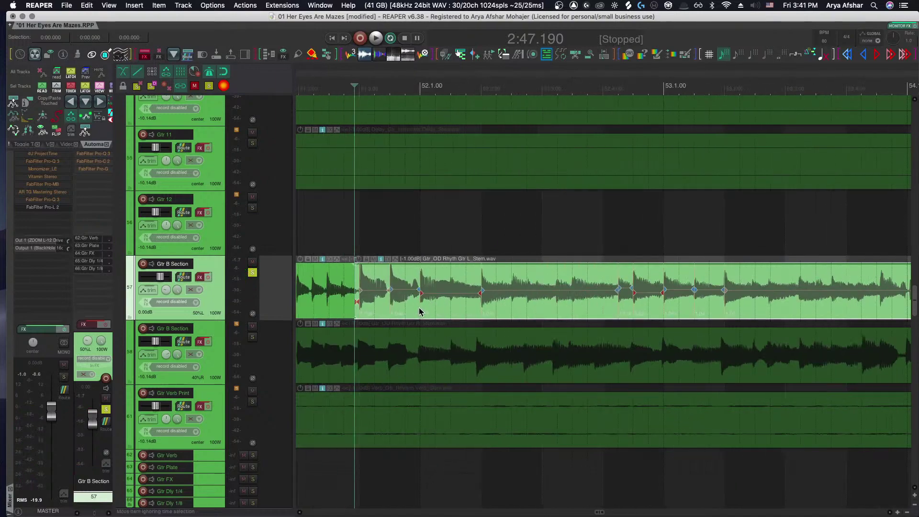
pyautogui.scroll(2, 420, 313)
pyautogui.scroll(8, 376, 348)
pyautogui.hscroll(-1, 386, 378)
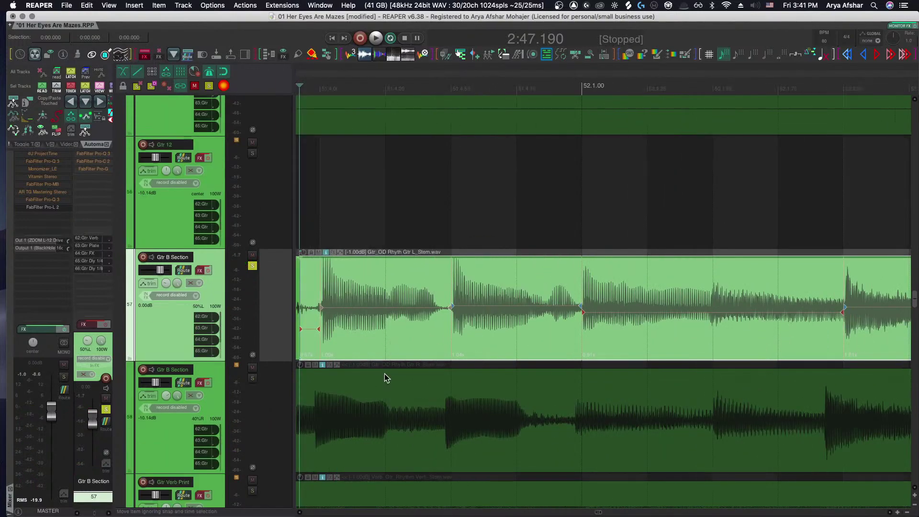
pyautogui.hscroll(-5, 353, 352)
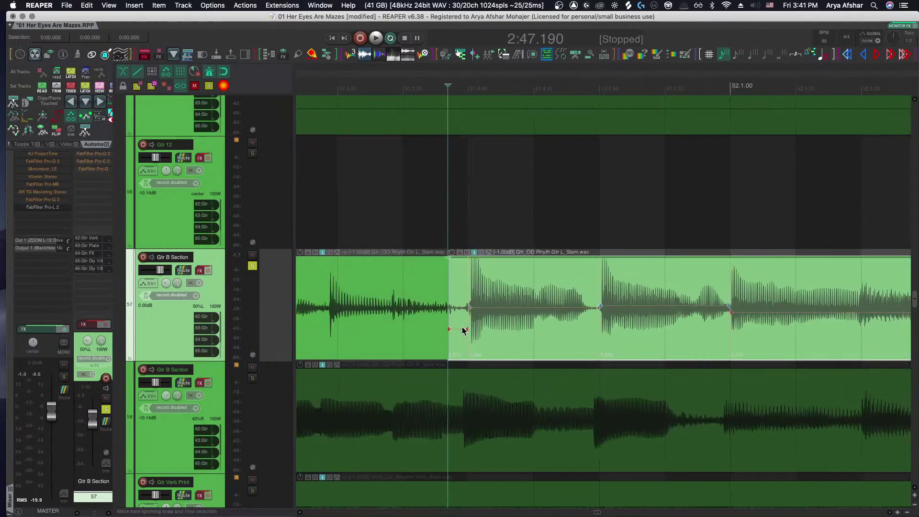
pyautogui.hscroll(4, 459, 328)
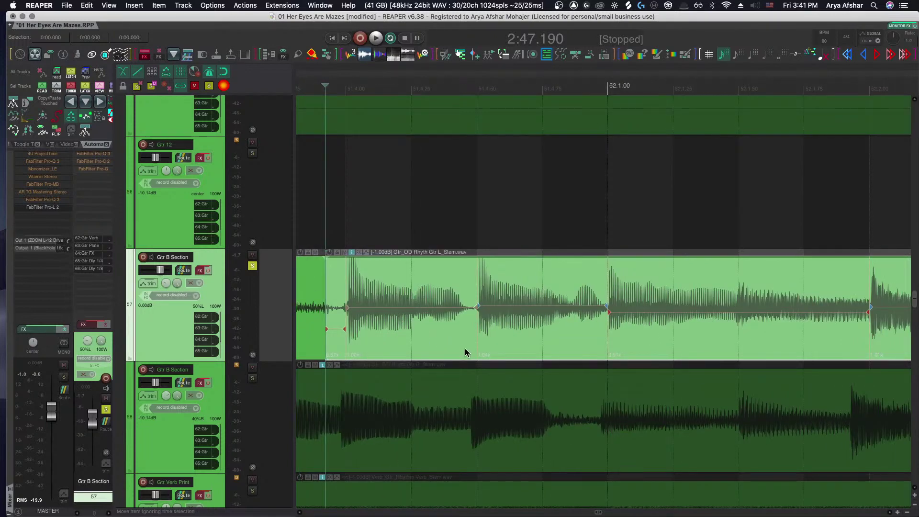
pyautogui.hscroll(2, 485, 362)
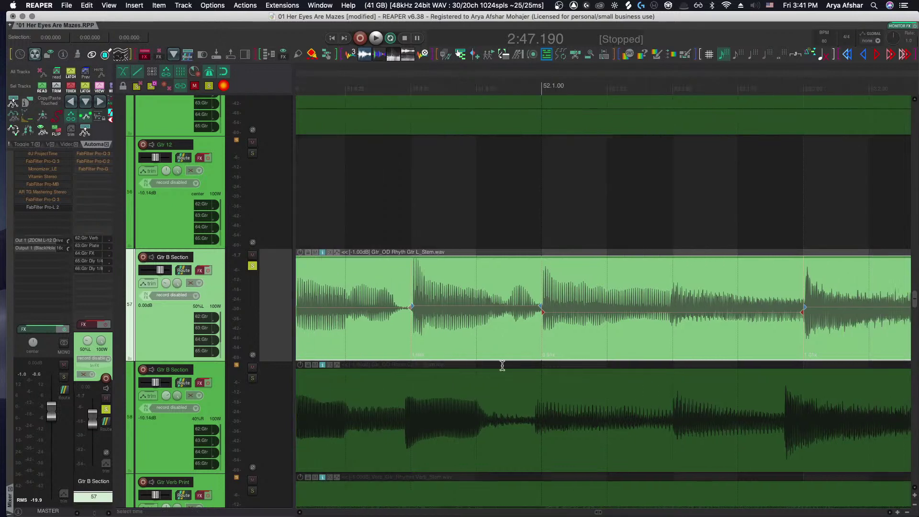
pyautogui.scroll(-3, 548, 362)
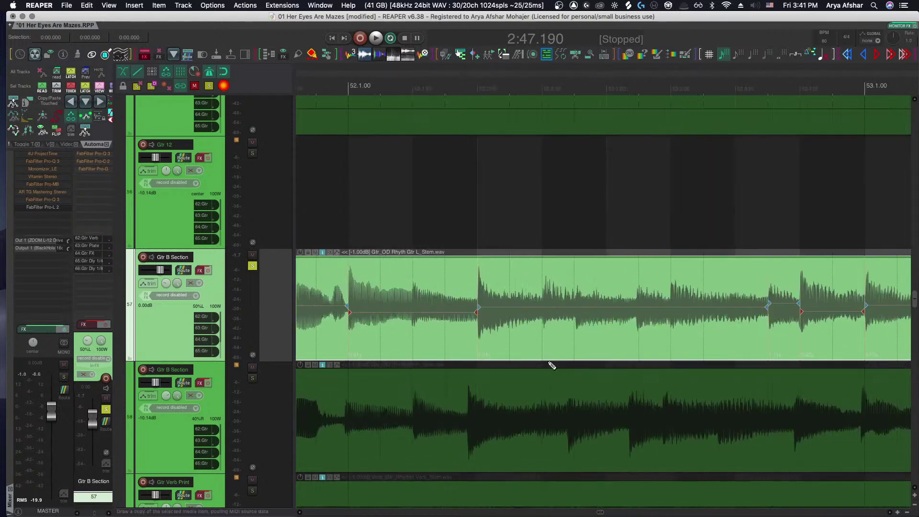
pyautogui.press('s')
pyautogui.hscroll(2, 547, 360)
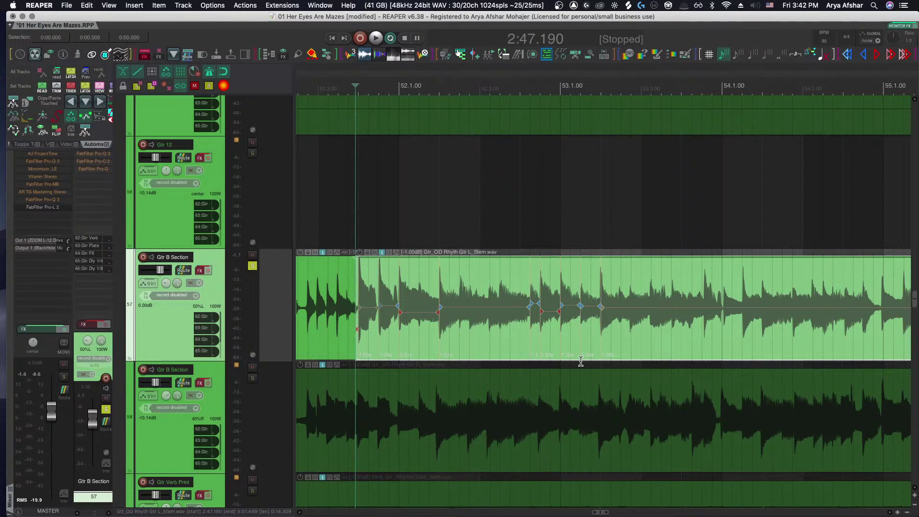
pyautogui.scroll(-8, 559, 335)
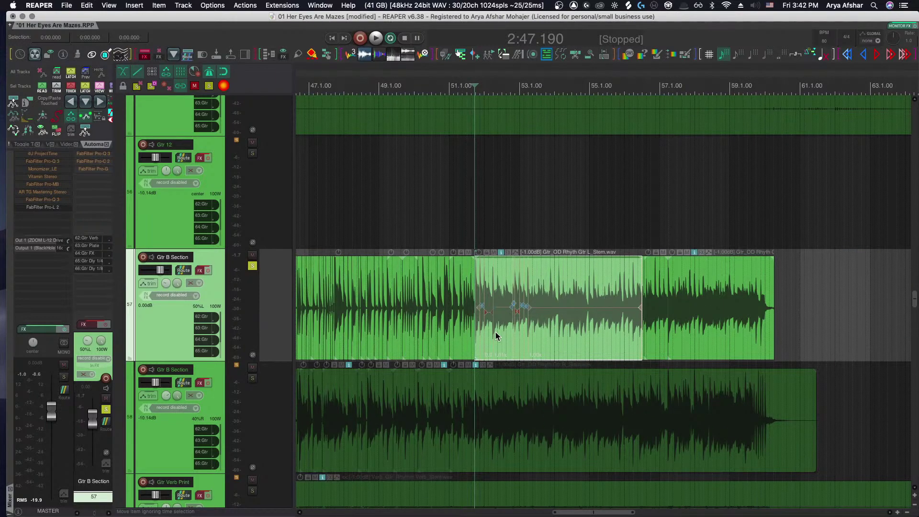
pyautogui.scroll(10, 495, 332)
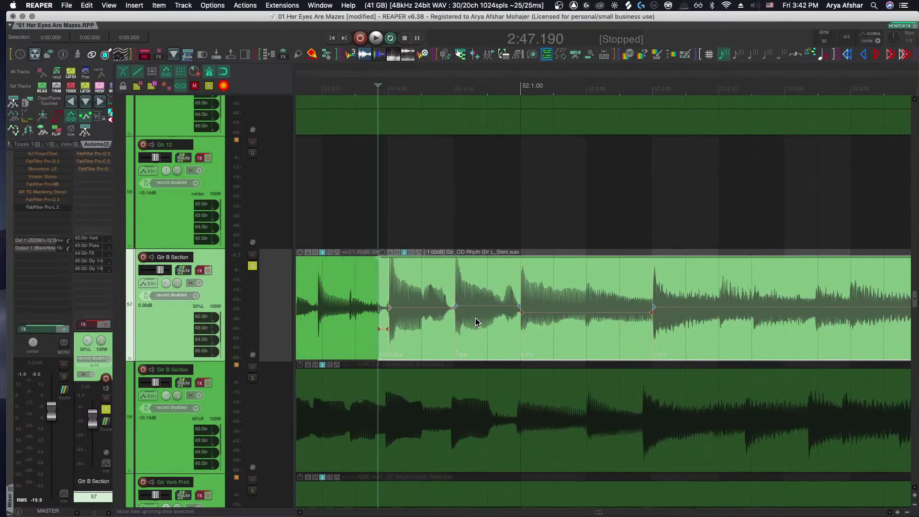
pyautogui.hscroll(-2, 476, 318)
pyautogui.scroll(-10, 436, 352)
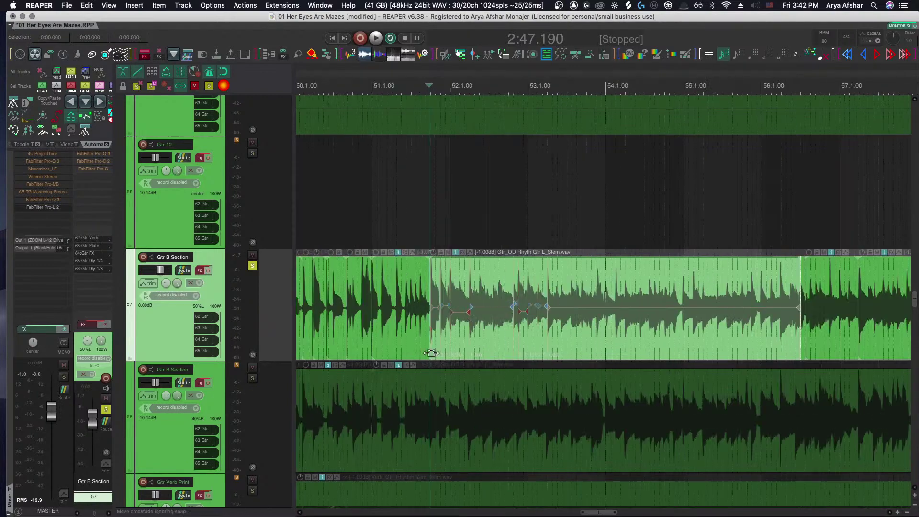
# Examine the split notes around bar 46 on both rhythm guitars, and place the edit cursor just before the B Section items
pyautogui.moveTo(433, 352); pyautogui.dragTo(699, 335)
pyautogui.moveTo(302, 331); pyautogui.dragTo(545, 323)
pyautogui.scroll(5, 510, 333)
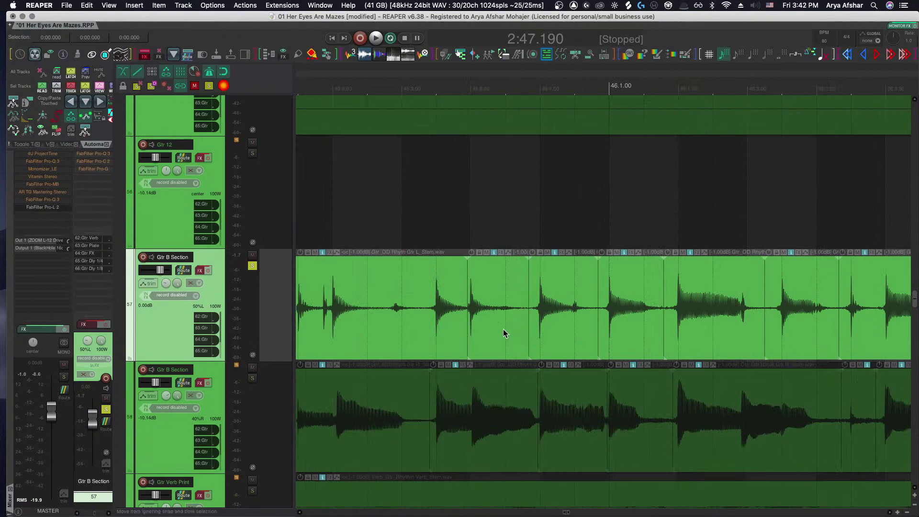
pyautogui.hscroll(4, 503, 329)
pyautogui.hscroll(4, 504, 329)
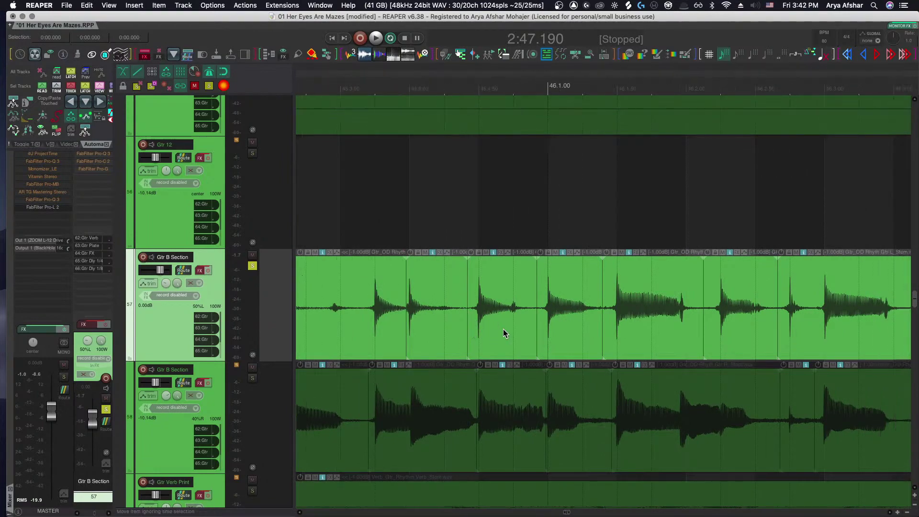
pyautogui.scroll(-8, 504, 329)
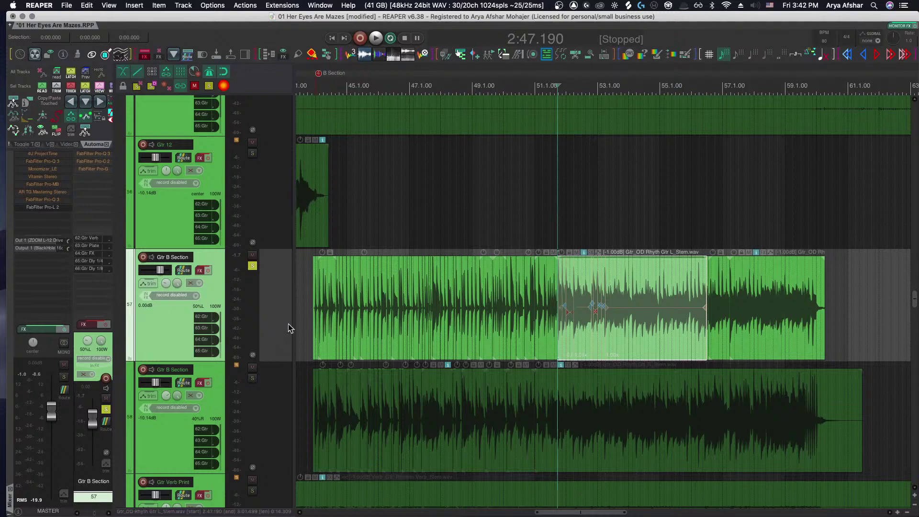
pyautogui.click(300, 303)
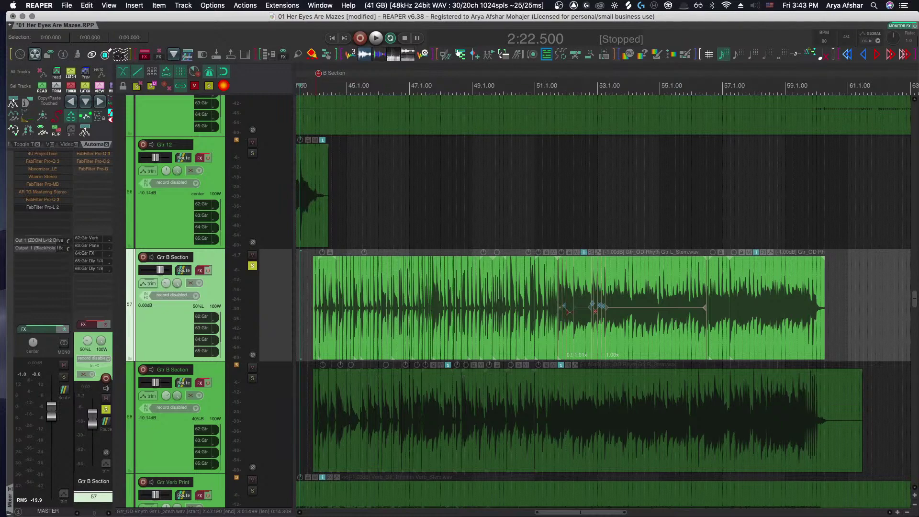
# Add stretch markers at the left guitar's attacks near 53.2.75 and 53.3.25 and align them to those grid positions
pyautogui.scroll(6, 551, 307)
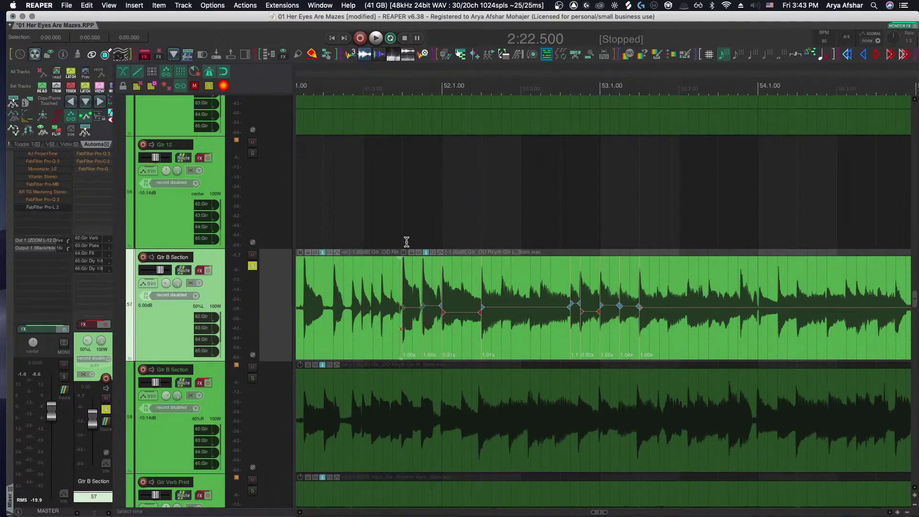
pyautogui.scroll(5, 406, 242)
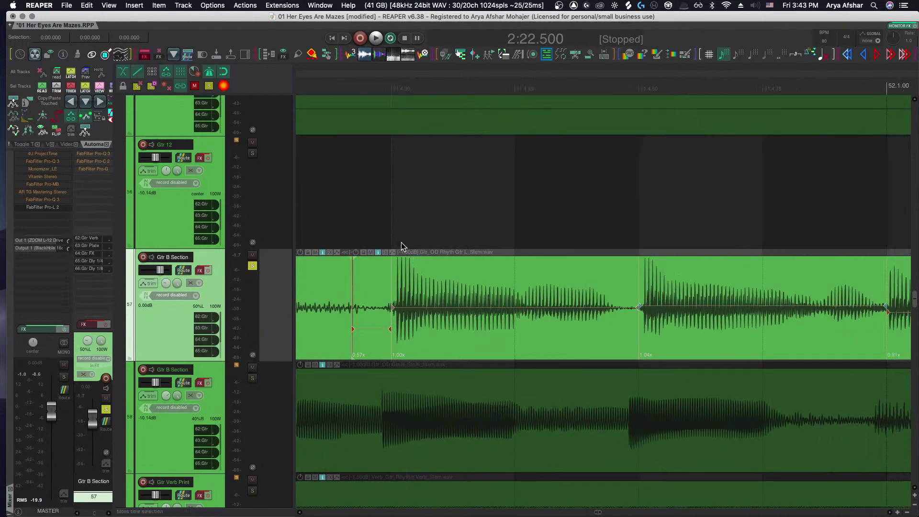
pyautogui.scroll(-5, 401, 243)
pyautogui.hscroll(3, 402, 244)
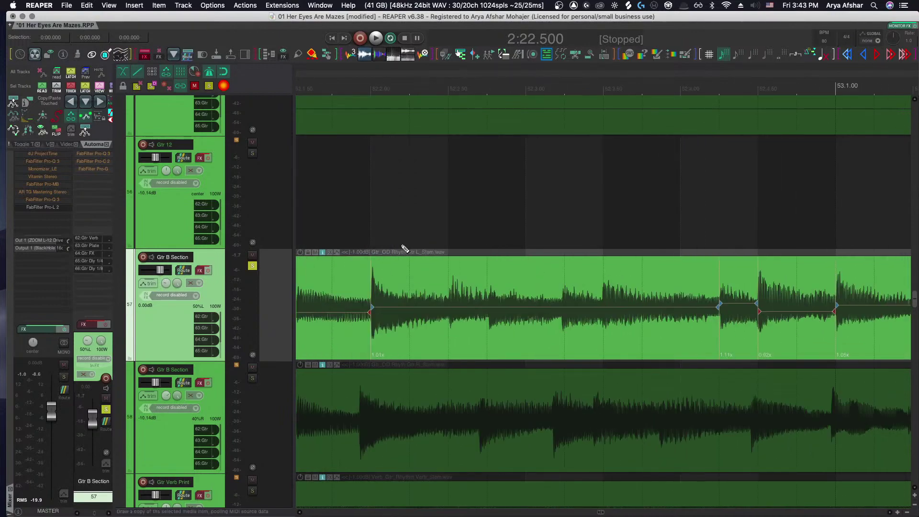
pyautogui.hscroll(6, 402, 256)
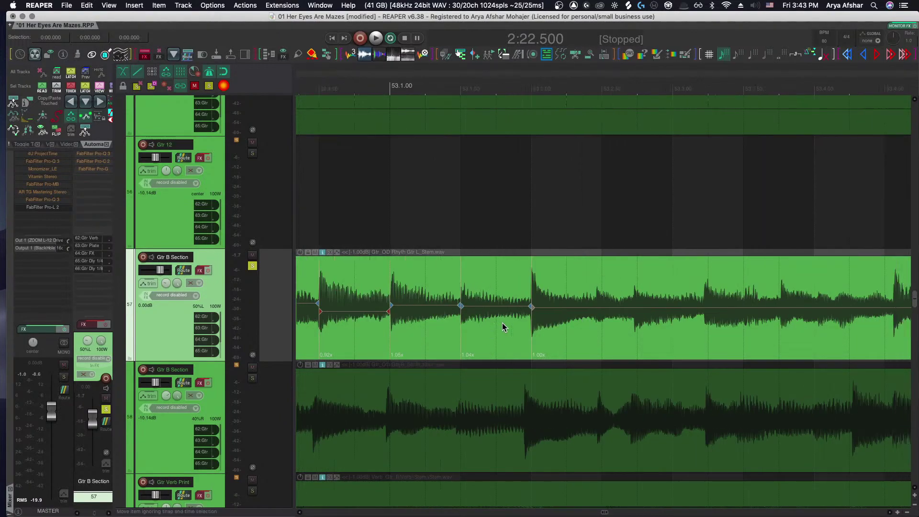
pyautogui.hscroll(1, 502, 323)
pyautogui.moveTo(541, 309); pyautogui.dragTo(583, 308)
pyautogui.hscroll(1, 544, 309)
pyautogui.hscroll(1, 644, 317)
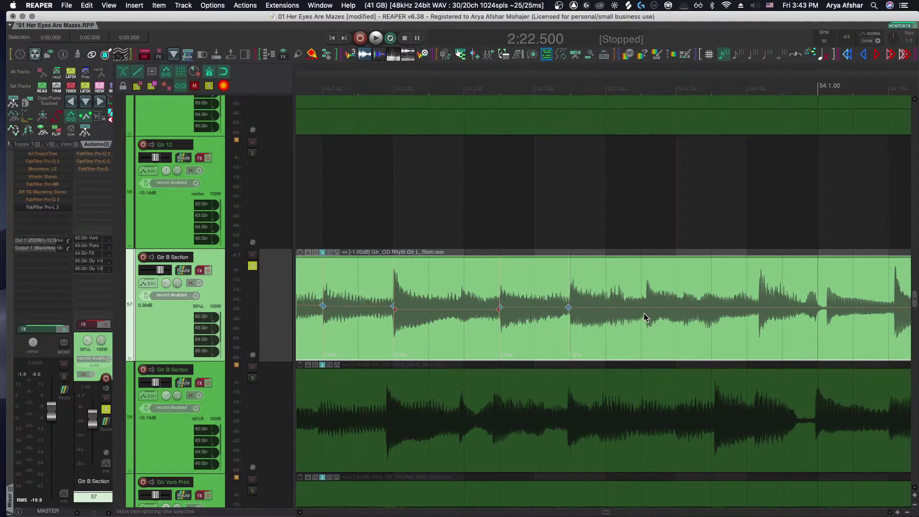
# Add stretch markers at the following left guitar attacks and align them to 53.3.75, 53.4.50, 54.1.00 and 54.1.50
pyautogui.moveTo(644, 317); pyautogui.dragTo(641, 317)
pyautogui.hscroll(1, 661, 319)
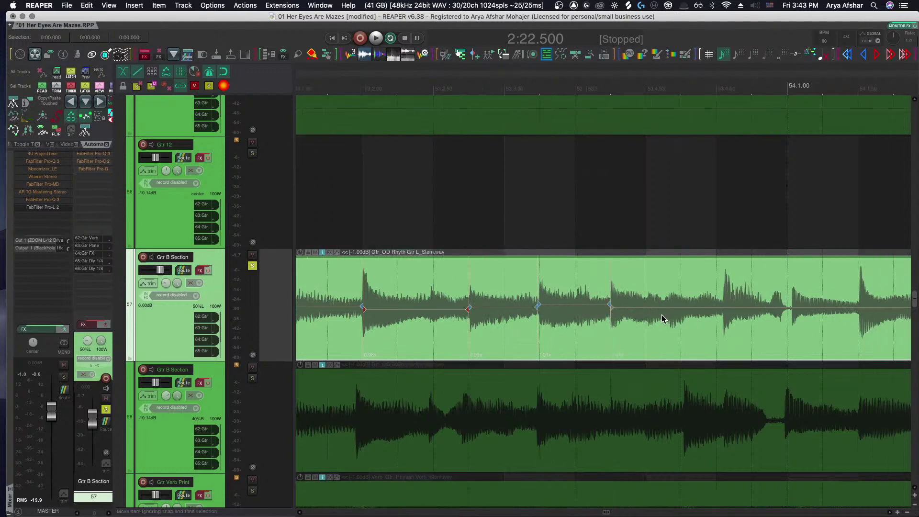
pyautogui.moveTo(722, 311); pyautogui.dragTo(771, 314)
pyautogui.hscroll(1, 713, 313)
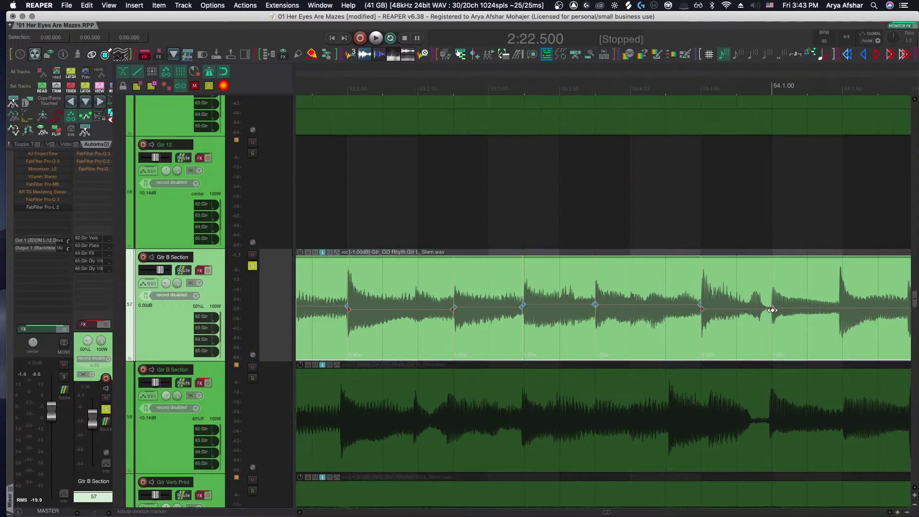
pyautogui.hscroll(1, 809, 311)
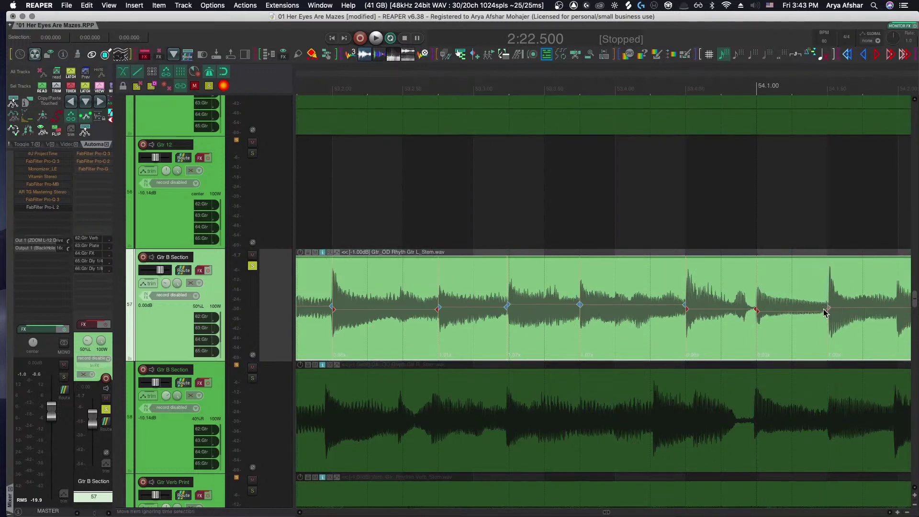
# Add a stretch marker at the left guitar's attack just before 54.2.00 and align it onto 54.2.00
pyautogui.scroll(-4, 795, 318)
pyautogui.hscroll(-10, 750, 328)
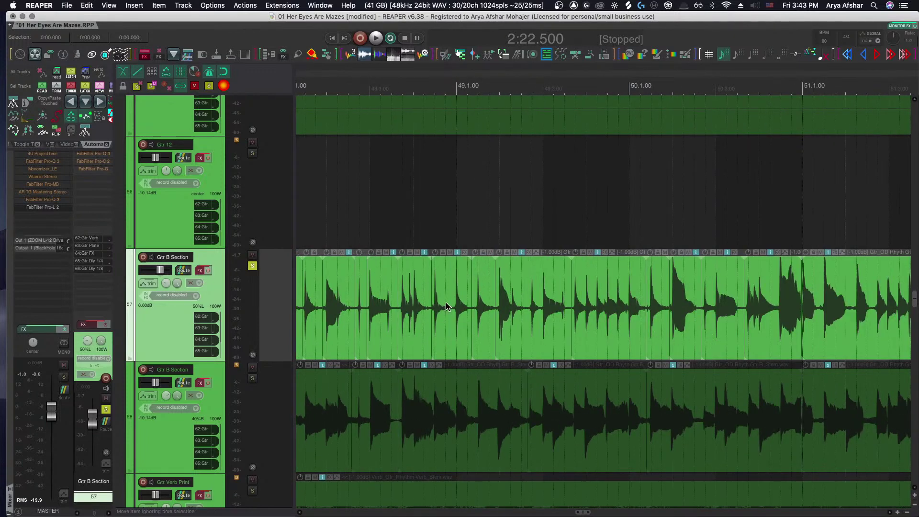
pyautogui.hscroll(15, 445, 307)
pyautogui.scroll(8, 469, 321)
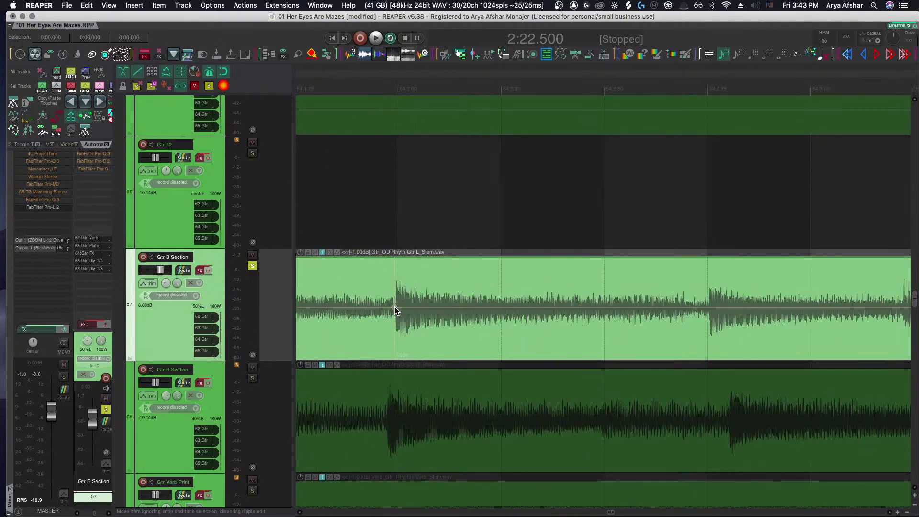
pyautogui.hotkey('shift', 'w')
pyautogui.hscroll(1, 705, 318)
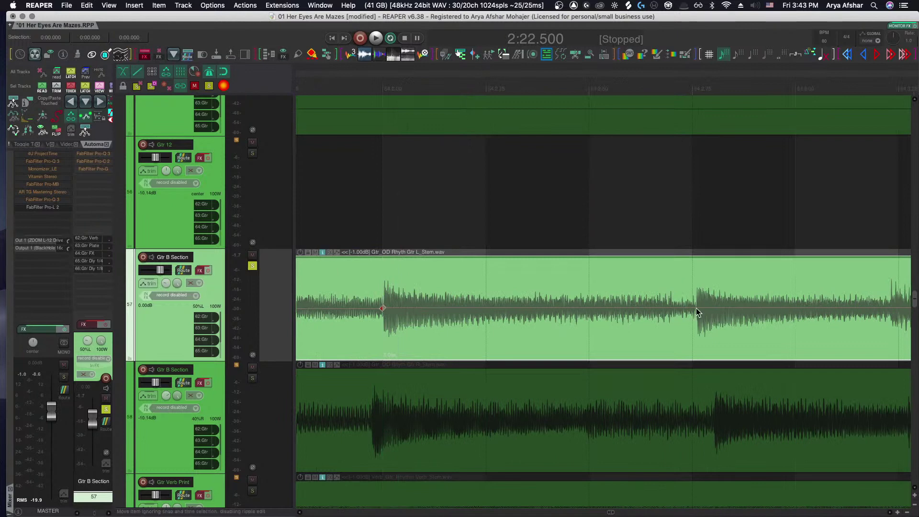
# Add stretch markers at the left guitar's next attacks and align them to 54.2.75, 54.3.25 and 54.3.50
pyautogui.hotkey('shift', 'w')
pyautogui.hscroll(2, 686, 312)
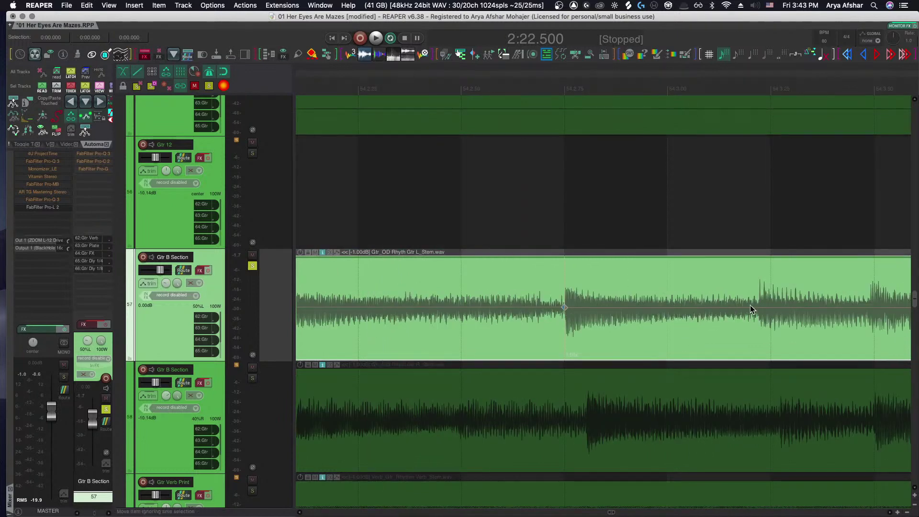
pyautogui.hotkey('shift', 'w')
pyautogui.hscroll(1, 755, 309)
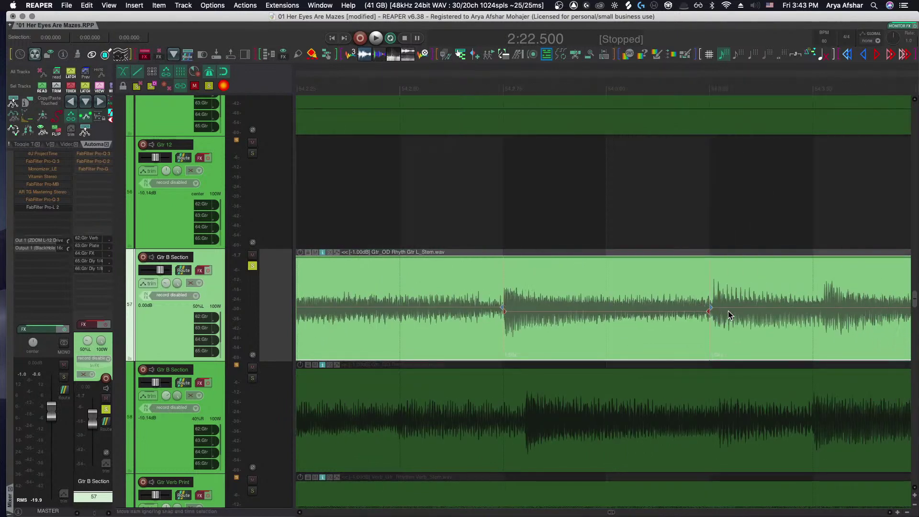
pyautogui.hotkey('shift', 'w')
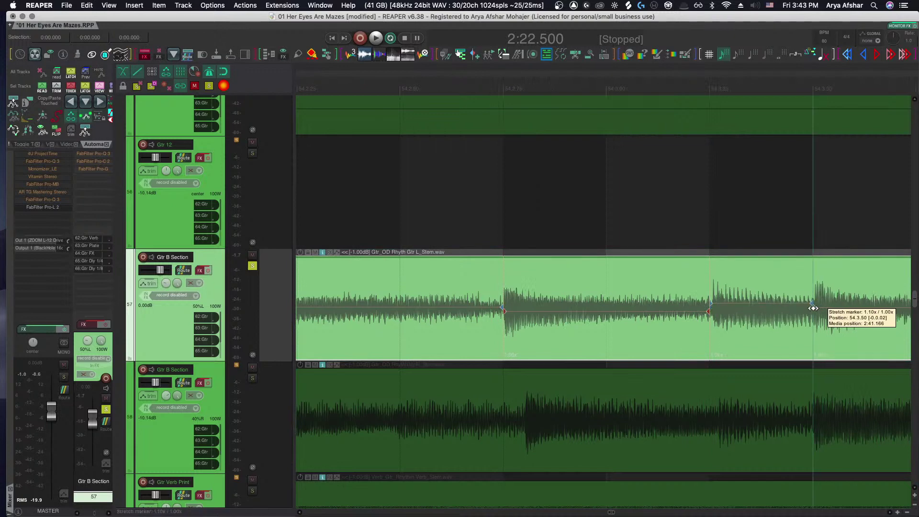
pyautogui.hscroll(2, 816, 308)
pyautogui.hscroll(3, 682, 320)
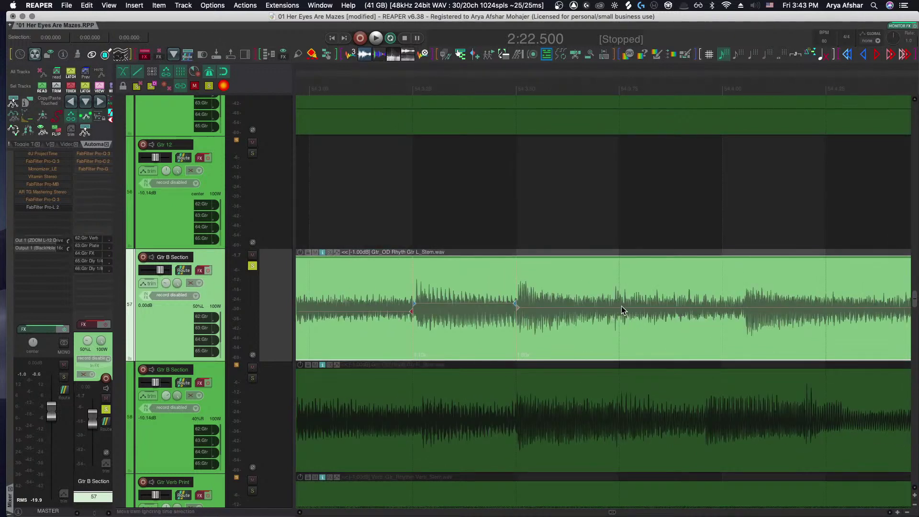
# Add stretch markers at the left guitar's attacks near 54.3.75 and 54.4.50 and align them to those grid positions
pyautogui.moveTo(613, 306); pyautogui.dragTo(619, 307)
pyautogui.hscroll(5, 619, 306)
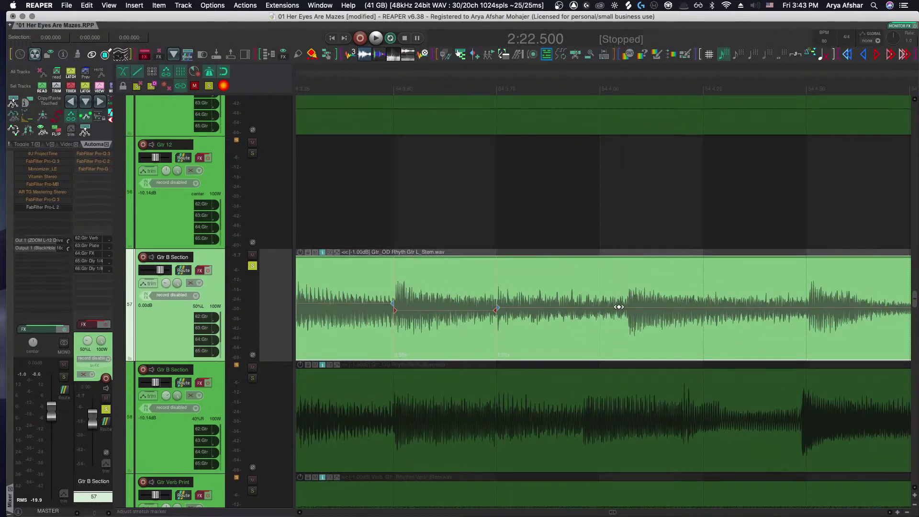
pyautogui.scroll(-3, 628, 306)
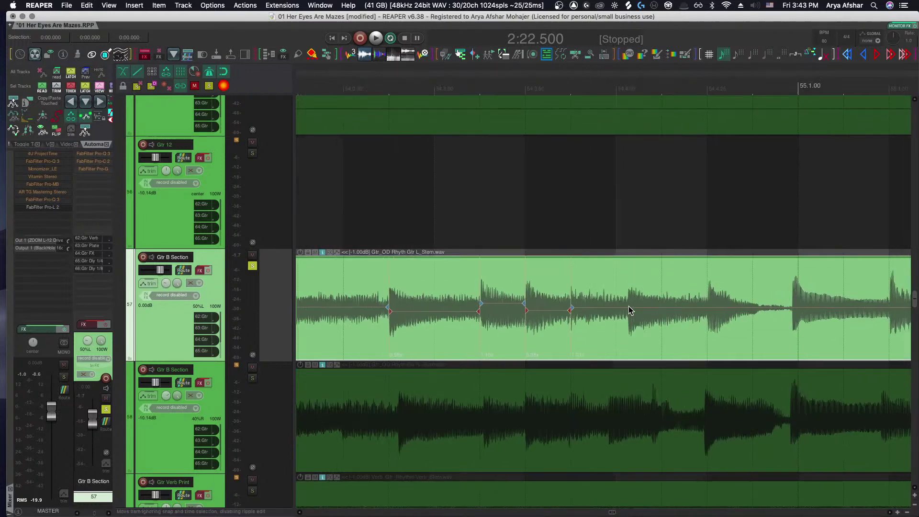
pyautogui.click(678, 309)
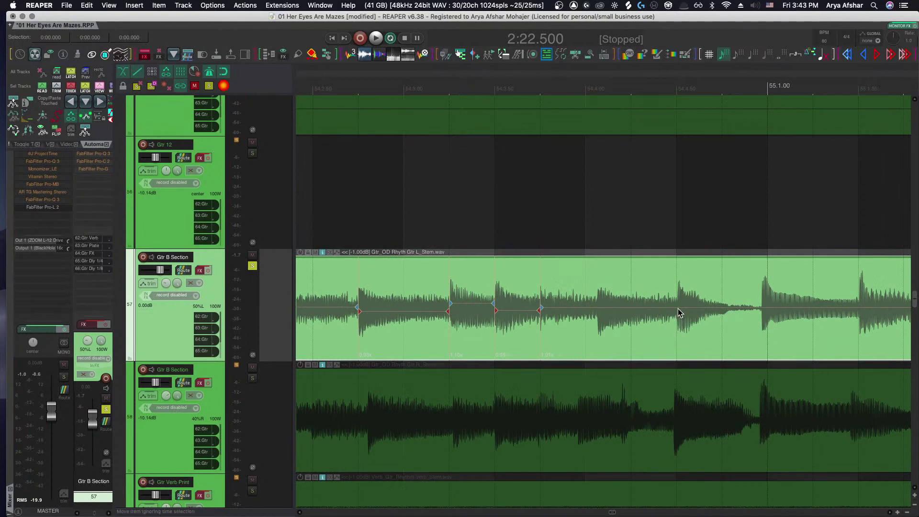
pyautogui.scroll(5, 678, 310)
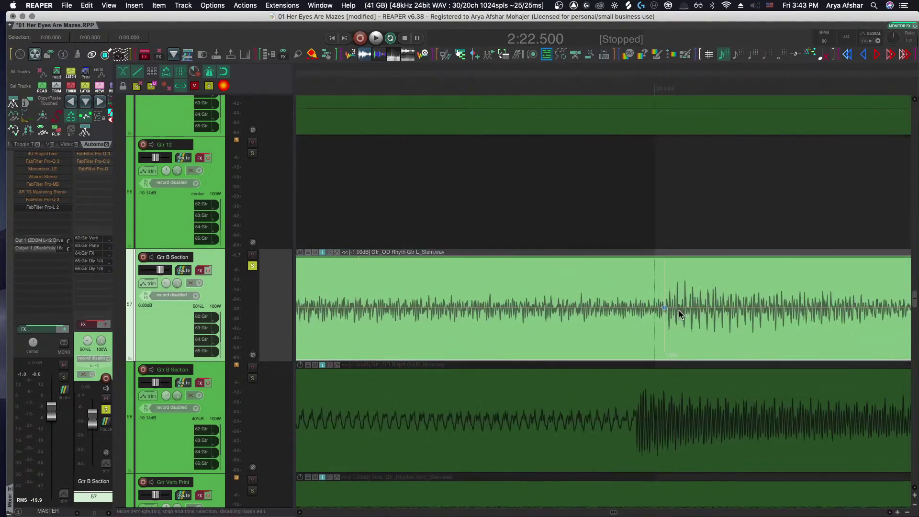
pyautogui.moveTo(666, 309); pyautogui.dragTo(654, 309)
pyautogui.scroll(-5, 653, 309)
pyautogui.hscroll(6, 654, 309)
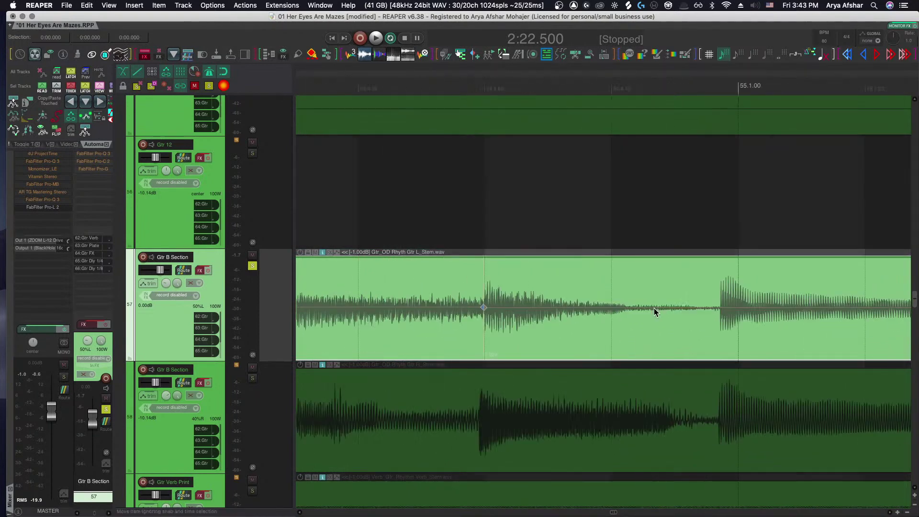
# Add stretch markers at the left guitar's bar 55 opening attacks and align them to 55.1.00, 55.1.50 and 55.2.00
pyautogui.moveTo(509, 310); pyautogui.dragTo(526, 309)
pyautogui.hscroll(3, 598, 319)
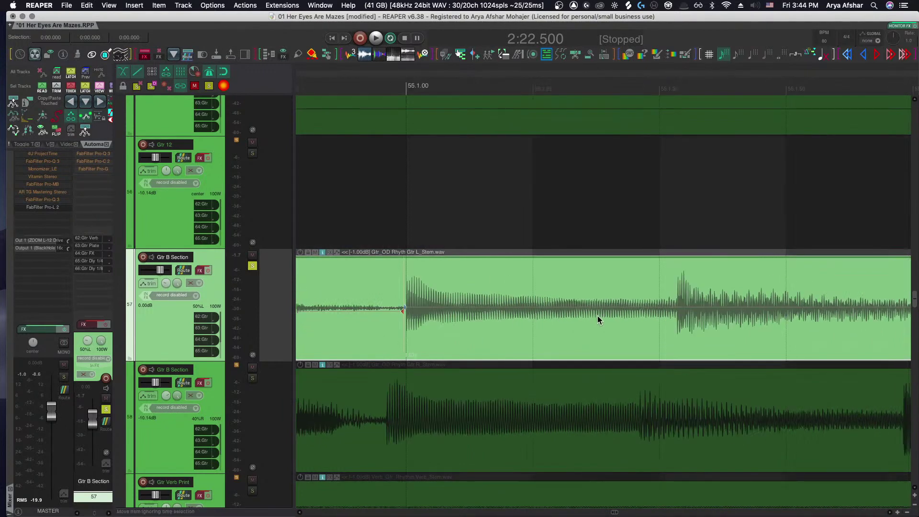
pyautogui.moveTo(679, 310); pyautogui.dragTo(660, 309)
pyautogui.hscroll(3, 654, 312)
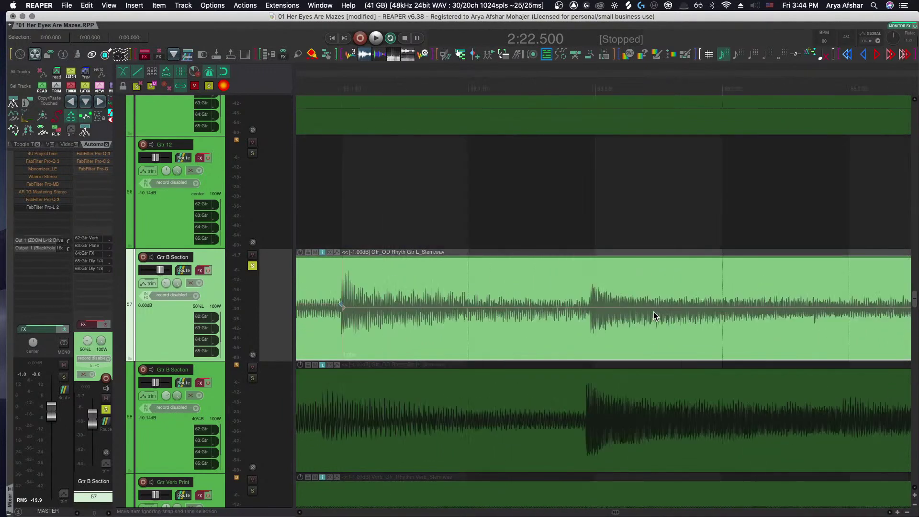
pyautogui.moveTo(588, 306); pyautogui.dragTo(599, 308)
# Add stretch markers at the following left guitar attacks and align them to 55.2.75, 55.3.25 and 55.4.00
pyautogui.scroll(-5, 598, 308)
pyautogui.hscroll(5, 606, 308)
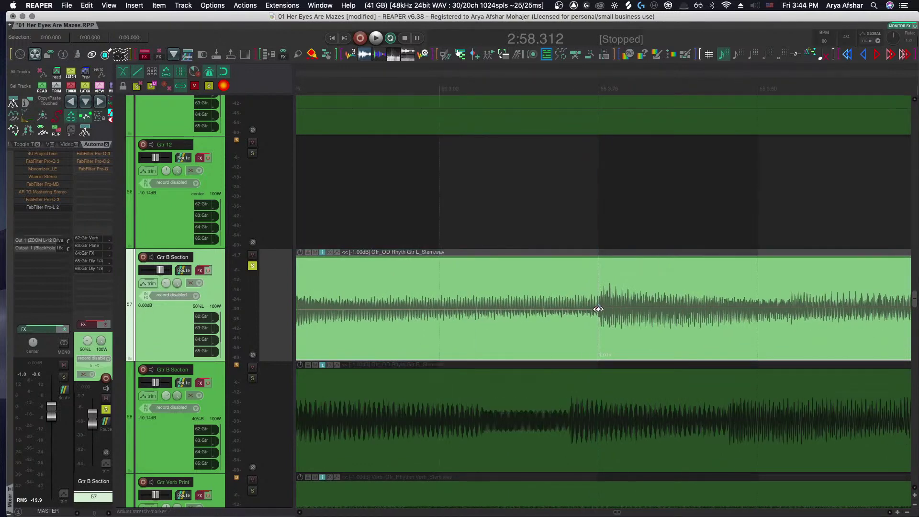
pyautogui.scroll(3, 598, 309)
pyautogui.scroll(3, 598, 310)
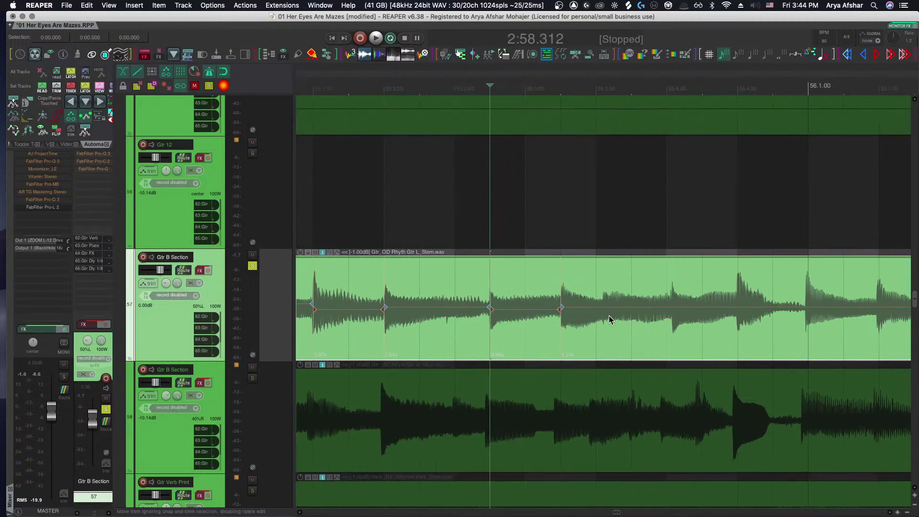
pyautogui.scroll(3, 646, 310)
pyautogui.click(664, 309)
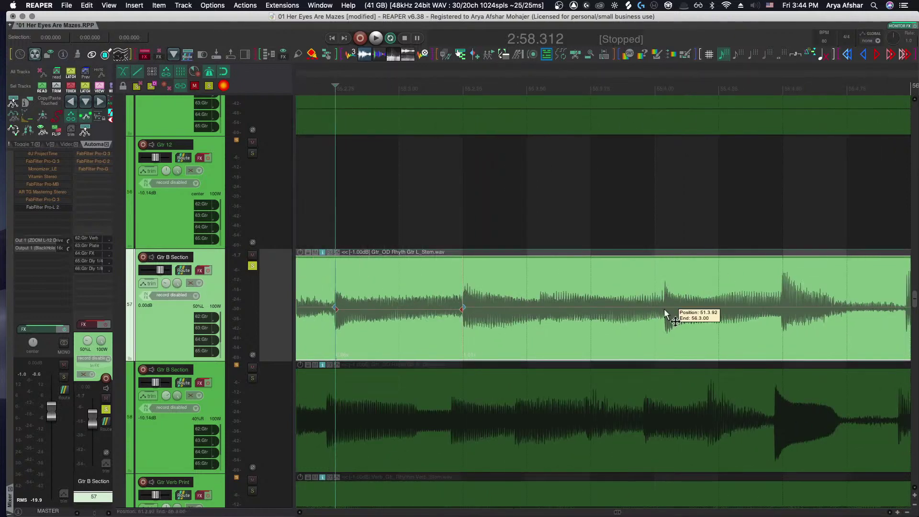
pyautogui.moveTo(665, 309); pyautogui.dragTo(653, 308)
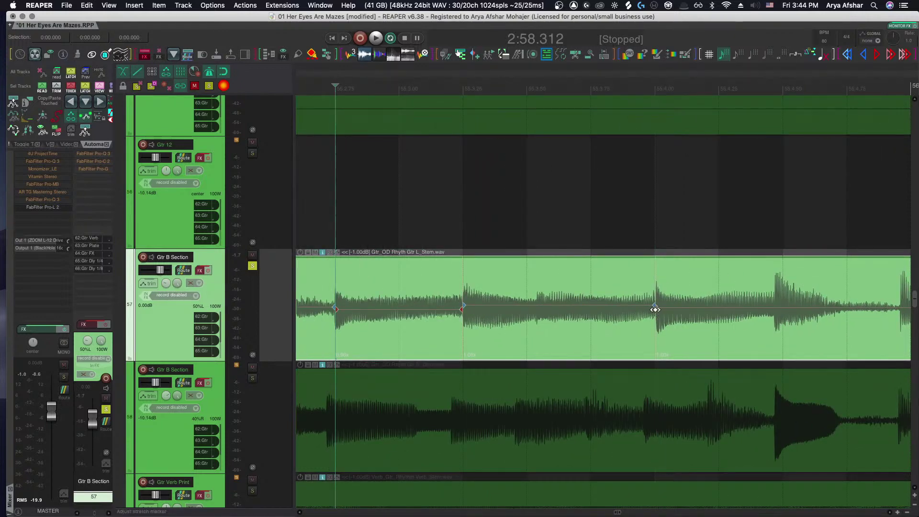
# Add stretch markers at the sustained item's remaining attacks and align them to 55.4.50, 56.1.00, 56.1.50, 56.2.00 and 56.2.75
pyautogui.hscroll(2, 736, 321)
pyautogui.moveTo(743, 308); pyautogui.dragTo(760, 308)
pyautogui.hscroll(6, 752, 310)
pyautogui.hscroll(6, 761, 310)
pyautogui.hscroll(6, 751, 308)
pyautogui.hscroll(15, 570, 319)
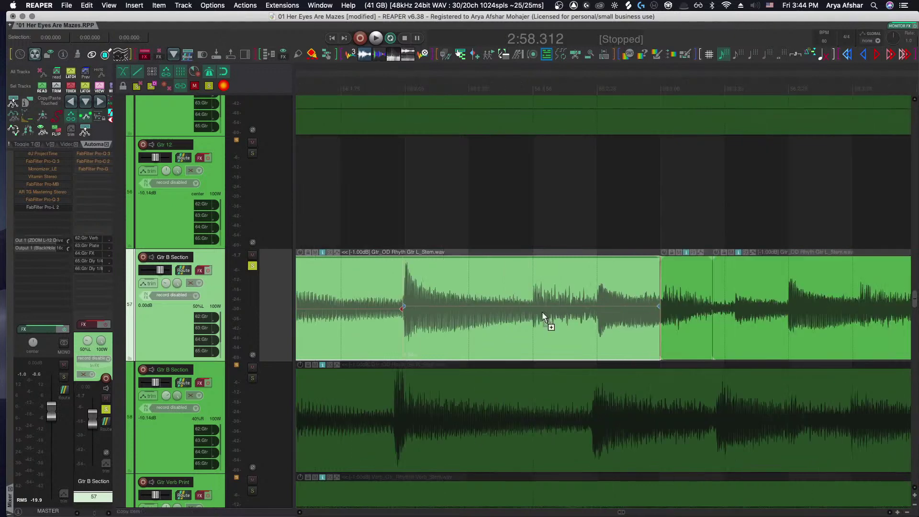
pyautogui.moveTo(596, 305); pyautogui.dragTo(596, 305)
# Play back the stretched left guitar passage from just before its start in bar 51 through bar 56
pyautogui.scroll(-8, 579, 308)
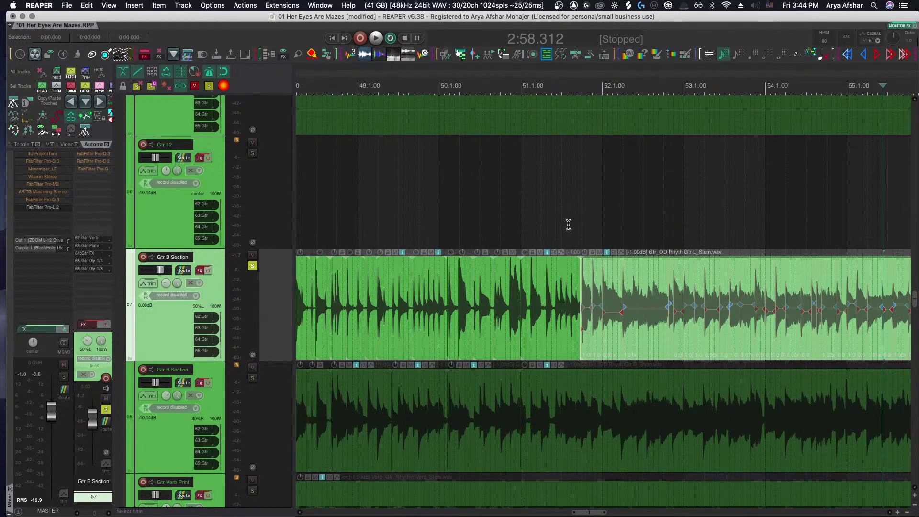
pyautogui.click(569, 225)
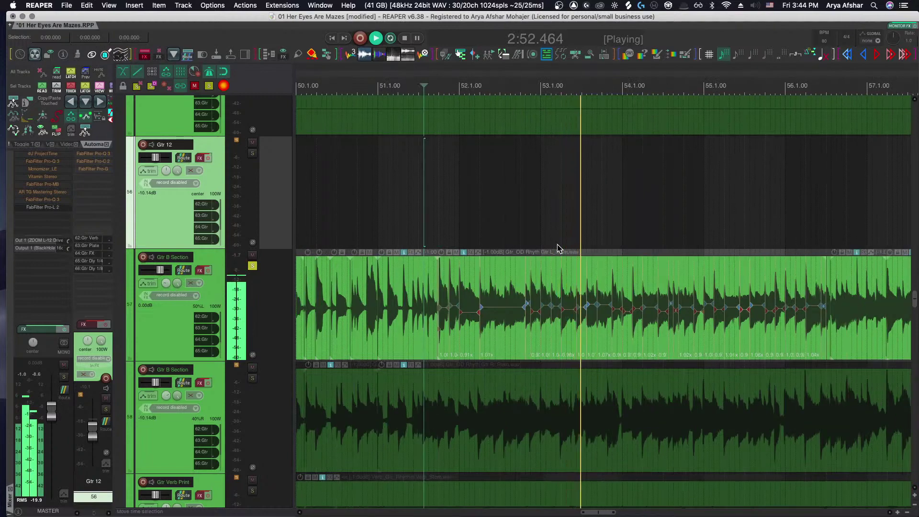
pyautogui.scroll(5, 624, 331)
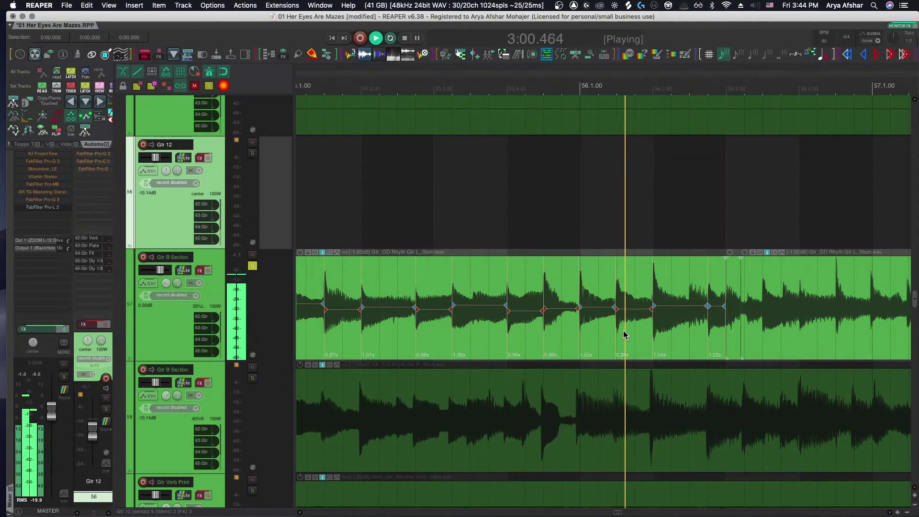
pyautogui.press('space')
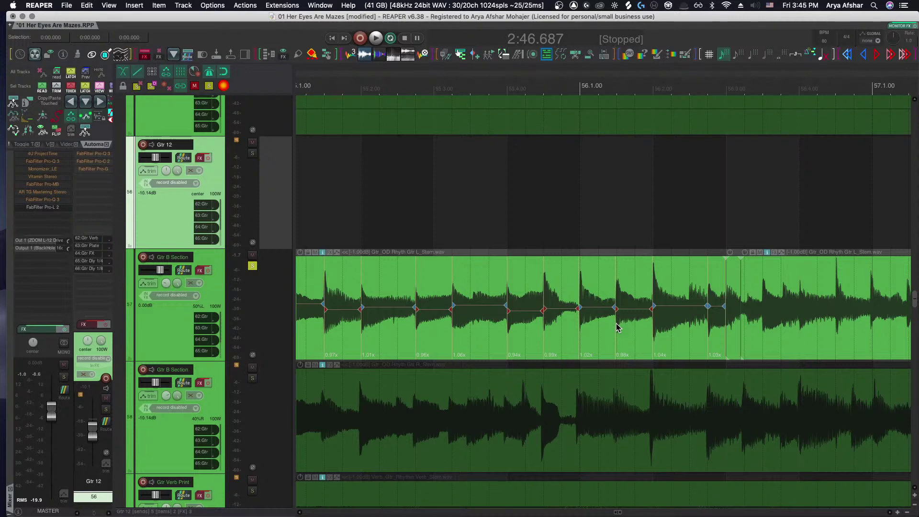
# Examine both rhythm guitars from the stretched passage to the end, and play the left guitar from 56.2.75
pyautogui.scroll(-6, 616, 327)
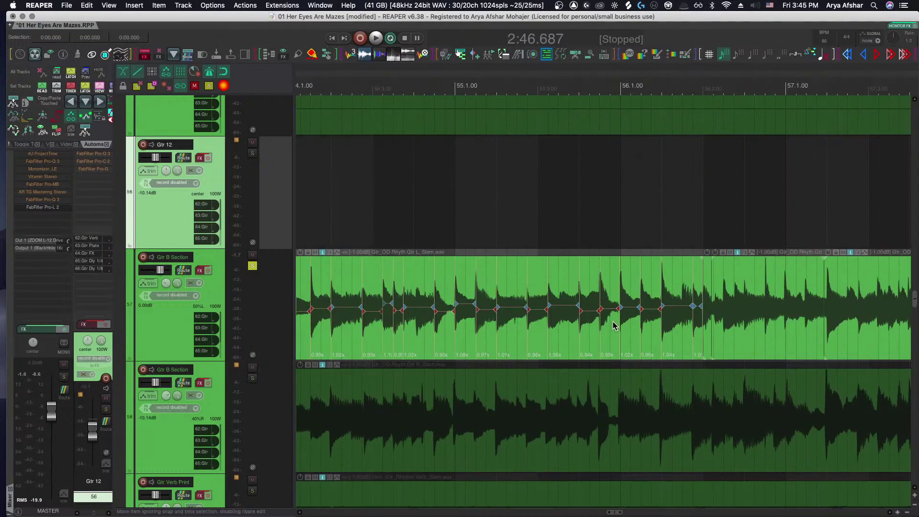
pyautogui.hscroll(-5, 613, 324)
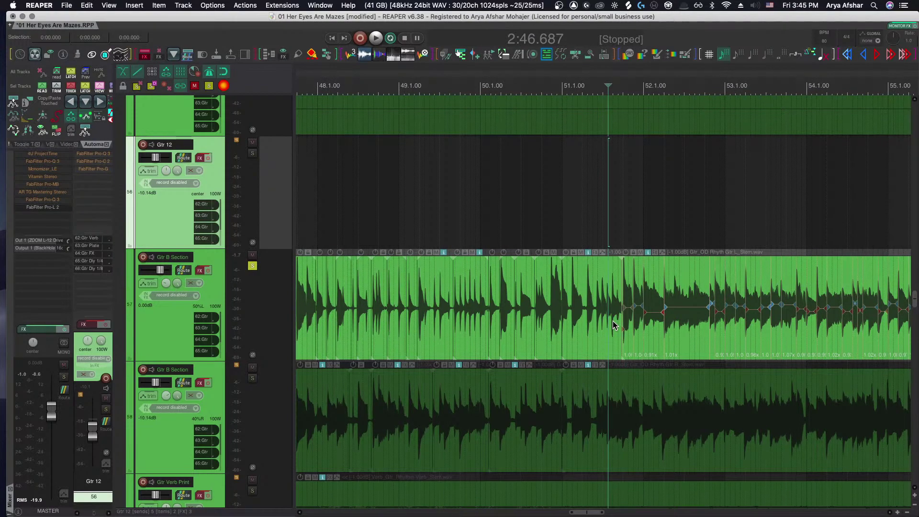
pyautogui.scroll(-3, 615, 330)
pyautogui.hscroll(1, 611, 329)
pyautogui.scroll(3, 607, 329)
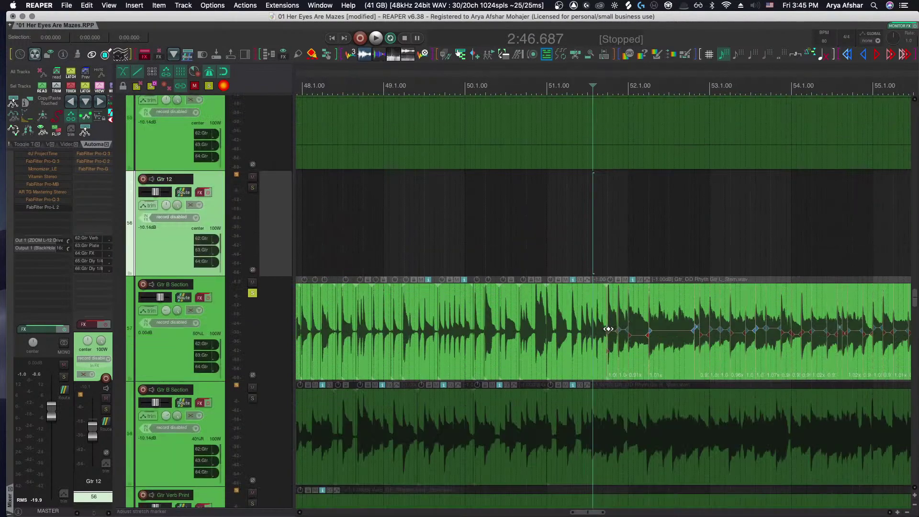
pyautogui.hscroll(5, 608, 329)
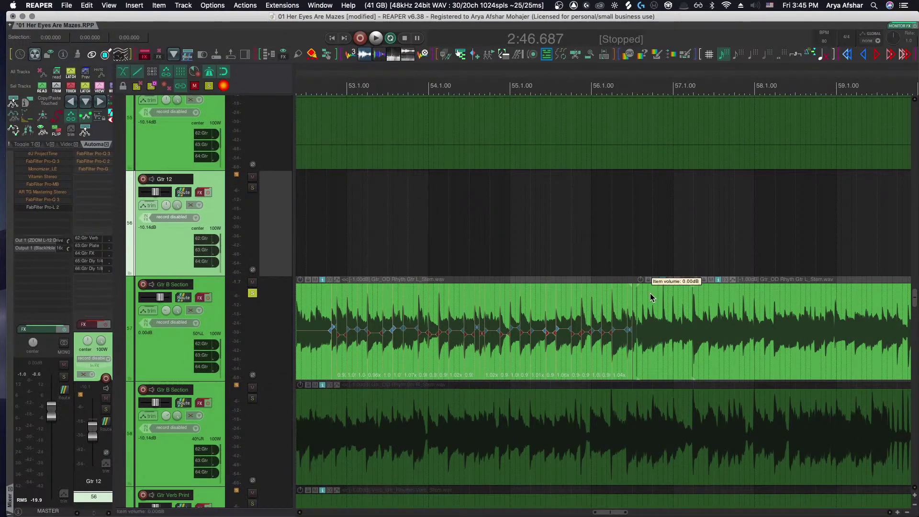
pyautogui.scroll(6, 621, 333)
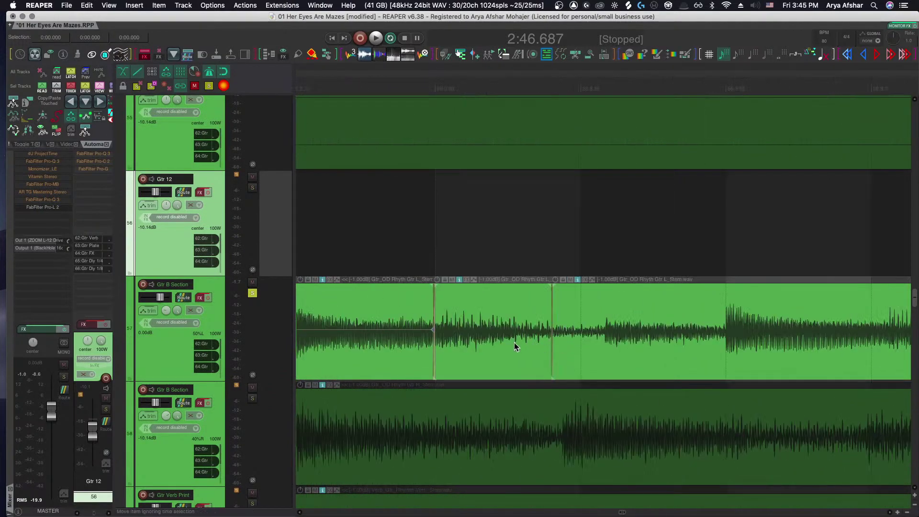
pyautogui.scroll(3, 435, 334)
pyautogui.scroll(-10, 435, 334)
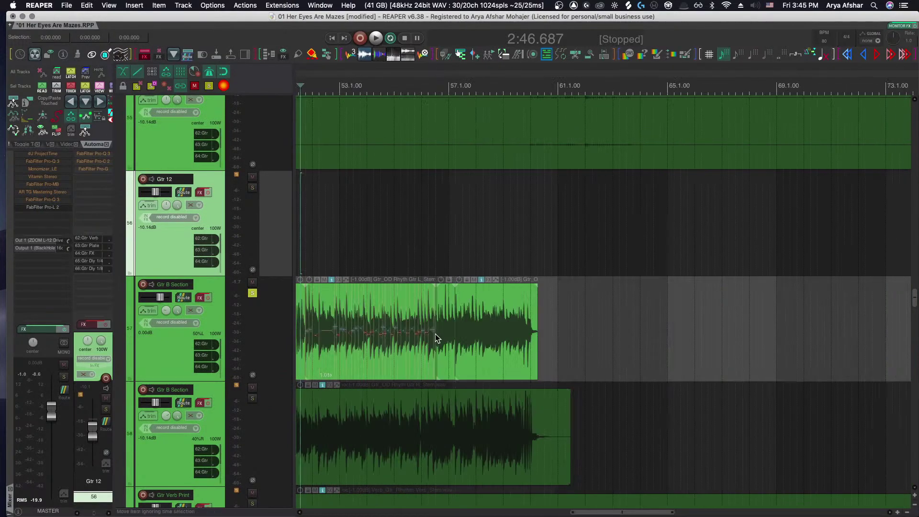
pyautogui.scroll(8, 435, 334)
pyautogui.press('space')
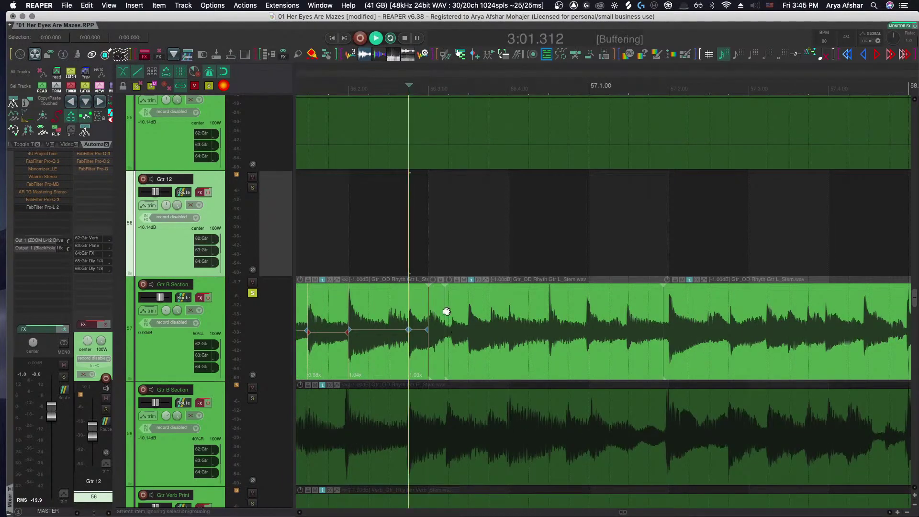
pyautogui.scroll(-1, 509, 343)
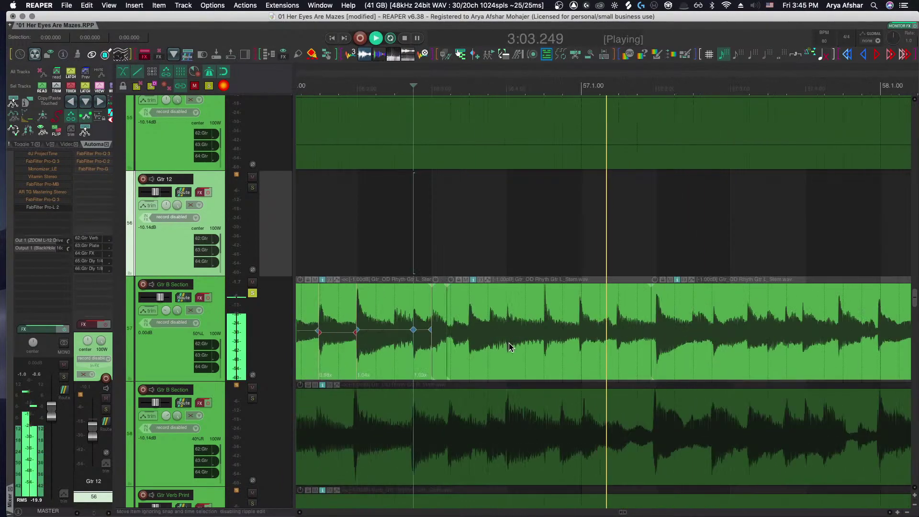
pyautogui.press('space')
# Split the left guitar item at 56.4.50 and move the split boundary slightly earlier, ahead of the attack
pyautogui.scroll(5, 499, 340)
pyautogui.click(412, 338)
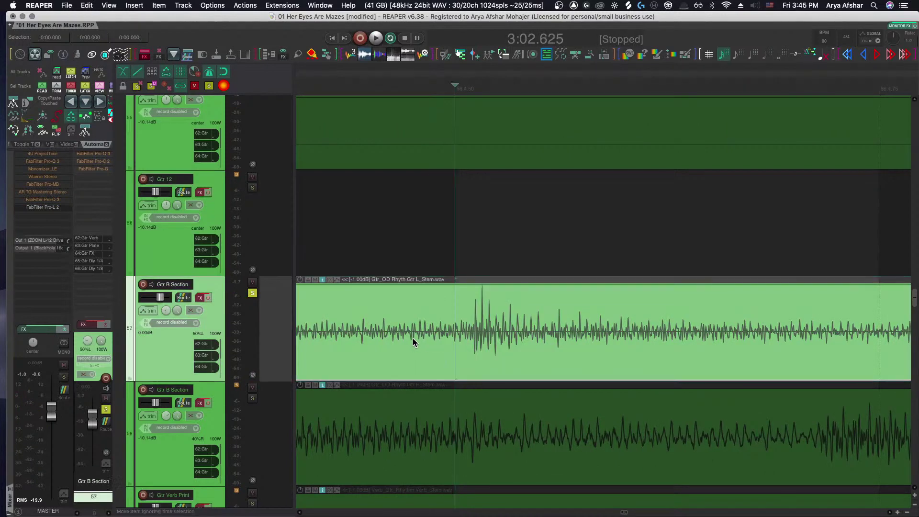
pyautogui.press('s')
pyautogui.moveTo(456, 307); pyautogui.dragTo(436, 309)
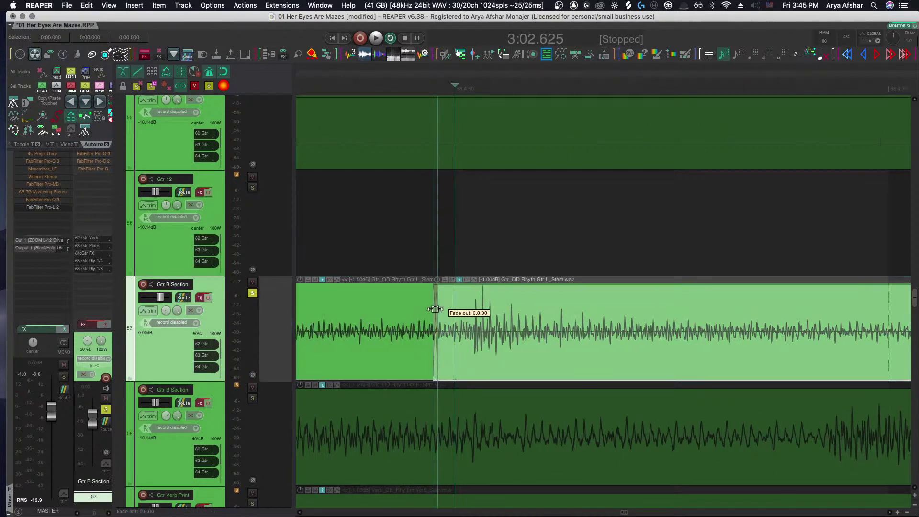
pyautogui.scroll(-4, 515, 339)
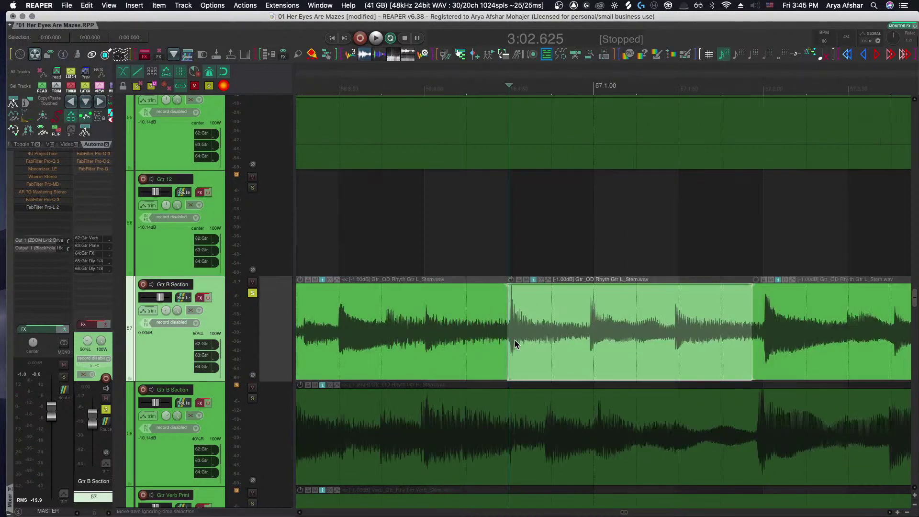
# Play back the left guitar across the split at 56.4.50, starting at the split and from 56.3.25
pyautogui.scroll(3, 502, 341)
pyautogui.press('space')
pyautogui.press('space')
pyautogui.scroll(3, 502, 341)
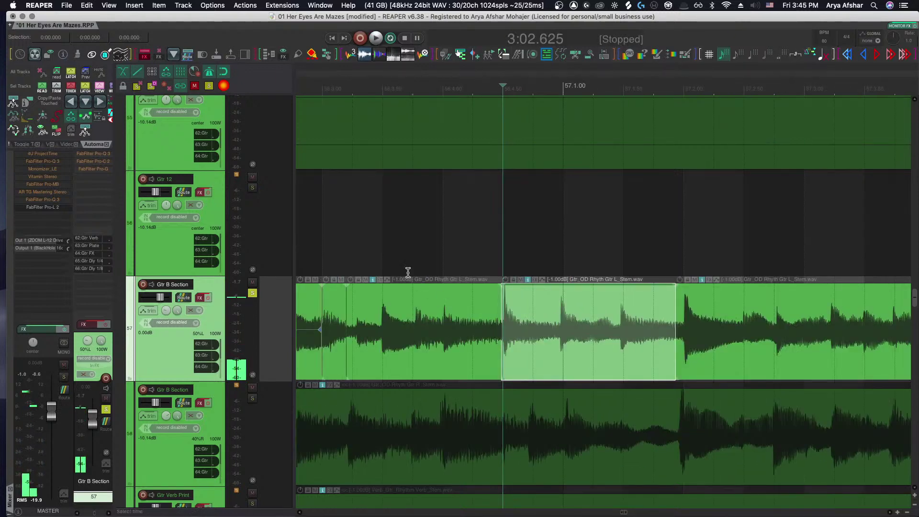
pyautogui.click(362, 250)
pyautogui.press('space')
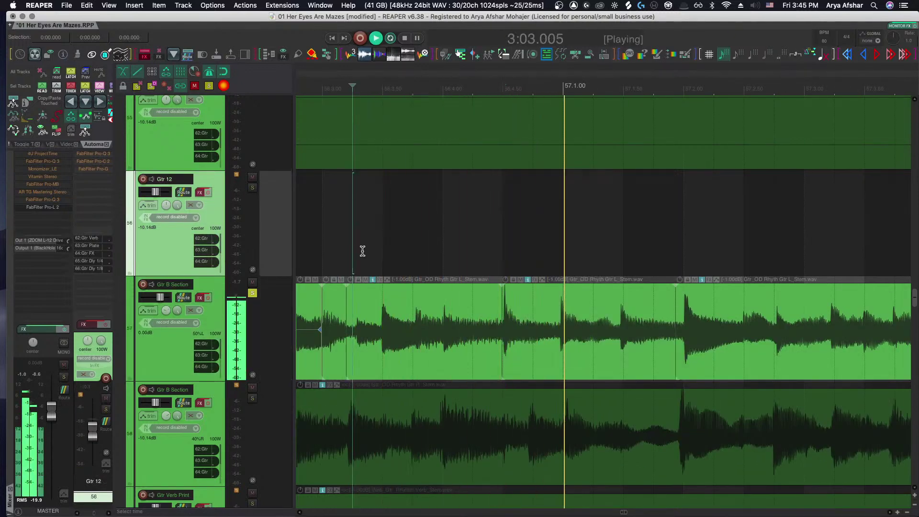
pyautogui.press('space')
pyautogui.scroll(3, 493, 335)
pyautogui.hscroll(2, 636, 351)
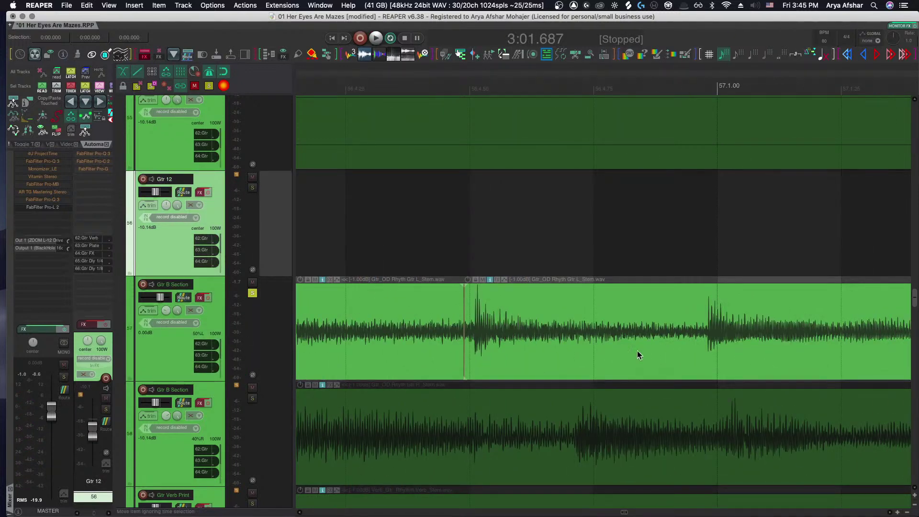
# Replay the left guitar from 56.3.25 and listen to it from 57.1.00 through bar 59
pyautogui.scroll(-5, 676, 350)
pyautogui.press('space')
pyautogui.scroll(1, 675, 351)
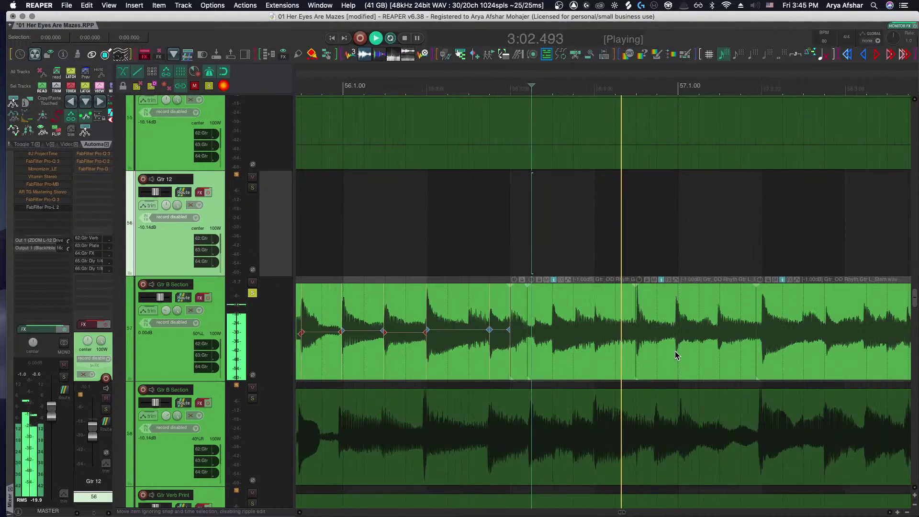
pyautogui.hscroll(2, 674, 351)
pyautogui.press('space')
pyautogui.scroll(4, 646, 335)
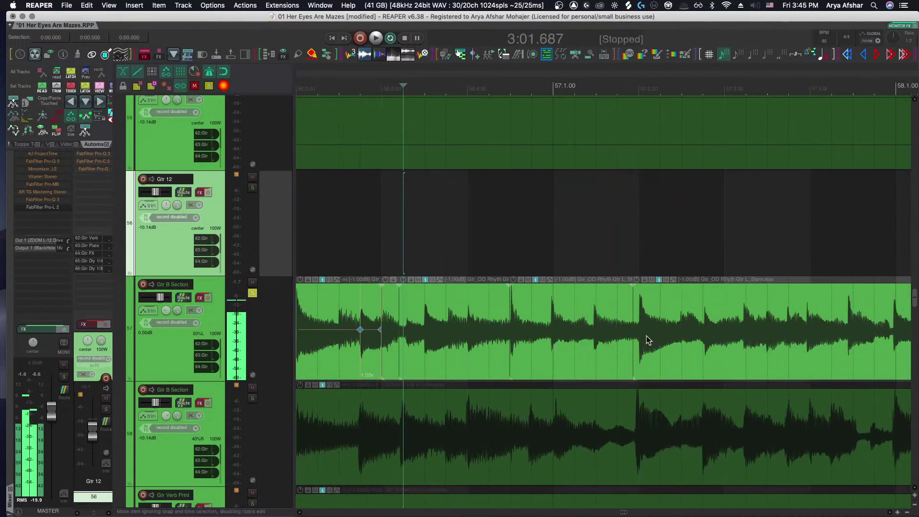
pyautogui.scroll(-4, 636, 337)
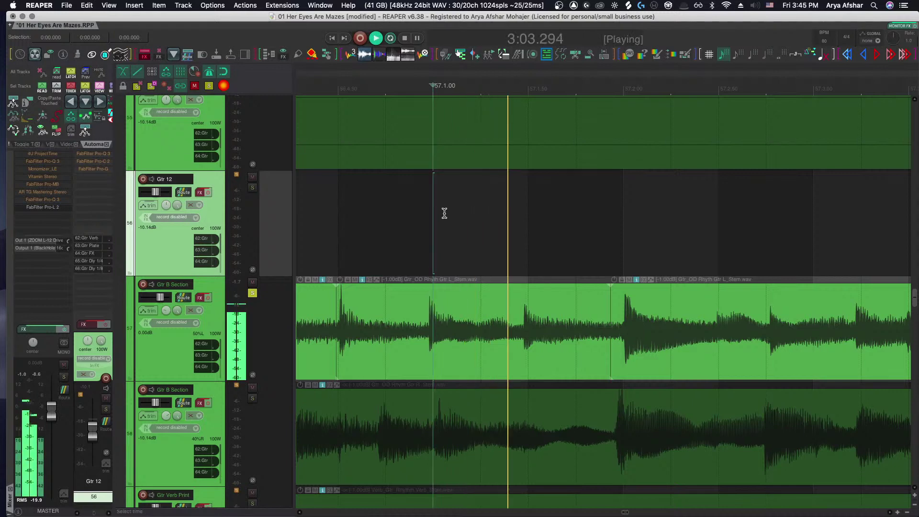
pyautogui.scroll(-5, 445, 213)
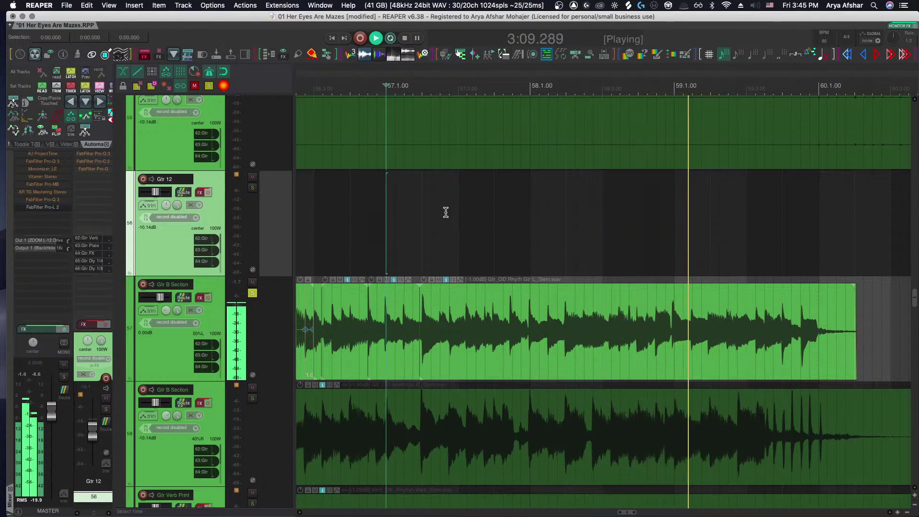
pyautogui.hscroll(2, 627, 281)
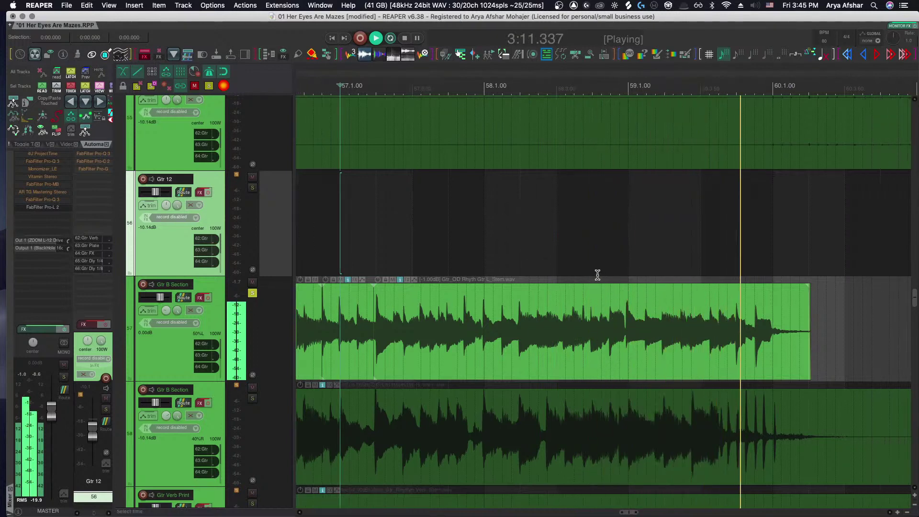
pyautogui.press('space')
# Split the left guitar item at 58.2.00 and move the split boundary slightly earlier, ahead of the attack
pyautogui.scroll(3, 518, 341)
pyautogui.click(564, 360)
pyautogui.press('s')
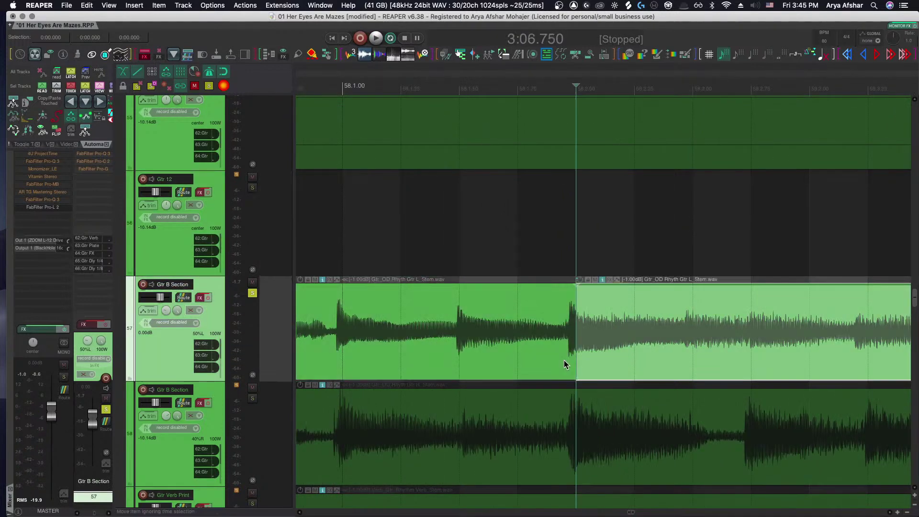
pyautogui.moveTo(575, 325); pyautogui.dragTo(553, 326)
pyautogui.hscroll(1, 550, 331)
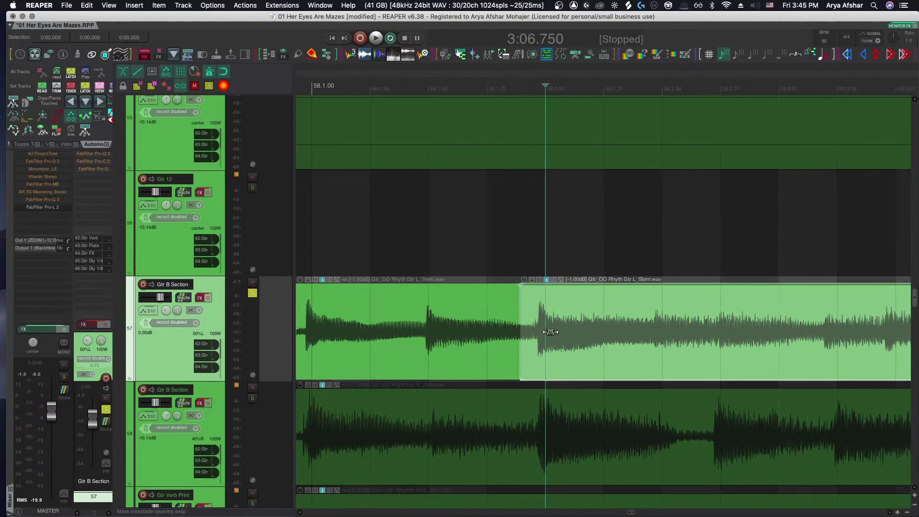
# Add stretch markers at the new item's attacks in bar 58, from the one near 58.2.00 to the one near 58.4.50
pyautogui.hscroll(5, 522, 342)
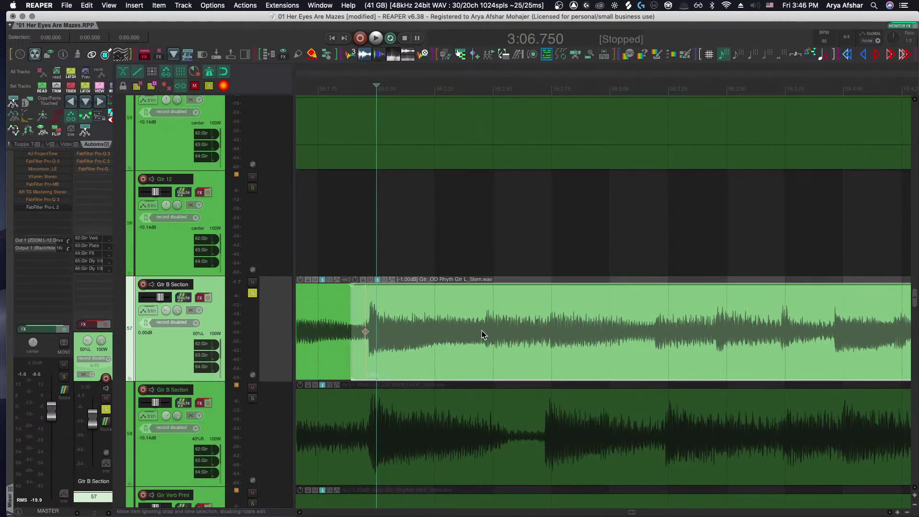
pyautogui.click(653, 331)
pyautogui.click(716, 332)
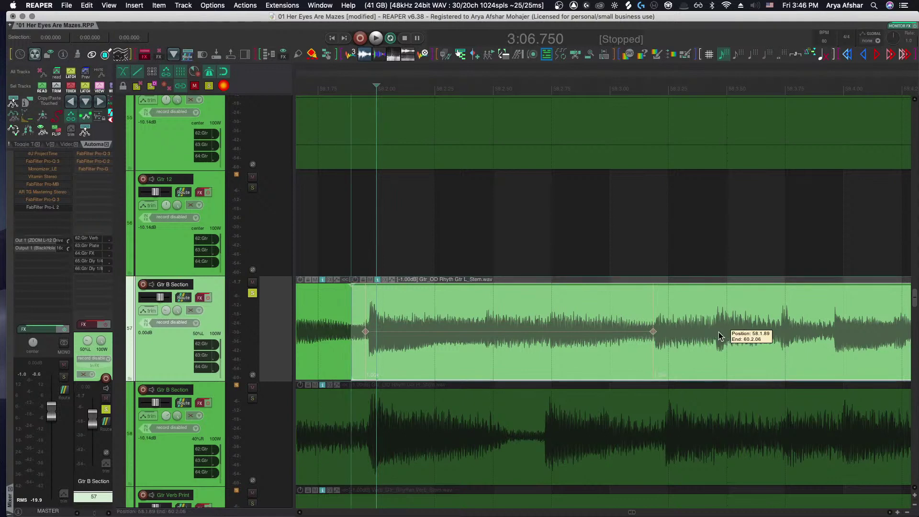
pyautogui.click(783, 332)
pyautogui.hscroll(1, 776, 335)
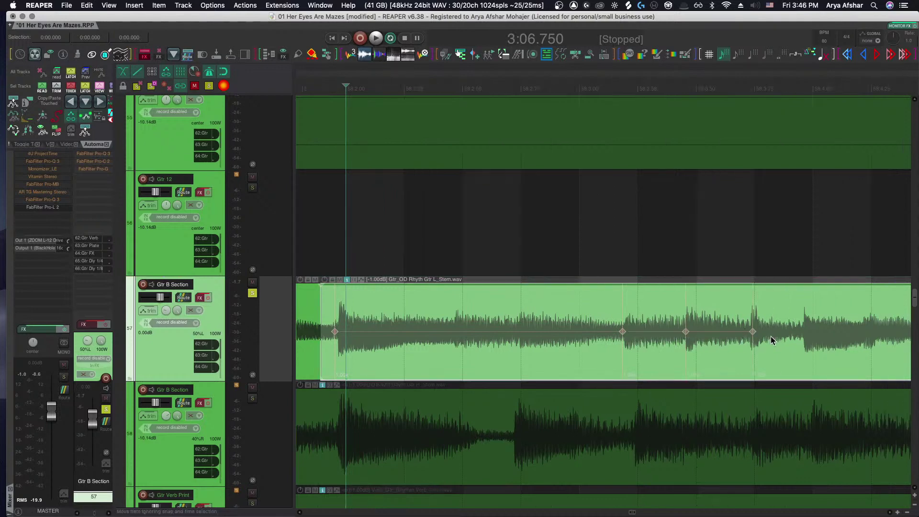
pyautogui.click(800, 332)
pyautogui.hscroll(4, 784, 335)
pyautogui.click(799, 332)
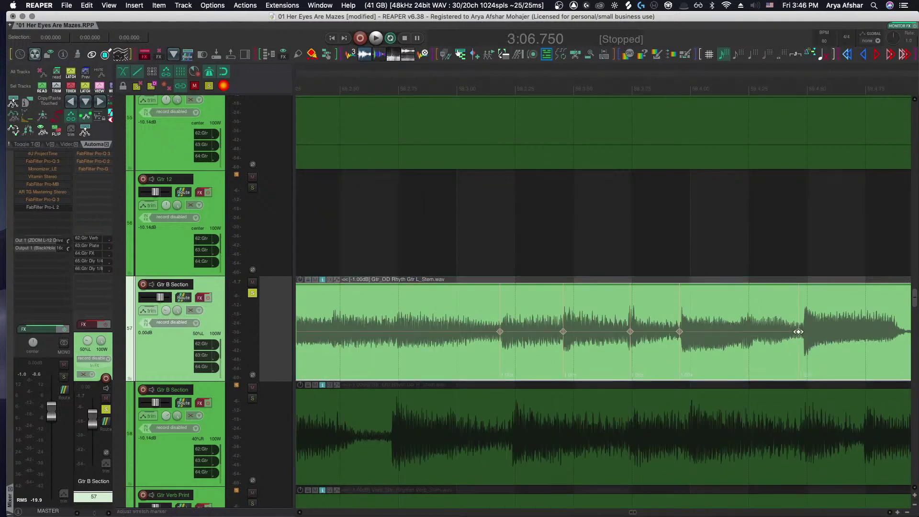
# Add stretch markers at the left guitar's attacks near 59.1.00, 59.1.50, 59.2.00 and 59.2.50
pyautogui.hscroll(5, 766, 339)
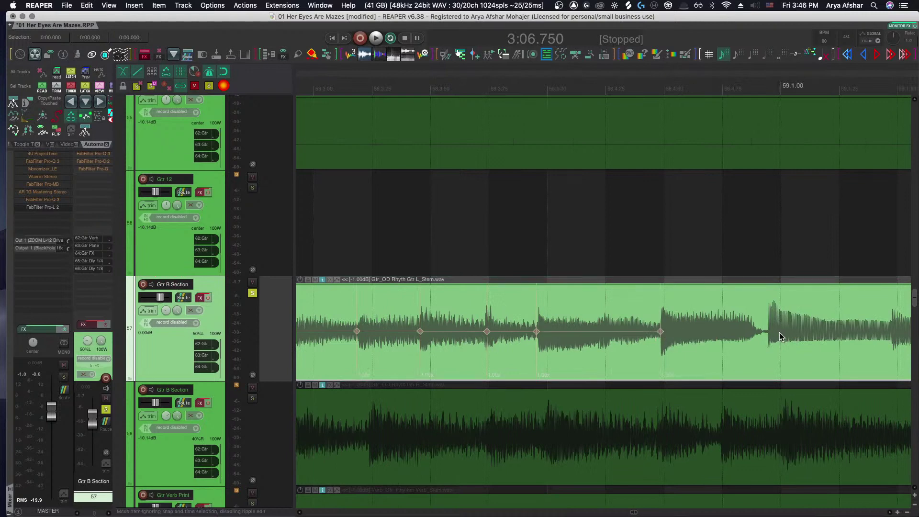
pyautogui.click(767, 332)
pyautogui.hscroll(4, 766, 335)
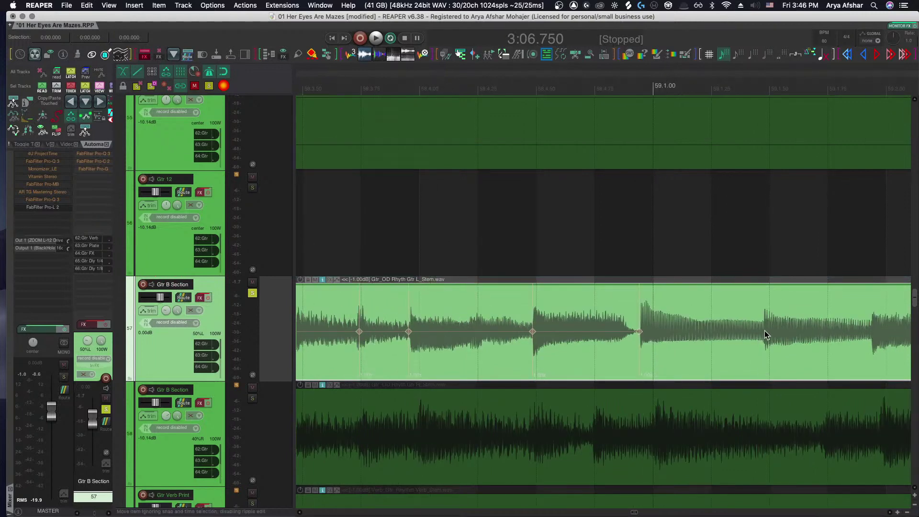
pyautogui.click(761, 332)
pyautogui.hscroll(4, 761, 333)
pyautogui.click(762, 331)
pyautogui.hscroll(4, 762, 332)
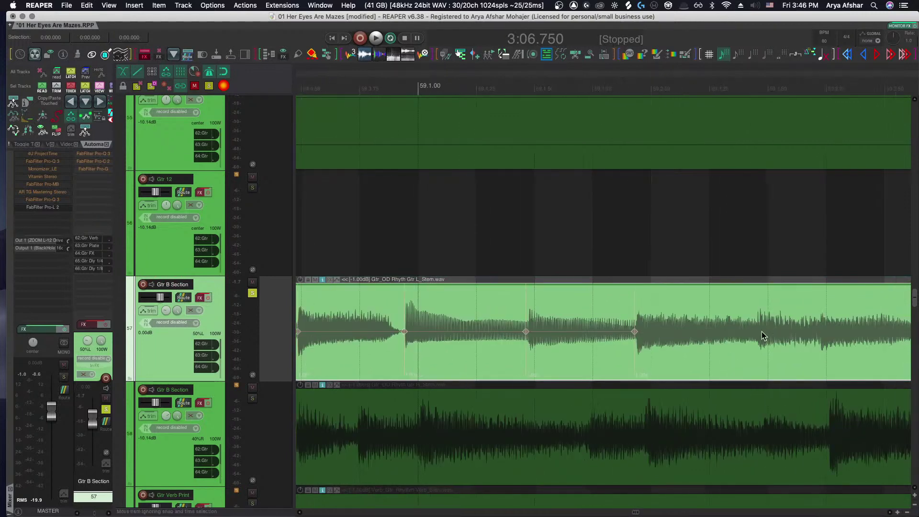
pyautogui.click(760, 331)
pyautogui.hscroll(1, 760, 332)
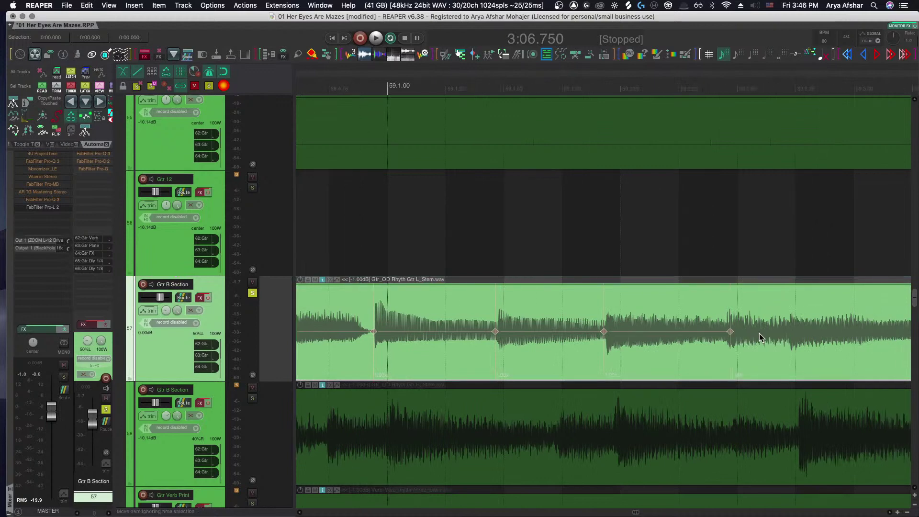
# Add stretch markers at the remaining bar 59 attacks, from the one near 59.2.75 to the one near 59.4.50
pyautogui.click(793, 332)
pyautogui.hscroll(9, 784, 338)
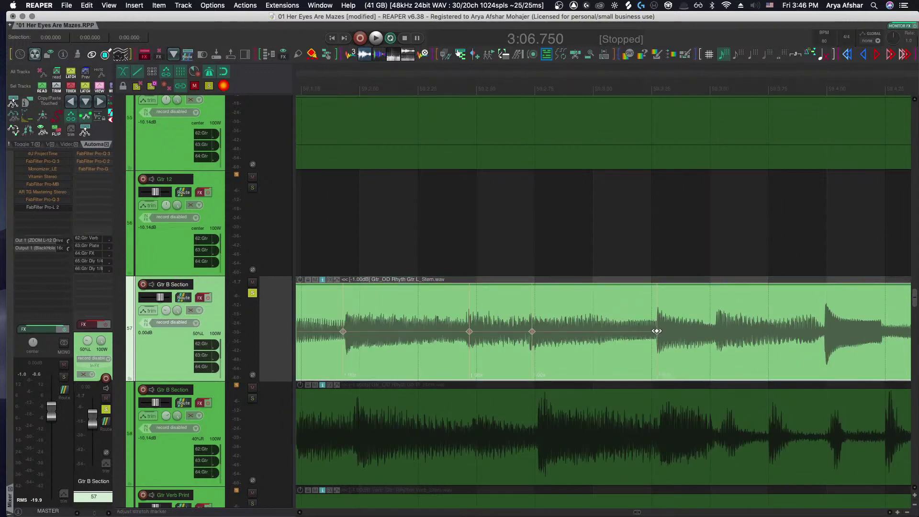
pyautogui.click(717, 332)
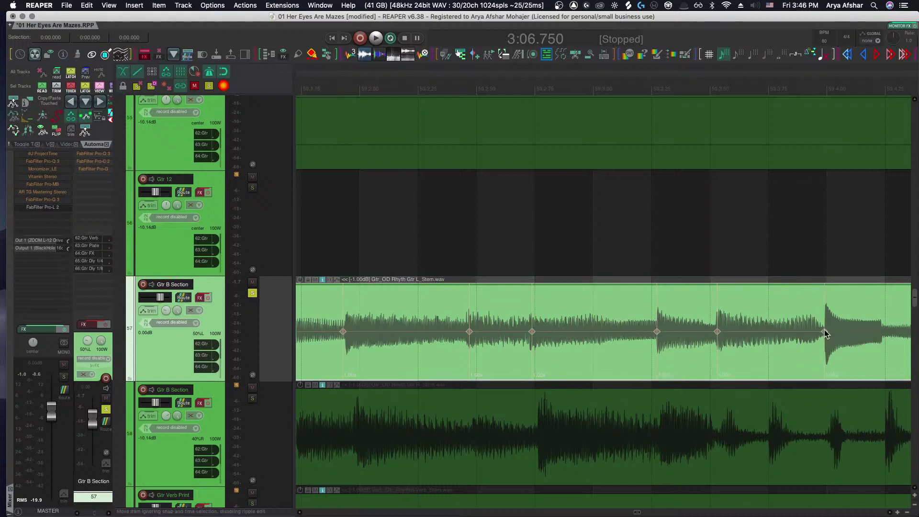
pyautogui.hscroll(5, 814, 337)
pyautogui.click(808, 332)
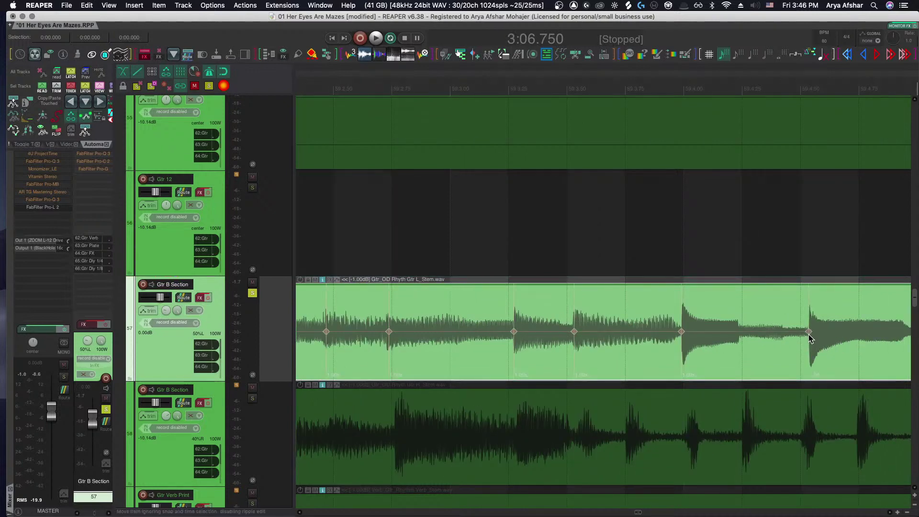
pyautogui.hscroll(6, 807, 338)
# Align the first stretch marker of the last left guitar item, just after its start, to 58.2.00
pyautogui.scroll(6, 803, 339)
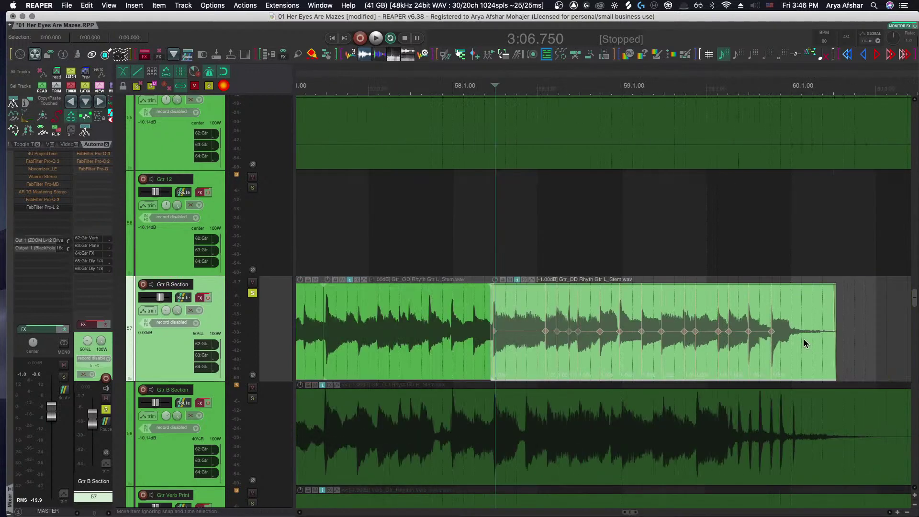
pyautogui.hscroll(4, 748, 343)
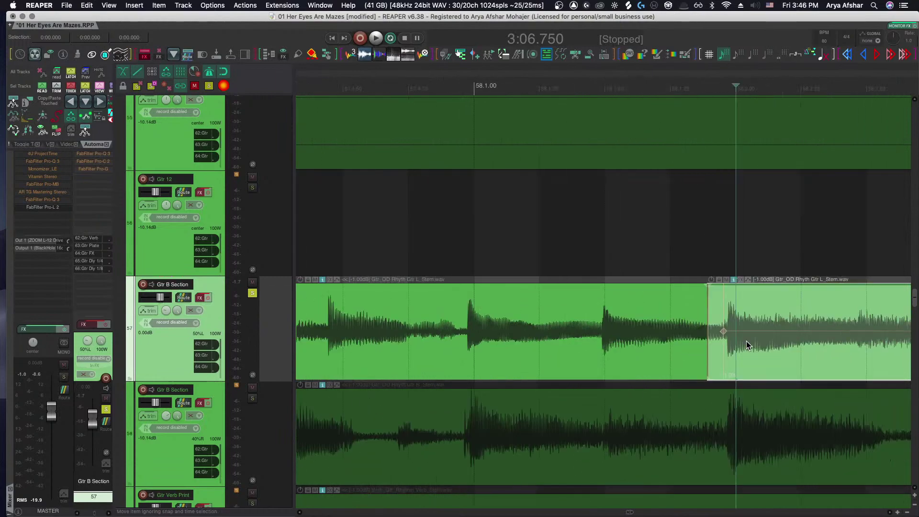
pyautogui.scroll(3, 724, 331)
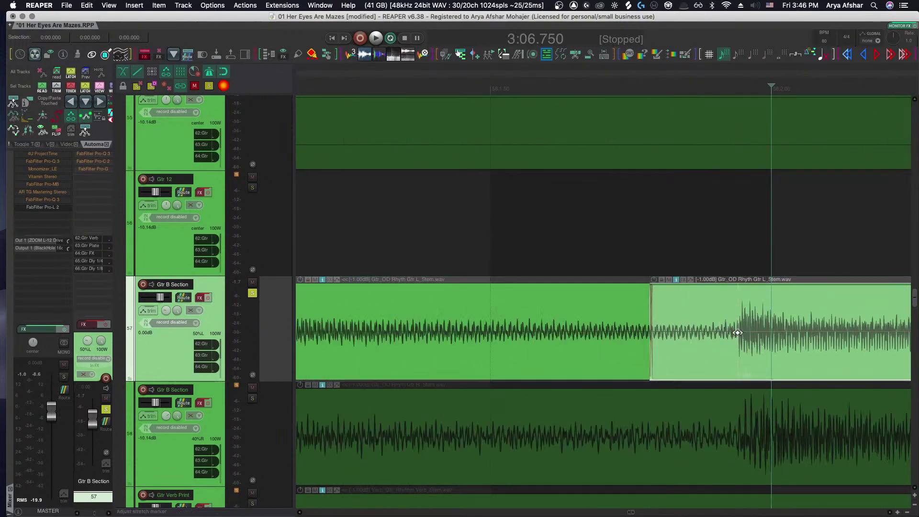
pyautogui.hotkey('shift', 'w')
pyautogui.moveTo(737, 333); pyautogui.dragTo(748, 334)
pyautogui.scroll(-4, 748, 335)
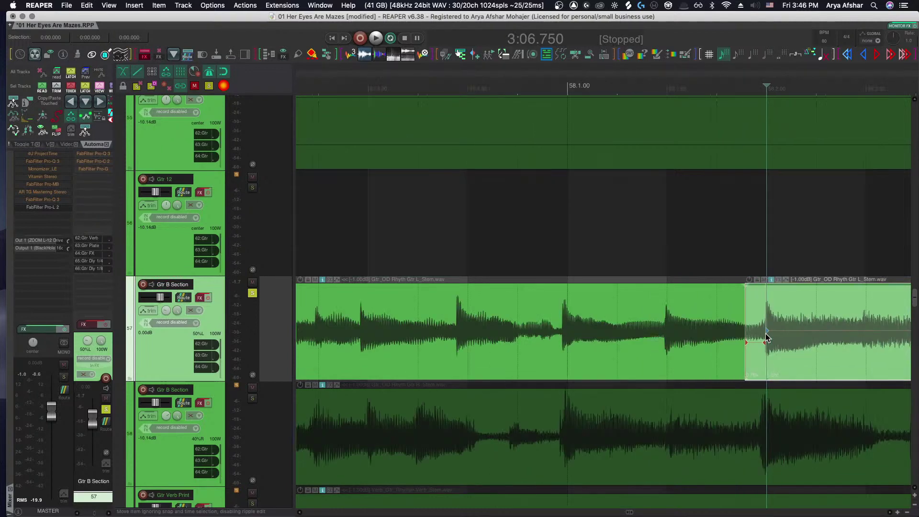
pyautogui.hscroll(-3, 641, 342)
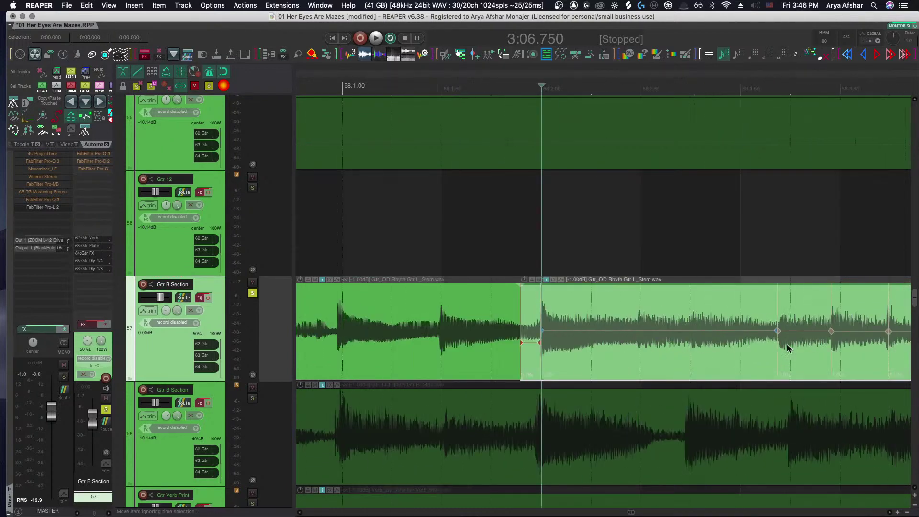
# Play back the left guitar from 58.1.50 across the split and the aligned attack at 58.2.00
pyautogui.press('space')
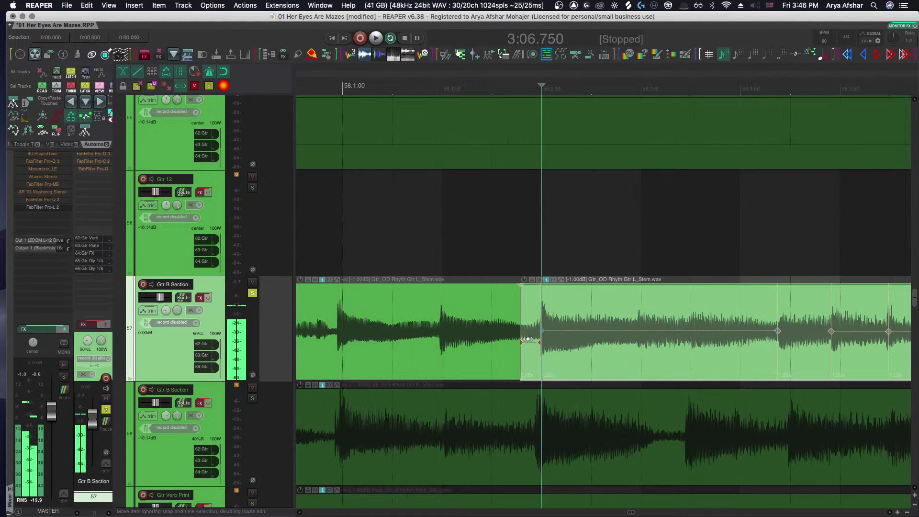
pyautogui.scroll(2, 536, 337)
pyautogui.click(331, 206)
pyautogui.press('space')
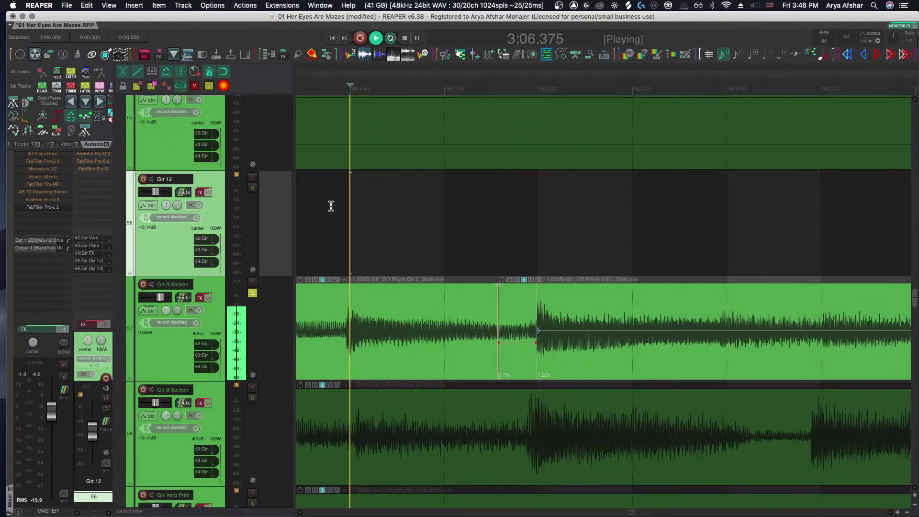
pyautogui.scroll(-1, 487, 300)
pyautogui.press('space')
pyautogui.hscroll(3, 570, 338)
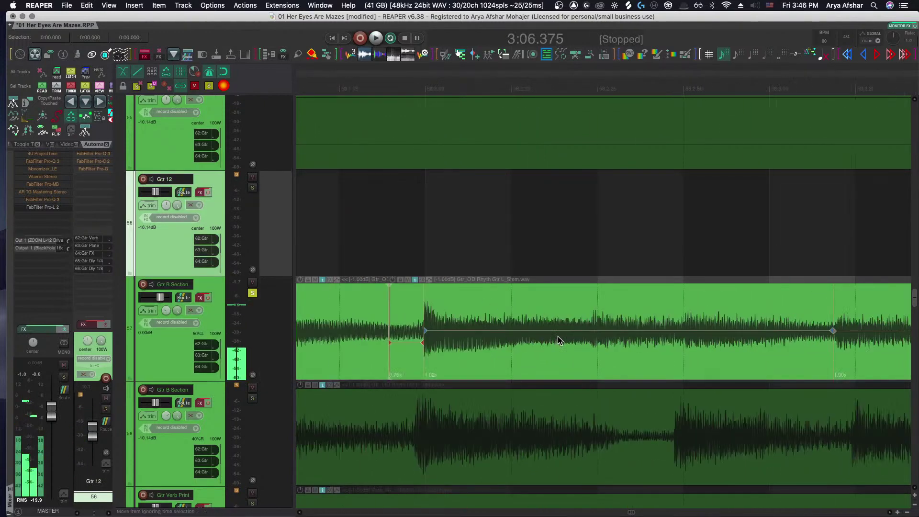
pyautogui.press('space')
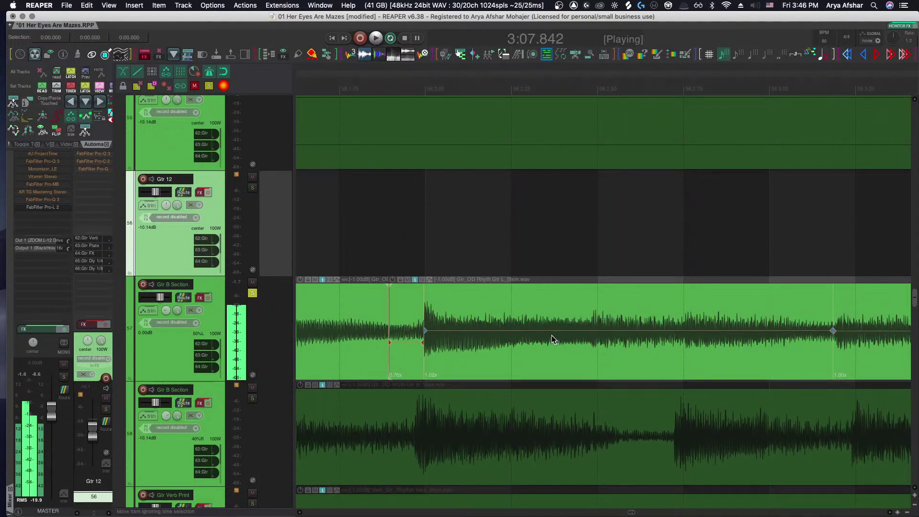
# Move the stretched guitar item from Gtr B Section up to the Gtr 12 track and extend the preceding item to bar 59
pyautogui.press('space')
pyautogui.scroll(1, 462, 329)
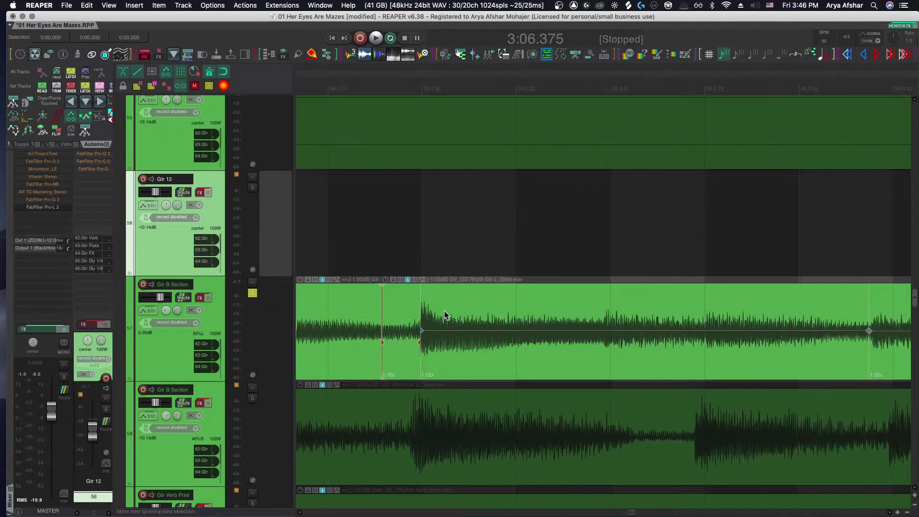
pyautogui.scroll(-4, 448, 316)
pyautogui.click(463, 315)
pyautogui.moveTo(463, 315); pyautogui.dragTo(455, 263)
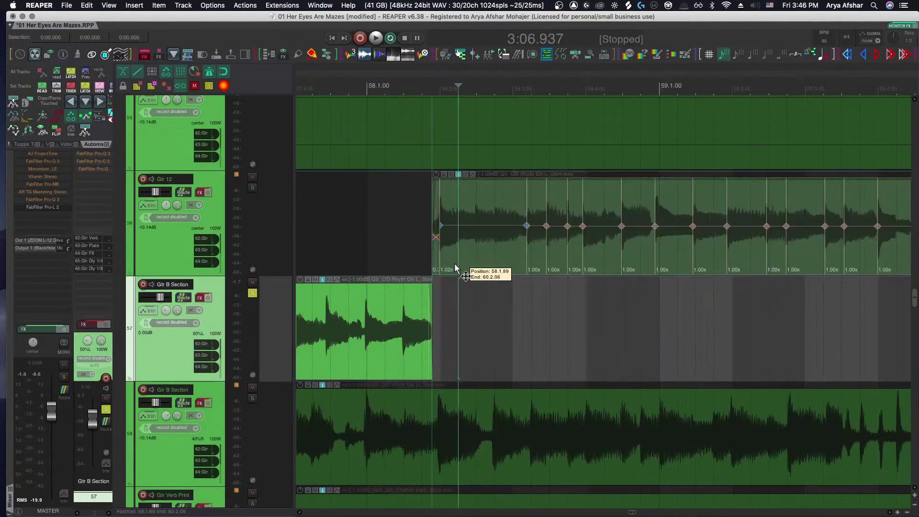
pyautogui.moveTo(431, 345); pyautogui.dragTo(659, 345)
# Play back the extended unstretched item on Gtr B Section around beat 58.2 and compare its waveform with the stretched item above
pyautogui.click(335, 293)
pyautogui.press('space')
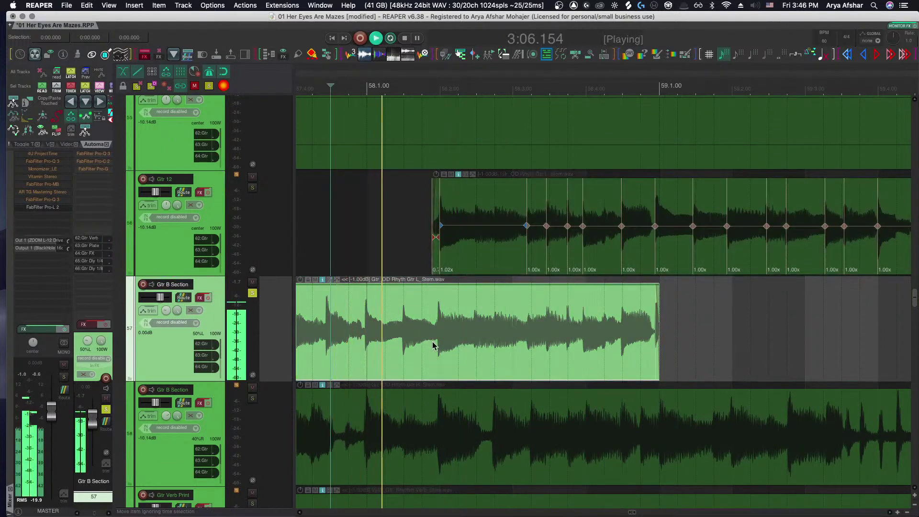
pyautogui.press('space')
pyautogui.scroll(5, 446, 337)
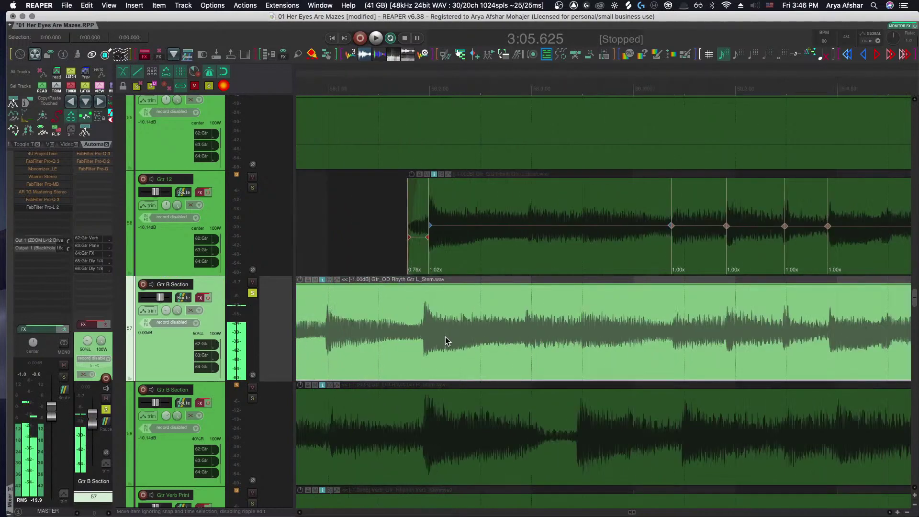
pyautogui.scroll(4, 462, 335)
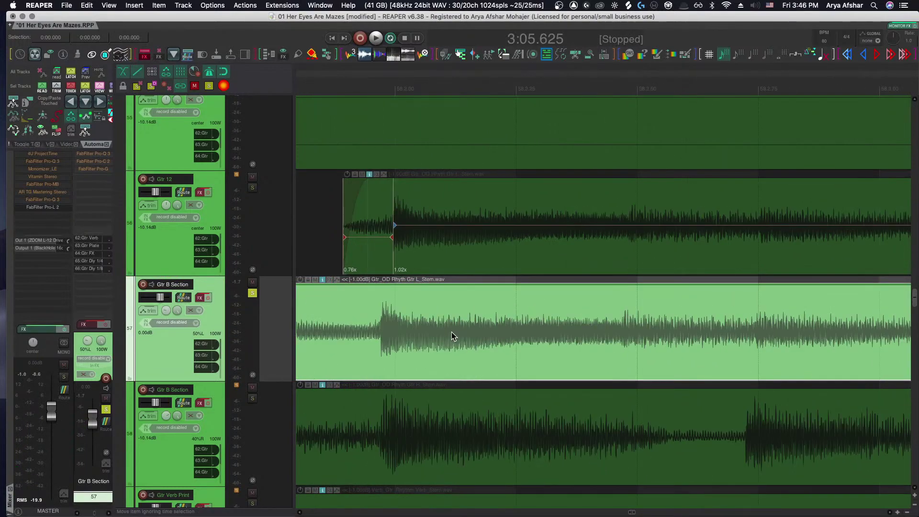
pyautogui.scroll(-4, 452, 332)
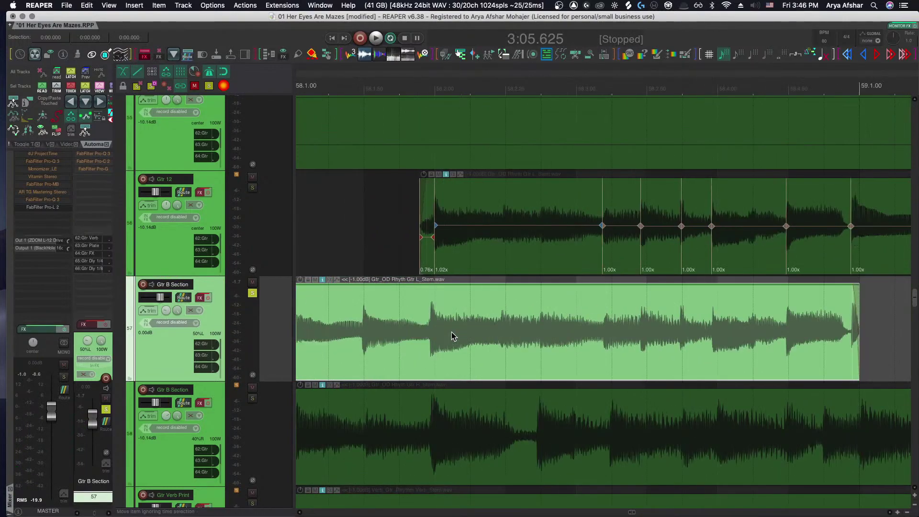
pyautogui.click(395, 306)
pyautogui.press('space')
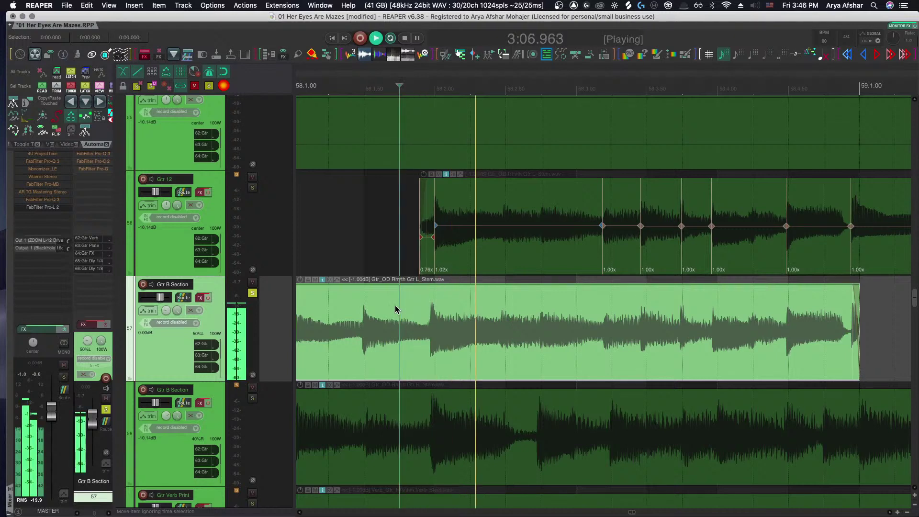
pyautogui.press('space')
# Reset the Gtr 12 track volume to 0.00 dB and audition its stretched item with the track temporarily soloed
pyautogui.click(252, 188)
pyautogui.press('space')
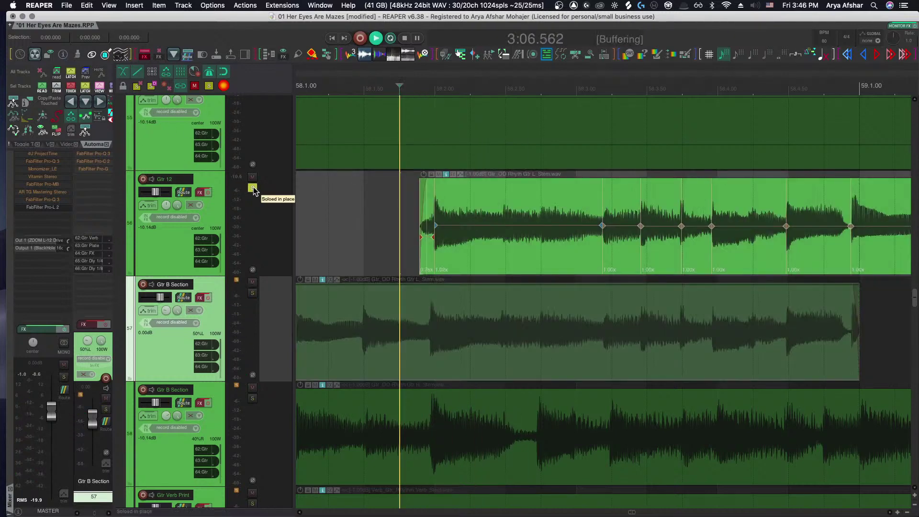
pyautogui.press('space')
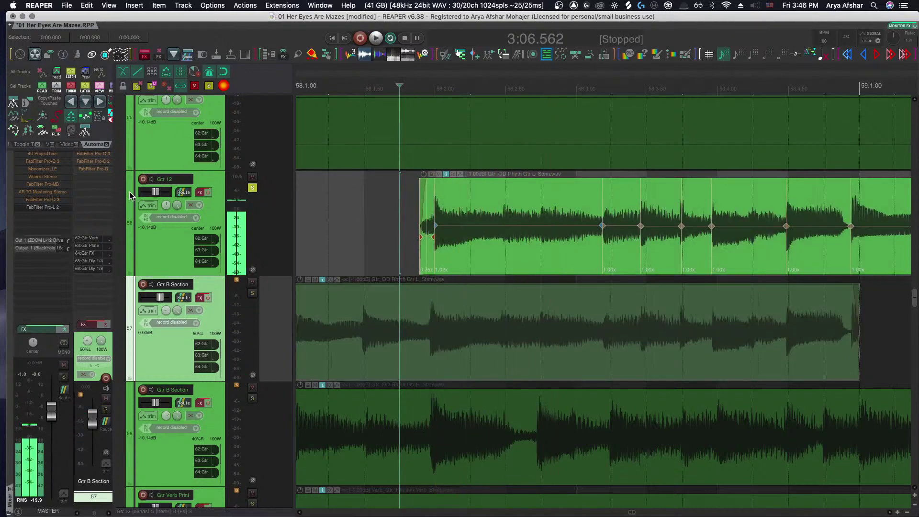
pyautogui.doubleClick(154, 193)
pyautogui.press('space')
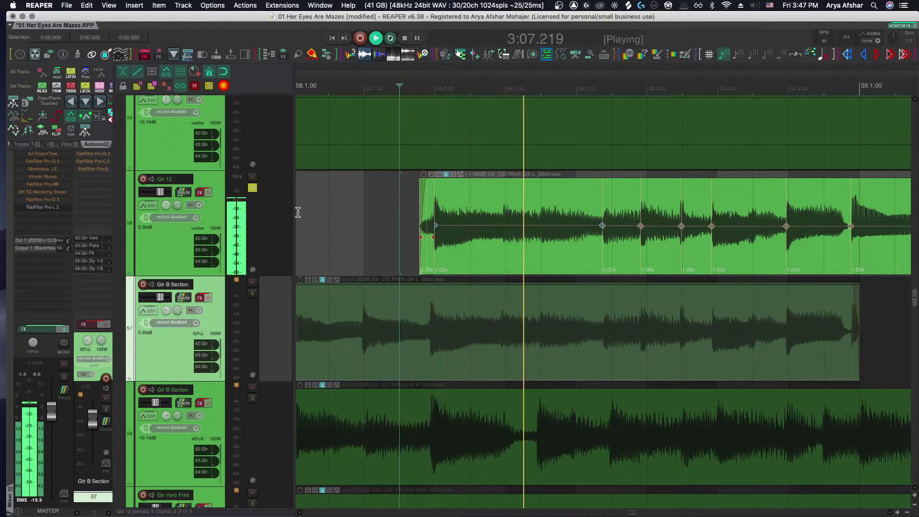
pyautogui.press('space')
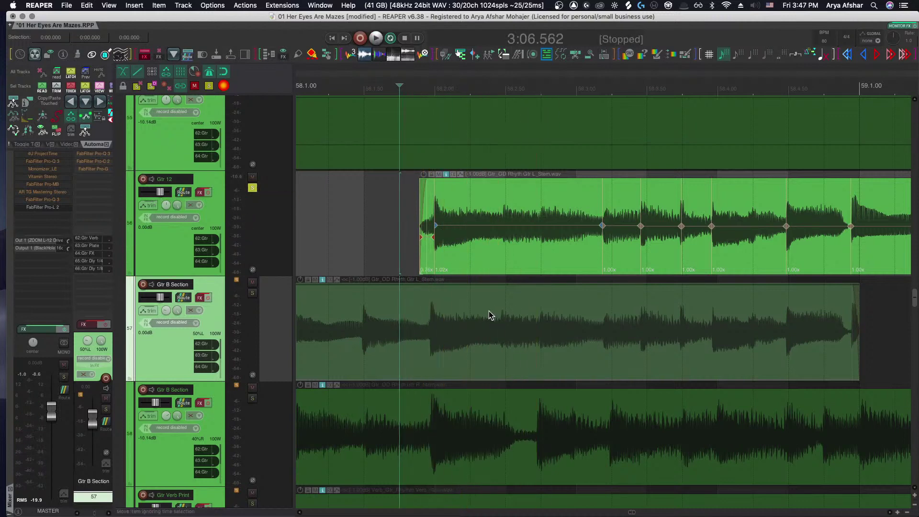
pyautogui.click(252, 188)
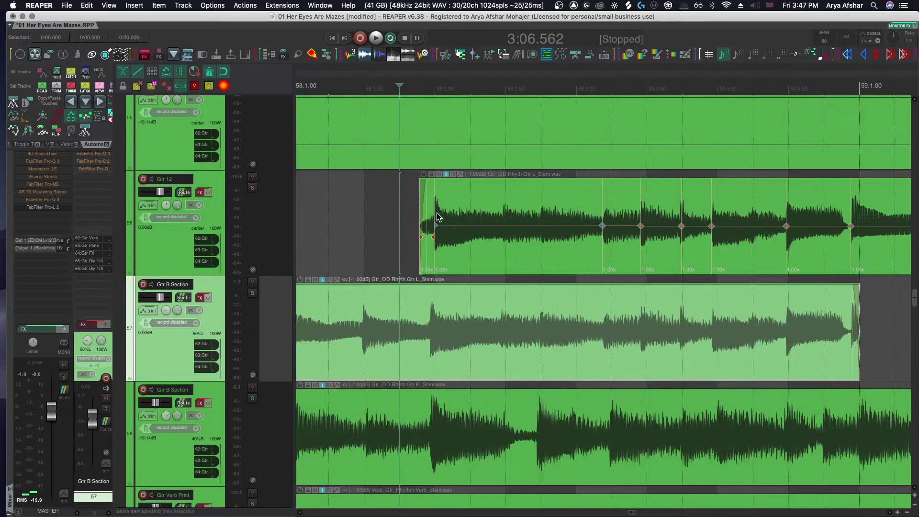
# Trim both guitar items at beat 58.3, then return the stretched one to Gtr B Section with a short crossfade into the original
pyautogui.click(561, 234)
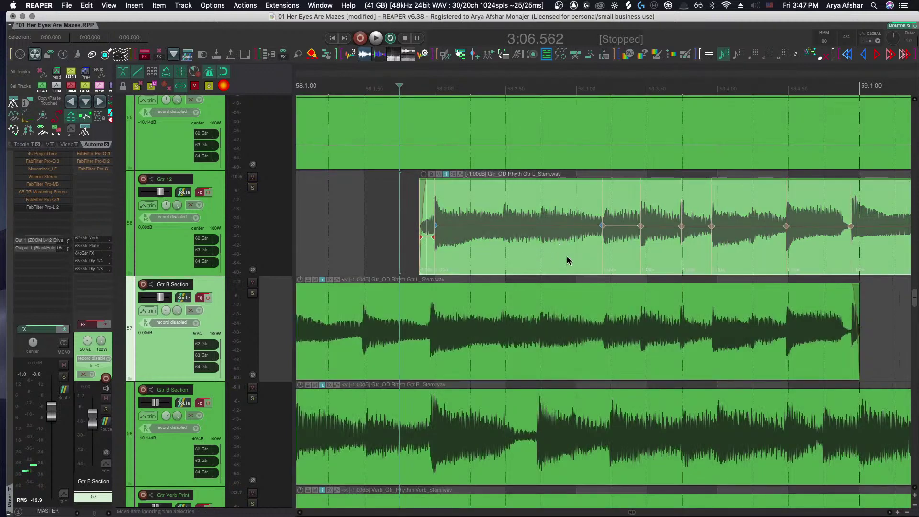
pyautogui.click(573, 307)
pyautogui.press('s')
pyautogui.click(574, 250)
pyautogui.press('a')
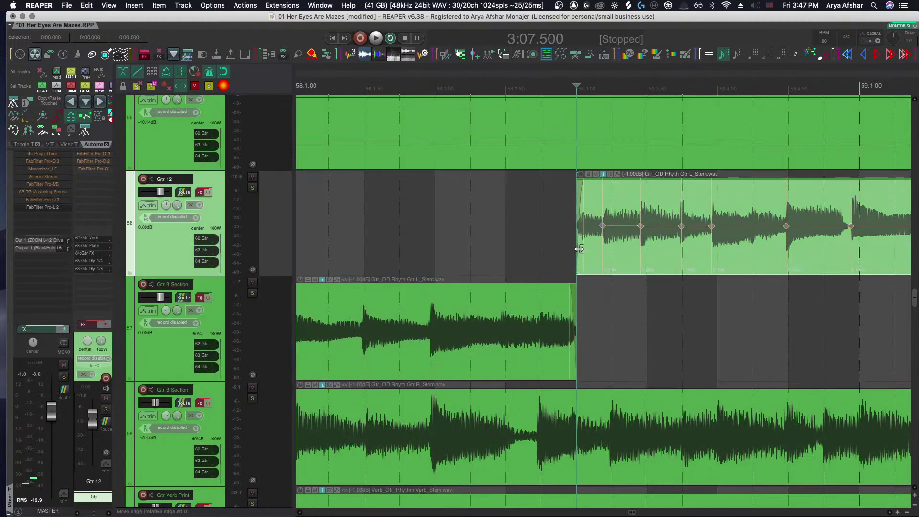
pyautogui.moveTo(573, 250); pyautogui.dragTo(514, 310)
pyautogui.scroll(5, 577, 318)
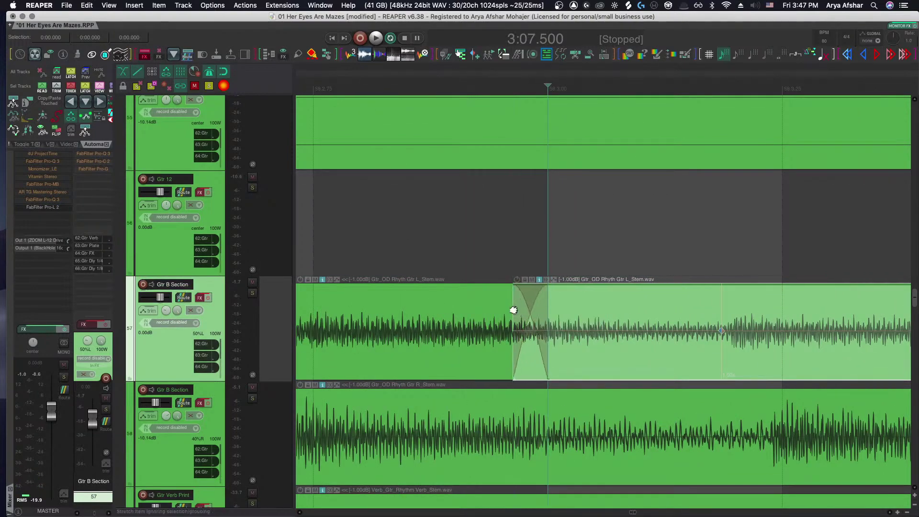
# Move the first four stretch markers after the crossfade onto successive grid lines from 58.3.25 to 58.4.00
pyautogui.scroll(-10, 512, 309)
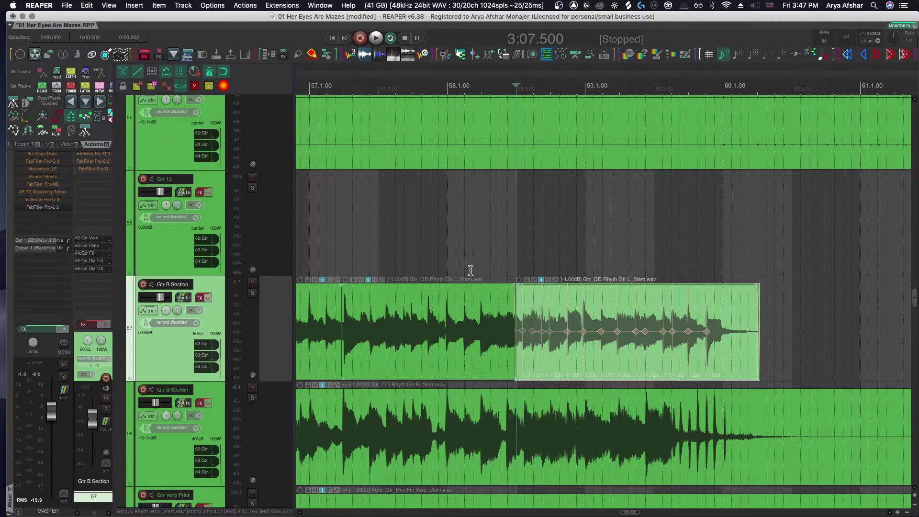
pyautogui.scroll(4, 521, 306)
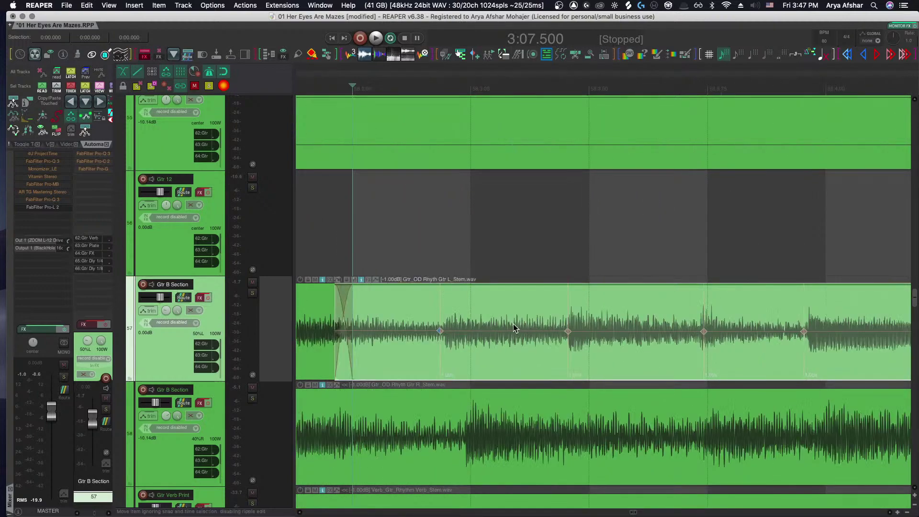
pyautogui.moveTo(437, 332)
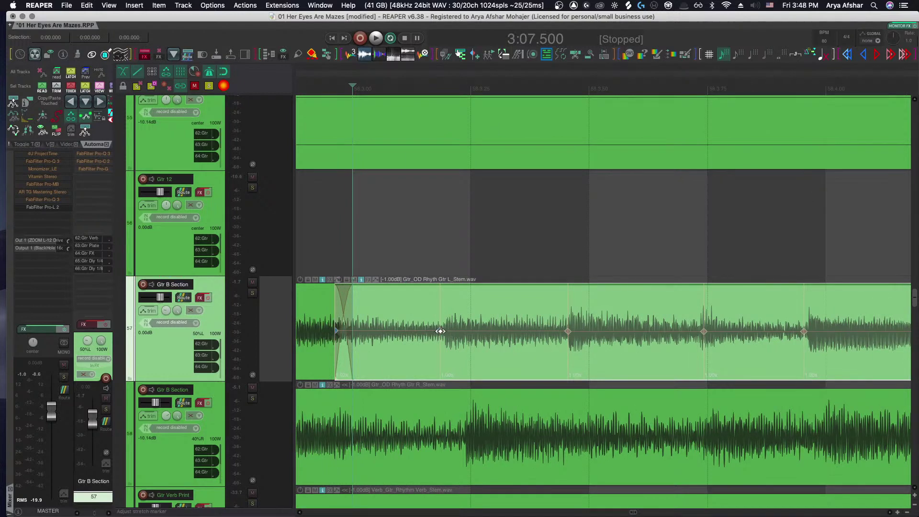
pyautogui.moveTo(438, 331); pyautogui.dragTo(470, 332)
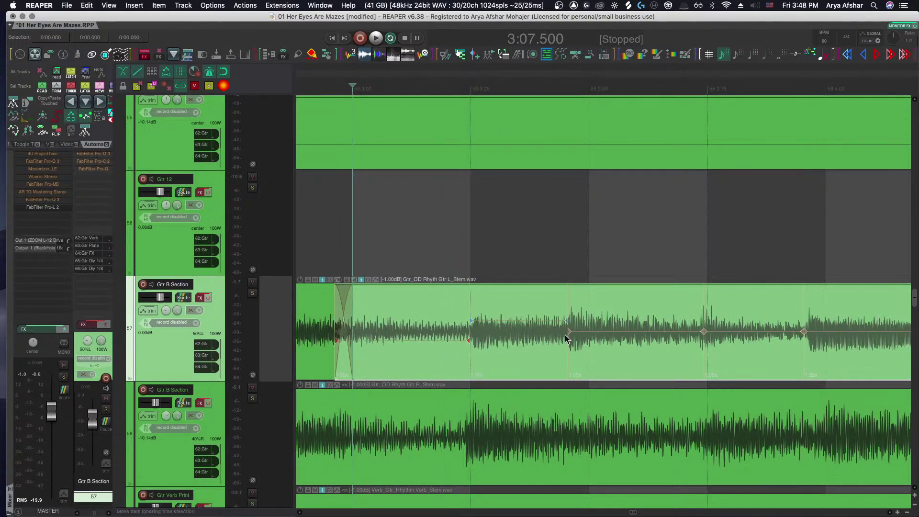
pyautogui.moveTo(568, 332); pyautogui.dragTo(588, 332)
pyautogui.hscroll(1, 601, 337)
pyautogui.moveTo(678, 333); pyautogui.dragTo(685, 335)
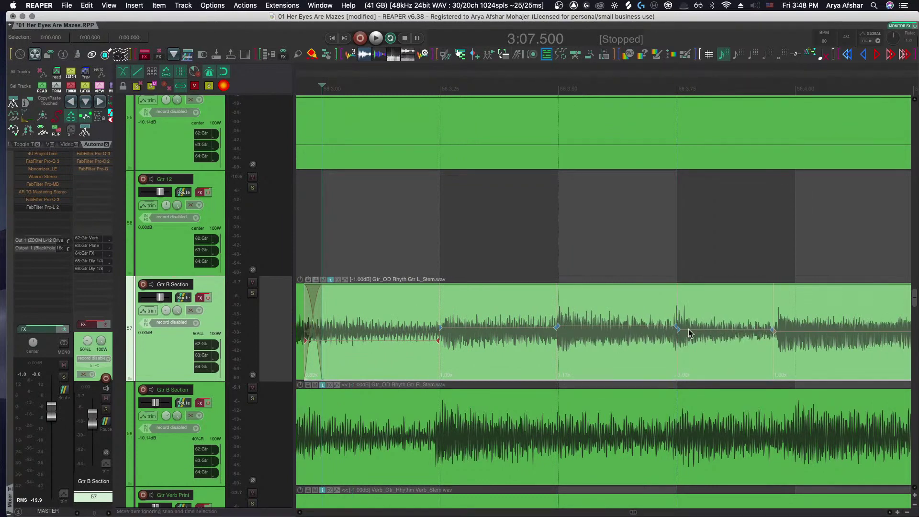
pyautogui.hscroll(1, 741, 341)
pyautogui.moveTo(743, 330); pyautogui.dragTo(761, 332)
# Try the élastique 3.3.3 Pro time stretch mode in the stretched item's properties, view its formant options, and cancel the dialog
pyautogui.scroll(-5, 761, 332)
pyautogui.hscroll(3, 742, 337)
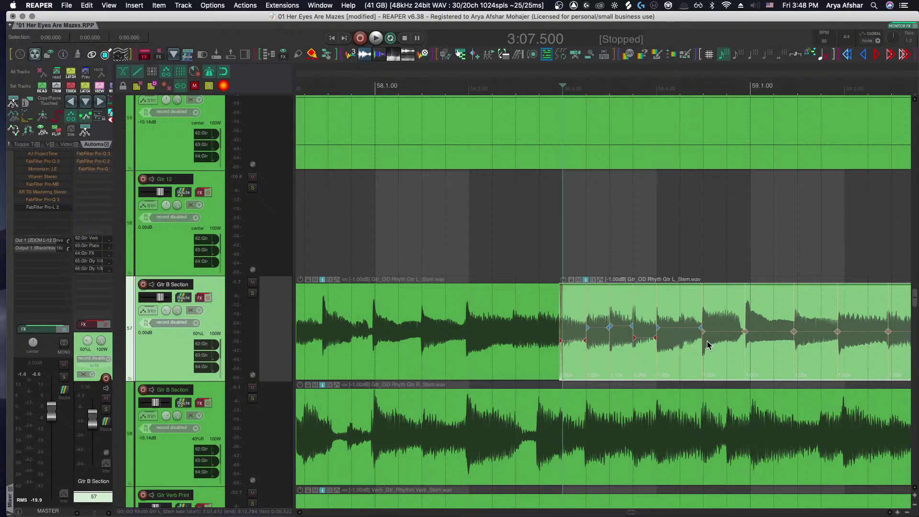
pyautogui.doubleClick(707, 345)
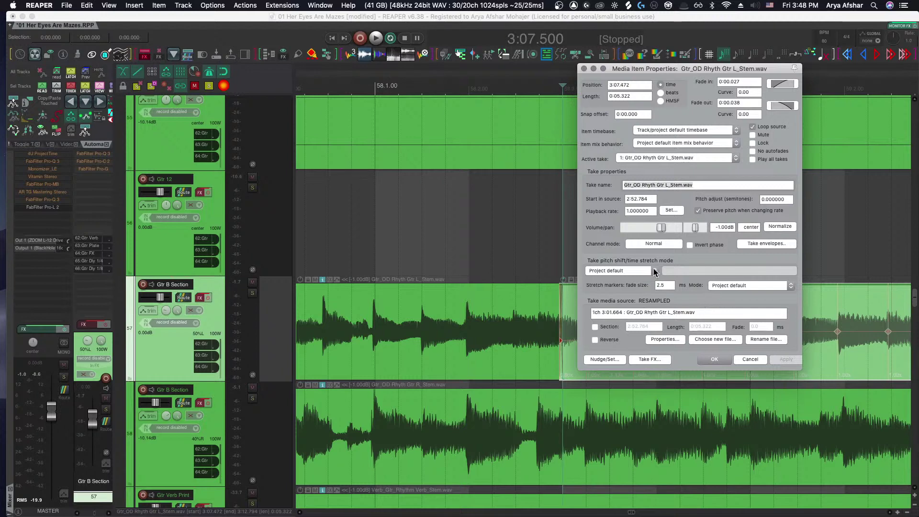
pyautogui.click(654, 271)
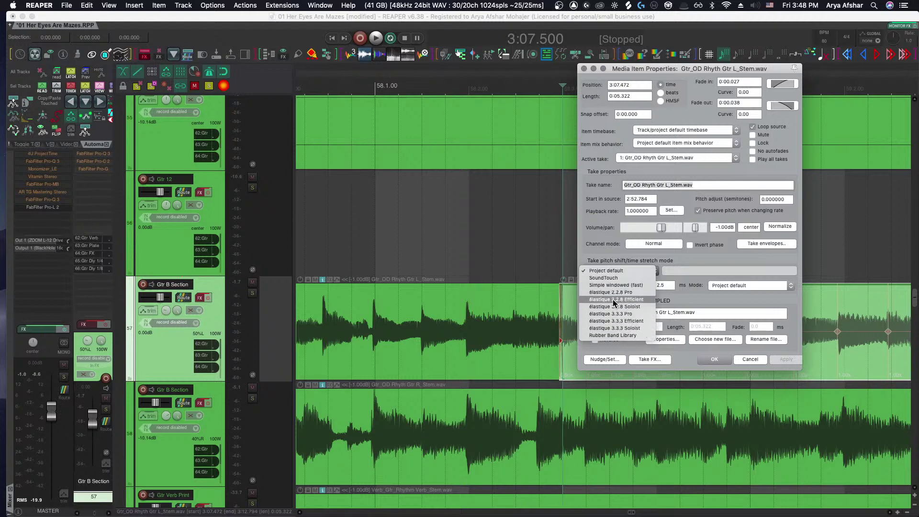
pyautogui.click(632, 315)
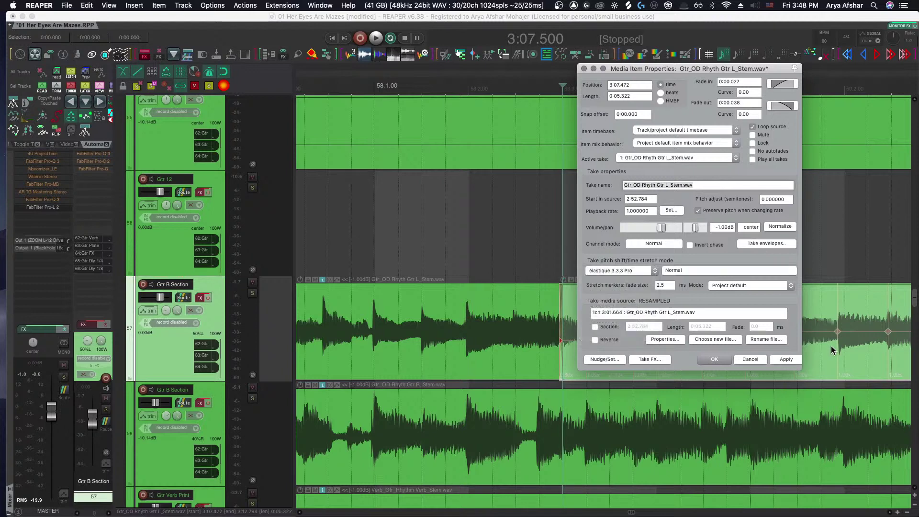
pyautogui.click(717, 271)
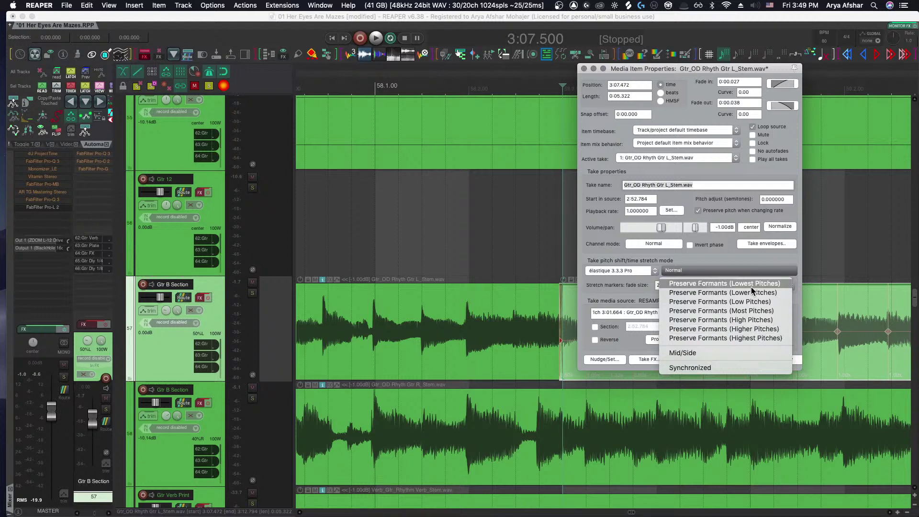
pyautogui.click(441, 255)
pyautogui.click(482, 254)
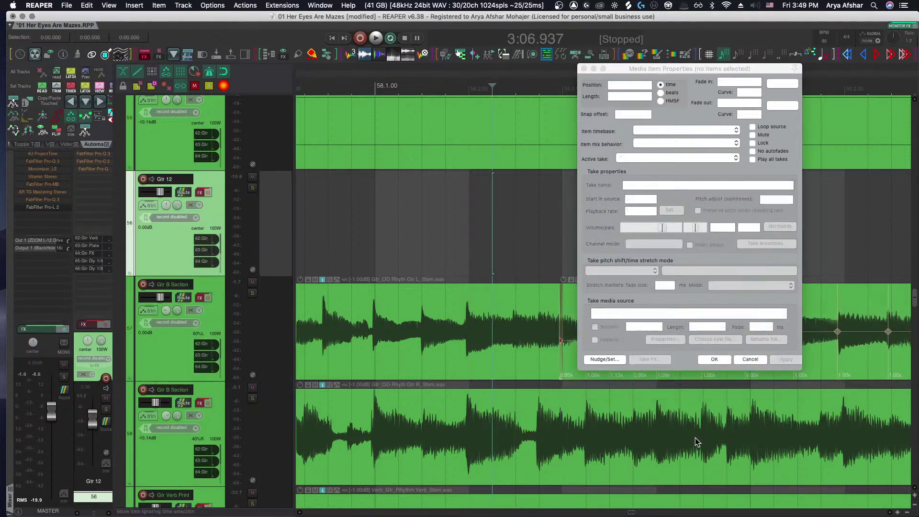
pyautogui.click(749, 359)
# Solo the Vox Harm Lo and Vox Harm Lo 2 tracks and play their harmonies from 3:05.625
pyautogui.scroll(-15, 619, 386)
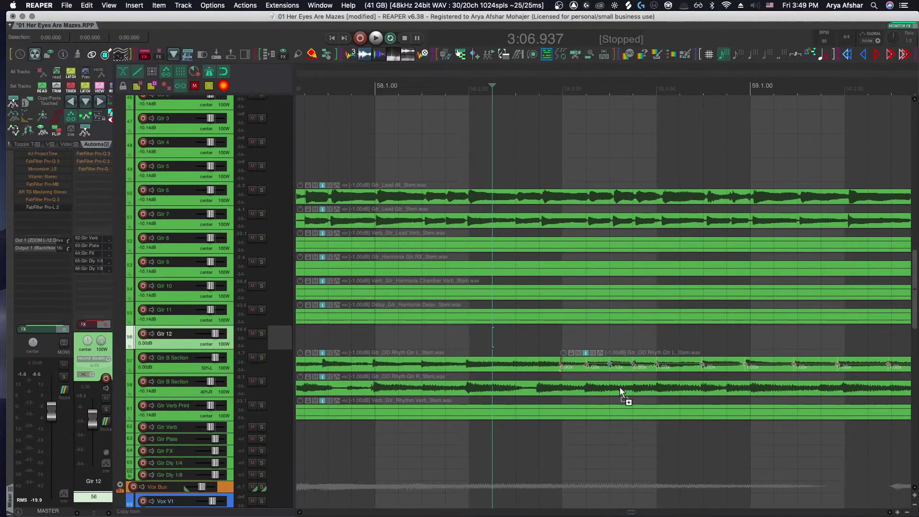
pyautogui.scroll(-5, 620, 386)
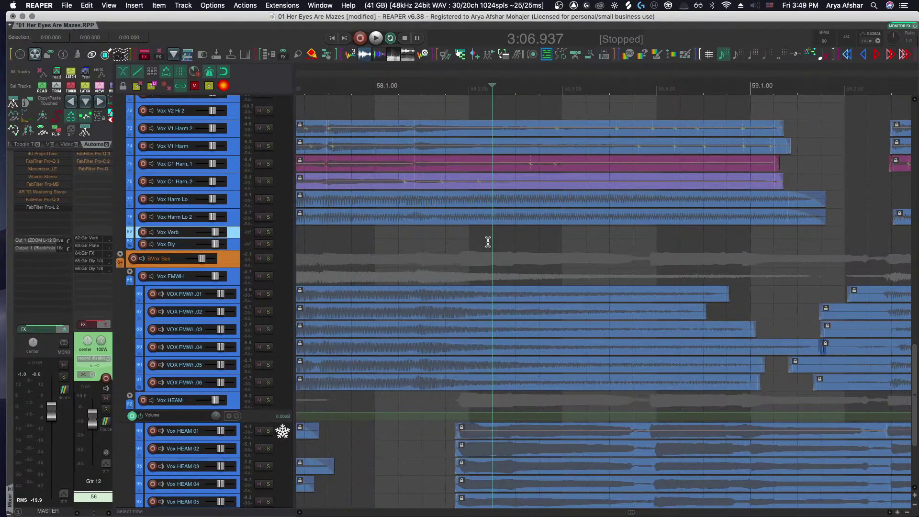
pyautogui.scroll(4, 486, 242)
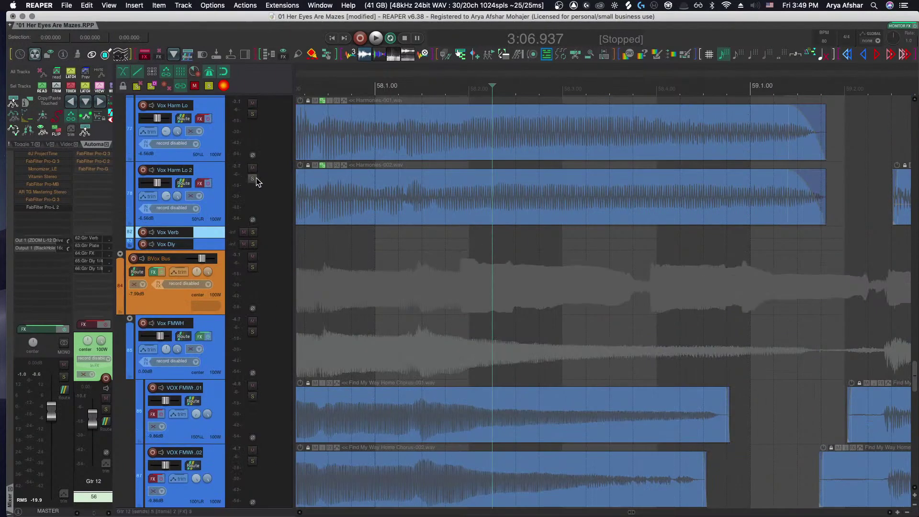
pyautogui.click(253, 179)
pyautogui.click(328, 91)
pyautogui.press('space')
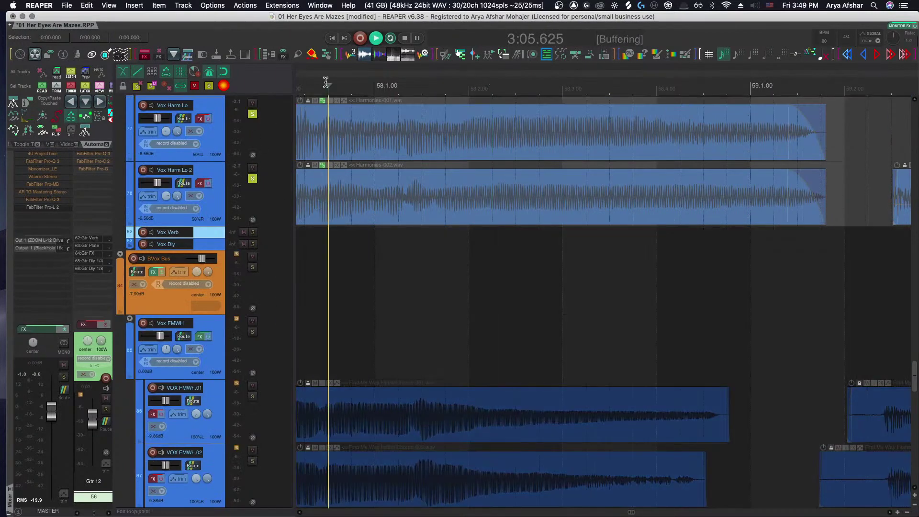
pyautogui.scroll(-3, 367, 128)
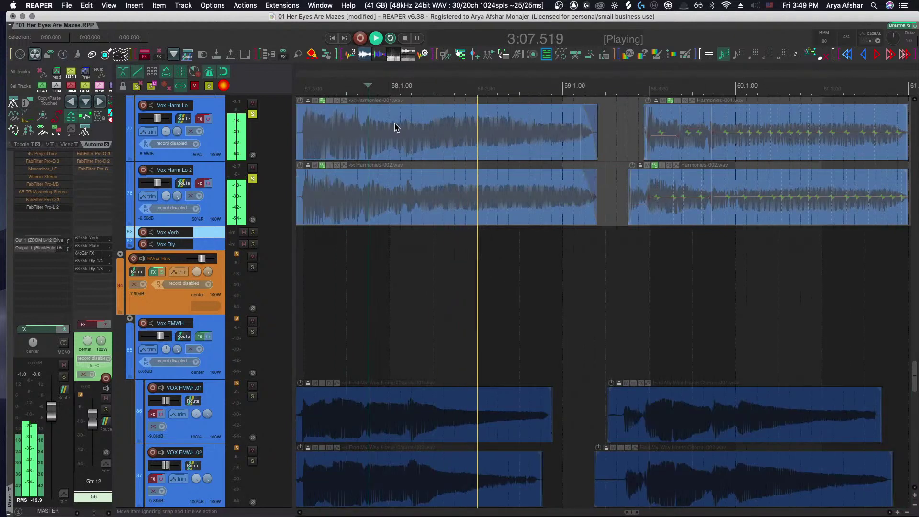
pyautogui.hscroll(3, 530, 151)
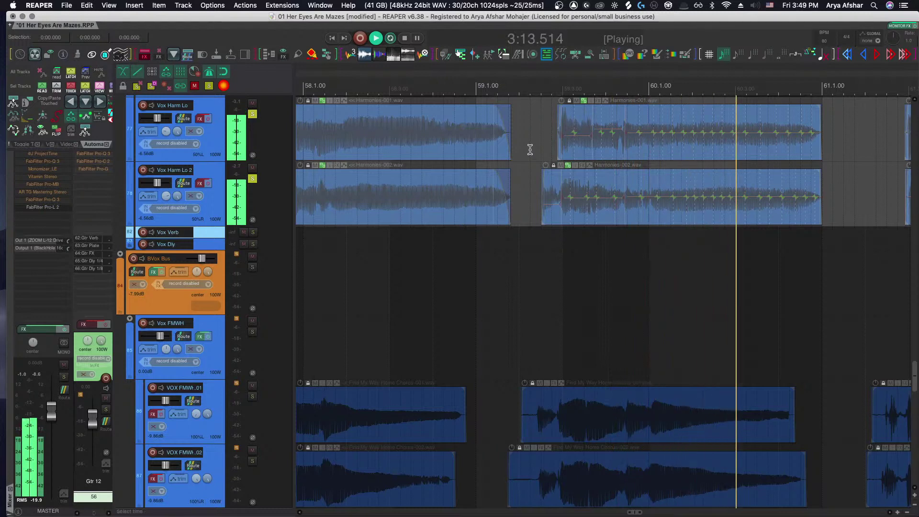
pyautogui.press('space')
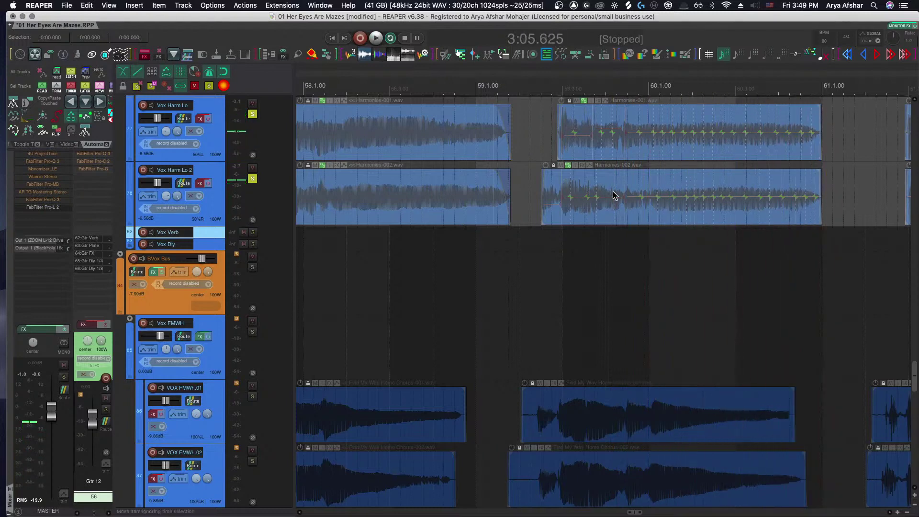
# Select the two grouped harmony items with stretch markers between bars 59 and 61 on Vox Harm Lo and Vox Harm Lo 2
pyautogui.scroll(2, 595, 226)
pyautogui.scroll(-3, 592, 226)
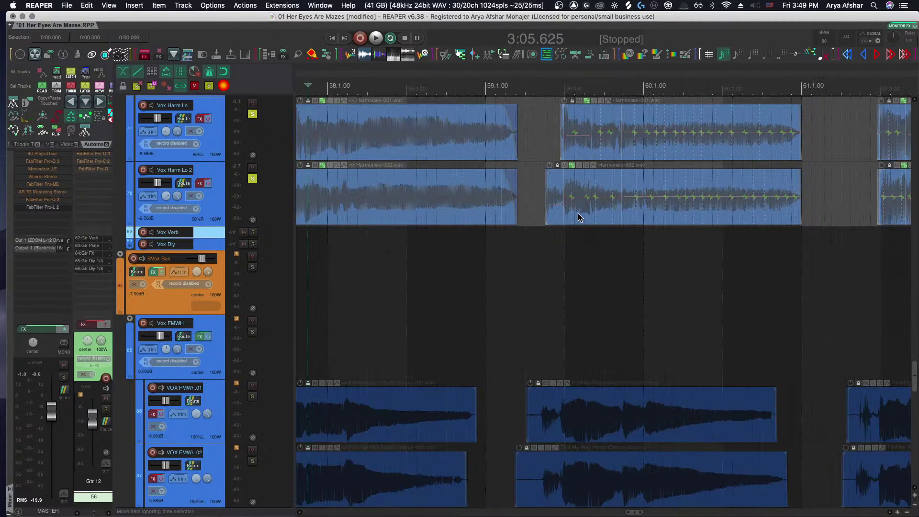
pyautogui.click(576, 214)
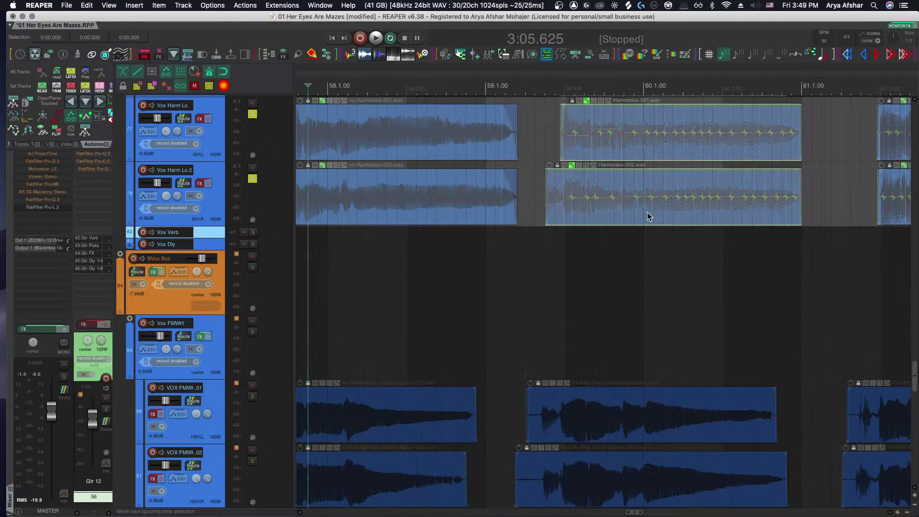
# Set the six selected harmony items to élastique 3.3.3 Pro time stretch mode with Preserve Formants (Lower Pitches) and apply the properties
pyautogui.doubleClick(647, 216)
pyautogui.click(648, 271)
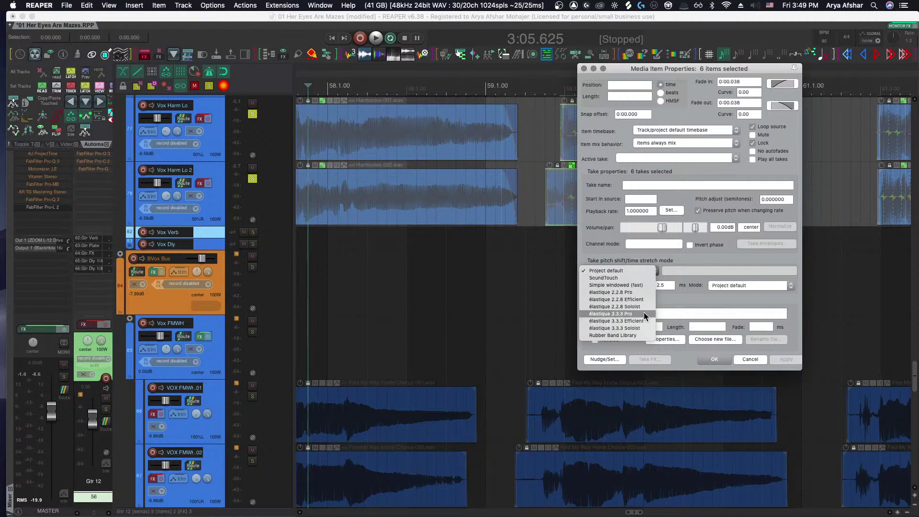
pyautogui.click(644, 312)
pyautogui.click(700, 270)
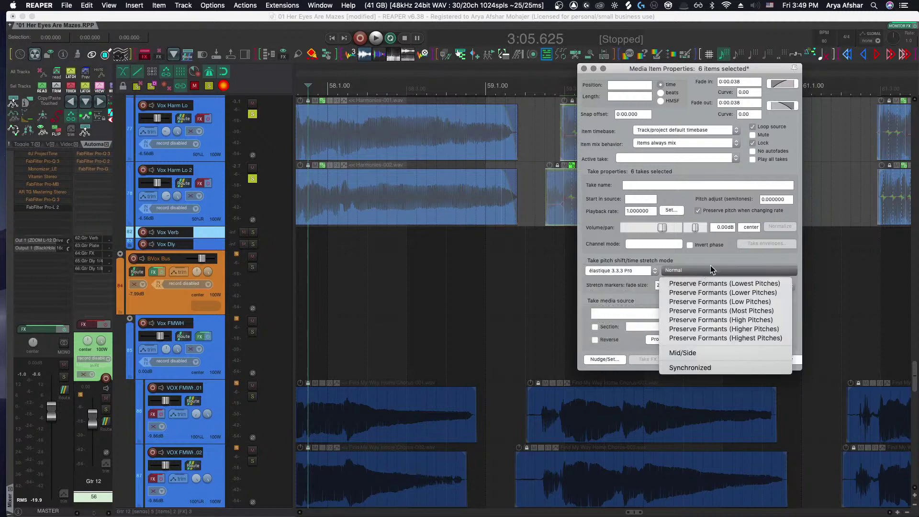
pyautogui.click(750, 294)
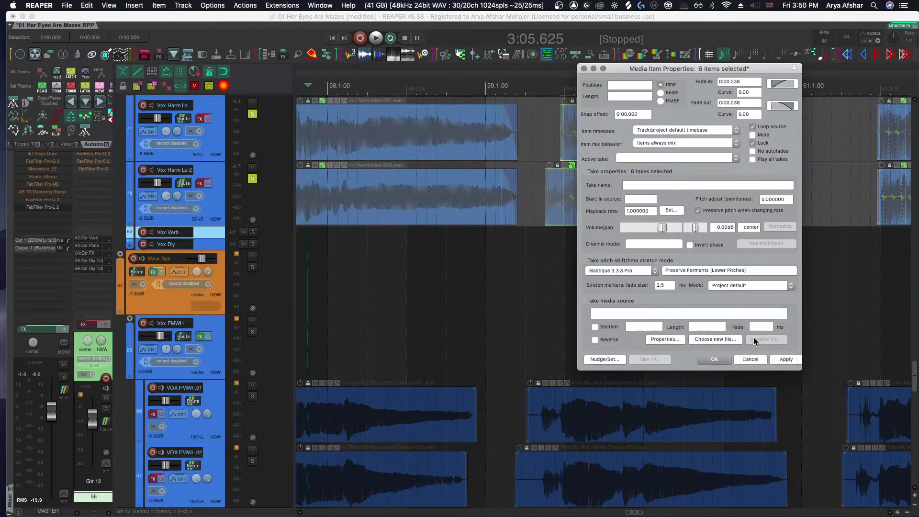
pyautogui.click(713, 359)
# Play the Vox Harm Lo and Vox Harm Lo 2 harmonies from 3:09.937 and examine their stretch markers up close
pyautogui.hscroll(2, 630, 324)
pyautogui.click(503, 124)
pyautogui.press('space')
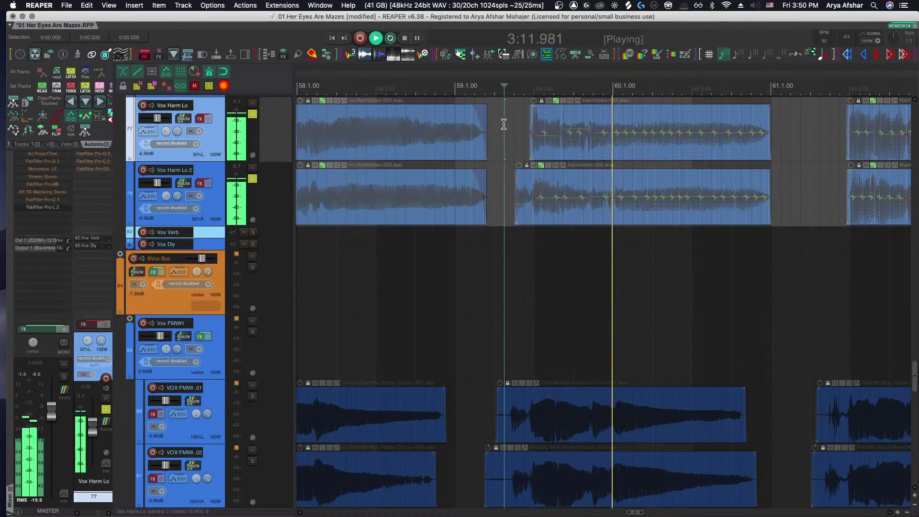
pyautogui.press('space')
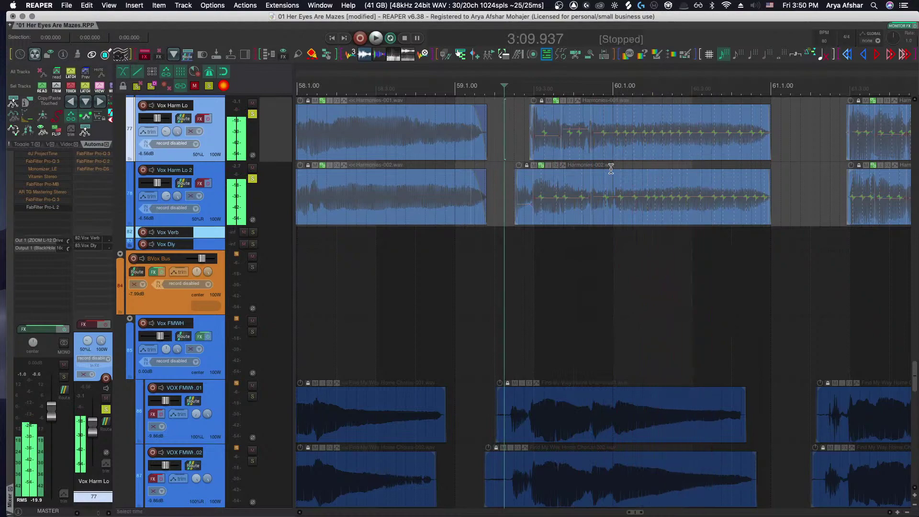
pyautogui.scroll(4, 570, 176)
pyautogui.scroll(3, 510, 181)
pyautogui.scroll(3, 372, 199)
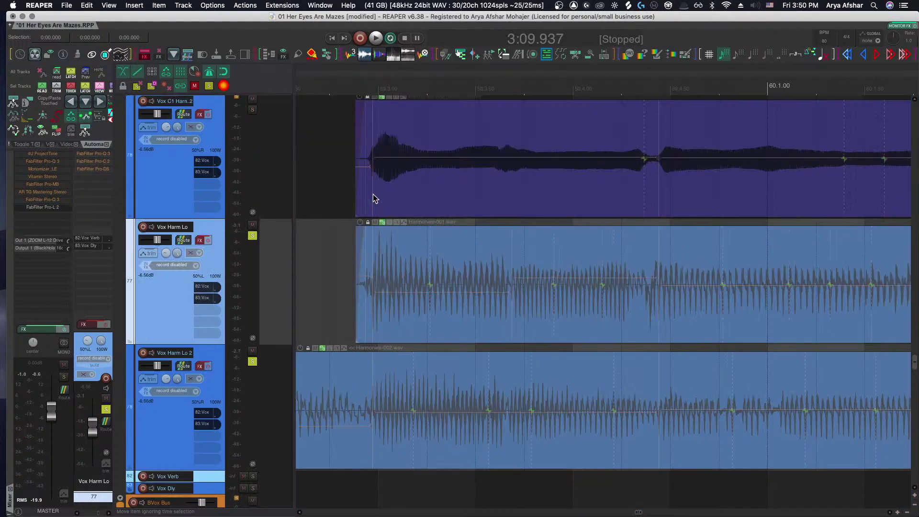
pyautogui.scroll(-5, 421, 279)
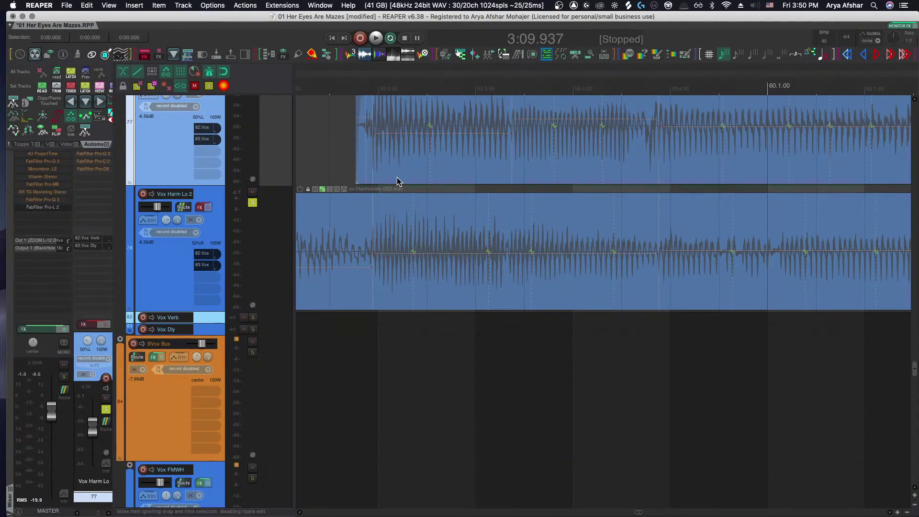
pyautogui.scroll(-5, 397, 177)
pyautogui.scroll(2, 394, 176)
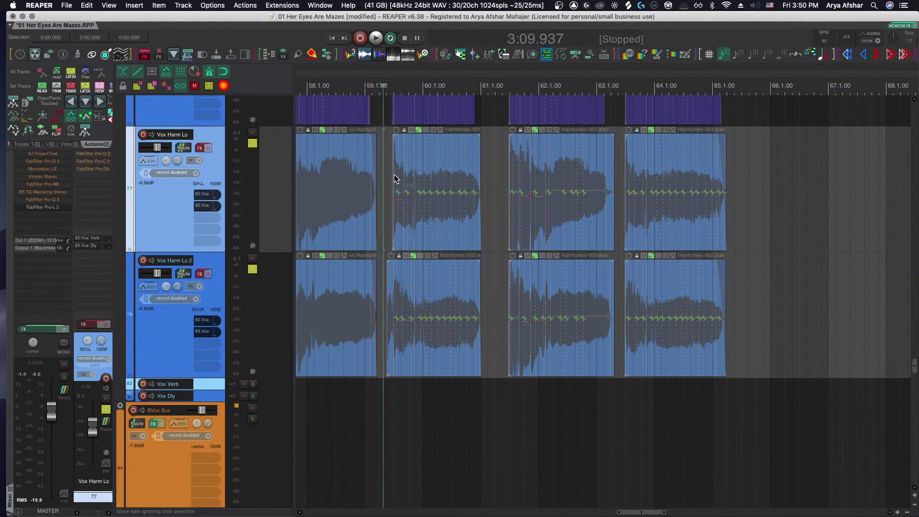
# Solo the upper Gtr B Section track and open the properties of its stretched Gtr_OD Rhyth Gtr L_Stem.wav item
pyautogui.scroll(15, 394, 176)
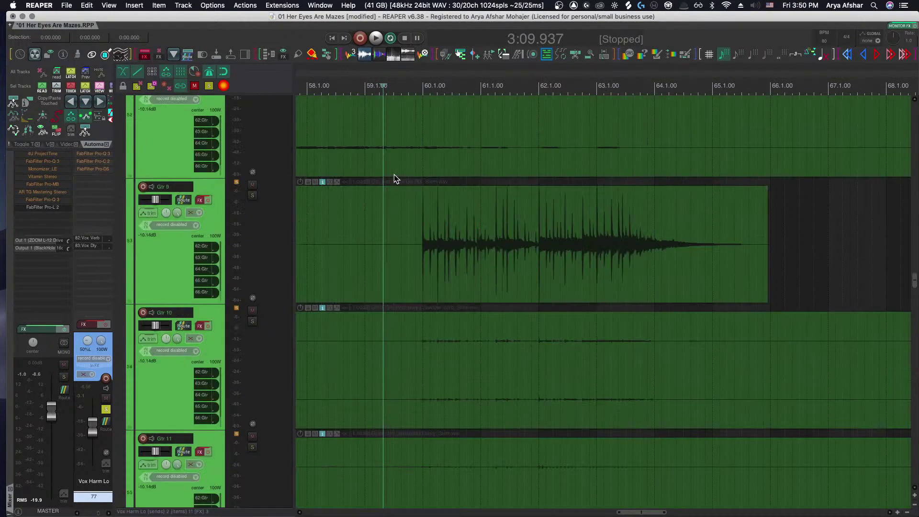
pyautogui.scroll(-10, 394, 174)
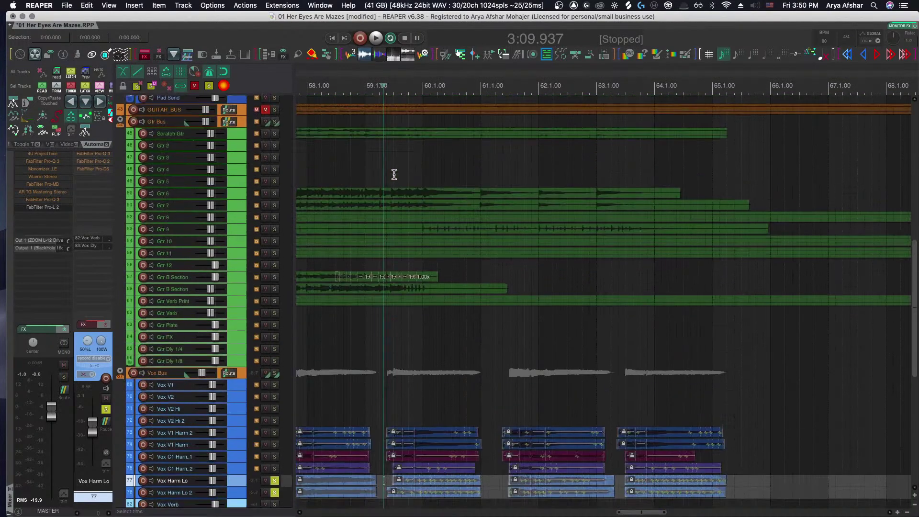
pyautogui.scroll(5, 395, 175)
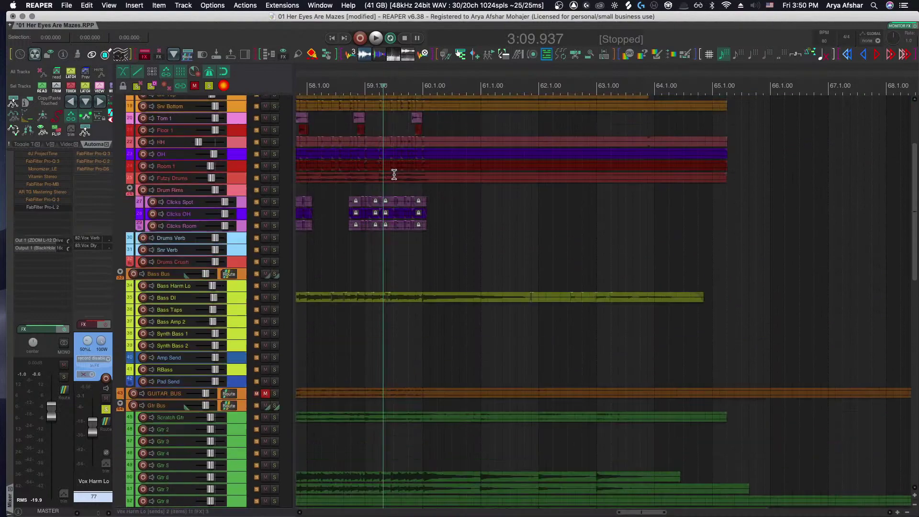
pyautogui.scroll(-2, 394, 174)
pyautogui.scroll(3, 353, 410)
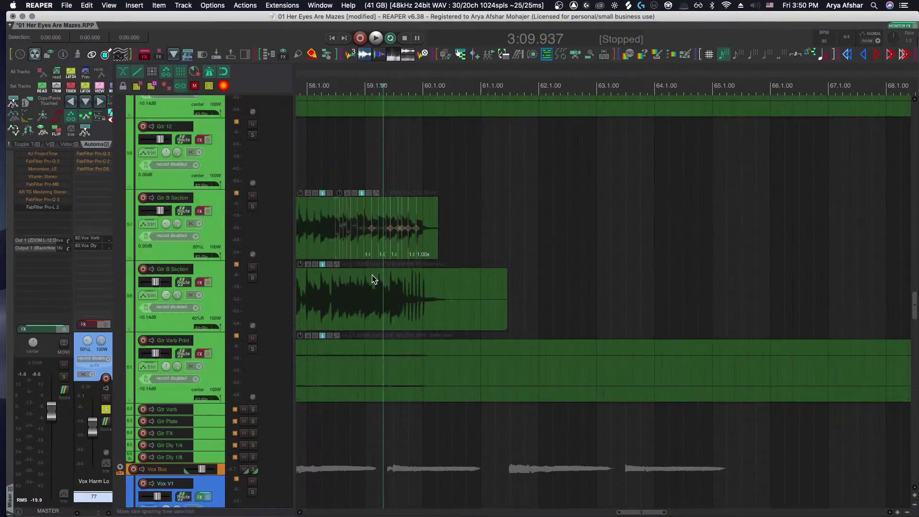
pyautogui.click(384, 238)
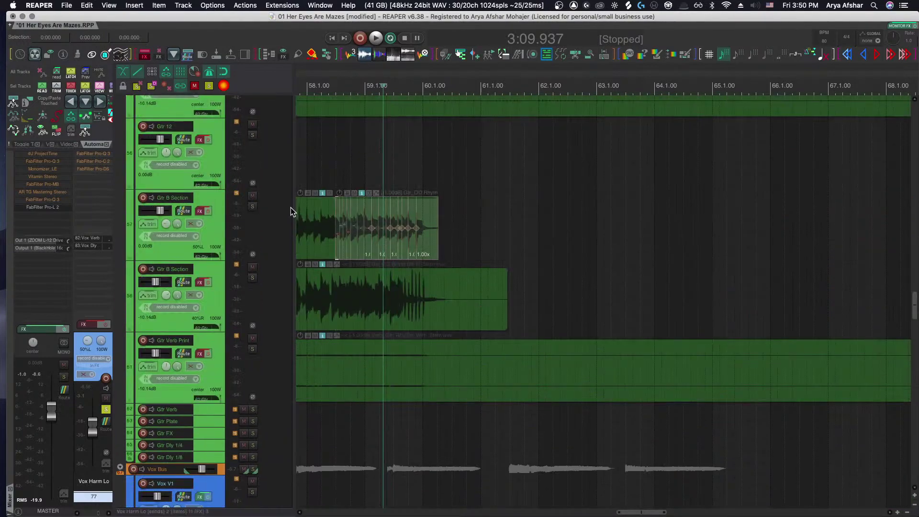
pyautogui.click(252, 206)
pyautogui.press('F2')
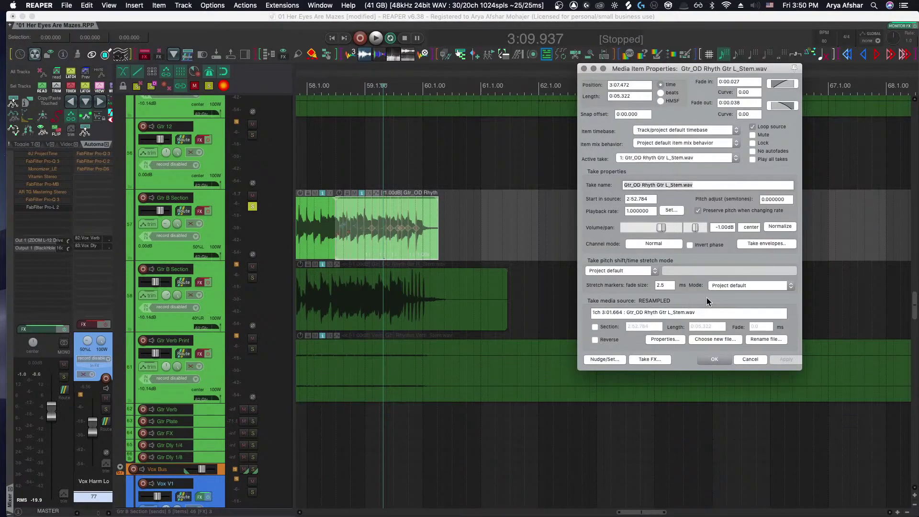
# Try the élastique 3.3.3 Efficient time stretch mode for the guitar take and view its Normal, Mid/Side and Synchronized options
pyautogui.click(655, 270)
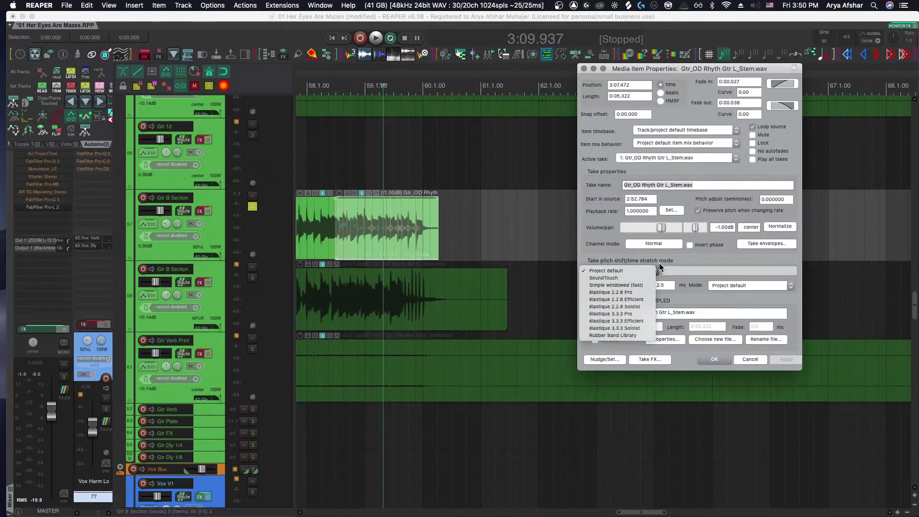
pyautogui.click(637, 321)
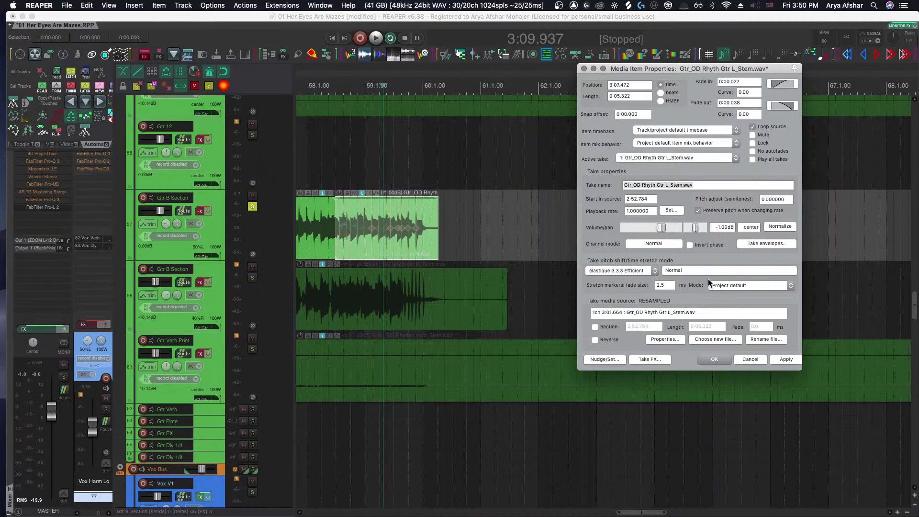
pyautogui.click(693, 271)
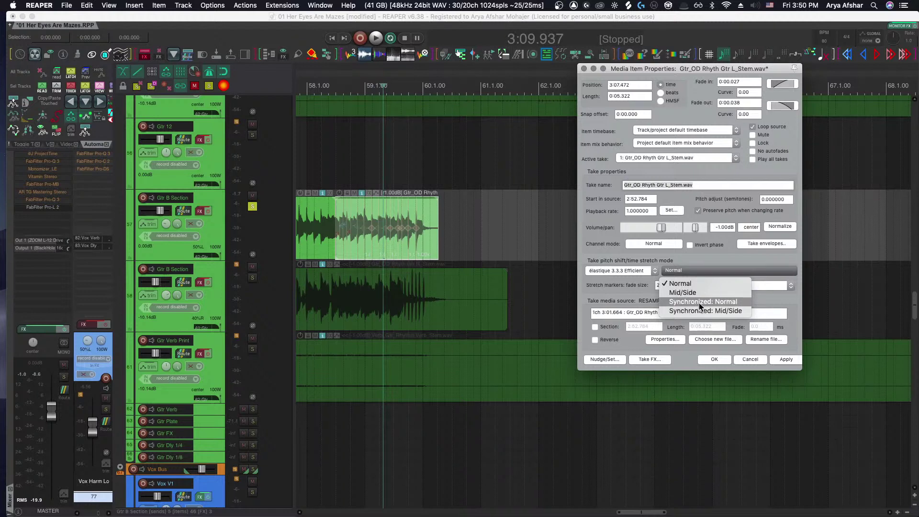
pyautogui.click(696, 252)
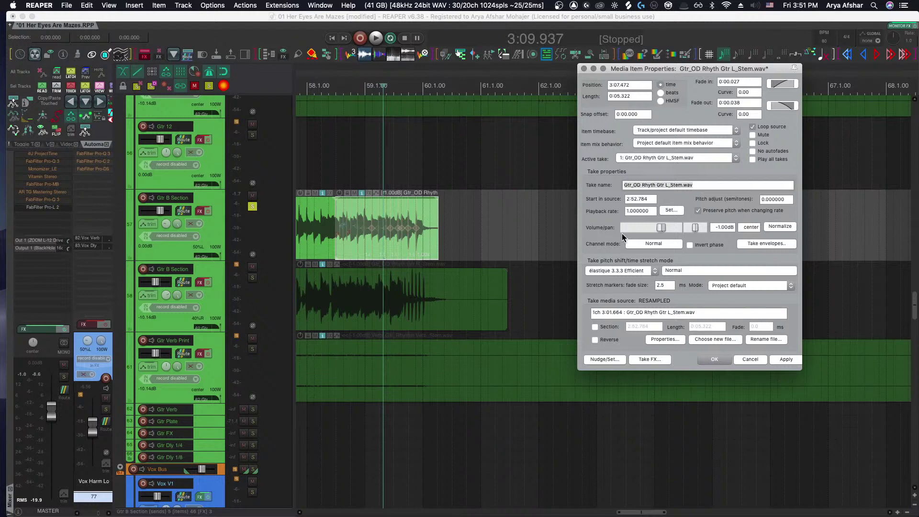
pyautogui.click(643, 272)
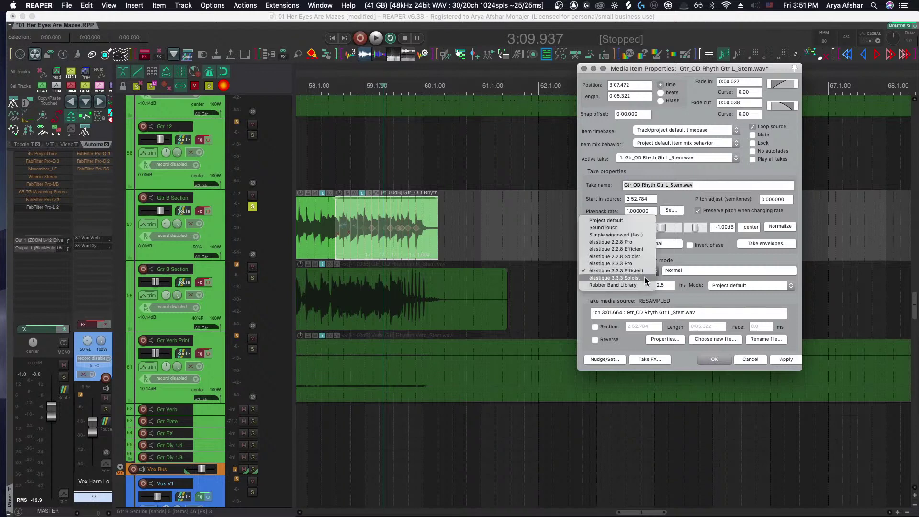
pyautogui.click(682, 257)
pyautogui.click(688, 273)
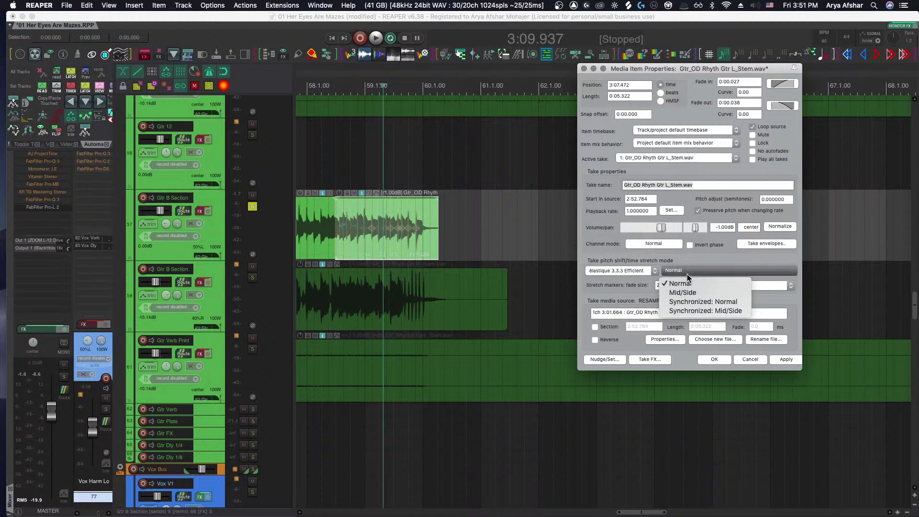
pyautogui.click(687, 274)
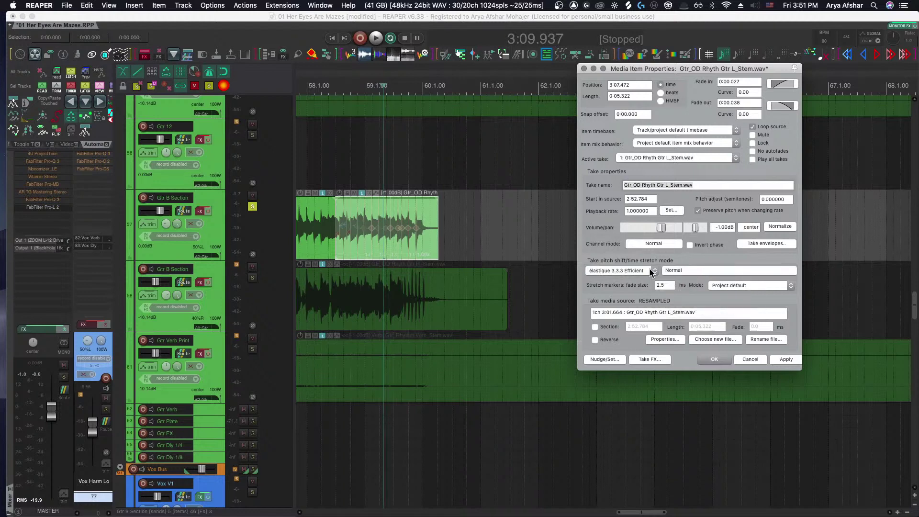
pyautogui.click(676, 269)
pyautogui.click(719, 271)
# Try the Tonal-optimized stretch marker mode for the guitar take and review the neighbouring mode options
pyautogui.click(745, 286)
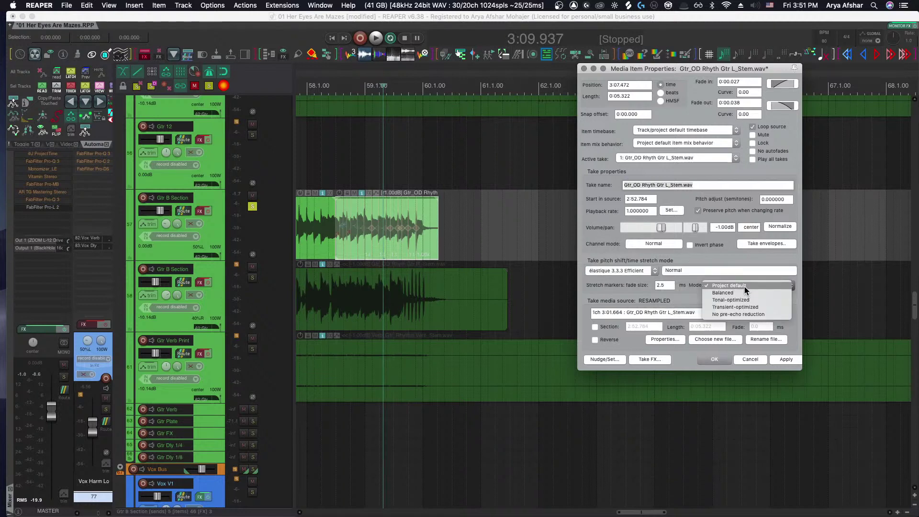
pyautogui.click(747, 304)
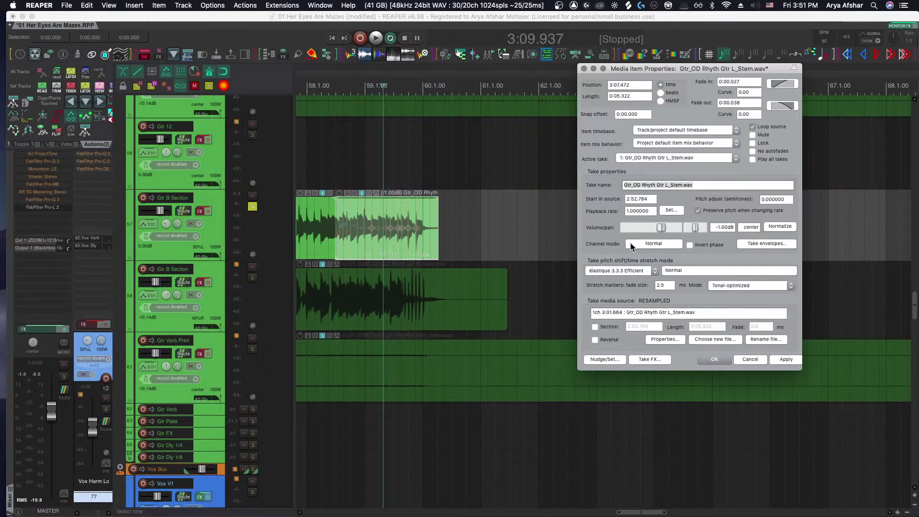
pyautogui.click(750, 268)
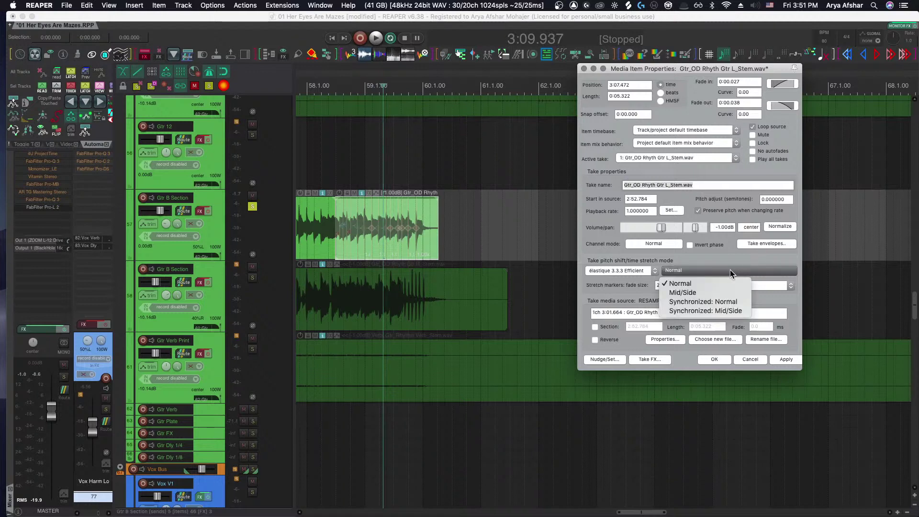
pyautogui.click(731, 263)
pyautogui.click(746, 286)
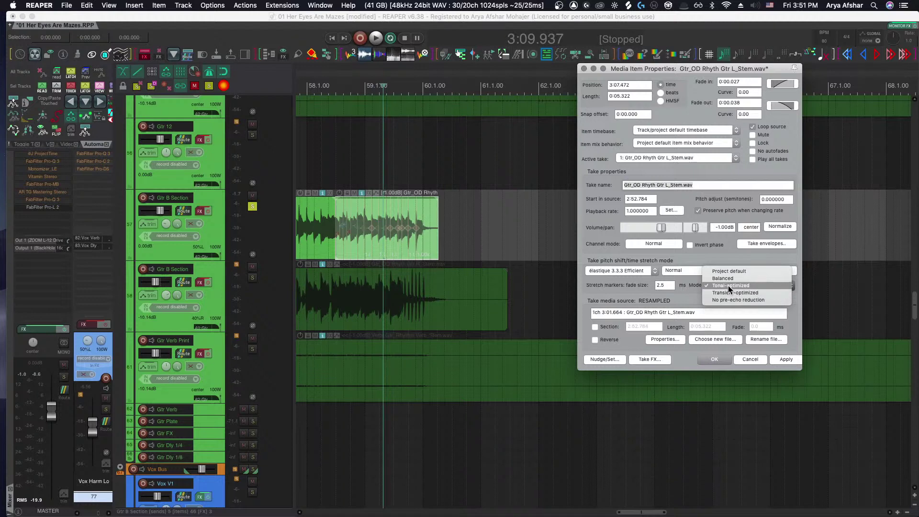
pyautogui.click(711, 285)
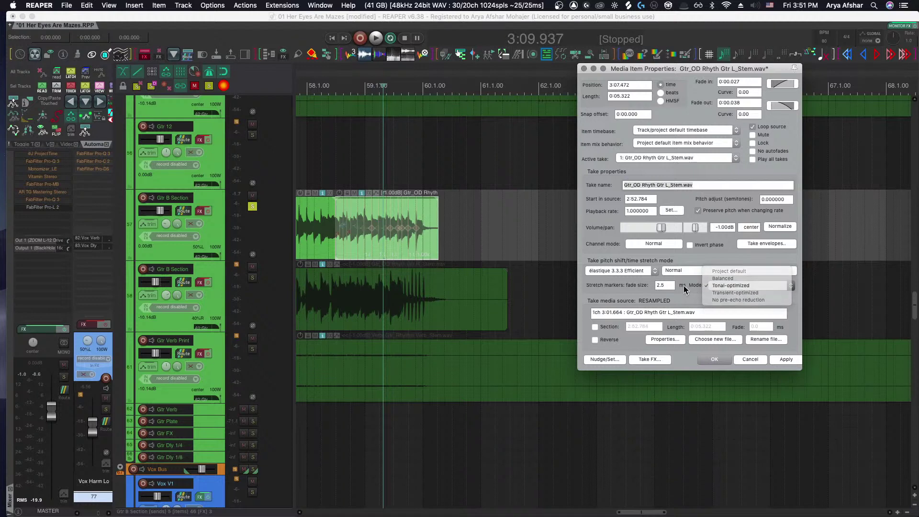
# Choose élastique 3.3.3 Soloist as the guitar take's time stretch mode and view its Monophonic and Speech options
pyautogui.click(655, 271)
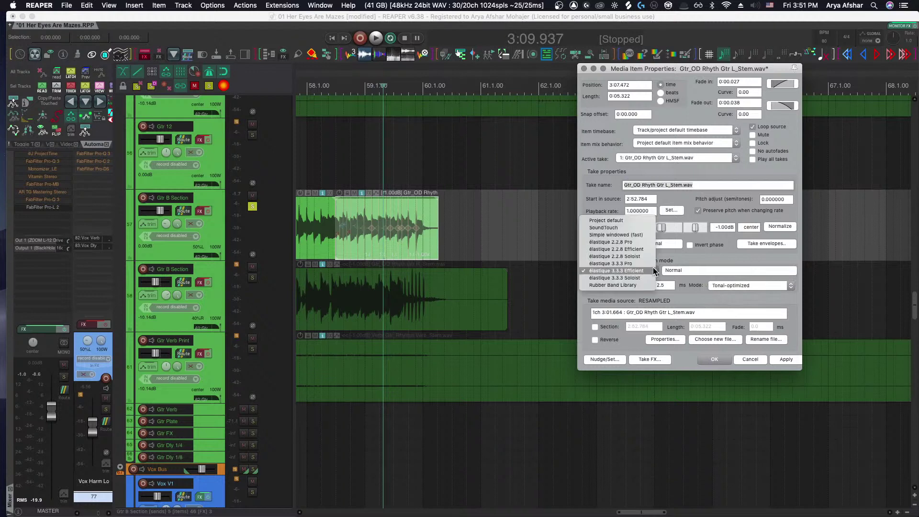
pyautogui.click(661, 281)
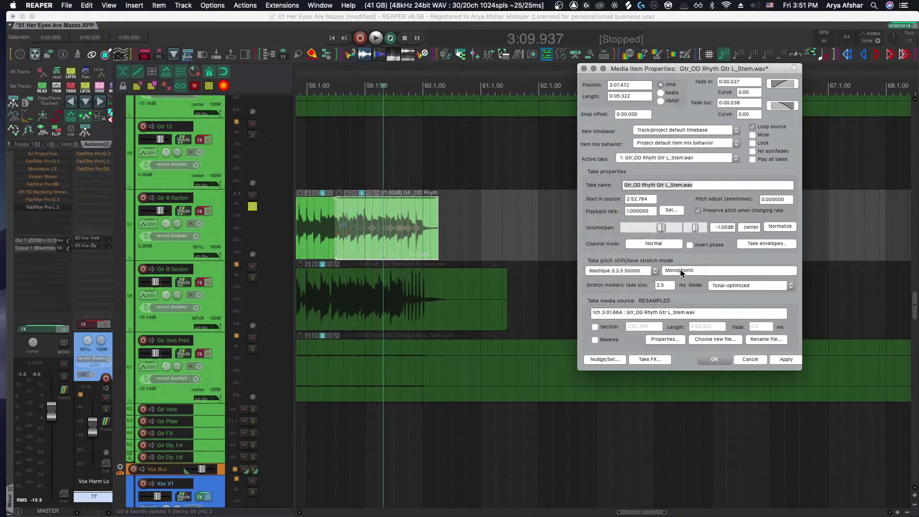
pyautogui.click(682, 271)
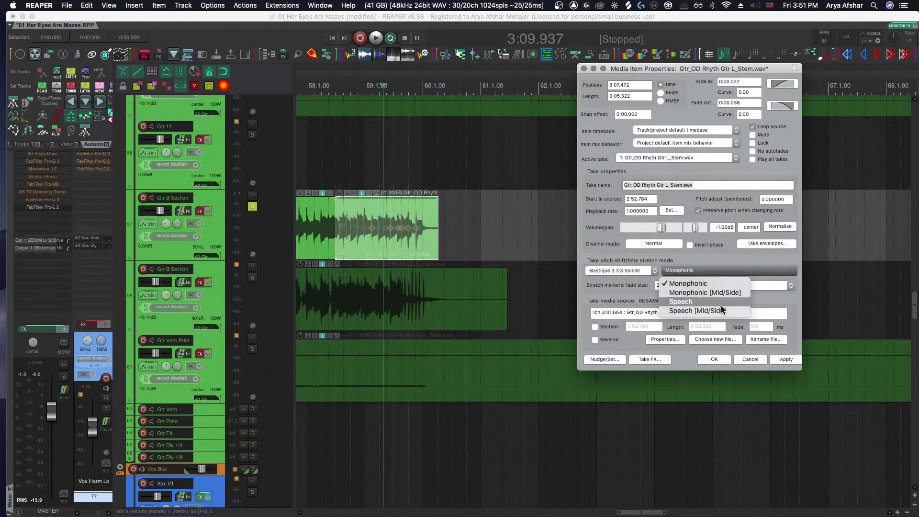
pyautogui.click(689, 254)
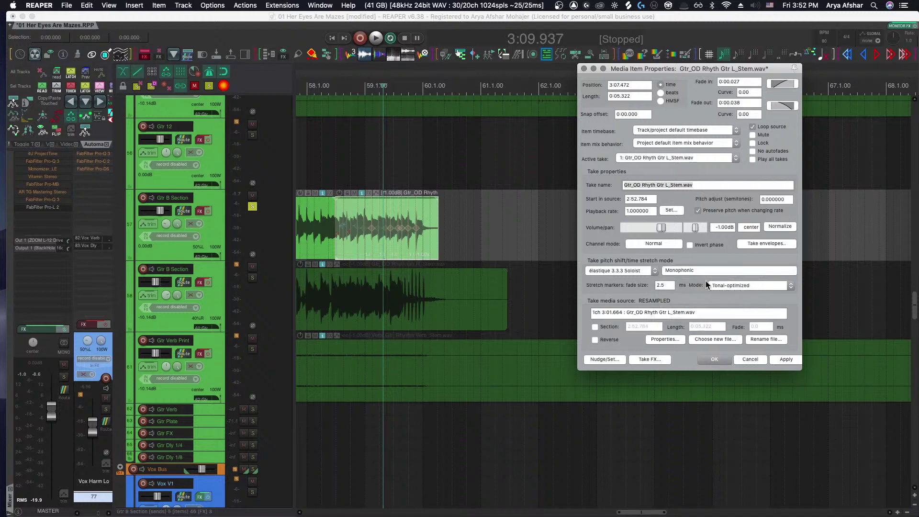
# Return the guitar take's stretch marker mode to Project default and review the available time stretch algorithms
pyautogui.click(731, 286)
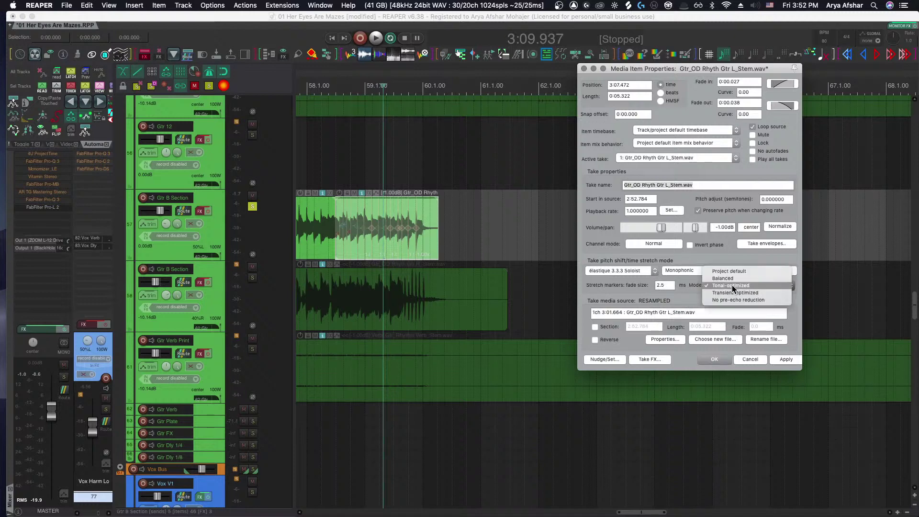
pyautogui.click(742, 271)
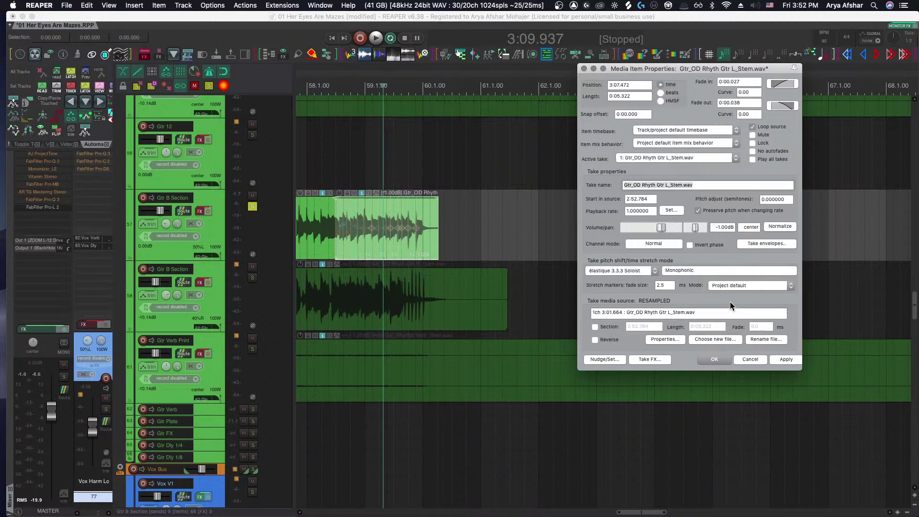
pyautogui.click(731, 285)
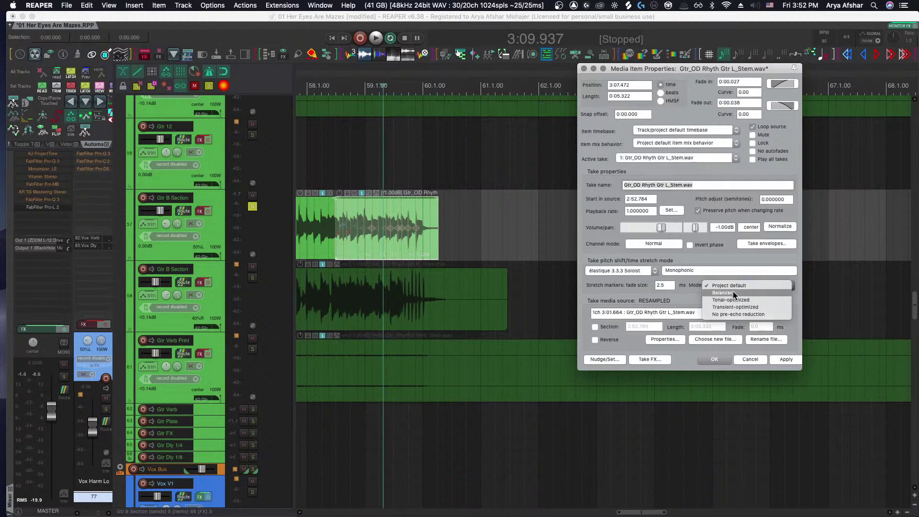
pyautogui.click(693, 288)
pyautogui.click(643, 271)
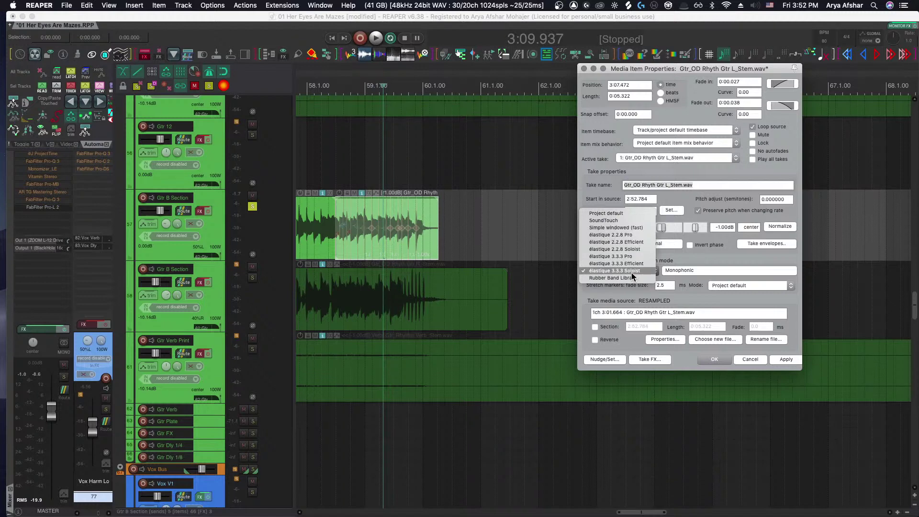
pyautogui.click(617, 299)
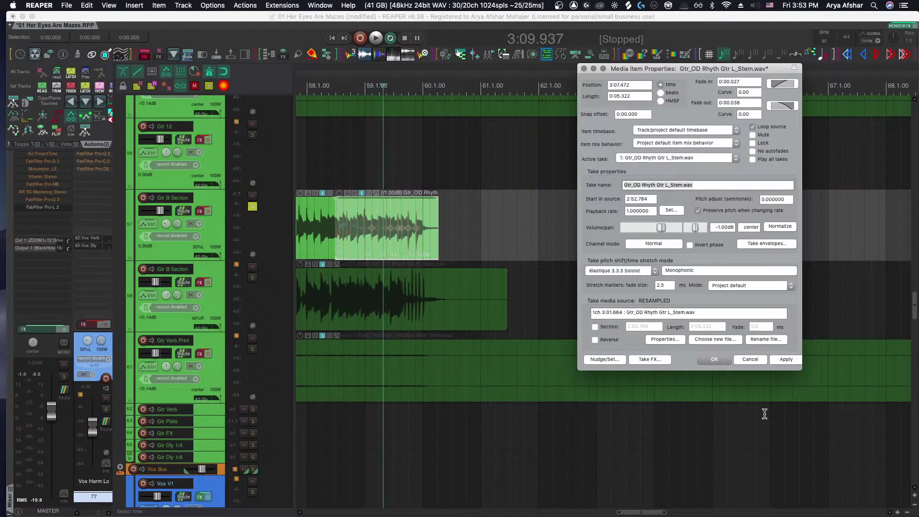
# Apply the élastique 3.3.3 Soloist Monophonic setting to the guitar take and close its item properties
pyautogui.click(779, 361)
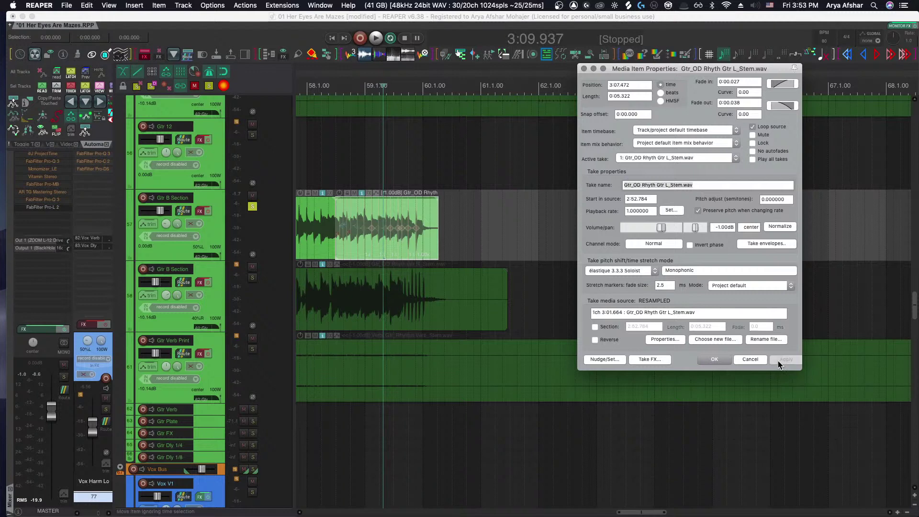
pyautogui.click(713, 360)
# Align the Gtr B Section take's stretch markers from beat 58.4 onward, placing the one before the next downbeat on 59.1.00
pyautogui.scroll(6, 310, 222)
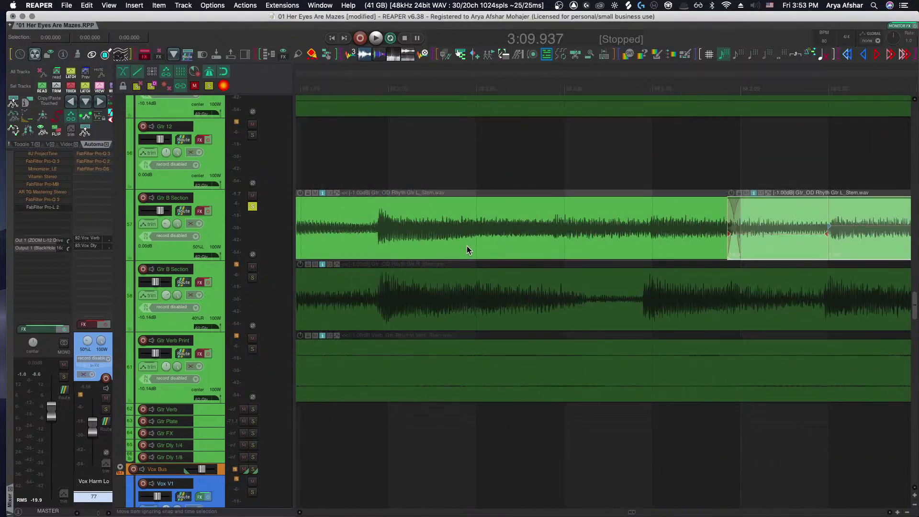
pyautogui.hscroll(6, 467, 245)
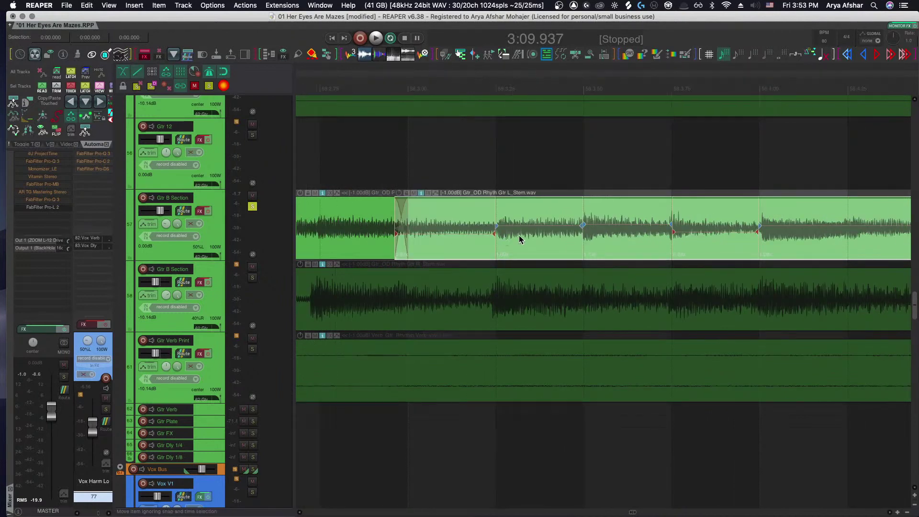
pyautogui.scroll(3, 534, 246)
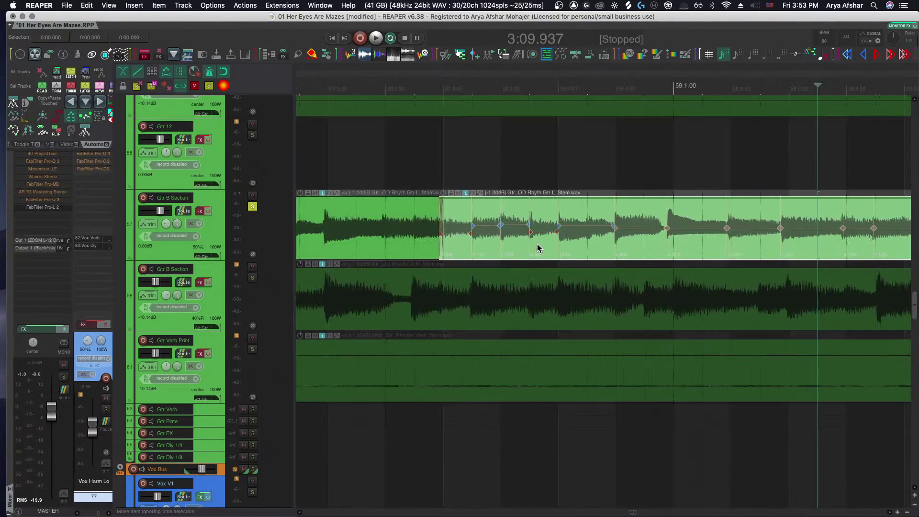
pyautogui.click(583, 227)
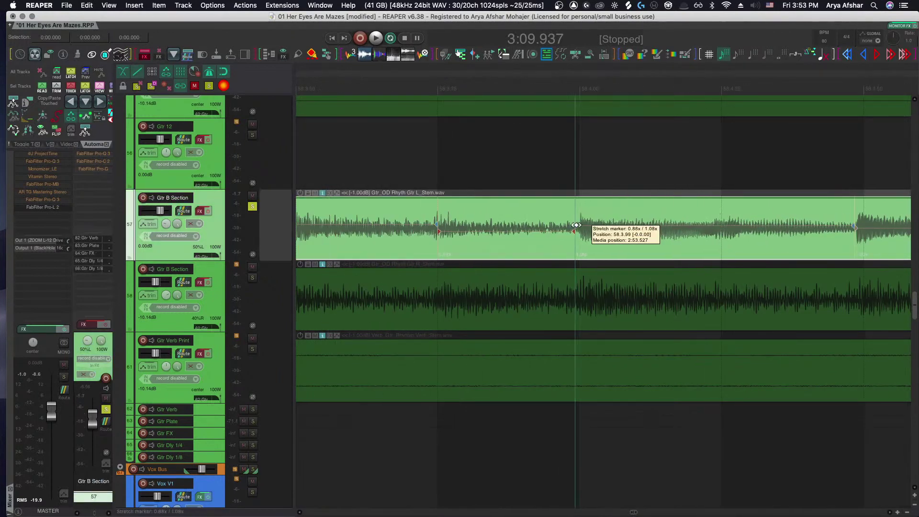
pyautogui.hscroll(2, 581, 225)
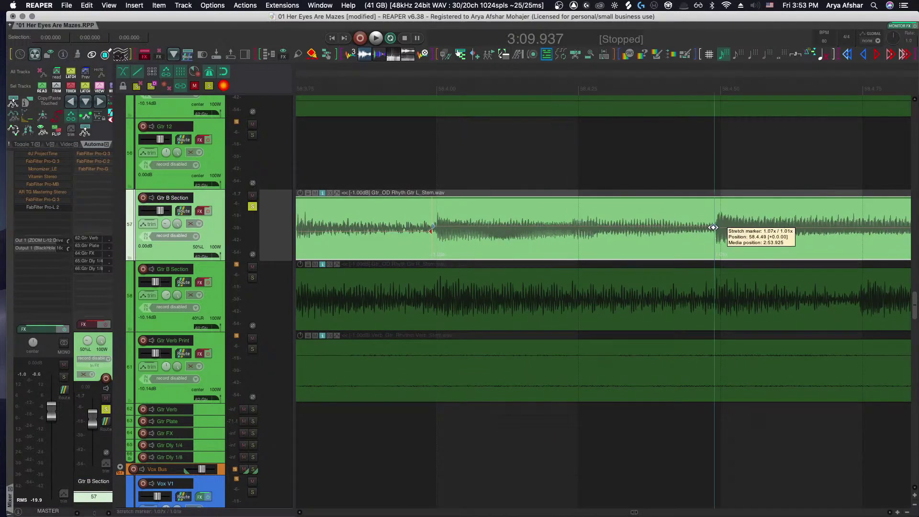
pyautogui.scroll(-4, 630, 246)
pyautogui.scroll(4, 621, 228)
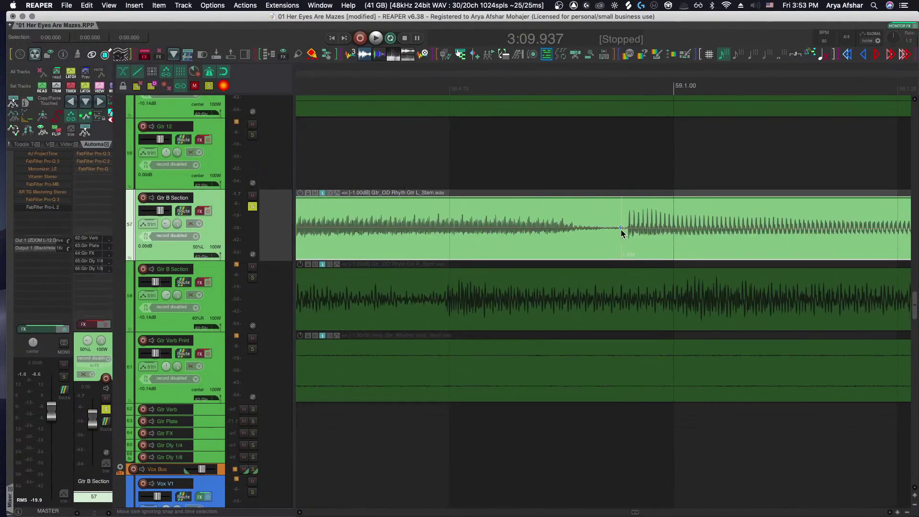
pyautogui.moveTo(621, 226); pyautogui.dragTo(646, 228)
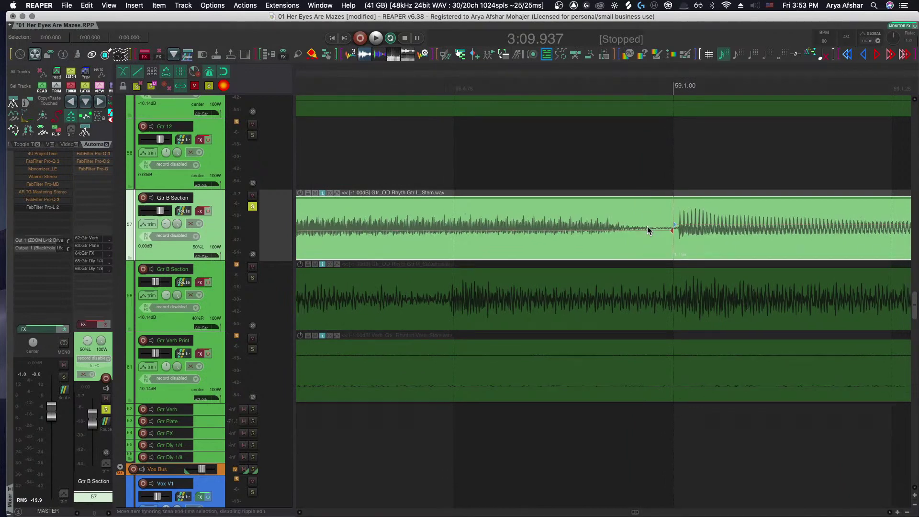
# Align the guitar take's remaining stretch markers between 59.1.00 and 60.1.00 to the grid lines
pyautogui.hscroll(3, 643, 227)
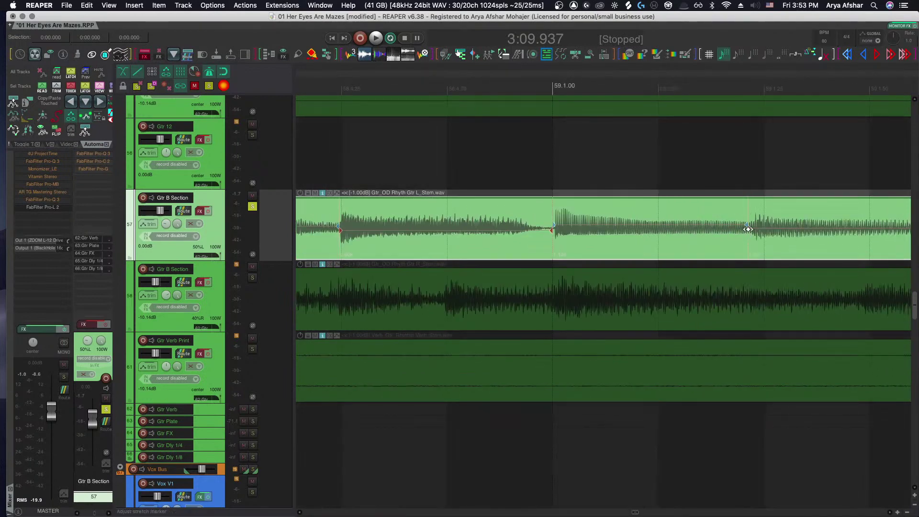
pyautogui.moveTo(747, 229)
pyautogui.mouseDown()
pyautogui.moveTo(813, 238)
pyautogui.moveTo(786, 231)
pyautogui.mouseUp()
pyautogui.hscroll(8, 757, 230)
pyautogui.hotkey('ctrl', 'z')
pyautogui.hscroll(3, 792, 234)
pyautogui.hscroll(8, 780, 232)
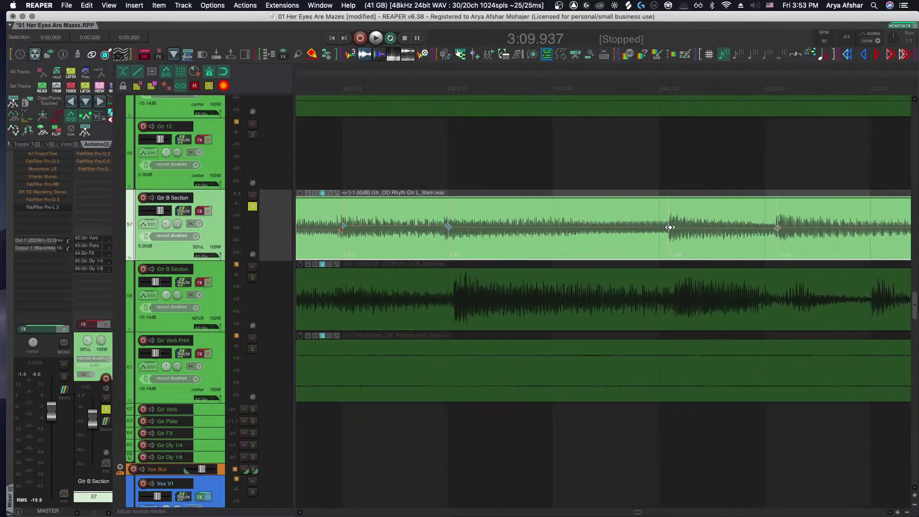
pyautogui.moveTo(669, 229); pyautogui.dragTo(660, 229)
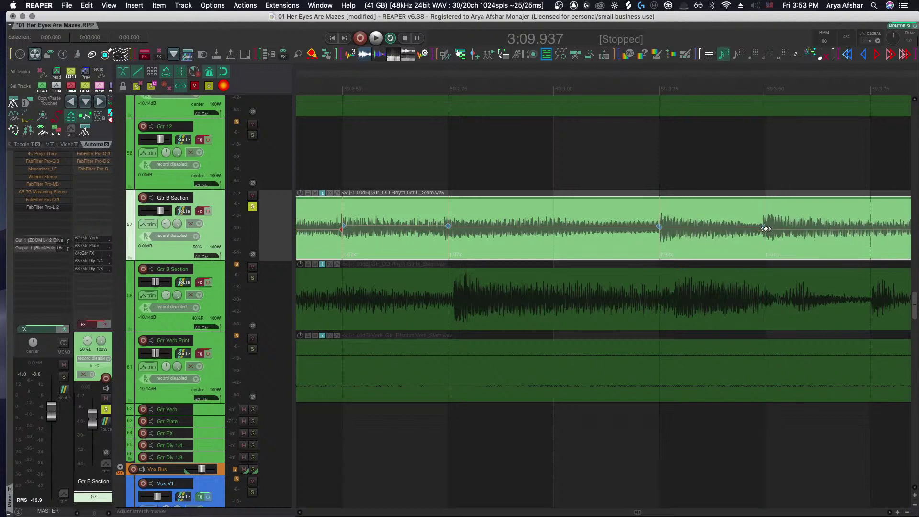
pyautogui.hscroll(5, 757, 236)
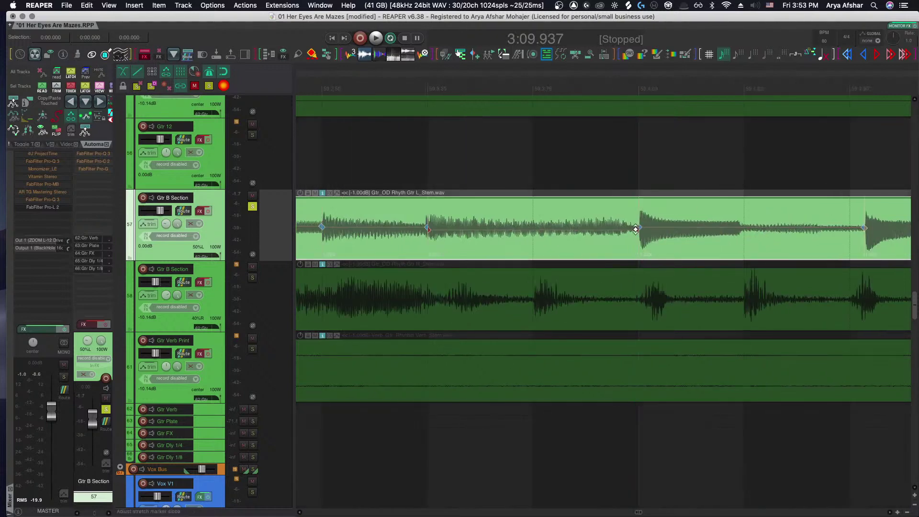
pyautogui.hscroll(1, 713, 237)
pyautogui.scroll(-4, 831, 231)
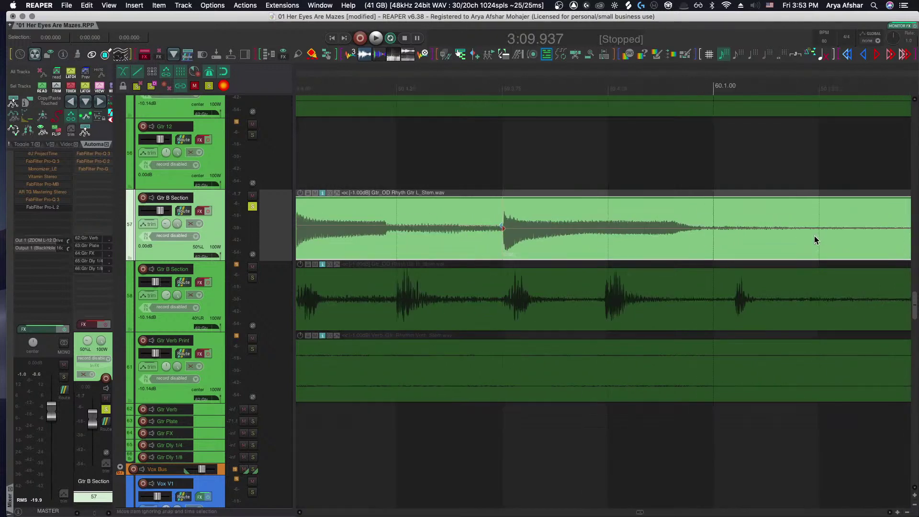
# Play back the retimed guitar from before the item split, and move the crossfade between the two items slightly later
pyautogui.scroll(-3, 758, 238)
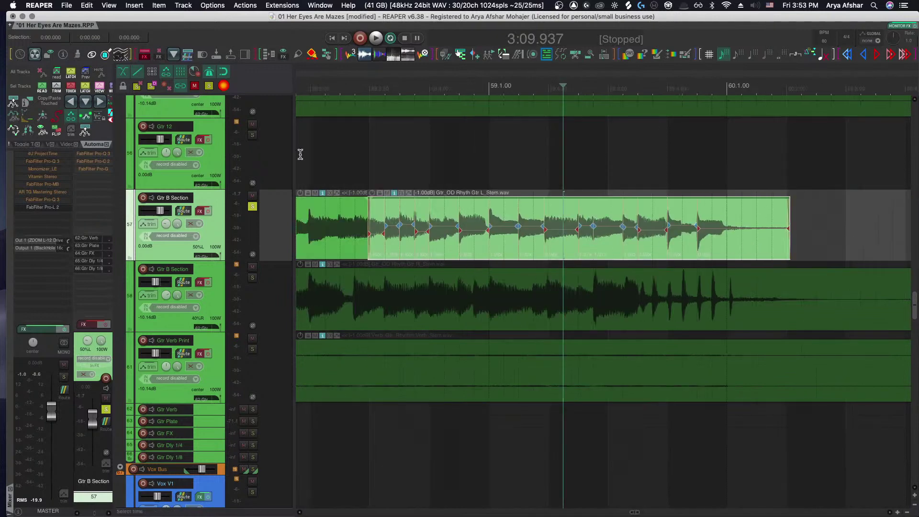
pyautogui.click(340, 170)
pyautogui.press('space')
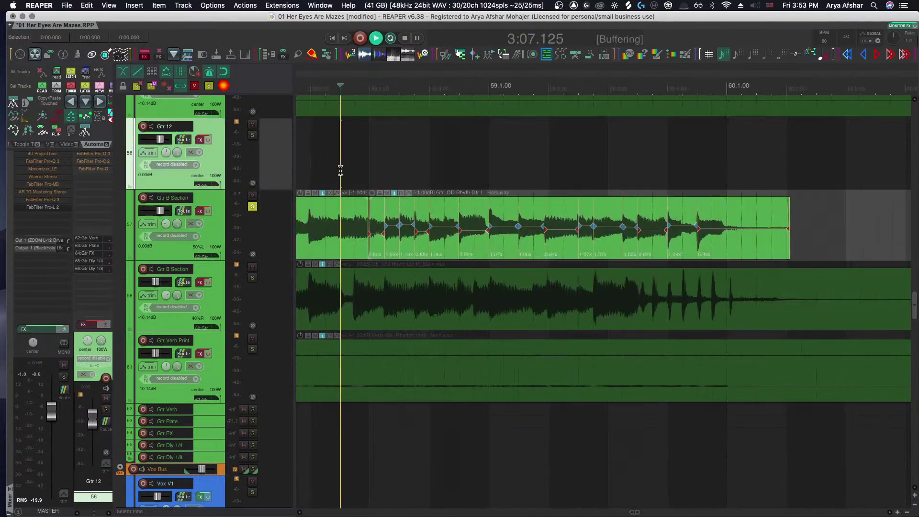
pyautogui.press('space')
pyautogui.scroll(5, 362, 236)
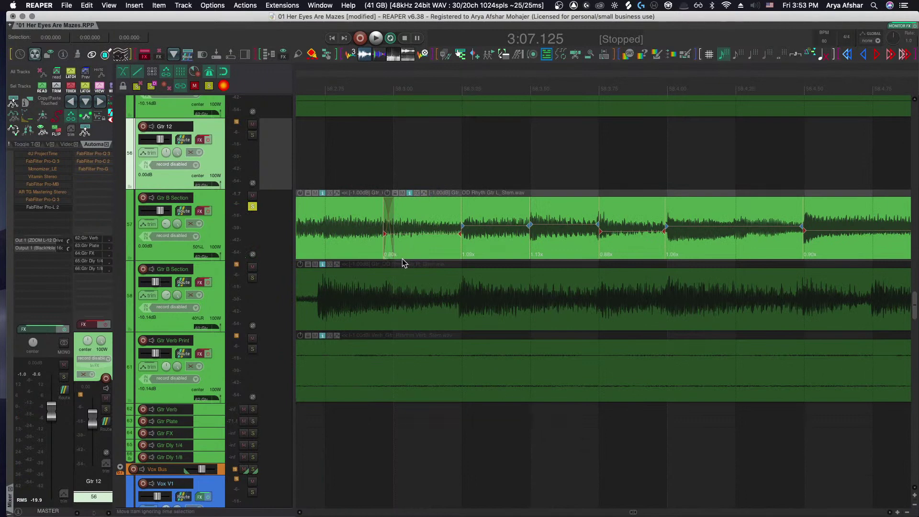
pyautogui.press('space')
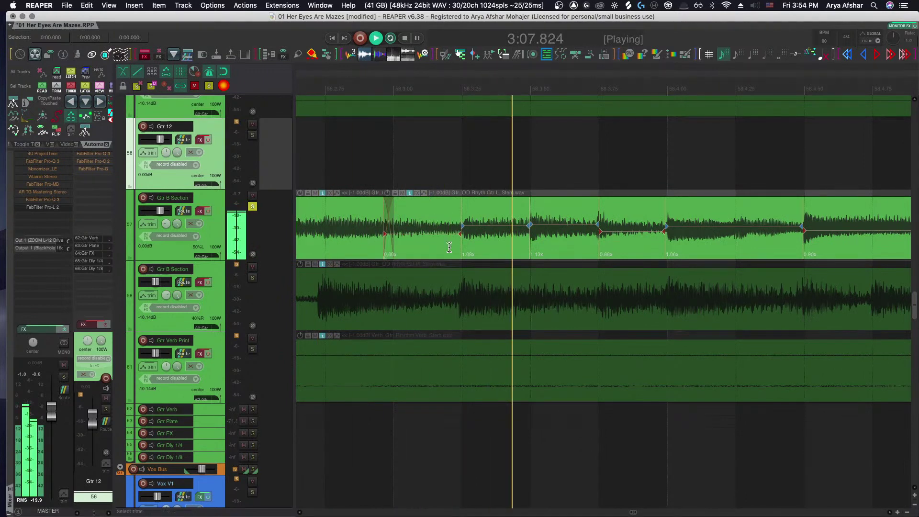
pyautogui.press('space')
pyautogui.moveTo(388, 216)
pyautogui.mouseDown()
pyautogui.moveTo(458, 216)
pyautogui.moveTo(406, 216)
pyautogui.mouseUp()
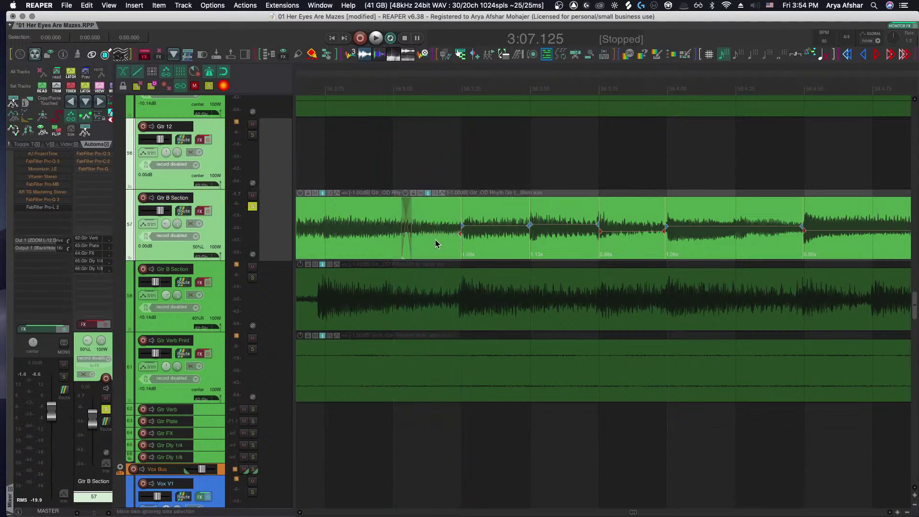
# Open the mouse modifier preferences for left drag in the Media item stretch marker context, keeping the guitar items uncovered
pyautogui.scroll(3, 455, 230)
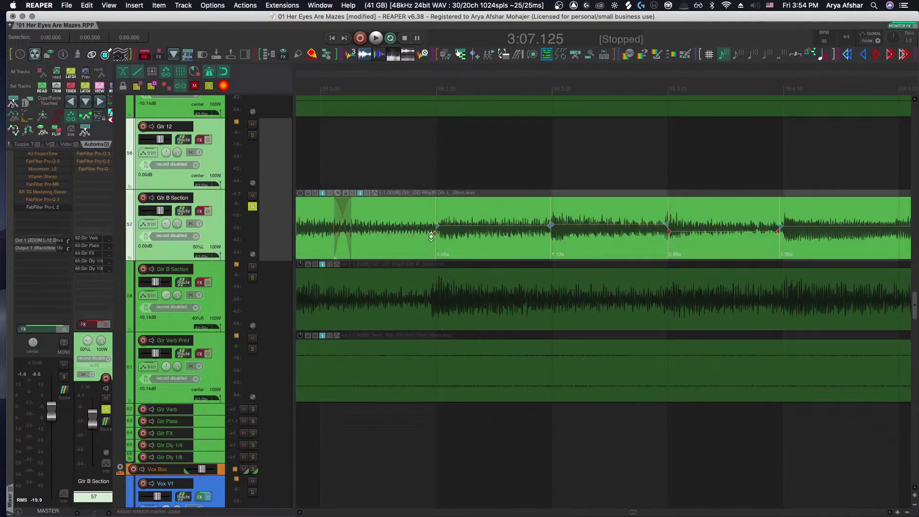
pyautogui.press('super+comma')
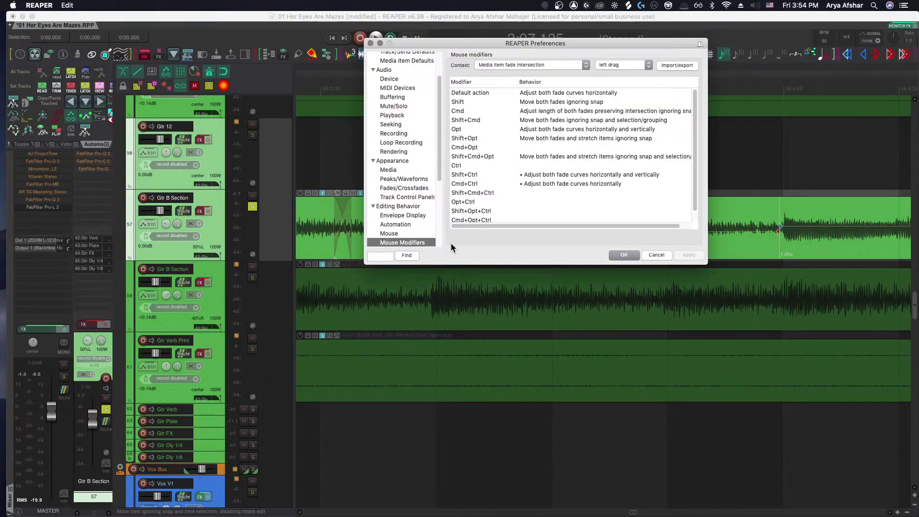
pyautogui.moveTo(510, 42); pyautogui.dragTo(622, 213)
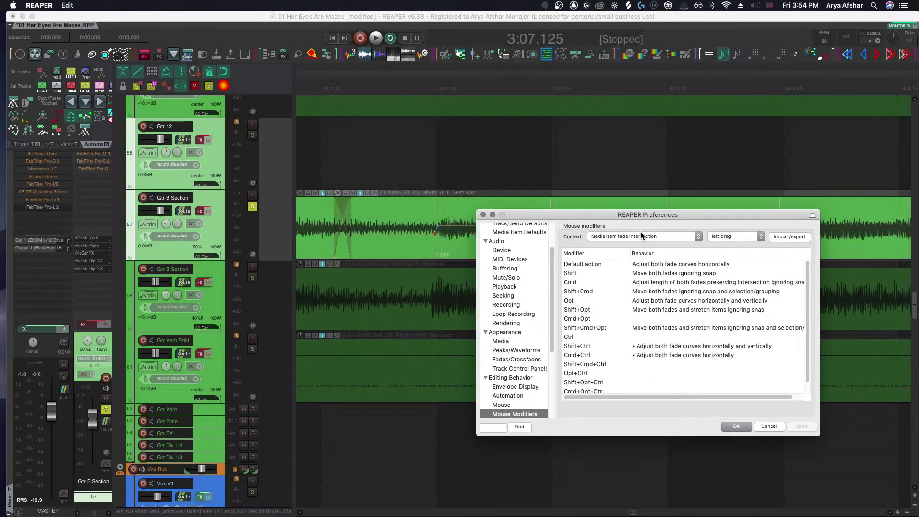
pyautogui.click(640, 234)
pyautogui.click(642, 243)
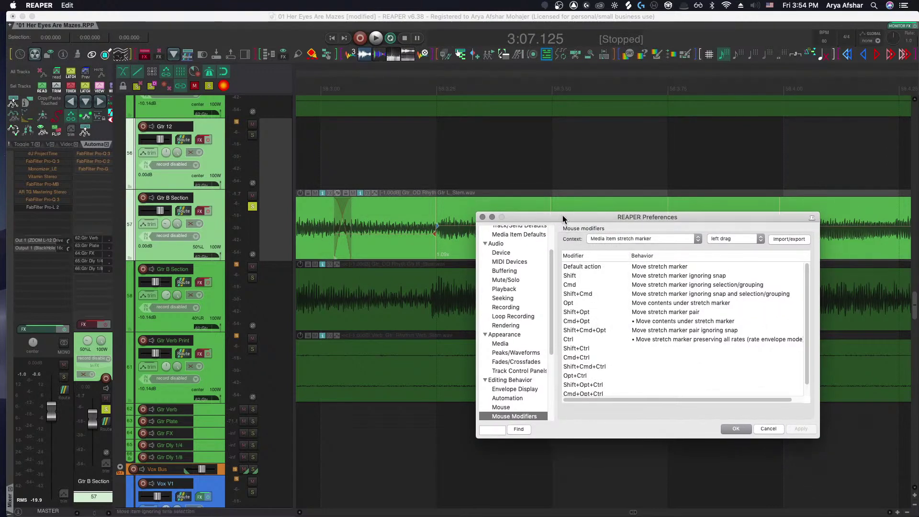
pyautogui.moveTo(563, 216); pyautogui.dragTo(626, 416)
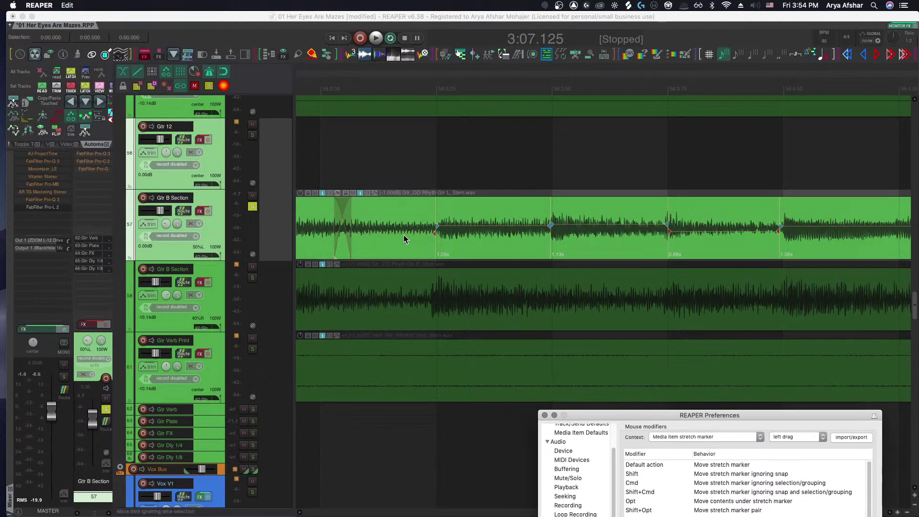
# Try adjusting the guitar take's stretch marker at 58.3.25, and undo the adjustment
pyautogui.scroll(-4, 598, 248)
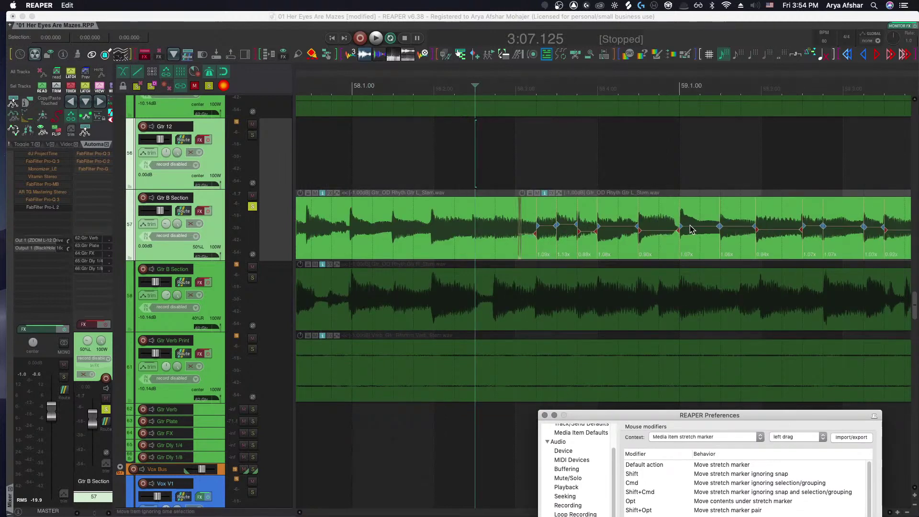
pyautogui.scroll(5, 537, 225)
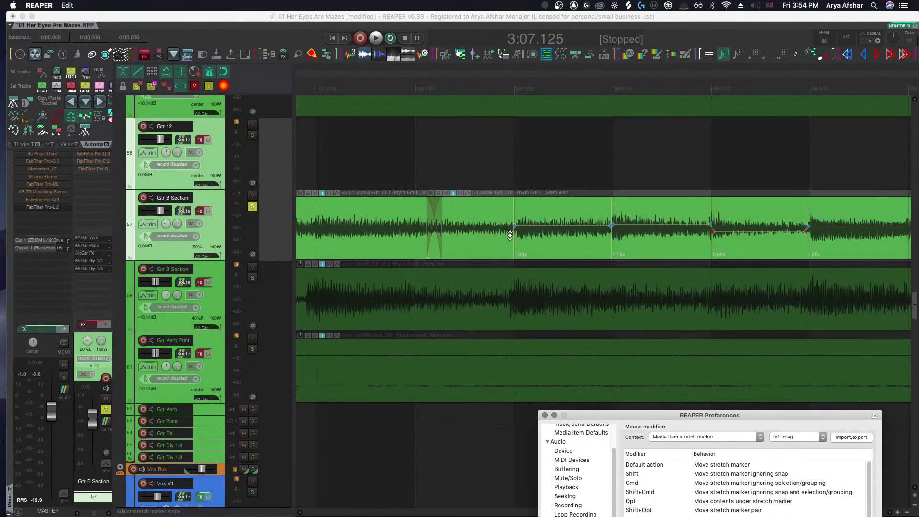
pyautogui.moveTo(510, 235); pyautogui.dragTo(504, 222)
pyautogui.press('super+z')
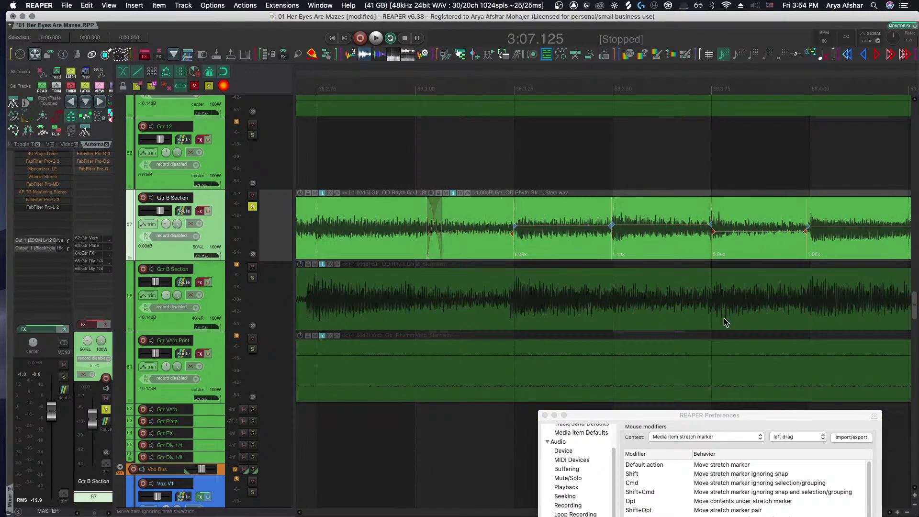
# Move the stretch marker pair at 58.3.25 and 58.3.50 earlier, and shift the guitar item later to realign the pair with the grid
pyautogui.moveTo(722, 413); pyautogui.dragTo(680, 275)
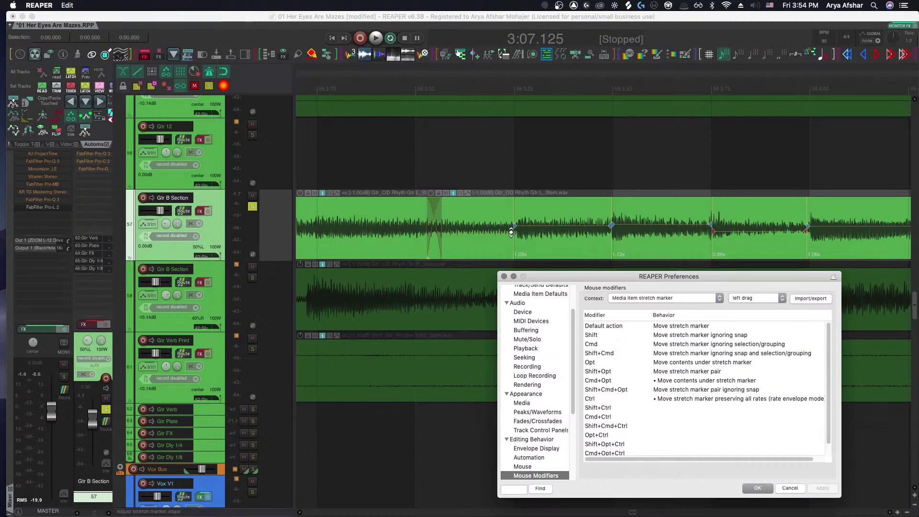
pyautogui.moveTo(511, 232)
pyautogui.mouseDown()
pyautogui.moveTo(512, 200)
pyautogui.moveTo(489, 147)
pyautogui.moveTo(489, 155)
pyautogui.mouseUp()
pyautogui.click(471, 248)
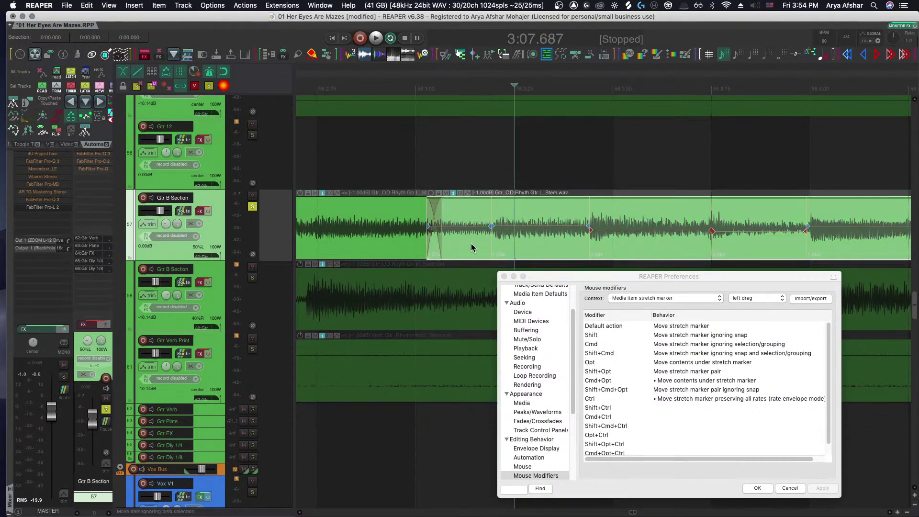
pyautogui.moveTo(473, 250); pyautogui.dragTo(496, 249)
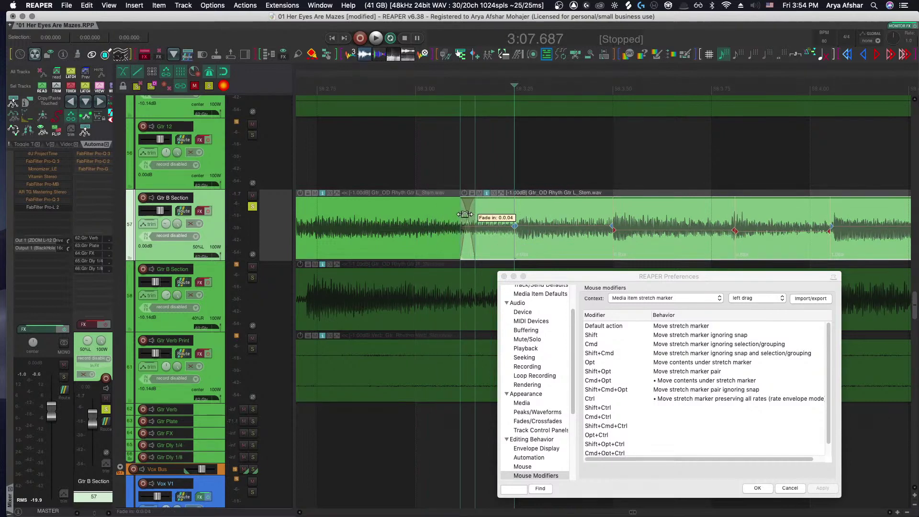
# Play back the guitar from before the crossfade to check the timing of the moved stretch markers
pyautogui.scroll(-3, 465, 213)
pyautogui.click(380, 169)
pyautogui.press('space')
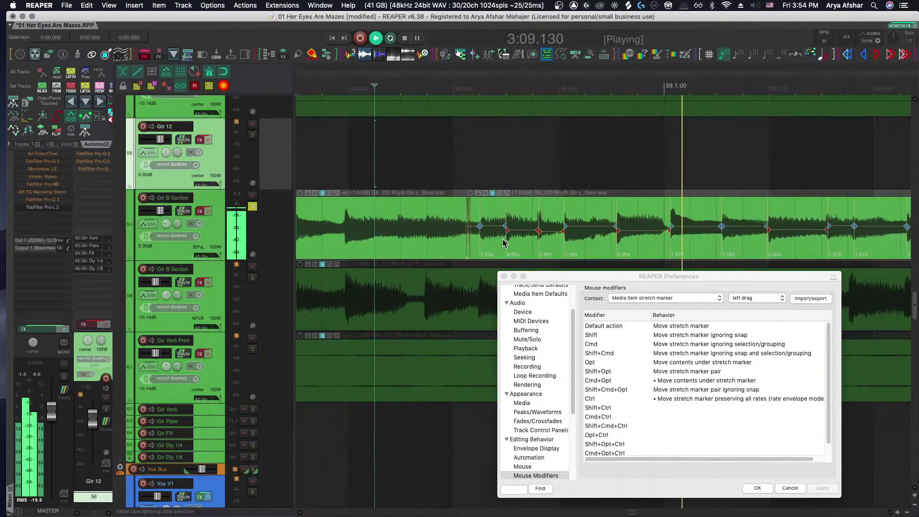
pyautogui.press('space')
pyautogui.scroll(1, 615, 248)
pyautogui.press('space')
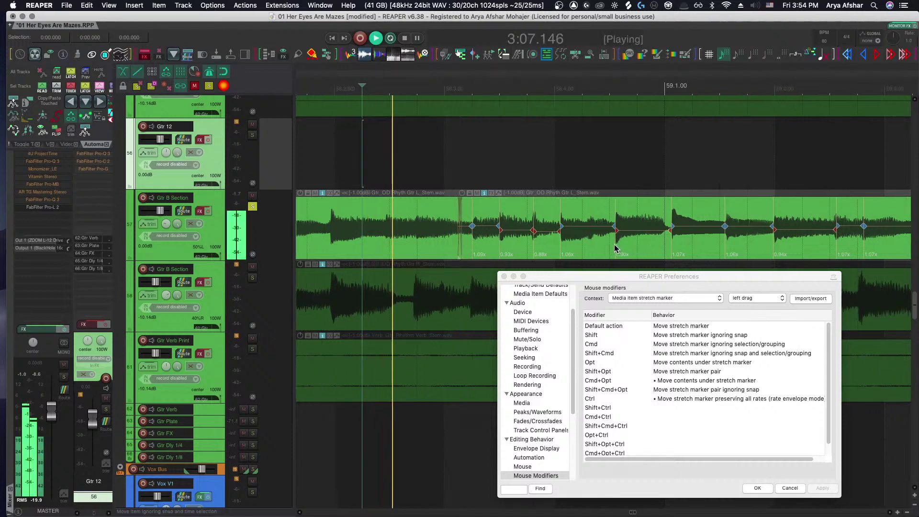
# Move the guitar's stretch markers onto the grid at 58.3.75, 58.4.00 and 58.4.50, auditioning the timing between moves
pyautogui.hscroll(1, 615, 248)
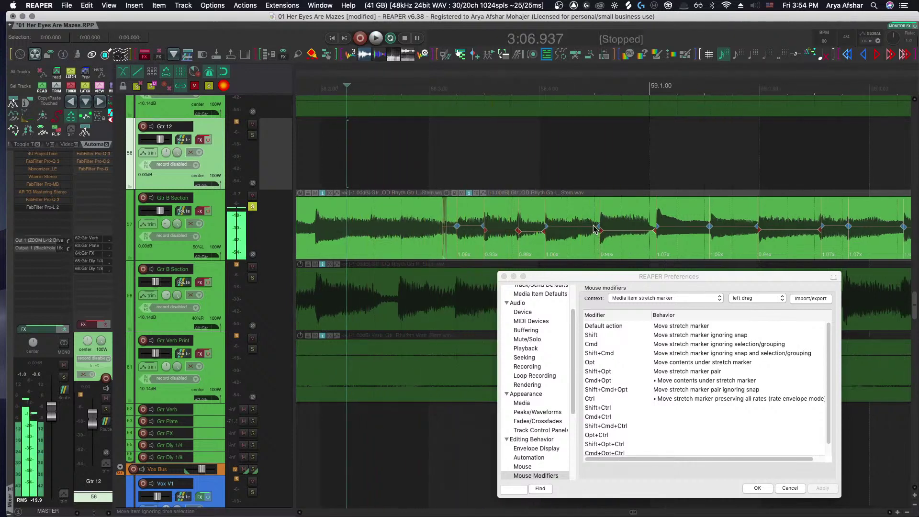
pyautogui.moveTo(599, 228); pyautogui.dragTo(593, 226)
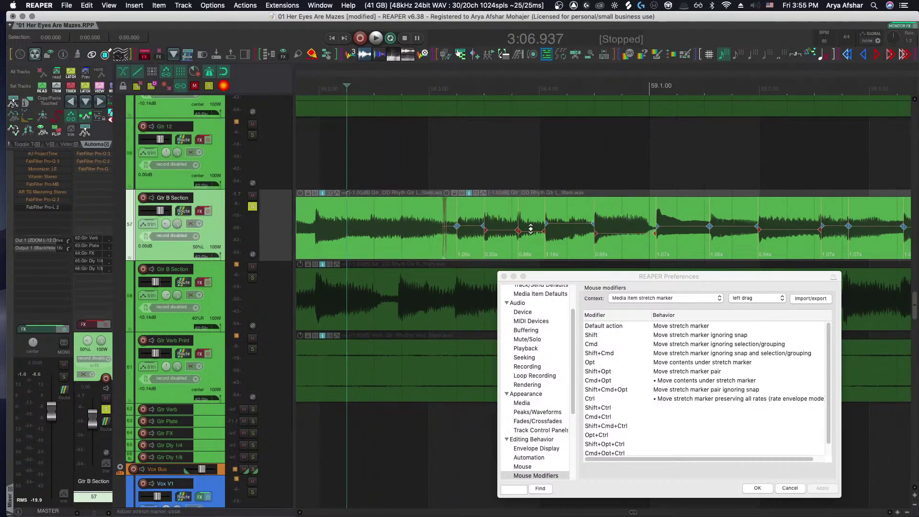
pyautogui.moveTo(519, 233); pyautogui.dragTo(511, 233)
pyautogui.press('space')
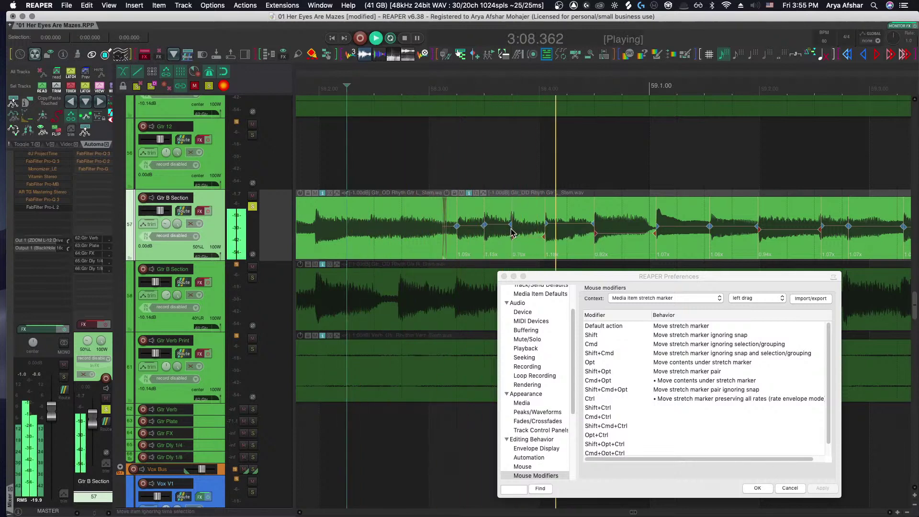
pyautogui.press('space')
pyautogui.moveTo(551, 228); pyautogui.dragTo(549, 240)
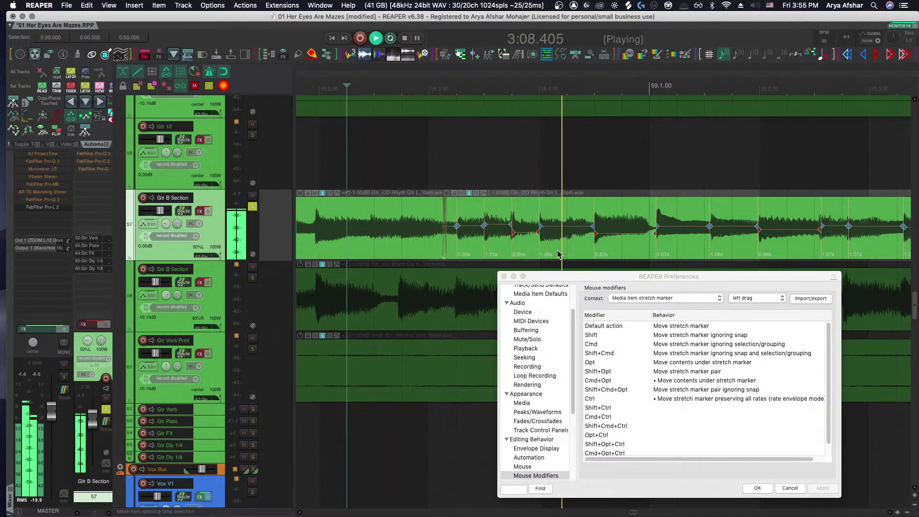
# Delete the stretch-marked guitar item after the crossfade, extend the preceding item past 60.1.00 to replace it, and close the preferences
pyautogui.press('space')
pyautogui.hscroll(2, 557, 250)
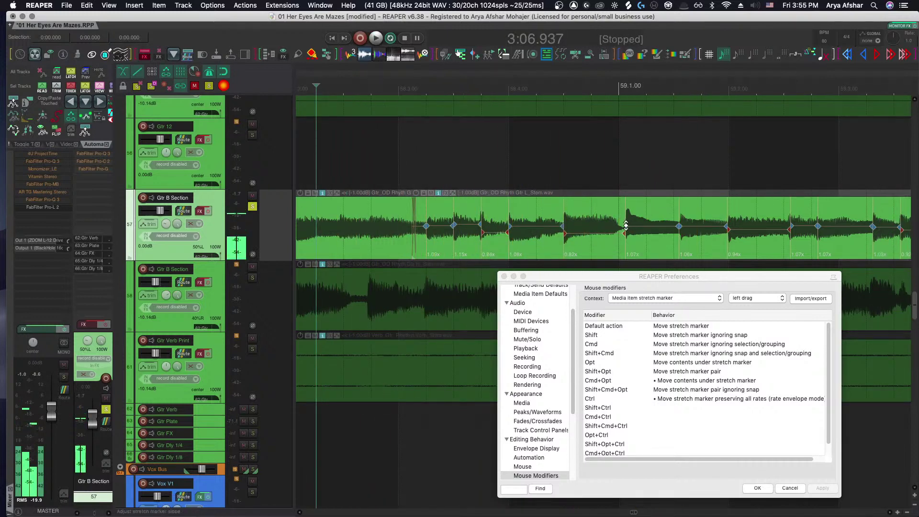
pyautogui.scroll(-3, 492, 236)
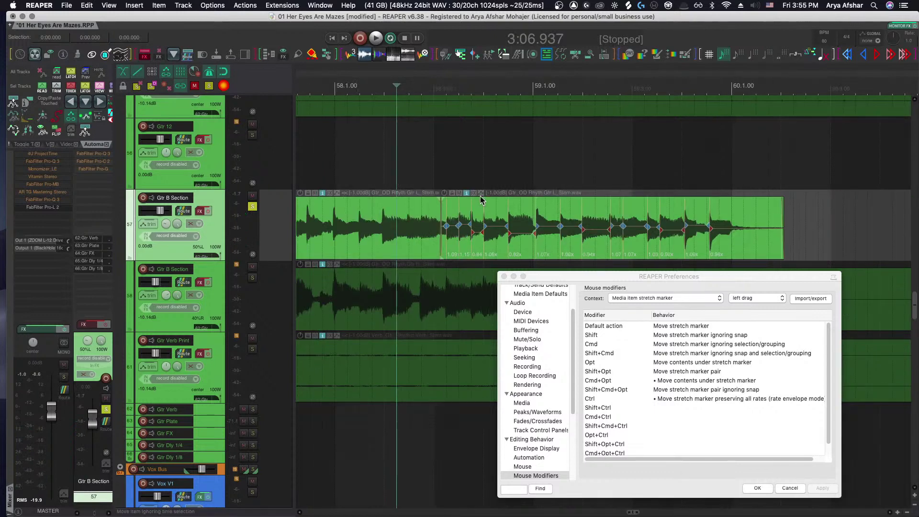
pyautogui.click(572, 231)
pyautogui.press('Delete')
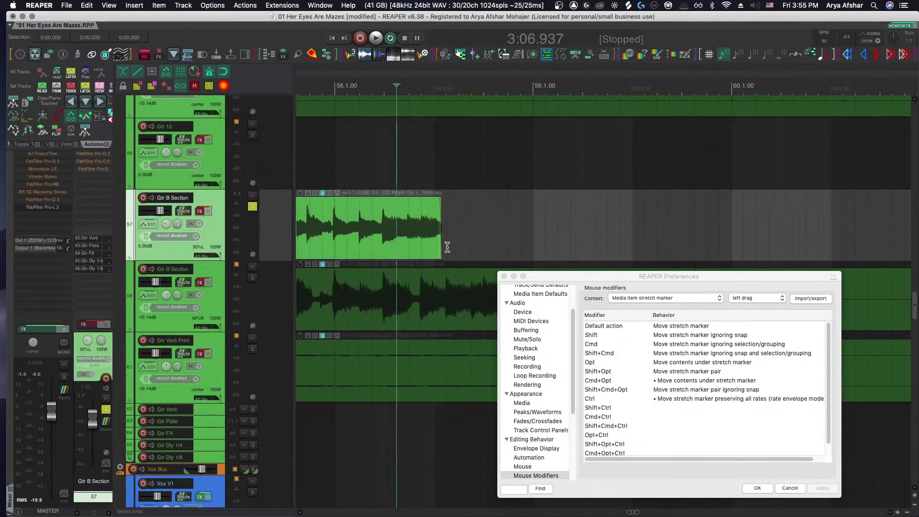
pyautogui.moveTo(447, 247); pyautogui.dragTo(842, 252)
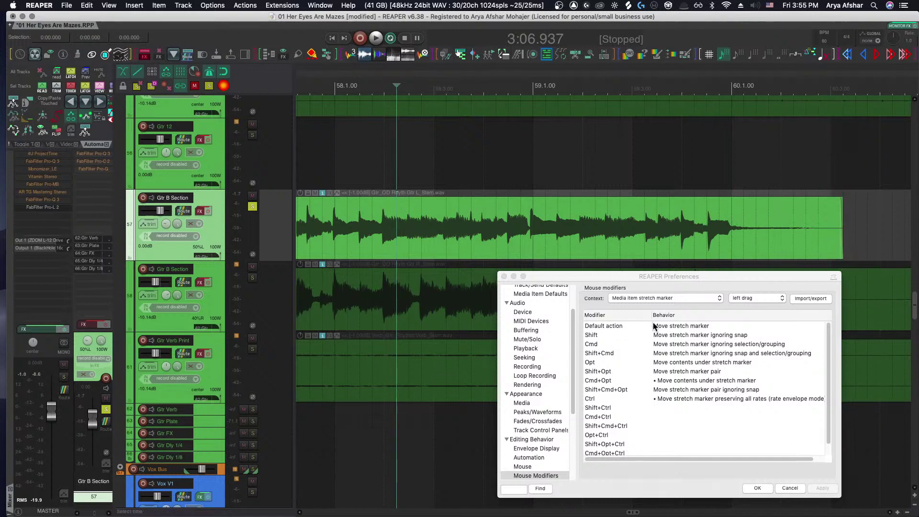
pyautogui.click(503, 277)
# Play back the unstretched guitar from several points before 59.1.00 to find where its timing drifts
pyautogui.press('space')
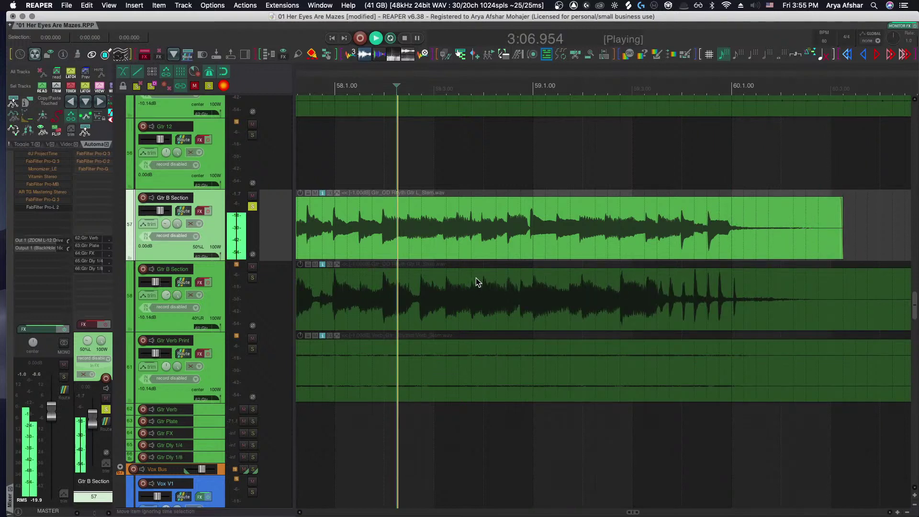
pyautogui.scroll(3, 513, 253)
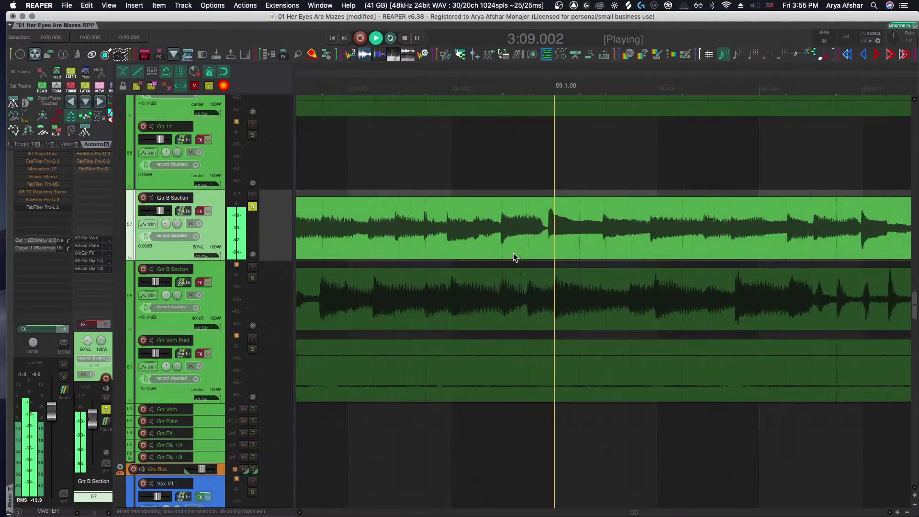
pyautogui.press('space')
pyautogui.scroll(-2, 458, 199)
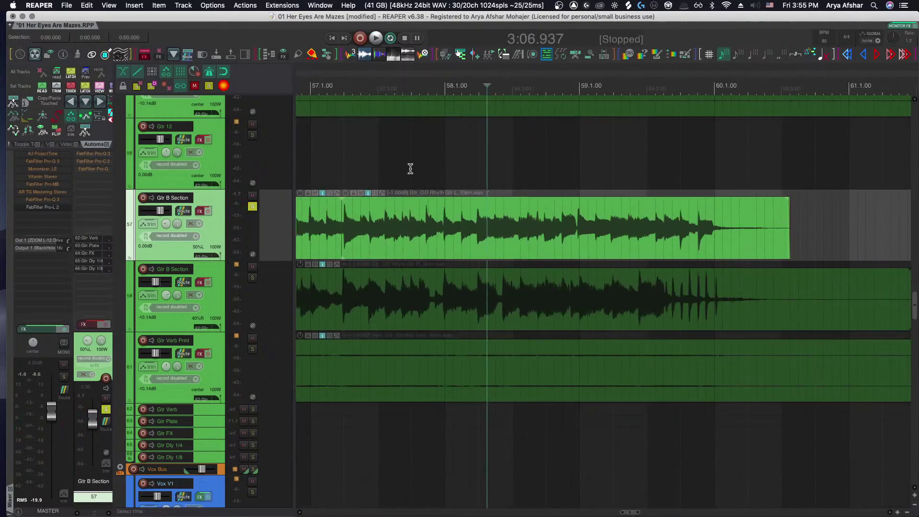
pyautogui.click(410, 171)
pyautogui.press('space')
pyautogui.scroll(10, 493, 243)
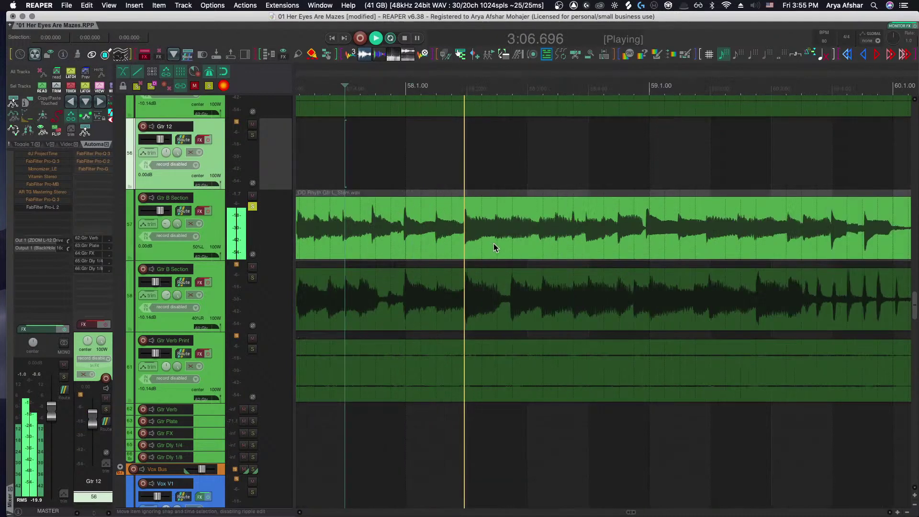
pyautogui.press('space')
pyautogui.scroll(5, 498, 240)
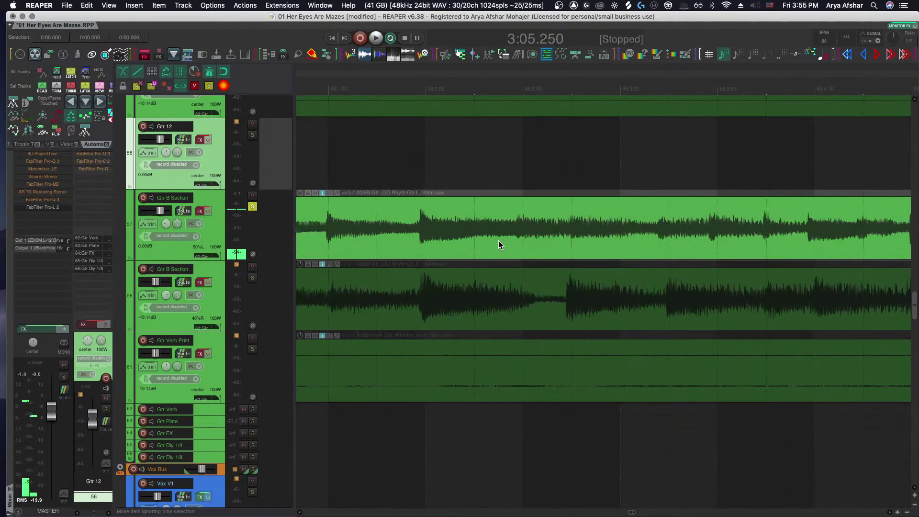
pyautogui.click(498, 241)
pyautogui.press('space')
pyautogui.press('space')
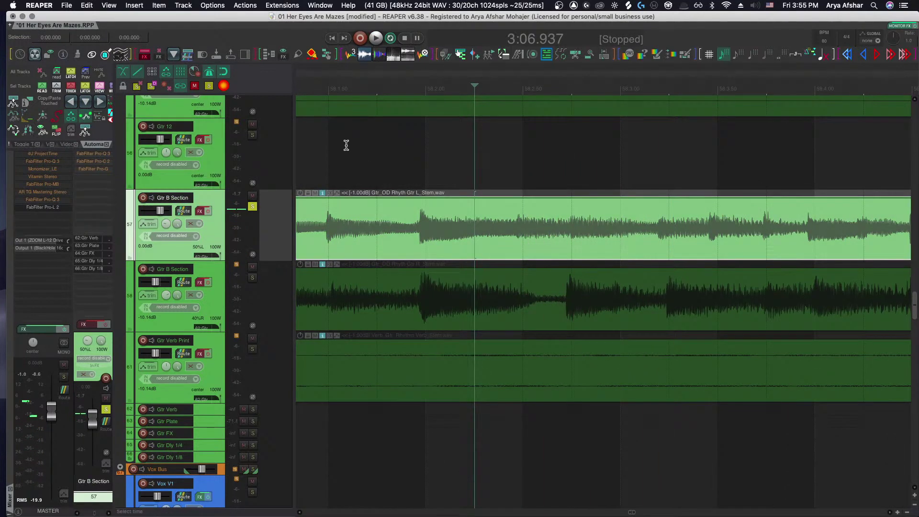
pyautogui.click(346, 145)
pyautogui.press('space')
pyautogui.hscroll(2, 355, 149)
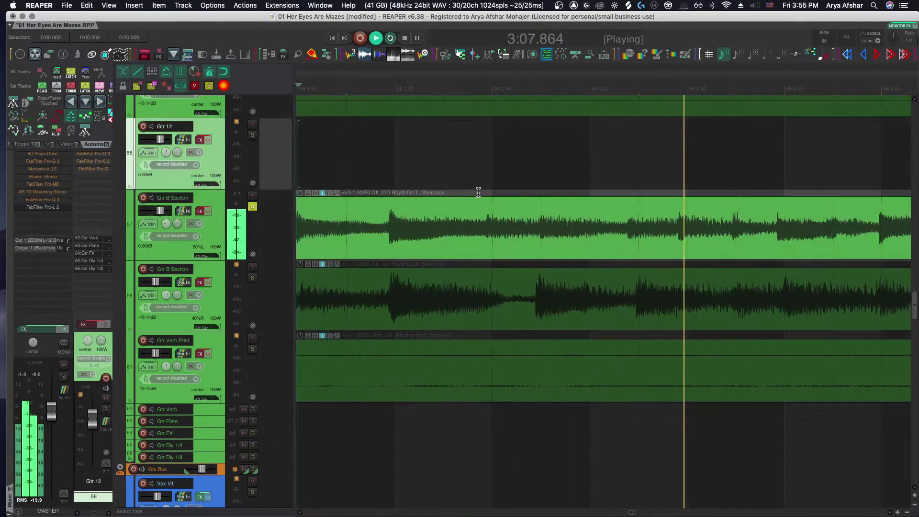
pyautogui.press('space')
# Split the guitar item at about 58.3.25, move the split point to 58.3.13, and slip the following item's contents toward the grid
pyautogui.click(639, 242)
pyautogui.press('s')
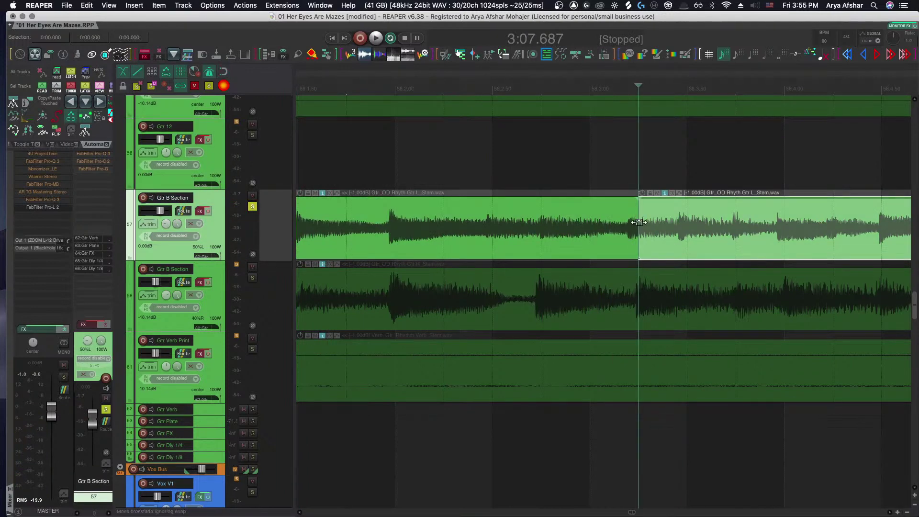
pyautogui.moveTo(639, 222); pyautogui.dragTo(615, 223)
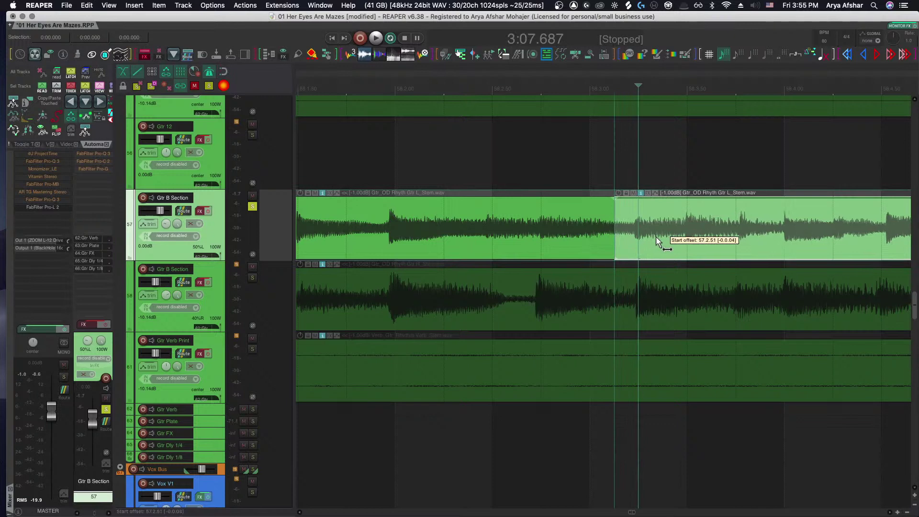
# Play back the guitar across the split at 58.3.13 to check the slipped notes
pyautogui.hscroll(1, 656, 240)
pyautogui.hscroll(6, 660, 238)
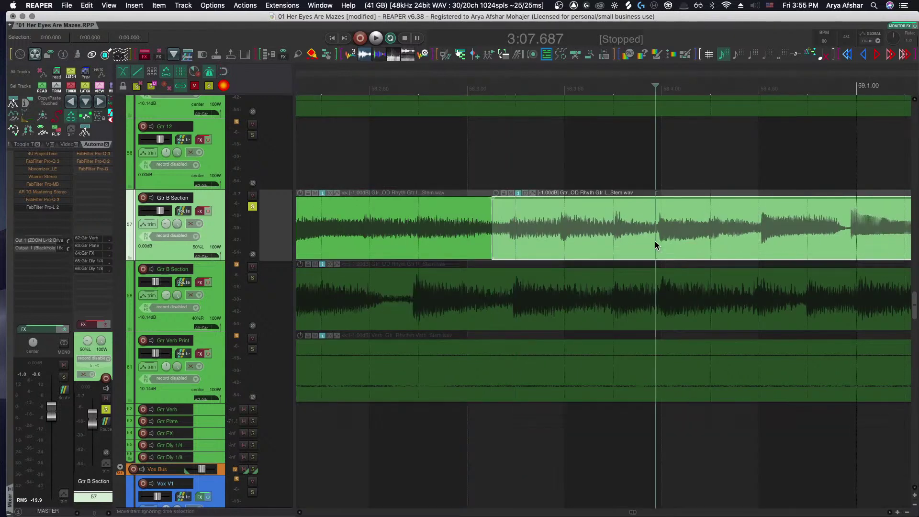
pyautogui.scroll(-4, 389, 158)
pyautogui.click(390, 158)
pyautogui.press('space')
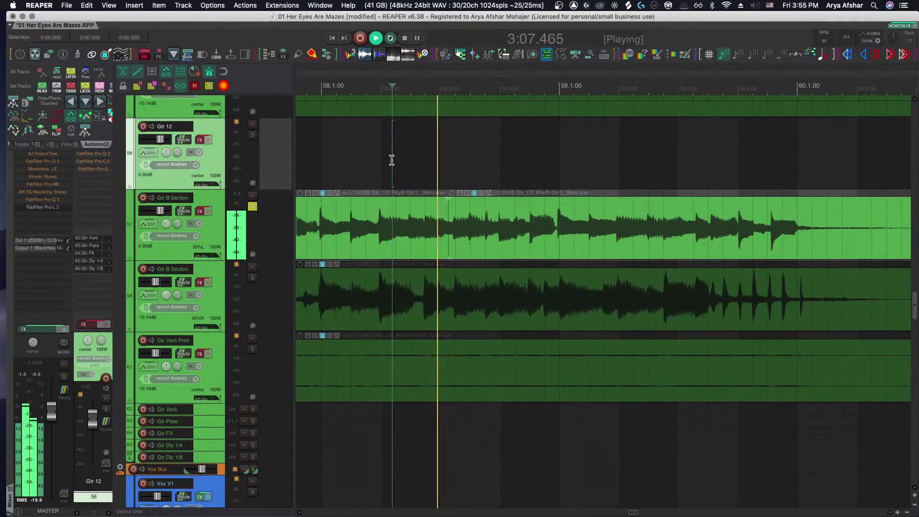
pyautogui.press('space')
pyautogui.scroll(4, 455, 238)
pyautogui.press('space')
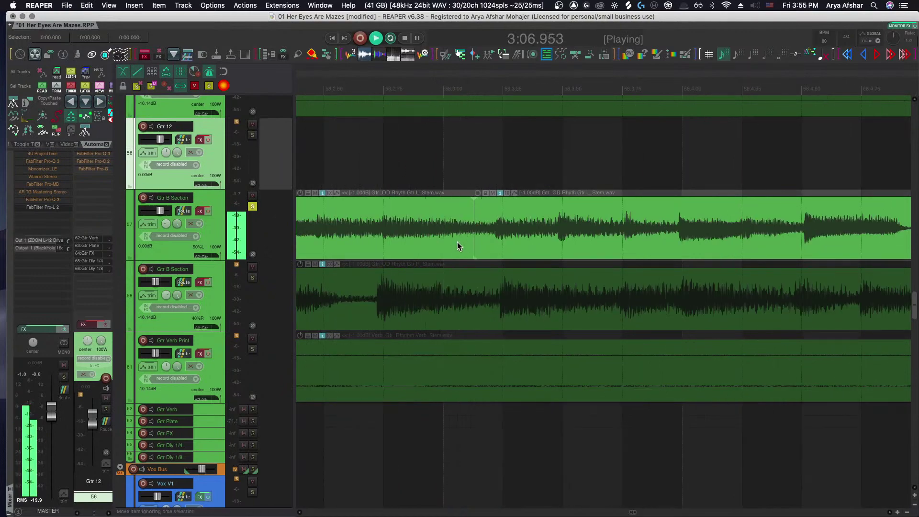
pyautogui.press('space')
# Split the guitar just before 58.3.50, slip the following contents slightly earlier, and audition the edit
pyautogui.click(551, 242)
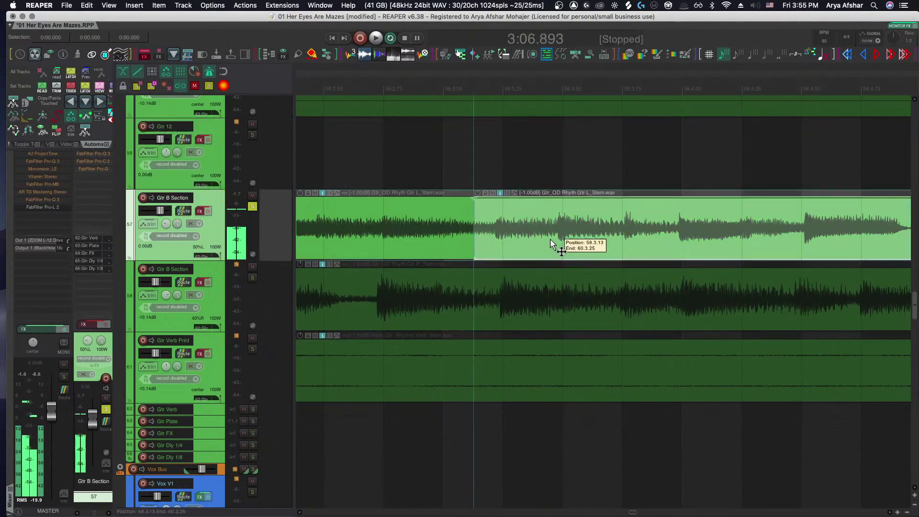
pyautogui.press('s')
pyautogui.click(358, 140)
pyautogui.press('space')
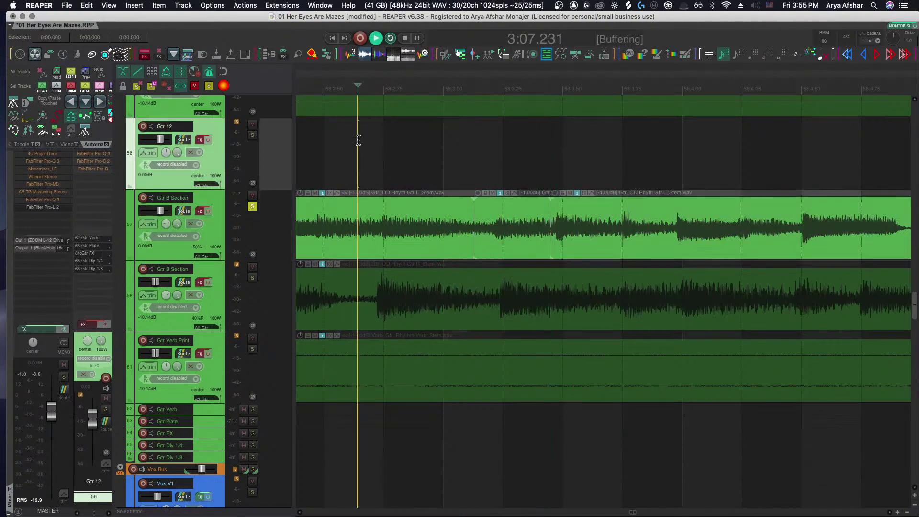
pyautogui.press('space')
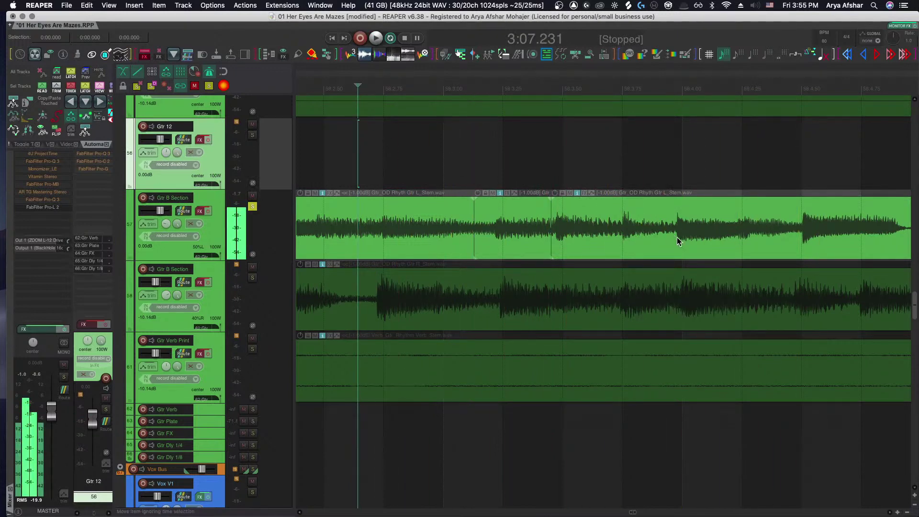
# Play back the guitar from about 58.1.50 through both splits to check the timing leading into them
pyautogui.click(674, 238)
pyautogui.scroll(-3, 546, 229)
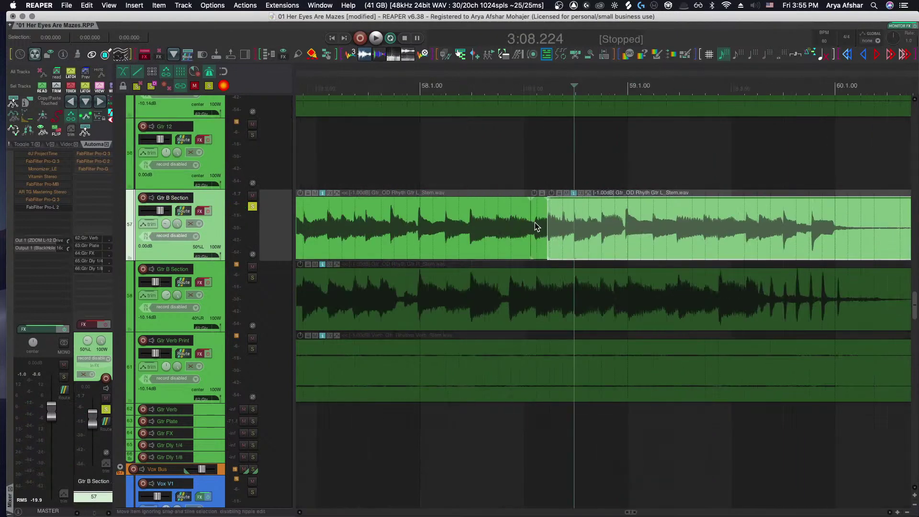
pyautogui.click(444, 163)
pyautogui.scroll(3, 467, 227)
pyautogui.press('space')
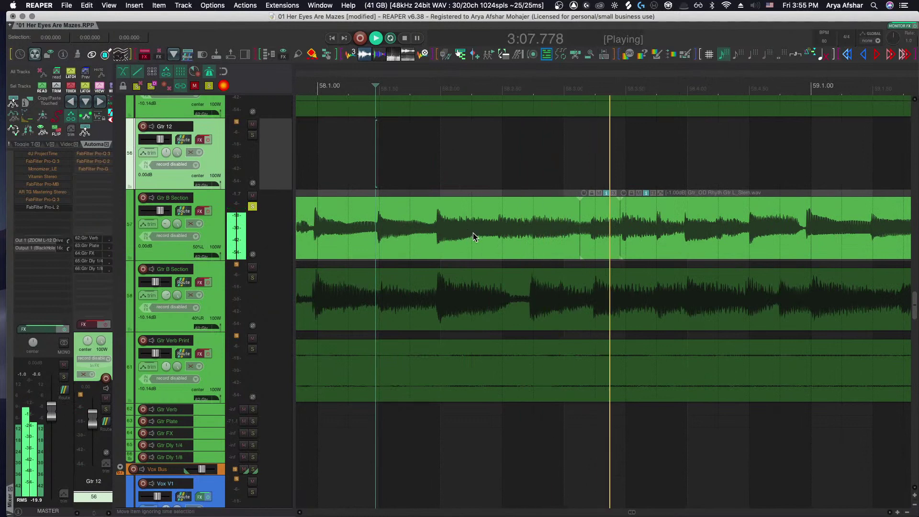
pyautogui.press('space')
# Split the guitar at about 58.2.42, slip the contents of the short item before 58.3.13 slightly, and audition it
pyautogui.click(493, 235)
pyautogui.press('s')
pyautogui.moveTo(508, 233); pyautogui.dragTo(513, 236)
pyautogui.press('space')
pyautogui.press('space')
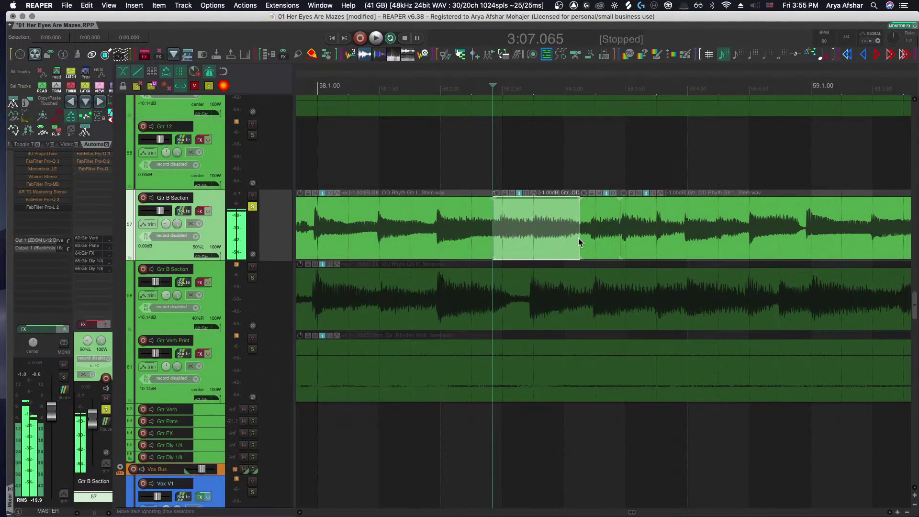
pyautogui.press('space')
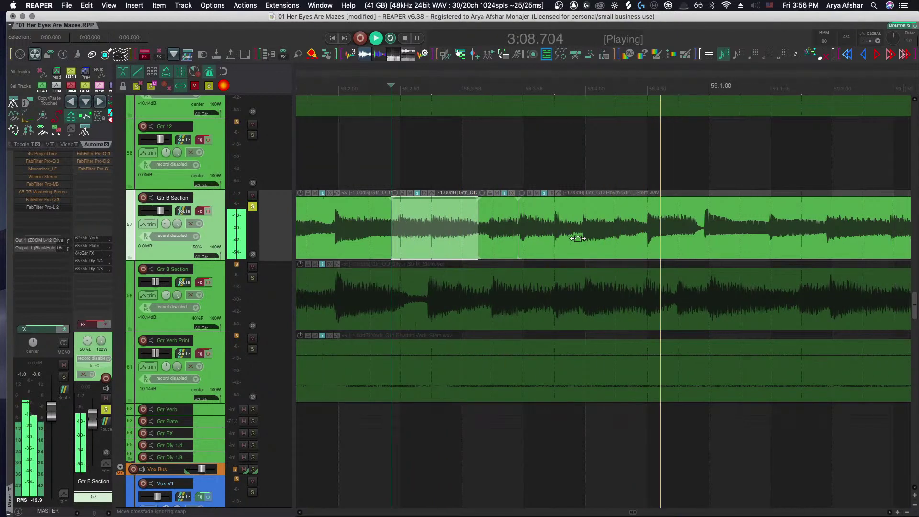
pyautogui.press('space')
# Split the guitar in the gap just before 59.1.00 and slip the following contents so the note attack meets the bar line
pyautogui.click(519, 240)
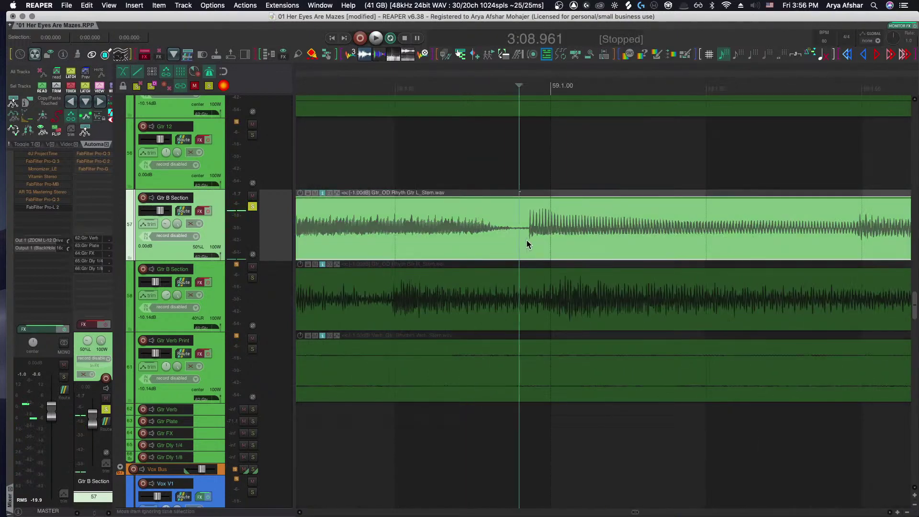
pyautogui.press('s')
pyautogui.click(551, 244)
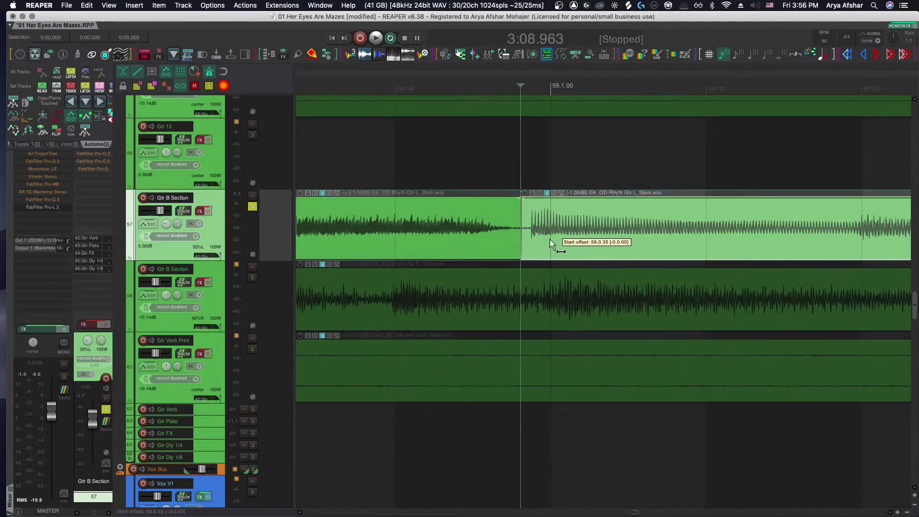
pyautogui.moveTo(551, 244); pyautogui.dragTo(564, 242)
# Play back the guitar from just before 59.1.00 toward 60.1.00 to check the end of the phrase
pyautogui.click(418, 170)
pyautogui.press('space')
pyautogui.scroll(-3, 418, 166)
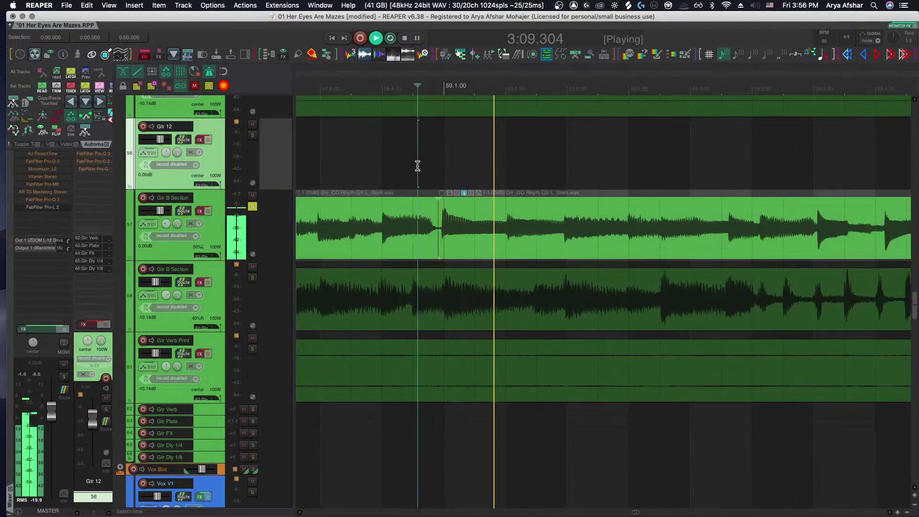
pyautogui.press('space')
pyautogui.press('space')
pyautogui.scroll(8, 504, 243)
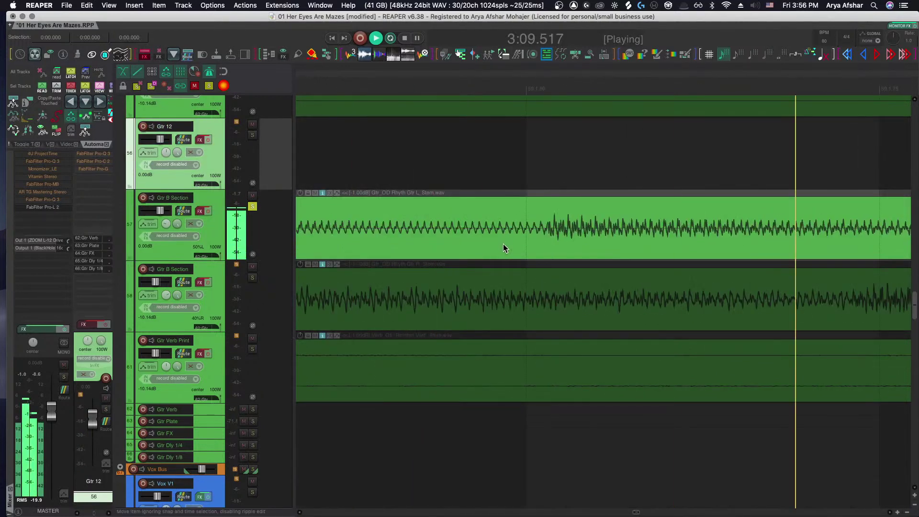
pyautogui.scroll(-8, 504, 243)
pyautogui.hscroll(3, 504, 243)
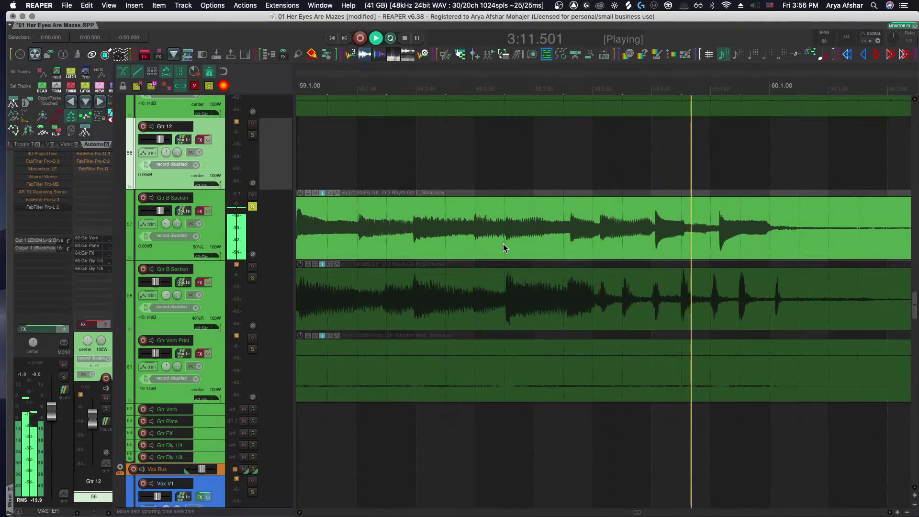
pyautogui.press('space')
pyautogui.press('space')
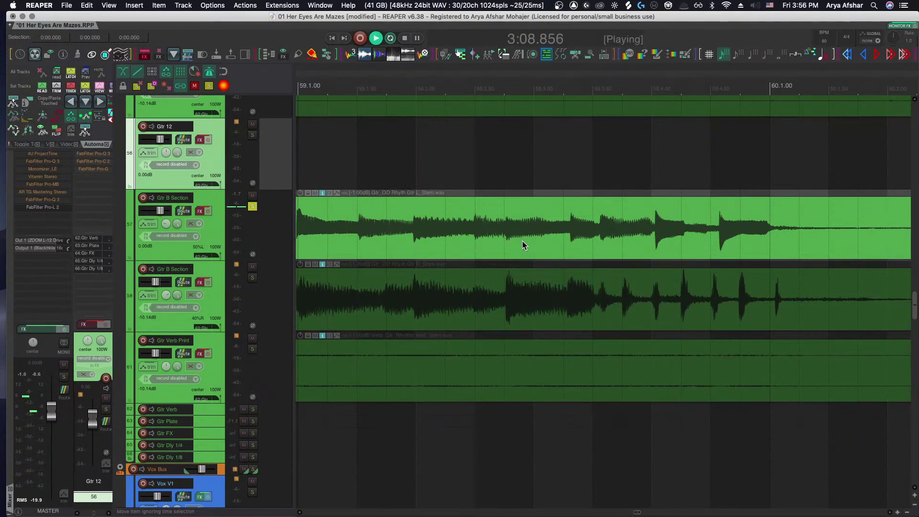
pyautogui.press('space')
# Split the guitar at about 59.3.14, slip the last item's contents slightly earlier onto the grid, and audition the ending
pyautogui.click(550, 242)
pyautogui.press('s')
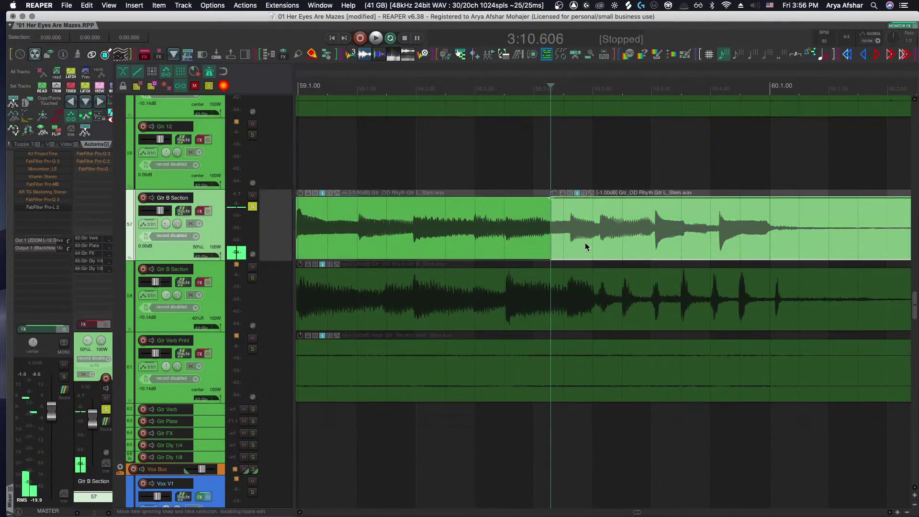
pyautogui.moveTo(585, 247); pyautogui.dragTo(579, 247)
pyautogui.click(453, 149)
pyautogui.press('space')
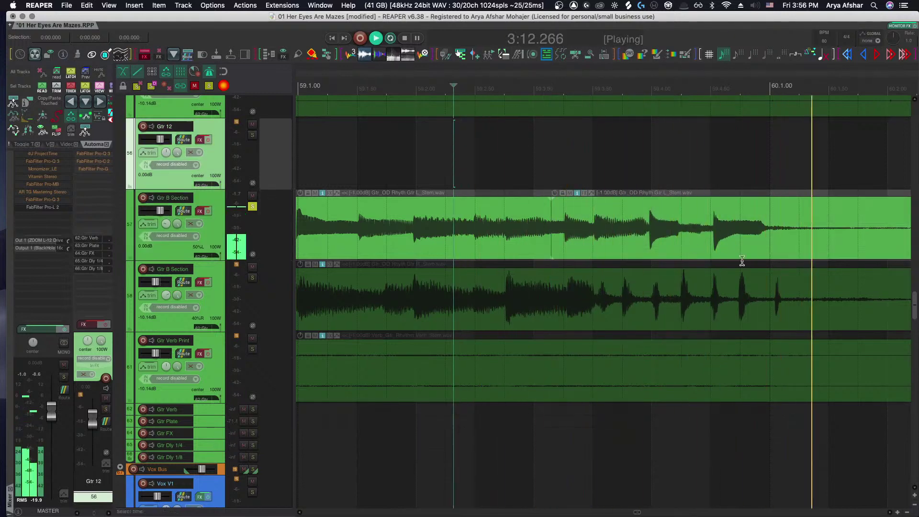
pyautogui.press('space')
# Play back the guitar edits from about 58.2.50 through the end of the phrase and examine the splits up close
pyautogui.scroll(-3, 718, 239)
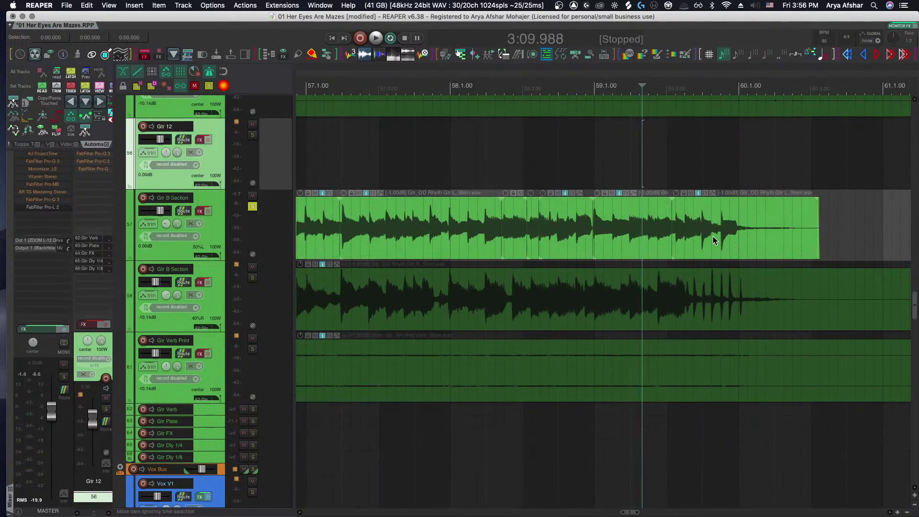
pyautogui.click(503, 172)
pyautogui.press('space')
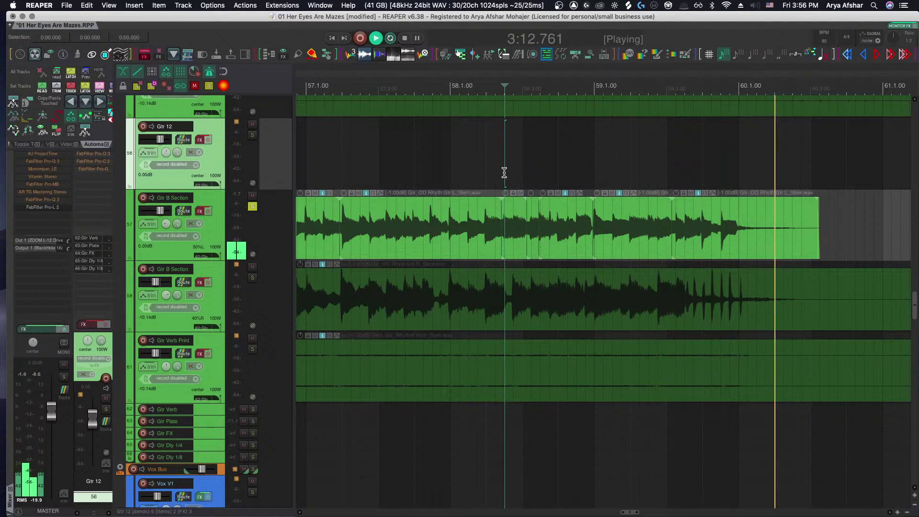
pyautogui.press('space')
pyautogui.scroll(6, 501, 220)
pyautogui.press('space')
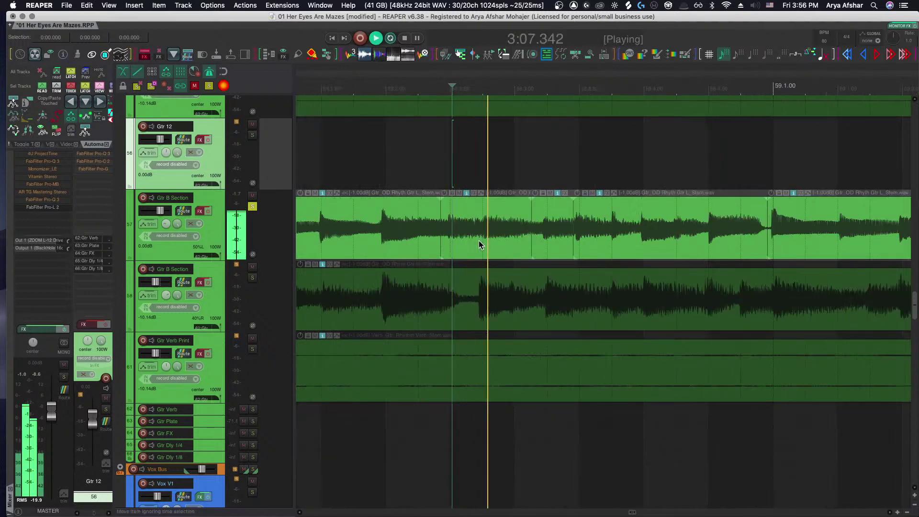
pyautogui.press('space')
pyautogui.scroll(3, 480, 223)
pyautogui.scroll(1, 442, 229)
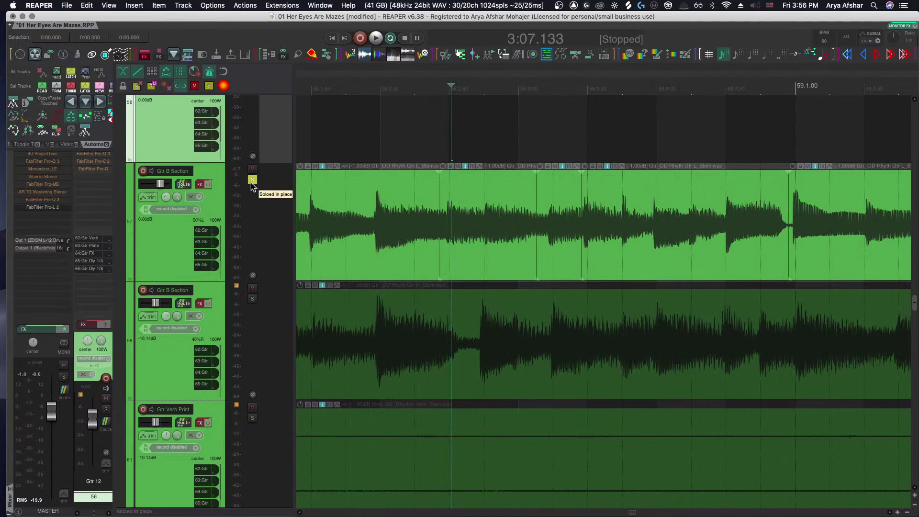
# Play the soloed guitar briefly and examine its waveform cycles at close range between 58.3.00 and 58.3.50
pyautogui.press('space')
pyautogui.press('space')
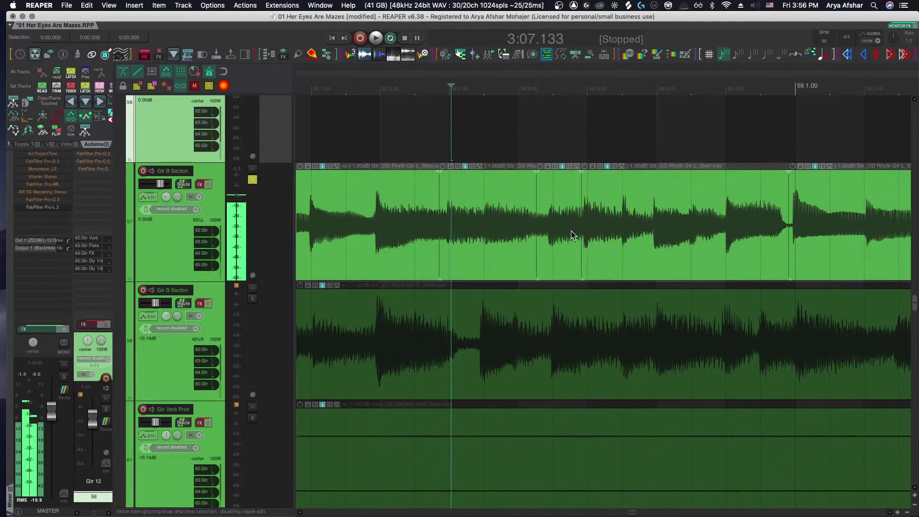
pyautogui.scroll(8, 553, 232)
pyautogui.scroll(5, 529, 233)
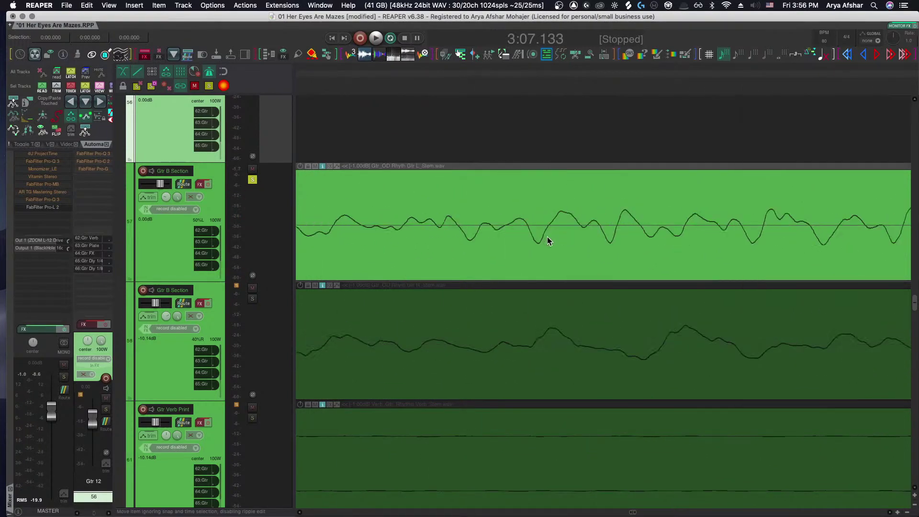
pyautogui.scroll(5, 529, 234)
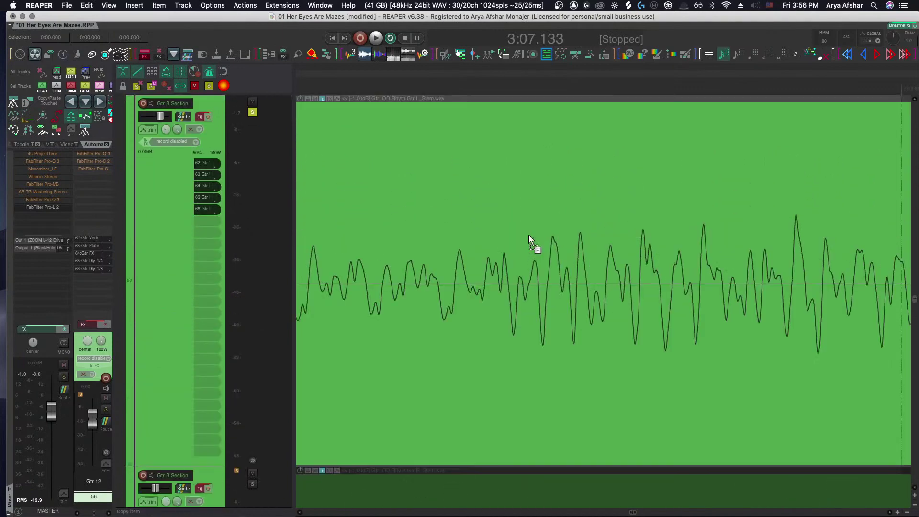
pyautogui.scroll(3, 528, 234)
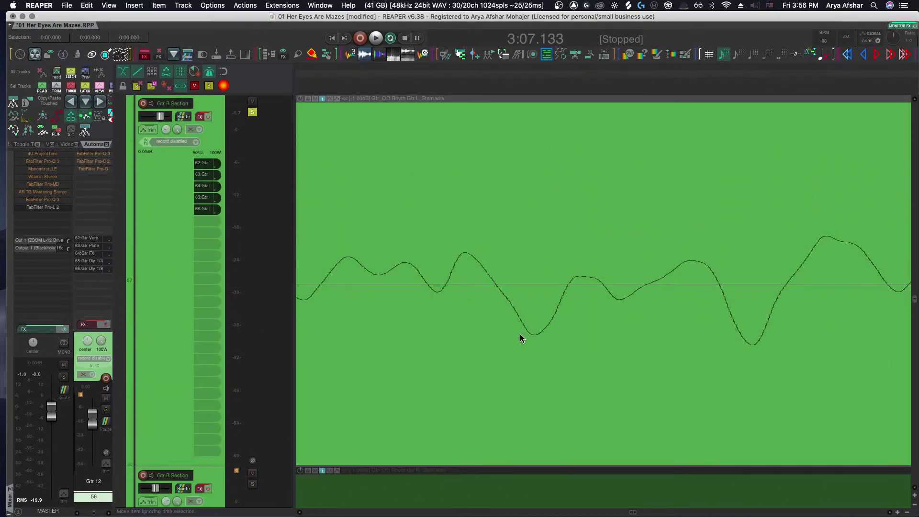
pyautogui.scroll(-3, 520, 334)
pyautogui.scroll(6, 502, 316)
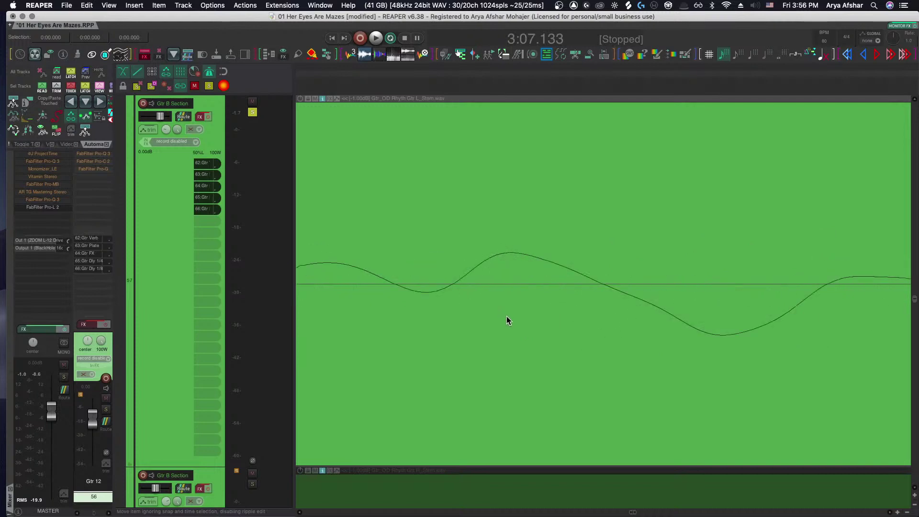
pyautogui.hscroll(5, 536, 315)
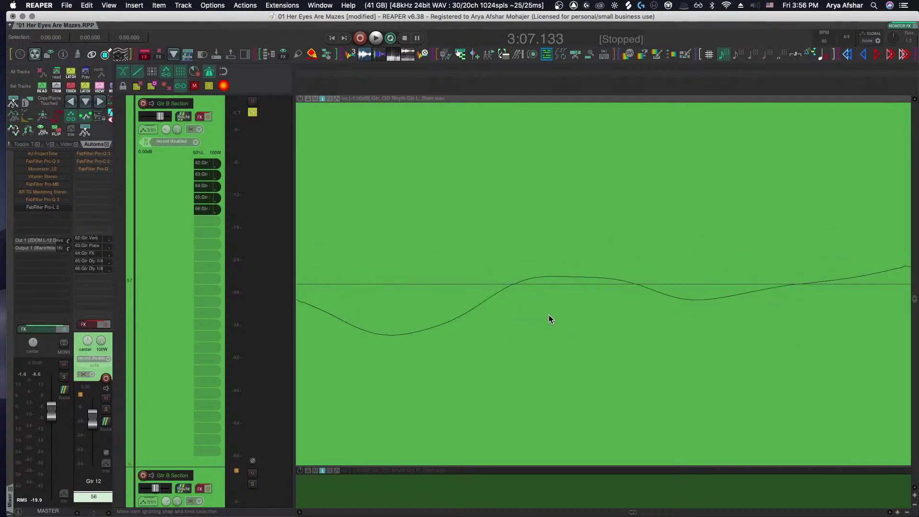
pyautogui.hscroll(6, 549, 315)
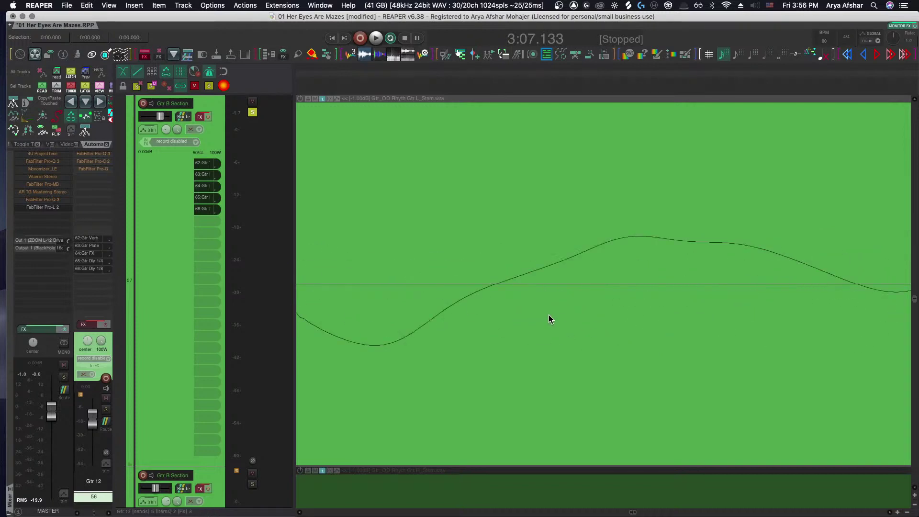
pyautogui.scroll(-6, 549, 316)
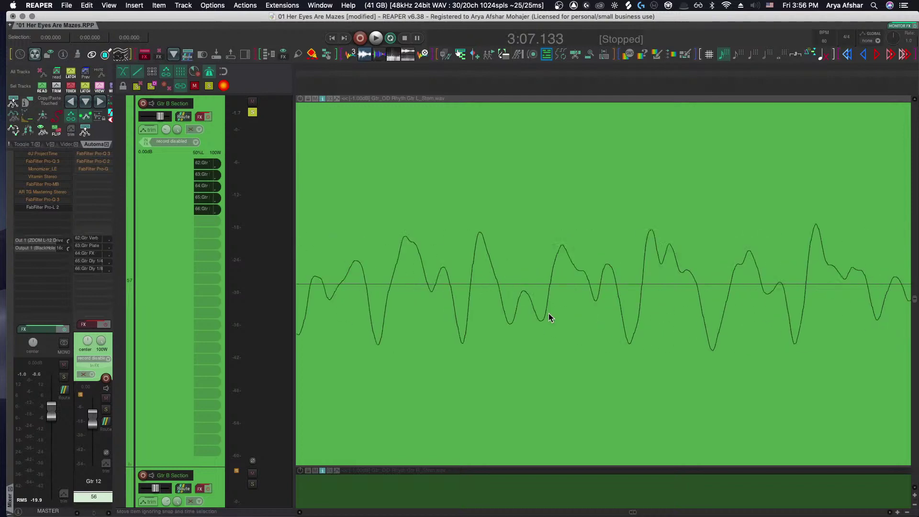
pyautogui.scroll(-2, 548, 315)
pyautogui.scroll(4, 414, 259)
pyautogui.scroll(-4, 408, 261)
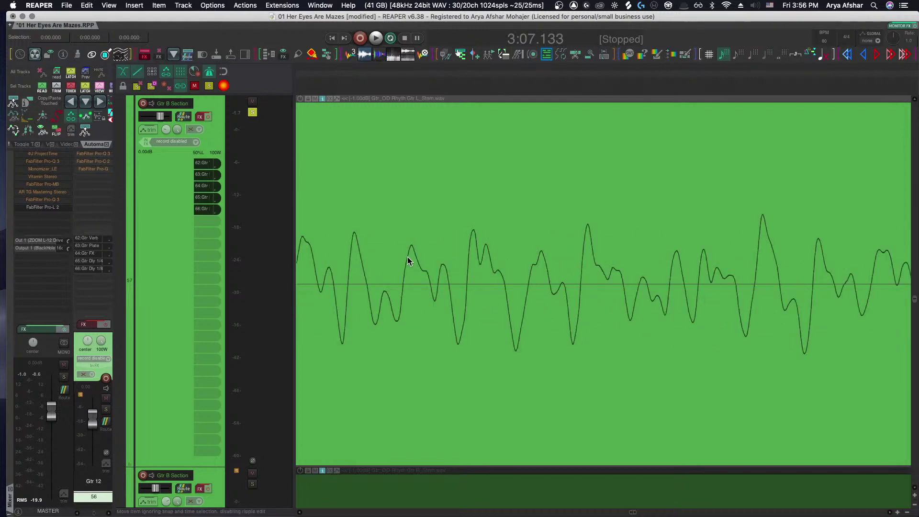
pyautogui.hscroll(4, 408, 261)
pyautogui.scroll(5, 545, 293)
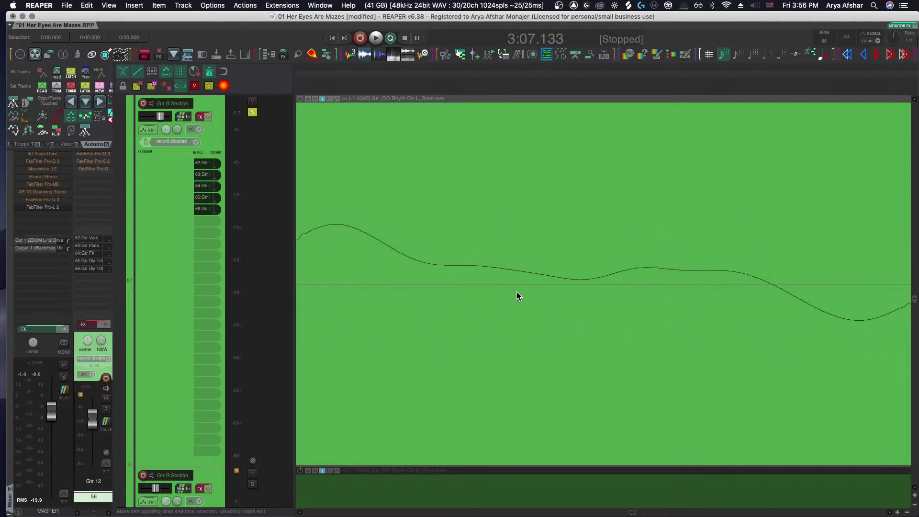
pyautogui.scroll(-5, 513, 294)
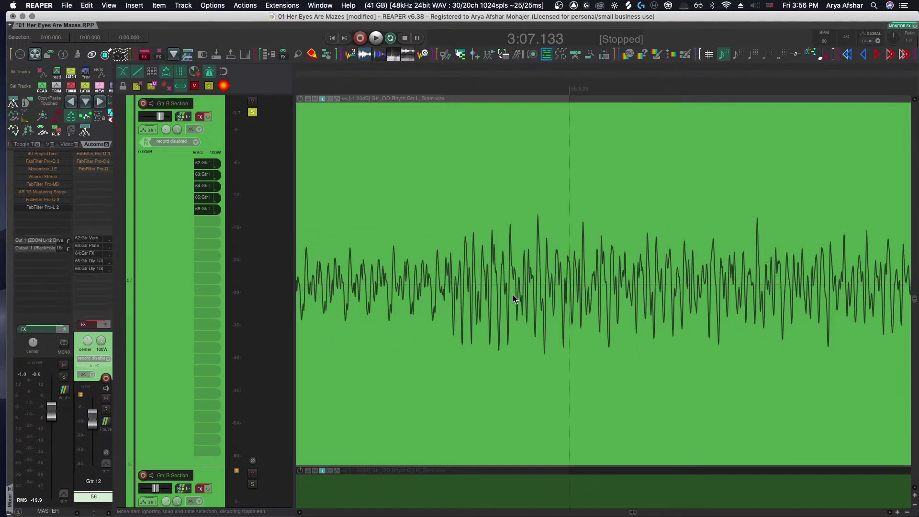
# Compare the stretch-marked guitar passage with the split items and inspect the crossfade just before 56.4.50
pyautogui.scroll(-6, 513, 295)
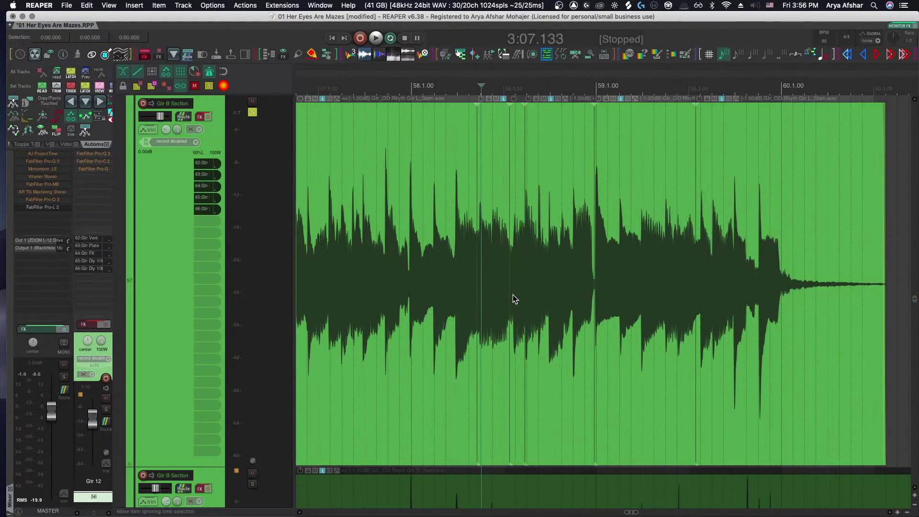
pyautogui.scroll(-2, 514, 295)
pyautogui.scroll(6, 515, 297)
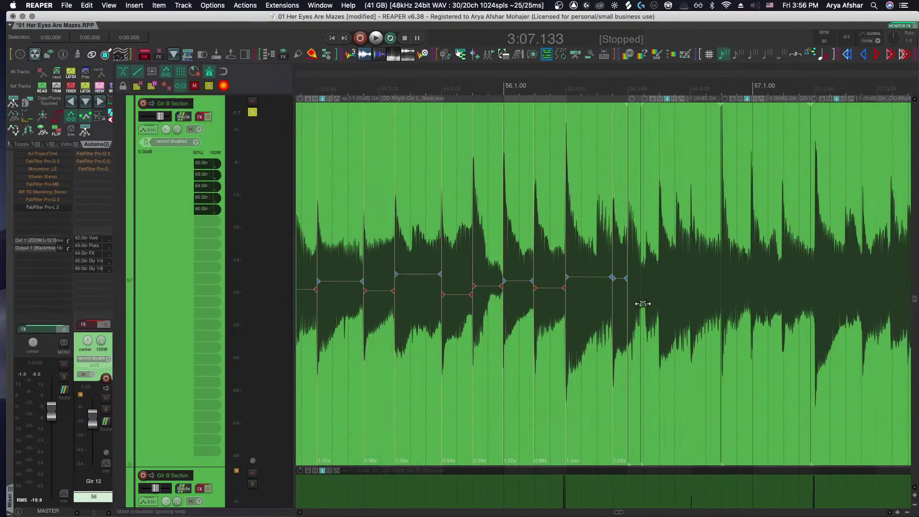
pyautogui.scroll(4, 609, 247)
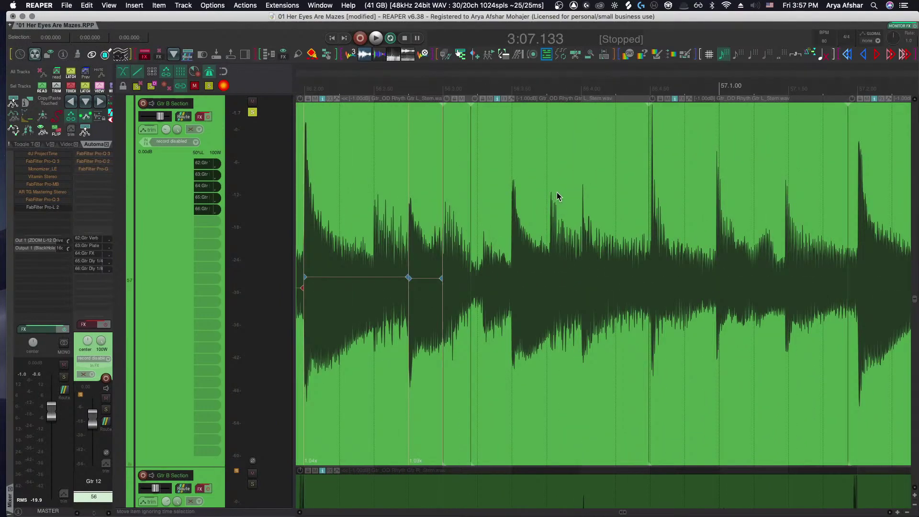
pyautogui.scroll(6, 556, 192)
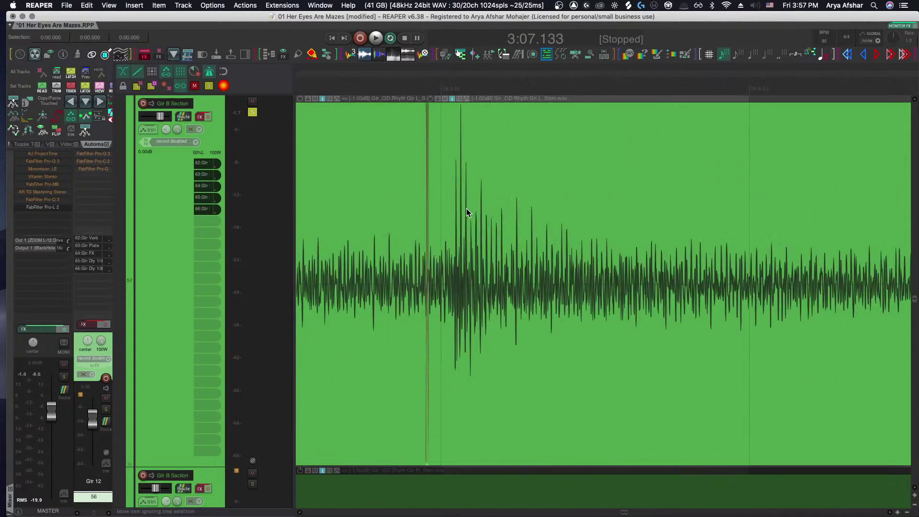
pyautogui.scroll(3, 412, 236)
pyautogui.moveTo(445, 205); pyautogui.dragTo(426, 206)
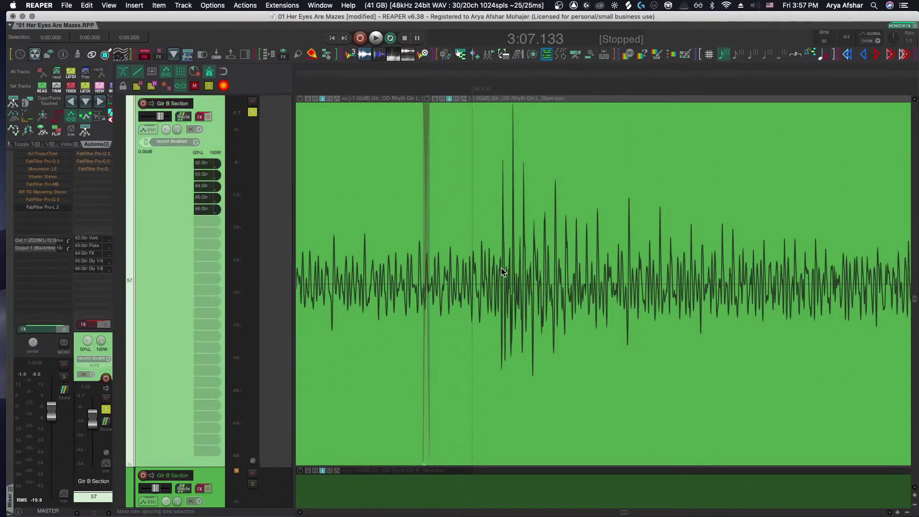
pyautogui.scroll(-5, 501, 268)
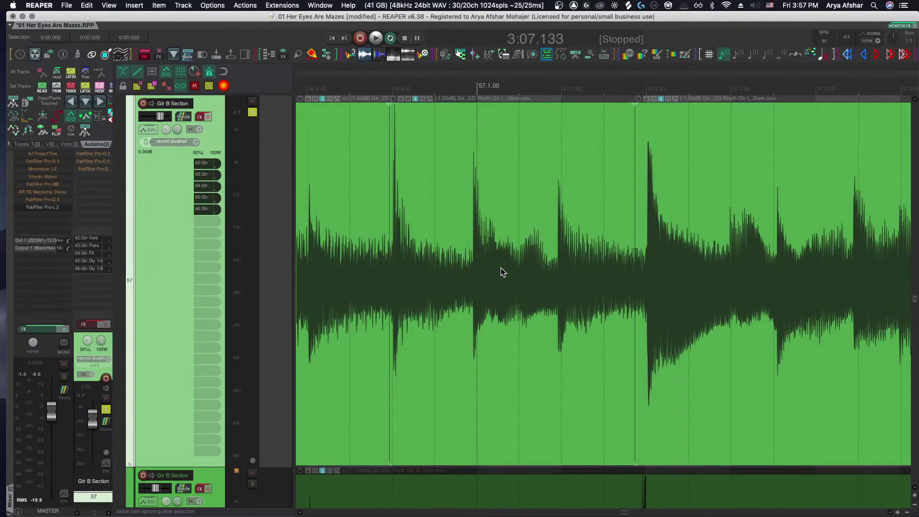
pyautogui.scroll(-8, 500, 268)
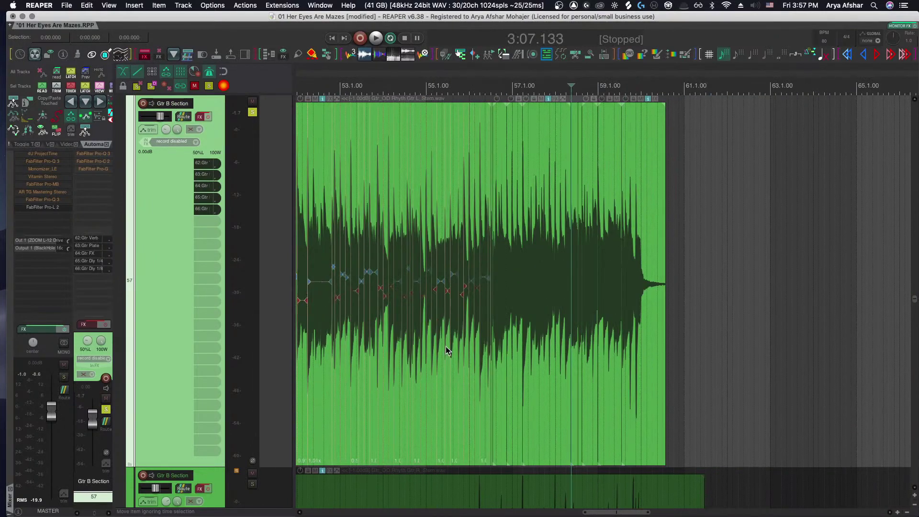
# Review the available pitch shift and time stretch algorithms in the stretch-marked guitar item's properties, leaving its settings as they are
pyautogui.click(414, 193)
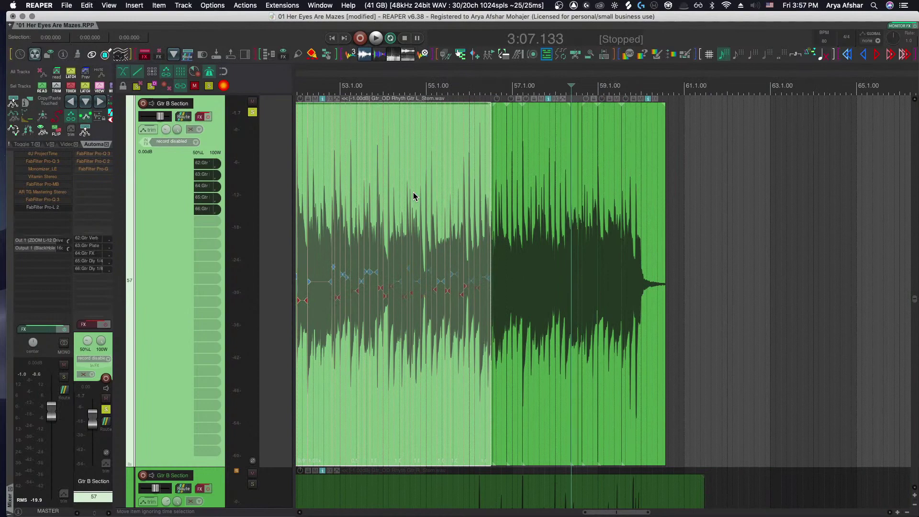
pyautogui.doubleClick(413, 193)
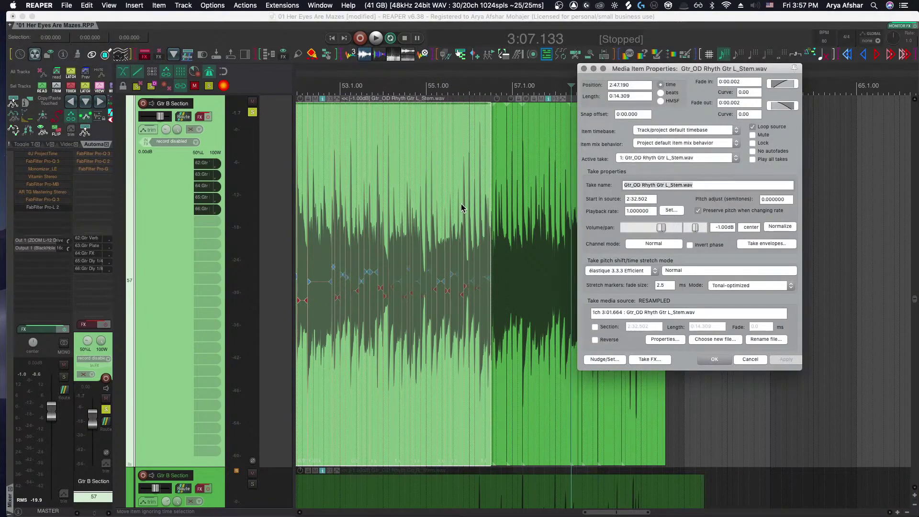
pyautogui.click(655, 271)
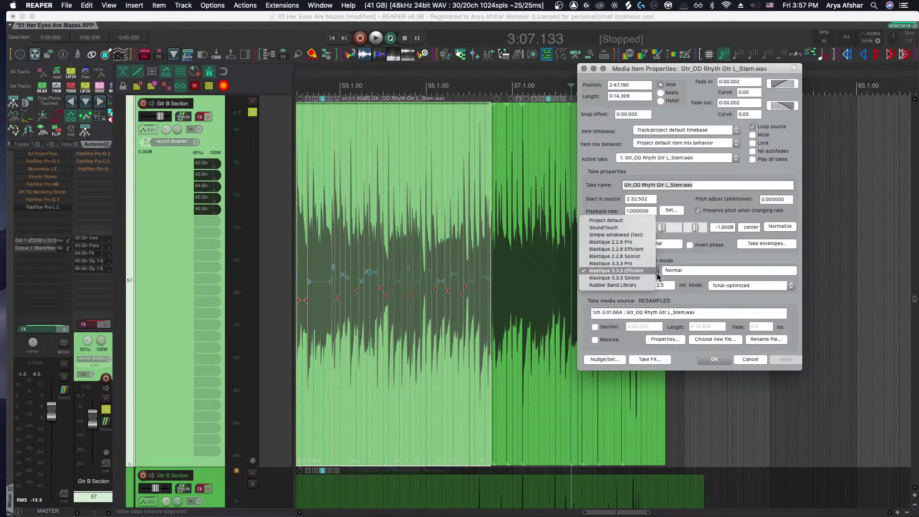
pyautogui.click(695, 261)
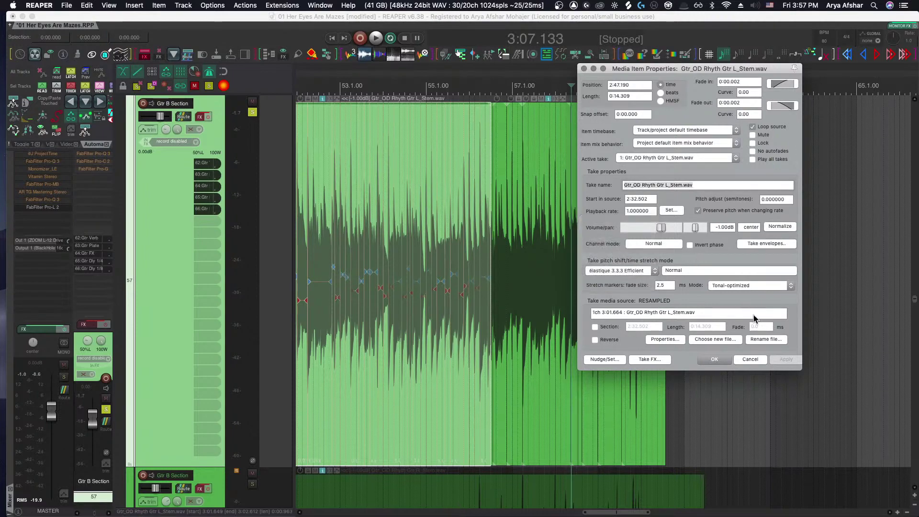
pyautogui.click(583, 69)
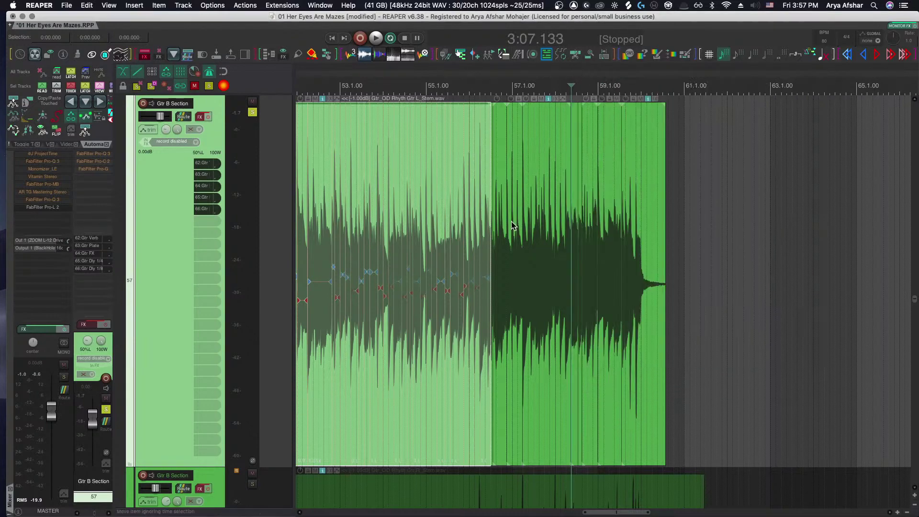
# Survey the B Section guitar edits from their start to the ending, comparing both rhythm guitar tracks around 57.1.00
pyautogui.scroll(-5, 512, 218)
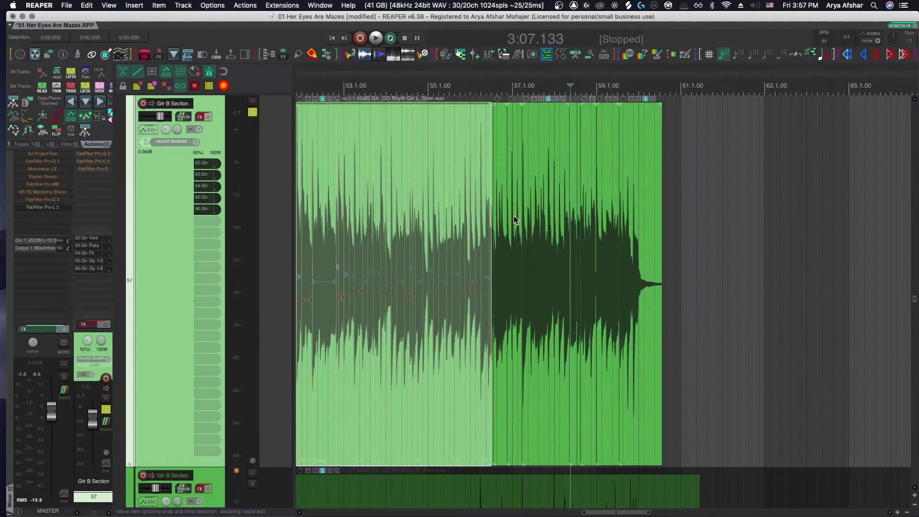
pyautogui.scroll(5, 485, 234)
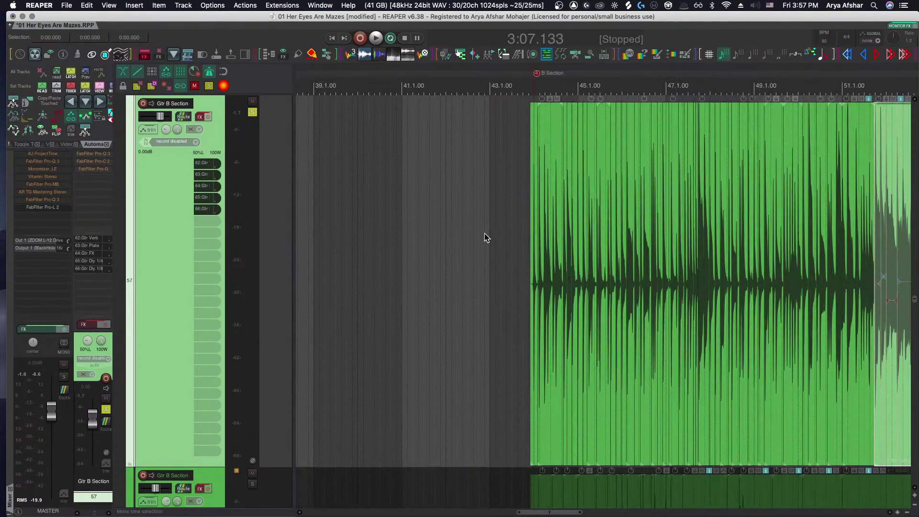
pyautogui.hscroll(10, 484, 234)
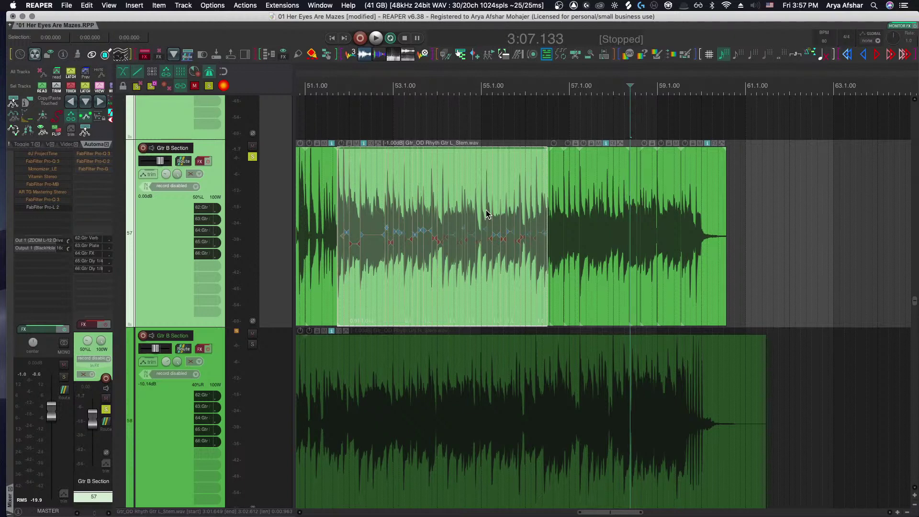
pyautogui.hscroll(3, 486, 214)
pyautogui.scroll(-2, 484, 213)
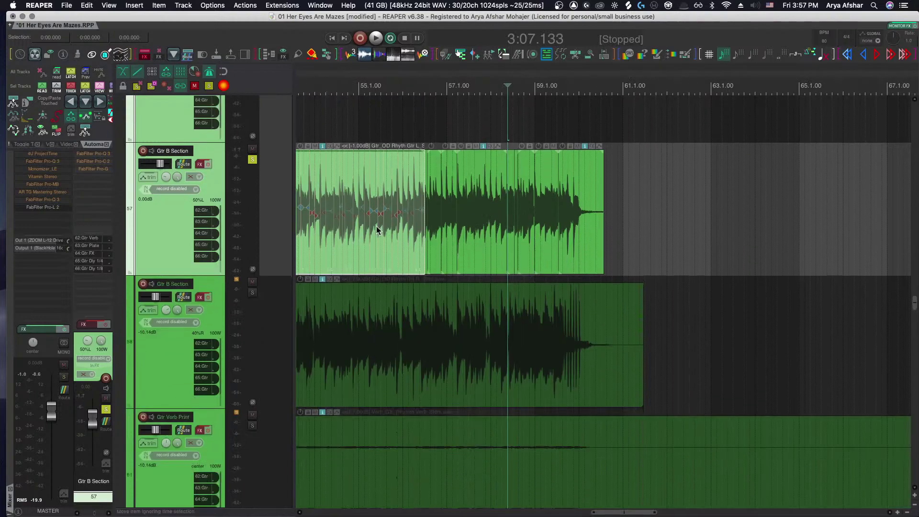
pyautogui.scroll(4, 452, 149)
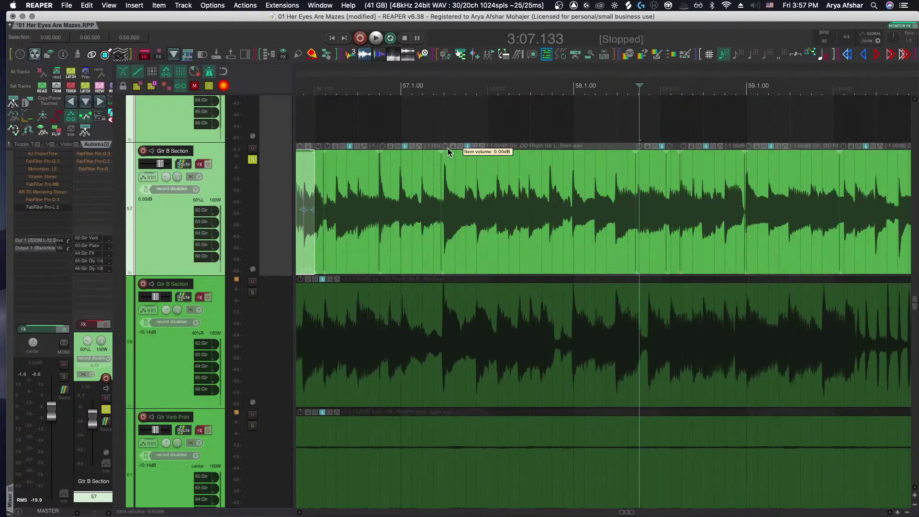
pyautogui.scroll(3, 427, 201)
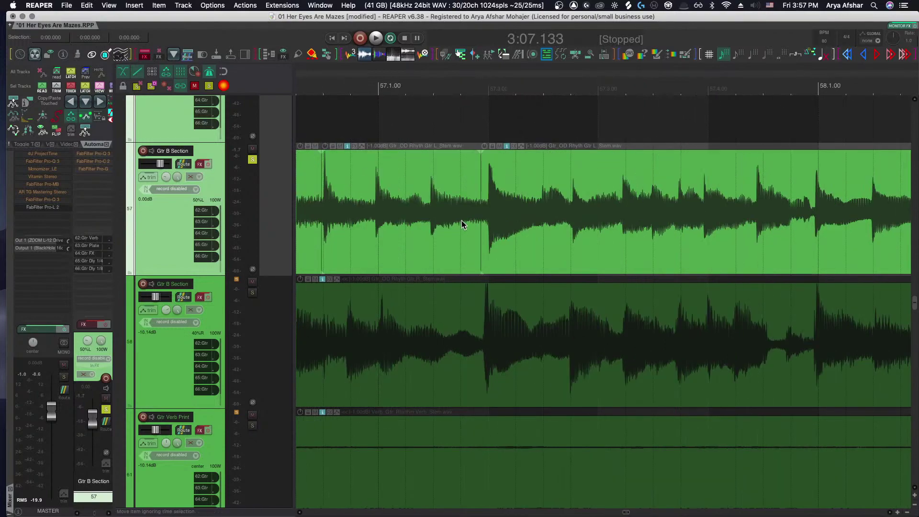
pyautogui.scroll(-5, 450, 220)
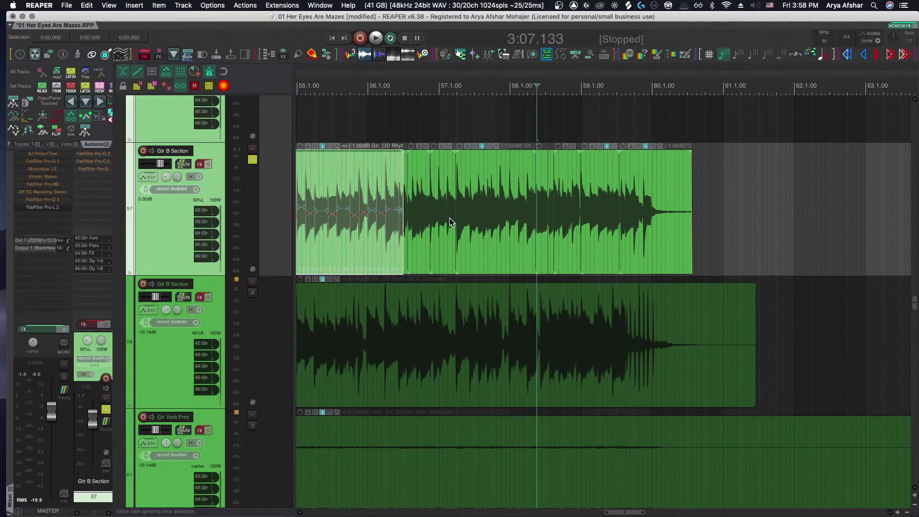
# Examine the timing of the final guitar notes before 60.1.00 against the grid and the second rhythm guitar
pyautogui.hscroll(3, 449, 201)
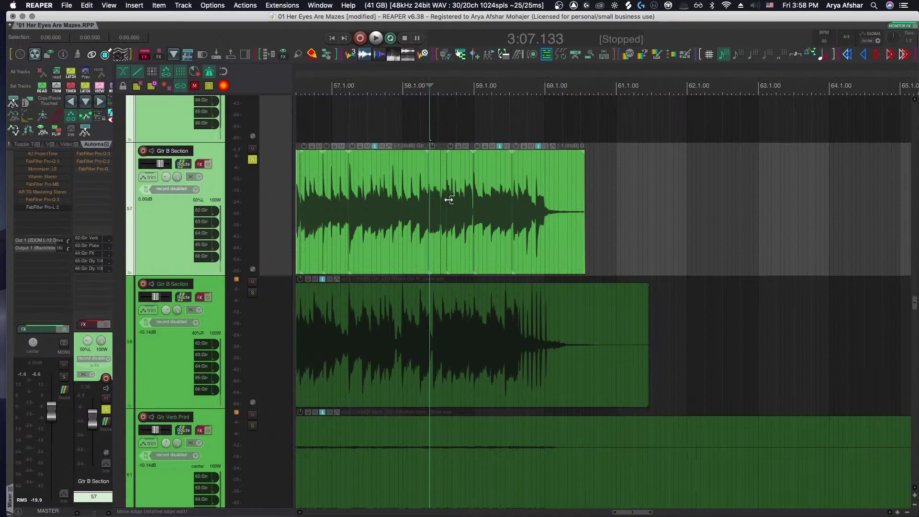
pyautogui.scroll(2, 495, 210)
pyautogui.scroll(5, 578, 209)
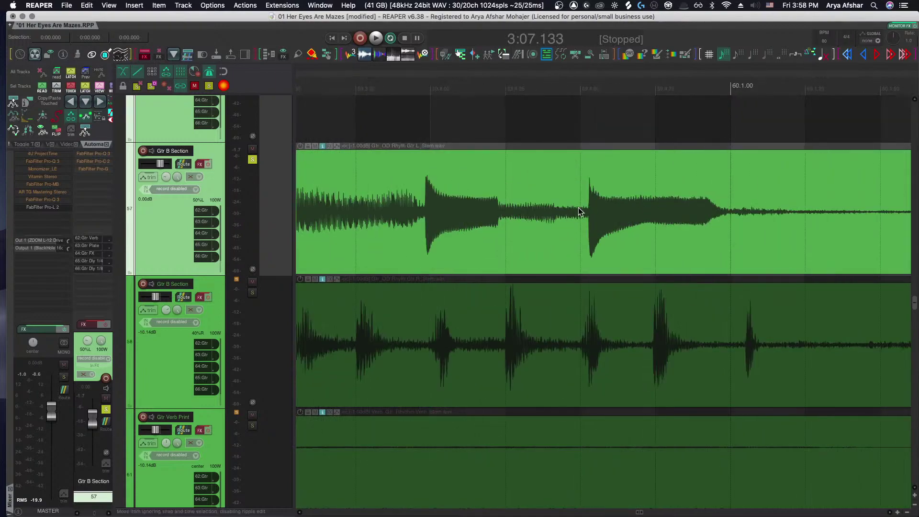
pyautogui.scroll(3, 570, 203)
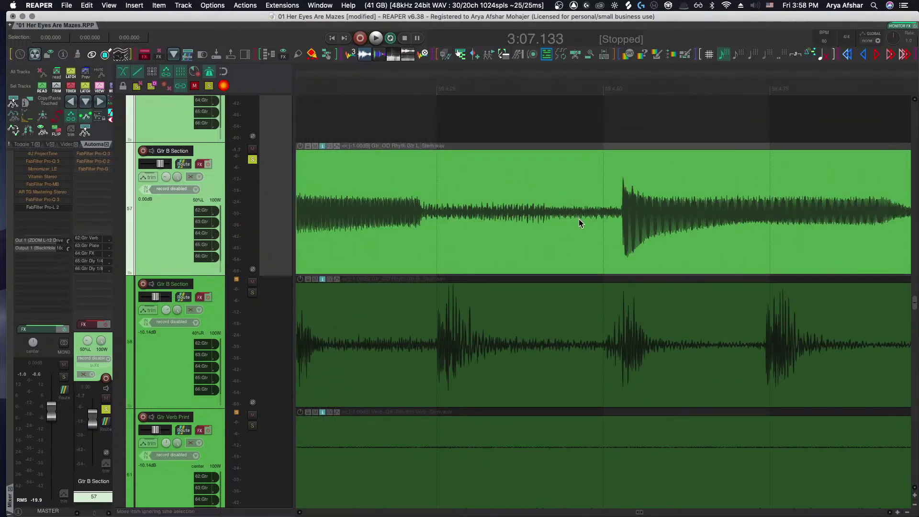
pyautogui.scroll(-3, 599, 223)
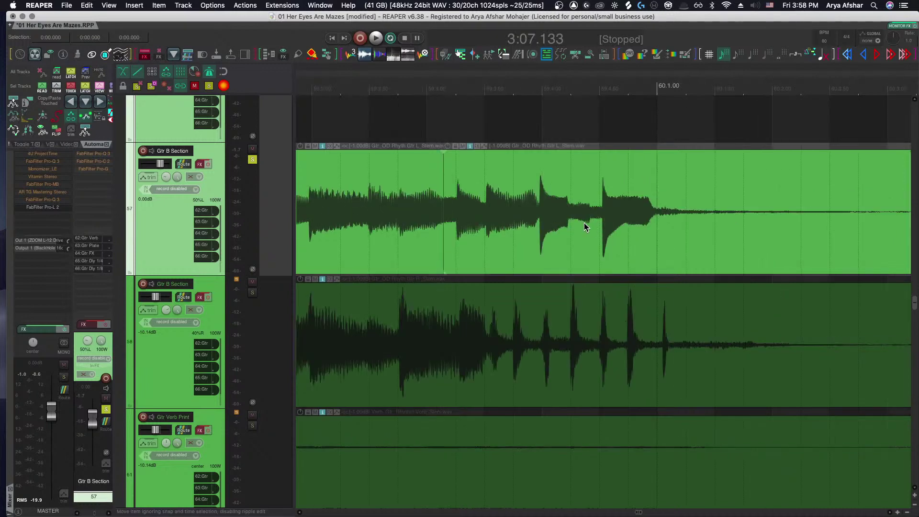
pyautogui.hscroll(-2, 577, 223)
pyautogui.hscroll(7, 576, 223)
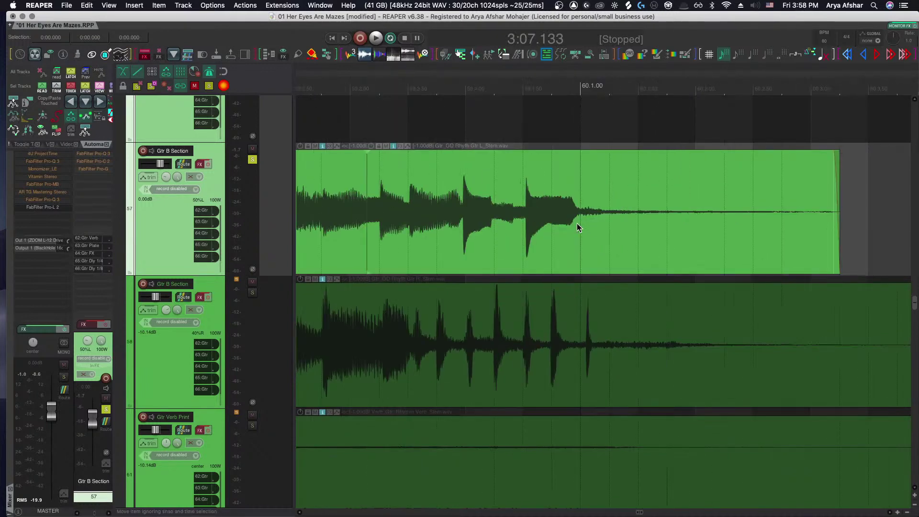
# Slip the contents of the last item on the upper Gtr B Section track slightly earlier onto the grid
pyautogui.hscroll(-15, 576, 223)
pyautogui.scroll(6, 640, 216)
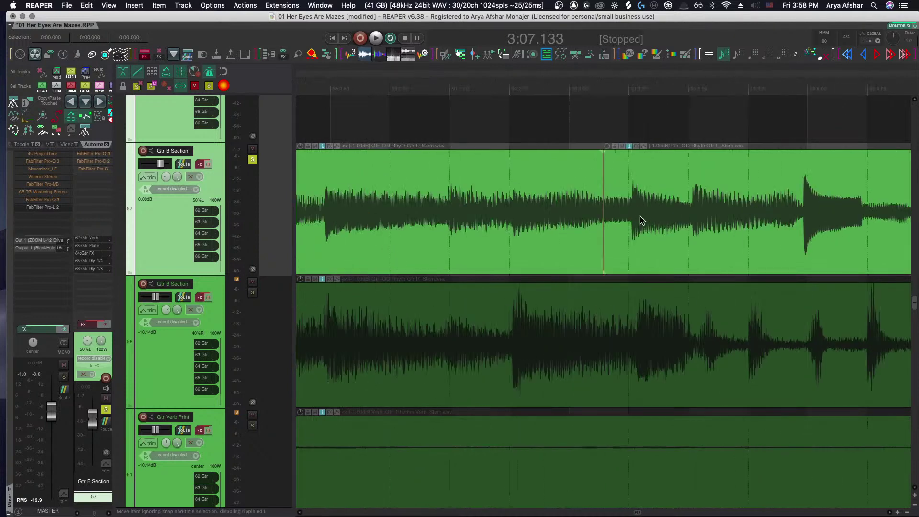
pyautogui.moveTo(634, 217); pyautogui.dragTo(609, 217)
pyautogui.scroll(-6, 609, 216)
pyautogui.hscroll(5, 609, 217)
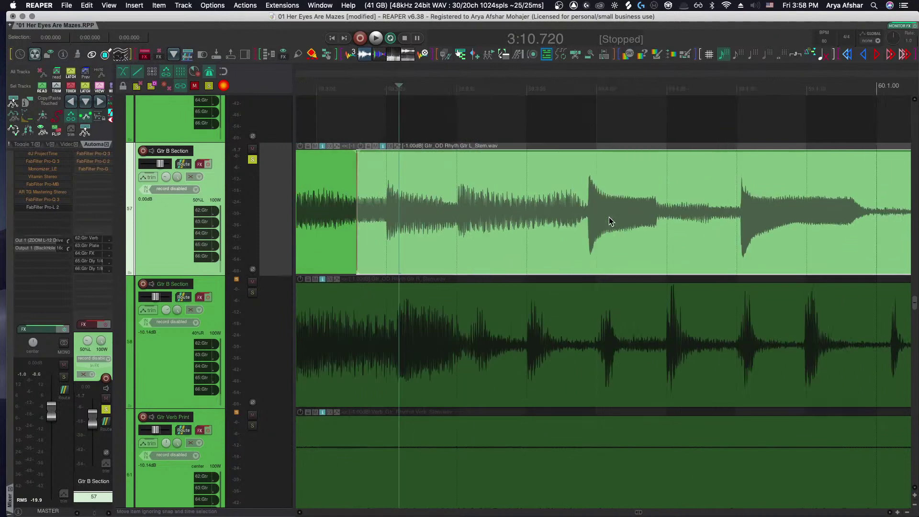
# Play back the adjusted guitar ending from shortly after 59.1.00 and follow its last notes up to 60.1.00
pyautogui.scroll(-5, 583, 220)
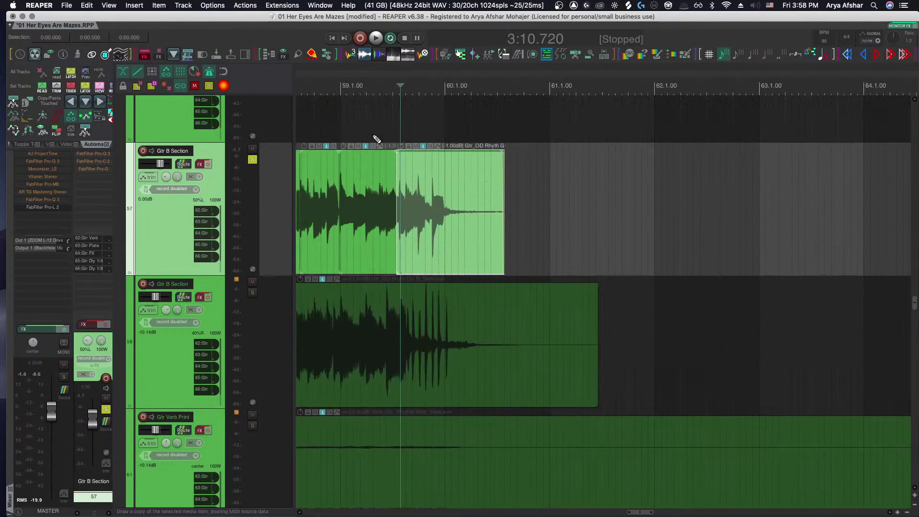
pyautogui.click(372, 89)
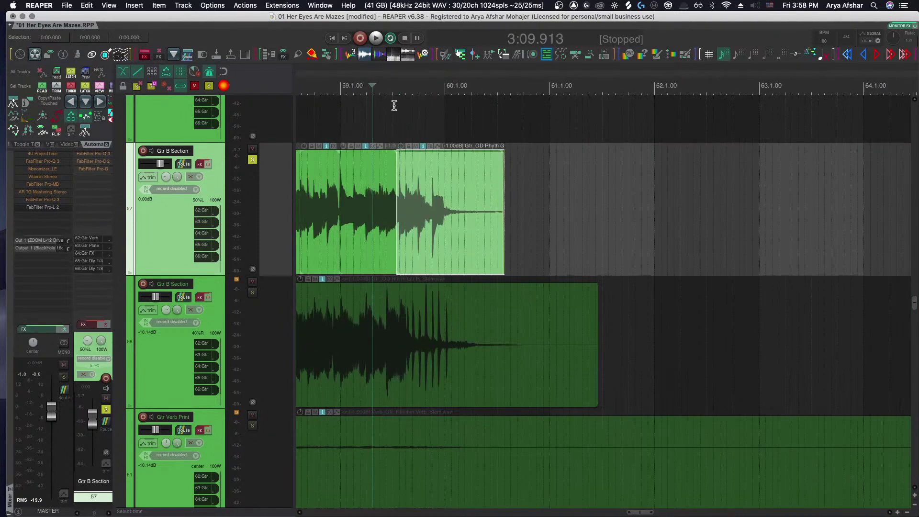
pyautogui.scroll(6, 392, 208)
pyautogui.press('space')
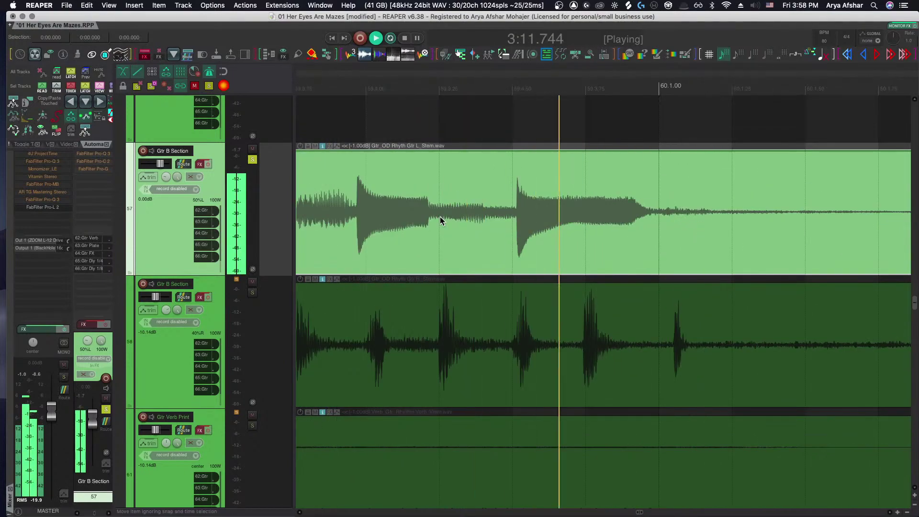
pyautogui.press('space')
# Solo the lower Gtr B Section track instead and play its split items from the start of the B Section
pyautogui.scroll(-10, 440, 216)
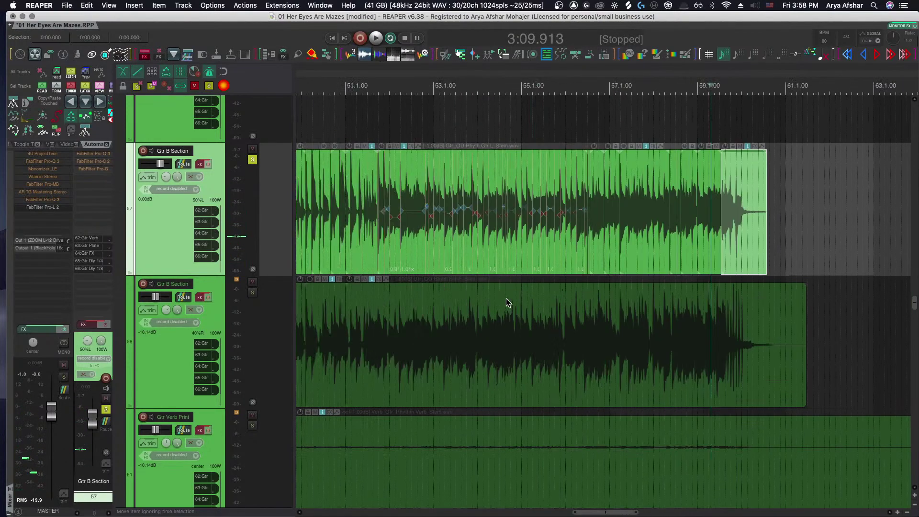
pyautogui.hscroll(-3, 506, 297)
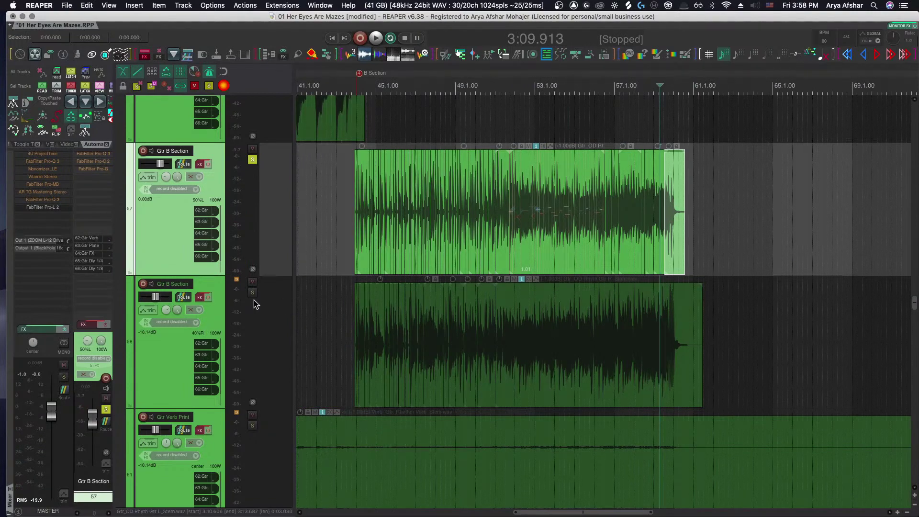
pyautogui.click(267, 307)
pyautogui.press('space')
pyautogui.scroll(8, 344, 343)
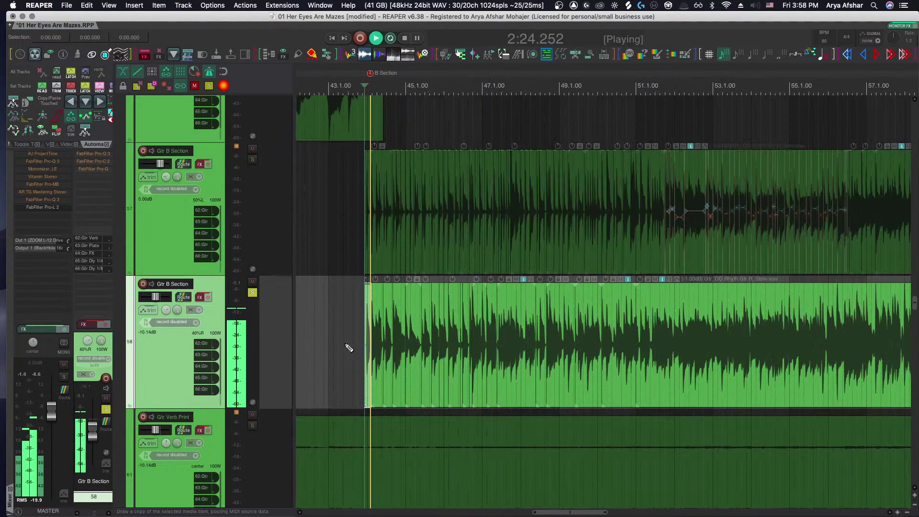
pyautogui.hscroll(7, 522, 359)
pyautogui.hscroll(11, 534, 352)
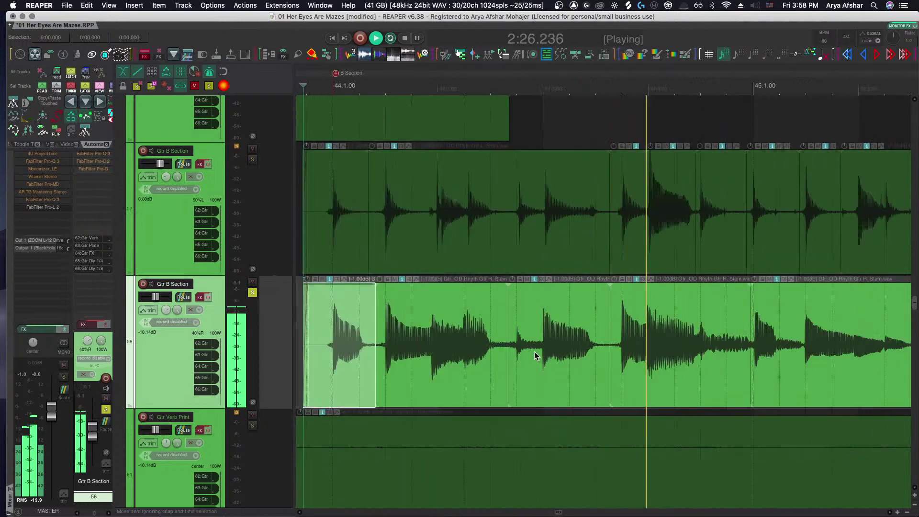
pyautogui.hscroll(15, 534, 351)
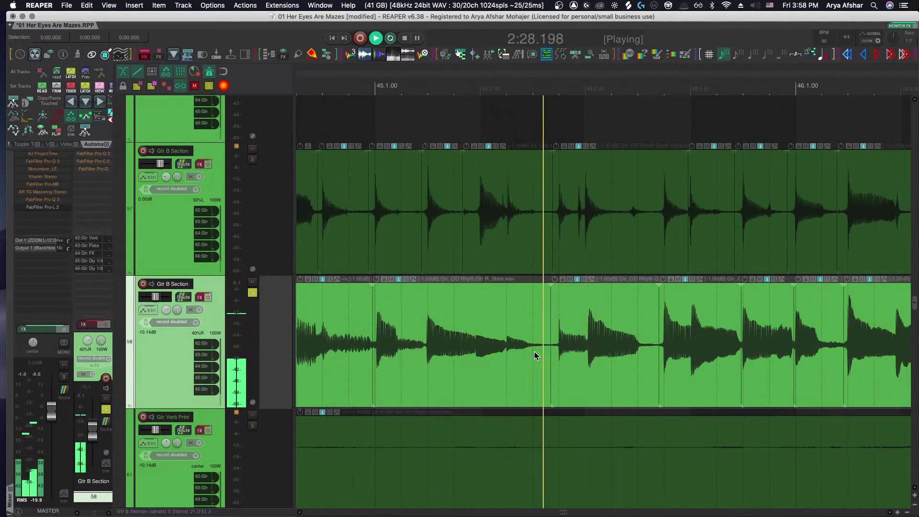
pyautogui.scroll(-5, 534, 352)
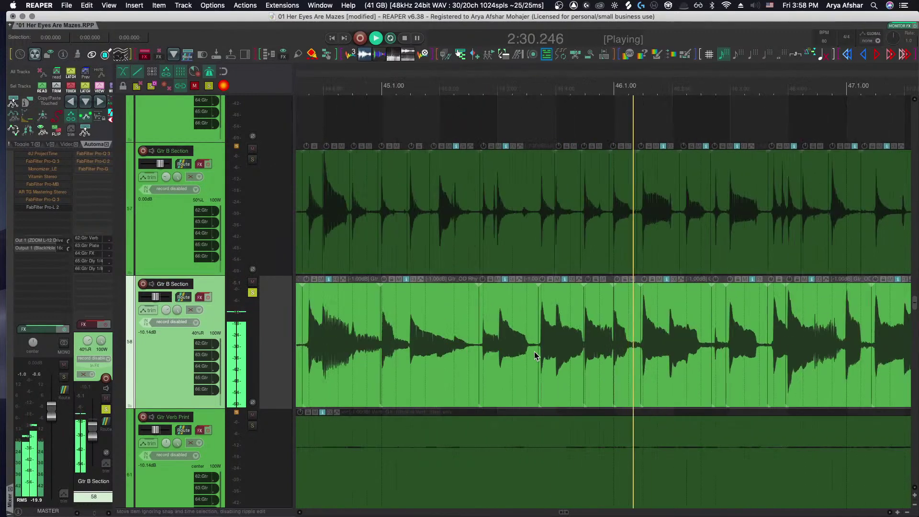
# Replay the soloed guitar from just before 45.1.00 and examine its waveform closely around 45.2.00
pyautogui.press('space')
pyautogui.click(337, 313)
pyautogui.press('space')
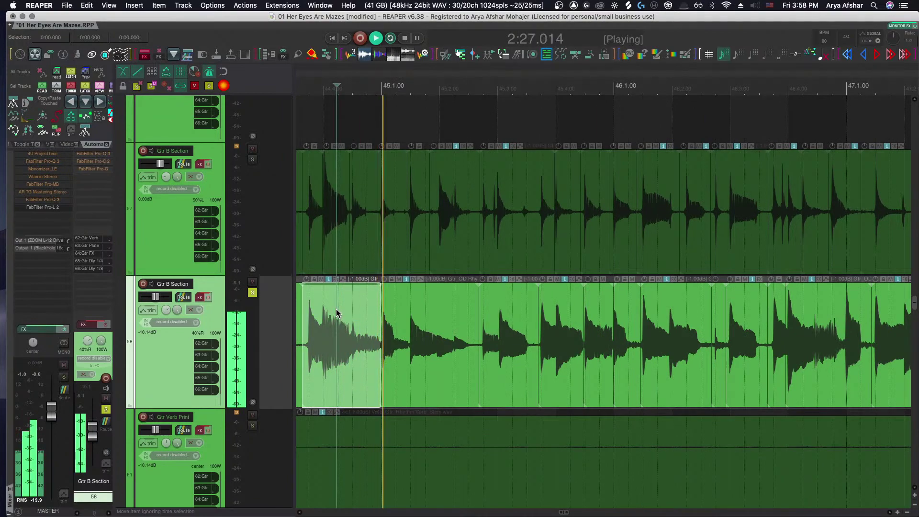
pyautogui.press('space')
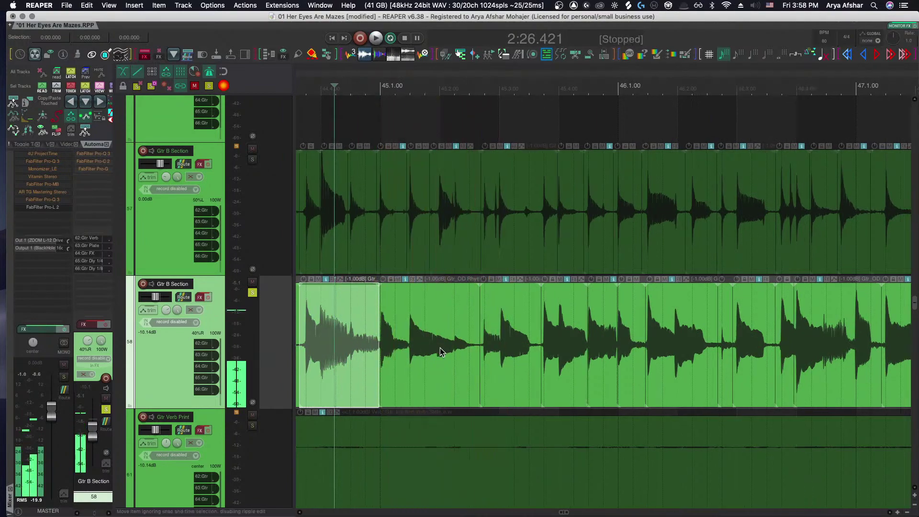
pyautogui.scroll(4, 440, 348)
pyautogui.scroll(3, 434, 341)
pyautogui.scroll(4, 430, 343)
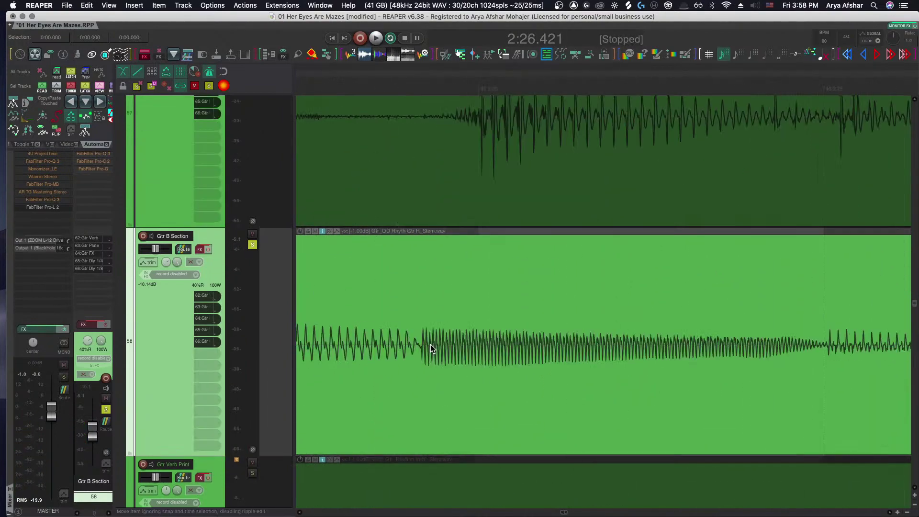
pyautogui.scroll(4, 429, 343)
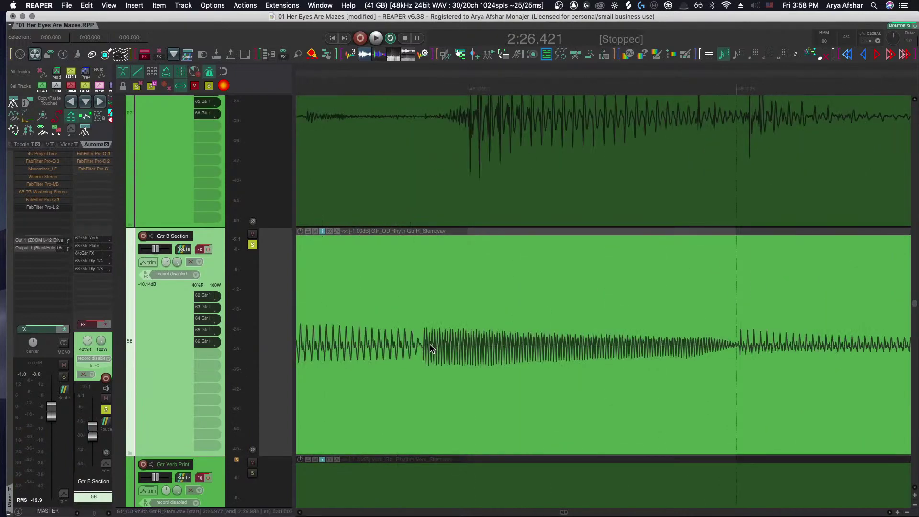
# Listen to the soloed guitar across the edits from before 45.1.00 to past 46.1.00
pyautogui.press('space')
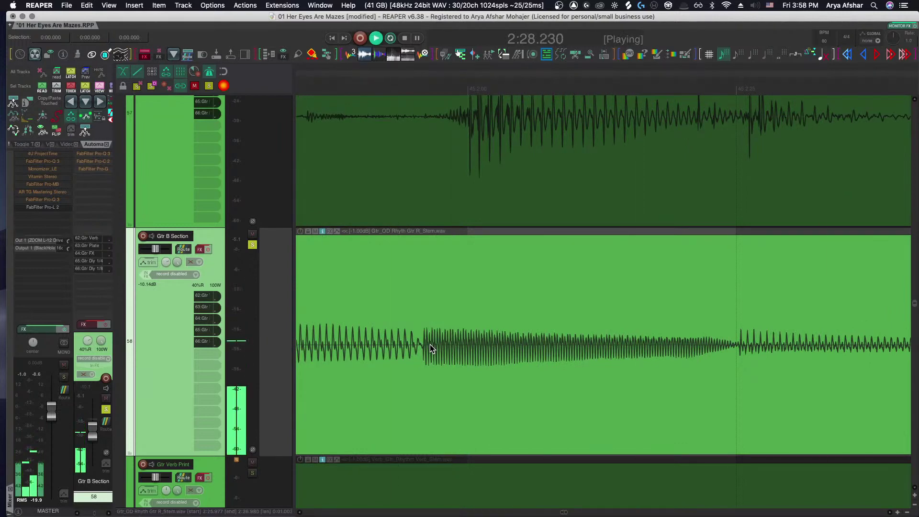
pyautogui.scroll(-4, 430, 344)
pyautogui.scroll(-5, 430, 344)
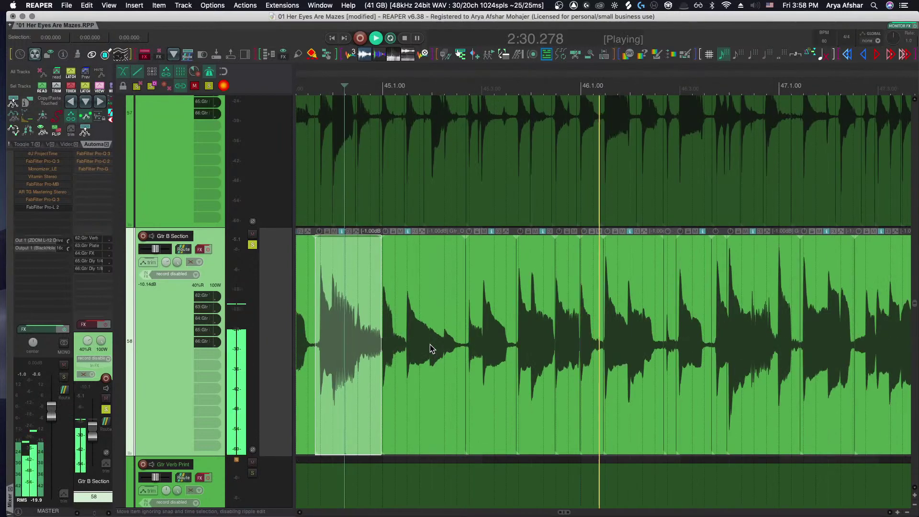
pyautogui.press('space')
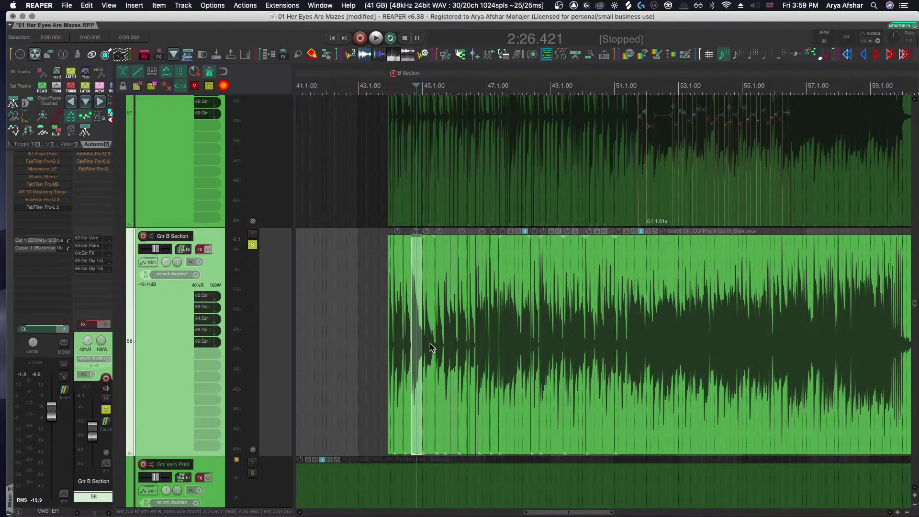
# Play the soloed guitar from the beginning of its first B Section item to past 45.2.00
pyautogui.scroll(5, 424, 343)
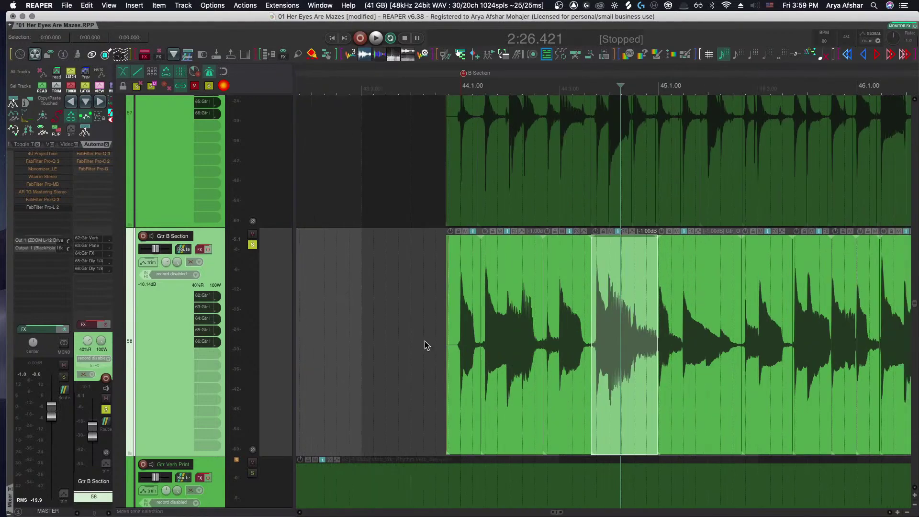
pyautogui.click(422, 326)
pyautogui.press('Tab')
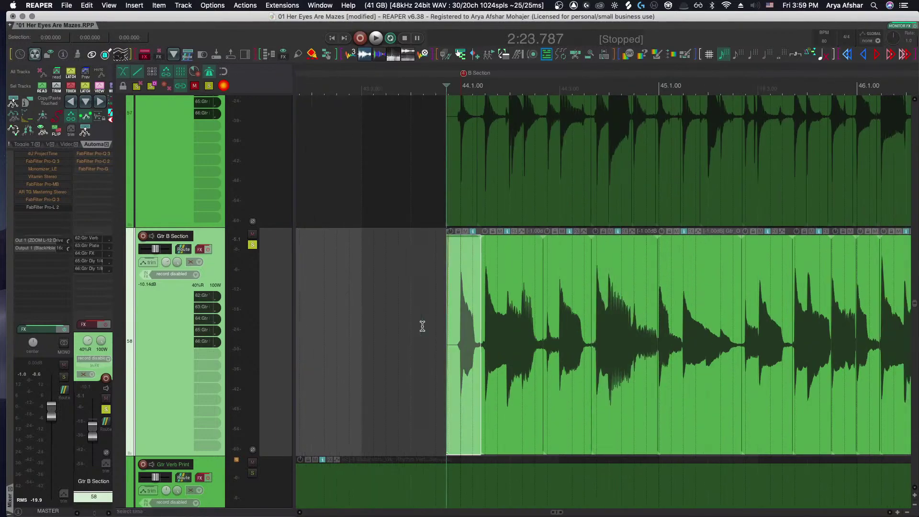
pyautogui.press('space')
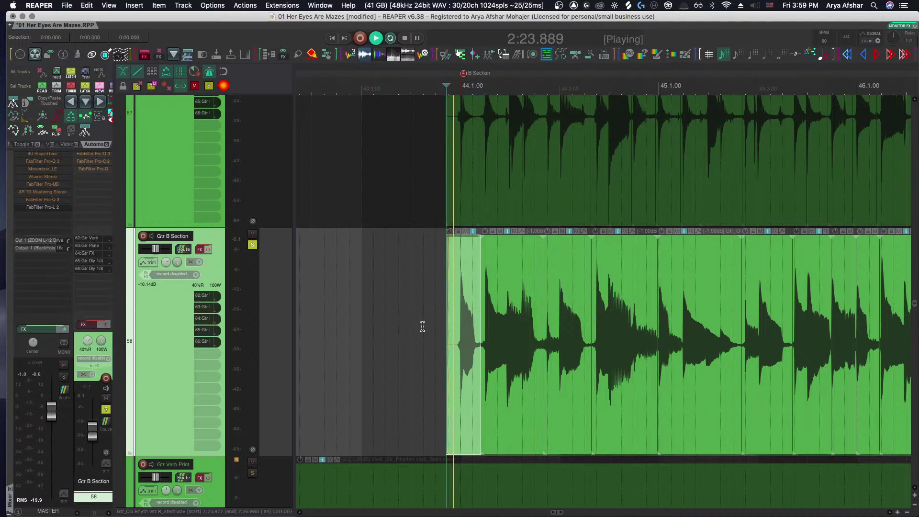
pyautogui.scroll(3, 422, 326)
pyautogui.hscroll(3, 430, 332)
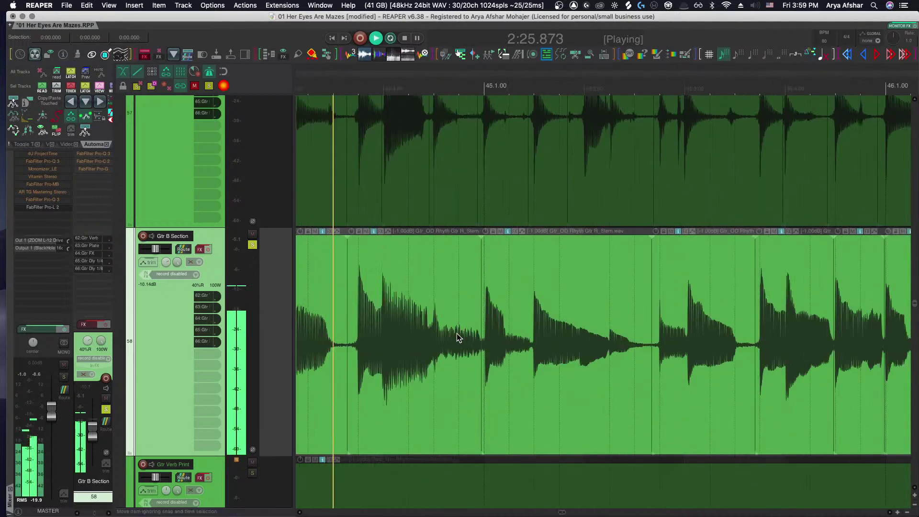
pyautogui.scroll(-2, 457, 337)
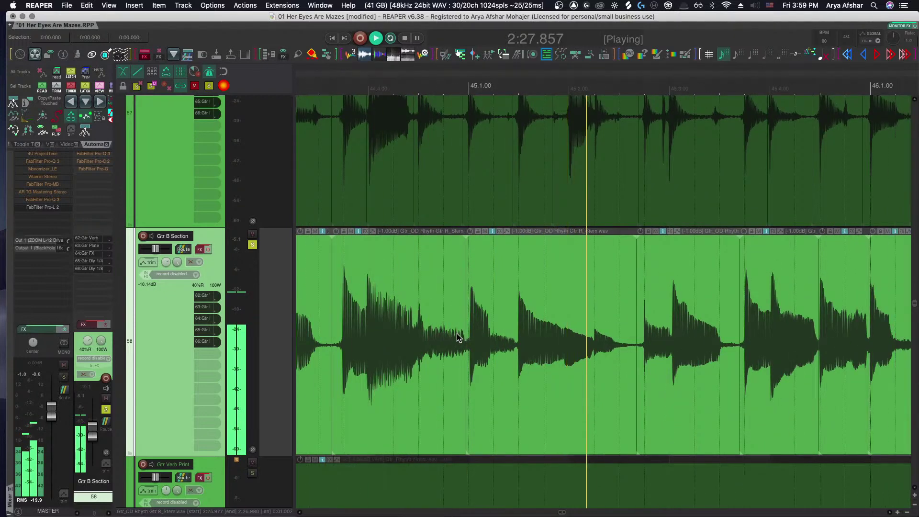
pyautogui.press('space')
# Select the guitar item starting at 45.1.00 and audition it from shortly after its first note
pyautogui.scroll(4, 449, 297)
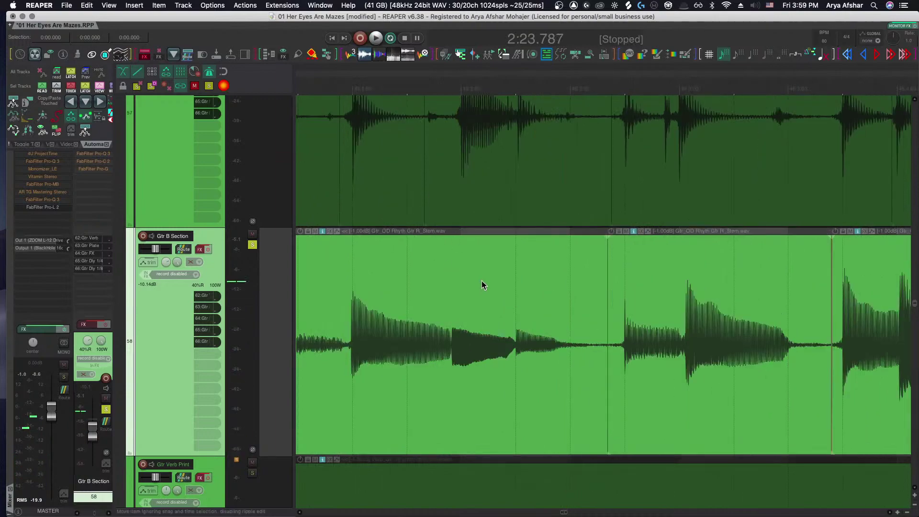
pyautogui.scroll(-3, 503, 295)
pyautogui.scroll(3, 548, 322)
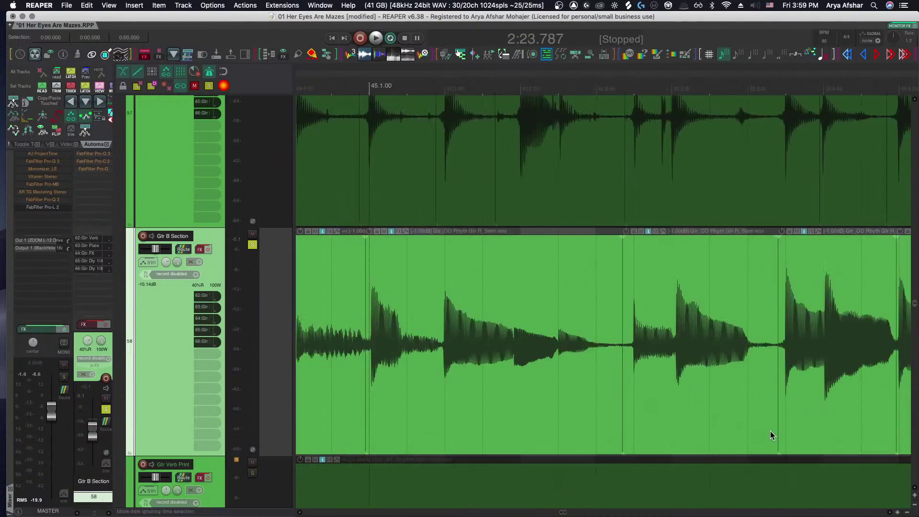
pyautogui.click(410, 271)
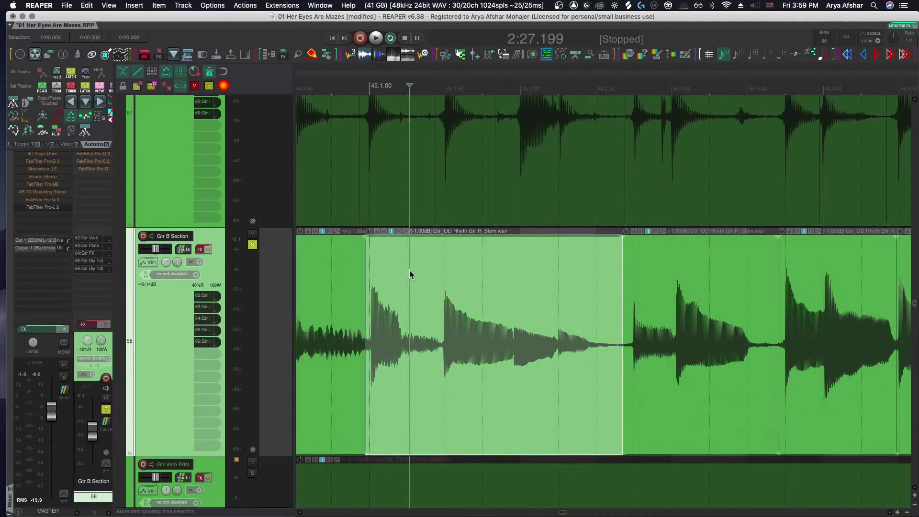
pyautogui.press('space')
pyautogui.press('space')
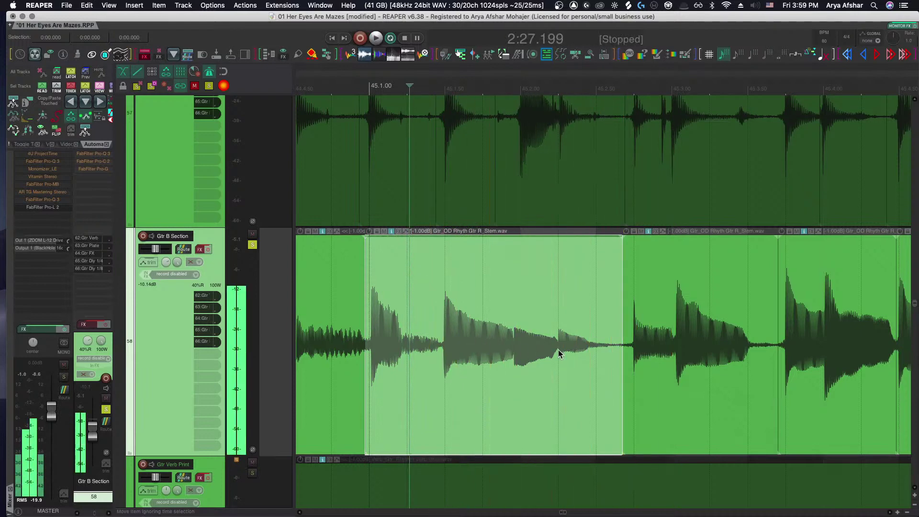
# Inspect the waveform join just before 45.2.00 at close range and listen to it again
pyautogui.scroll(5, 520, 346)
pyautogui.scroll(2, 507, 348)
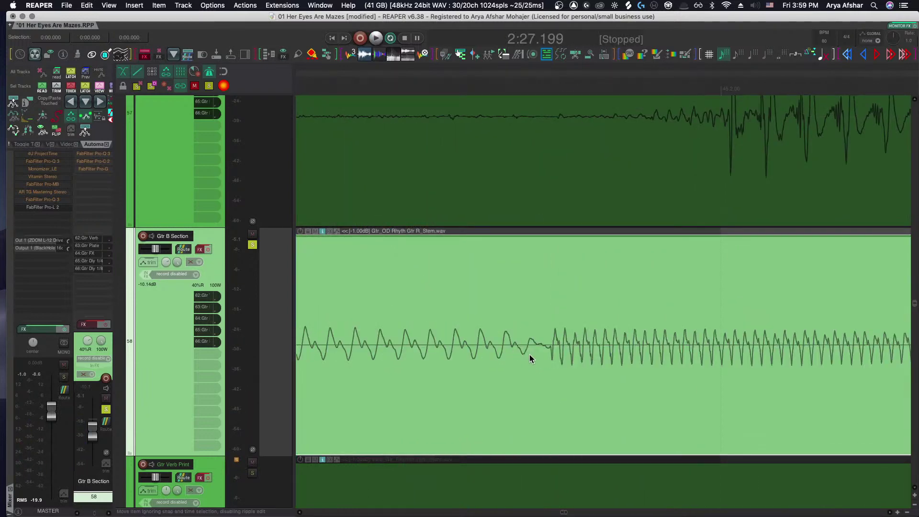
pyautogui.press('space')
pyautogui.scroll(-6, 507, 354)
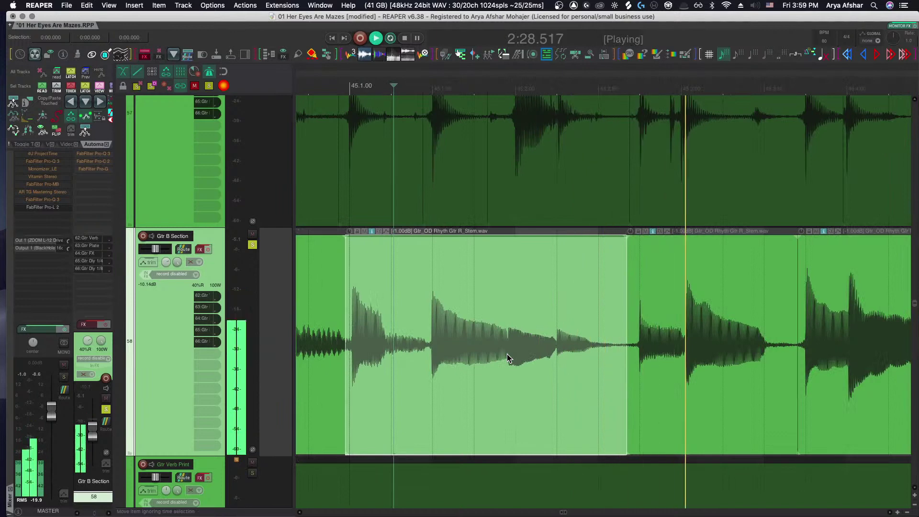
pyautogui.press('space')
# Replay the selected guitar item in context and check the crossfade at its end before 45.3.00
pyautogui.scroll(-4, 507, 354)
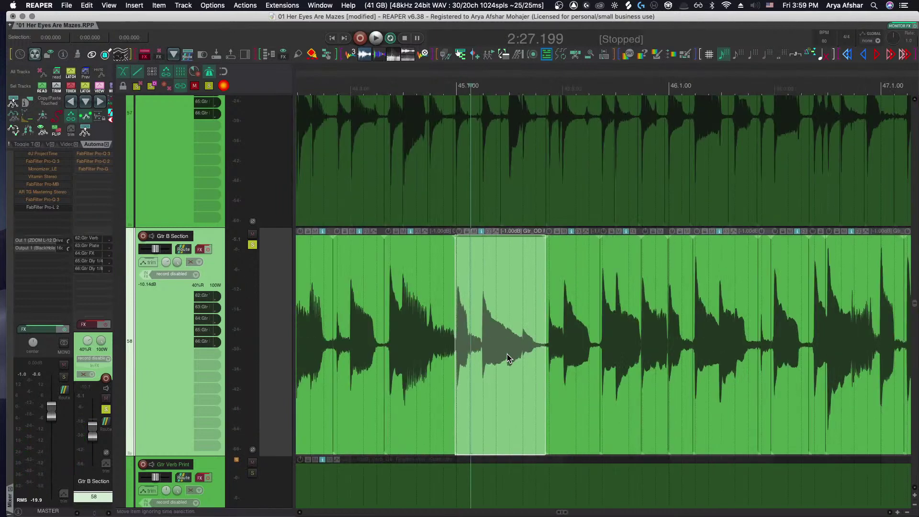
pyautogui.press('space')
pyautogui.scroll(4, 506, 355)
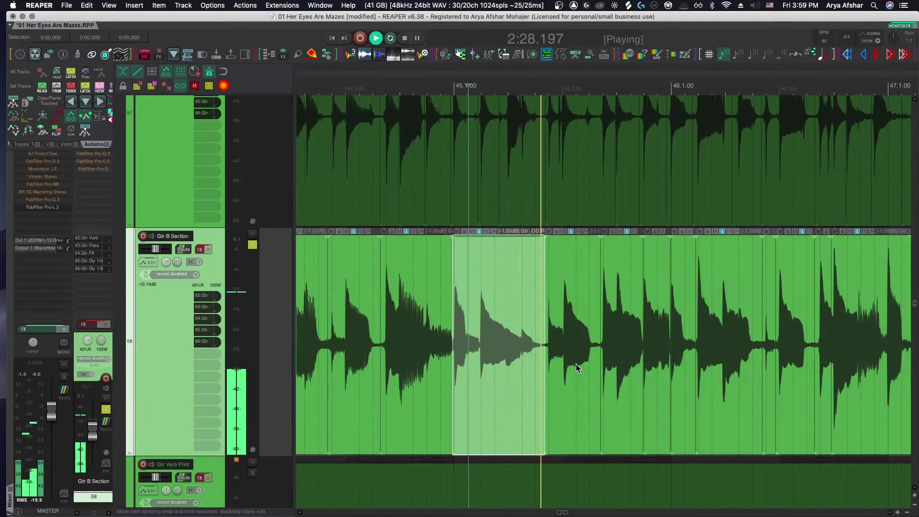
pyautogui.press('space')
pyautogui.press('space')
pyautogui.scroll(6, 477, 363)
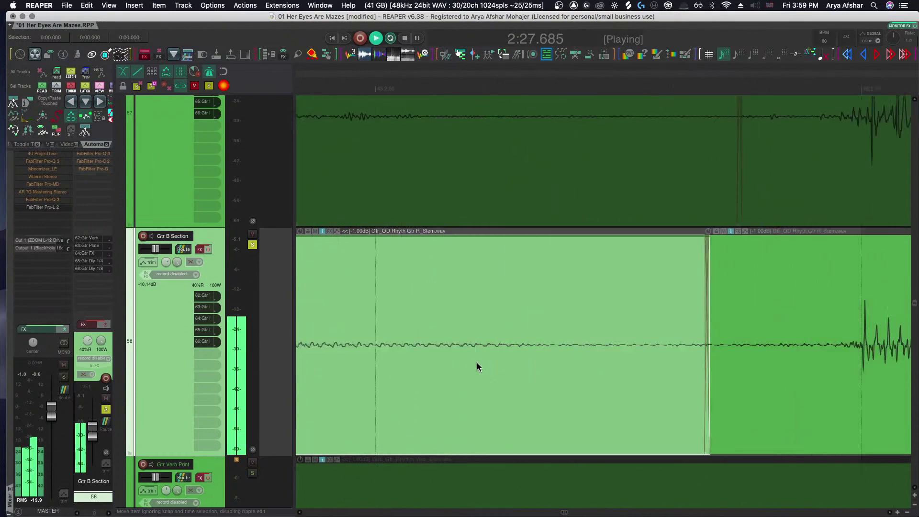
pyautogui.scroll(-8, 477, 363)
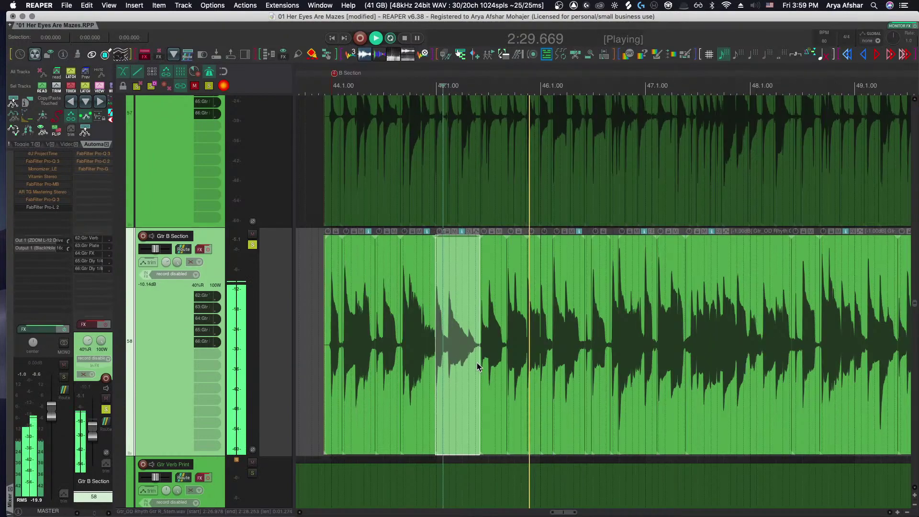
pyautogui.press('space')
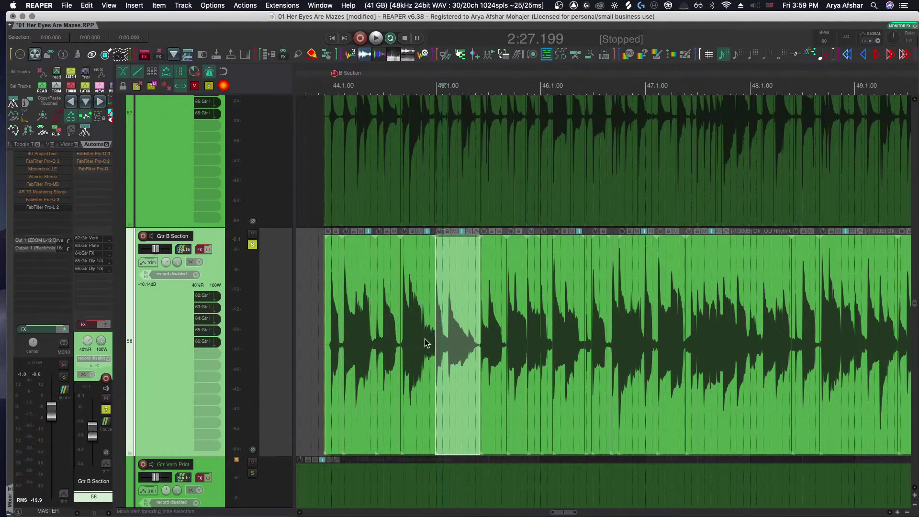
pyautogui.scroll(-3, 424, 338)
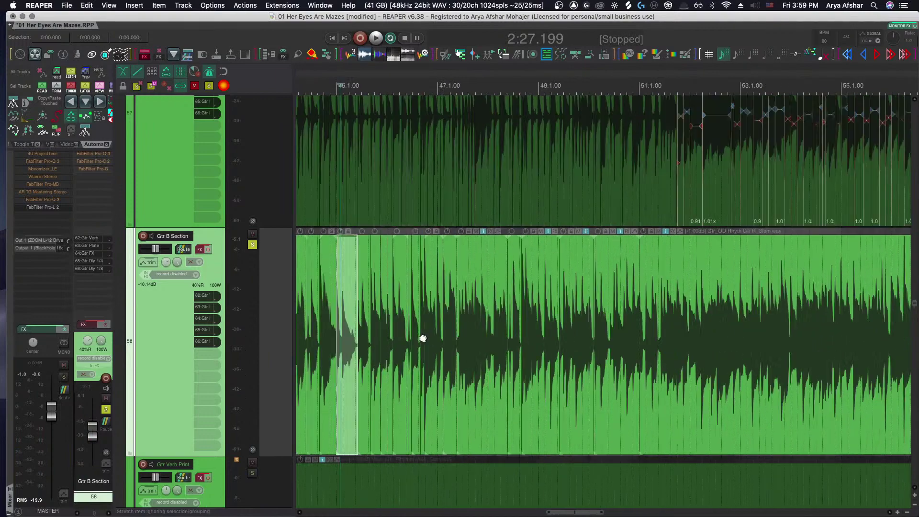
# Select the first guitar item of the B Section and play the soloed guitar from its start past 45.2.00
pyautogui.scroll(-5, 424, 338)
pyautogui.click(354, 307)
pyautogui.click(374, 326)
pyautogui.scroll(8, 374, 328)
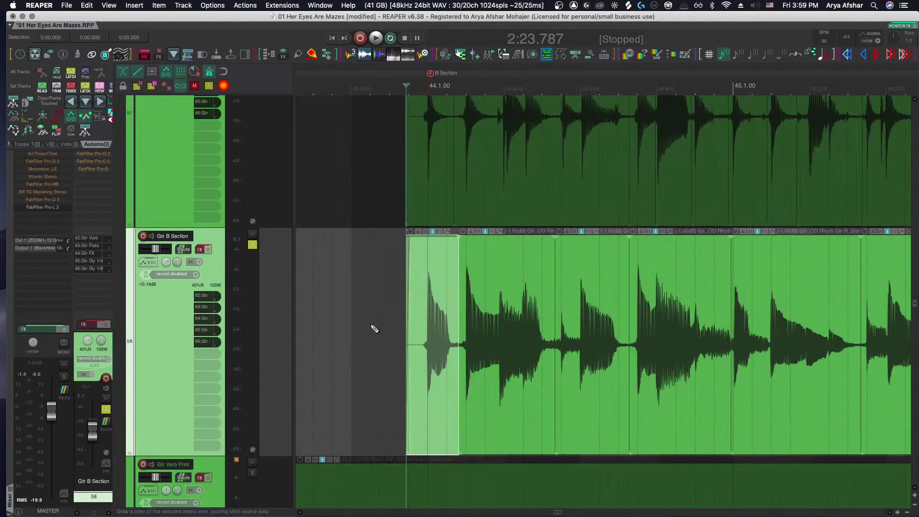
pyautogui.press('space')
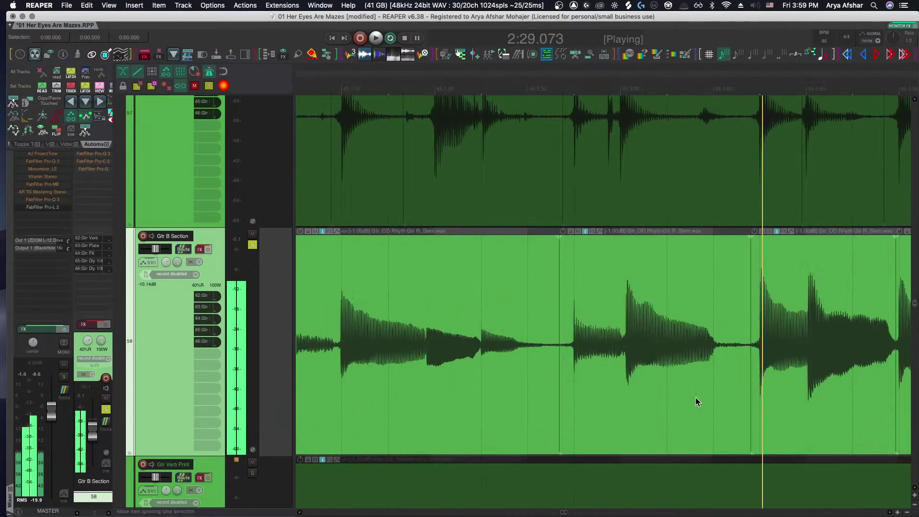
pyautogui.press('space')
# Try a volume envelope point on the guitar item at the join just before 45.2.00 and play from there
pyautogui.scroll(3, 416, 355)
pyautogui.click(469, 357)
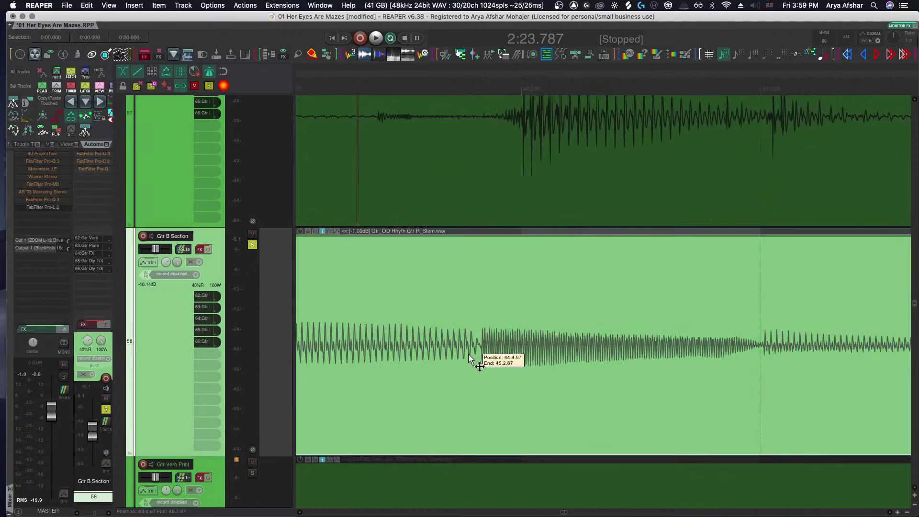
pyautogui.click(454, 271)
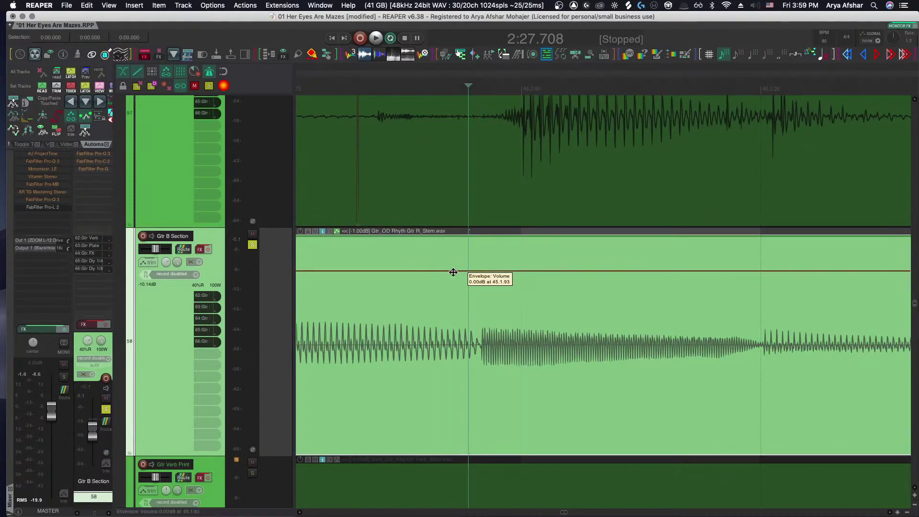
pyautogui.scroll(-3, 453, 305)
pyautogui.press('space')
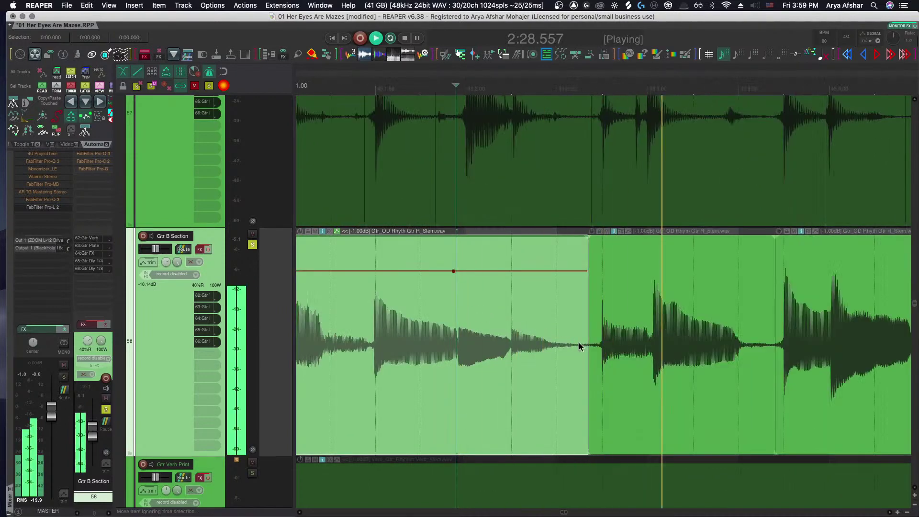
pyautogui.press('space')
pyautogui.scroll(3, 587, 354)
pyautogui.scroll(3, 594, 361)
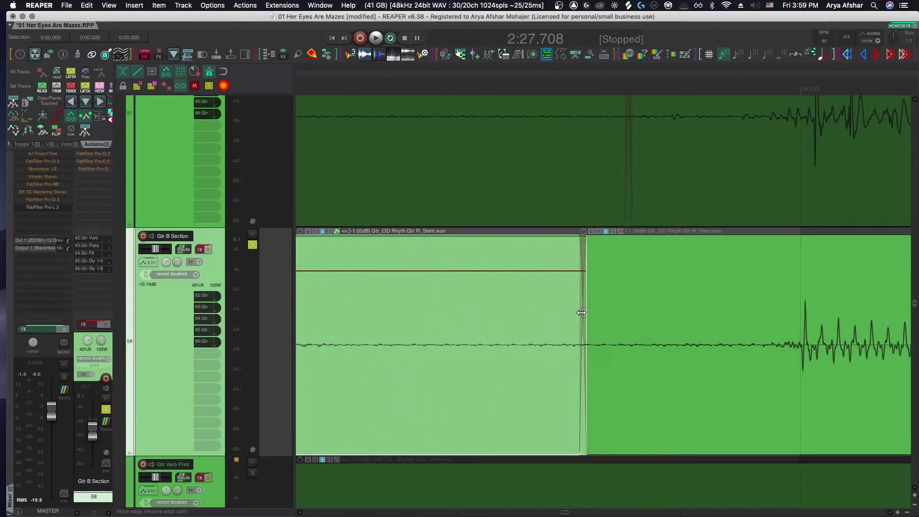
pyautogui.scroll(-5, 558, 334)
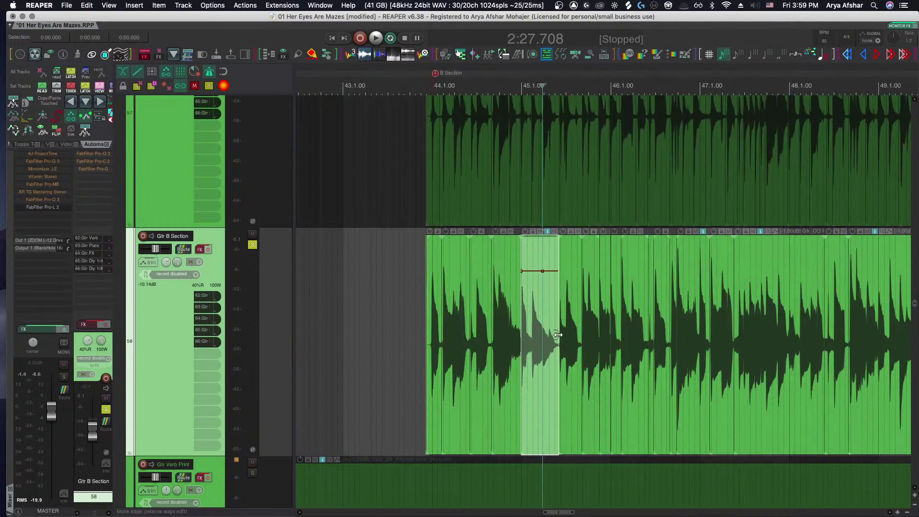
# Audition the guitar from before 45.1.00 and split its item at the join just before 45.2.00 and again at 45.2.25
pyautogui.click(507, 259)
pyautogui.press('space')
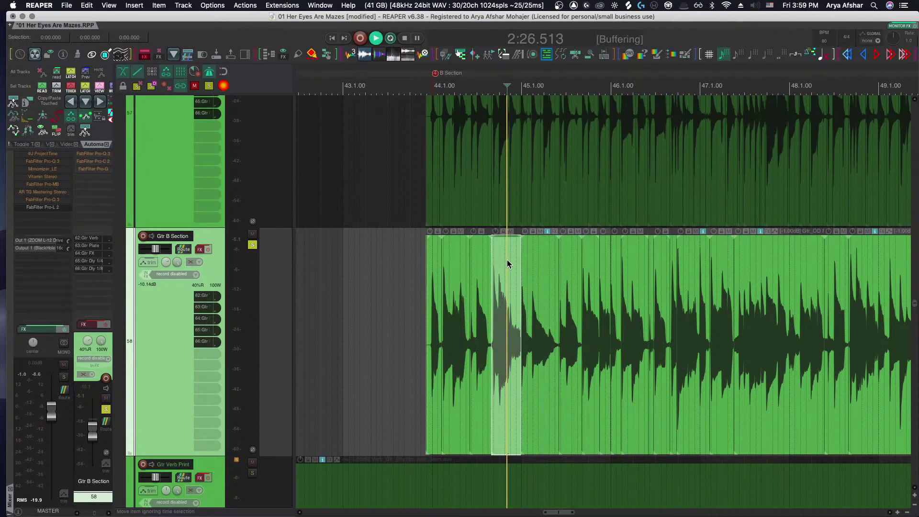
pyautogui.scroll(5, 542, 367)
pyautogui.press('space')
pyautogui.scroll(3, 584, 358)
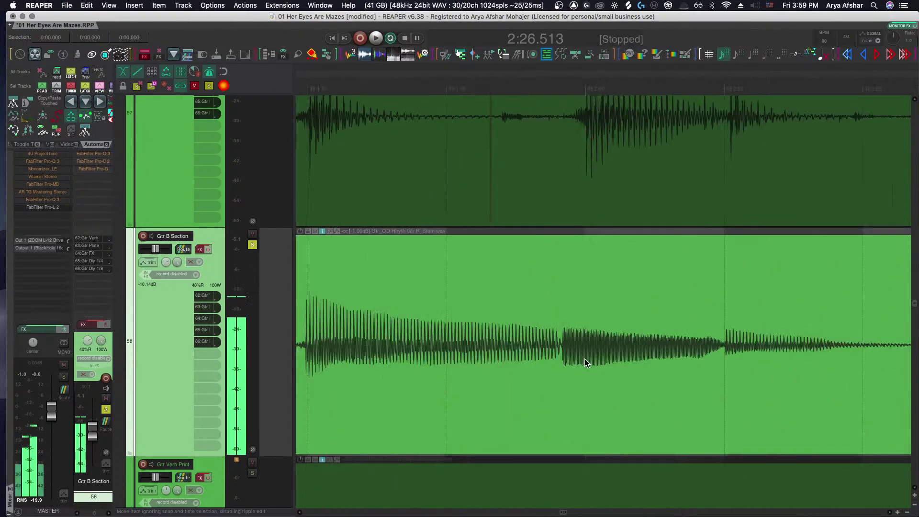
pyautogui.click(560, 361)
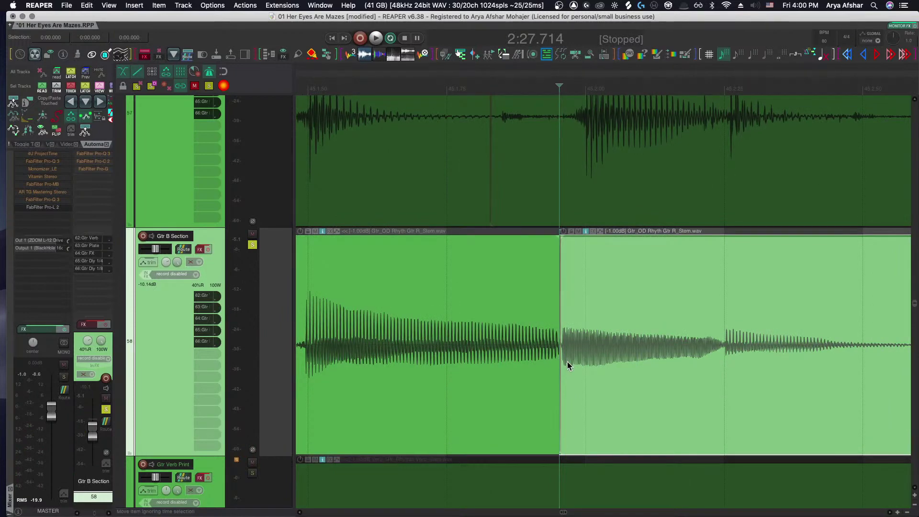
pyautogui.hscroll(5, 567, 361)
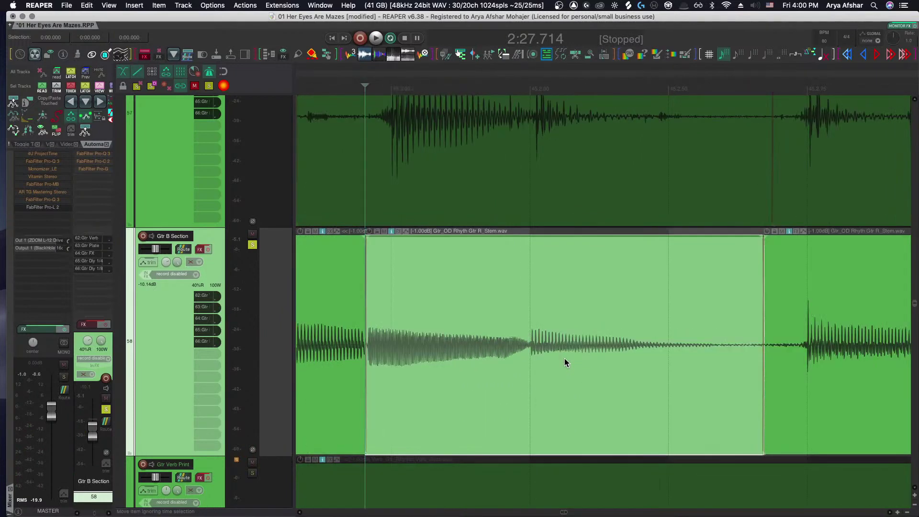
pyautogui.press('s')
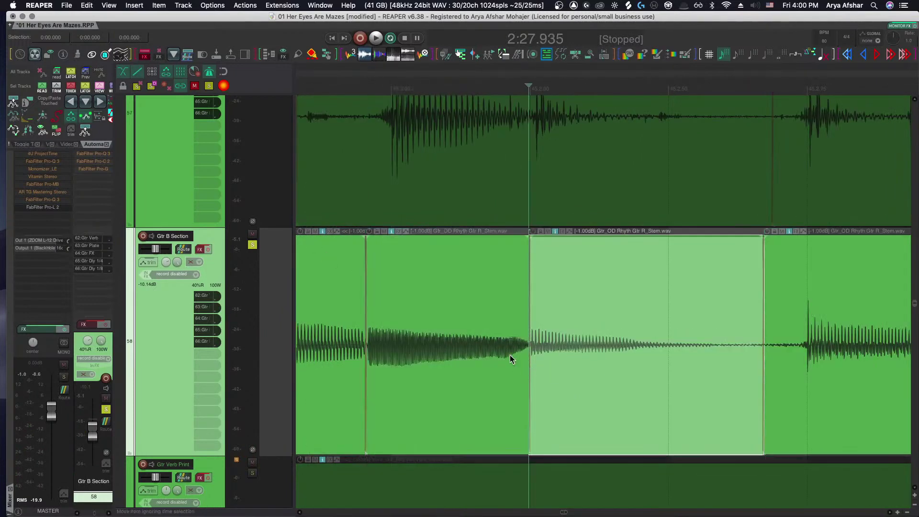
# Raise the short piece between the two new splits to +3.30 dB and play the guitar from the B Section start
pyautogui.click(408, 284)
pyautogui.moveTo(368, 236); pyautogui.dragTo(370, 209)
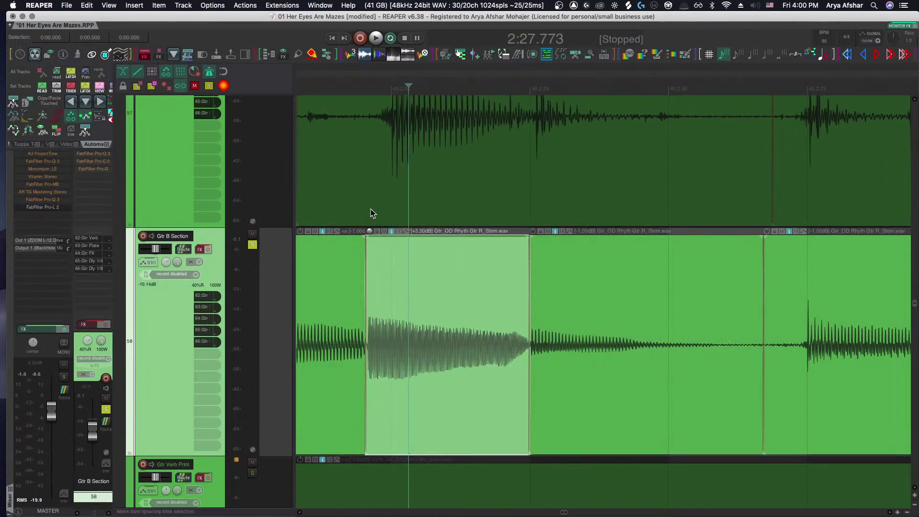
pyautogui.scroll(-5, 436, 398)
pyautogui.hscroll(-3, 436, 397)
pyautogui.click(319, 306)
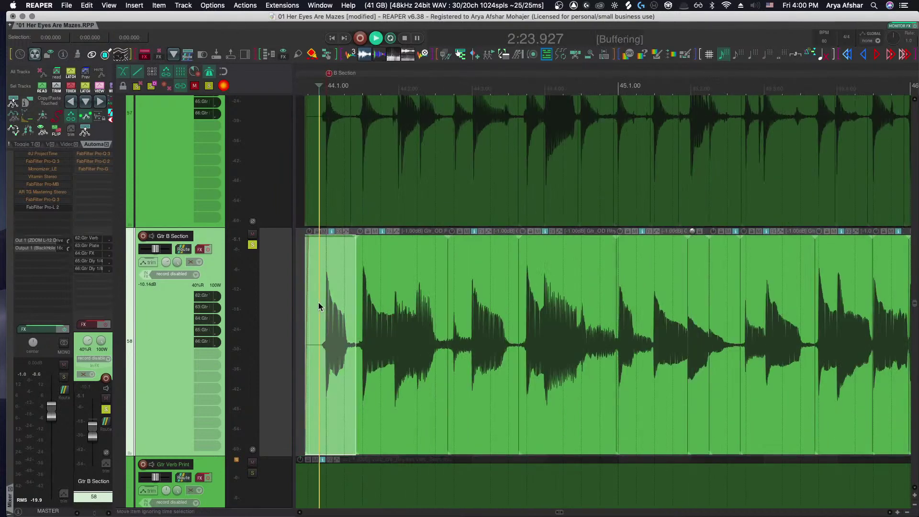
pyautogui.press('space')
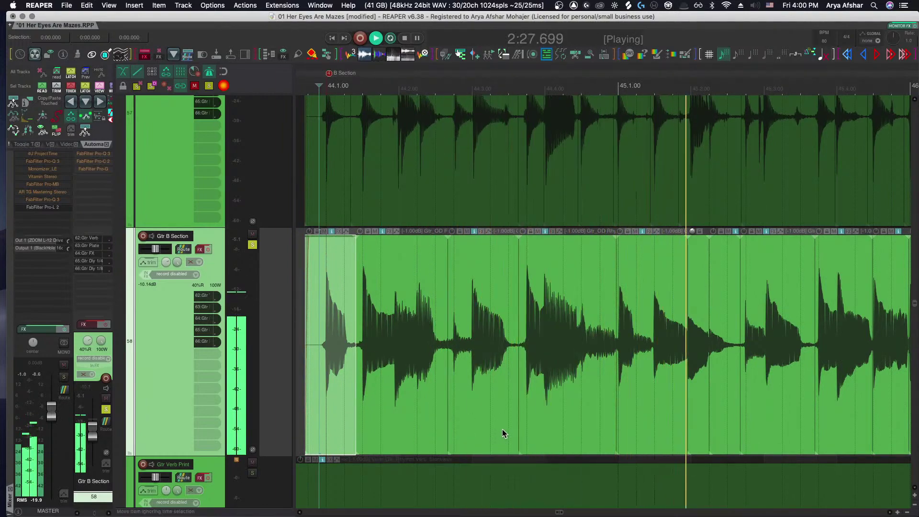
pyautogui.scroll(4, 501, 429)
pyautogui.press('space')
# Raise the item volume of the short guitar piece starting at 45.2.25
pyautogui.scroll(2, 431, 373)
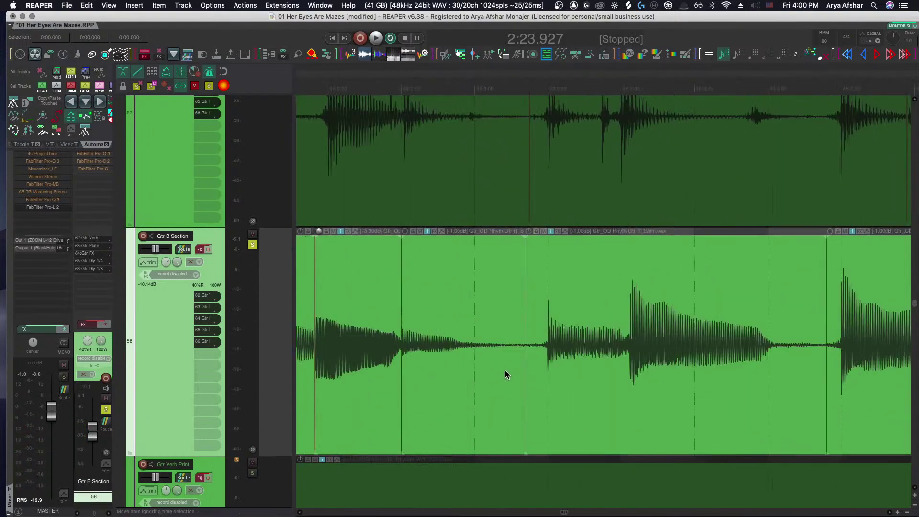
pyautogui.click(479, 357)
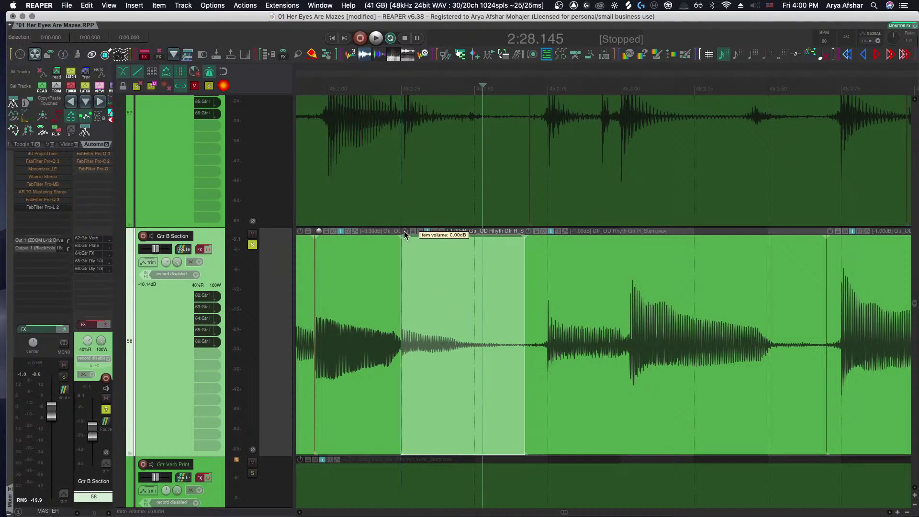
pyautogui.moveTo(404, 231); pyautogui.dragTo(405, 206)
pyautogui.scroll(-4, 437, 327)
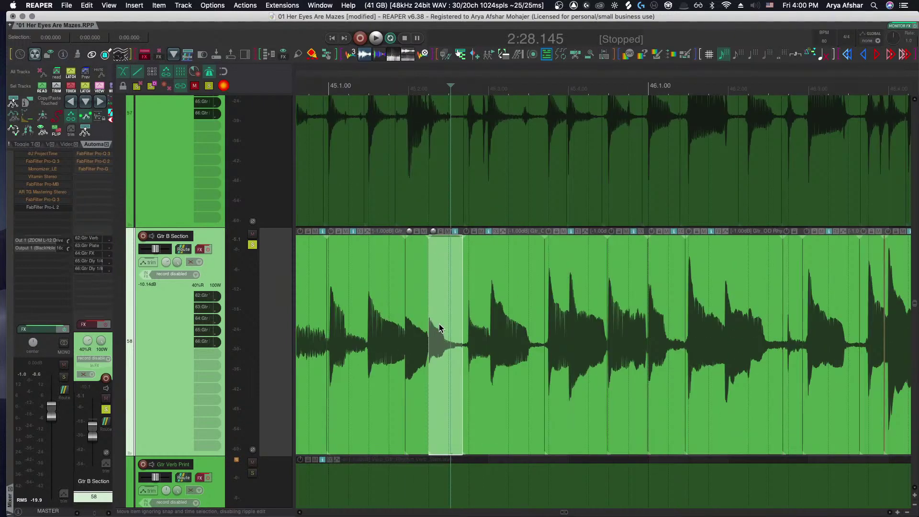
# Play the soloed guitar from just before 45.1.00 toward 47.1.00, following the waveform past the adjusted pieces
pyautogui.hscroll(-5, 442, 329)
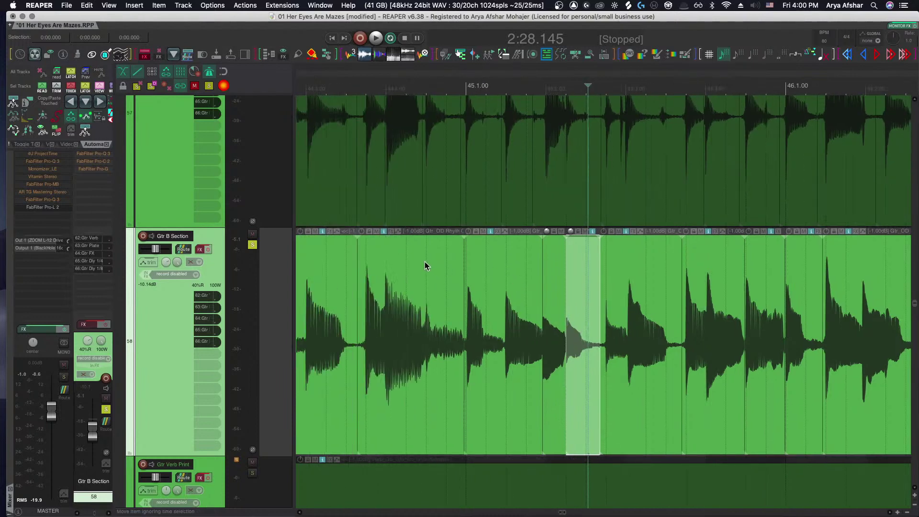
pyautogui.click(424, 261)
pyautogui.press('space')
pyautogui.hscroll(5, 430, 264)
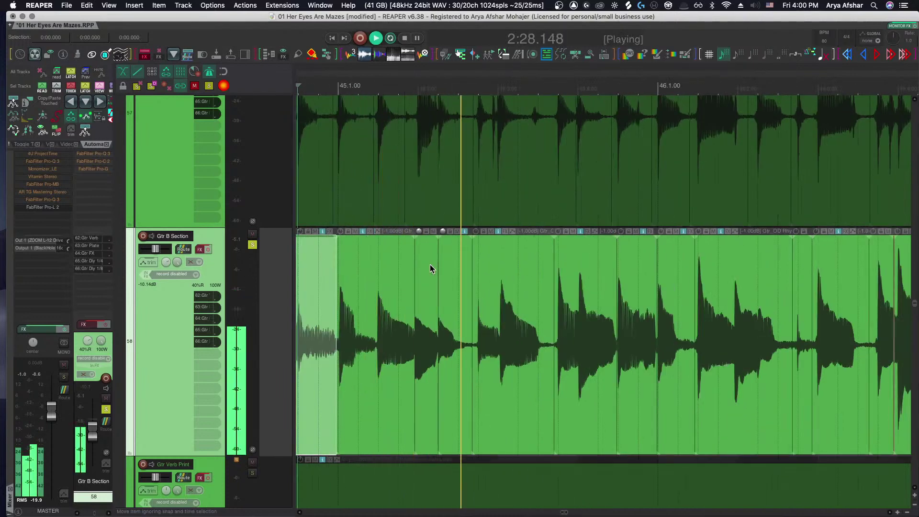
pyautogui.hscroll(7, 430, 268)
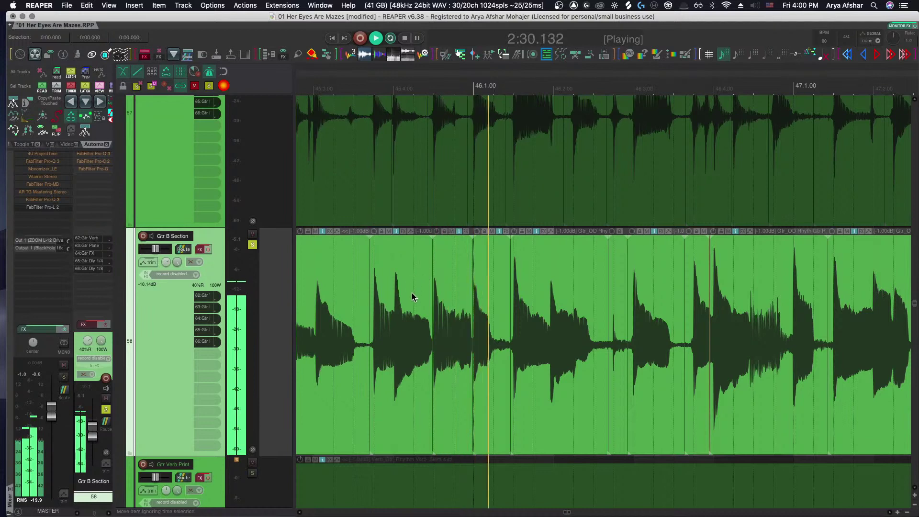
pyautogui.hscroll(5, 411, 292)
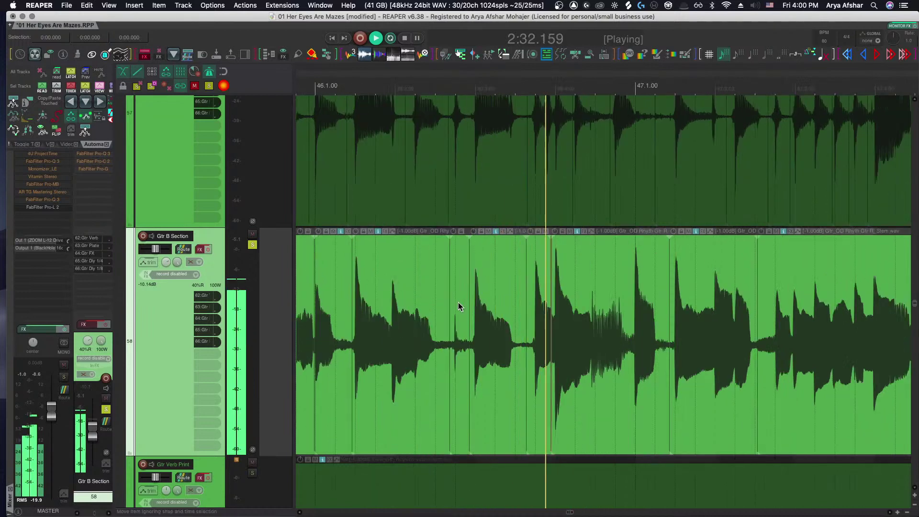
pyautogui.hscroll(7, 431, 308)
pyautogui.press('space')
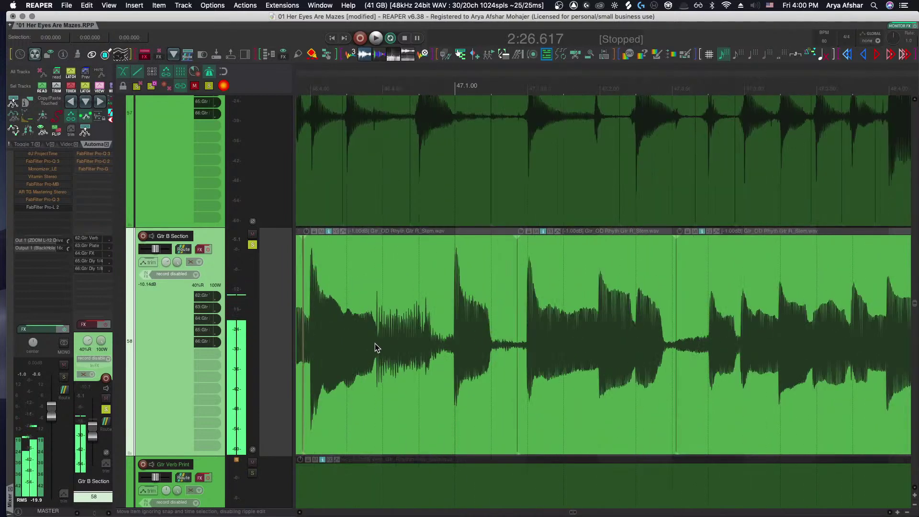
# Inspect the uneven waveform between 46.4.00 and 47.1.00 and replay it from the short item before 46.4.00
pyautogui.scroll(4, 378, 341)
pyautogui.hscroll(5, 376, 343)
pyautogui.scroll(-4, 375, 343)
pyautogui.hscroll(-4, 412, 343)
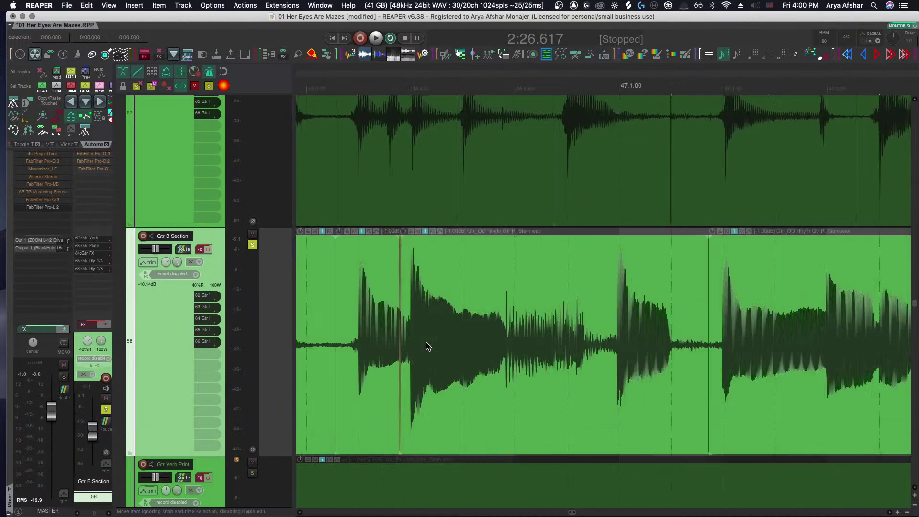
pyautogui.click(342, 280)
pyautogui.press('space')
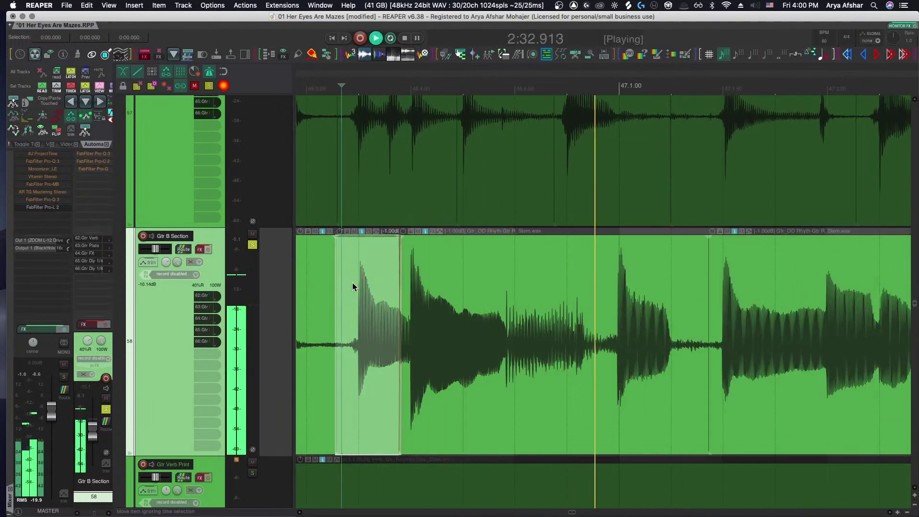
pyautogui.press('space')
# Check the join just before 46.4.50 at close range and split the guitar item there
pyautogui.scroll(8, 542, 360)
pyautogui.scroll(-6, 544, 359)
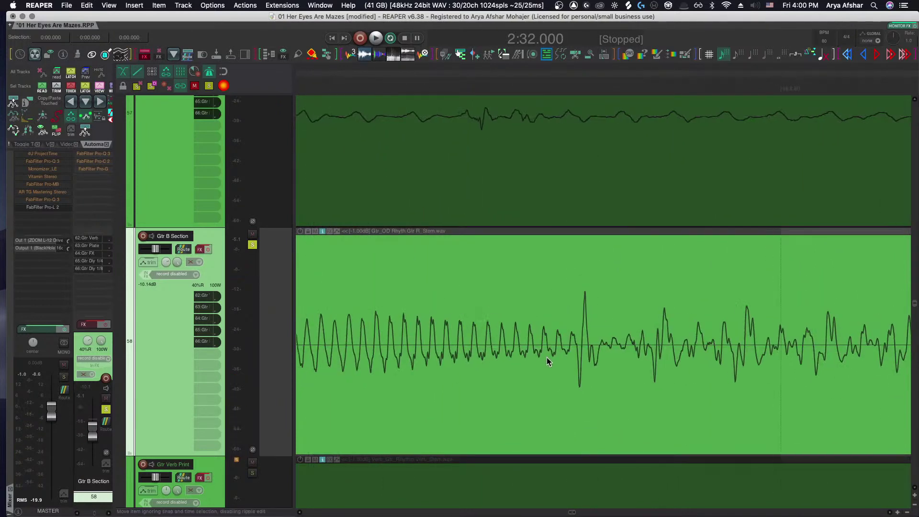
pyautogui.press('space')
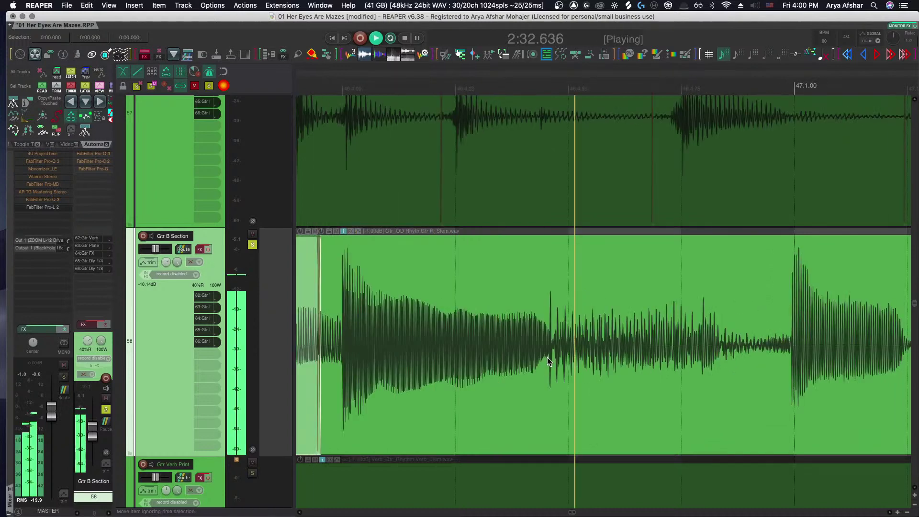
pyautogui.press('space')
pyautogui.scroll(3, 545, 375)
pyautogui.press('s')
pyautogui.hscroll(5, 546, 375)
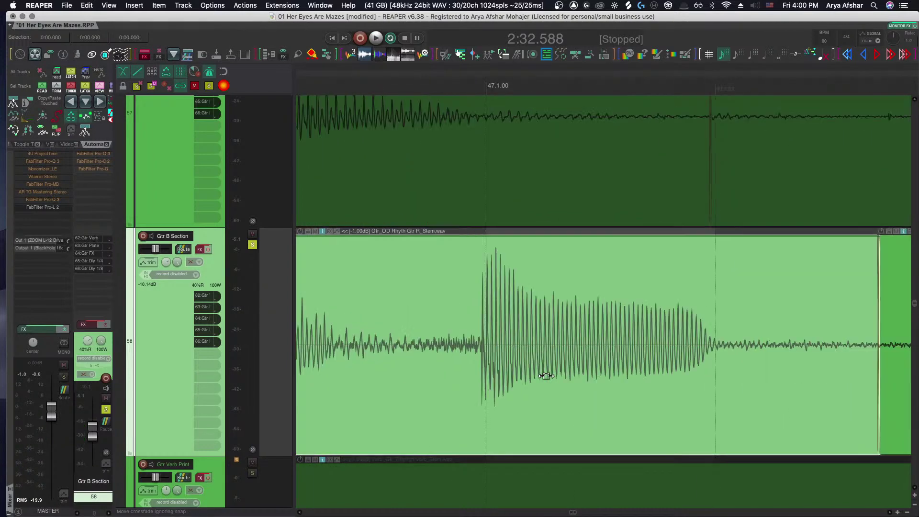
pyautogui.scroll(-3, 545, 375)
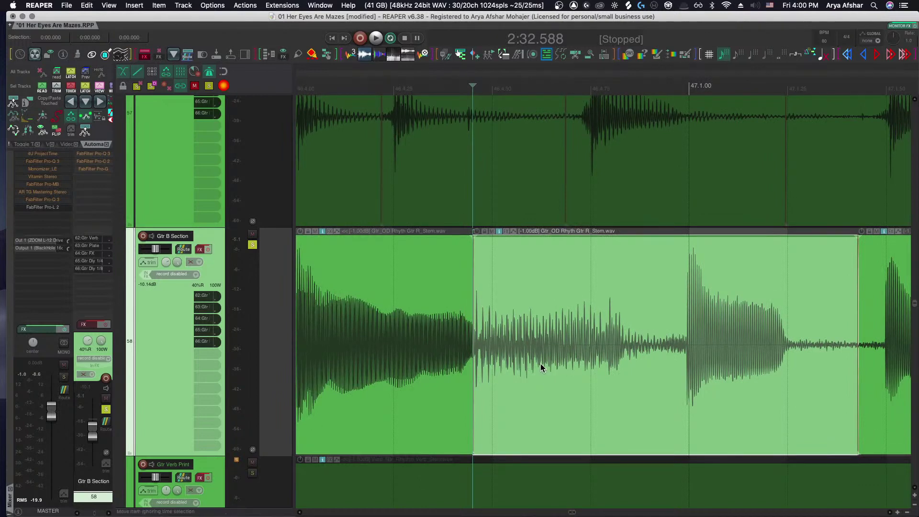
# Review the newly split guitar piece around 47.1.00 in context and audition it from its start
pyautogui.scroll(-5, 541, 368)
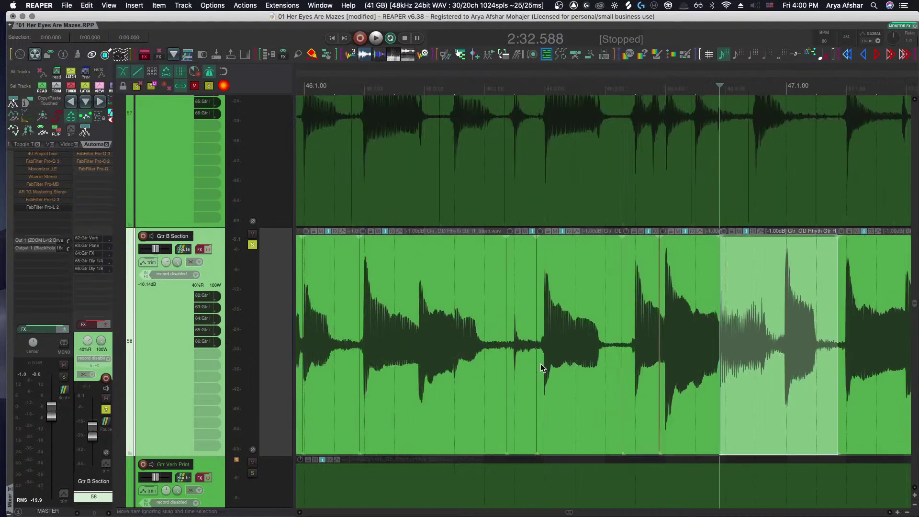
pyautogui.hscroll(3, 541, 367)
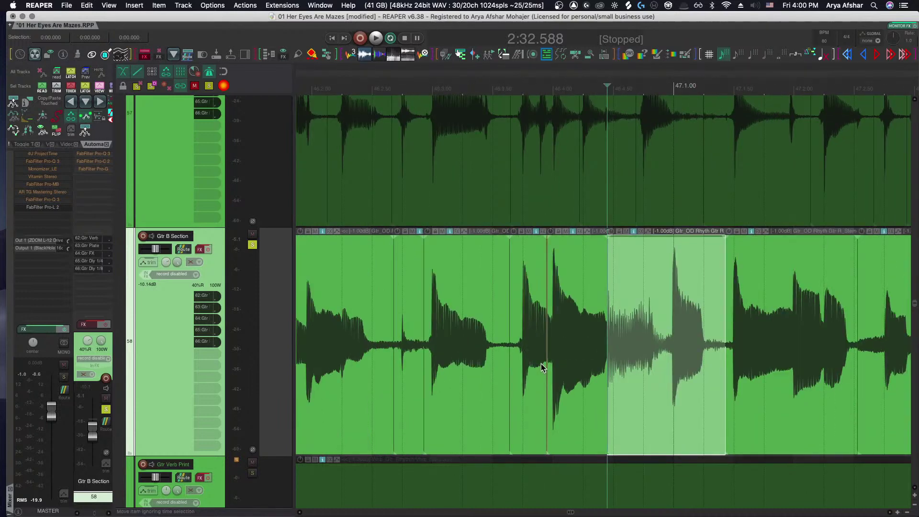
pyautogui.hscroll(1, 542, 367)
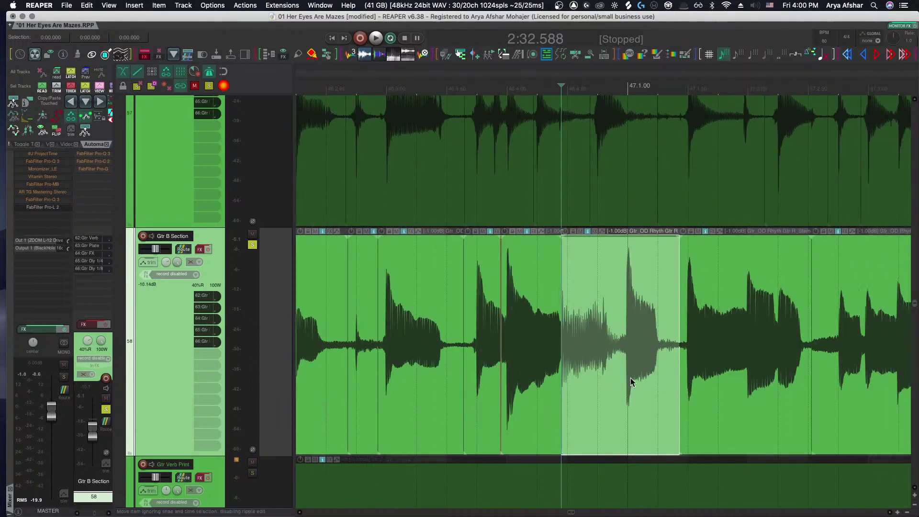
pyautogui.scroll(6, 609, 377)
pyautogui.press('space')
pyautogui.scroll(-10, 607, 378)
pyautogui.scroll(2, 608, 373)
pyautogui.press('space')
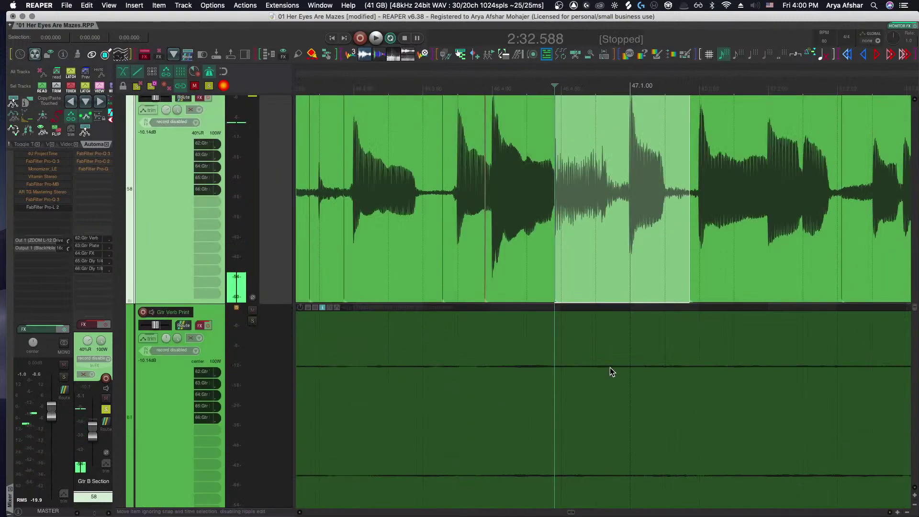
# Review the uneven guitar piece before 47.1.00 and audition it repeatedly from just before 46.4.00
pyautogui.scroll(5, 609, 367)
pyautogui.scroll(-5, 401, 174)
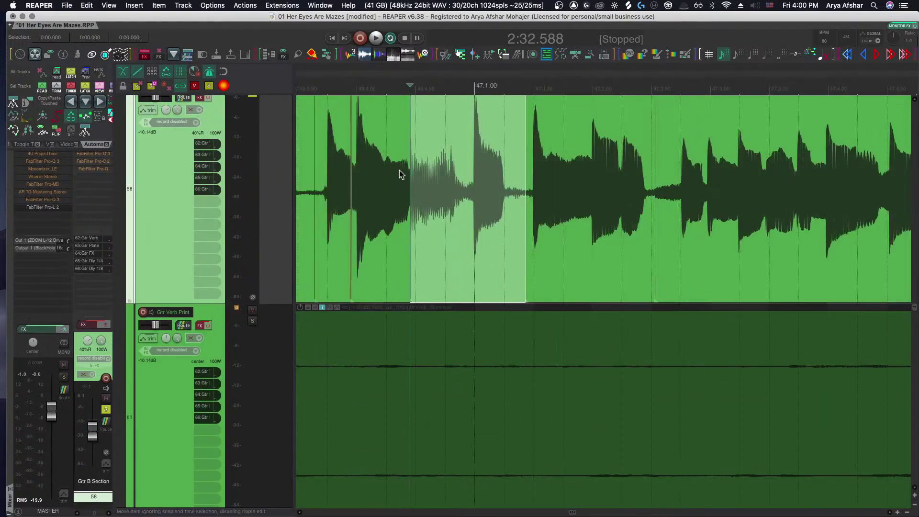
pyautogui.click(326, 85)
pyautogui.scroll(-3, 369, 147)
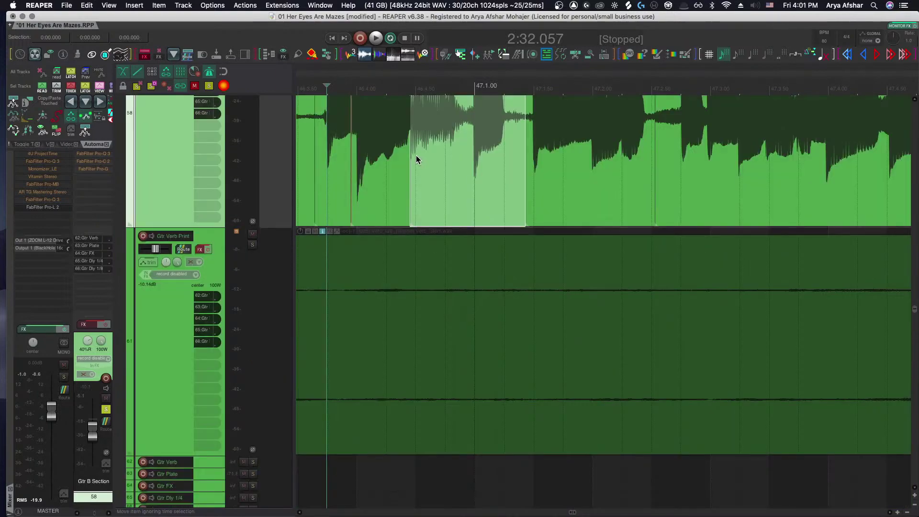
pyautogui.scroll(3, 417, 159)
pyautogui.scroll(-8, 424, 167)
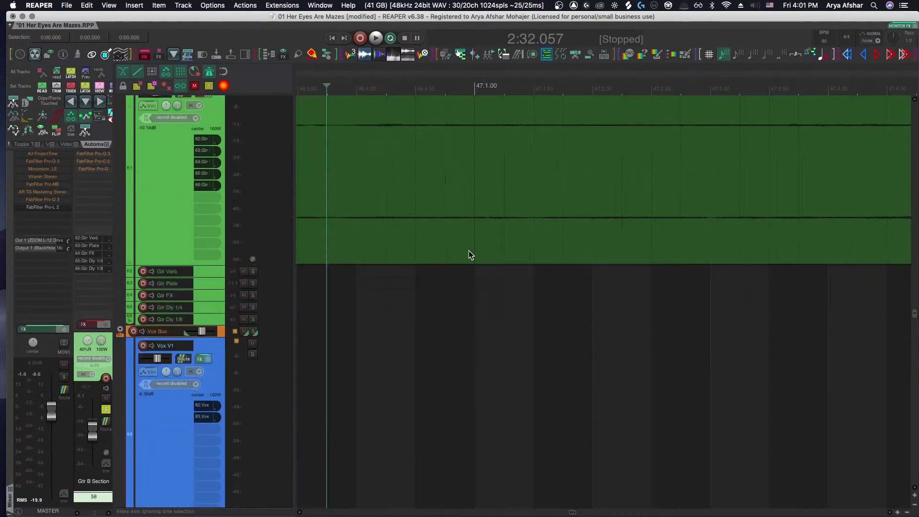
pyautogui.scroll(8, 467, 245)
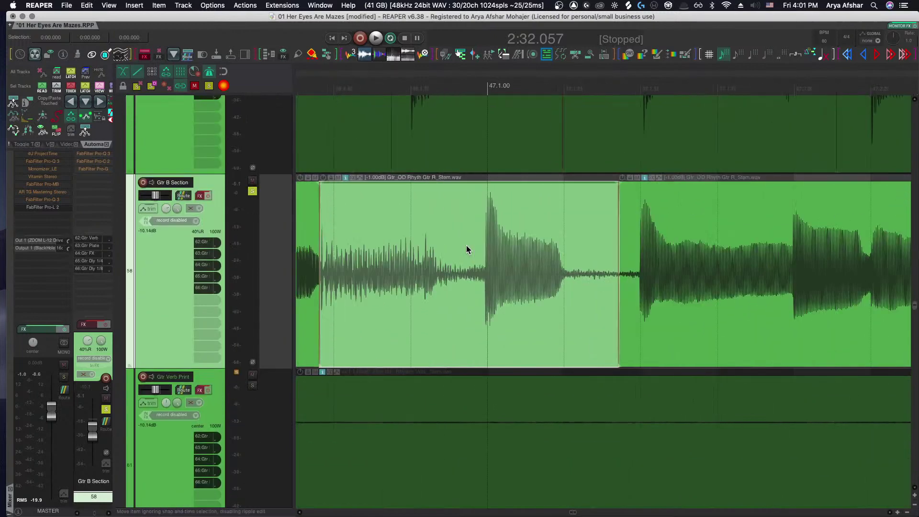
pyautogui.hscroll(-5, 466, 245)
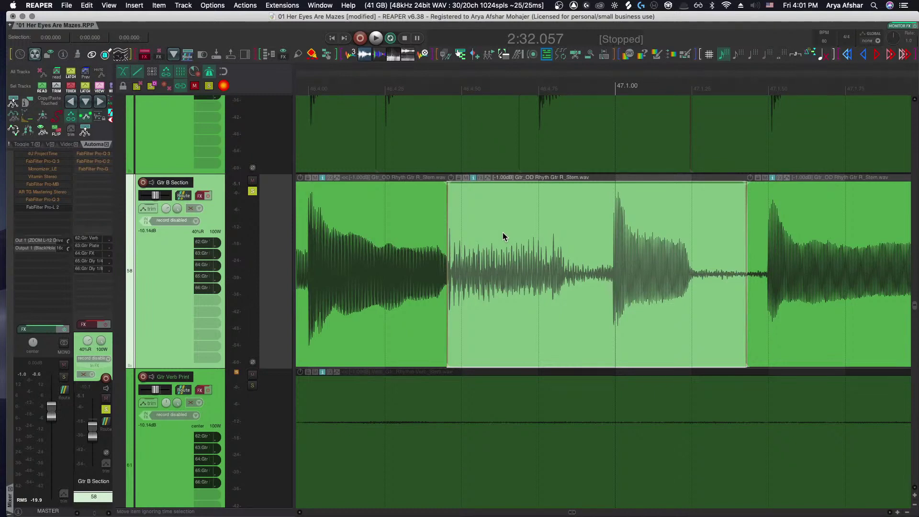
pyautogui.press('space')
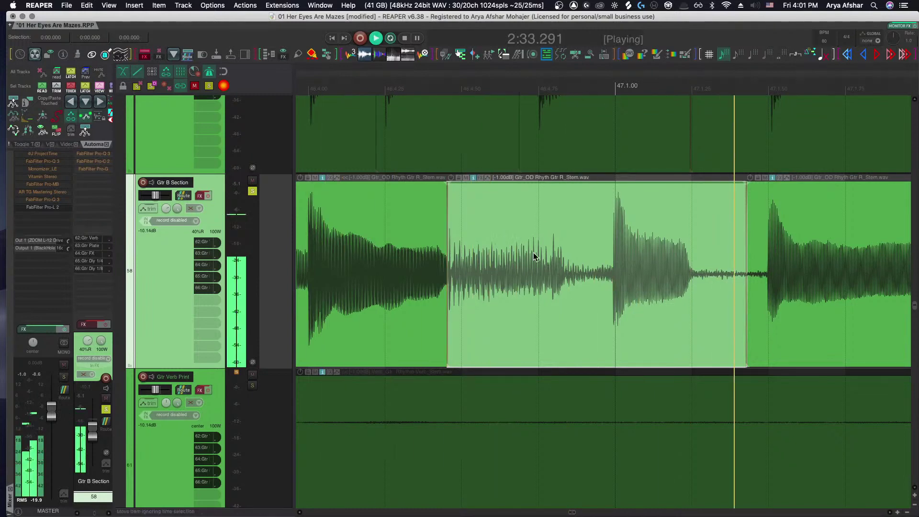
pyautogui.press('space')
pyautogui.press('space')
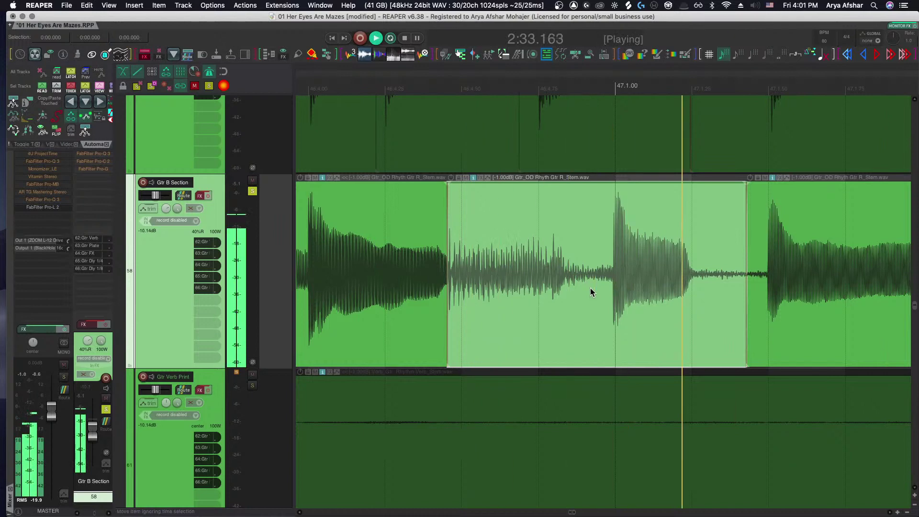
pyautogui.press('space')
# Split the selected guitar item just before the note at 47.1.00, isolating the uneven note that starts near 46.4.45
pyautogui.click(590, 288)
pyautogui.press('s')
pyautogui.click(469, 269)
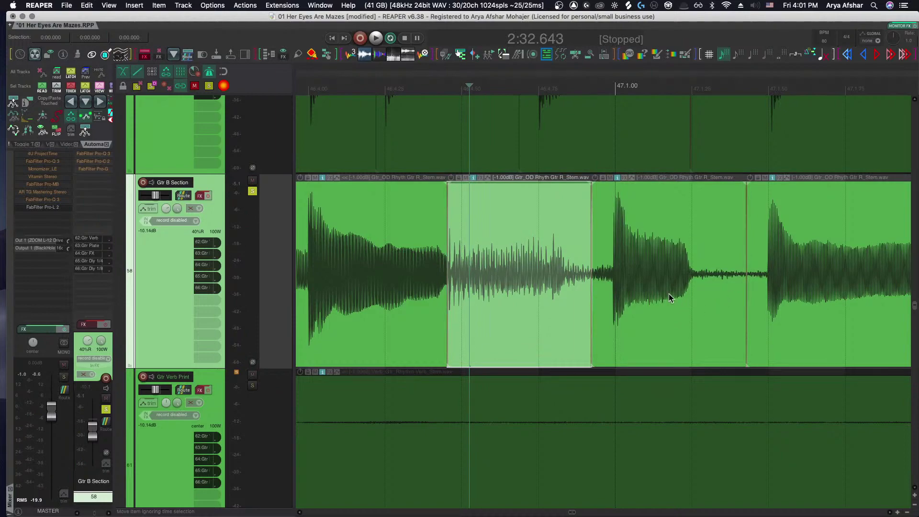
# Find the MIDI Track near the start of the track list and record-arm it for playing reference notes
pyautogui.scroll(-10, 629, 292)
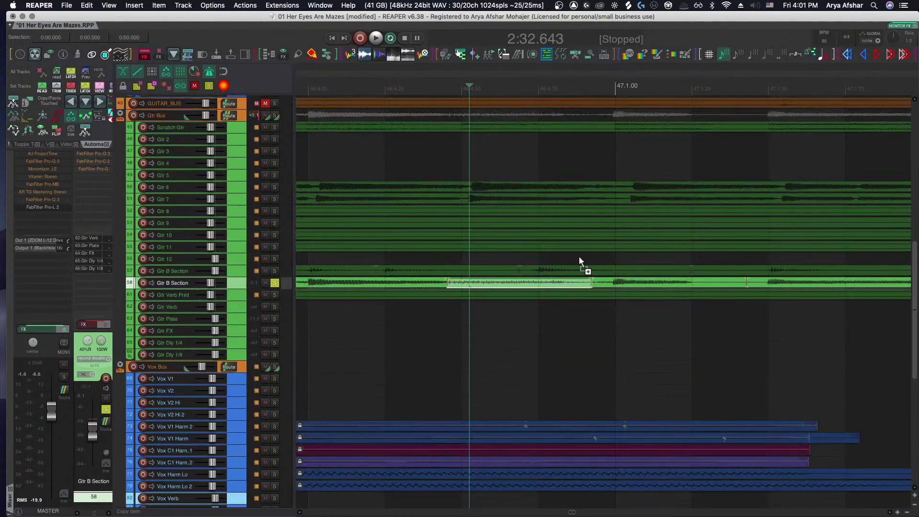
pyautogui.scroll(8, 528, 239)
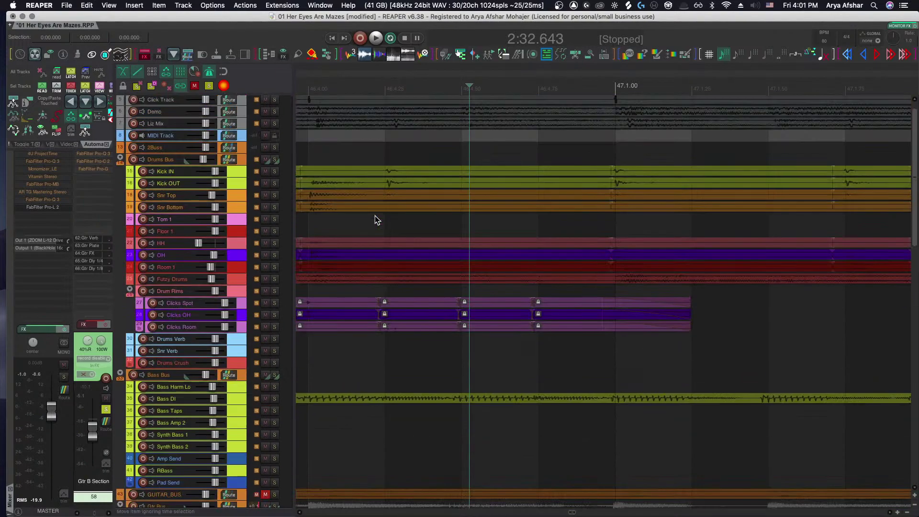
pyautogui.scroll(1, 375, 220)
pyautogui.click(133, 150)
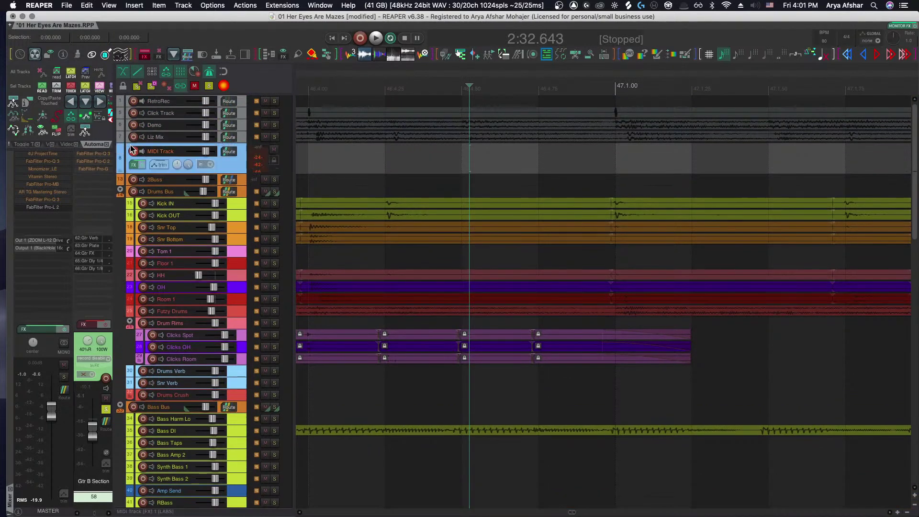
pyautogui.click(133, 149)
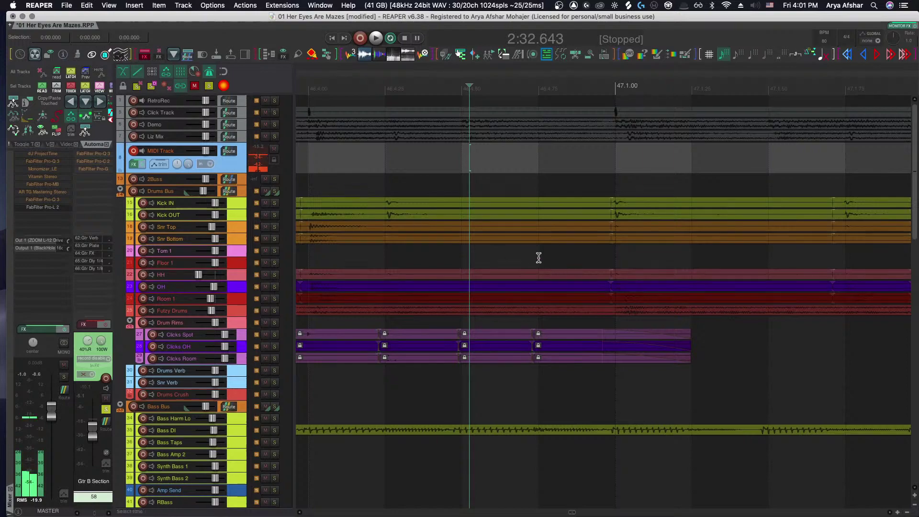
# Return to the soloed Gtr B Section track and briefly play the isolated note from near 46.4.50
pyautogui.scroll(-10, 537, 257)
pyautogui.press('space')
pyautogui.scroll(-2, 538, 258)
pyautogui.press('space')
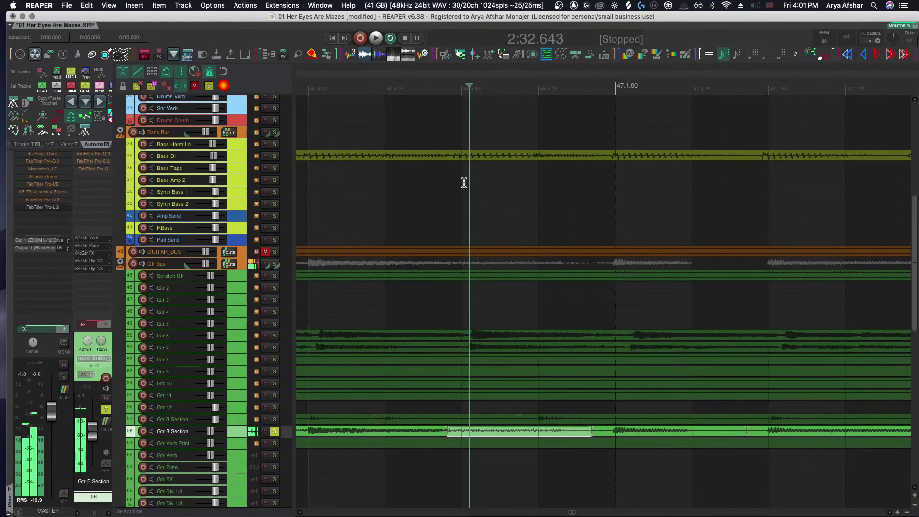
# Replay the soloed guitar from just before 46.3.00 several times to judge the isolated note's pitch
pyautogui.hscroll(-5, 375, 137)
pyautogui.scroll(-3, 408, 139)
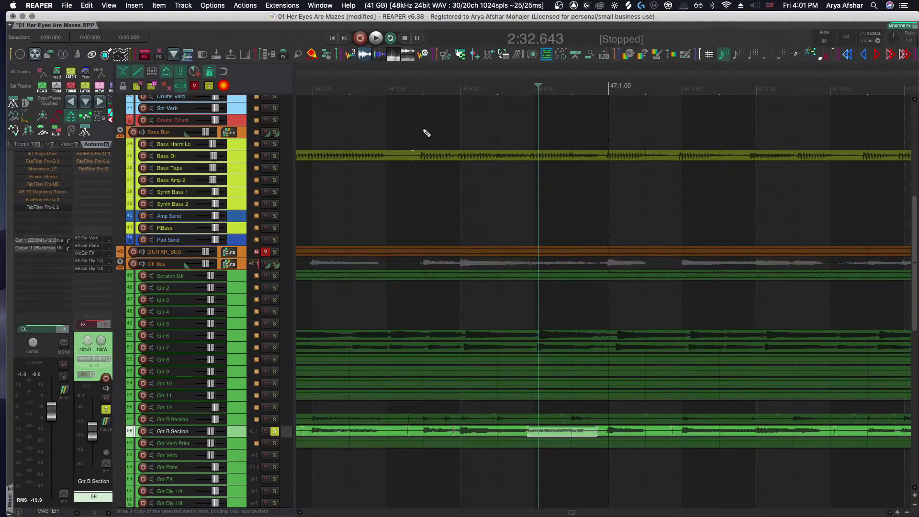
pyautogui.press('space')
pyautogui.click(300, 87)
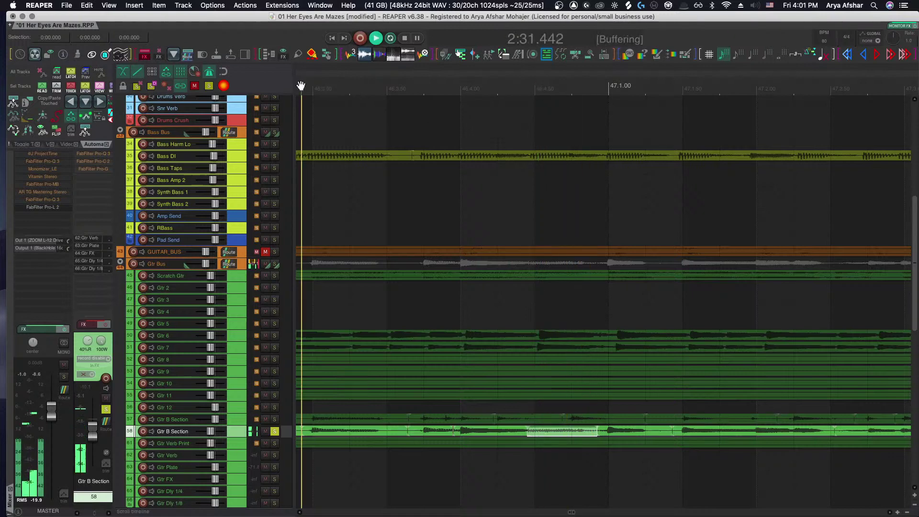
pyautogui.press('space')
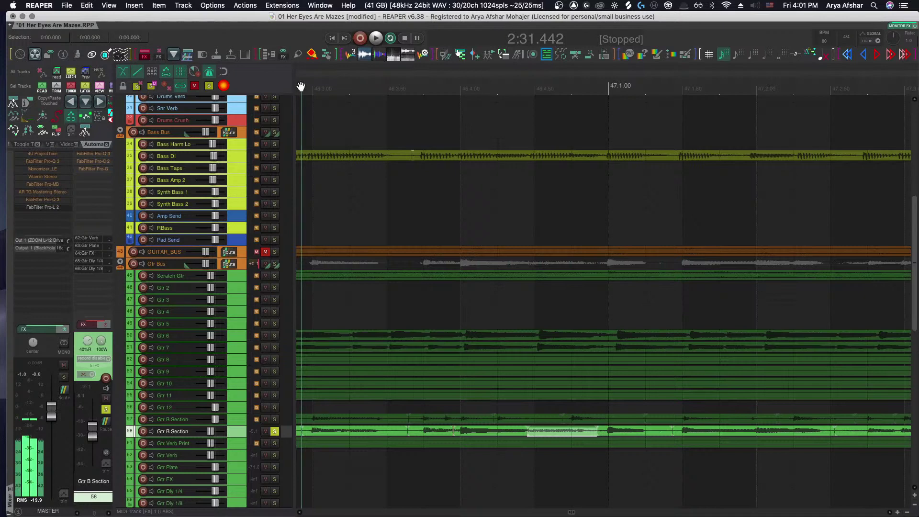
pyautogui.press('space')
pyautogui.press('space')
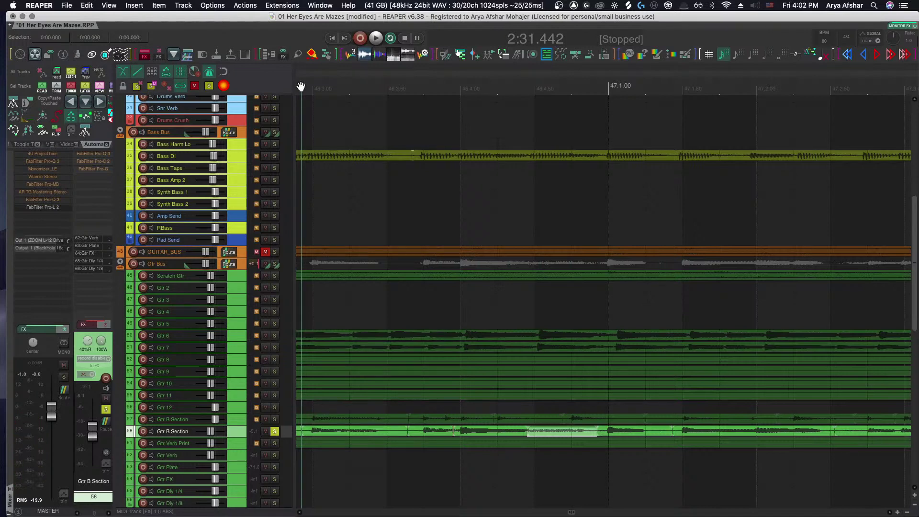
pyautogui.press('space')
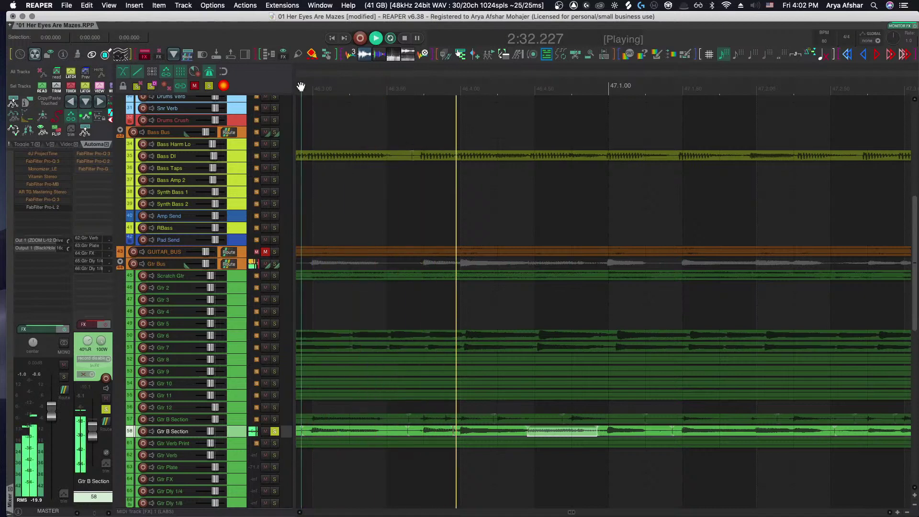
pyautogui.press('space')
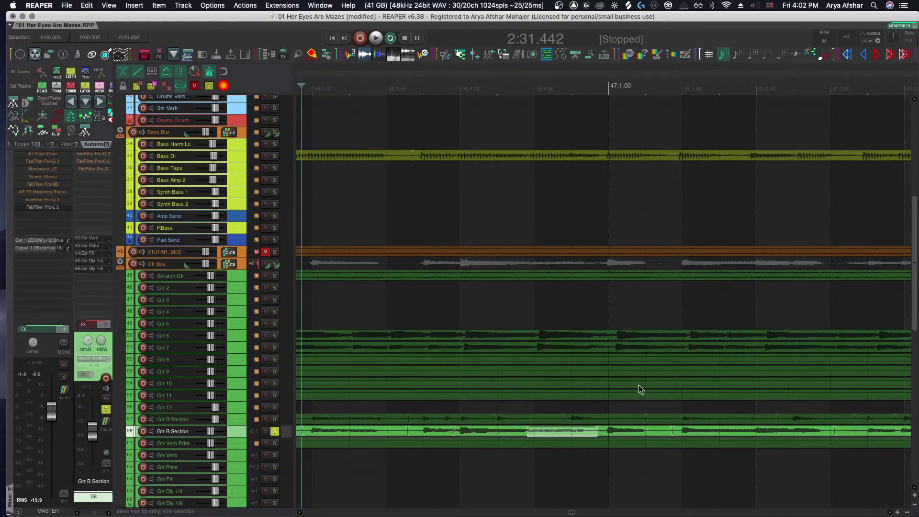
# Show the pitch envelope on the isolated guitar piece at 46.4.45 and raise it about 1.8 semitones
pyautogui.scroll(6, 639, 385)
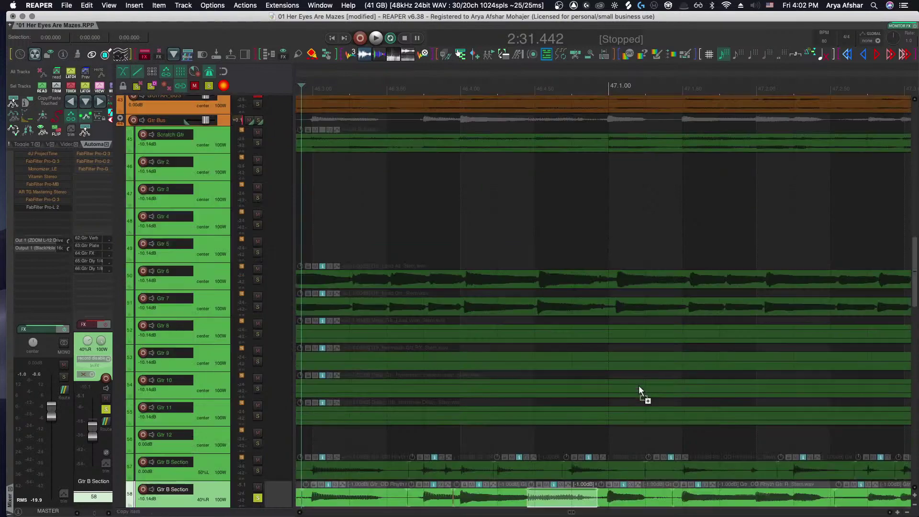
pyautogui.scroll(2, 556, 416)
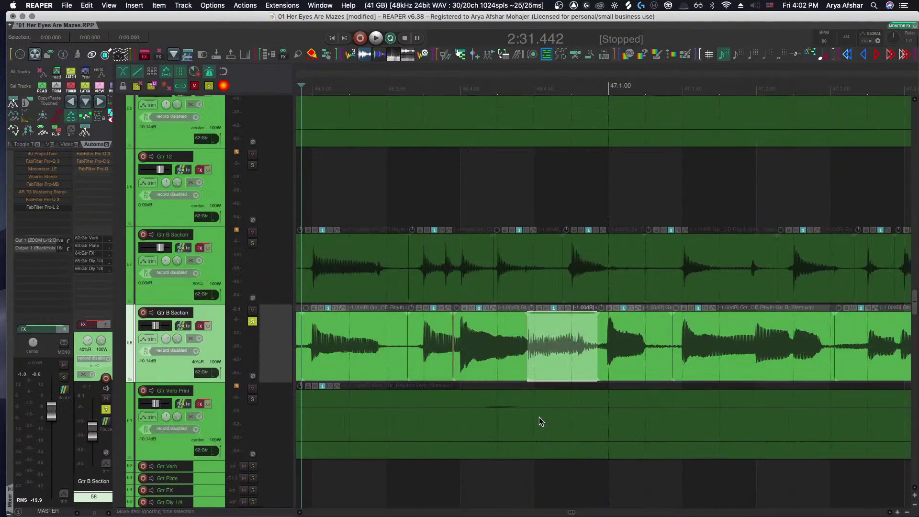
pyautogui.scroll(5, 539, 417)
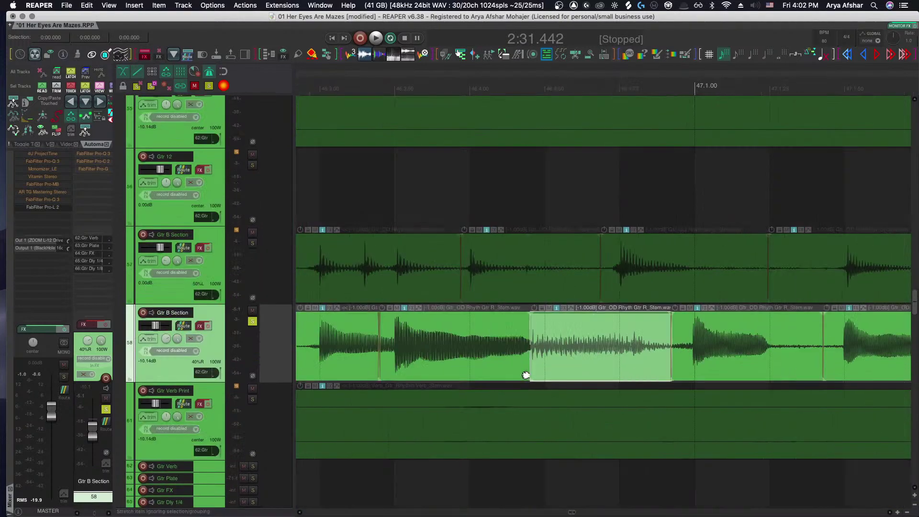
pyautogui.keyDown('shift'); pyautogui.click(548, 358); pyautogui.keyUp('shift')
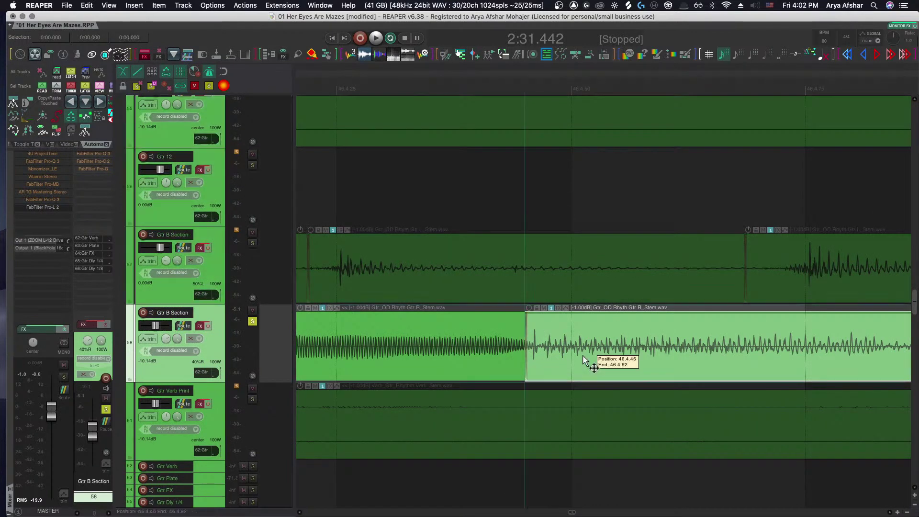
pyautogui.click(582, 358)
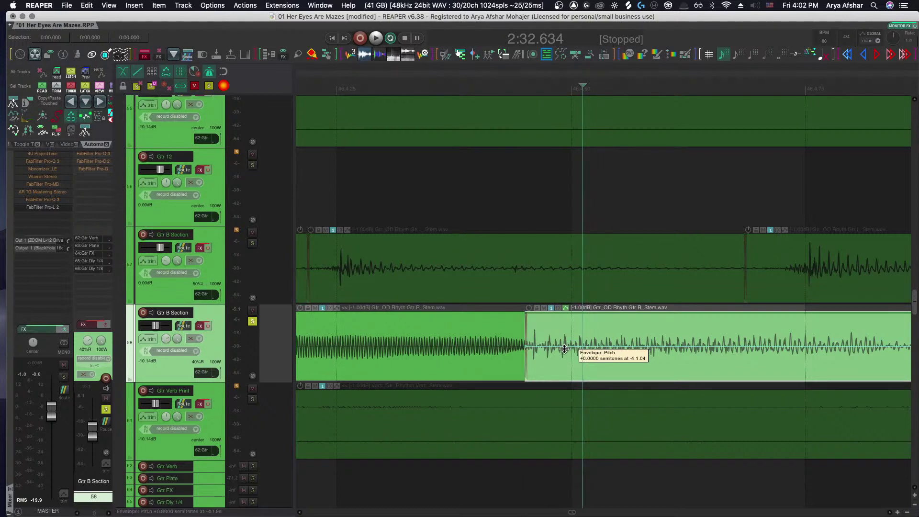
pyautogui.moveTo(563, 348); pyautogui.dragTo(563, 347)
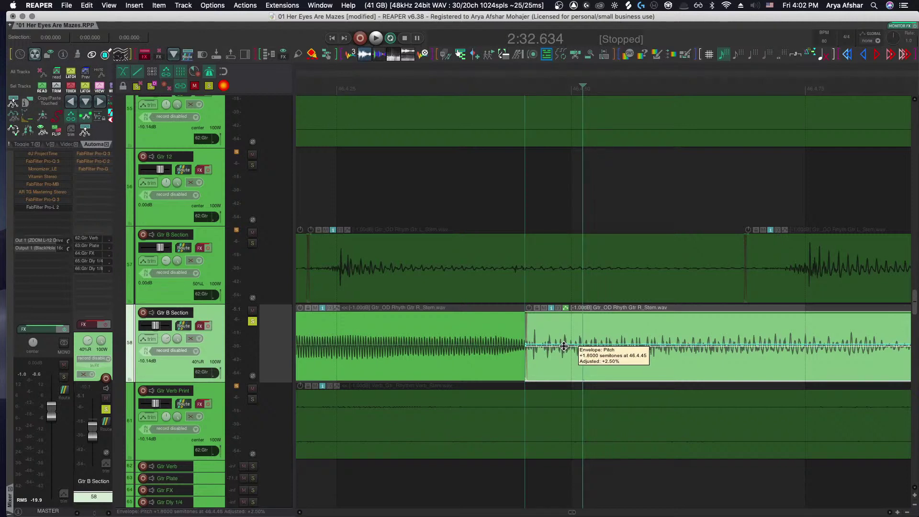
# Audition the pitch-shifted guitar piece in context, playing from between 46.2.00 and 46.3.00
pyautogui.scroll(-8, 564, 346)
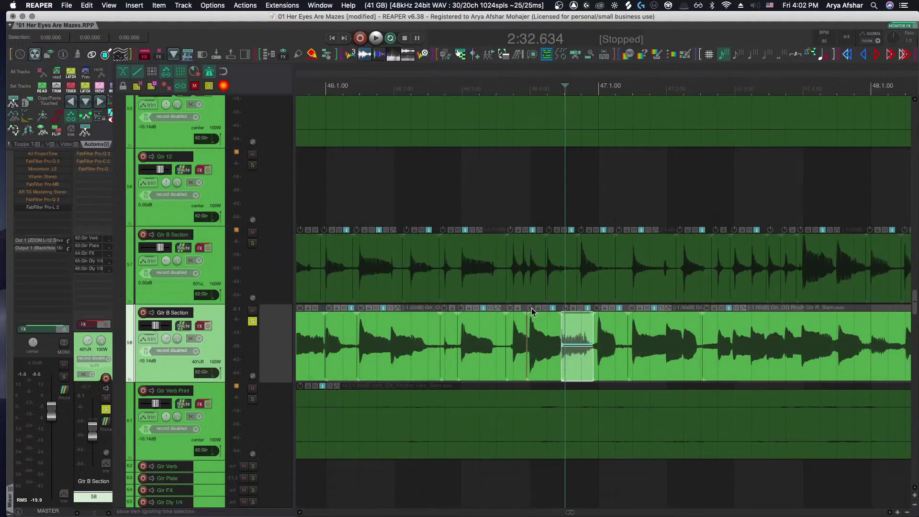
pyautogui.click(425, 86)
pyautogui.press('space')
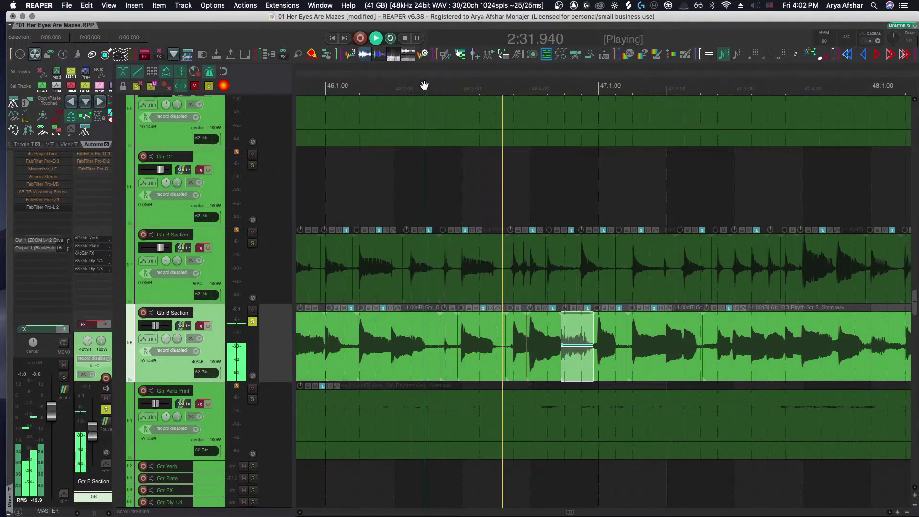
pyautogui.press('space')
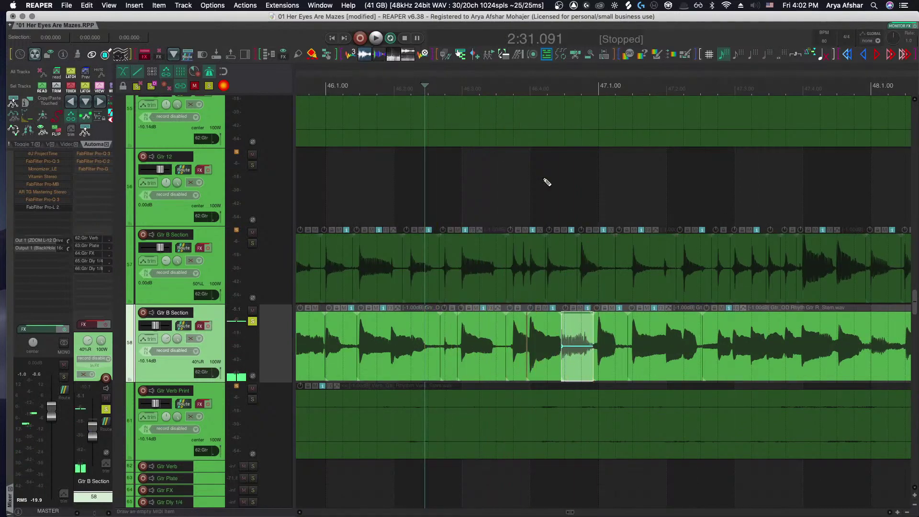
# Play the soloed guitar from bar 46 through bar 52, listening for remaining timing and pitch problems
pyautogui.press('space')
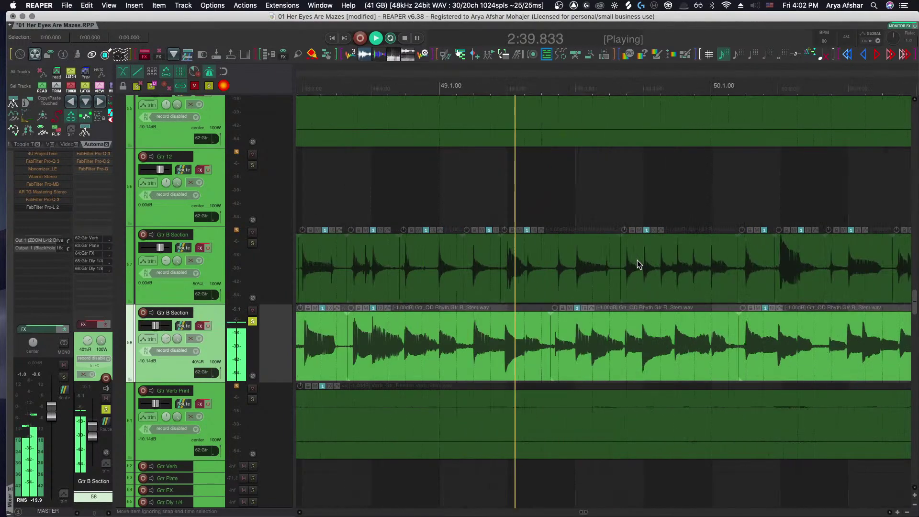
pyautogui.press('space')
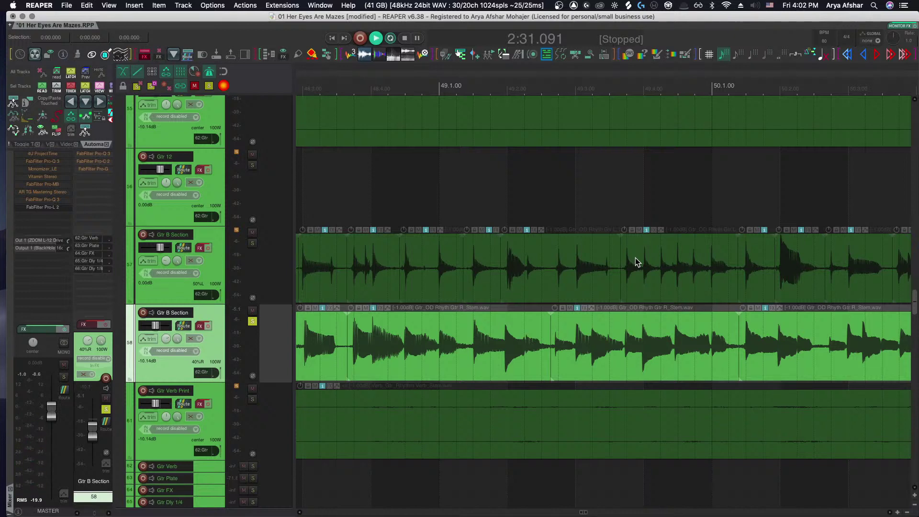
pyautogui.press('space')
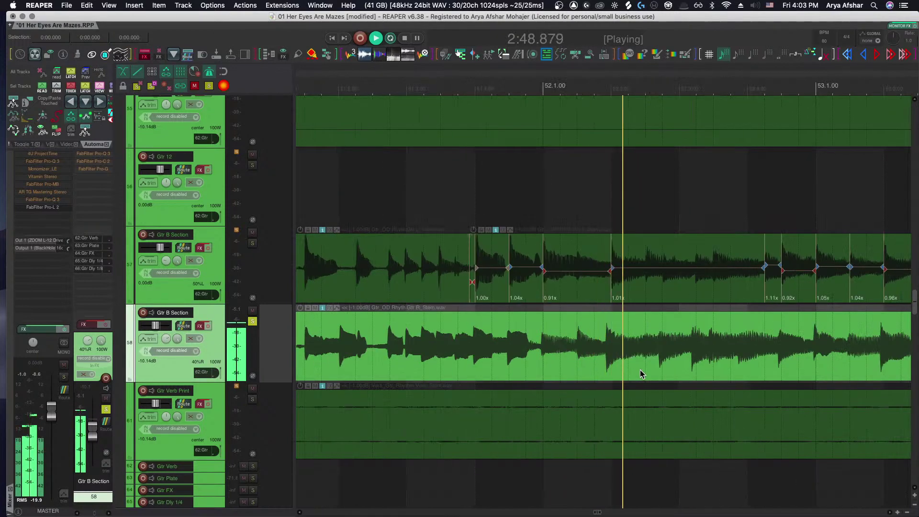
pyautogui.press('space')
# Split the guitar item just before 52.1.00 and 52.1.50, slipping the isolated note's audio slightly toward 52.1.00
pyautogui.scroll(3, 444, 358)
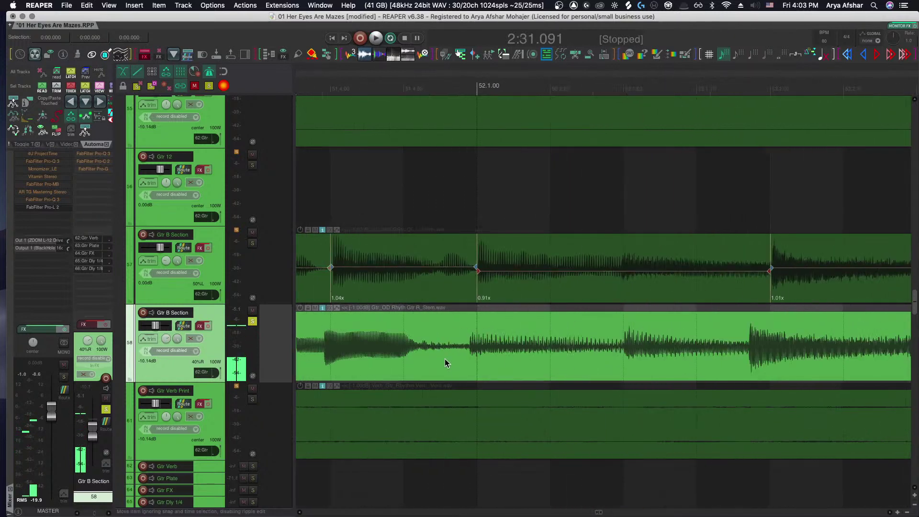
pyautogui.click(461, 360)
pyautogui.press('s')
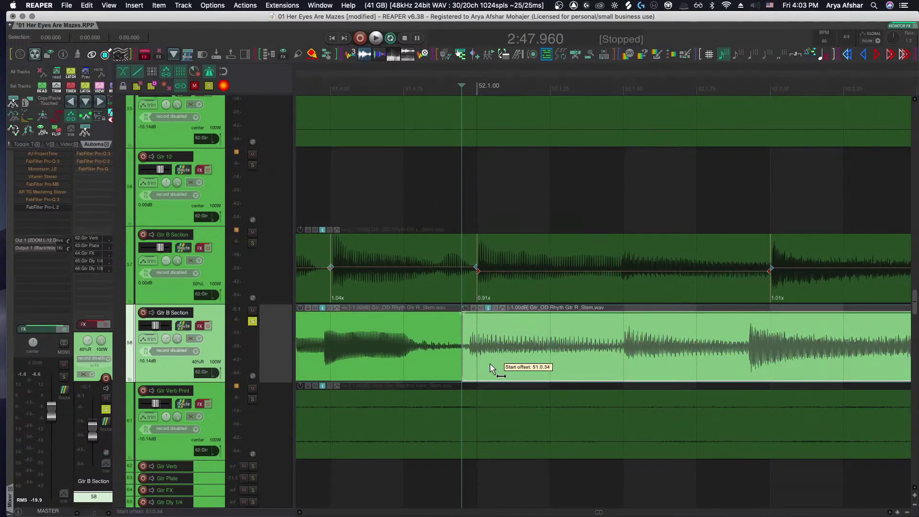
pyautogui.click(490, 368)
pyautogui.click(607, 368)
pyautogui.press('s')
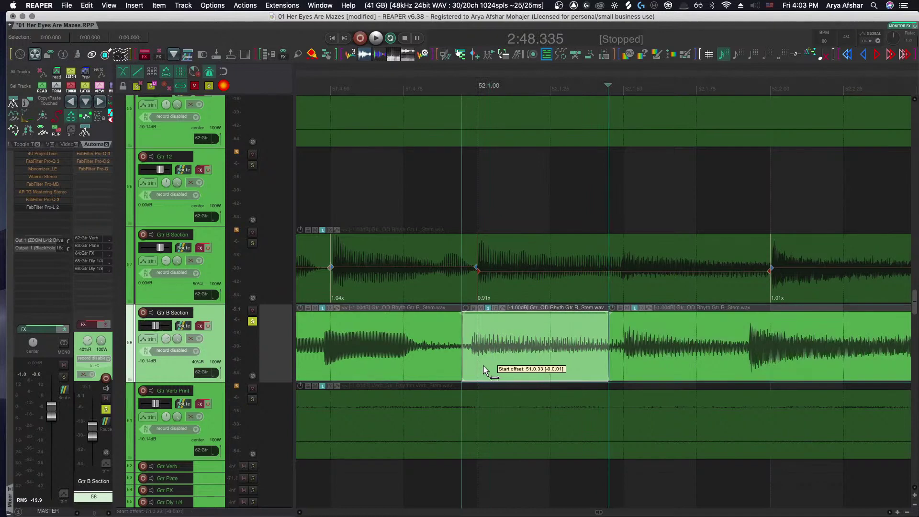
# Audition the soloed guitar around 52.1.00, replaying through bar 52 to check the timing of the slipped note
pyautogui.click(394, 324)
pyautogui.press('space')
pyautogui.scroll(-3, 395, 326)
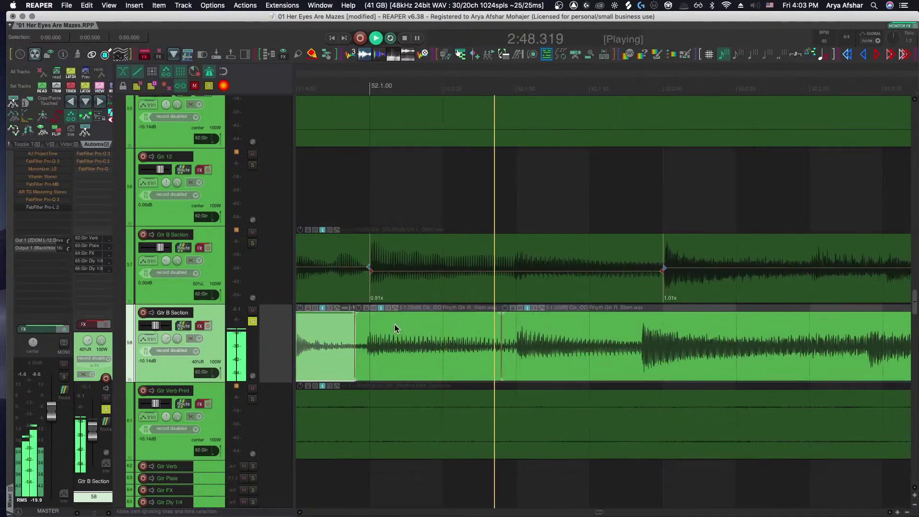
pyautogui.scroll(-2, 398, 329)
pyautogui.press('space')
pyautogui.press('space')
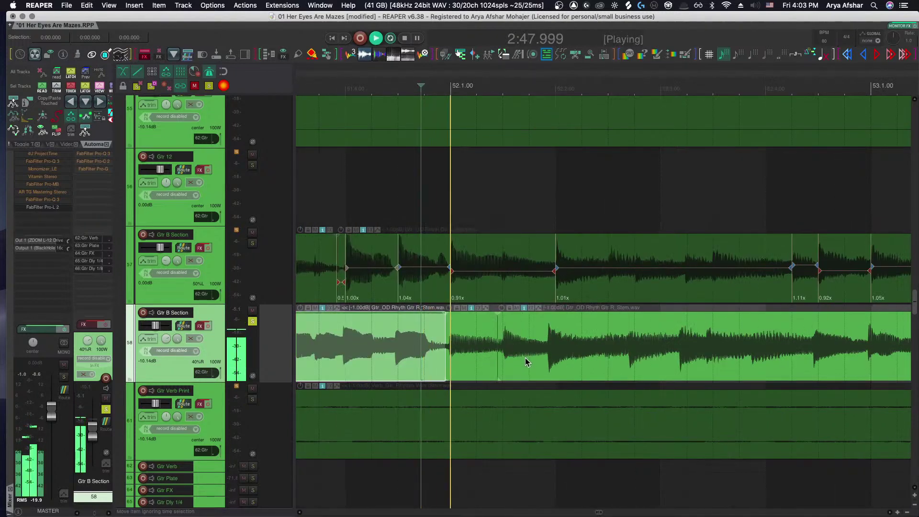
pyautogui.hscroll(2, 531, 363)
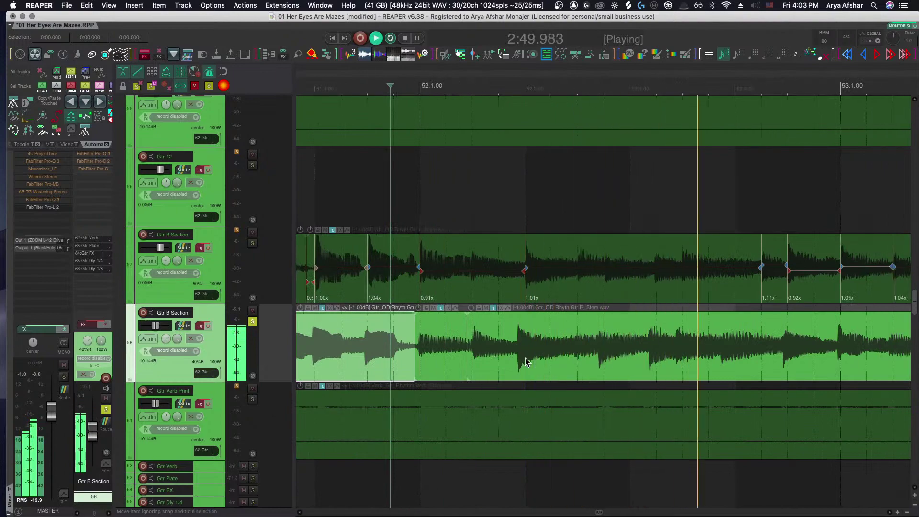
pyautogui.press('space')
pyautogui.press('space')
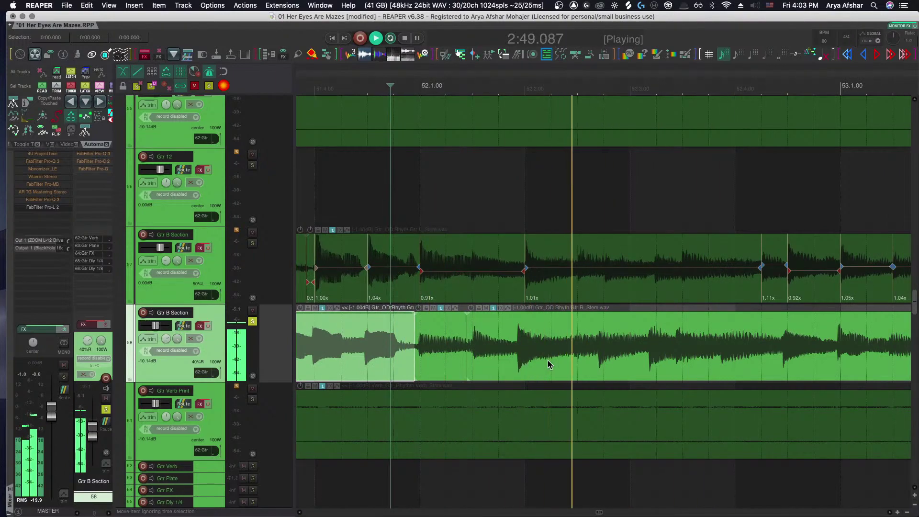
pyautogui.press('space')
# Split the guitar item just before 52.2.00 and slip the following audio later so its attack lines up with 52.2.00
pyautogui.scroll(3, 474, 353)
pyautogui.scroll(3, 475, 353)
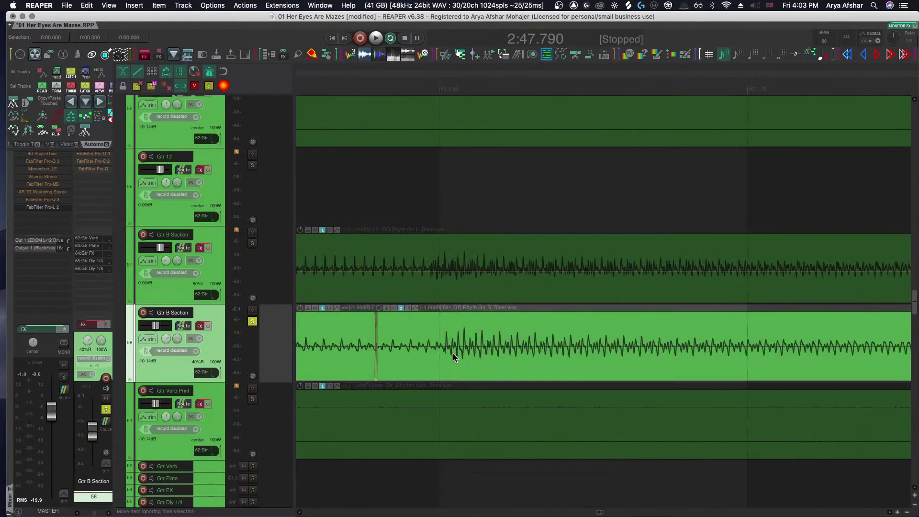
pyautogui.scroll(-2, 452, 353)
pyautogui.click(734, 355)
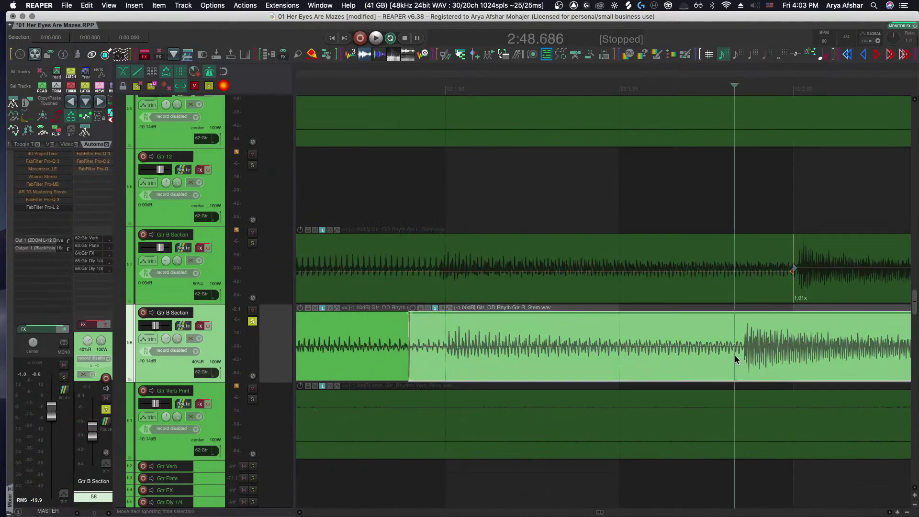
pyautogui.press('s')
pyautogui.moveTo(766, 354); pyautogui.dragTo(818, 353)
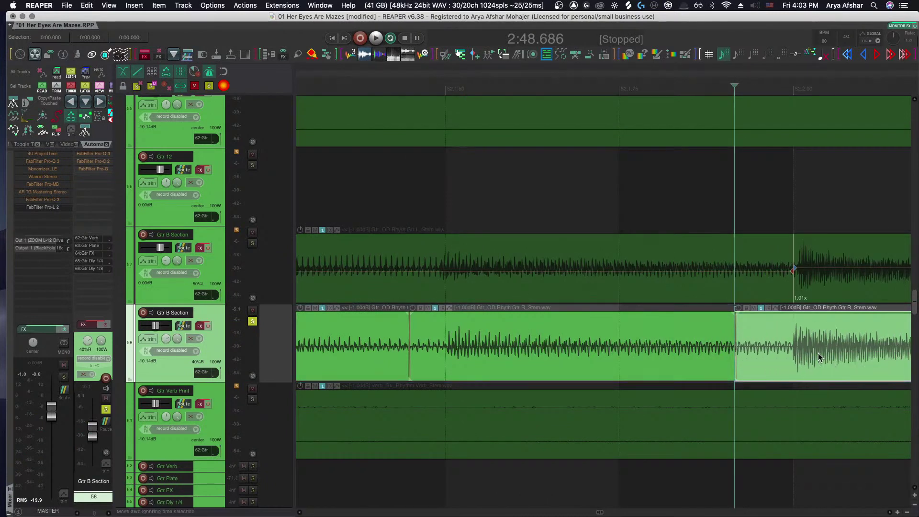
pyautogui.press('Delete')
pyautogui.scroll(-3, 815, 355)
pyautogui.press('super+z')
# Audition the guitar from late bar 51 into bar 52, replaying the edit at 52.2.00 to check its timing
pyautogui.scroll(-5, 790, 356)
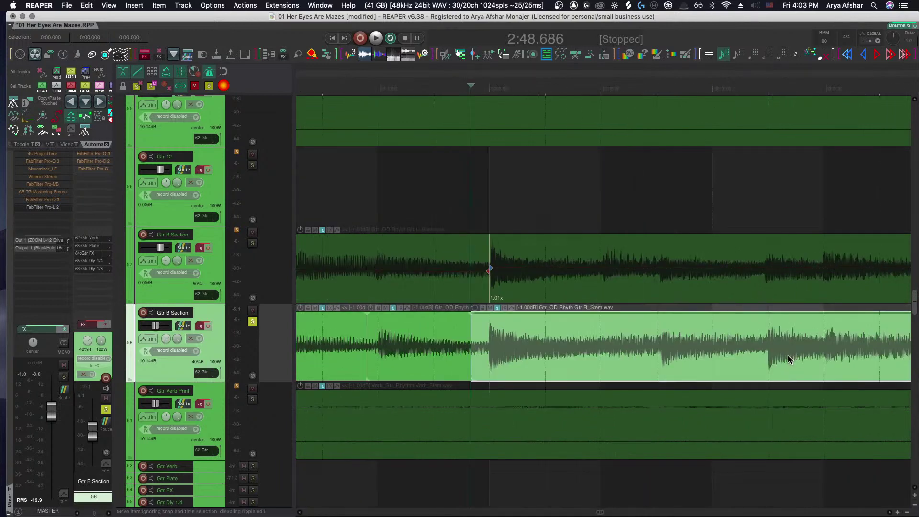
pyautogui.click(659, 88)
pyautogui.press('space')
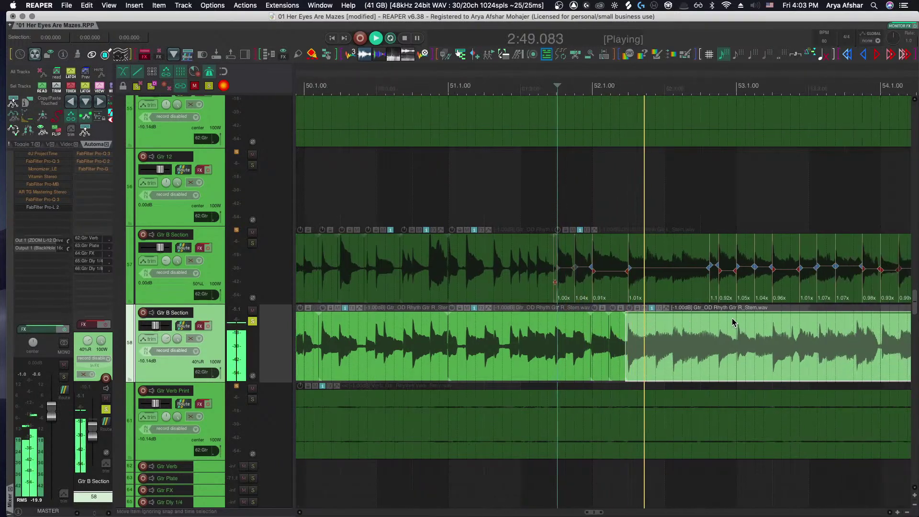
pyautogui.press('space')
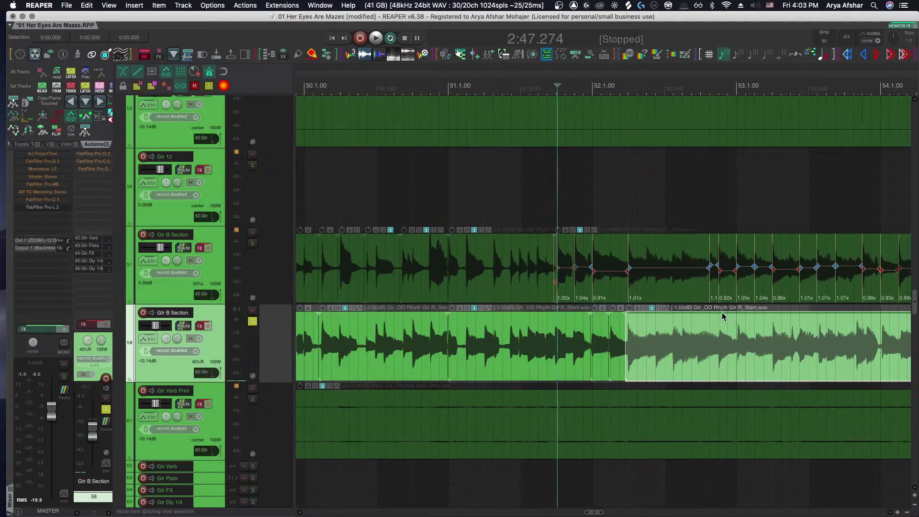
pyautogui.scroll(3, 665, 306)
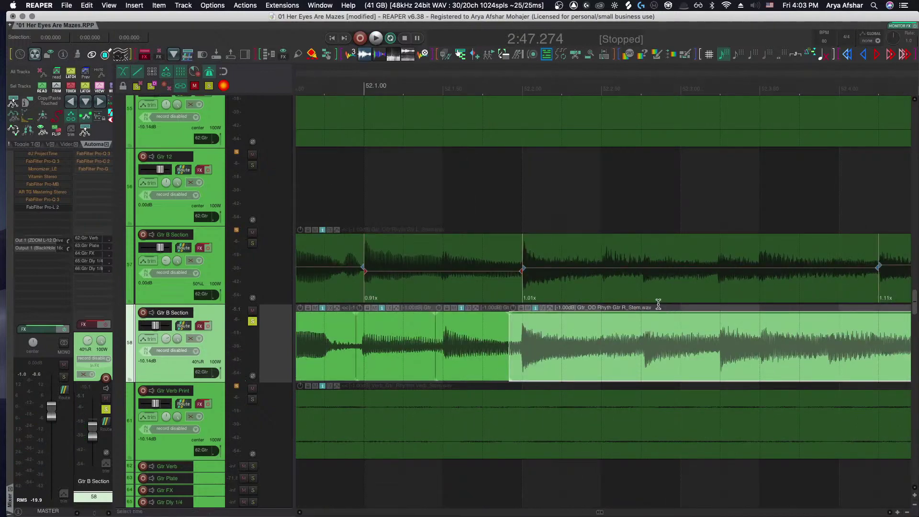
pyautogui.hscroll(-5, 651, 312)
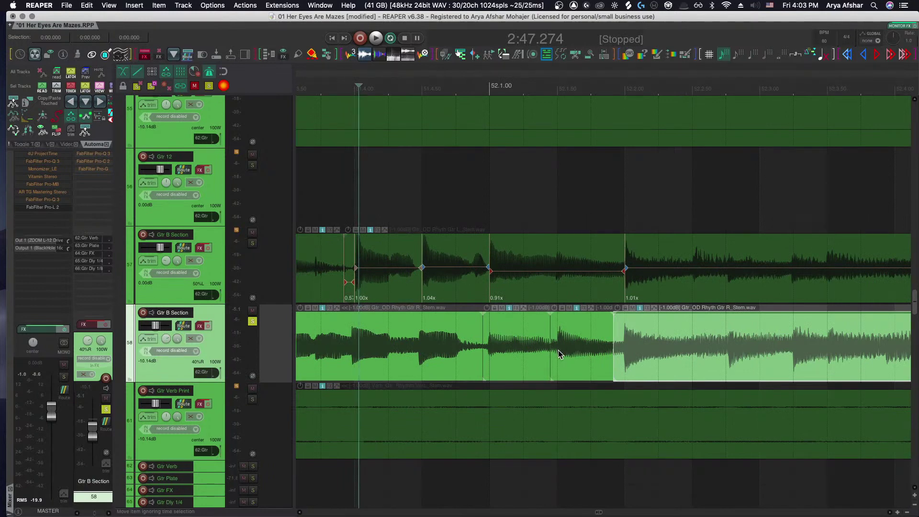
pyautogui.press('space')
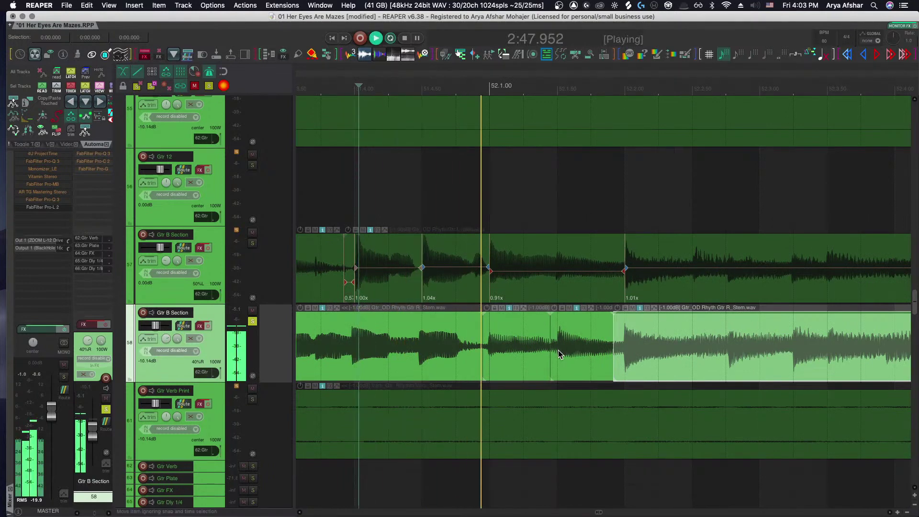
pyautogui.press('space')
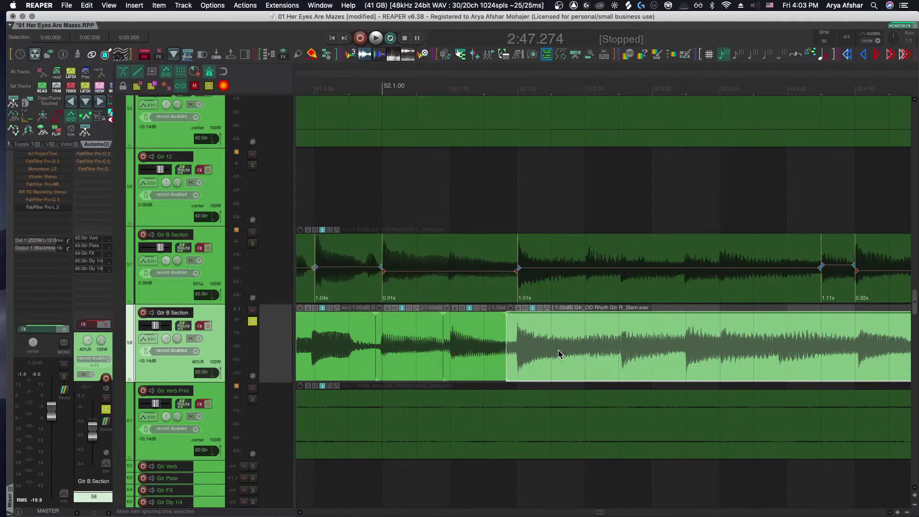
pyautogui.press('space')
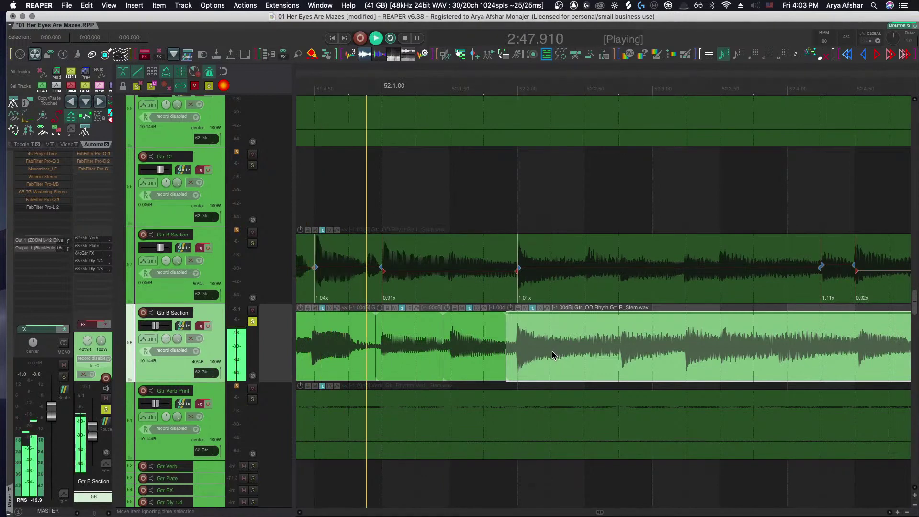
pyautogui.press('space')
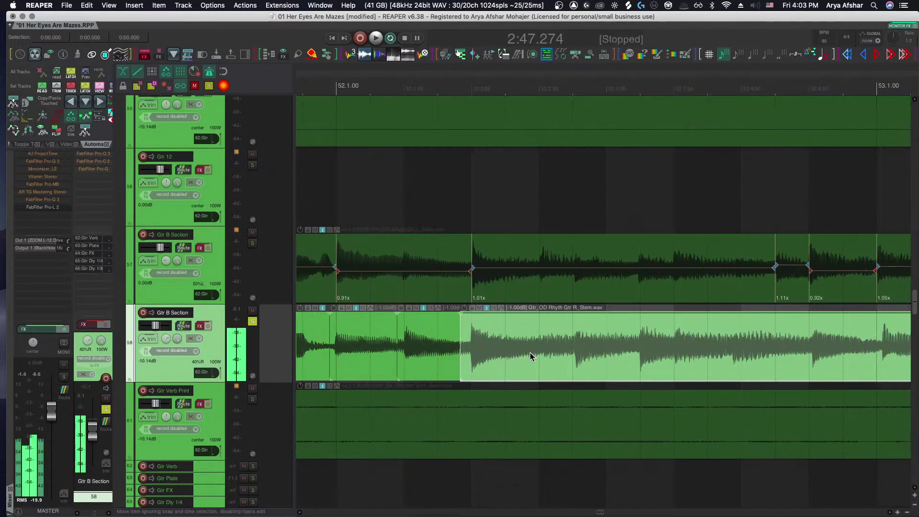
# Split the guitar item just before 52.2.50 and slip the following audio slightly earlier toward that grid line
pyautogui.scroll(3, 536, 355)
pyautogui.click(537, 355)
pyautogui.press('s')
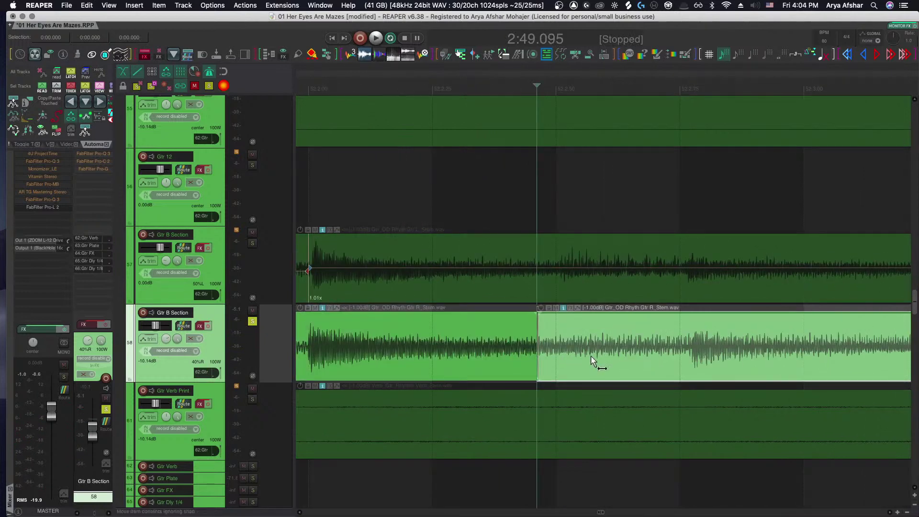
pyautogui.moveTo(589, 357); pyautogui.dragTo(575, 353)
pyautogui.scroll(-3, 575, 353)
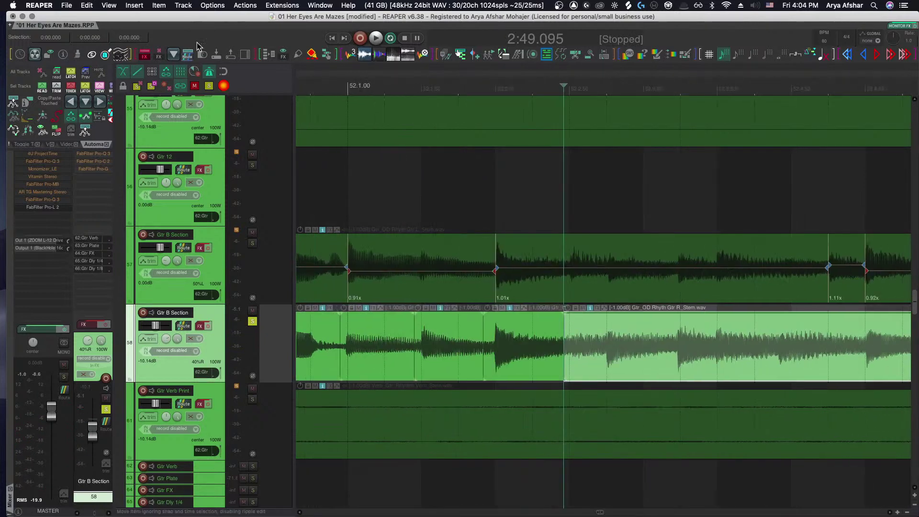
# Play the soloed guitar from the middle of bar 51 through bar 52, checking the edits around 52.2.00 and 52.2.50
pyautogui.scroll(-2, 468, 156)
pyautogui.hscroll(-3, 448, 144)
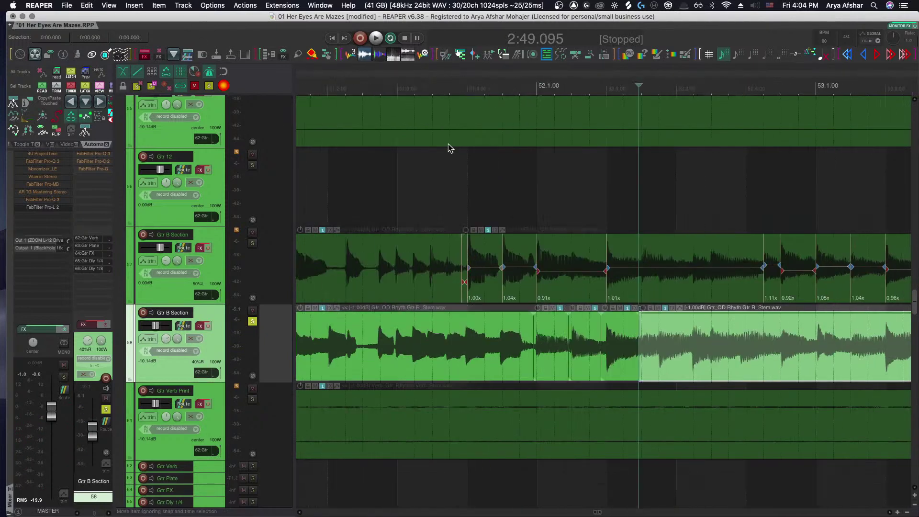
pyautogui.click(373, 90)
pyautogui.press('space')
pyautogui.hscroll(5, 422, 122)
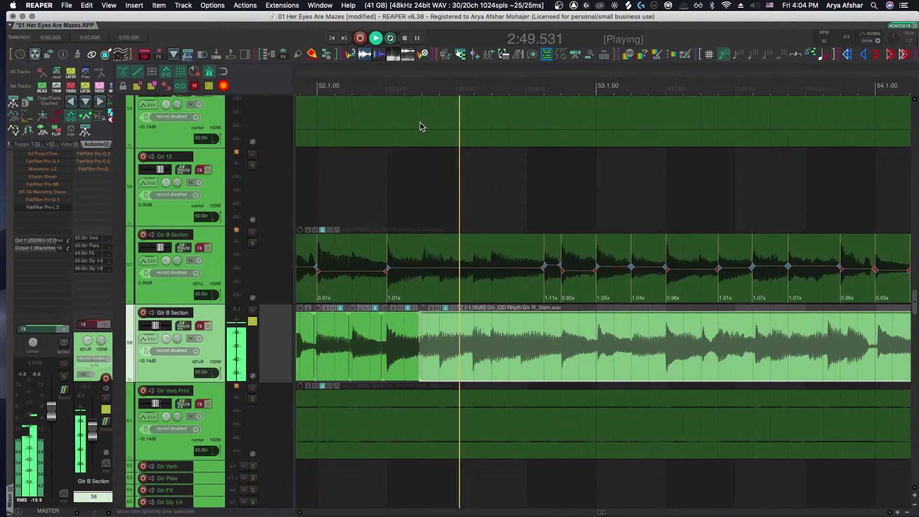
pyautogui.press('space')
pyautogui.scroll(1, 513, 374)
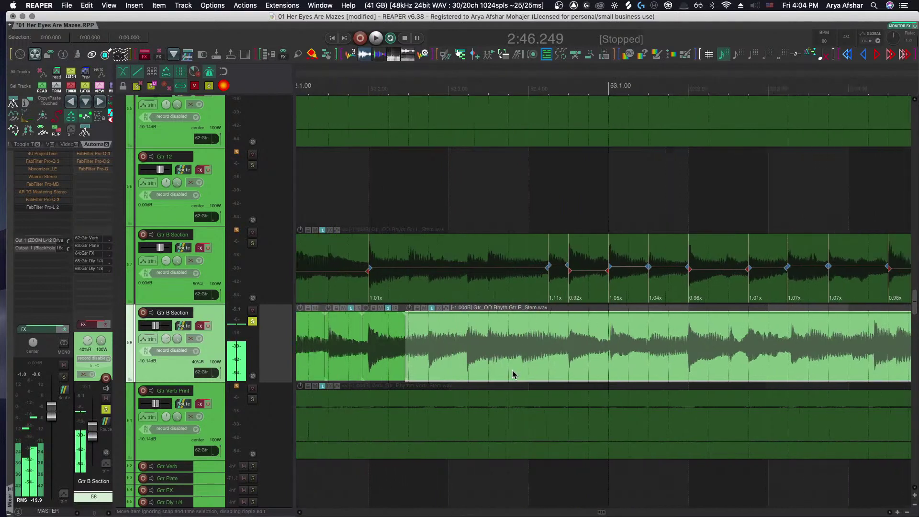
# Split the guitar item just before 52.4.00 and 52.4.50, and select the isolated note between the cuts
pyautogui.scroll(3, 513, 374)
pyautogui.press('s')
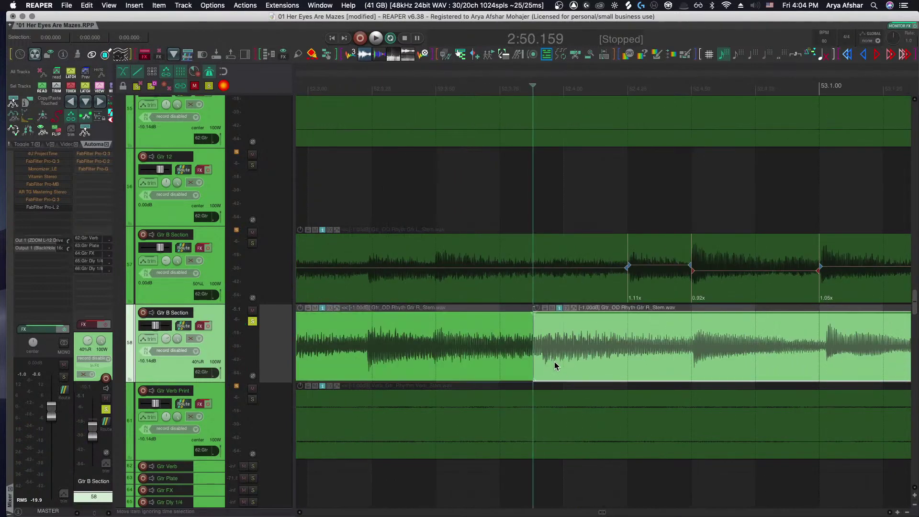
pyautogui.click(680, 366)
pyautogui.press('s')
pyautogui.click(585, 363)
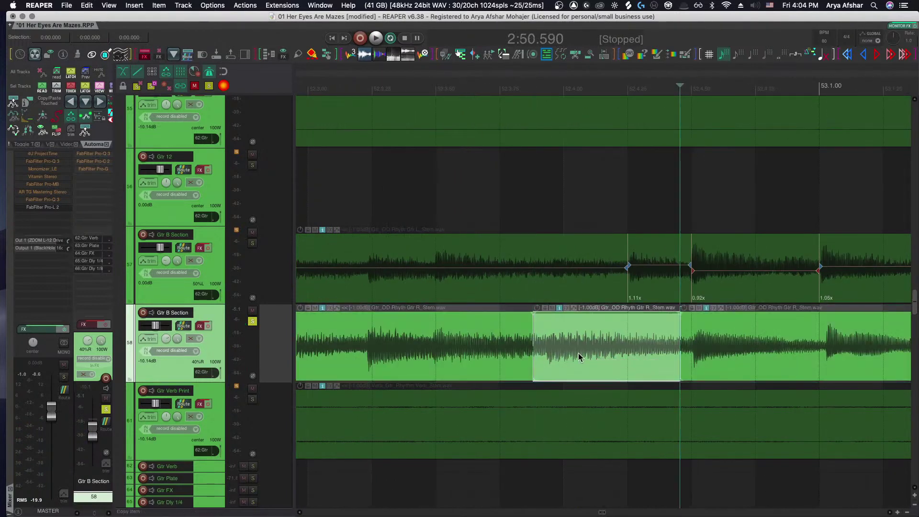
# Audition the guitar from just after 52.2.50 toward 53.1.00 to check the newly isolated note in context
pyautogui.scroll(-2, 578, 353)
pyautogui.click(375, 87)
pyautogui.press('space')
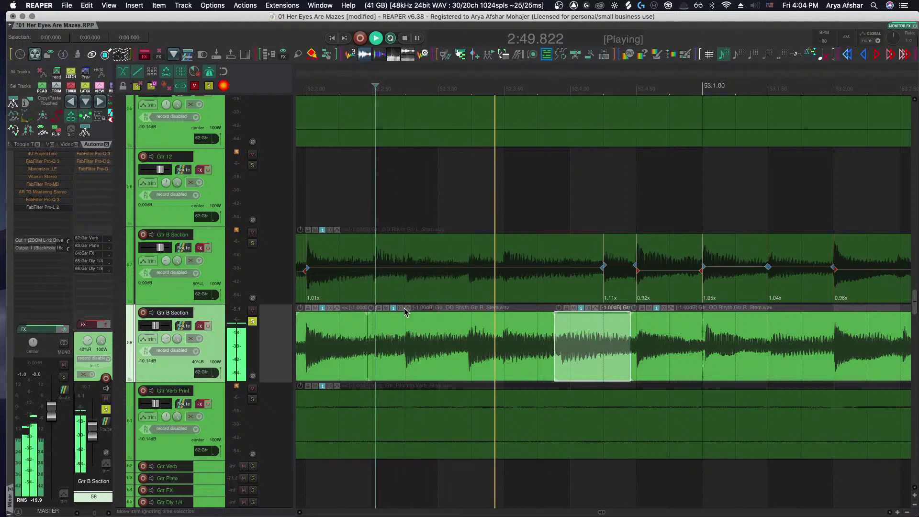
pyautogui.hscroll(3, 410, 331)
pyautogui.press('space')
# Split the guitar item just before 53.1.00 and slip the following audio earlier so its attack meets the bar line
pyautogui.click(546, 356)
pyautogui.scroll(2, 548, 359)
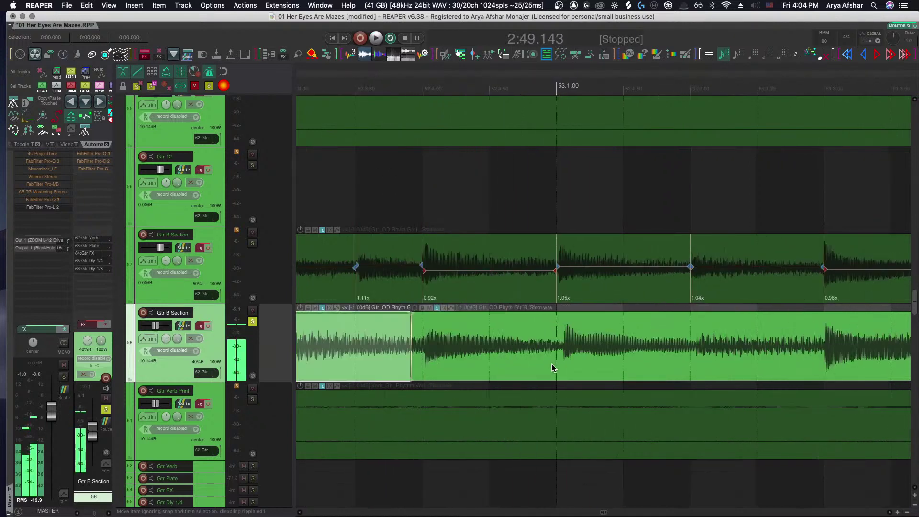
pyautogui.scroll(1, 551, 365)
pyautogui.press('s')
pyautogui.scroll(7, 551, 365)
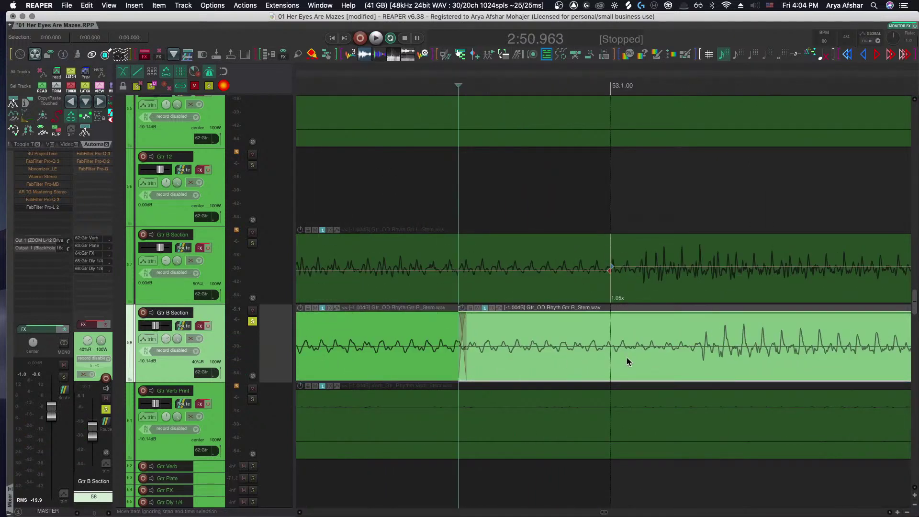
pyautogui.moveTo(669, 366); pyautogui.dragTo(607, 369)
pyautogui.scroll(-6, 607, 367)
# Play the soloed guitar from 53.1.00 into bar 54, listening for remaining timing problems
pyautogui.press('space')
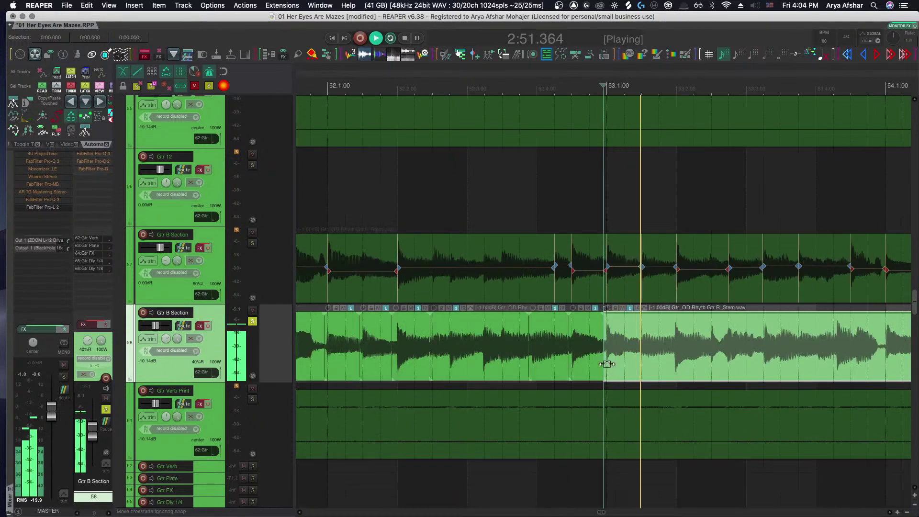
pyautogui.hscroll(3, 606, 364)
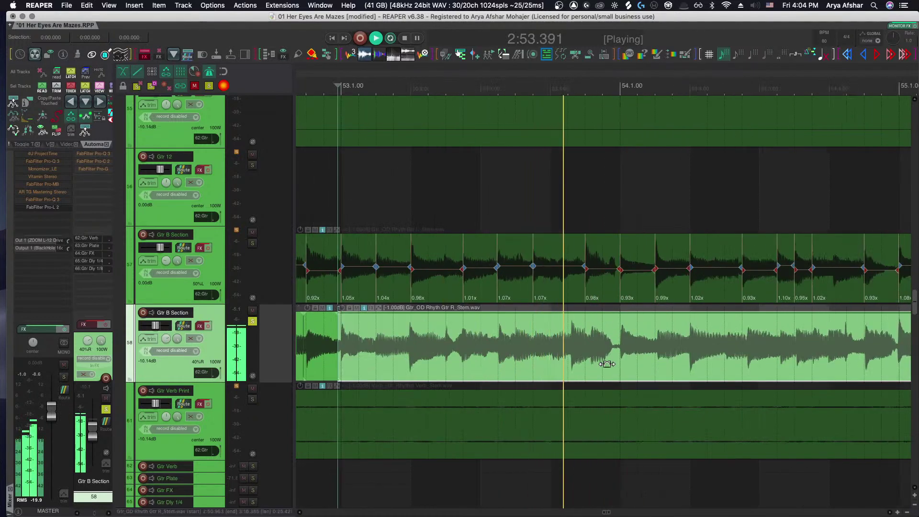
pyautogui.hscroll(3, 607, 364)
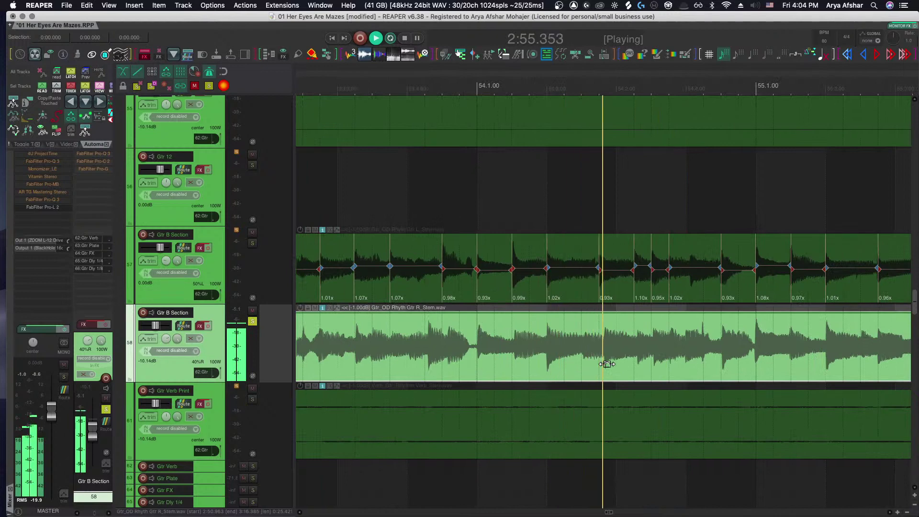
pyautogui.press('space')
# Split the guitar item just before 54.1.00 and slip the following audio slightly earlier toward the bar line
pyautogui.scroll(4, 475, 354)
pyautogui.click(481, 361)
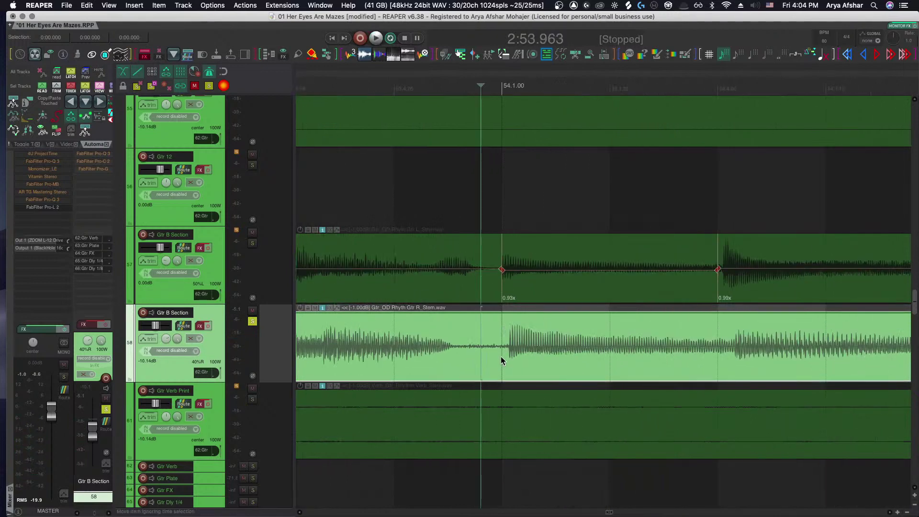
pyautogui.press('s')
pyautogui.press('space')
pyautogui.scroll(-3, 496, 359)
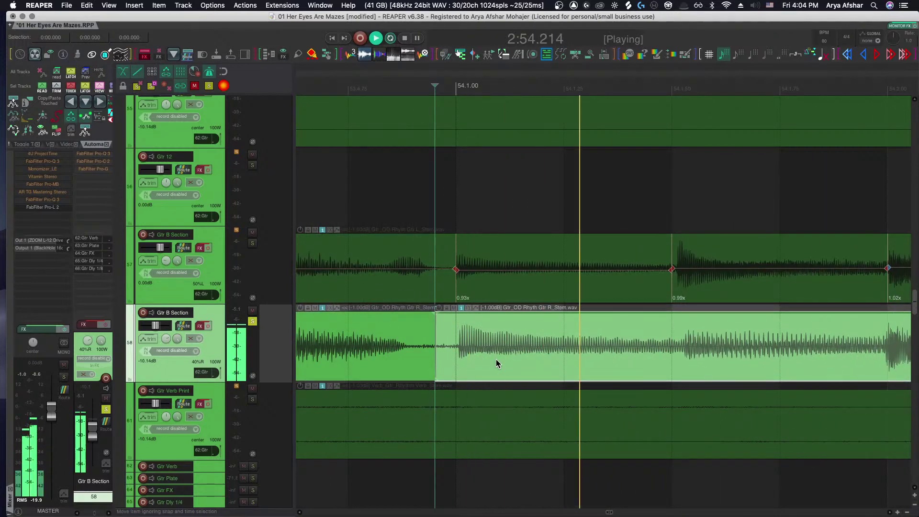
pyautogui.press('space')
pyautogui.scroll(3, 495, 360)
pyautogui.moveTo(496, 362); pyautogui.dragTo(497, 362)
# Audition the guitar from 54.1.00 toward bar 55, replaying to check the slipped audio and the notes after it
pyautogui.press('space')
pyautogui.scroll(-3, 497, 362)
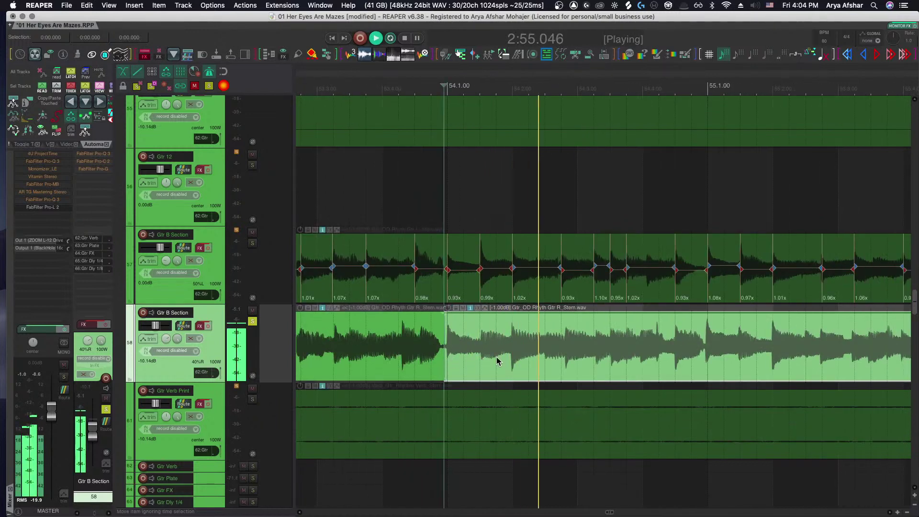
pyautogui.press('space')
pyautogui.scroll(3, 536, 358)
pyautogui.press('space')
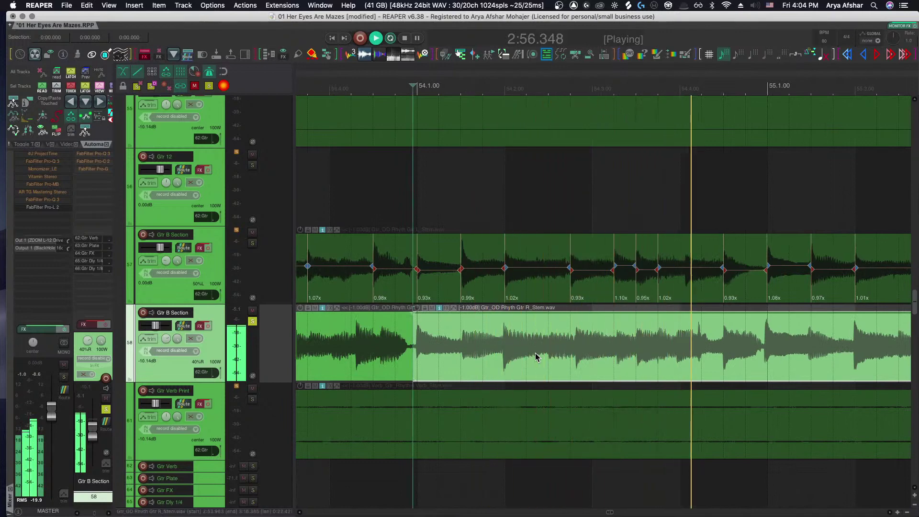
pyautogui.scroll(3, 536, 356)
pyautogui.press('space')
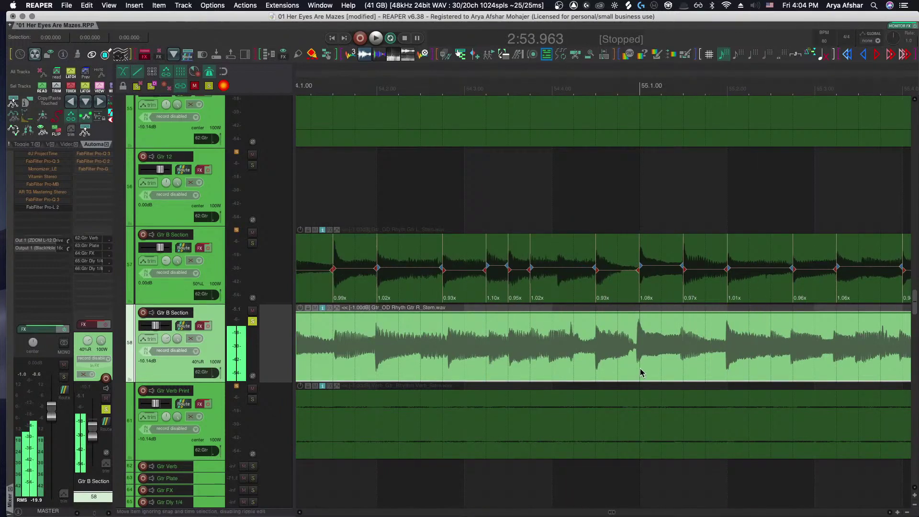
# Split the guitar item just before 55.1.00, slip the following audio slightly later toward the bar line, and play it back
pyautogui.scroll(4, 640, 372)
pyautogui.press('s')
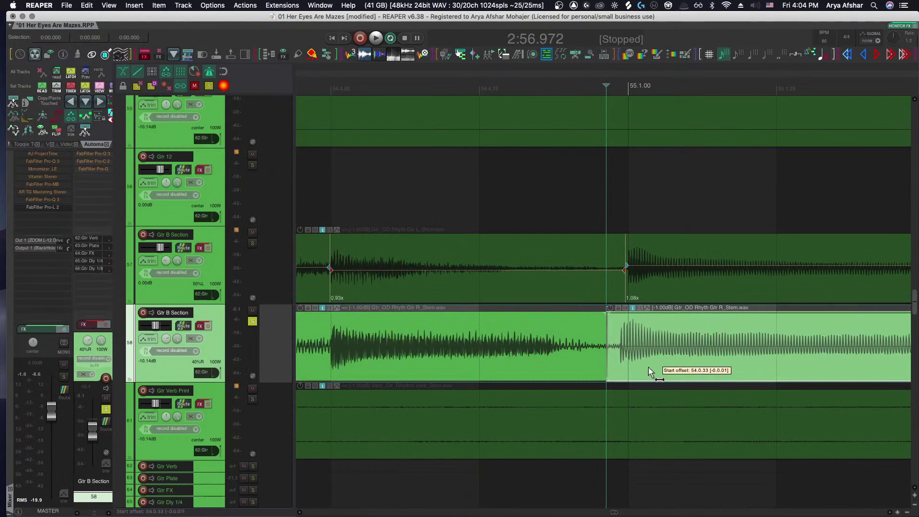
pyautogui.press('space')
pyautogui.scroll(-8, 648, 366)
pyautogui.scroll(-3, 648, 366)
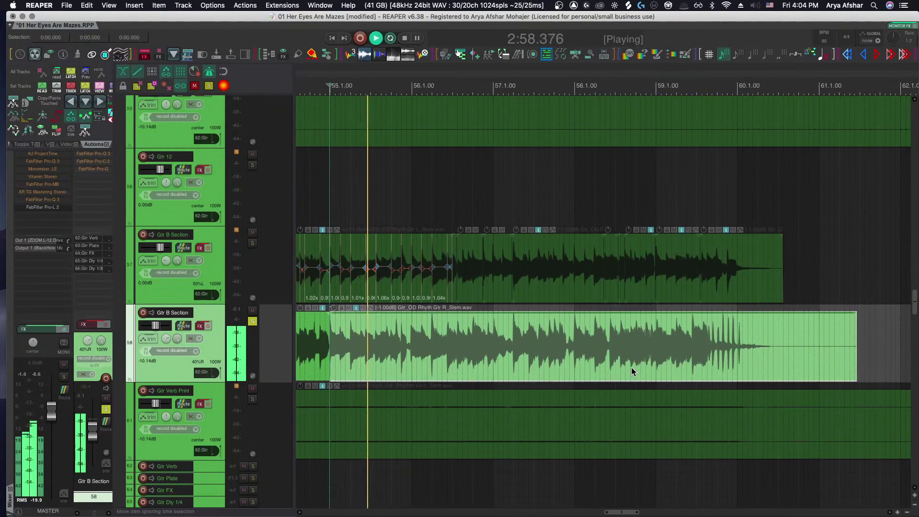
# Split the guitar item just before 56.1.00 and slip the following audio slightly later so its attack meets the bar line
pyautogui.scroll(8, 412, 368)
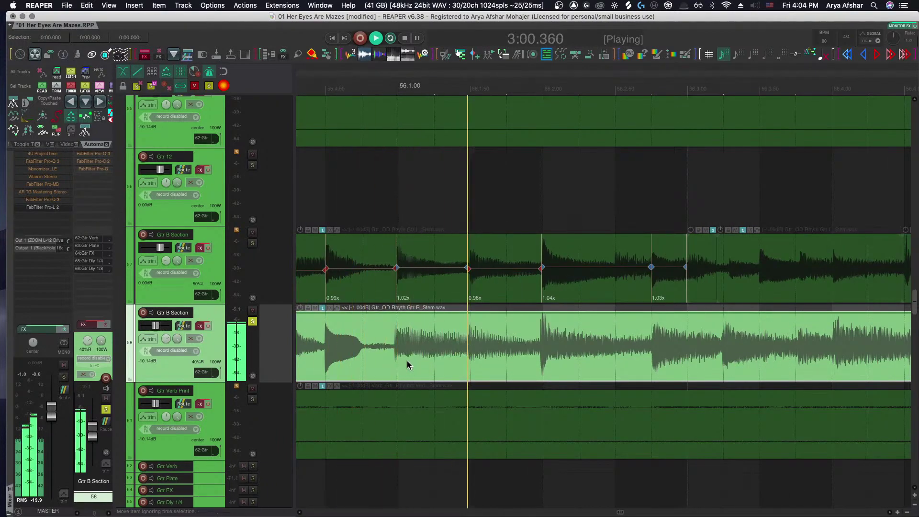
pyautogui.press('space')
pyautogui.click(388, 362)
pyautogui.press('s')
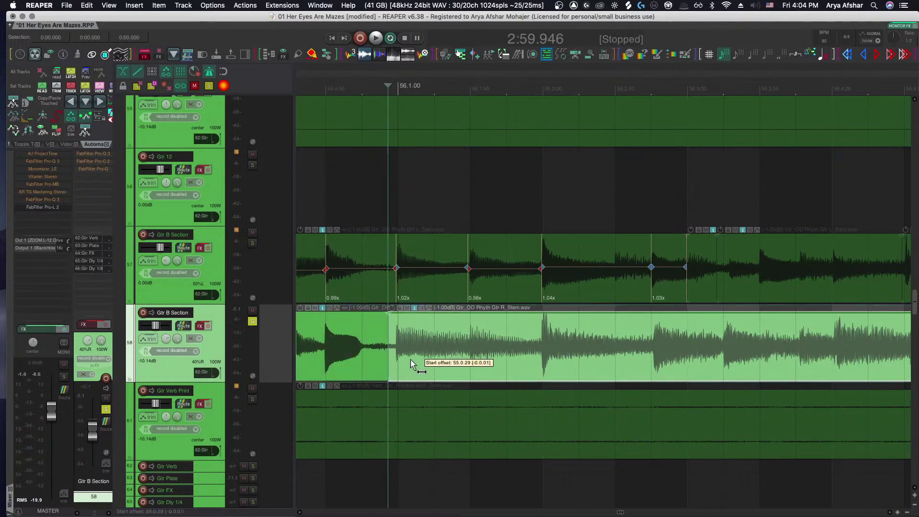
# Play the soloed guitar from the split before 56.1.00 toward 60.1.00, checking the timing of the remaining bars
pyautogui.press('space')
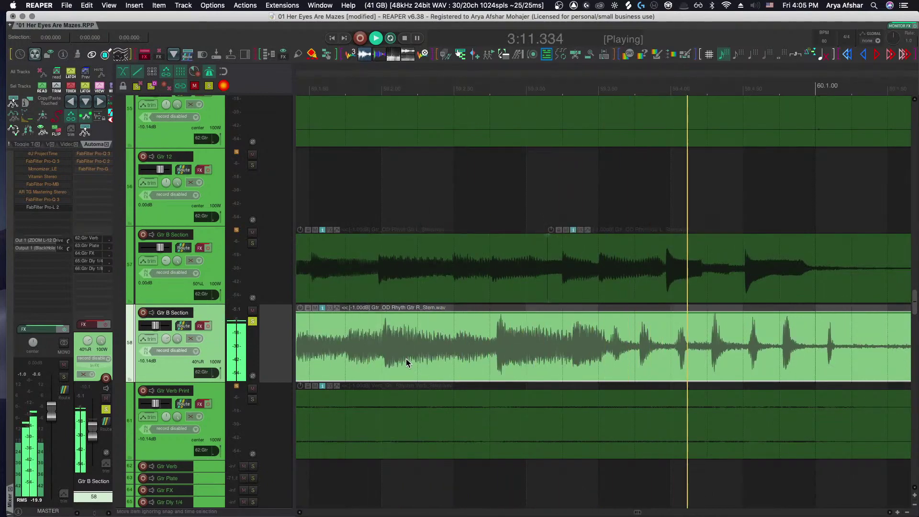
pyautogui.press('space')
pyautogui.scroll(-4, 402, 357)
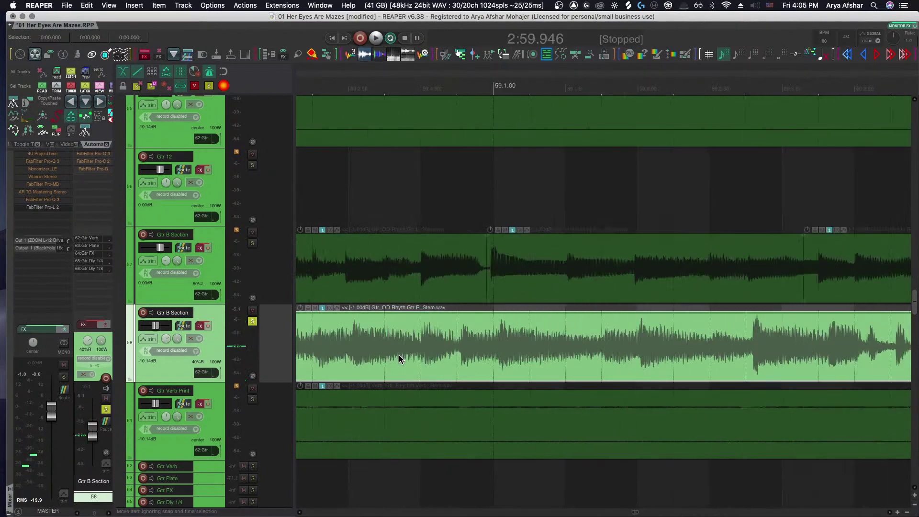
pyautogui.hscroll(-10, 398, 355)
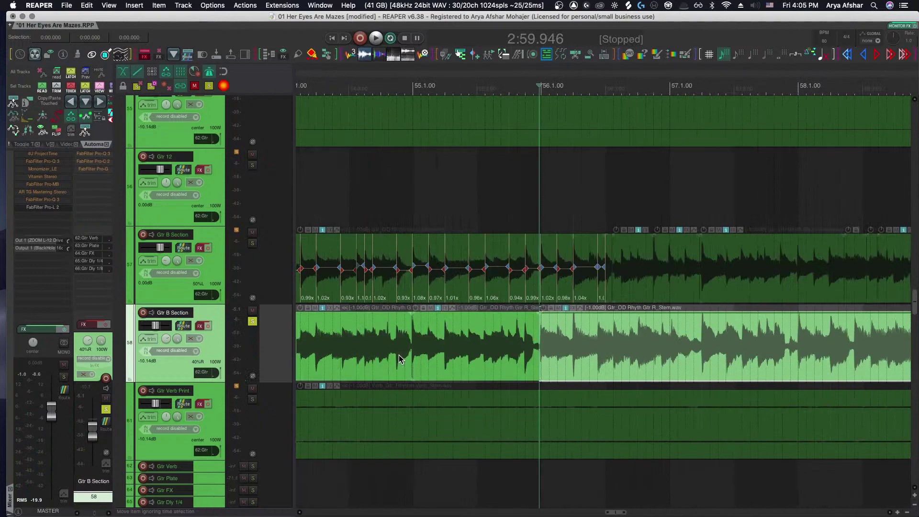
pyautogui.hscroll(5, 398, 355)
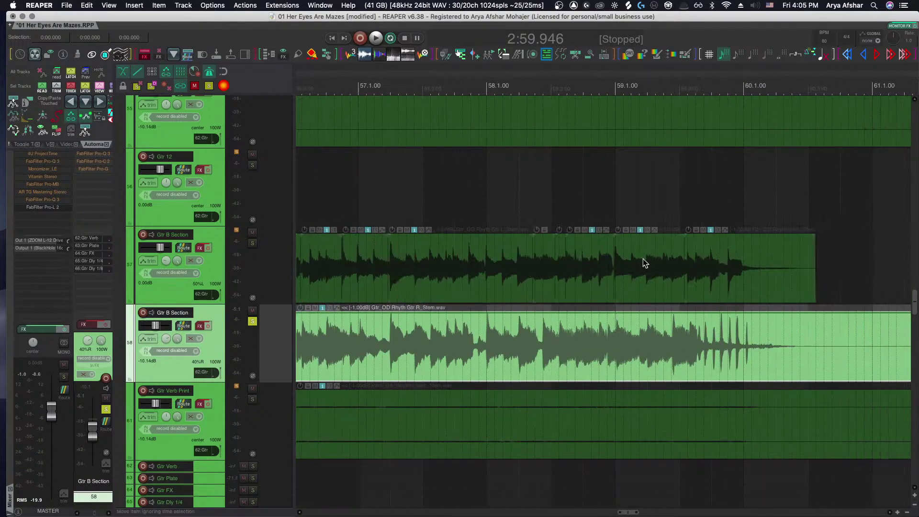
# Replay the soloed guitar from just before 58.1.00 past 60.1.00, comparing its waveform with the grid
pyautogui.click(473, 98)
pyautogui.press('space')
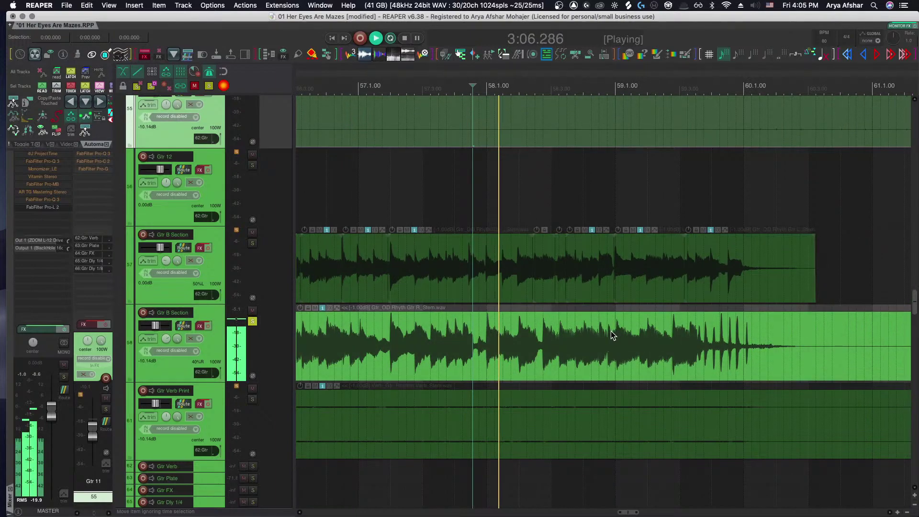
pyautogui.scroll(5, 611, 331)
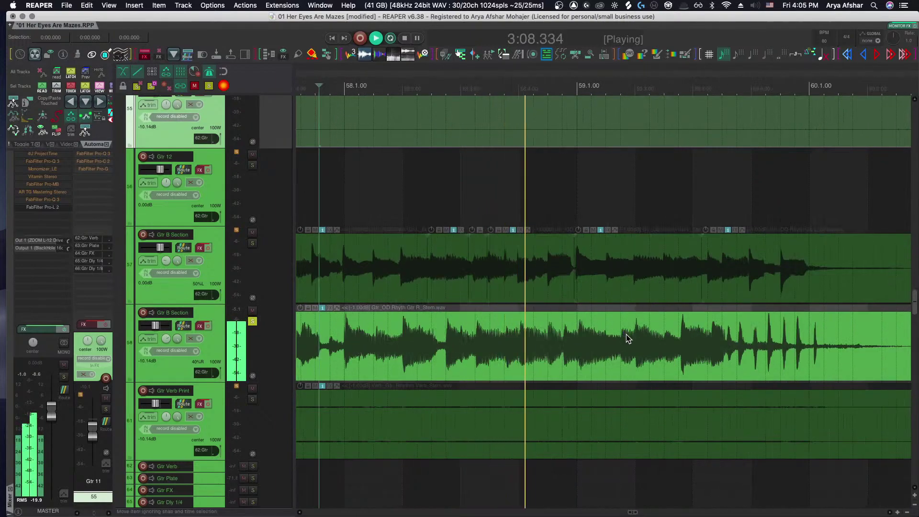
pyautogui.scroll(-5, 623, 335)
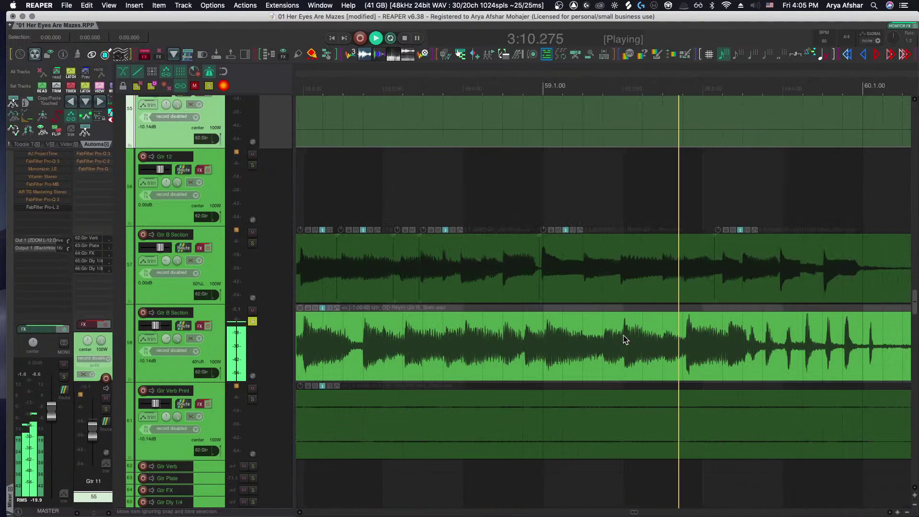
pyautogui.scroll(3, 536, 351)
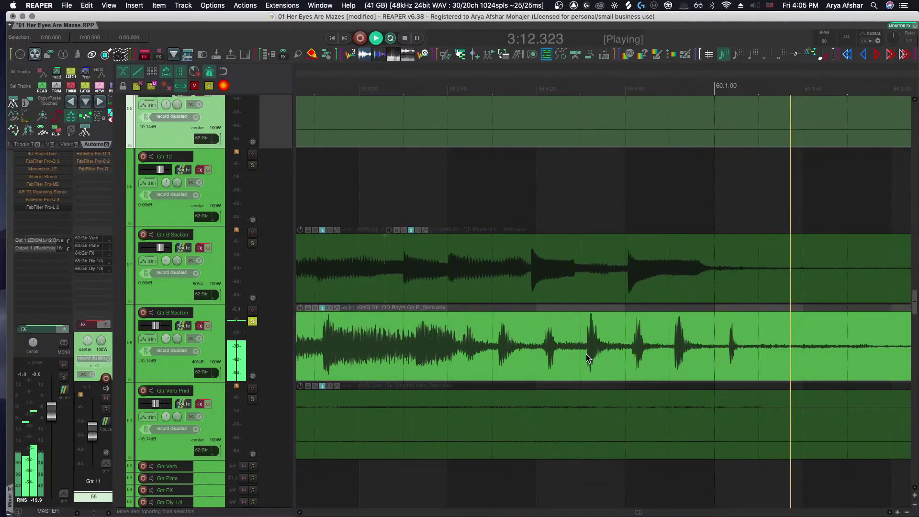
pyautogui.press('space')
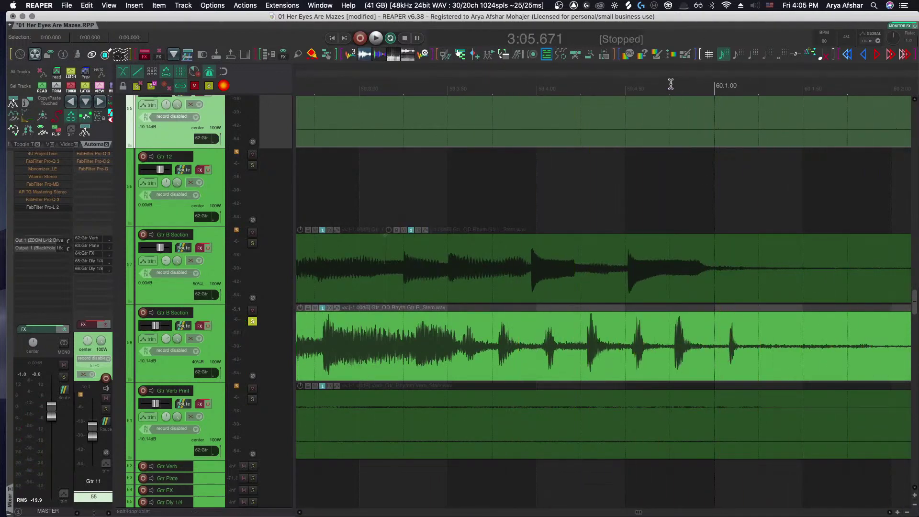
# Audition the guitar's last hits from just before 60.1.00 and inspect the item's ending against the other B Section guitar
pyautogui.click(671, 83)
pyautogui.press('space')
pyautogui.press('space')
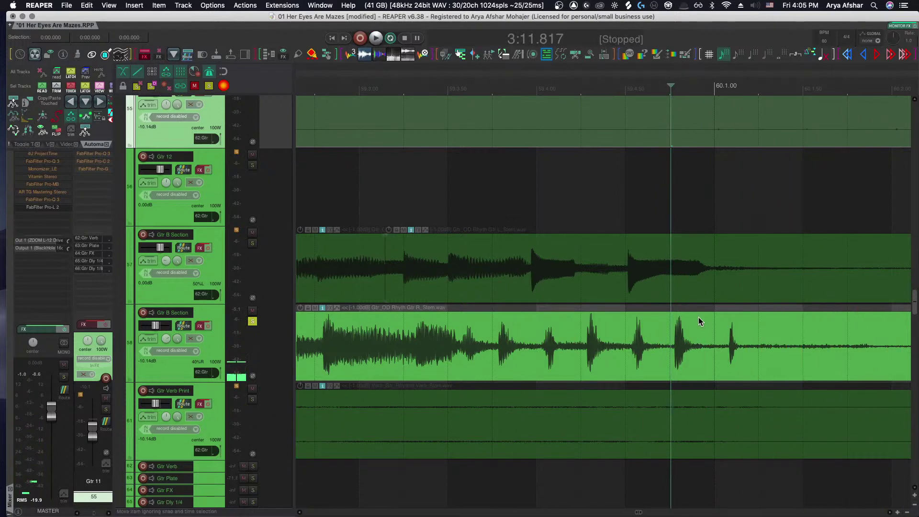
pyautogui.hscroll(-5, 699, 317)
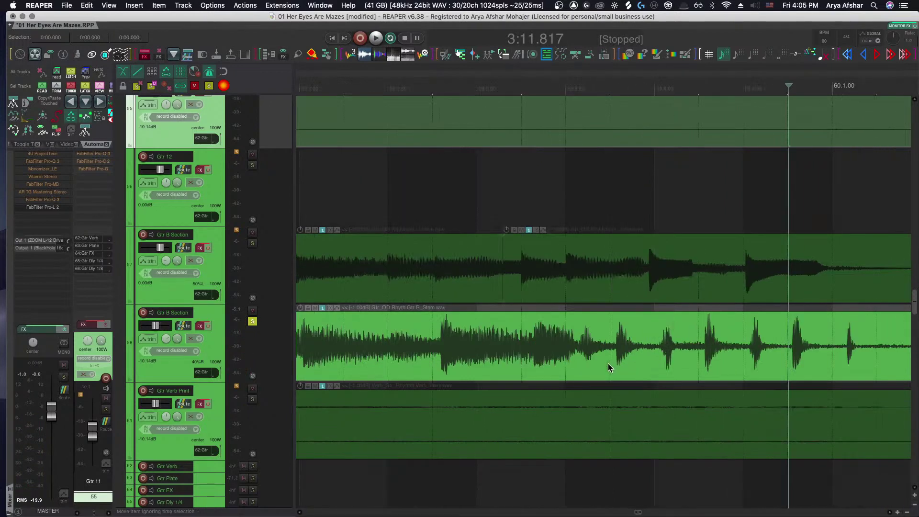
pyautogui.hscroll(12, 602, 366)
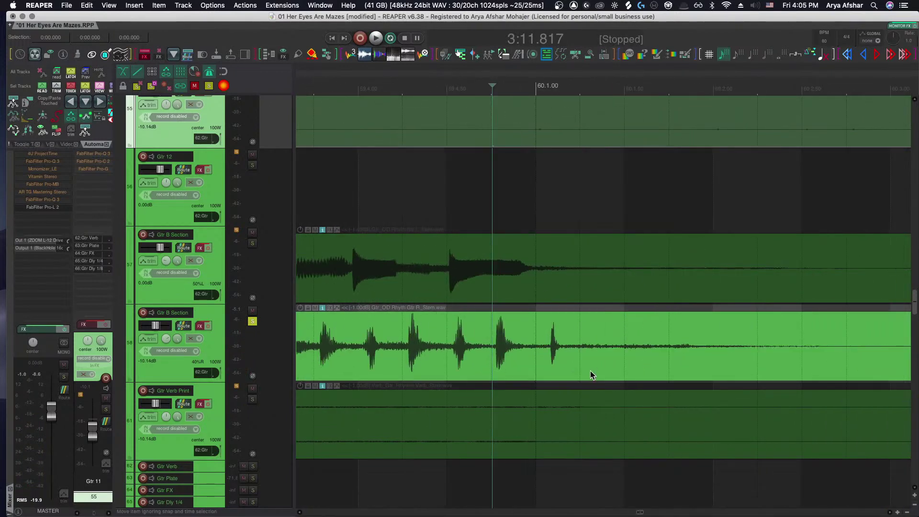
pyautogui.scroll(-4, 587, 372)
pyautogui.press('space')
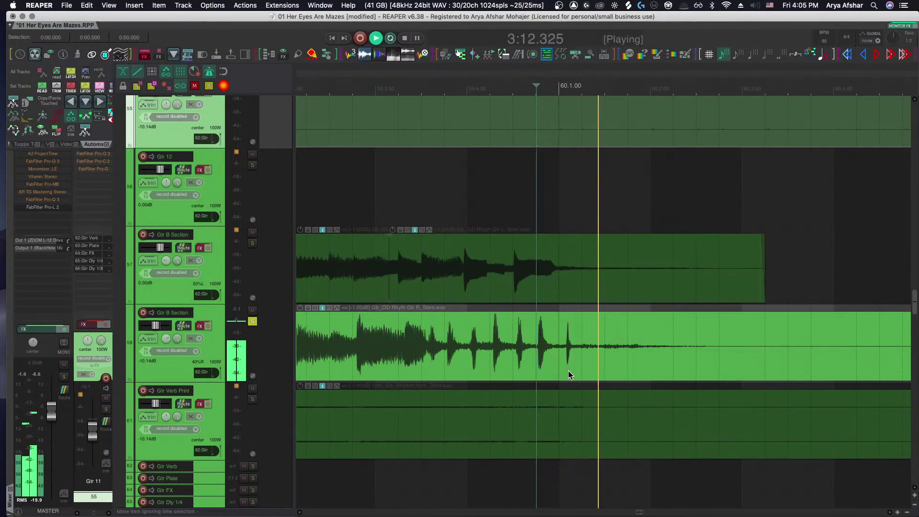
pyautogui.press('space')
pyautogui.hscroll(5, 565, 366)
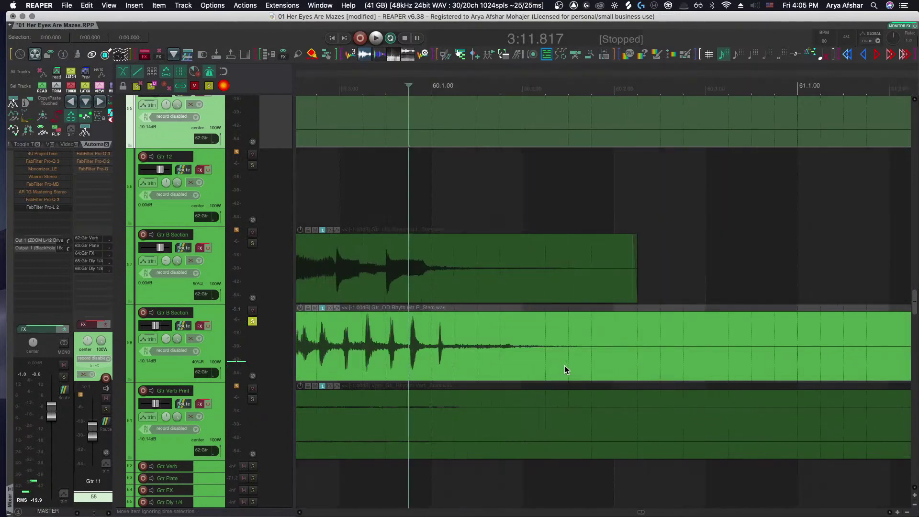
# Unsolo the B Section guitar track and return the edit cursor to the project start
pyautogui.scroll(-6, 574, 359)
pyautogui.click(587, 354)
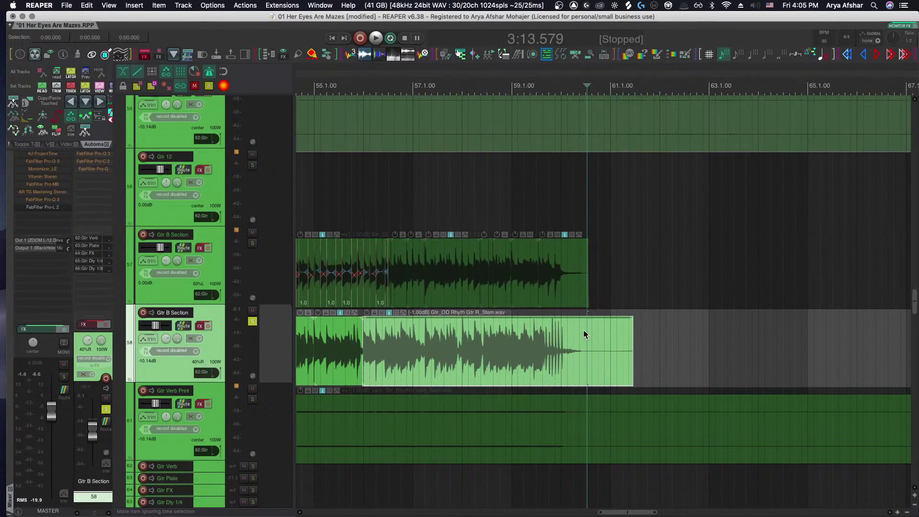
pyautogui.scroll(-4, 584, 329)
pyautogui.scroll(-6, 586, 329)
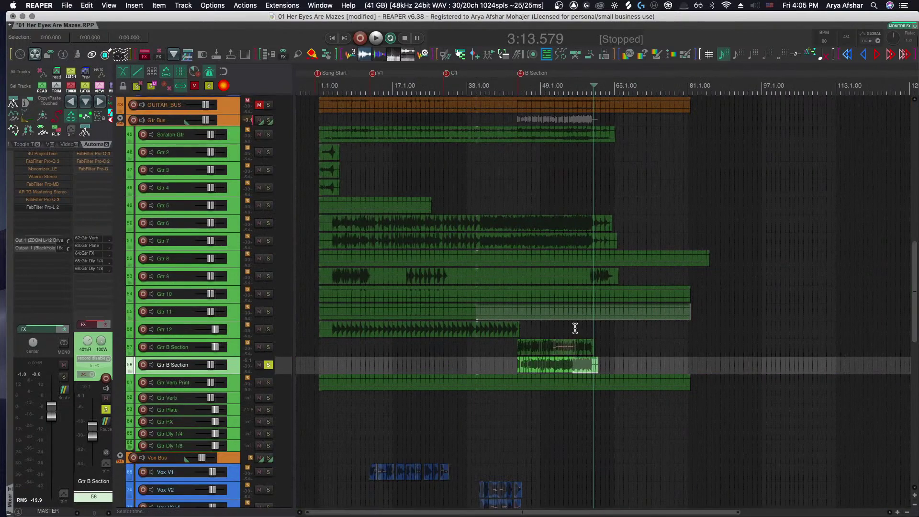
pyautogui.click(576, 329)
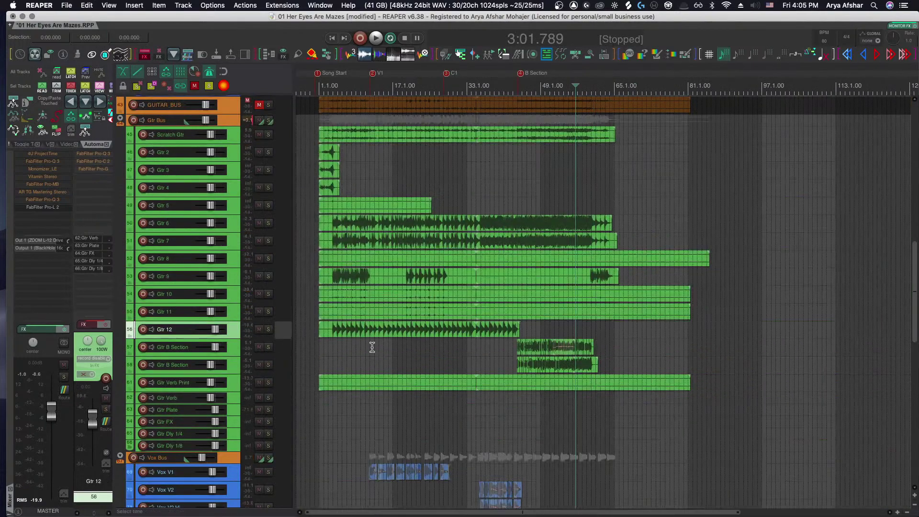
pyautogui.scroll(-3, 485, 336)
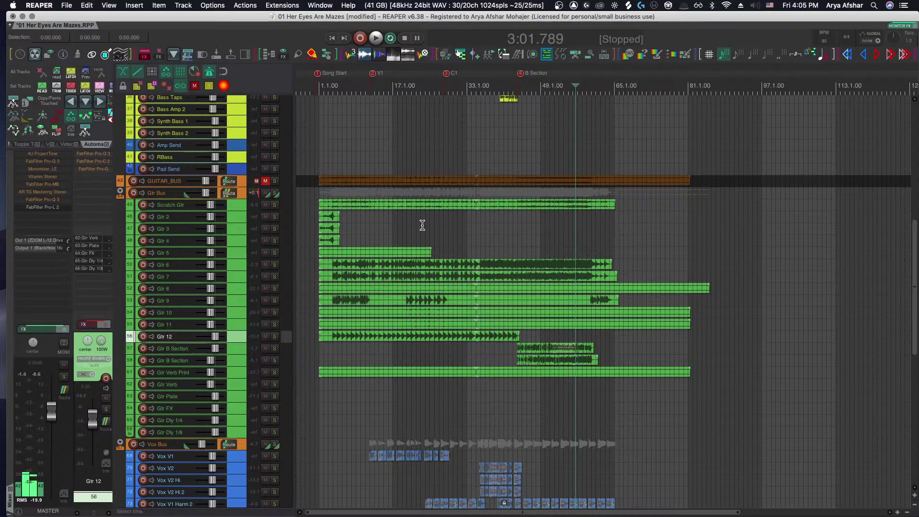
pyautogui.press('Home')
pyautogui.scroll(10, 422, 225)
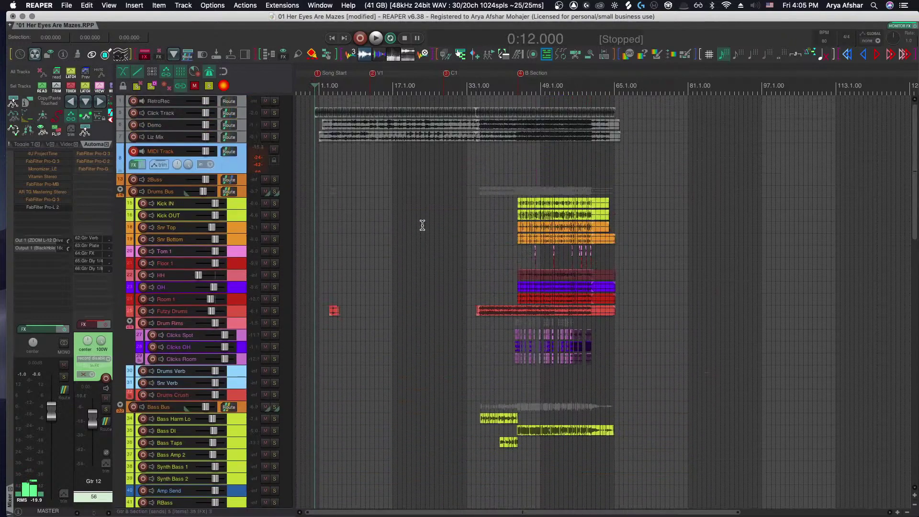
# Mute the click, demo and reference mix tracks and select them together with their items
pyautogui.moveTo(264, 115); pyautogui.dragTo(265, 138)
pyautogui.click(240, 116)
pyautogui.keyDown('shift'); pyautogui.click(240, 136); pyautogui.keyUp('shift')
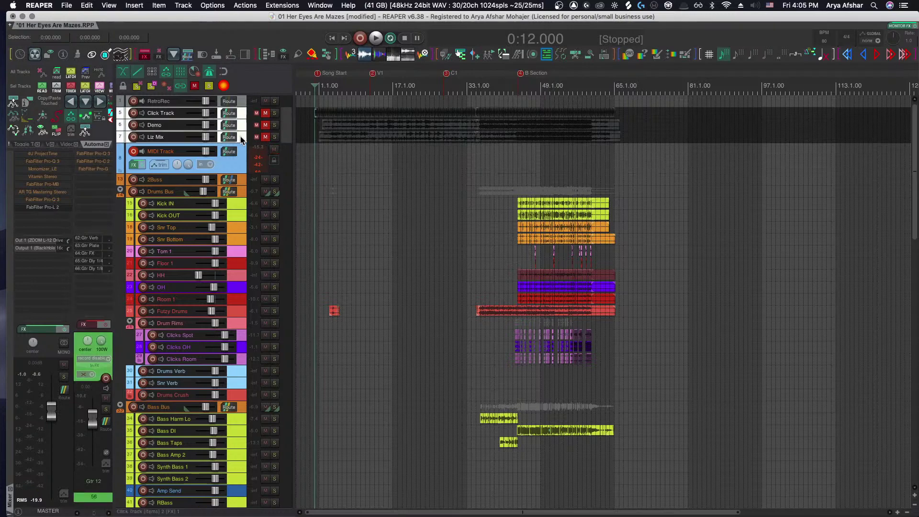
pyautogui.moveTo(309, 113); pyautogui.dragTo(561, 140)
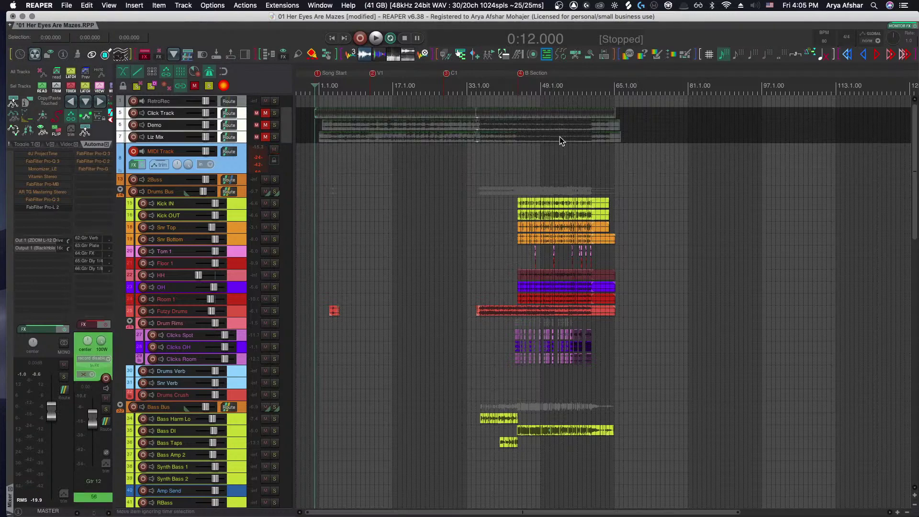
# Briefly play the song's opening, stop, and mute the BVox Verb track
pyautogui.press('space')
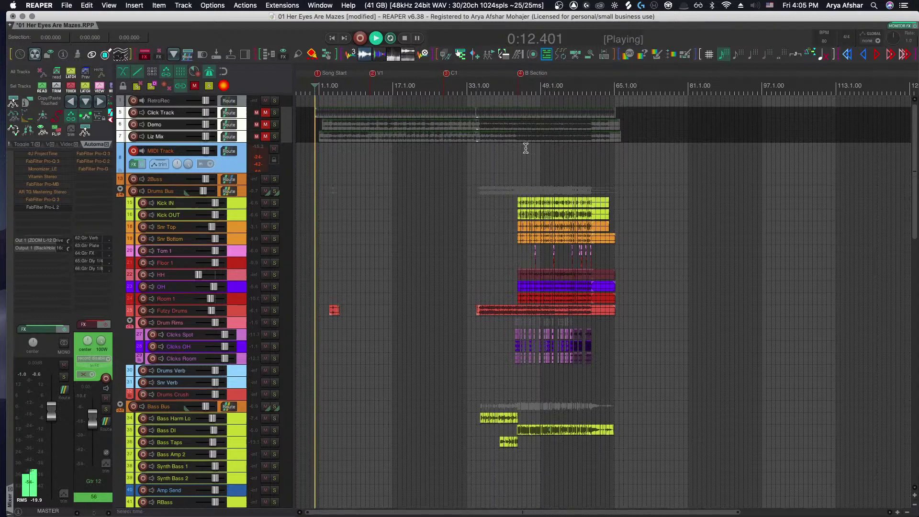
pyautogui.scroll(-5, 521, 148)
pyautogui.press('space')
pyautogui.scroll(-6, 521, 149)
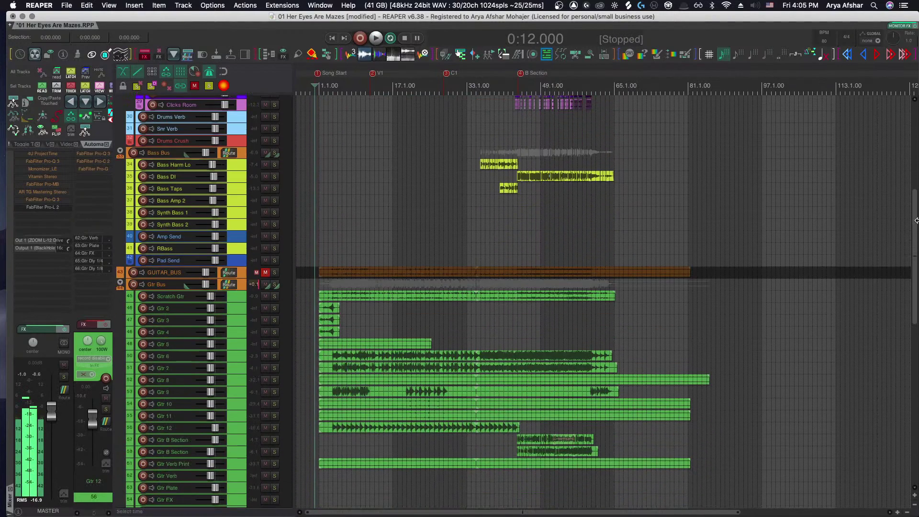
pyautogui.moveTo(914, 219); pyautogui.dragTo(914, 375)
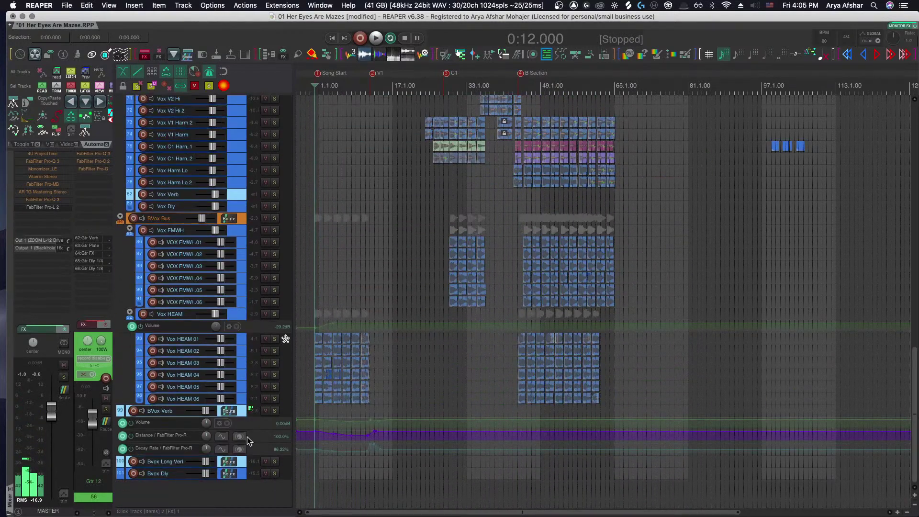
pyautogui.click(266, 411)
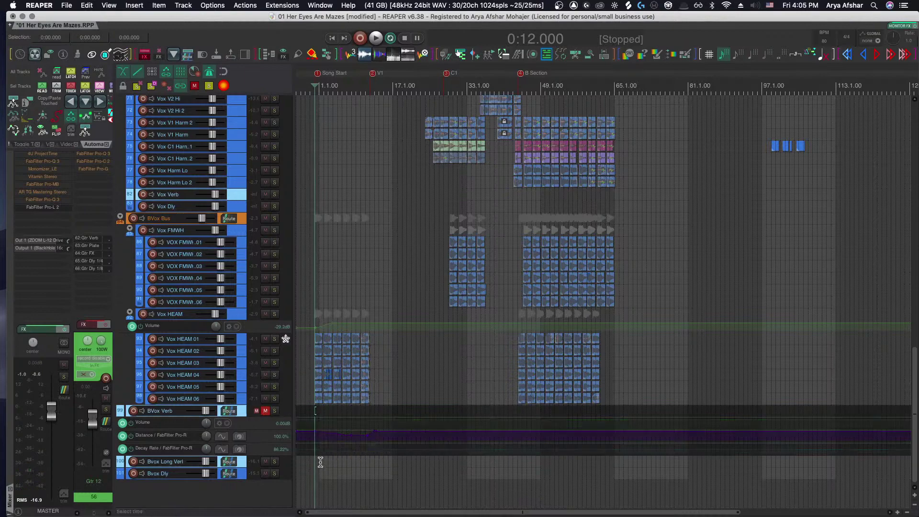
# Play the full mix from the project start through the V1 marker, listening with BVox Verb muted
pyautogui.press('space')
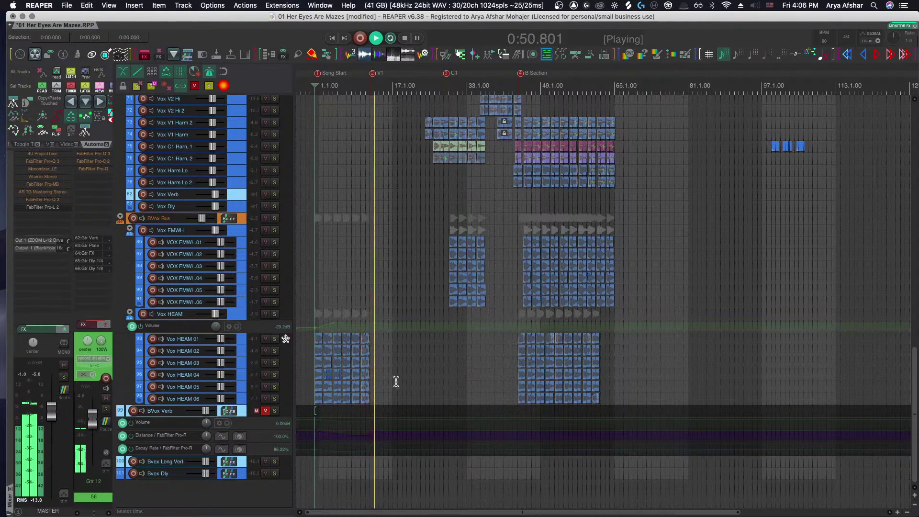
pyautogui.scroll(2, 392, 382)
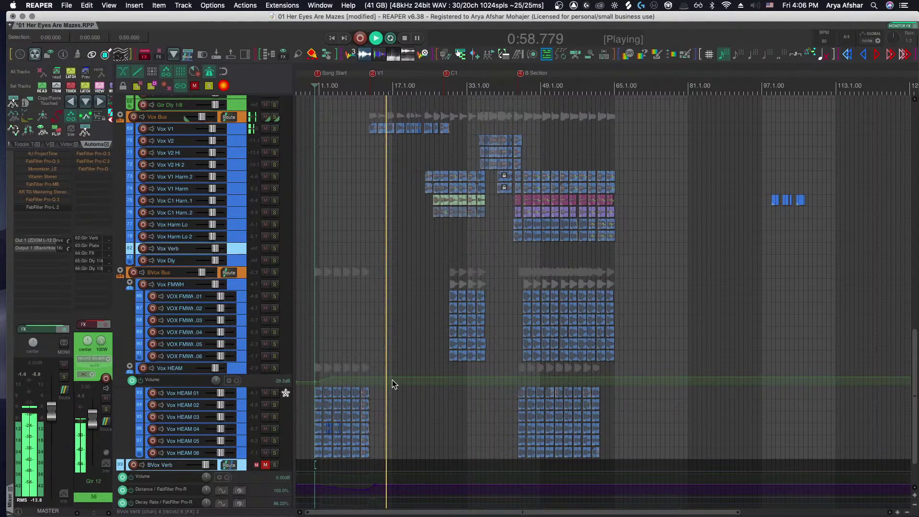
# Lower the volume of all the guitar tracks from Scratch Gtr through Gtr Dly 1/8 together, with playback stopped for the change
pyautogui.hscroll(2, 380, 344)
pyautogui.scroll(10, 380, 344)
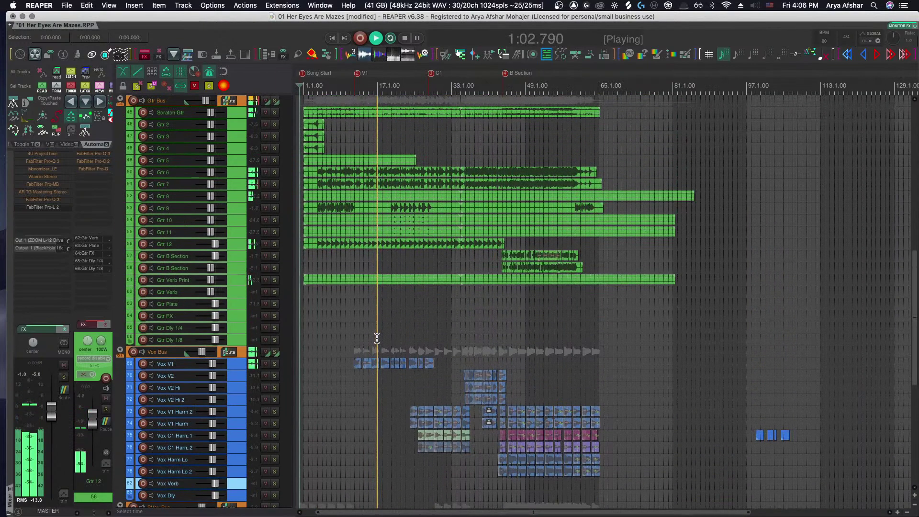
pyautogui.scroll(1, 349, 323)
pyautogui.press('space')
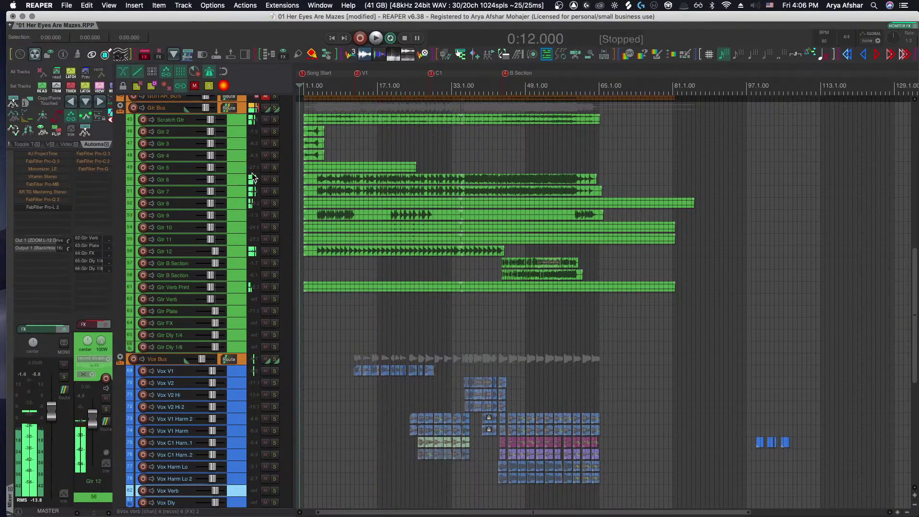
pyautogui.click(233, 119)
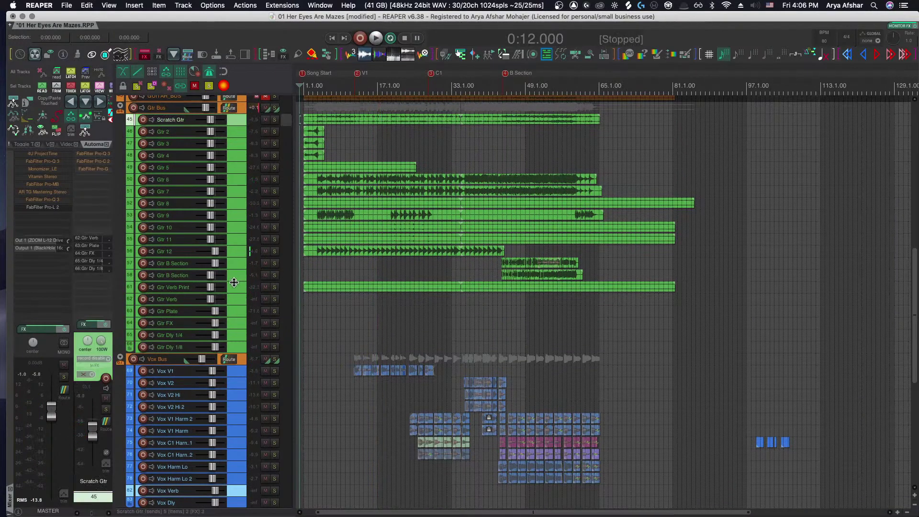
pyautogui.keyDown('shift'); pyautogui.click(229, 346); pyautogui.keyUp('shift')
pyautogui.scroll(-5, 212, 119)
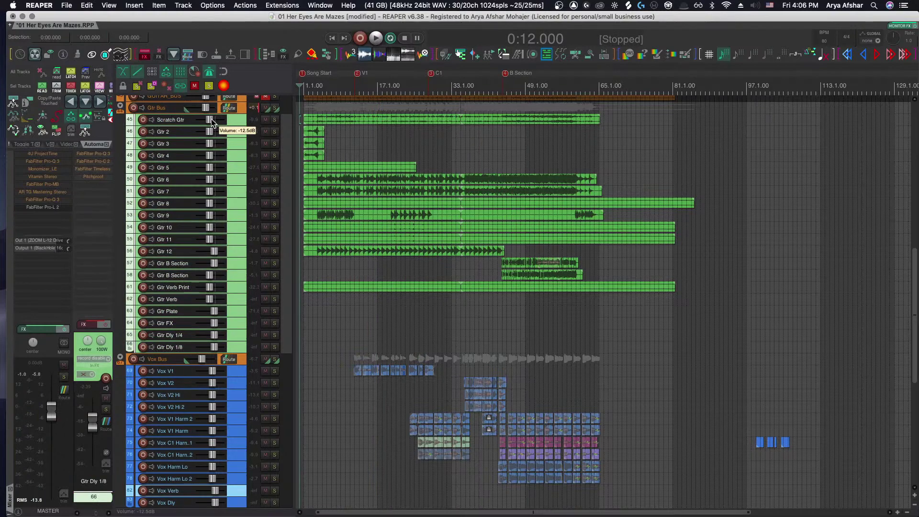
pyautogui.press('space')
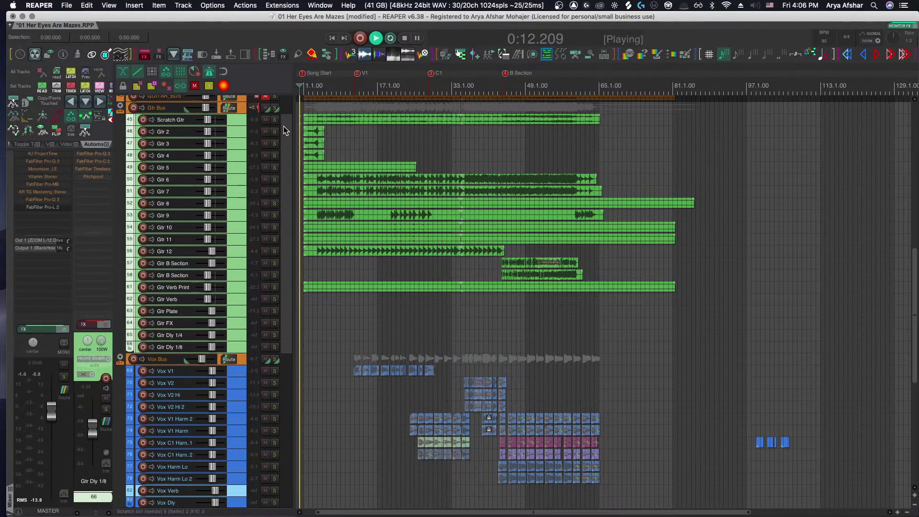
# Restart playback from early in the intro, between the Song Start and V1 markers
pyautogui.press('space')
pyautogui.click(332, 85)
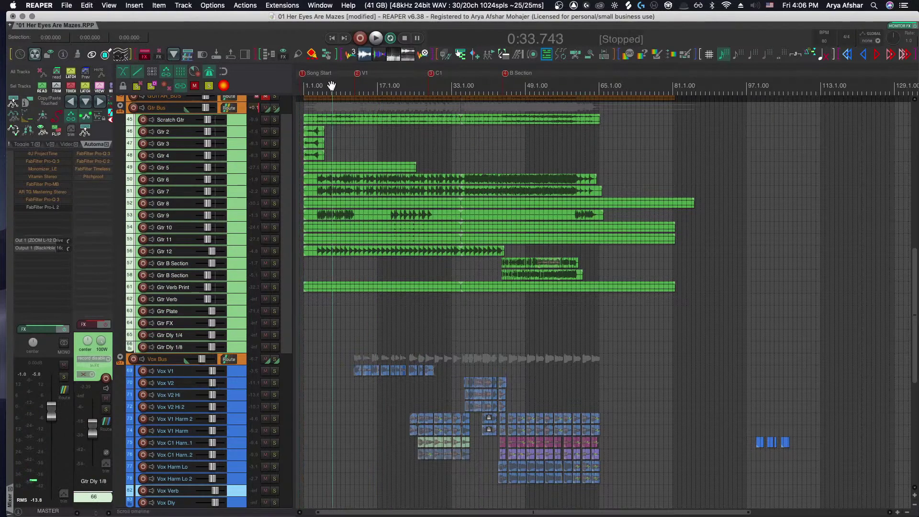
pyautogui.click(325, 87)
pyautogui.press('space')
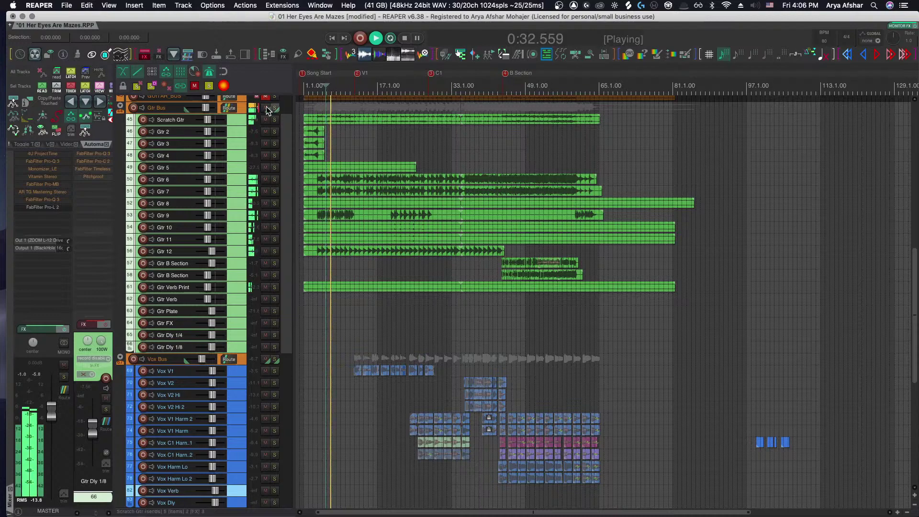
# Delete the muted GUITAR_BUS track above the Gtr Bus folder
pyautogui.scroll(4, 268, 134)
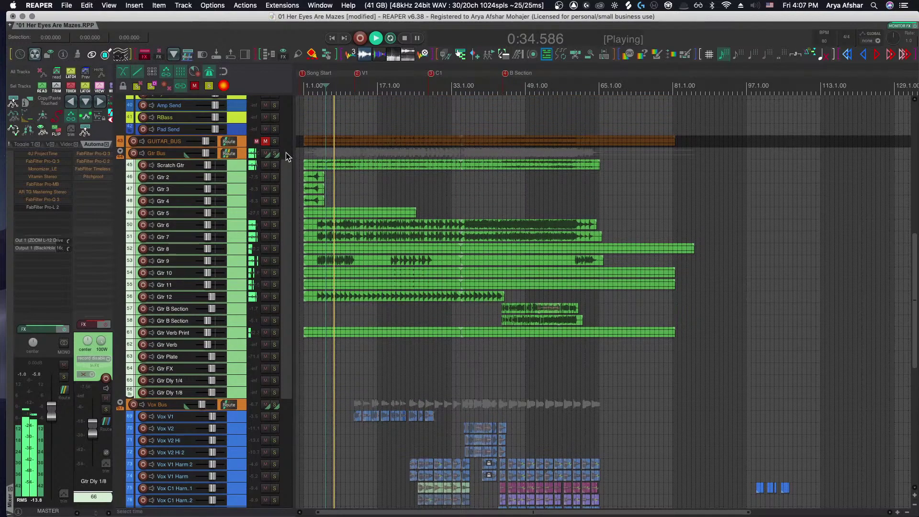
pyautogui.click(243, 140)
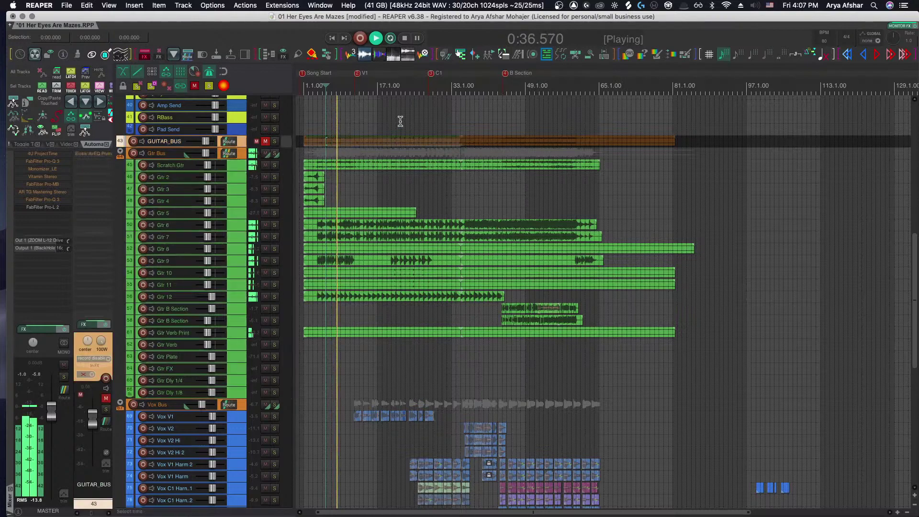
pyautogui.moveTo(400, 121); pyautogui.dragTo(519, 145)
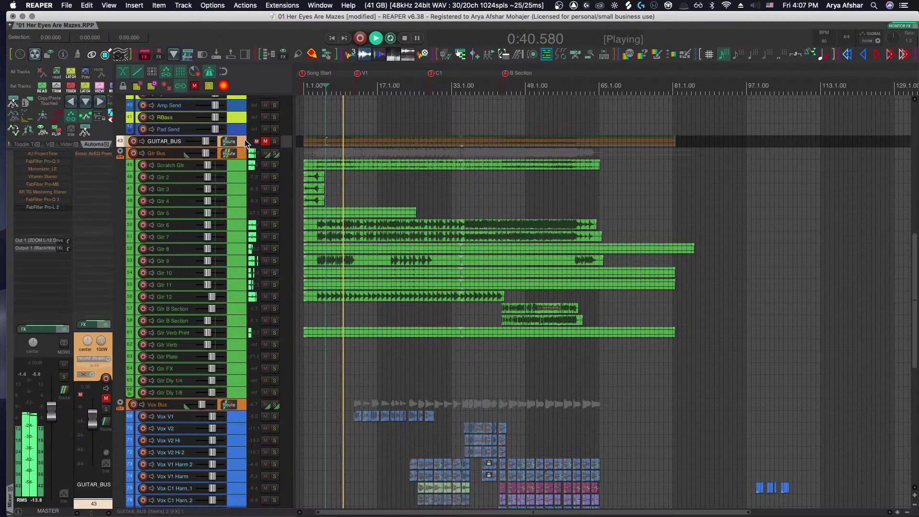
pyautogui.press('Delete')
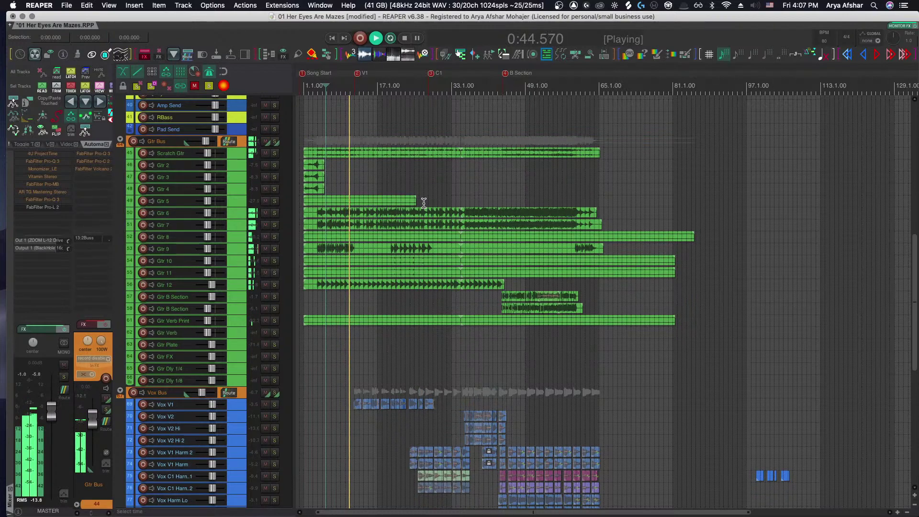
# Select the Gtr 6 and Gtr 7 tracks and lower their volume slightly together
pyautogui.scroll(-10, 418, 203)
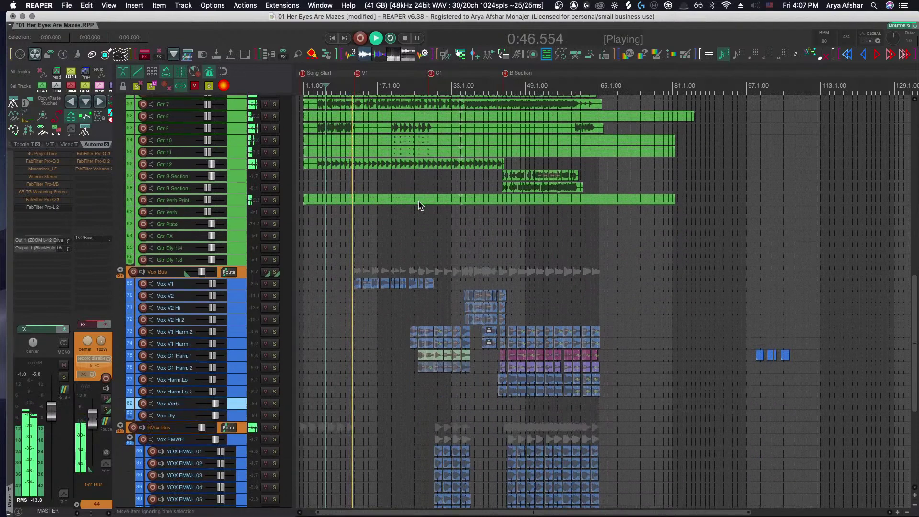
pyautogui.scroll(-3, 419, 201)
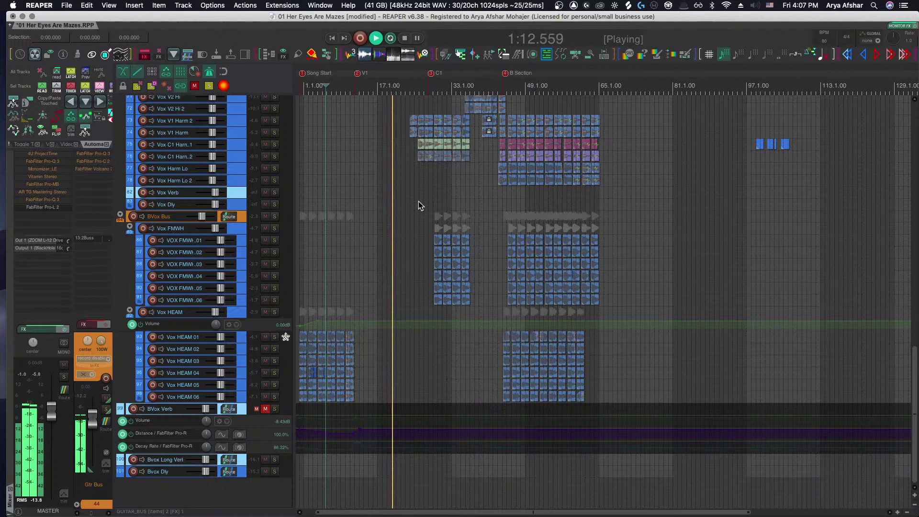
pyautogui.scroll(8, 418, 201)
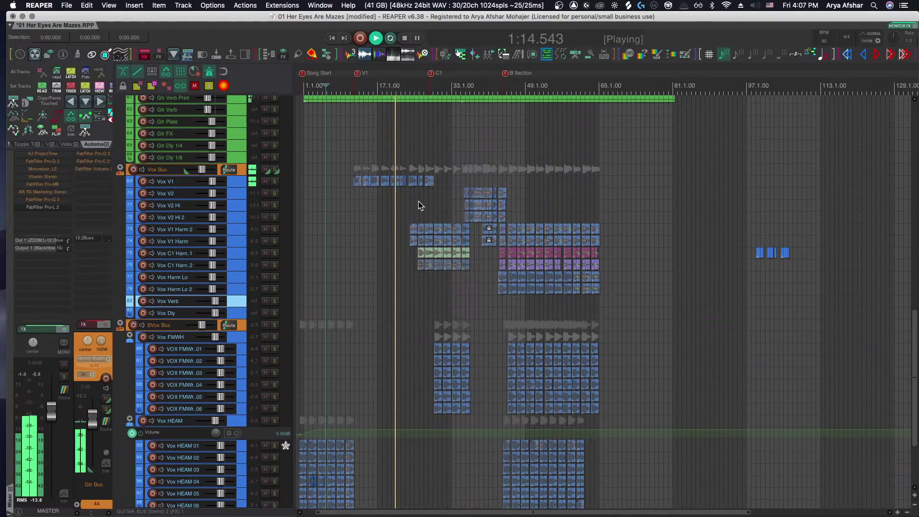
pyautogui.scroll(5, 419, 201)
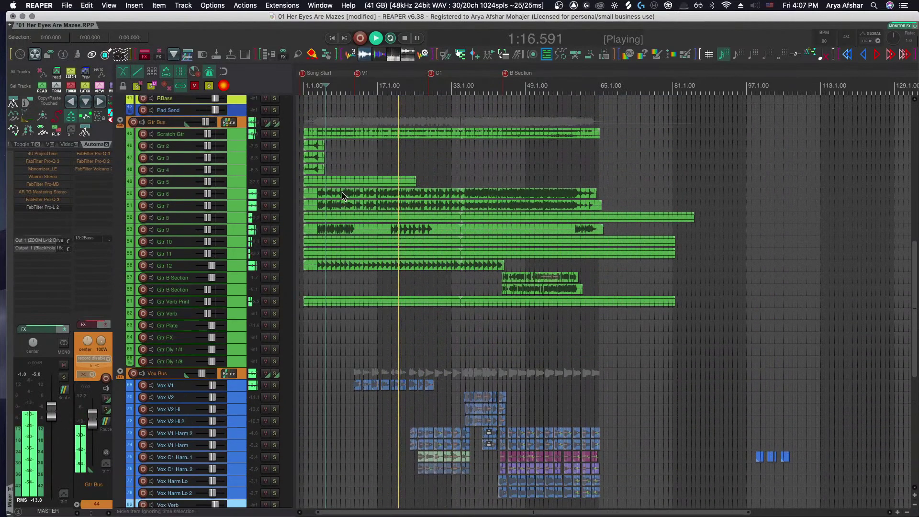
pyautogui.moveTo(374, 206); pyautogui.dragTo(375, 204)
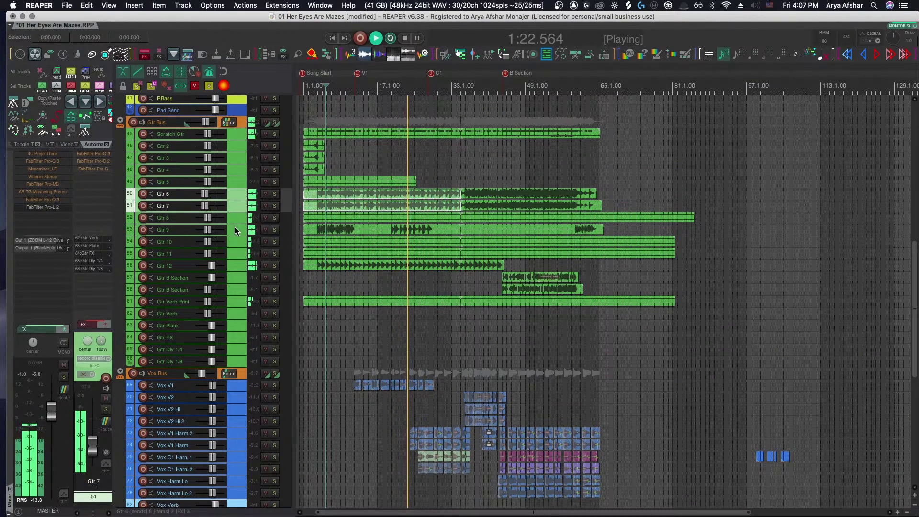
# Lower the volume of the Gtr 12 track slightly
pyautogui.click(207, 228)
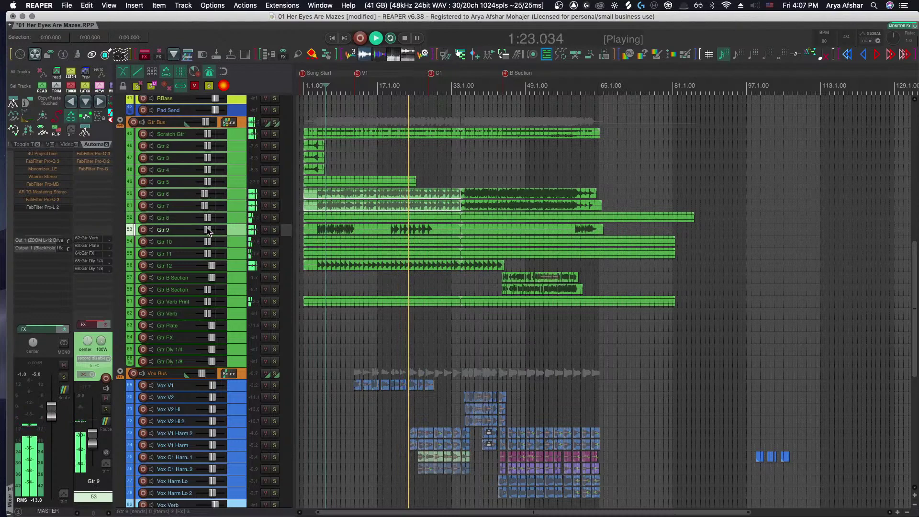
pyautogui.click(216, 266)
pyautogui.moveTo(217, 265); pyautogui.dragTo(207, 265)
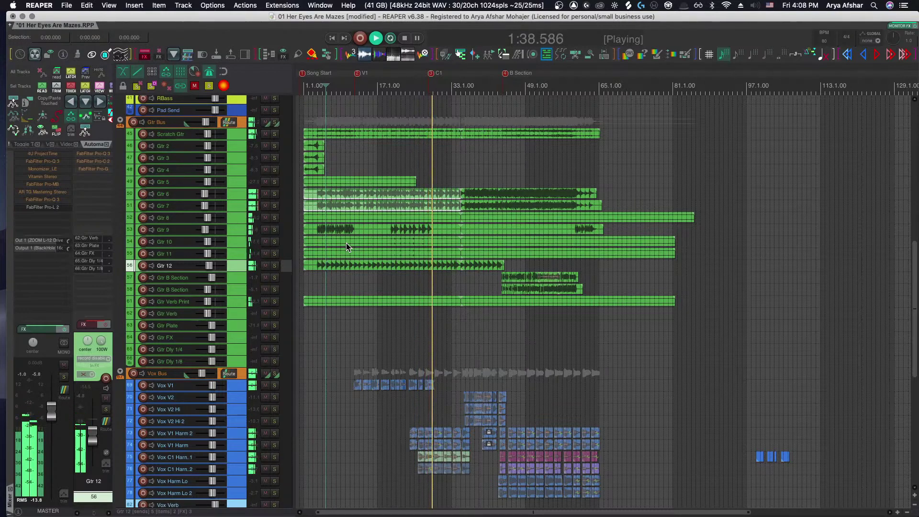
# Review the lead and backing vocal tracks while the C1 section plays
pyautogui.hscroll(5, 351, 240)
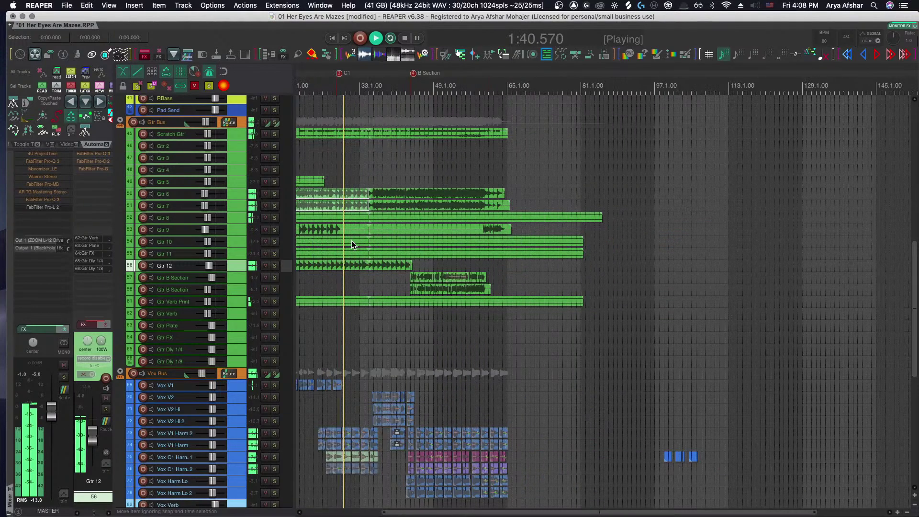
pyautogui.hscroll(-6, 352, 240)
pyautogui.scroll(-8, 480, 324)
pyautogui.scroll(-5, 480, 325)
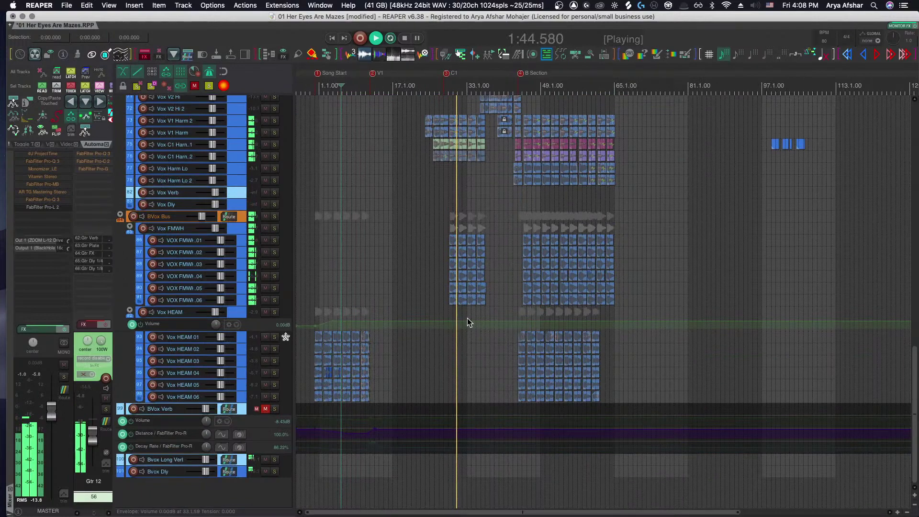
pyautogui.scroll(2, 463, 306)
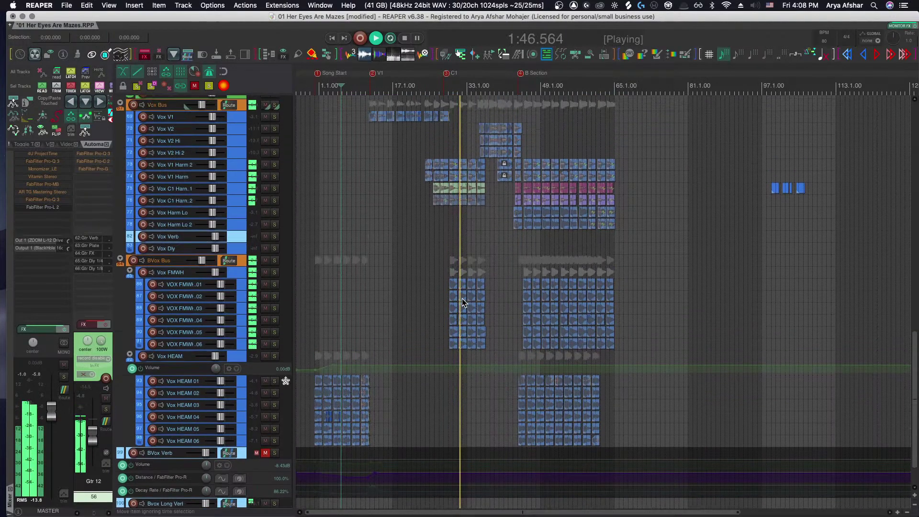
pyautogui.scroll(1, 462, 303)
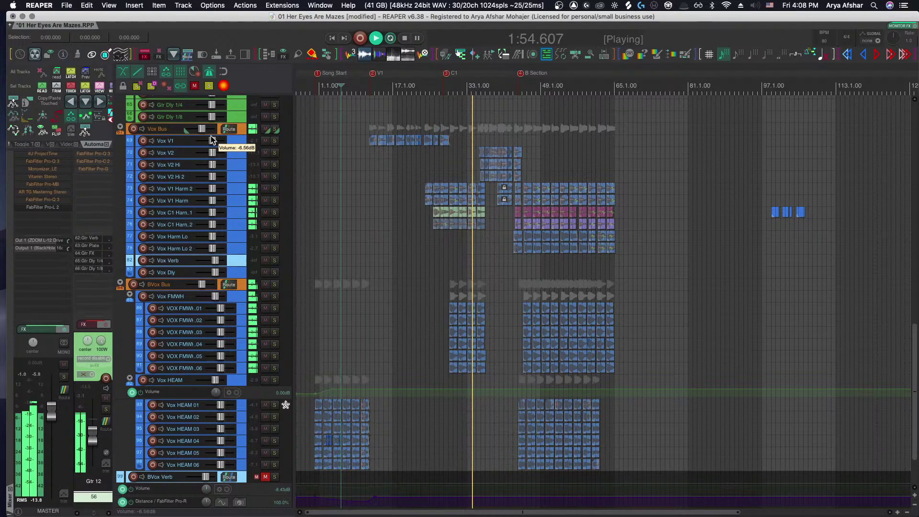
pyautogui.scroll(5, 467, 239)
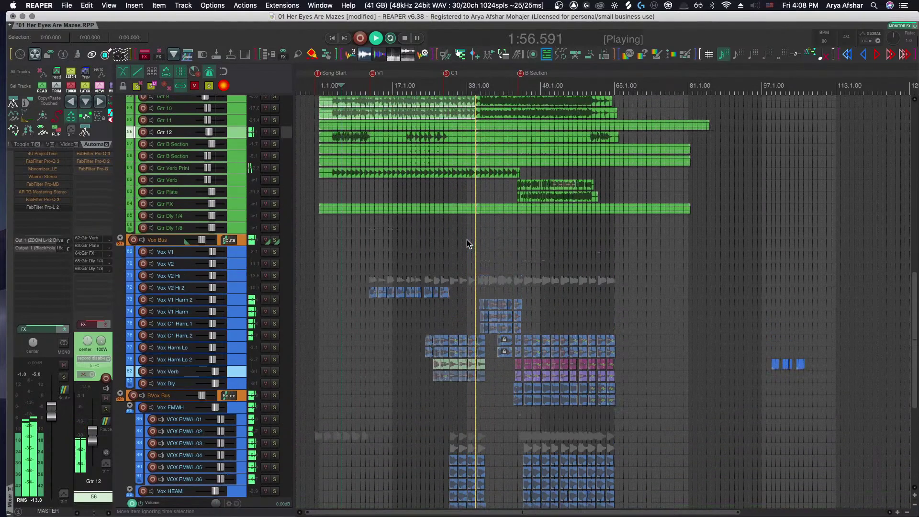
# Raise the volume of the Fuzzy Drums track slightly
pyautogui.scroll(15, 467, 240)
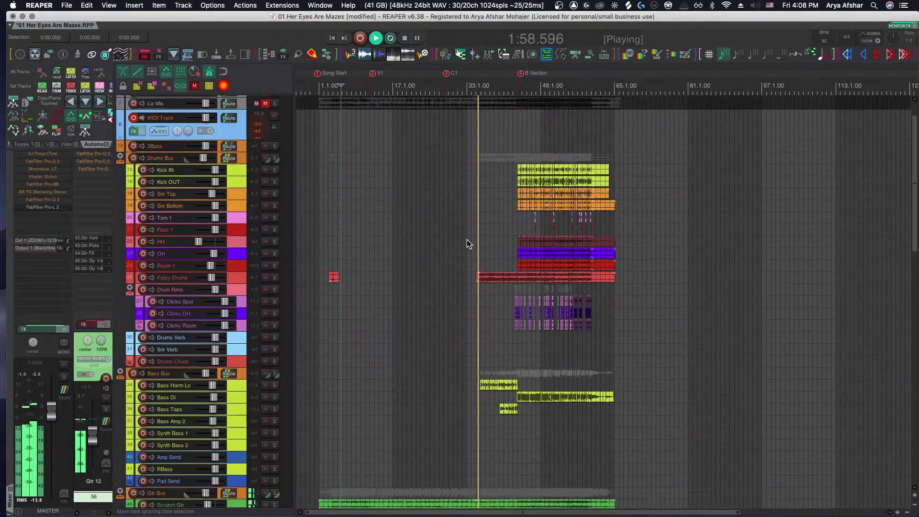
pyautogui.scroll(1, 466, 244)
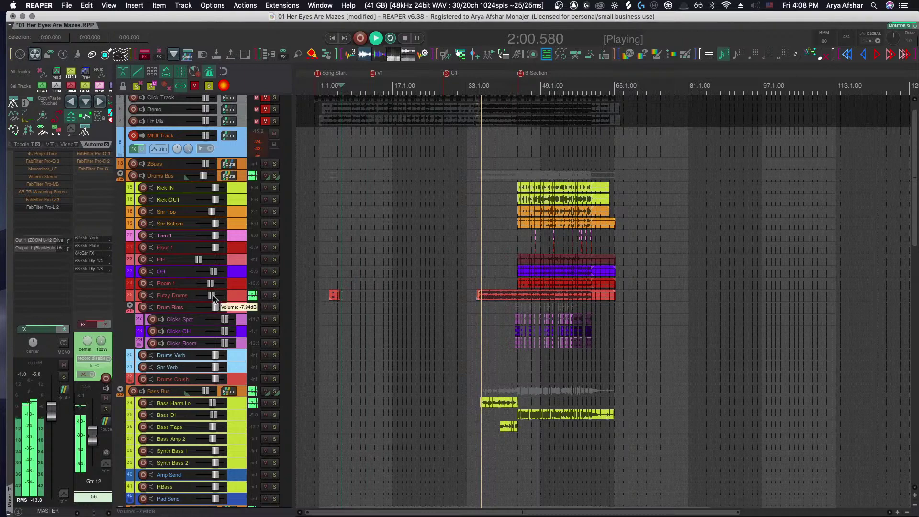
pyautogui.moveTo(213, 296); pyautogui.dragTo(215, 295)
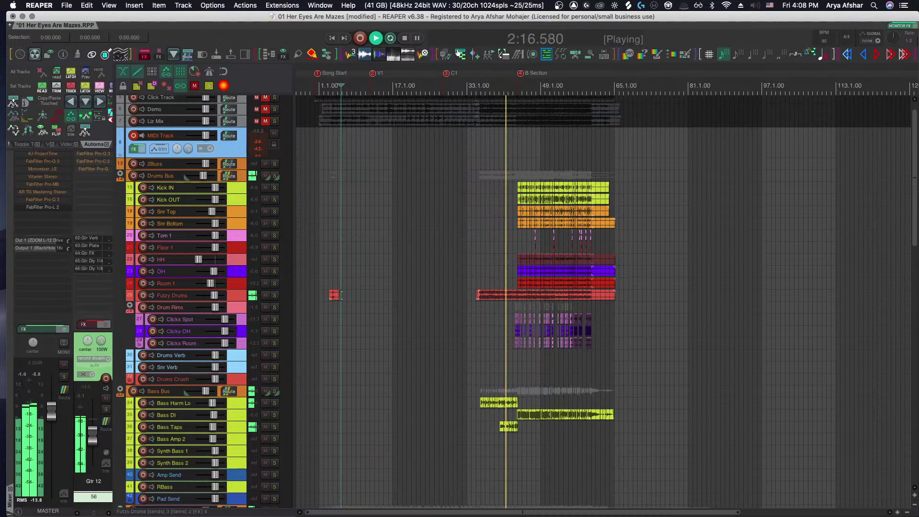
# Examine the drum, bass and guitar tracks in the B Section while the song plays
pyautogui.scroll(5, 554, 486)
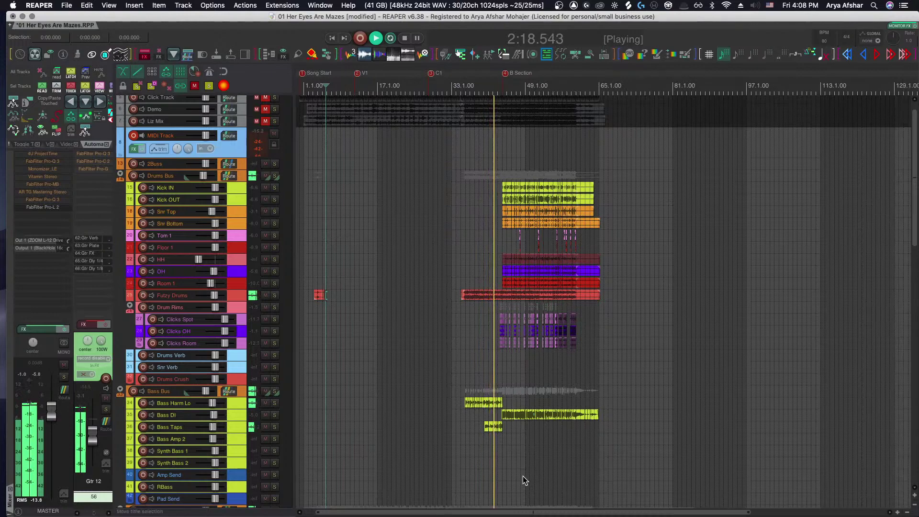
pyautogui.scroll(3, 425, 452)
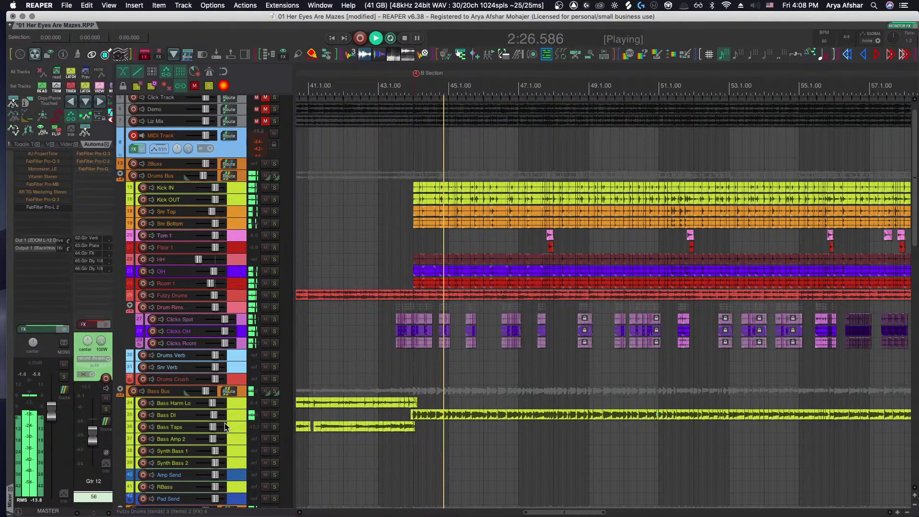
pyautogui.moveTo(215, 415)
pyautogui.scroll(-3, 214, 415)
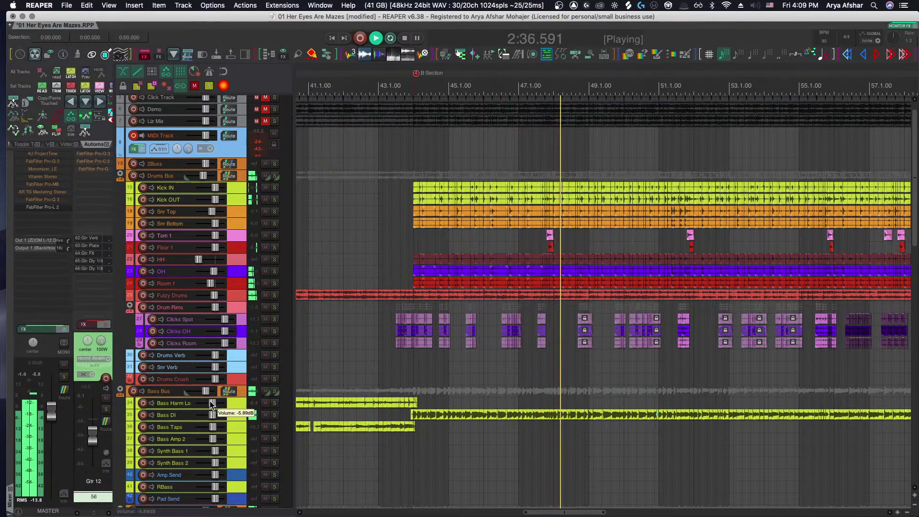
pyautogui.hscroll(3, 209, 398)
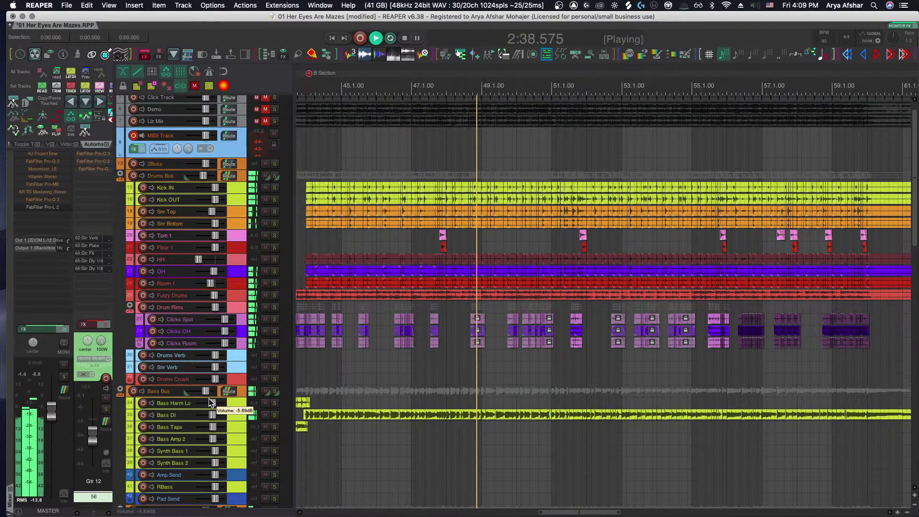
pyautogui.scroll(-2, 306, 442)
pyautogui.scroll(-3, 304, 431)
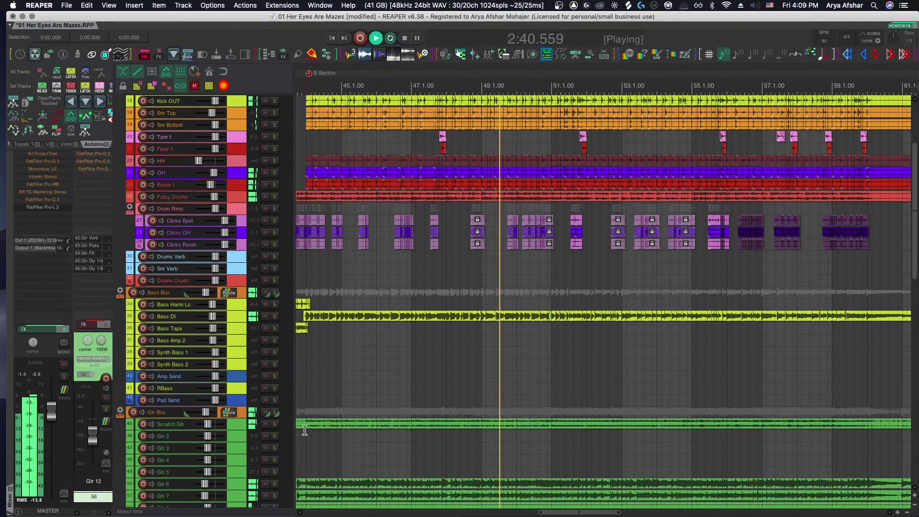
pyautogui.scroll(-4, 303, 416)
pyautogui.scroll(-3, 303, 413)
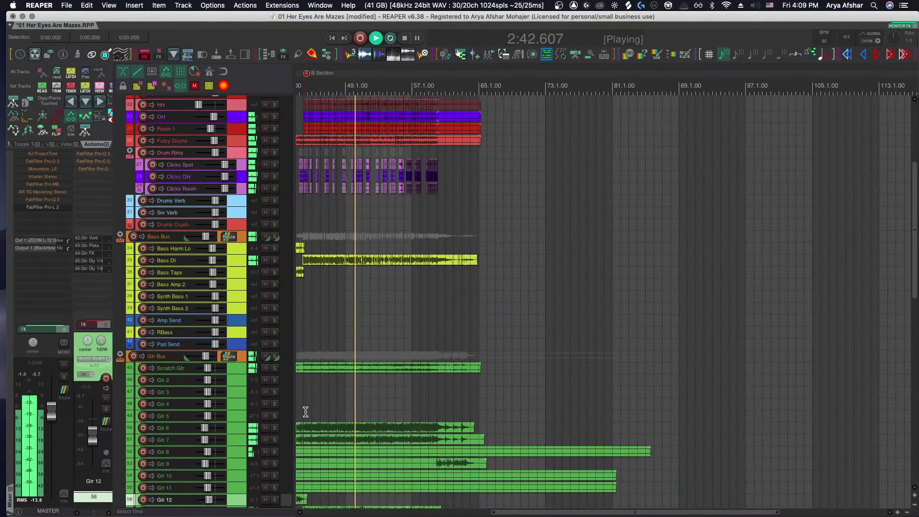
pyautogui.scroll(5, 306, 407)
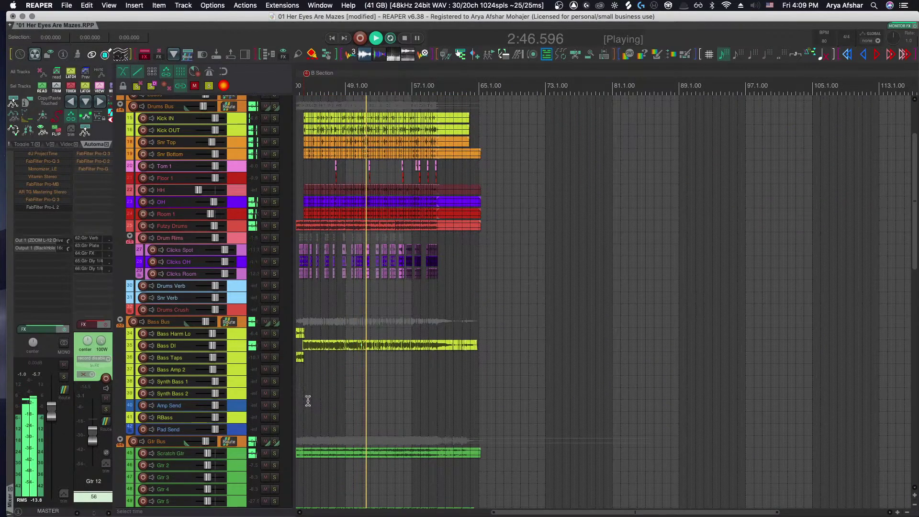
pyautogui.scroll(-10, 344, 380)
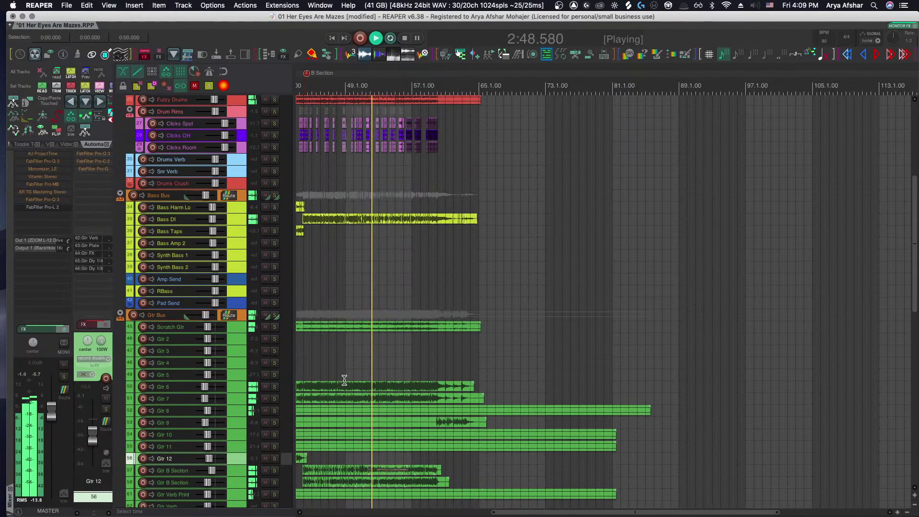
pyautogui.hscroll(-5, 350, 377)
pyautogui.hscroll(2, 349, 377)
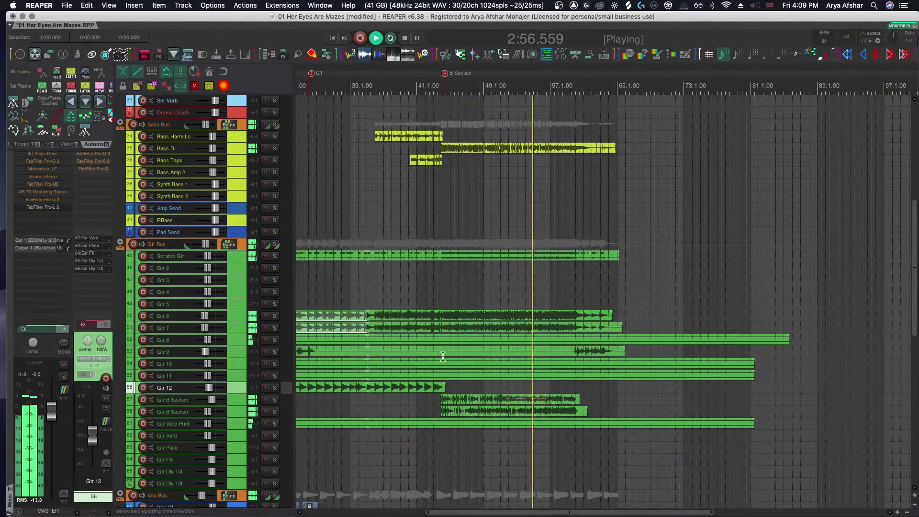
# Stop playback and locate the Vox HEAM backing vocal clips just before V1
pyautogui.scroll(5, 493, 339)
pyautogui.scroll(-4, 493, 338)
pyautogui.hscroll(1, 493, 338)
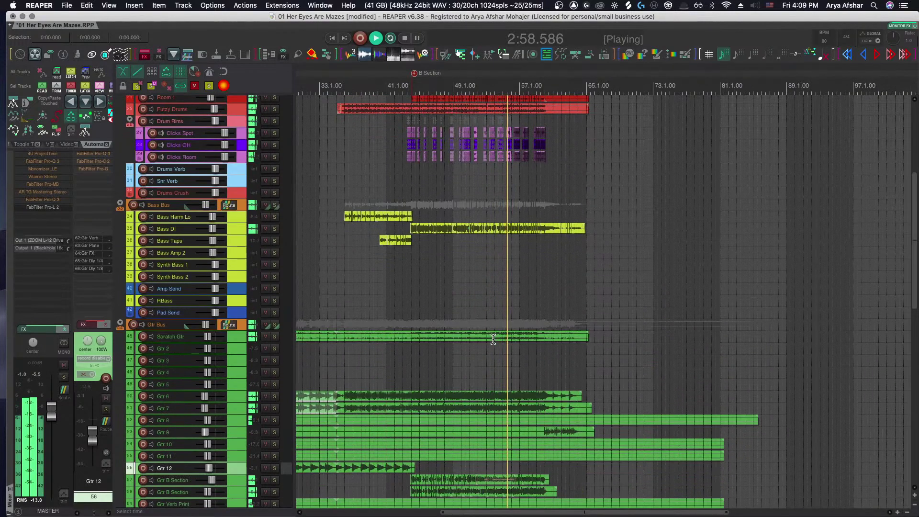
pyautogui.press('space')
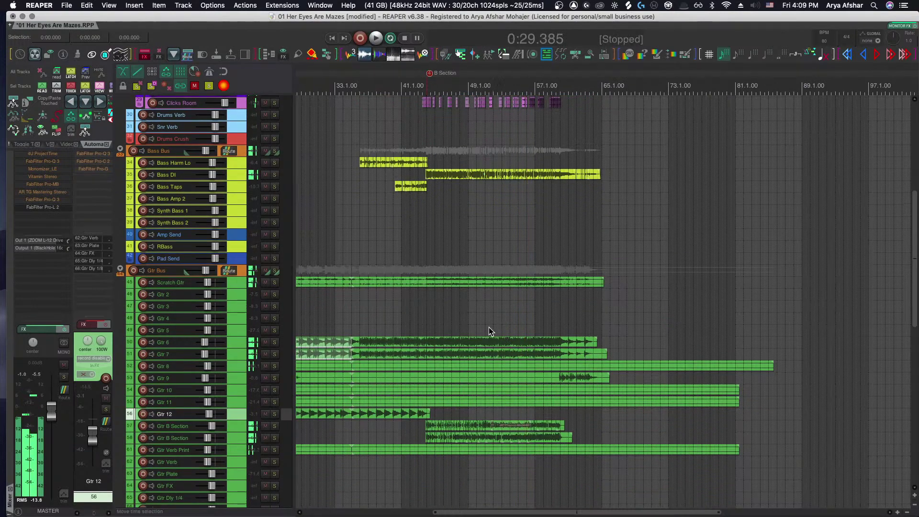
pyautogui.scroll(-4, 489, 327)
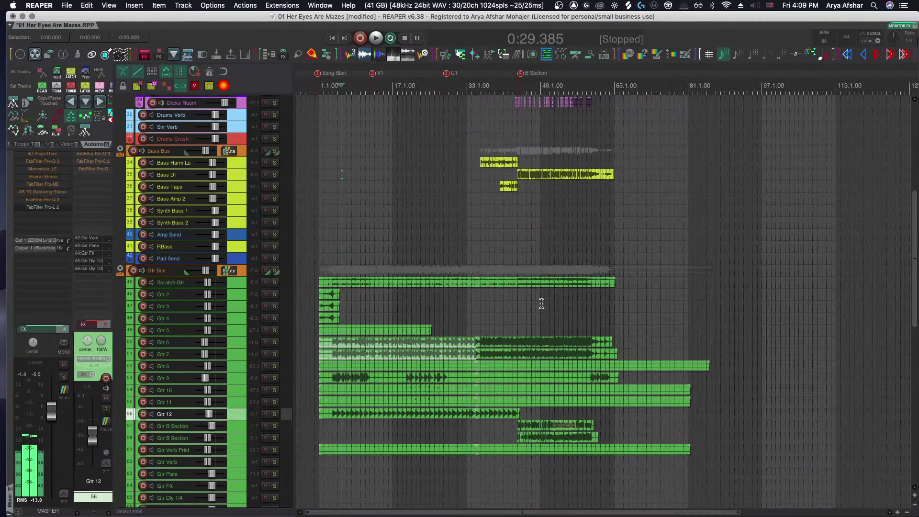
pyautogui.scroll(-20, 366, 360)
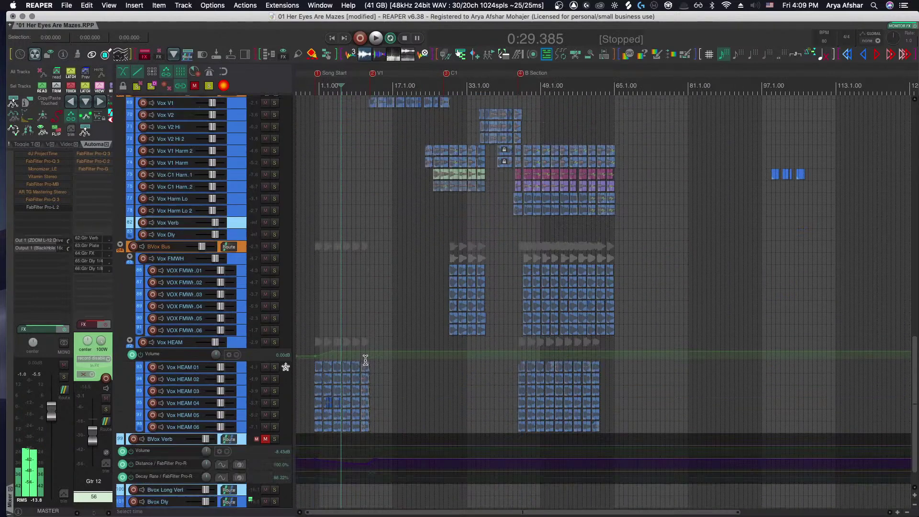
pyautogui.scroll(6, 365, 360)
pyautogui.scroll(3, 463, 361)
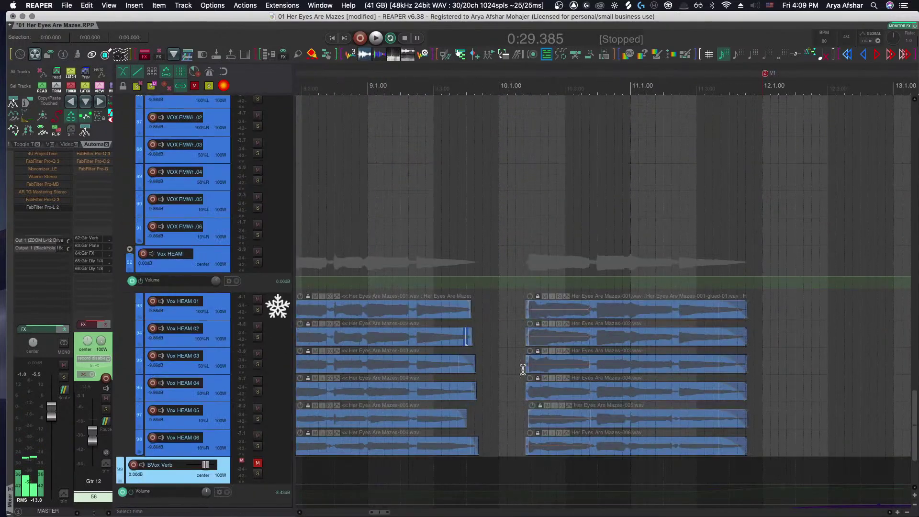
# Play the Vox HEAM phrases from just before bar 8 up to the last phrase at bar 10, and stop
pyautogui.scroll(-1, 507, 326)
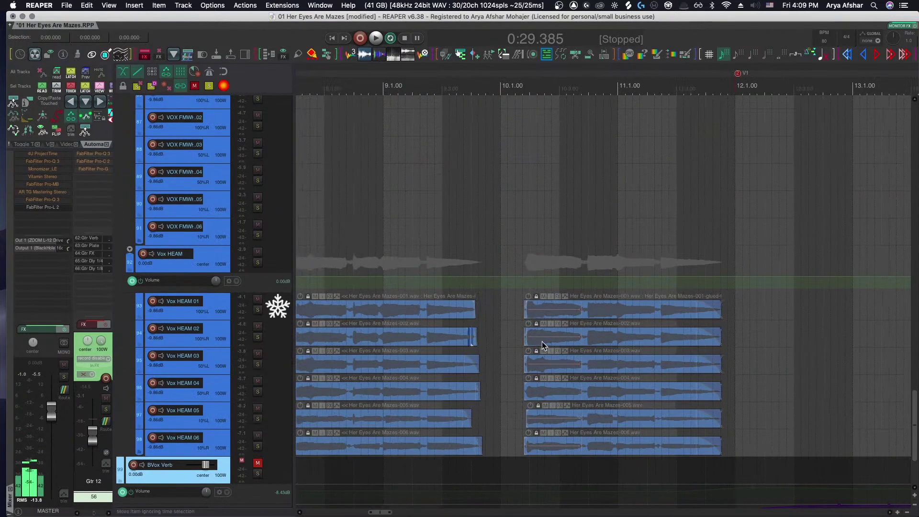
pyautogui.scroll(-5, 551, 347)
pyautogui.click(419, 235)
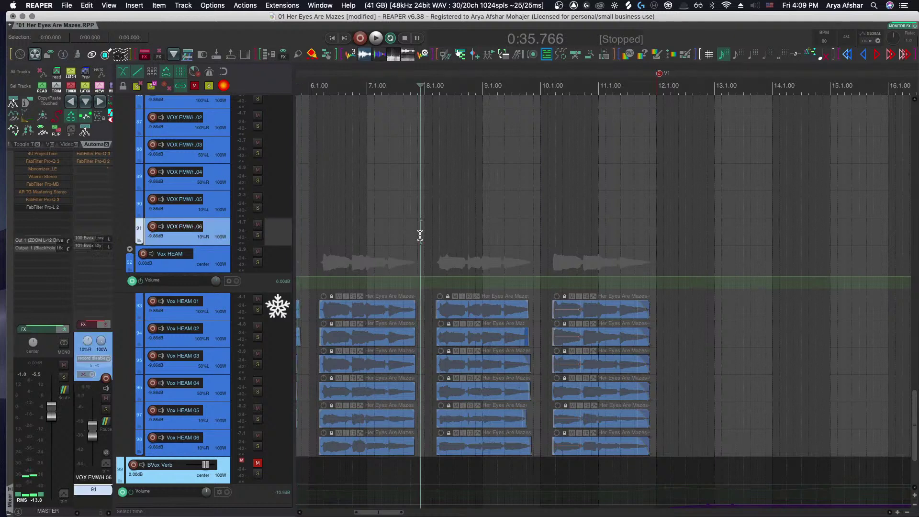
pyautogui.press('space')
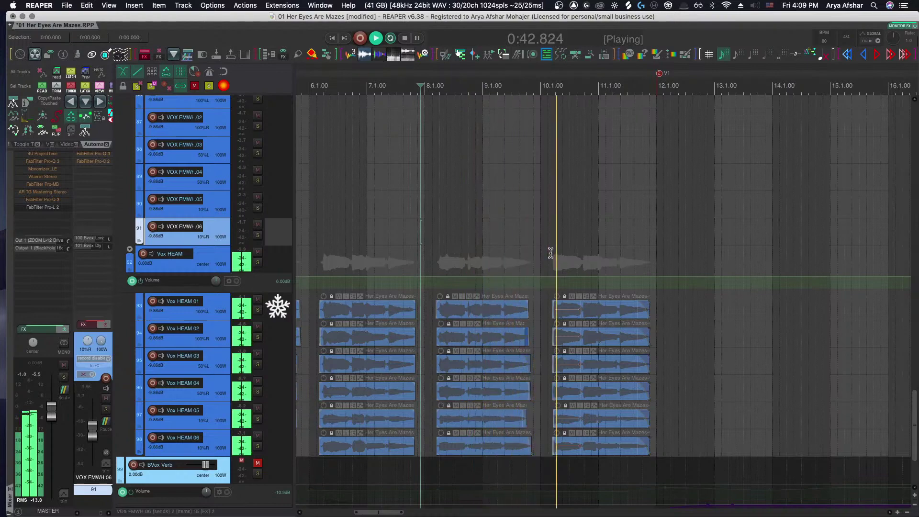
pyautogui.press('space')
# Play the entrance of the last Vox HEAM phrase from shortly before bar 10, and stop
pyautogui.scroll(5, 564, 334)
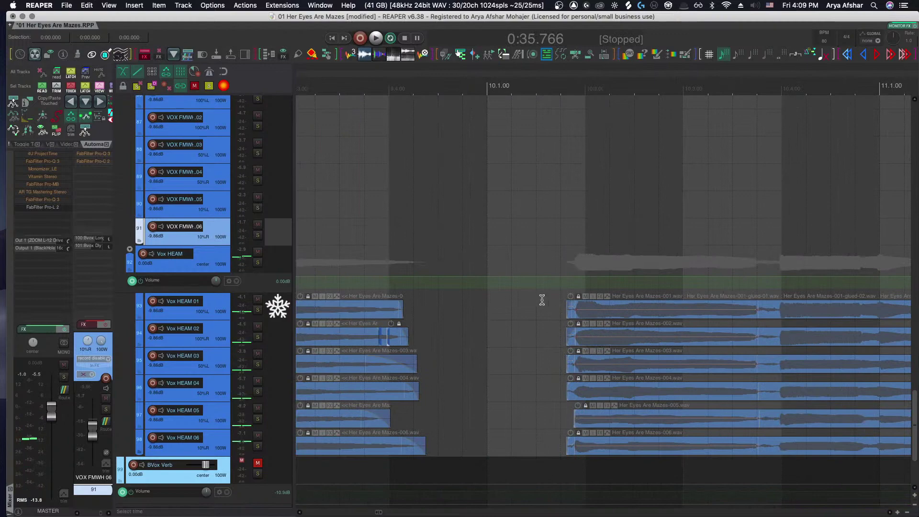
pyautogui.press('space')
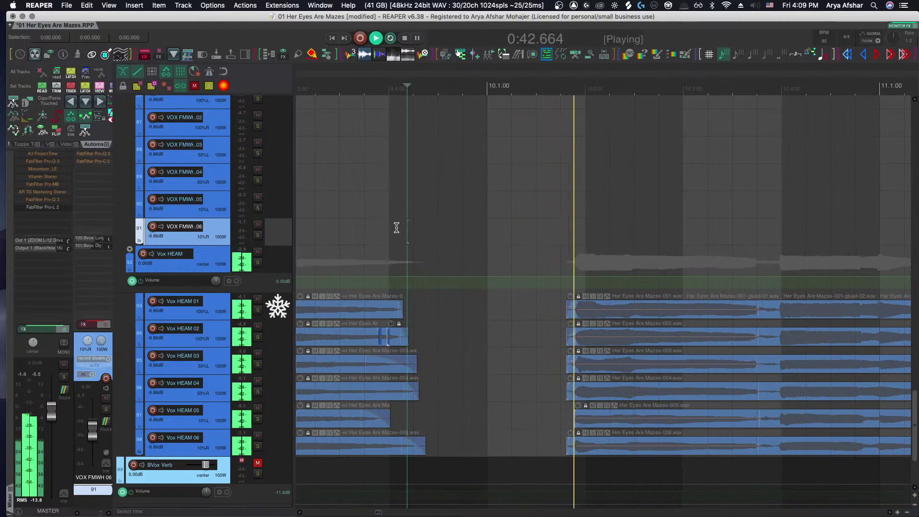
pyautogui.hscroll(3, 455, 374)
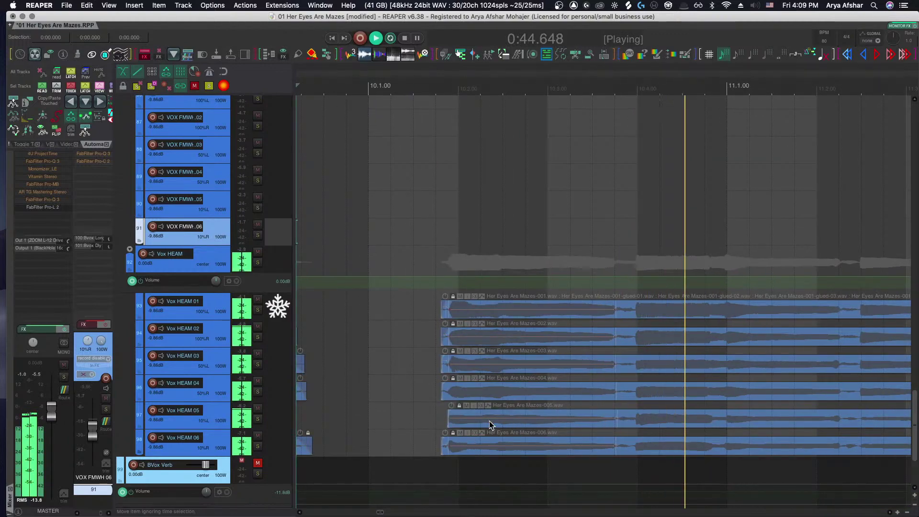
pyautogui.press('space')
pyautogui.scroll(-3, 455, 330)
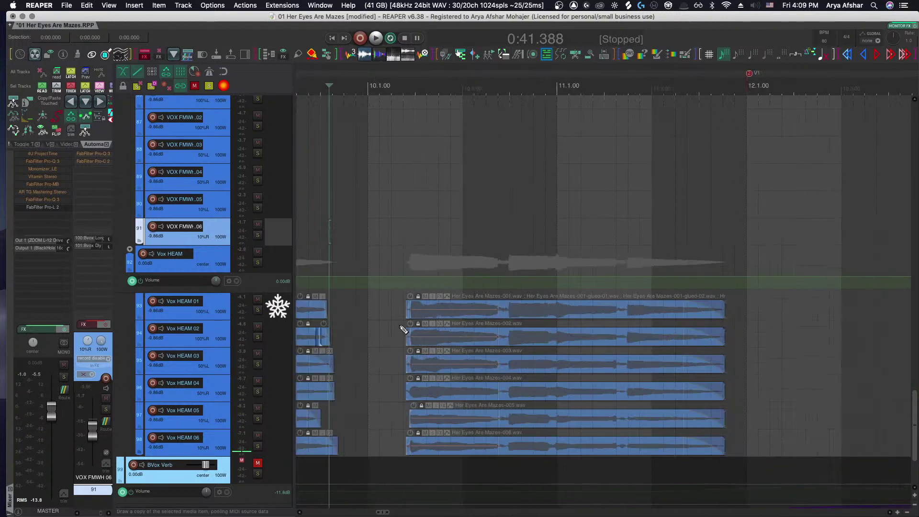
# Unlock the six Vox HEAM clips at bar 10 and shift their opening stretch markers later
pyautogui.moveTo(385, 304); pyautogui.dragTo(677, 450)
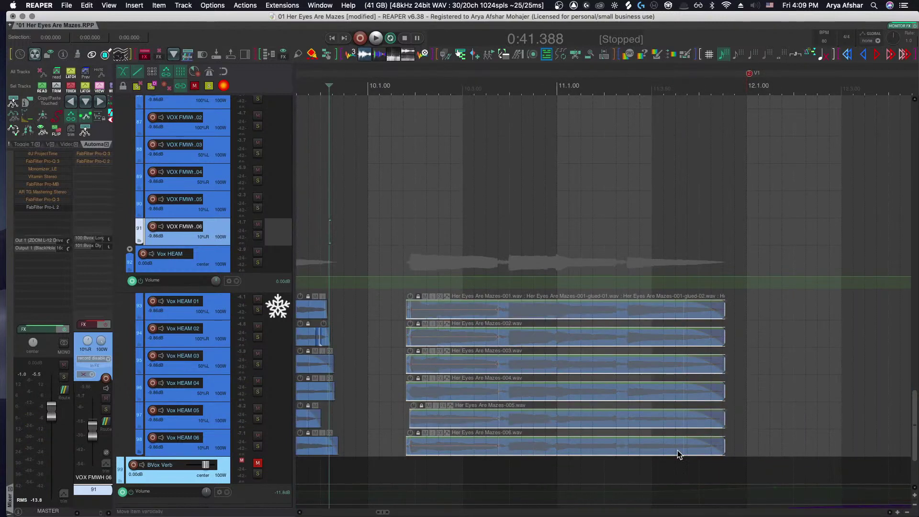
pyautogui.scroll(4, 385, 316)
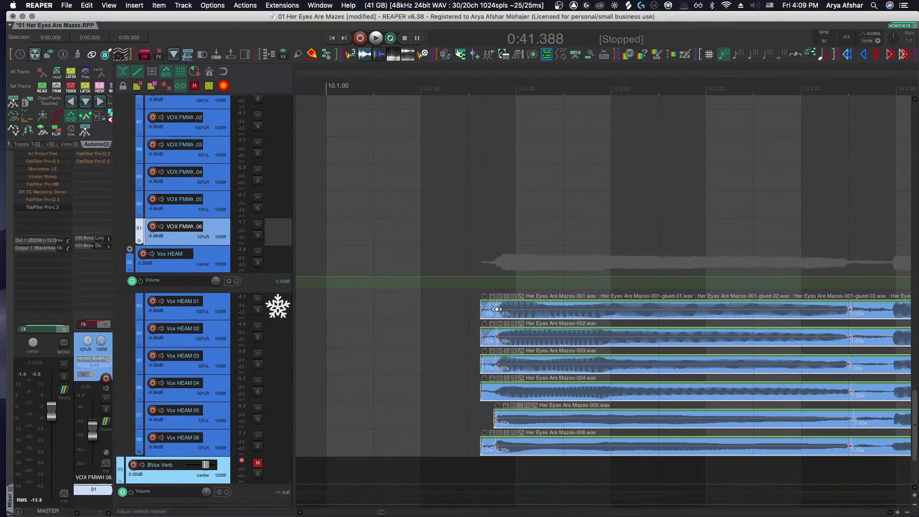
pyautogui.moveTo(496, 309); pyautogui.dragTo(516, 310)
pyautogui.hscroll(5, 504, 389)
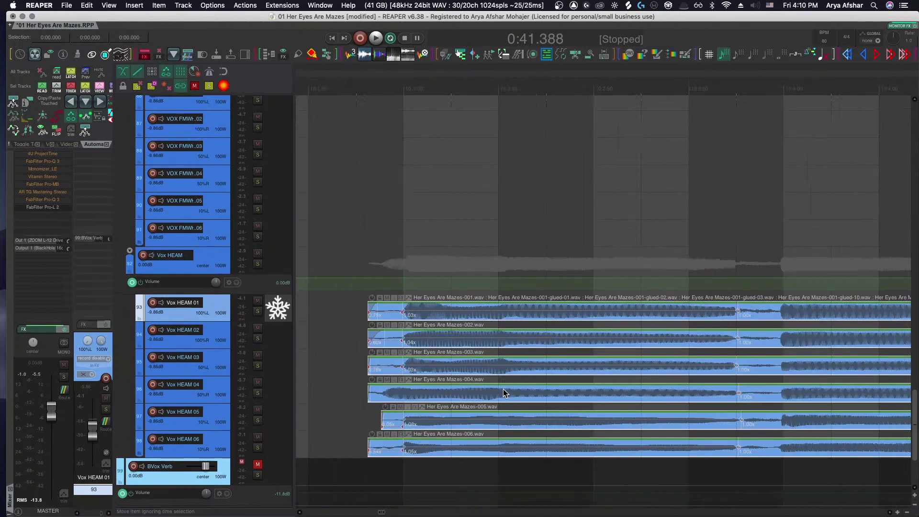
# Add a stretch marker at the vocal onset of the Vox HEAM 04 clip and move it later to match the other voices
pyautogui.hotkey('shift', 'w')
pyautogui.click(383, 394)
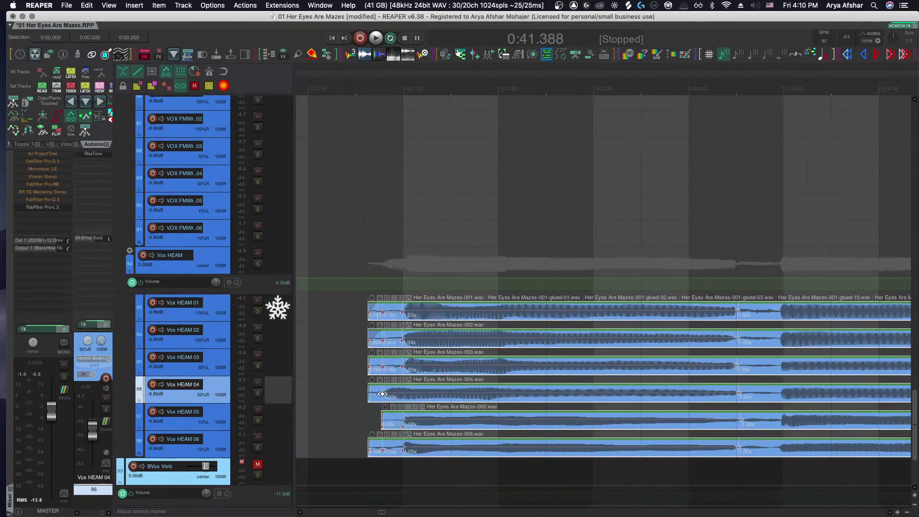
pyautogui.click(403, 401)
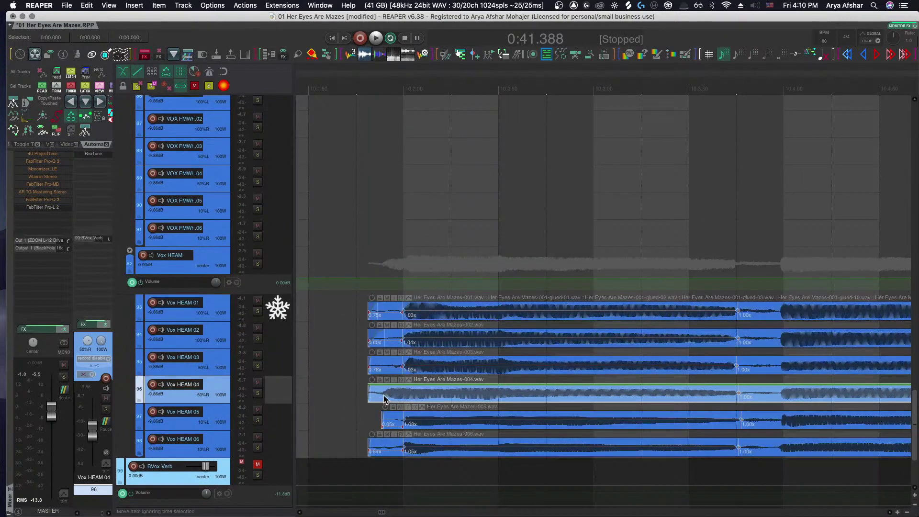
pyautogui.moveTo(382, 395)
pyautogui.mouseDown()
pyautogui.moveTo(401, 396)
pyautogui.moveTo(393, 395)
pyautogui.mouseUp()
# Trim the starts of the Vox HEAM 01, 02, 03, 05 and 06 clips to just before the vocal onset at bar 10
pyautogui.moveTo(366, 359); pyautogui.dragTo(386, 319)
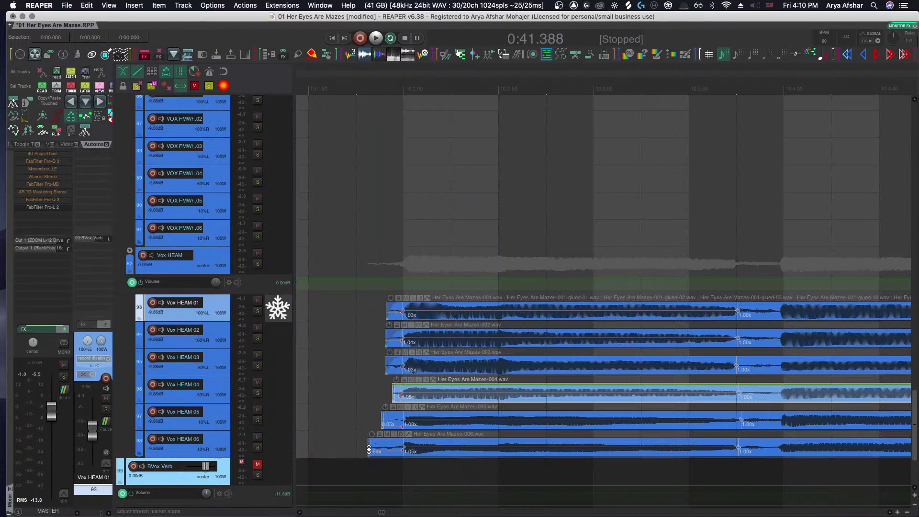
pyautogui.moveTo(368, 453); pyautogui.dragTo(393, 445)
pyautogui.moveTo(387, 417); pyautogui.dragTo(391, 418)
pyautogui.scroll(-3, 390, 418)
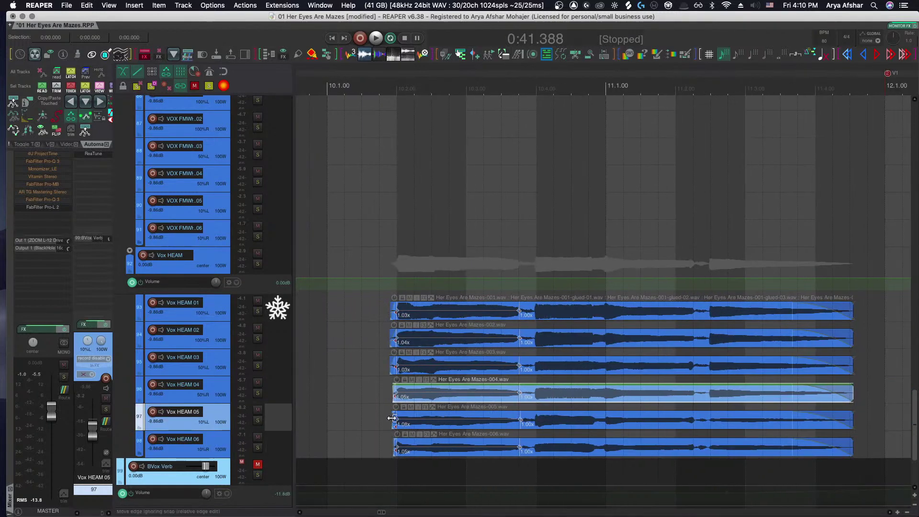
# Play the retimed Vox HEAM phrase from bar 10 to check the aligned entrance, and stop
pyautogui.hscroll(-2, 391, 418)
pyautogui.click(377, 225)
pyautogui.press('space')
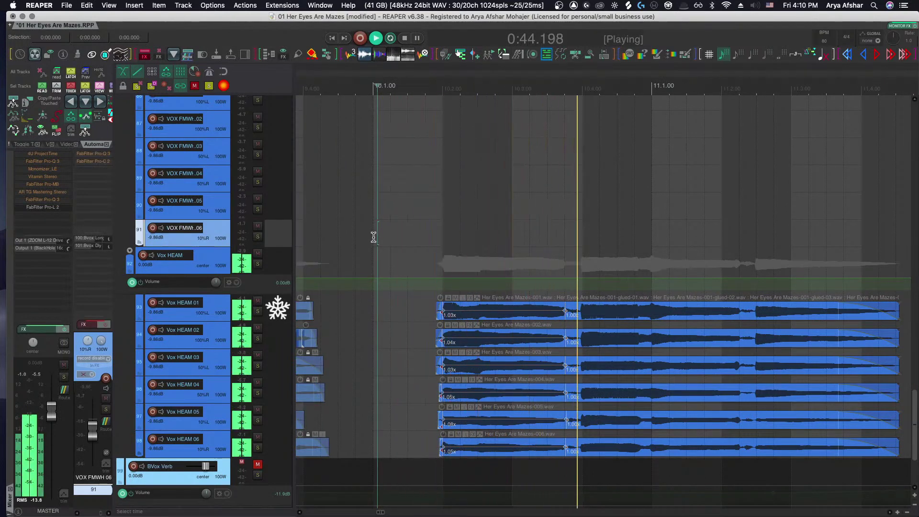
pyautogui.hscroll(1, 354, 277)
pyautogui.hscroll(1, 358, 280)
pyautogui.press('space')
# Play the transition from the end of the preceding Vox HEAM phrase into the retimed one, and stop
pyautogui.hscroll(-6, 358, 280)
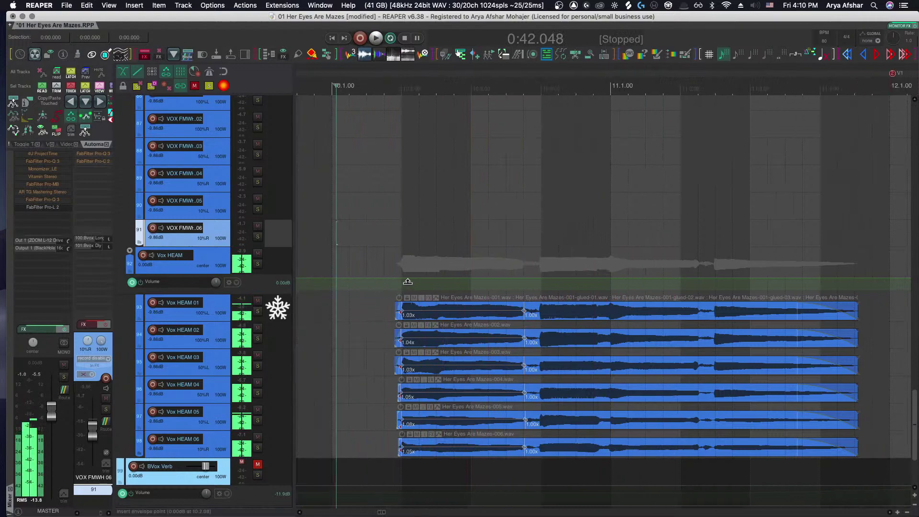
pyautogui.click(393, 222)
pyautogui.press('space')
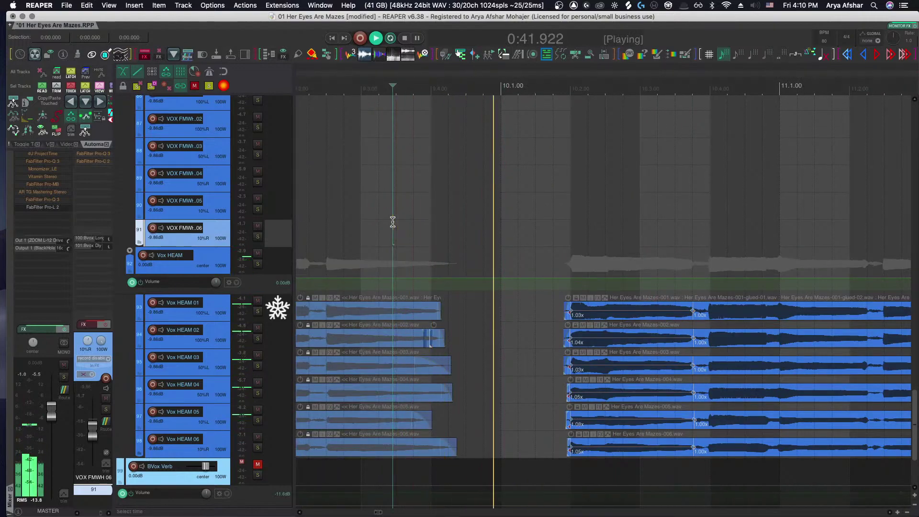
pyautogui.scroll(15, 465, 329)
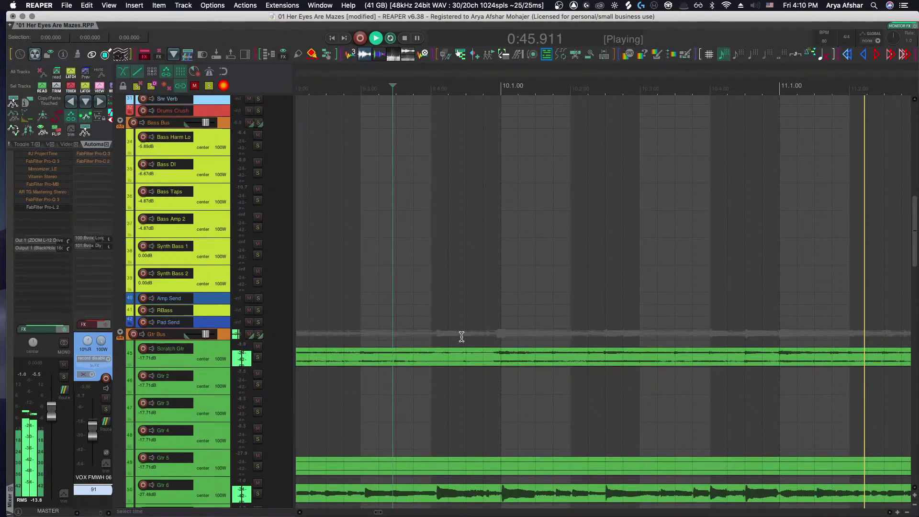
pyautogui.press('space')
# Inspect the effects on the Amp Send, Pad Send and RBass tracks, leaving RBass selected
pyautogui.scroll(3, 211, 264)
pyautogui.scroll(2, 210, 264)
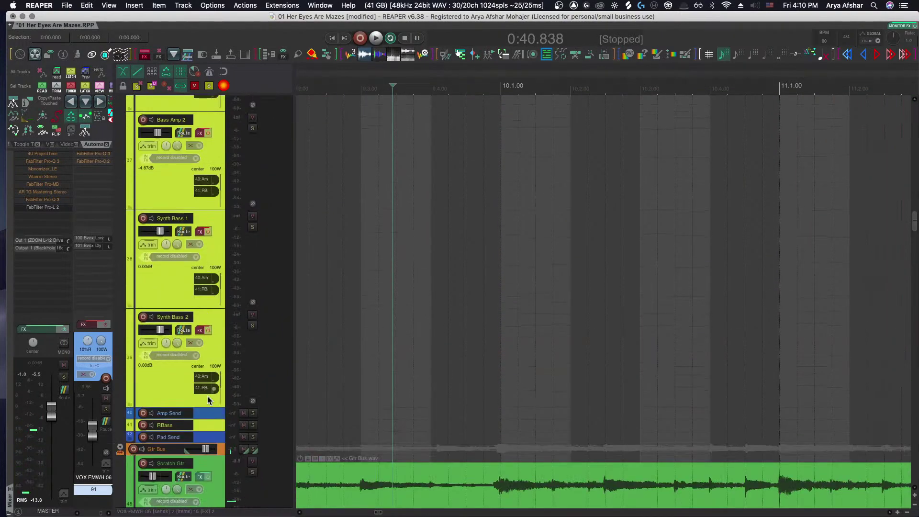
pyautogui.click(199, 414)
pyautogui.click(200, 437)
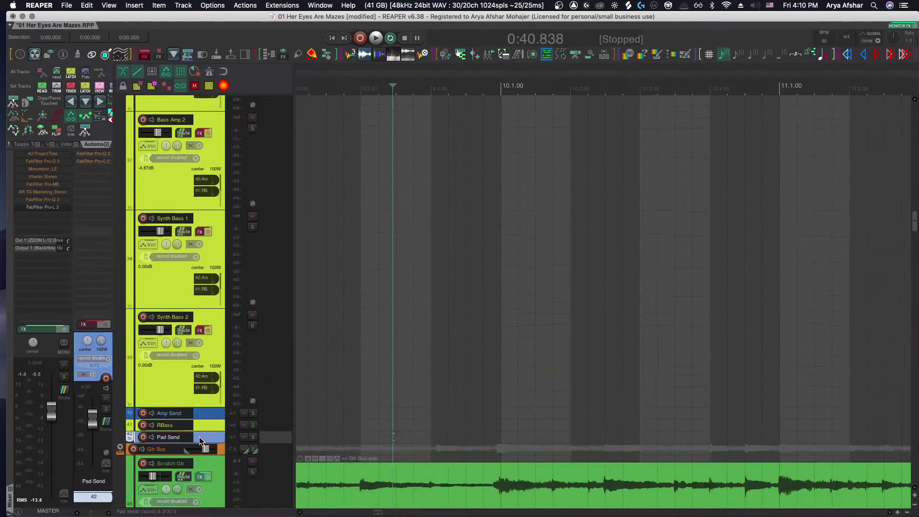
pyautogui.click(201, 425)
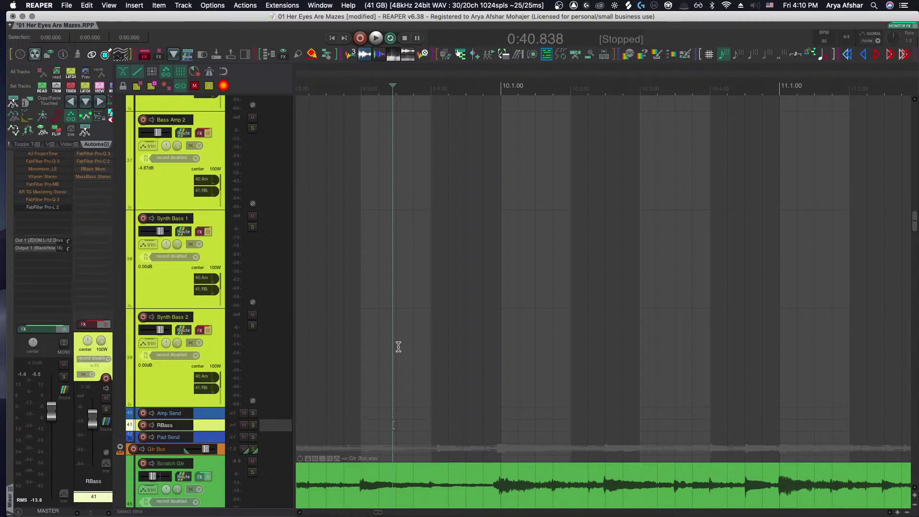
# Examine the arrangement across the drum, bass, guitar and vocal tracks
pyautogui.scroll(-5, 359, 312)
pyautogui.scroll(-5, 359, 312)
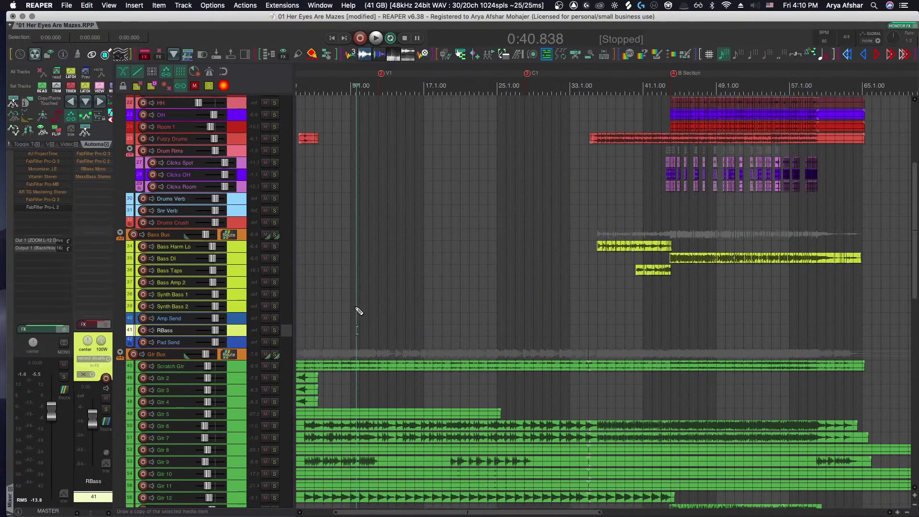
pyautogui.scroll(5, 357, 308)
pyautogui.hscroll(-3, 344, 311)
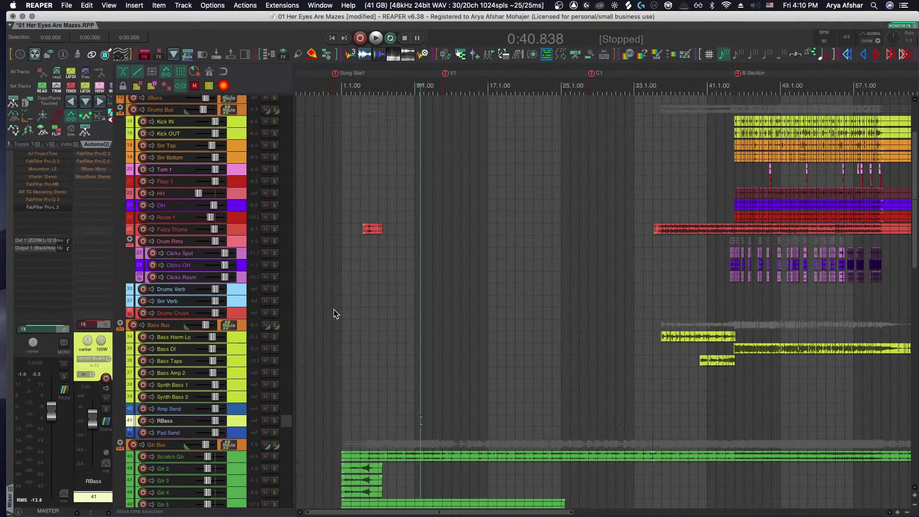
pyautogui.hscroll(3, 334, 309)
pyautogui.scroll(-5, 335, 309)
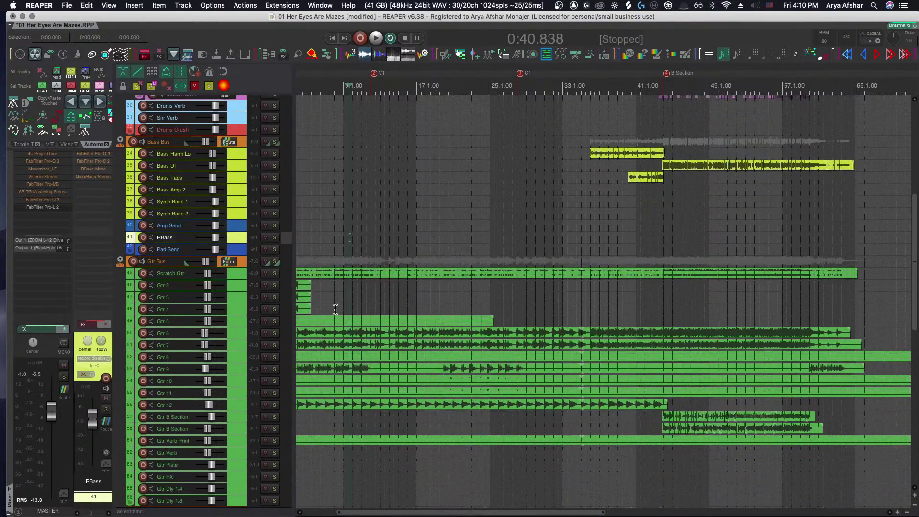
pyautogui.scroll(-4, 335, 309)
pyautogui.scroll(-7, 335, 312)
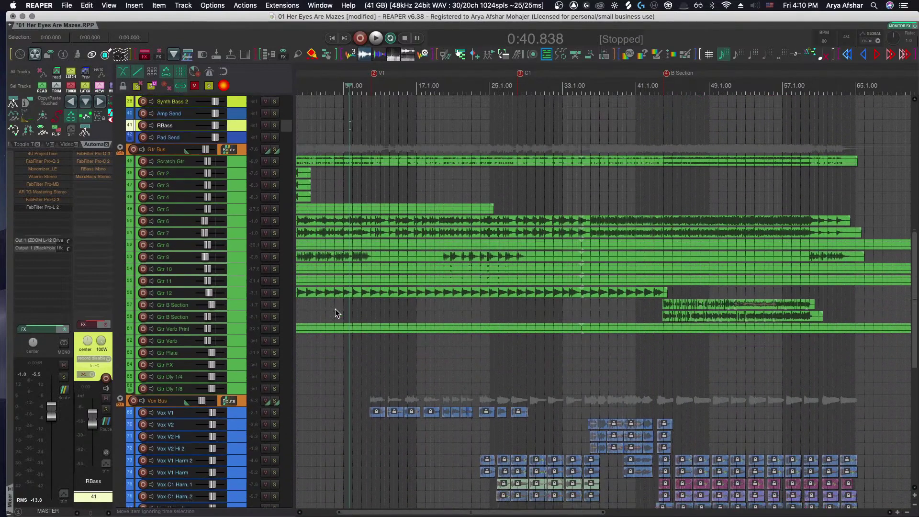
pyautogui.scroll(-7, 334, 310)
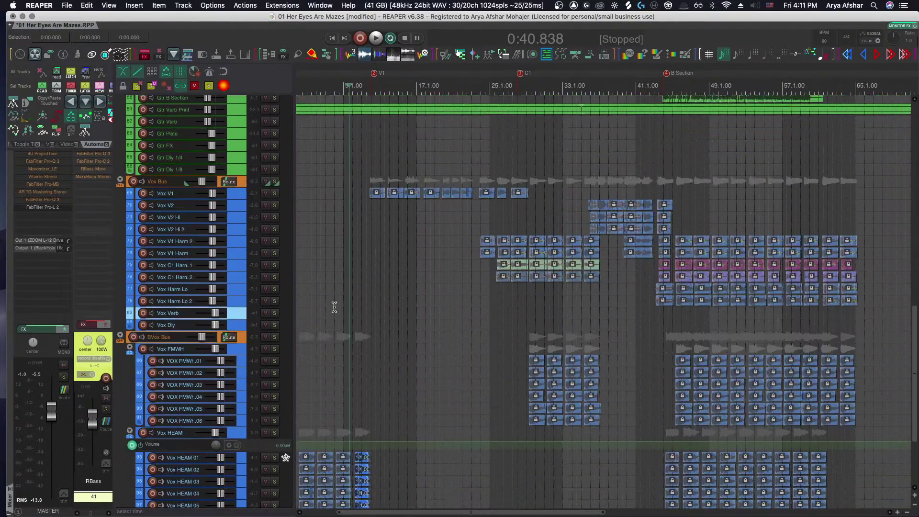
# Lock the six retimed Vox HEAM clips just before V1
pyautogui.scroll(8, 334, 310)
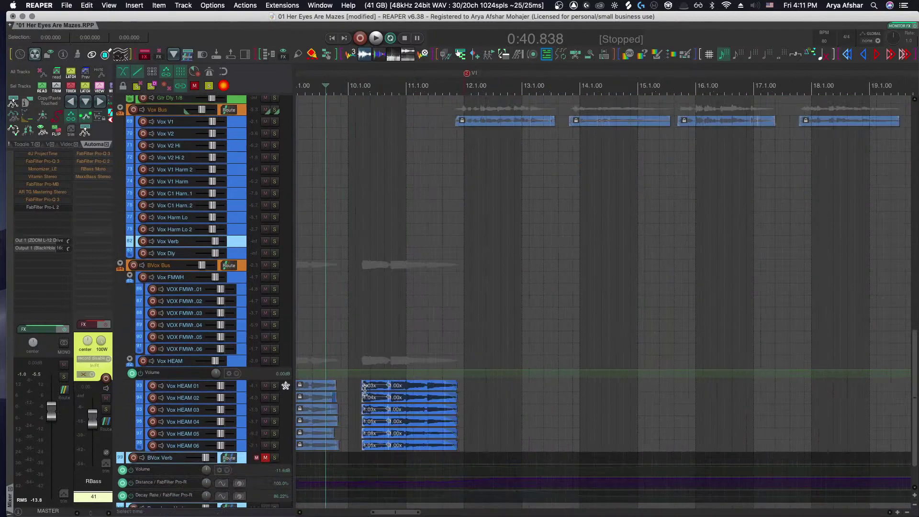
pyautogui.moveTo(352, 381); pyautogui.dragTo(450, 446)
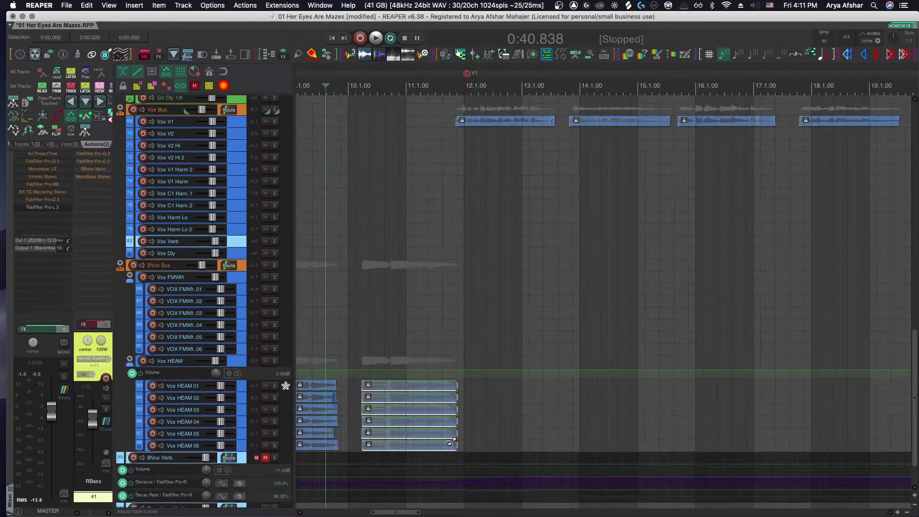
pyautogui.hscroll(6, 443, 448)
pyautogui.scroll(-8, 444, 448)
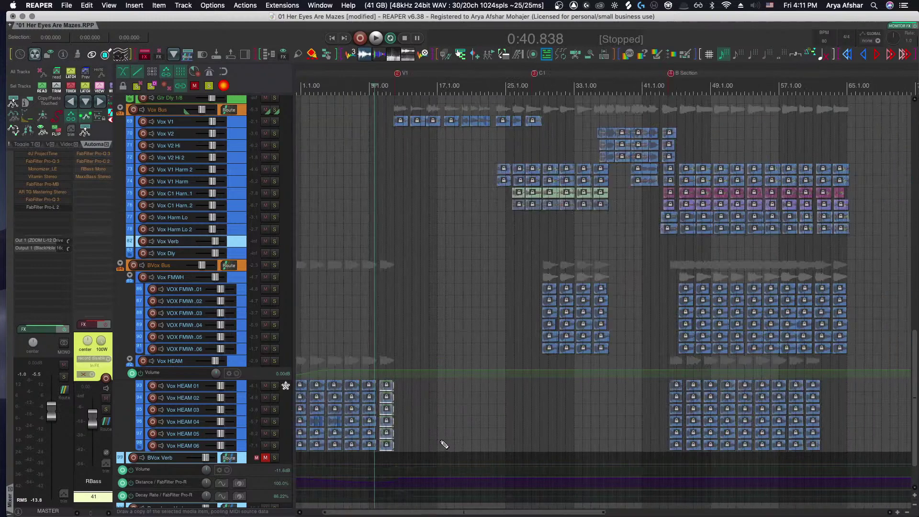
pyautogui.scroll(5, 431, 428)
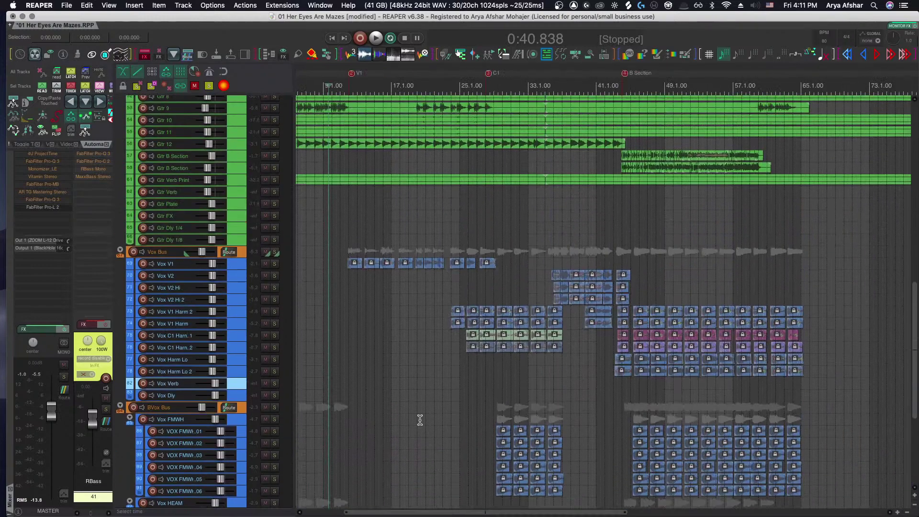
# Examine the guitar track clips across the arrangement, together with the neighbouring bass and drum tracks
pyautogui.scroll(6, 505, 164)
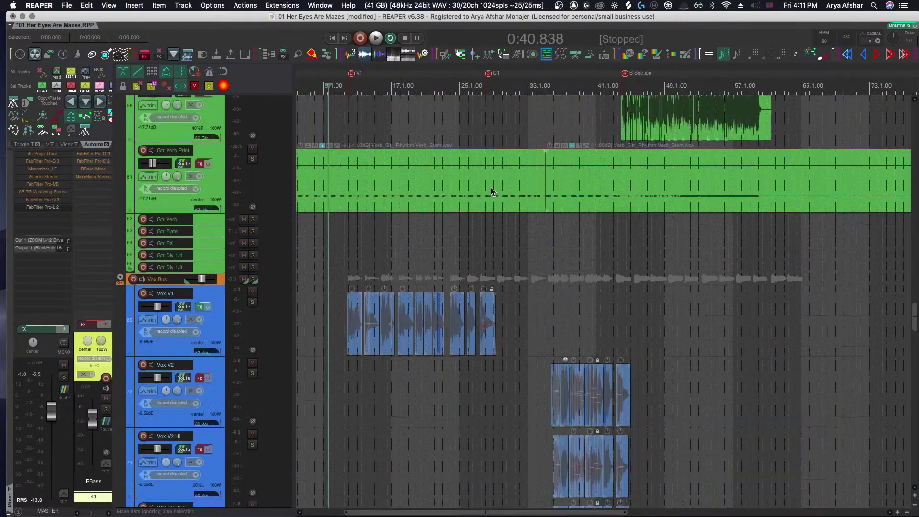
pyautogui.scroll(-3, 484, 226)
pyautogui.scroll(3, 486, 254)
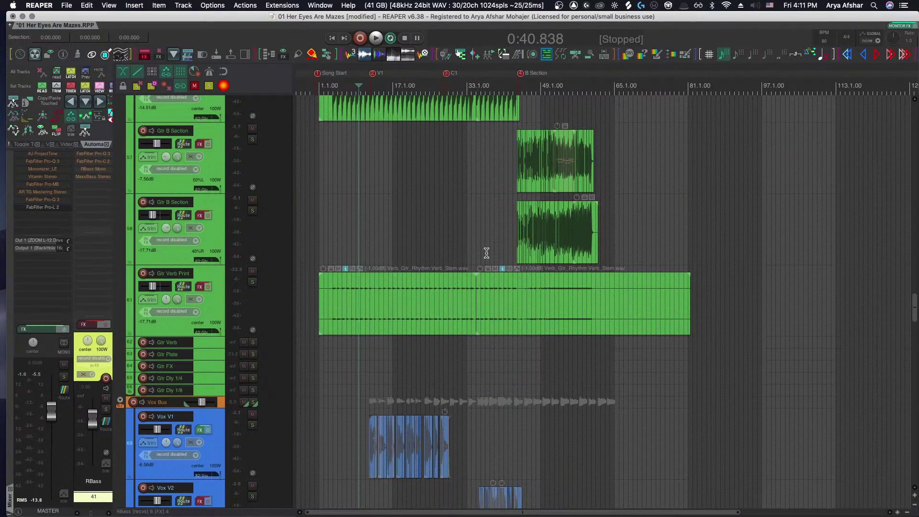
pyautogui.scroll(6, 396, 257)
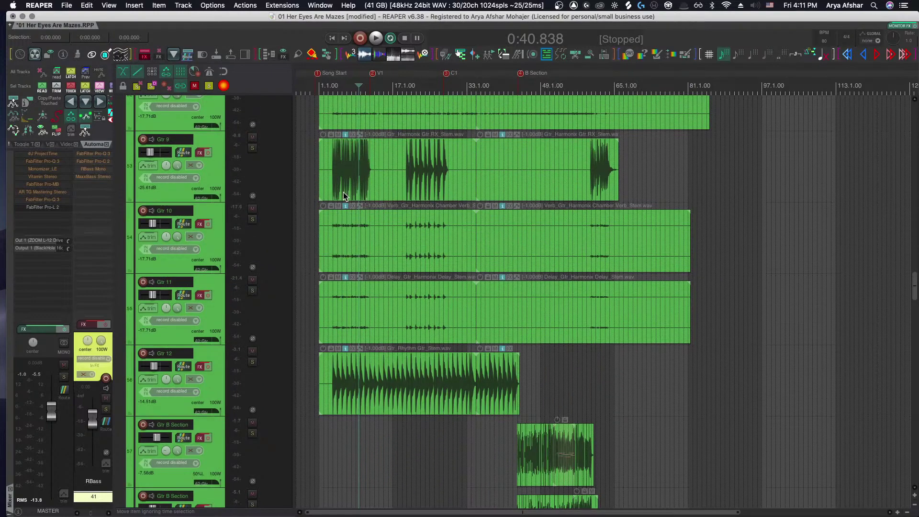
pyautogui.scroll(6, 343, 193)
pyautogui.scroll(-5, 453, 390)
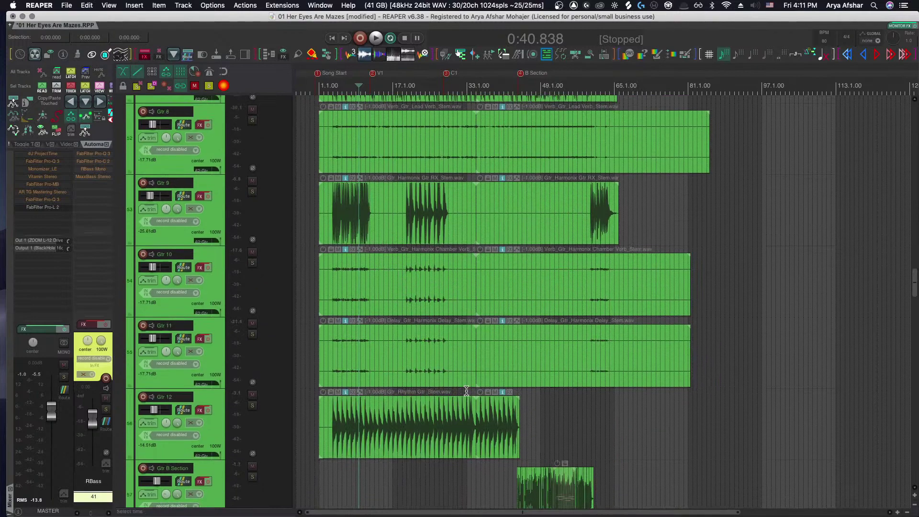
pyautogui.scroll(6, 441, 376)
pyautogui.scroll(8, 425, 350)
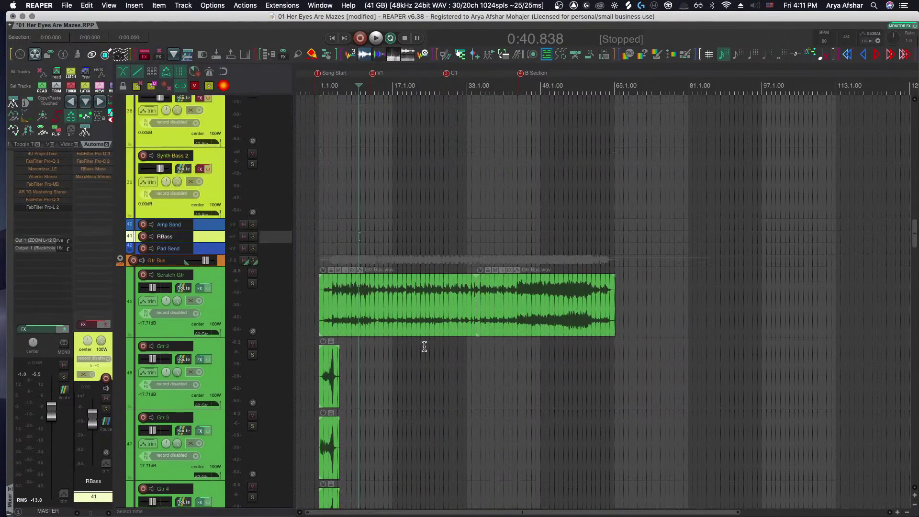
pyautogui.scroll(-5, 426, 348)
pyautogui.scroll(-1, 402, 347)
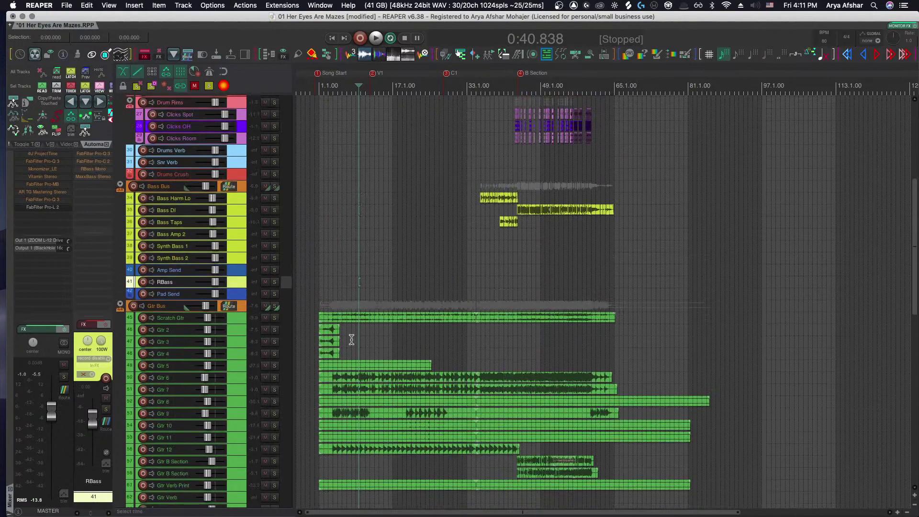
pyautogui.scroll(2, 340, 341)
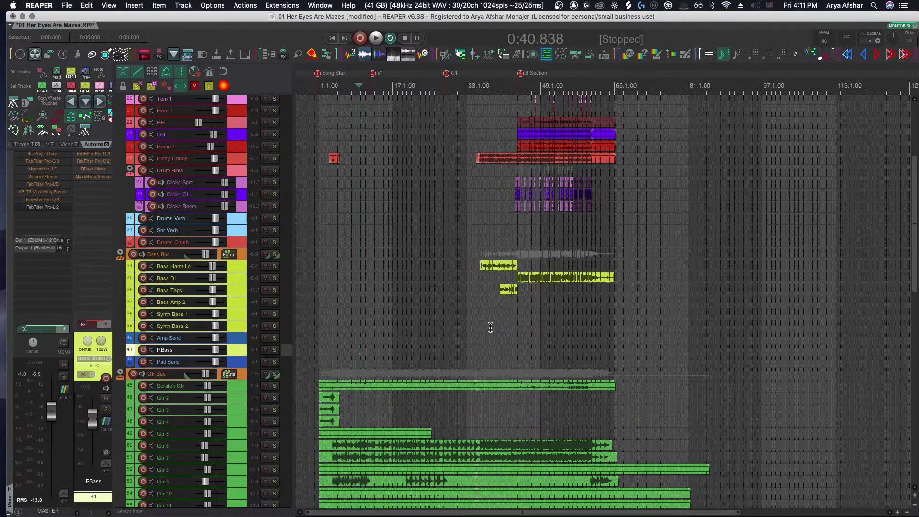
pyautogui.scroll(-4, 491, 327)
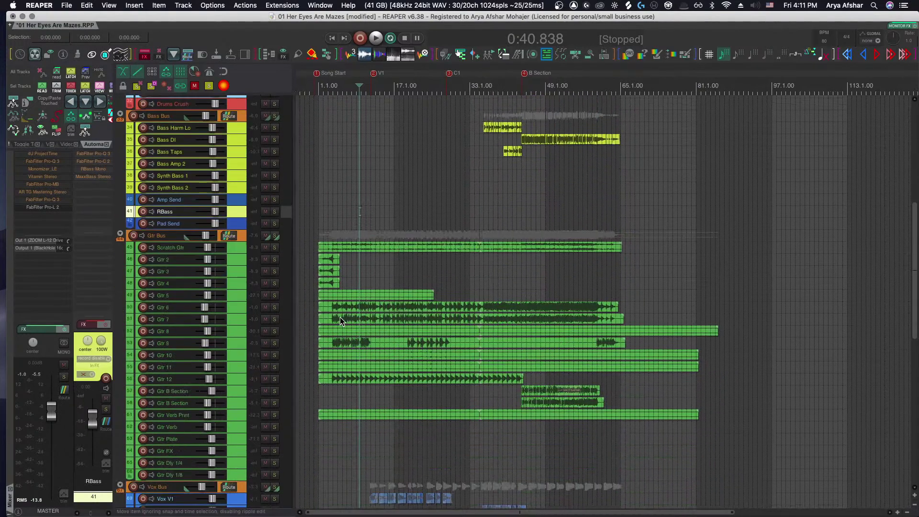
# Mute the Scratch Gtr track and its clips, then hide the track after saving the project
pyautogui.scroll(5, 311, 318)
pyautogui.scroll(5, 311, 317)
pyautogui.hscroll(-3, 365, 304)
pyautogui.scroll(3, 410, 292)
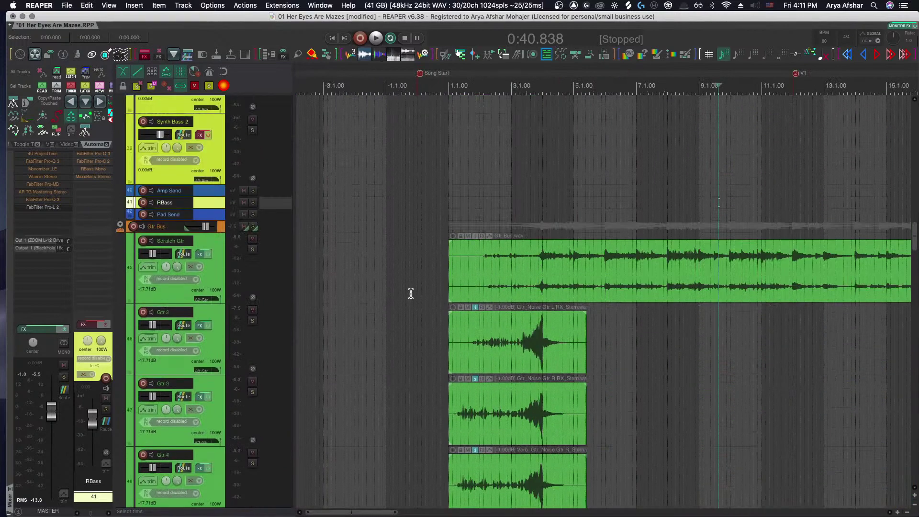
pyautogui.scroll(-6, 349, 273)
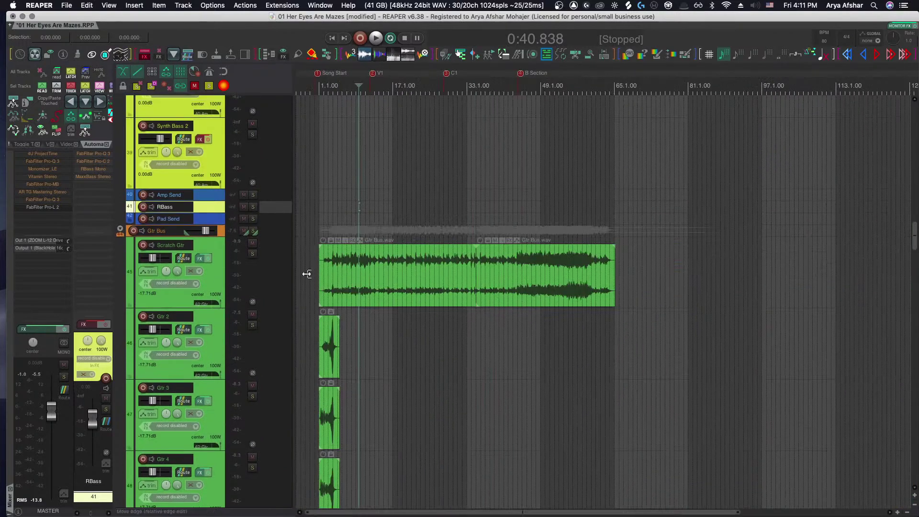
pyautogui.click(217, 275)
pyautogui.click(559, 276)
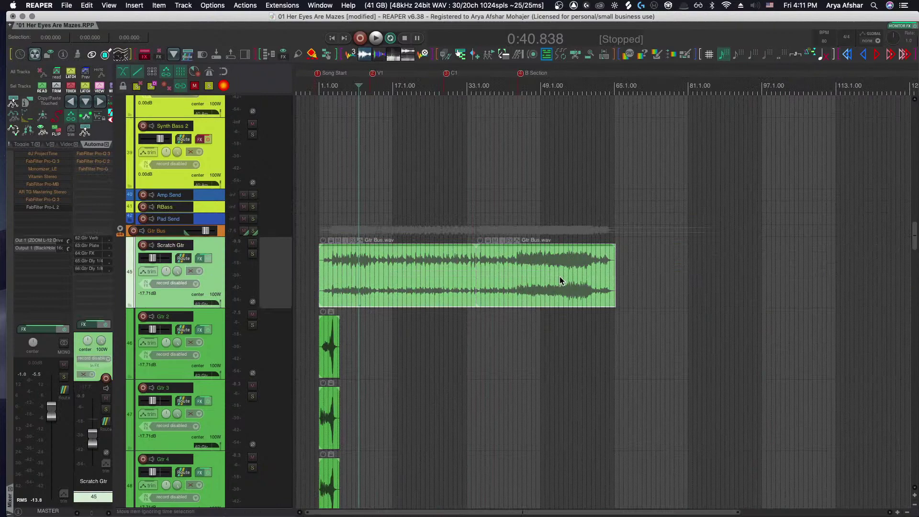
pyautogui.hotkey('ctrl', 'm')
pyautogui.click(252, 243)
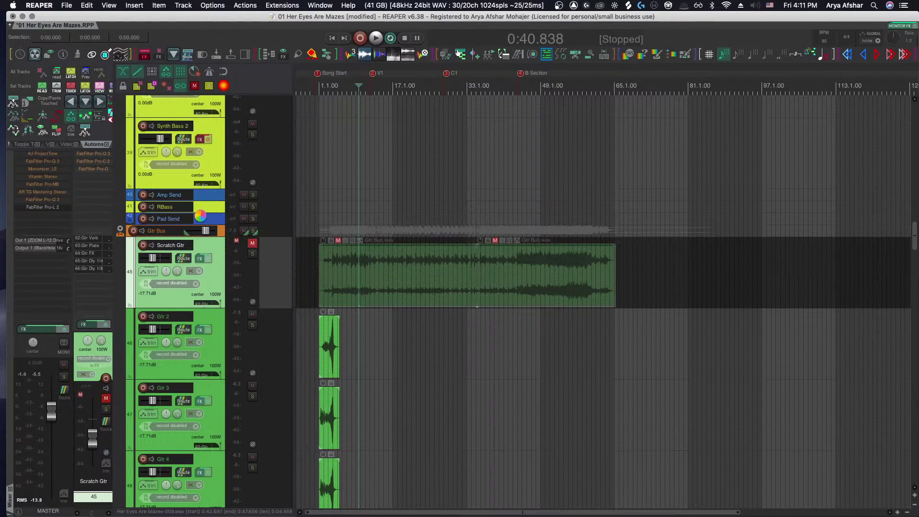
pyautogui.press('super+s')
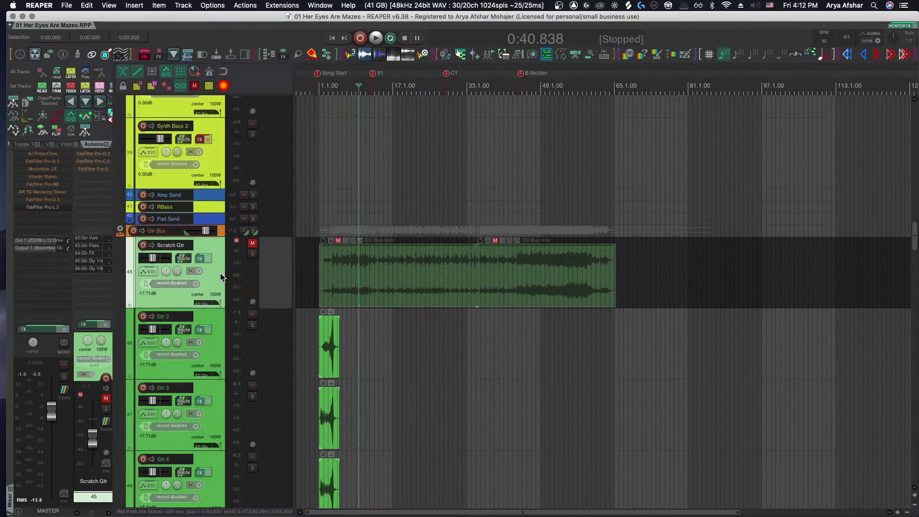
pyautogui.press('Delete')
# Solo the noise guitar tracks Gtr 2, Gtr 3 and Gtr 4, and play them from near the song start
pyautogui.scroll(-6, 336, 305)
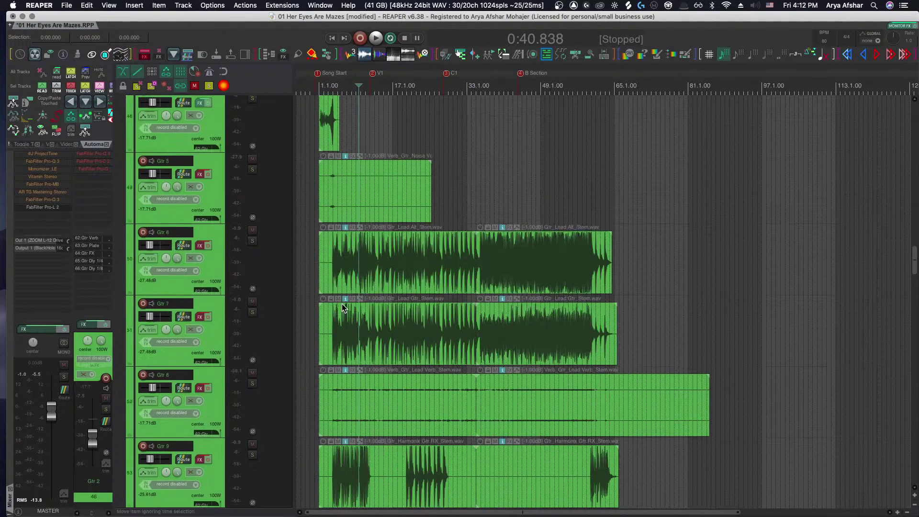
pyautogui.scroll(3, 341, 303)
pyautogui.scroll(5, 342, 304)
pyautogui.scroll(2, 345, 283)
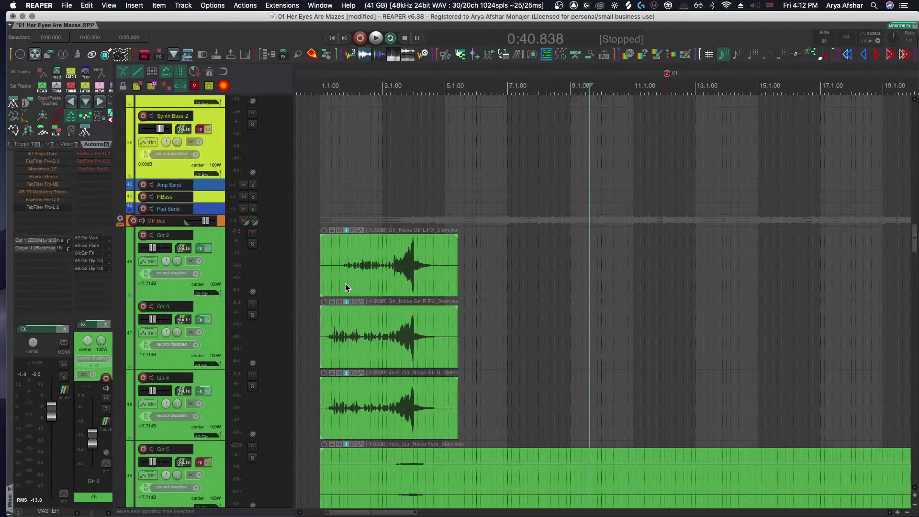
pyautogui.moveTo(253, 247); pyautogui.dragTo(252, 386)
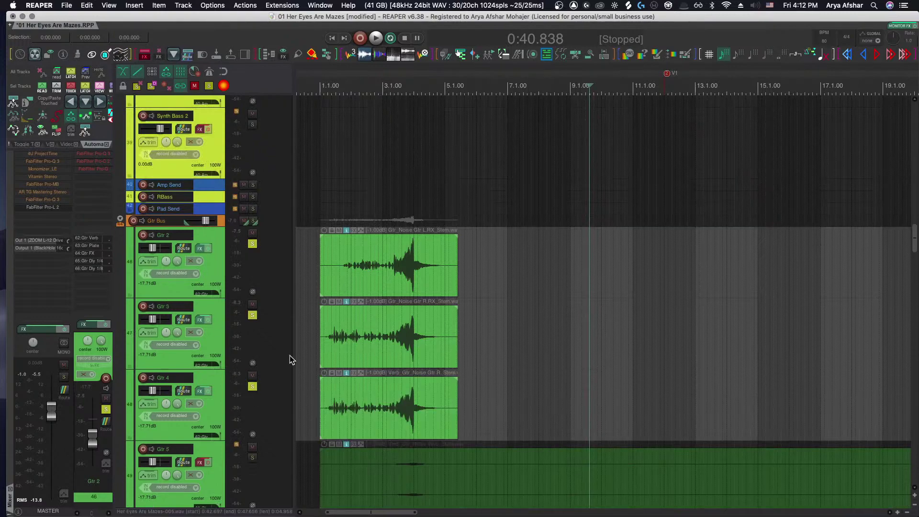
pyautogui.scroll(3, 329, 322)
pyautogui.click(369, 251)
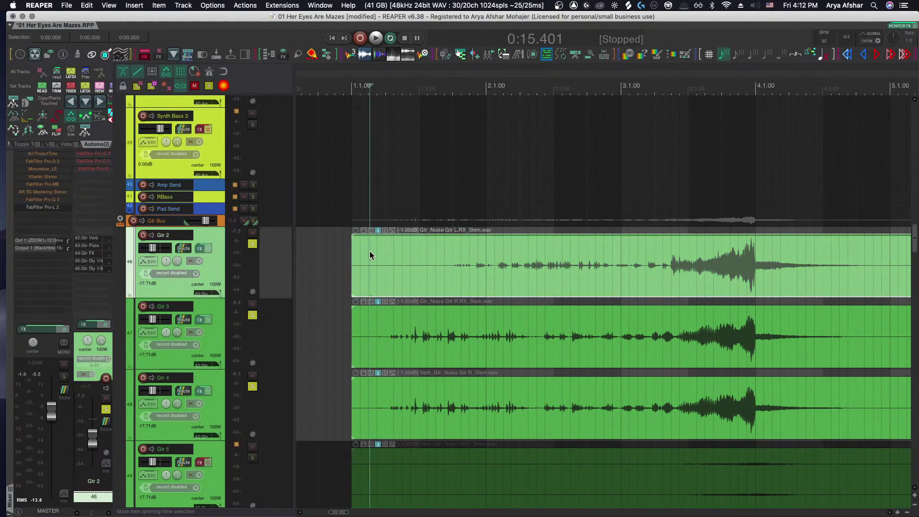
pyautogui.press('space')
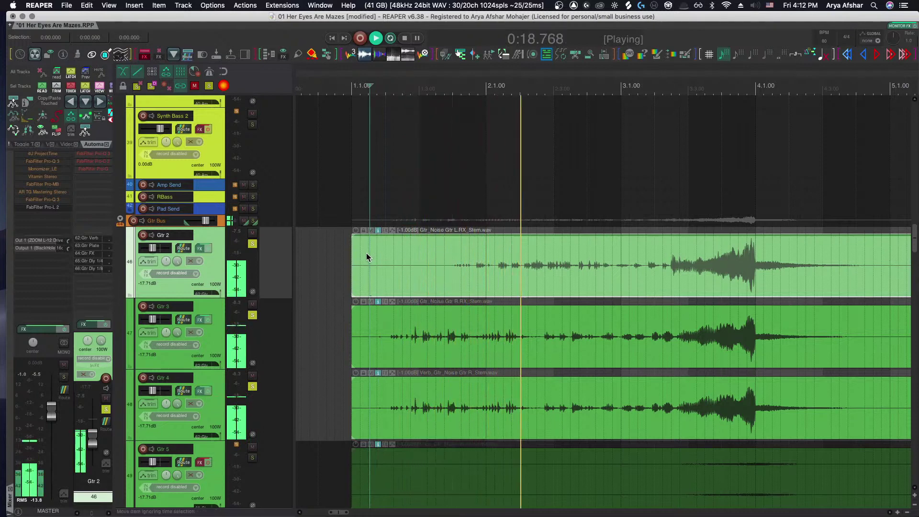
pyautogui.press('space')
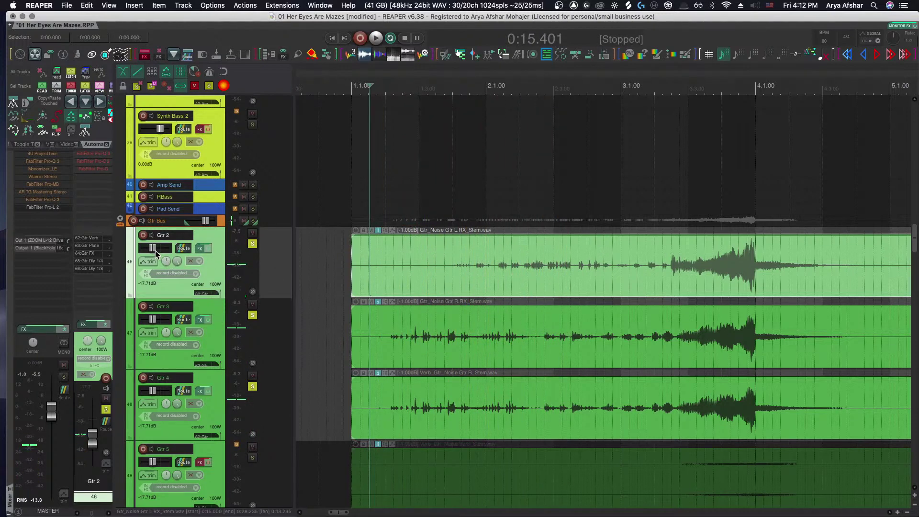
# Reset the volume of Gtr 2, Gtr 3 and Gtr 4 to 0.00 dB and play the soloed noise guitars again
pyautogui.doubleClick(153, 247)
pyautogui.doubleClick(152, 320)
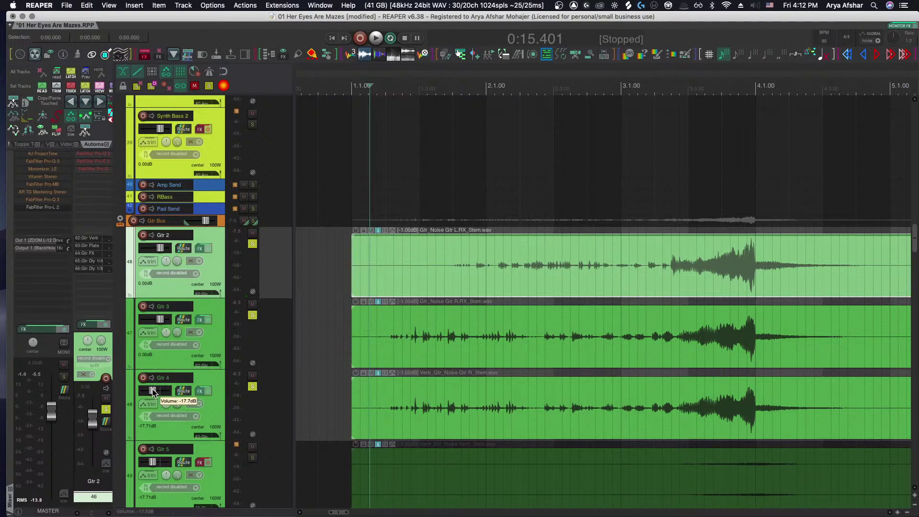
pyautogui.doubleClick(152, 390)
pyautogui.press('space')
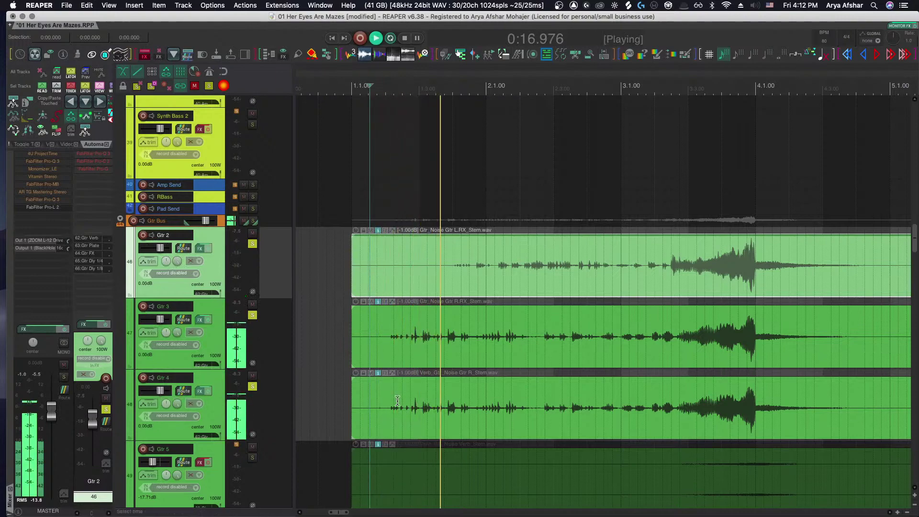
pyautogui.scroll(3, 483, 415)
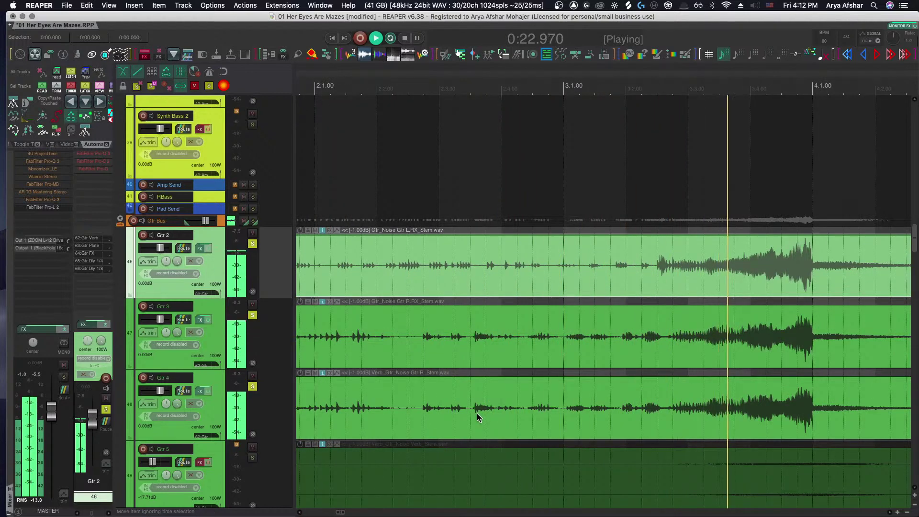
pyautogui.press('space')
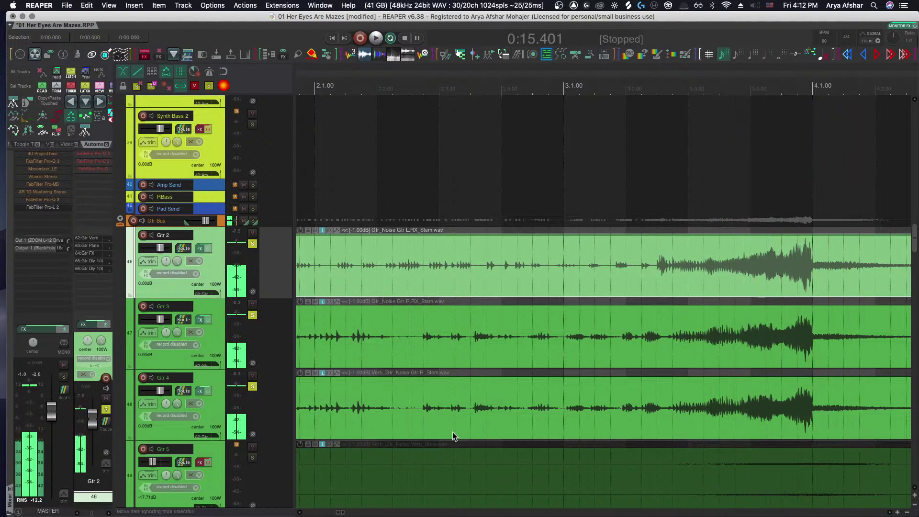
# Compare the Gtr 3 and Gtr 4 waveforms up close and play the noise swell with only Gtr 3 soloed
pyautogui.hscroll(-5, 452, 432)
pyautogui.scroll(3, 451, 371)
pyautogui.scroll(-5, 451, 372)
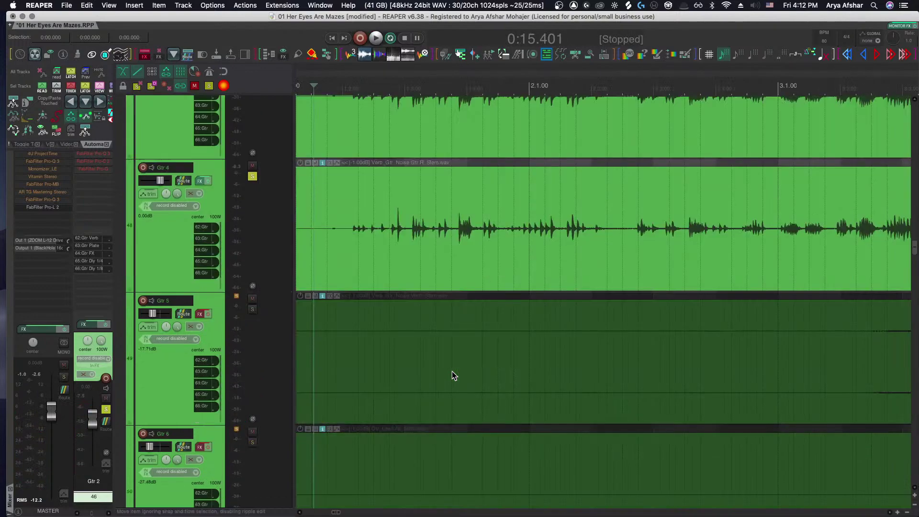
pyautogui.scroll(5, 452, 372)
pyautogui.scroll(3, 441, 300)
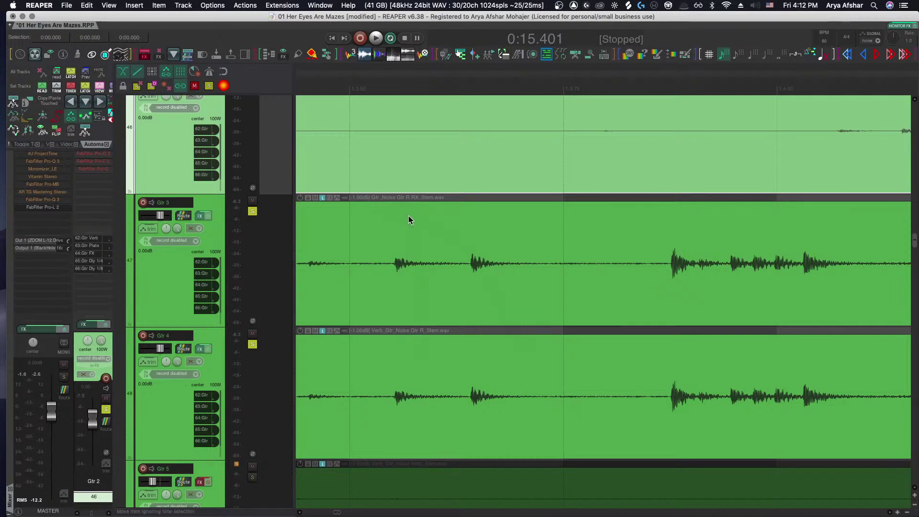
pyautogui.scroll(-10, 435, 256)
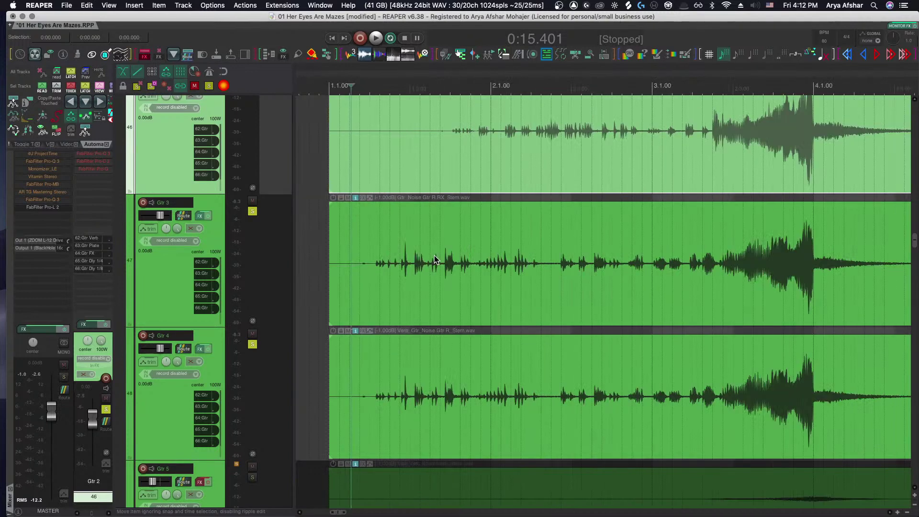
pyautogui.keyDown('ctrl'); pyautogui.keyDown('alt'); pyautogui.click(252, 211); pyautogui.keyUp('alt'); pyautogui.keyUp('ctrl')
pyautogui.press('space')
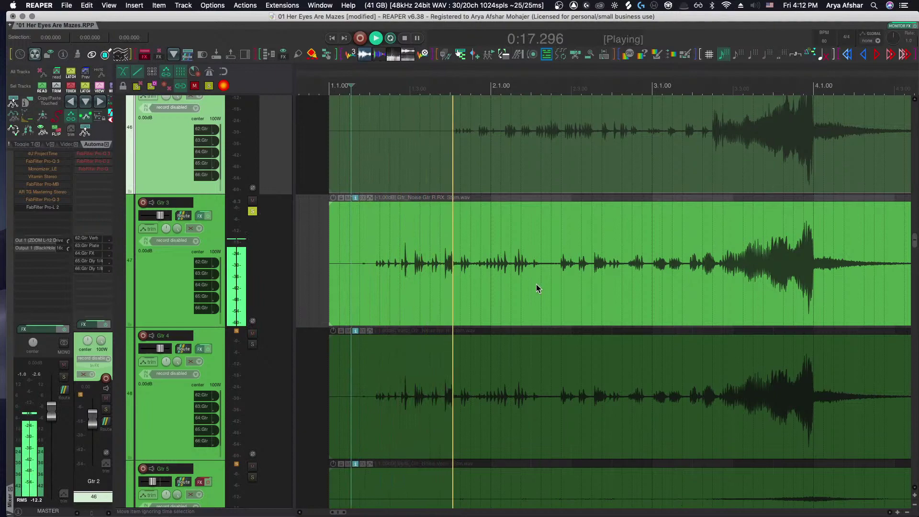
pyautogui.scroll(5, 537, 284)
pyautogui.hscroll(5, 560, 298)
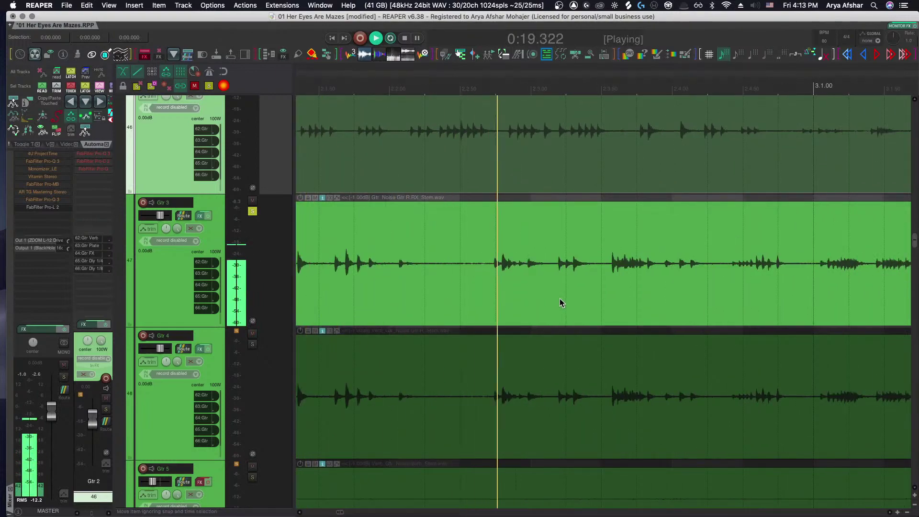
pyautogui.hscroll(5, 559, 302)
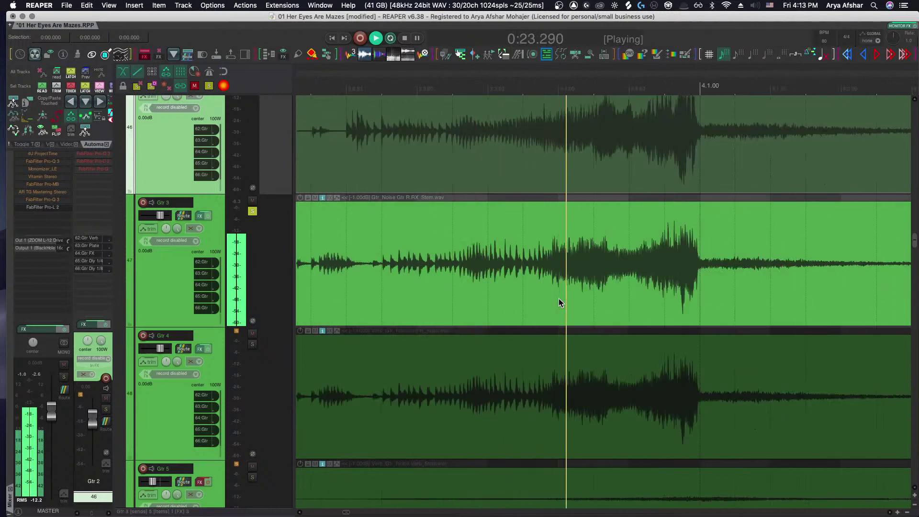
pyautogui.press('space')
# Solo Gtr 4 alongside Gtr 3 with Gtr 4's phase inverted, and play both from near the song start
pyautogui.hscroll(-2, 557, 301)
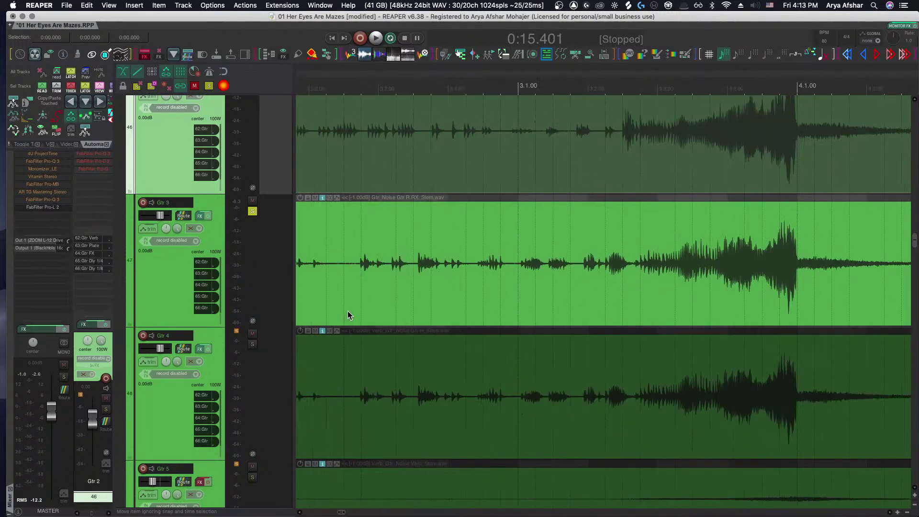
pyautogui.scroll(-4, 348, 311)
pyautogui.click(252, 344)
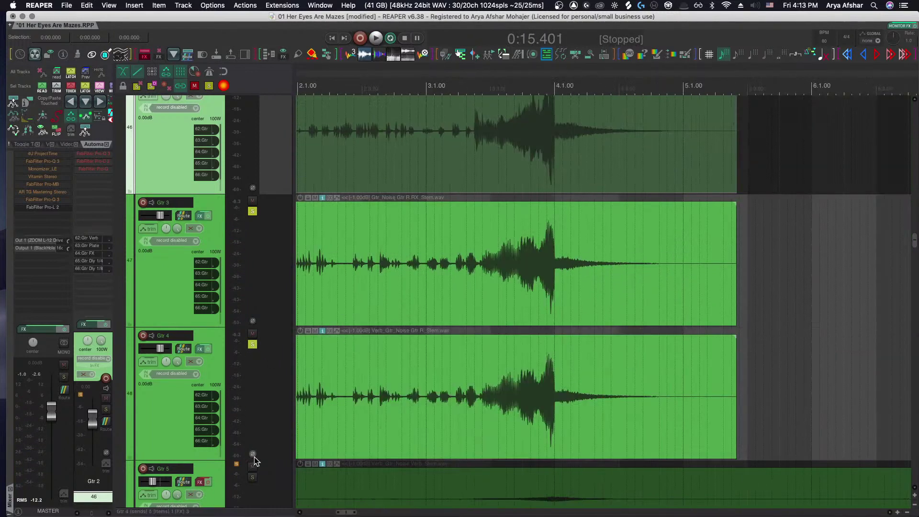
pyautogui.hscroll(-5, 407, 381)
pyautogui.click(377, 245)
pyautogui.press('space')
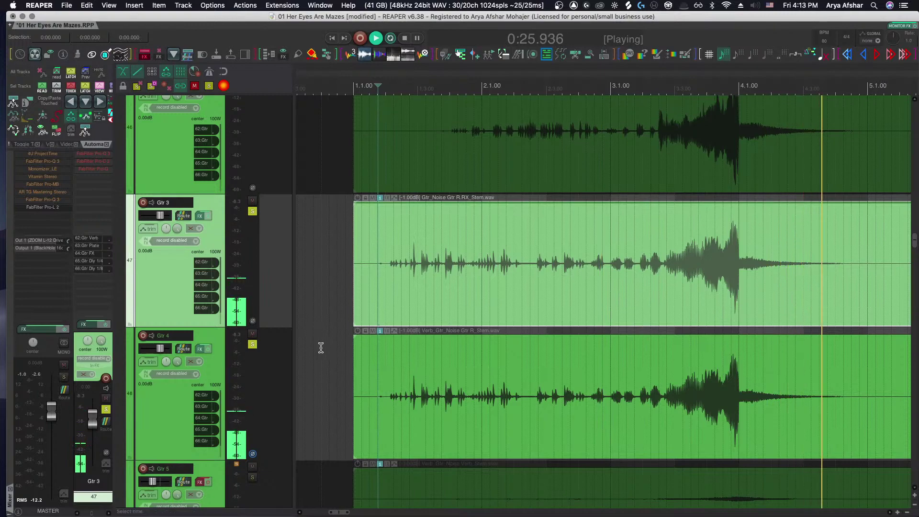
pyautogui.press('space')
# Place the edit cursor just before bar 1 and remove the Gtr 3 track
pyautogui.click(312, 262)
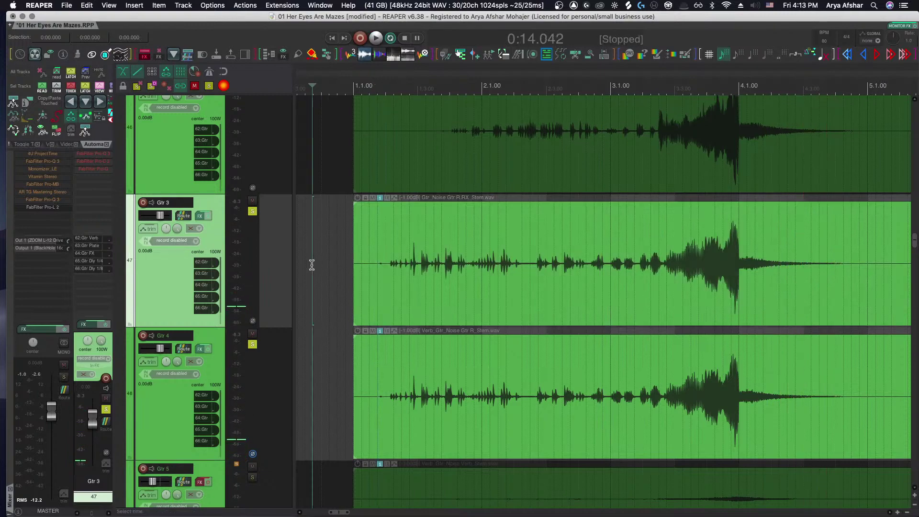
pyautogui.rightClick(153, 270)
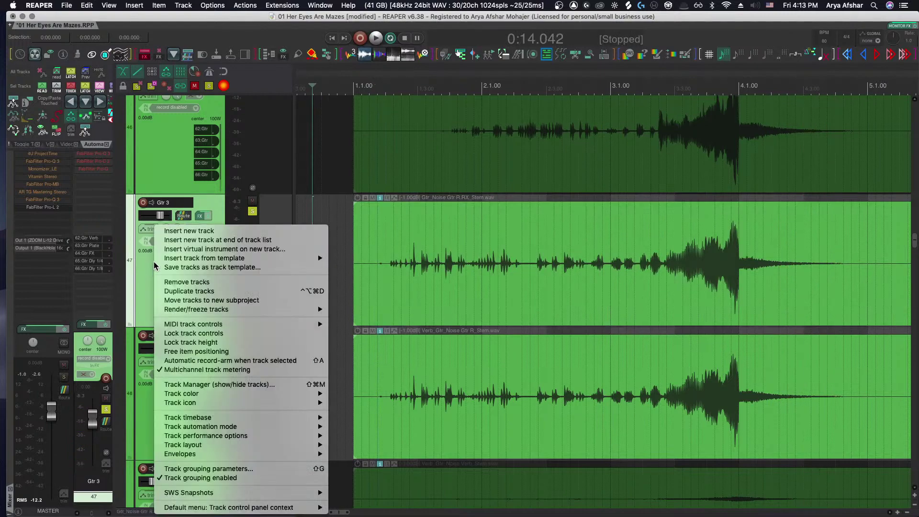
pyautogui.click(172, 282)
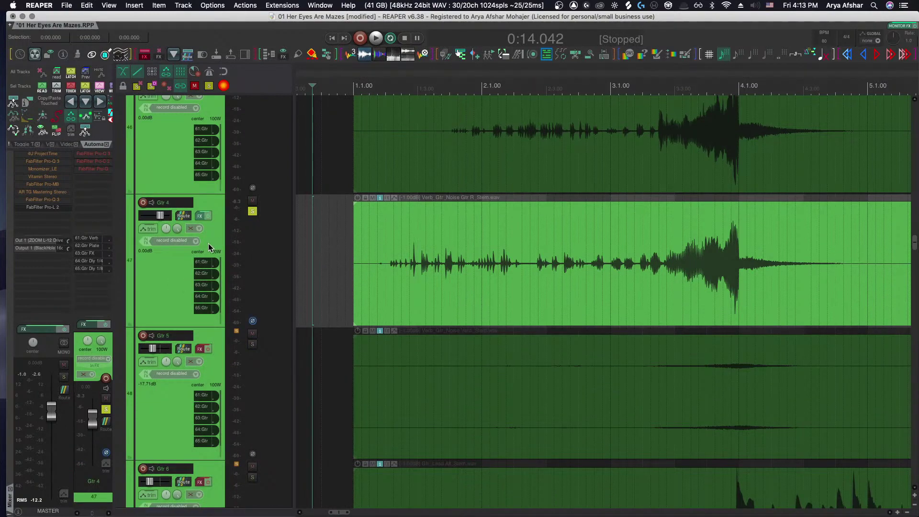
# Rename the Gtr 4 track as "Gtr Scrape"
pyautogui.click(168, 210)
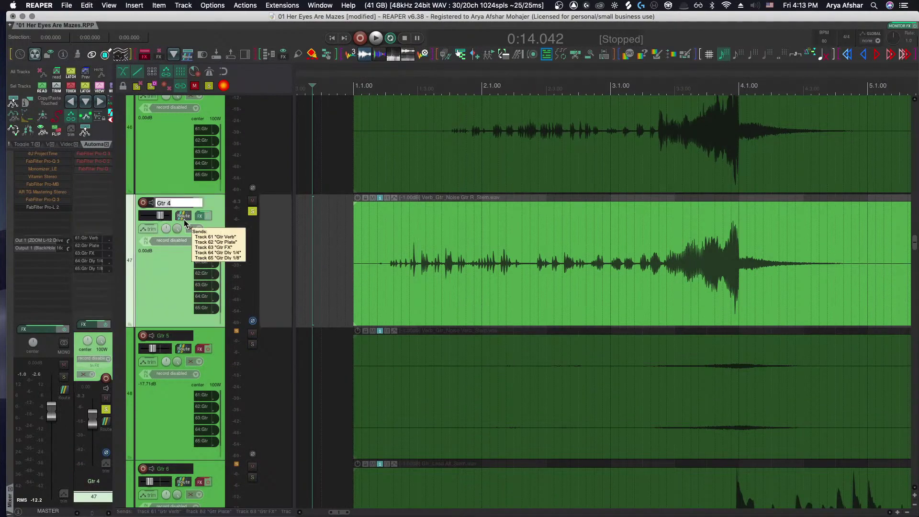
pyautogui.write('Scrape')
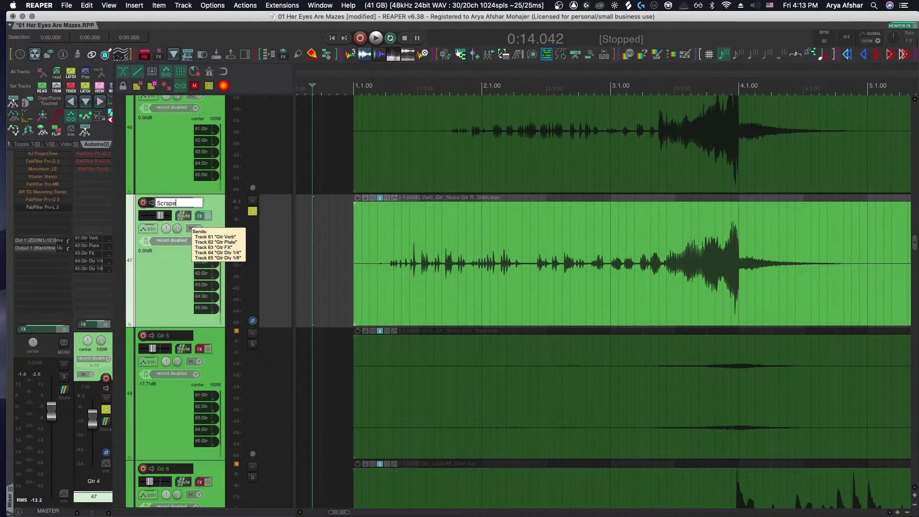
pyautogui.press('Return')
pyautogui.write('Gtr Scrape')
pyautogui.press('Return')
# Play the soloed Gtr Scrape track, and play Gtr 2 on its own for comparison from between bars 1 and 2
pyautogui.press('space')
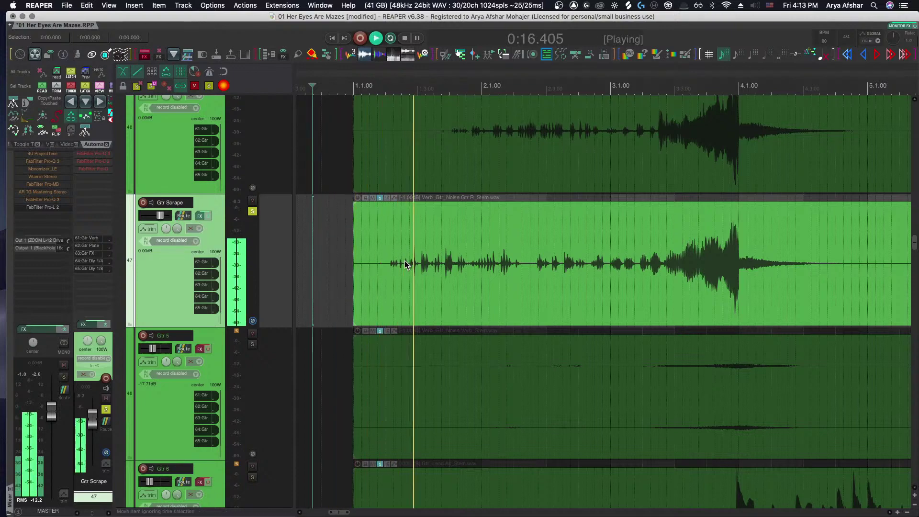
pyautogui.hscroll(2, 404, 263)
pyautogui.scroll(1, 404, 264)
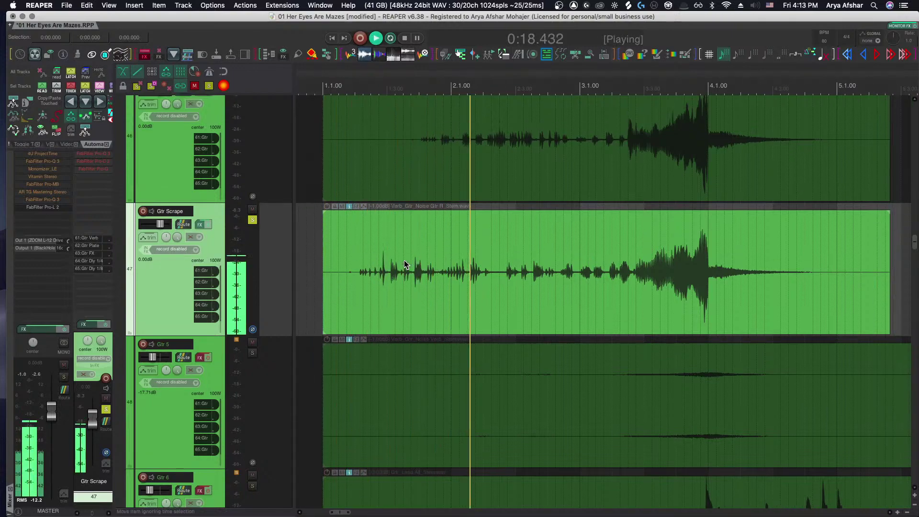
pyautogui.scroll(3, 404, 265)
pyautogui.press('space')
pyautogui.click(252, 175)
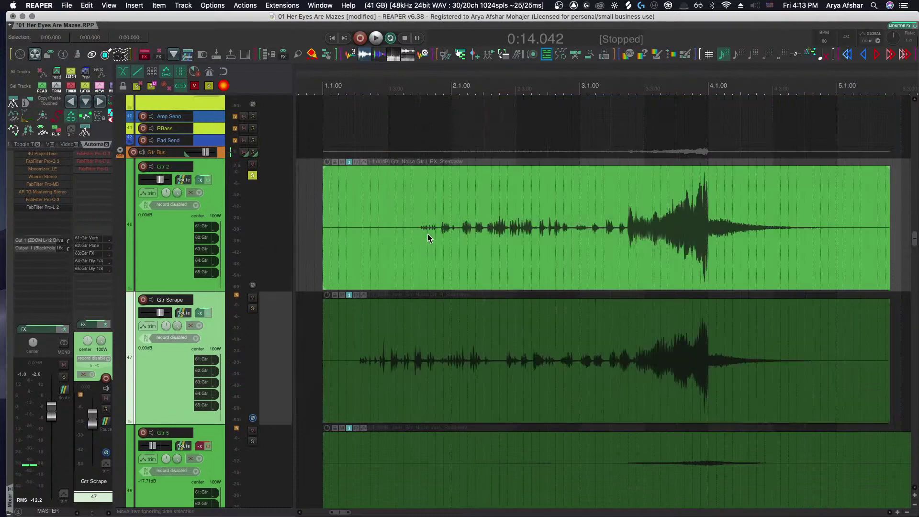
pyautogui.click(402, 231)
pyautogui.press('space')
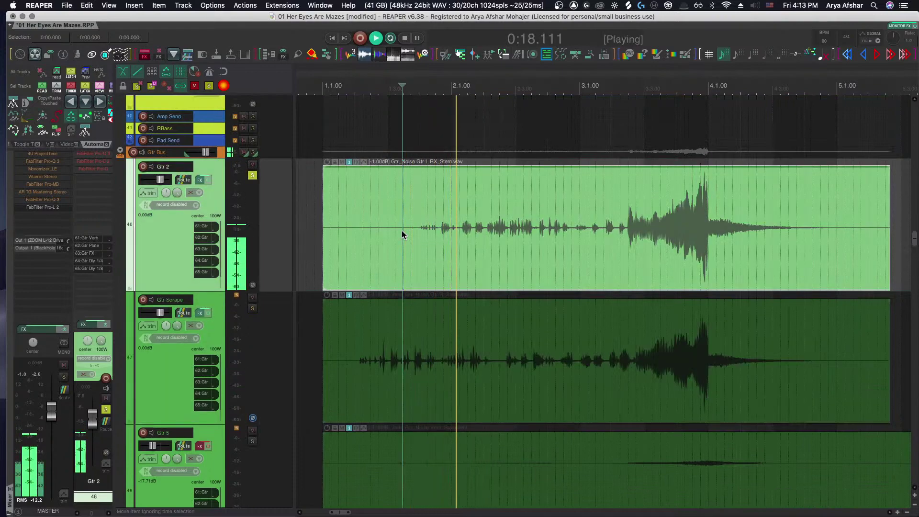
# Solo Gtr Scrape alongside Gtr 2 and pan Gtr 2 60% right and Gtr Scrape 60% left
pyautogui.click(253, 308)
pyautogui.click(348, 224)
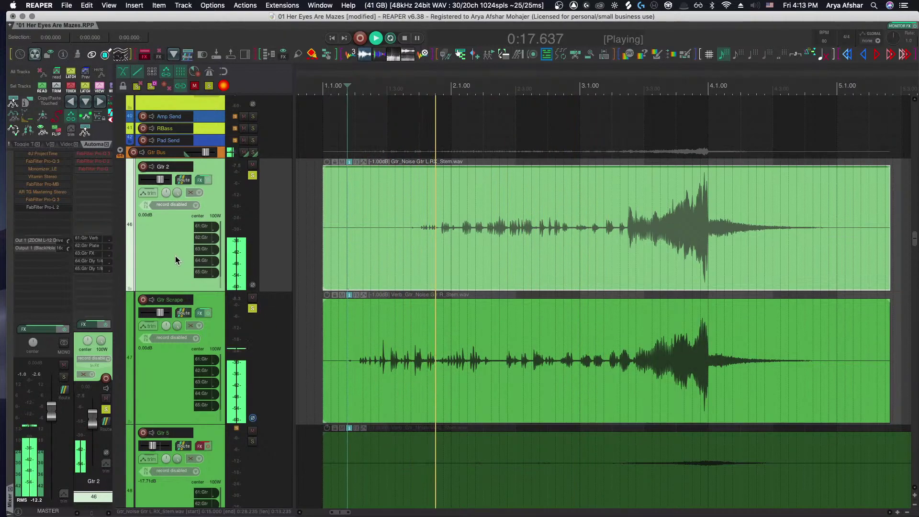
pyautogui.click(165, 390)
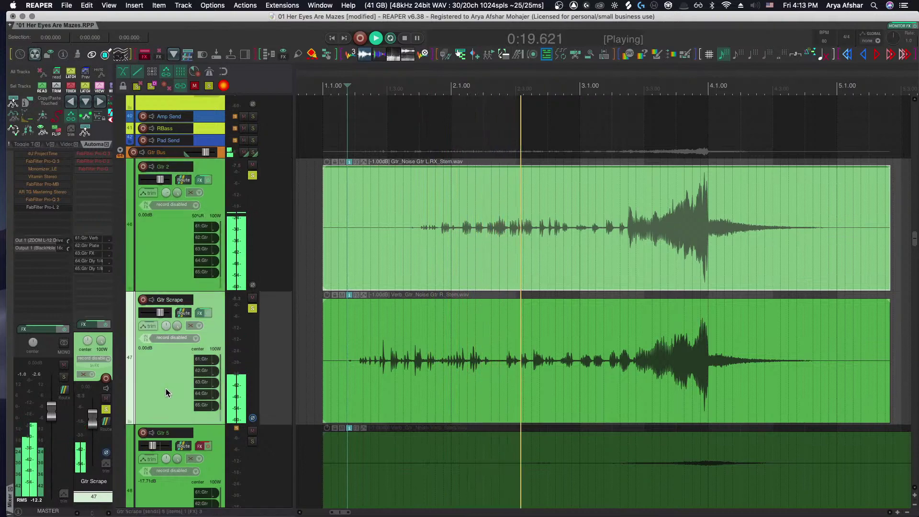
pyautogui.press('space')
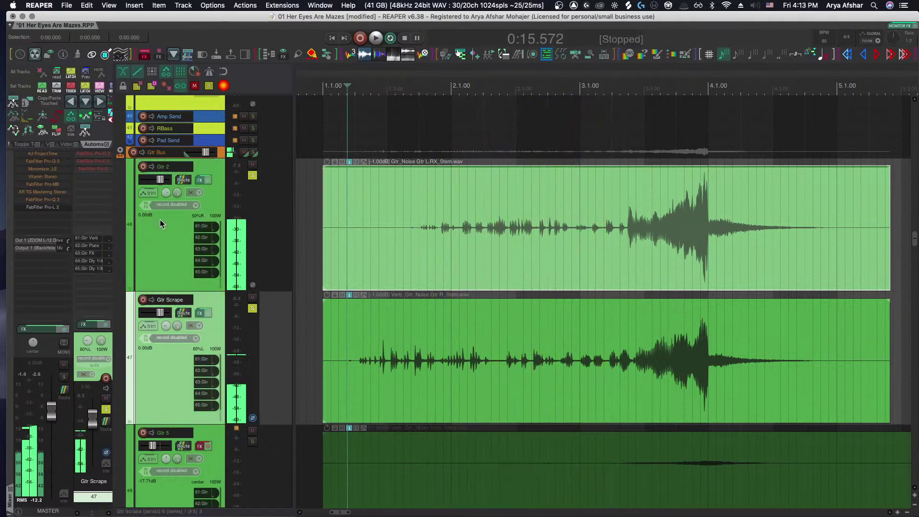
pyautogui.click(167, 233)
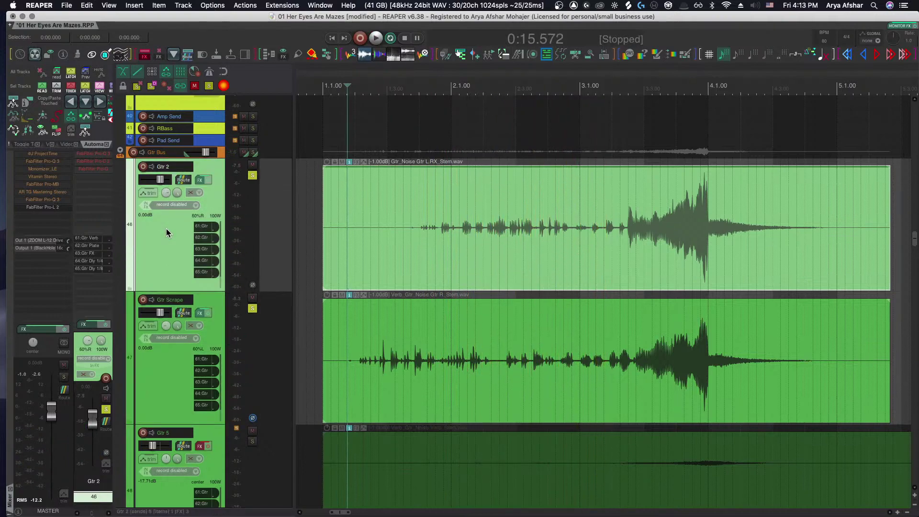
# Play the panned Gtr 2 and Gtr Scrape pair through the noise swell past bar 4
pyautogui.press('space')
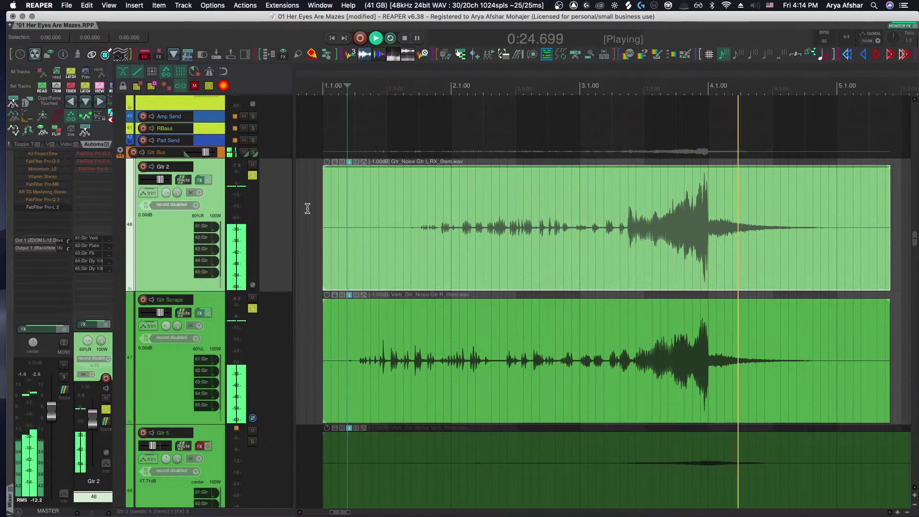
pyautogui.hscroll(3, 306, 214)
pyautogui.hscroll(8, 306, 210)
pyautogui.press('space')
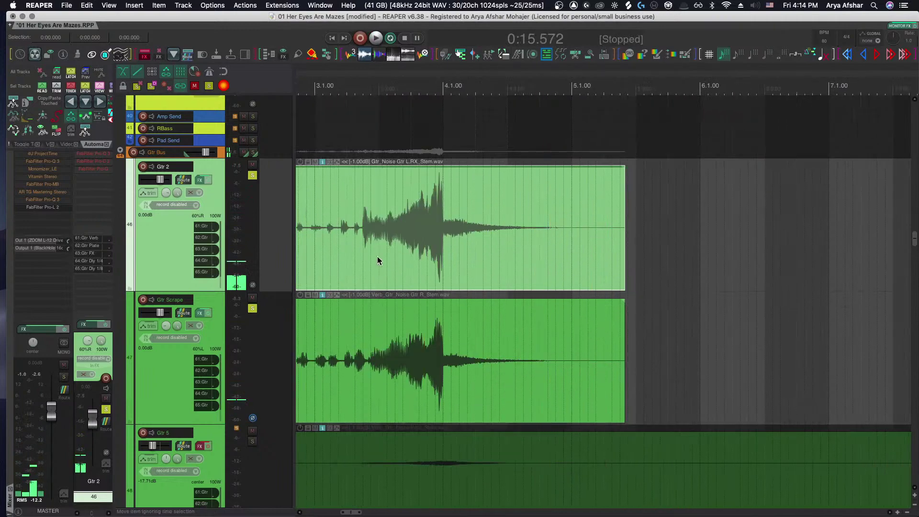
# Play only the soloed Gtr 5 noise reverb, first into the swell before bar 4, and again from just after bar 1
pyautogui.hscroll(-6, 471, 300)
pyautogui.scroll(-3, 470, 297)
pyautogui.scroll(-4, 467, 294)
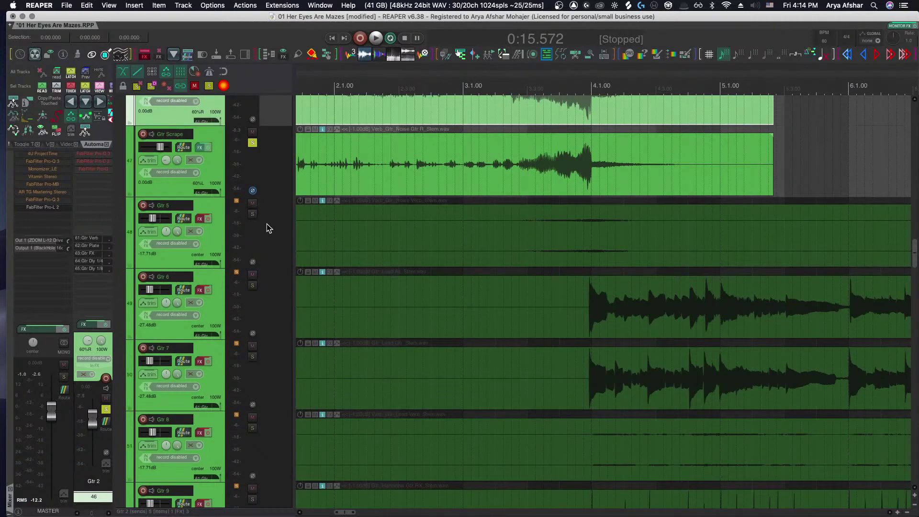
pyautogui.click(405, 254)
pyautogui.scroll(3, 405, 253)
pyautogui.press('space')
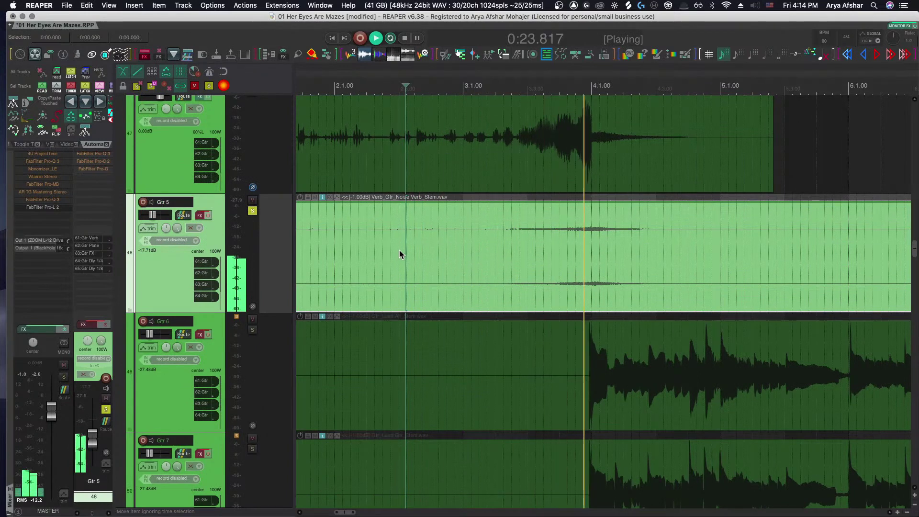
pyautogui.press('space')
pyautogui.hscroll(-5, 399, 250)
pyautogui.scroll(2, 400, 250)
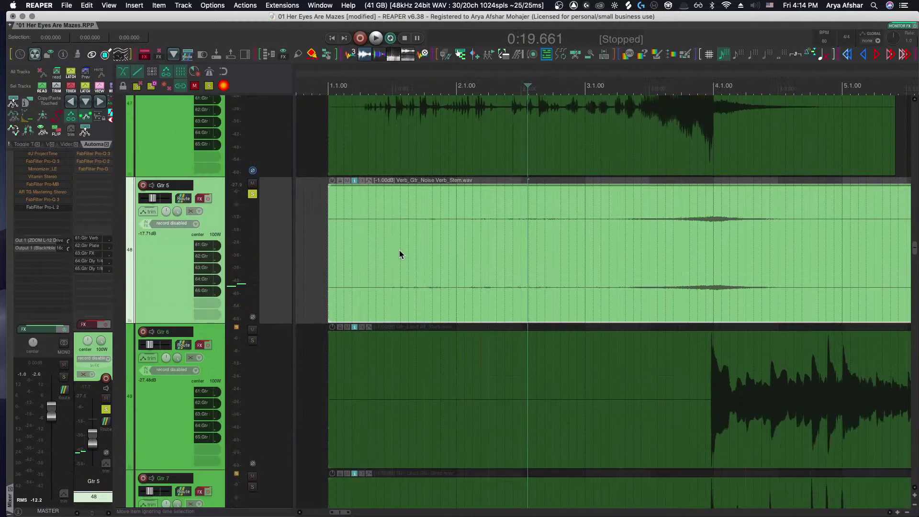
pyautogui.click(372, 226)
pyautogui.press('space')
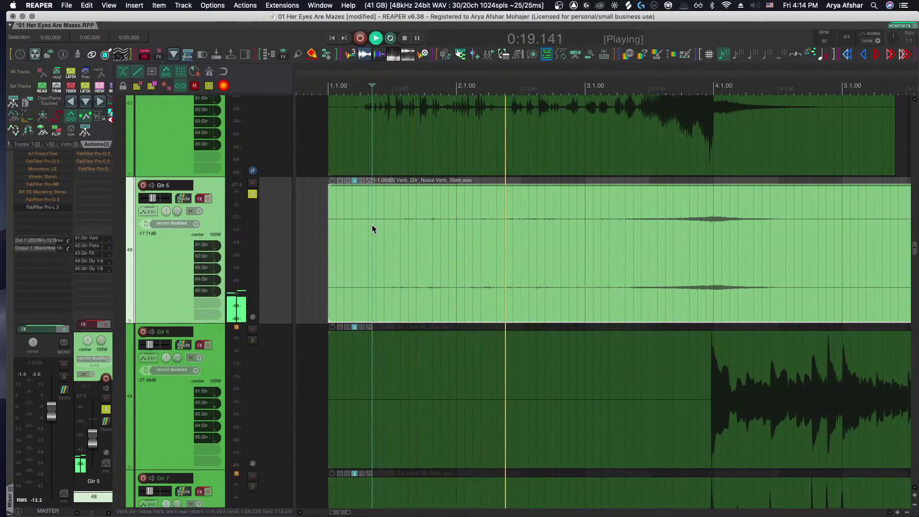
pyautogui.press('space')
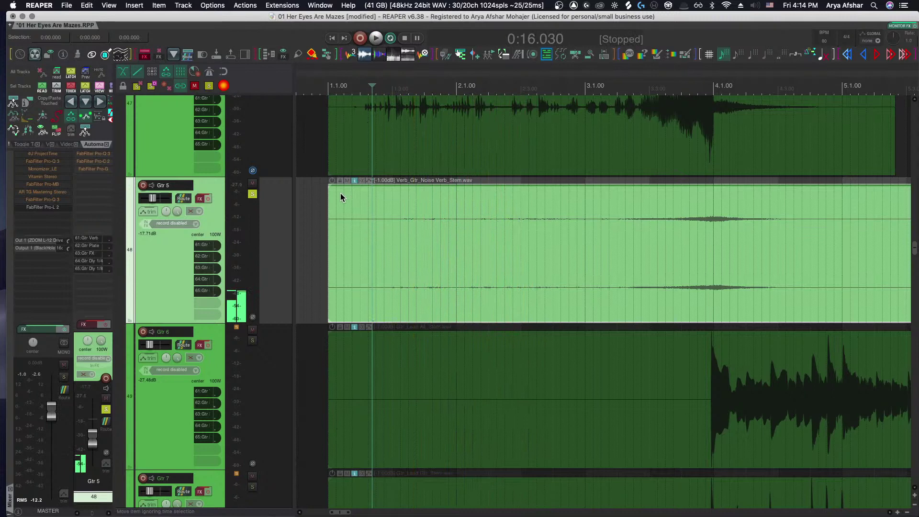
# Reset Gtr 5's track volume to 0.00 dB, play it, and raise its noise reverb item's gain by 1 dB
pyautogui.doubleClick(150, 199)
pyautogui.press('space')
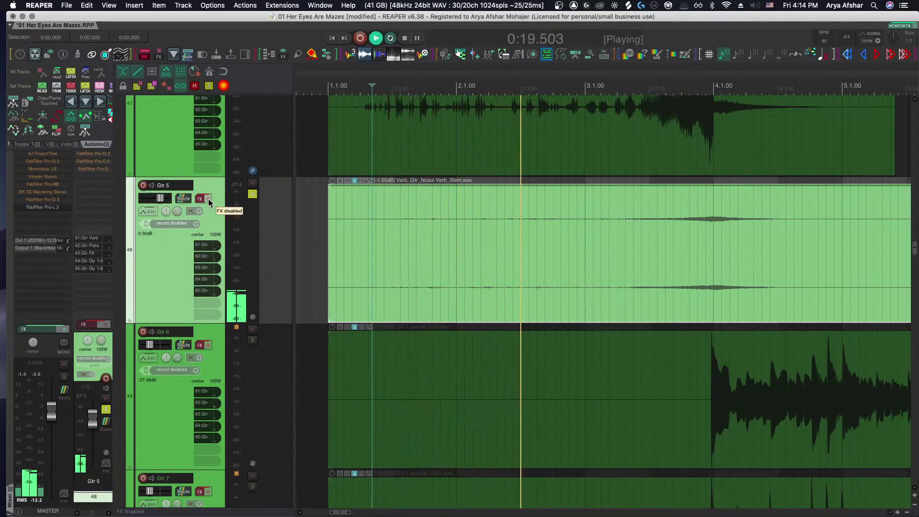
pyautogui.scroll(-3, 215, 206)
pyautogui.scroll(8, 268, 229)
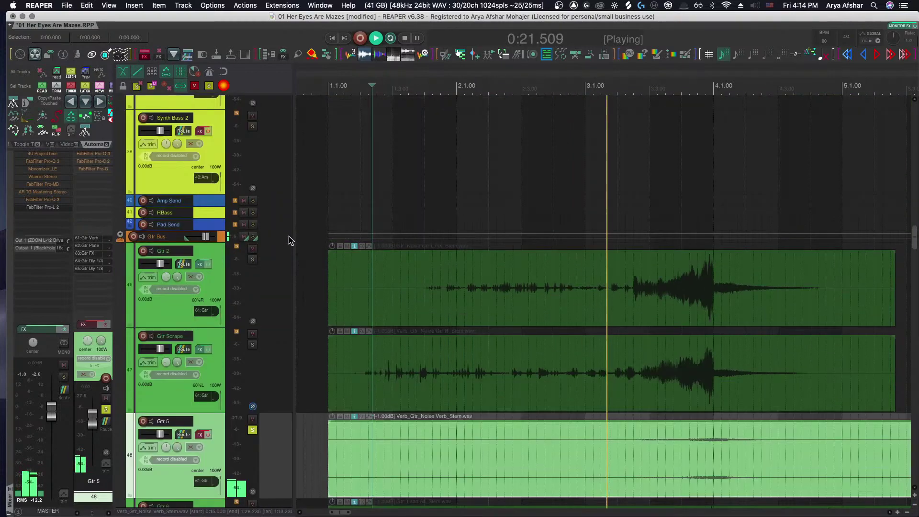
pyautogui.scroll(-5, 288, 236)
pyautogui.scroll(5, 288, 236)
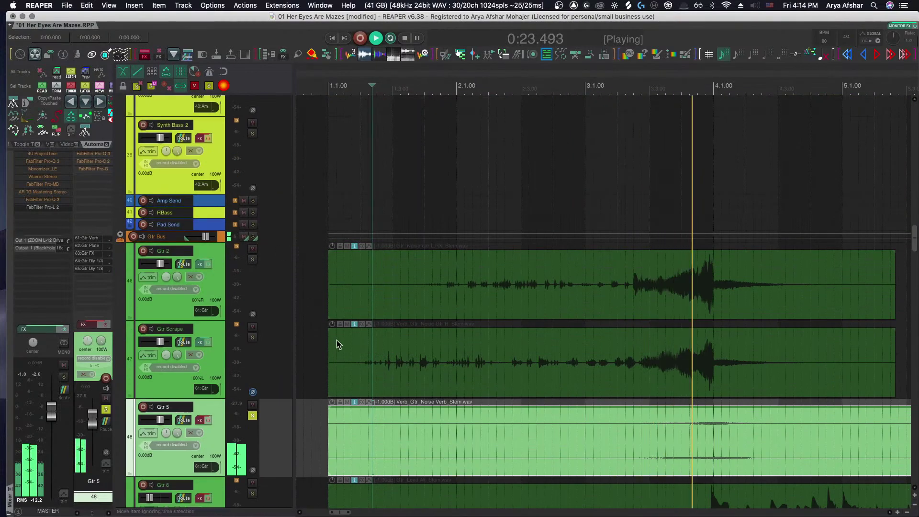
pyautogui.press('space')
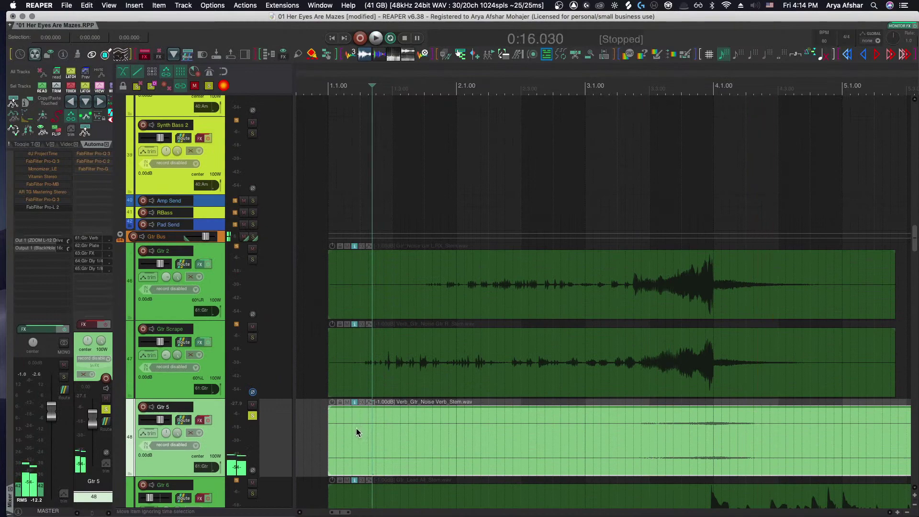
pyautogui.hotkey('shift', 'Up')
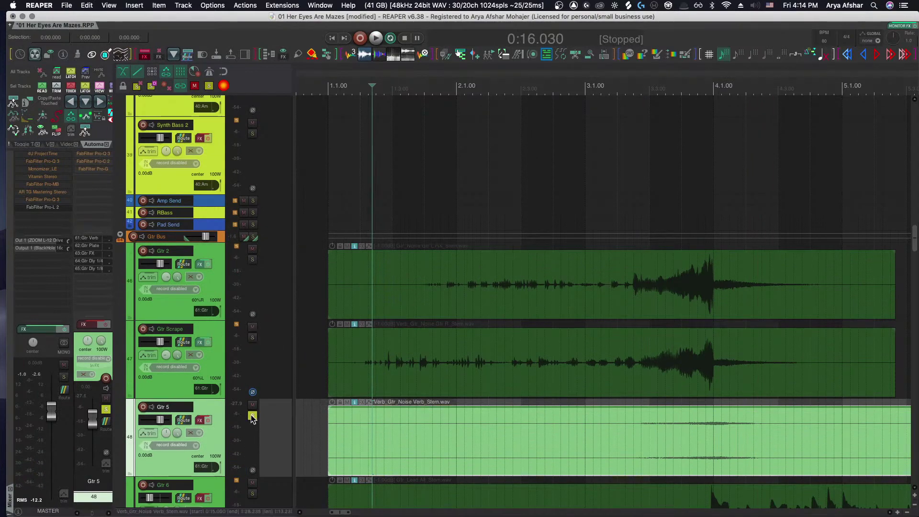
# Solo the lead guitar tracks Gtr 6 and Gtr 7 and reset both volumes to 0.00 dB
pyautogui.scroll(-10, 359, 389)
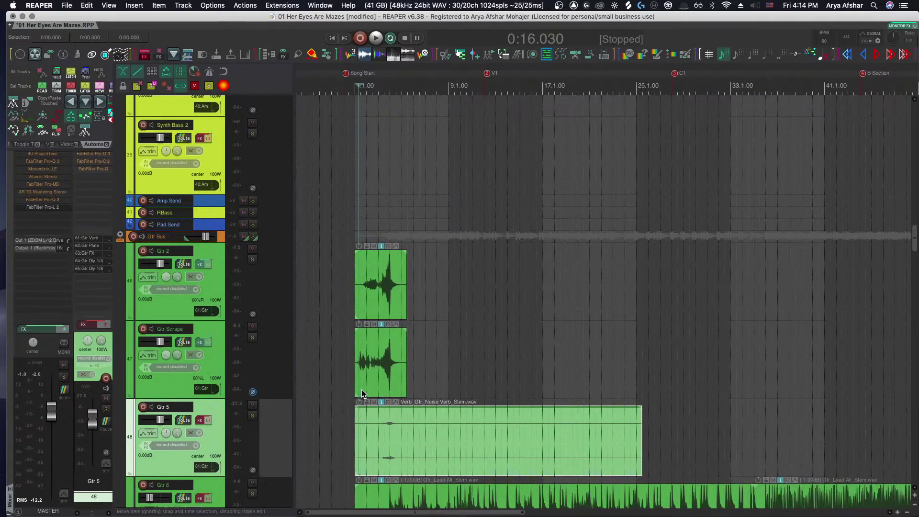
pyautogui.scroll(-4, 361, 389)
pyautogui.scroll(-5, 335, 378)
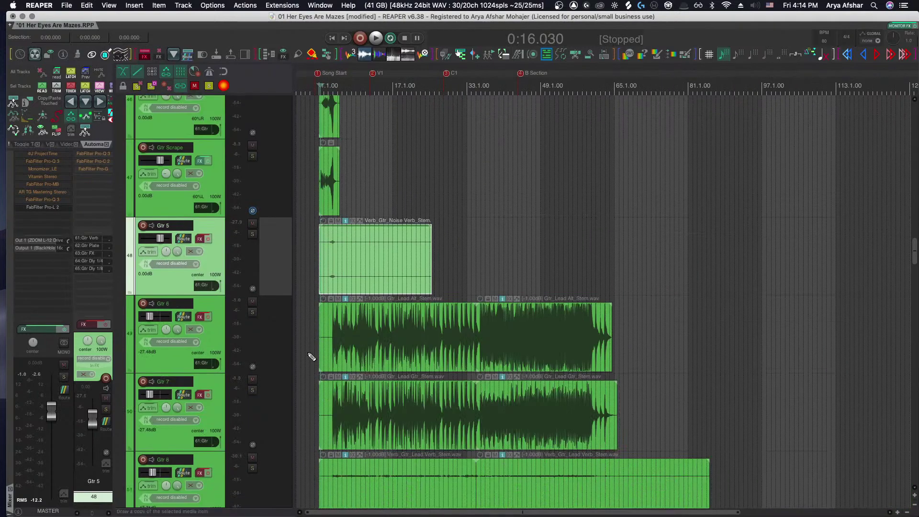
pyautogui.scroll(5, 316, 354)
pyautogui.scroll(-4, 327, 352)
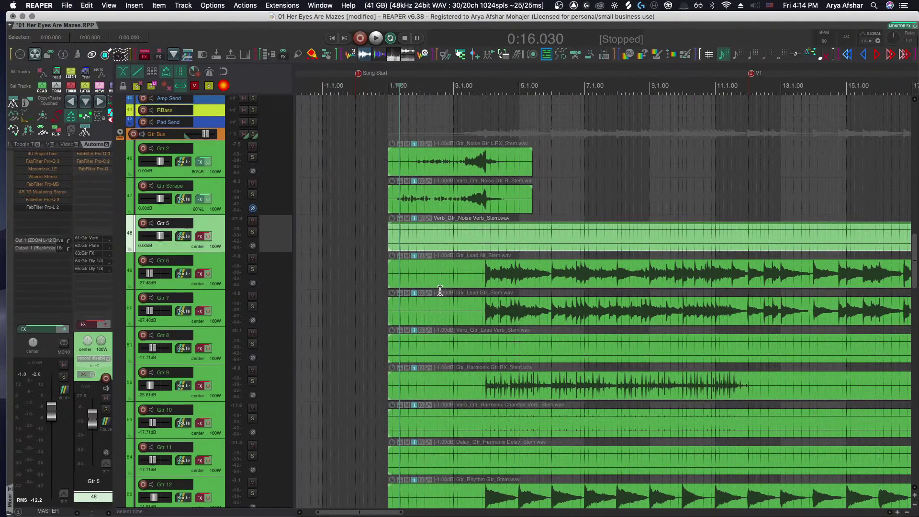
pyautogui.hscroll(2, 440, 290)
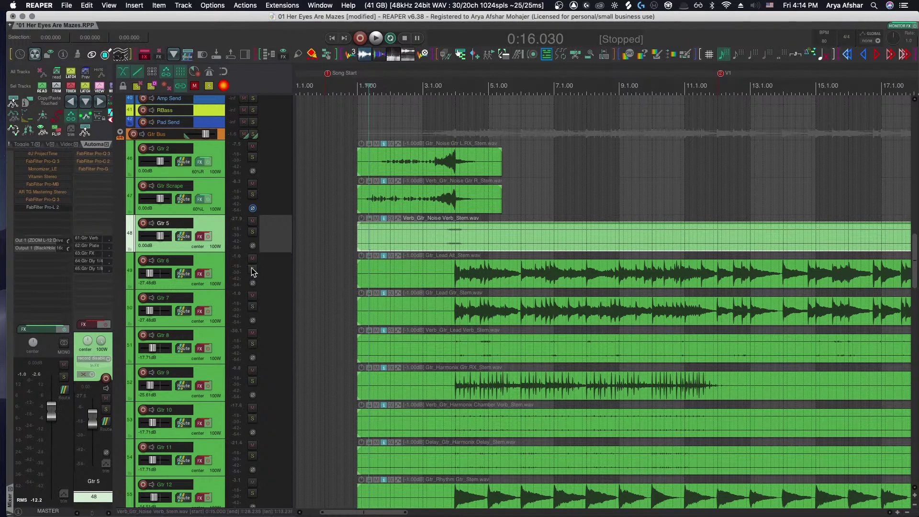
pyautogui.moveTo(253, 271); pyautogui.dragTo(254, 306)
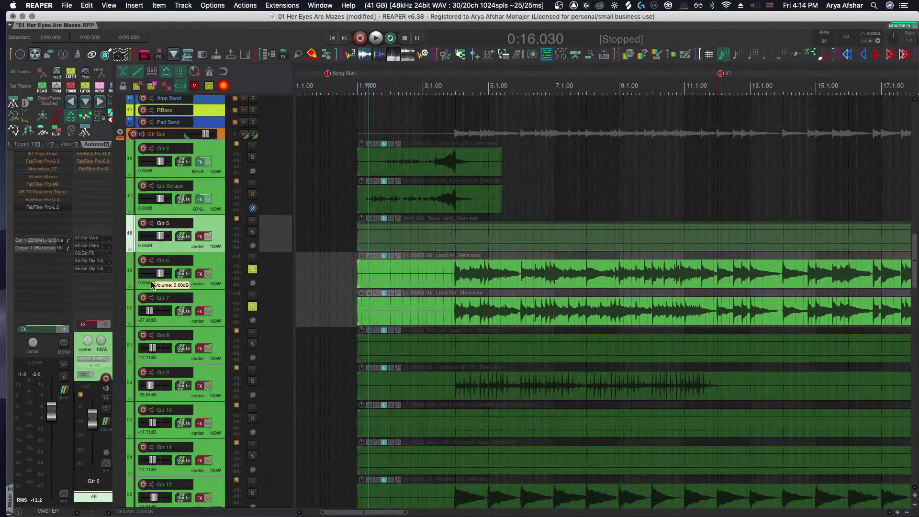
pyautogui.scroll(-6, 444, 275)
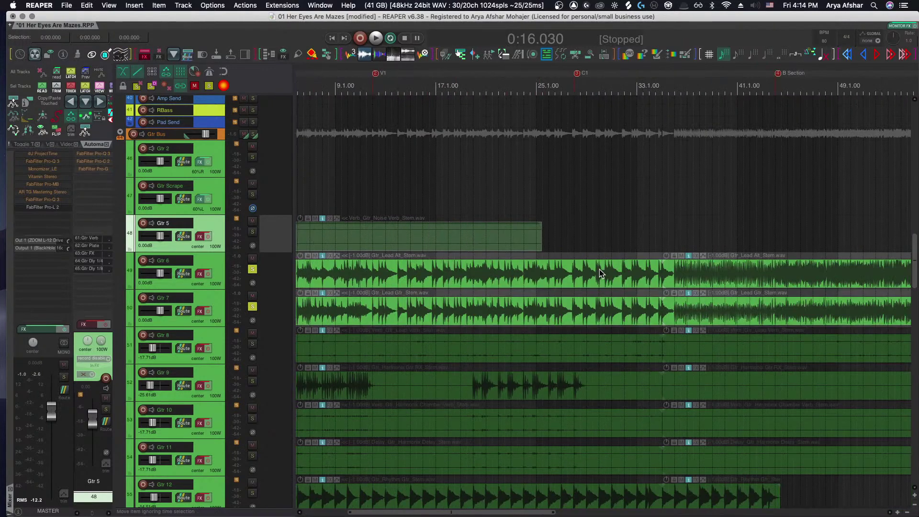
pyautogui.hscroll(-8, 601, 274)
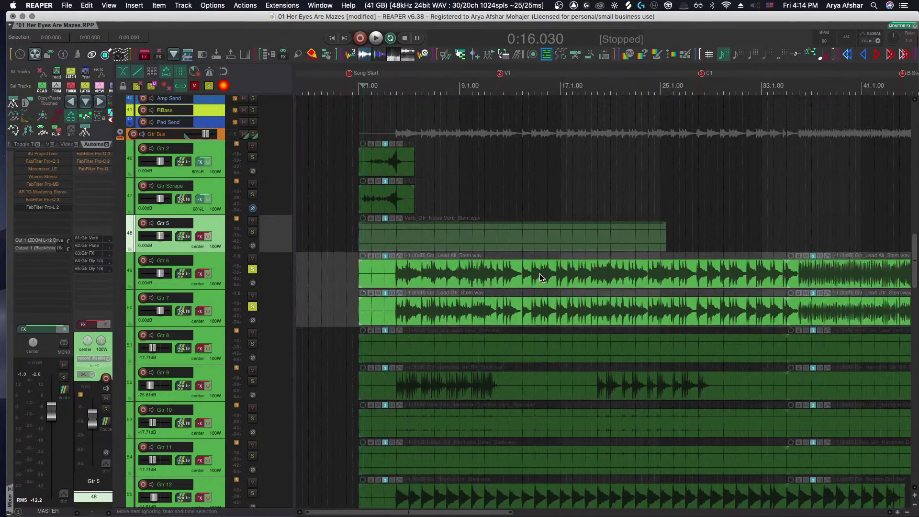
# Play the soloed lead guitars Gtr 6 and Gtr 7 through their entrance at bar 4 and into bar 5
pyautogui.click(391, 275)
pyautogui.press('space')
pyautogui.scroll(15, 400, 278)
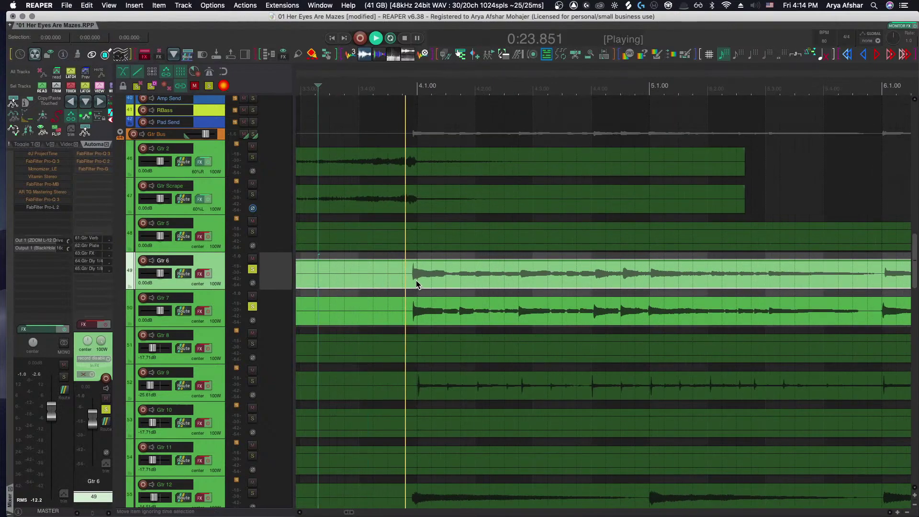
pyautogui.scroll(5, 416, 284)
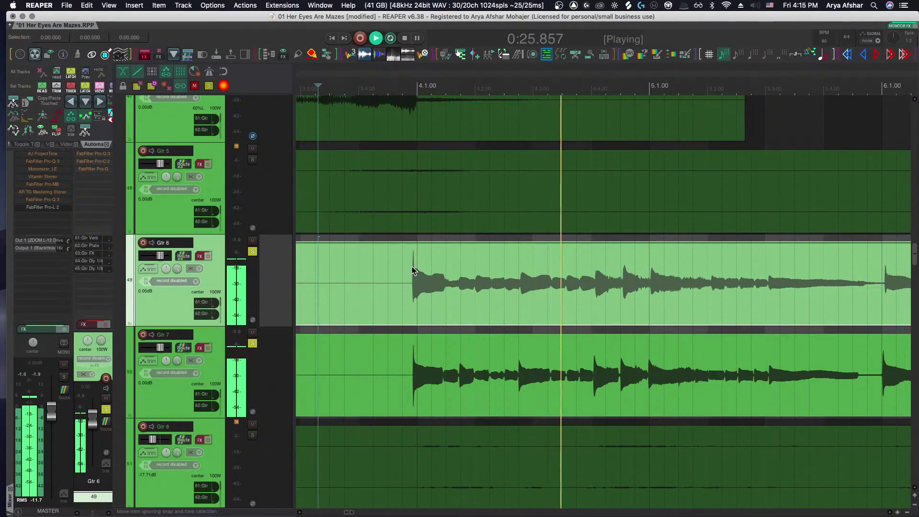
pyautogui.hscroll(3, 412, 271)
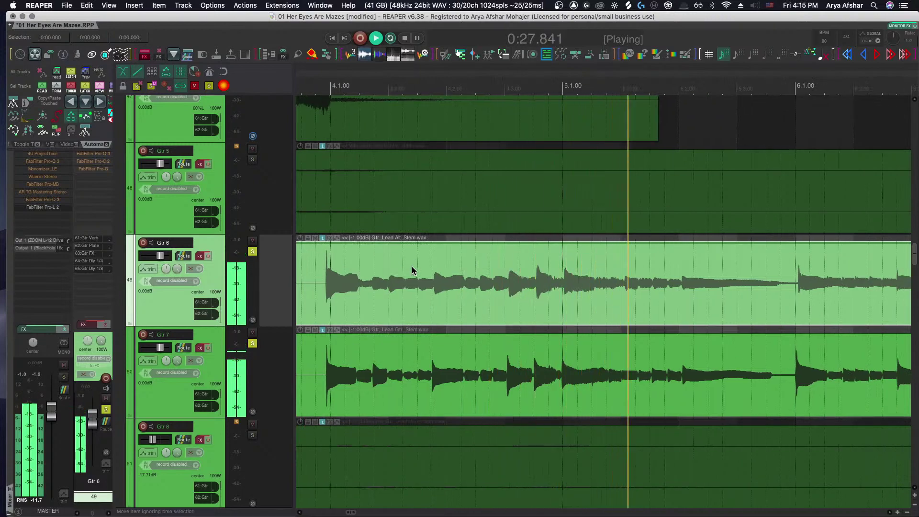
pyautogui.press('space')
# Replay Gtr 6 and Gtr 7 from just before bar 4 on towards bar 7, comparing the two lead takes
pyautogui.scroll(8, 322, 291)
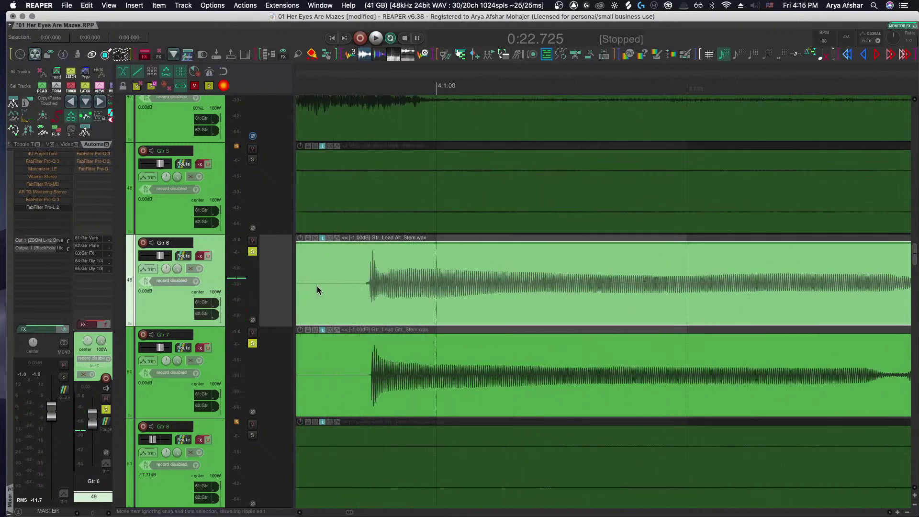
pyautogui.scroll(-6, 354, 286)
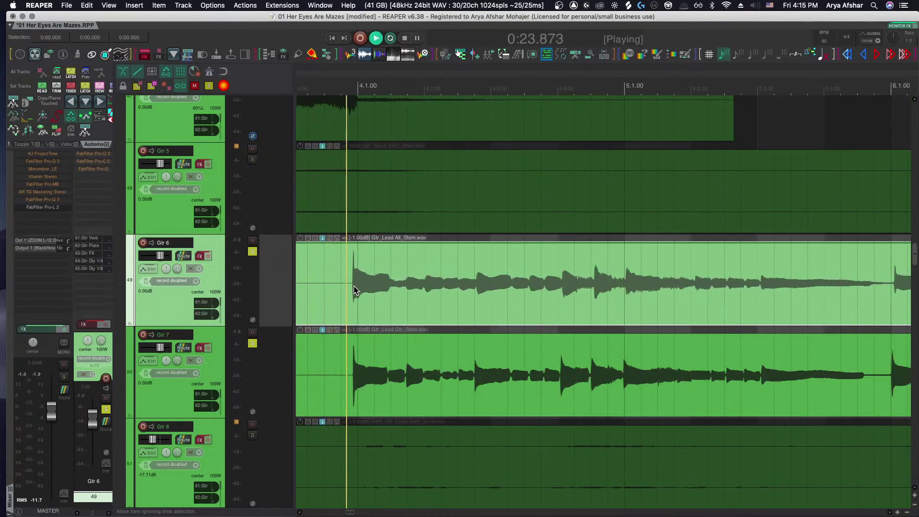
pyautogui.hscroll(3, 348, 262)
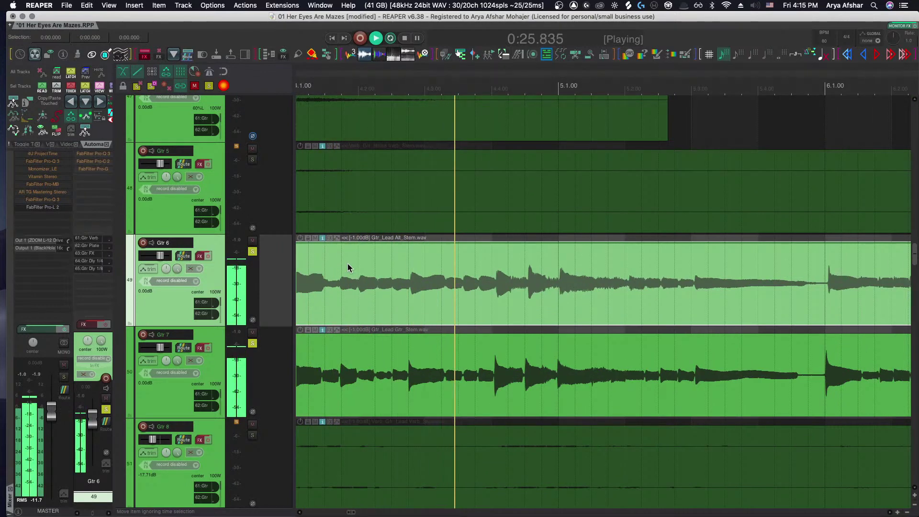
pyautogui.hscroll(8, 347, 264)
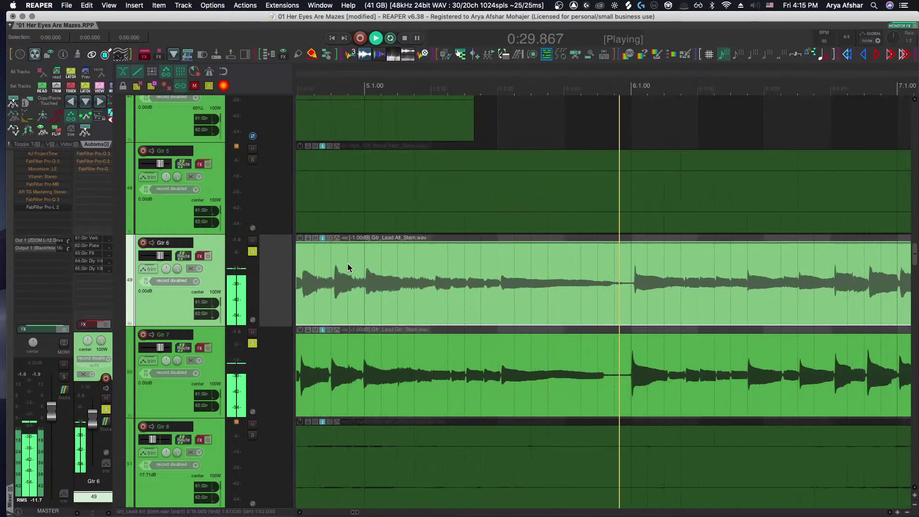
pyautogui.hscroll(5, 348, 267)
pyautogui.hscroll(5, 348, 266)
# Pan Gtr 6 40% left and Gtr 7 40% right during playback, undoing the deletion of the Gtr 6 item
pyautogui.hscroll(-5, 349, 266)
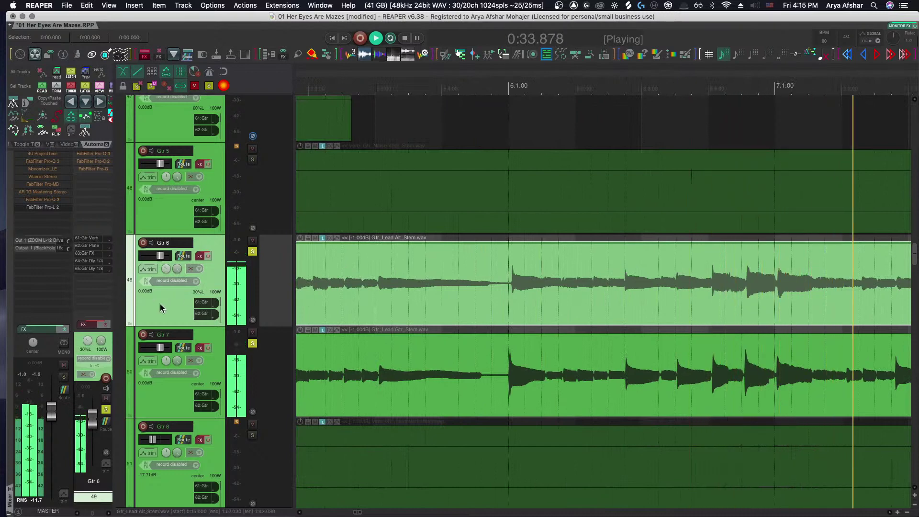
pyautogui.click(213, 341)
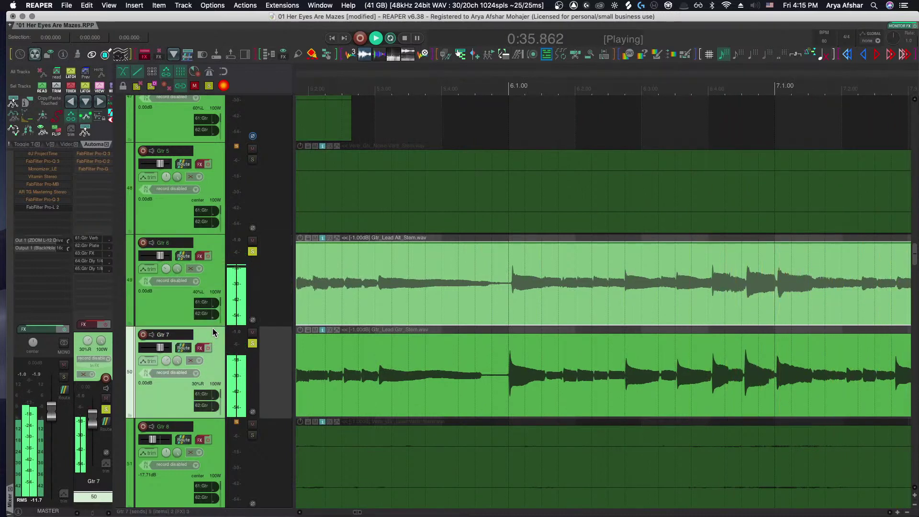
pyautogui.press('Delete')
pyautogui.scroll(-10, 323, 338)
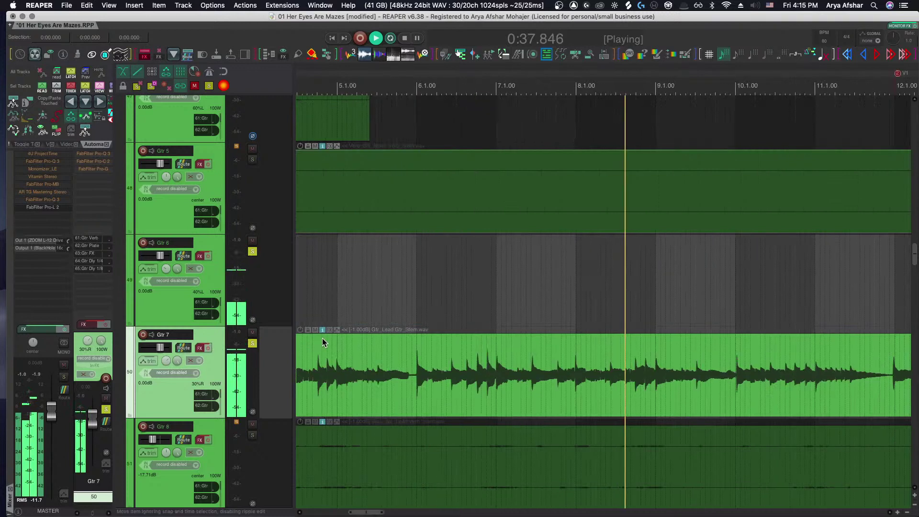
pyautogui.press('super+z')
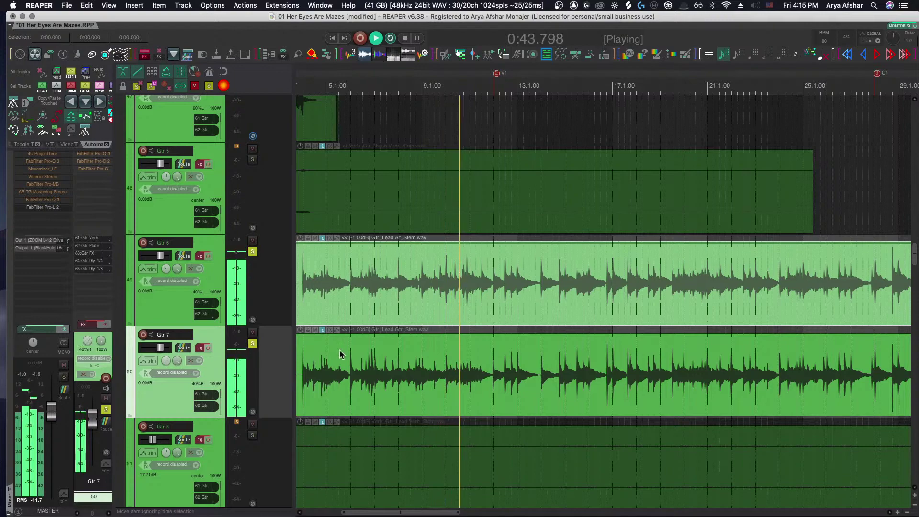
pyautogui.scroll(6, 477, 337)
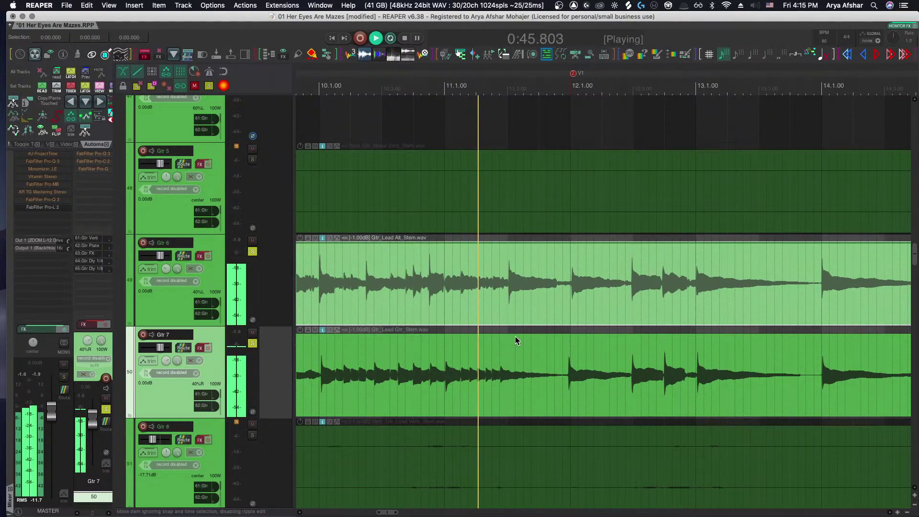
pyautogui.press('space')
# Examine the split just after bar 35 on Gtr 6 and Gtr 7 and select the lead items on both sides
pyautogui.scroll(-7, 515, 336)
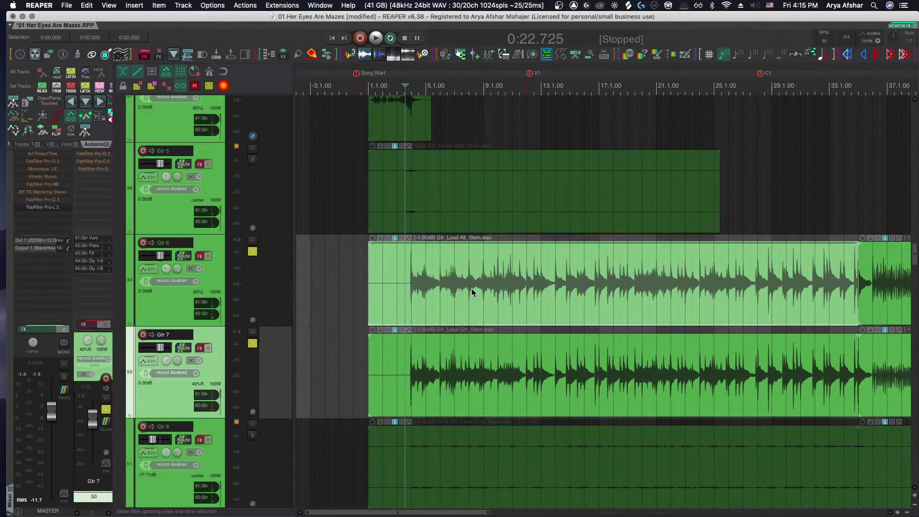
pyautogui.hscroll(3, 472, 288)
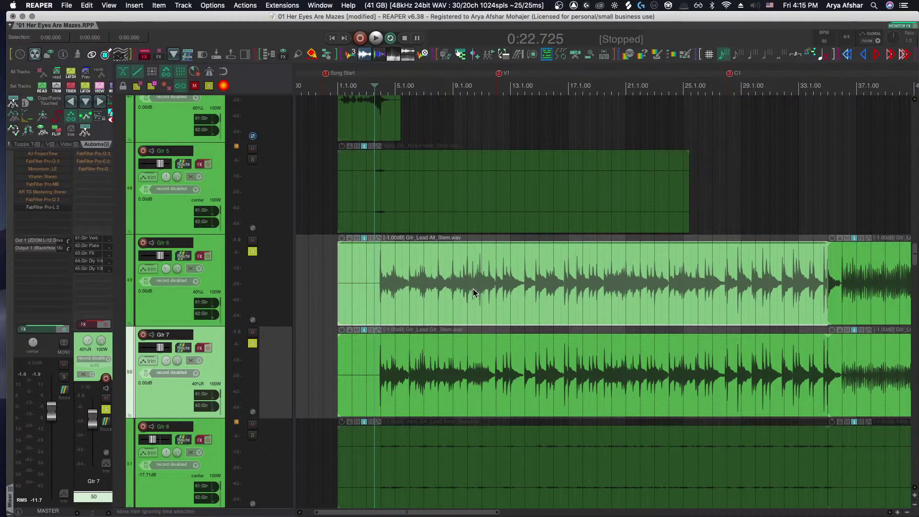
pyautogui.hscroll(8, 473, 293)
pyautogui.scroll(10, 738, 312)
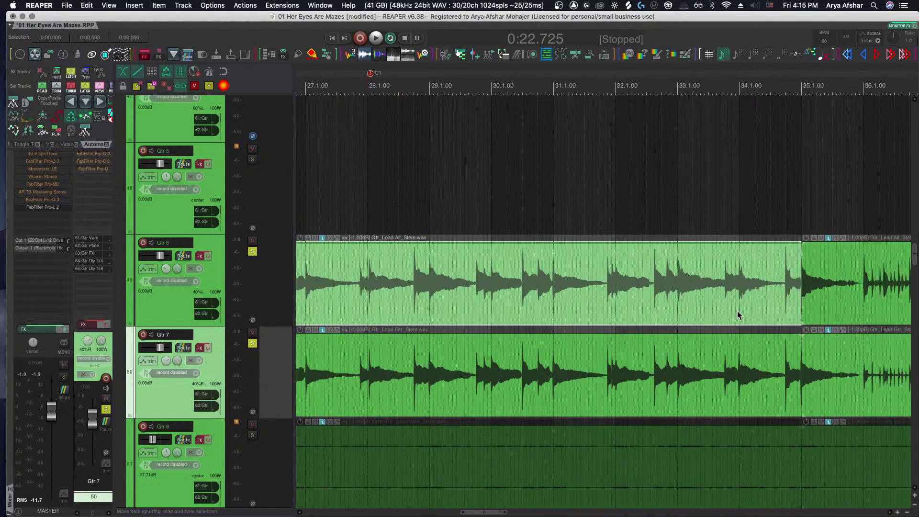
pyautogui.scroll(2, 763, 297)
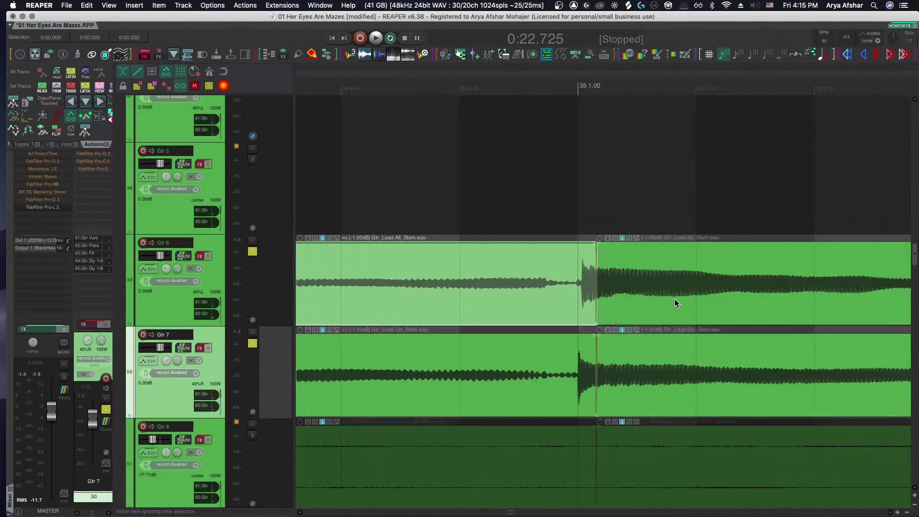
pyautogui.moveTo(612, 369); pyautogui.dragTo(598, 347)
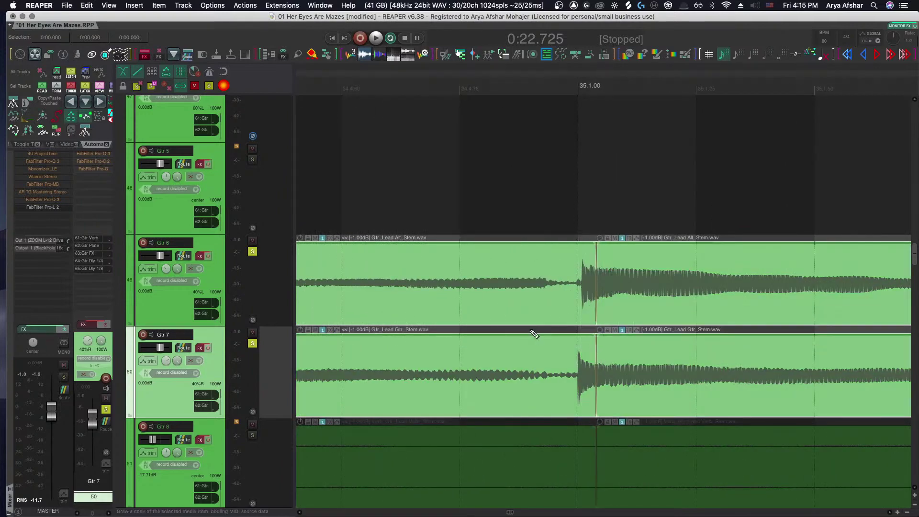
# Delete the items that follow the bar 35 split on tracks Gtr 6 through Gtr 12
pyautogui.scroll(-12, 532, 333)
pyautogui.scroll(5, 534, 384)
pyautogui.scroll(-5, 539, 374)
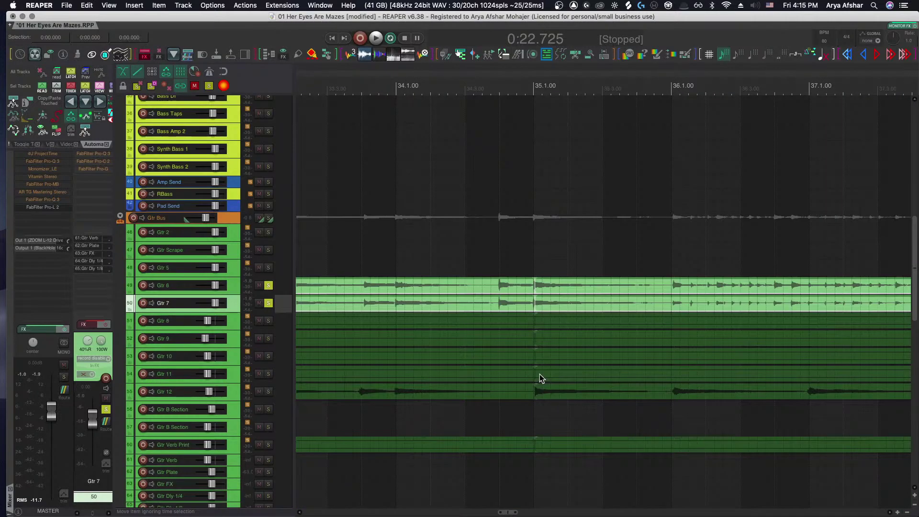
pyautogui.scroll(-3, 539, 374)
pyautogui.scroll(6, 539, 374)
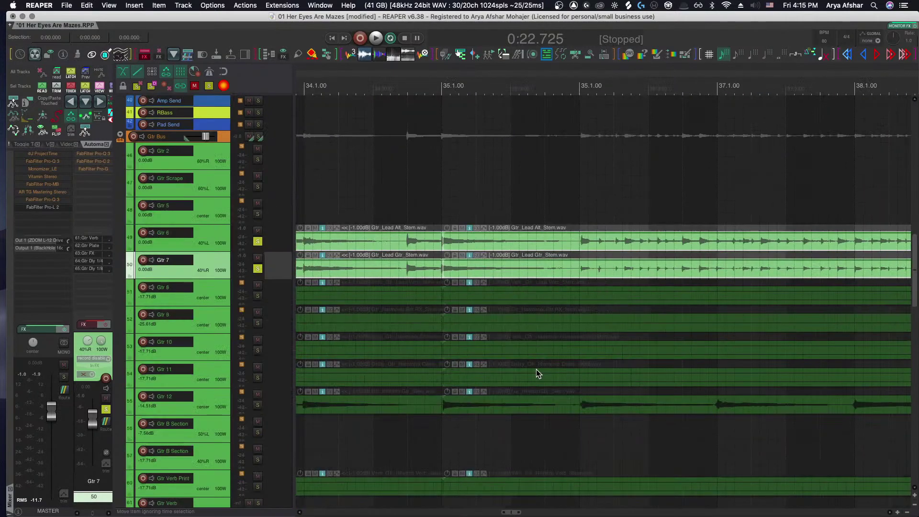
pyautogui.scroll(-6, 536, 369)
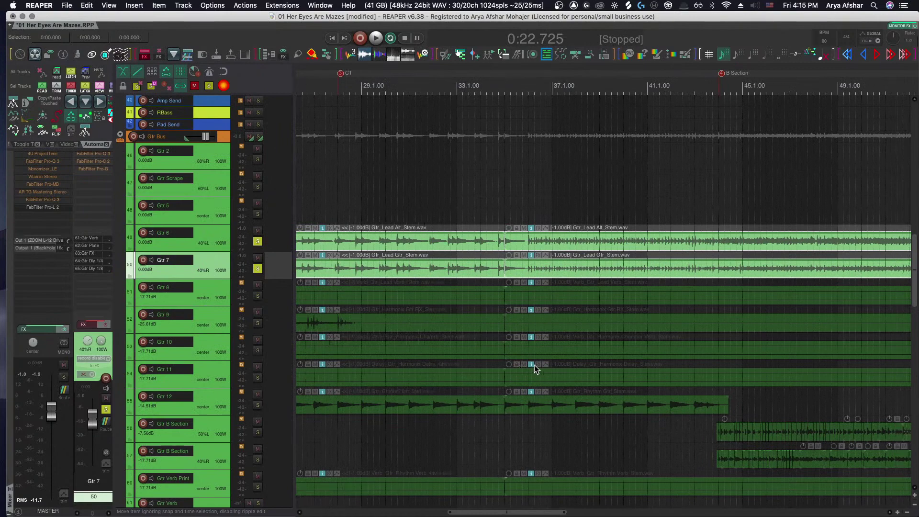
pyautogui.scroll(-7, 534, 364)
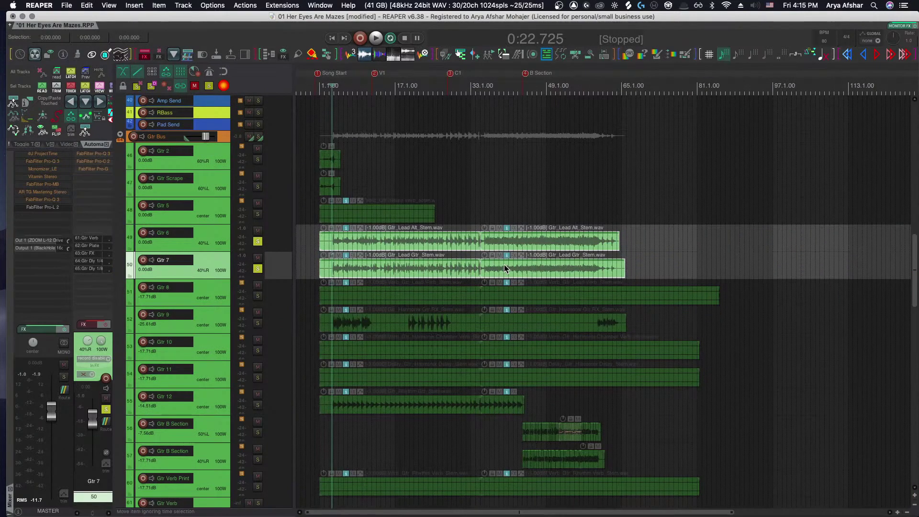
pyautogui.scroll(5, 504, 264)
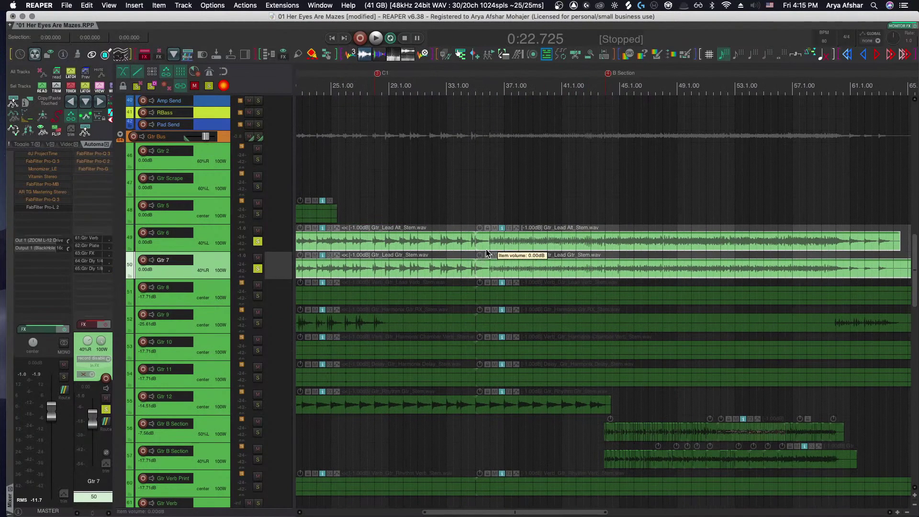
pyautogui.moveTo(518, 400); pyautogui.dragTo(516, 407)
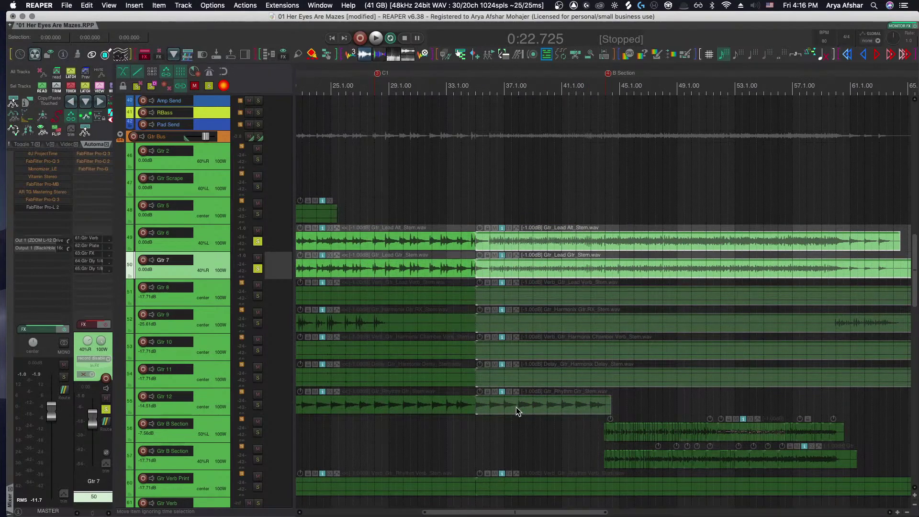
pyautogui.press('Delete')
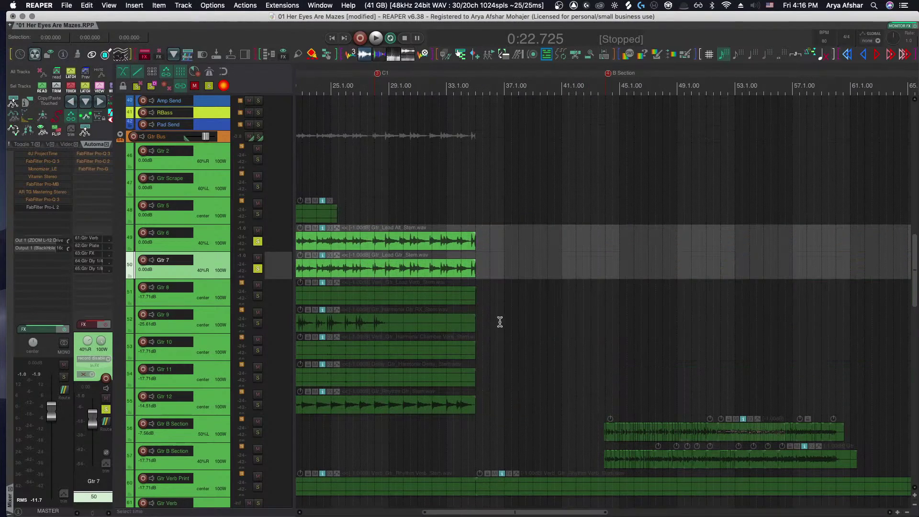
# Extend the remaining items on Gtr 6 through Gtr 12 to 4:11.642, so they run continuously past bar 35
pyautogui.moveTo(495, 233); pyautogui.dragTo(435, 407)
pyautogui.hscroll(5, 435, 407)
pyautogui.scroll(-5, 477, 395)
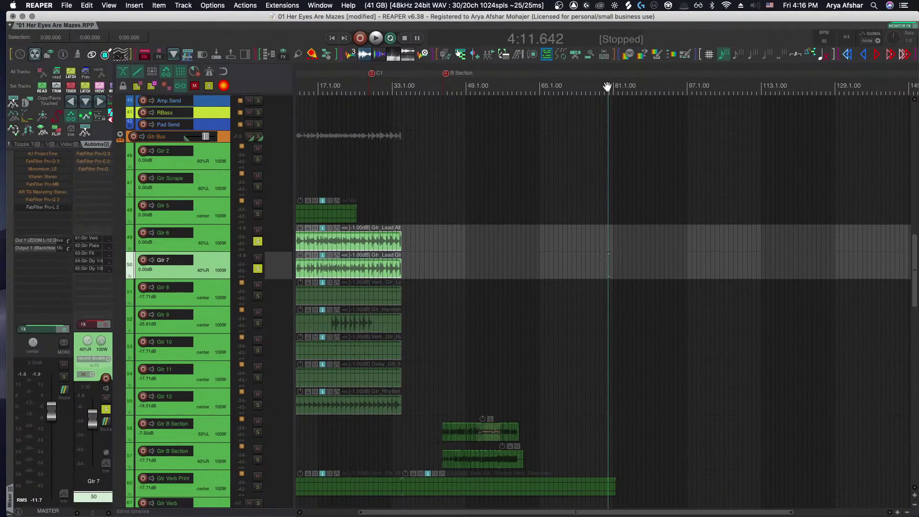
pyautogui.press('super+z')
# Split the Gtr 6 lead item at 3:25.176 and delete everything after the cut
pyautogui.scroll(5, 551, 215)
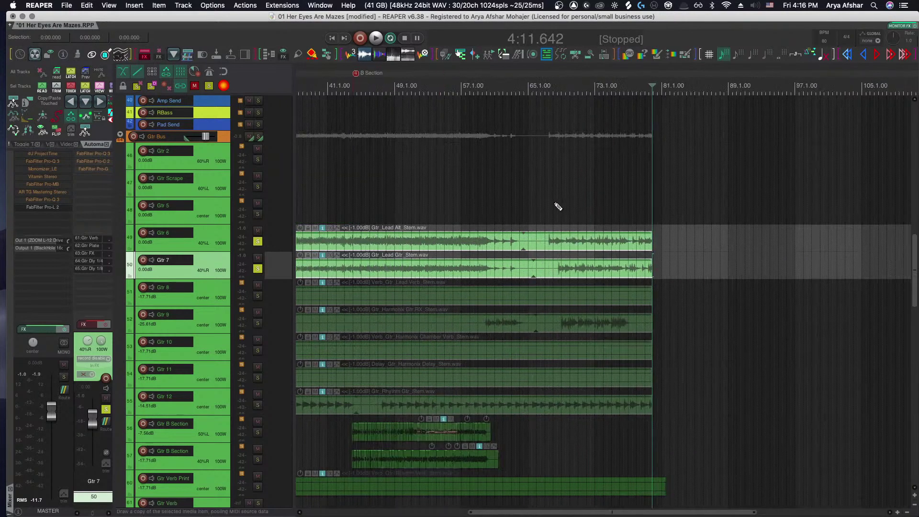
pyautogui.click(503, 245)
pyautogui.press('s')
pyautogui.press('Delete')
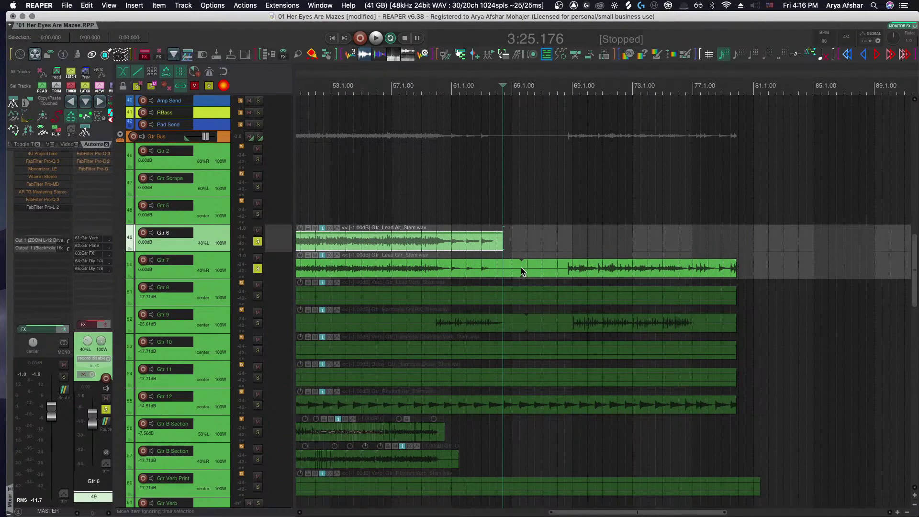
# Split the Gtr 7 item after bar 65 and the Gtr 9 harmony item at 3:29.458, deleting the part after each cut
pyautogui.click(520, 270)
pyautogui.press('s')
pyautogui.press('Delete')
pyautogui.click(524, 319)
pyautogui.press('s')
pyautogui.press('Delete')
# Split the Gtr 12 rhythm item at 2:25.360, by the start of the B Section, and delete everything after it
pyautogui.scroll(-3, 524, 320)
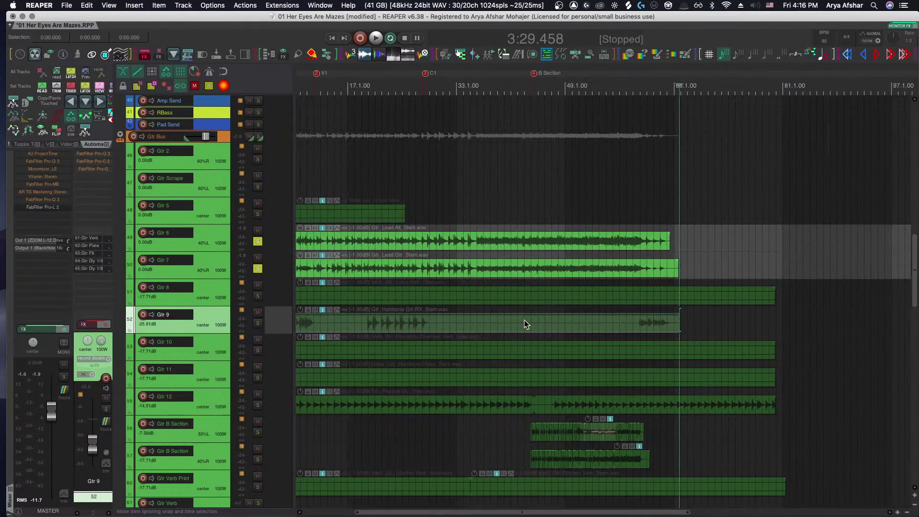
pyautogui.scroll(-2, 524, 319)
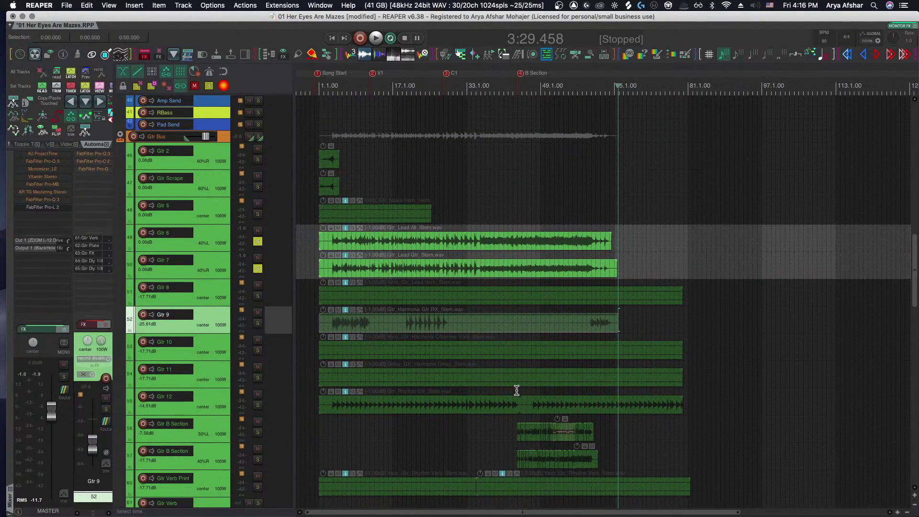
pyautogui.scroll(5, 515, 410)
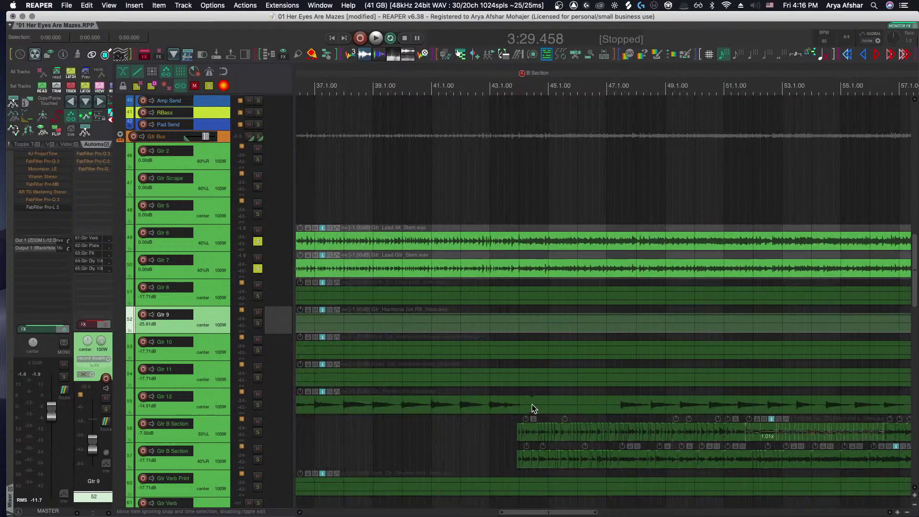
pyautogui.click(532, 404)
pyautogui.press('s')
pyautogui.press('Delete')
pyautogui.scroll(-5, 530, 402)
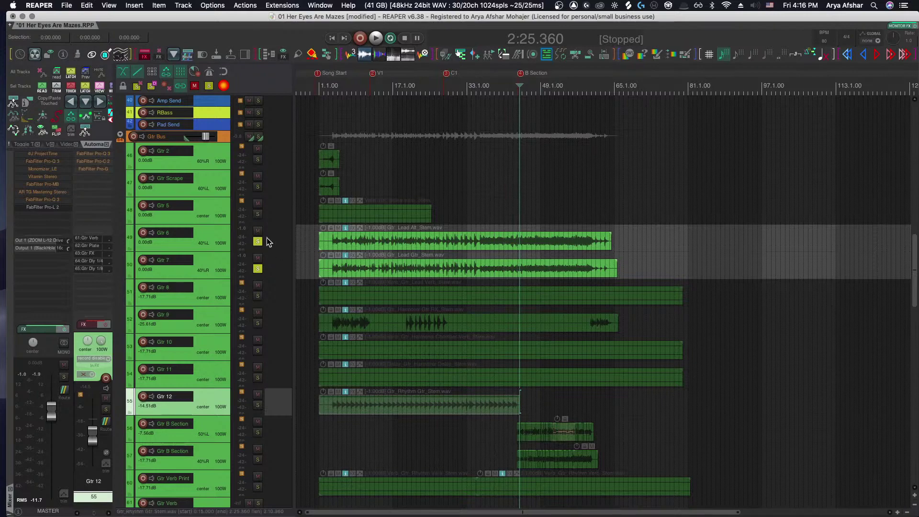
# Play Gtr 6 and Gtr 7 through the note entrance at bar 24, starting twice from 1:23.488
pyautogui.scroll(10, 426, 245)
pyautogui.scroll(5, 441, 245)
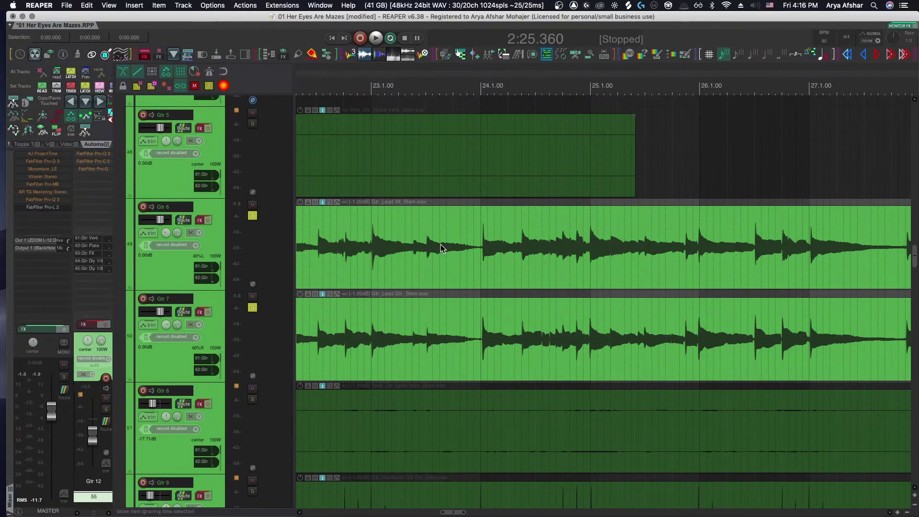
pyautogui.click(475, 243)
pyautogui.press('space')
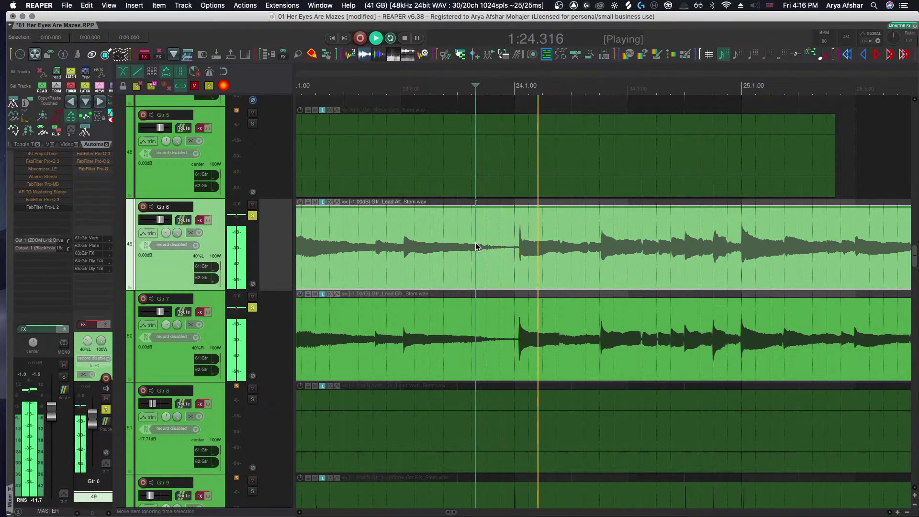
pyautogui.press('space')
pyautogui.scroll(5, 481, 253)
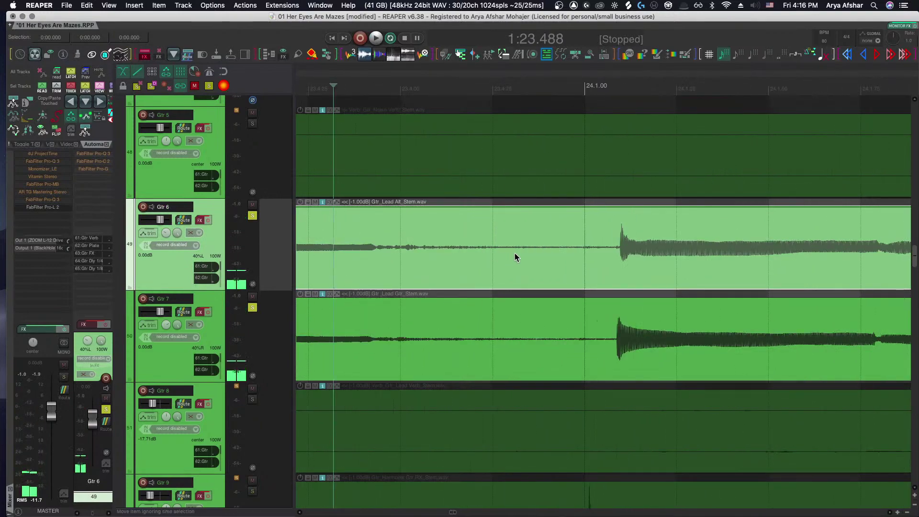
pyautogui.press('space')
pyautogui.scroll(-8, 517, 253)
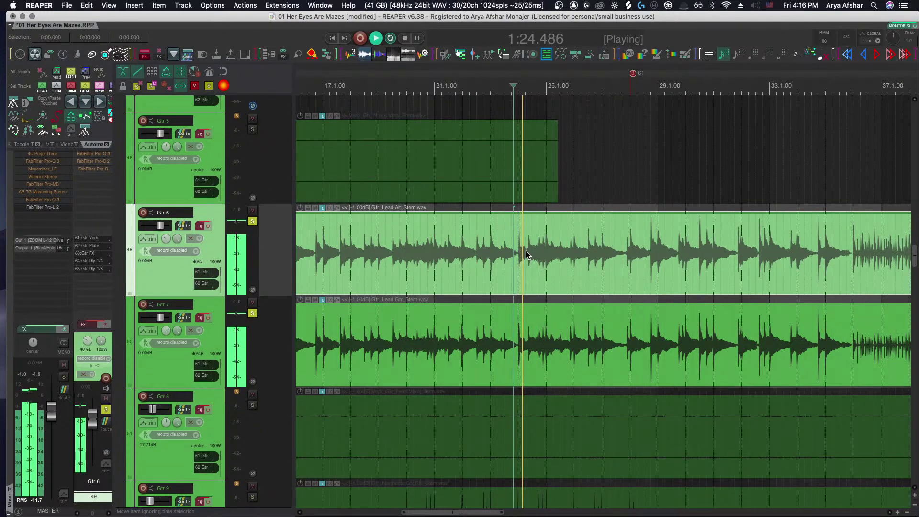
# Play Gtr 6 and Gtr 7 from 0:21.320 and lower both tracks' volume to -3.87 dB
pyautogui.press('space')
pyautogui.scroll(-4, 532, 247)
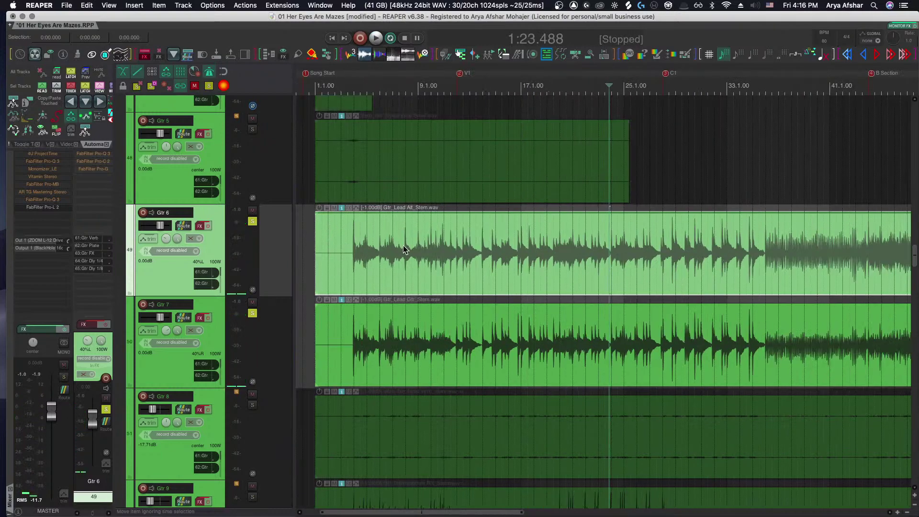
pyautogui.click(342, 245)
pyautogui.press('space')
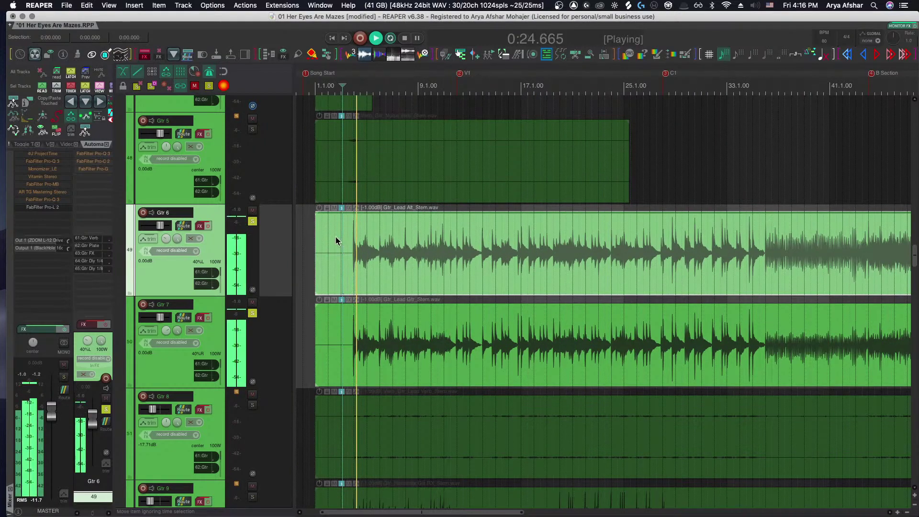
pyautogui.keyDown('shift'); pyautogui.click(215, 302); pyautogui.keyUp('shift')
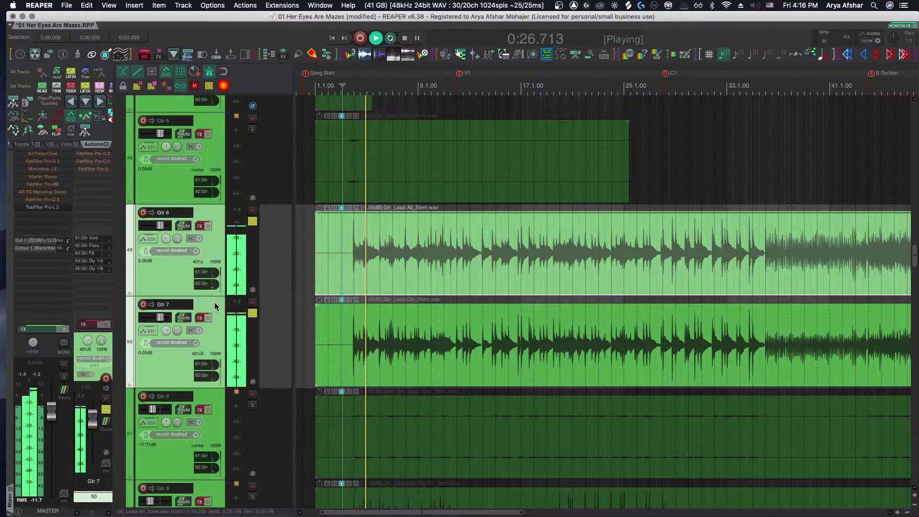
pyautogui.moveTo(162, 226); pyautogui.dragTo(159, 226)
# Compare the note timing of Gtr 6 and Gtr 7 around bars 7 and 8, replaying them from 0:32.697
pyautogui.scroll(3, 288, 265)
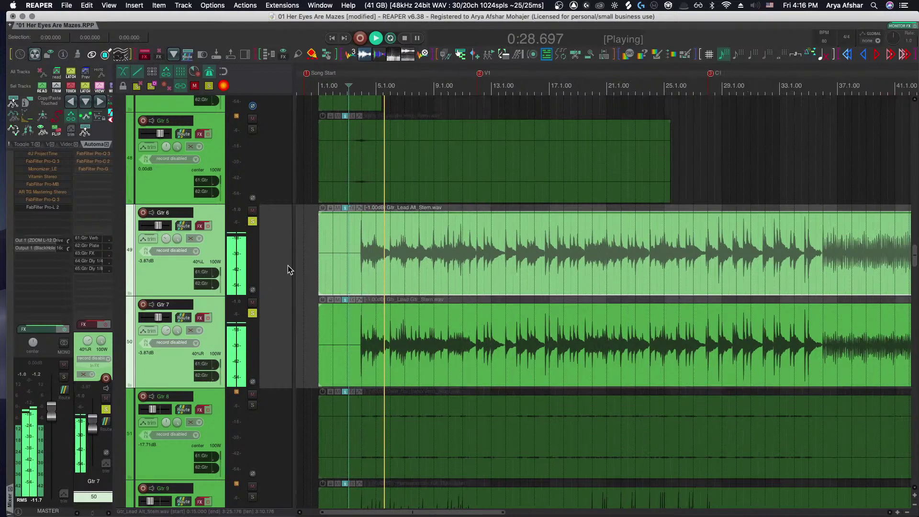
pyautogui.scroll(5, 526, 280)
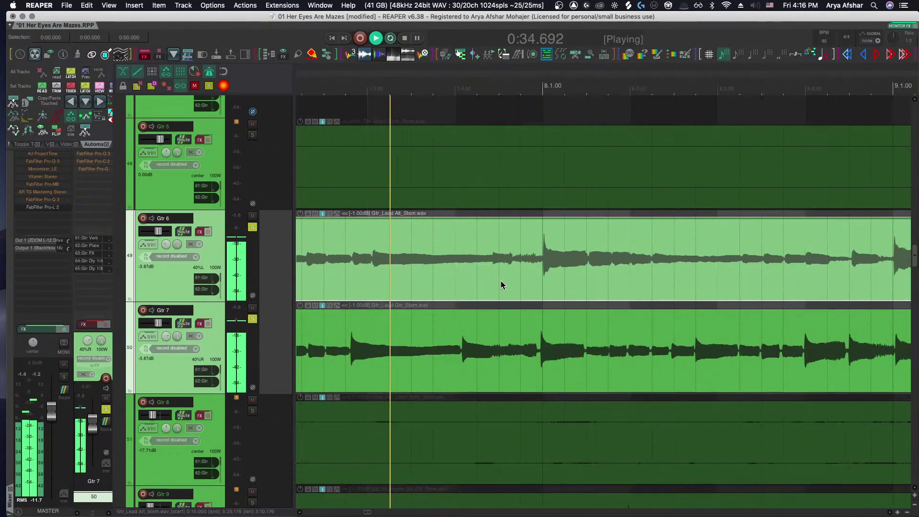
pyautogui.press('space')
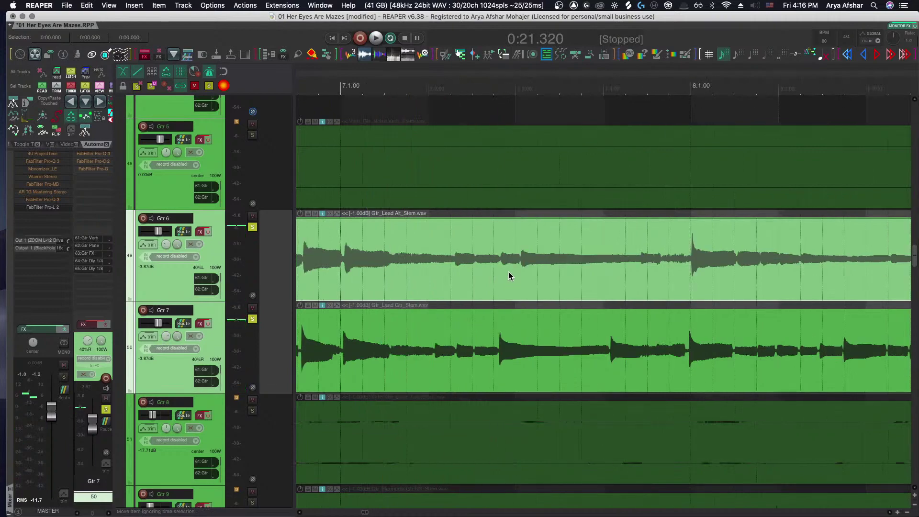
pyautogui.hscroll(-5, 508, 271)
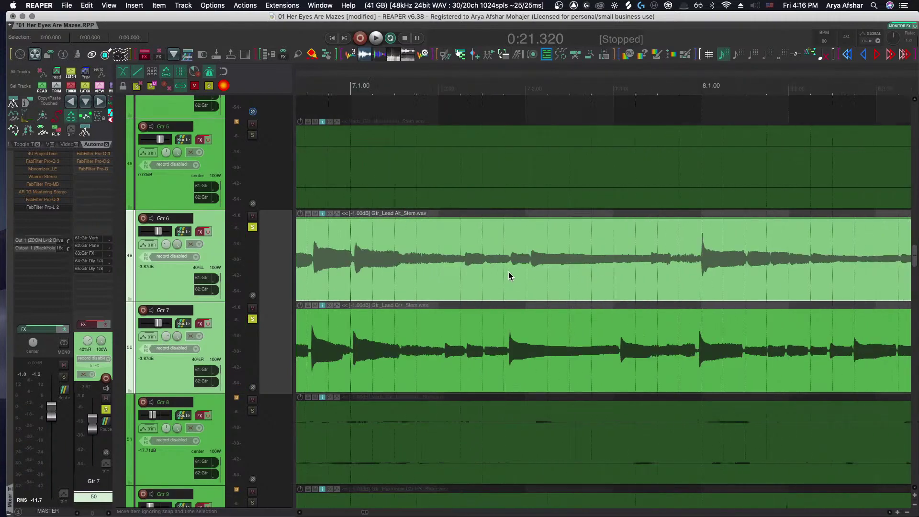
pyautogui.scroll(4, 508, 271)
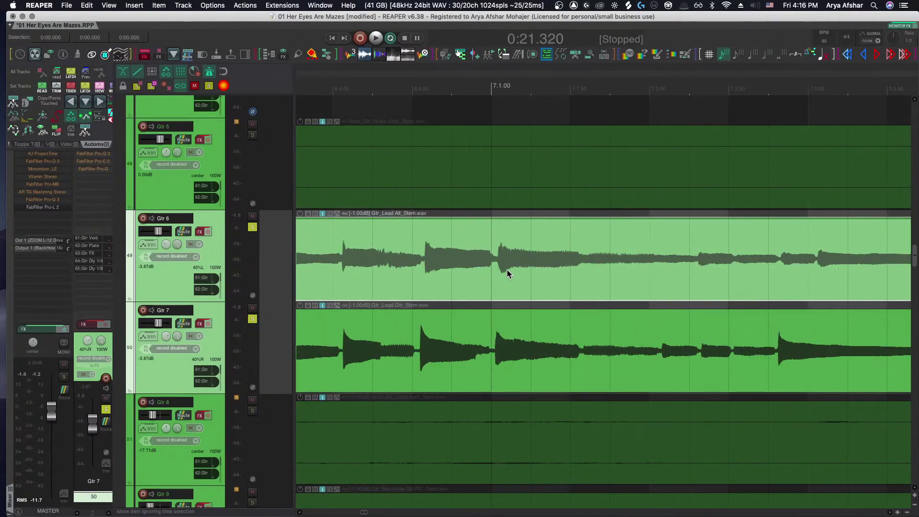
pyautogui.hscroll(3, 440, 168)
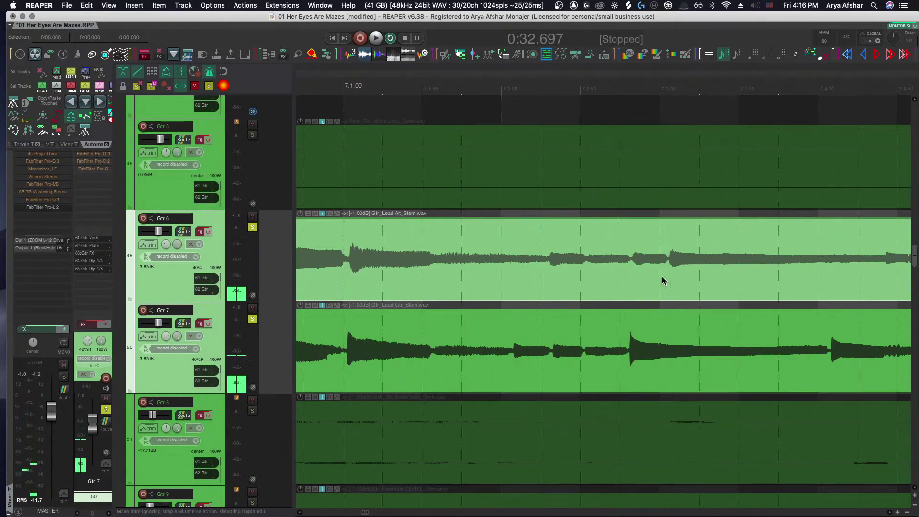
pyautogui.scroll(-4, 605, 274)
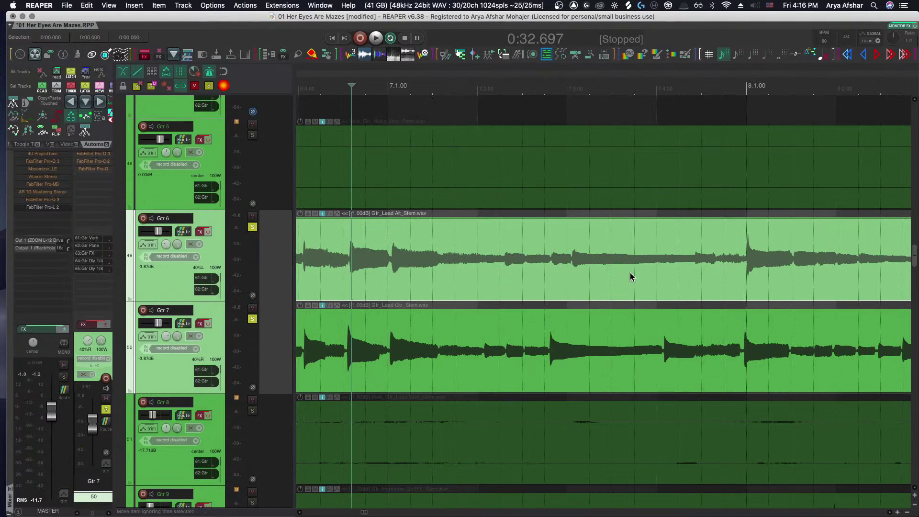
pyautogui.press('space')
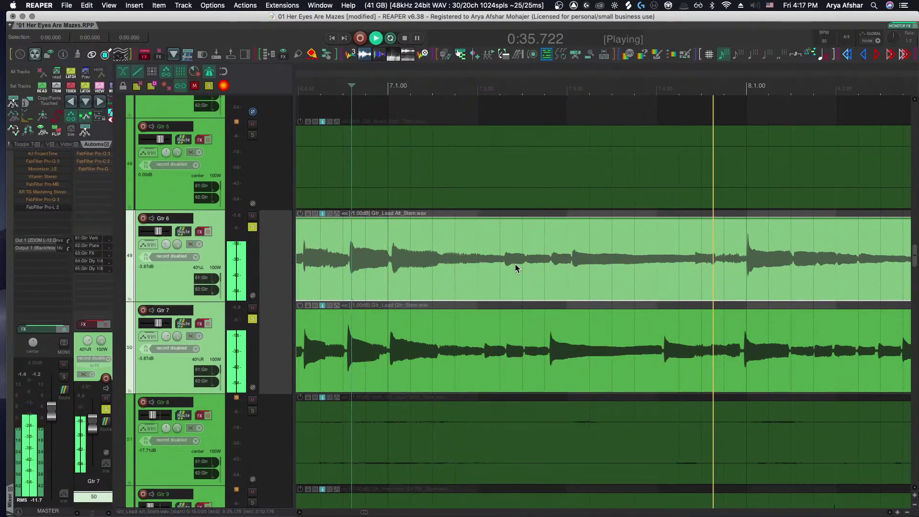
pyautogui.press('space')
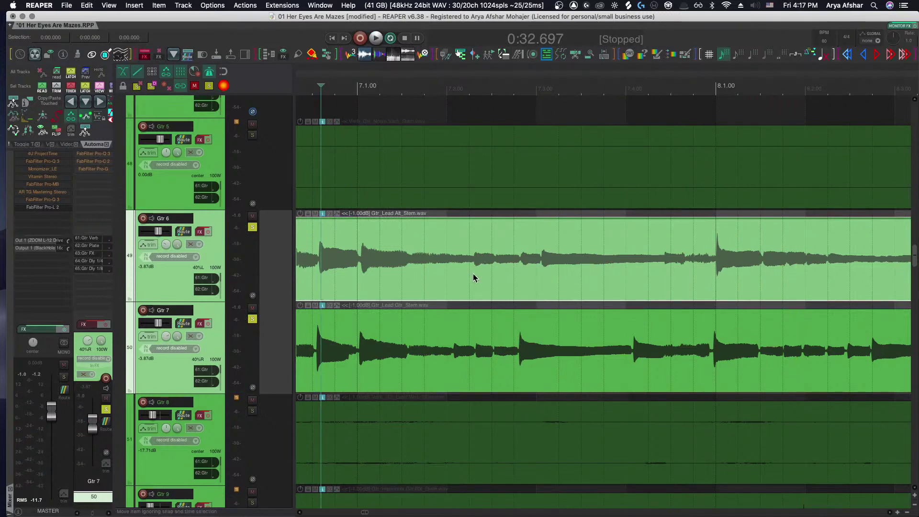
# Split the Gtr 6 and Gtr 7 lead items just before their notes at bar 8, around 0:35.979
pyautogui.hscroll(2, 653, 266)
pyautogui.scroll(5, 677, 265)
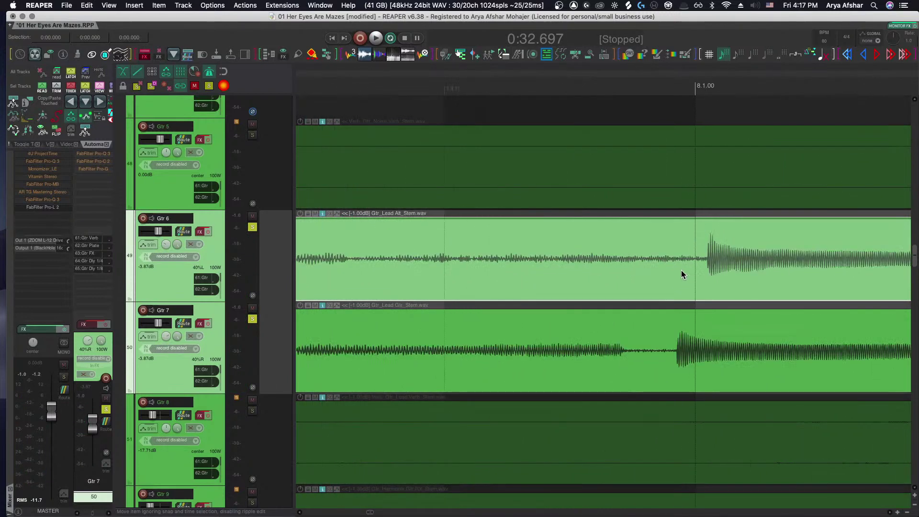
pyautogui.click(671, 269)
pyautogui.press('s')
pyautogui.click(668, 352)
pyautogui.press('s')
pyautogui.scroll(-5, 668, 347)
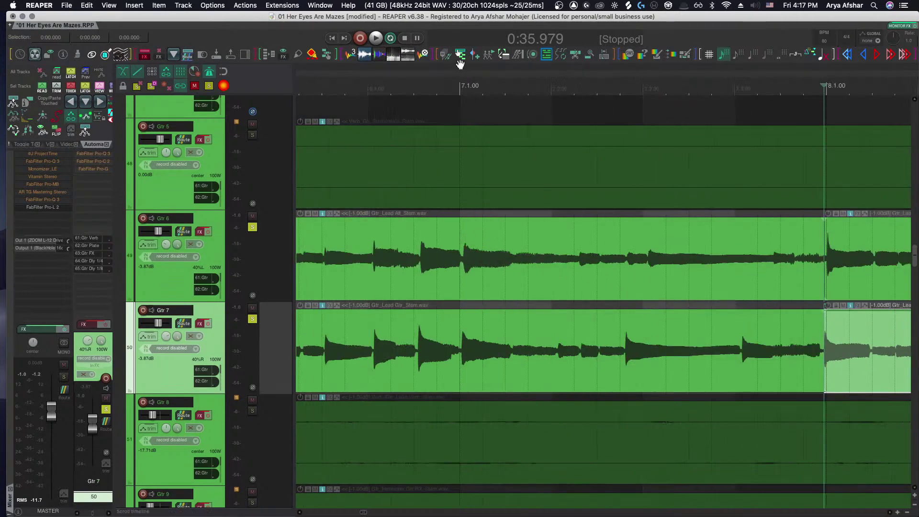
# Try to isolate the short Gtr 6 note before 0:34.540 by splitting the lead item on both sides of it
pyautogui.press('space')
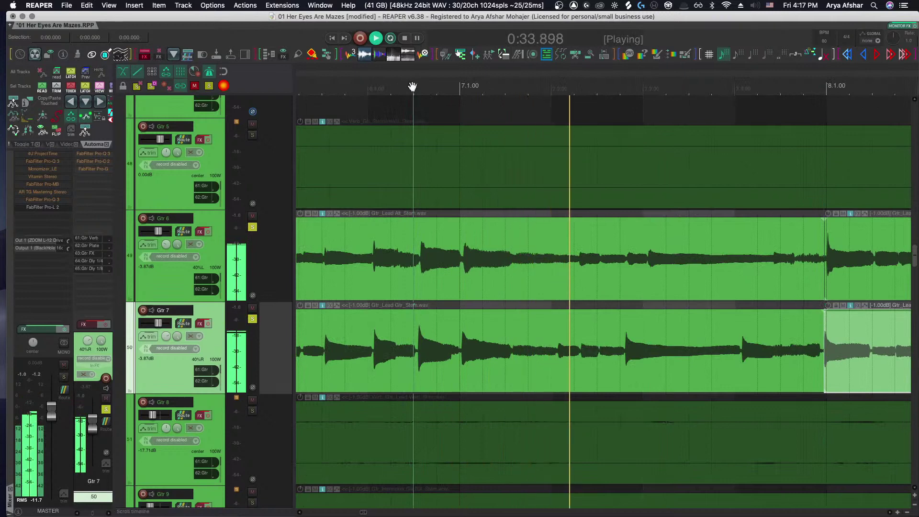
pyautogui.press('space')
pyautogui.scroll(5, 635, 259)
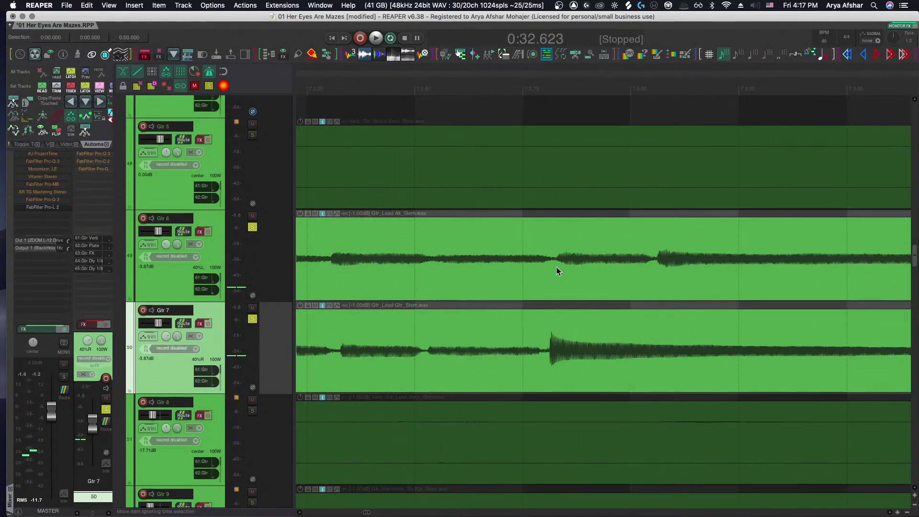
pyautogui.click(555, 266)
pyautogui.press('s')
pyautogui.click(653, 266)
pyautogui.hscroll(-1, 653, 266)
pyautogui.press('s')
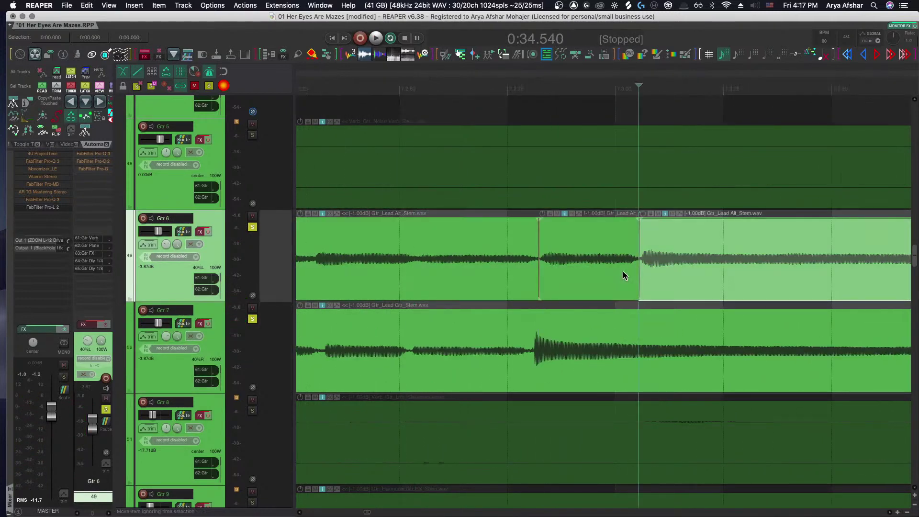
pyautogui.click(588, 277)
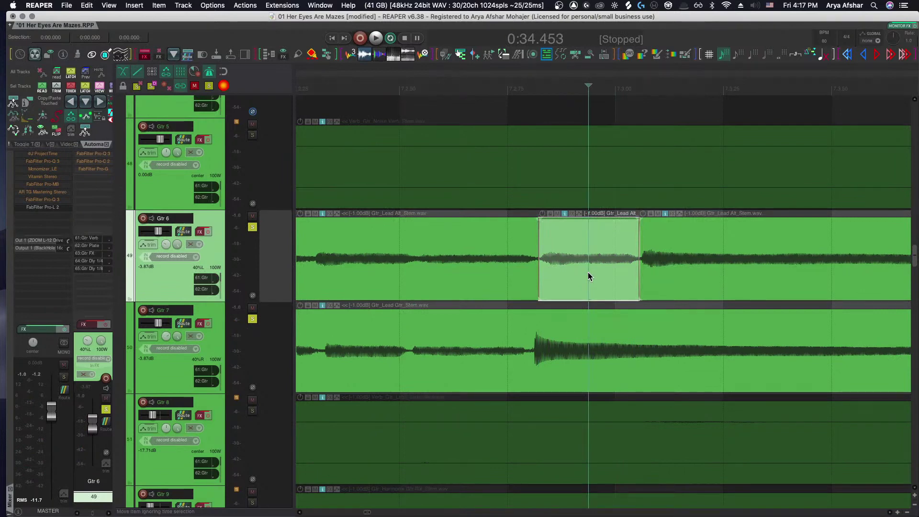
pyautogui.hscroll(4, 607, 272)
pyautogui.click(606, 273)
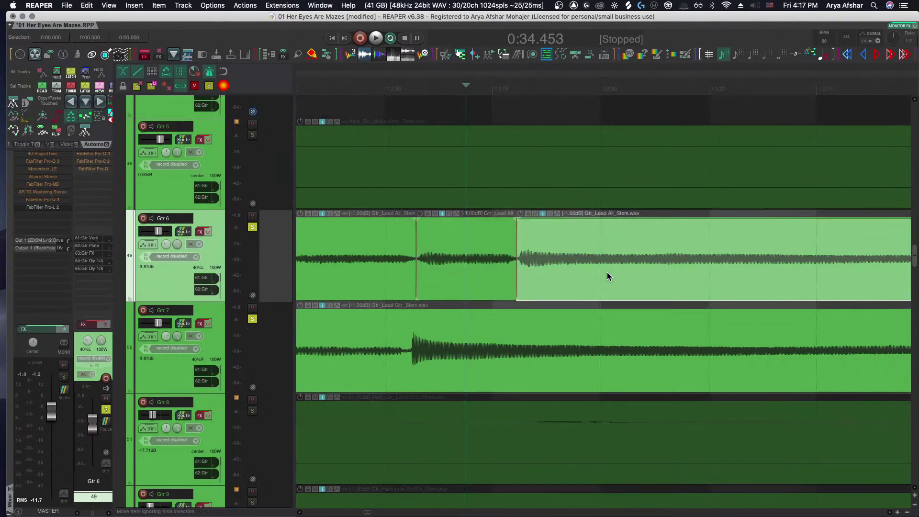
pyautogui.press('super+z')
# Try to shift the Gtr 6 slice before bar 8 earlier, in line with the Gtr 7 note, and move its end crossfade earlier
pyautogui.scroll(5, 607, 273)
pyautogui.moveTo(607, 273); pyautogui.dragTo(580, 278)
pyautogui.scroll(5, 799, 262)
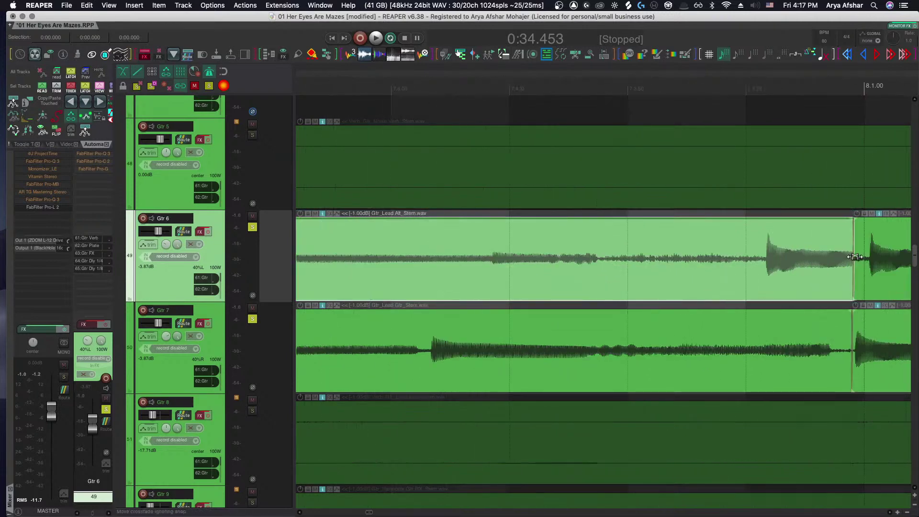
pyautogui.moveTo(855, 257); pyautogui.dragTo(750, 264)
pyautogui.scroll(-5, 750, 269)
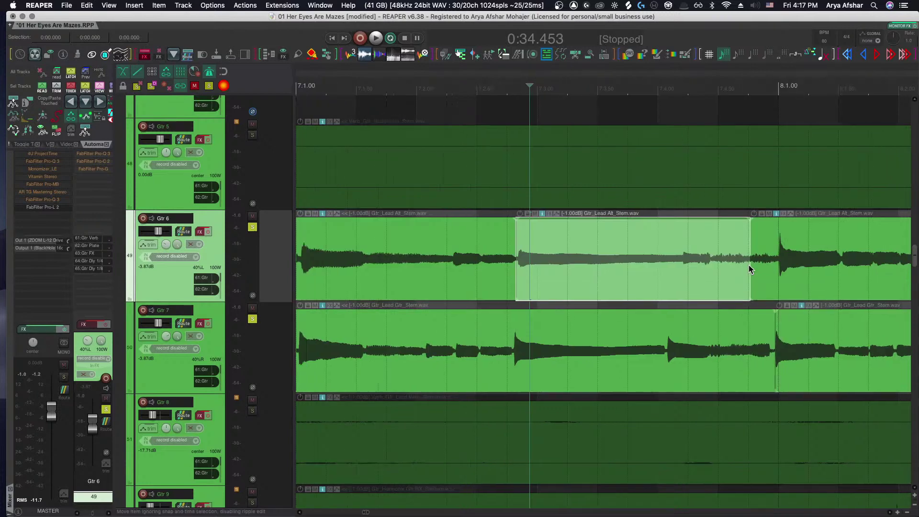
pyautogui.scroll(-4, 750, 269)
# Play the shifted Gtr 6 slice from 0:31.318, then undo its crossfade change, its move and the split inside bar 7
pyautogui.press('space')
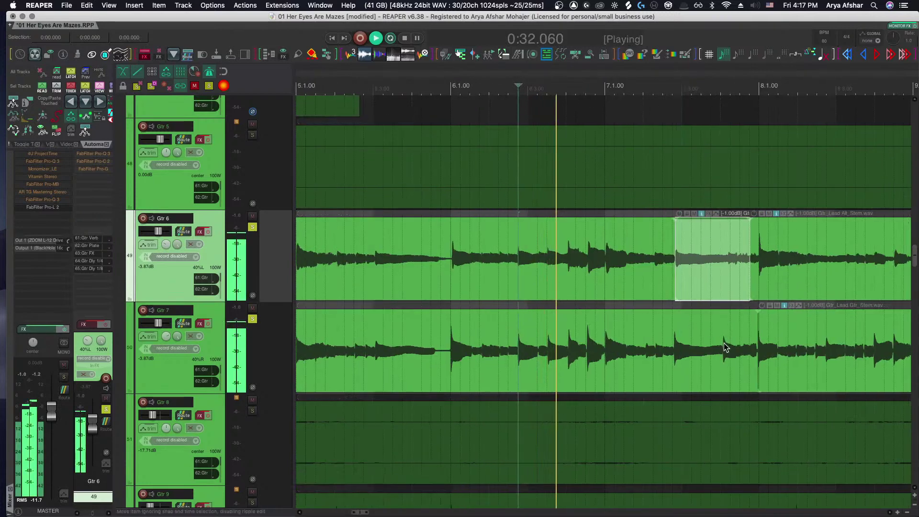
pyautogui.scroll(5, 723, 343)
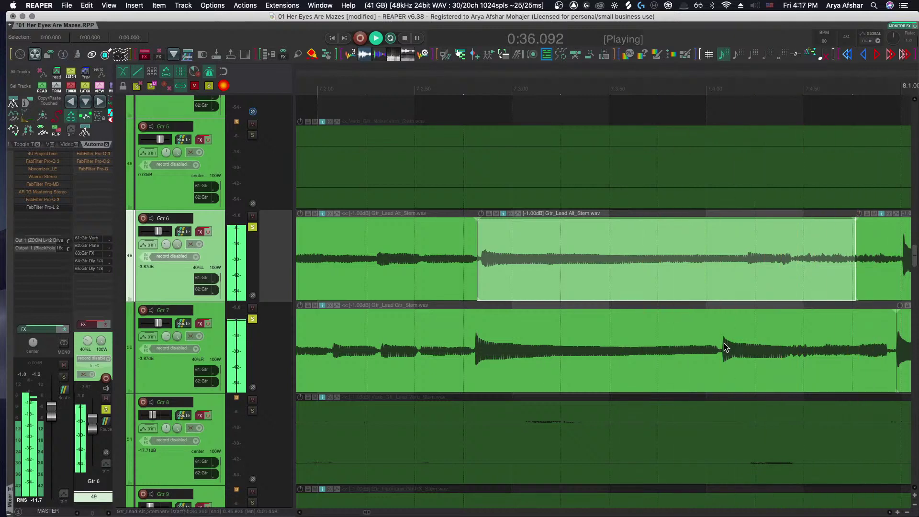
pyautogui.press('space')
pyautogui.press('super+z')
pyautogui.press('super+z')
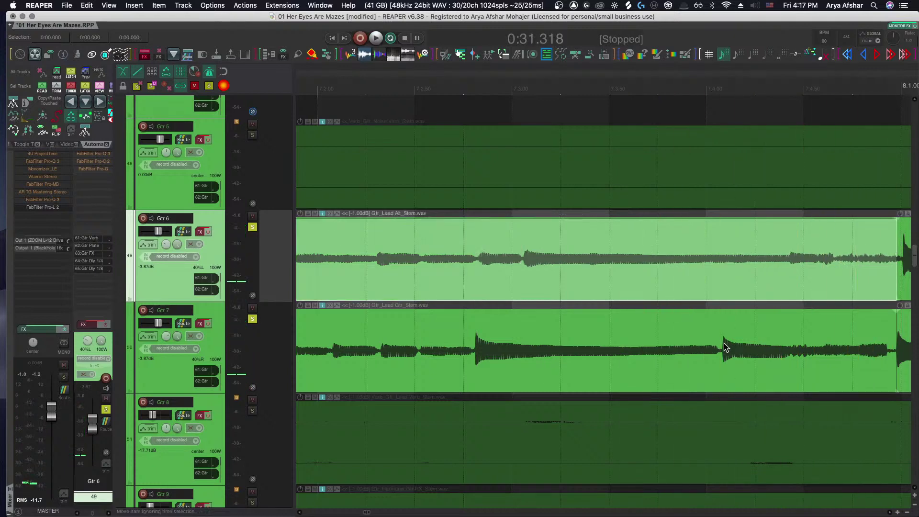
pyautogui.scroll(-2, 723, 343)
pyautogui.press('super+z')
# Play Gtr 6 and Gtr 7 from 0:35.245 through bars 8 and 9 to compare their timing
pyautogui.hscroll(1, 723, 343)
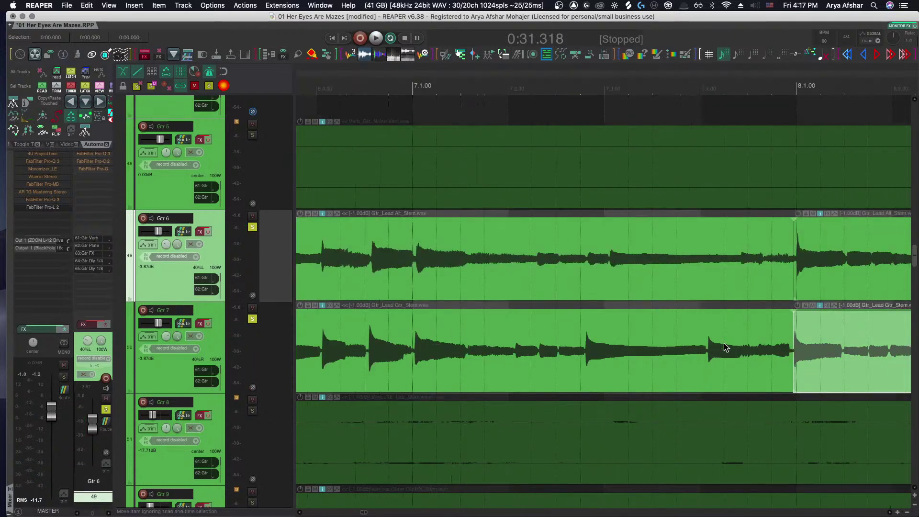
pyautogui.click(699, 254)
pyautogui.press('space')
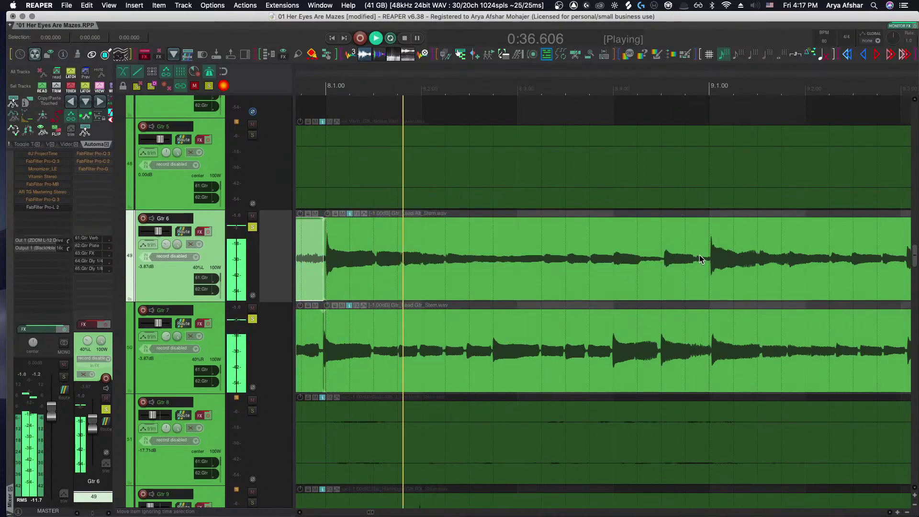
pyautogui.hscroll(1, 699, 255)
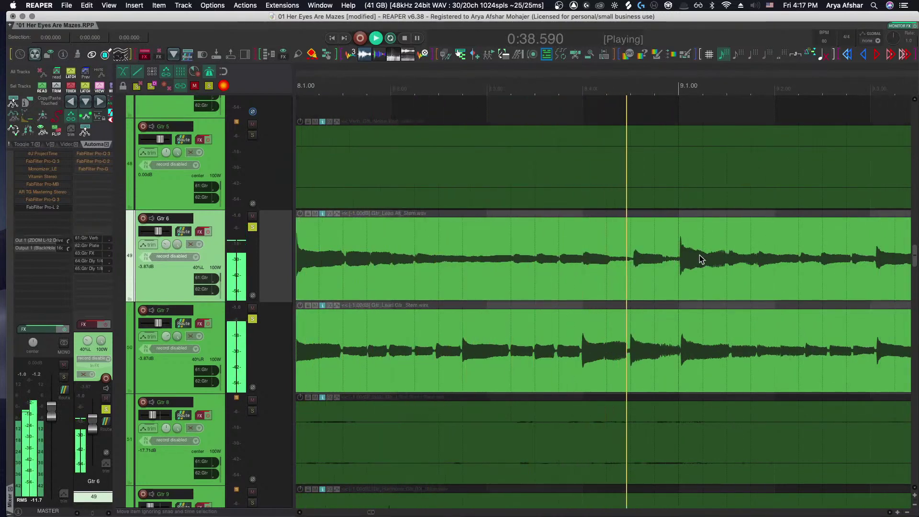
pyautogui.hscroll(6, 699, 256)
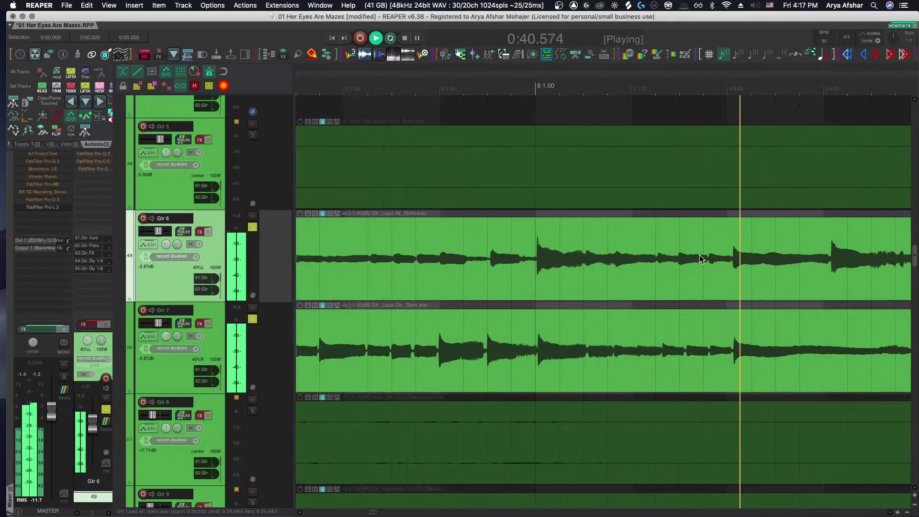
pyautogui.press('space')
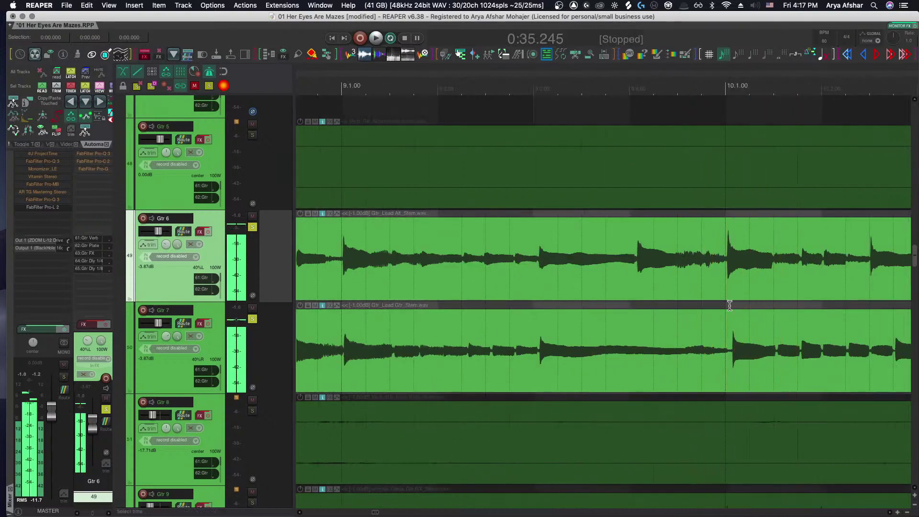
# Split the Gtr 7 lead item at 0:41.991, just before its bar 10 note, and at 0:47.859, just before V1
pyautogui.scroll(2, 709, 368)
pyautogui.scroll(3, 711, 366)
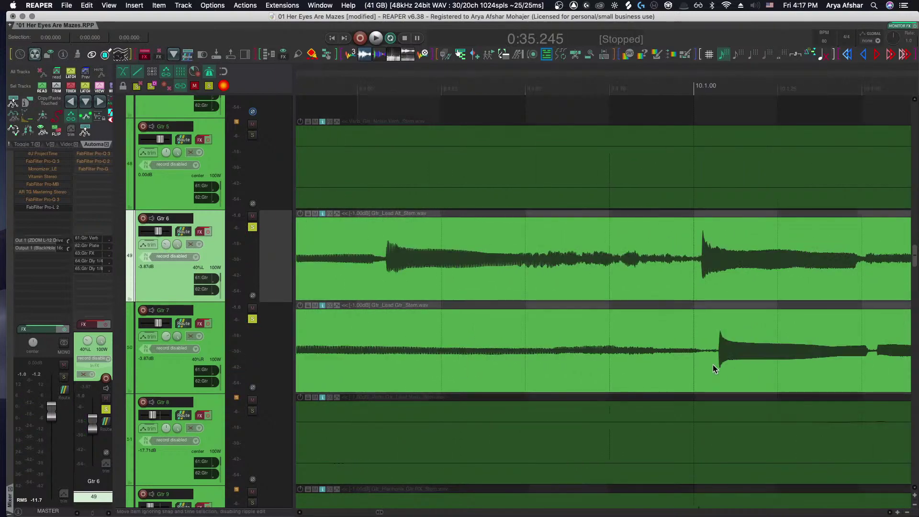
pyautogui.click(690, 366)
pyautogui.scroll(2, 690, 366)
pyautogui.press('s')
pyautogui.scroll(-3, 690, 364)
pyautogui.scroll(-1, 758, 364)
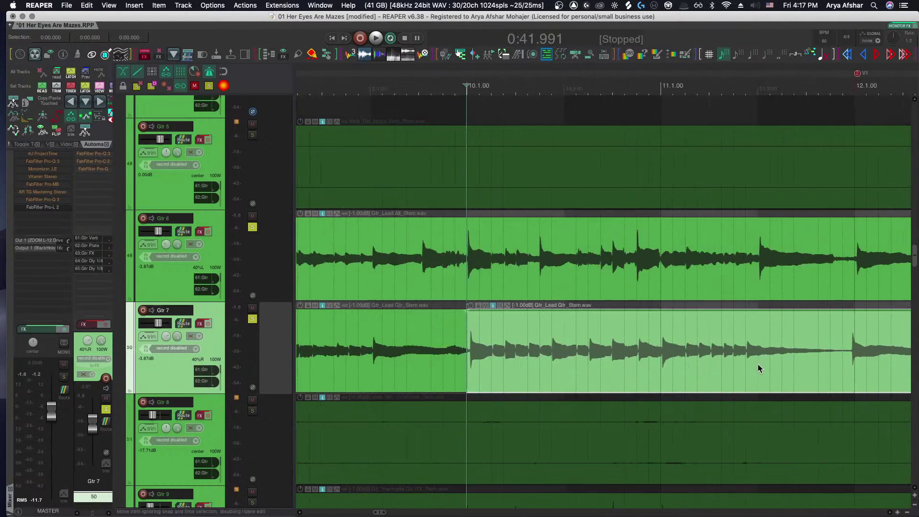
pyautogui.click(847, 368)
pyautogui.press('s')
# Shift the Gtr 7 slice at bar 10 slightly earlier to match the Gtr 6 note and adjust the crossfade at its start
pyautogui.scroll(4, 479, 358)
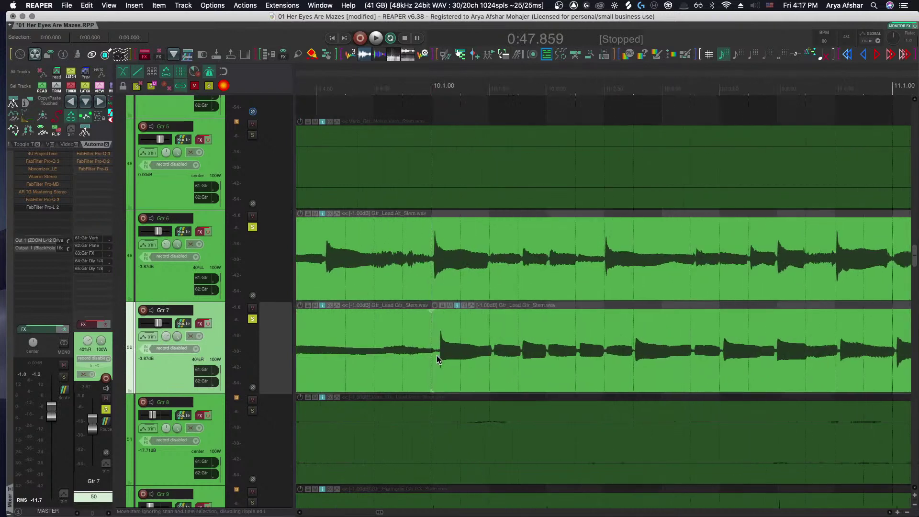
pyautogui.click(494, 363)
pyautogui.moveTo(499, 365)
pyautogui.mouseDown()
pyautogui.moveTo(466, 369)
pyautogui.moveTo(484, 369)
pyautogui.mouseUp()
pyautogui.moveTo(419, 332); pyautogui.dragTo(484, 375)
pyautogui.scroll(3, 403, 332)
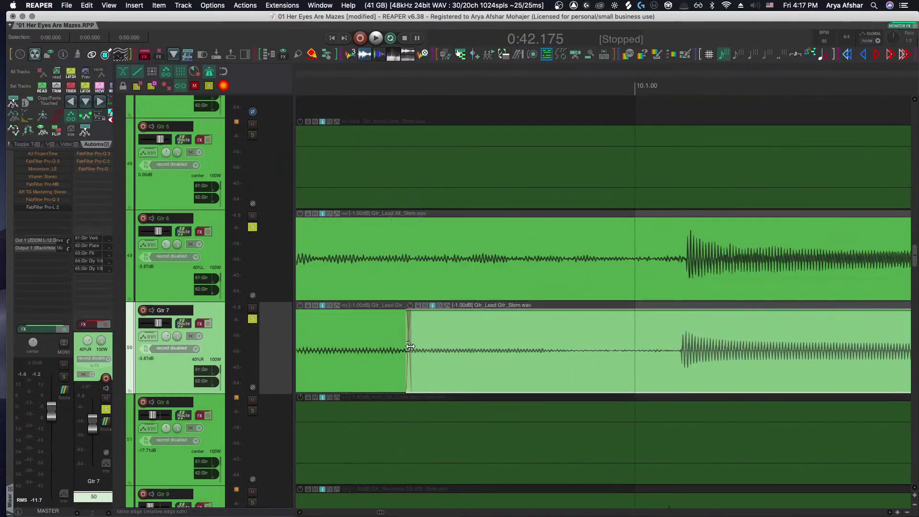
pyautogui.scroll(2, 409, 346)
pyautogui.scroll(-4, 485, 374)
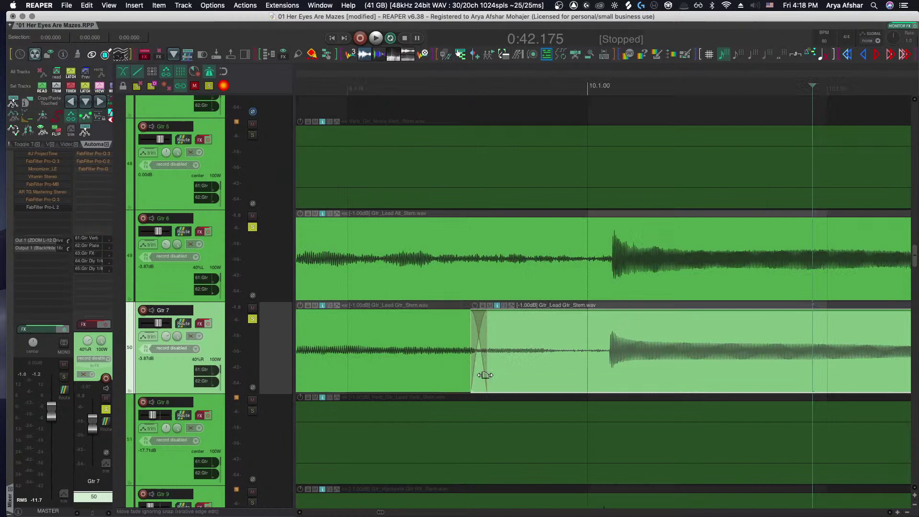
pyautogui.scroll(-3, 484, 375)
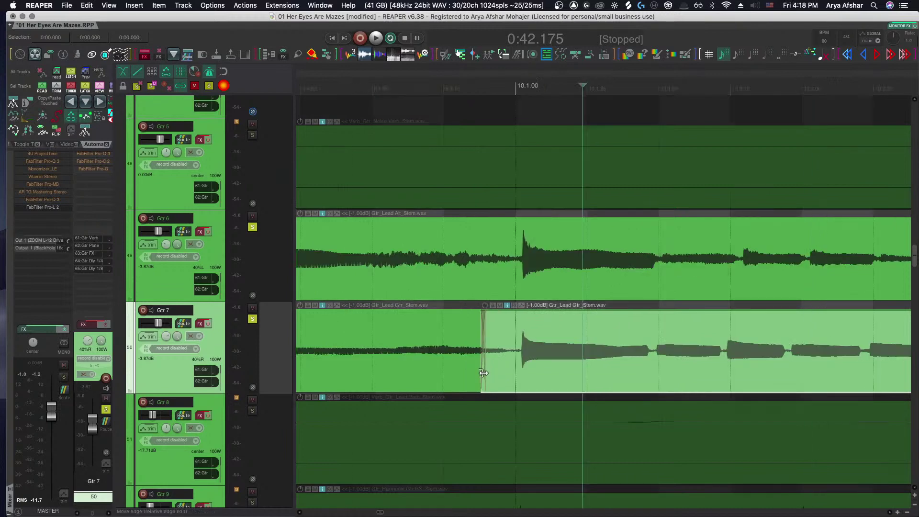
# Play Gtr 6 and Gtr 7 together from 0:41.685 to check the shifted Gtr 7 slice at bar 10
pyautogui.click(400, 324)
pyautogui.press('space')
pyautogui.hscroll(3, 395, 324)
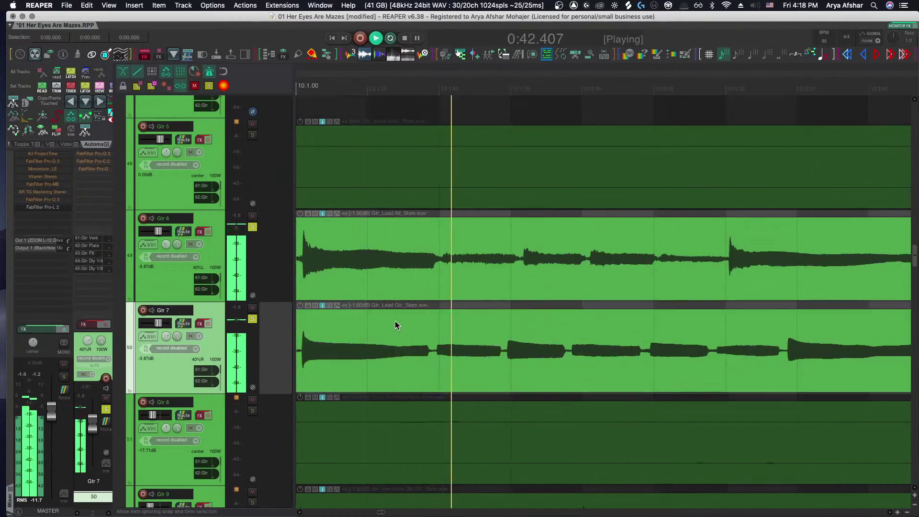
pyautogui.hscroll(3, 395, 325)
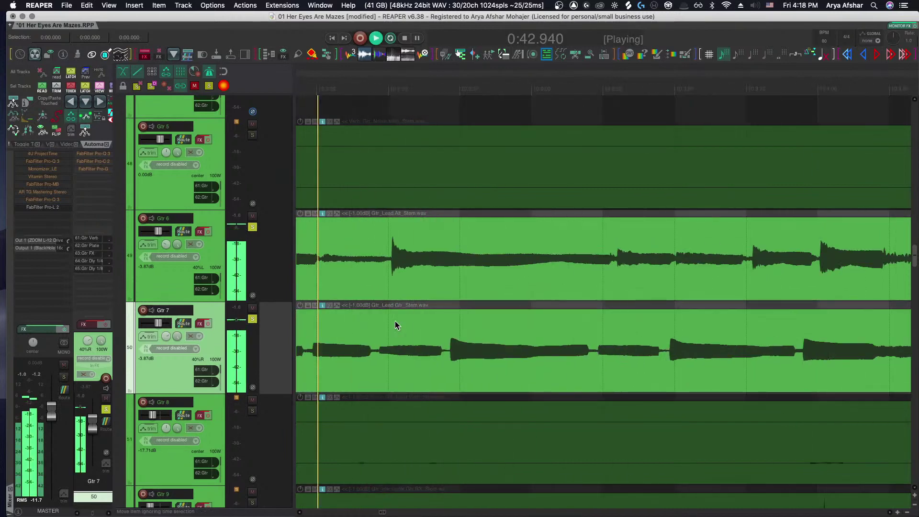
pyautogui.press('space')
pyautogui.press('space')
pyautogui.press('space')
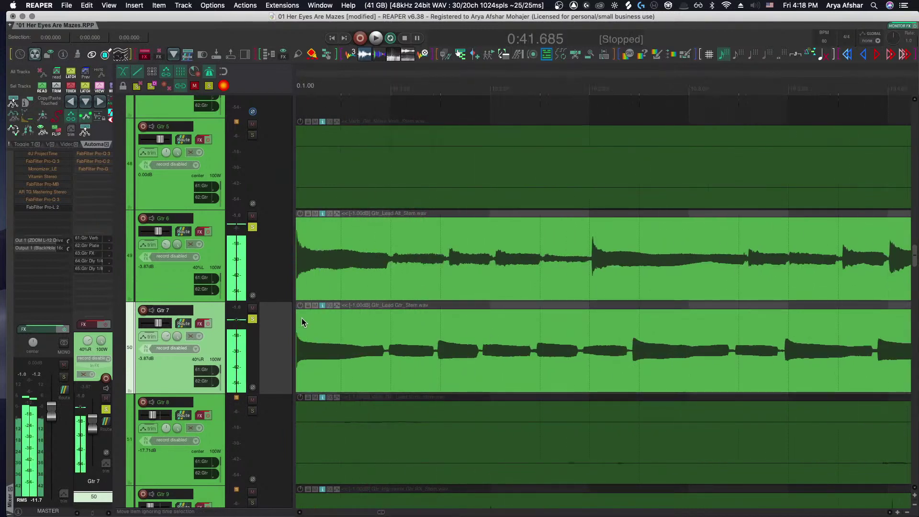
# Play Gtr 7 soloed from just before bar 10 through bar 11 to check its edited timing
pyautogui.click(428, 344)
pyautogui.scroll(2, 429, 343)
pyautogui.press('space')
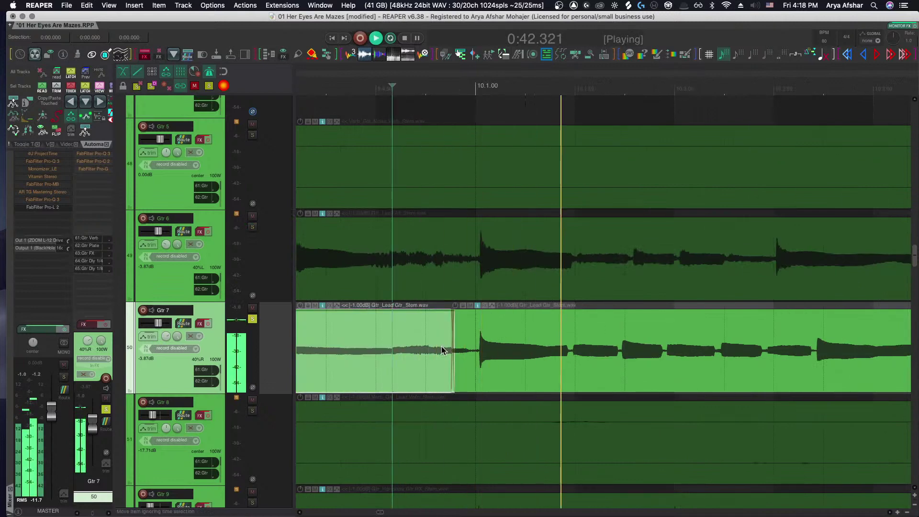
pyautogui.hscroll(2, 442, 350)
pyautogui.hscroll(5, 442, 351)
pyautogui.hscroll(5, 442, 351)
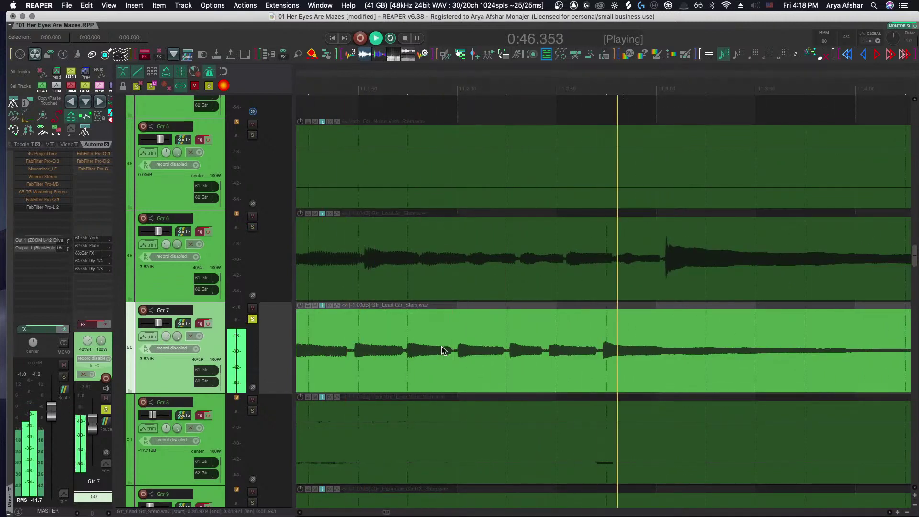
pyautogui.press('space')
# Split the Gtr 7 item at 0:44.977 and slip the new slice's audio later so its note lands on bar 11
pyautogui.scroll(4, 544, 358)
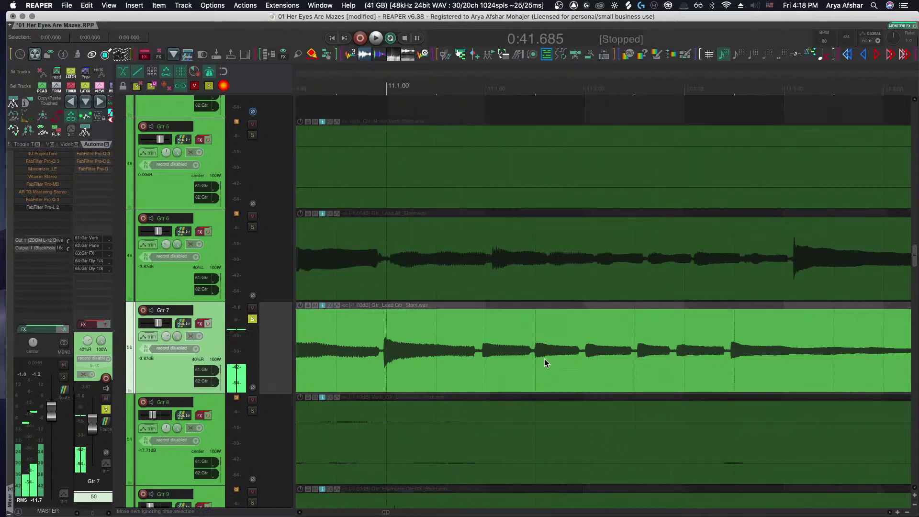
pyautogui.click(456, 358)
pyautogui.press('s')
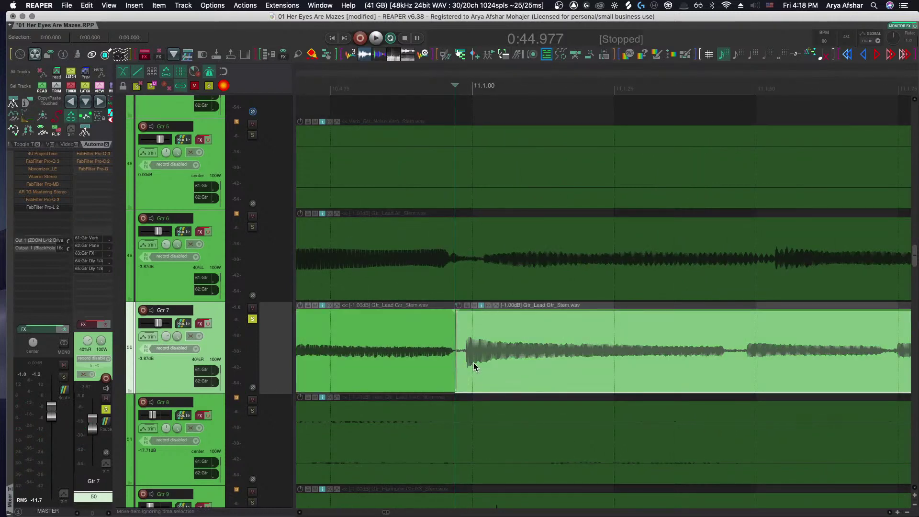
pyautogui.scroll(2, 475, 364)
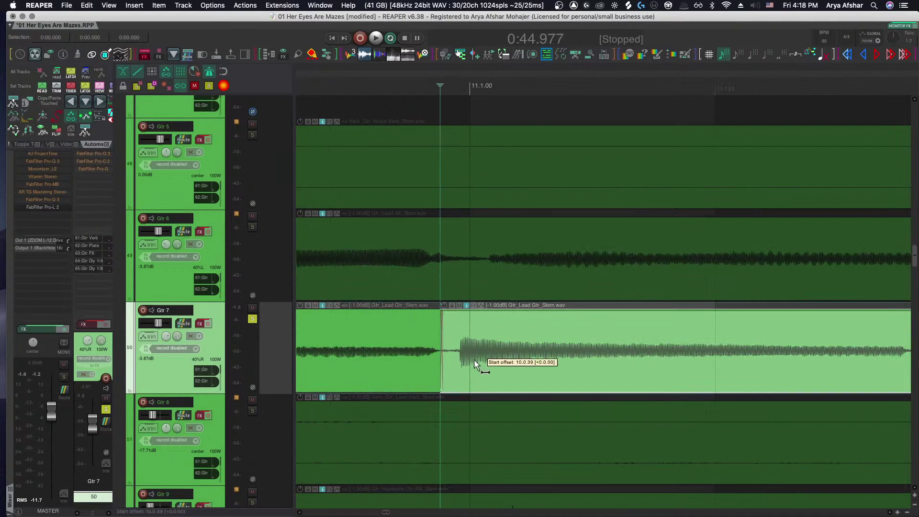
pyautogui.moveTo(475, 363); pyautogui.dragTo(484, 362)
pyautogui.press('space')
pyautogui.press('space')
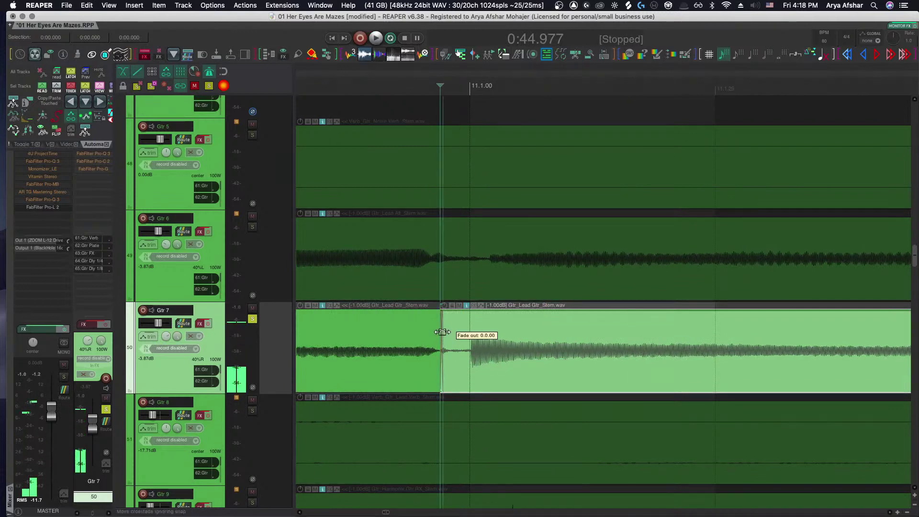
# Play Gtr 7 from 0:44.663 to check the join and the slipped audio at bar 11
pyautogui.scroll(-2, 441, 332)
pyautogui.click(398, 328)
pyautogui.press('space')
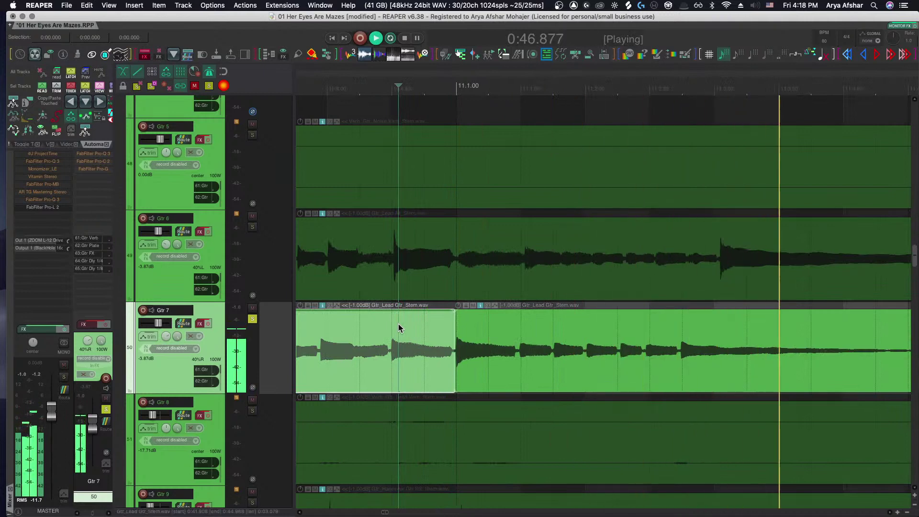
pyautogui.scroll(-1, 430, 364)
pyautogui.press('space')
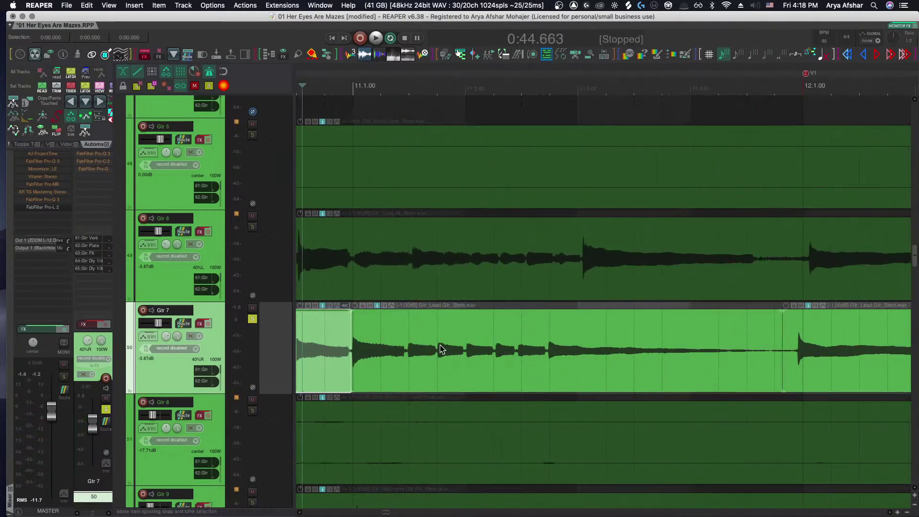
# Split the Gtr 7 item at 0:53.871 before bar 14, and slip the slice starting before V1 later to match the Gtr 6 note
pyautogui.hscroll(10, 440, 349)
pyautogui.scroll(-4, 440, 345)
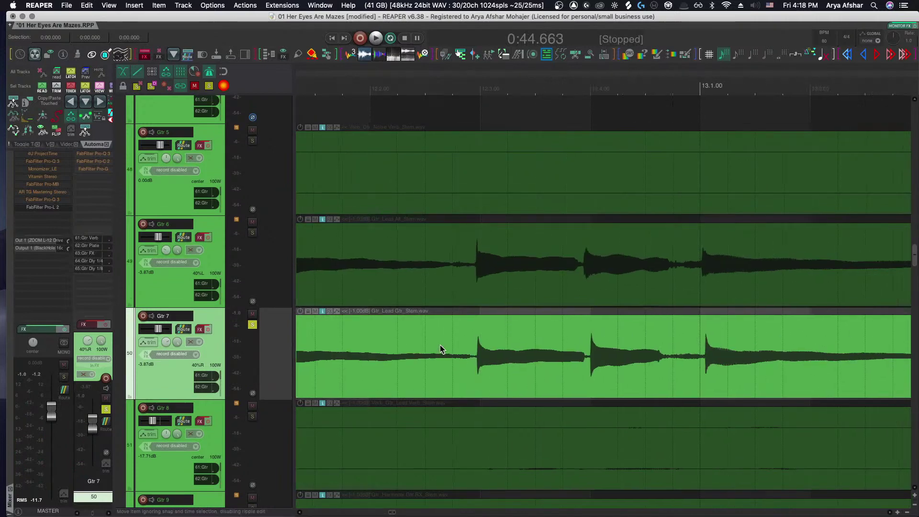
pyautogui.hscroll(6, 507, 353)
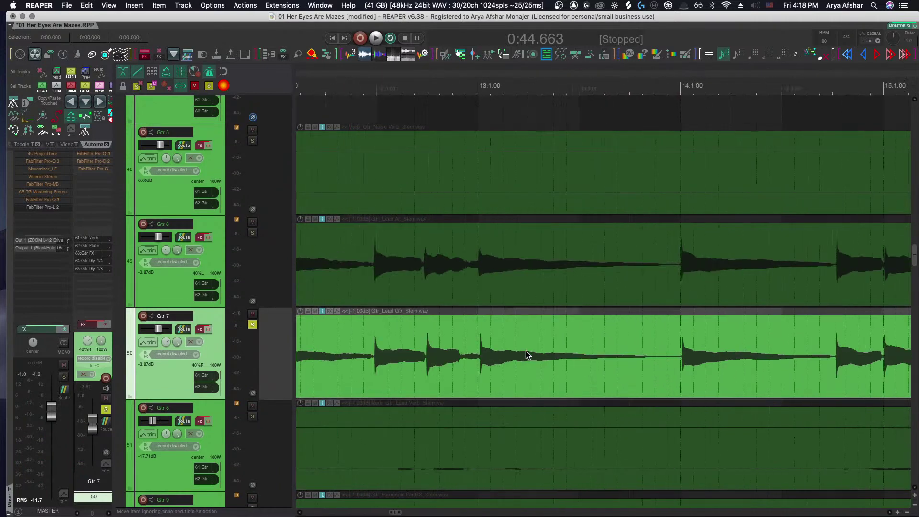
pyautogui.click(670, 367)
pyautogui.hscroll(-1, 670, 366)
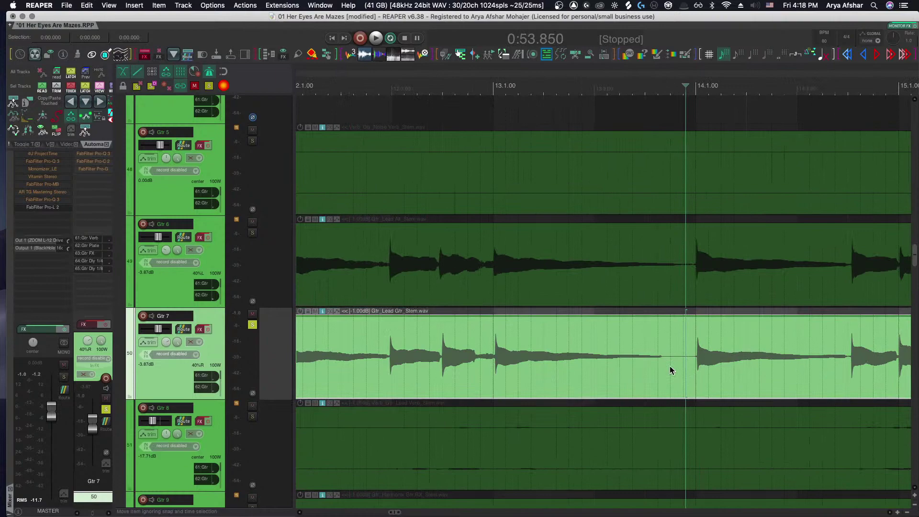
pyautogui.click(723, 369)
pyautogui.press('s')
pyautogui.hscroll(-2, 708, 372)
pyautogui.scroll(5, 469, 374)
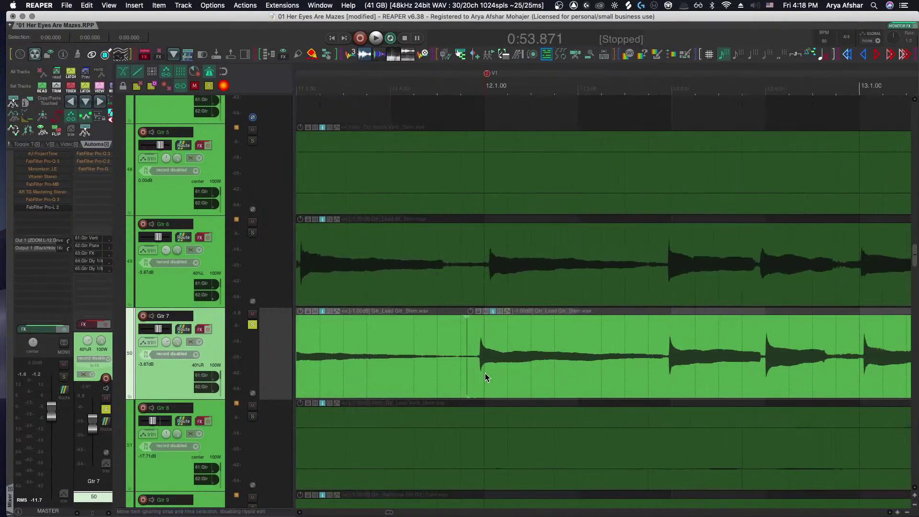
pyautogui.moveTo(485, 368); pyautogui.dragTo(494, 368)
# Split the Gtr 7 item at 0:49.485, before the beat 3 note of bar 12, and slip that slice's audio to match Gtr 6
pyautogui.scroll(-3, 494, 367)
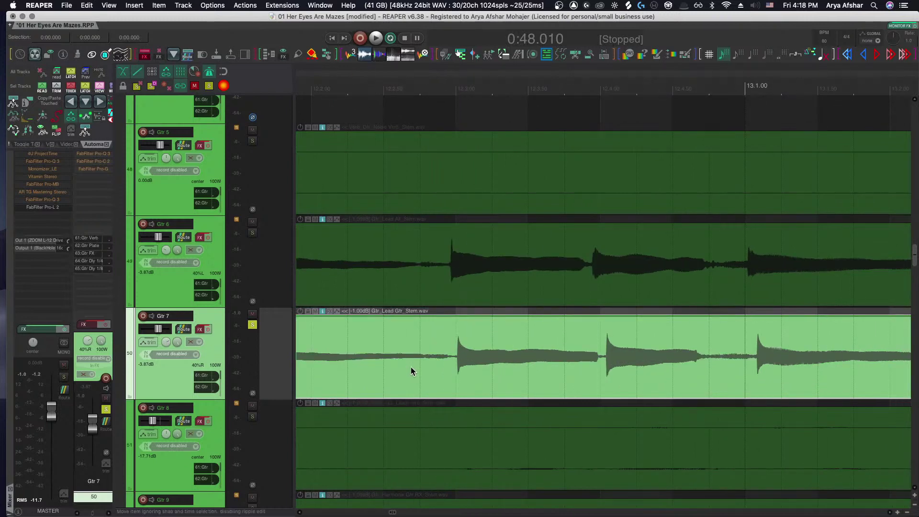
pyautogui.scroll(5, 530, 375)
pyautogui.click(547, 371)
pyautogui.press('s')
pyautogui.moveTo(570, 367); pyautogui.dragTo(588, 369)
# Split the Gtr 7 item at 0:50.234, before the beat 4 note of bar 12, and slip that slice's audio earlier to match Gtr 6
pyautogui.hscroll(10, 588, 369)
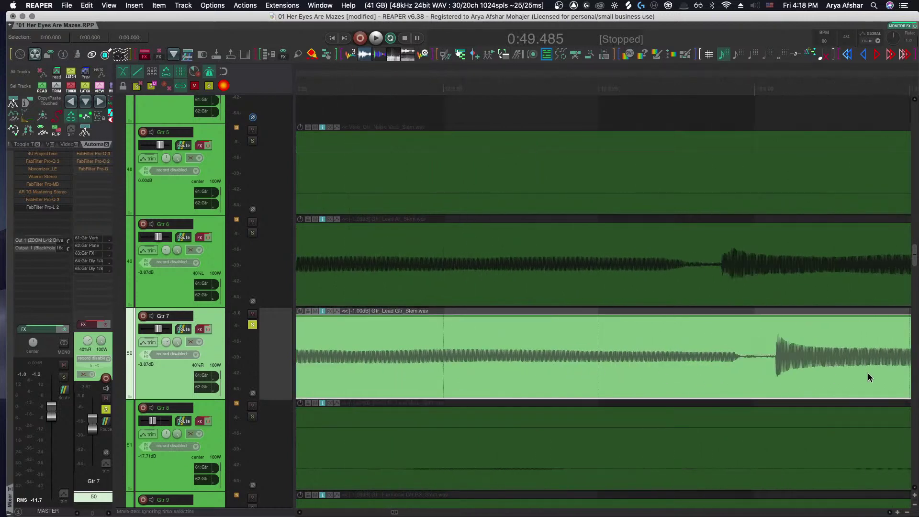
pyautogui.scroll(3, 744, 383)
pyautogui.click(739, 383)
pyautogui.press('s')
pyautogui.moveTo(803, 375); pyautogui.dragTo(761, 375)
# Split the Gtr 7 item at 0:50.788, just before bar 13, and slip that slice's audio slightly earlier
pyautogui.scroll(-3, 746, 375)
pyautogui.hscroll(10, 739, 376)
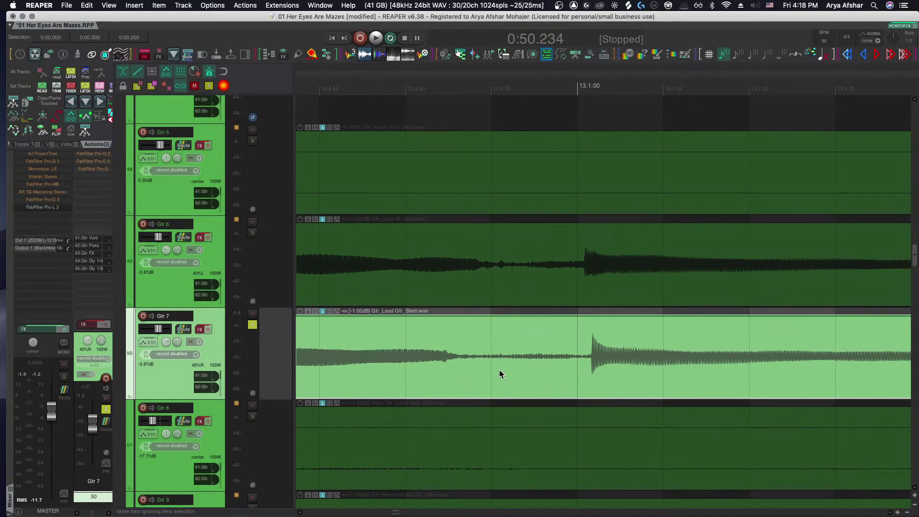
pyautogui.click(480, 371)
pyautogui.press('s')
pyautogui.moveTo(590, 374); pyautogui.dragTo(578, 374)
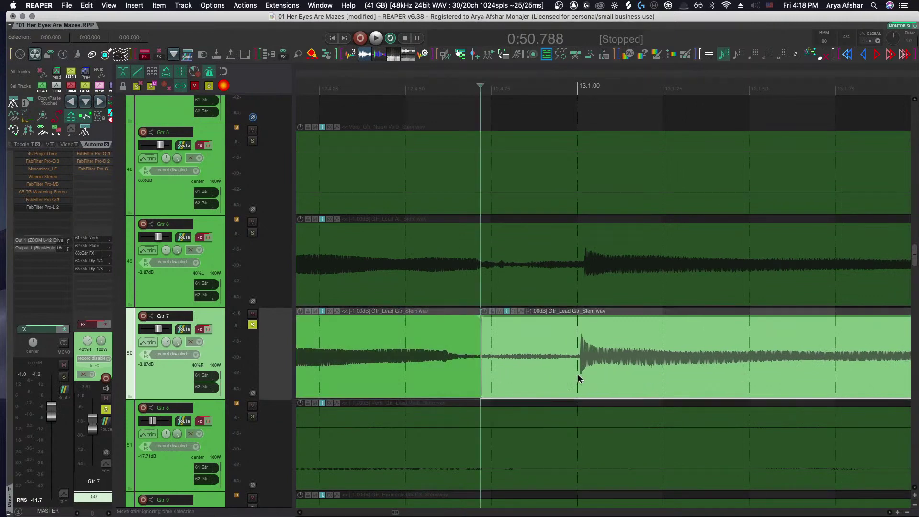
# Play Gtr 7 from 0:42.564 into bar 12 to check the timing across the edited slices
pyautogui.scroll(-5, 578, 374)
pyautogui.hscroll(1, 585, 376)
pyautogui.hscroll(-10, 622, 374)
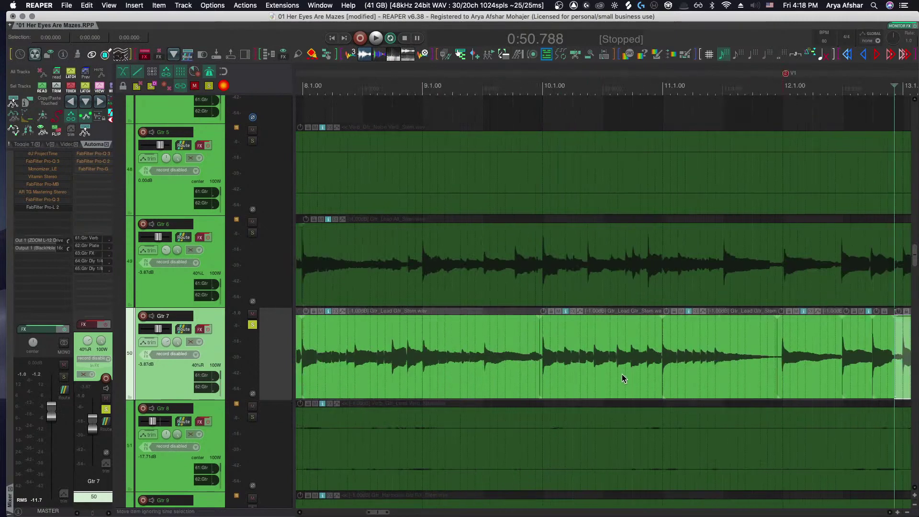
pyautogui.hscroll(1, 621, 375)
pyautogui.click(534, 87)
pyautogui.press('space')
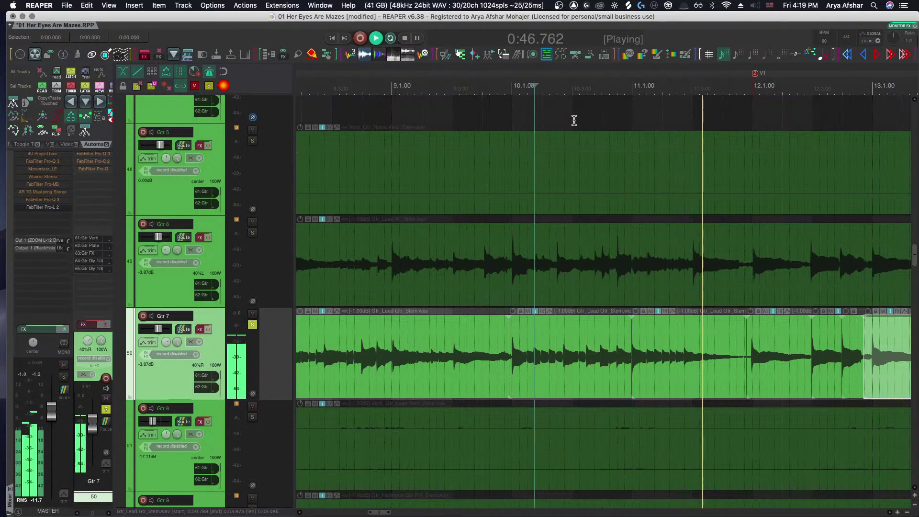
pyautogui.hscroll(7, 575, 122)
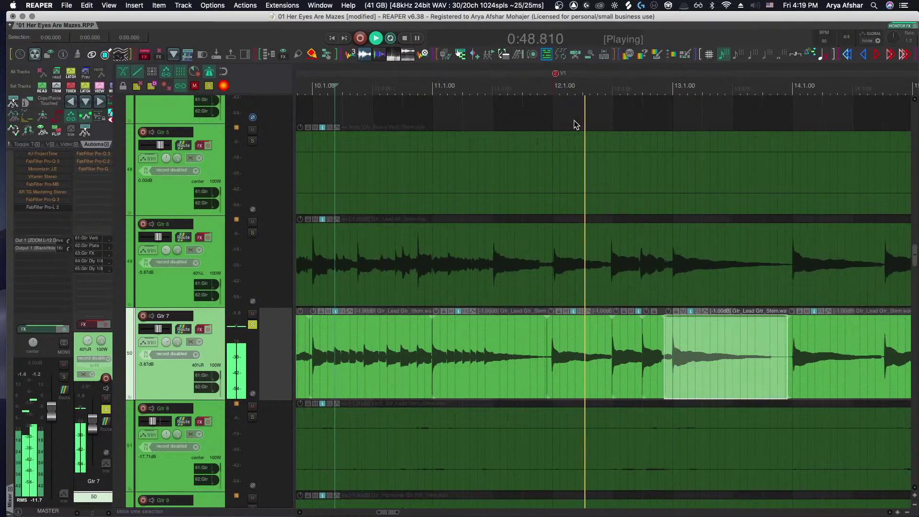
pyautogui.press('space')
# Solo Gtr 6 exclusively and play it from 0:34.244 in bar 7
pyautogui.click(256, 236)
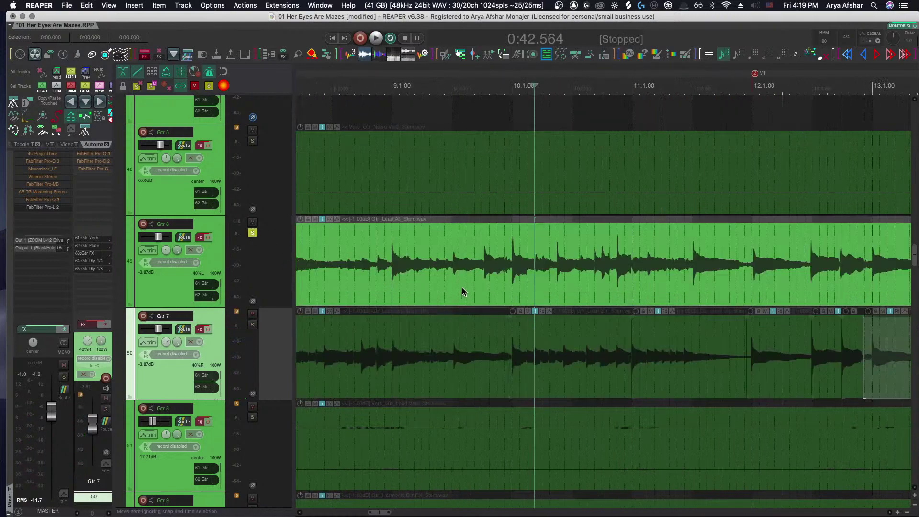
pyautogui.scroll(-4, 461, 289)
pyautogui.click(424, 253)
pyautogui.press('space')
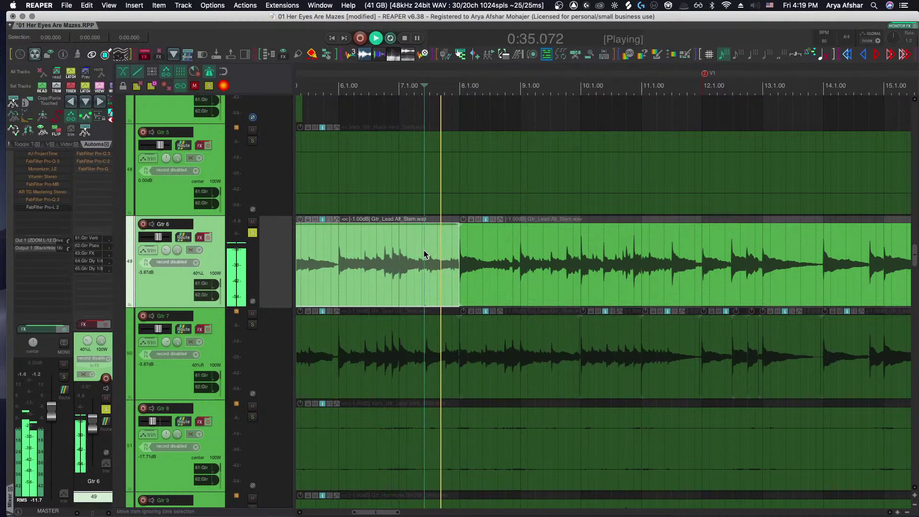
pyautogui.press('space')
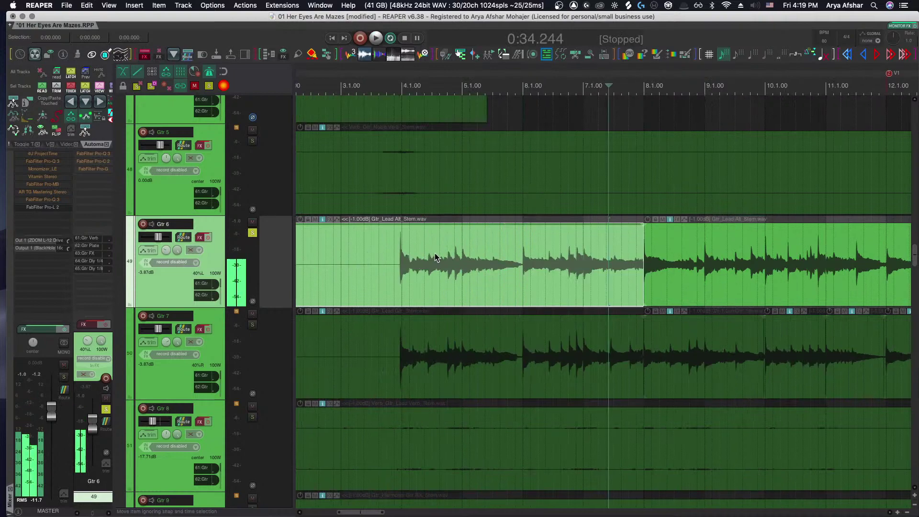
# Compare the first note attacks of Gtr 6 and Gtr 7 near bar 4, playing Gtr 6 from 0:23.923
pyautogui.scroll(4, 383, 263)
pyautogui.scroll(8, 455, 277)
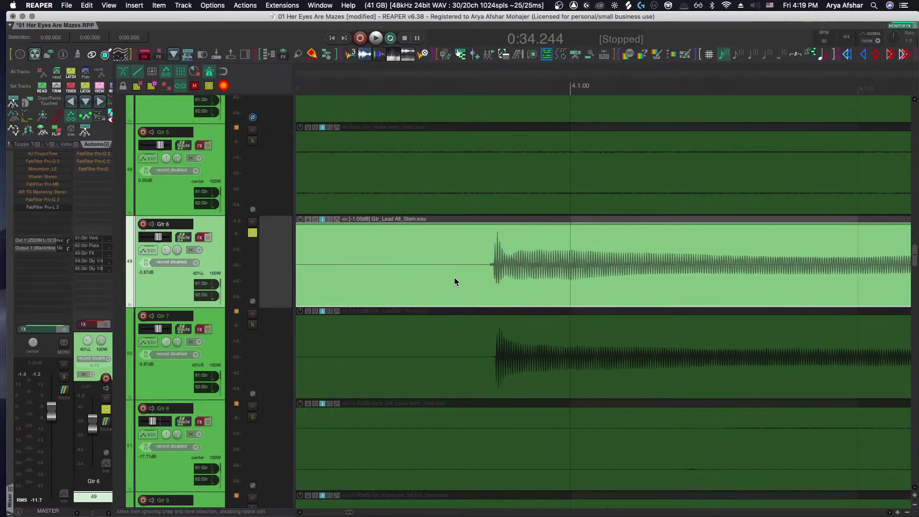
pyautogui.scroll(3, 541, 278)
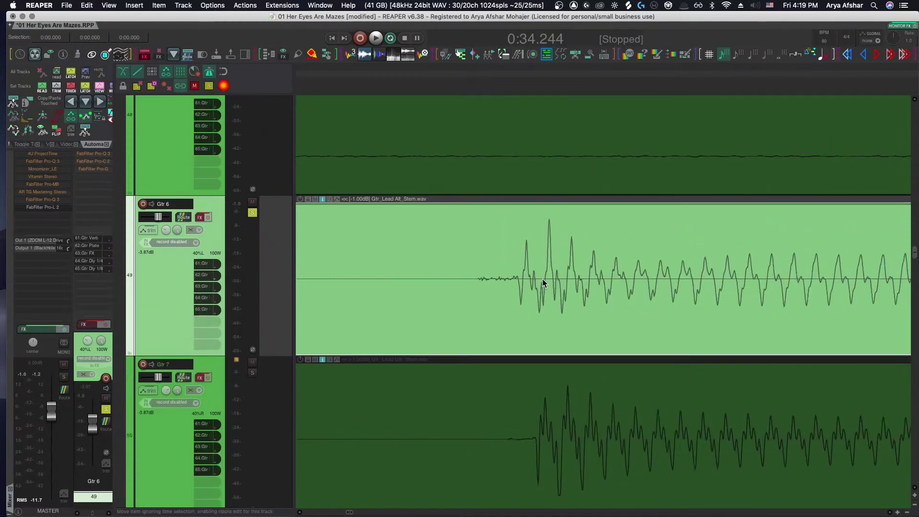
pyautogui.scroll(3, 542, 279)
pyautogui.scroll(-4, 542, 278)
pyautogui.scroll(-4, 542, 278)
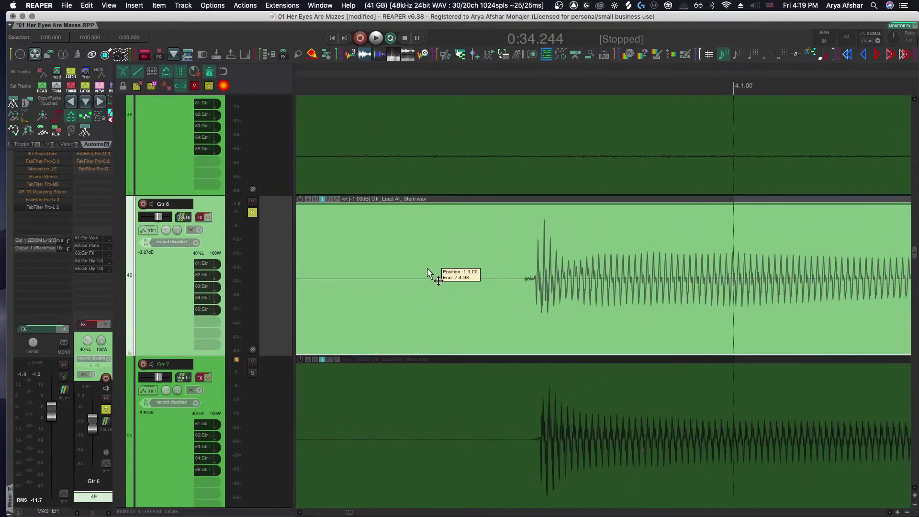
pyautogui.click(430, 271)
pyautogui.press('space')
pyautogui.press('space')
pyautogui.scroll(4, 544, 267)
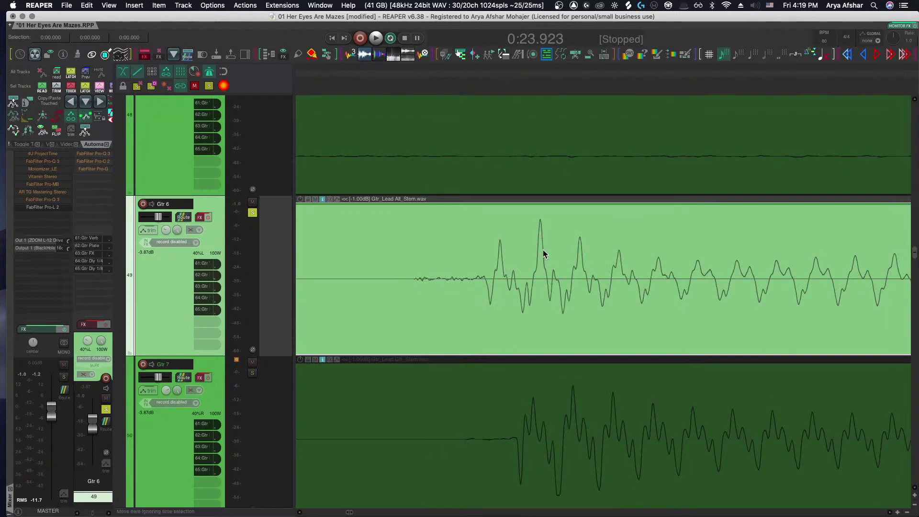
# Examine the Gtr 6 and Gtr 7 waveforms across bar 4 and replay Gtr 6 from 0:23.923
pyautogui.scroll(-5, 544, 254)
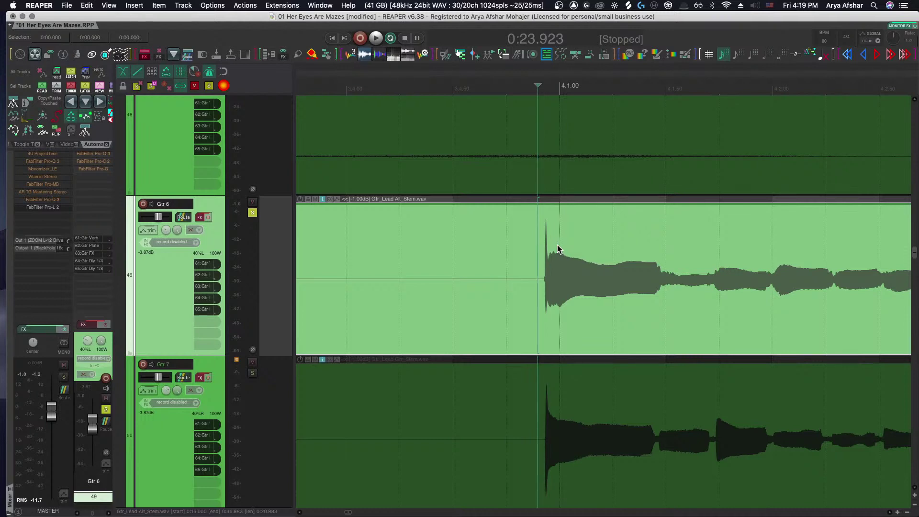
pyautogui.hscroll(5, 558, 249)
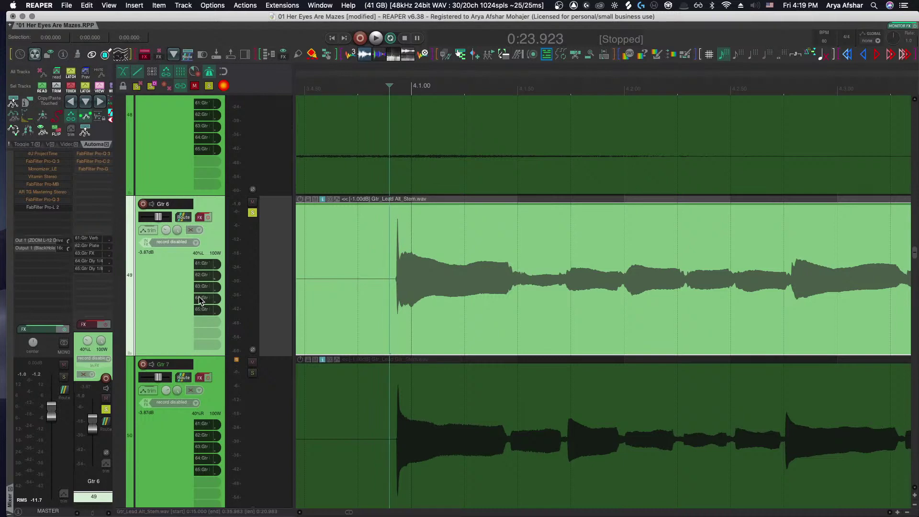
pyautogui.hscroll(2, 474, 299)
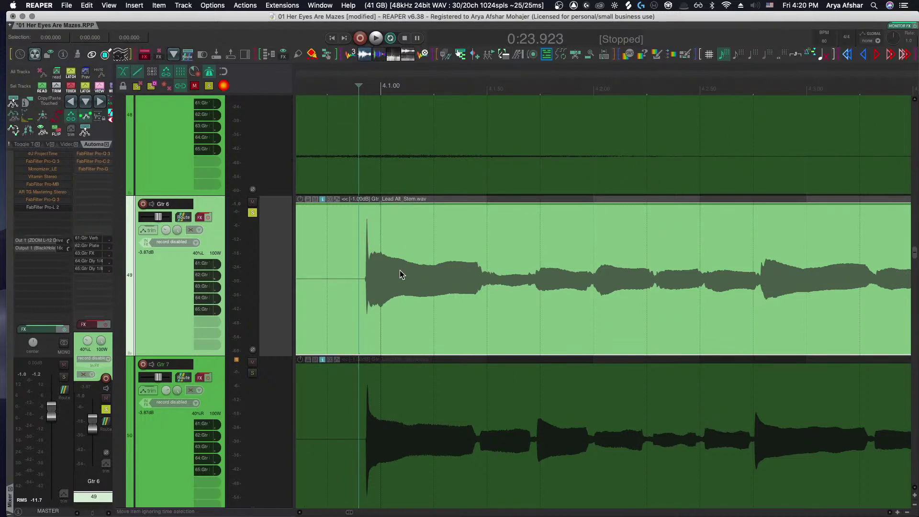
pyautogui.scroll(5, 369, 268)
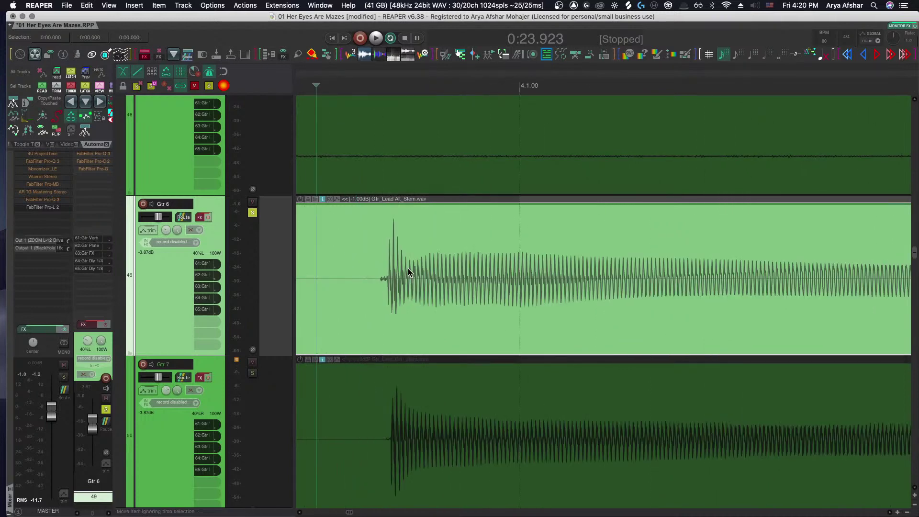
pyautogui.scroll(-8, 407, 268)
pyautogui.scroll(5, 407, 268)
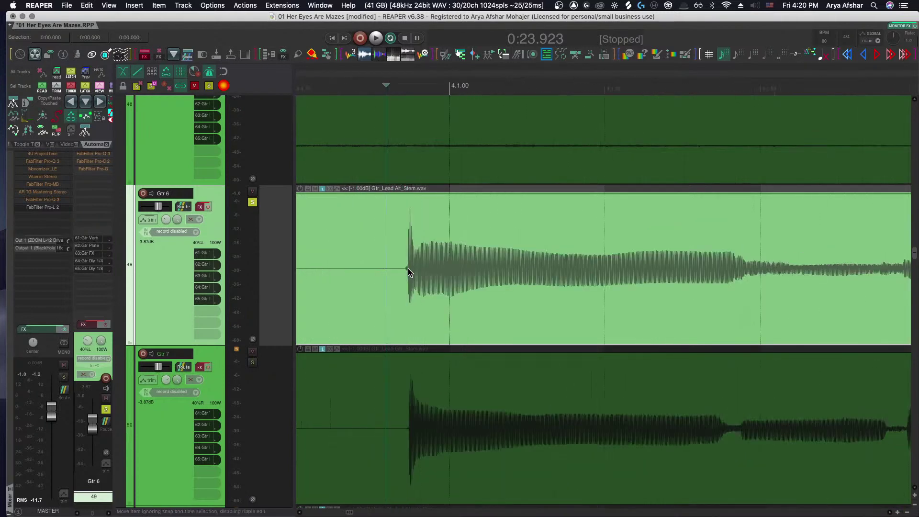
pyautogui.scroll(-4, 408, 268)
pyautogui.press('space')
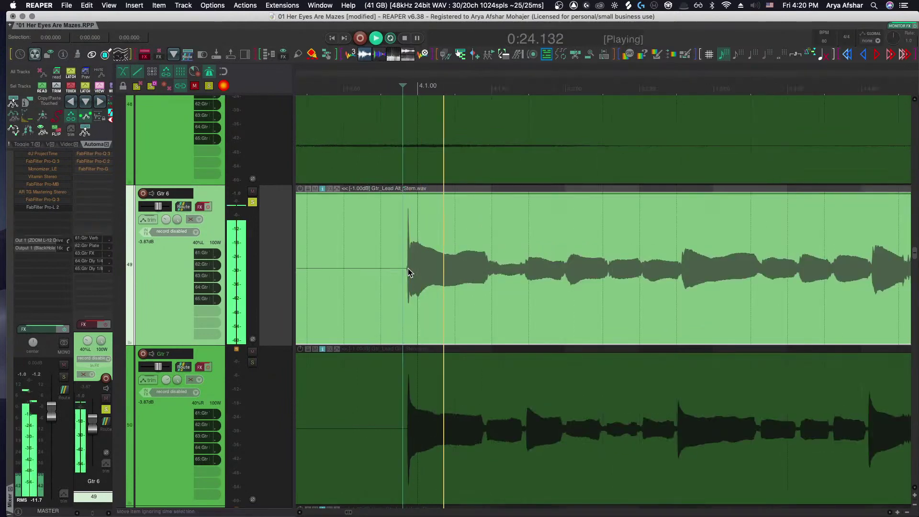
# Replay Gtr 6 from 0:23.923 and compare its note attacks with Gtr 7 from bar 4 into bar 6
pyautogui.hscroll(5, 407, 272)
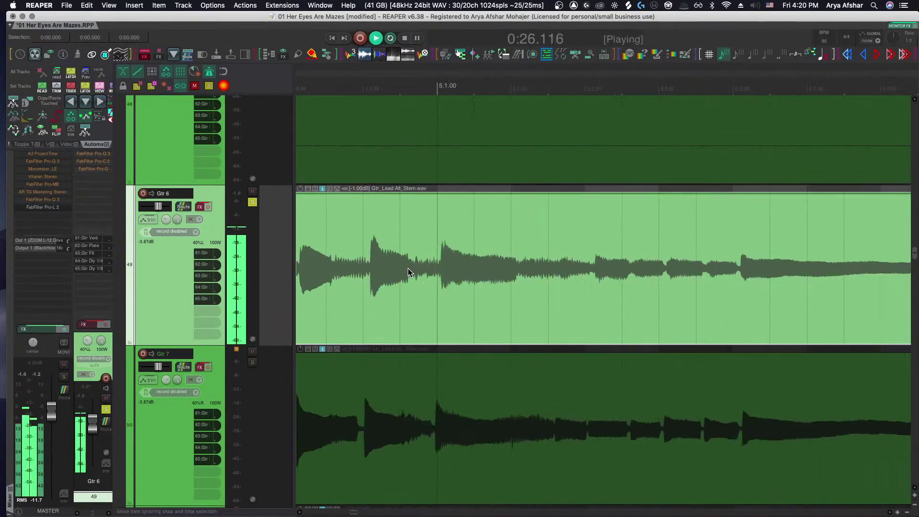
pyautogui.press('space')
pyautogui.hscroll(-3, 493, 280)
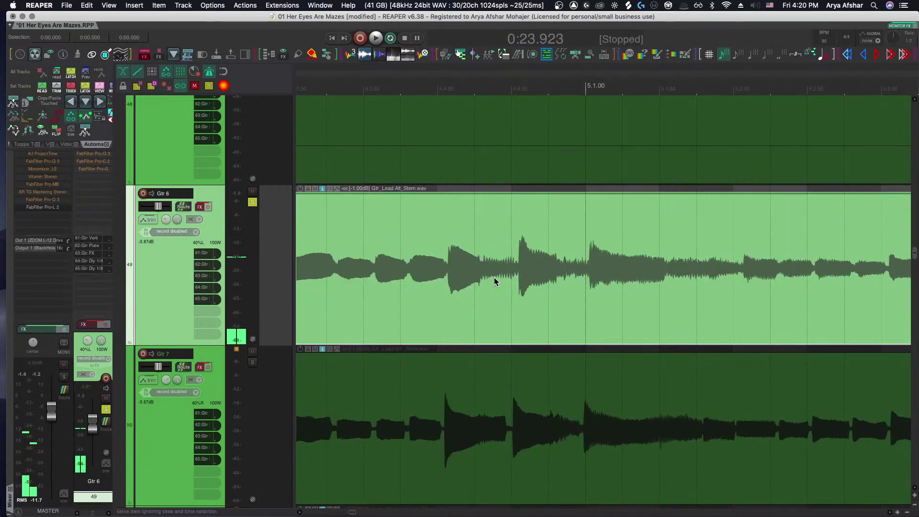
pyautogui.scroll(-5, 494, 281)
pyautogui.press('space')
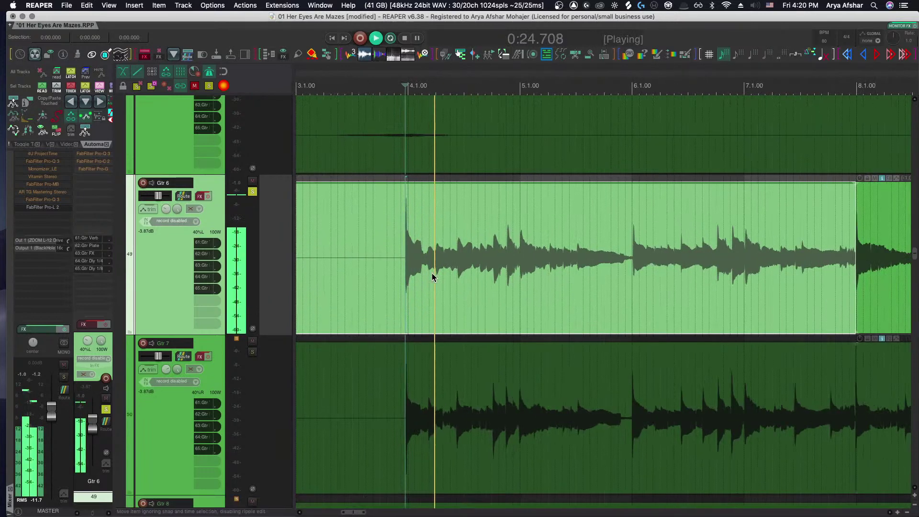
pyautogui.scroll(6, 371, 270)
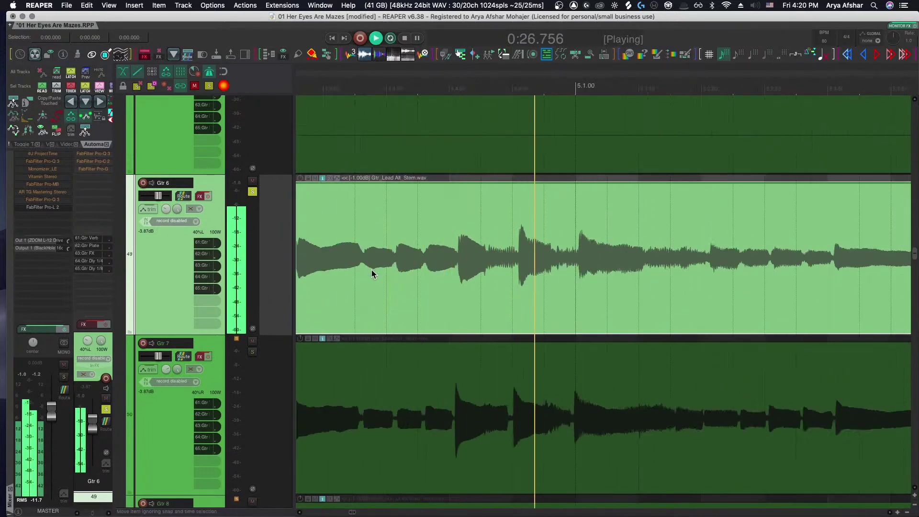
pyautogui.hscroll(3, 372, 270)
pyautogui.hscroll(7, 372, 270)
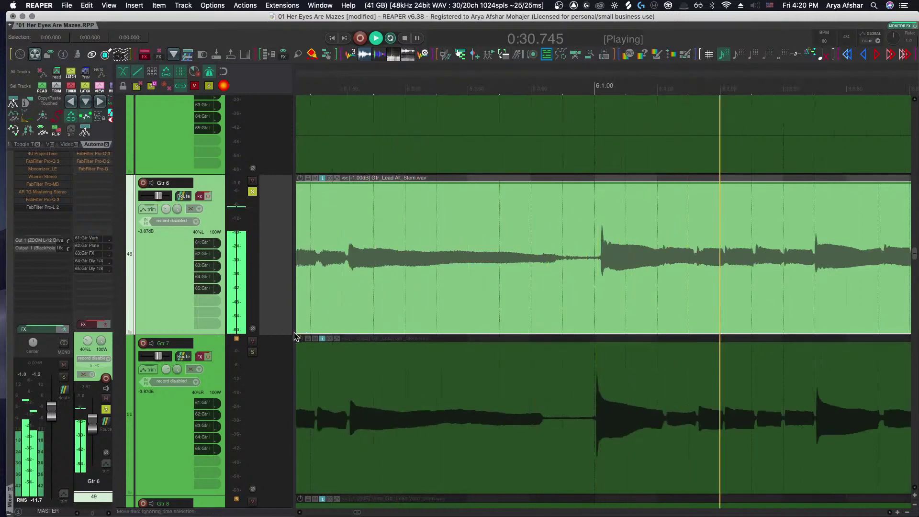
# Solo Gtr 7 exclusively and play it from 0:23.923 through bar 6 to judge its timing
pyautogui.click(400, 390)
pyautogui.scroll(-5, 574, 402)
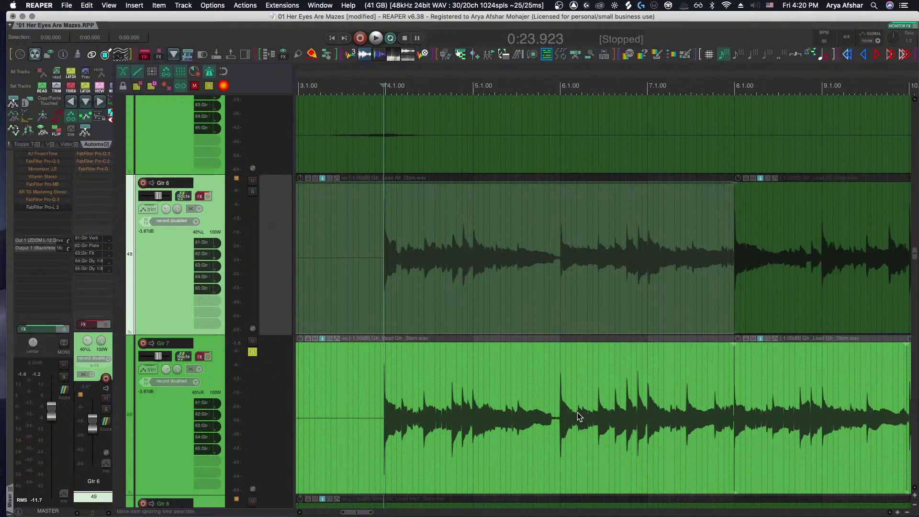
pyautogui.press('space')
pyautogui.hscroll(2, 409, 396)
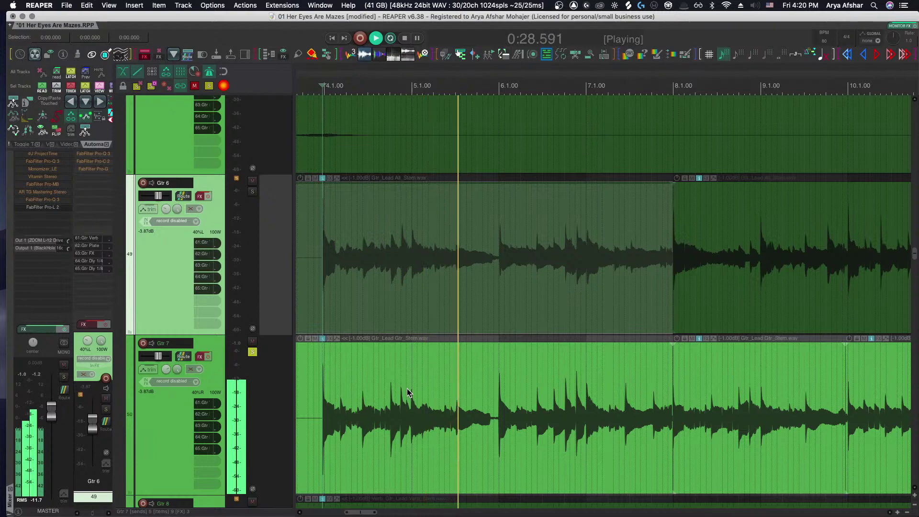
pyautogui.scroll(5, 530, 414)
pyautogui.scroll(-3, 530, 412)
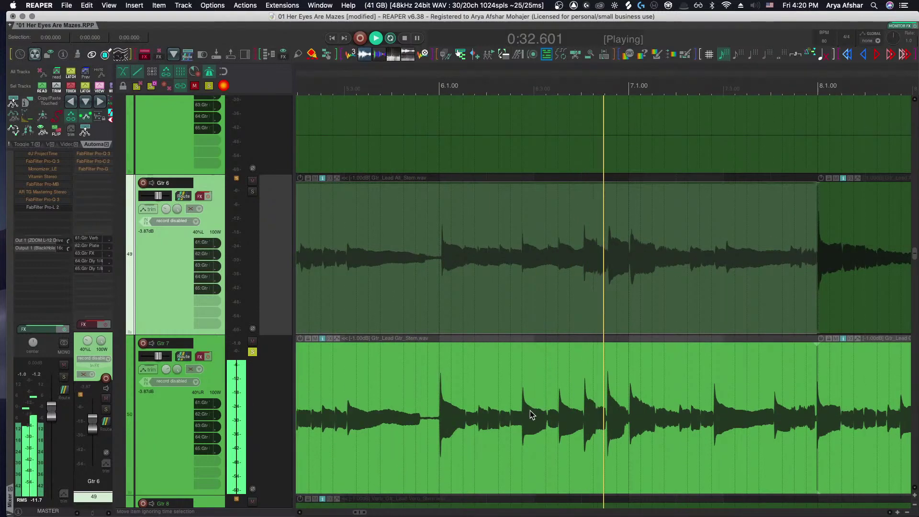
pyautogui.press('space')
# Split Gtr 7 at 0:29.888 before the bar 6 note and at 0:31.322, shifting the second cut's crossfade slightly earlier
pyautogui.scroll(3, 480, 431)
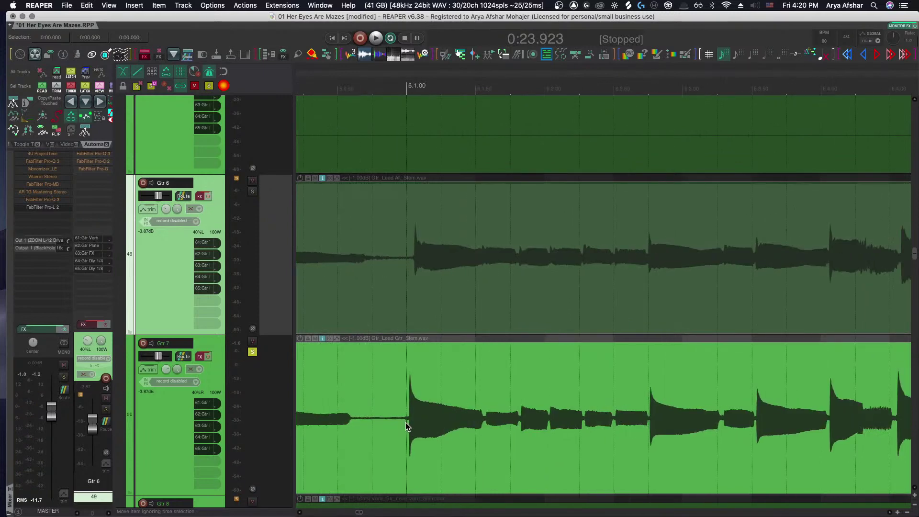
pyautogui.click(406, 423)
pyautogui.scroll(4, 656, 434)
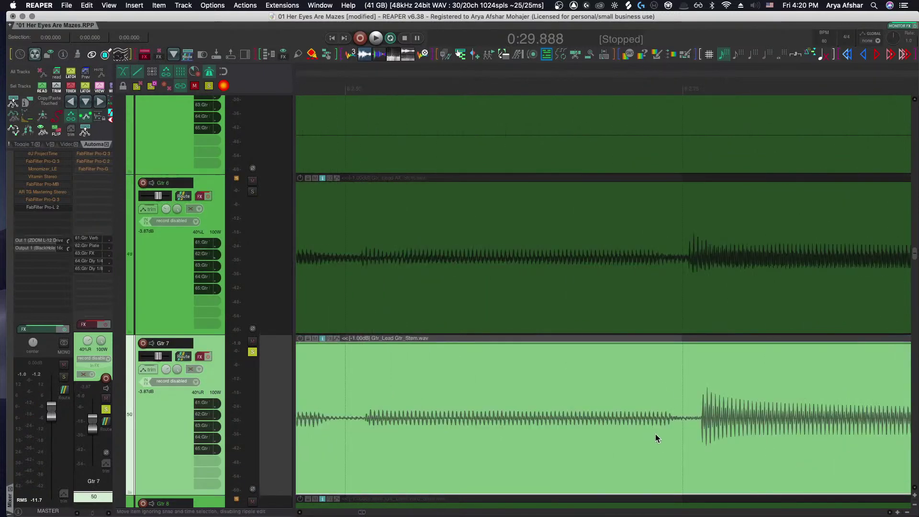
pyautogui.click(699, 436)
pyautogui.press('s')
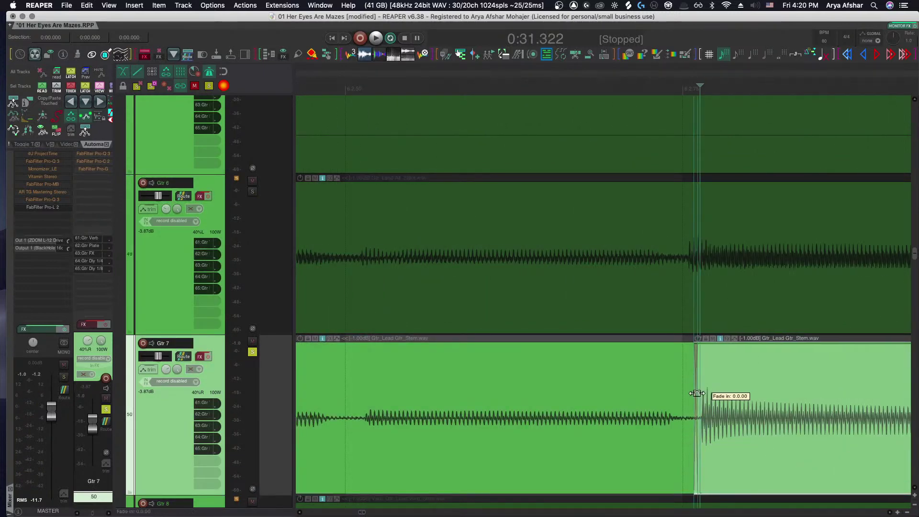
pyautogui.moveTo(697, 393); pyautogui.dragTo(695, 396)
# Slip the audio inside the new Gtr 7 slice at bar 6 slightly earlier, leaving the slice edges in place
pyautogui.scroll(-3, 693, 400)
pyautogui.hscroll(-1, 691, 403)
pyautogui.scroll(-1, 690, 405)
pyautogui.moveTo(600, 428); pyautogui.dragTo(586, 426)
# Play Gtr 7 from 0:29.529 across the bar 6 slice to check its timing
pyautogui.scroll(-3, 586, 426)
pyautogui.press('space')
pyautogui.press('space')
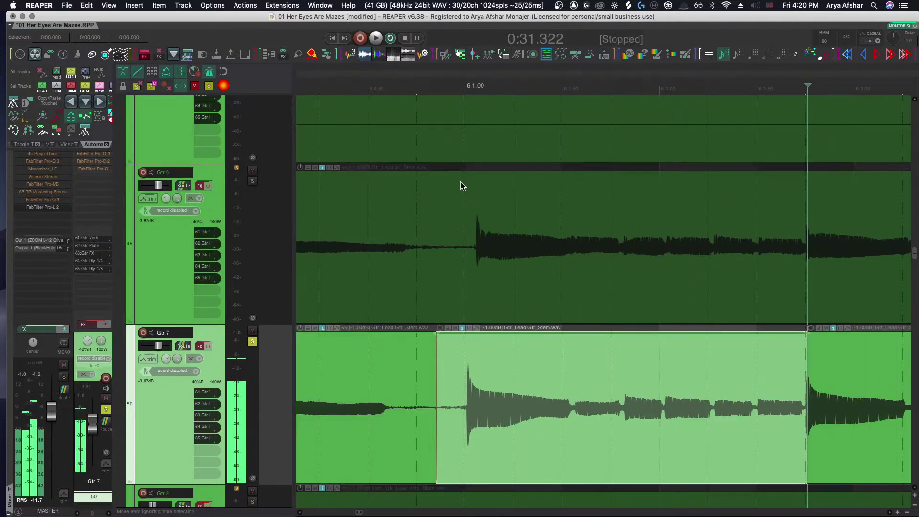
pyautogui.click(342, 82)
pyautogui.press('space')
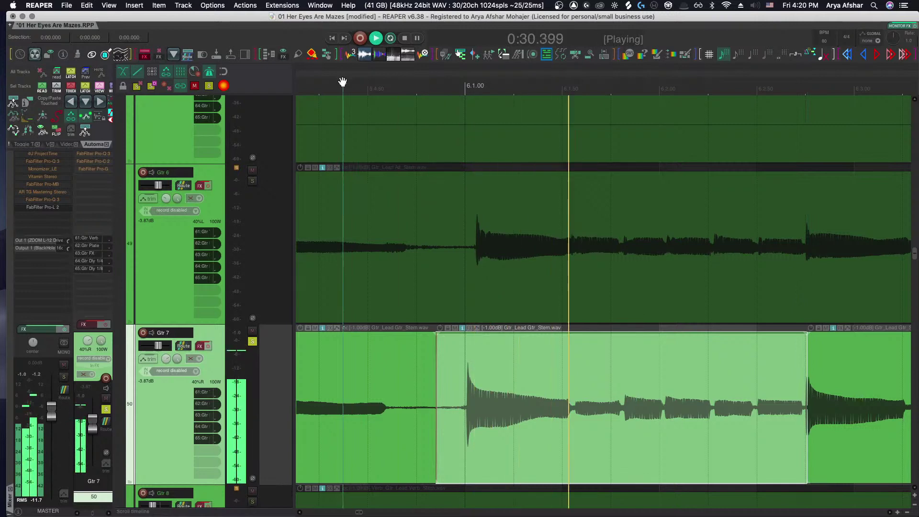
pyautogui.press('space')
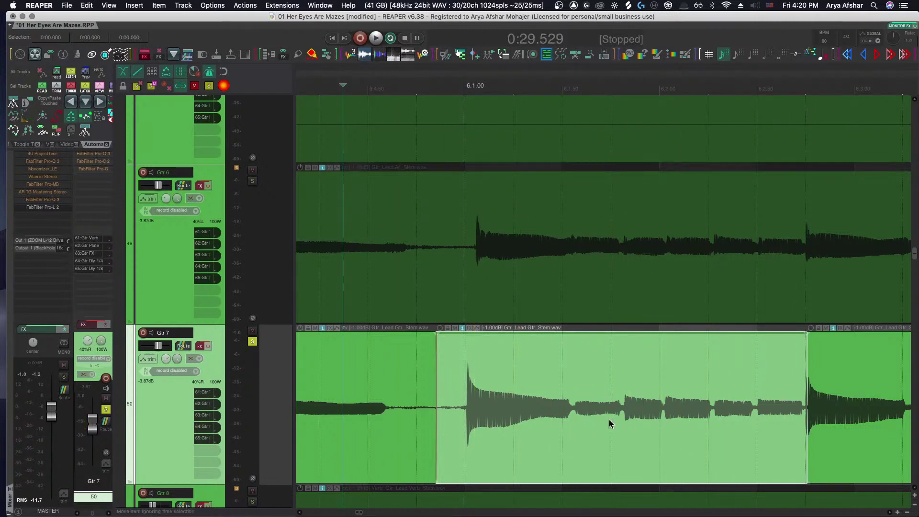
pyautogui.hscroll(3, 579, 423)
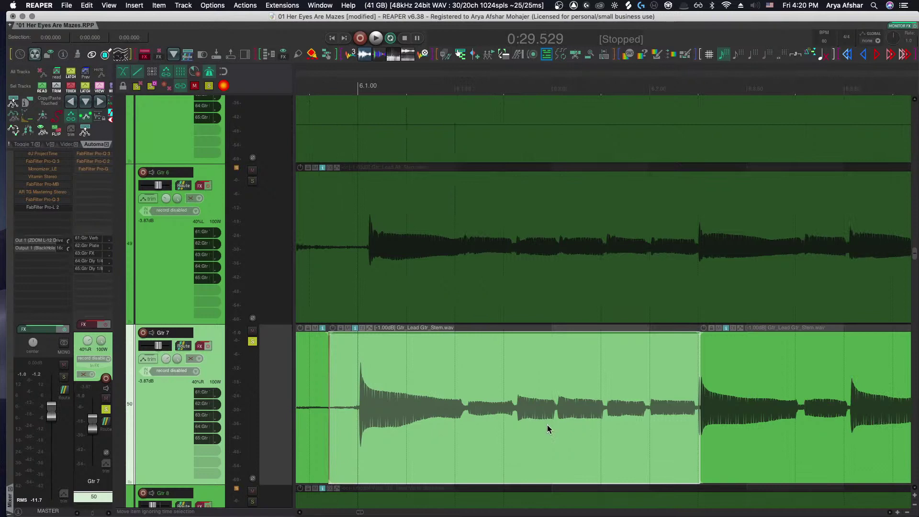
pyautogui.press('space')
pyautogui.press('space')
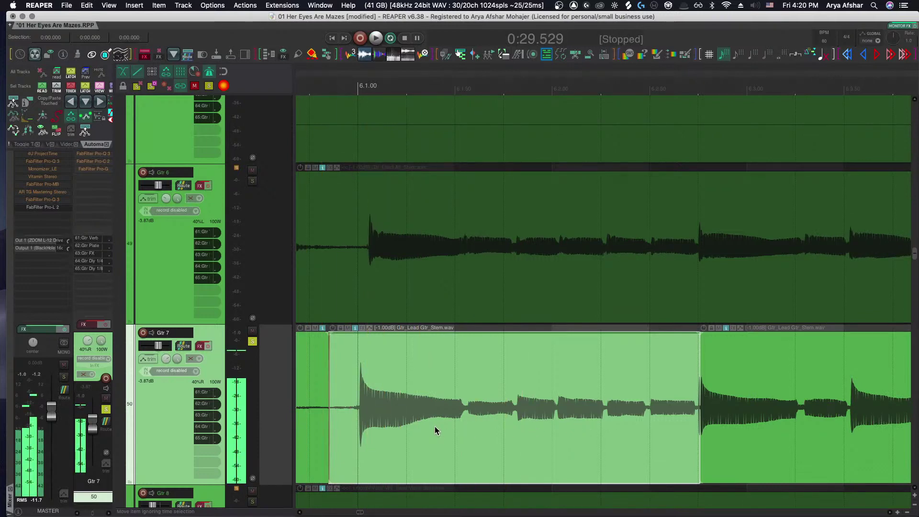
# Split Gtr 7 again at 0:30.346 in bar 6 and slip the new slice's audio slightly earlier
pyautogui.click(435, 426)
pyautogui.click(447, 426)
pyautogui.press('s')
pyautogui.moveTo(473, 431); pyautogui.dragTo(466, 427)
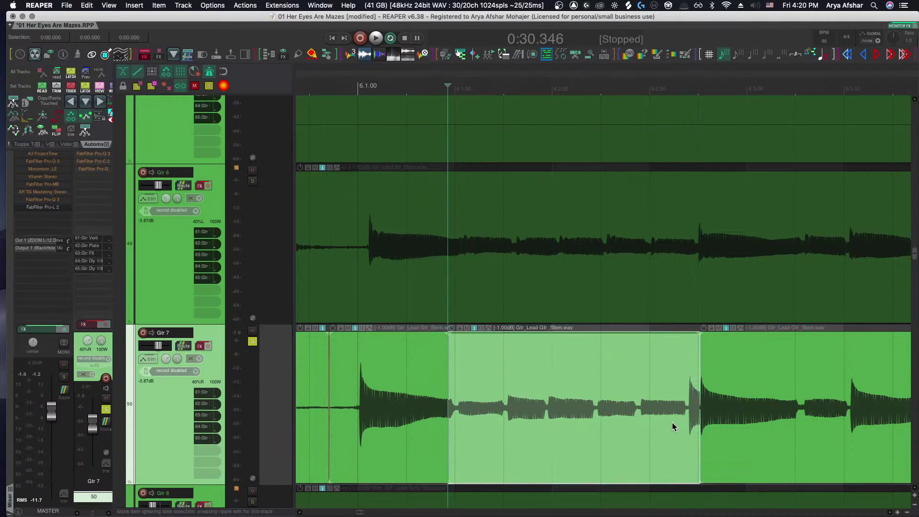
# Move the crossfade at the end of that Gtr 7 slice earlier to hide the duplicated note attack
pyautogui.scroll(5, 747, 415)
pyautogui.scroll(3, 544, 413)
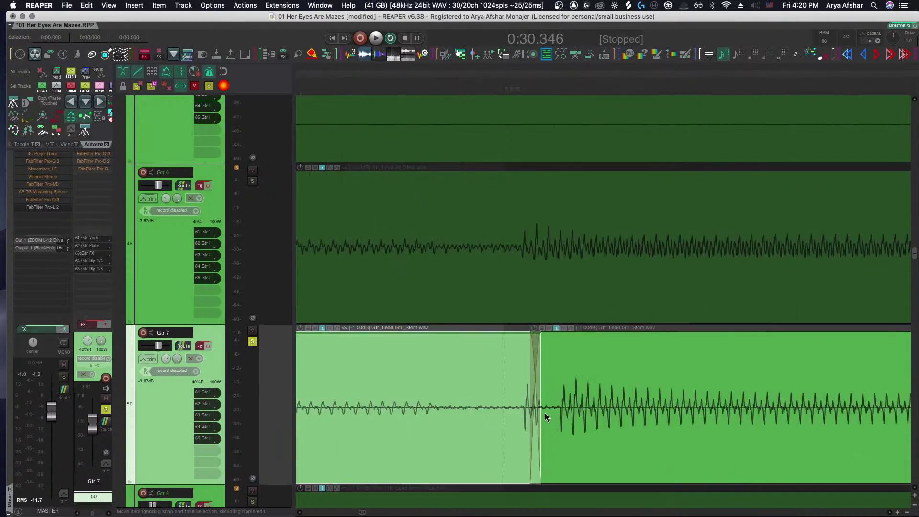
pyautogui.moveTo(535, 384); pyautogui.dragTo(516, 384)
# Inspect the Gtr 7 attacks up to bar 8 against Gtr 6 and play Gtr 7 from 0:30.346
pyautogui.scroll(-5, 513, 383)
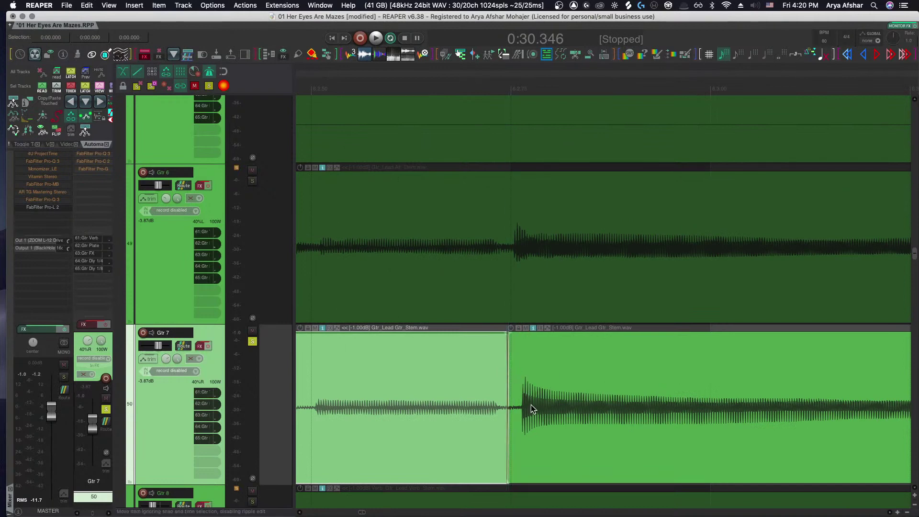
pyautogui.scroll(3, 531, 404)
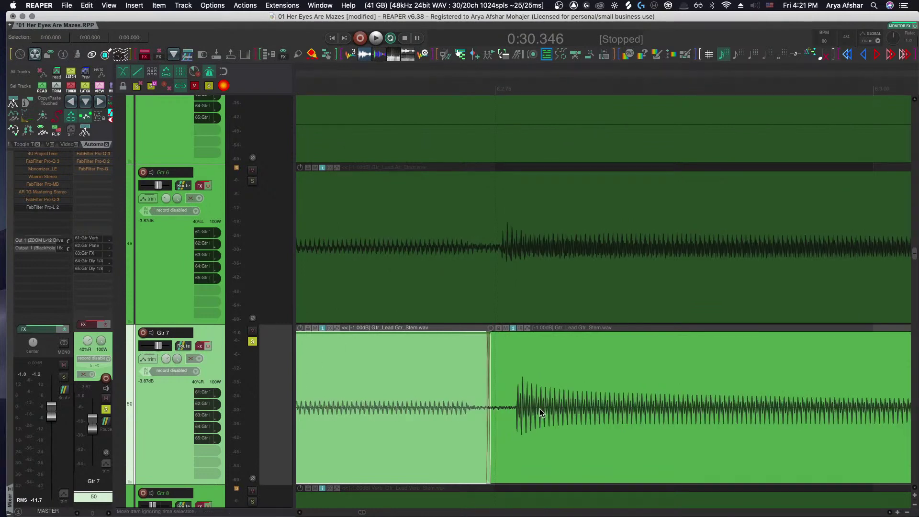
pyautogui.scroll(-8, 539, 408)
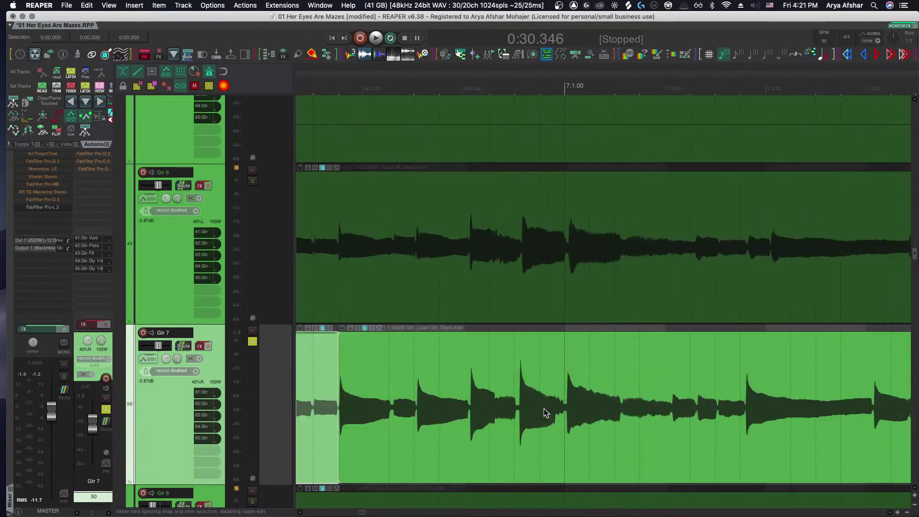
pyautogui.scroll(6, 544, 409)
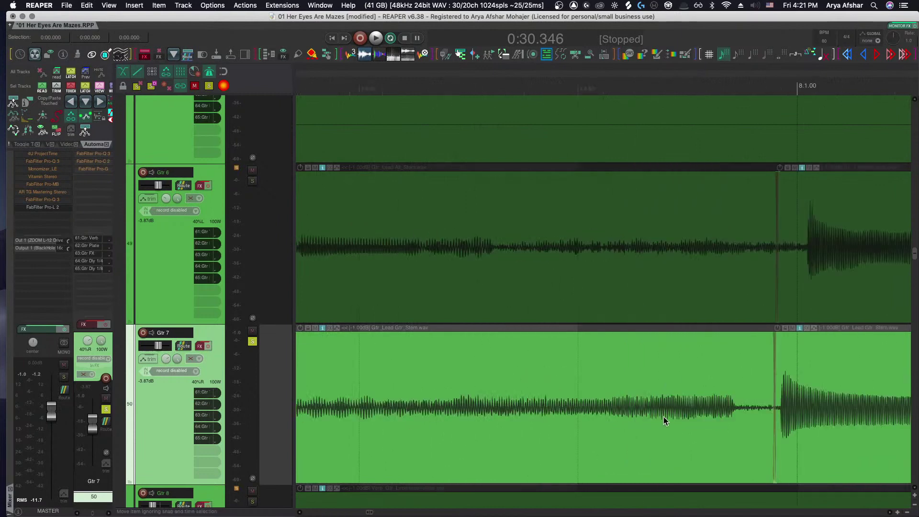
pyautogui.scroll(-6, 663, 416)
pyautogui.press('space')
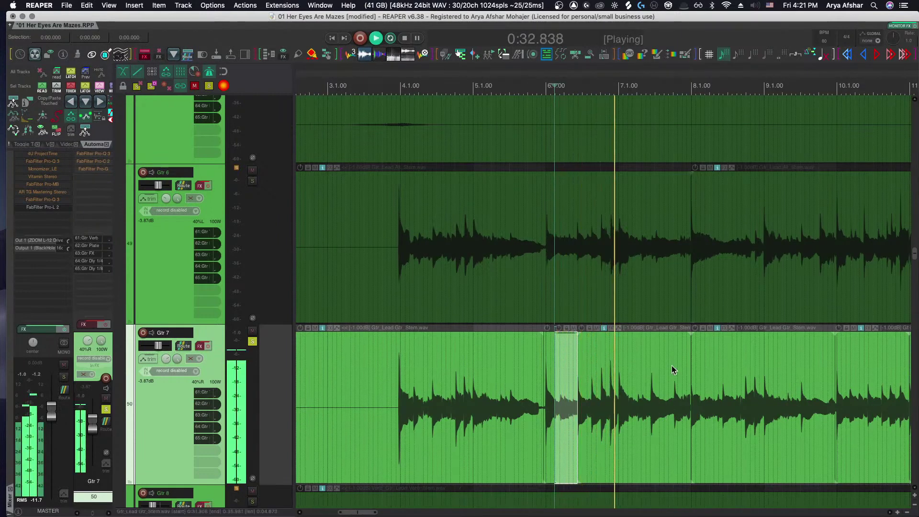
pyautogui.press('space')
# Examine the note attacks leading into bar 7 and replay Gtr 7 from 0:30.346
pyautogui.scroll(7, 625, 415)
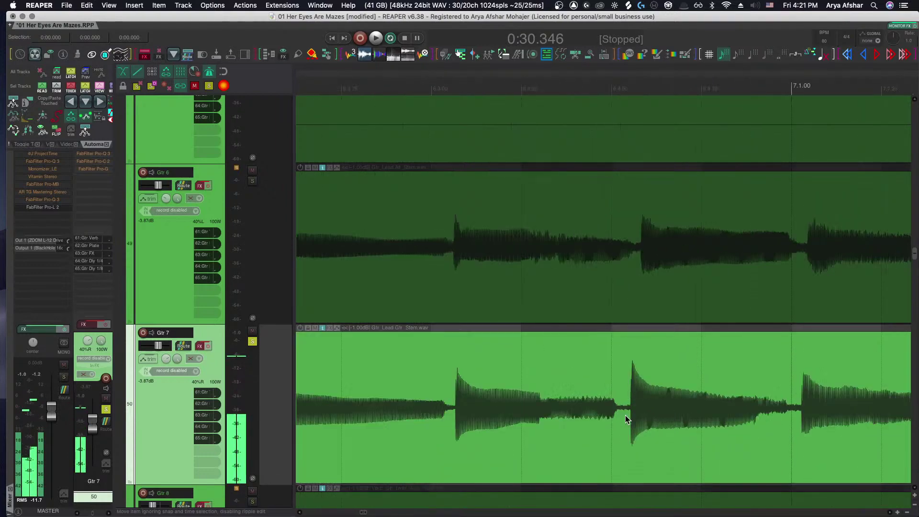
pyautogui.scroll(-3, 702, 433)
pyautogui.press('space')
pyautogui.scroll(-3, 654, 434)
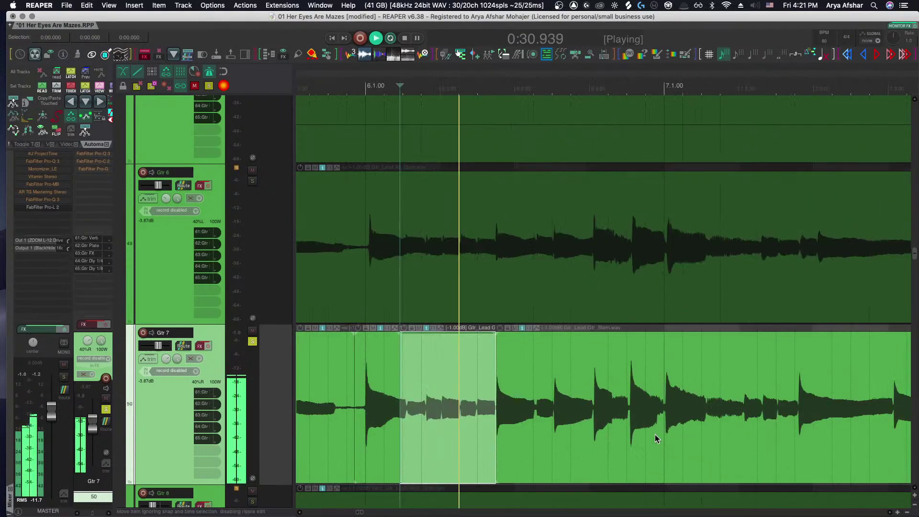
pyautogui.scroll(3, 680, 435)
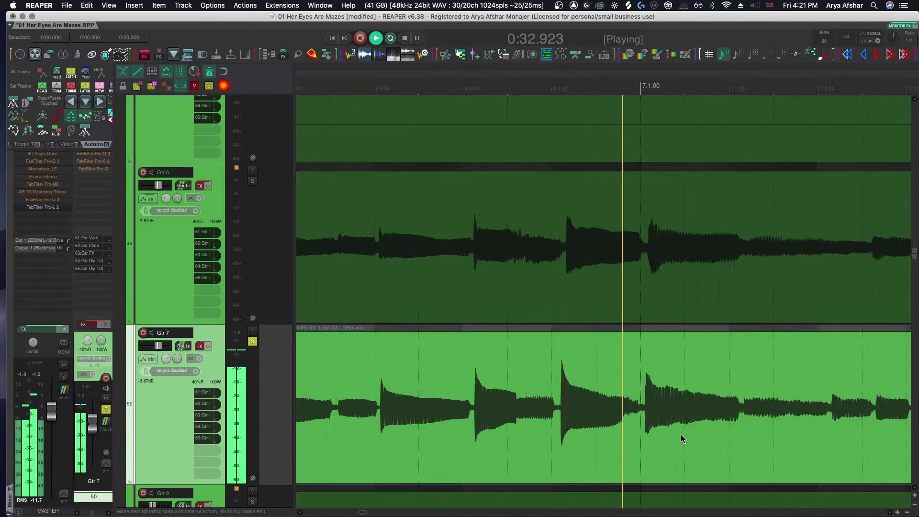
pyautogui.scroll(1, 612, 432)
pyautogui.press('space')
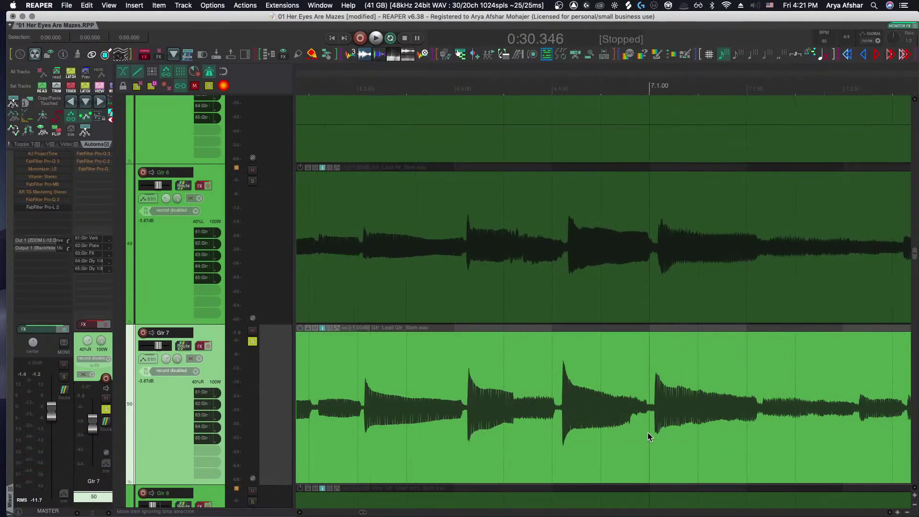
# Split Gtr 7 at 0:32.976 and slip the new slice's audio earlier so its first attack meets the bar 7 line
pyautogui.click(649, 436)
pyautogui.scroll(3, 646, 434)
pyautogui.press('s')
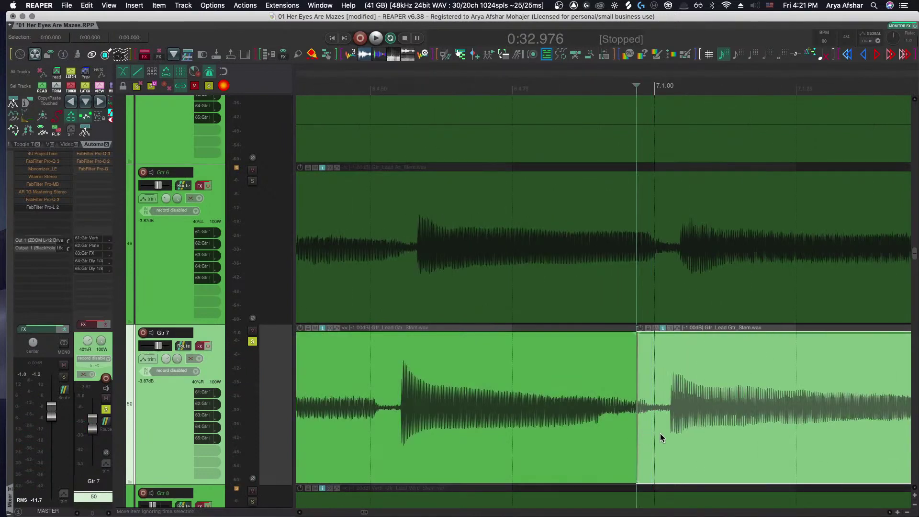
pyautogui.moveTo(660, 432); pyautogui.dragTo(674, 431)
# Play Gtr 7 from 0:32.976 toward bar 8 to check the bar 7 slice
pyautogui.press('space')
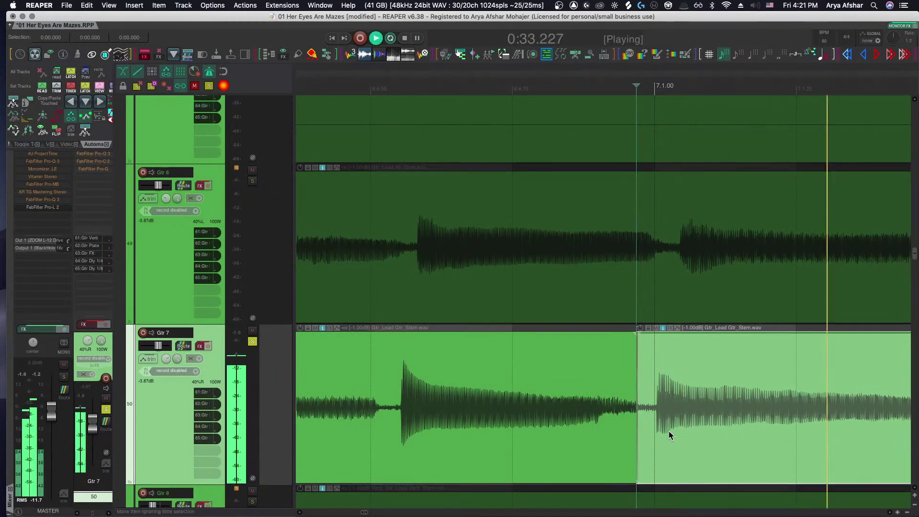
pyautogui.scroll(-3, 668, 431)
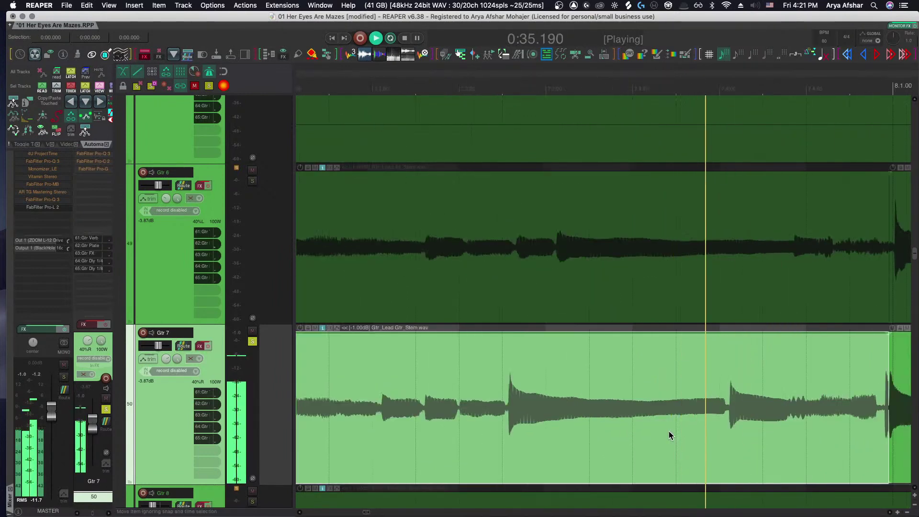
pyautogui.press('space')
# Move the Gtr 7 crossfade before bar 8 earlier to hide the duplicated attack, and audition it from 0:35.900
pyautogui.scroll(5, 512, 412)
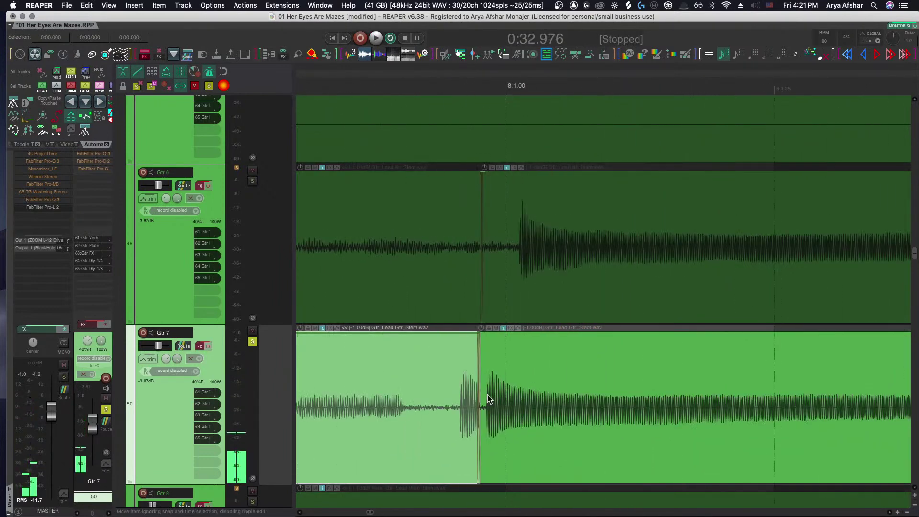
pyautogui.moveTo(477, 373); pyautogui.dragTo(451, 372)
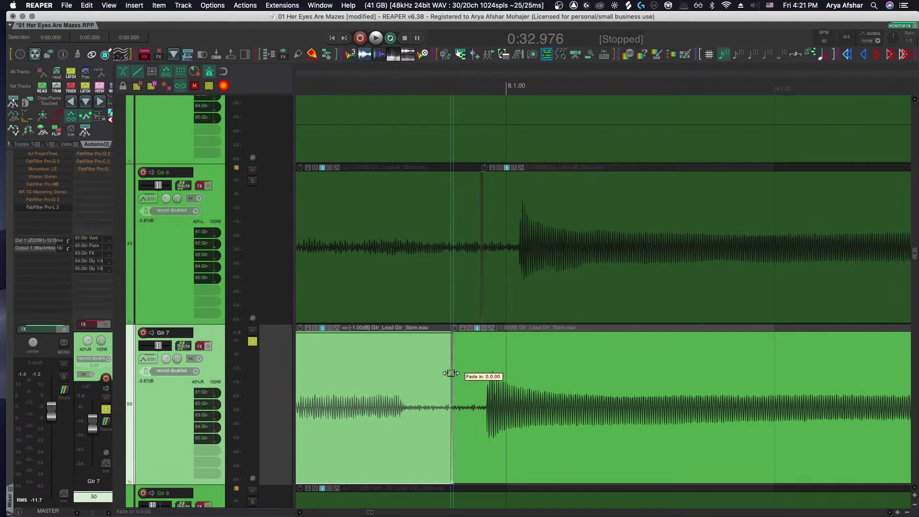
pyautogui.click(363, 369)
pyautogui.press('space')
pyautogui.press('space')
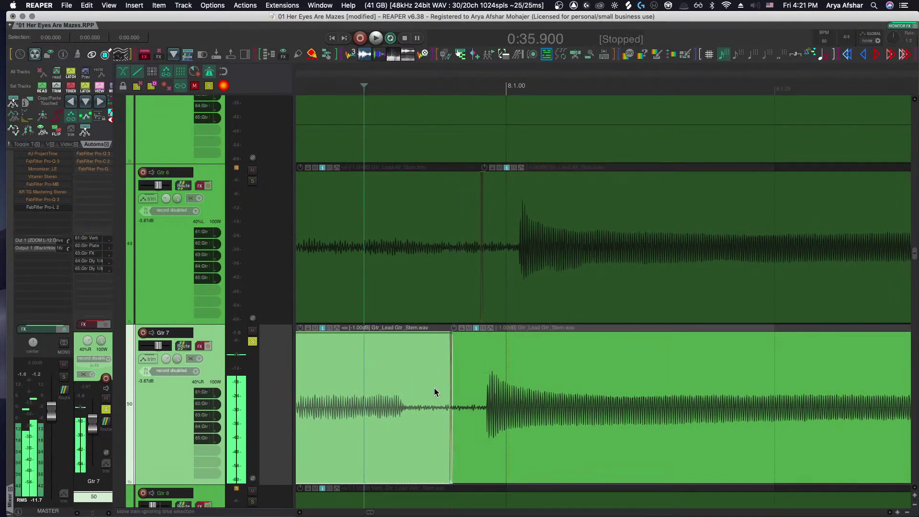
# Play Gtr 7 from 0:35.715 past the V1 marker at bar 12 to check the edited slices' timing
pyautogui.click(496, 407)
pyautogui.scroll(-10, 494, 404)
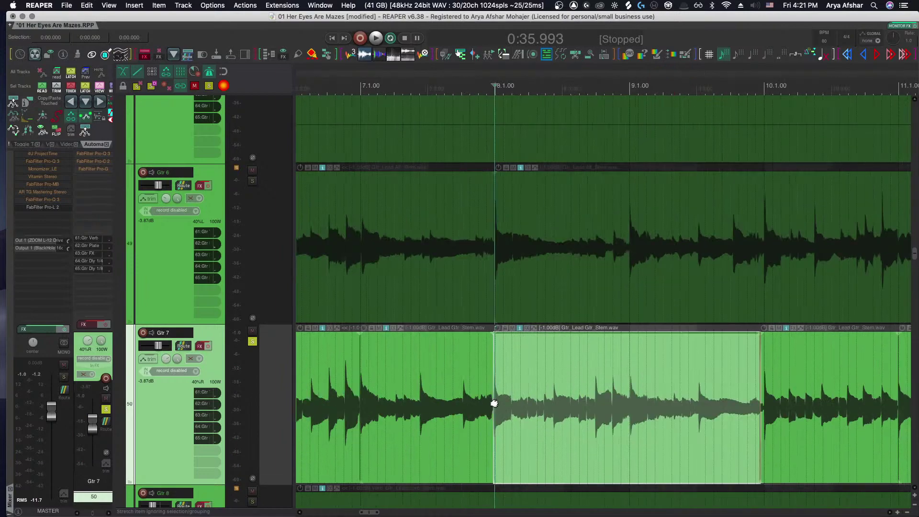
pyautogui.scroll(10, 494, 404)
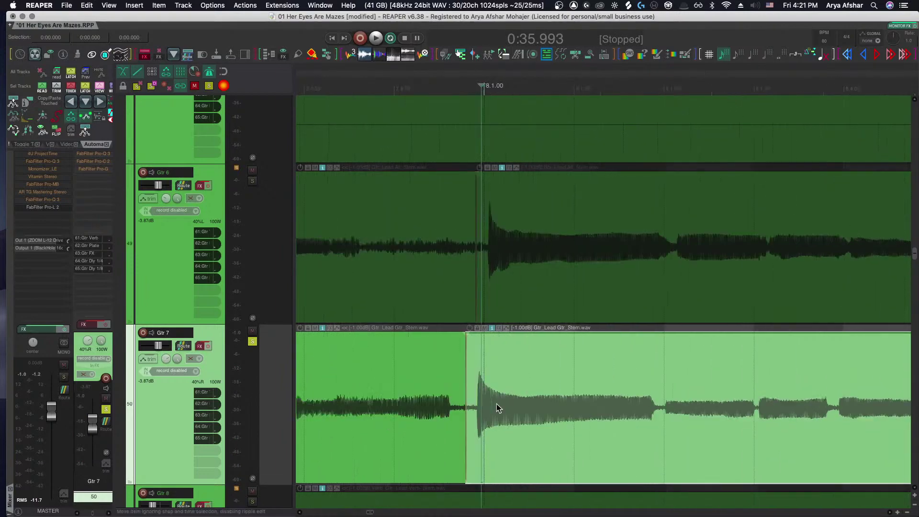
pyautogui.click(348, 82)
pyautogui.press('space')
pyautogui.scroll(-5, 449, 192)
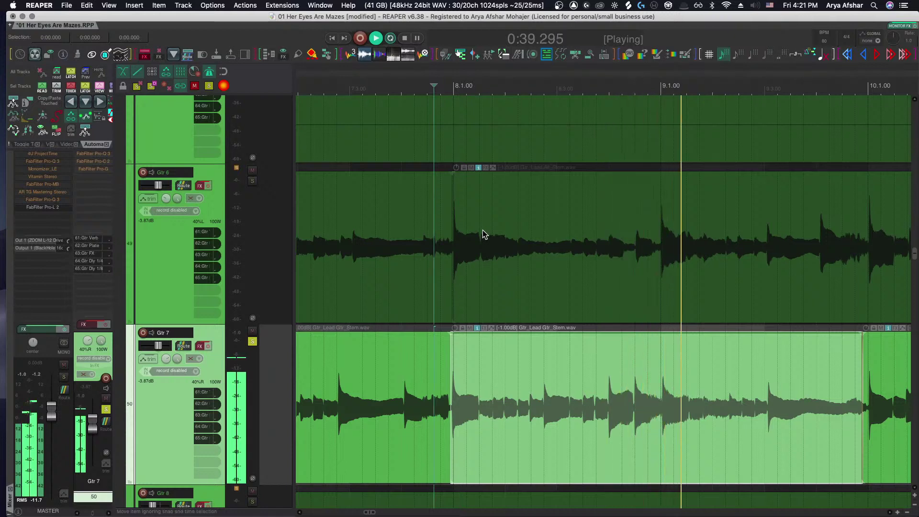
pyautogui.hscroll(3, 483, 233)
pyautogui.hscroll(5, 483, 233)
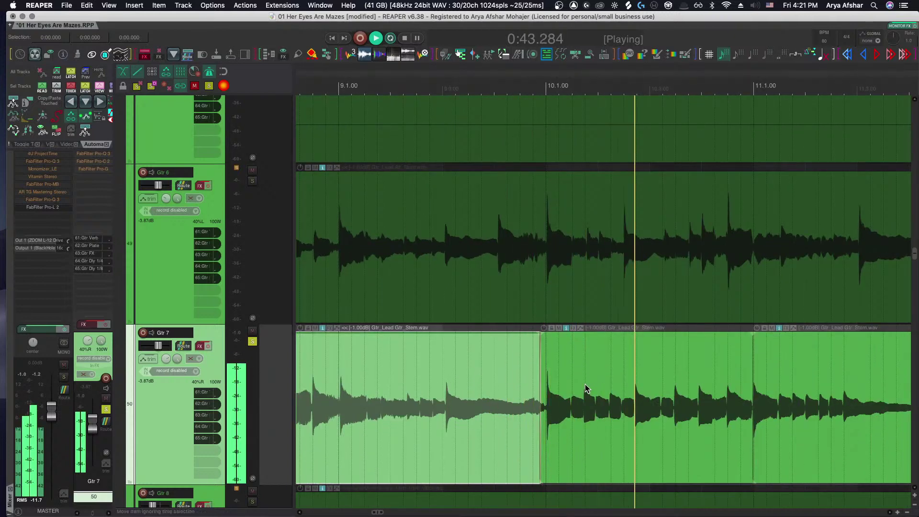
pyautogui.hscroll(3, 585, 385)
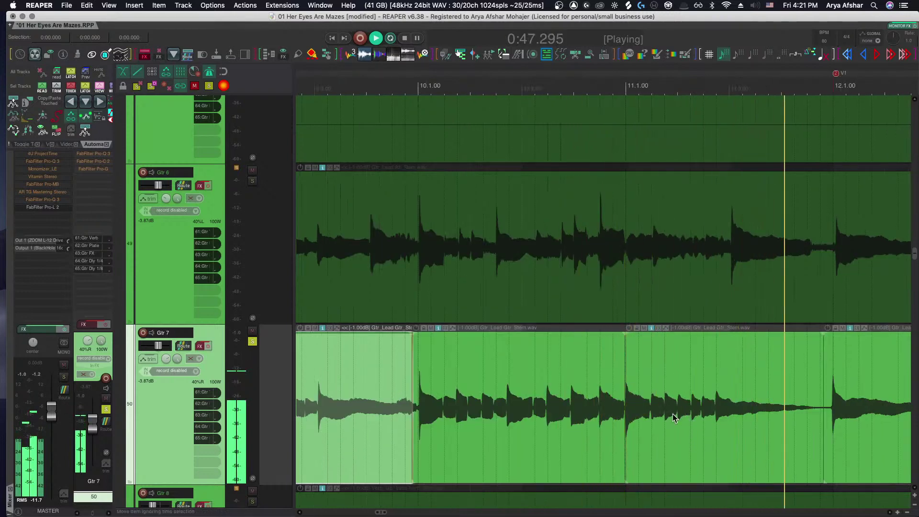
pyautogui.hscroll(7, 673, 413)
pyautogui.scroll(-10, 673, 413)
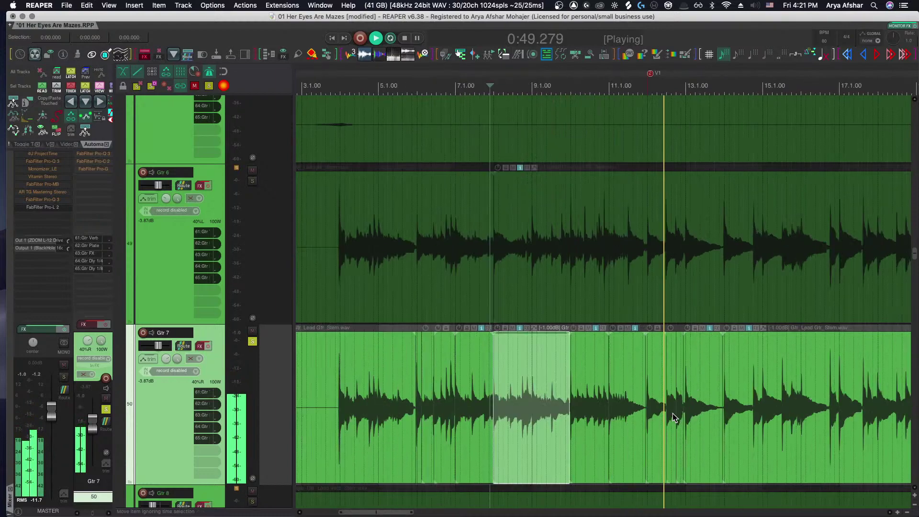
pyautogui.press('space')
# Split both Gtr 6 and Gtr 7 at 1:59.887, in the quiet gap just before bar 36
pyautogui.scroll(12, 639, 276)
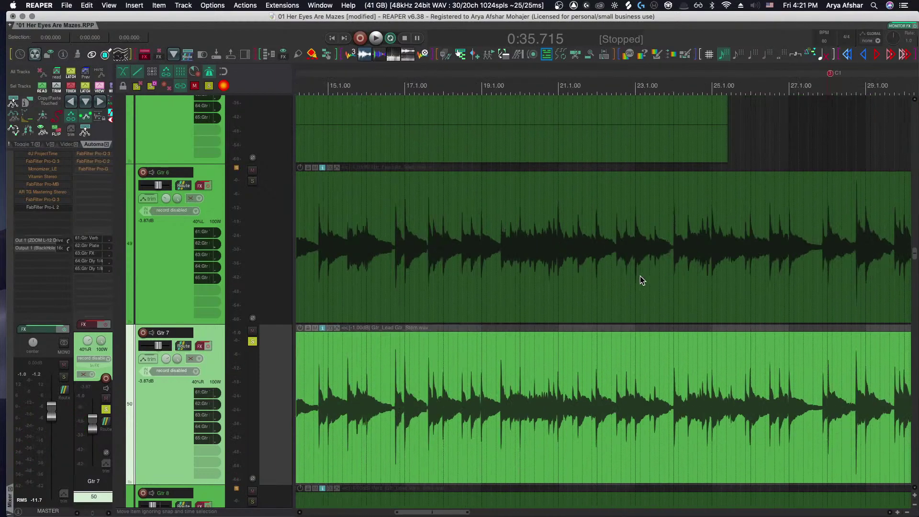
pyautogui.scroll(4, 489, 287)
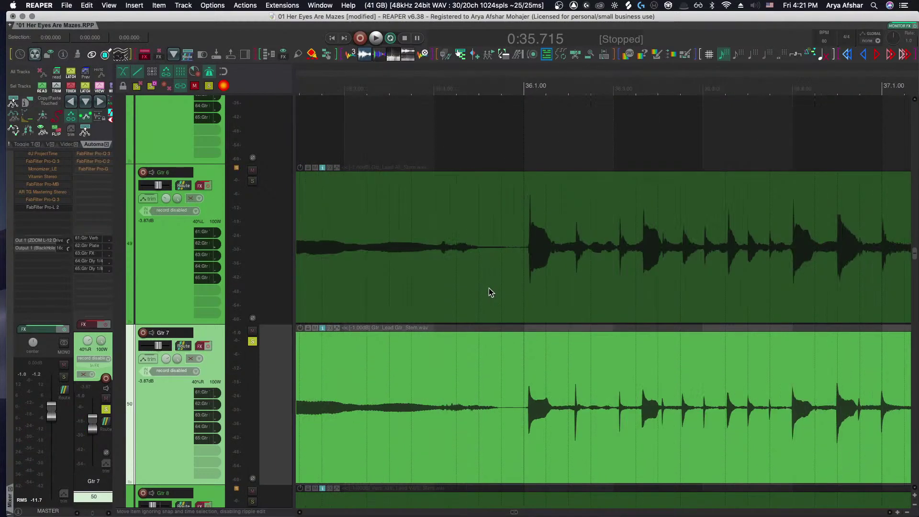
pyautogui.click(532, 242)
pyautogui.press('s')
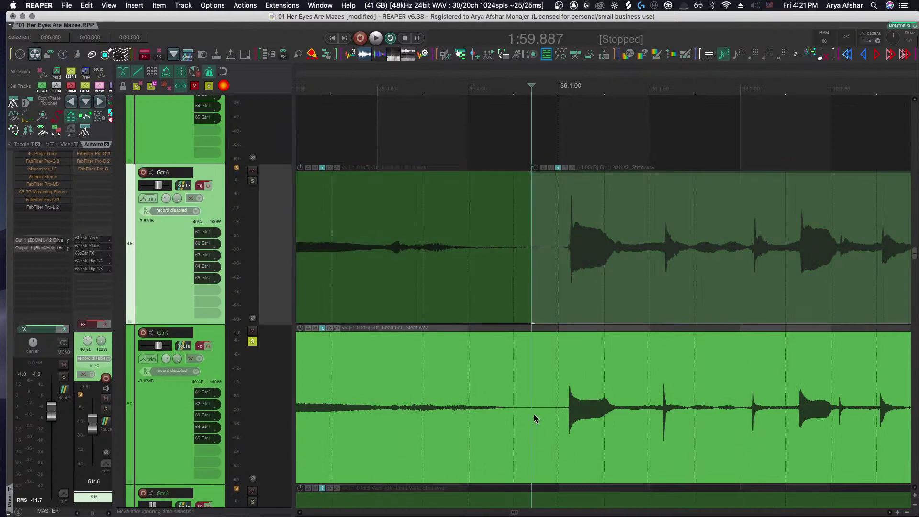
pyautogui.click(529, 382)
pyautogui.press('s')
# Play Gtr 7 alone from 1:59.887 through bar 40 and examine its note attacks against the grid
pyautogui.press('space')
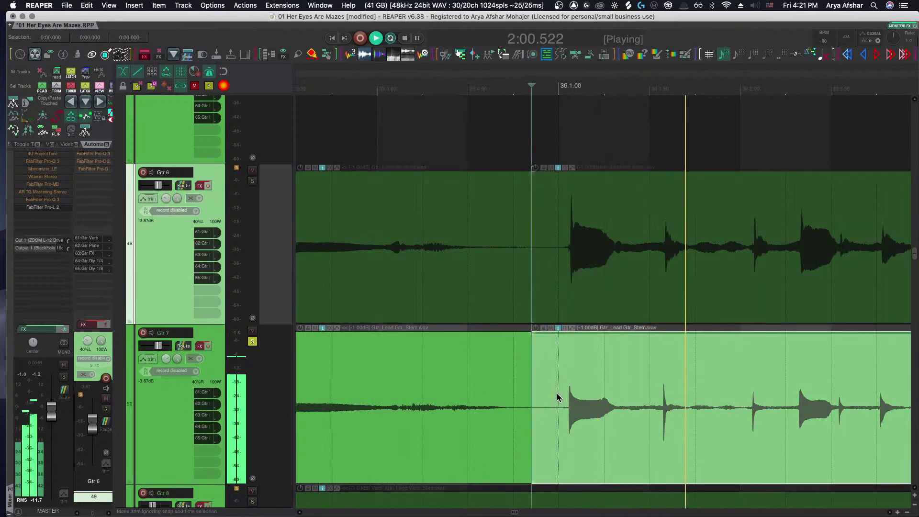
pyautogui.hscroll(3, 558, 397)
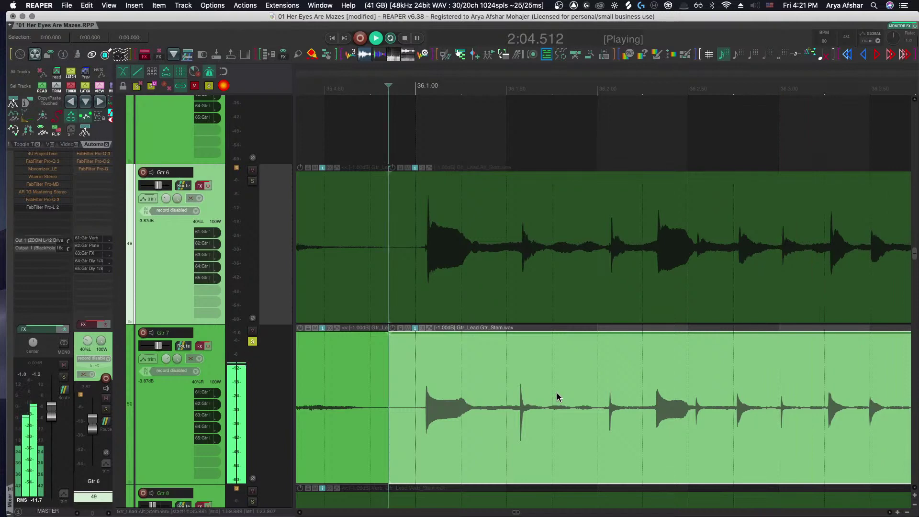
pyautogui.scroll(-4, 559, 388)
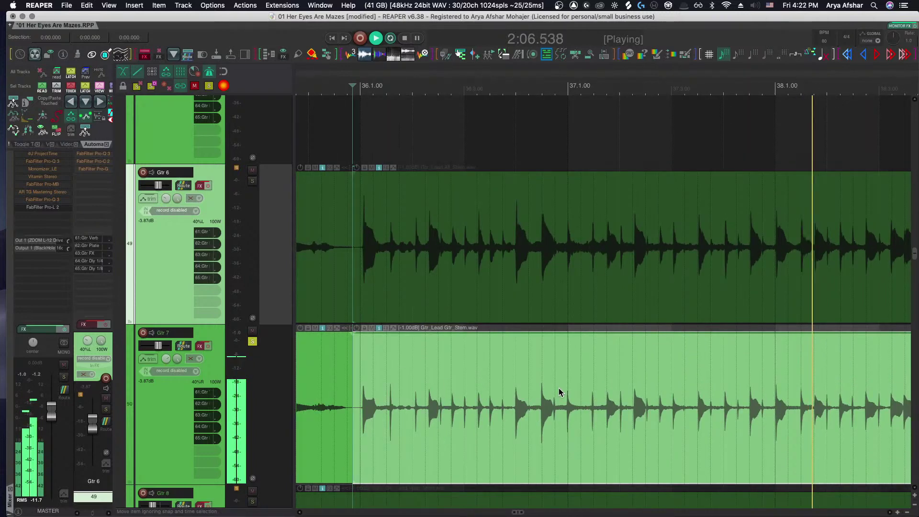
pyautogui.scroll(-5, 559, 388)
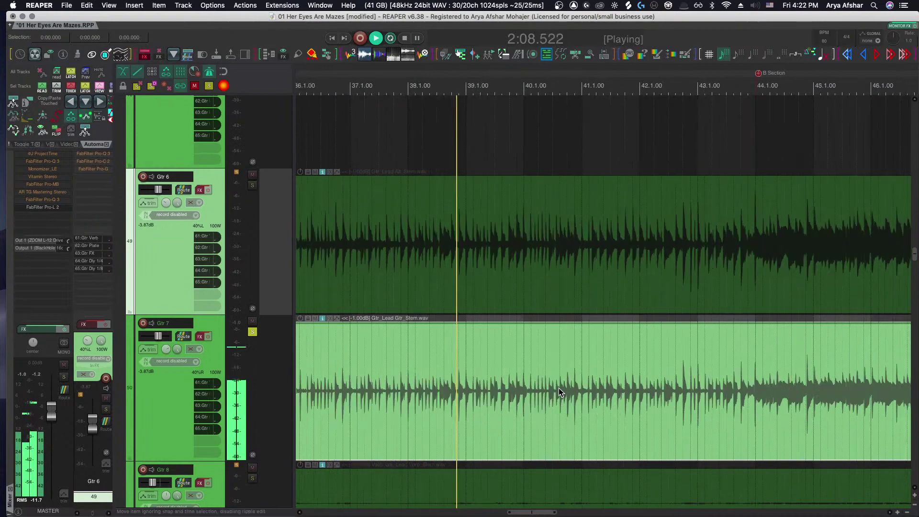
pyautogui.hscroll(-1, 558, 388)
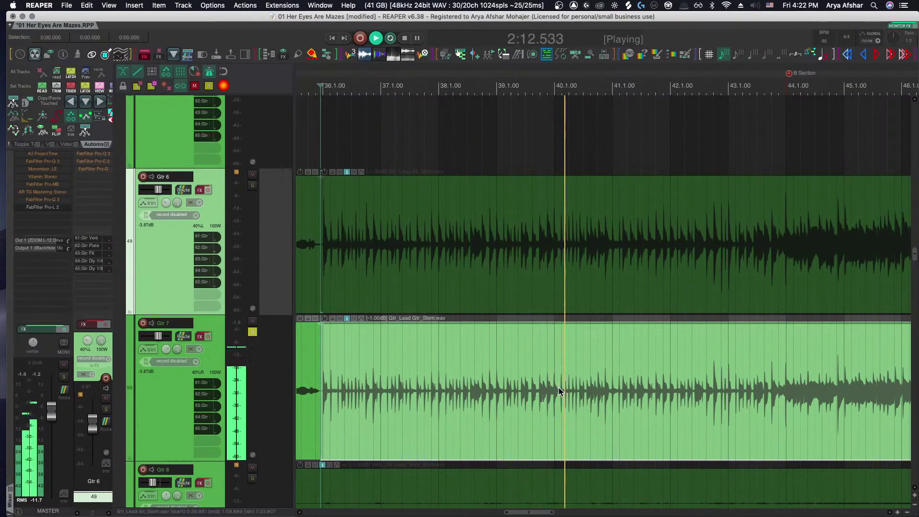
pyautogui.hscroll(1, 558, 387)
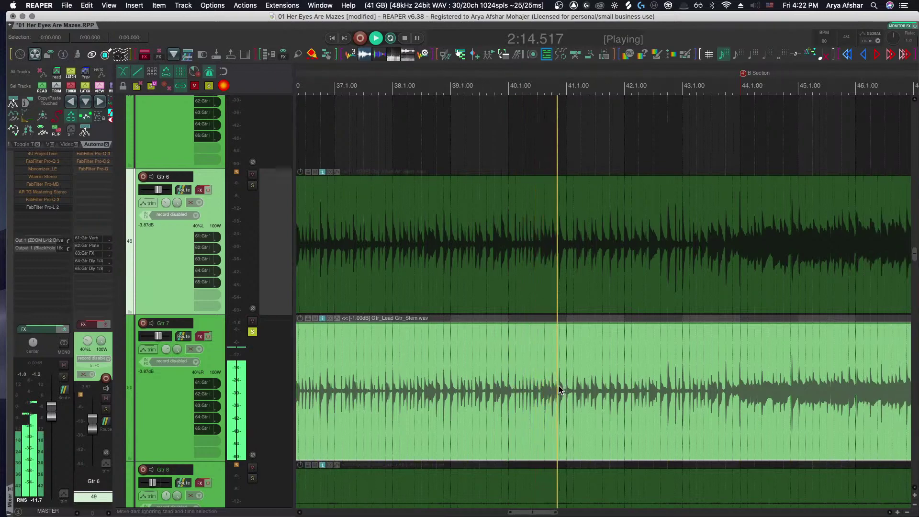
pyautogui.hscroll(-3, 558, 387)
pyautogui.press('space')
# Solo Gtr 6 along with Gtr 7 and audition both from 1:59.887 toward the B Section
pyautogui.scroll(5, 404, 287)
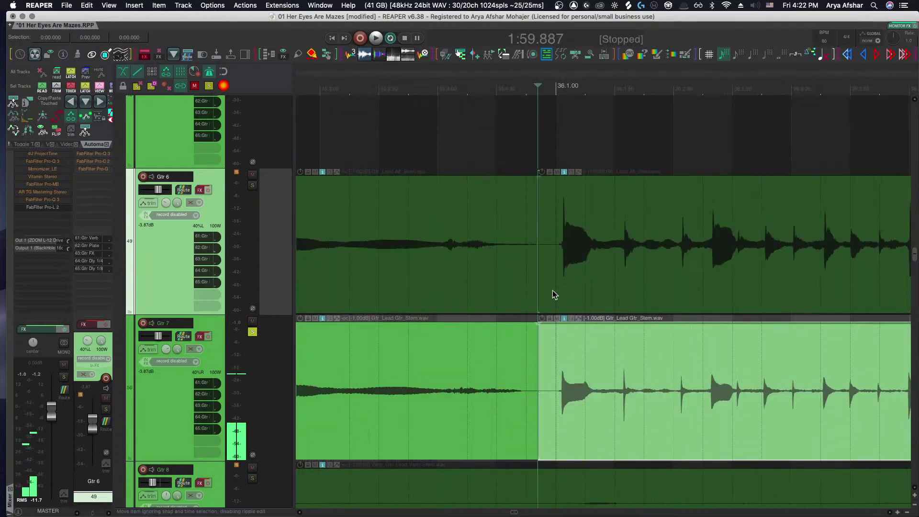
pyautogui.click(253, 185)
pyautogui.press('space')
pyautogui.hscroll(2, 627, 298)
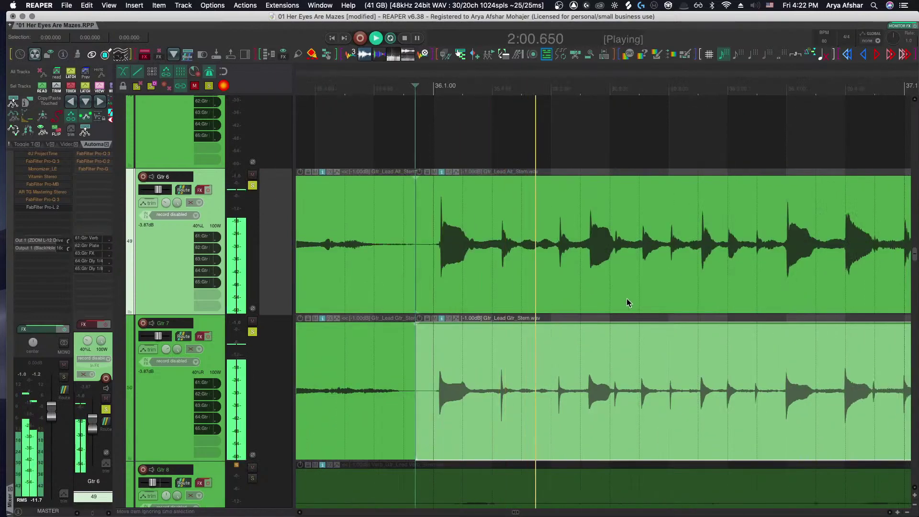
pyautogui.scroll(-5, 628, 300)
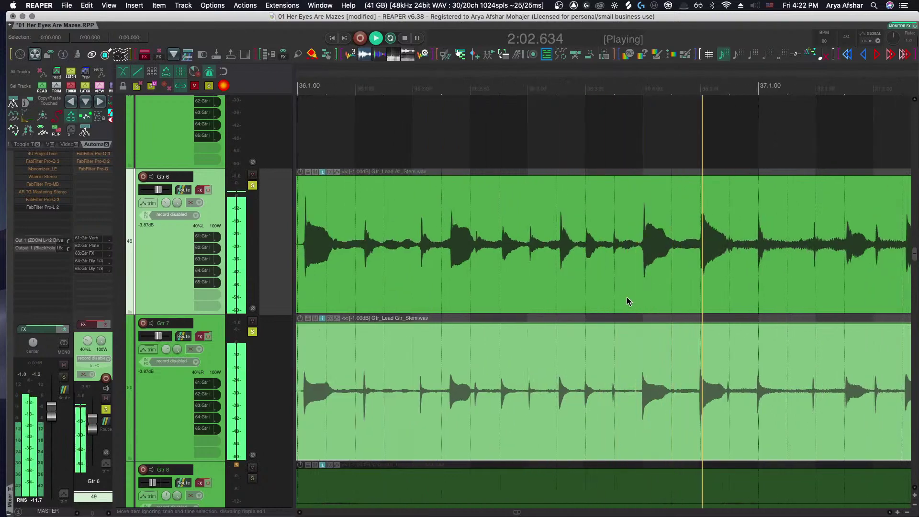
pyautogui.hscroll(3, 627, 297)
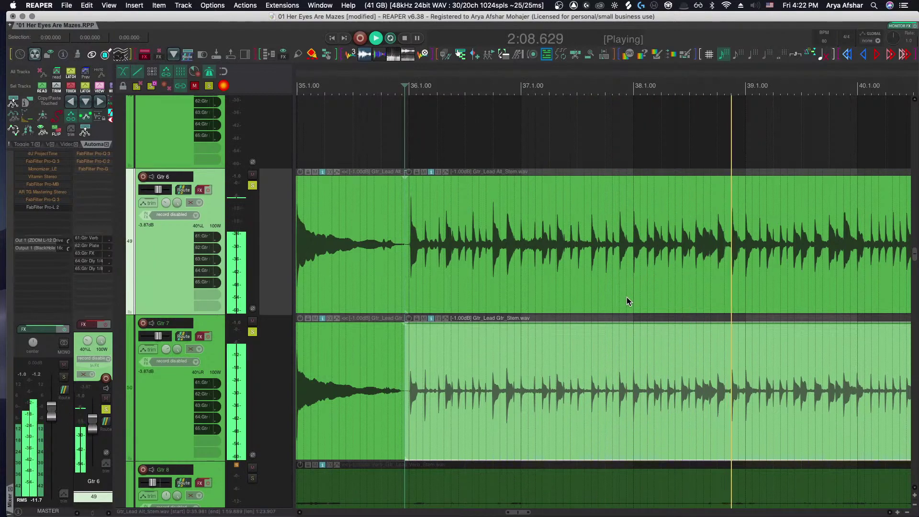
pyautogui.hscroll(3, 627, 297)
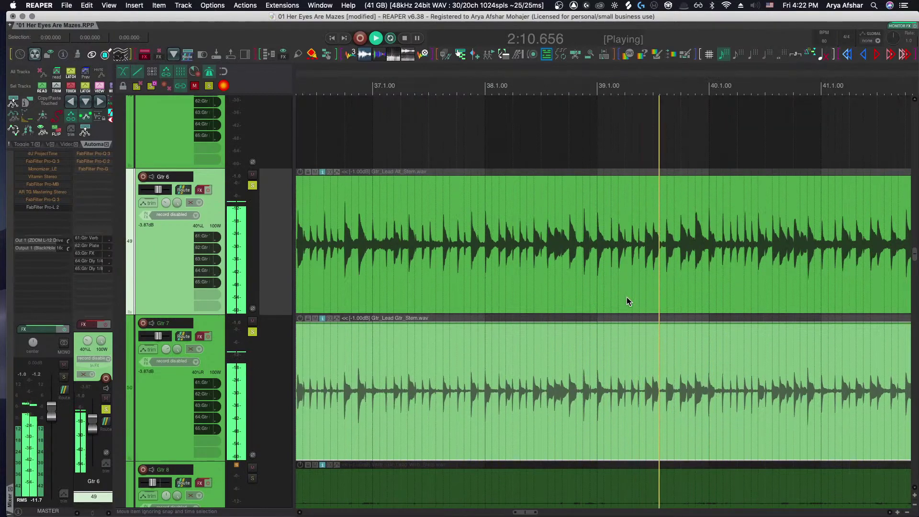
pyautogui.hscroll(1, 627, 297)
pyautogui.hscroll(1, 627, 300)
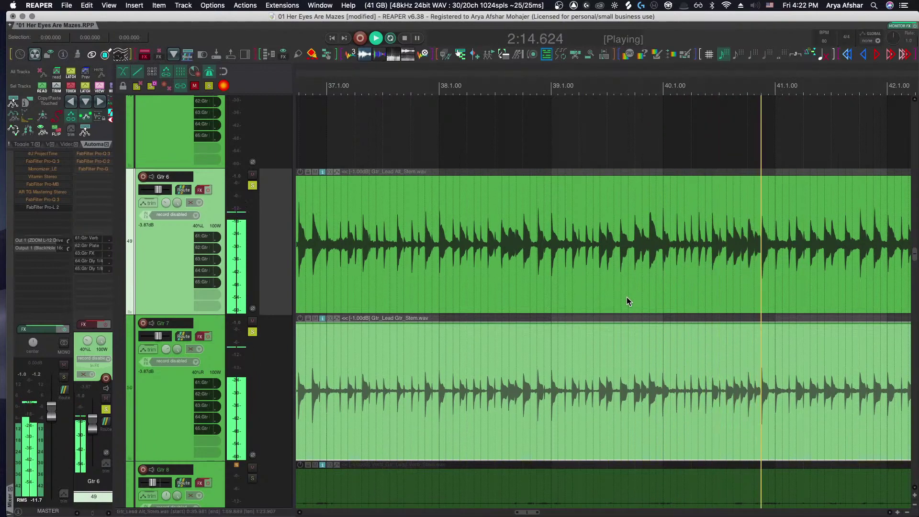
pyautogui.hscroll(5, 571, 249)
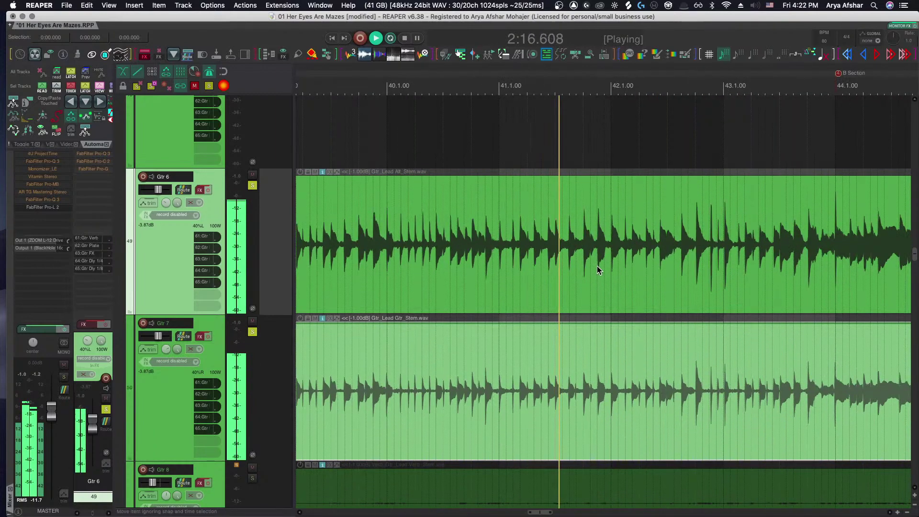
pyautogui.hscroll(2, 585, 273)
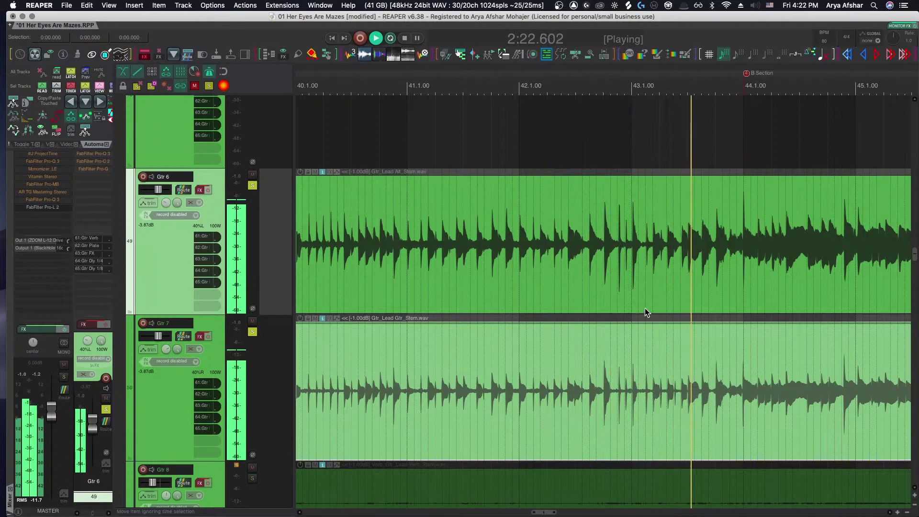
# Play Gtr 6 and Gtr 7 together from bar 43 through the B Section to bar 58 and compare their note attacks against the grid
pyautogui.scroll(4, 675, 318)
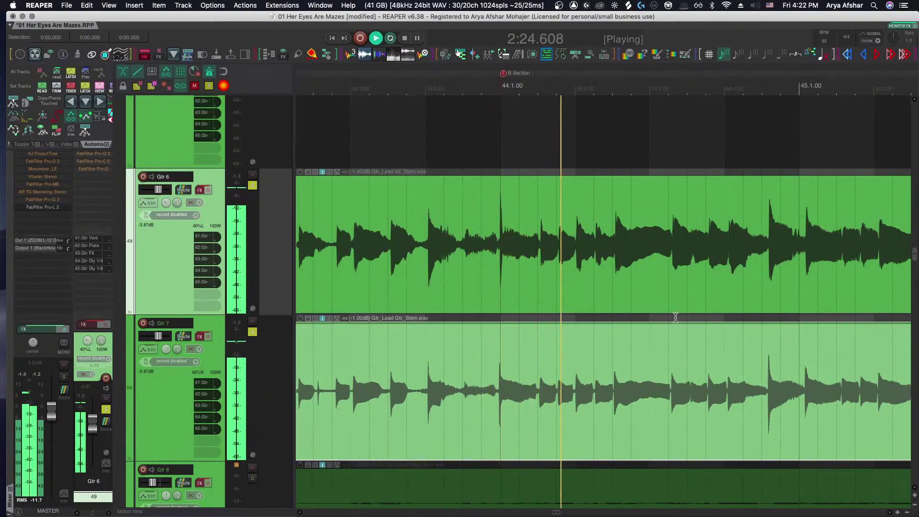
pyautogui.hscroll(3, 676, 317)
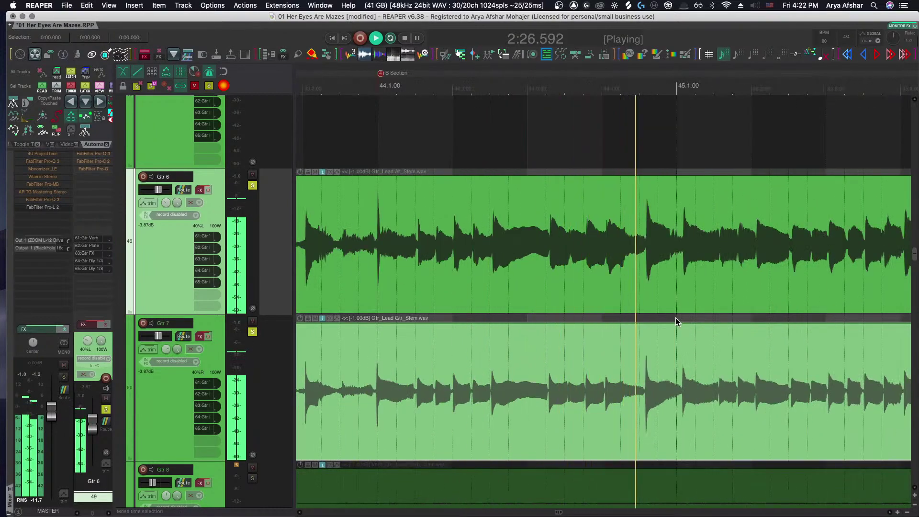
pyautogui.hscroll(3, 676, 318)
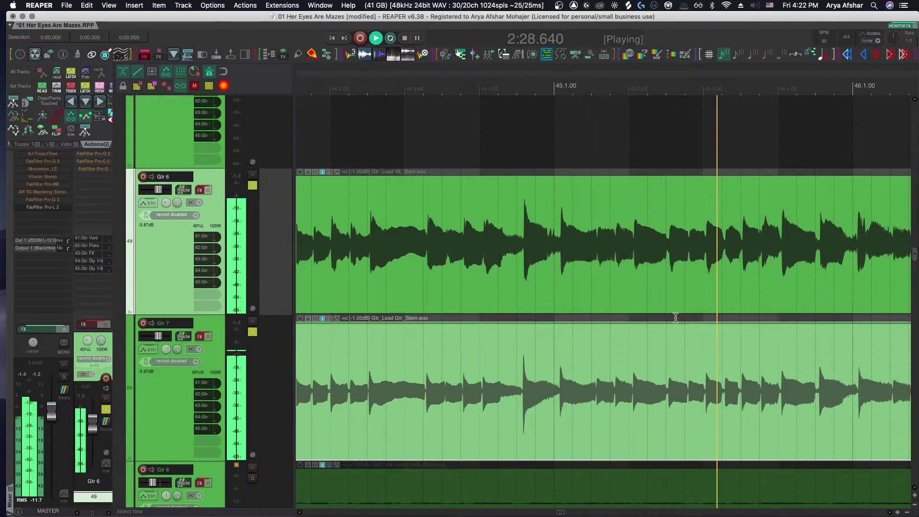
pyautogui.hscroll(3, 675, 317)
pyautogui.hscroll(3, 676, 318)
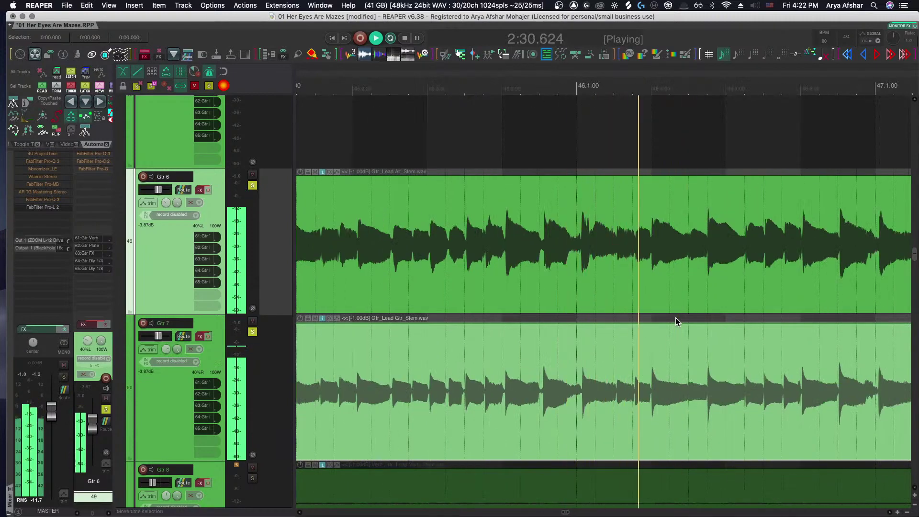
pyautogui.hscroll(5, 676, 318)
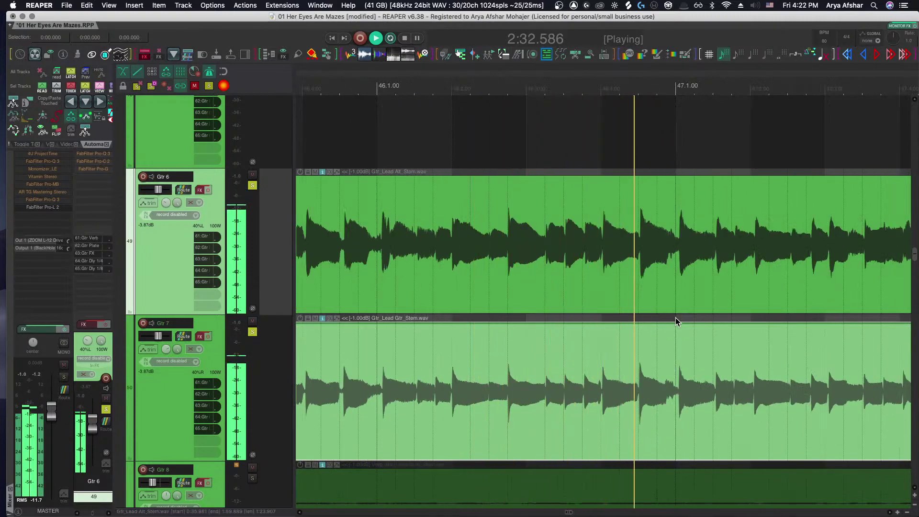
pyautogui.hscroll(7, 676, 317)
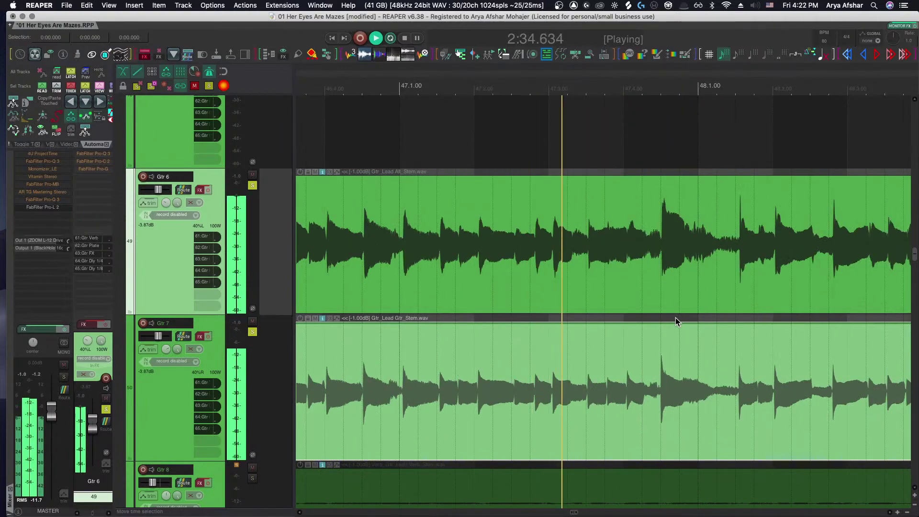
pyautogui.hscroll(3, 676, 317)
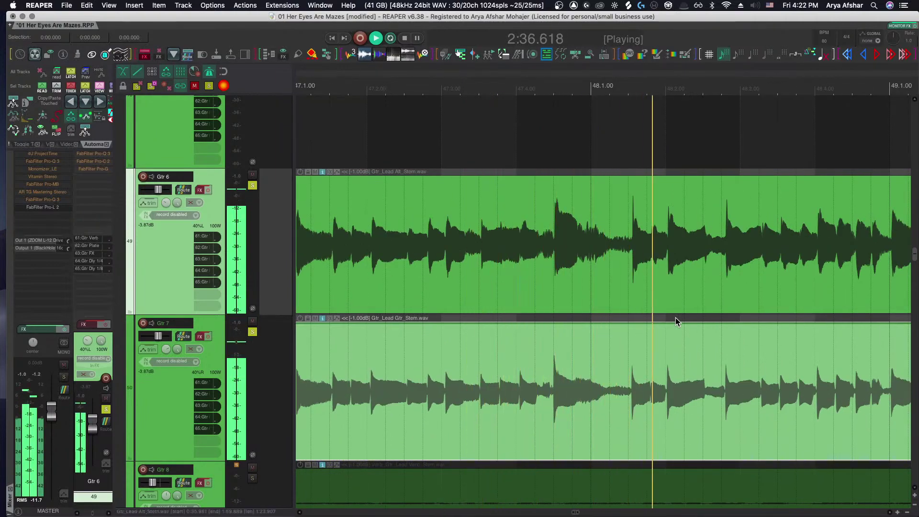
pyautogui.hscroll(7, 619, 303)
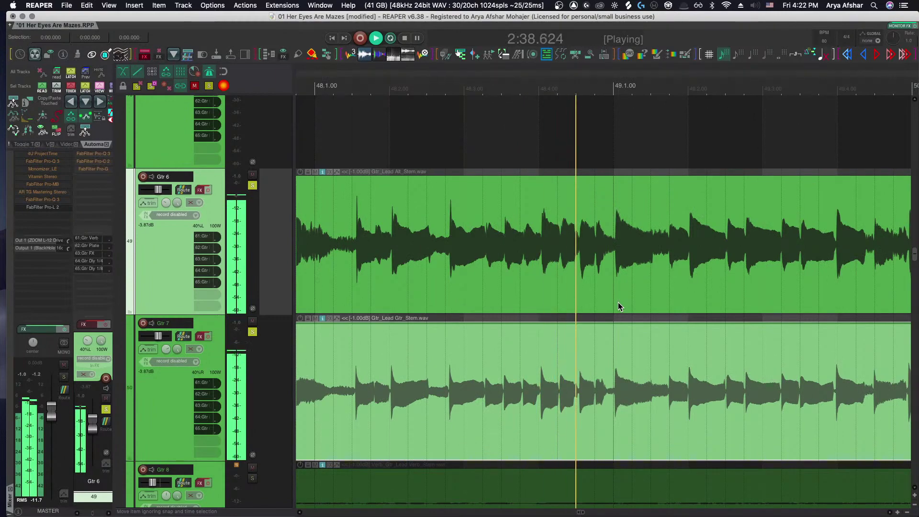
pyautogui.hscroll(7, 618, 302)
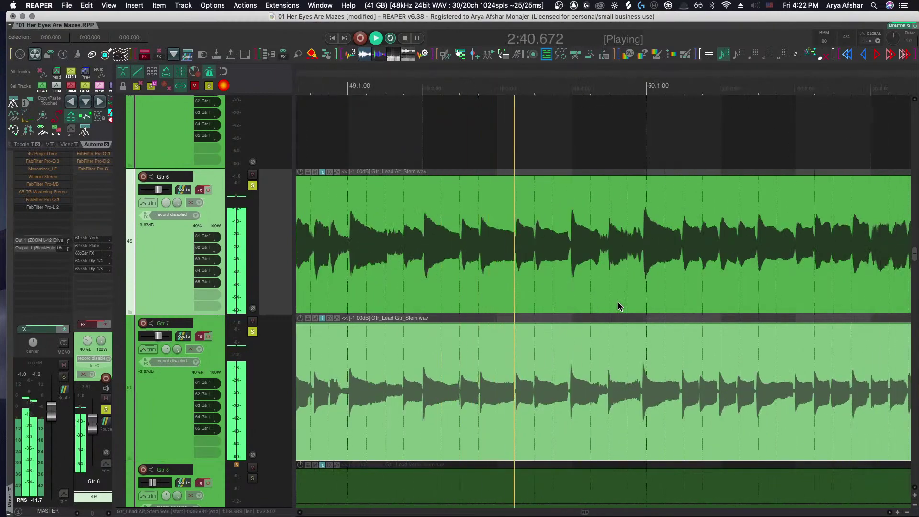
pyautogui.hscroll(7, 618, 306)
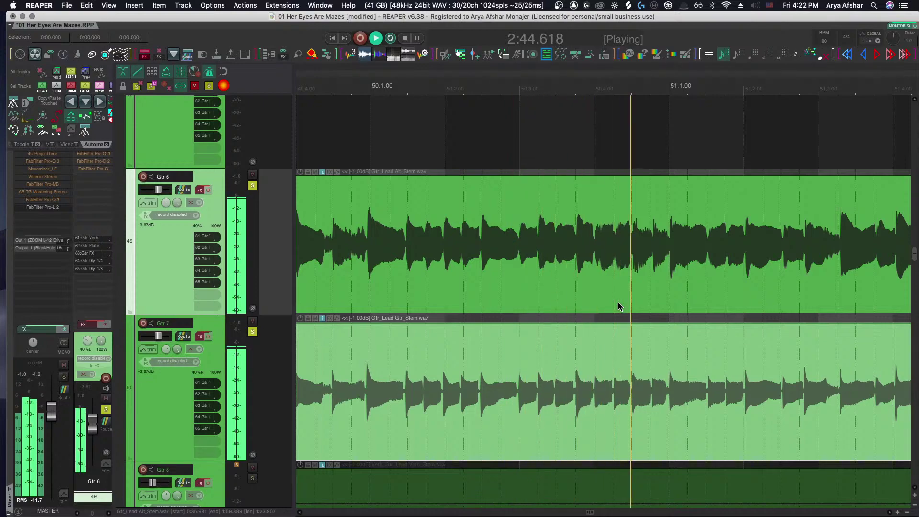
pyautogui.scroll(-6, 619, 303)
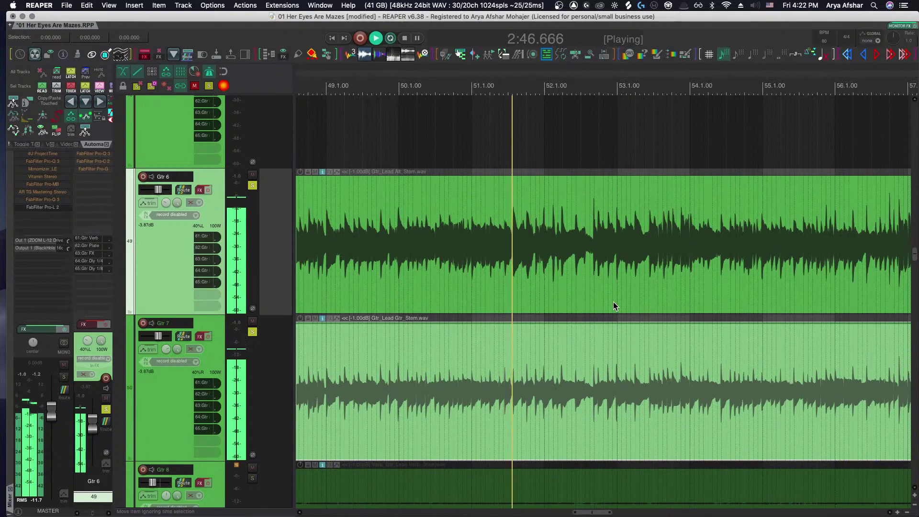
pyautogui.scroll(4, 608, 304)
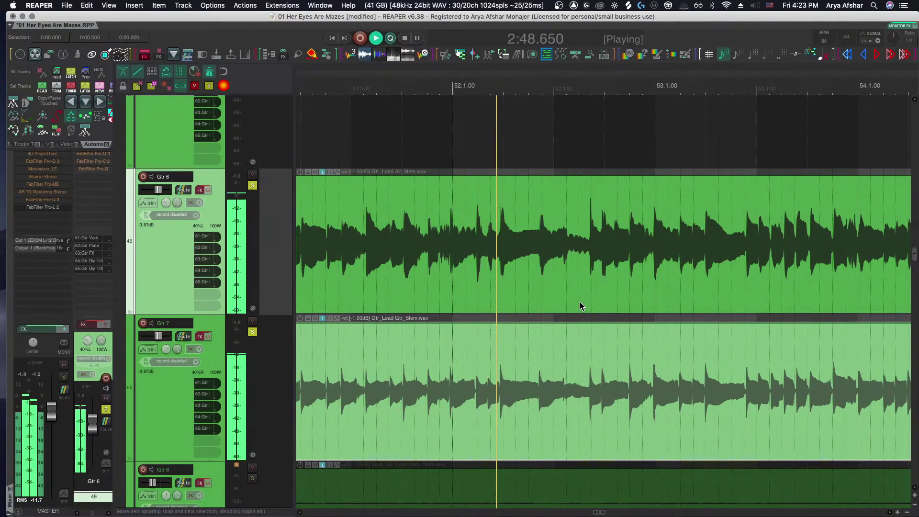
pyautogui.hscroll(1, 579, 302)
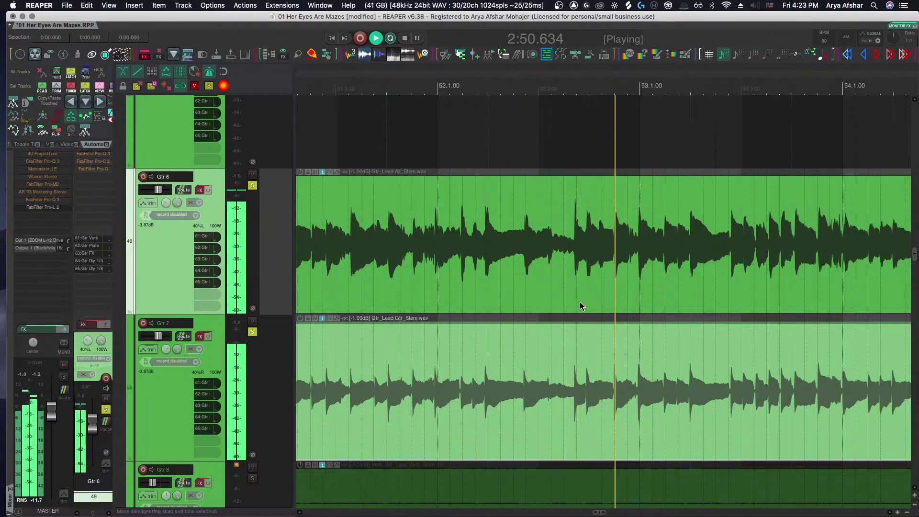
pyautogui.hscroll(2, 580, 303)
pyautogui.scroll(-8, 579, 303)
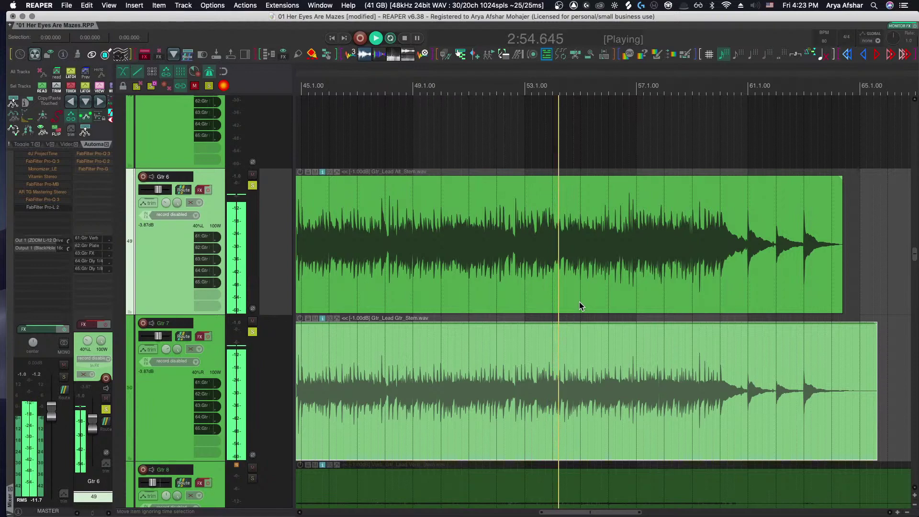
pyautogui.scroll(10, 579, 301)
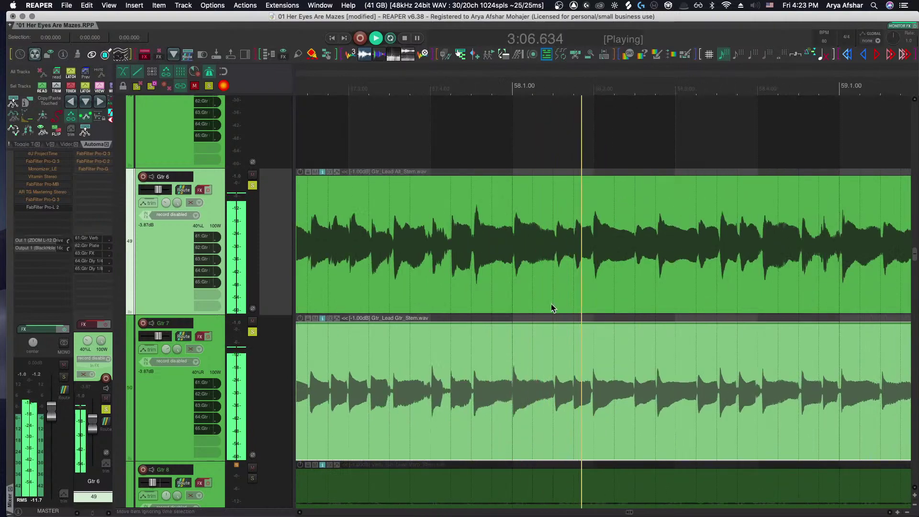
# Lower the item volume of the final Gtr 6 and Gtr 7 items, after the bar 36 split, to -3.00 dB
pyautogui.scroll(-7, 517, 268)
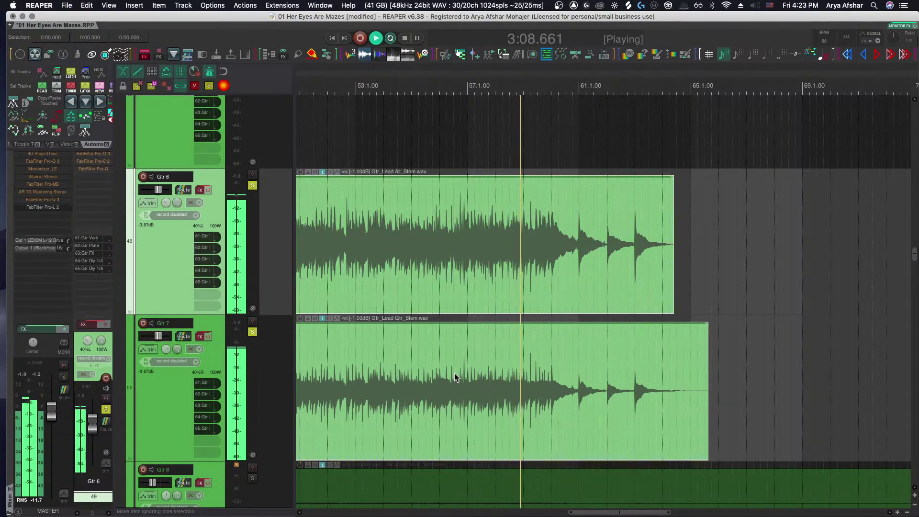
pyautogui.hotkey('alt', 'Down')
pyautogui.hotkey('alt', 'Down')
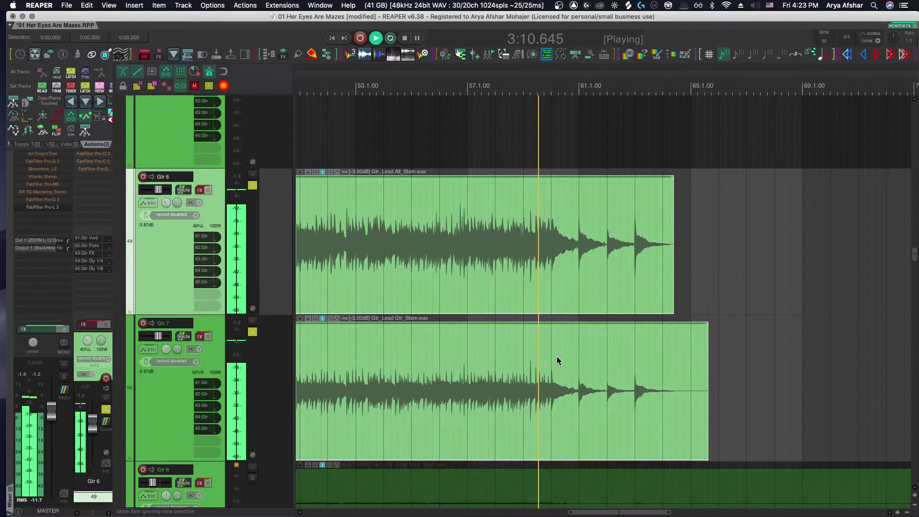
# Extend the end of Gtr 6's last item slightly in bar 64 and add a fade-out about one beat long
pyautogui.scroll(5, 557, 356)
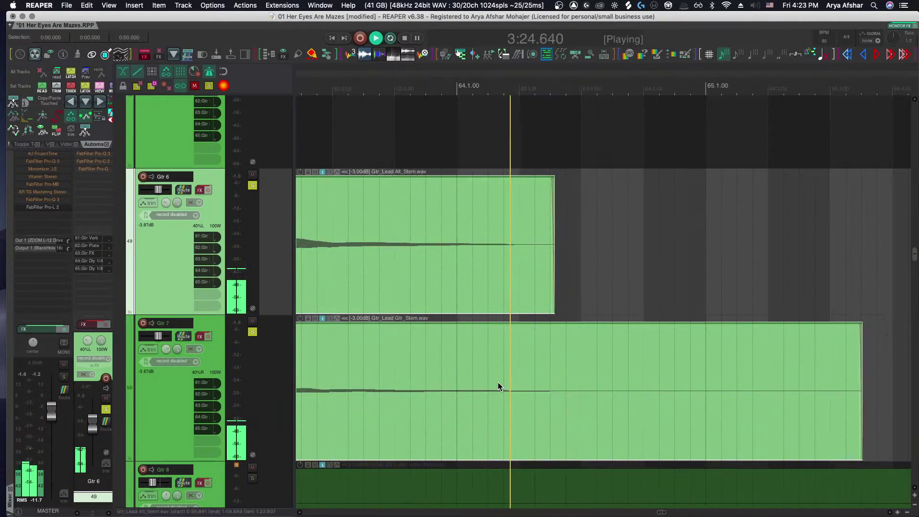
pyautogui.click(550, 298)
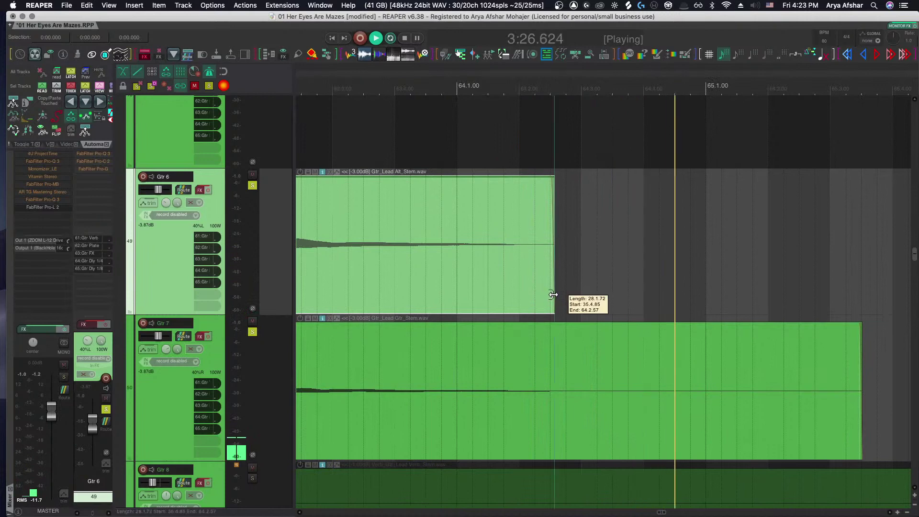
pyautogui.moveTo(552, 295)
pyautogui.mouseDown()
pyautogui.moveTo(895, 292)
pyautogui.moveTo(566, 290)
pyautogui.mouseUp()
pyautogui.press('space')
pyautogui.moveTo(546, 183); pyautogui.dragTo(511, 201)
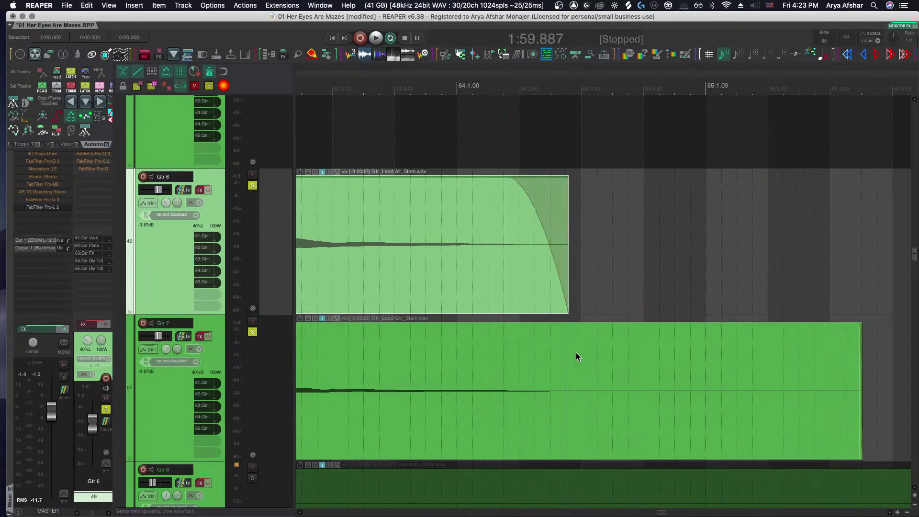
# Solo Gtr 8 along with Gtr 6 and Gtr 7, reset its track volume to 0.00 dB and briefly audition from 1:59.887
pyautogui.scroll(-15, 628, 352)
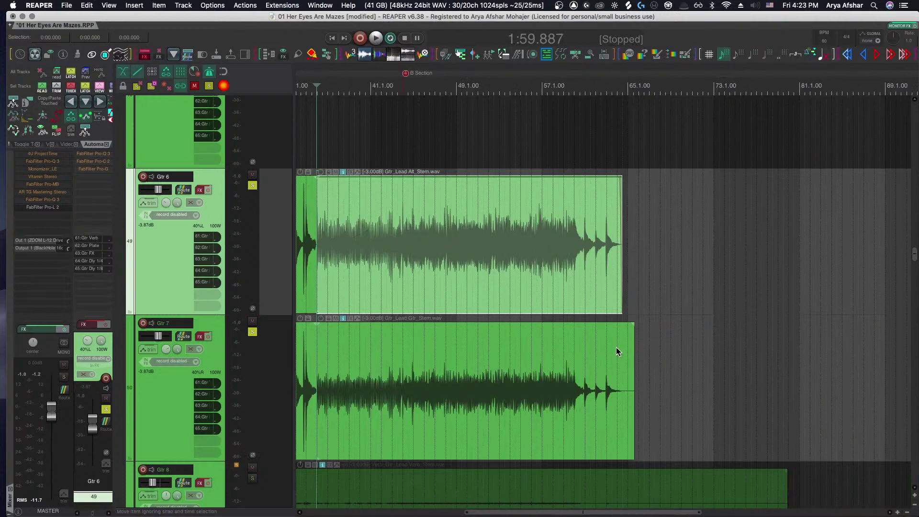
pyautogui.scroll(-5, 614, 347)
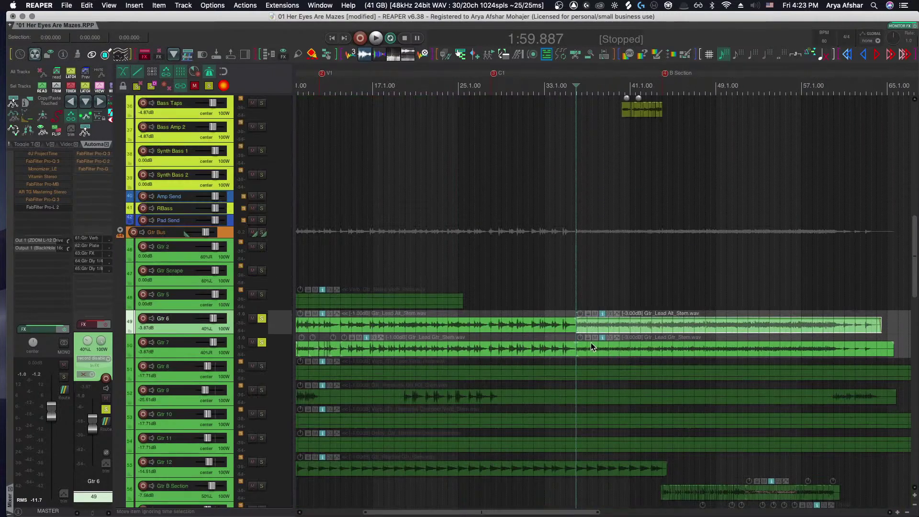
pyautogui.click(262, 370)
pyautogui.scroll(3, 285, 362)
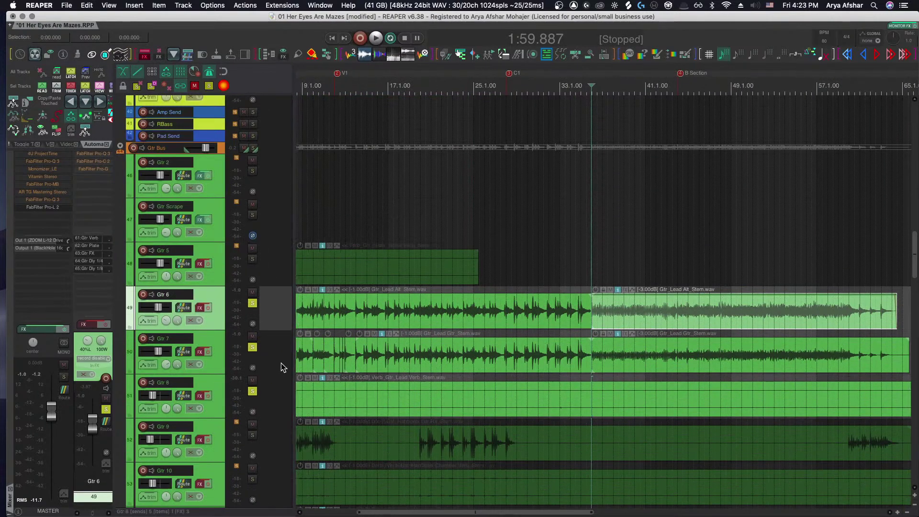
pyautogui.doubleClick(149, 398)
pyautogui.press('space')
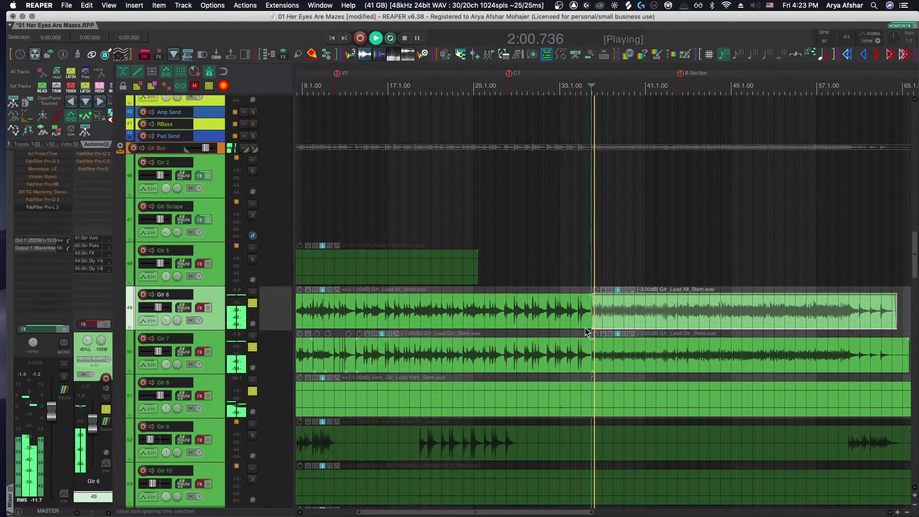
pyautogui.press('space')
# Solo the Fuzzy Drums track along with Gtr 6, Gtr 7 and Gtr 8 and audition them from 1:59.887
pyautogui.scroll(-5, 601, 378)
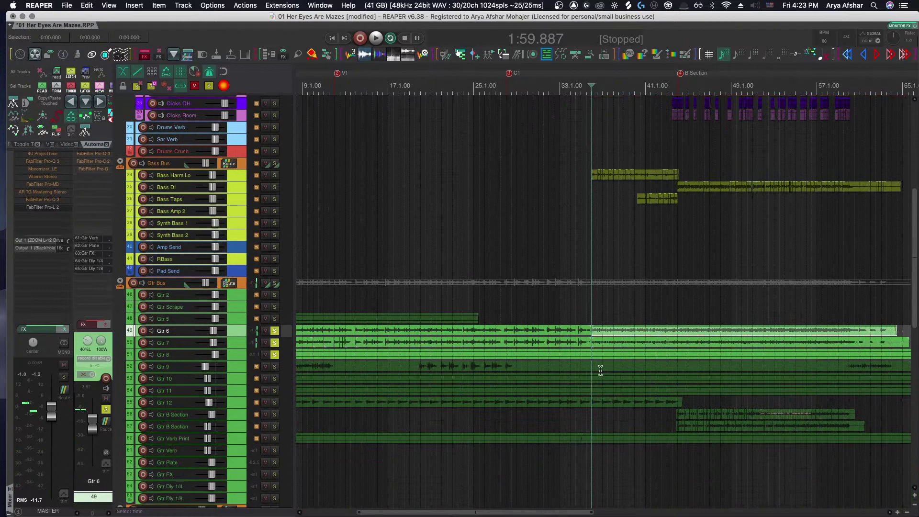
pyautogui.scroll(7, 589, 365)
pyautogui.scroll(-4, 587, 364)
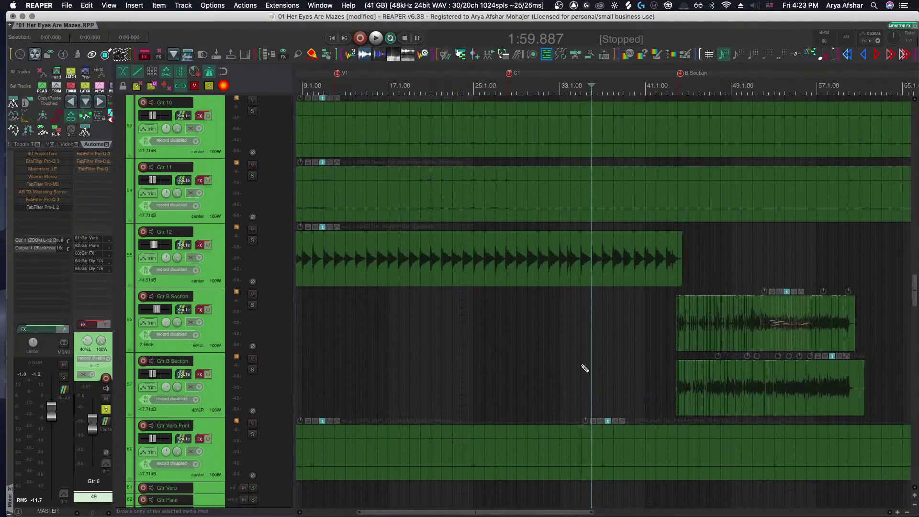
pyautogui.scroll(2, 581, 363)
pyautogui.scroll(-2, 585, 368)
pyautogui.scroll(10, 585, 367)
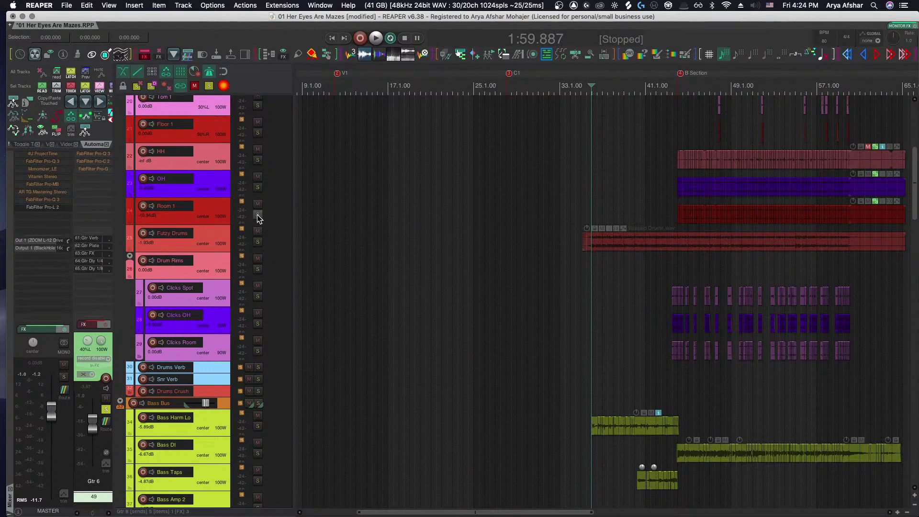
pyautogui.click(257, 246)
pyautogui.press('space')
pyautogui.scroll(-3, 464, 291)
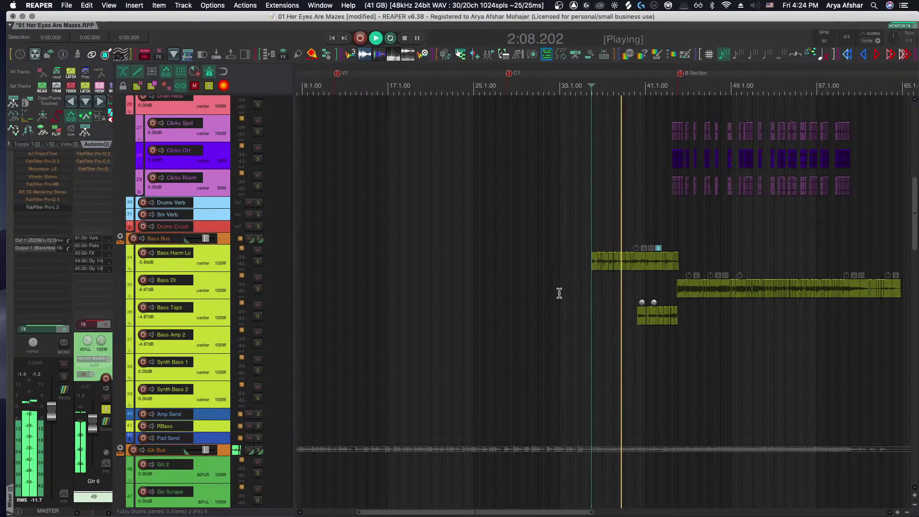
pyautogui.press('space')
# Solo only Gtr 9, play its harmonics from 0:23.538, just before bar 4, and reset its track volume to 0.00 dB
pyautogui.scroll(-10, 559, 293)
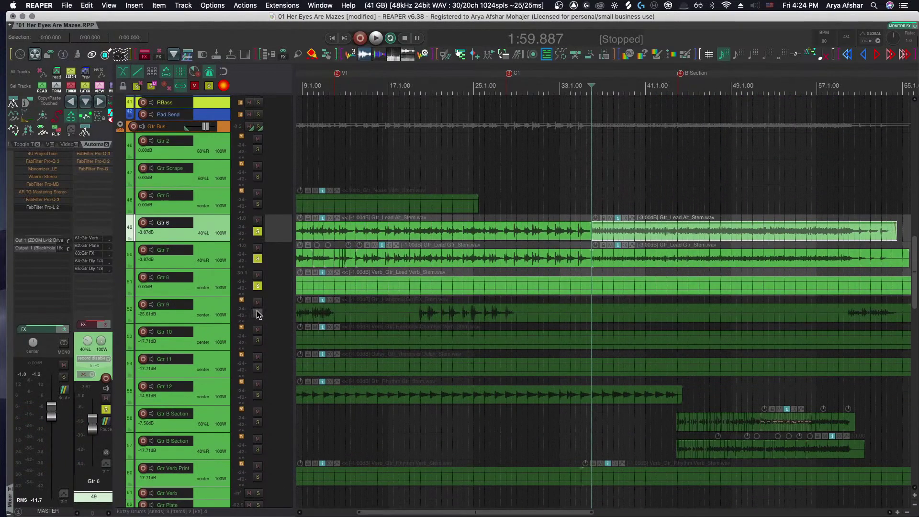
pyautogui.click(257, 313)
pyautogui.hscroll(-5, 342, 313)
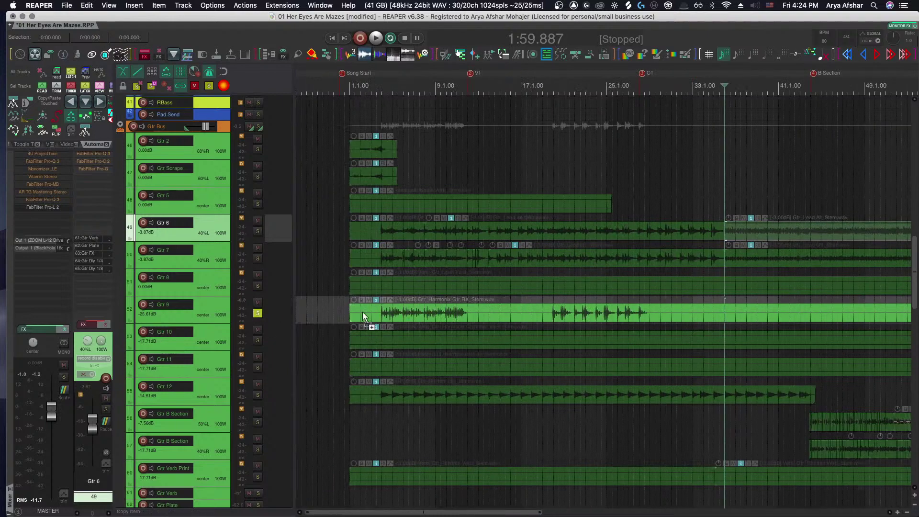
pyautogui.scroll(3, 378, 313)
pyautogui.scroll(5, 415, 319)
pyautogui.click(418, 320)
pyautogui.press('space')
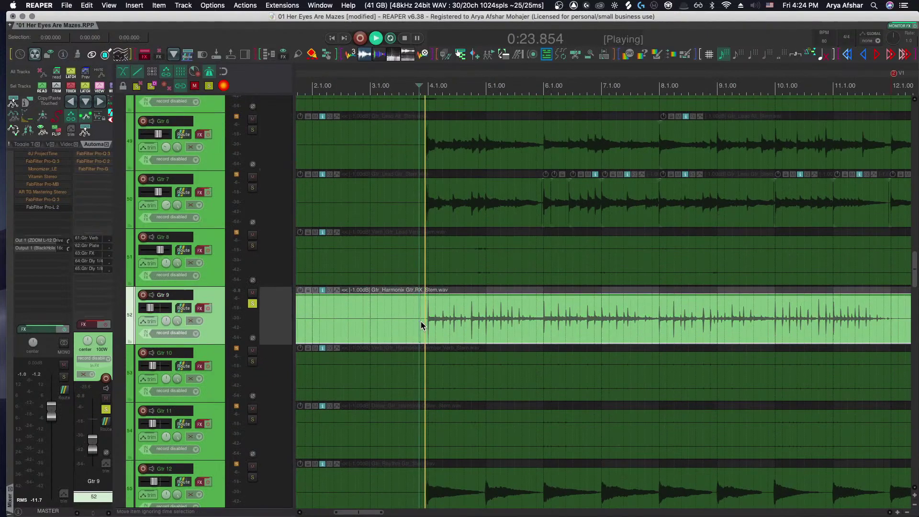
pyautogui.doubleClick(150, 307)
pyautogui.press('space')
# Examine Gtr 9's attacks against the bar 4 gridline and play its first harmonics passage from 0:23.538 past bar 12
pyautogui.scroll(6, 418, 318)
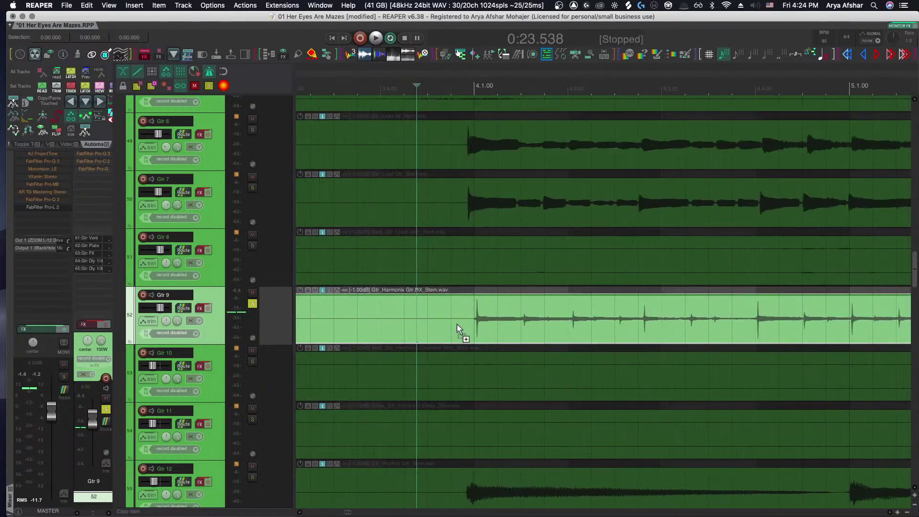
pyautogui.scroll(2, 456, 328)
pyautogui.scroll(2, 453, 329)
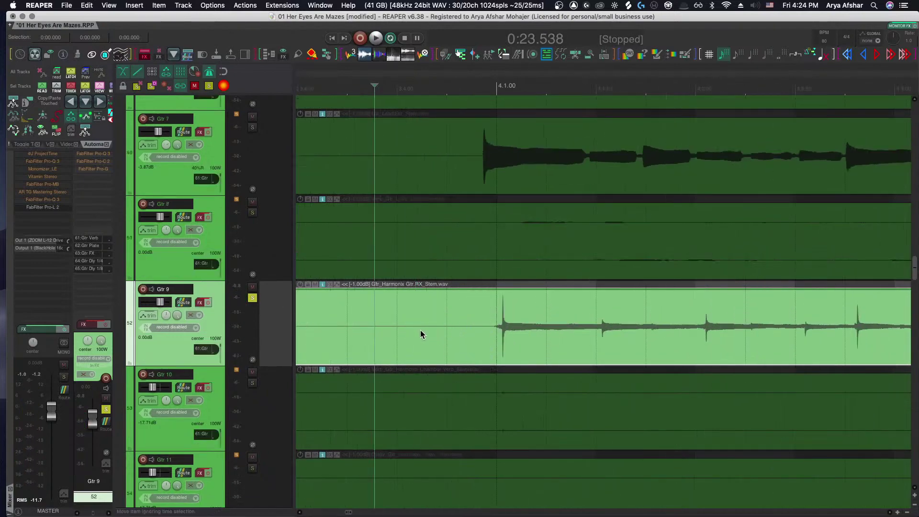
pyautogui.hscroll(1, 421, 329)
pyautogui.scroll(-6, 422, 334)
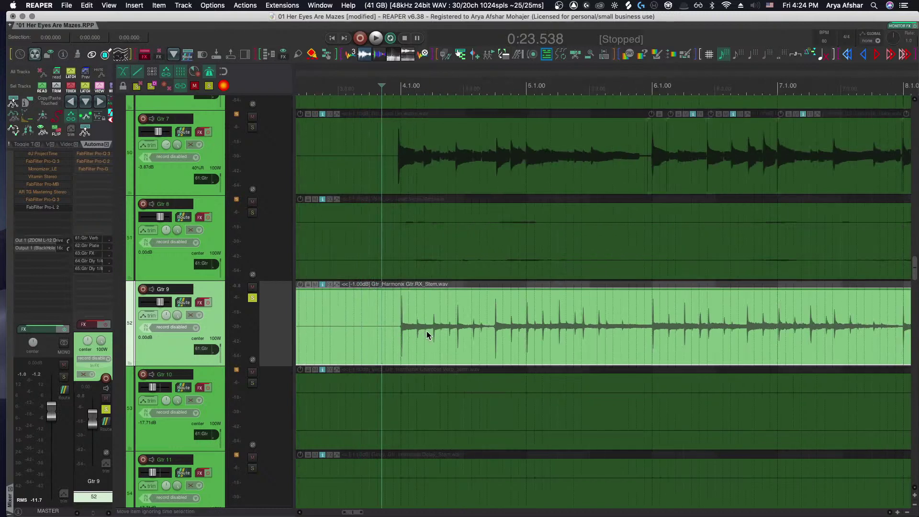
pyautogui.press('space')
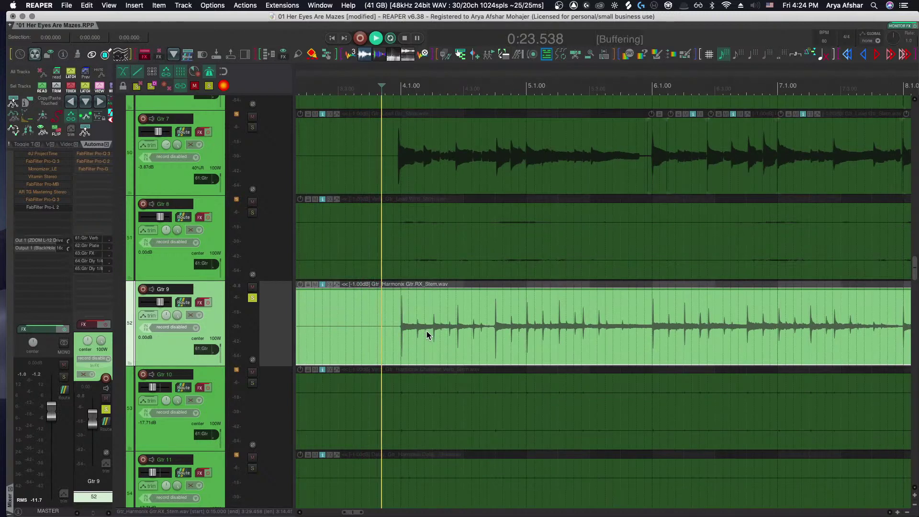
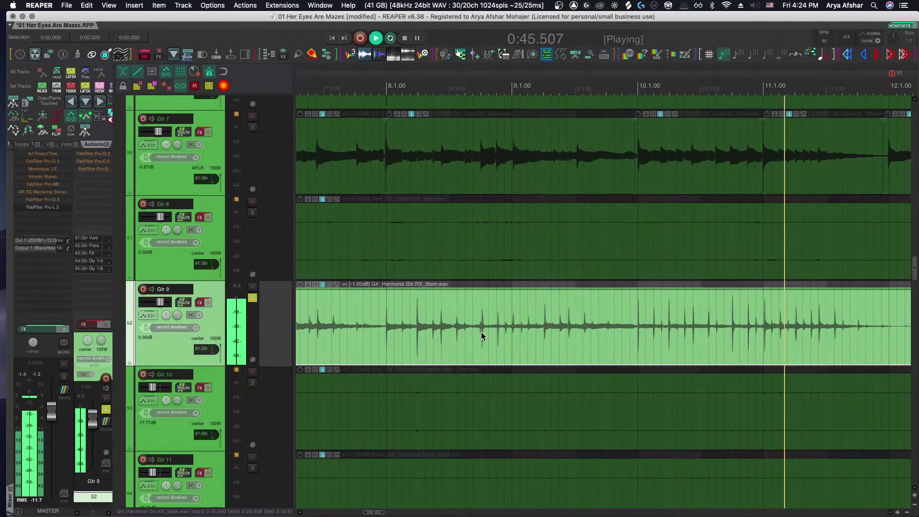
pyautogui.hscroll(5, 481, 331)
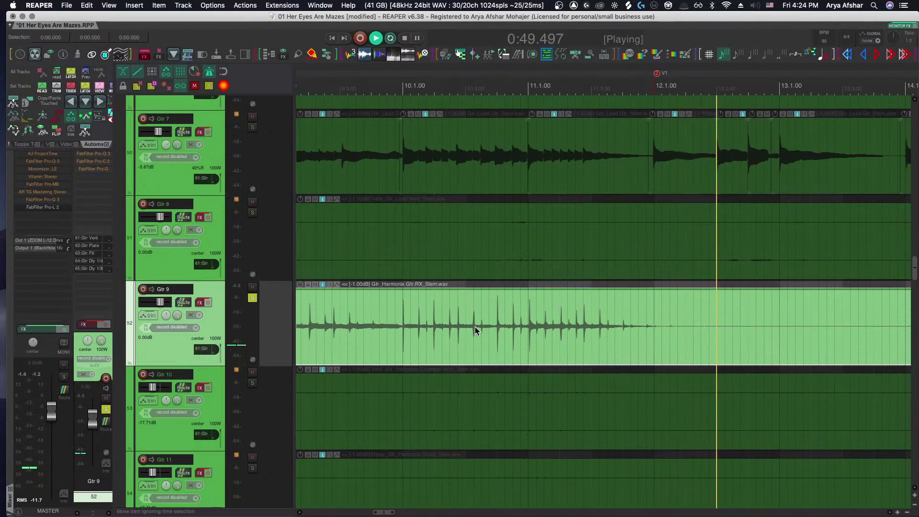
pyautogui.press('space')
# Audition Gtr 9's second harmonics passage from just before bar 20 up to bar 21
pyautogui.scroll(-3, 475, 327)
pyautogui.scroll(-3, 474, 326)
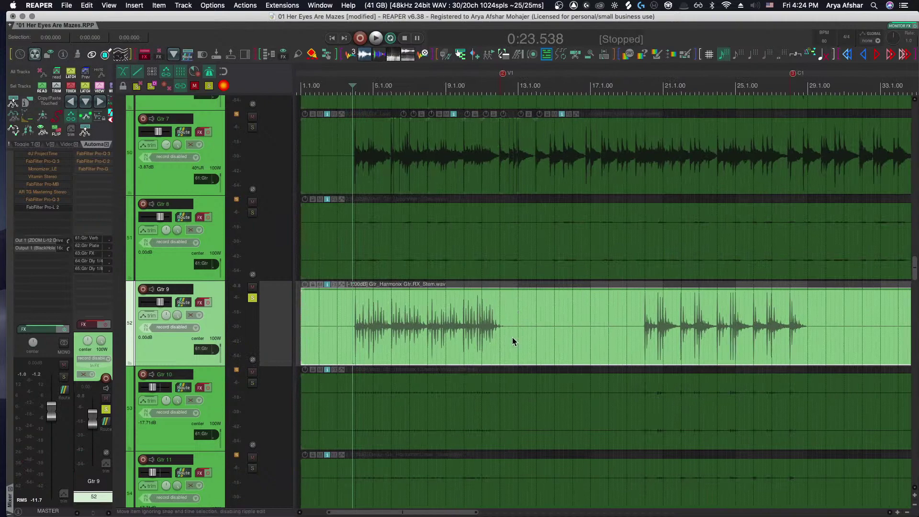
pyautogui.scroll(3, 512, 337)
pyautogui.click(537, 334)
pyautogui.hscroll(5, 537, 334)
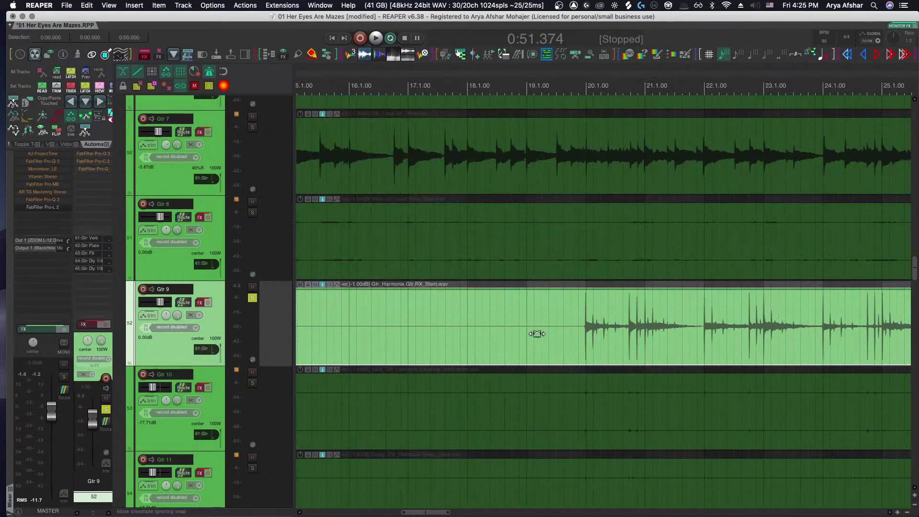
pyautogui.click(563, 335)
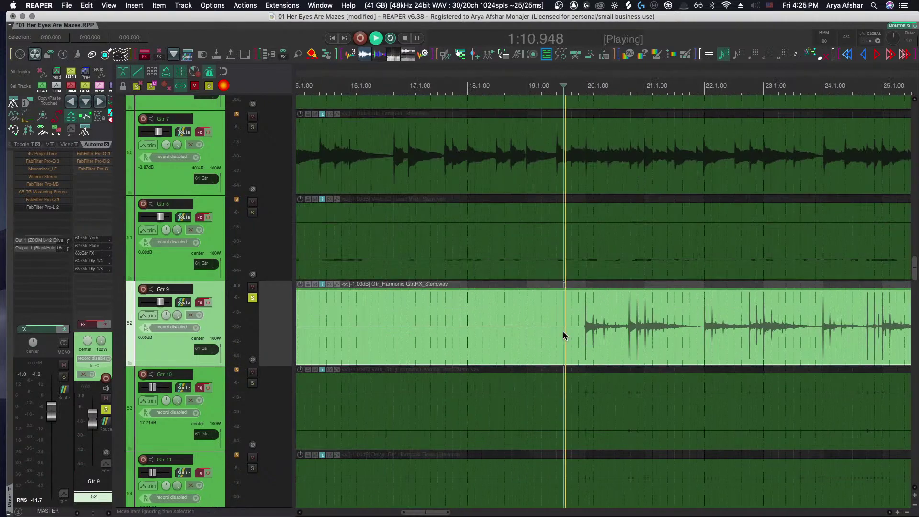
pyautogui.scroll(5, 564, 333)
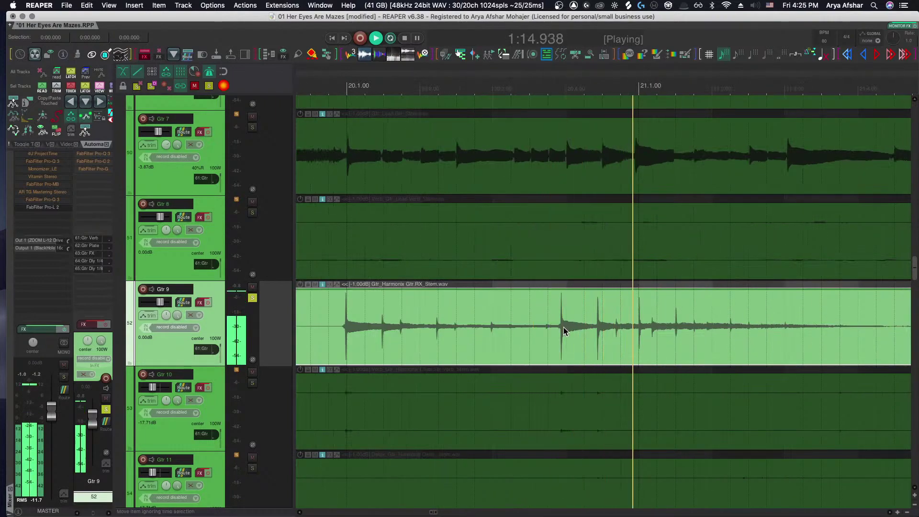
pyautogui.press('space')
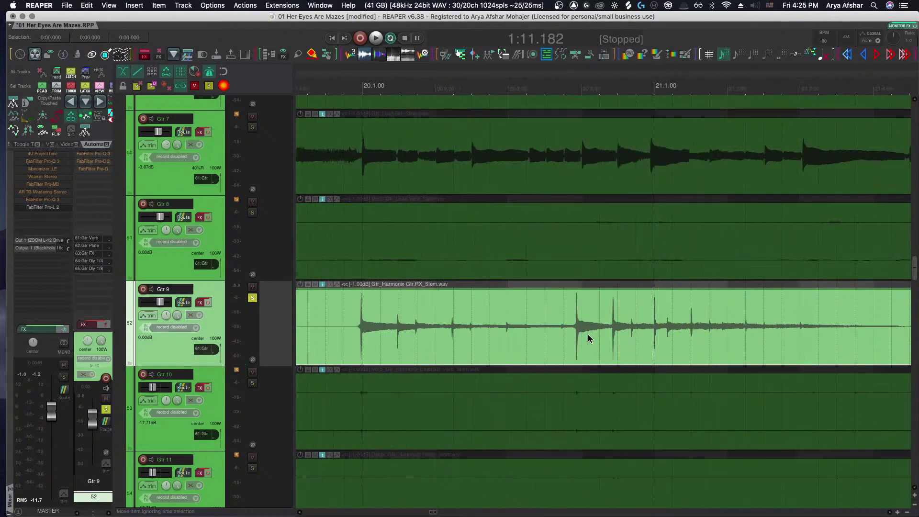
# Remove Gtr 9's silent stretch ahead of bar 20 so that the item starts at 1:11.182
pyautogui.scroll(3, 549, 327)
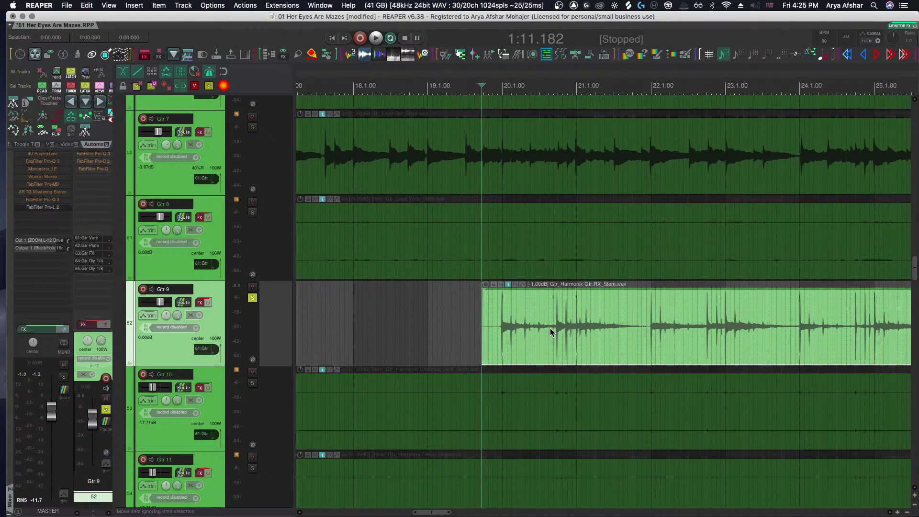
pyautogui.scroll(-5, 741, 338)
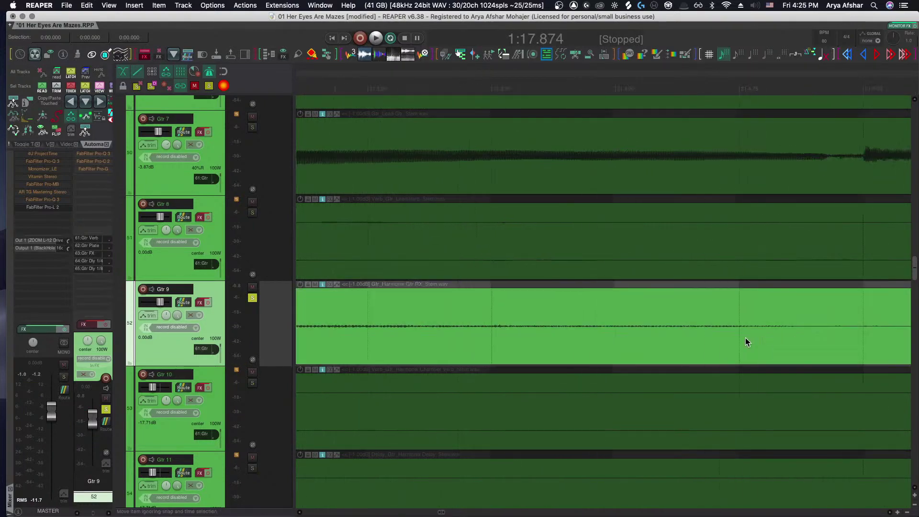
pyautogui.scroll(4, 718, 335)
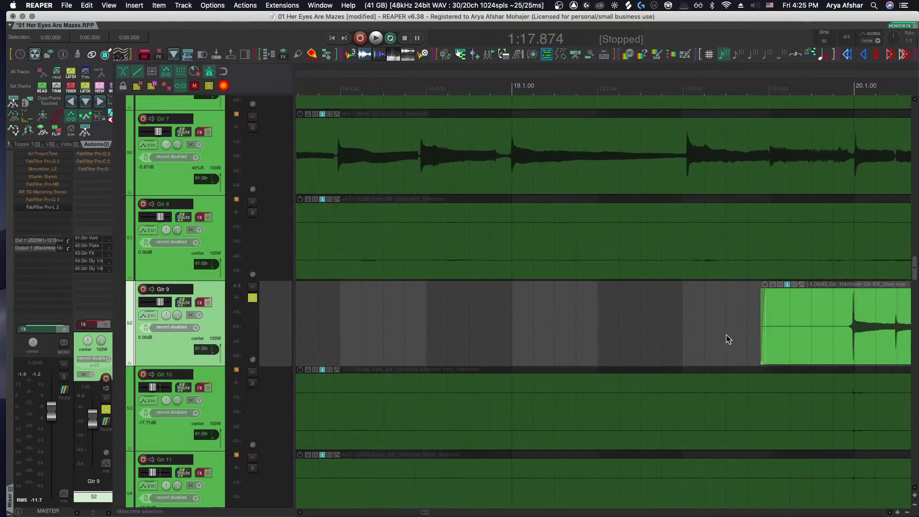
# Briefly audition Gtr 9's entry at bar 20 from 1:11.712 and examine its attacks against the grid
pyautogui.press('space')
pyautogui.press('space')
pyautogui.hscroll(5, 652, 331)
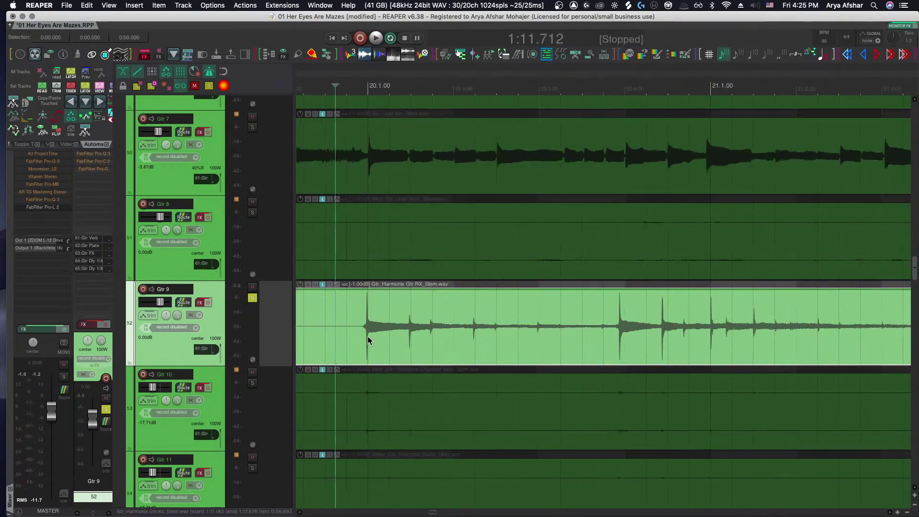
# Open dynamic split for the Gtr 9 item and set its action to add stretch markers to selected items
pyautogui.press('d')
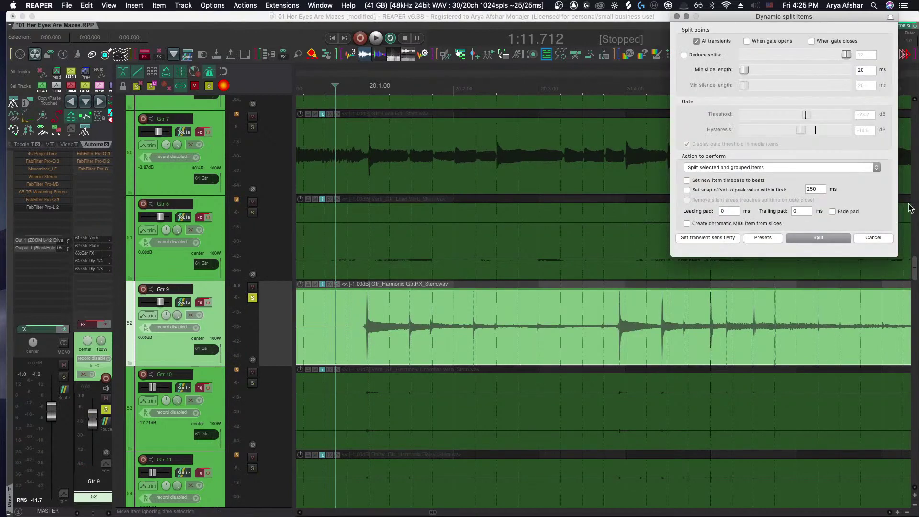
pyautogui.click(790, 168)
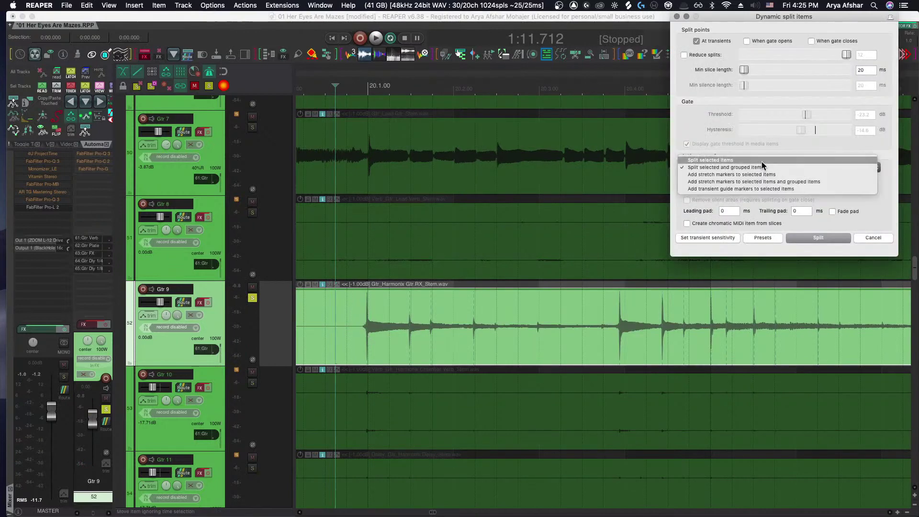
pyautogui.click(762, 161)
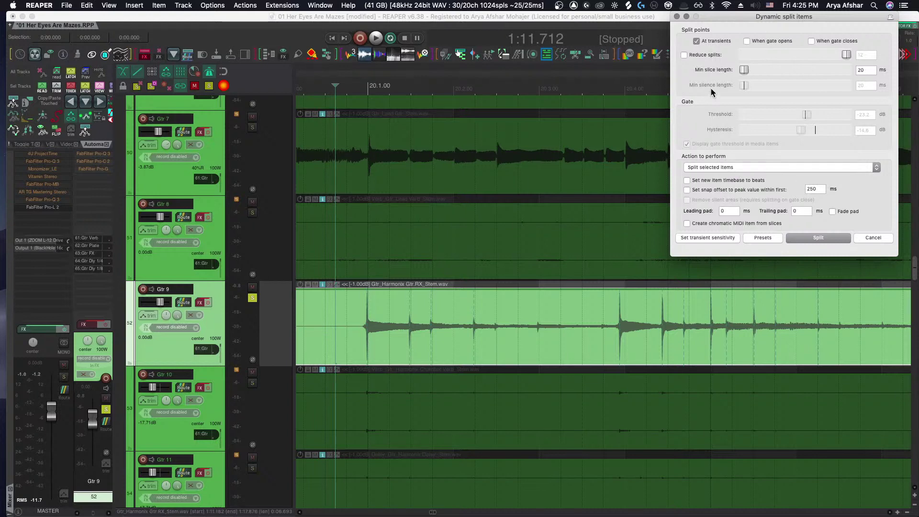
pyautogui.click(743, 168)
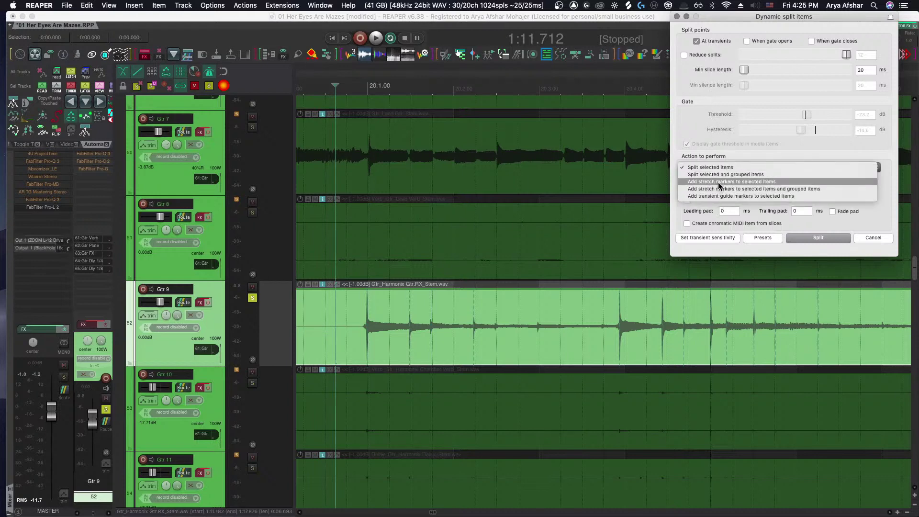
pyautogui.click(721, 182)
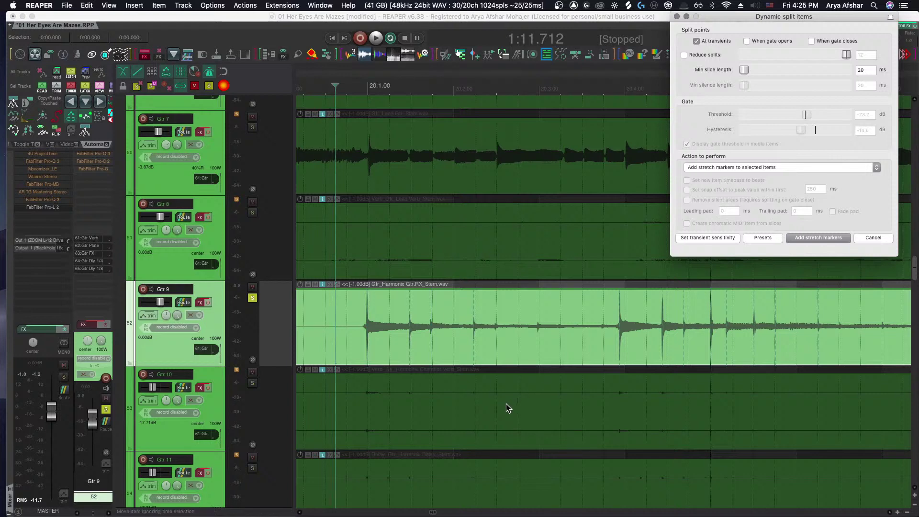
# Solo Gtr 10 and Gtr 11 alongside Gtr 9 and play the three tracks from just before bar 20
pyautogui.click(252, 383)
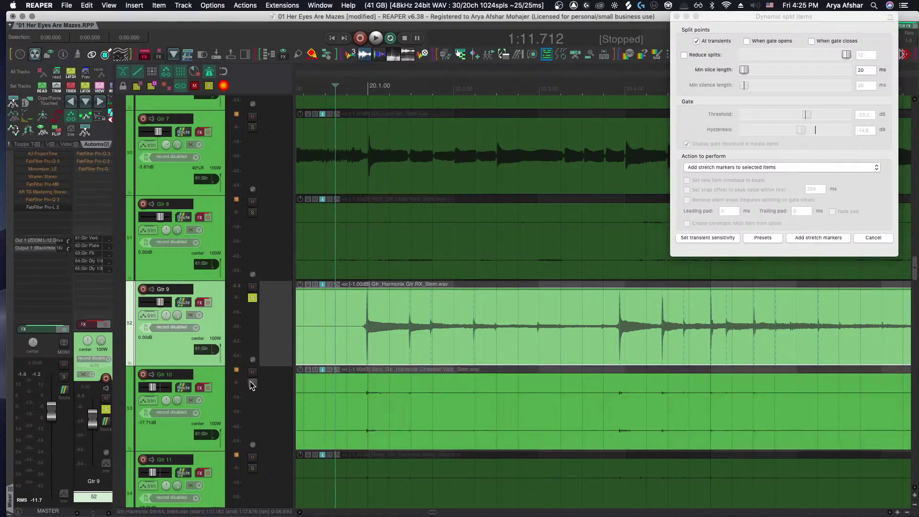
pyautogui.scroll(3, 283, 385)
pyautogui.scroll(-6, 283, 384)
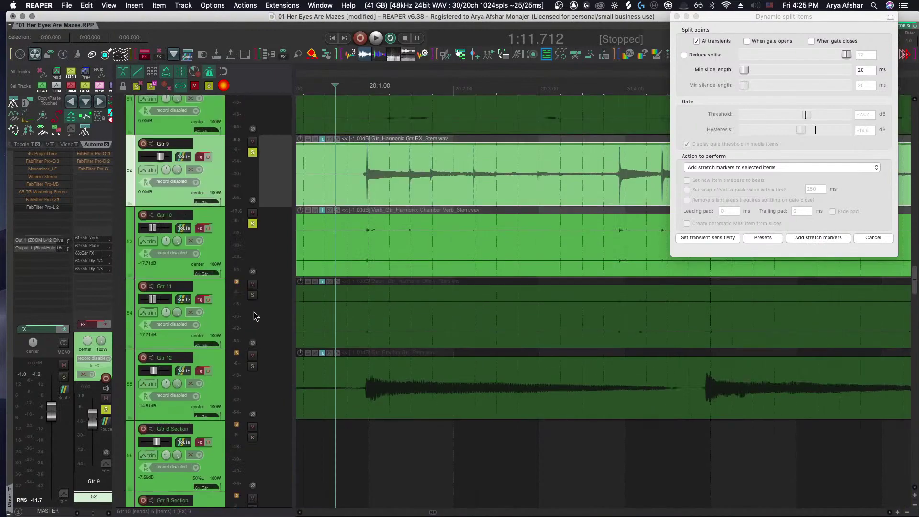
pyautogui.scroll(1, 254, 308)
pyautogui.click(251, 285)
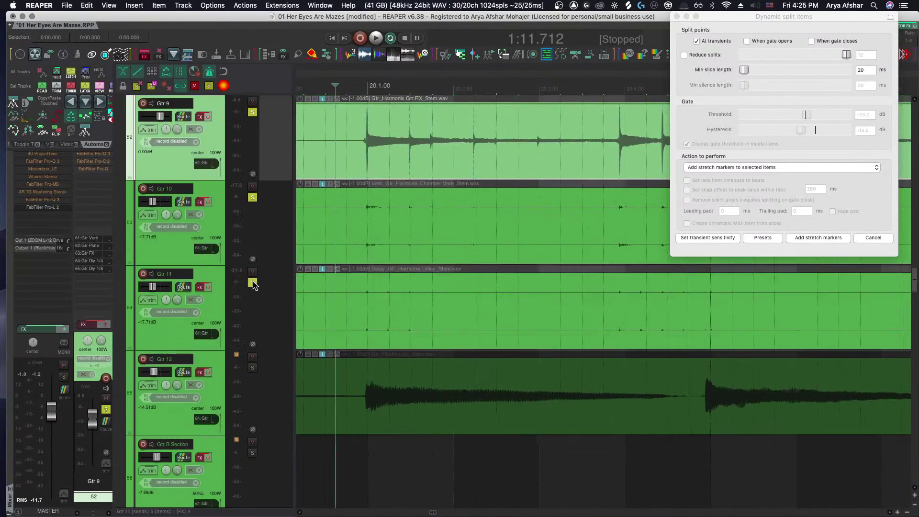
pyautogui.press('space')
pyautogui.scroll(2, 364, 326)
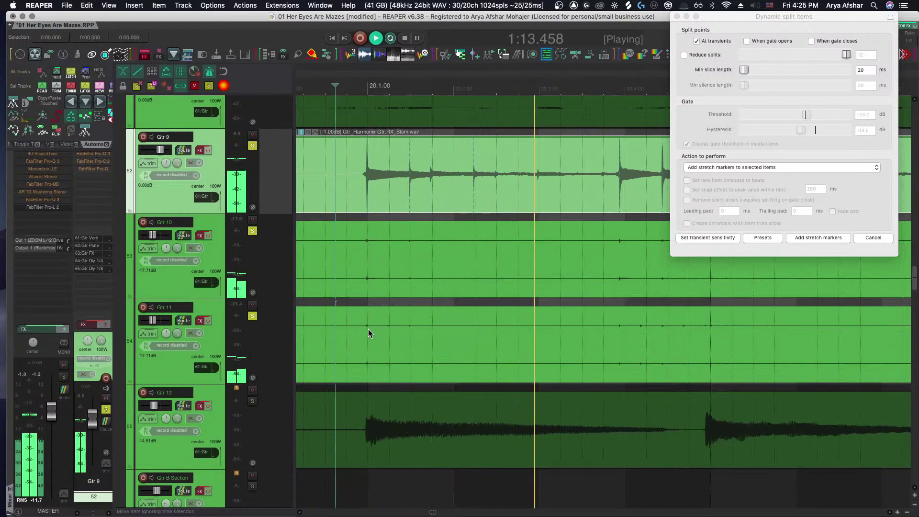
pyautogui.scroll(-4, 369, 329)
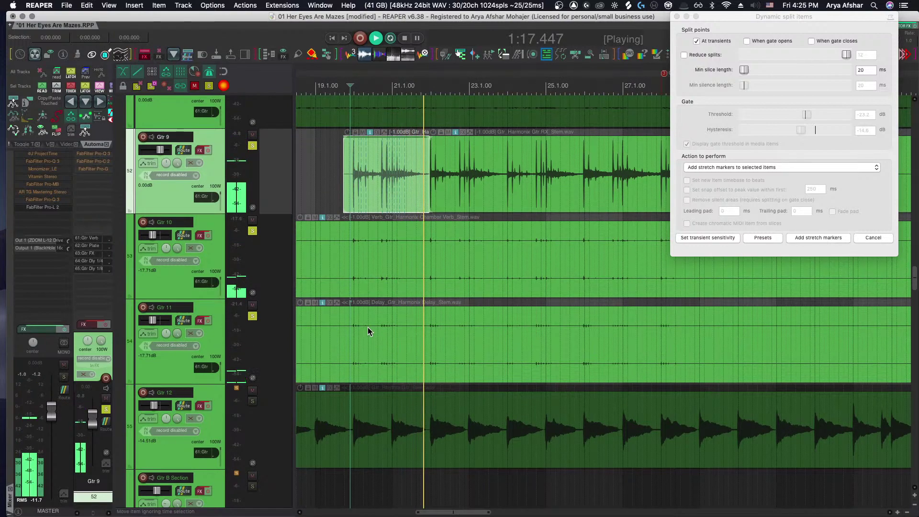
pyautogui.press('space')
# Solo only Gtr 11, play it back, and reset the Gtr 11 and Gtr 10 track volumes to 0.00 dB
pyautogui.keyDown('alt'); pyautogui.keyDown('super'); pyautogui.click(252, 315); pyautogui.keyUp('super'); pyautogui.keyUp('alt')
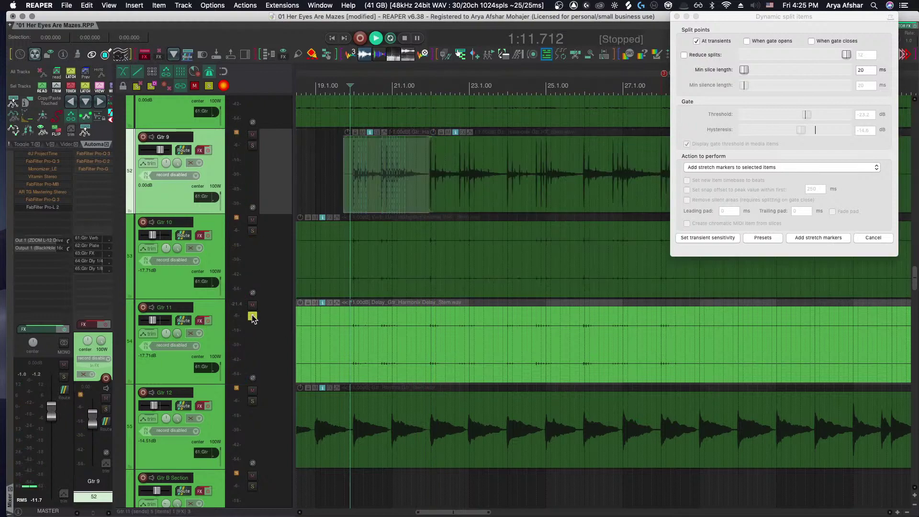
pyautogui.press('space')
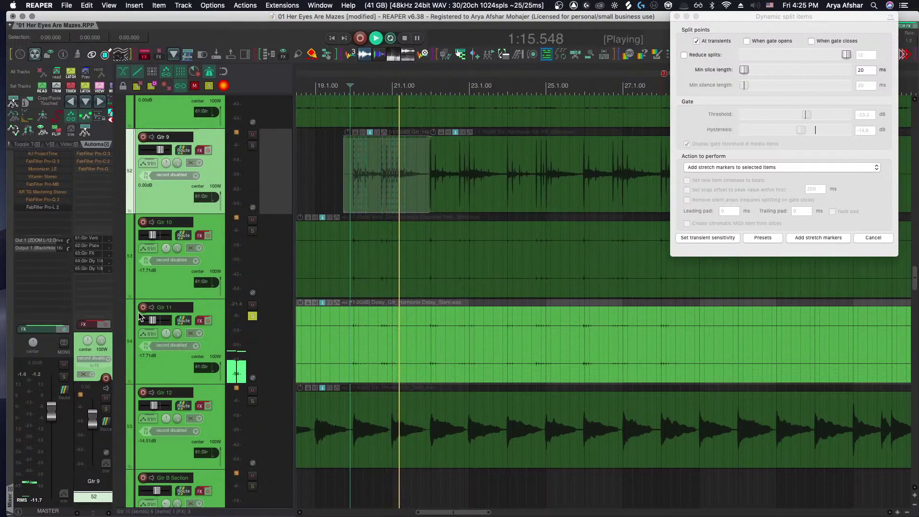
pyautogui.doubleClick(152, 319)
pyautogui.doubleClick(153, 234)
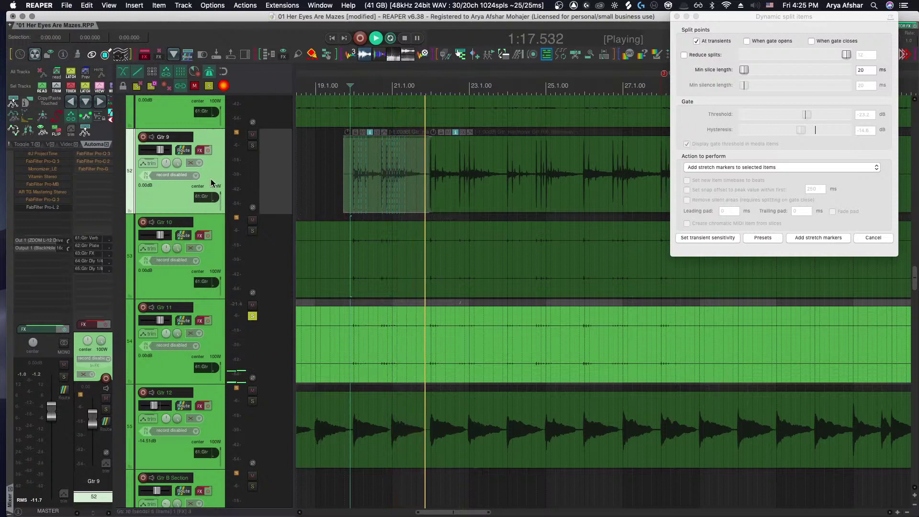
pyautogui.press('space')
# Add Gtr 10 and Gtr 9 to the solo with Gtr 11 and audition the three tracks together
pyautogui.click(251, 232)
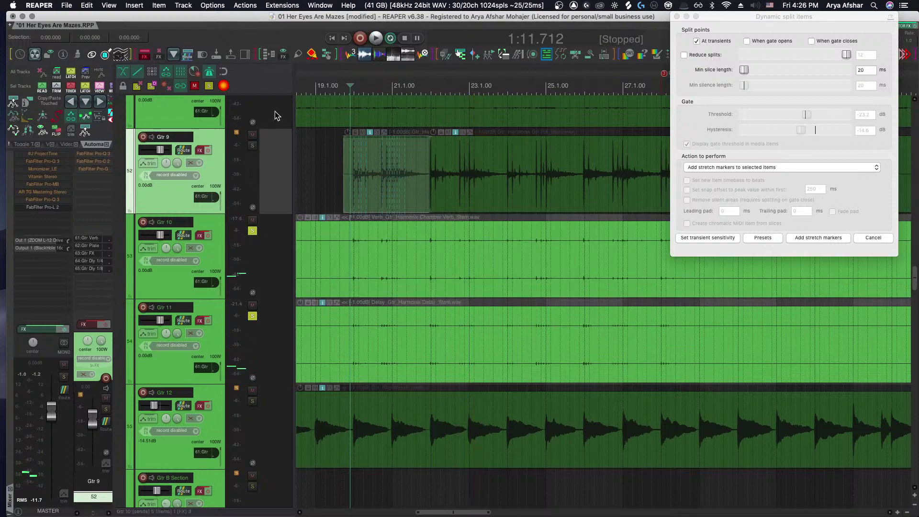
pyautogui.click(253, 146)
pyautogui.press('space')
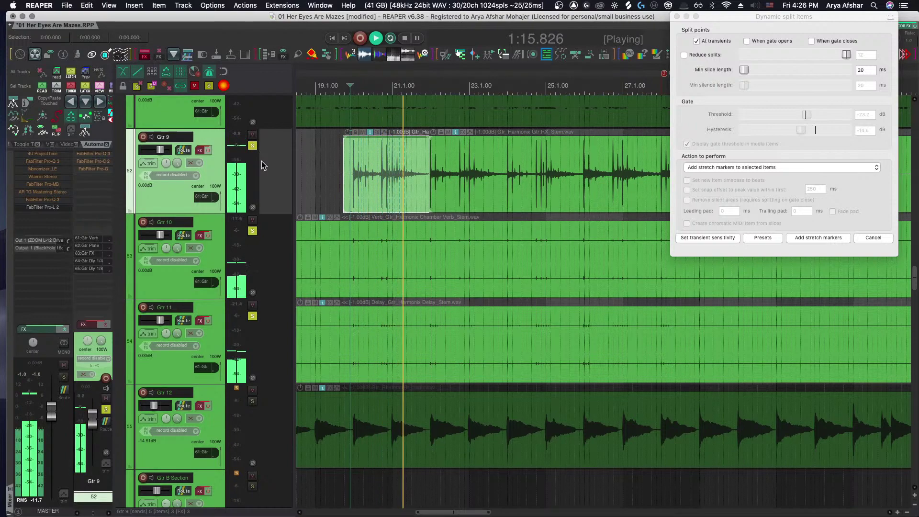
pyautogui.press('space')
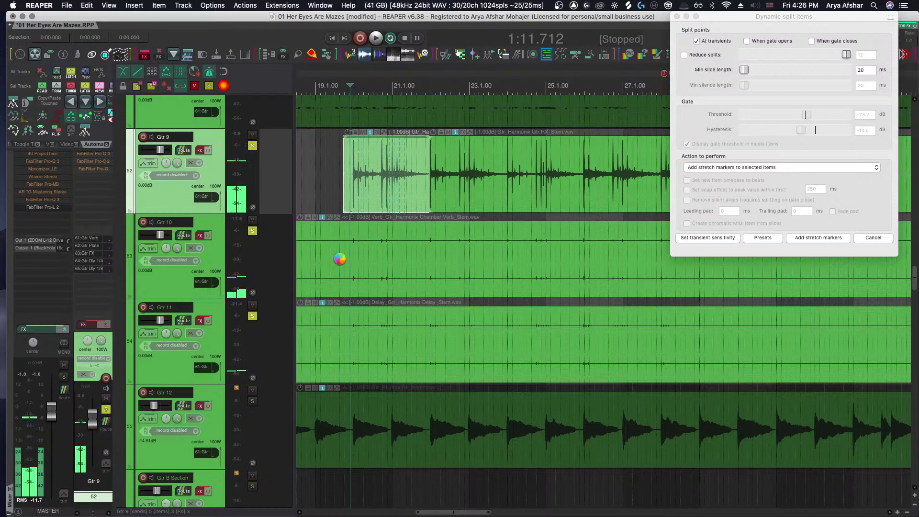
# Trim the starts of the Gtr 9, Gtr 10 and Gtr 11 items to 1:11.437, just before bar 20
pyautogui.scroll(6, 340, 254)
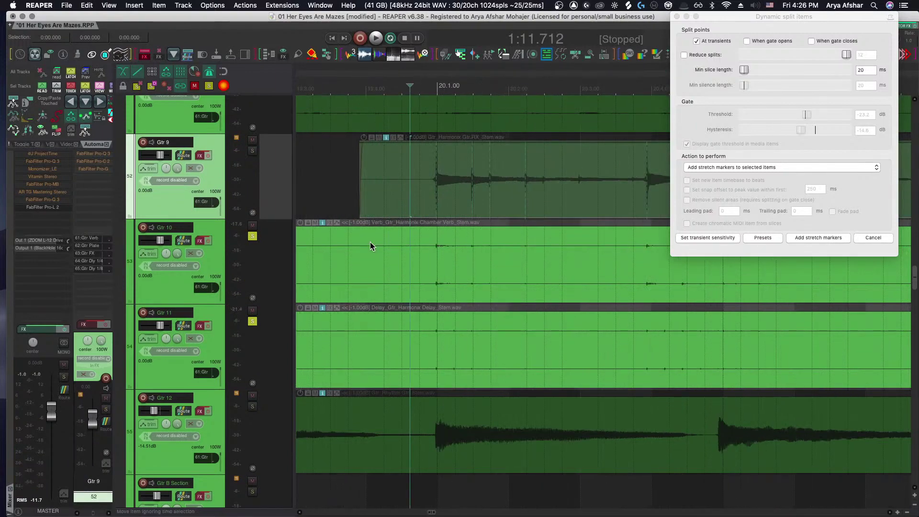
pyautogui.scroll(4, 361, 246)
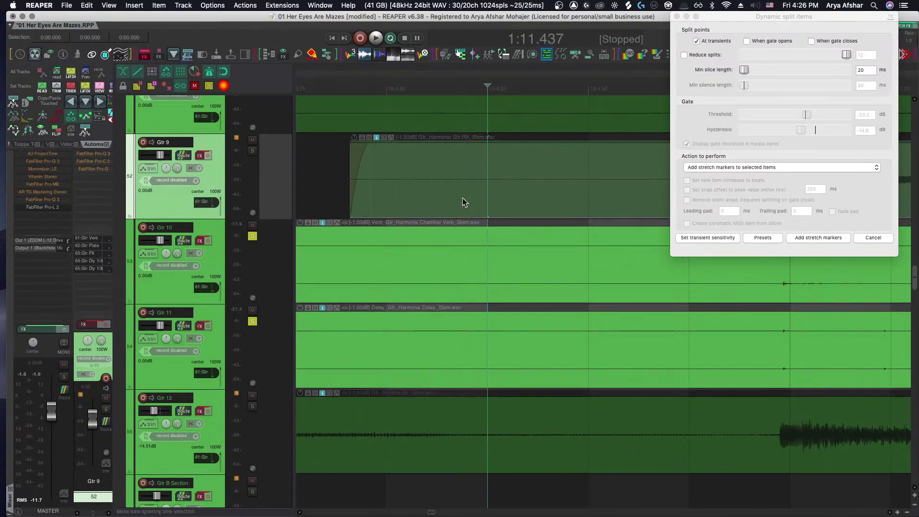
pyautogui.moveTo(461, 183); pyautogui.dragTo(537, 348)
pyautogui.press('a')
pyautogui.scroll(-10, 535, 349)
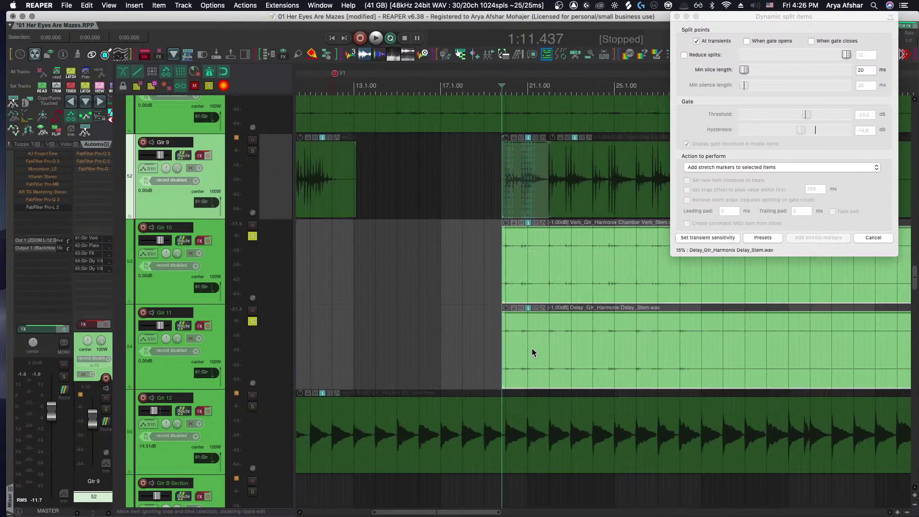
# Split the Gtr 9, Gtr 10 and Gtr 11 items at 1:17.812, just before bar 22
pyautogui.scroll(10, 534, 349)
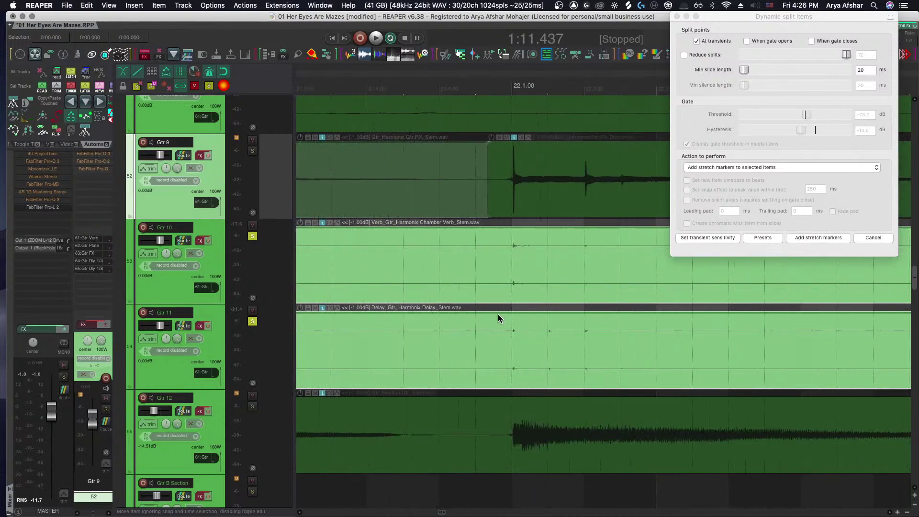
pyautogui.scroll(4, 497, 314)
pyautogui.click(441, 172)
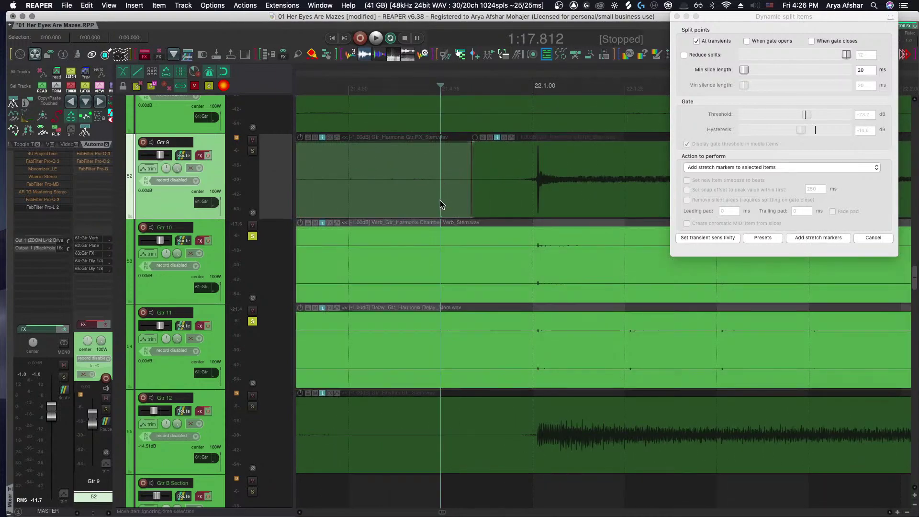
pyautogui.moveTo(425, 206); pyautogui.dragTo(456, 354)
pyautogui.hotkey('shift', 'a')
pyautogui.press('super+z')
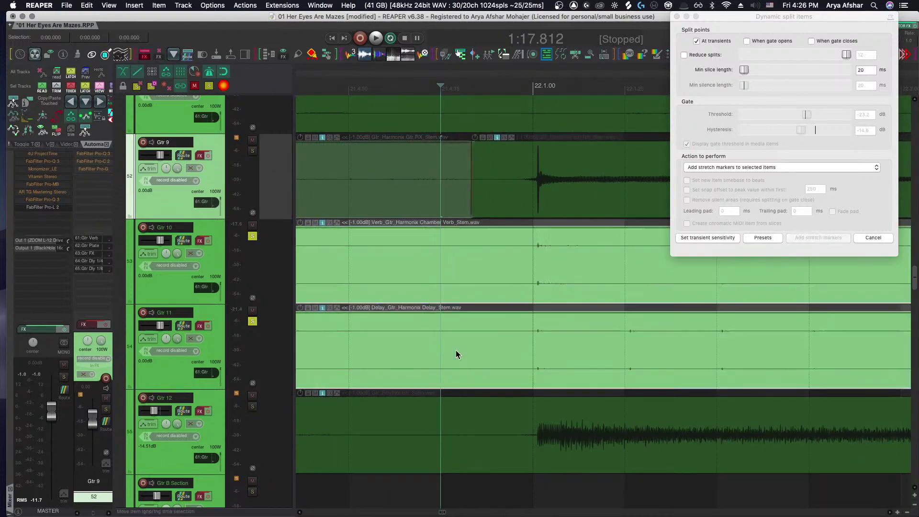
pyautogui.scroll(-6, 455, 349)
pyautogui.scroll(-3, 455, 354)
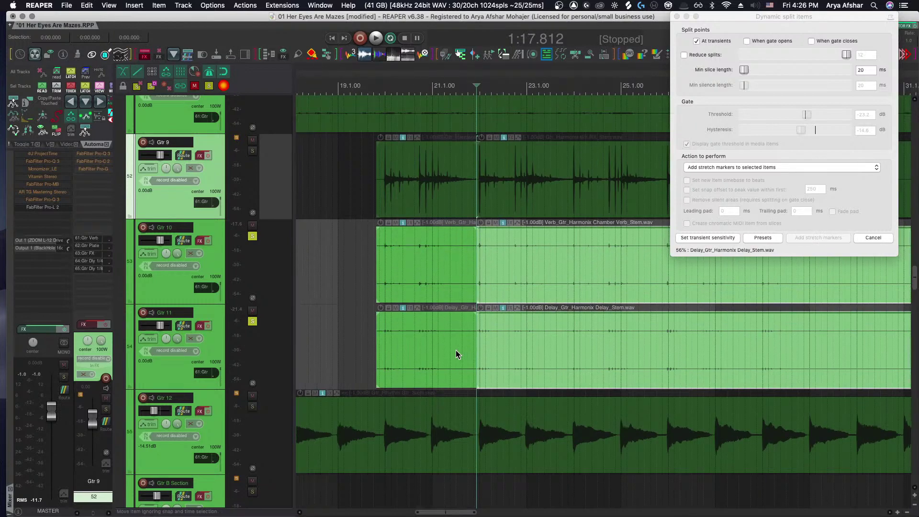
# Group the Gtr 9, Gtr 10 and Gtr 11 items before bar 22 and add stretch markers at transients to selected and grouped items
pyautogui.moveTo(428, 212); pyautogui.dragTo(410, 360)
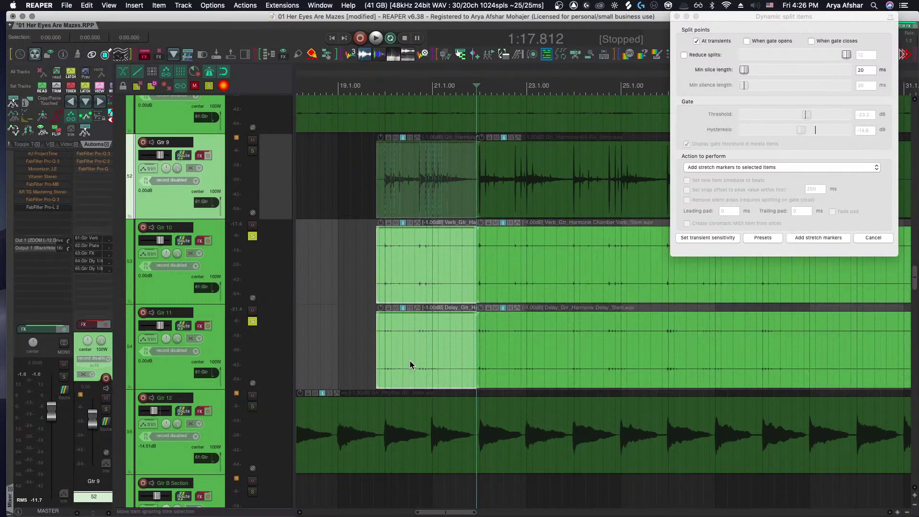
pyautogui.press('super+g')
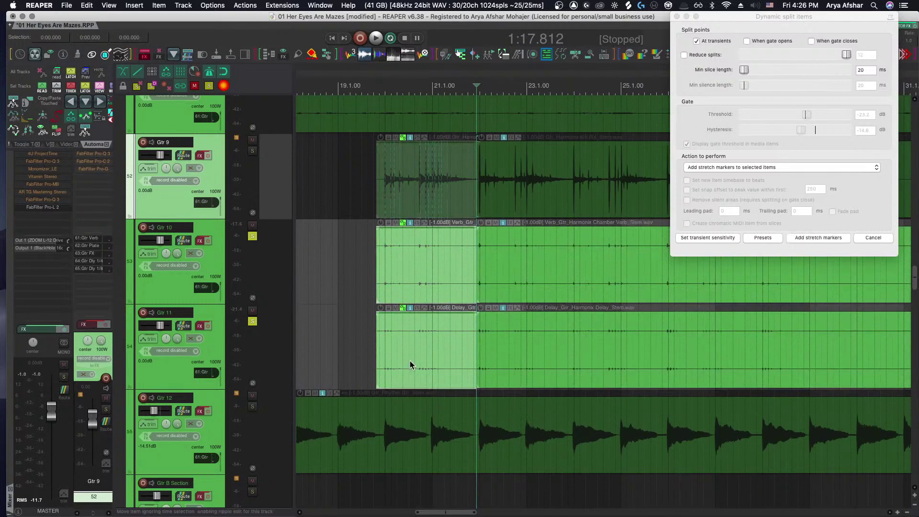
pyautogui.click(741, 167)
pyautogui.click(742, 172)
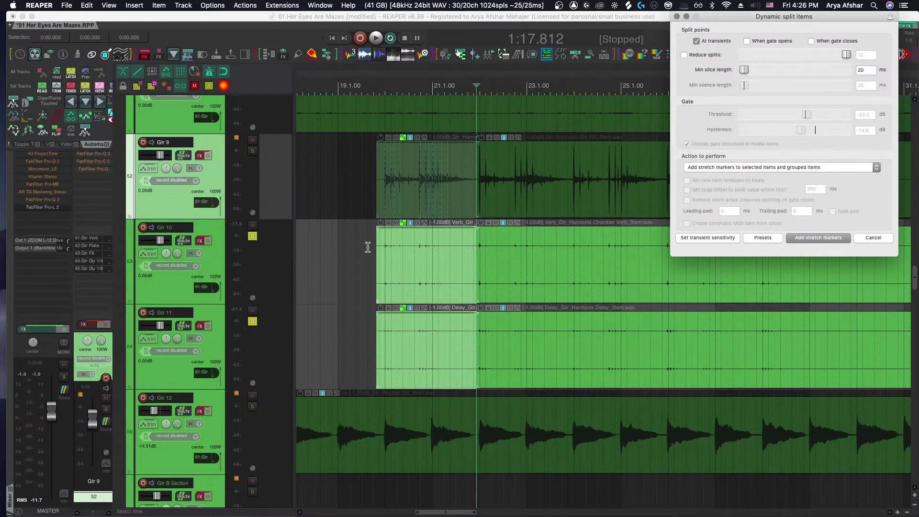
pyautogui.scroll(5, 429, 237)
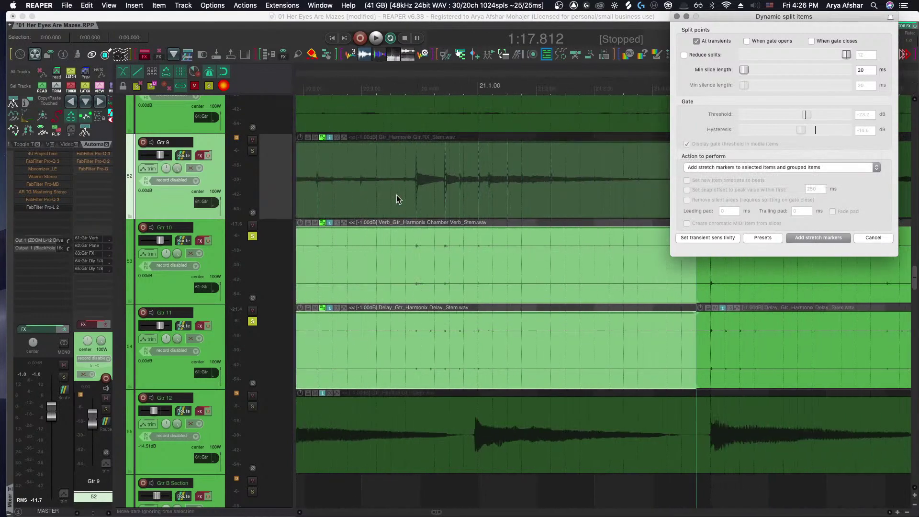
pyautogui.scroll(-3, 396, 194)
pyautogui.click(806, 237)
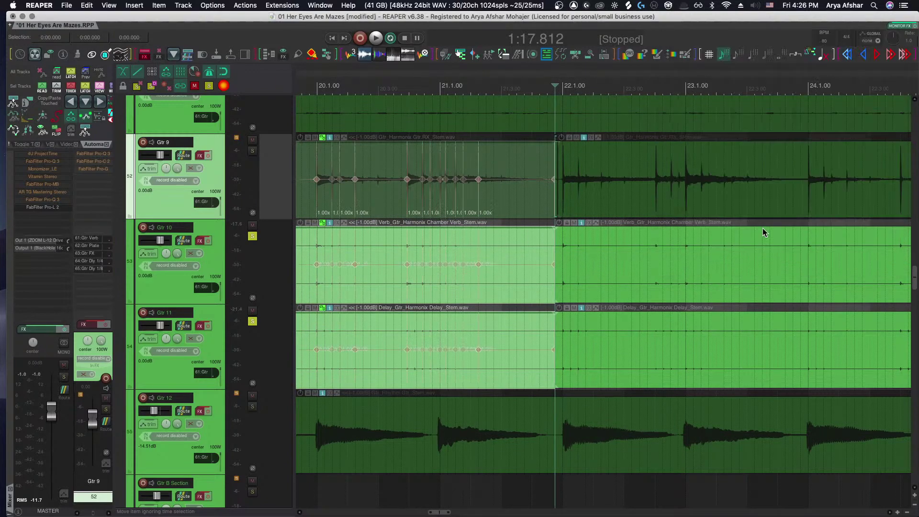
# Move the Gtr 9 stretch markers from bar 20 onward onto their grid lines, carrying the grouped verb and delay items along
pyautogui.scroll(8, 393, 197)
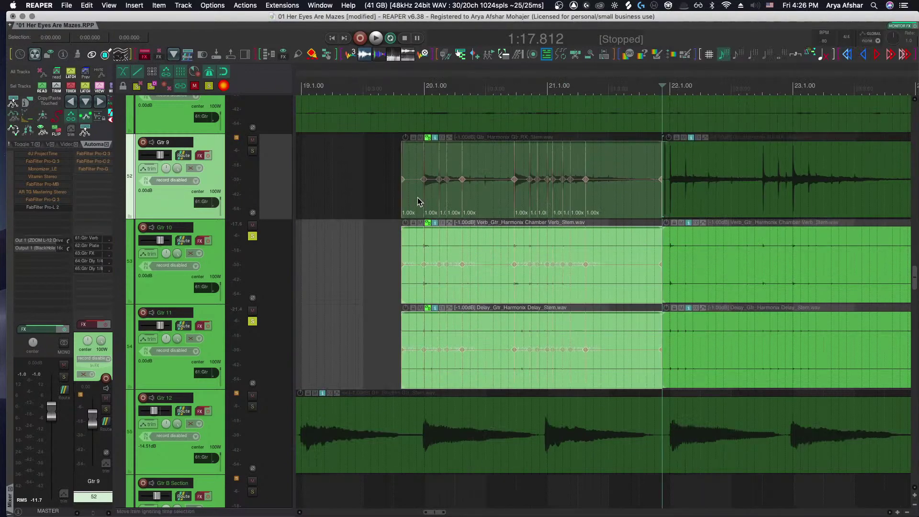
pyautogui.scroll(2, 431, 197)
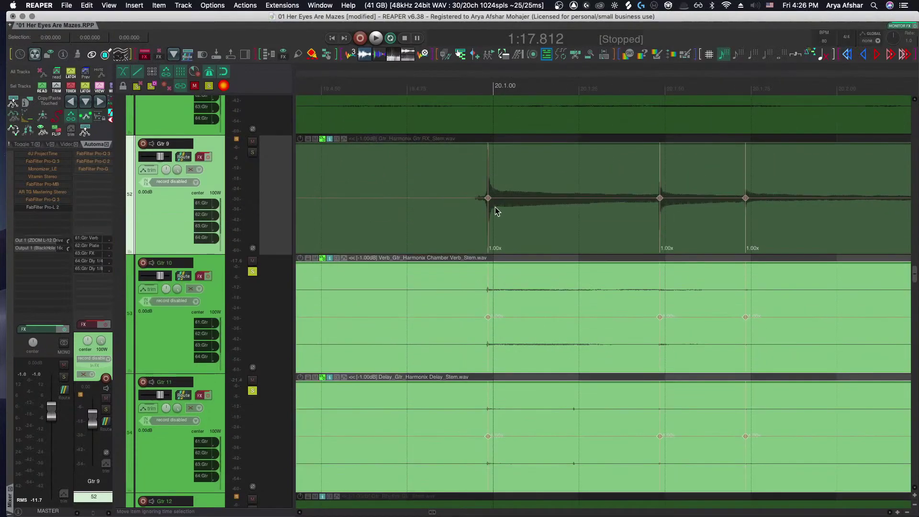
pyautogui.moveTo(486, 197); pyautogui.dragTo(493, 197)
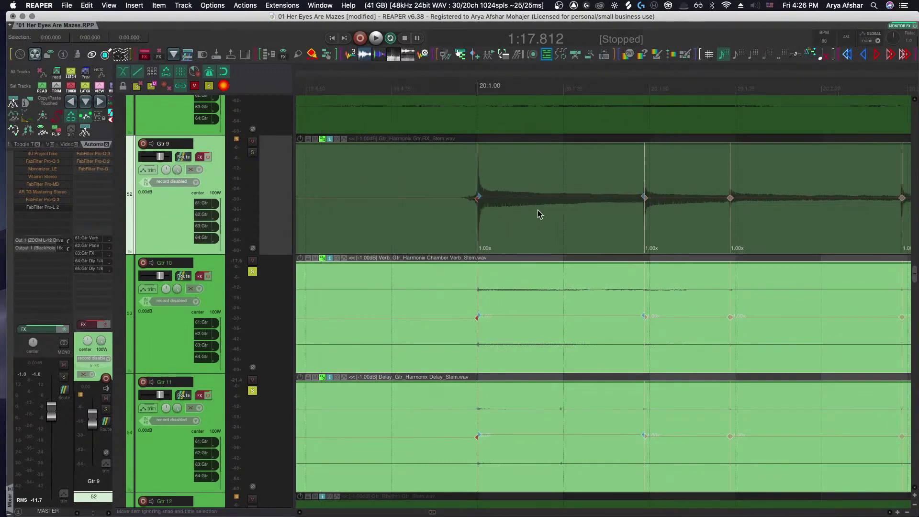
pyautogui.moveTo(644, 196); pyautogui.dragTo(747, 198)
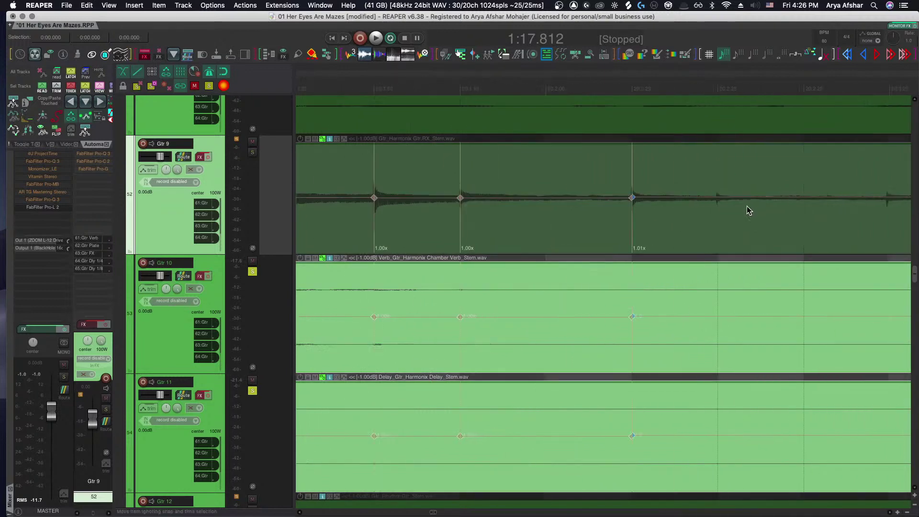
# Review the moved stretch markers and play the grouped guitar items from just before bar 20
pyautogui.hscroll(5, 745, 213)
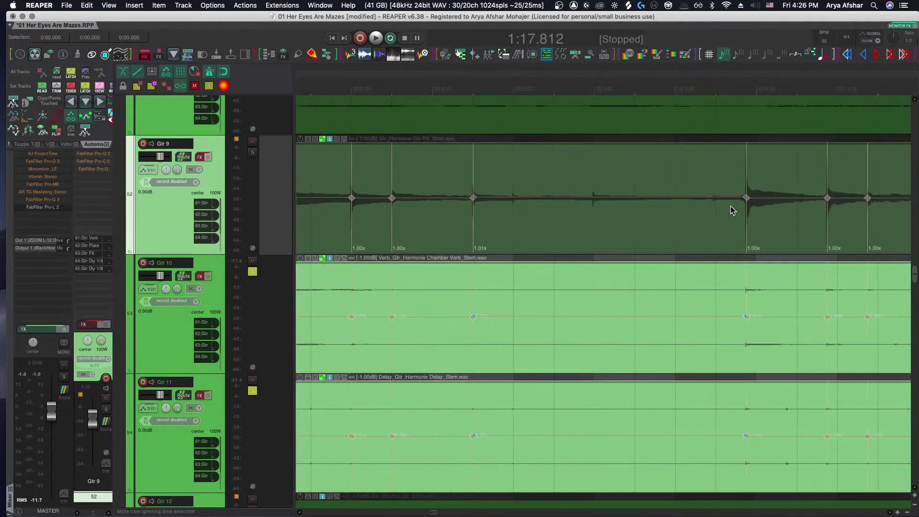
pyautogui.hscroll(-3, 667, 224)
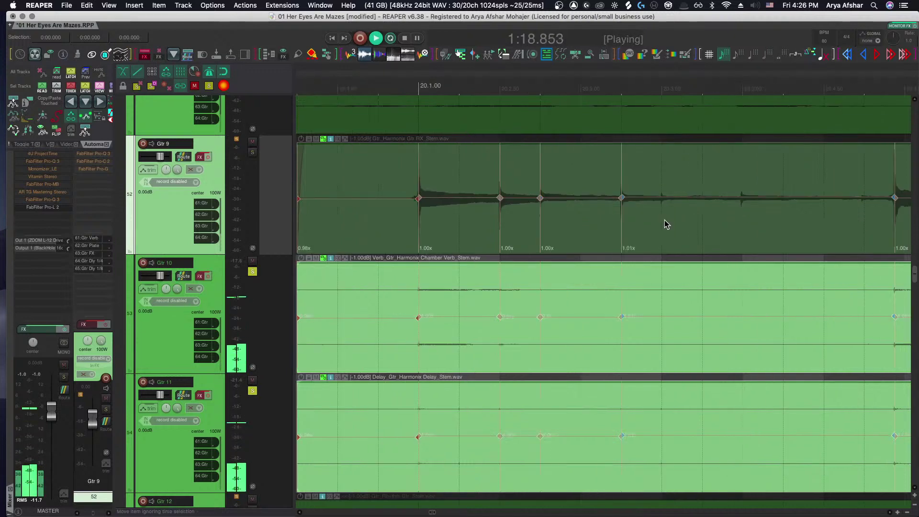
pyautogui.click(379, 176)
pyautogui.press('space')
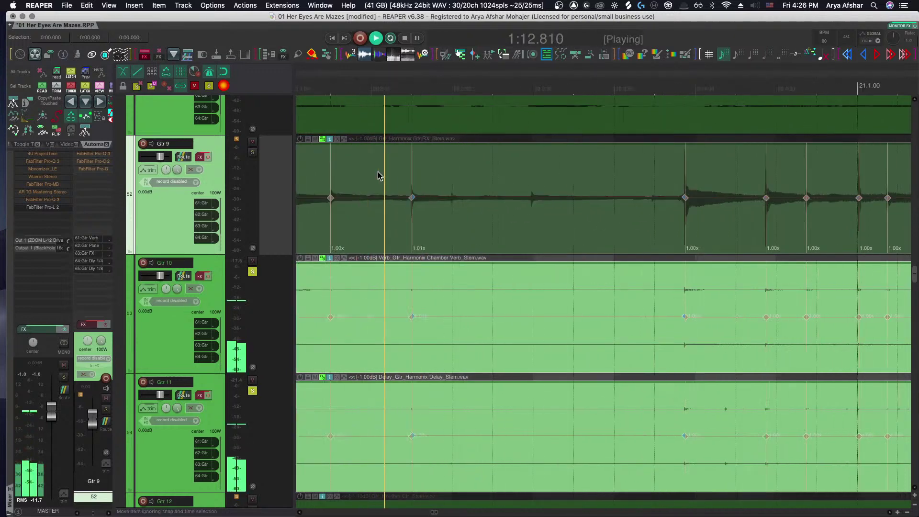
# Lower the Gtr 11 track volume to -12.53 dB and the Gtr 10 track volume to about -29 dB while auditioning them
pyautogui.press('space')
pyautogui.scroll(-3, 378, 176)
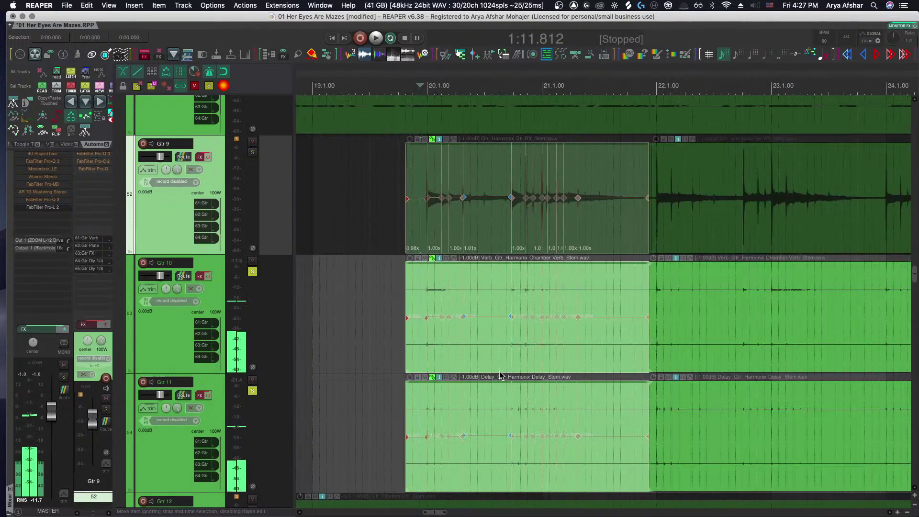
pyautogui.click(216, 388)
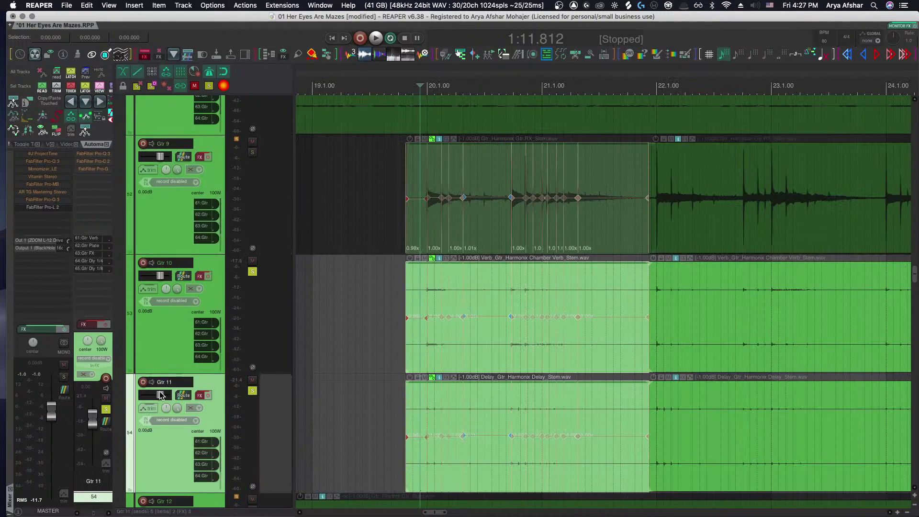
pyautogui.scroll(-3, 157, 395)
pyautogui.press('space')
pyautogui.scroll(3, 404, 297)
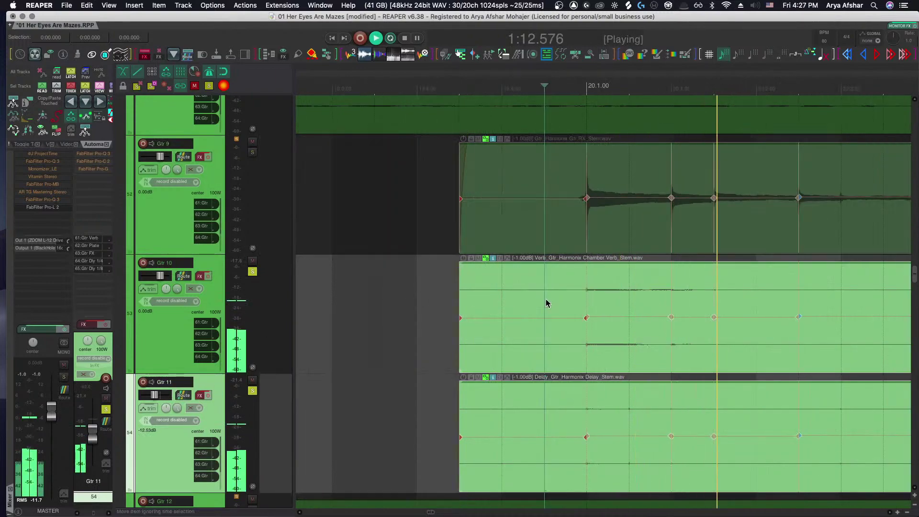
pyautogui.press('space')
pyautogui.moveTo(150, 277); pyautogui.dragTo(149, 277)
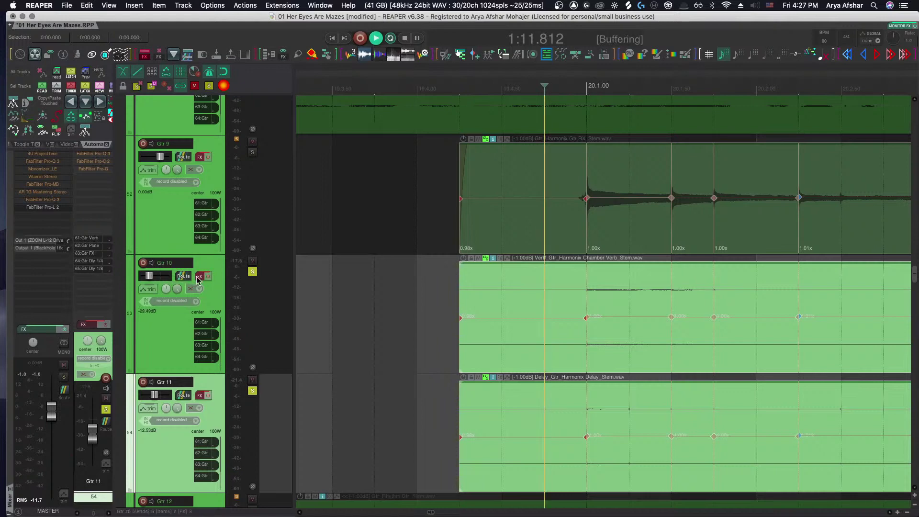
pyautogui.press('space')
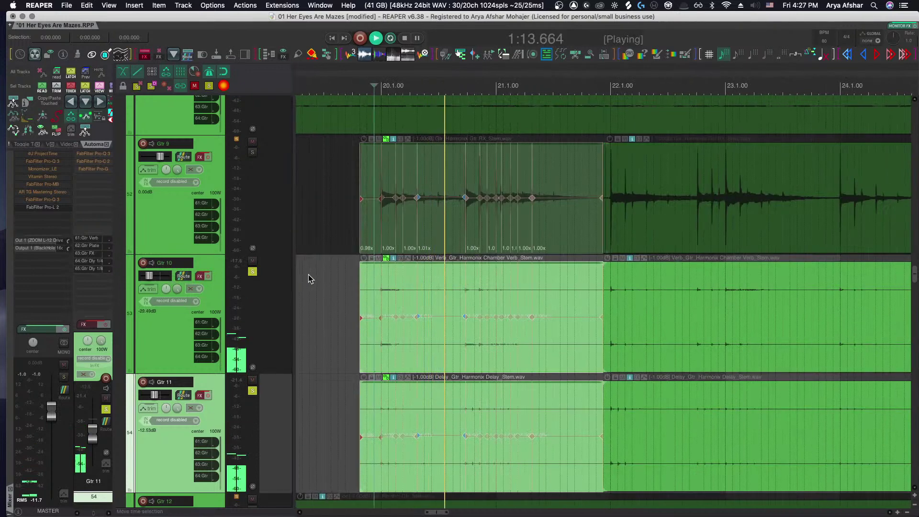
pyautogui.press('space')
# Solo Gtr 9 and play it together with the verb and delay stems from just before bar 20
pyautogui.click(253, 152)
pyautogui.press('space')
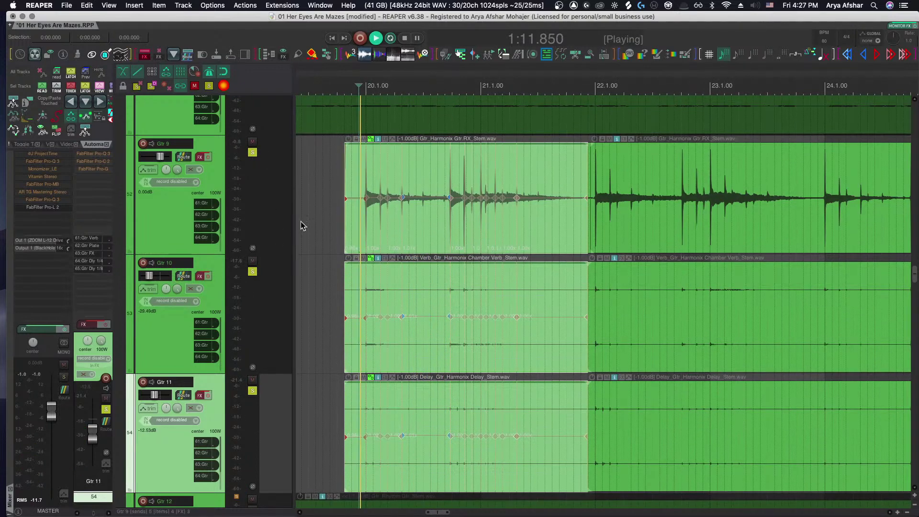
pyautogui.scroll(4, 435, 246)
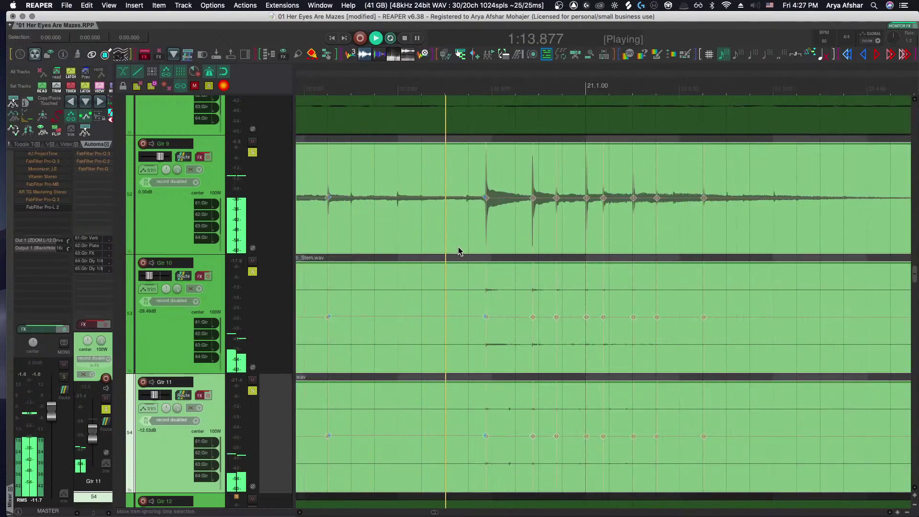
pyautogui.press('space')
# Add a stretch marker at 20.3.75 on Gtr 9, move the following harmonic's marker onto 20.4.00, and play the result
pyautogui.scroll(5, 491, 202)
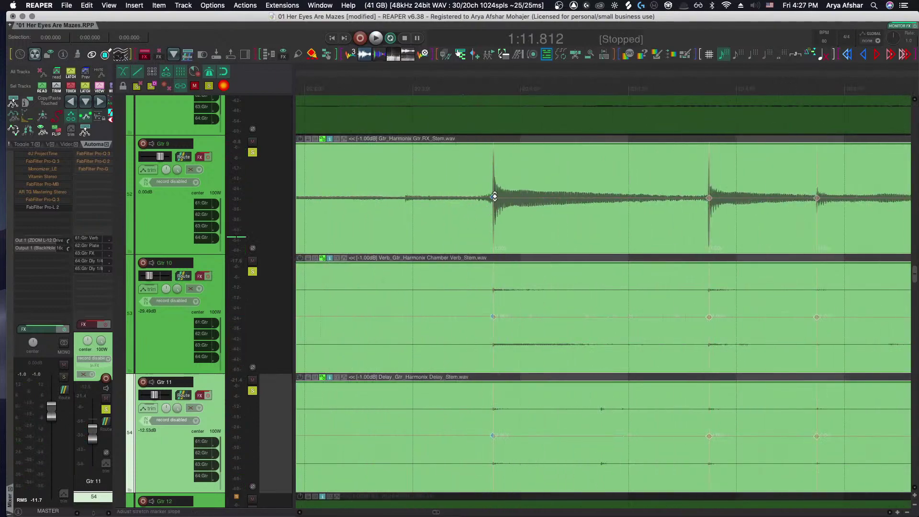
pyautogui.moveTo(494, 196); pyautogui.dragTo(495, 196)
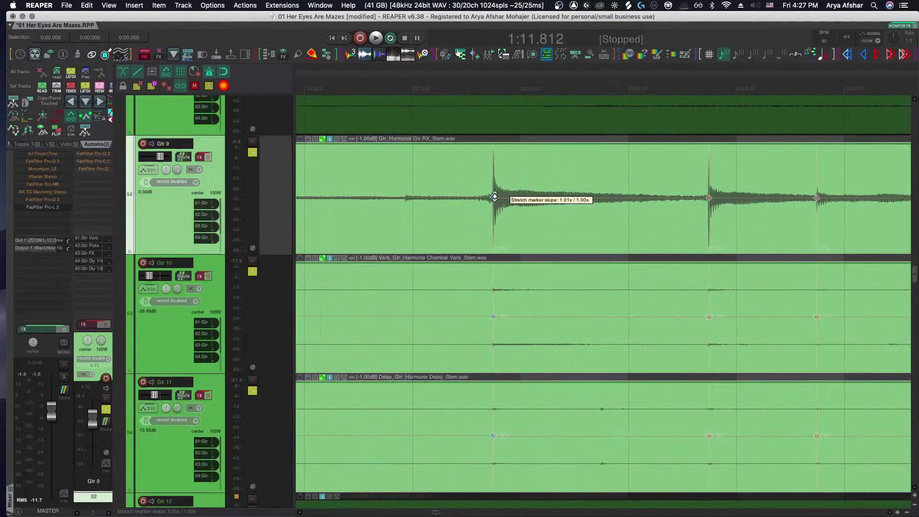
pyautogui.click(404, 198)
pyautogui.moveTo(493, 196); pyautogui.dragTo(520, 197)
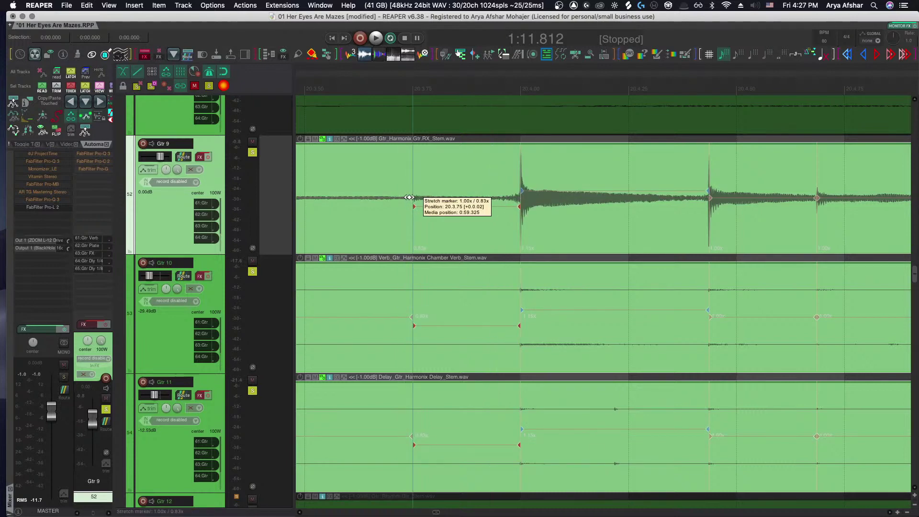
pyautogui.scroll(-3, 417, 206)
pyautogui.press('space')
pyautogui.scroll(-3, 501, 233)
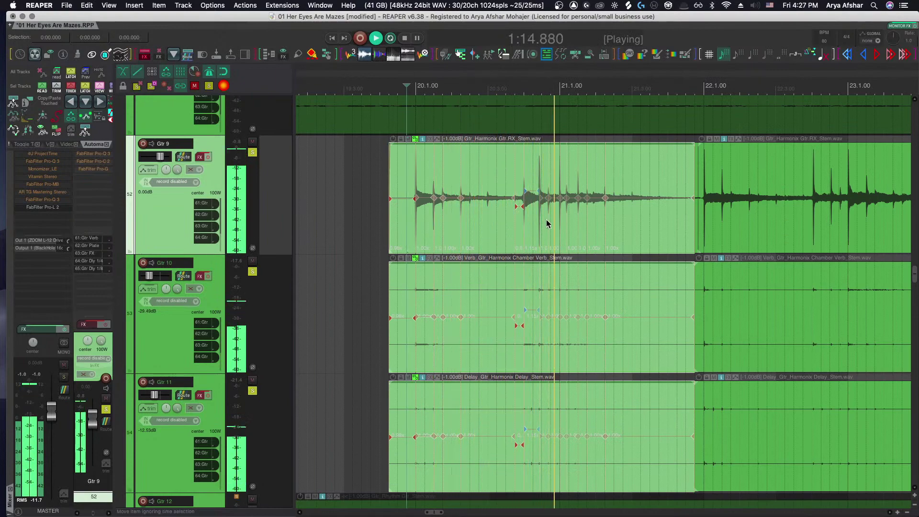
pyautogui.press('space')
# Move the next two Gtr 9 stretch markers before bar 21 onto 20.4.50 and 20.4.75, and play the passage
pyautogui.scroll(5, 546, 222)
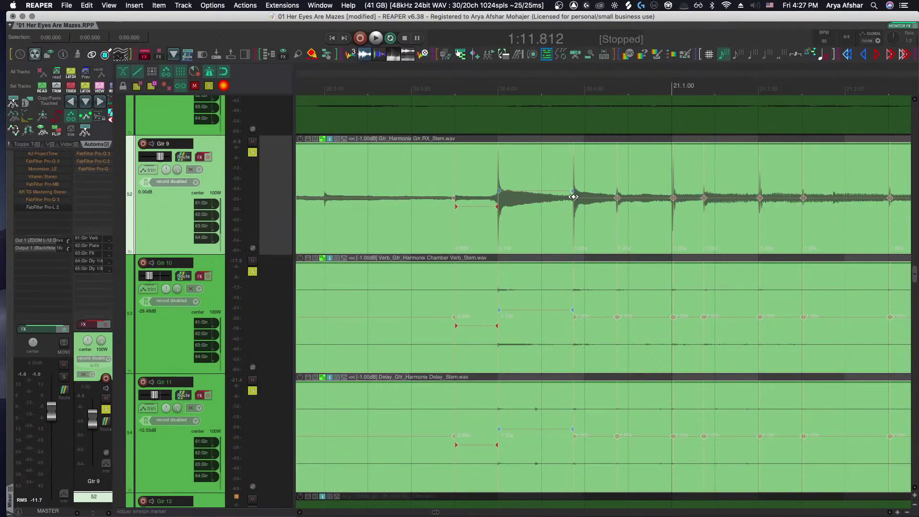
pyautogui.moveTo(573, 197); pyautogui.dragTo(598, 199)
pyautogui.hscroll(2, 575, 207)
pyautogui.press('space')
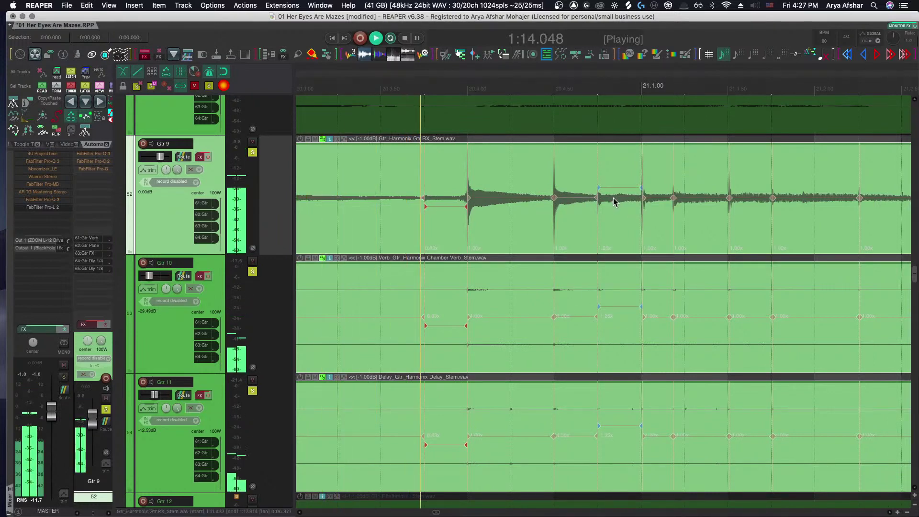
pyautogui.press('space')
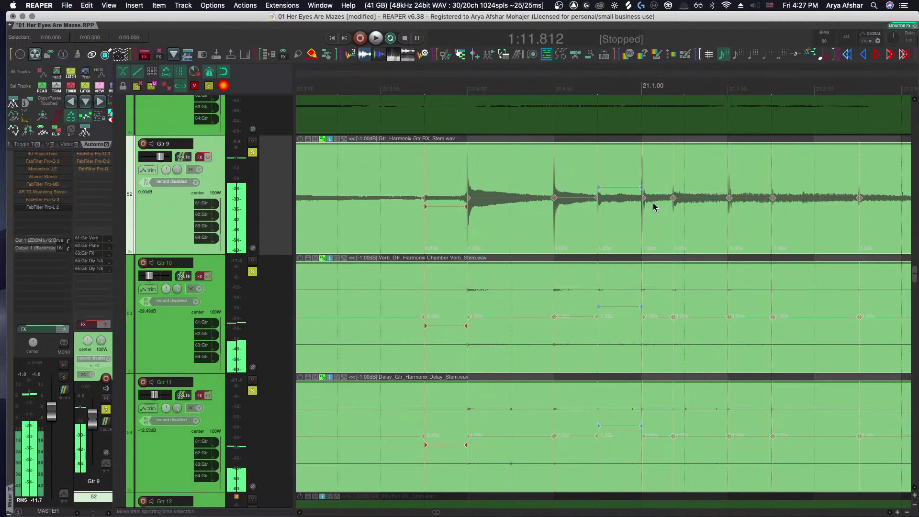
# Move the first Gtr 9 stretch marker after bar 21 onto 21.1.25 and nudge the bar 21 marker onto 21.1.00
pyautogui.moveTo(672, 198); pyautogui.dragTo(684, 198)
pyautogui.hscroll(5, 672, 204)
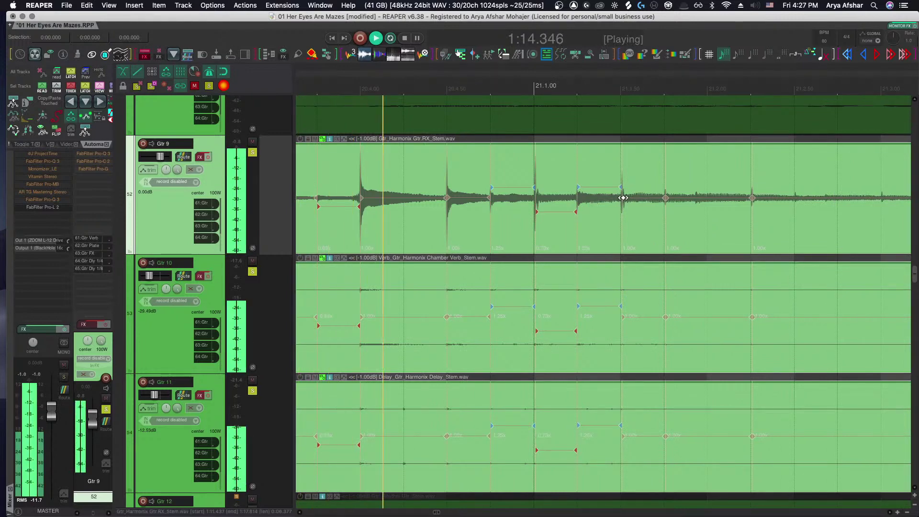
pyautogui.press('space')
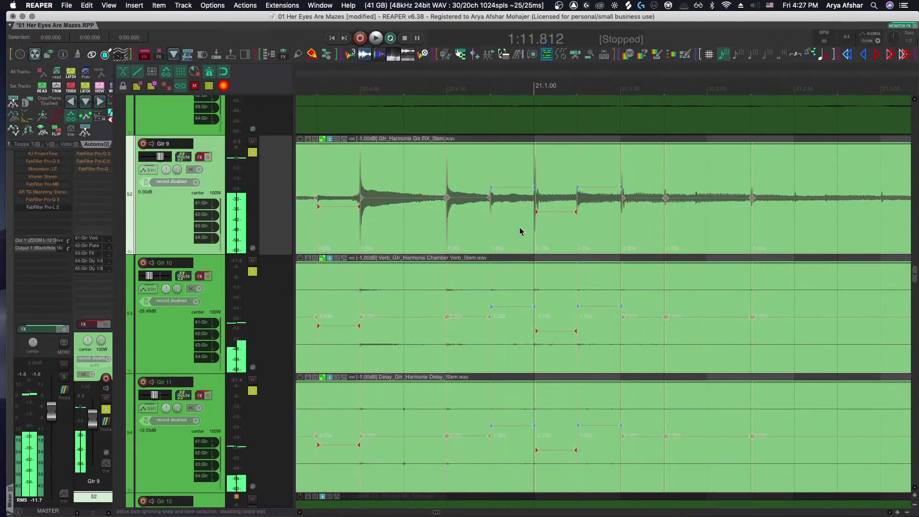
pyautogui.scroll(3, 554, 228)
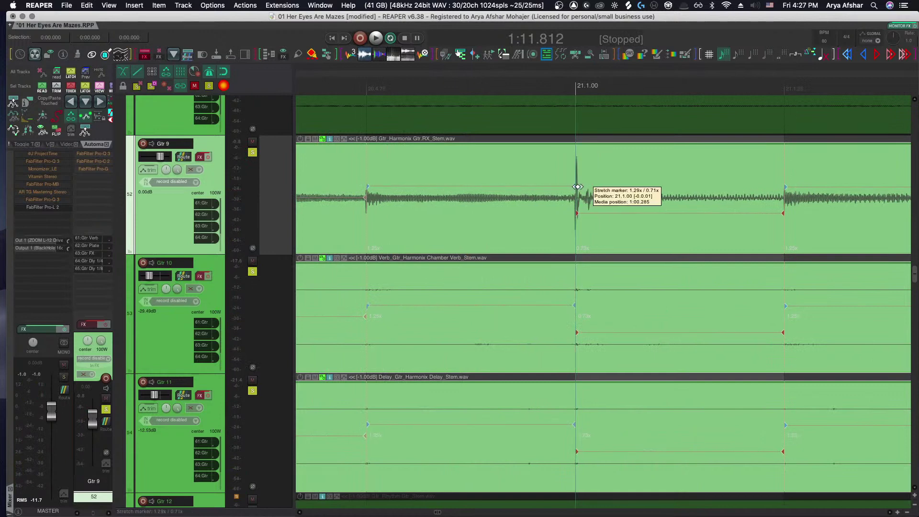
pyautogui.hscroll(5, 601, 222)
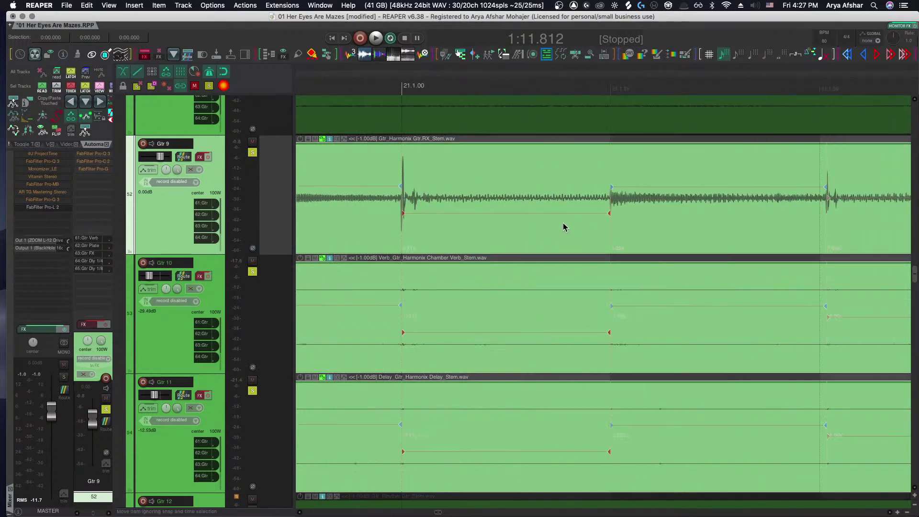
# Play the grouped guitar items from just before bar 20 through bar 21 to check the stretched timing
pyautogui.scroll(-3, 456, 222)
pyautogui.hscroll(-2, 455, 222)
pyautogui.scroll(-2, 457, 223)
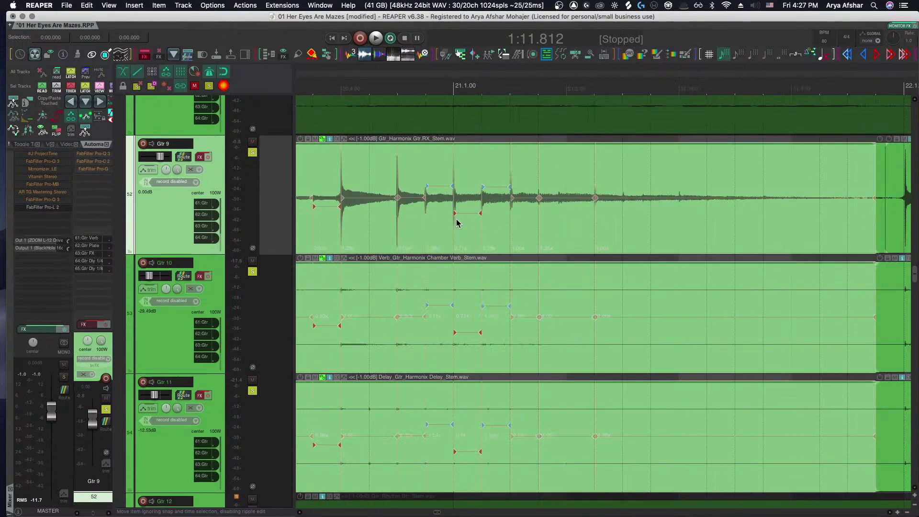
pyautogui.scroll(-2, 457, 223)
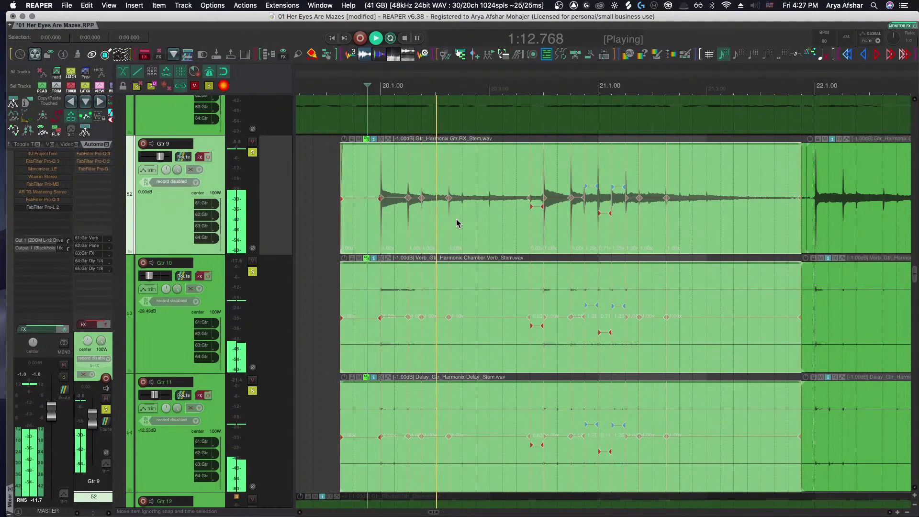
pyautogui.hscroll(5, 452, 223)
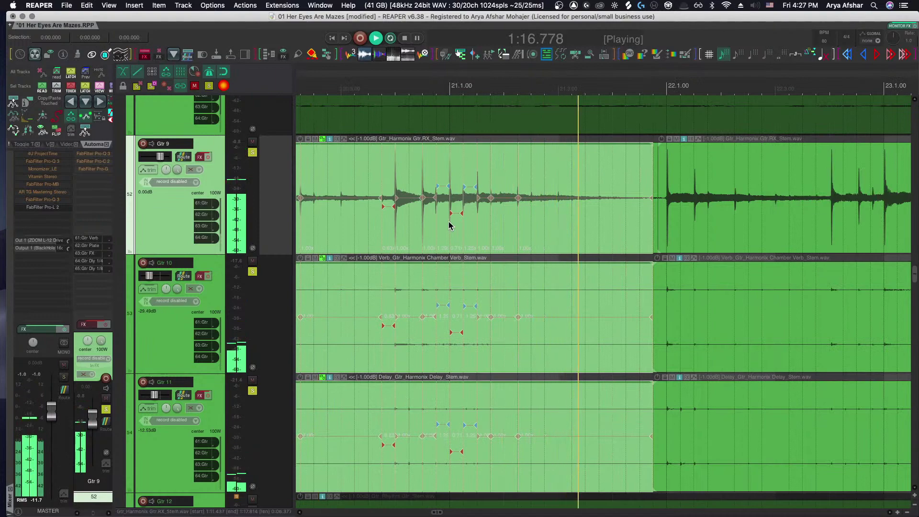
pyautogui.press('space')
# Undo the last stretch marker moves at the start of bar 21
pyautogui.scroll(5, 450, 225)
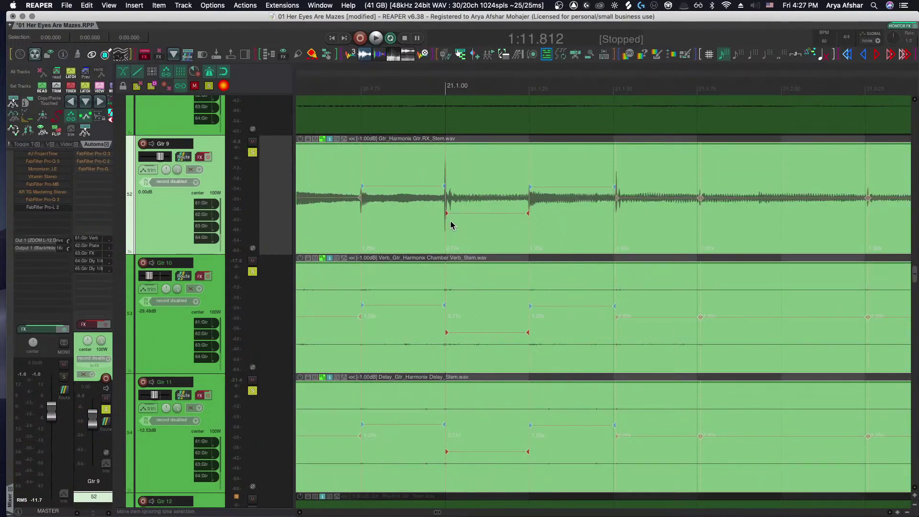
pyautogui.press('super+z')
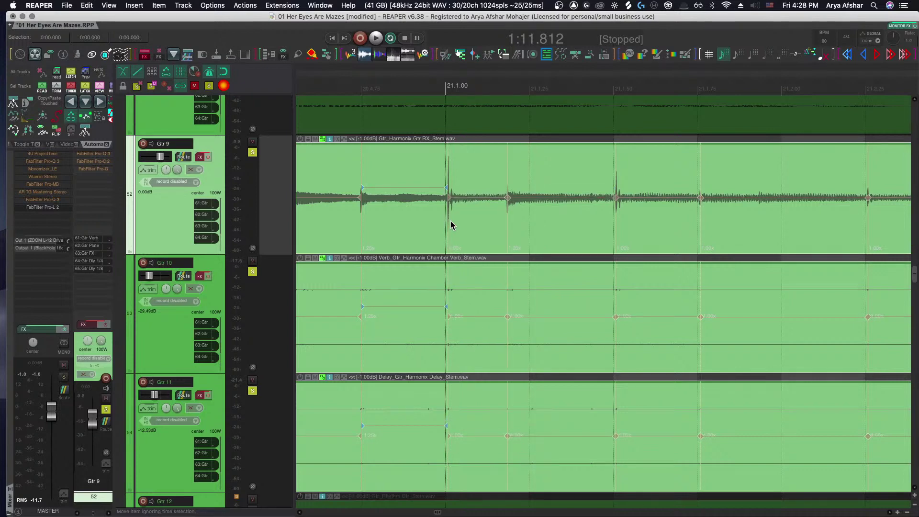
# Split the grouped Gtr 9, Gtr 10 and Gtr 11 items at 21.1.00 and move the split slightly earlier, ahead of the transient
pyautogui.scroll(2, 437, 225)
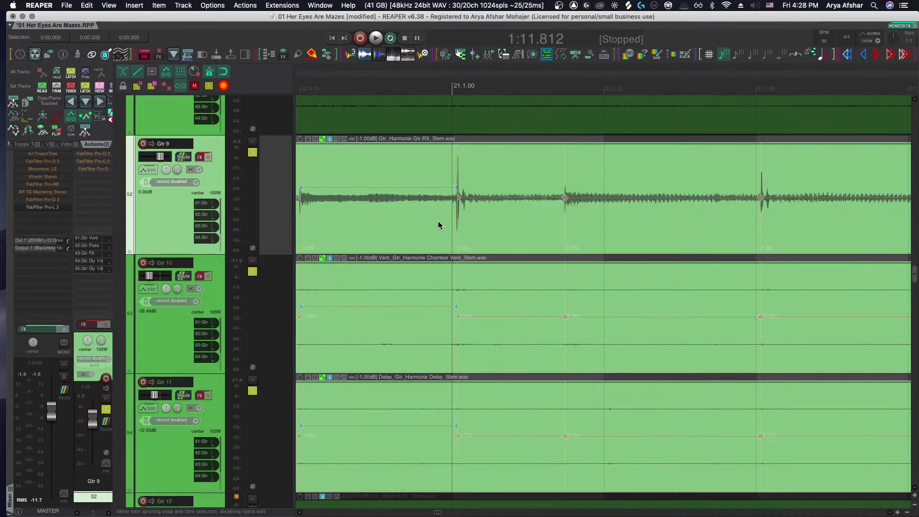
pyautogui.hscroll(2, 438, 225)
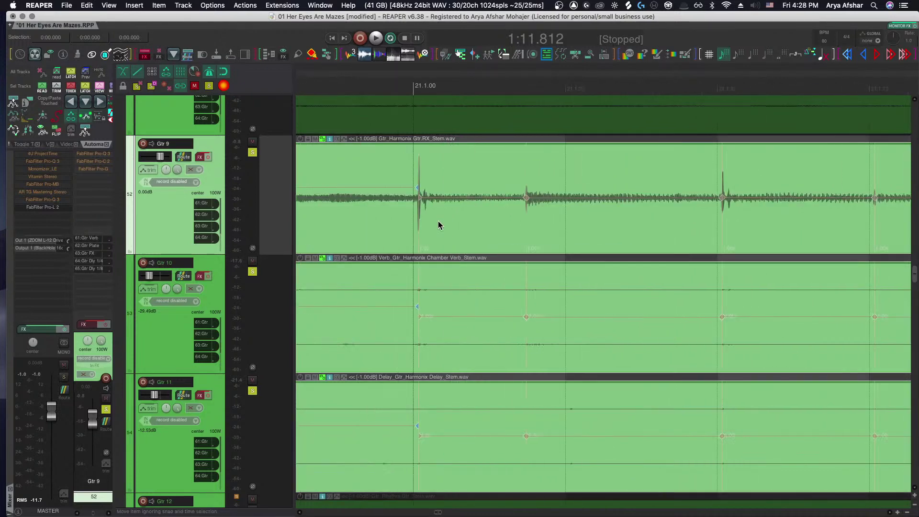
pyautogui.scroll(-2, 439, 221)
pyautogui.scroll(3, 439, 222)
pyautogui.press('s')
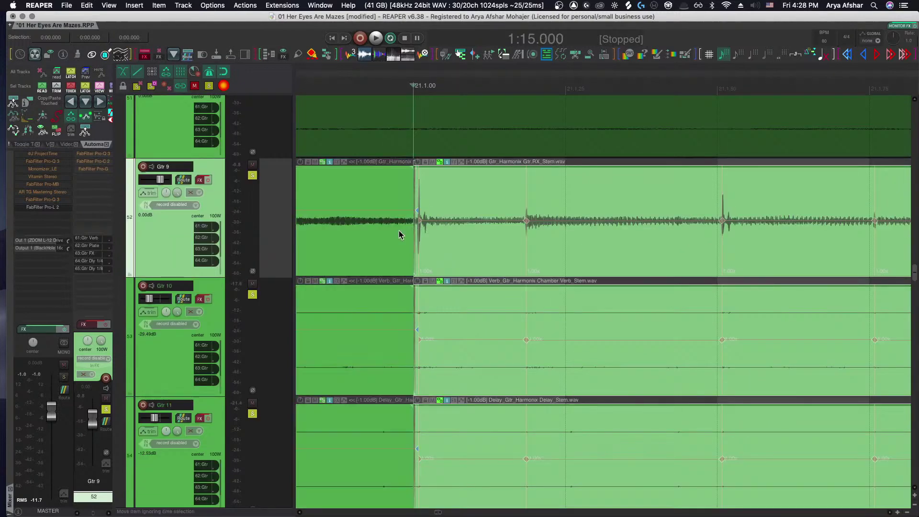
pyautogui.moveTo(414, 238); pyautogui.dragTo(400, 236)
# Split the grouped items again at 21.1.25 and move that split back to just before the second transient of bar 21
pyautogui.scroll(2, 401, 235)
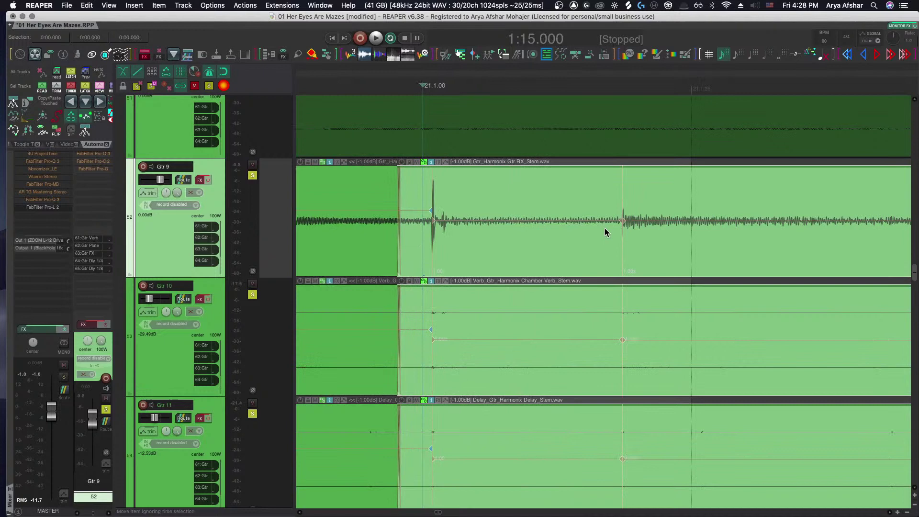
pyautogui.click(612, 233)
pyautogui.press('s')
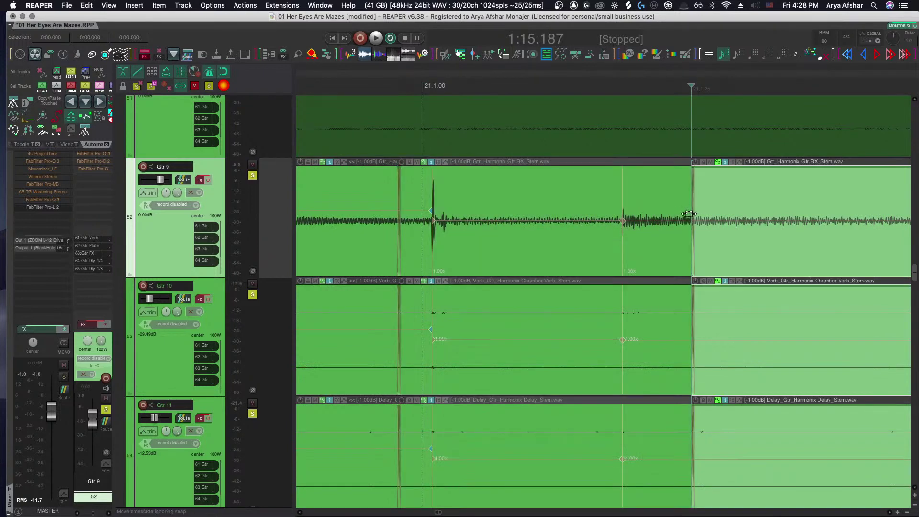
pyautogui.moveTo(689, 214); pyautogui.dragTo(608, 216)
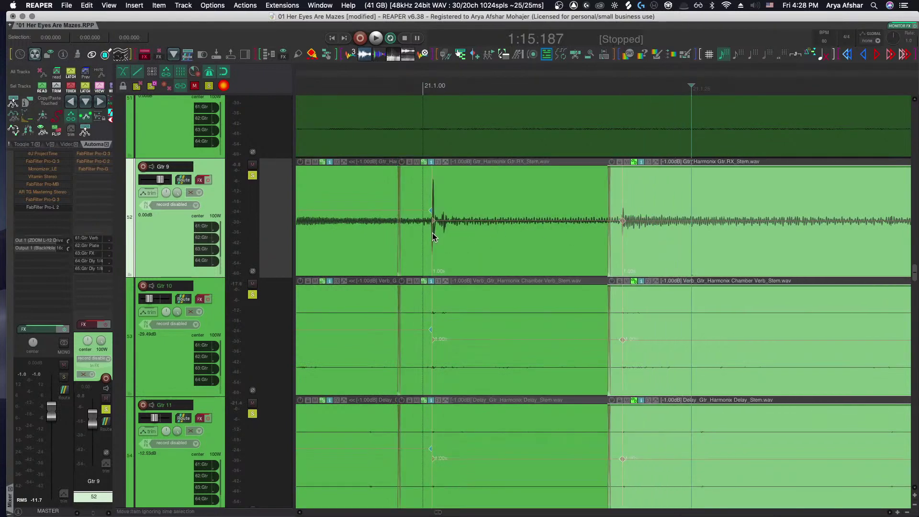
# Shift the grouped slice at bar 21 slightly earlier so its transient lands on 21.1.00, and play it from 1:13.875
pyautogui.click(433, 238)
pyautogui.moveTo(498, 244); pyautogui.dragTo(486, 243)
pyautogui.scroll(-5, 487, 243)
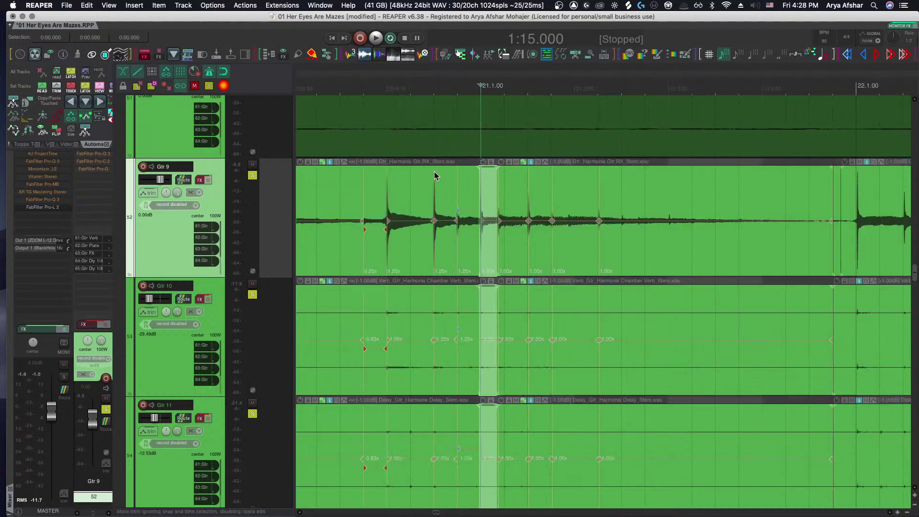
pyautogui.click(340, 82)
pyautogui.press('space')
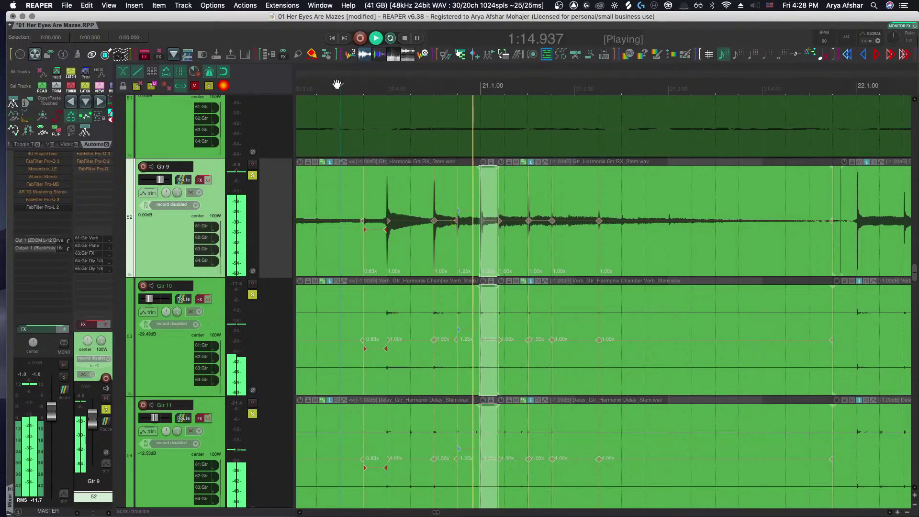
pyautogui.press('space')
pyautogui.scroll(8, 486, 237)
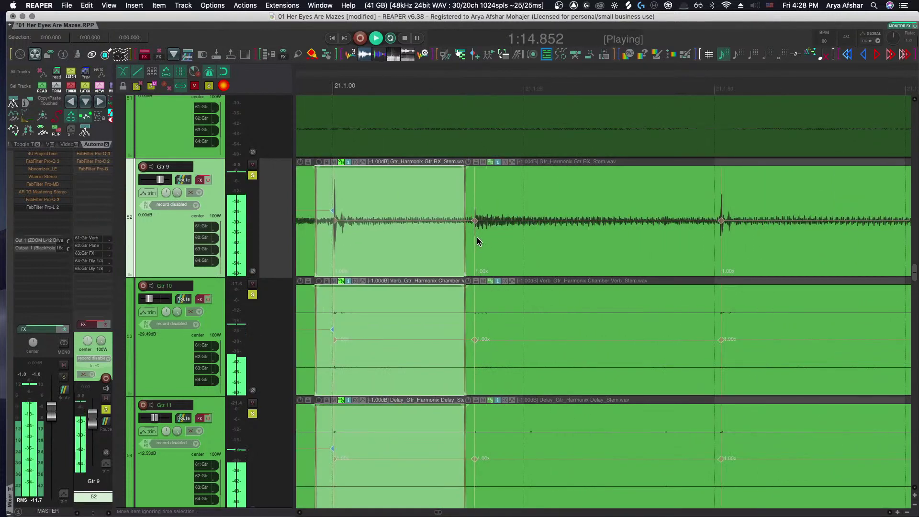
pyautogui.press('space')
# Split the following grouped items near 21.1.50 and move the resulting slice later so its transient lands on 21.1.25
pyautogui.click(715, 239)
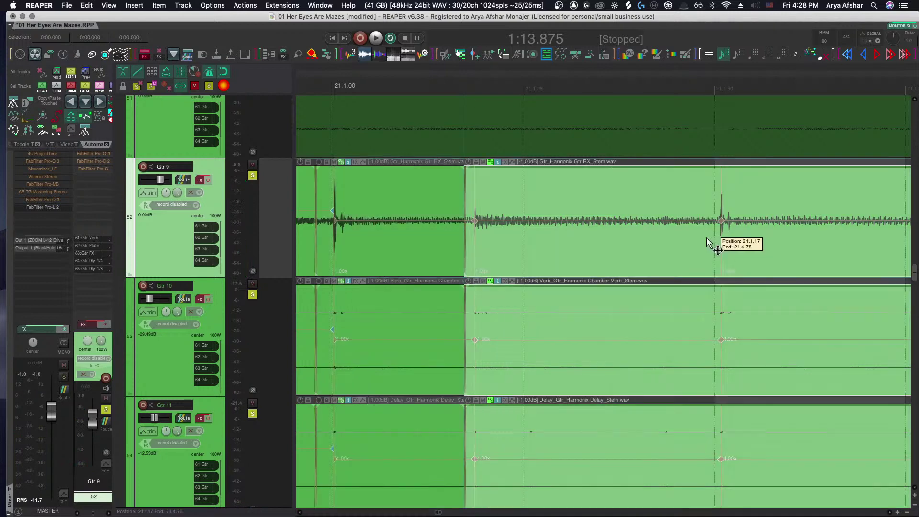
pyautogui.press('s')
pyautogui.moveTo(504, 242); pyautogui.dragTo(558, 244)
pyautogui.hscroll(5, 546, 248)
# Play the edited guitar items from shortly before the last harmonics leading into bar 21
pyautogui.scroll(-6, 521, 249)
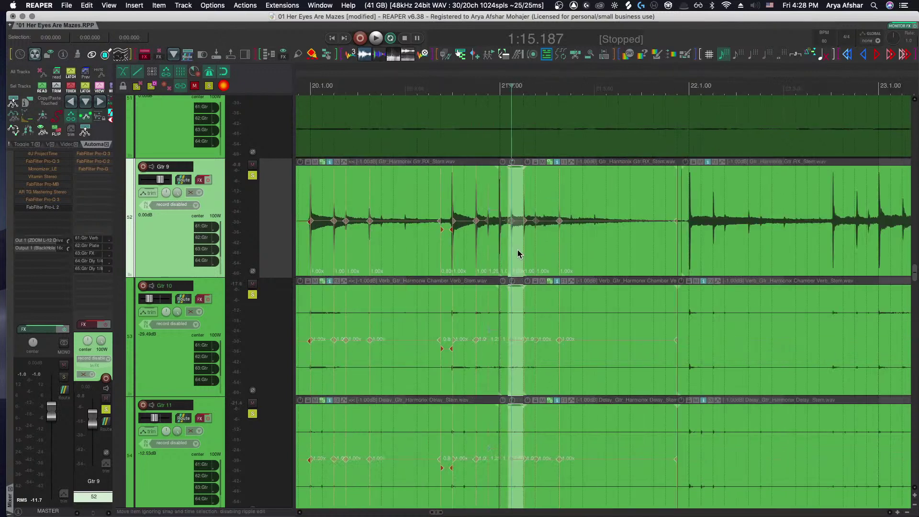
pyautogui.click(426, 86)
pyautogui.press('space')
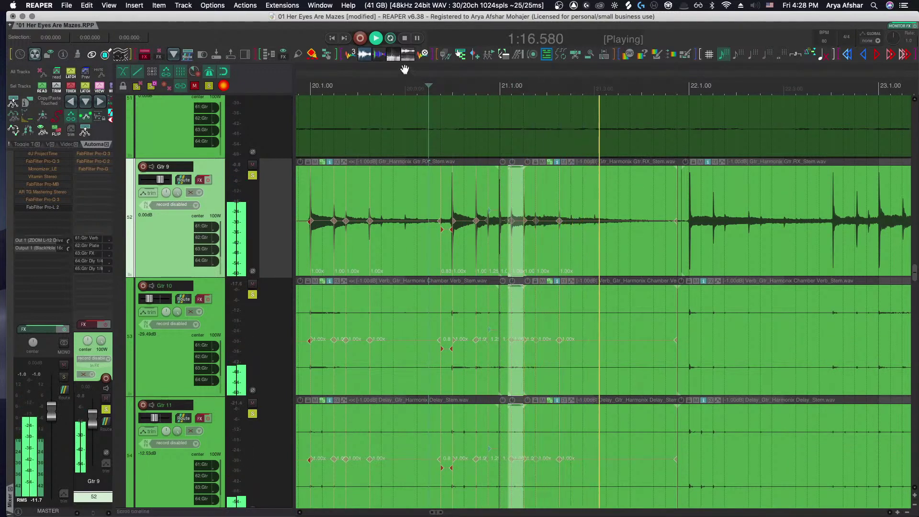
# Replay the edited harmonics leading into 21.1.00 on the guitar tracks and stop playback
pyautogui.press('space')
pyautogui.press('space')
pyautogui.scroll(5, 503, 192)
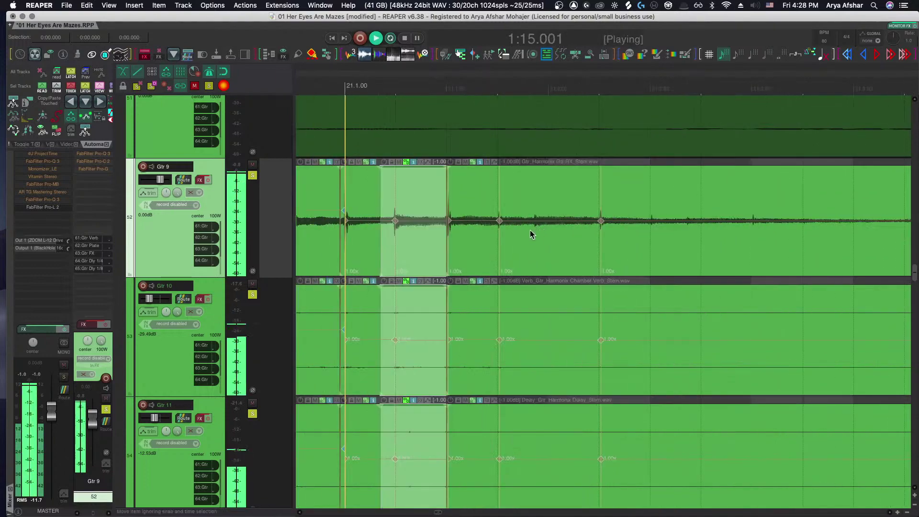
pyautogui.press('space')
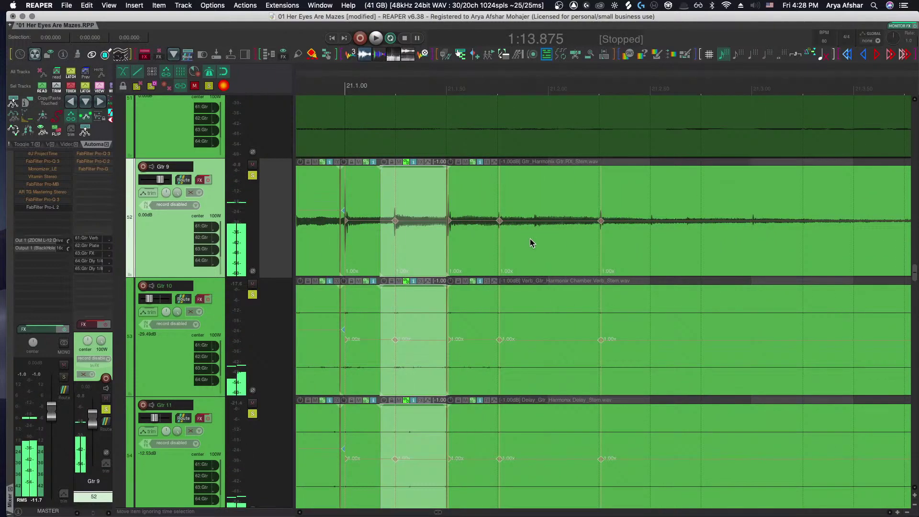
# Delete the short leftover slice just before bar 22 on Gtr 9 and extend the following item back to close the gap
pyautogui.scroll(-5, 530, 238)
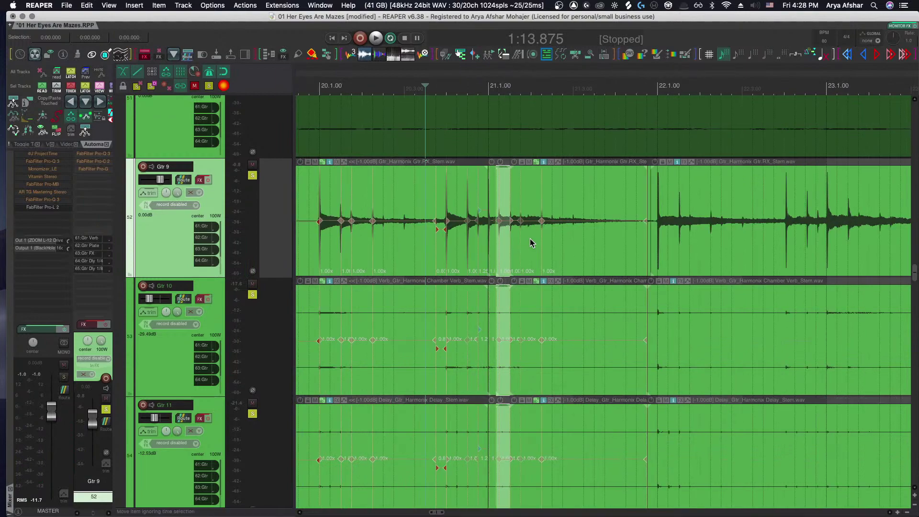
pyautogui.hscroll(2, 562, 248)
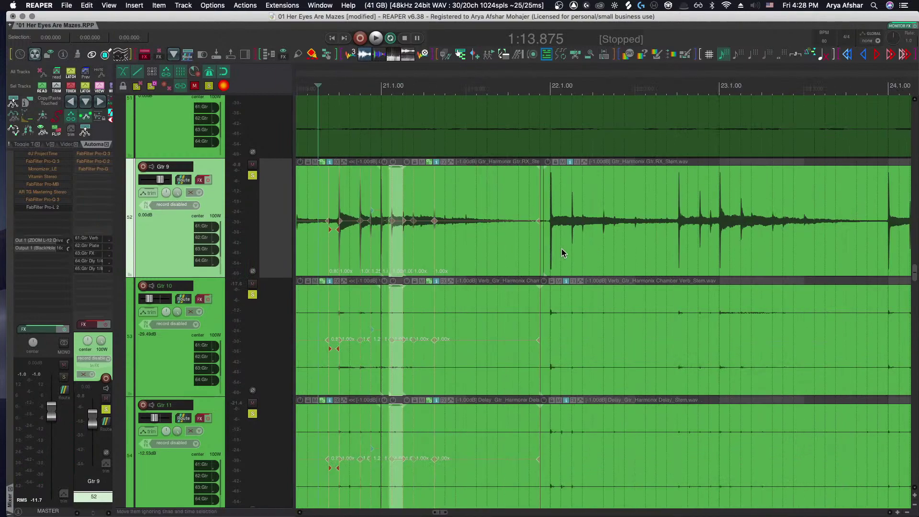
pyautogui.click(527, 235)
pyautogui.hscroll(3, 526, 238)
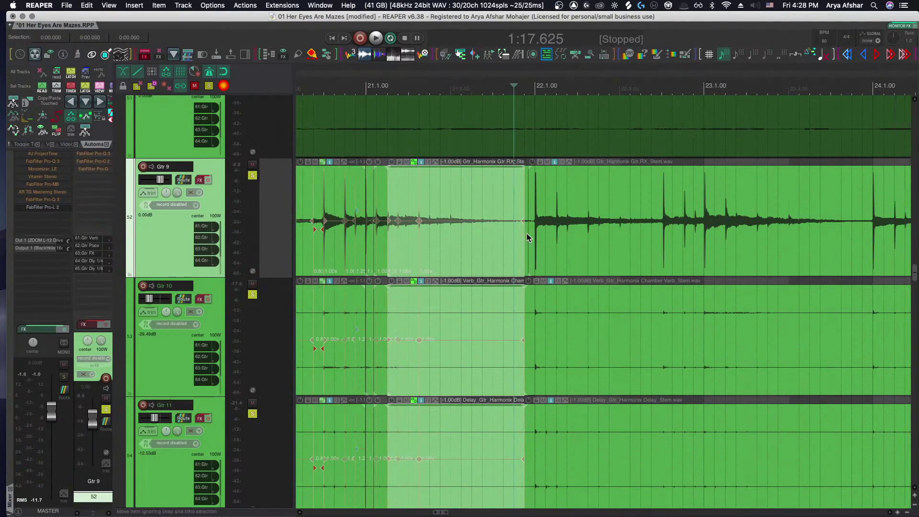
pyautogui.scroll(5, 507, 241)
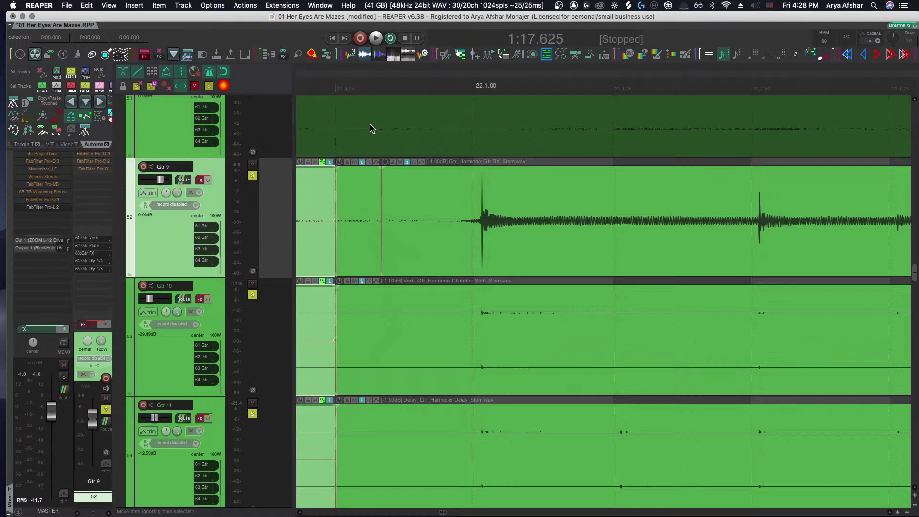
pyautogui.click(365, 214)
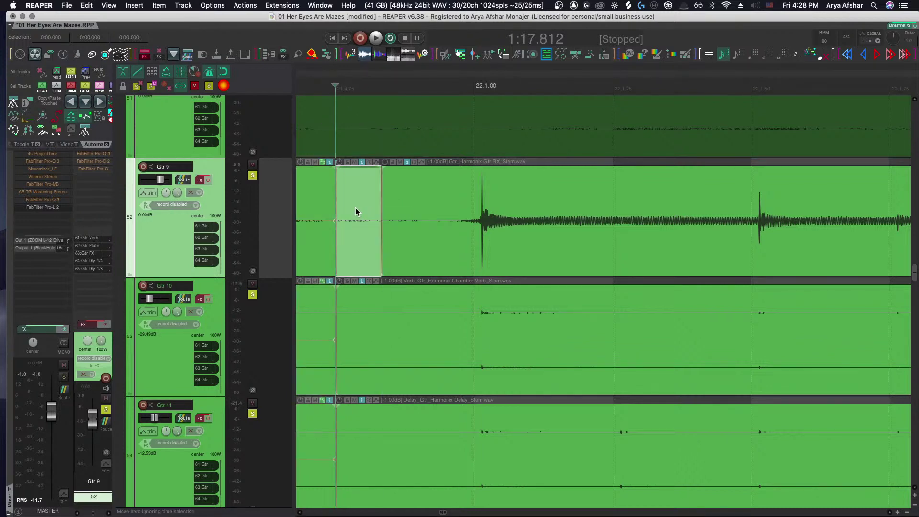
pyautogui.press('Delete')
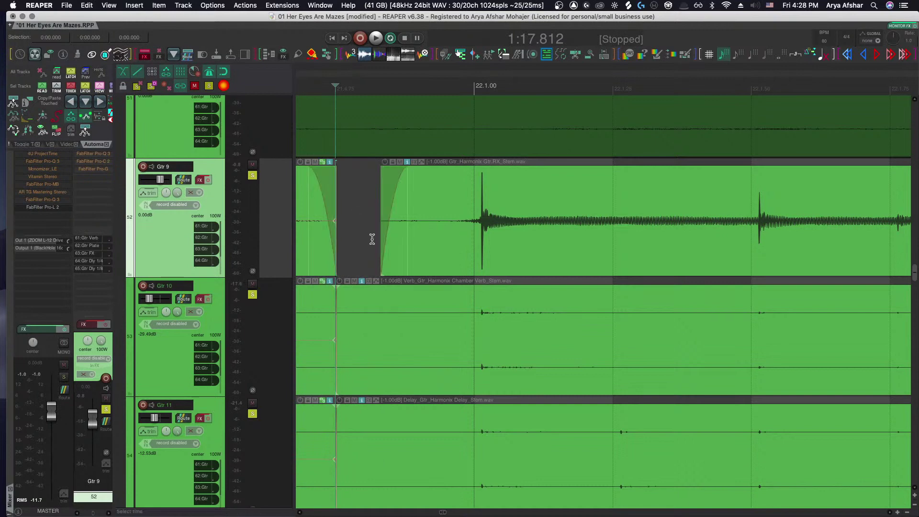
pyautogui.moveTo(382, 235); pyautogui.dragTo(332, 234)
# Play the joined guitar items from 1:17.812 through bar 22, checking the transition
pyautogui.scroll(-3, 377, 254)
pyautogui.press('space')
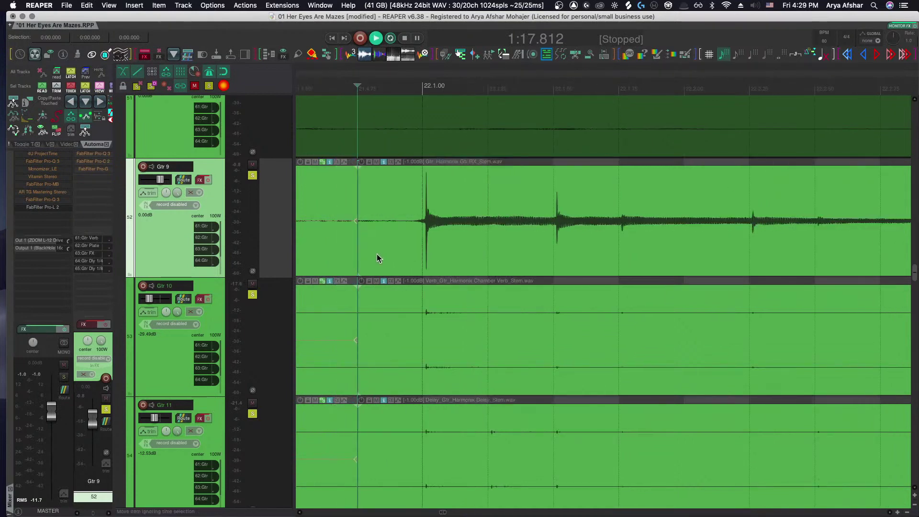
pyautogui.scroll(-2, 376, 255)
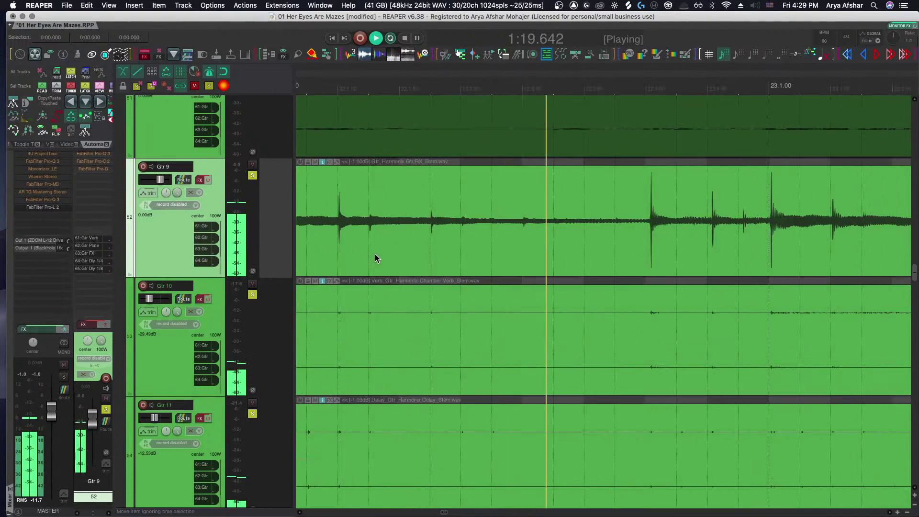
pyautogui.press('space')
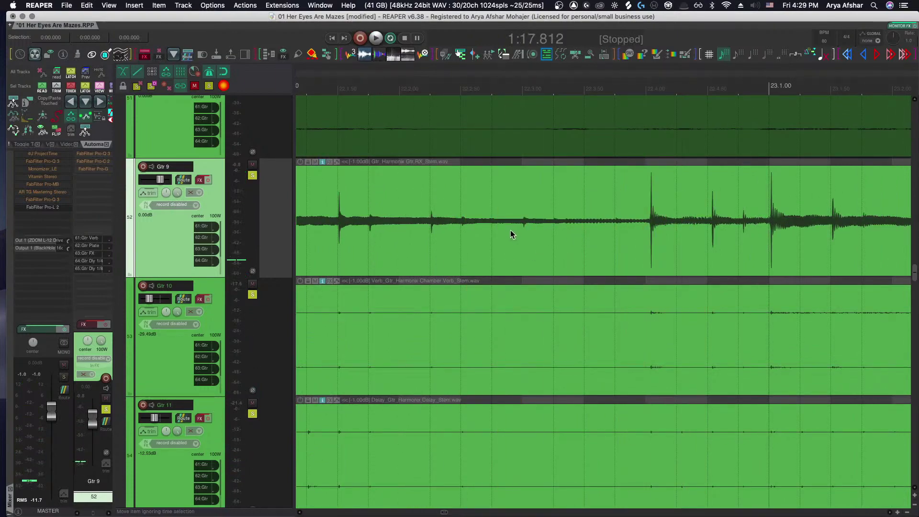
# Group the long guitar, verb and delay items that start just before bar 22 and play them through bar 25
pyautogui.scroll(3, 503, 235)
pyautogui.scroll(3, 505, 237)
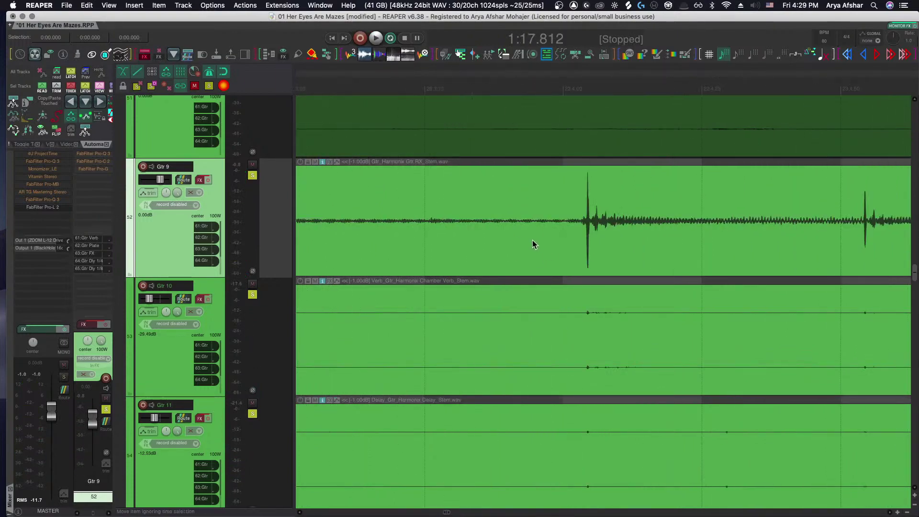
pyautogui.scroll(-6, 539, 230)
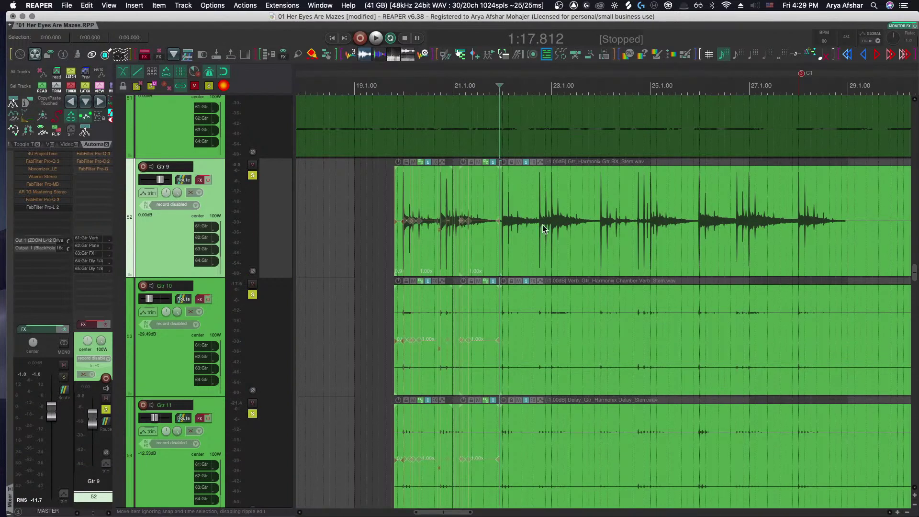
pyautogui.moveTo(548, 220); pyautogui.dragTo(699, 450)
pyautogui.press('space')
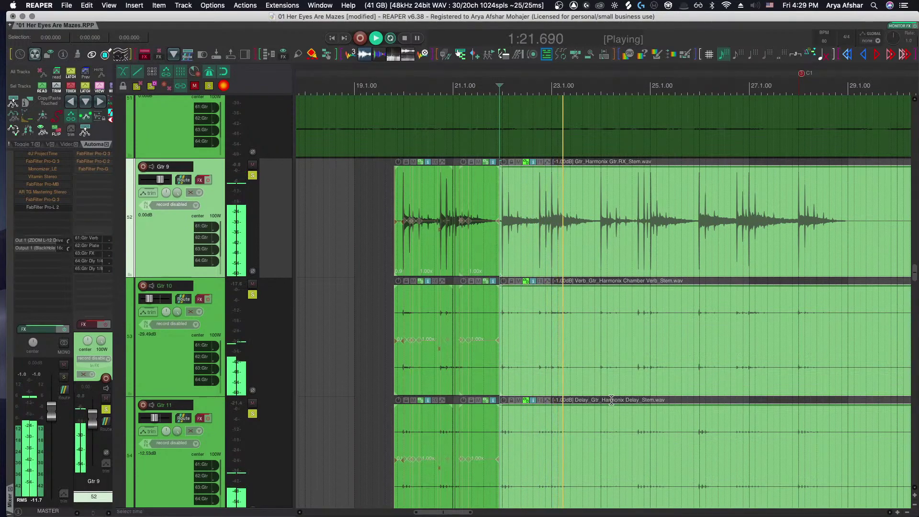
pyautogui.scroll(6, 602, 387)
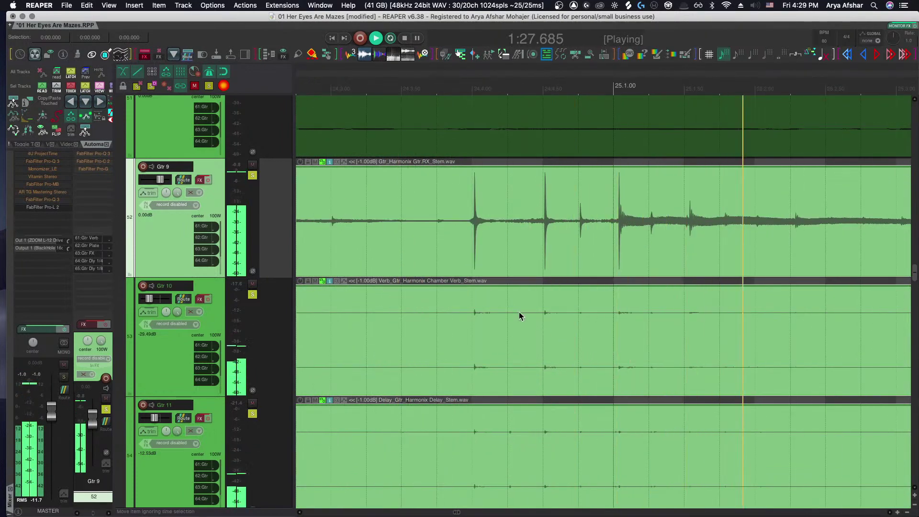
pyautogui.press('space')
# Split the grouped items at 1:26.062 before the last bar 24 transients and at 1:26.920 just before 25.1.00
pyautogui.click(449, 236)
pyautogui.press('s')
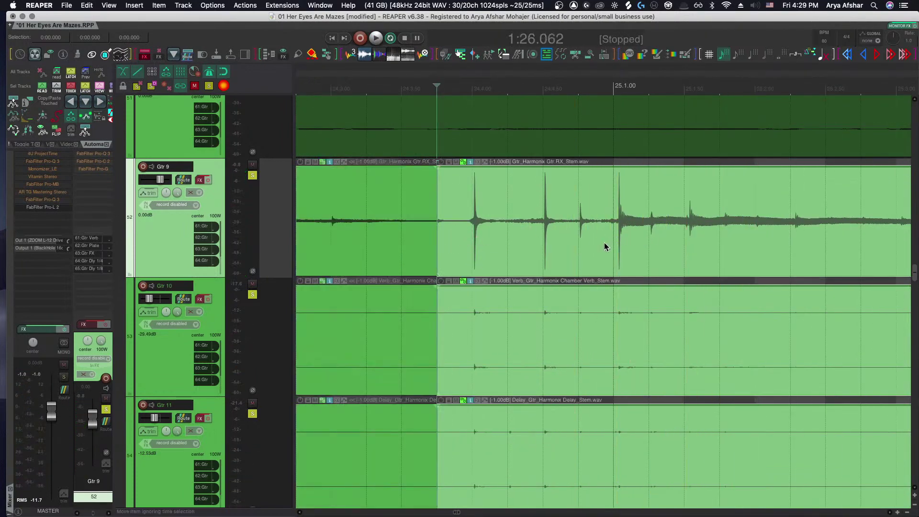
pyautogui.scroll(3, 610, 251)
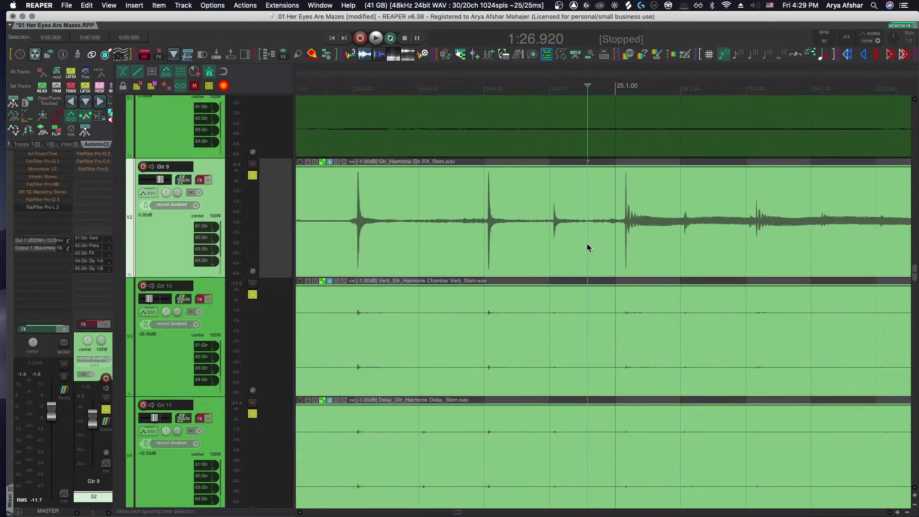
pyautogui.press('s')
# Split the grouped items at 1:29.860 and shift the bar 25 slice slightly earlier so its first transient lands on 25.1.00
pyautogui.scroll(-4, 628, 248)
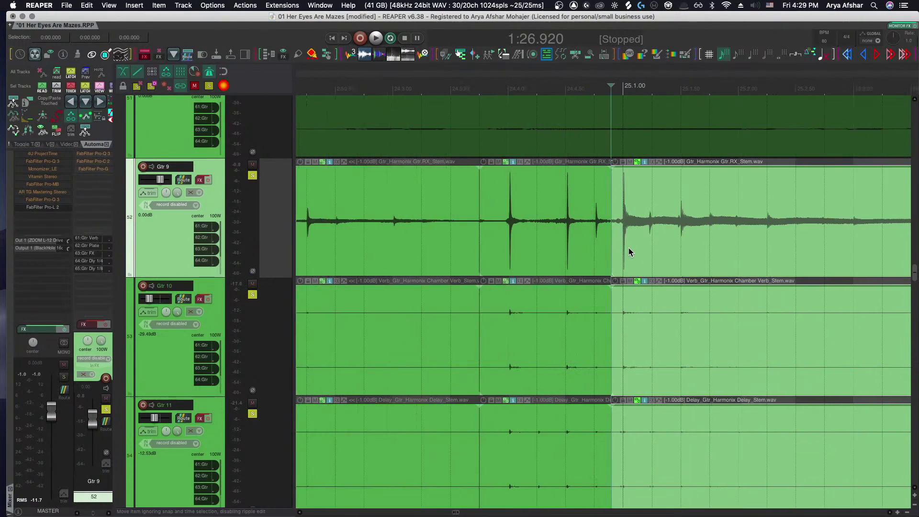
pyautogui.scroll(-5, 628, 248)
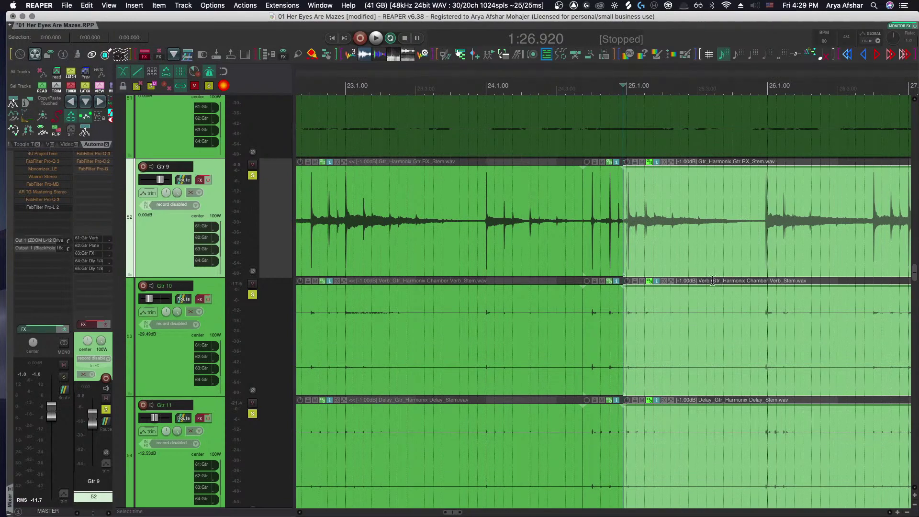
pyautogui.scroll(4, 712, 280)
pyautogui.click(816, 251)
pyautogui.press('s')
pyautogui.scroll(4, 522, 248)
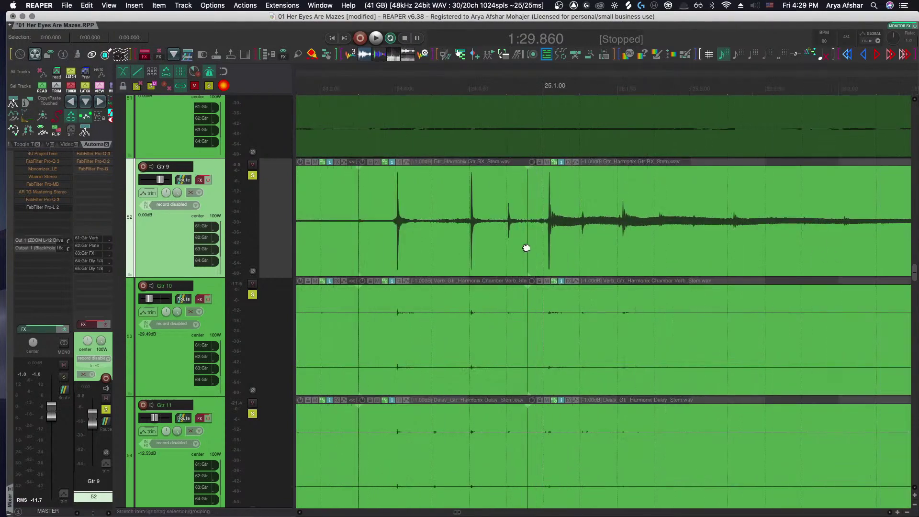
pyautogui.click(622, 244)
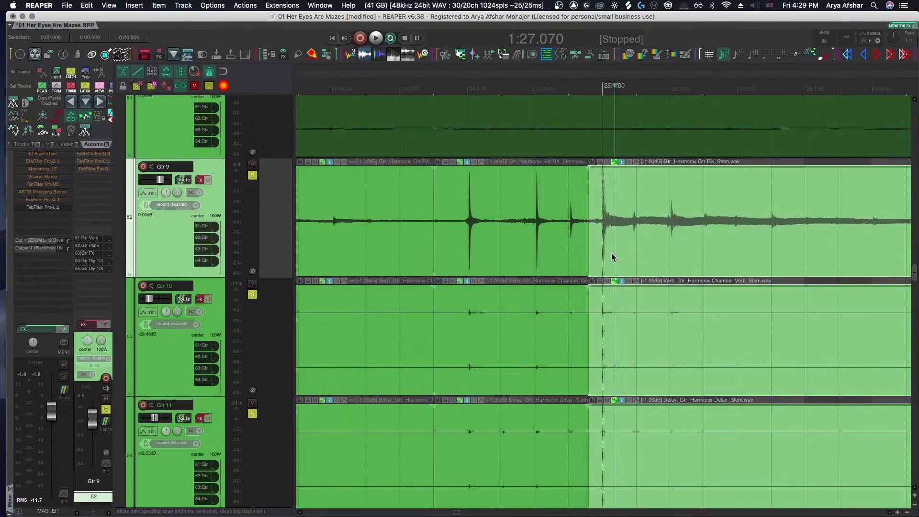
pyautogui.scroll(-2, 612, 257)
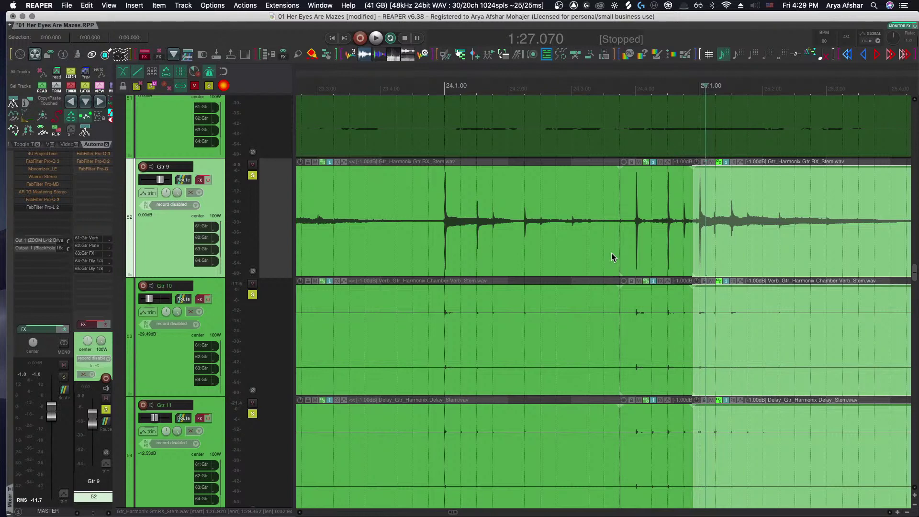
pyautogui.click(282, 5)
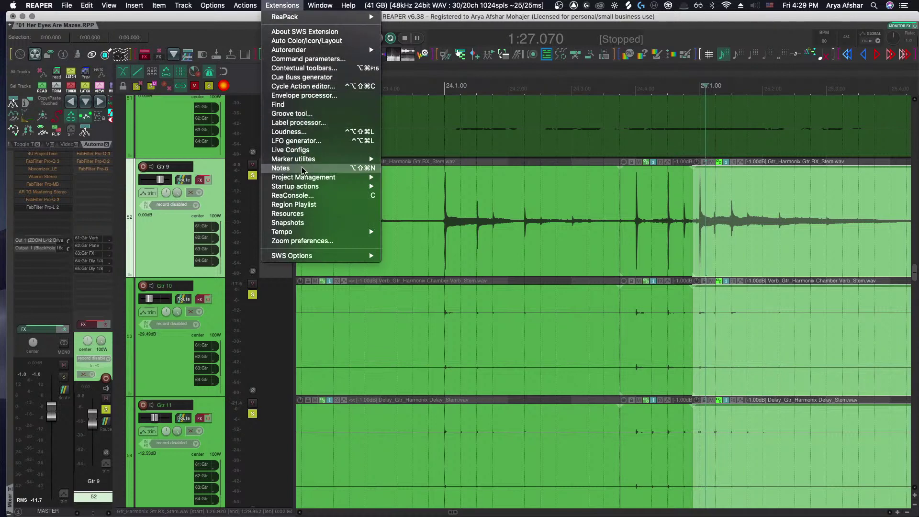
pyautogui.click(63, 58)
pyautogui.click(64, 57)
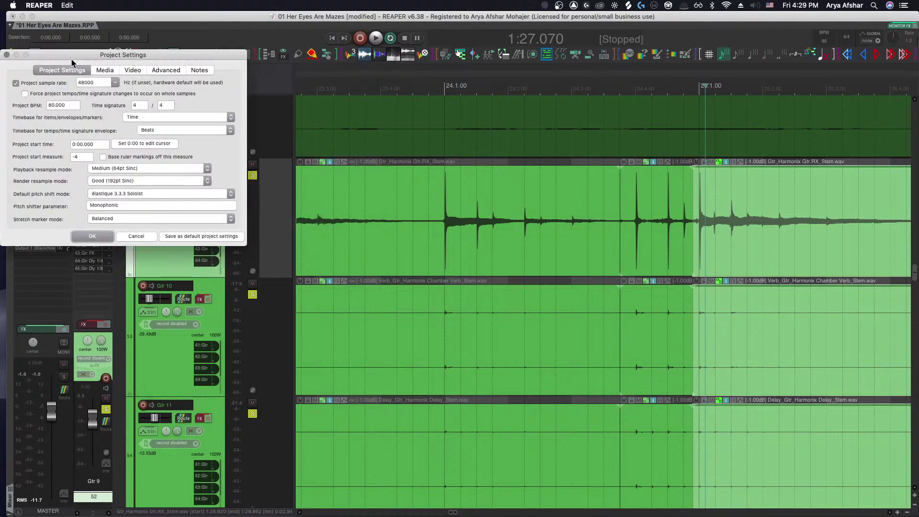
pyautogui.click(189, 71)
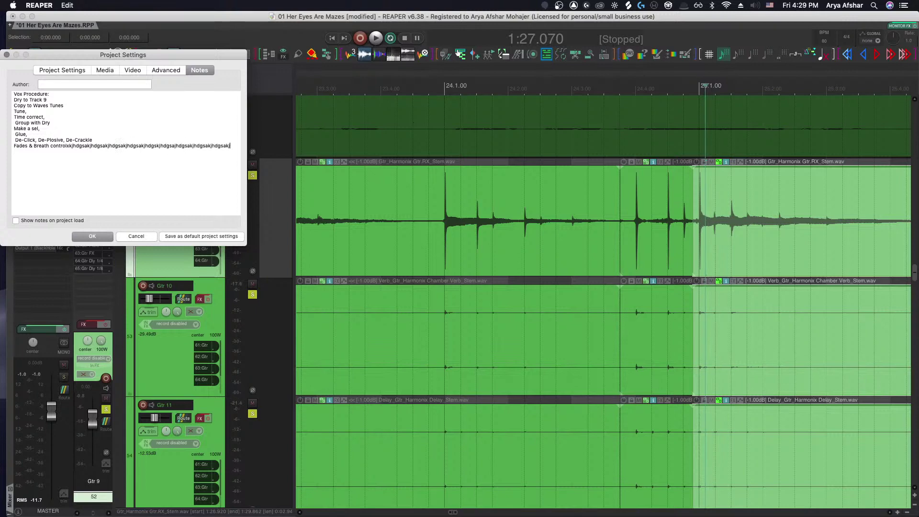
pyautogui.write('hdgsakjhdgsakjhdgsakjhdgsakjhdgs')
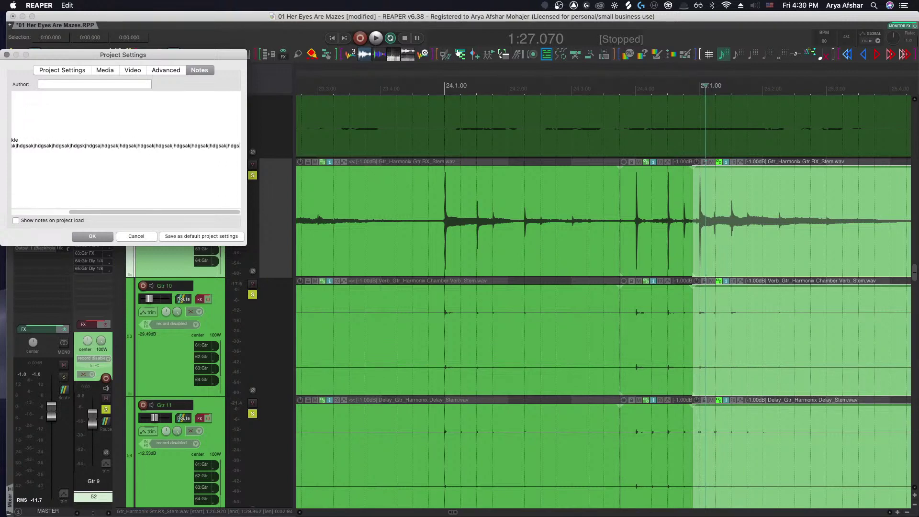
pyautogui.write('akhgds')
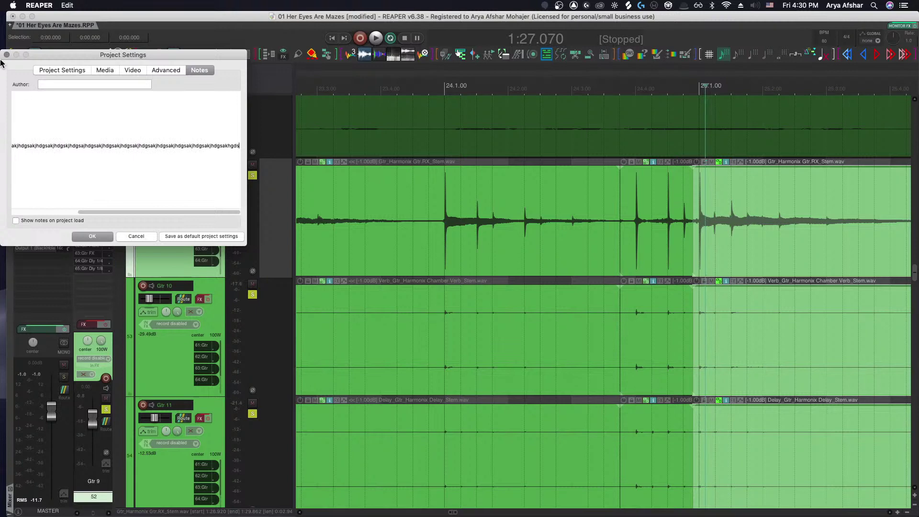
pyautogui.click(6, 55)
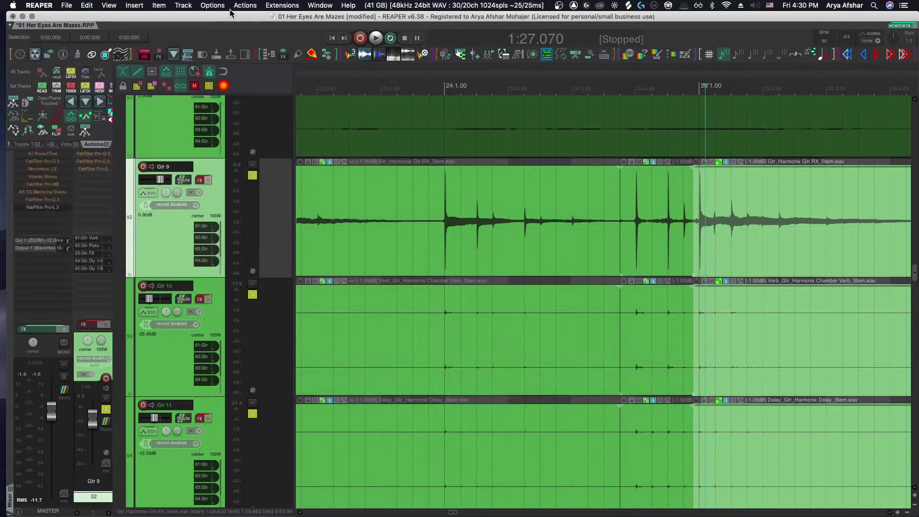
# Open the SWS Notes window showing the project notes and enlarge it
pyautogui.click(282, 5)
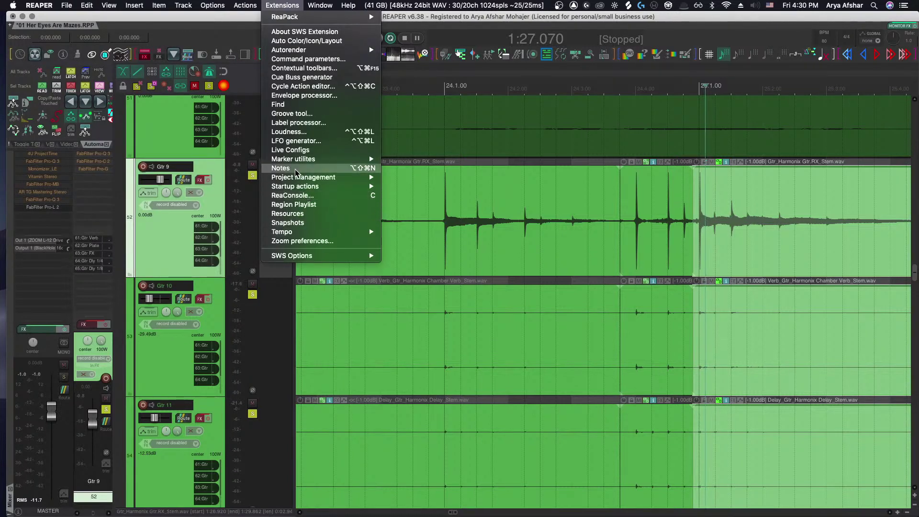
pyautogui.click(280, 168)
pyautogui.moveTo(283, 163); pyautogui.dragTo(280, 99)
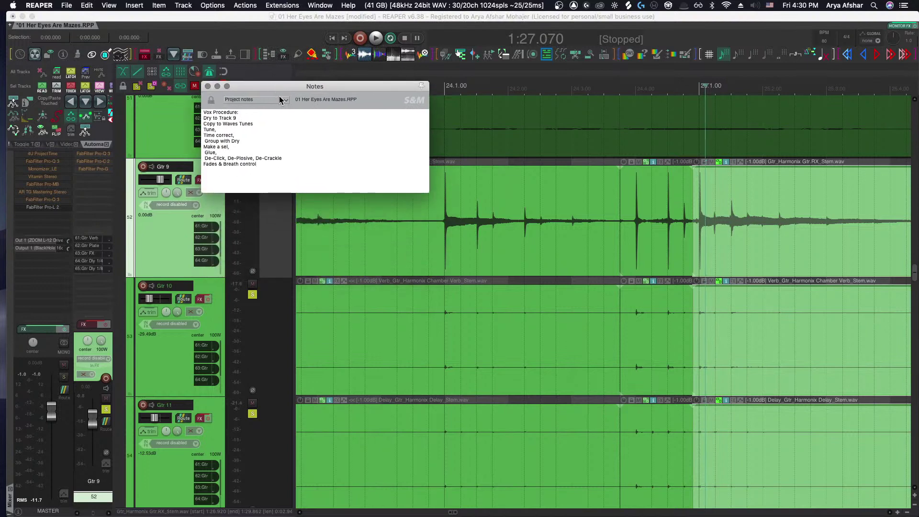
pyautogui.moveTo(429, 199); pyautogui.dragTo(679, 423)
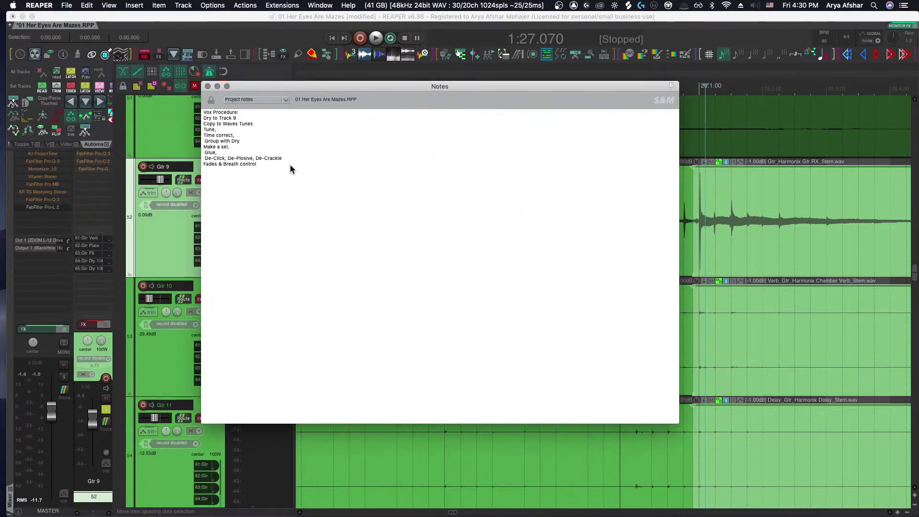
# Set the font size of all the project notes text to 36
pyautogui.moveTo(277, 165); pyautogui.dragTo(58, 57)
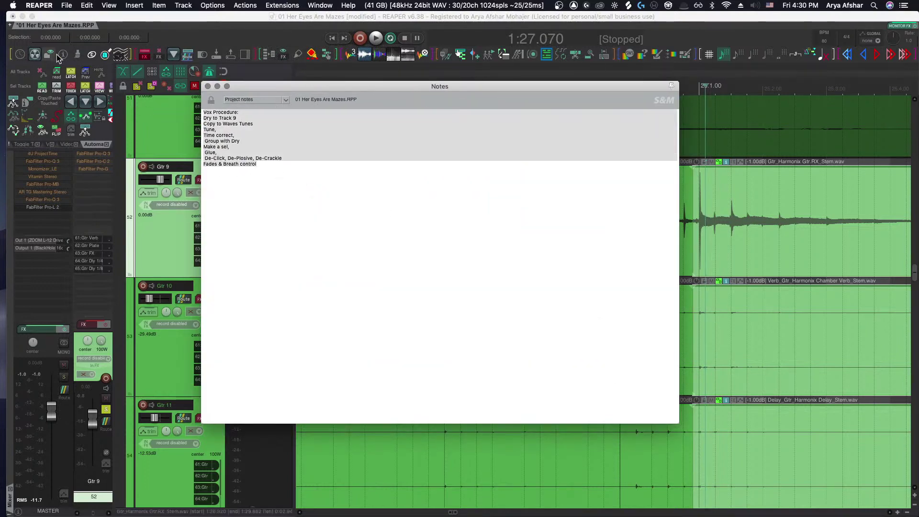
pyautogui.rightClick(229, 161)
pyautogui.moveTo(275, 238)
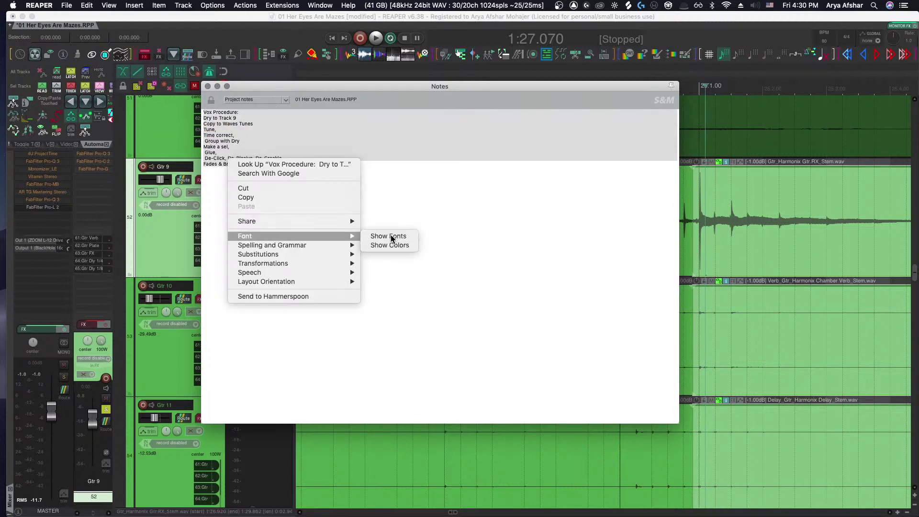
pyautogui.click(389, 237)
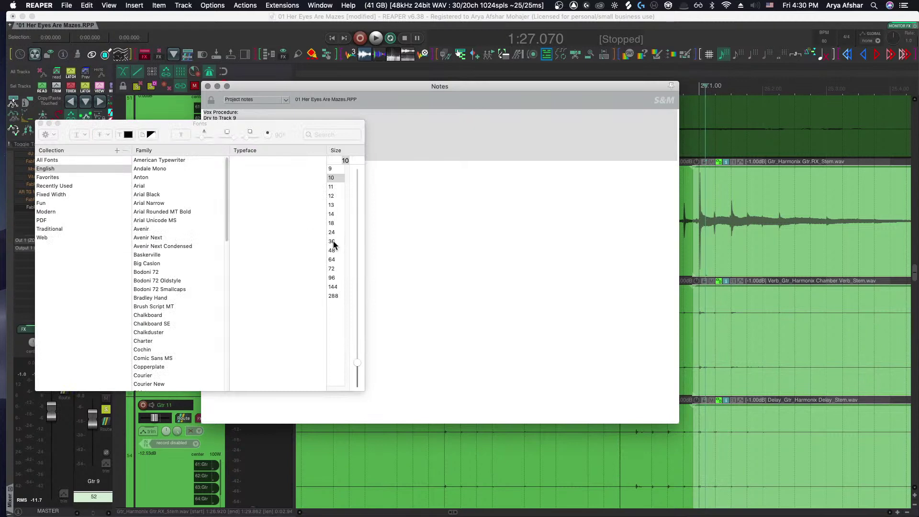
pyautogui.click(331, 242)
pyautogui.click(41, 123)
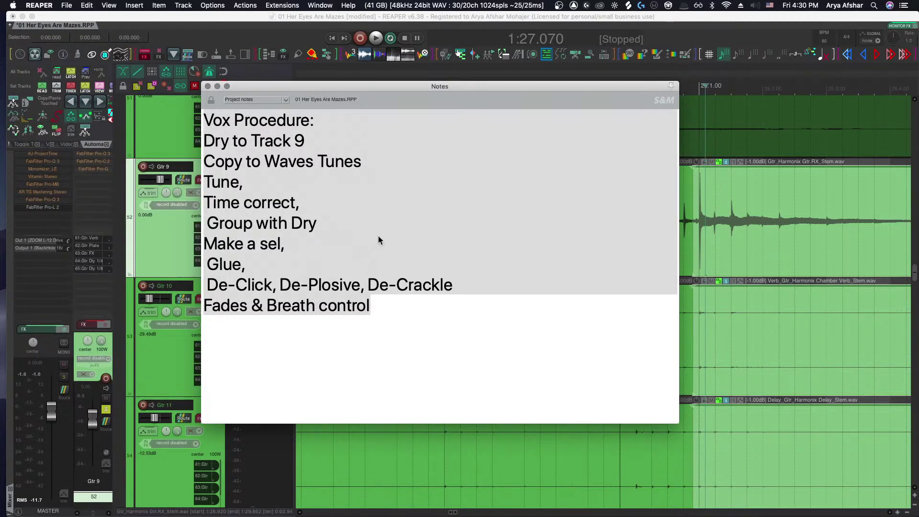
# Close and reopen the project notes to check their text size, and close the Notes window
pyautogui.click(379, 233)
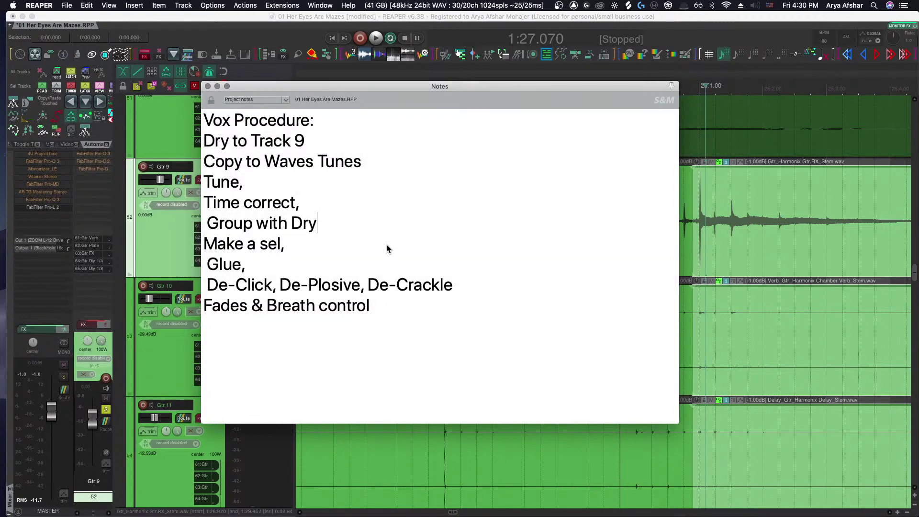
pyautogui.click(207, 86)
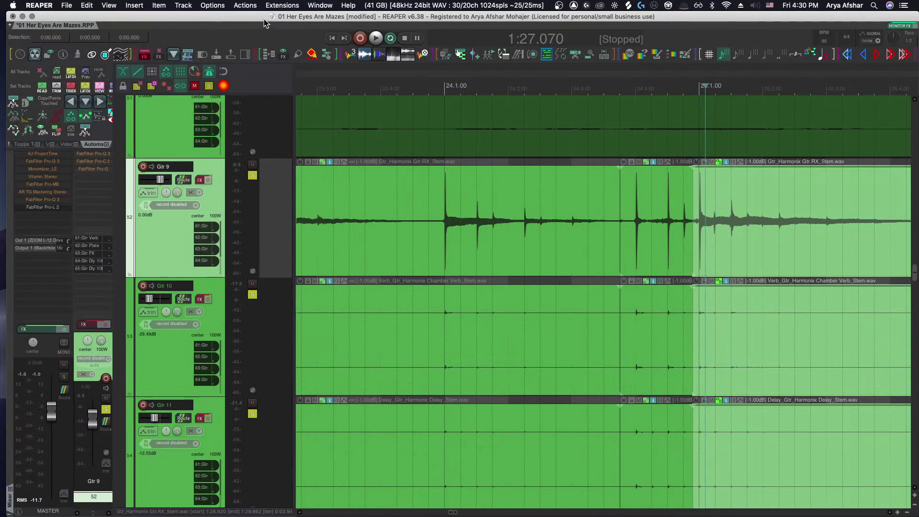
pyautogui.click(320, 6)
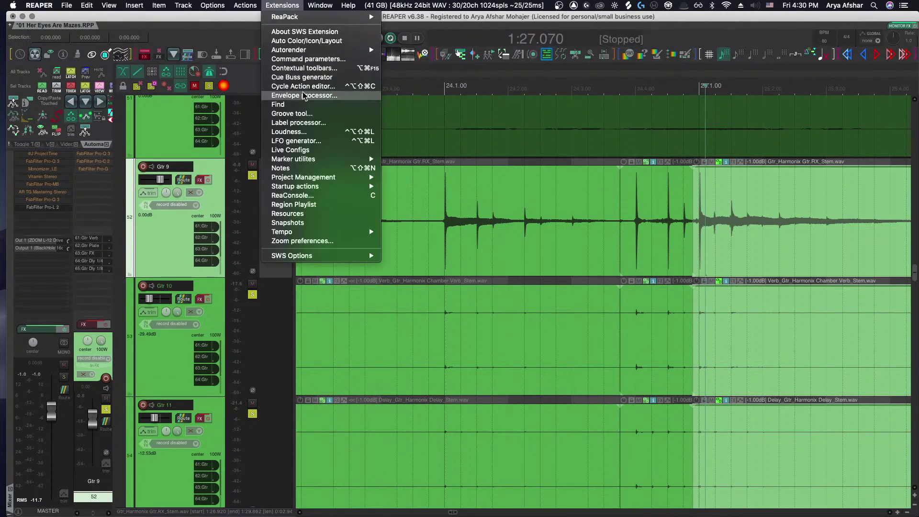
pyautogui.click(307, 169)
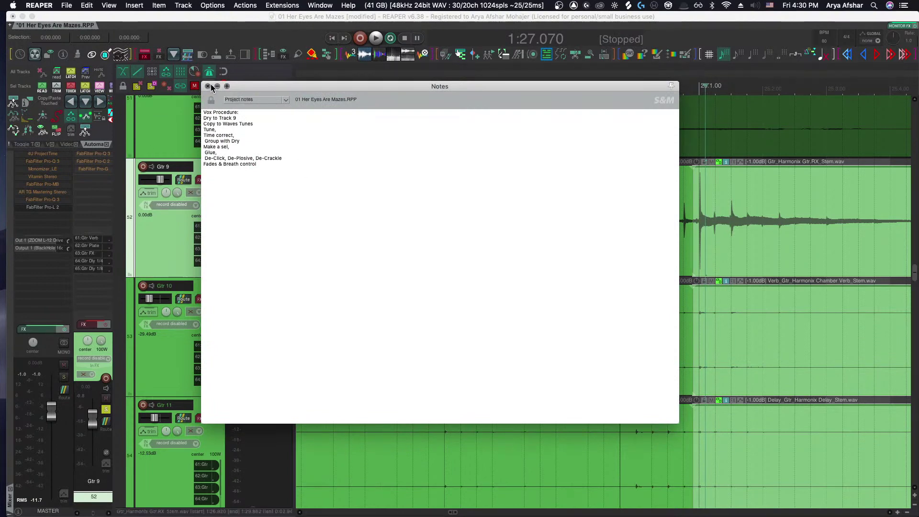
pyautogui.moveTo(260, 157); pyautogui.dragTo(197, 113)
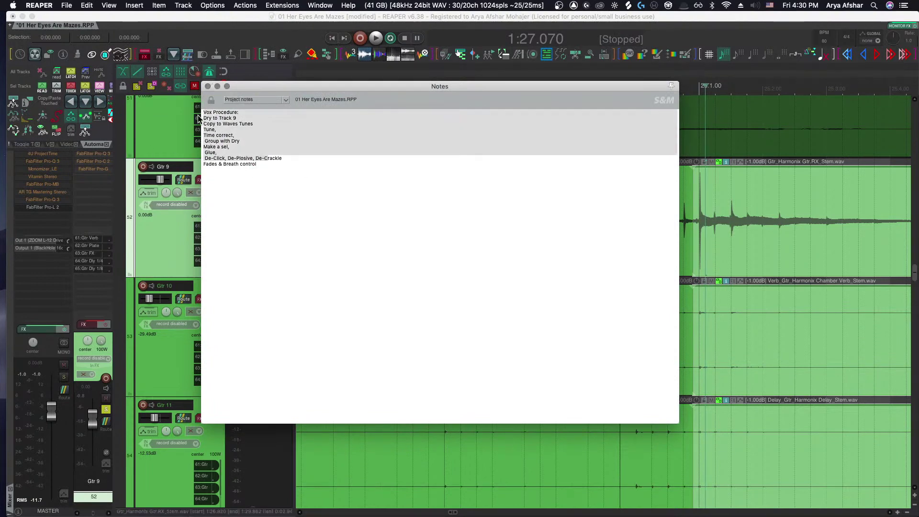
pyautogui.click(286, 188)
pyautogui.click(207, 86)
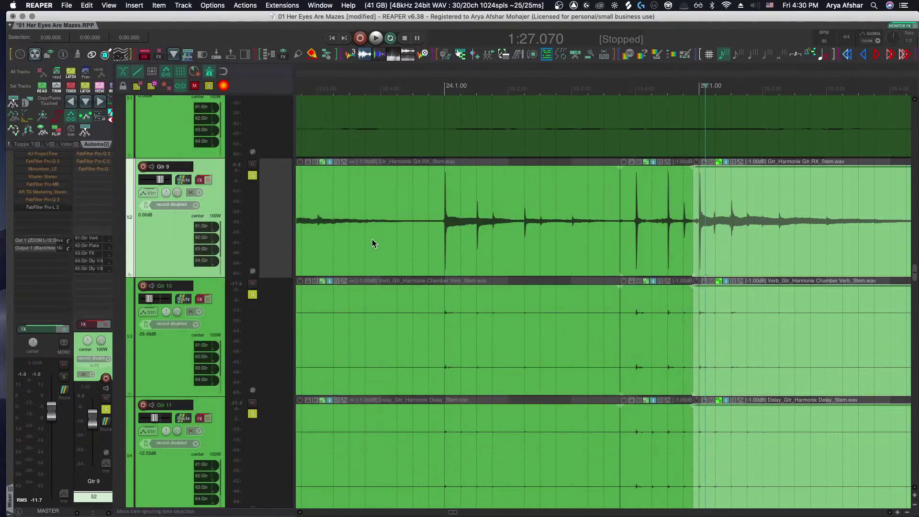
# Play the harmonics guitar from 1:21.320 to check the timing edits leading up to 25.1.00
pyautogui.scroll(-3, 457, 299)
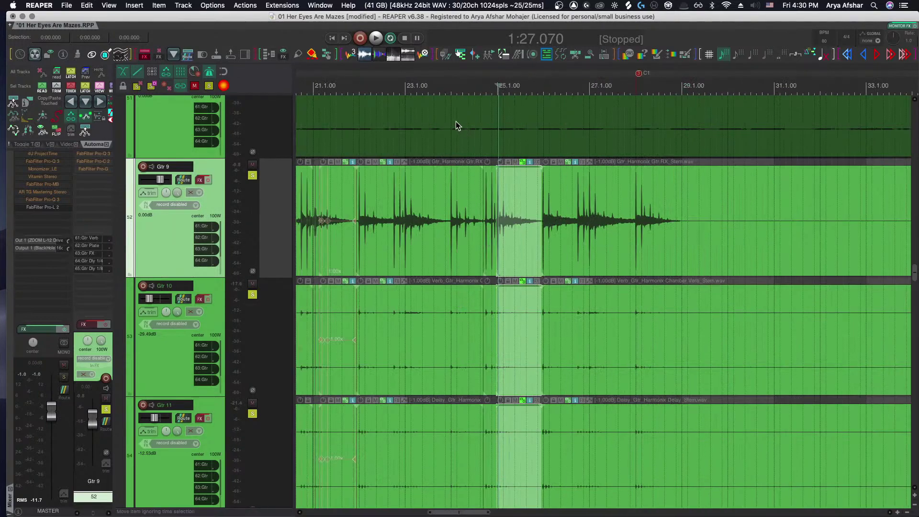
pyautogui.click(409, 127)
pyautogui.press('space')
pyautogui.scroll(3, 480, 263)
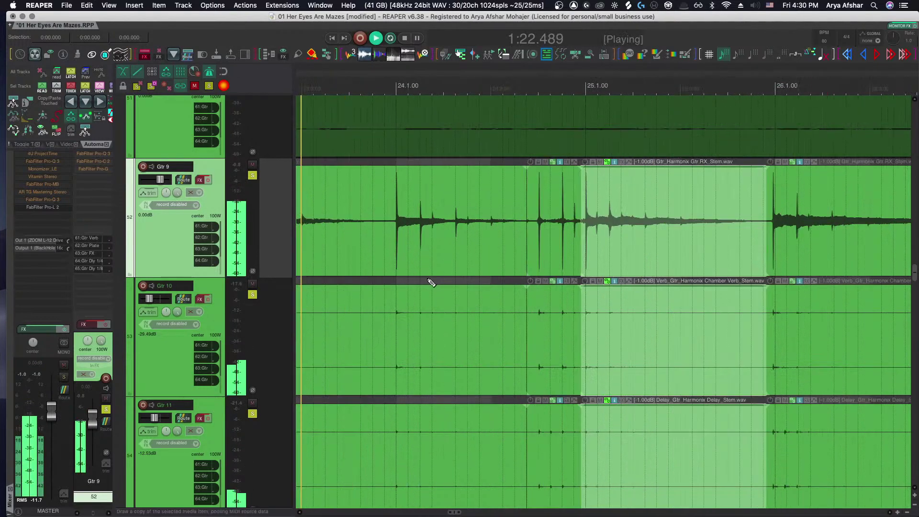
pyautogui.scroll(2, 392, 282)
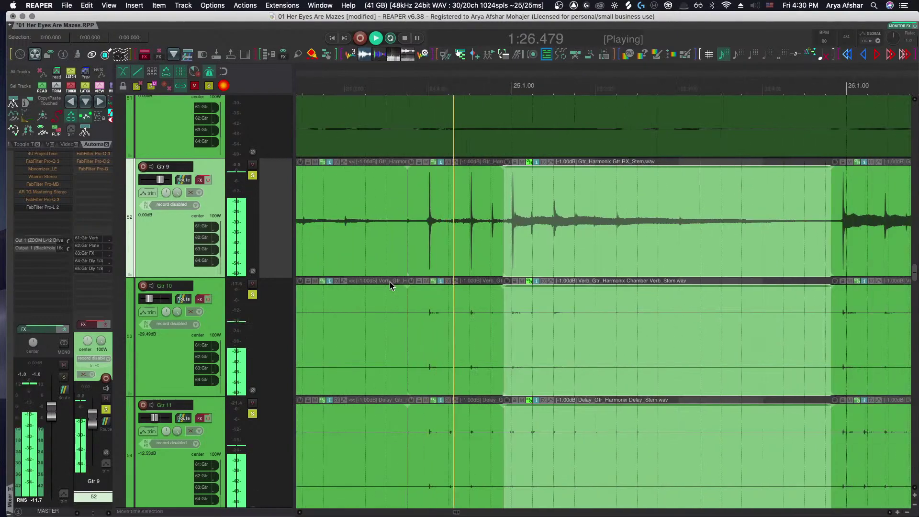
pyautogui.press('space')
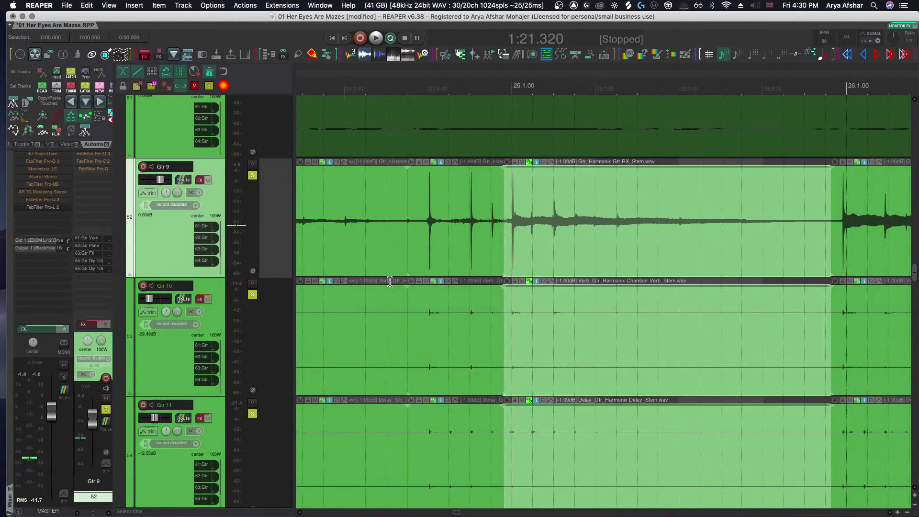
pyautogui.scroll(2, 414, 248)
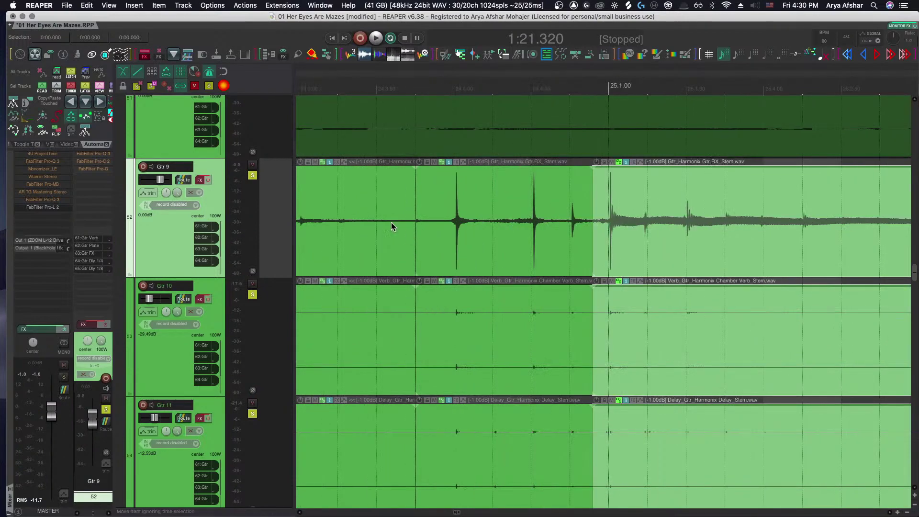
# Show the vocal procedure in the Notes page of the project settings and close the dialog
pyautogui.hotkey('alt', 'Return')
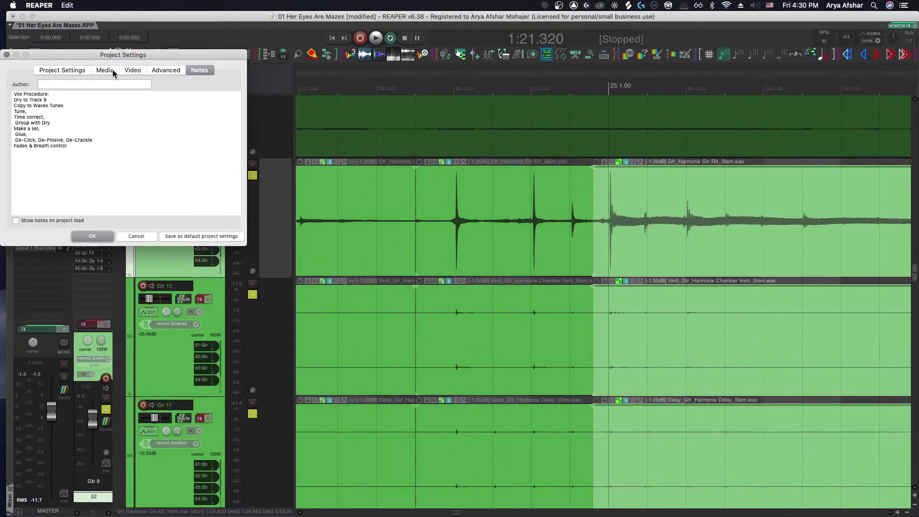
pyautogui.moveTo(246, 515)
pyautogui.click(6, 55)
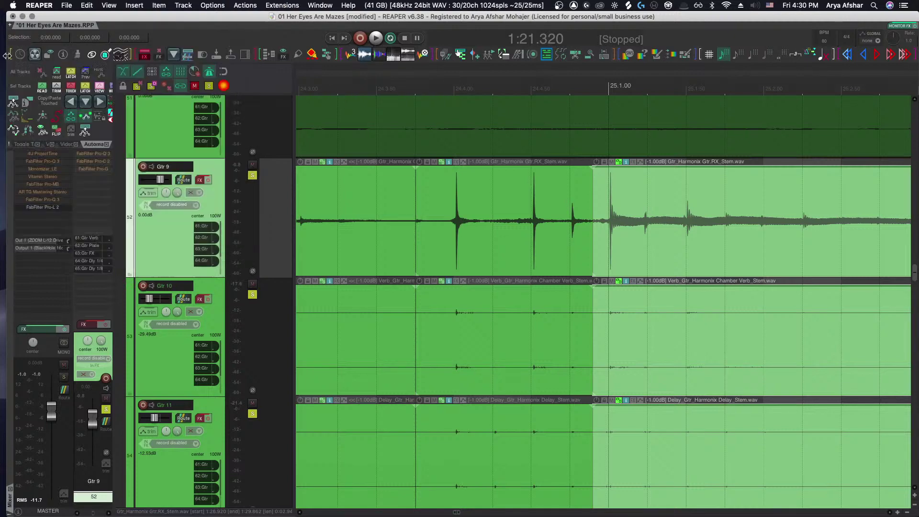
# Play the harmonics guitar from 1:25.786 across the start of bar 25
pyautogui.click(359, 80)
pyautogui.press('space')
pyautogui.hscroll(5, 369, 130)
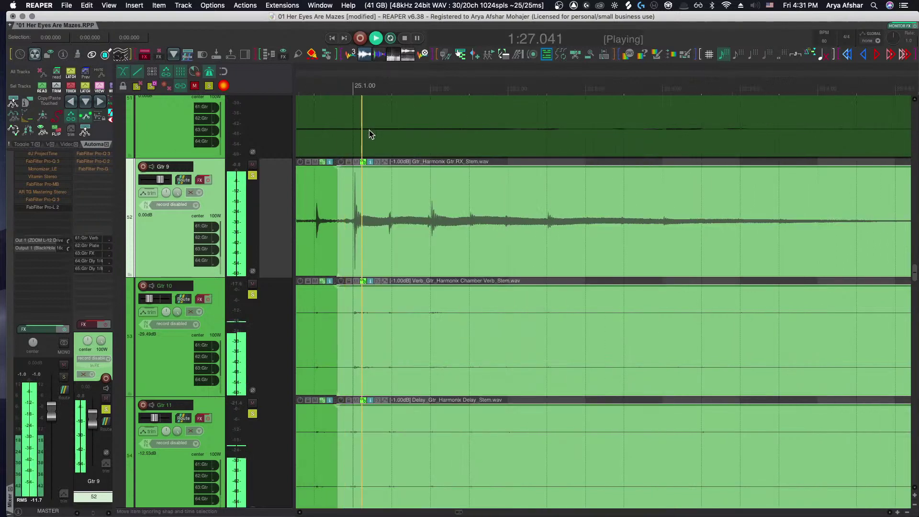
pyautogui.press('space')
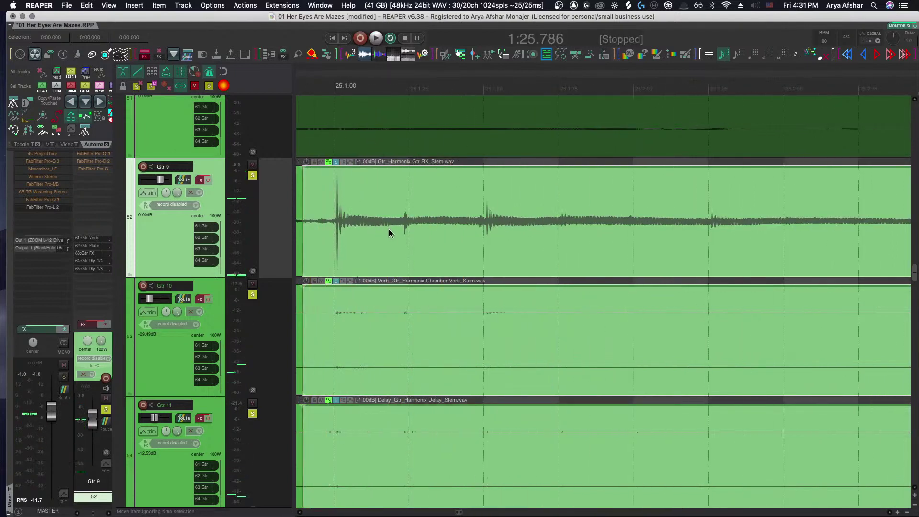
# Split the grouped items around the small transient after 25.1.00, ending at 1:27.288, and slip that slice's contents slightly later onto the grid line
pyautogui.scroll(2, 400, 234)
pyautogui.click(400, 240)
pyautogui.press('s')
pyautogui.click(479, 239)
pyautogui.press('s')
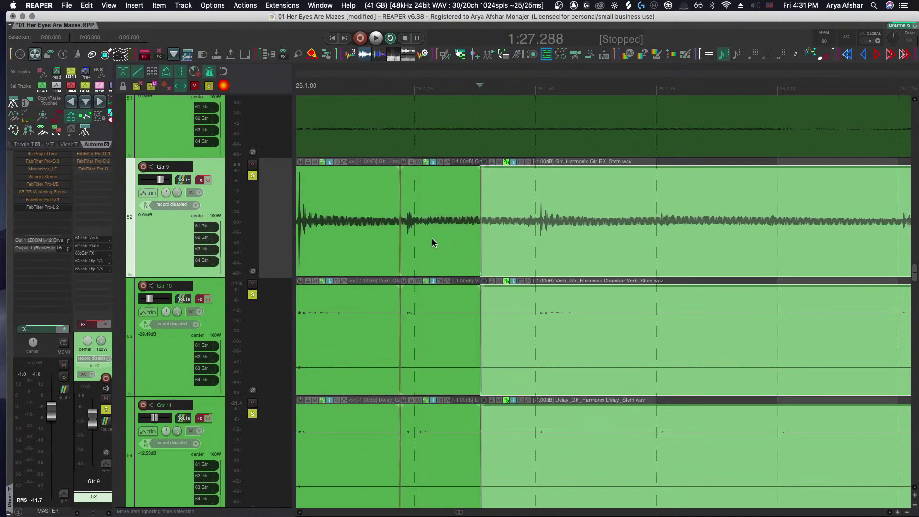
pyautogui.moveTo(419, 237); pyautogui.dragTo(429, 241)
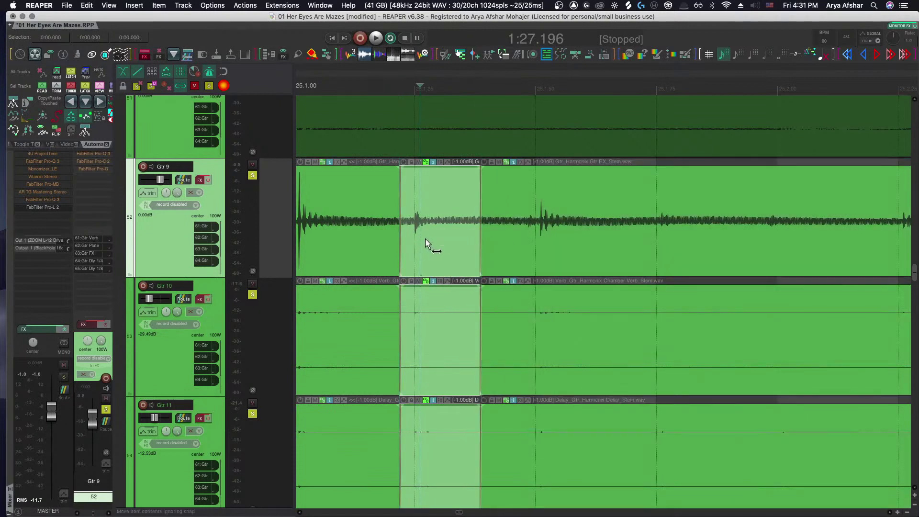
# Split the grouped items at 1:27.533 and slip the contents of the slice before it slightly earlier so its transient meets the grid line
pyautogui.click(533, 243)
pyautogui.hscroll(4, 552, 245)
pyautogui.click(530, 239)
pyautogui.press('s')
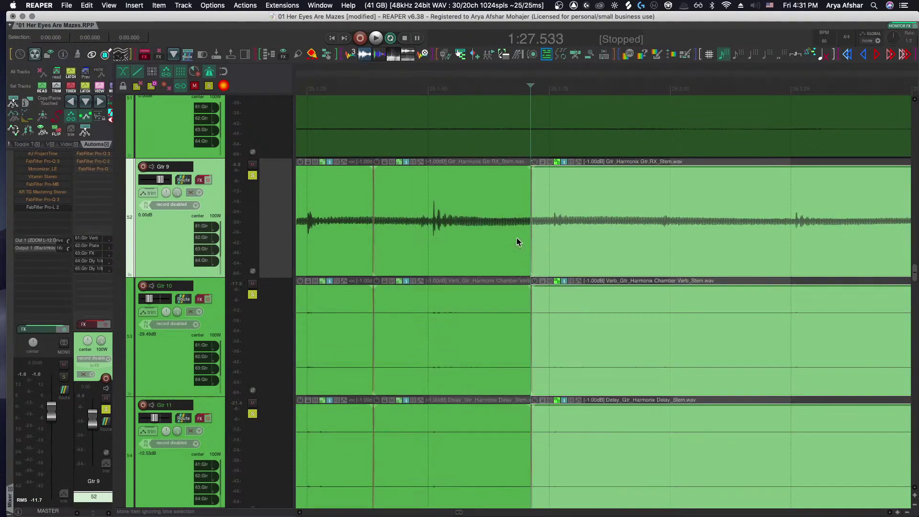
pyautogui.moveTo(516, 238); pyautogui.dragTo(489, 245)
pyautogui.hscroll(1, 489, 244)
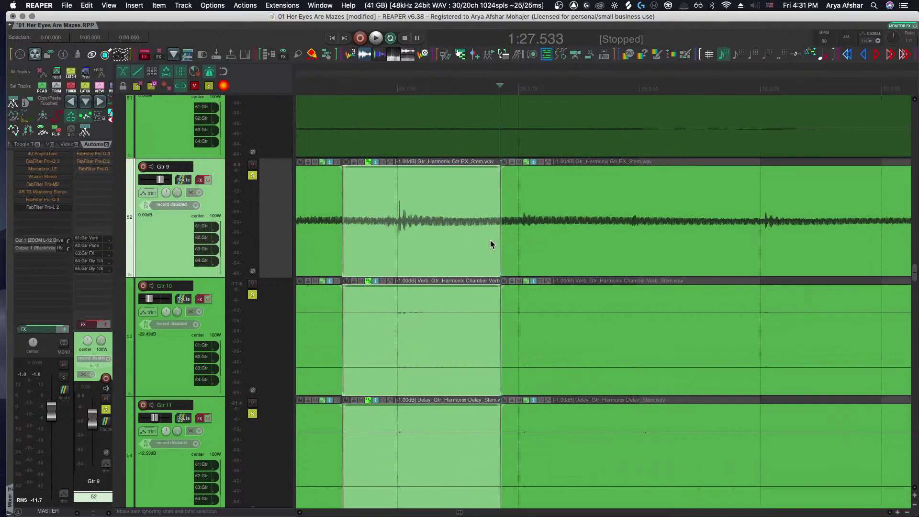
# Play the harmonics guitar from 1:25.111 past 26.1.00 to check the bar 25 edits
pyautogui.click(538, 239)
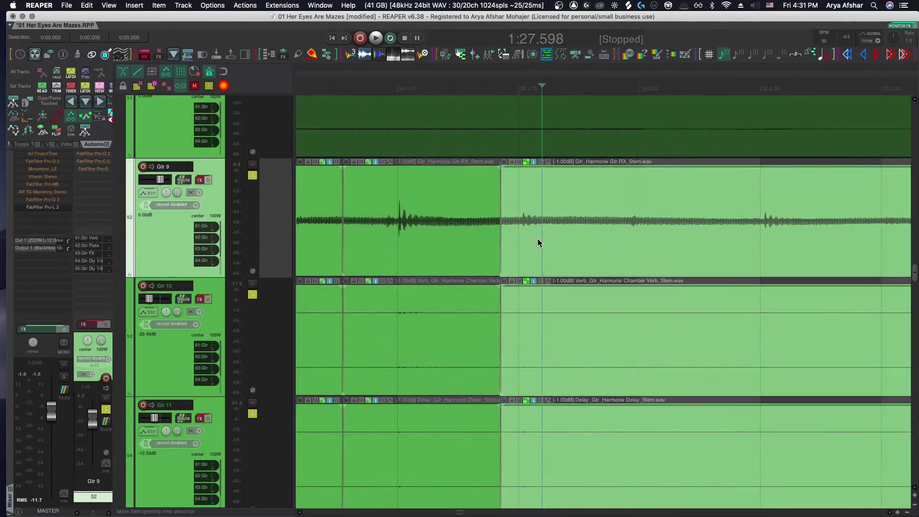
pyautogui.hscroll(1, 538, 243)
pyautogui.scroll(-5, 538, 243)
pyautogui.scroll(3, 641, 236)
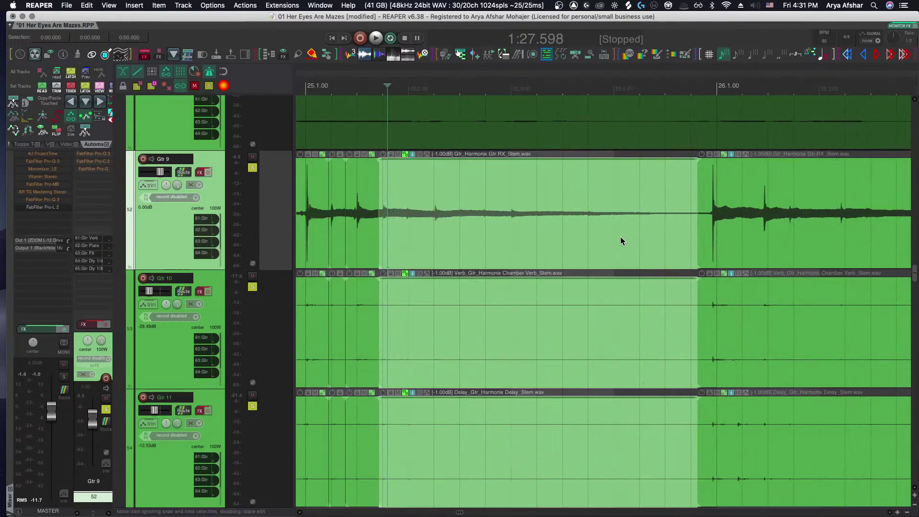
pyautogui.scroll(-5, 620, 236)
pyautogui.click(540, 85)
pyautogui.scroll(3, 565, 234)
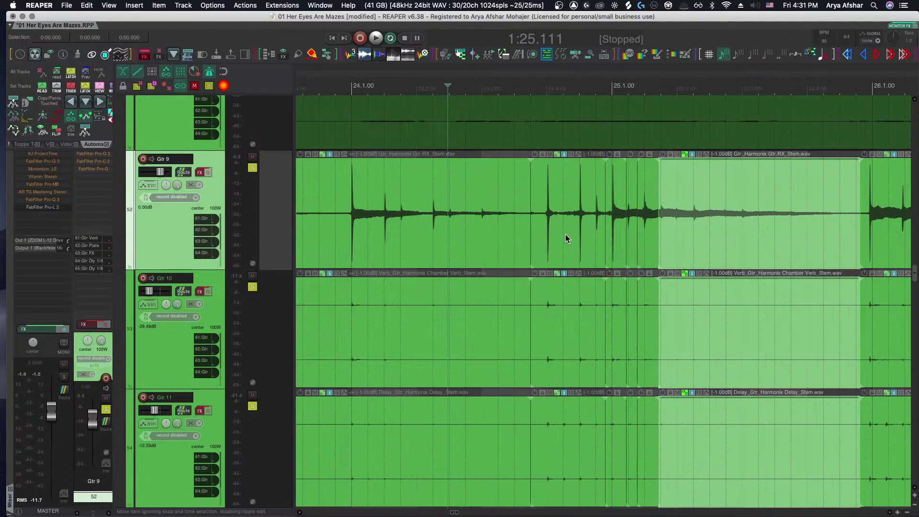
pyautogui.scroll(2, 565, 234)
pyautogui.press('space')
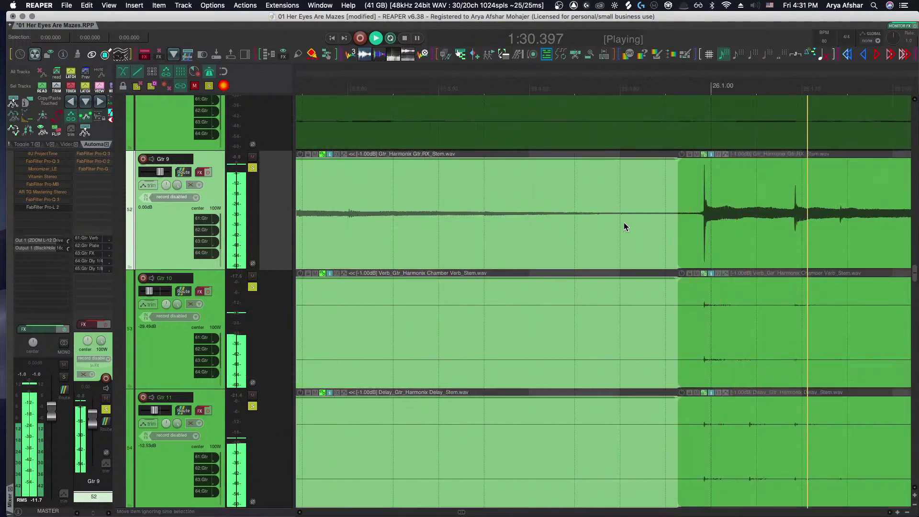
pyautogui.press('space')
# Split the grouped items at 1:32.155 and slip the bar 26 slice's contents slightly later so its first transient lands on 26.1.00
pyautogui.scroll(-1, 683, 240)
pyautogui.click(736, 225)
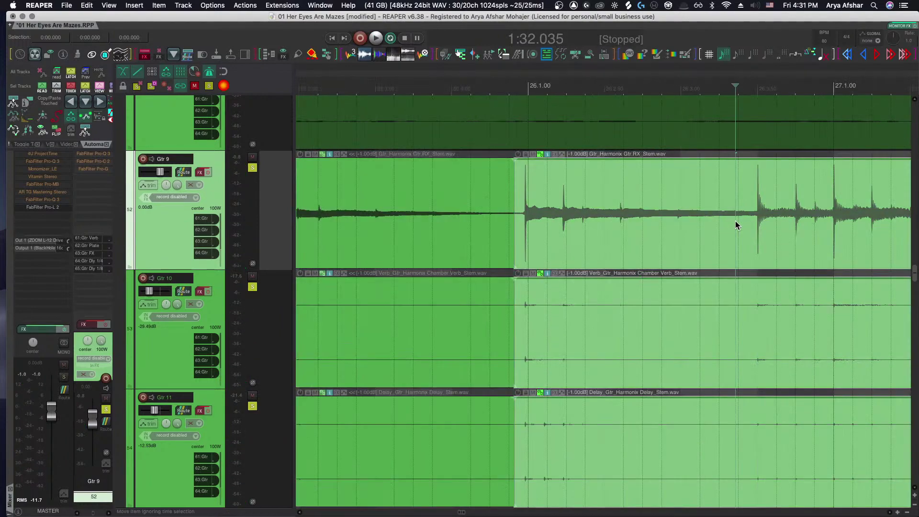
pyautogui.scroll(3, 749, 224)
pyautogui.click(747, 223)
pyautogui.press('s')
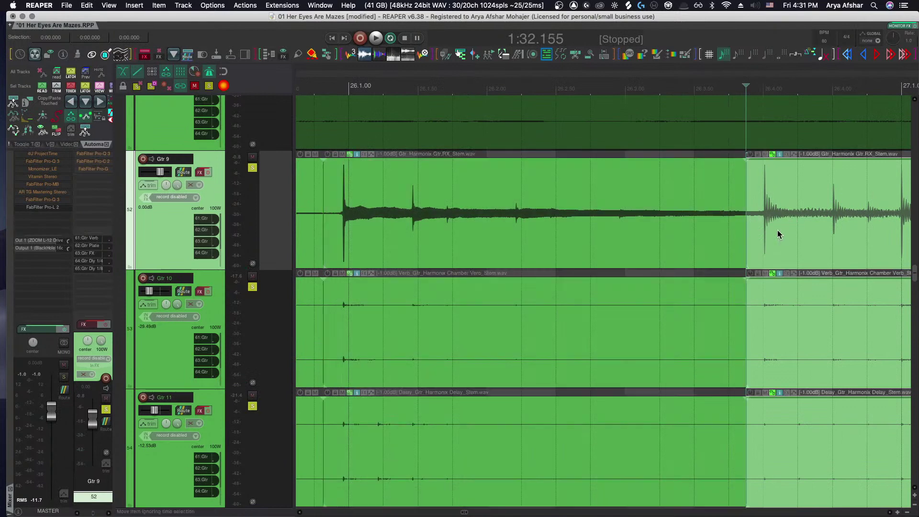
pyautogui.hscroll(-5, 647, 237)
pyautogui.moveTo(481, 241); pyautogui.dragTo(486, 236)
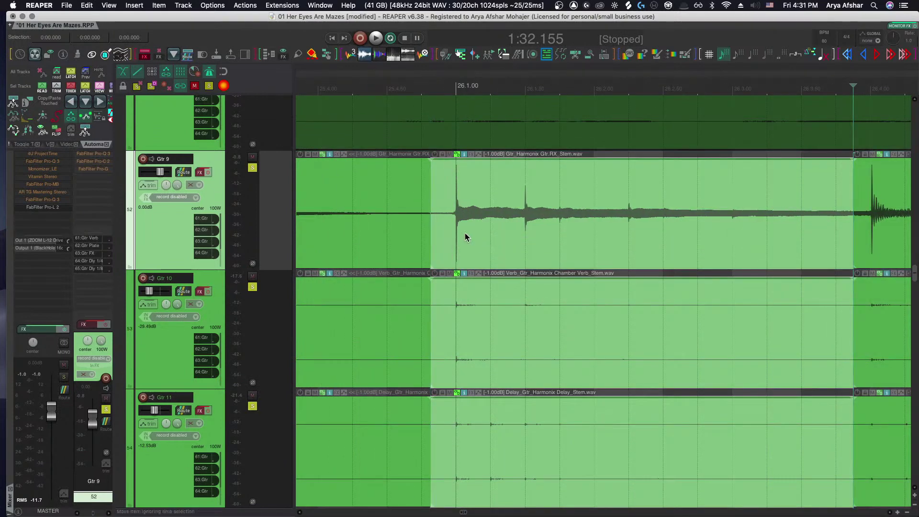
pyautogui.hscroll(2, 464, 232)
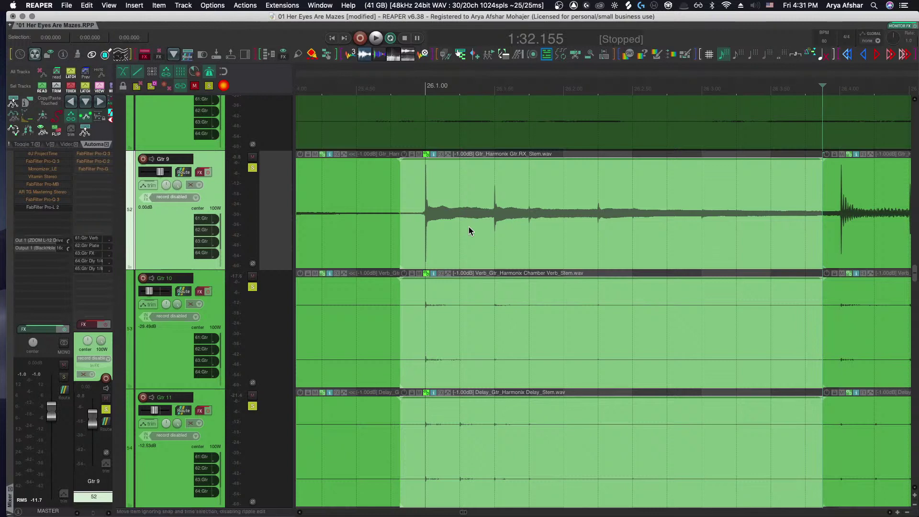
pyautogui.scroll(-5, 469, 225)
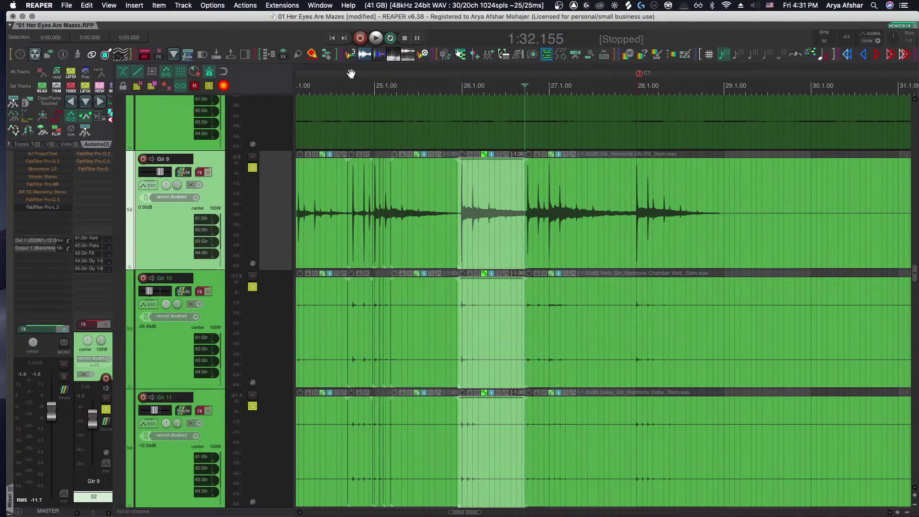
# Open the project notes, view the font options for the whole text, and close the Notes window
pyautogui.hotkey('alt', 'n')
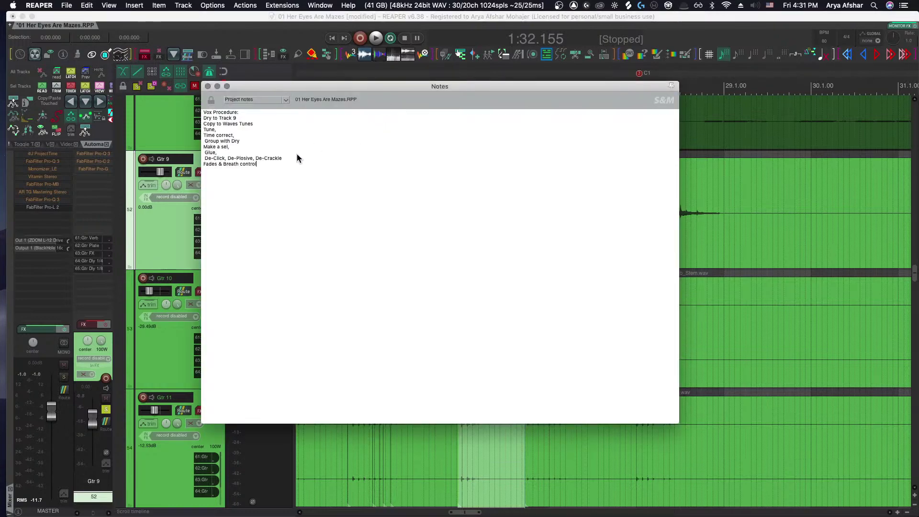
pyautogui.moveTo(262, 164); pyautogui.dragTo(189, 99)
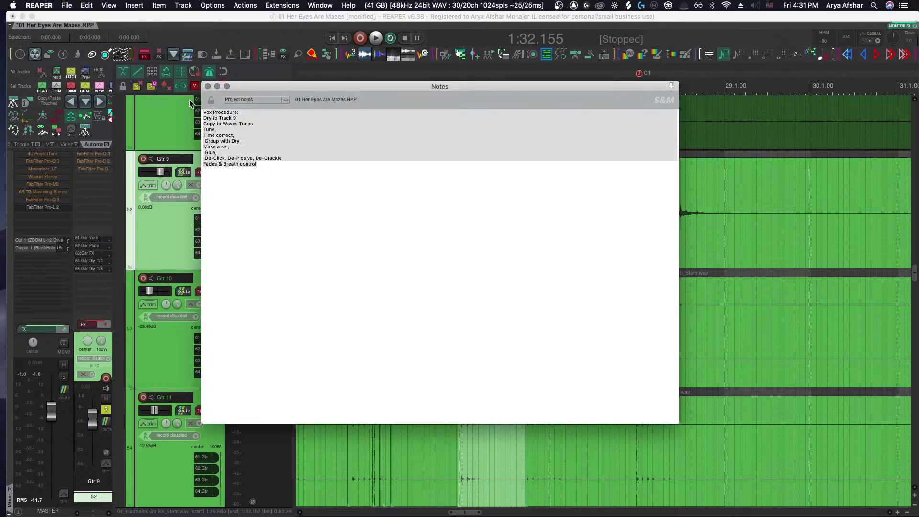
pyautogui.rightClick(249, 148)
pyautogui.moveTo(306, 223)
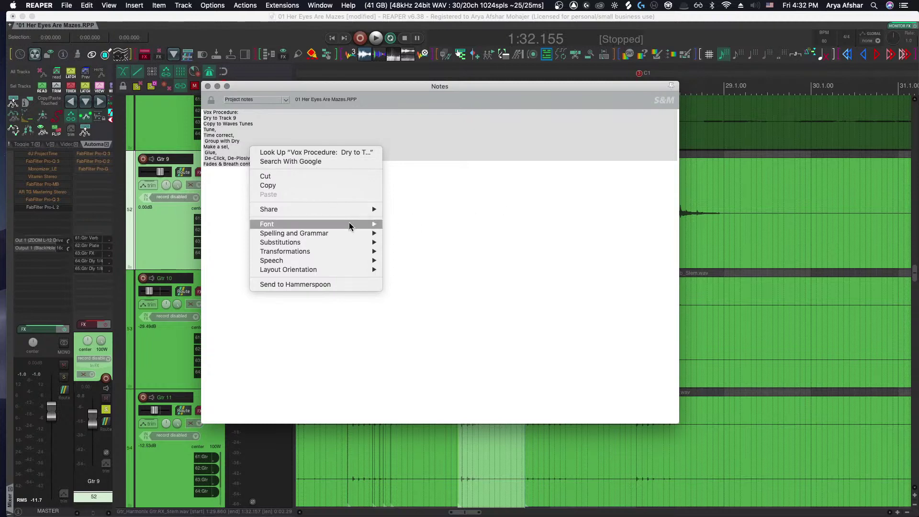
pyautogui.moveTo(349, 223)
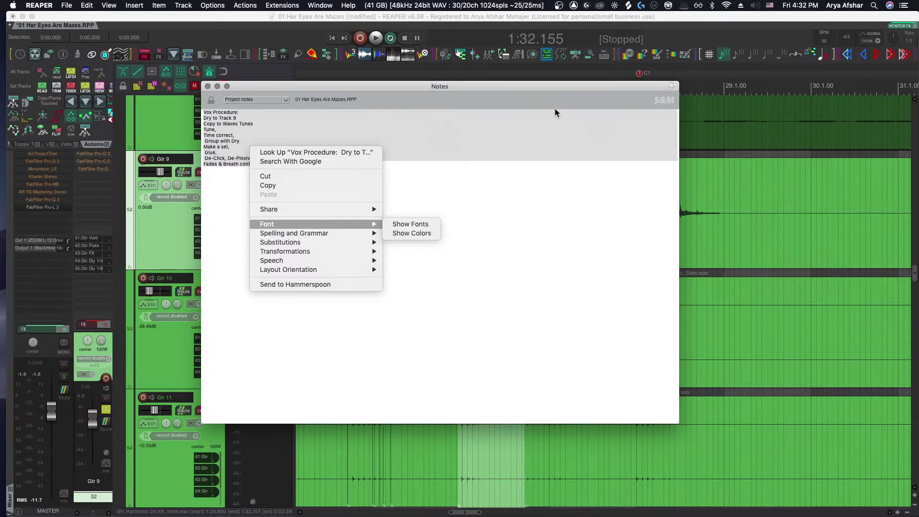
pyautogui.click(449, 92)
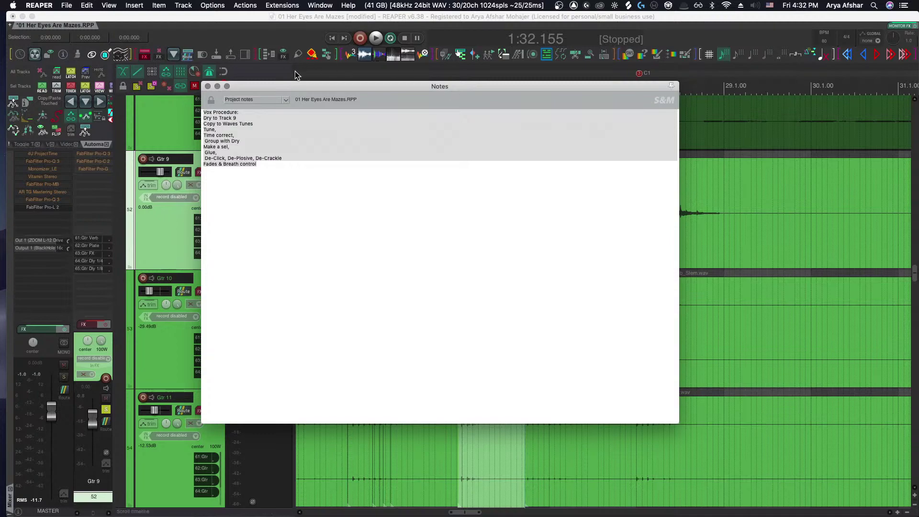
pyautogui.click(208, 86)
# Solo the Drums Bus and play its edited drum tracks from 2:23.774, just before the B Section at 44.1.00
pyautogui.scroll(-2, 404, 208)
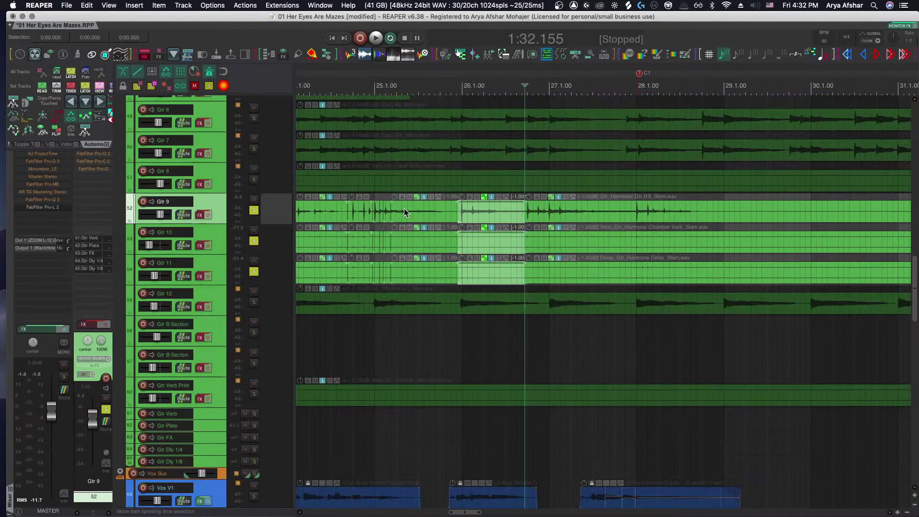
pyautogui.scroll(15, 402, 208)
pyautogui.scroll(-5, 402, 208)
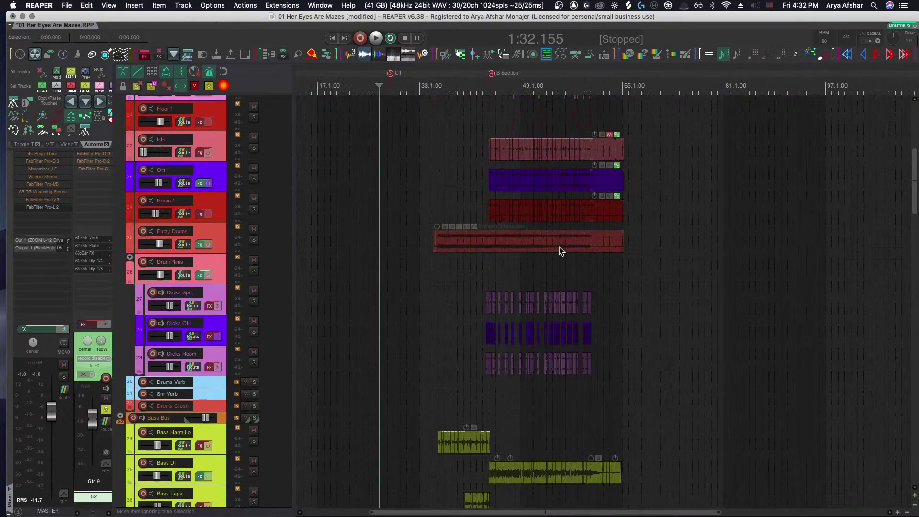
pyautogui.scroll(3, 559, 246)
pyautogui.scroll(-5, 559, 246)
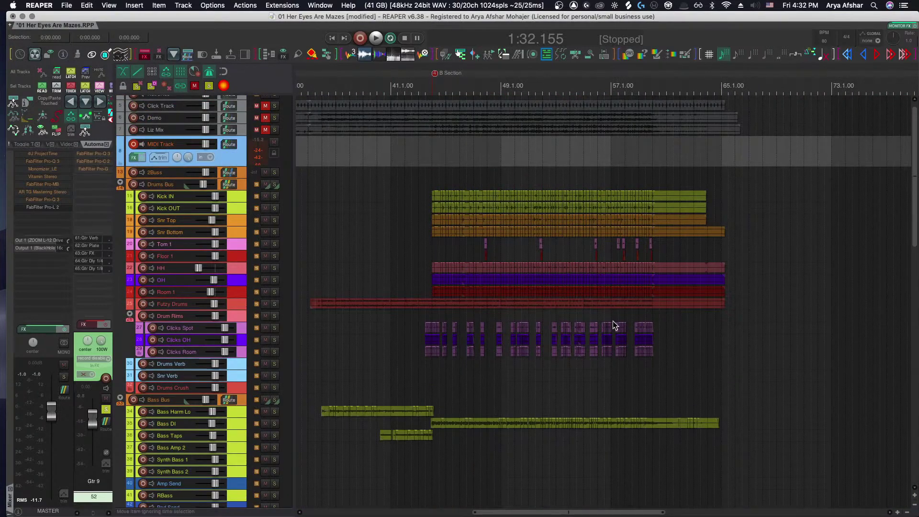
pyautogui.moveTo(310, 105); pyautogui.dragTo(727, 117)
pyautogui.press('Escape')
pyautogui.scroll(5, 451, 218)
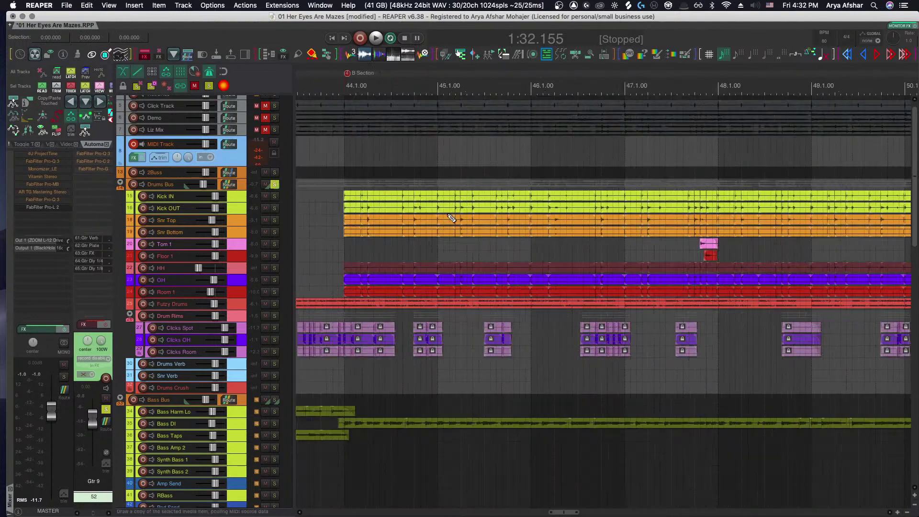
pyautogui.scroll(5, 451, 218)
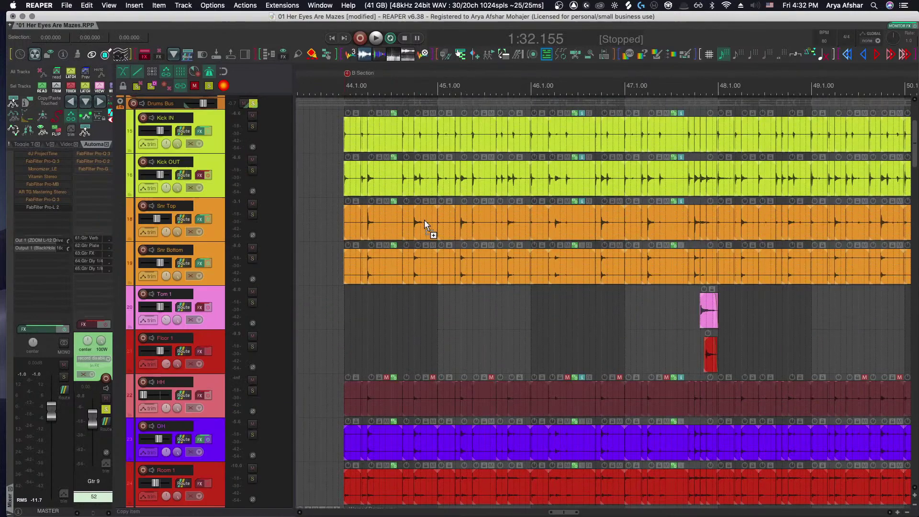
pyautogui.click(339, 87)
pyautogui.press('space')
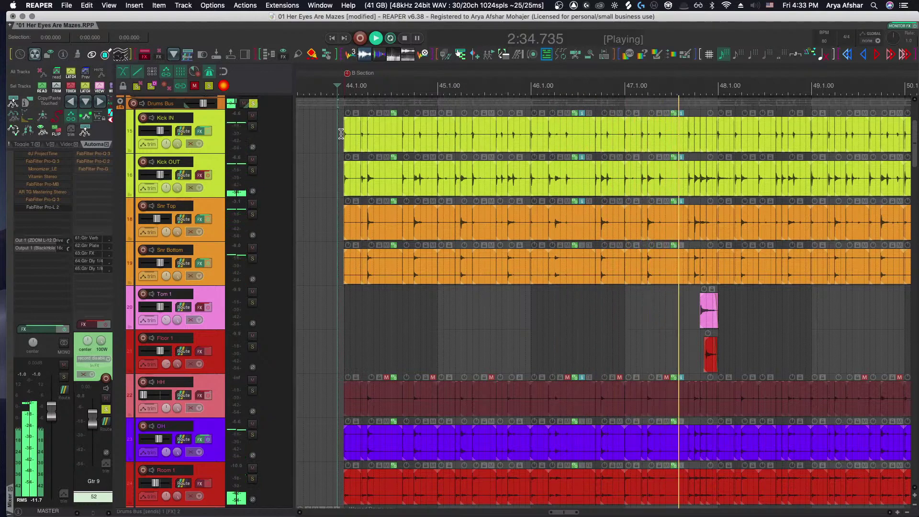
pyautogui.press('space')
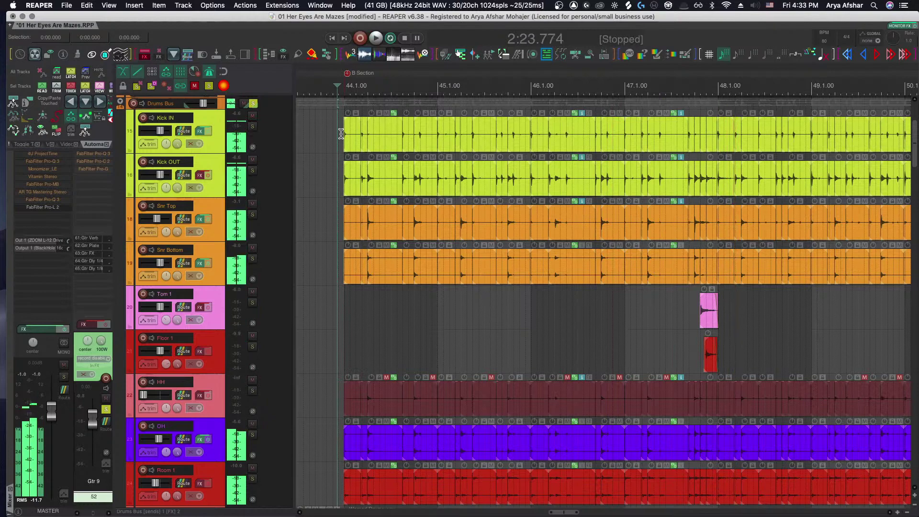
# Examine the Tom 1 and Floor 1 hits just before 48.1.00 against the surrounding kick, snare and overhead slices
pyautogui.hscroll(2, 348, 131)
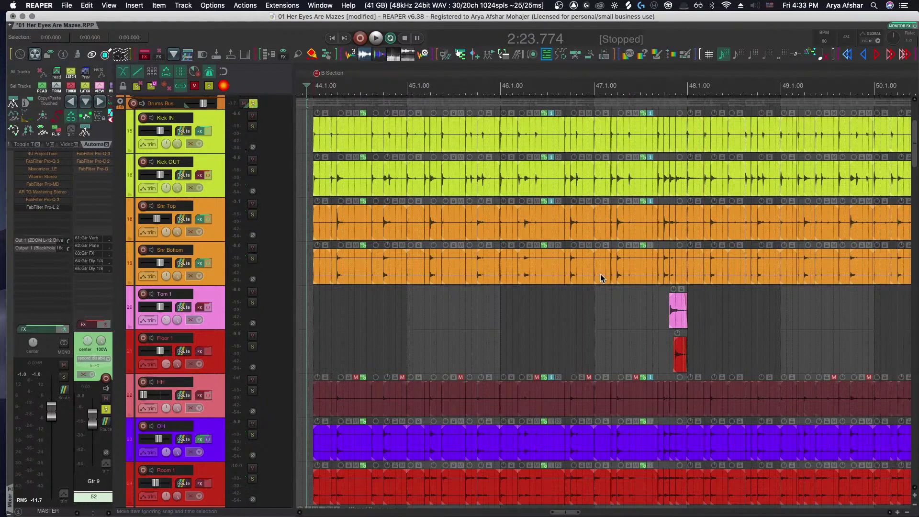
pyautogui.scroll(10, 523, 314)
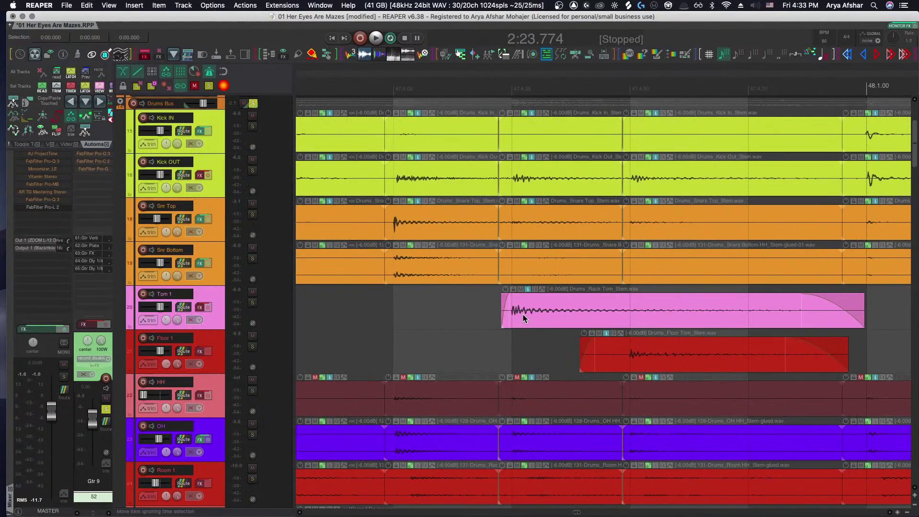
pyautogui.hscroll(3, 523, 317)
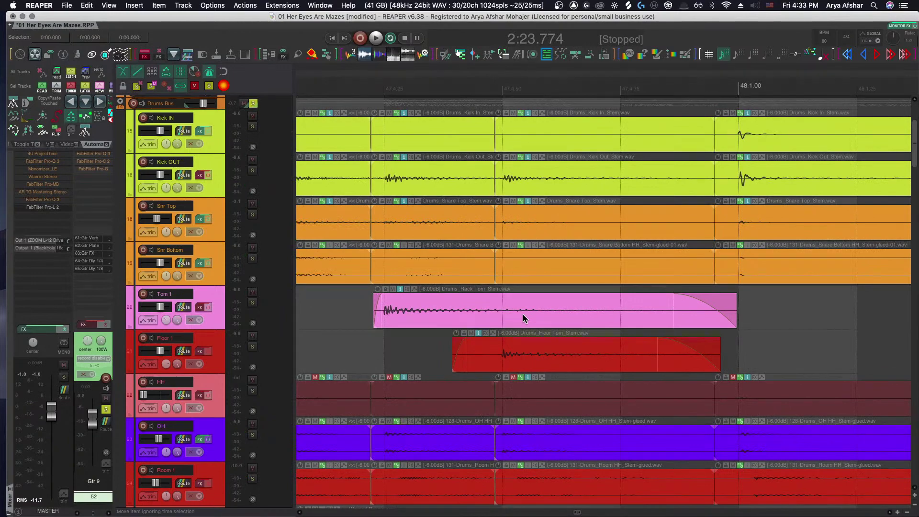
pyautogui.scroll(-10, 523, 319)
pyautogui.hscroll(2, 520, 320)
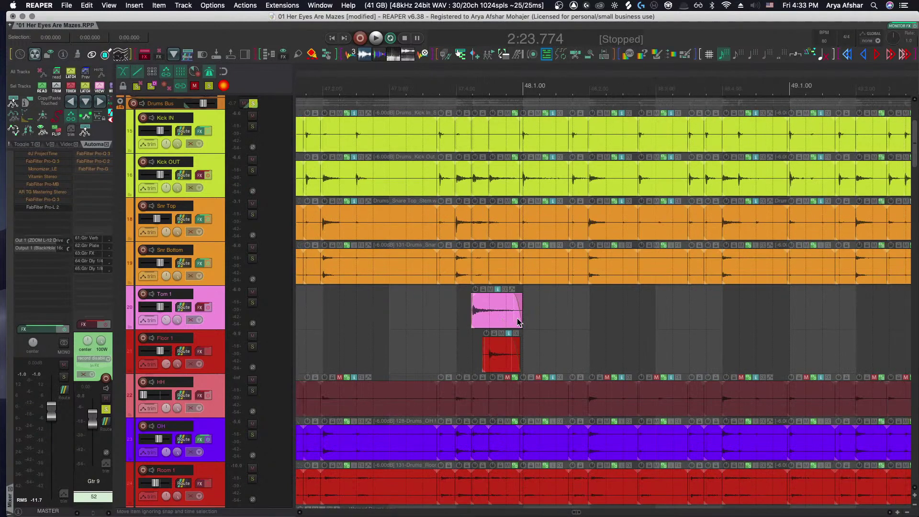
pyautogui.hscroll(-9, 516, 318)
pyautogui.scroll(-12, 517, 318)
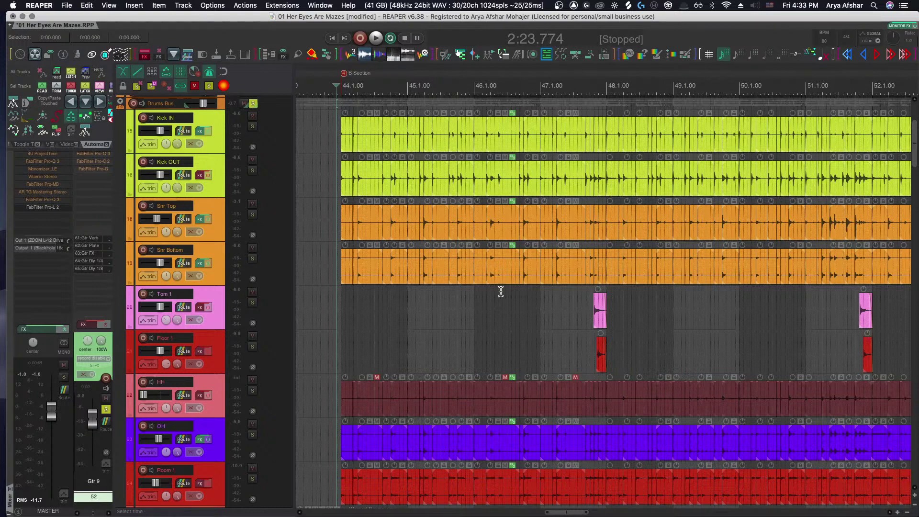
# Solo Bass Harm Lo and Bass DI alongside the Drums Bus and play the B Section from 2:23.774 past bar 52
pyautogui.press('pagedown')
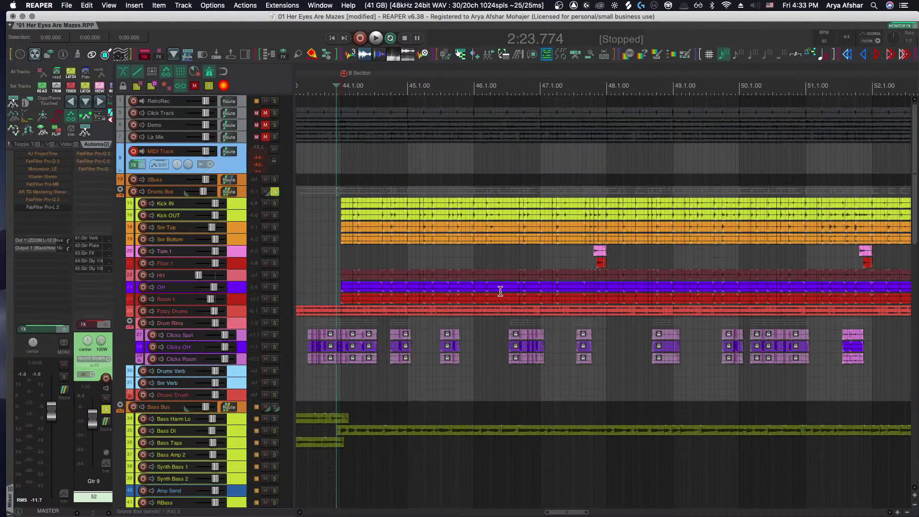
pyautogui.click(275, 191)
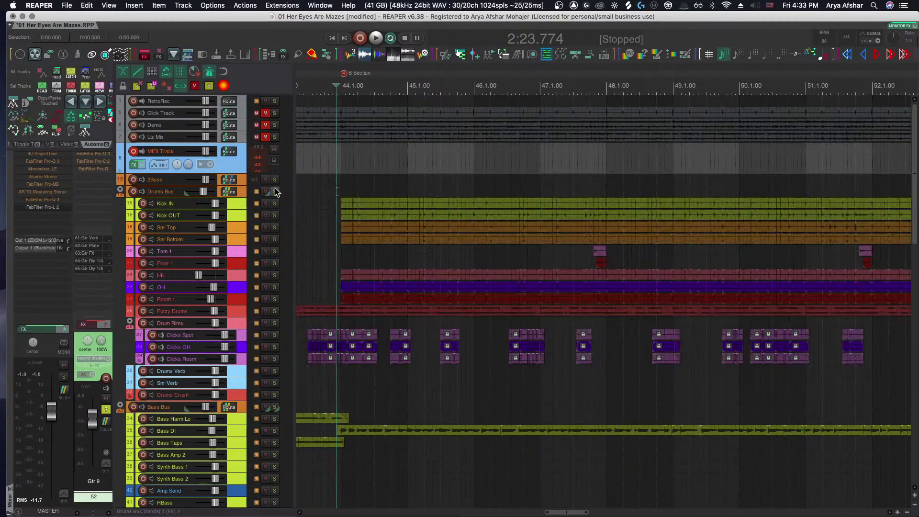
pyautogui.click(275, 192)
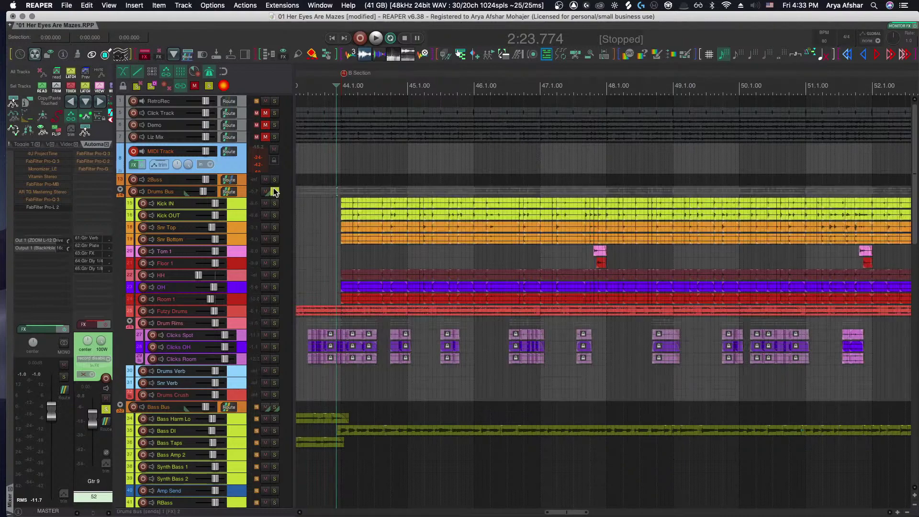
pyautogui.click(274, 419)
pyautogui.click(275, 430)
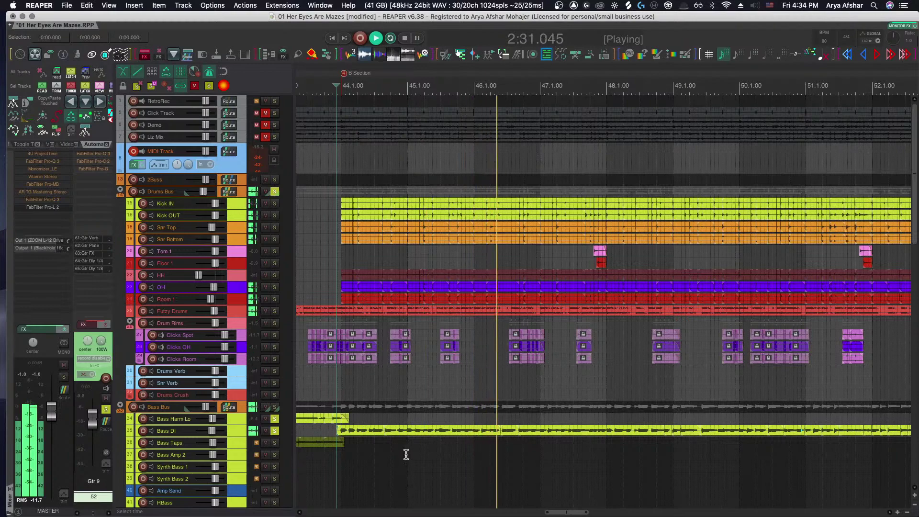
pyautogui.hscroll(2, 413, 454)
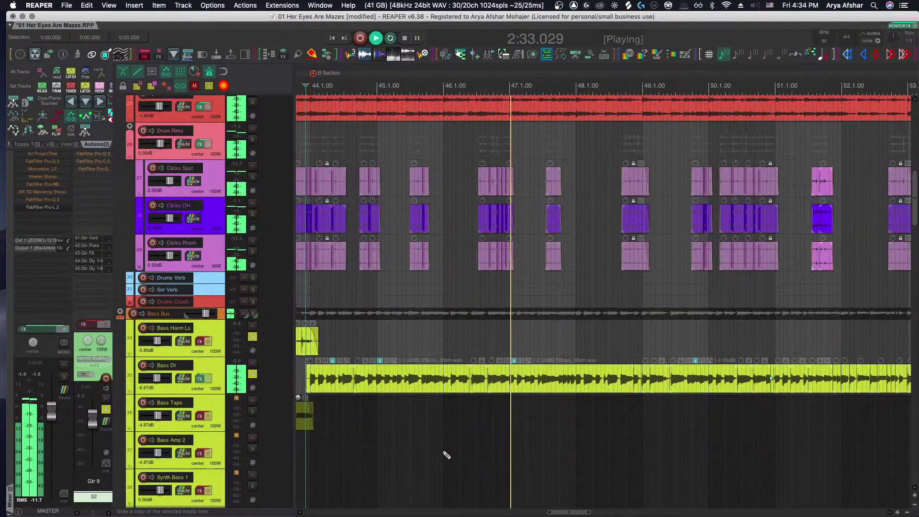
pyautogui.scroll(3, 443, 447)
pyautogui.scroll(3, 442, 450)
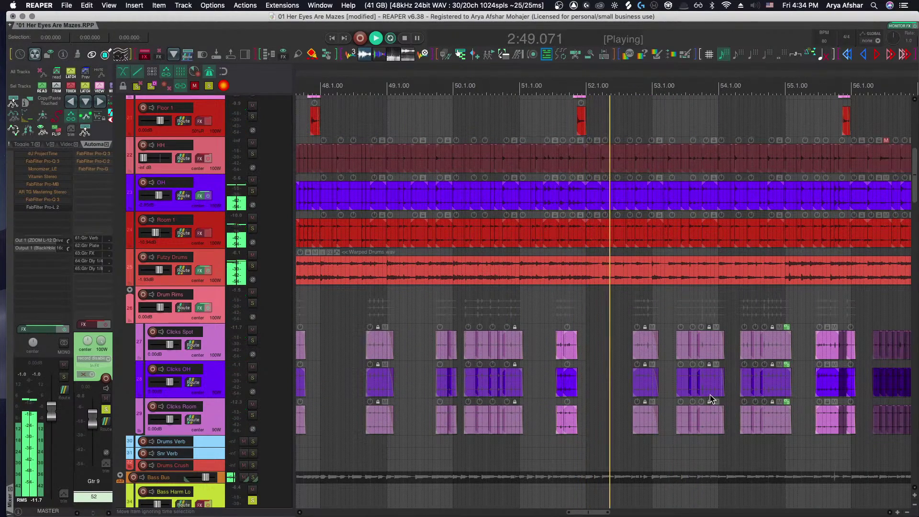
pyautogui.keyDown('ctrl'); pyautogui.scroll(-5, 710, 396); pyautogui.keyUp('ctrl')
pyautogui.scroll(-4, 710, 395)
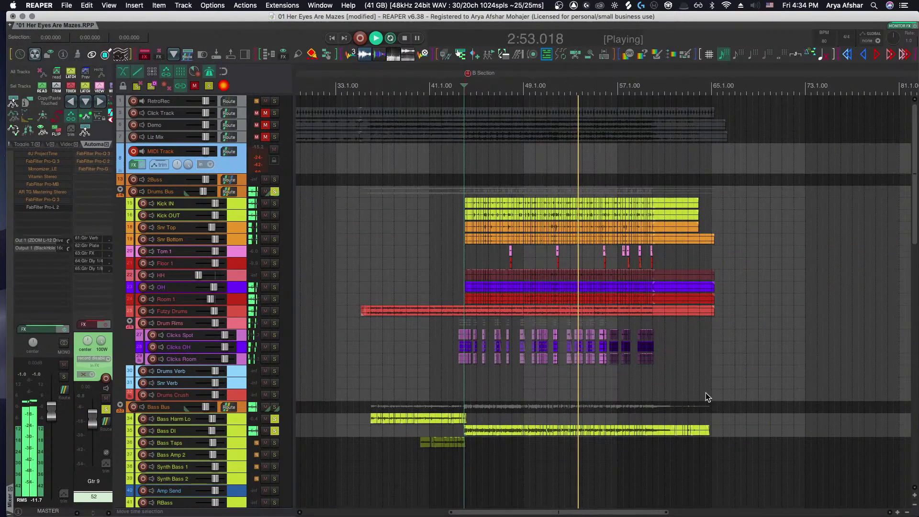
pyautogui.press('space')
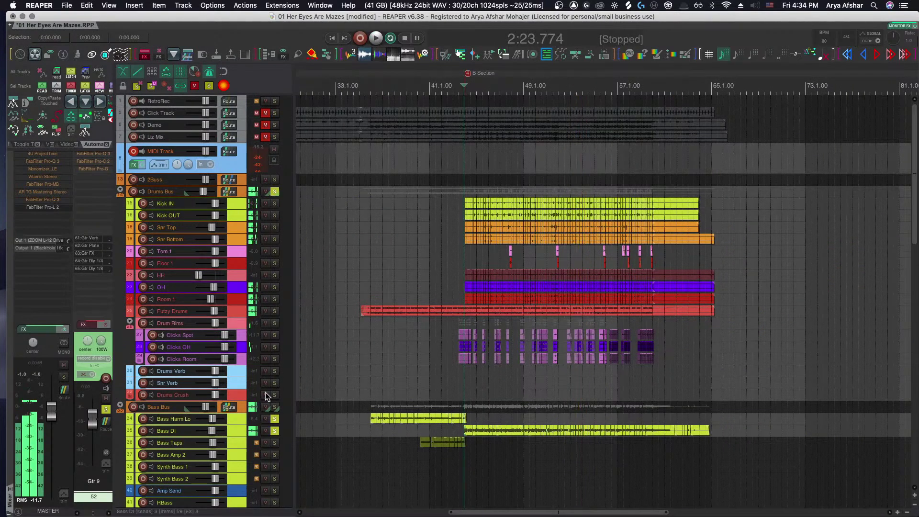
# Remove the solo from the Drums Bus, Bass Harm Lo and Bass DI tracks
pyautogui.click(274, 191)
pyautogui.click(275, 419)
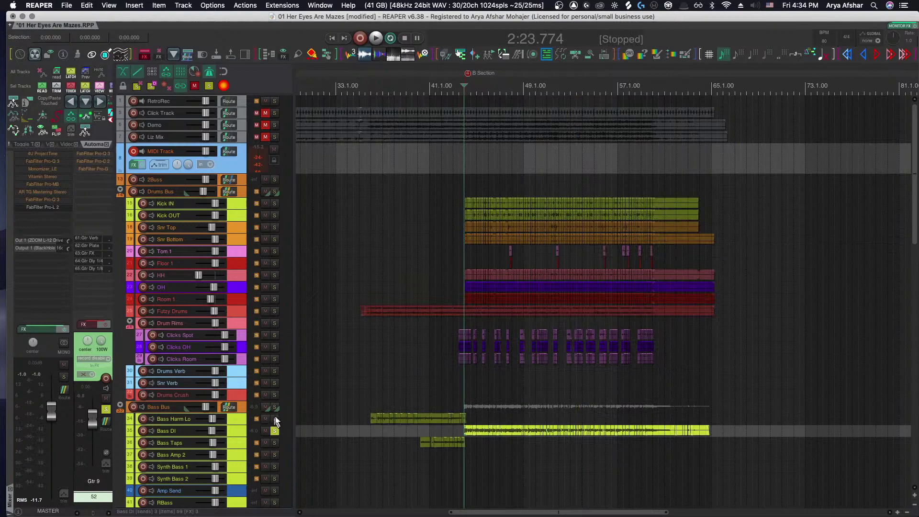
pyautogui.click(274, 431)
# Return to the harmonics guitar on Gtr 9 and play it from 1:28.990 into bar 26
pyautogui.scroll(-3, 340, 440)
pyautogui.scroll(-8, 339, 438)
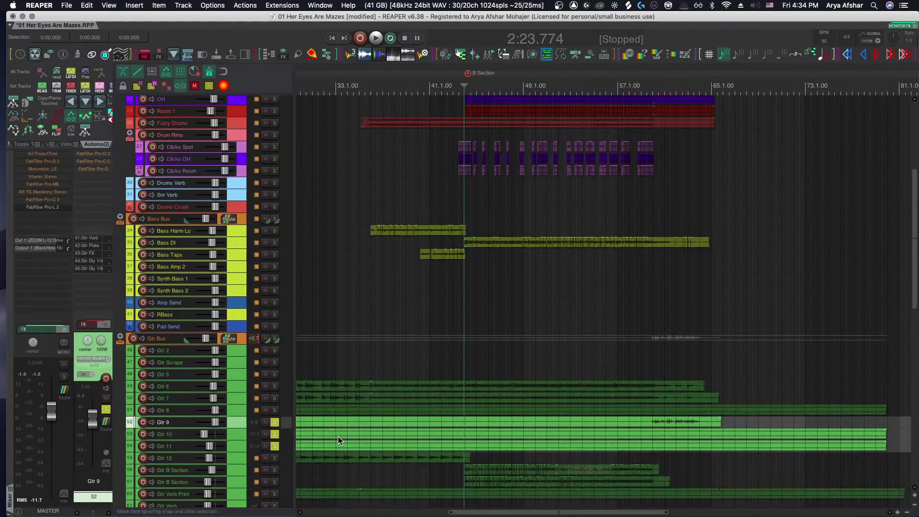
pyautogui.hscroll(-5, 364, 435)
pyautogui.scroll(5, 443, 433)
pyautogui.scroll(8, 443, 433)
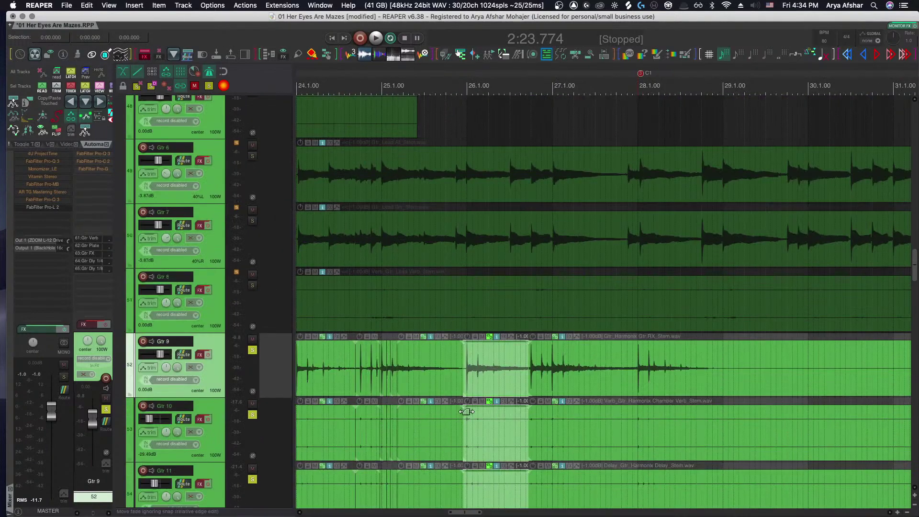
pyautogui.click(434, 358)
pyautogui.press('space')
pyautogui.scroll(5, 487, 396)
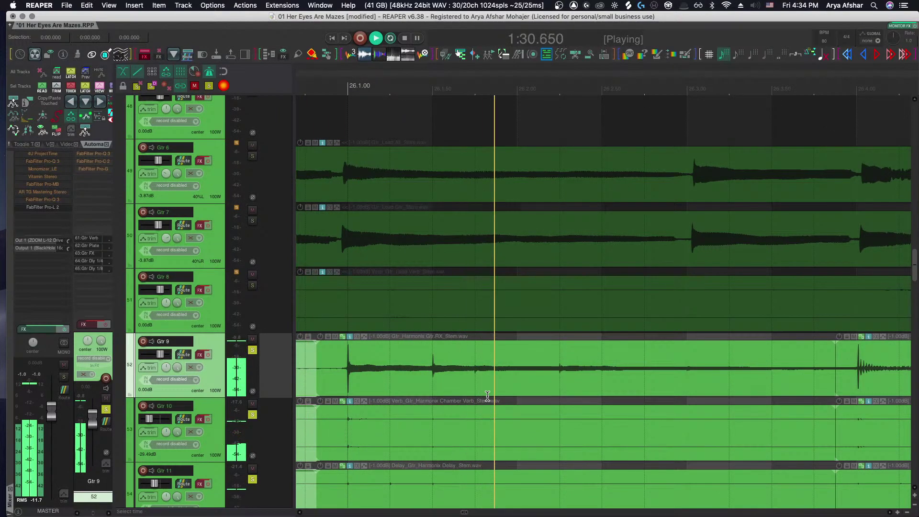
pyautogui.hscroll(10, 487, 395)
pyautogui.press('space')
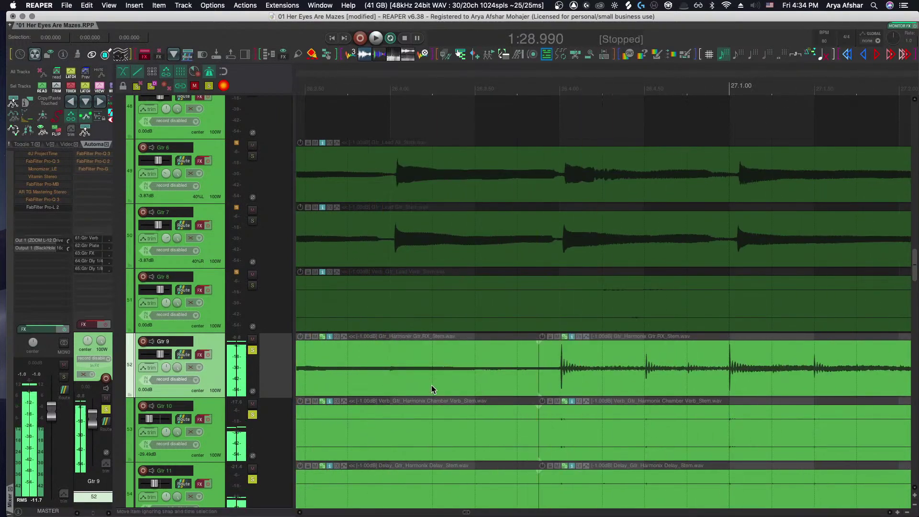
# Replay the harmonics guitar from 1:29.421 across 26.1.00 to check the timing of the bar 26 notes
pyautogui.scroll(-3, 432, 384)
pyautogui.click(432, 384)
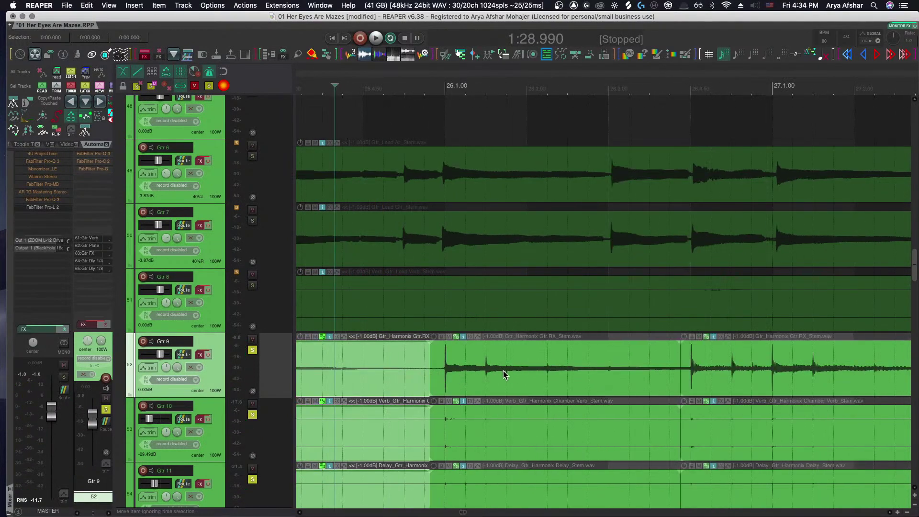
pyautogui.hscroll(2, 504, 371)
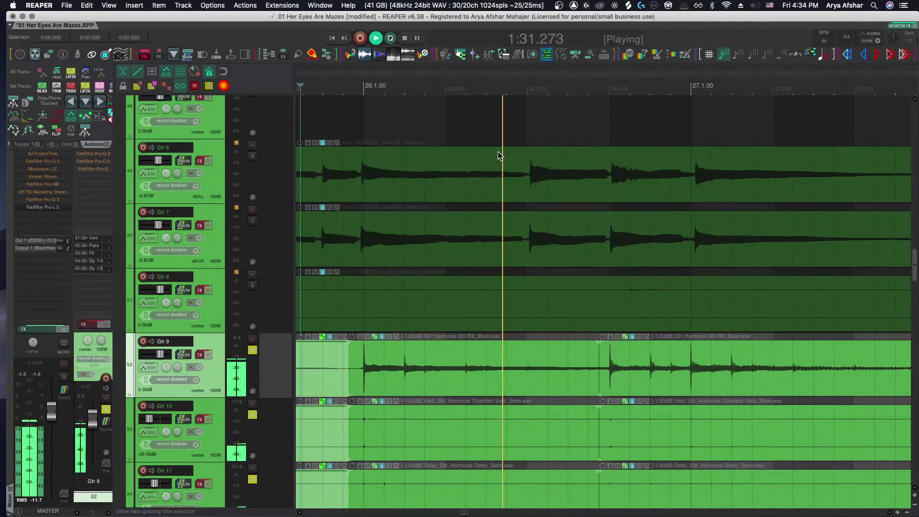
pyautogui.press('space')
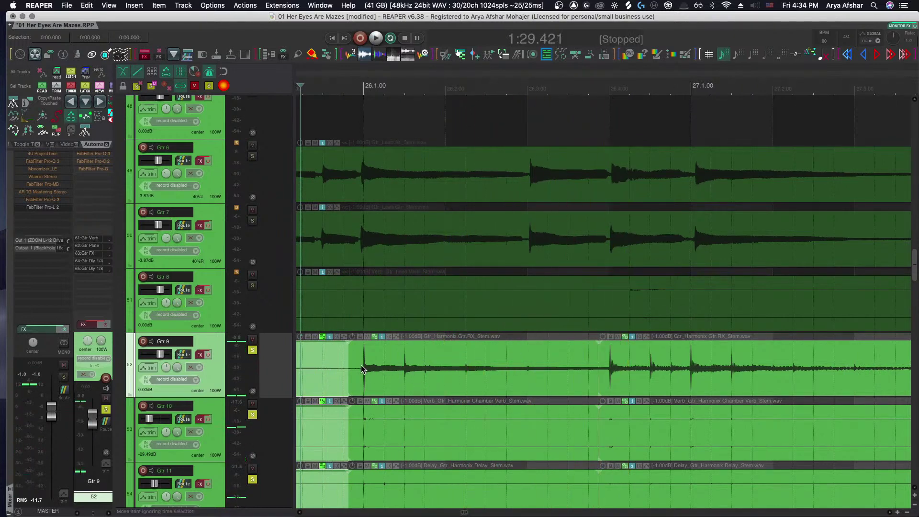
pyautogui.press('space')
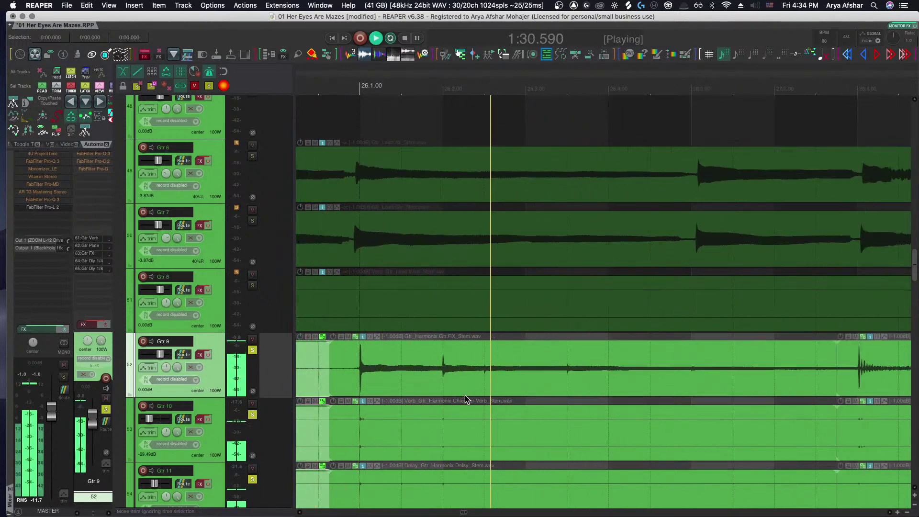
pyautogui.press('space')
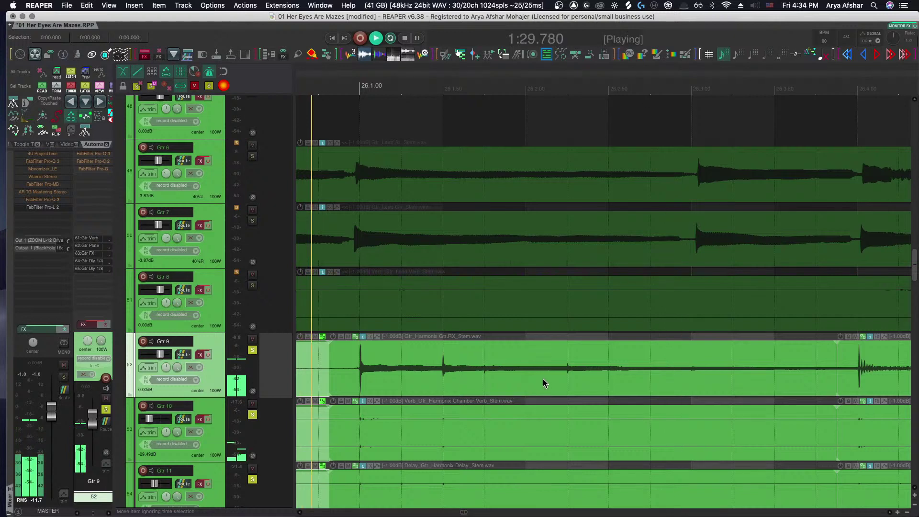
pyautogui.press('space')
# Split the grouped harmonics items at 1:30.856 and slip the contents of the slice after it slightly later
pyautogui.click(549, 378)
pyautogui.press('s')
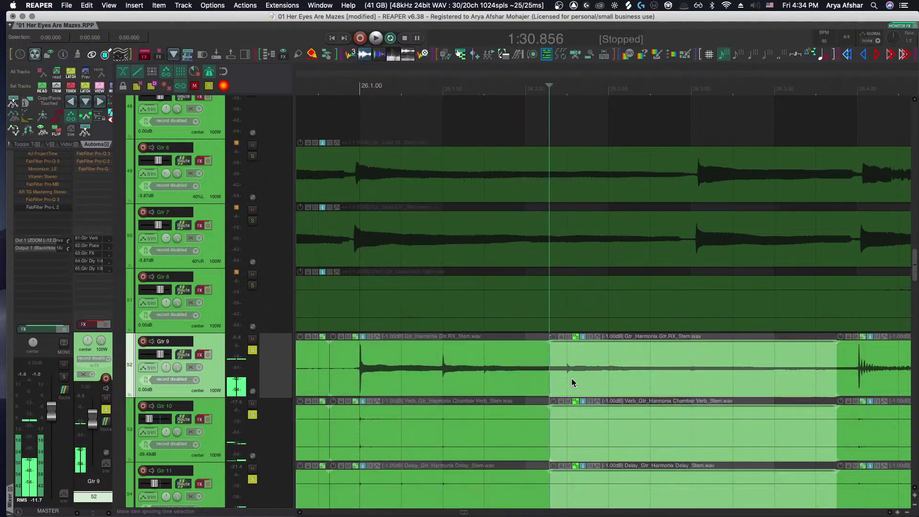
pyautogui.moveTo(578, 383); pyautogui.dragTo(578, 385)
# Play the harmonics guitar from 1:29.774 across 26.1.00 and examine the crossfade at the 1:30.856 split
pyautogui.press('space')
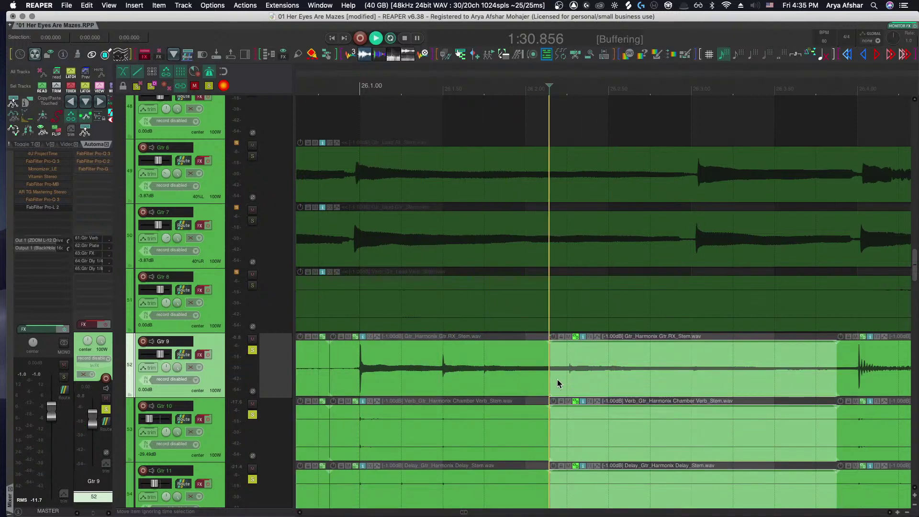
pyautogui.click(309, 88)
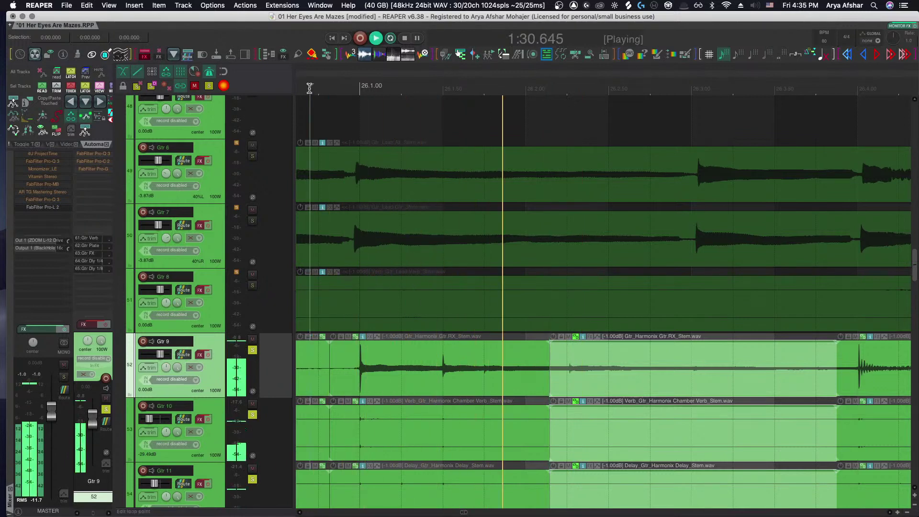
pyautogui.click(309, 89)
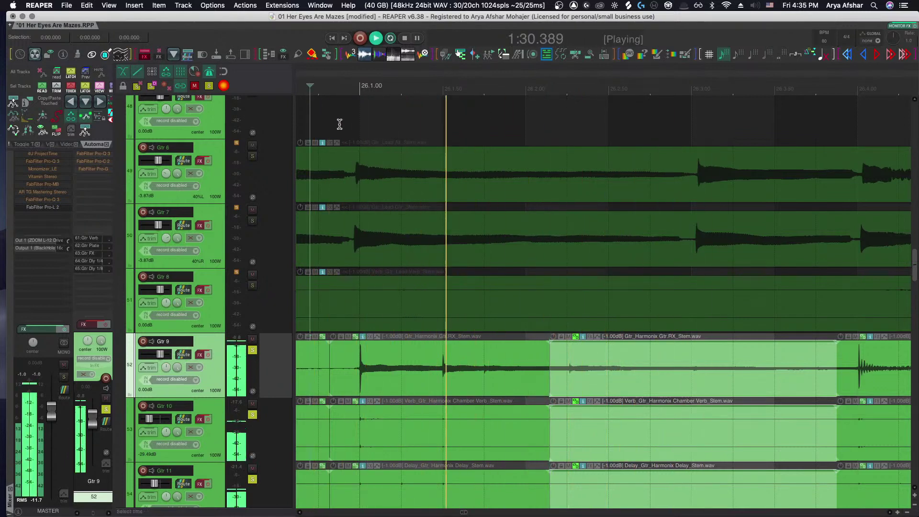
pyautogui.press('space')
pyautogui.scroll(10, 548, 363)
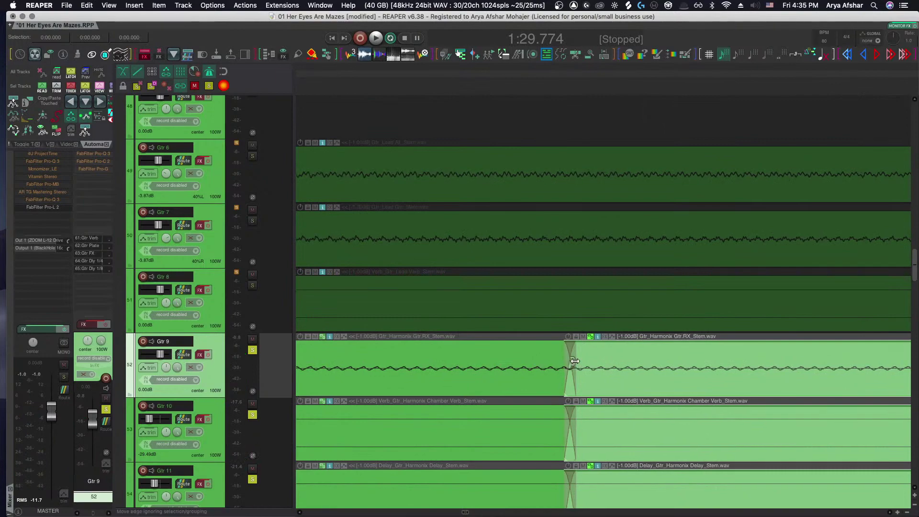
# Play the harmonics guitar from 1:29.774 through bars 26 and 27 and examine the timing up to 28.1.00
pyautogui.moveTo(569, 359); pyautogui.dragTo(666, 411)
pyautogui.scroll(-10, 655, 414)
pyautogui.press('space')
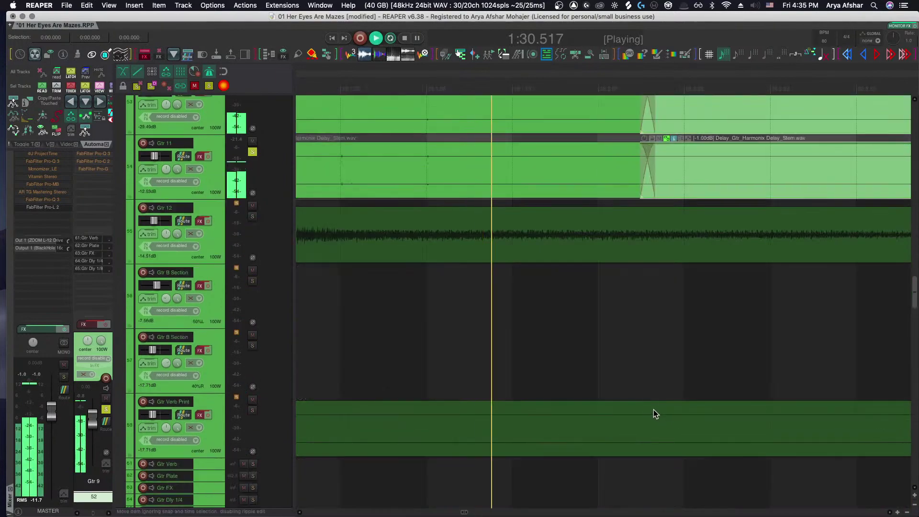
pyautogui.scroll(5, 655, 413)
pyautogui.press('space')
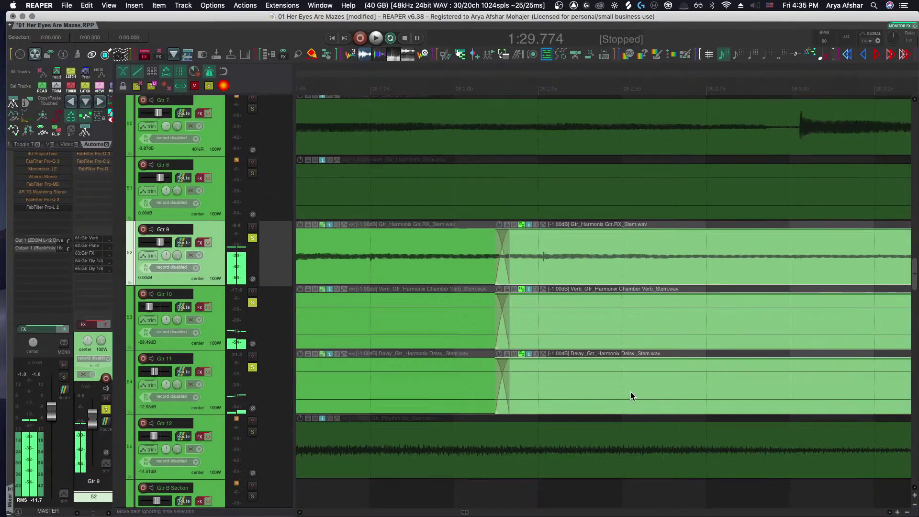
pyautogui.press('space')
pyautogui.scroll(-8, 630, 396)
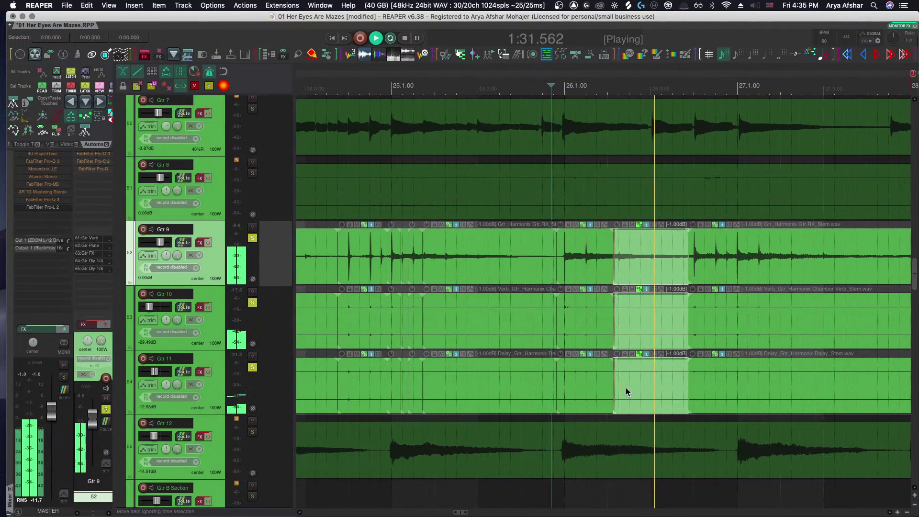
pyautogui.hscroll(3, 625, 388)
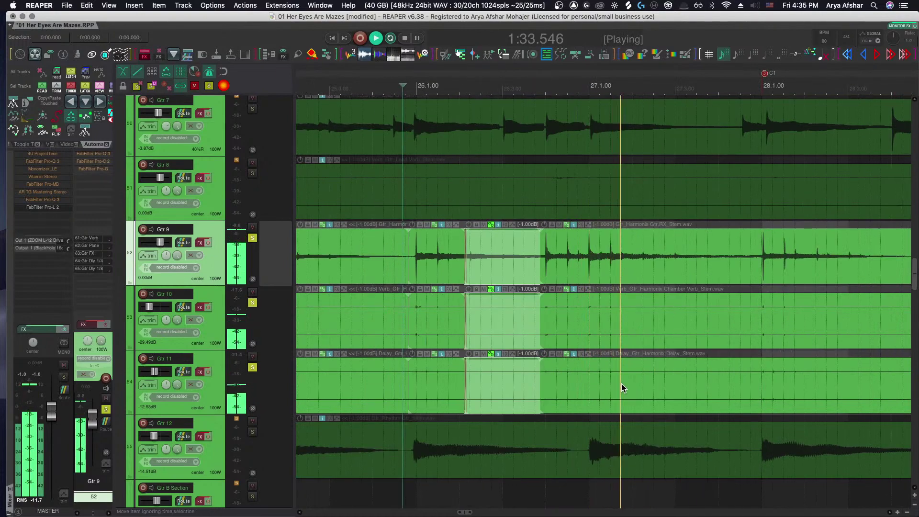
pyautogui.hscroll(3, 620, 386)
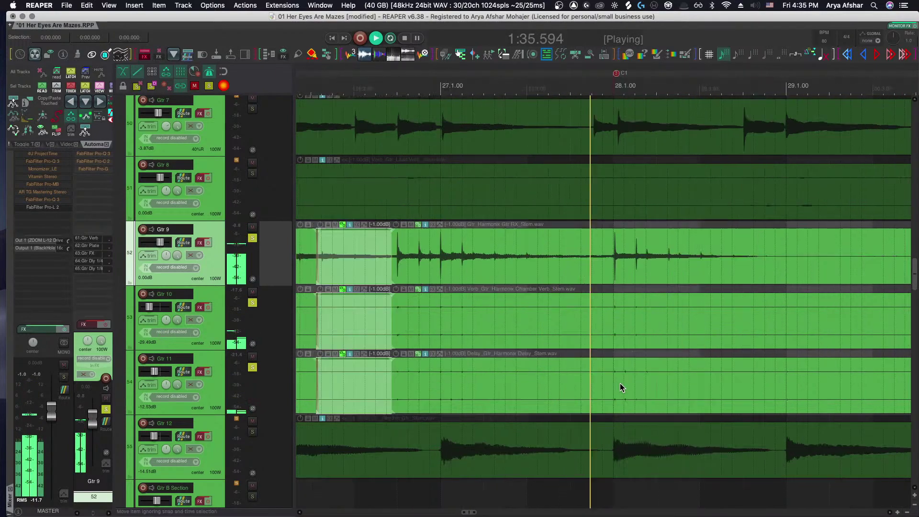
# Split the grouped harmonics items just before 28.1.00 and slip the contents of the slice after it slightly earlier
pyautogui.scroll(3, 610, 299)
pyautogui.click(602, 258)
pyautogui.press('s')
pyautogui.hscroll(3, 589, 283)
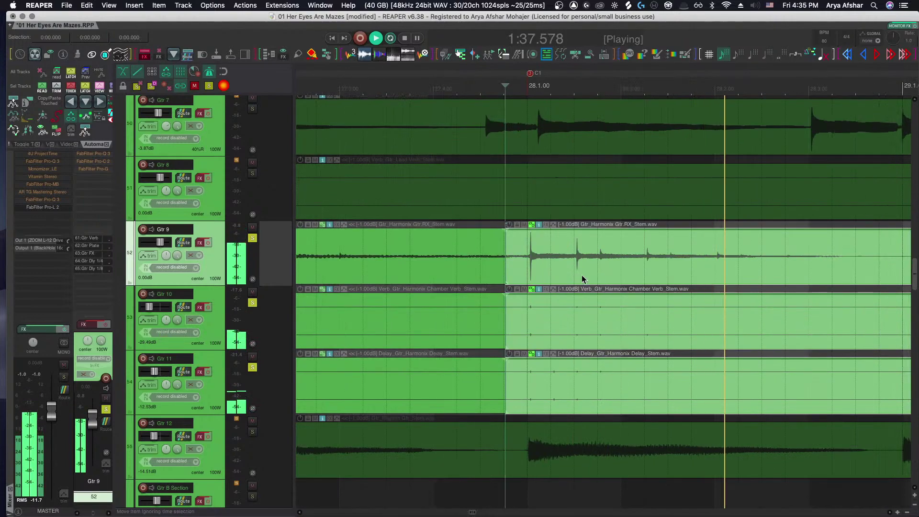
pyautogui.press('space')
pyautogui.scroll(2, 428, 277)
pyautogui.moveTo(425, 276); pyautogui.dragTo(419, 274)
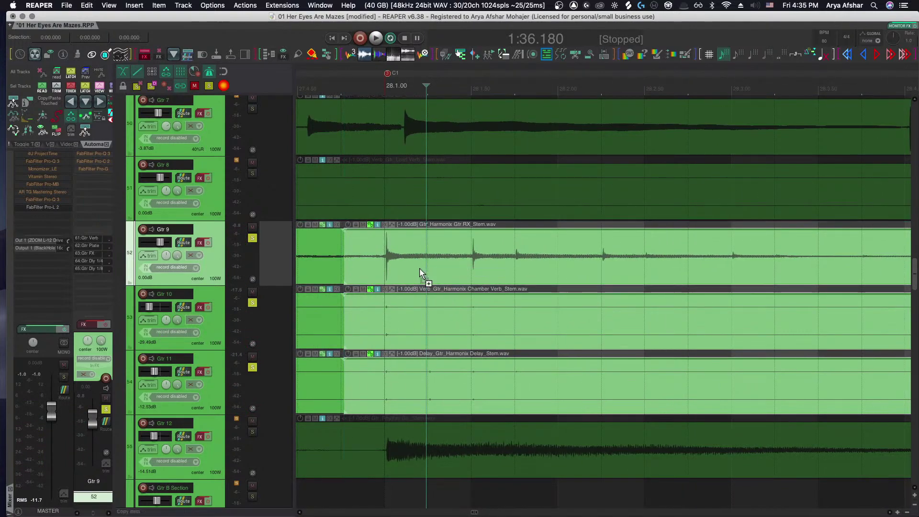
# Play the harmonics guitar from just before 28.1.00 into bar 29 to check the slipped notes
pyautogui.click(307, 80)
pyautogui.press('space')
pyautogui.scroll(-2, 419, 313)
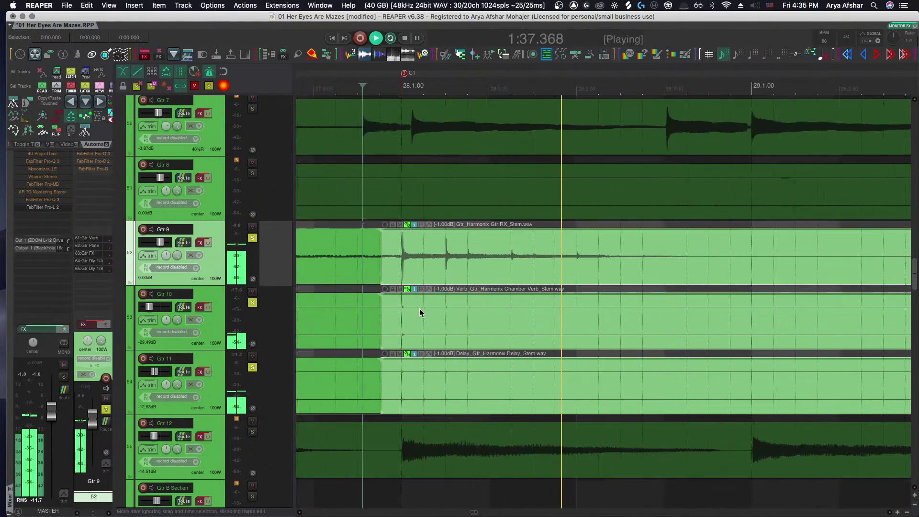
pyautogui.hscroll(5, 420, 313)
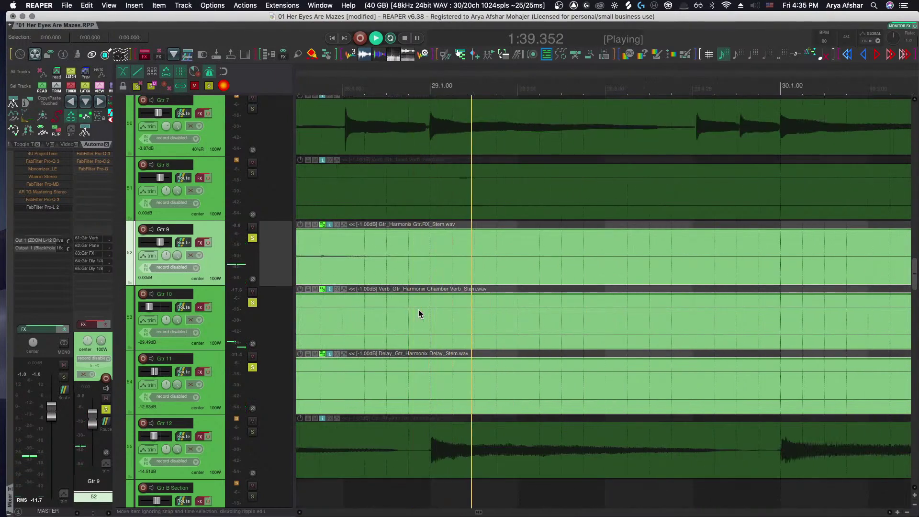
# Trim the start of the long grouped harmonics items to within bar 59, ahead of the phrase at 60.1.00
pyautogui.scroll(-8, 419, 314)
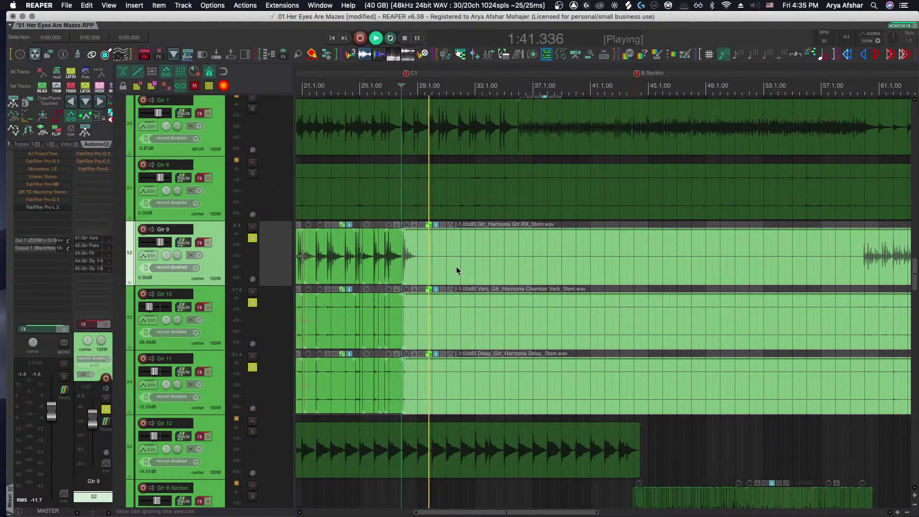
pyautogui.hscroll(10, 438, 256)
pyautogui.click(469, 258)
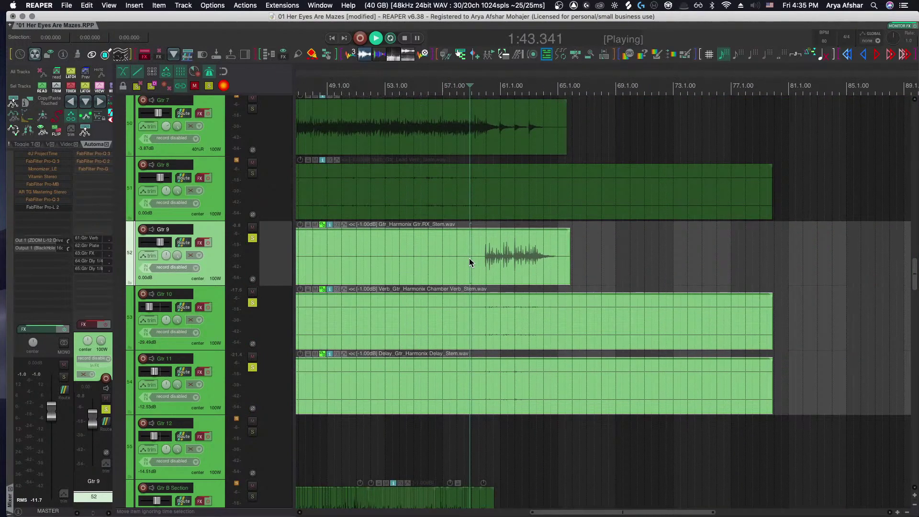
pyautogui.scroll(6, 475, 263)
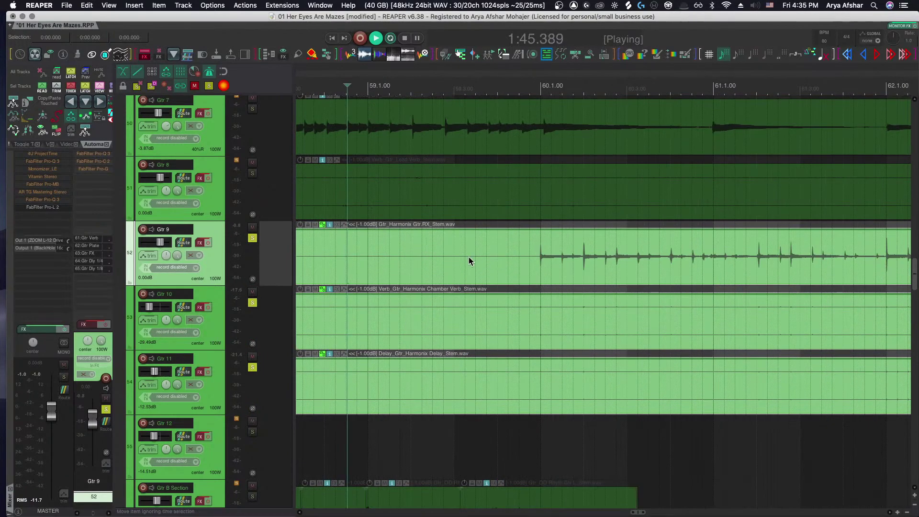
pyautogui.click(473, 255)
pyautogui.press('a')
pyautogui.hscroll(3, 504, 263)
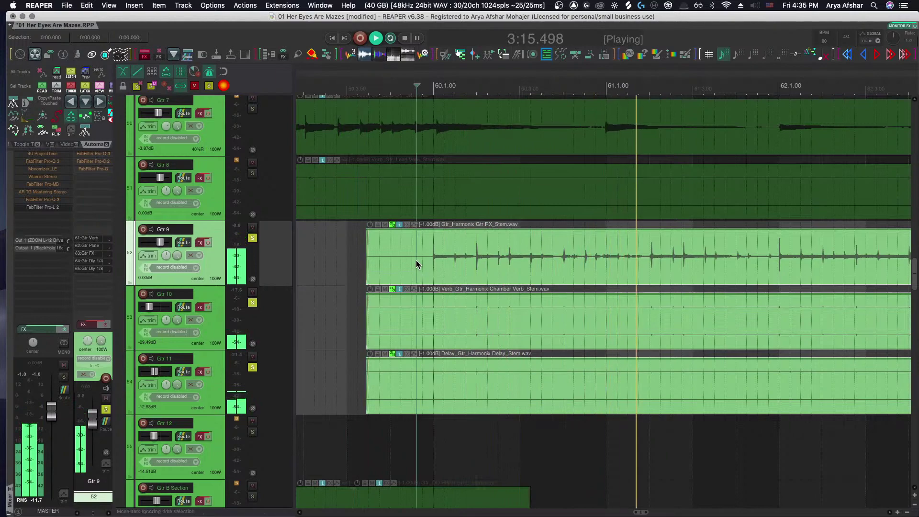
# Play the closing harmonics phrase from 3:11.710 across 60.1.00 into bar 61 to check its timing
pyautogui.click(415, 260)
pyautogui.press('space')
pyautogui.scroll(3, 432, 272)
pyautogui.scroll(2, 432, 271)
pyautogui.press('space')
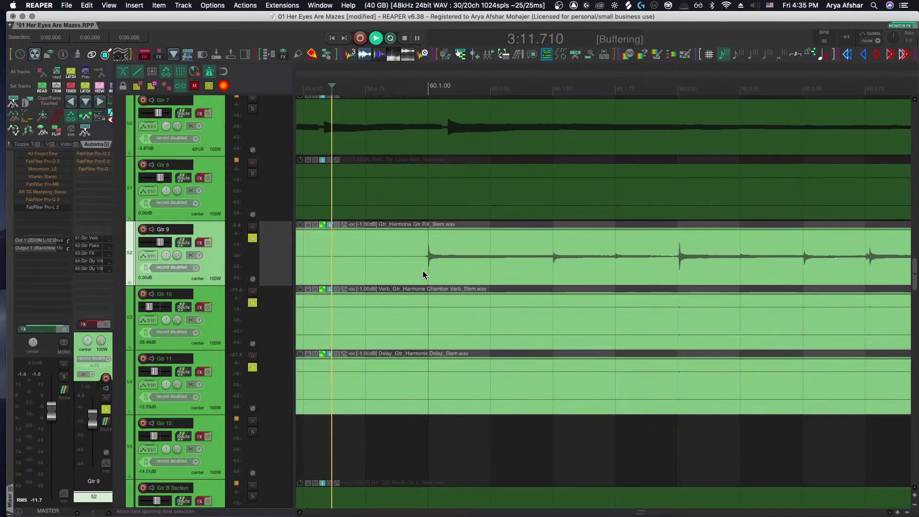
pyautogui.scroll(-2, 423, 275)
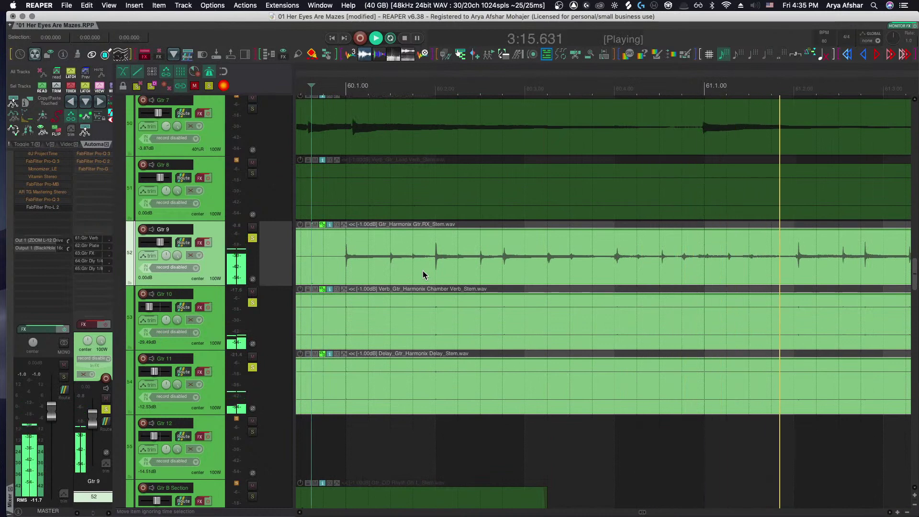
pyautogui.press('space')
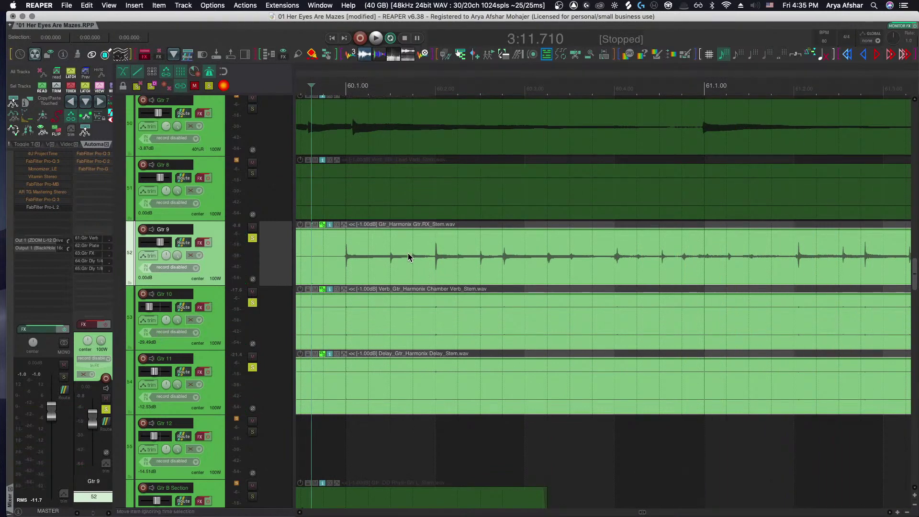
# Trim the start of the grouped harmonics items to 3:11.803 with a short fade-in
pyautogui.scroll(4, 414, 258)
pyautogui.click(398, 260)
pyautogui.press('[')
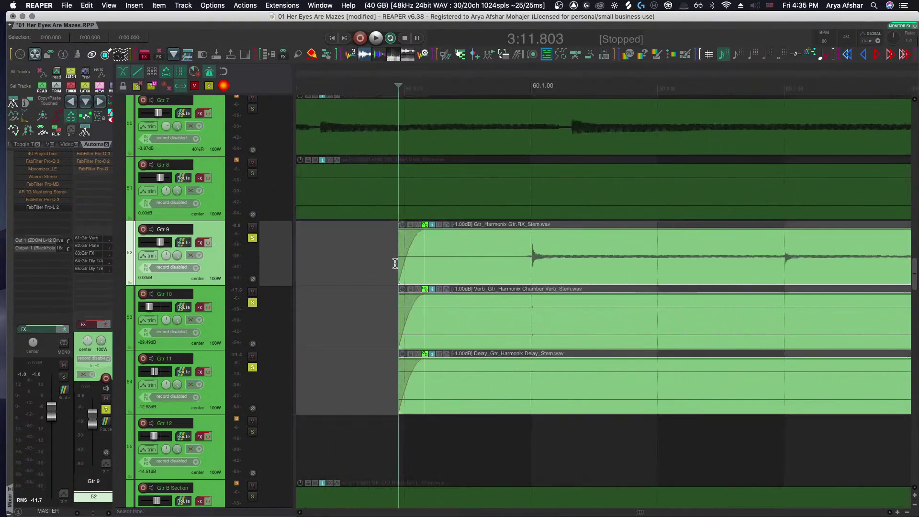
# Slip the contents of the grouped harmonics items slightly earlier to line the first note up with 60.1.00
pyautogui.hscroll(3, 390, 268)
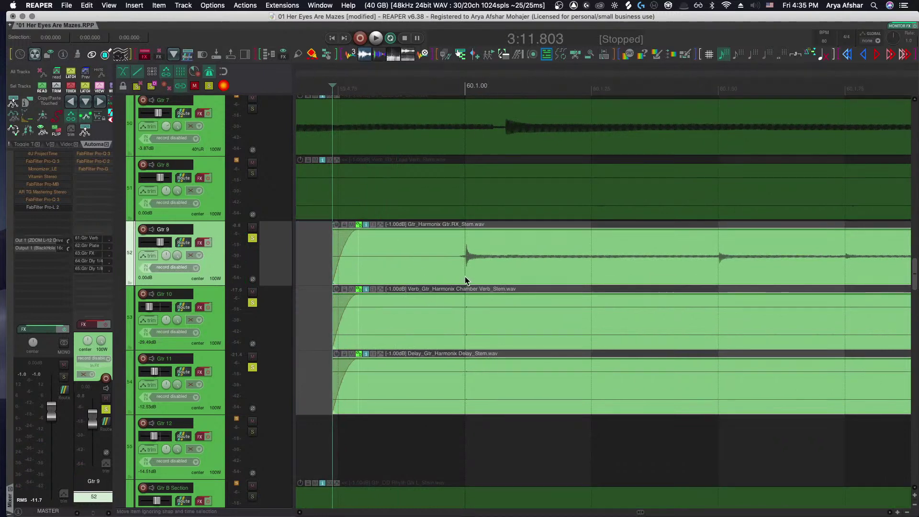
pyautogui.hscroll(2, 464, 277)
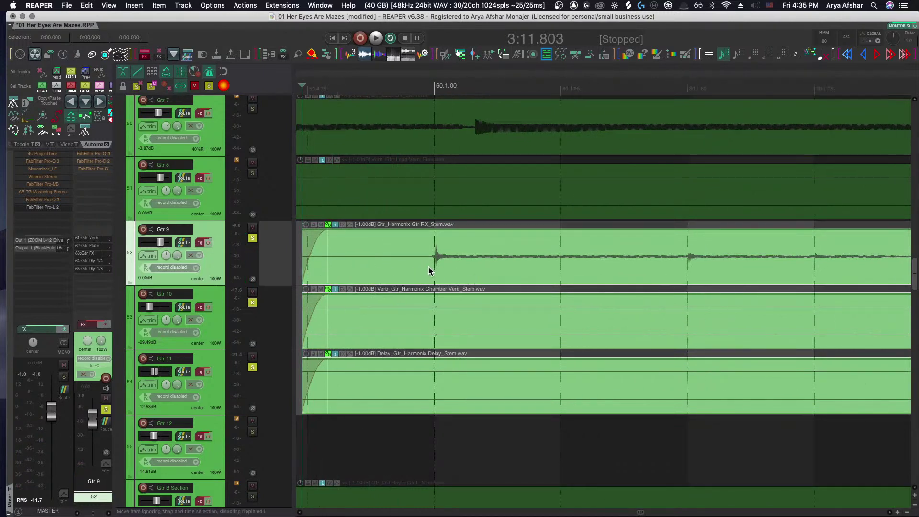
pyautogui.scroll(4, 429, 271)
pyautogui.moveTo(663, 276); pyautogui.dragTo(643, 271)
pyautogui.scroll(-3, 630, 270)
pyautogui.scroll(-3, 630, 270)
# Play the harmonics guitar from 3:11.803 into bar 61 and examine the notes against the grid
pyautogui.press('space')
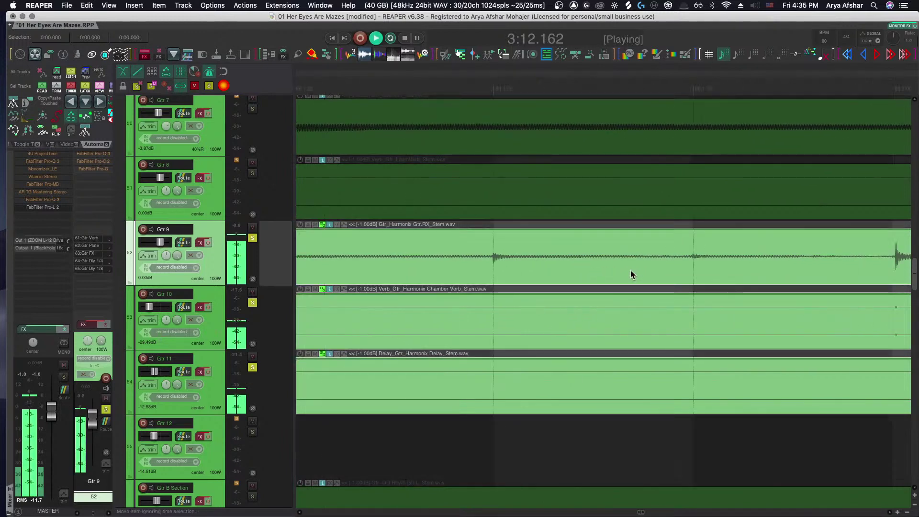
pyautogui.scroll(-3, 631, 270)
pyautogui.scroll(3, 637, 272)
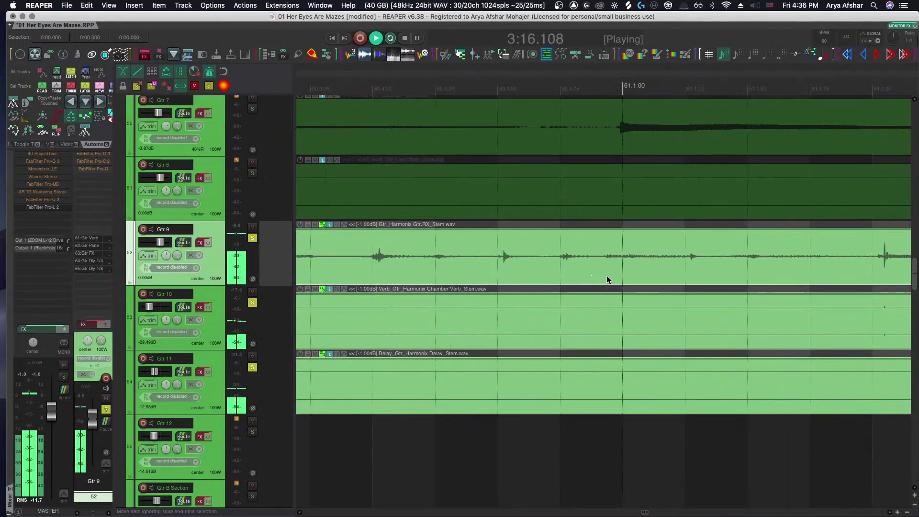
# Split the grouped harmonics items at 3:15.683, just before the second beat of bar 61, and play on into bar 62
pyautogui.scroll(-3, 608, 277)
pyautogui.scroll(4, 639, 273)
pyautogui.click(637, 271)
pyautogui.press('s')
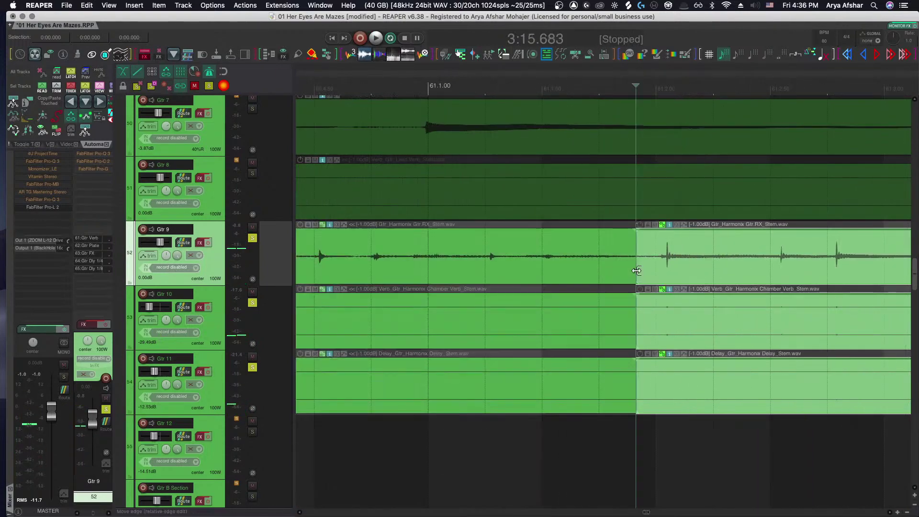
pyautogui.press('space')
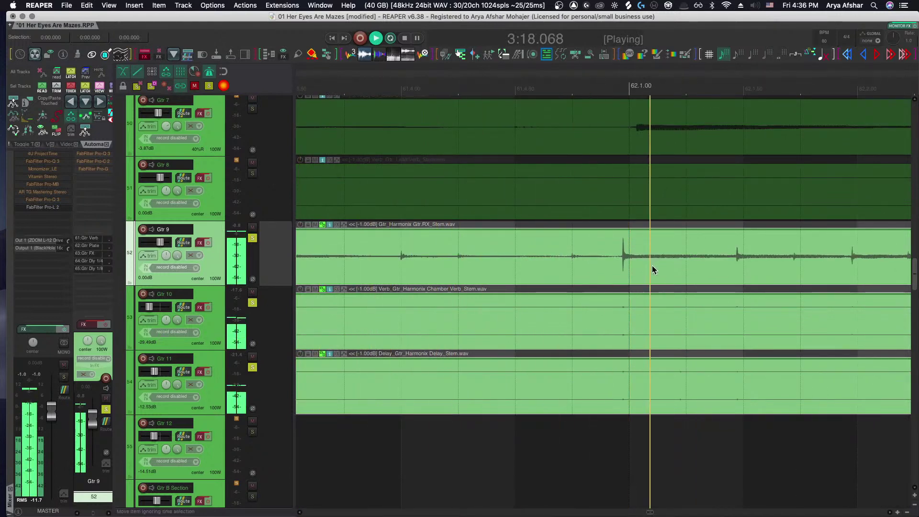
# Split the grouped harmonics items at 3:17.938 and slip the following slice's contents slightly later onto 62.1.00
pyautogui.press('space')
pyautogui.click(610, 280)
pyautogui.press('s')
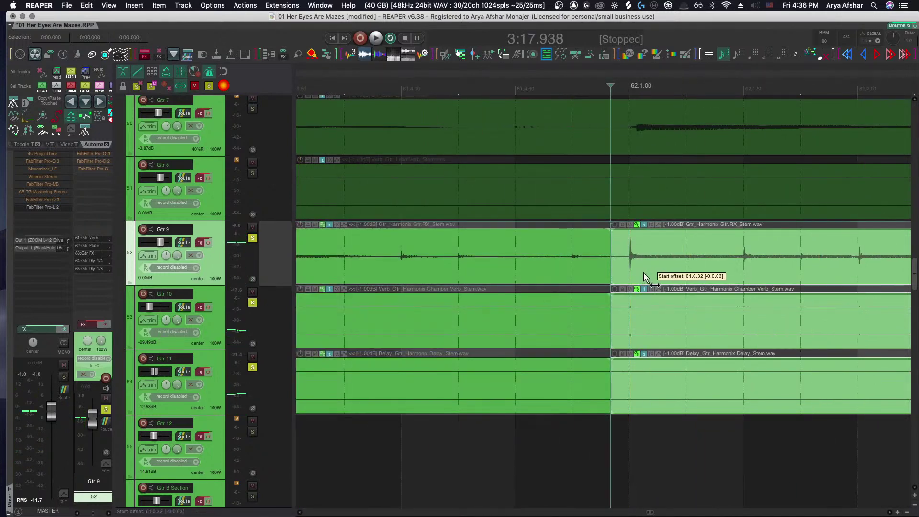
# Play the harmonics guitar from 3:17.938 through its ending and cut off the grouped items' tails at 3:28.334
pyautogui.press('space')
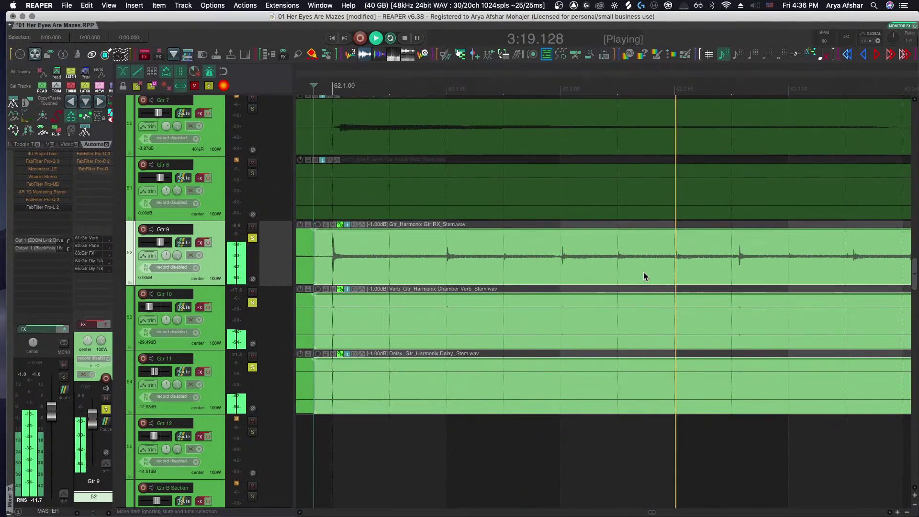
pyautogui.scroll(-4, 642, 276)
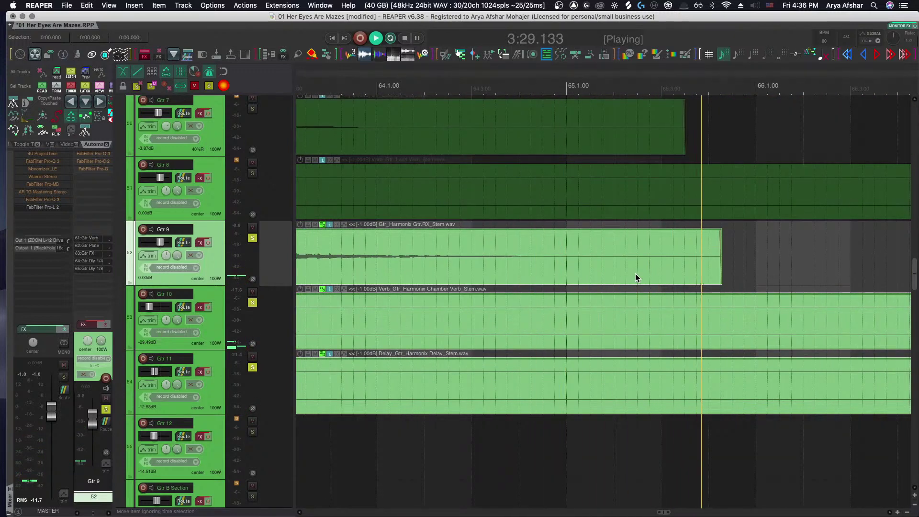
pyautogui.press('space')
pyautogui.click(650, 260)
pyautogui.press('s')
pyautogui.scroll(-6, 650, 259)
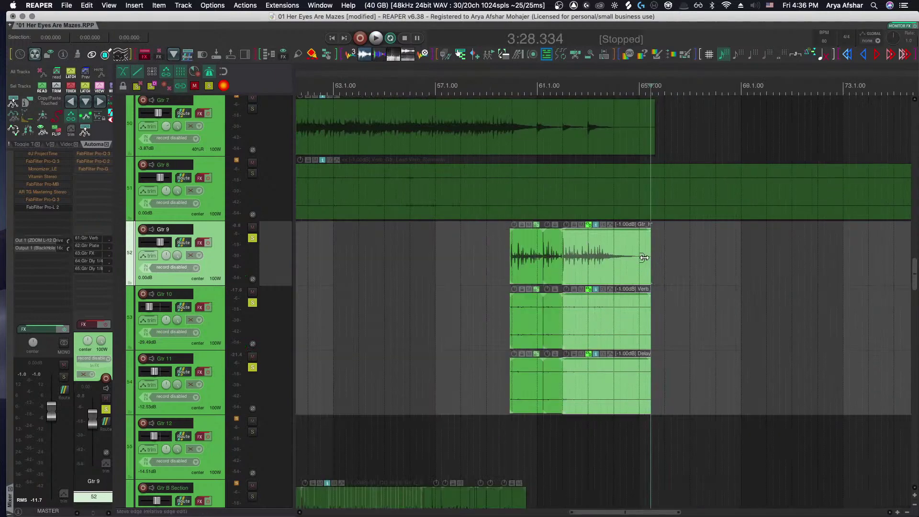
# Play the last harmonics slice from 3:17.821 through bar 63 to review the edited ending
pyautogui.scroll(6, 569, 253)
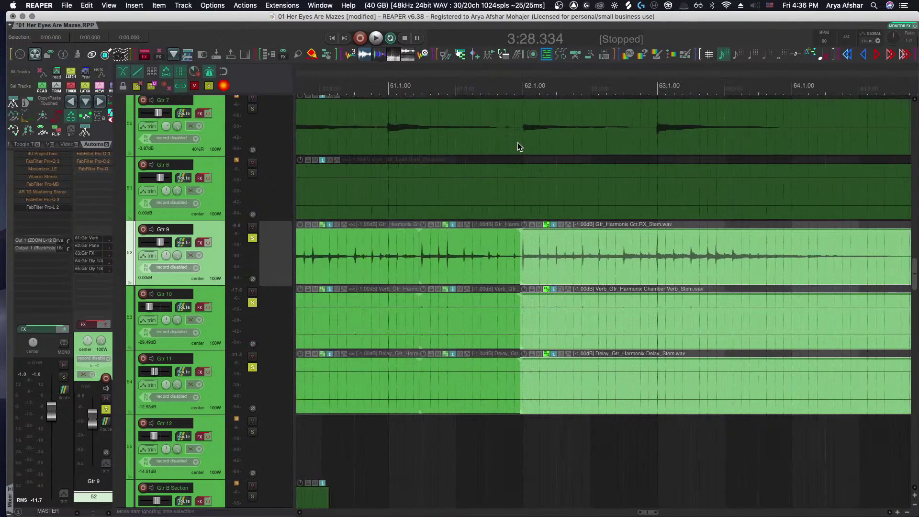
pyautogui.click(514, 81)
pyautogui.press('space')
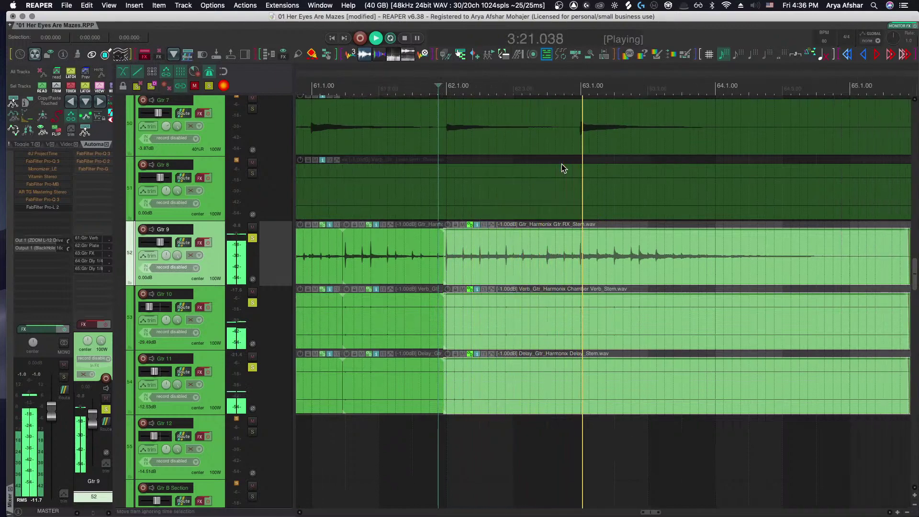
pyautogui.press('space')
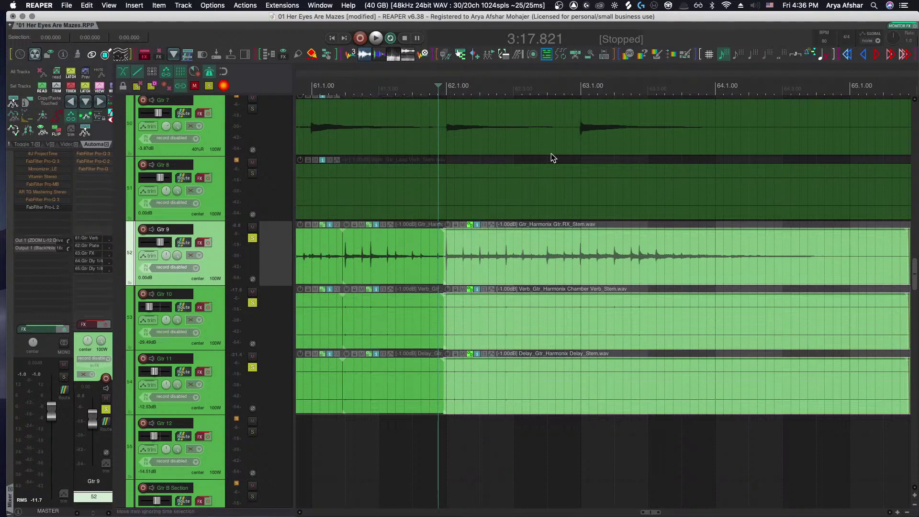
# Add FabFilter Pro-Q 3 to only the last Gtr 9 harmonics item and play it from 3:19.593
pyautogui.click(484, 253)
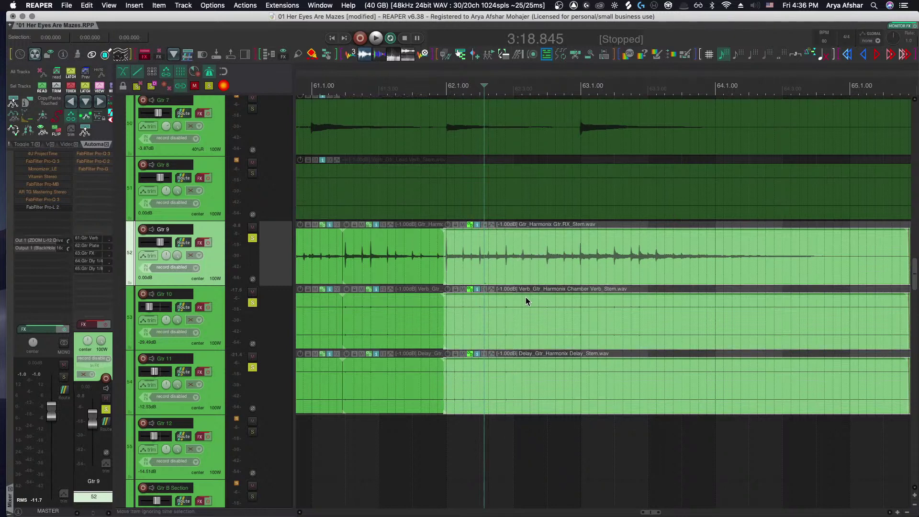
pyautogui.click(516, 260)
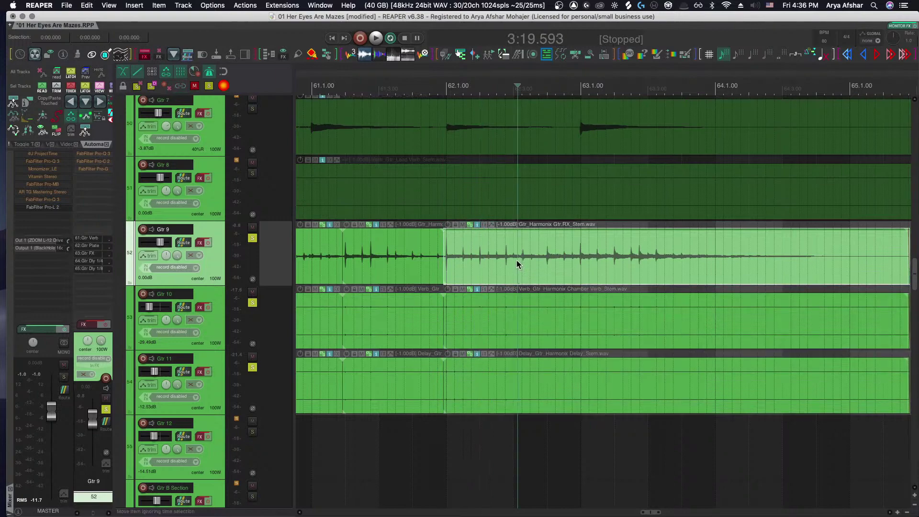
pyautogui.press('q')
pyautogui.click(484, 224)
pyautogui.press('space')
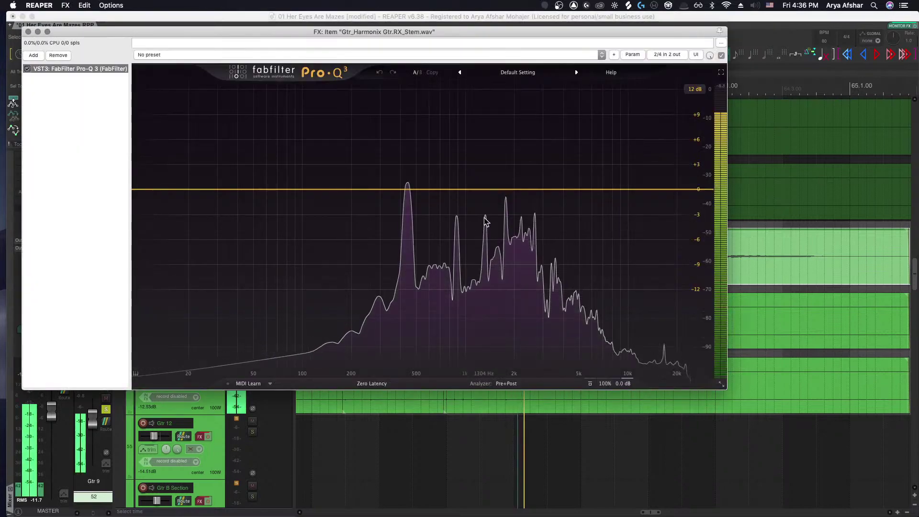
# Create a bell cut of -5.36 dB at 408.05 Hz with Q 4.451 in the item's EQ and play the result
pyautogui.click(400, 190)
pyautogui.moveTo(414, 162); pyautogui.dragTo(419, 164)
pyautogui.moveTo(403, 190); pyautogui.dragTo(402, 234)
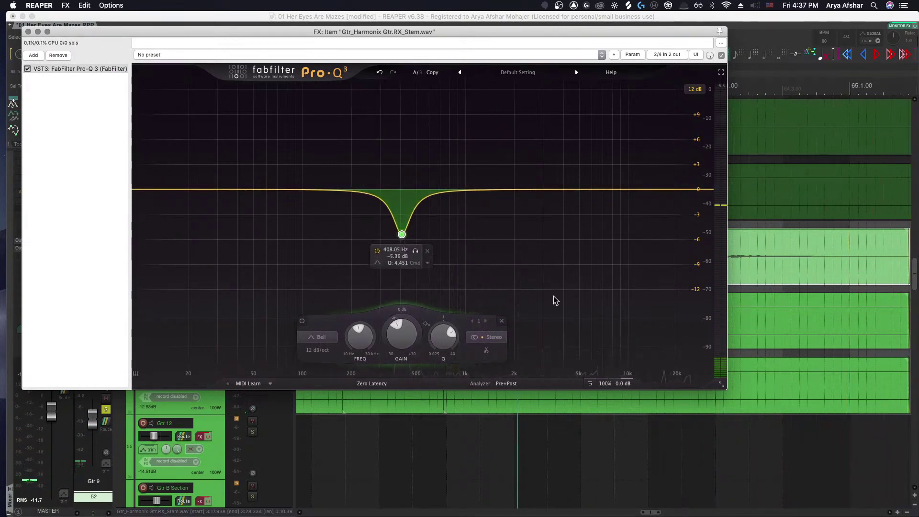
pyautogui.press('space')
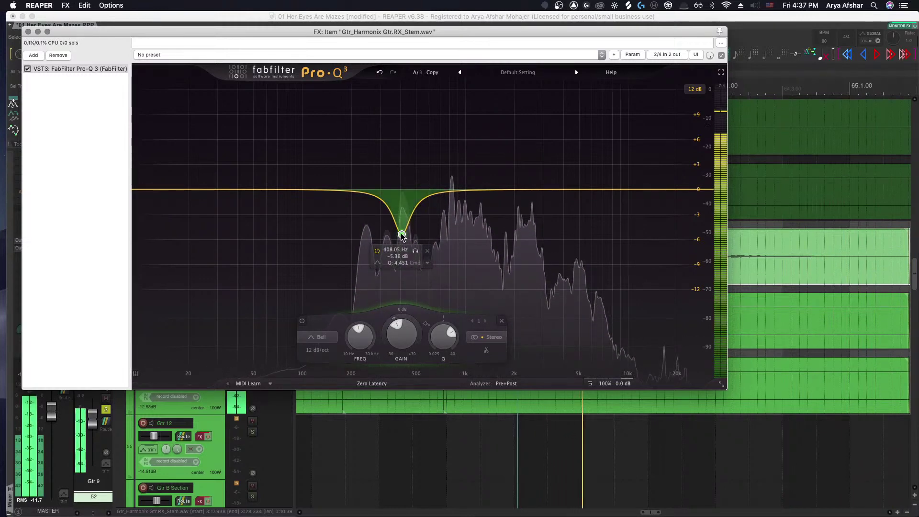
# Shift the item EQ's bell cut slightly higher in frequency and play the Gtr 9 ending from about the middle of bar 62
pyautogui.moveTo(401, 234); pyautogui.dragTo(405, 237)
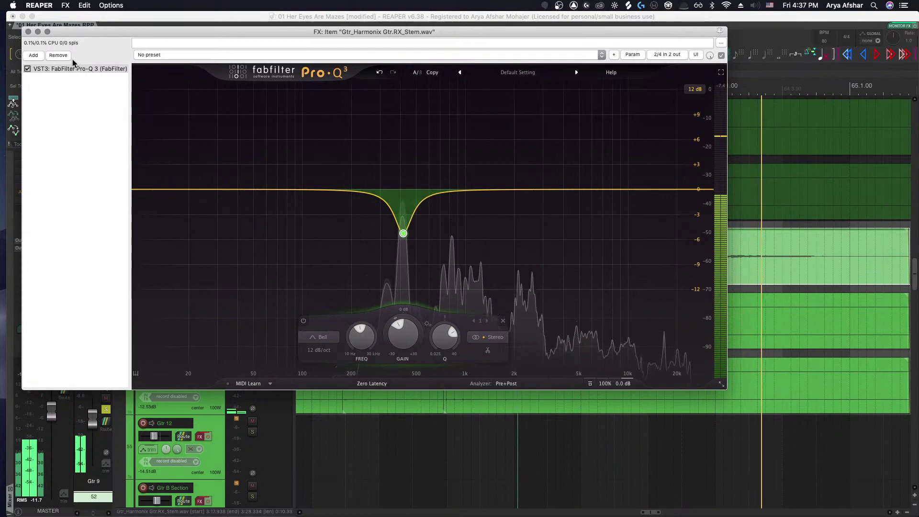
pyautogui.click(27, 31)
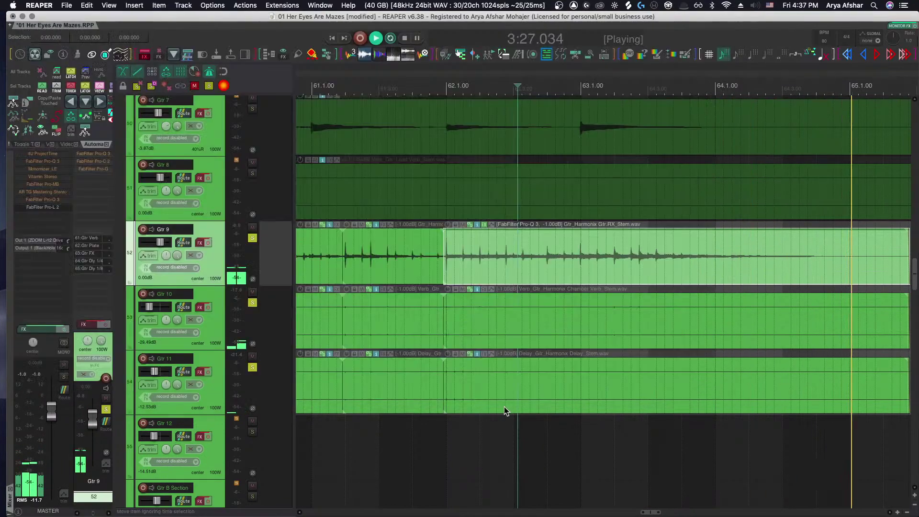
pyautogui.click(504, 407)
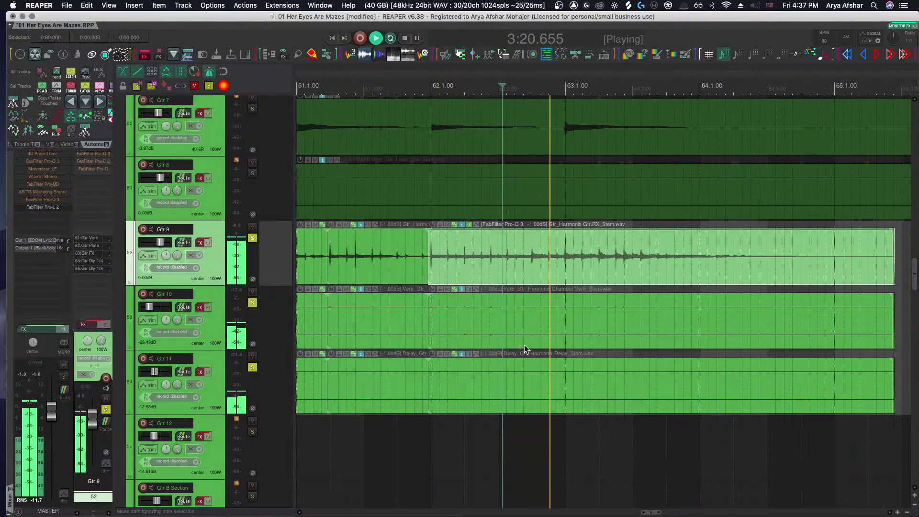
# Split the last Gtr 9 harmonics item at 3:20.952, just before bar 63, and stop playback
pyautogui.scroll(3, 561, 268)
pyautogui.click(592, 271)
pyautogui.press('s')
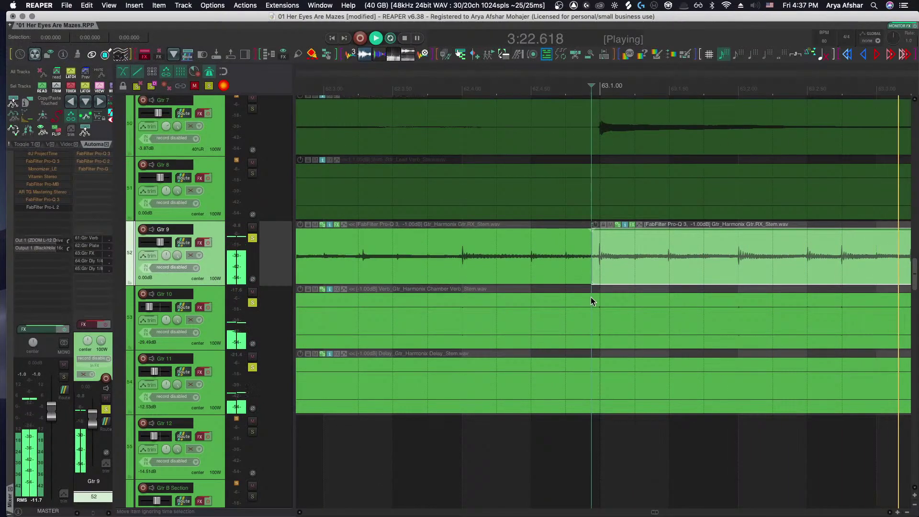
pyautogui.scroll(-3, 590, 297)
pyautogui.press('space')
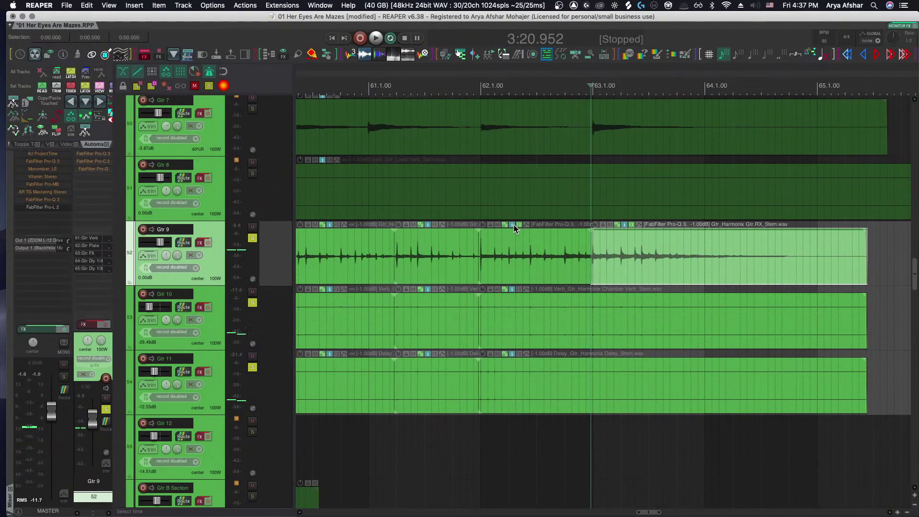
# In the Pro-Q 3 of the Gtr 9 slice before the split, set the bell cut to 440.46 Hz and -5.20 dB
pyautogui.click(519, 224)
pyautogui.moveTo(403, 234)
pyautogui.moveTo(404, 234); pyautogui.dragTo(407, 235)
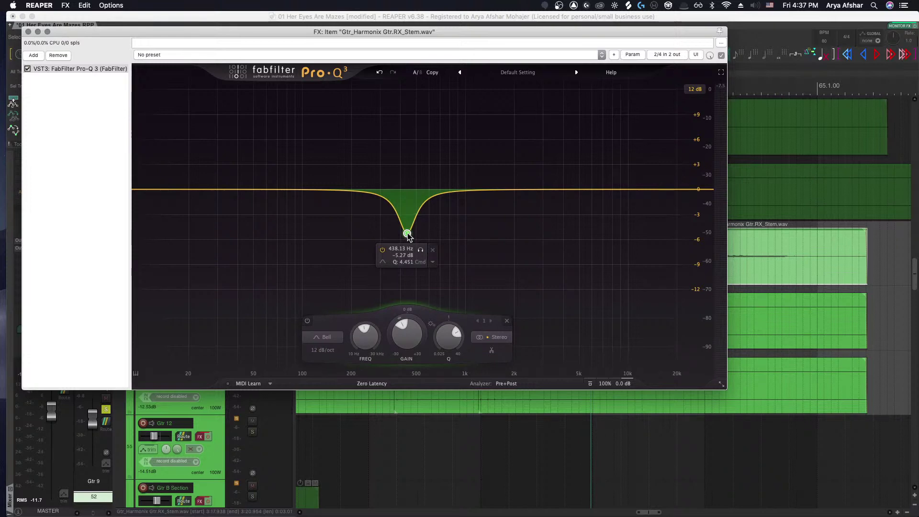
pyautogui.moveTo(407, 234); pyautogui.dragTo(407, 234)
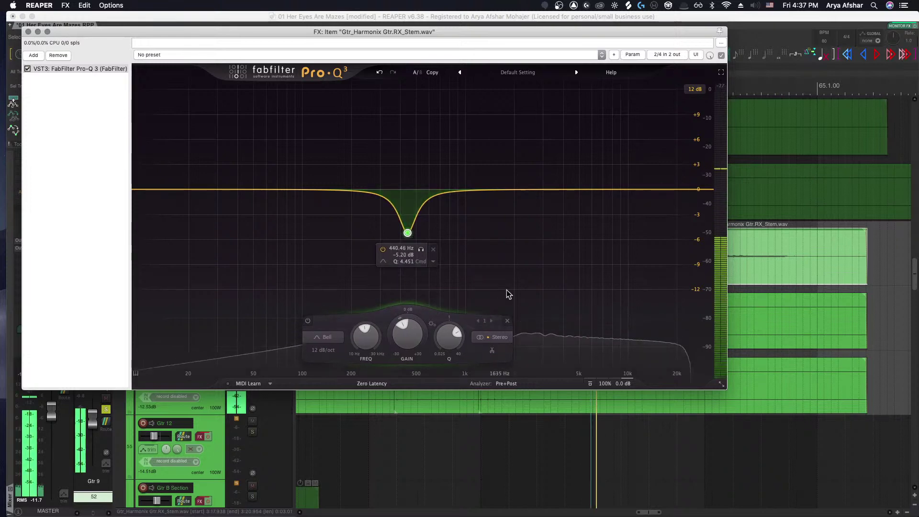
pyautogui.click(29, 31)
pyautogui.press('space')
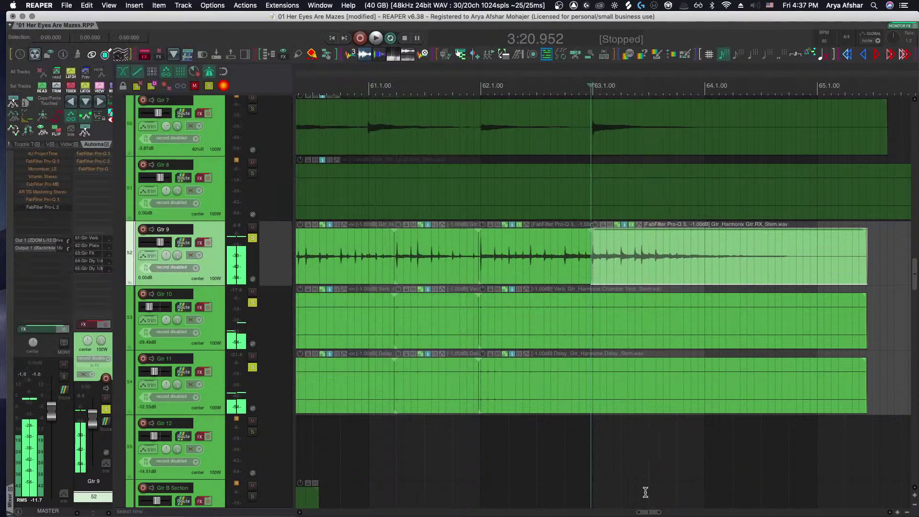
# Play the harmonics phrase from just before bar 62 to check the EQ across the new split
pyautogui.click(463, 433)
pyautogui.press('space')
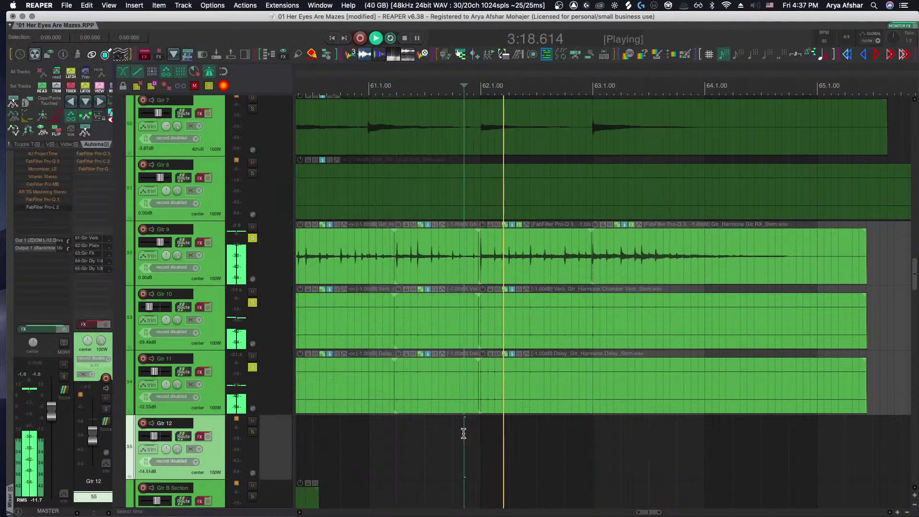
pyautogui.scroll(3, 598, 376)
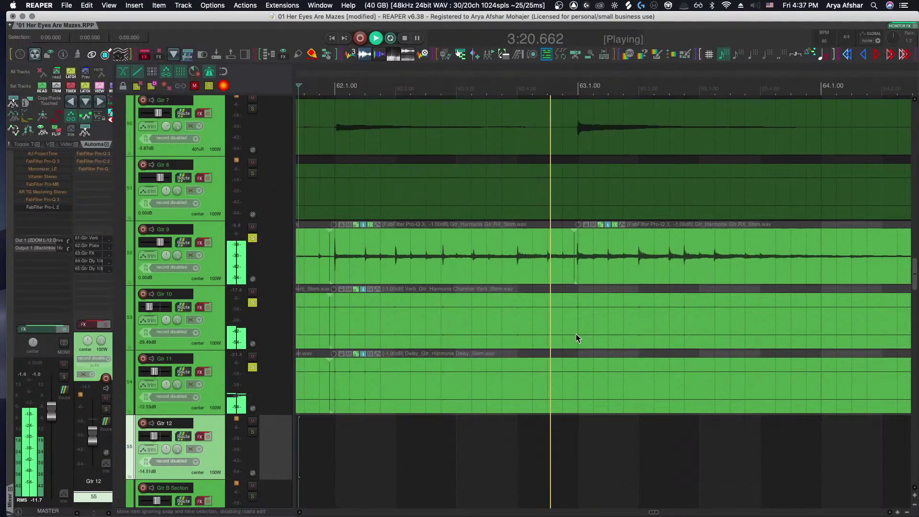
# Try to move the Gtr 9 split closer to the attack at bar 63, and undo the edge changes
pyautogui.scroll(4, 560, 314)
pyautogui.click(570, 309)
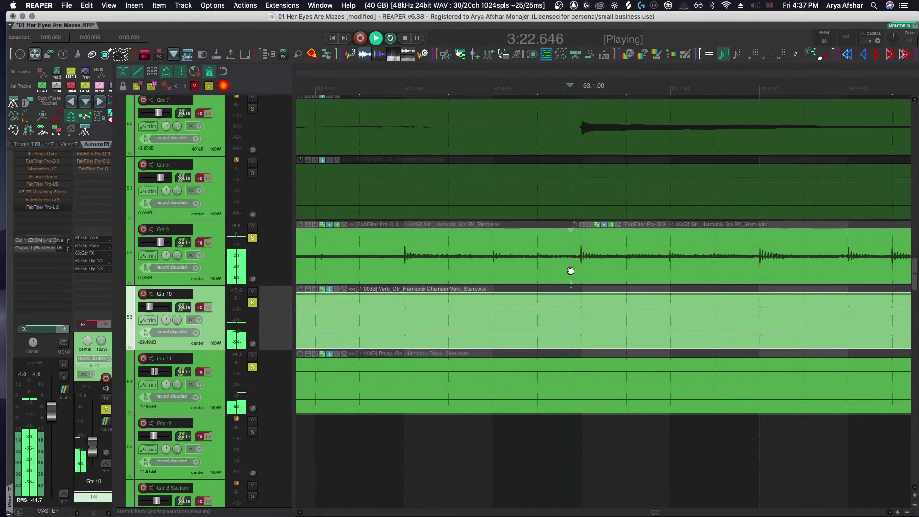
pyautogui.scroll(2, 571, 269)
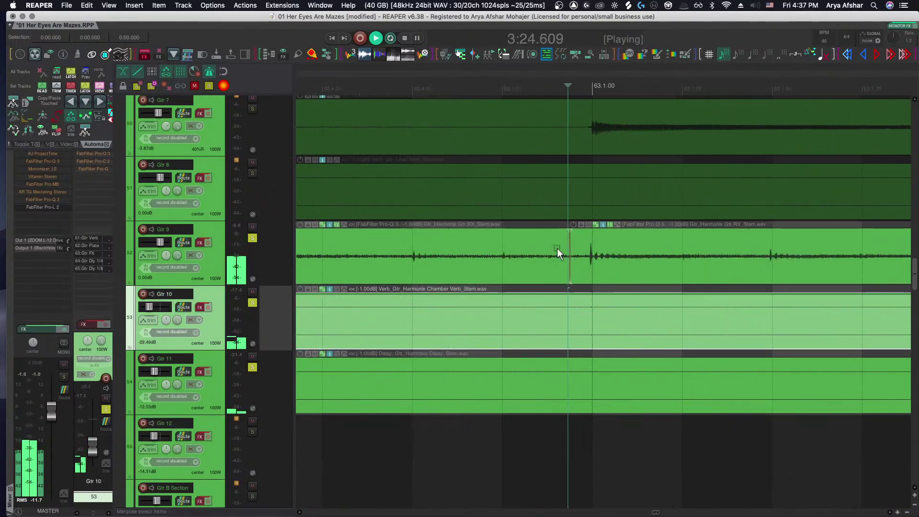
pyautogui.click(566, 252)
pyautogui.moveTo(569, 252); pyautogui.dragTo(586, 258)
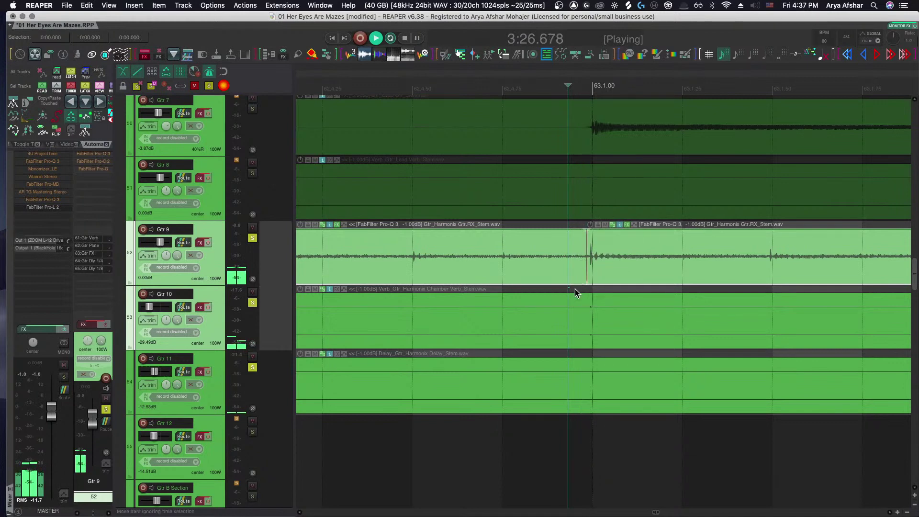
pyautogui.scroll(5, 574, 149)
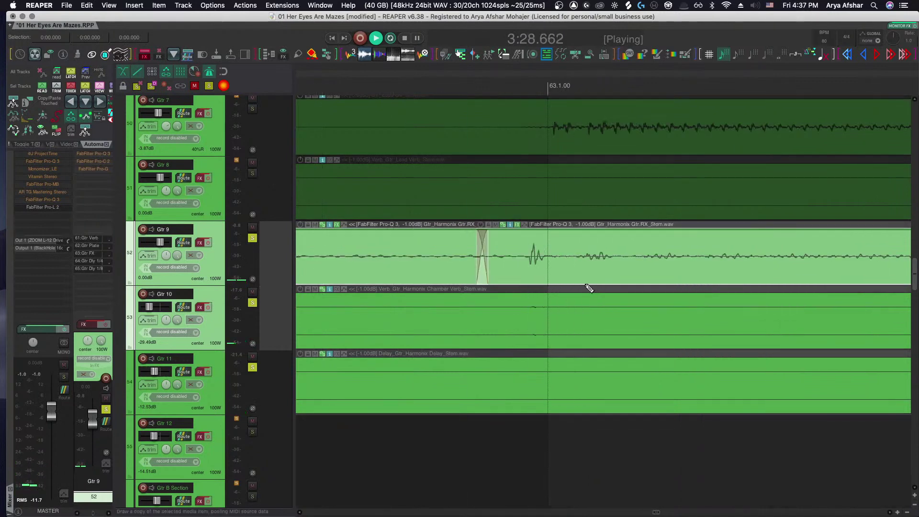
pyautogui.click(559, 268)
pyautogui.click(548, 280)
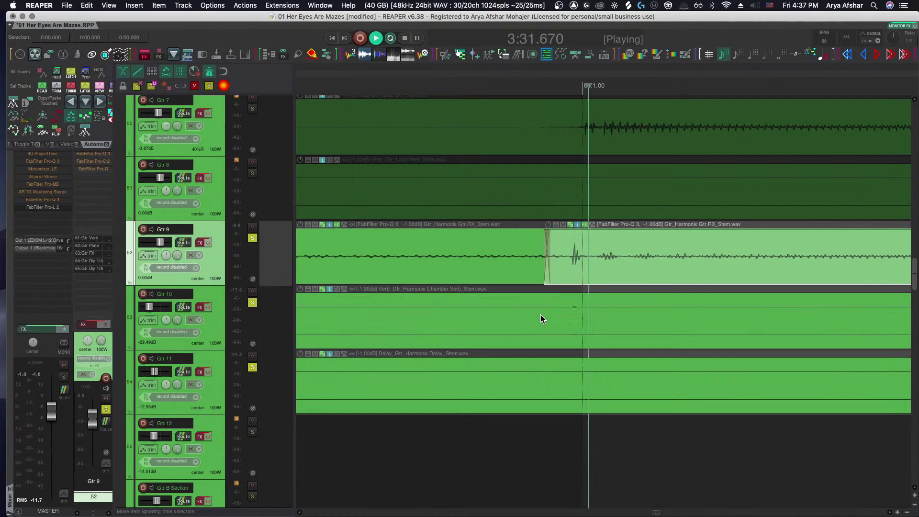
pyautogui.press('super+z')
pyautogui.press('super+z')
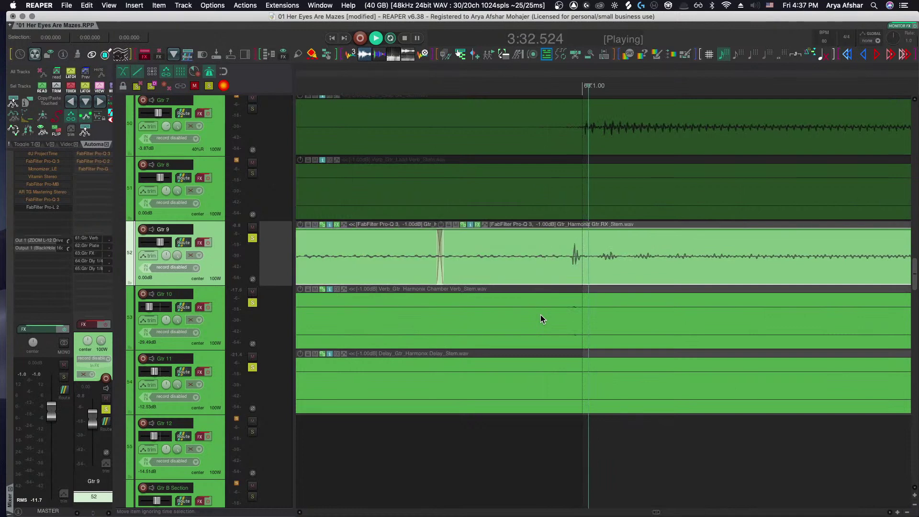
# Split the reverb item on Gtr 10 and the delay item on Gtr 11 at the Gtr 9 split before bar 63
pyautogui.scroll(-2, 541, 315)
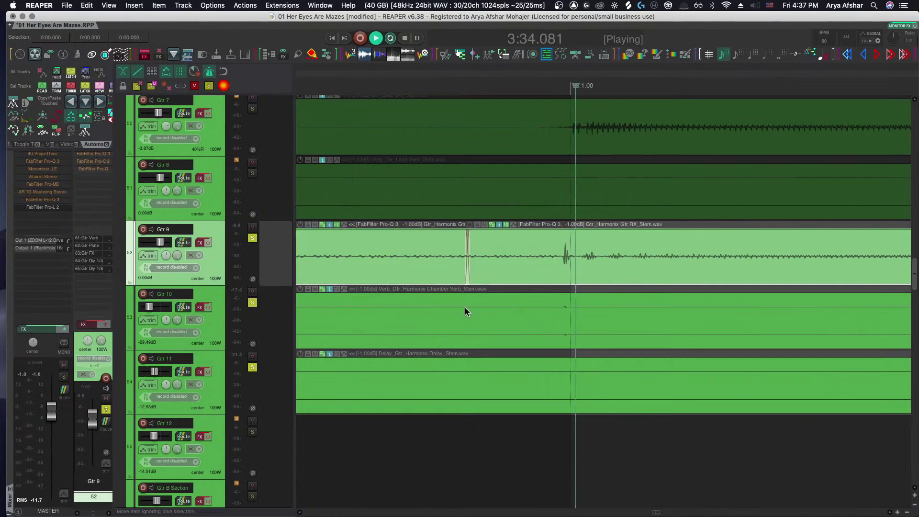
pyautogui.click(467, 308)
pyautogui.press('s')
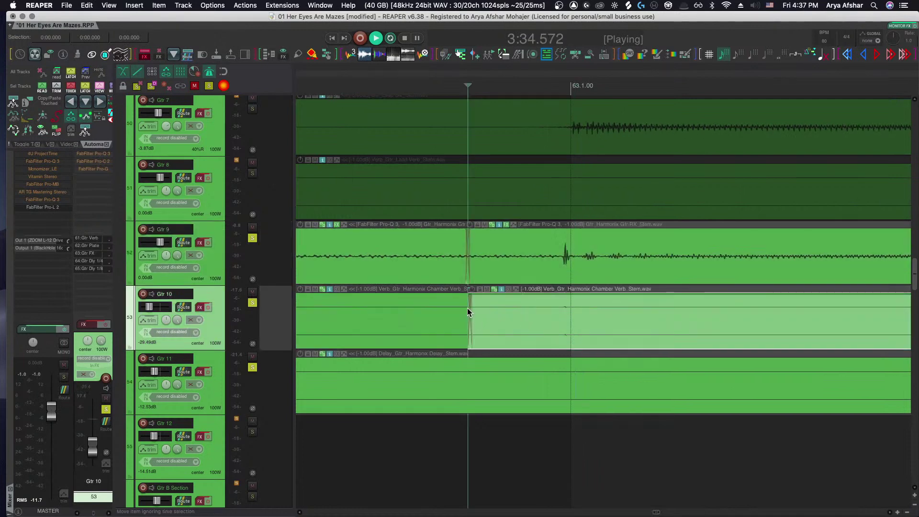
pyautogui.scroll(2, 464, 354)
pyautogui.click(466, 378)
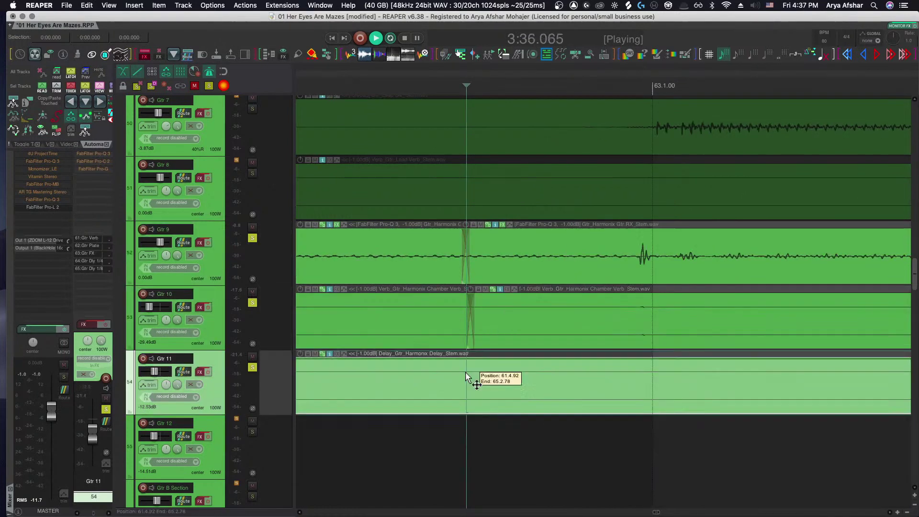
pyautogui.press('s')
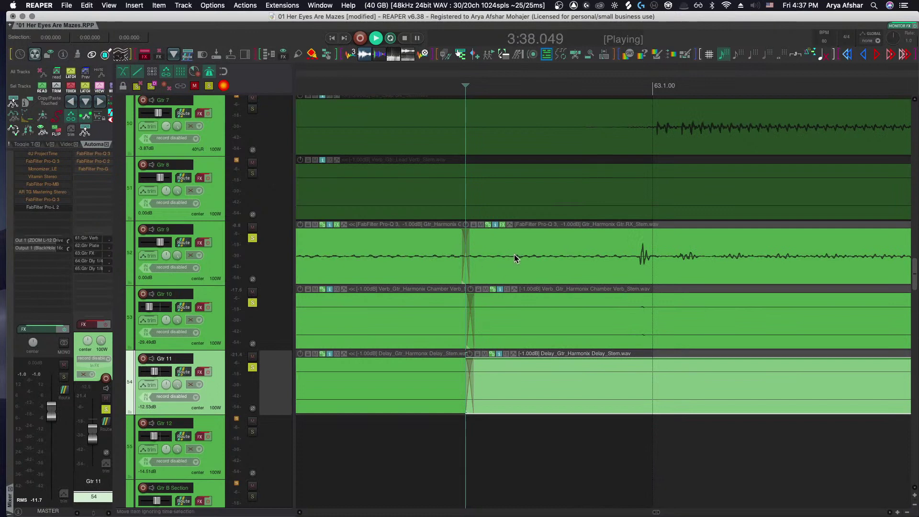
# With item grouping on, slip the content of the last Gtr 9, 10 and 11 slices slightly later to bring the attack closer to bar 63
pyautogui.click(519, 263)
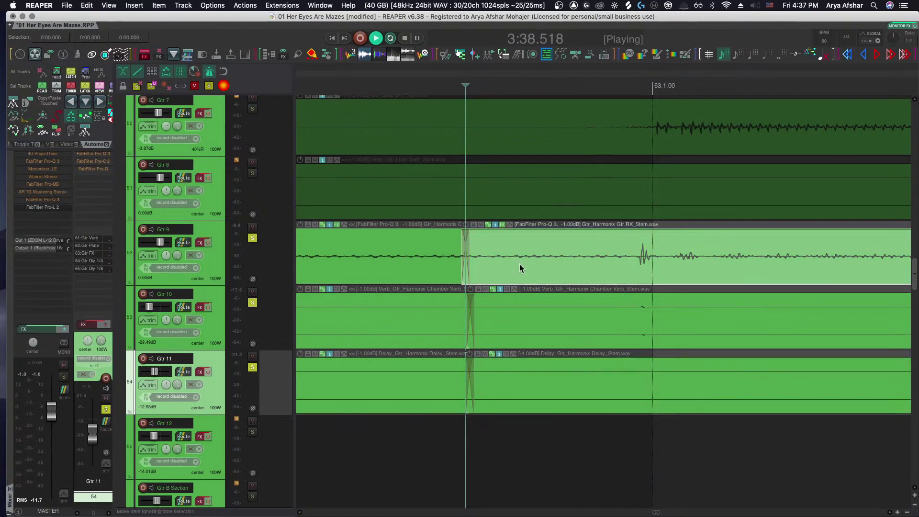
pyautogui.scroll(-5, 520, 265)
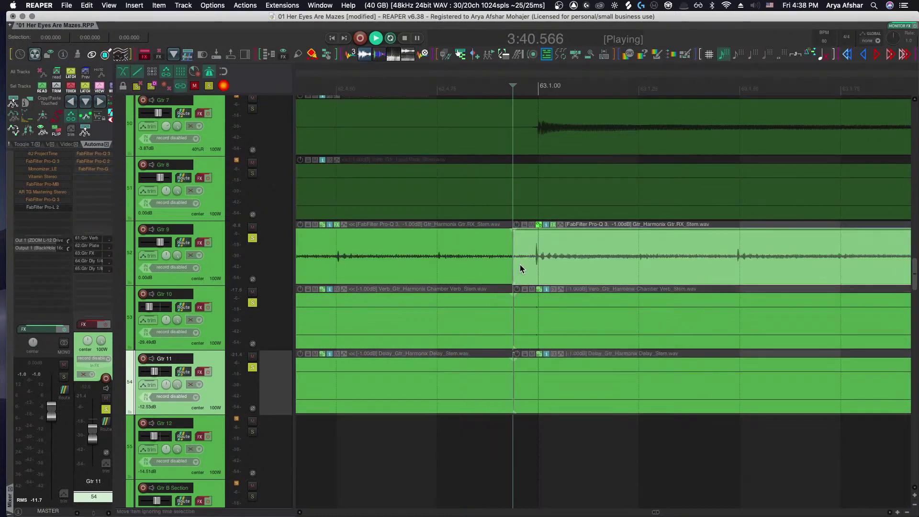
pyautogui.press('space')
pyautogui.click(530, 260)
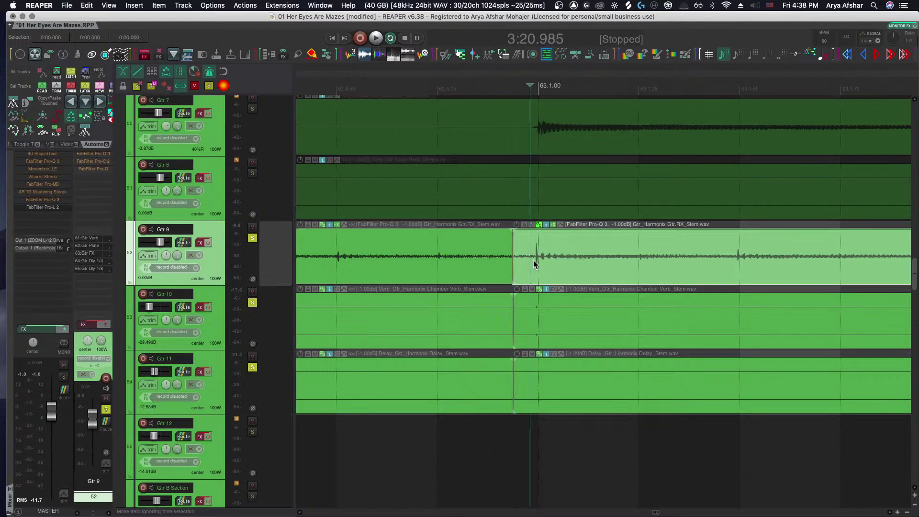
pyautogui.scroll(5, 534, 259)
pyautogui.moveTo(521, 254); pyautogui.dragTo(557, 376)
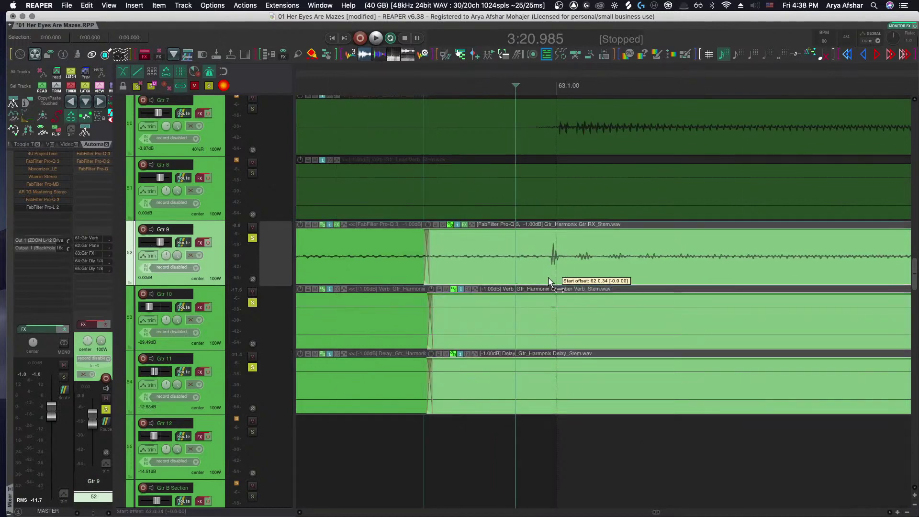
pyautogui.scroll(-4, 536, 306)
pyautogui.scroll(-6, 521, 328)
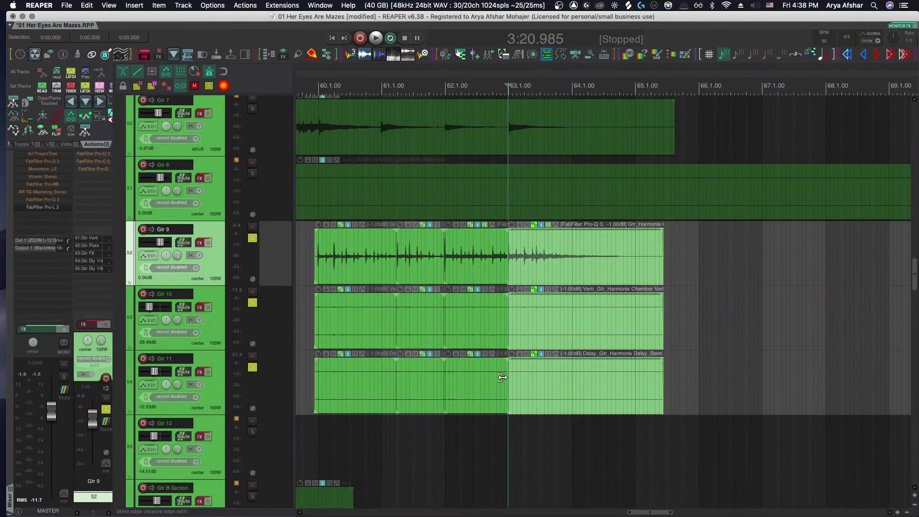
# Play the edited harmonics ending from 3:17.285 past bar 64 and stop playback
pyautogui.click(429, 420)
pyautogui.press('space')
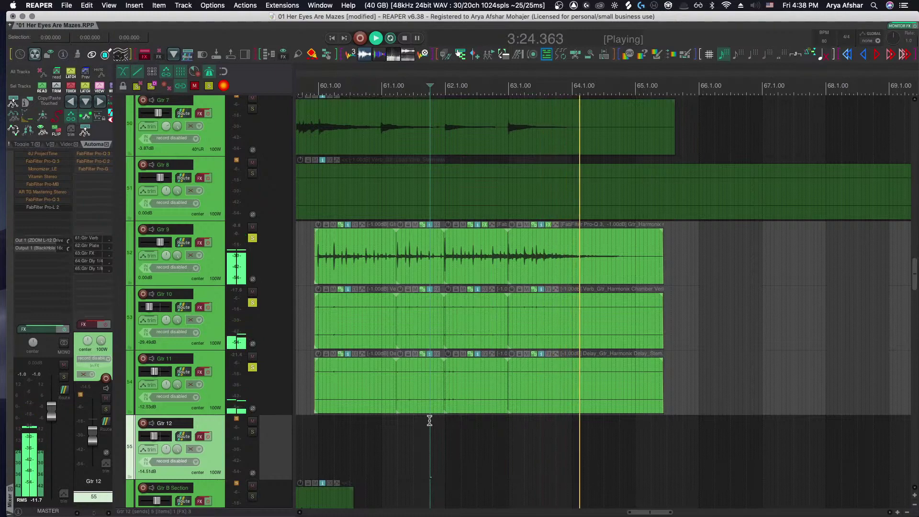
pyautogui.press('space')
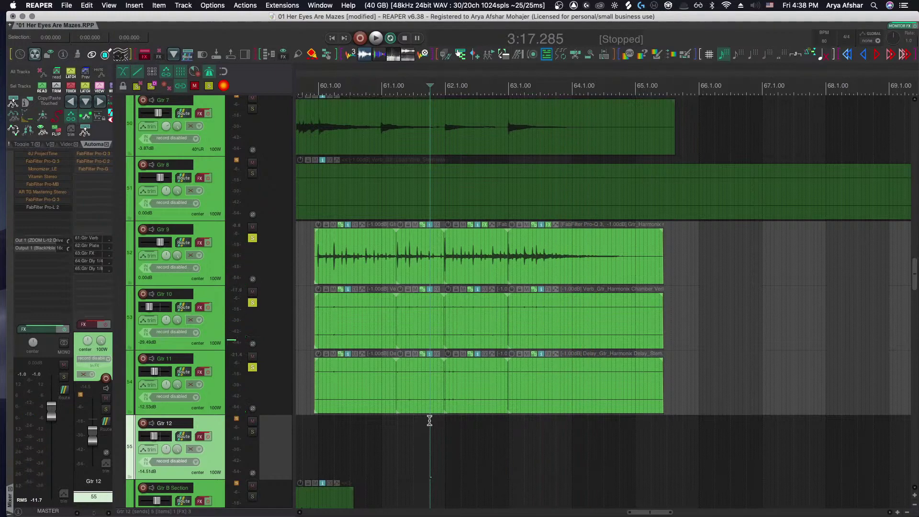
# Open the project notes, read the vox procedure and close them
pyautogui.hotkey('alt', 'shift', 'n')
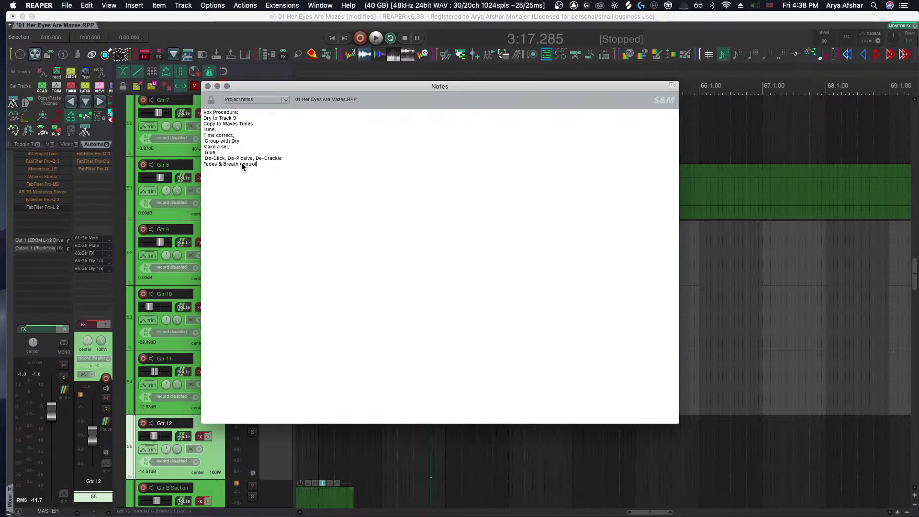
pyautogui.click(208, 86)
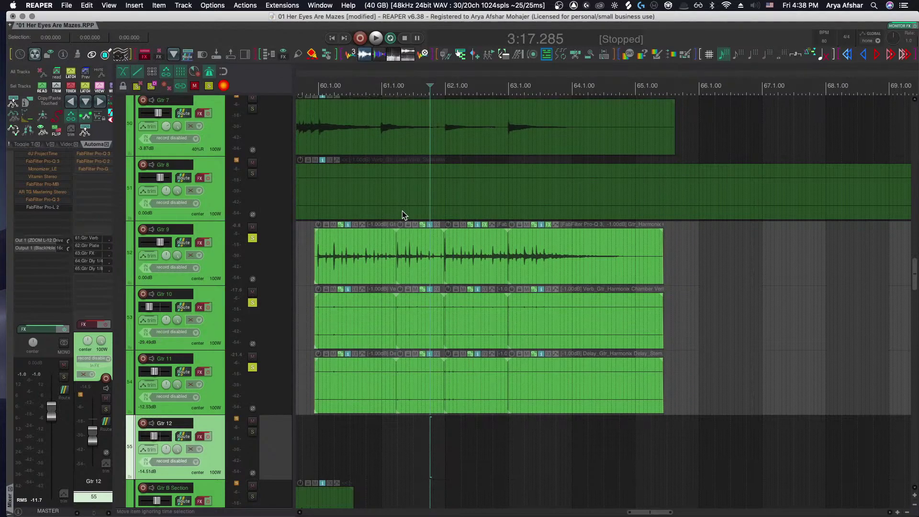
# Examine the General preferences and the advanced UI/system settings, and close them without changing anything
pyautogui.press('super+p')
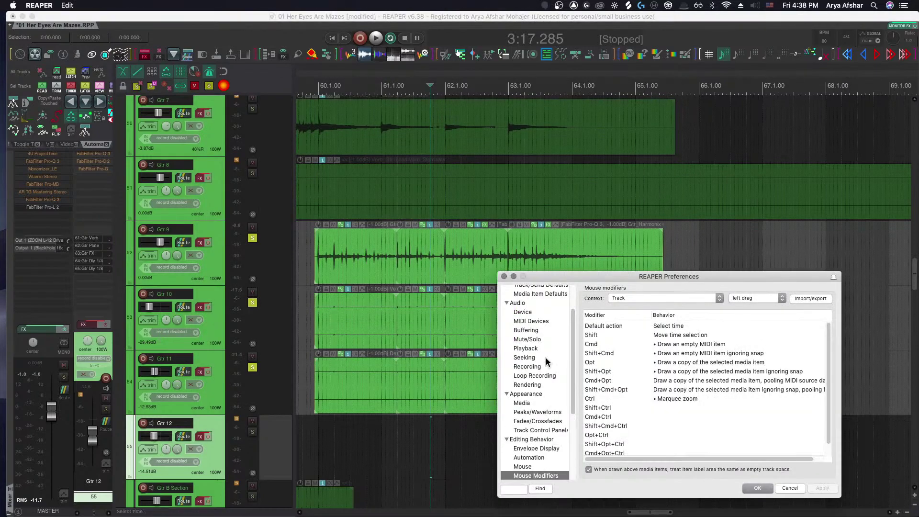
pyautogui.scroll(3, 546, 361)
pyautogui.click(523, 290)
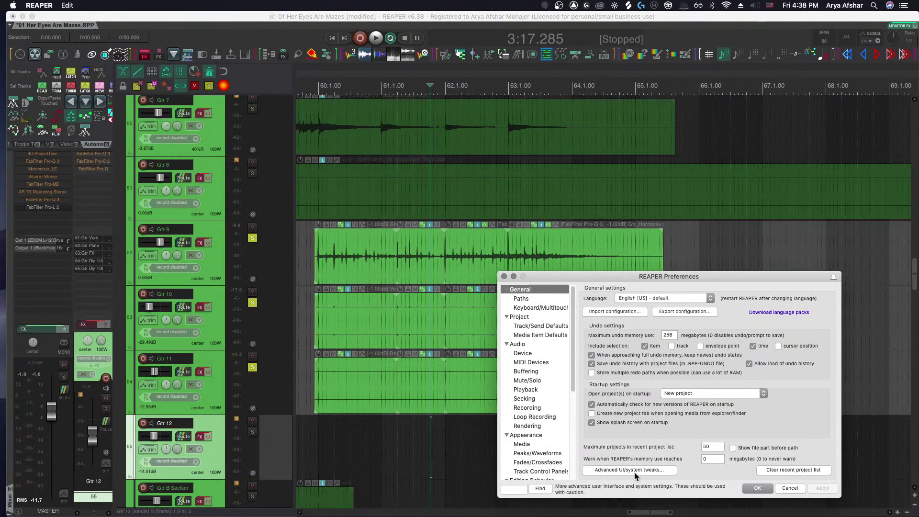
pyautogui.click(619, 470)
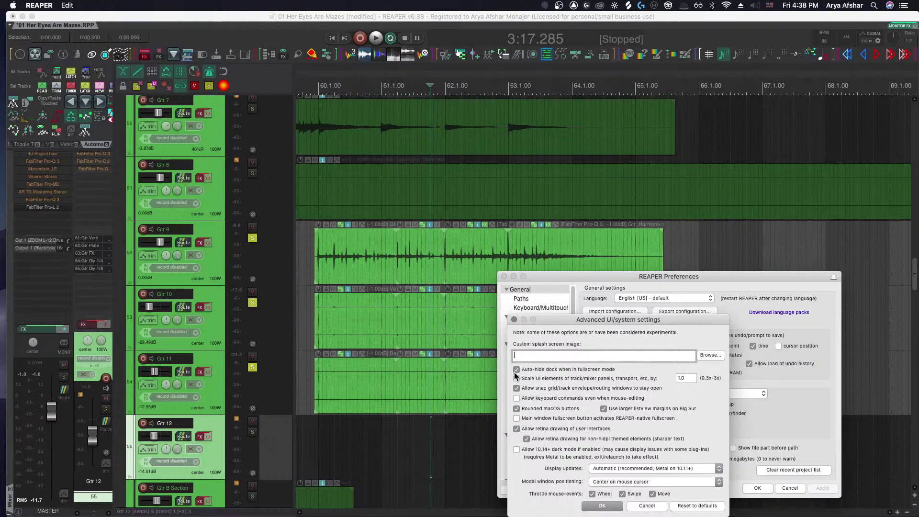
pyautogui.click(514, 319)
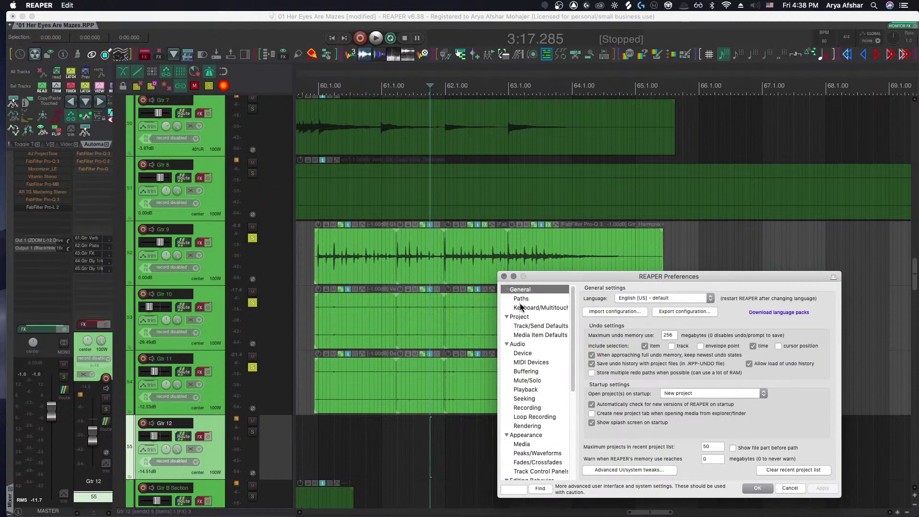
pyautogui.moveTo(534, 276); pyautogui.dragTo(438, 168)
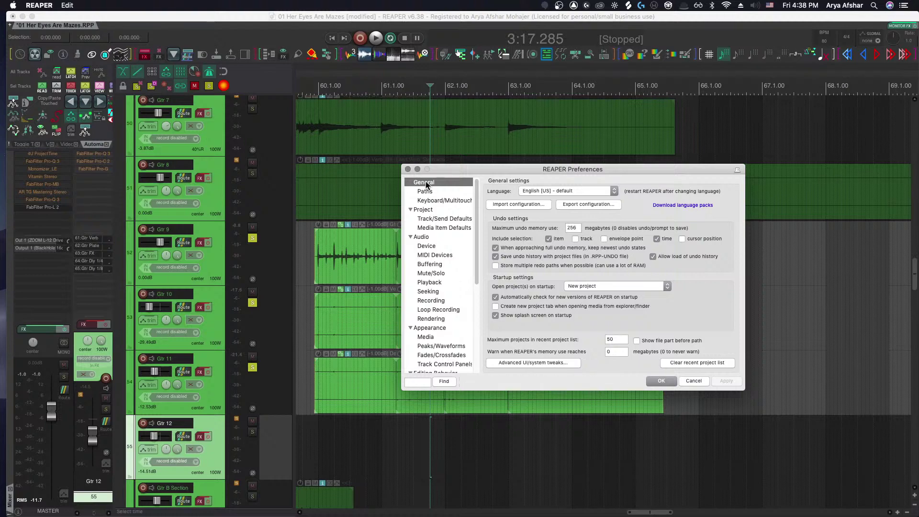
pyautogui.click(408, 170)
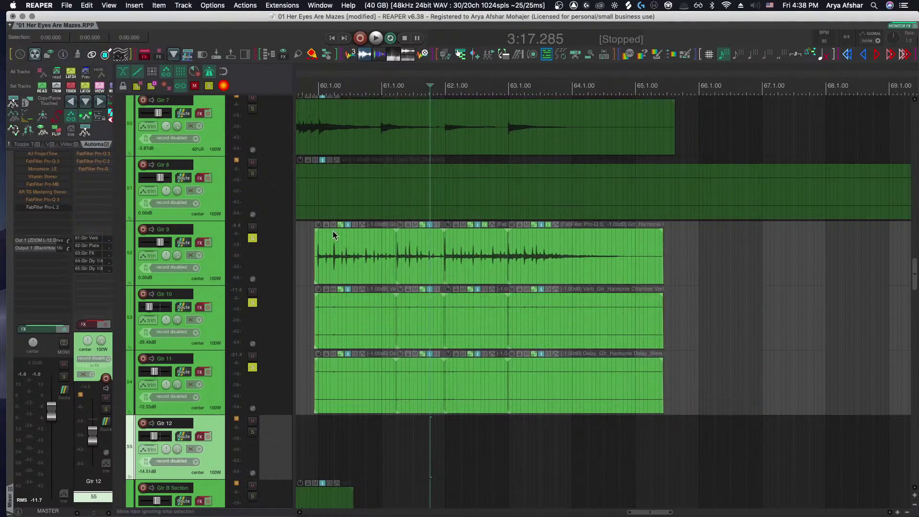
# Play the harmonics ending on Gtr 9, 10 and 11 from 3:20.838 past bar 64 and stop playback
pyautogui.click(299, 243)
pyautogui.scroll(3, 303, 257)
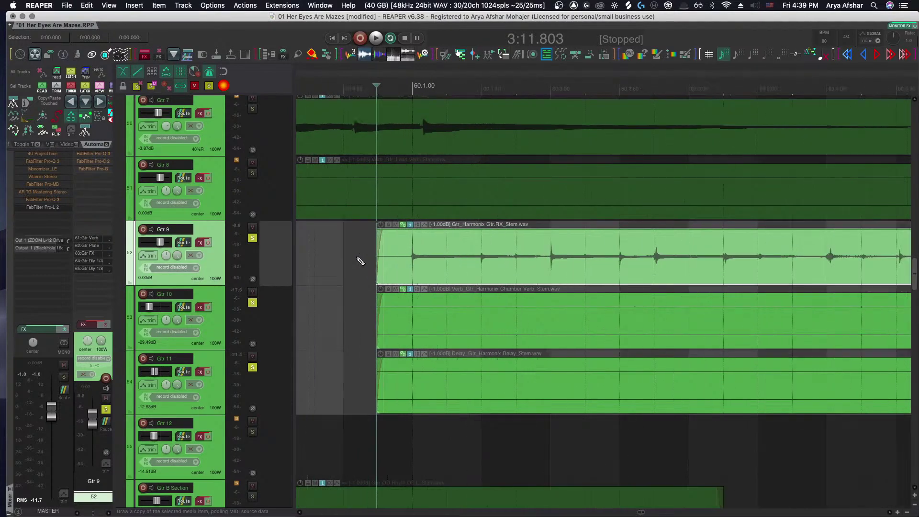
pyautogui.scroll(-8, 367, 262)
pyautogui.hscroll(3, 365, 258)
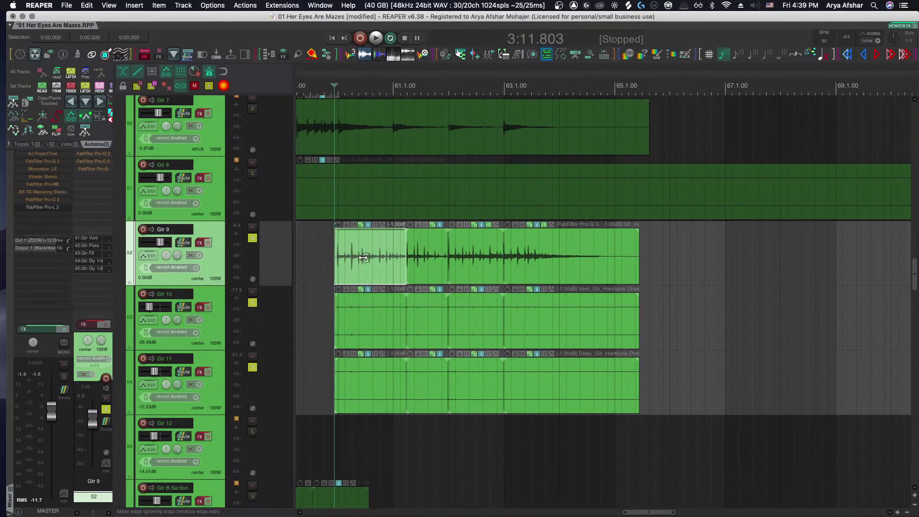
pyautogui.scroll(2, 578, 286)
pyautogui.scroll(8, 421, 283)
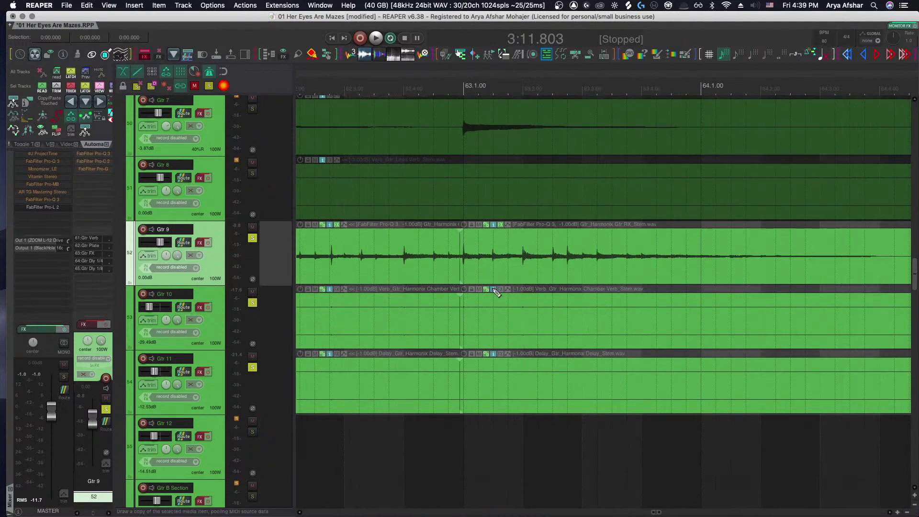
pyautogui.press('space')
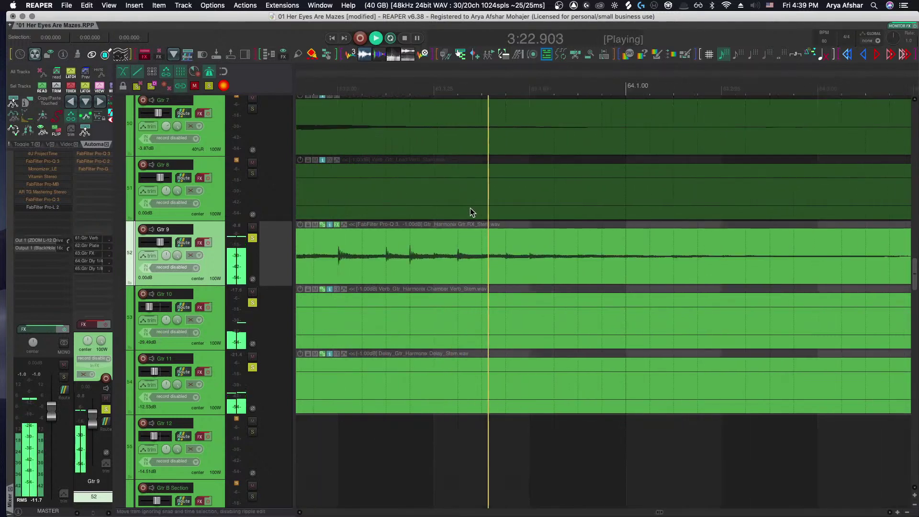
pyautogui.scroll(-10, 470, 208)
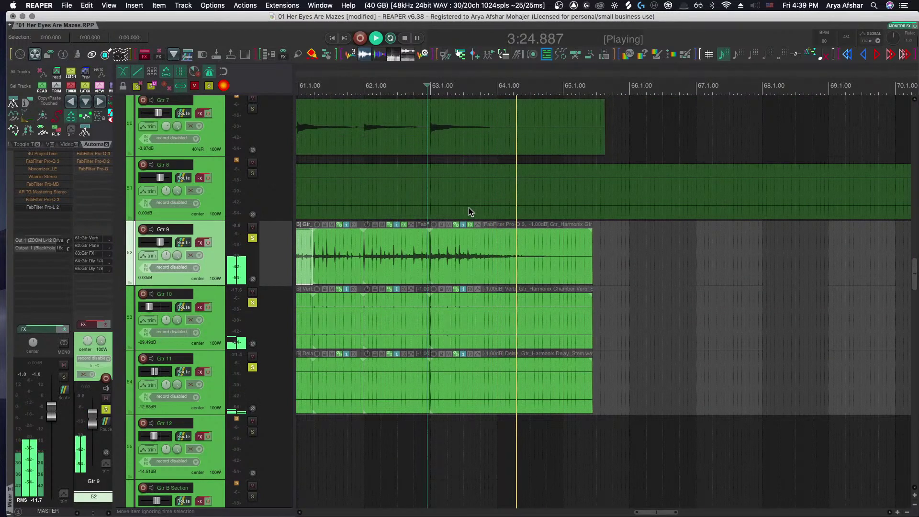
pyautogui.press('space')
# Trim the ends of the last Gtr 9, 10 and 11 harmonics items back to 3:27.929, shortly after bar 65
pyautogui.scroll(4, 559, 265)
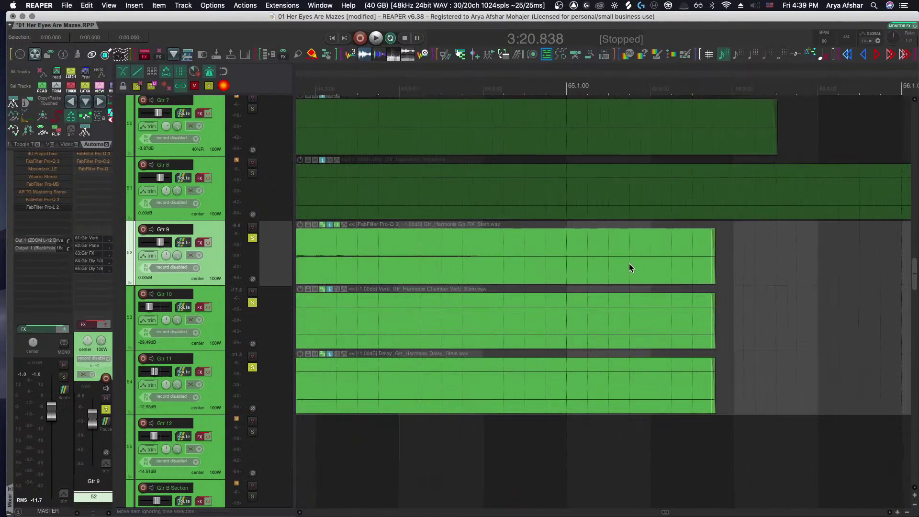
pyautogui.click(673, 263)
pyautogui.press('s')
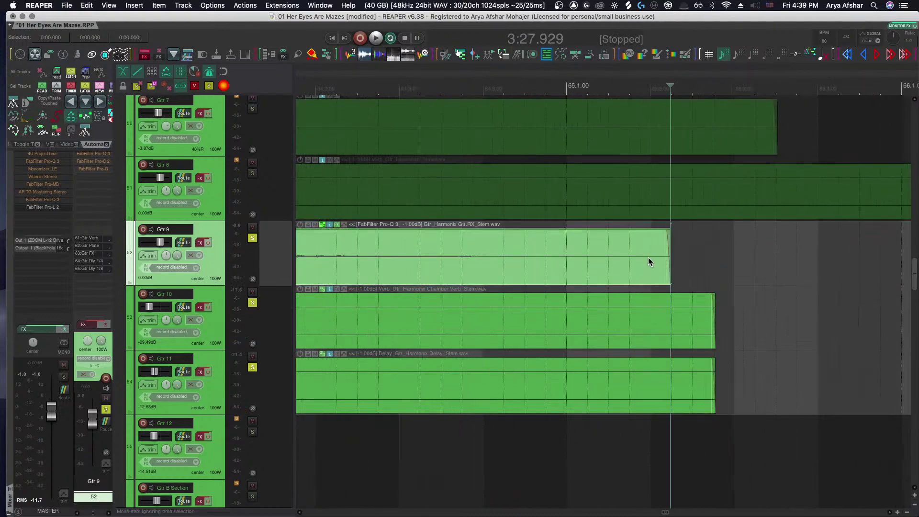
pyautogui.moveTo(648, 257); pyautogui.dragTo(689, 398)
pyautogui.press('s')
# Examine the timing and joins of the harmonics slices on Gtr 9, 10 and 11 between bars 60 and 63
pyautogui.scroll(-6, 683, 386)
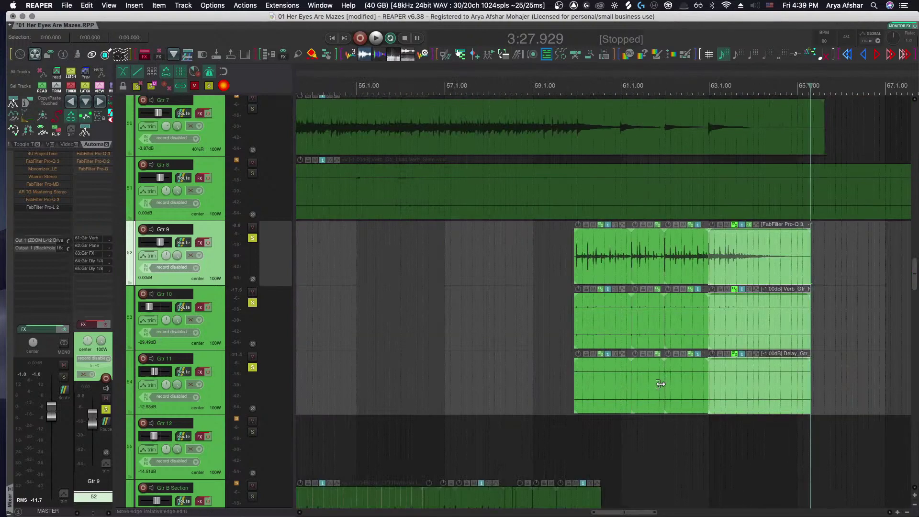
pyautogui.scroll(5, 547, 339)
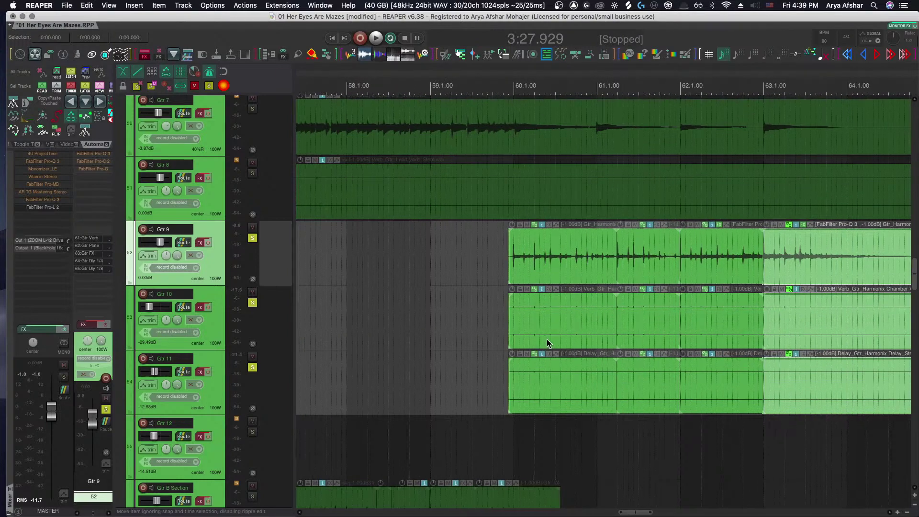
pyautogui.scroll(2, 475, 291)
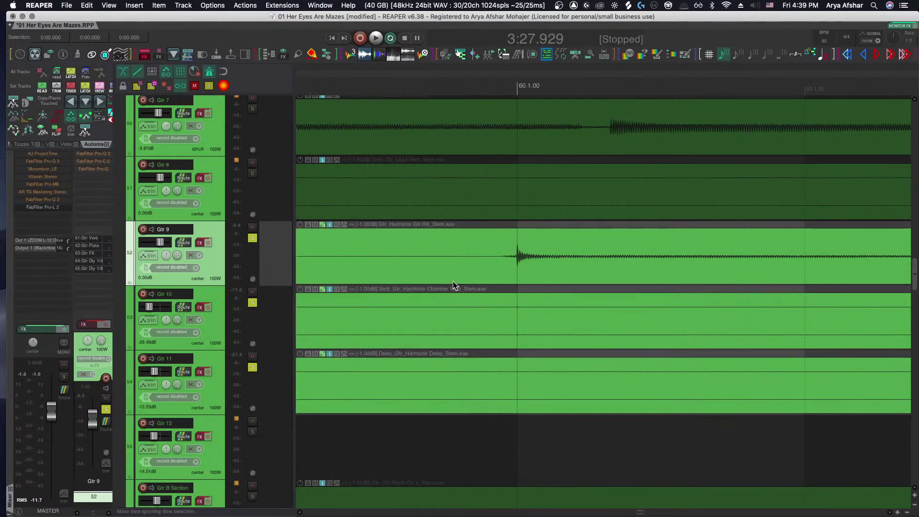
pyautogui.scroll(-4, 453, 282)
pyautogui.scroll(-2, 453, 280)
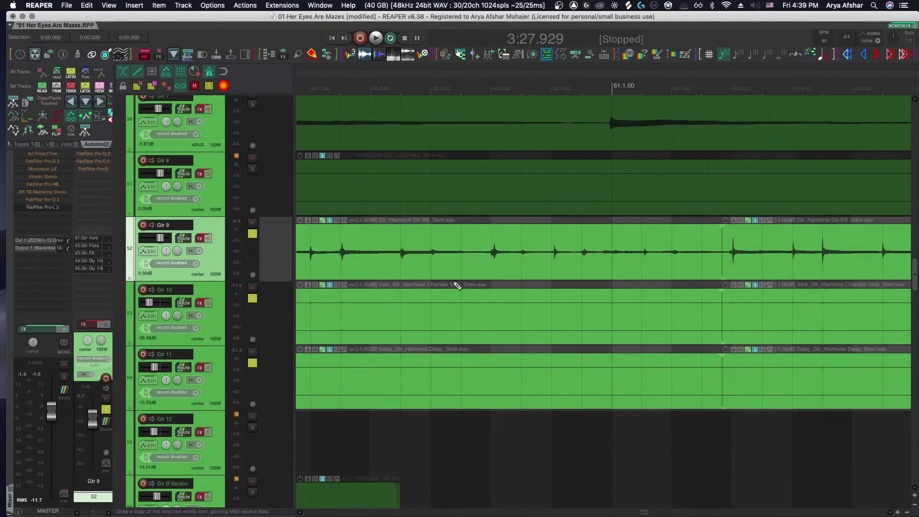
pyautogui.hscroll(4, 470, 266)
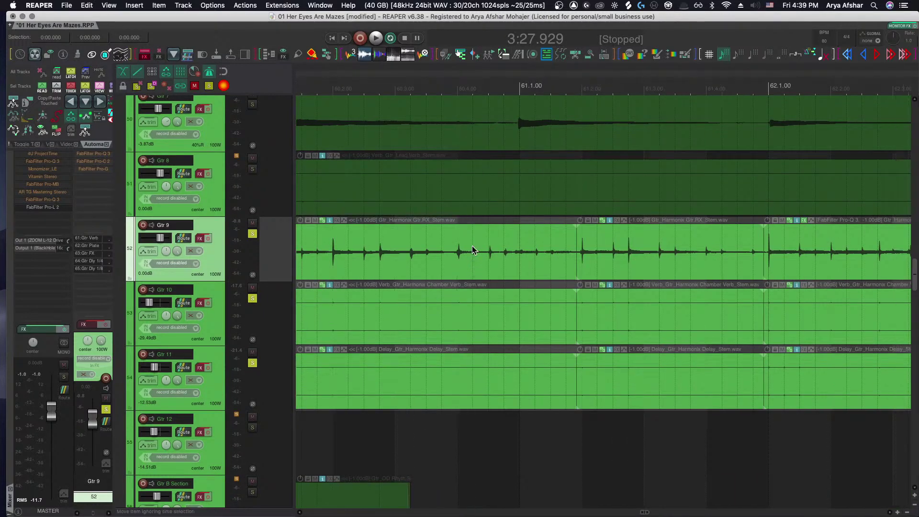
pyautogui.hscroll(8, 472, 246)
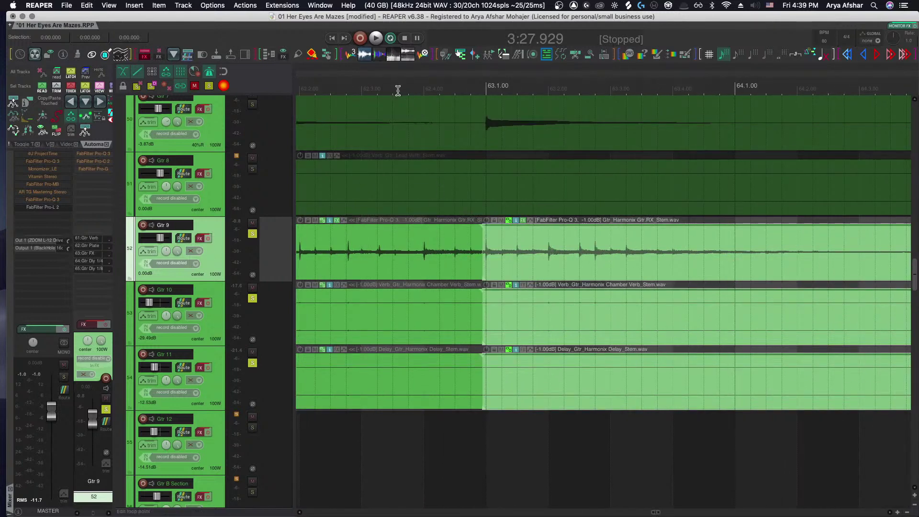
# Play the last harmonics phrase from 3:19.946 past bar 64 and stop playback
pyautogui.hscroll(3, 431, 185)
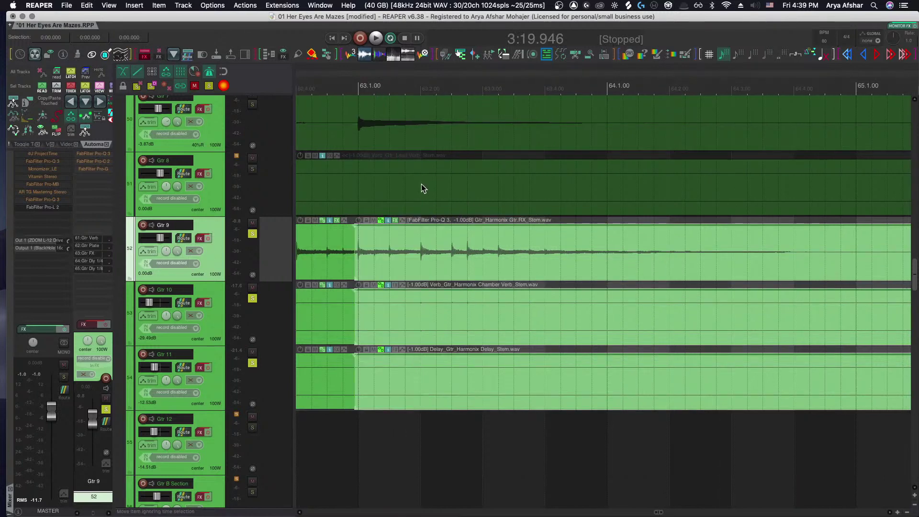
pyautogui.press('space')
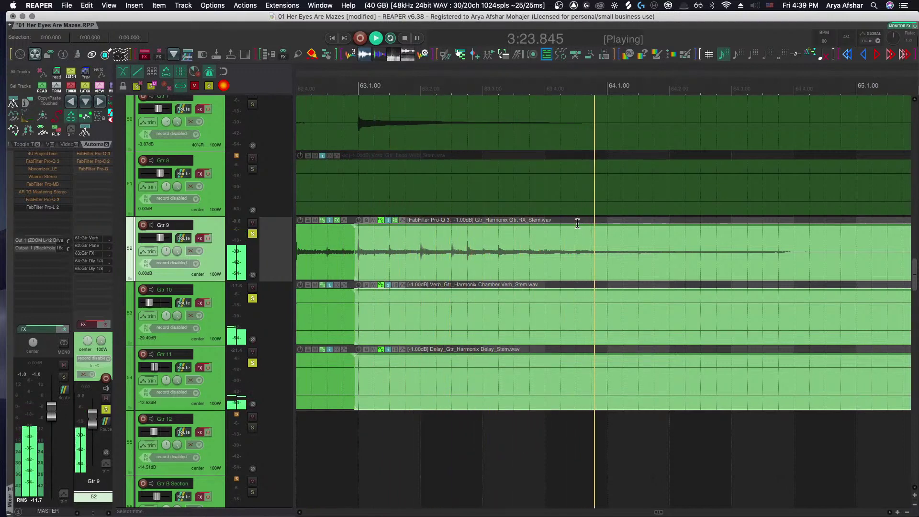
pyautogui.hscroll(3, 577, 224)
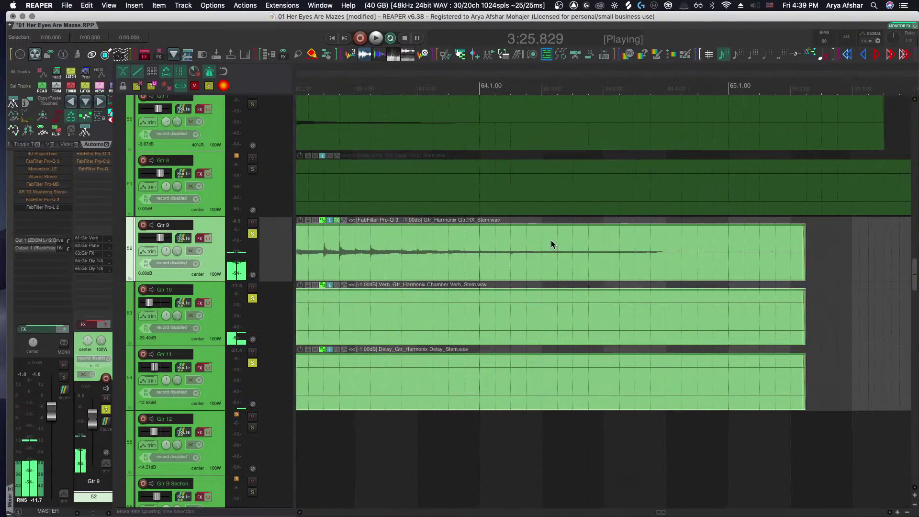
pyautogui.press('space')
# While the last Gtr 9 item plays, deepen its Pro-Q 3 cut to -7.88 dB at 420.45 Hz, then close the EQ and stop playback
pyautogui.click(415, 219)
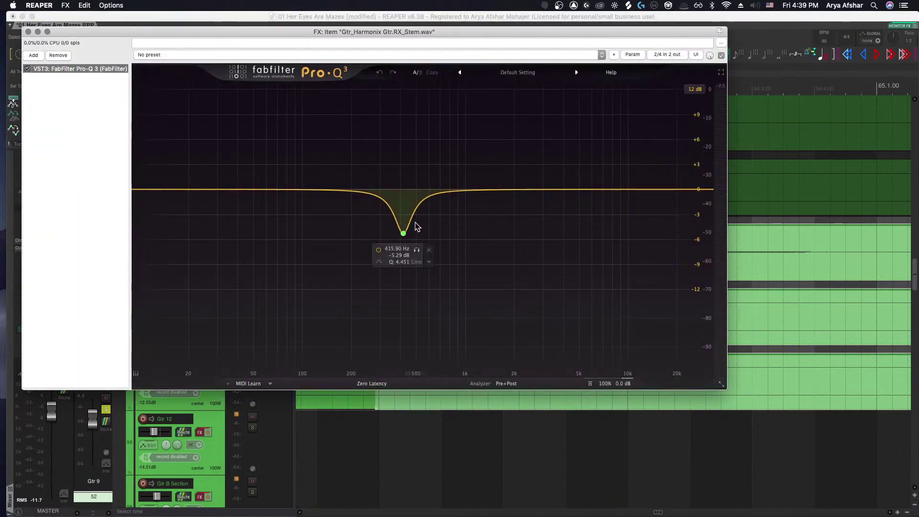
pyautogui.press('space')
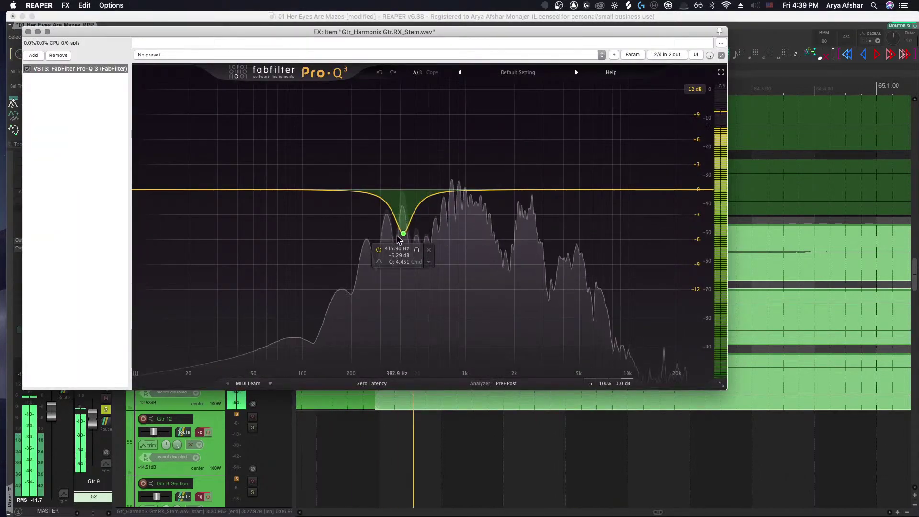
pyautogui.click(403, 234)
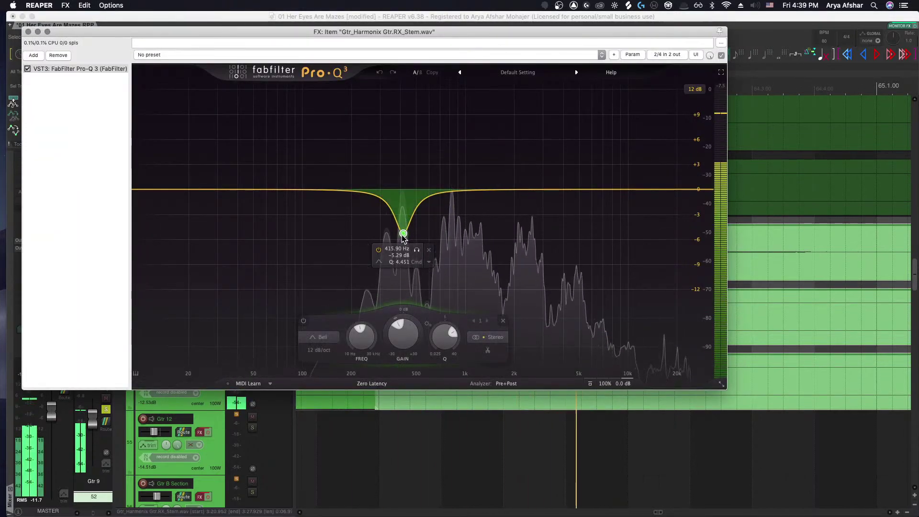
pyautogui.moveTo(403, 235); pyautogui.dragTo(404, 257)
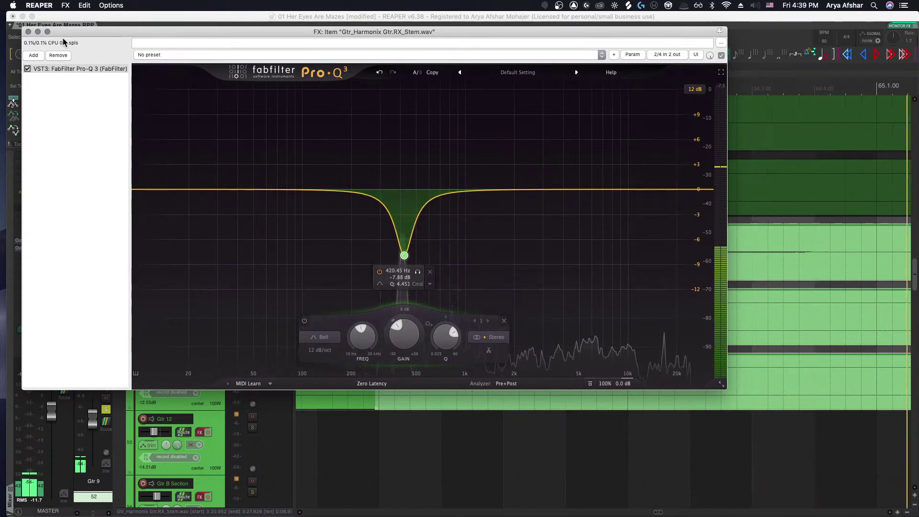
pyautogui.click(27, 33)
pyautogui.press('space')
pyautogui.press('space')
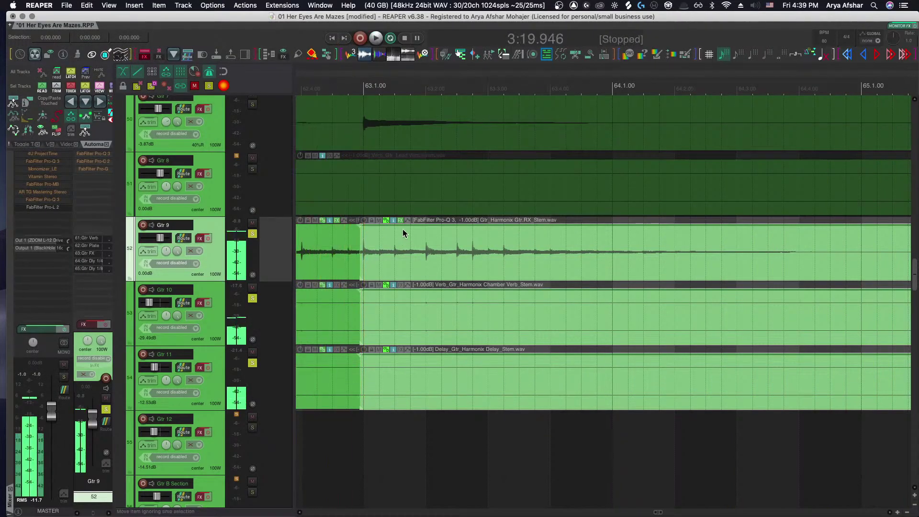
pyautogui.click(406, 223)
pyautogui.click(408, 220)
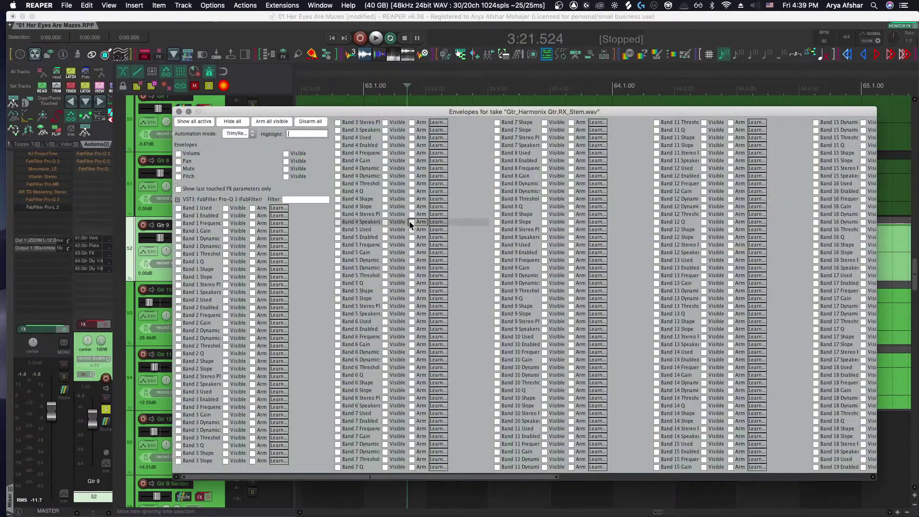
pyautogui.click(178, 111)
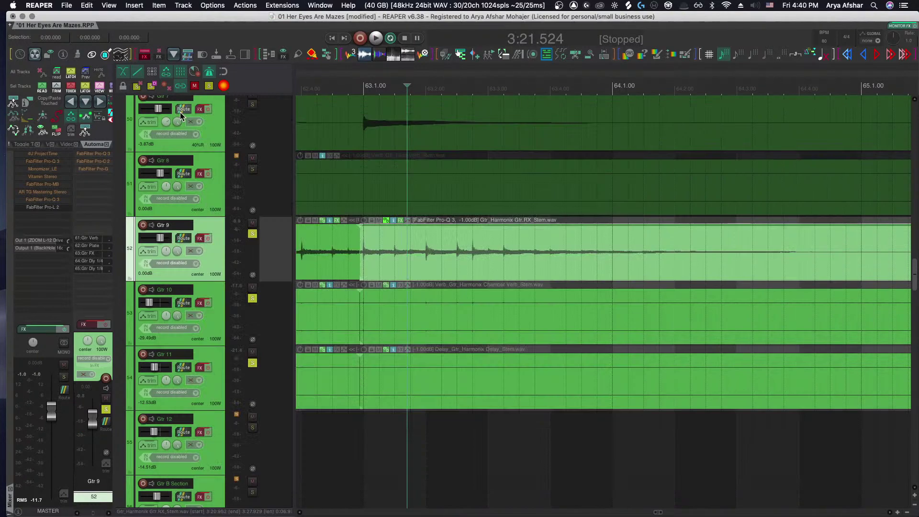
# Set the last Gtr 9 item's Pro-Q 3 Band 1 gain to -8.45 dB, show its media item take envelope and close the EQ
pyautogui.click(400, 221)
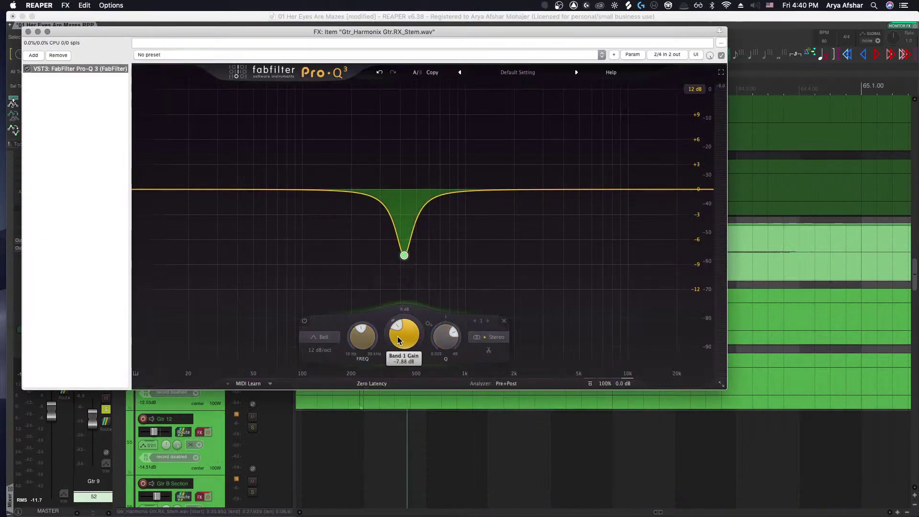
pyautogui.moveTo(402, 341); pyautogui.dragTo(400, 344)
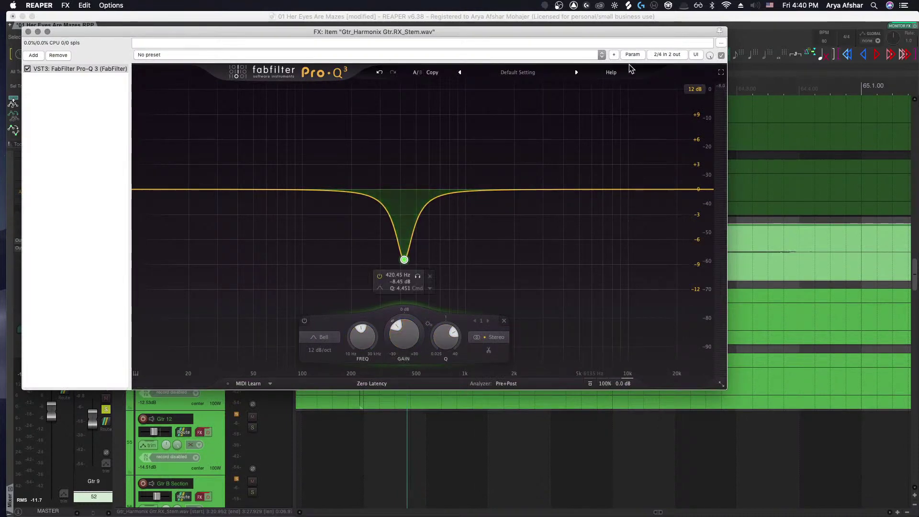
pyautogui.click(641, 55)
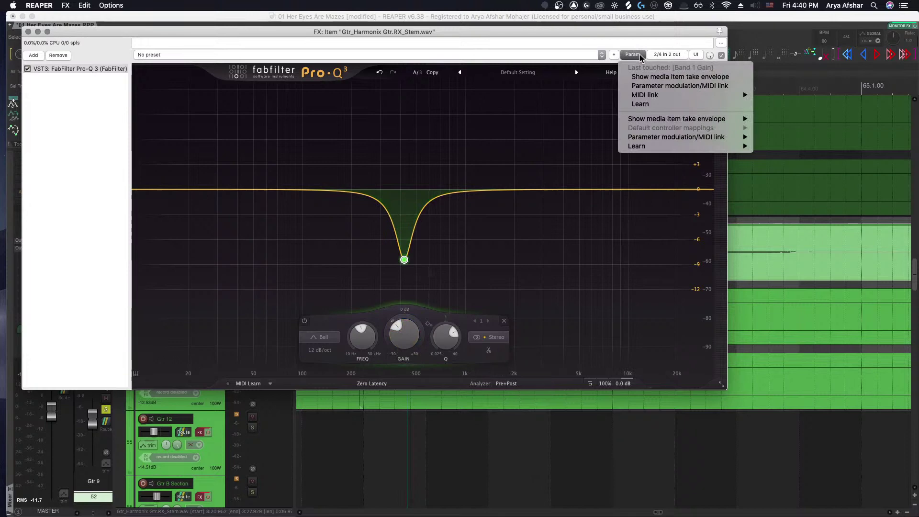
pyautogui.click(665, 77)
pyautogui.click(28, 32)
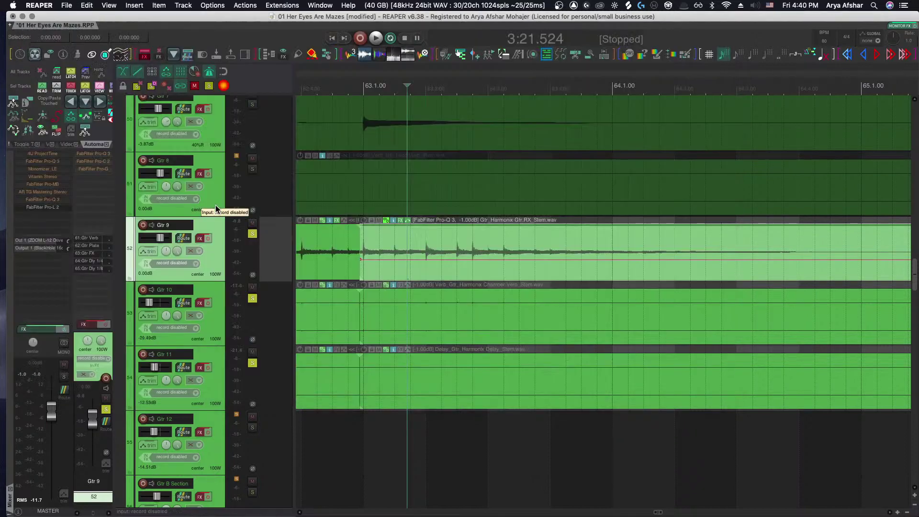
# Slope the last Gtr 9 item's Band 1 gain envelope down to a lower point near bar 65, and play the result from 3:20.383
pyautogui.scroll(-3, 538, 269)
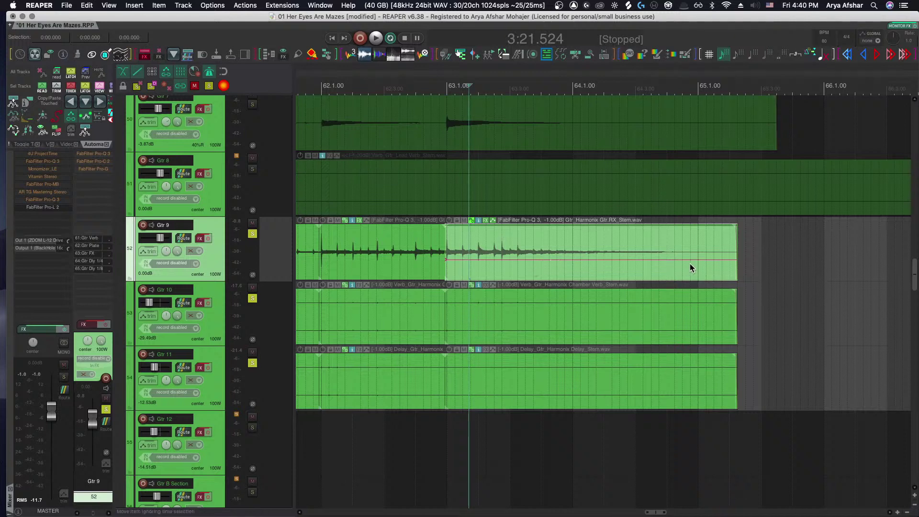
pyautogui.moveTo(724, 262); pyautogui.dragTo(701, 273)
pyautogui.click(421, 87)
pyautogui.press('space')
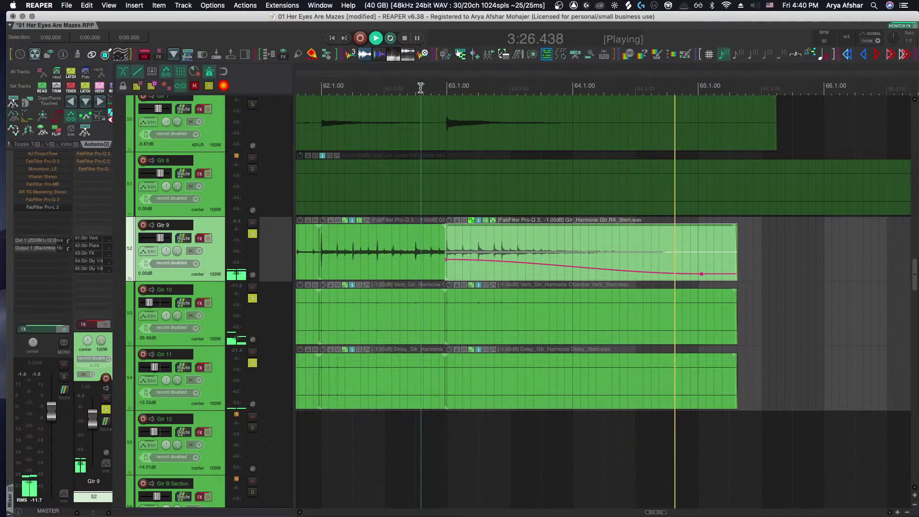
pyautogui.press('space')
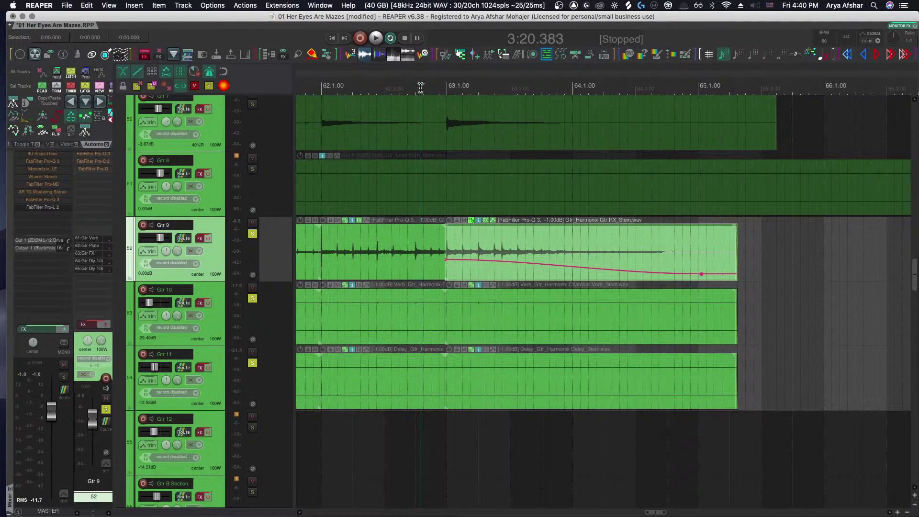
# Look over the guitar tracks above and around the Gtr 9, 10 and 11 harmonics items across the B section and ending
pyautogui.scroll(-5, 416, 441)
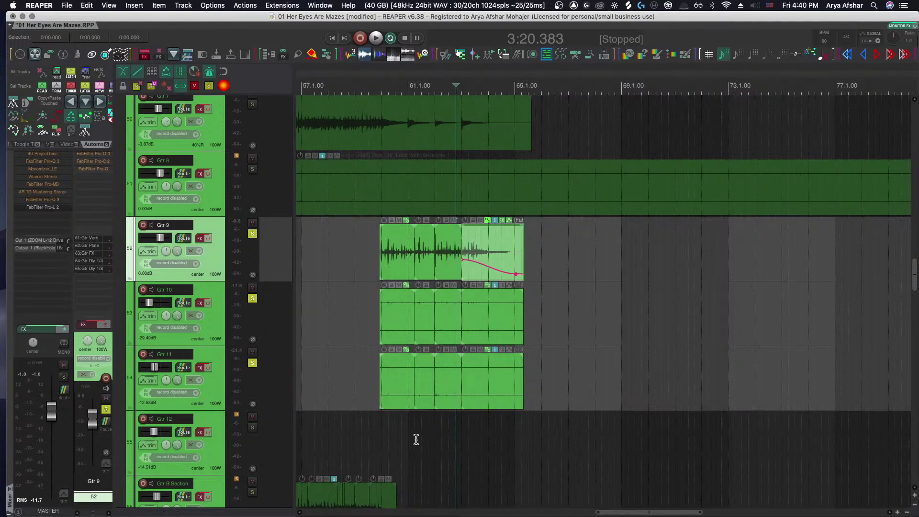
pyautogui.scroll(4, 430, 443)
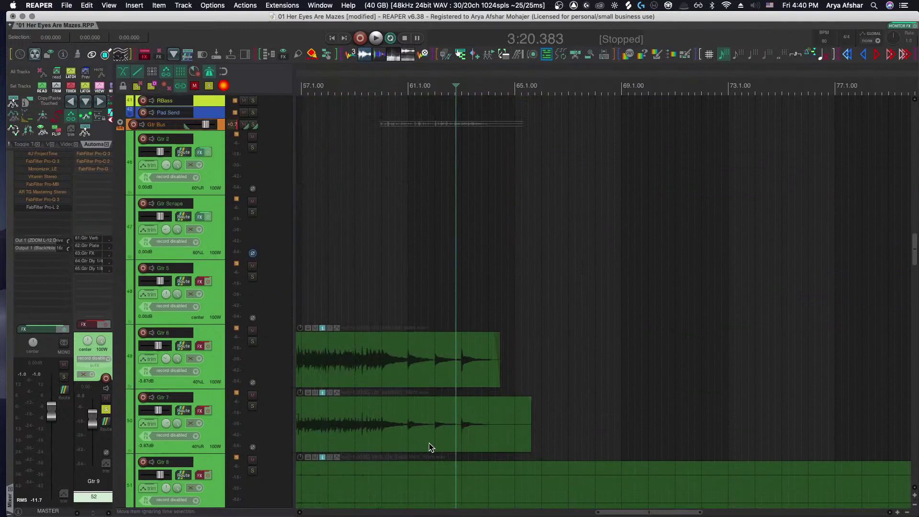
pyautogui.scroll(-4, 431, 441)
pyautogui.scroll(5, 526, 287)
pyautogui.scroll(-5, 527, 284)
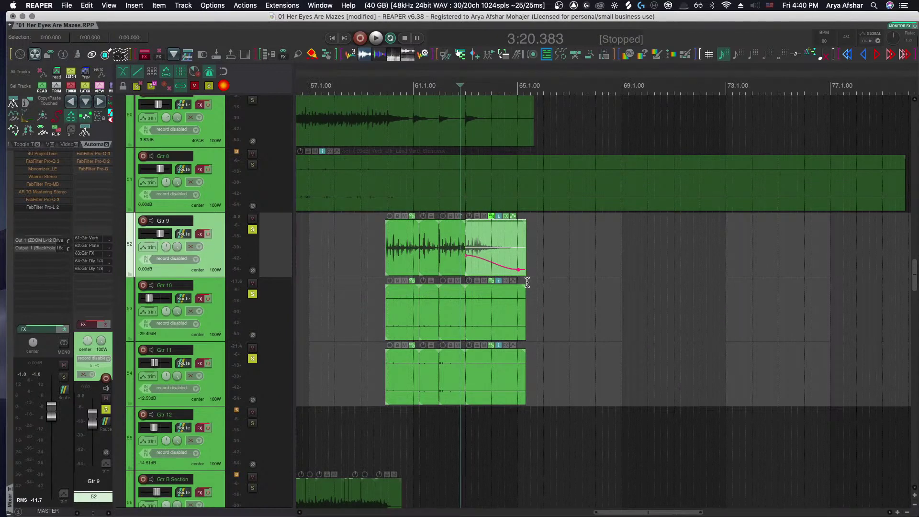
pyautogui.hscroll(-5, 355, 283)
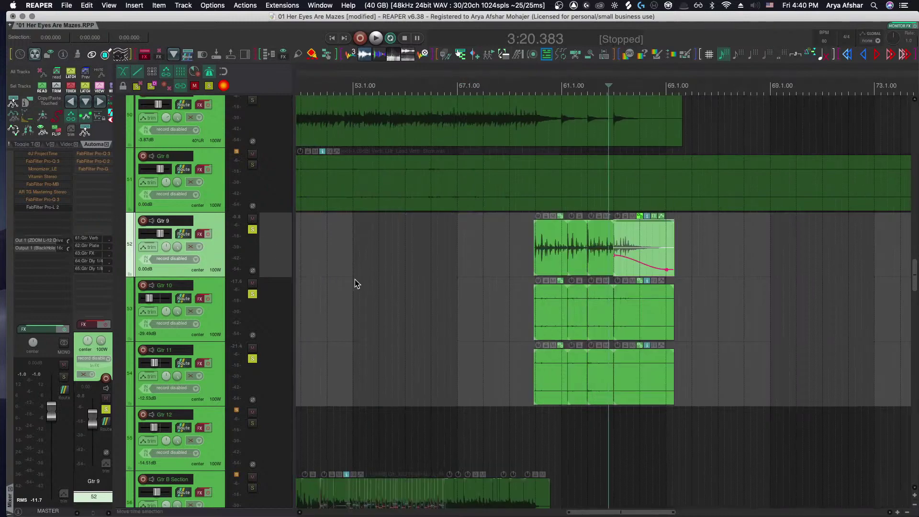
pyautogui.scroll(3, 467, 283)
pyautogui.scroll(-5, 472, 328)
pyautogui.scroll(-4, 472, 328)
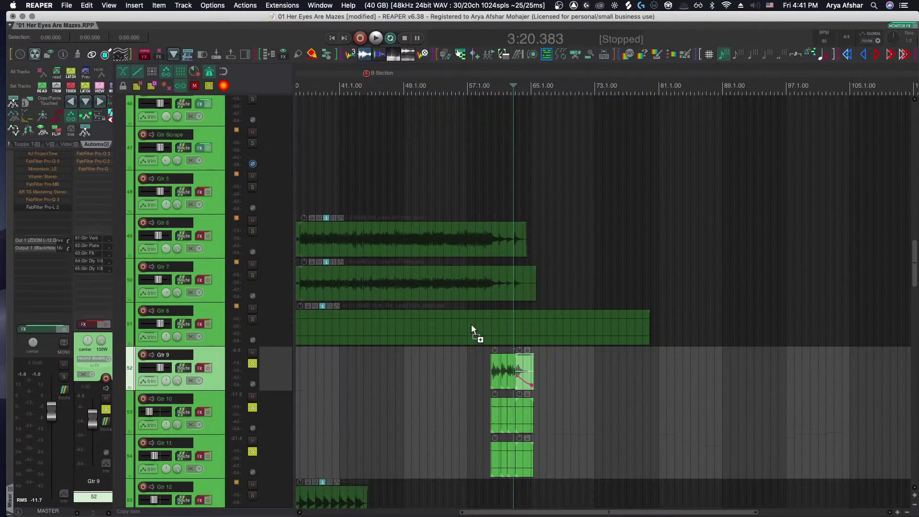
# Unsolo the Gtr 9, 10 and 11 tracks and look over the arrangement down to the backing vocals
pyautogui.scroll(-3, 471, 324)
pyautogui.click(250, 362)
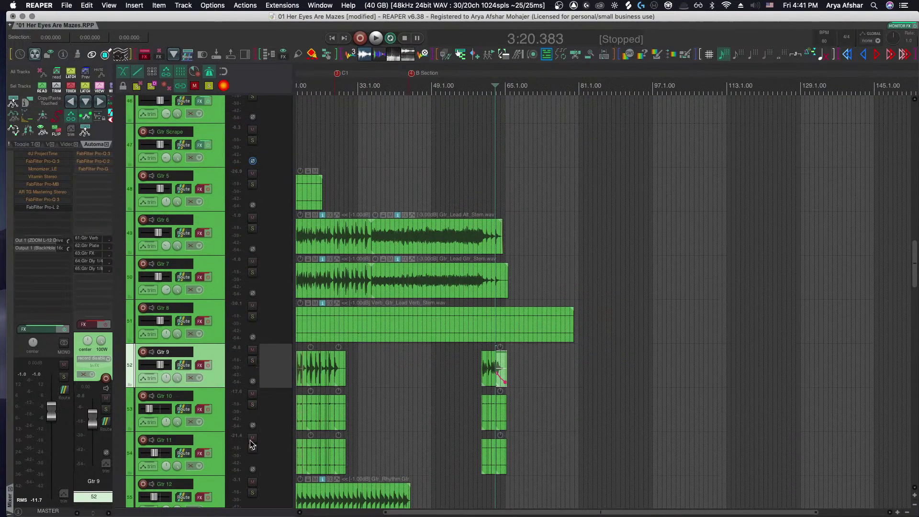
pyautogui.scroll(-8, 544, 414)
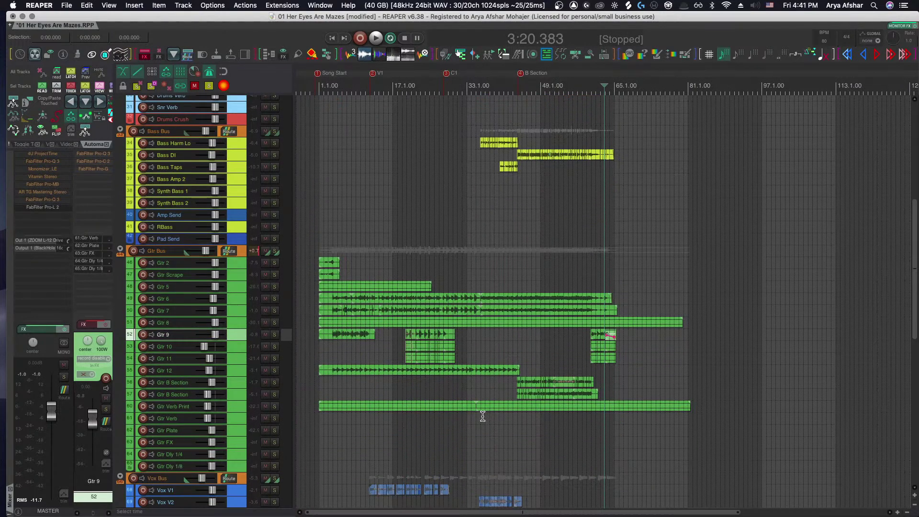
pyautogui.scroll(-8, 470, 422)
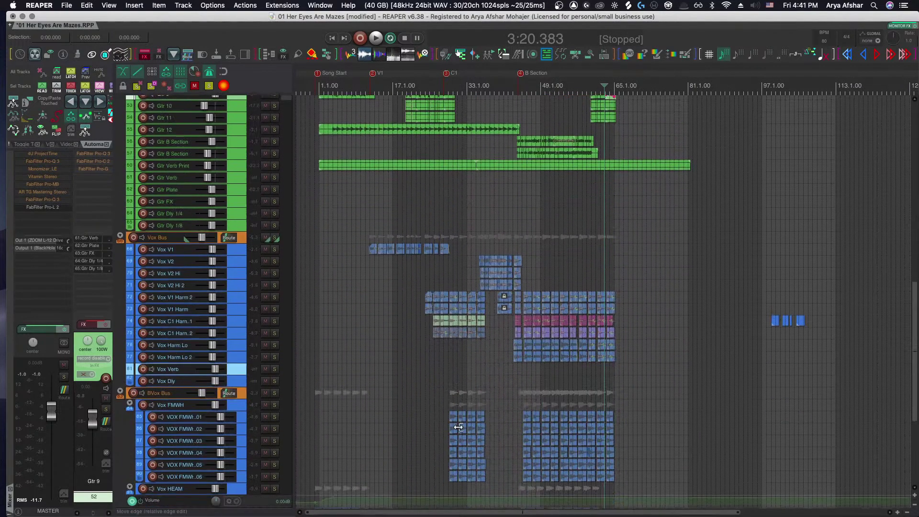
pyautogui.scroll(-5, 458, 427)
pyautogui.scroll(5, 452, 425)
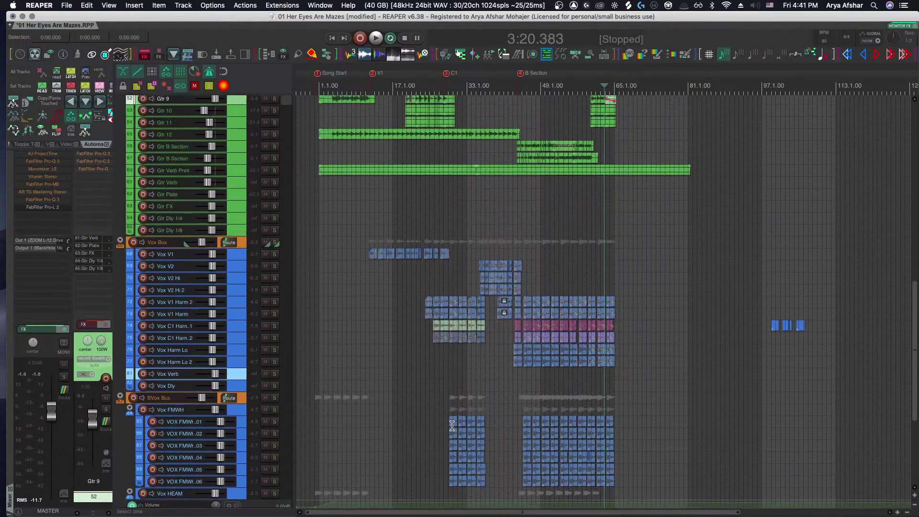
pyautogui.scroll(6, 452, 425)
# Select all the guitar items from Gtr 2 down to Gtr Verb Print and lock them
pyautogui.moveTo(314, 156); pyautogui.dragTo(660, 307)
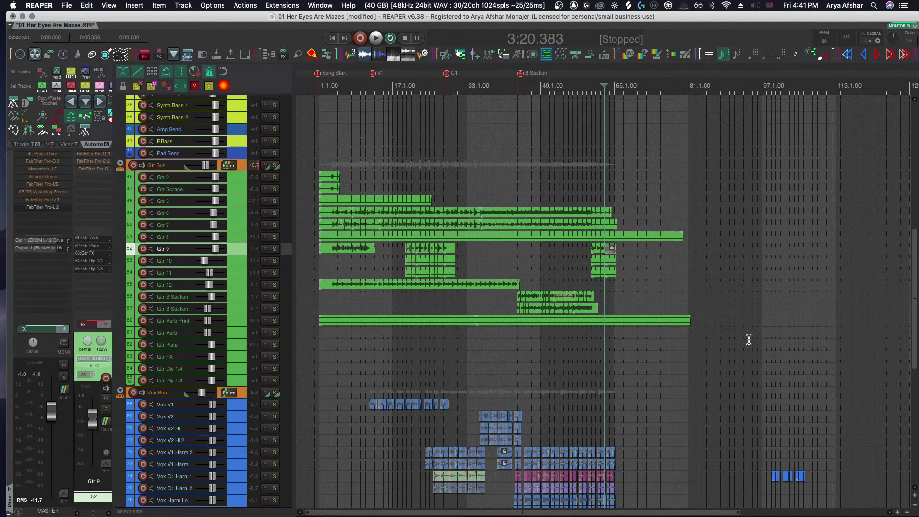
pyautogui.moveTo(316, 175); pyautogui.dragTo(809, 319)
pyautogui.click(311, 175)
pyautogui.moveTo(311, 176); pyautogui.dragTo(695, 321)
pyautogui.press('l')
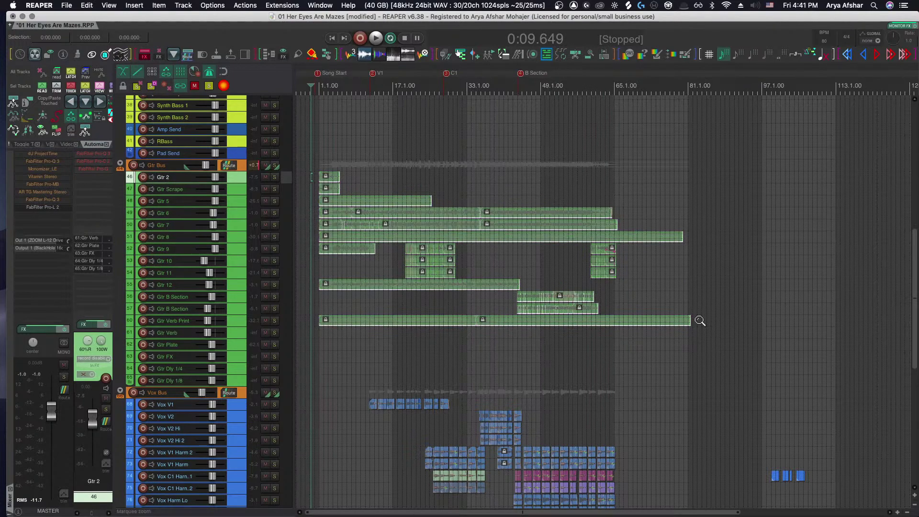
# Select the items on Bass Harm Lo, Bass DI and Bass Taps and lock them
pyautogui.scroll(2, 541, 343)
pyautogui.scroll(5, 539, 344)
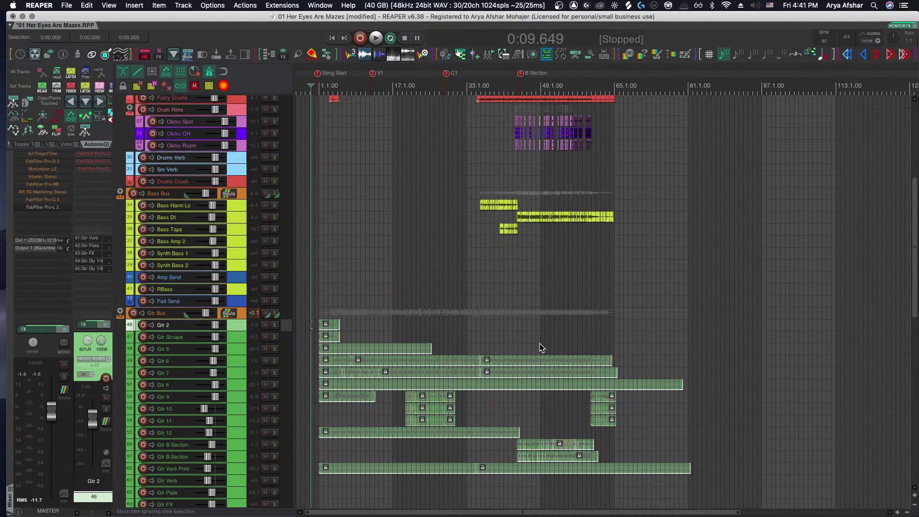
pyautogui.scroll(2, 539, 343)
pyautogui.moveTo(462, 228); pyautogui.dragTo(670, 262)
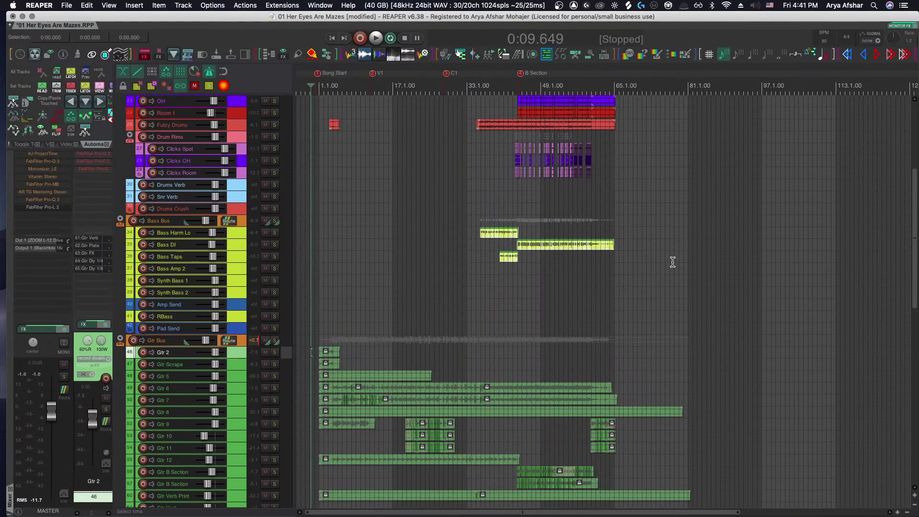
pyautogui.press('l')
# Select all the drum items from Kick IN down to Clicks Room and lock them
pyautogui.scroll(4, 672, 262)
pyautogui.scroll(3, 674, 262)
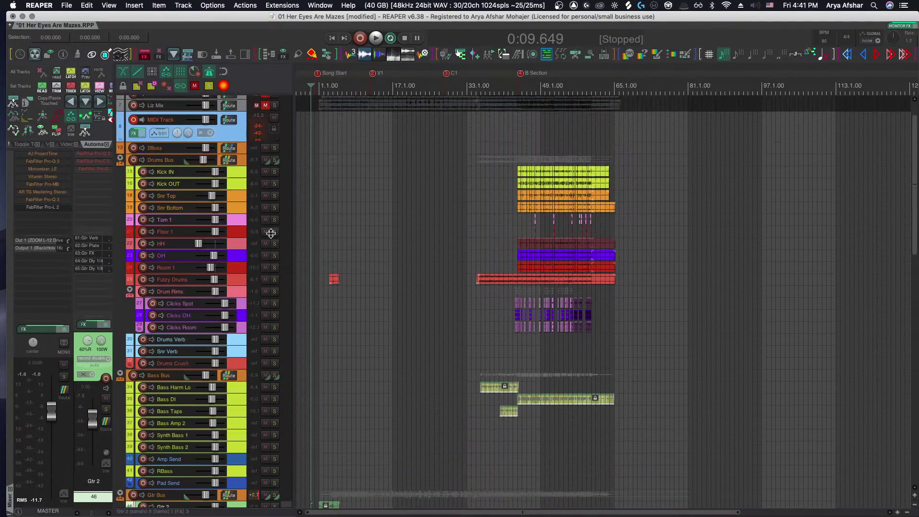
pyautogui.moveTo(317, 159); pyautogui.dragTo(643, 332)
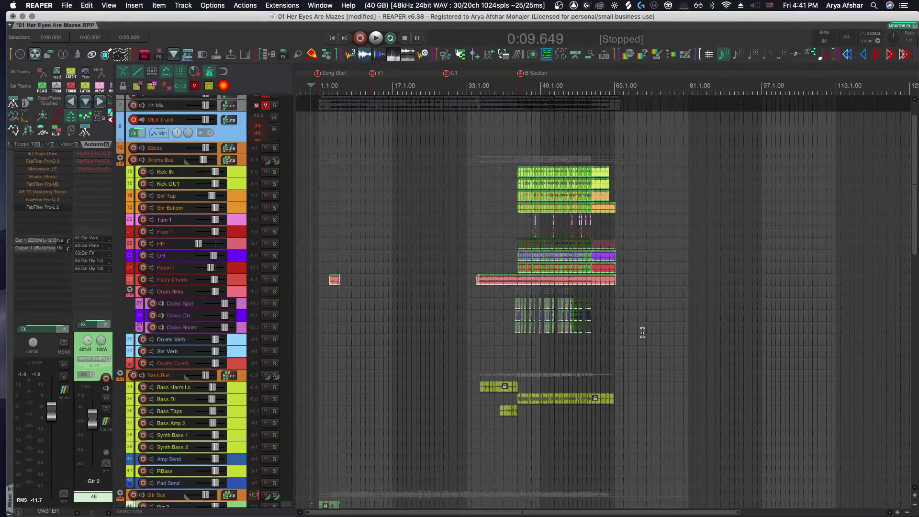
pyautogui.press('l')
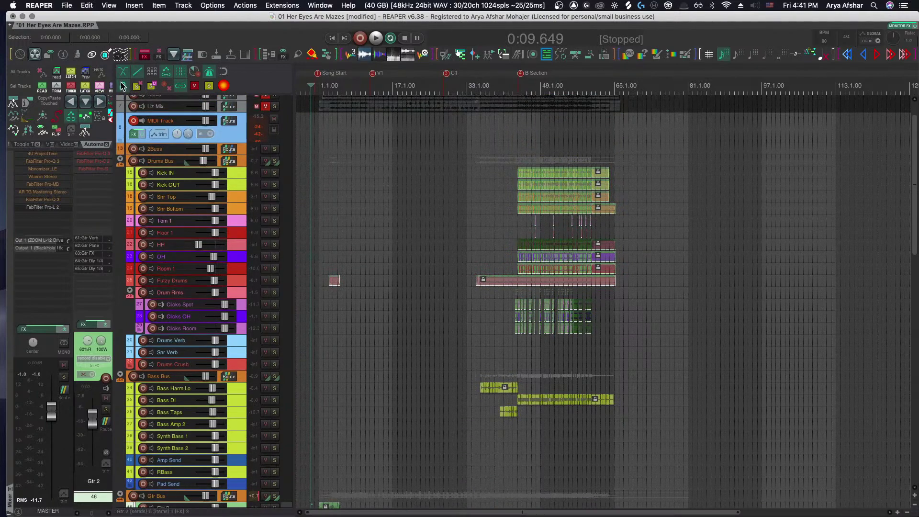
# Enable project locking that prevents left/right movement of items, and look over the tracks from drums to backing vocals
pyautogui.rightClick(124, 88)
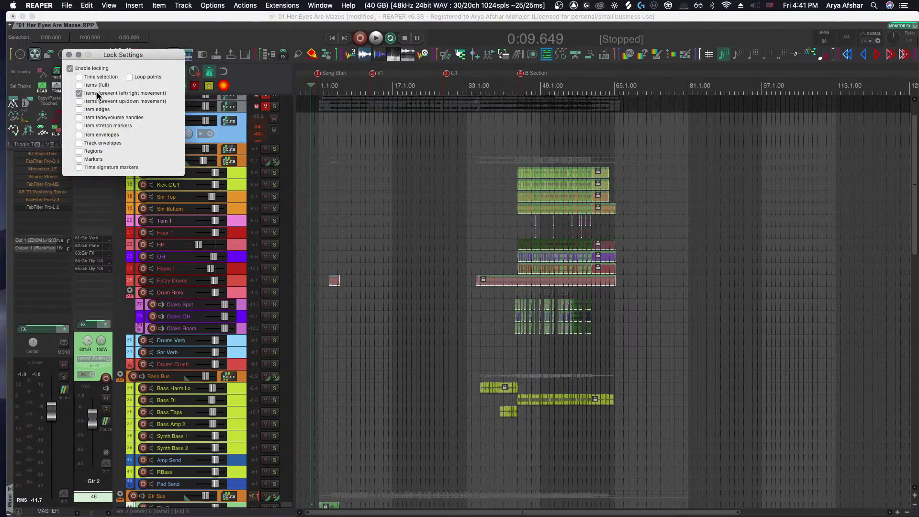
pyautogui.click(69, 56)
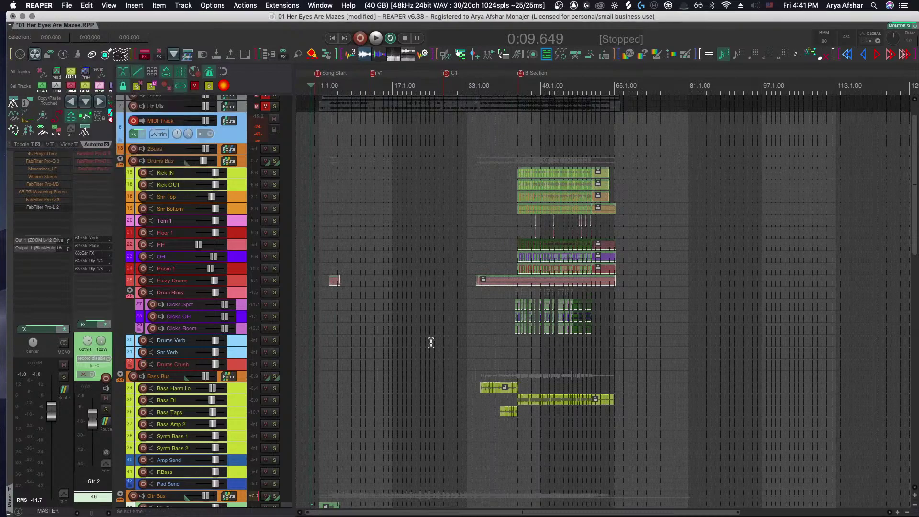
pyautogui.scroll(-8, 478, 326)
pyautogui.scroll(-20, 485, 328)
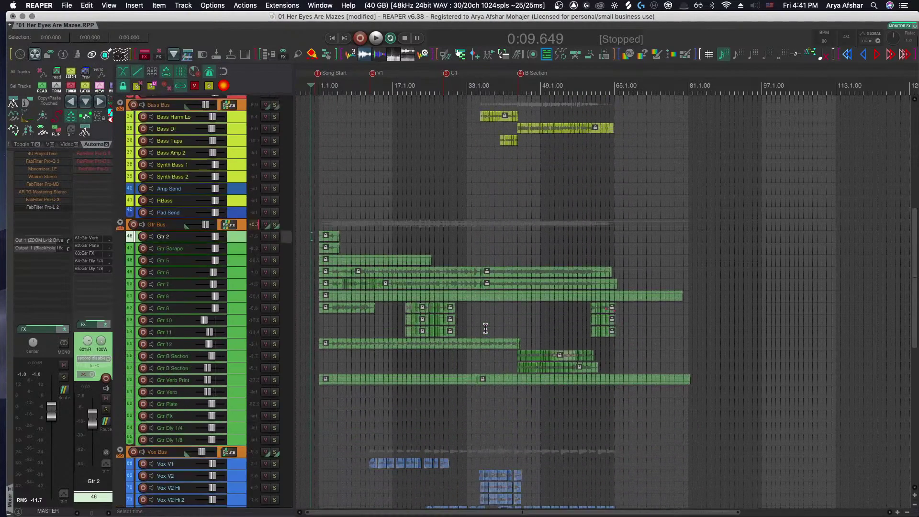
pyautogui.scroll(-10, 481, 328)
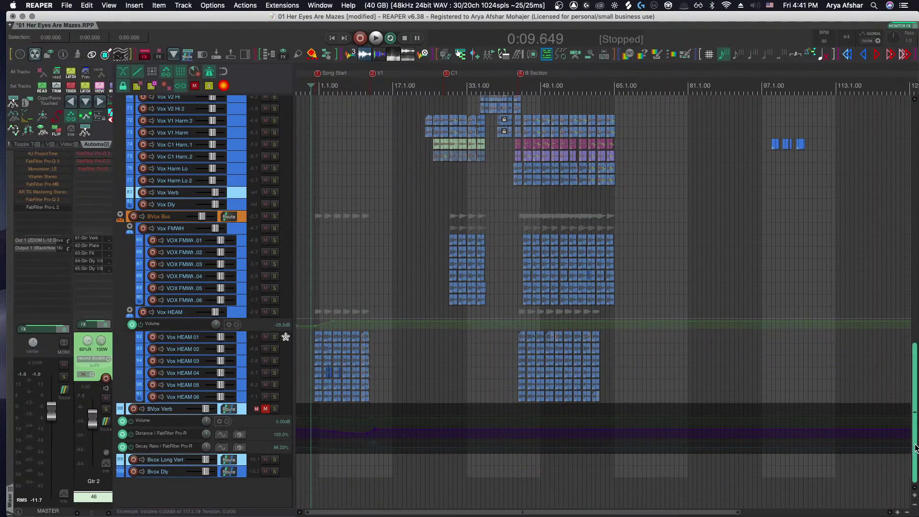
pyautogui.moveTo(915, 412); pyautogui.dragTo(916, 91)
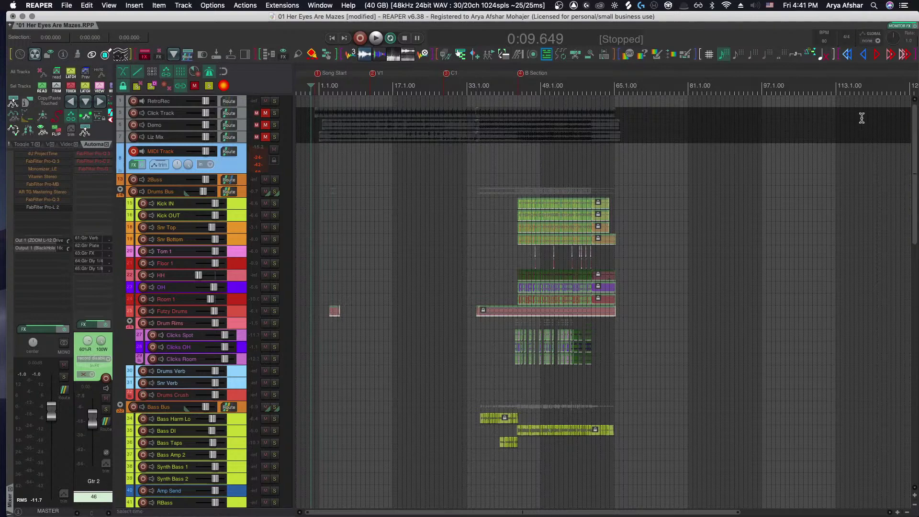
pyautogui.scroll(-8, 522, 282)
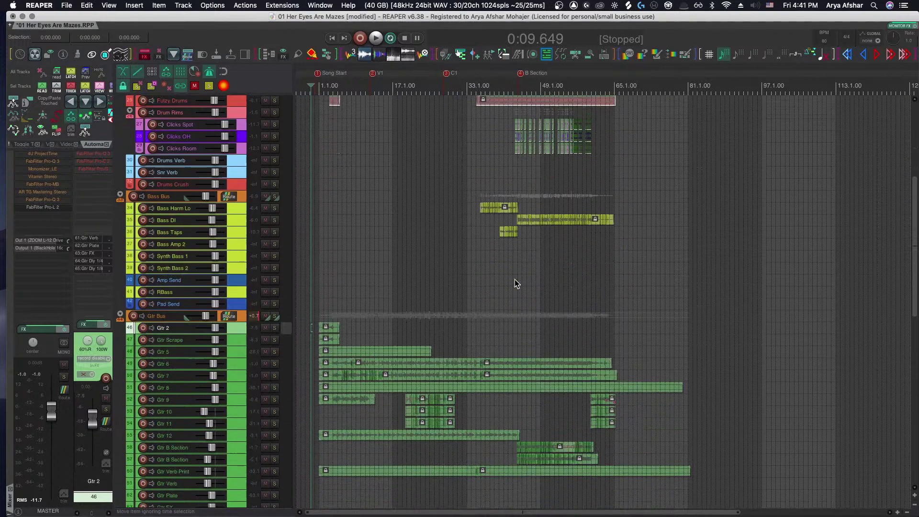
pyautogui.rightClick(253, 316)
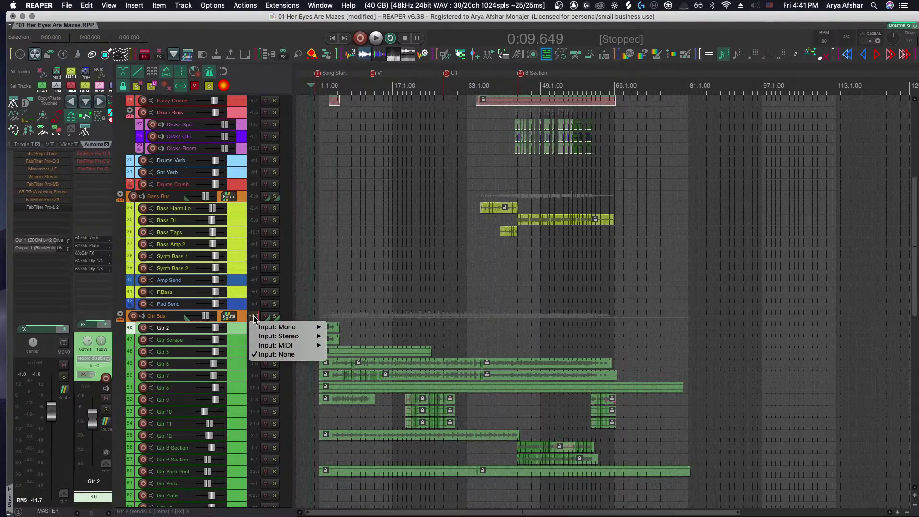
pyautogui.click(392, 253)
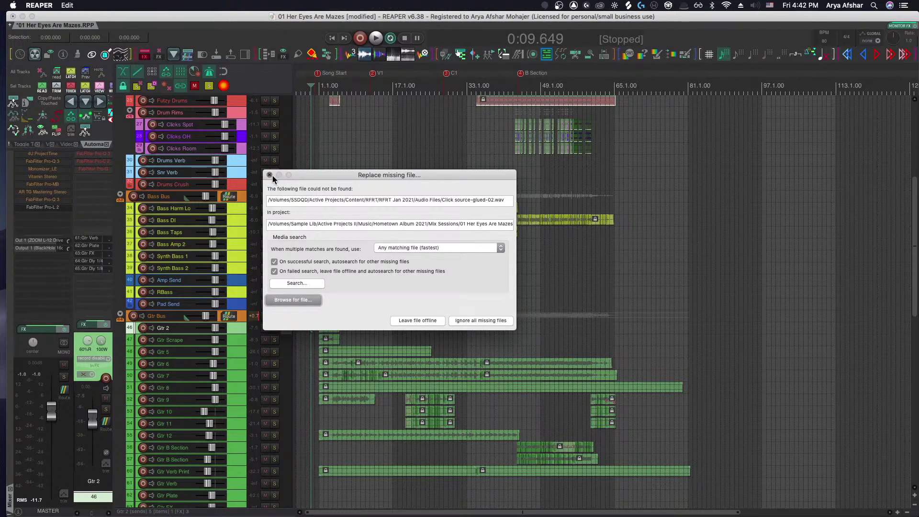
pyautogui.click(150, 100)
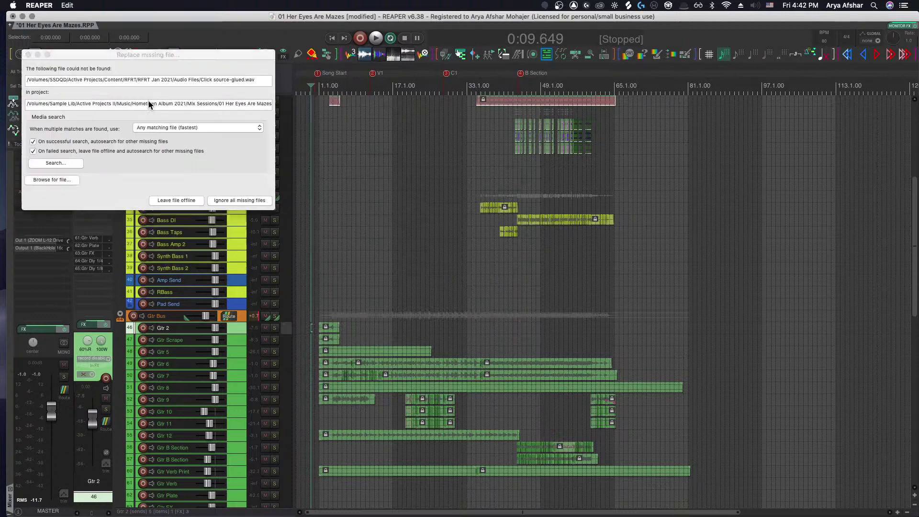
pyautogui.click(28, 56)
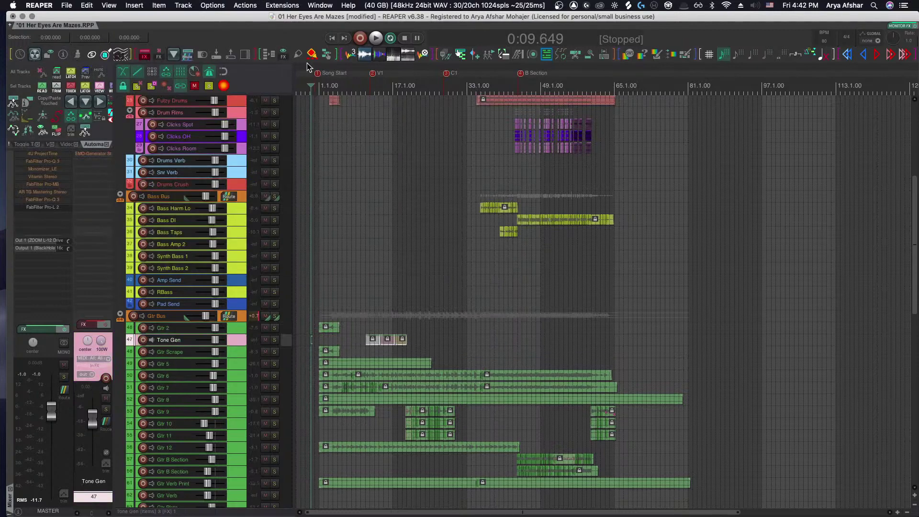
# Remove the Tone Gen track from between Gtr 2 and Gtr Scrape
pyautogui.click(234, 338)
pyautogui.rightClick(234, 339)
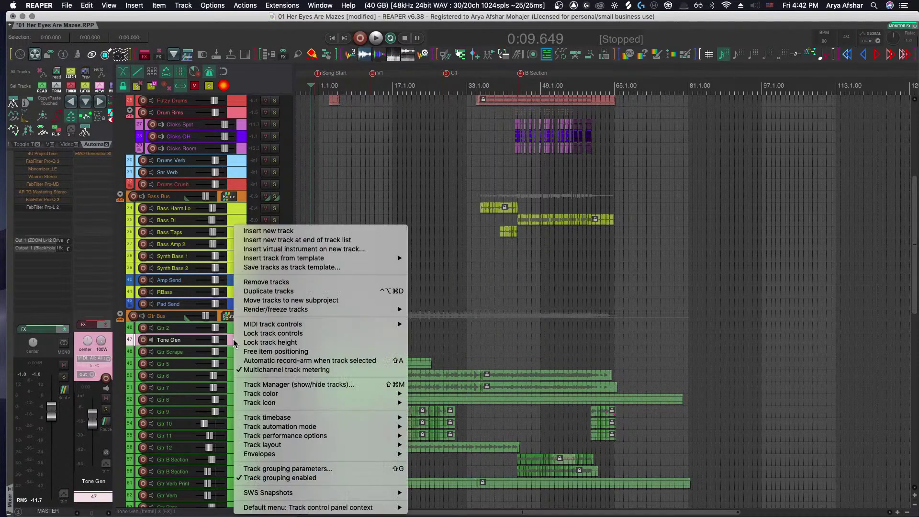
pyautogui.click(268, 283)
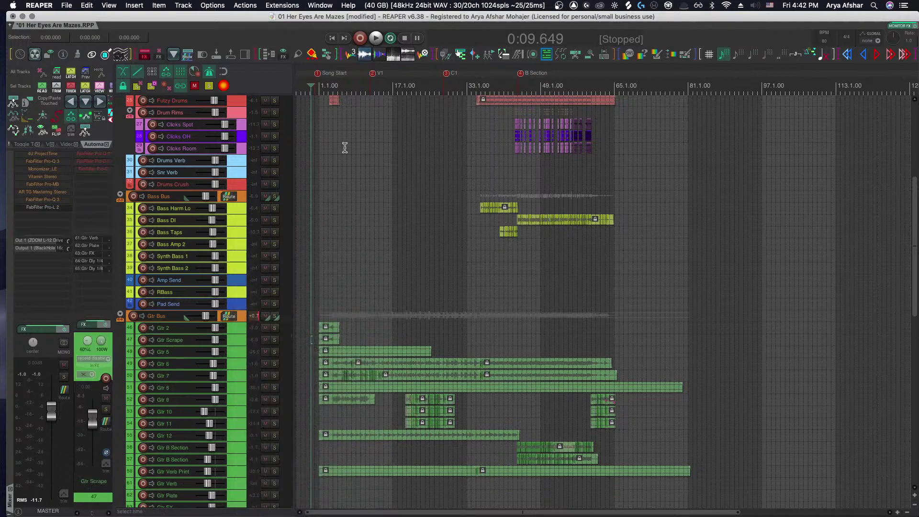
# Search the actions for "theme" and run "Theme development: Show theme tweak/configuration window"
pyautogui.hotkey('shift', '/')
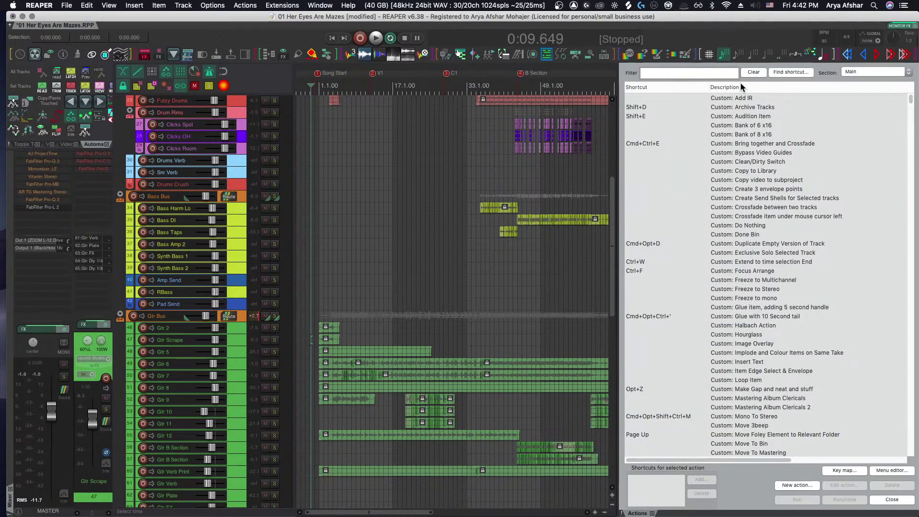
pyautogui.write('theme')
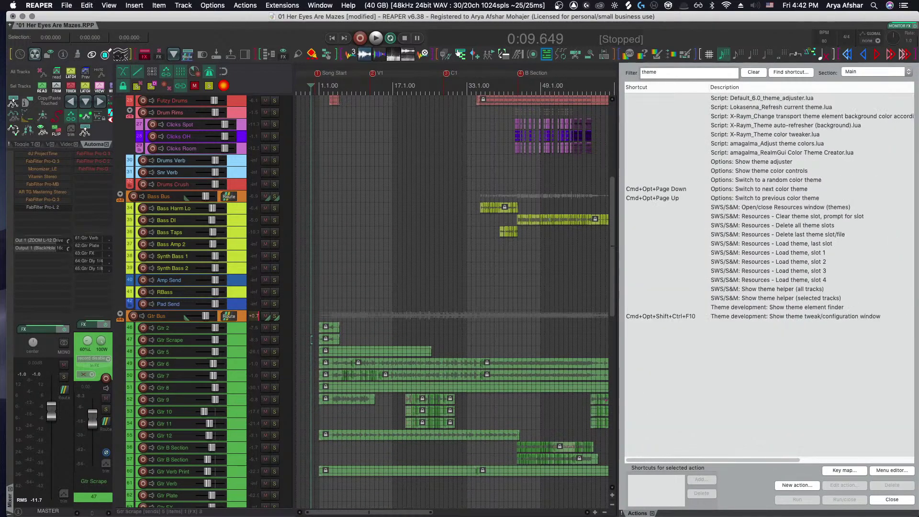
pyautogui.click(782, 316)
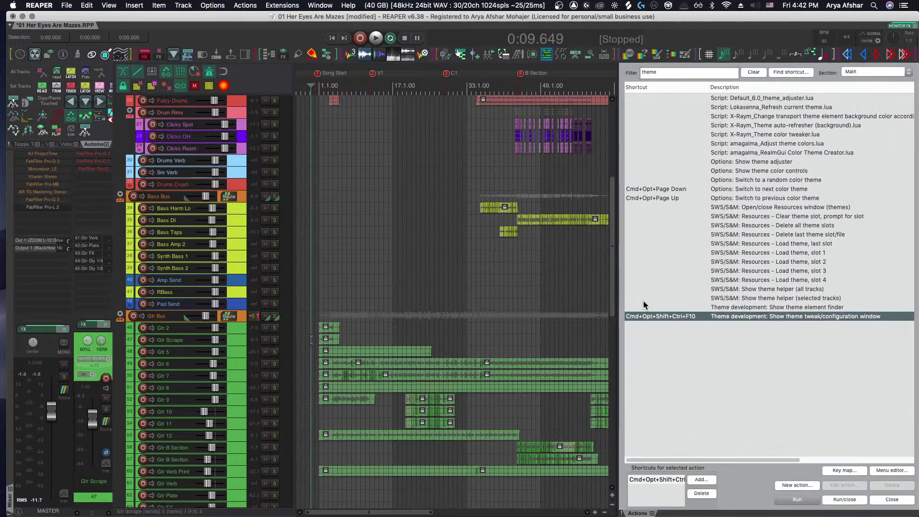
pyautogui.doubleClick(741, 315)
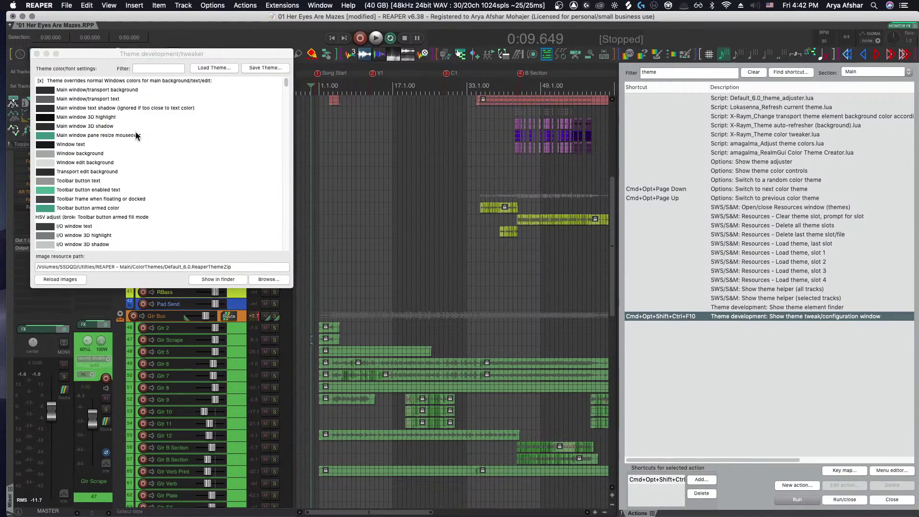
# Filter the theme settings by "font", look through the font entries and close the theme tweaker
pyautogui.click(149, 68)
pyautogui.write('font')
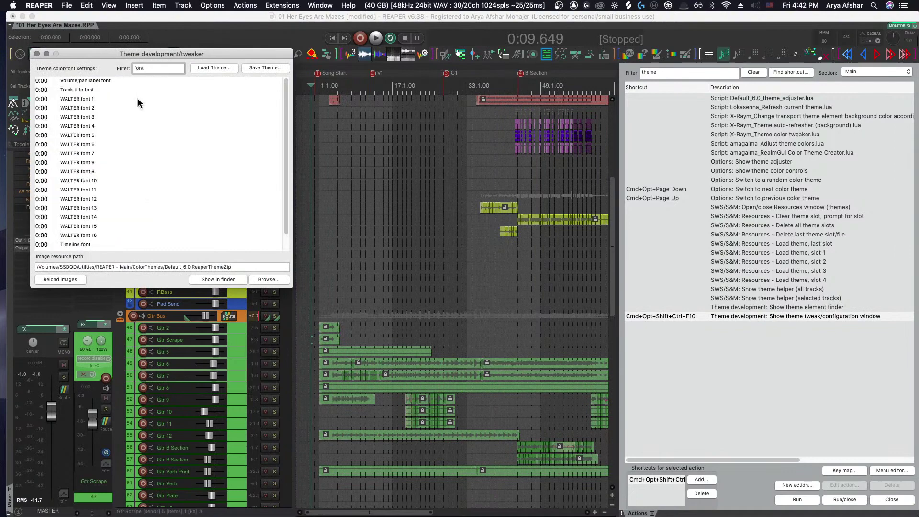
pyautogui.scroll(-1, 108, 112)
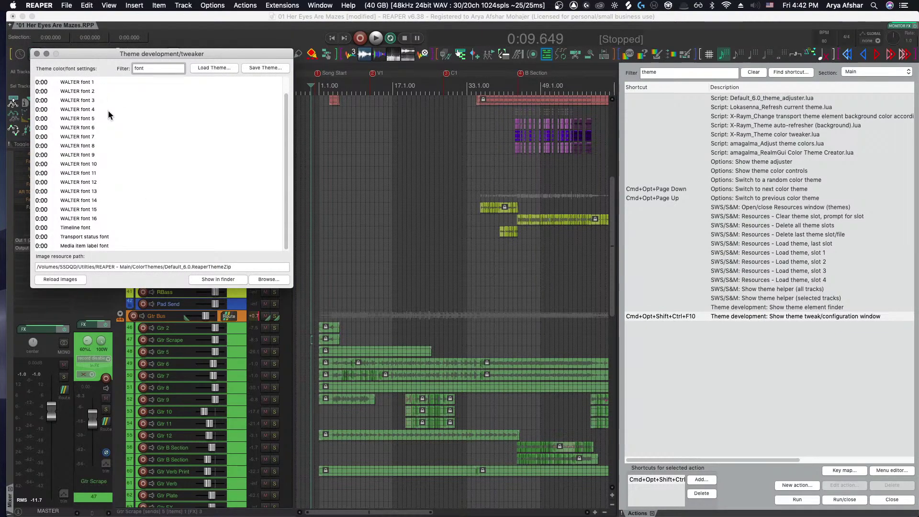
pyautogui.scroll(1, 108, 112)
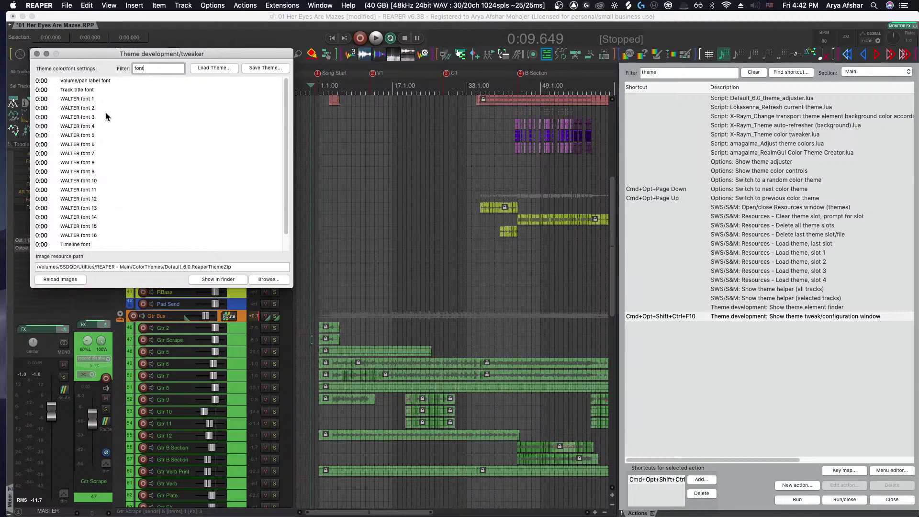
pyautogui.click(36, 54)
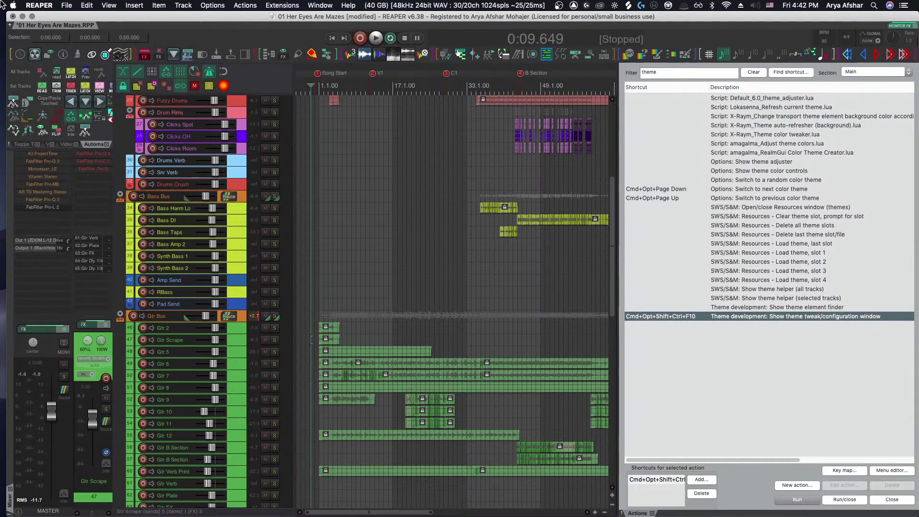
# Look at the Advanced UI/system settings in the general preferences, and close both windows without changes
pyautogui.click(39, 6)
pyautogui.click(51, 33)
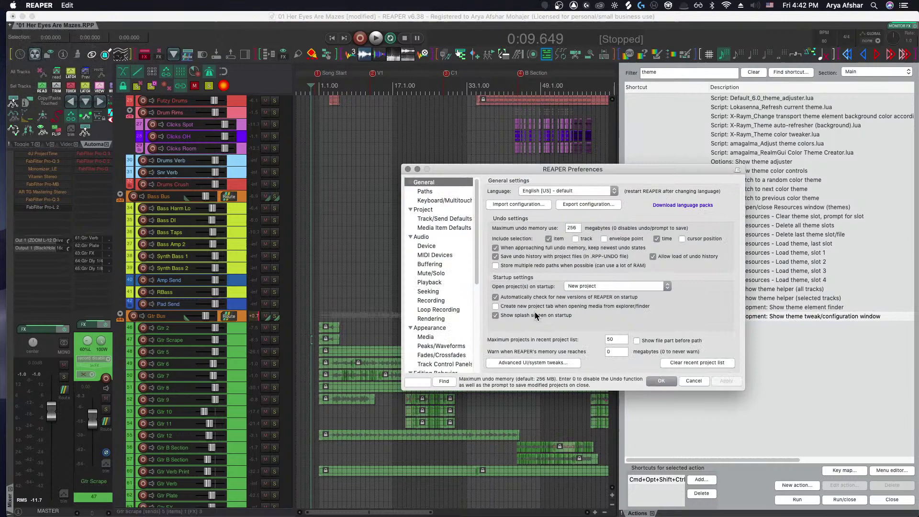
pyautogui.click(549, 366)
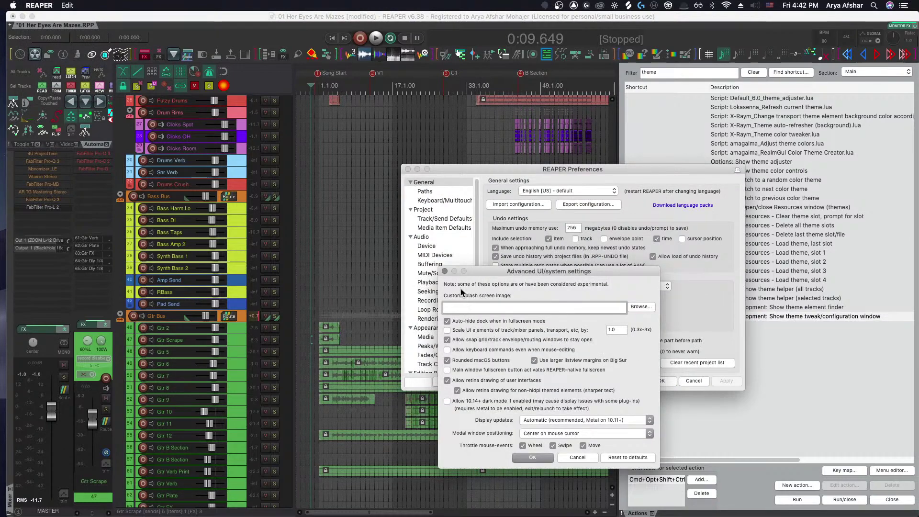
pyautogui.click(445, 270)
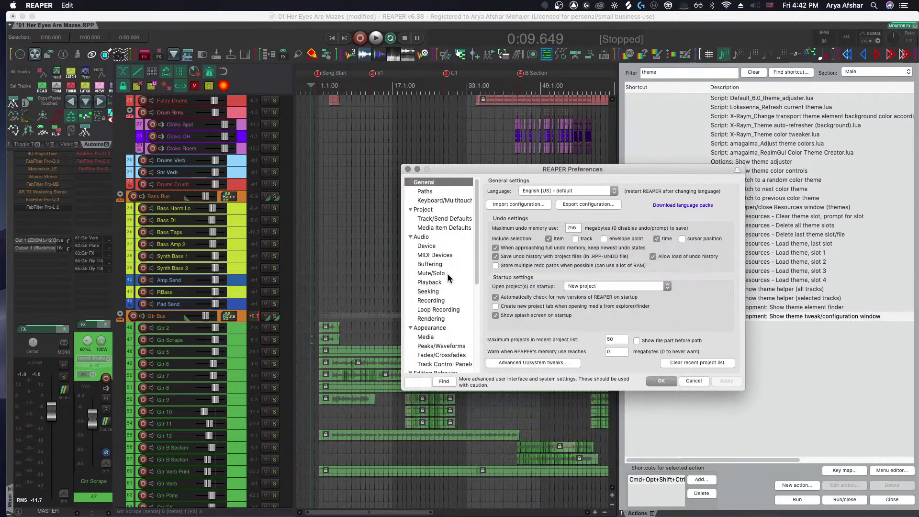
pyautogui.click(407, 170)
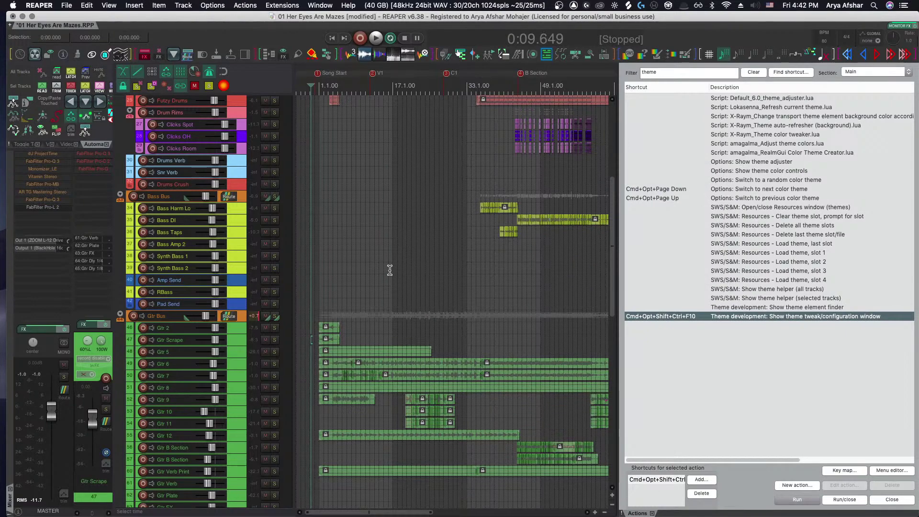
# Clear the action search and hide the docked Actions list and mixer to widen the arrange view
pyautogui.hotkey('shift', '/')
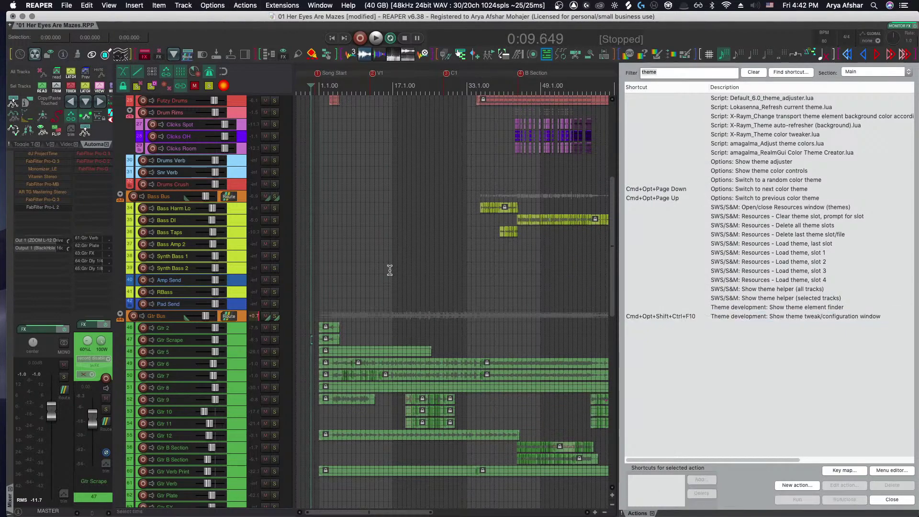
pyautogui.write('`')
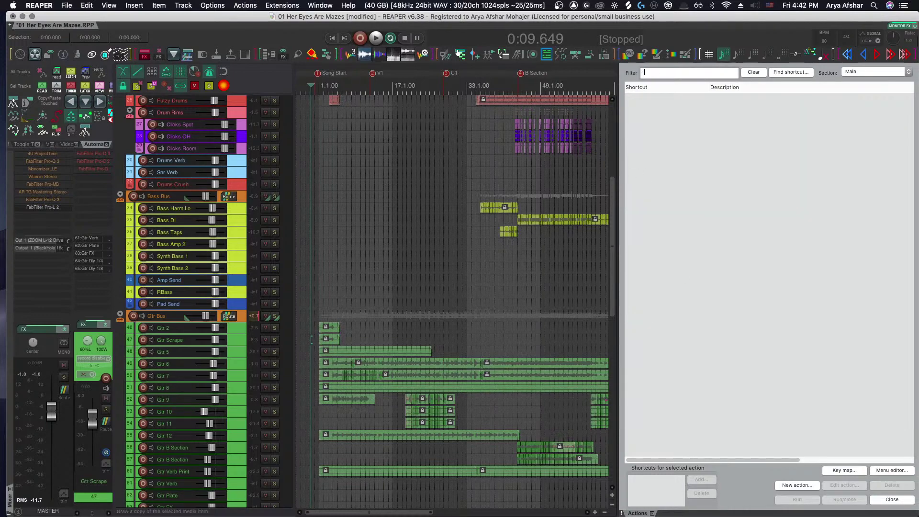
pyautogui.click(405, 268)
pyautogui.hotkey('alt', 'd')
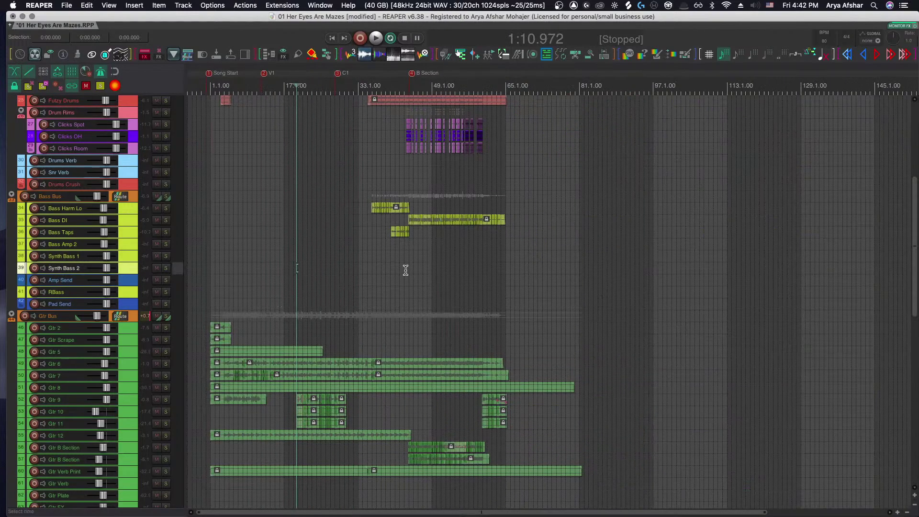
# Solo the Drums Bus and the Bass Bus
pyautogui.scroll(1, 389, 287)
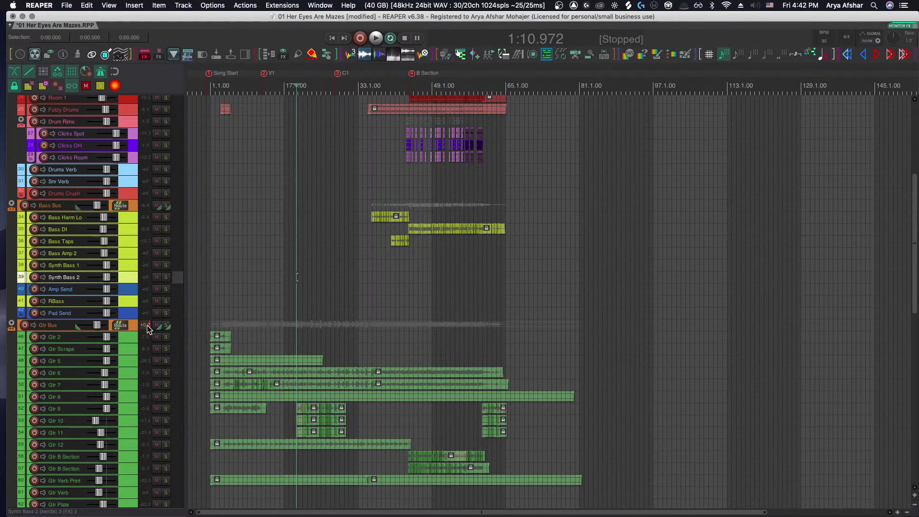
pyautogui.scroll(1, 323, 325)
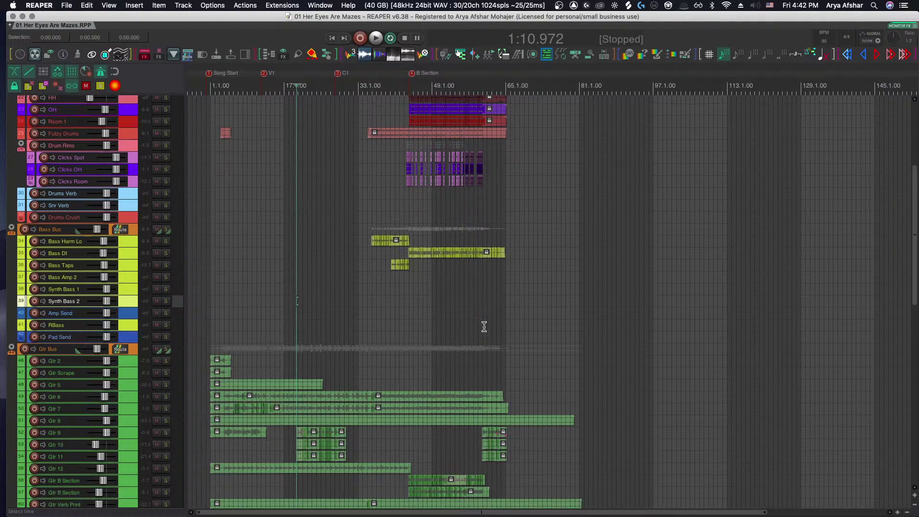
pyautogui.scroll(6, 493, 216)
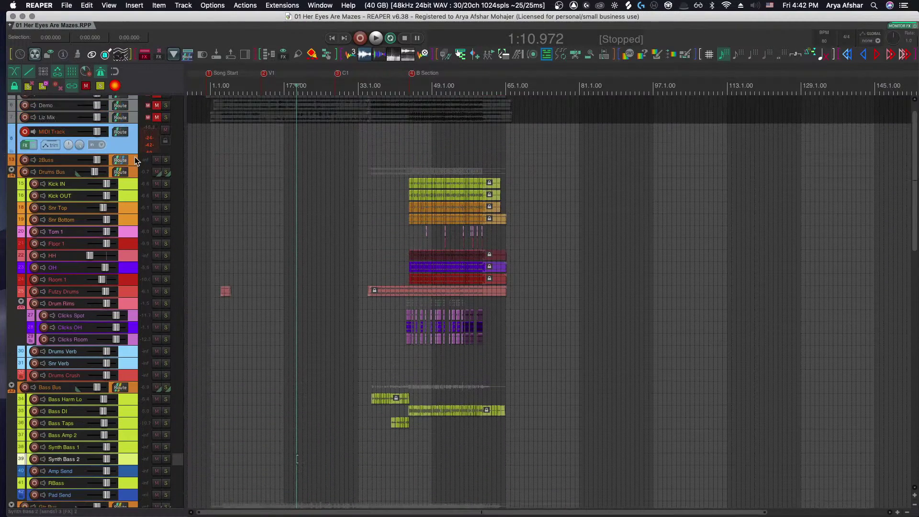
pyautogui.click(167, 172)
pyautogui.click(164, 387)
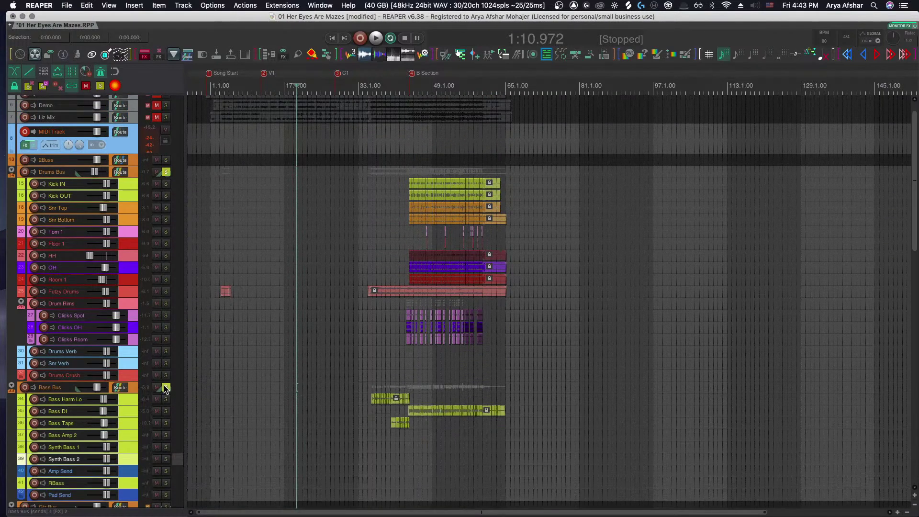
# Pull the volume faders of the drum tracks from Kick IN through Futzy Drums down to -inf dB together
pyautogui.hscroll(5, 301, 346)
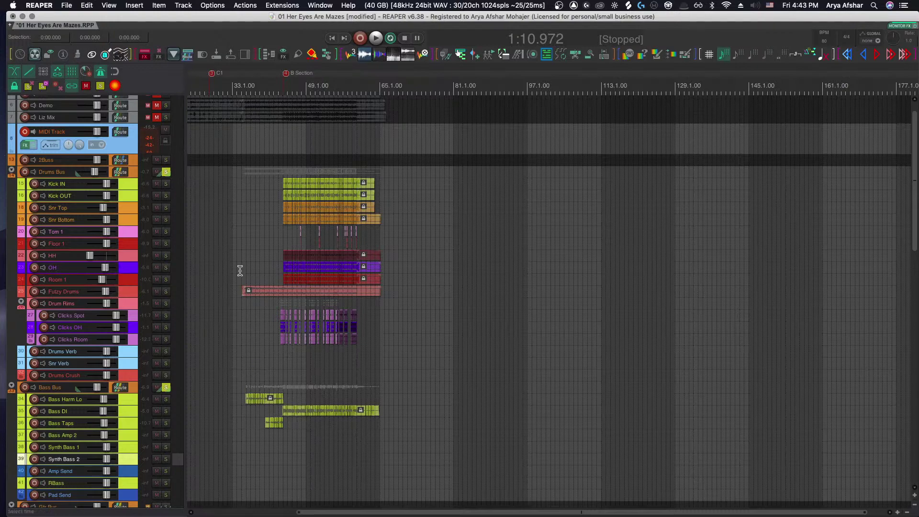
pyautogui.click(122, 183)
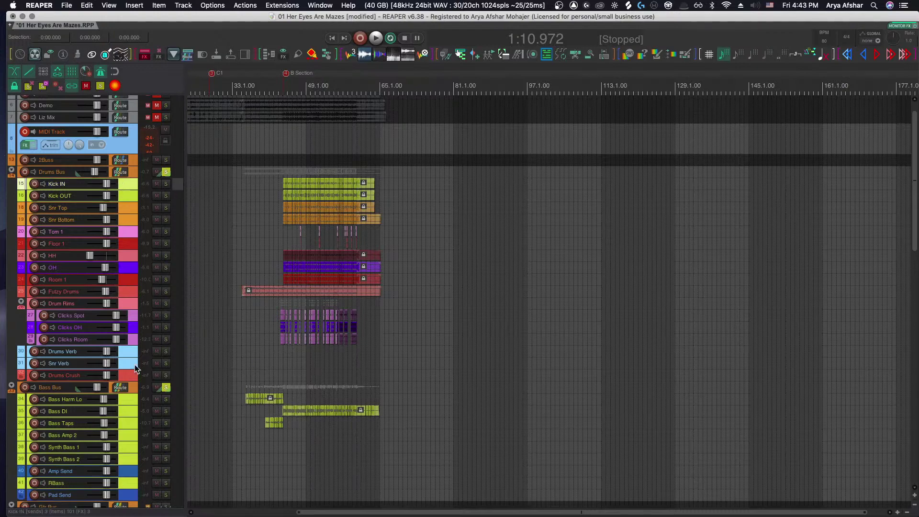
pyautogui.keyDown('shift'); pyautogui.click(130, 294); pyautogui.keyUp('shift')
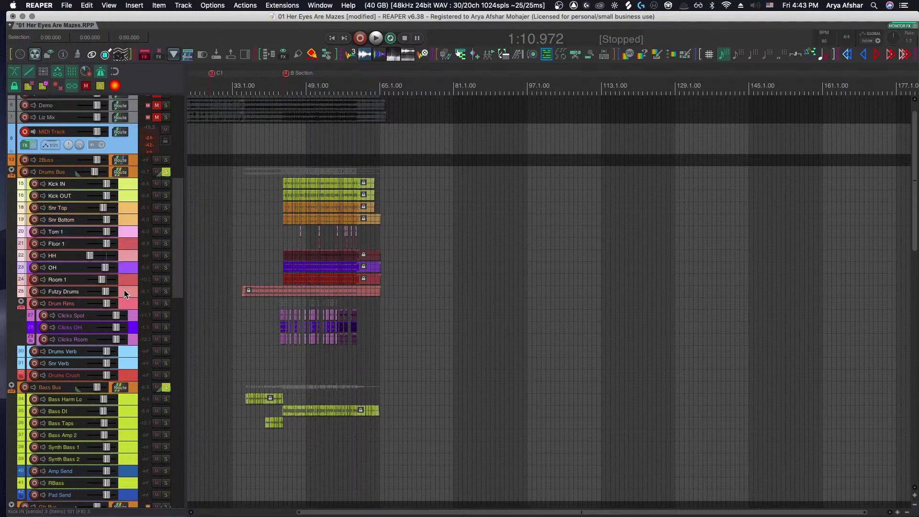
pyautogui.moveTo(106, 292); pyautogui.dragTo(42, 291)
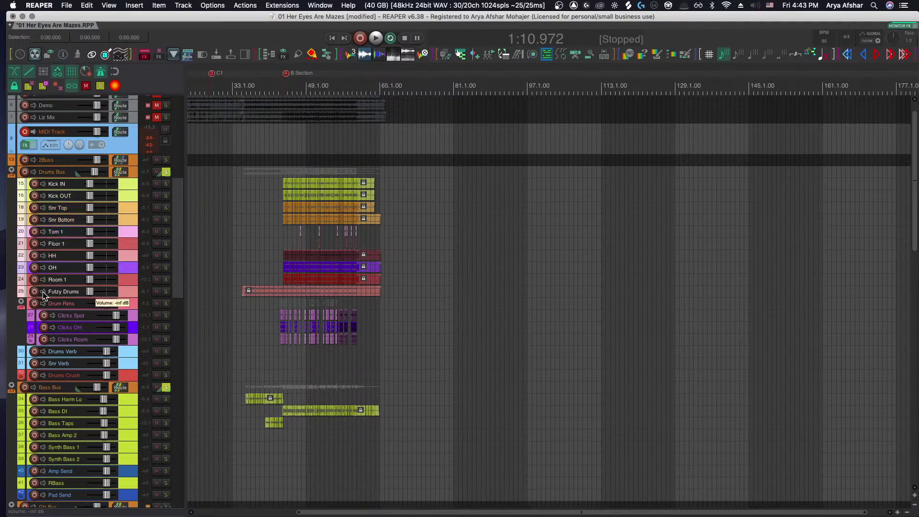
# Pull the faders fully down on Clicks Spot, Clicks OH and Clicks Room, and on Bass Harm Lo, Bass DI and Bass Taps
pyautogui.click(133, 316)
pyautogui.keyDown('shift'); pyautogui.click(128, 337); pyautogui.keyUp('shift')
pyautogui.moveTo(115, 315); pyautogui.dragTo(107, 372)
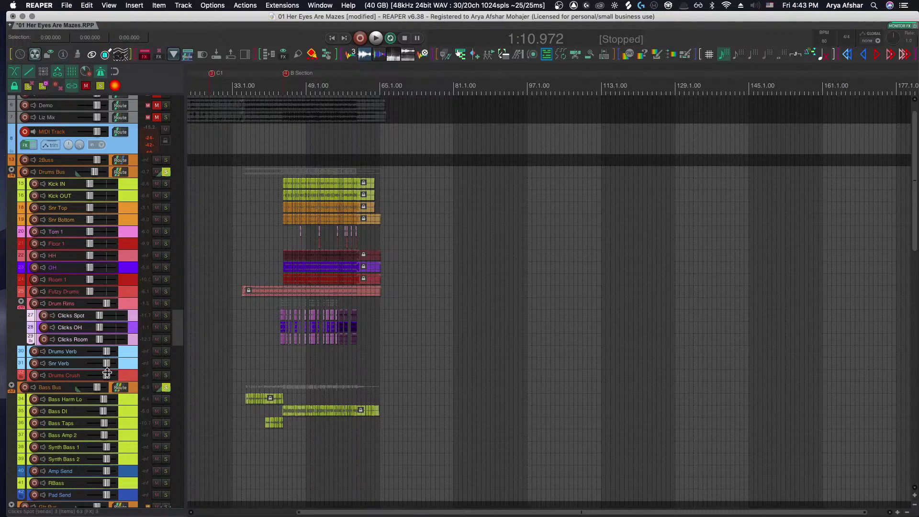
pyautogui.click(127, 403)
pyautogui.keyDown('shift'); pyautogui.click(129, 425); pyautogui.keyUp('shift')
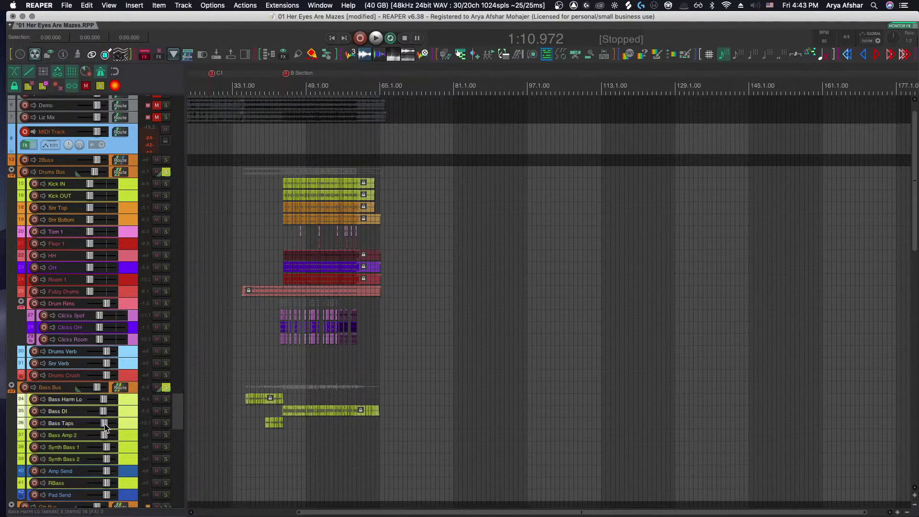
pyautogui.moveTo(105, 423); pyautogui.dragTo(90, 424)
# Make a time selection over the drum and bass items from about 1:57.7 to 3:25.8, and play from the B Section marker
pyautogui.moveTo(245, 88); pyautogui.dragTo(377, 96)
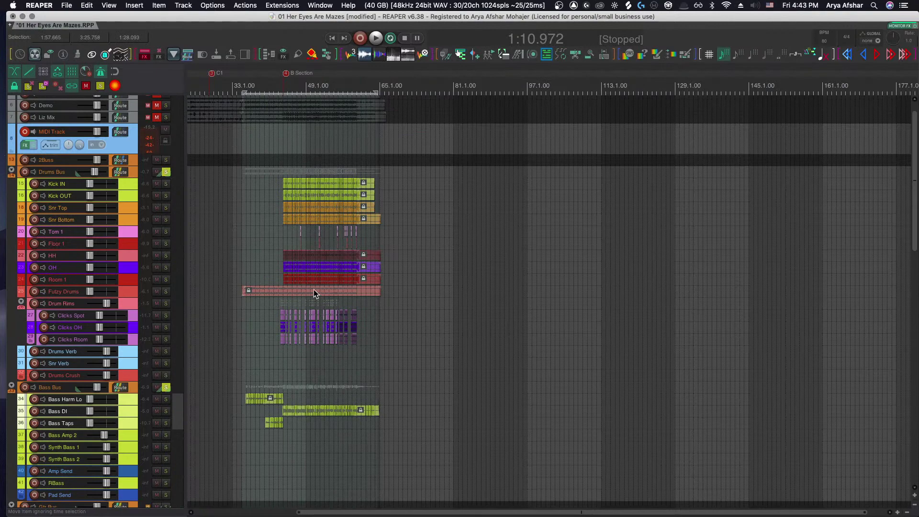
pyautogui.press('space')
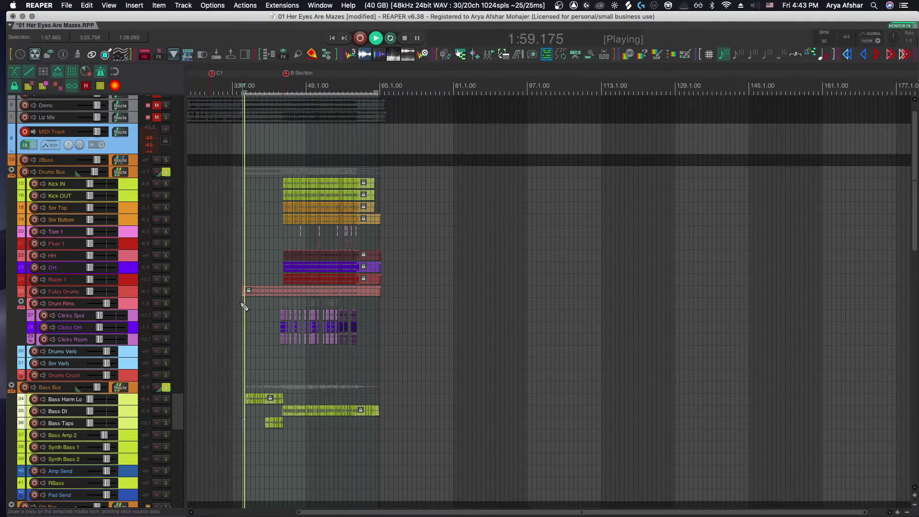
pyautogui.scroll(6, 244, 306)
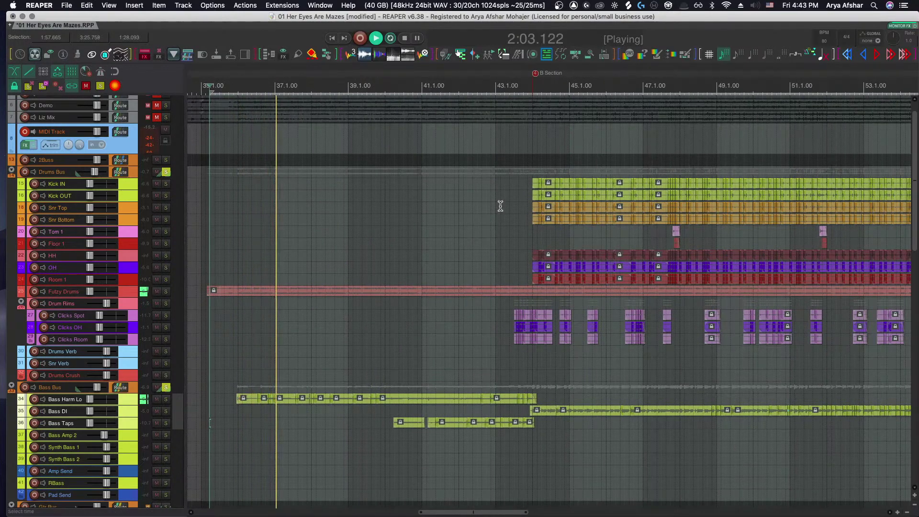
pyautogui.press('space')
pyautogui.click(531, 88)
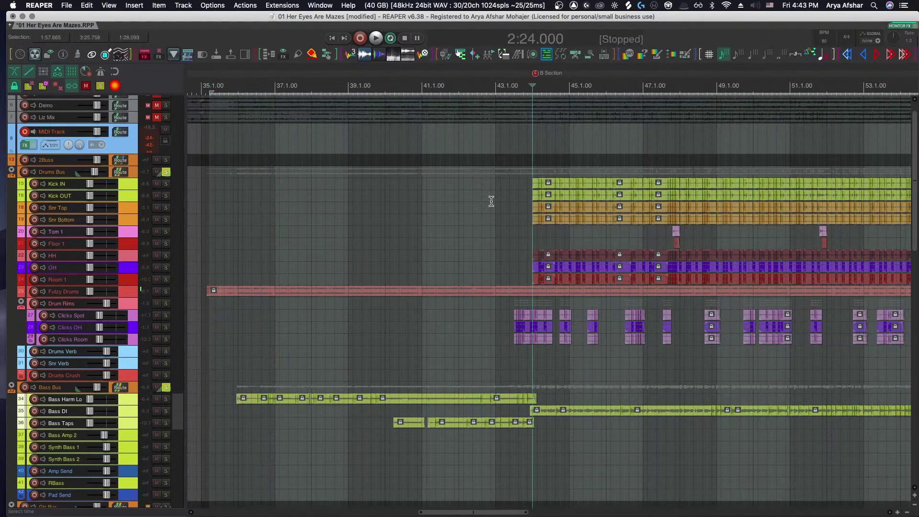
pyautogui.press('space')
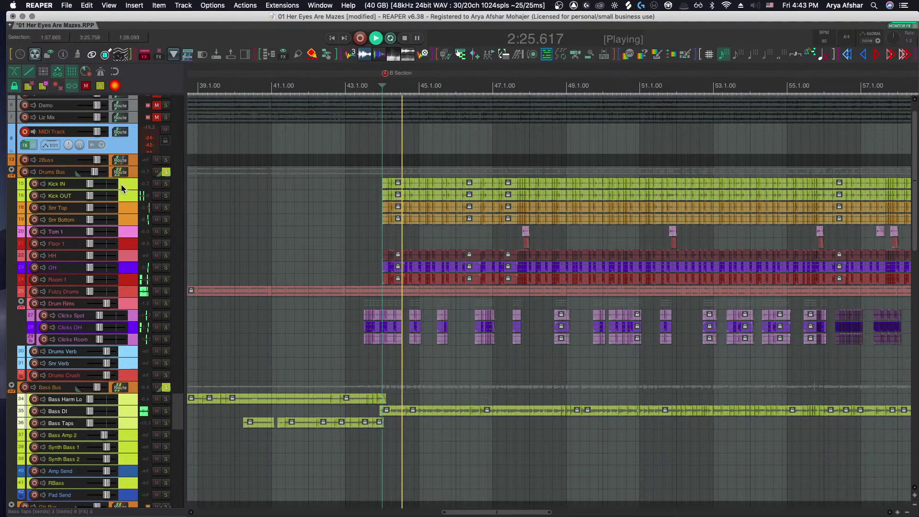
# Raise the Kick IN fader to 0 dB and, with the mixer shown, bring Kick OUT up to about -17.2 dB
pyautogui.moveTo(90, 182); pyautogui.dragTo(105, 184)
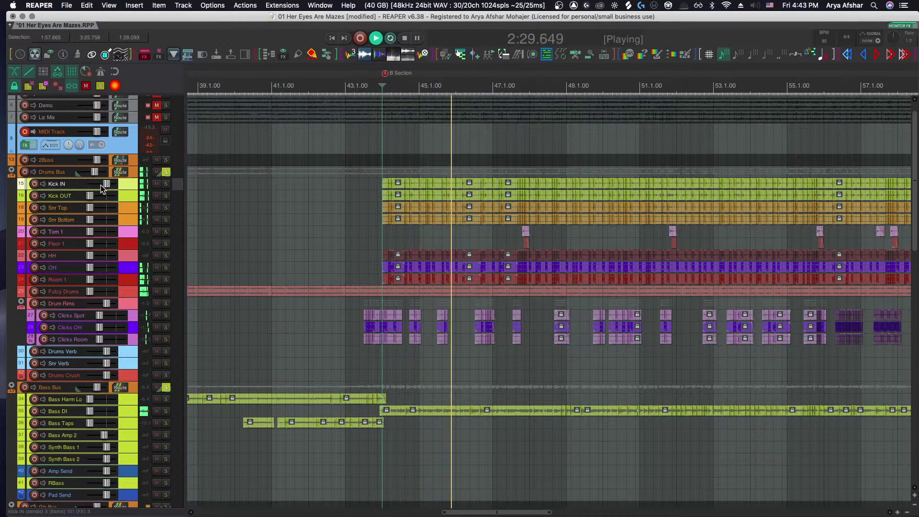
pyautogui.press('super+m')
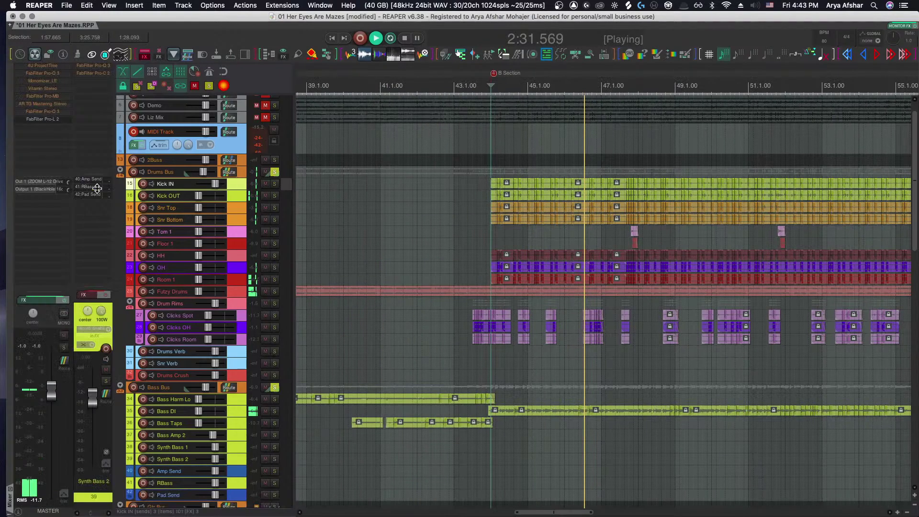
pyautogui.moveTo(198, 196); pyautogui.dragTo(211, 198)
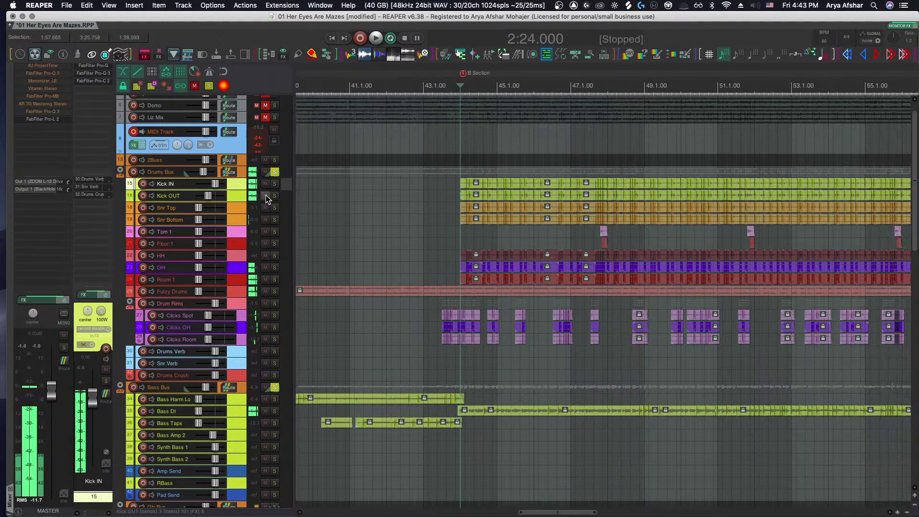
# Solo Kick OUT, compare it with both kicks by toggling the solo on Kick IN, and clear the Kick OUT solo
pyautogui.click(275, 196)
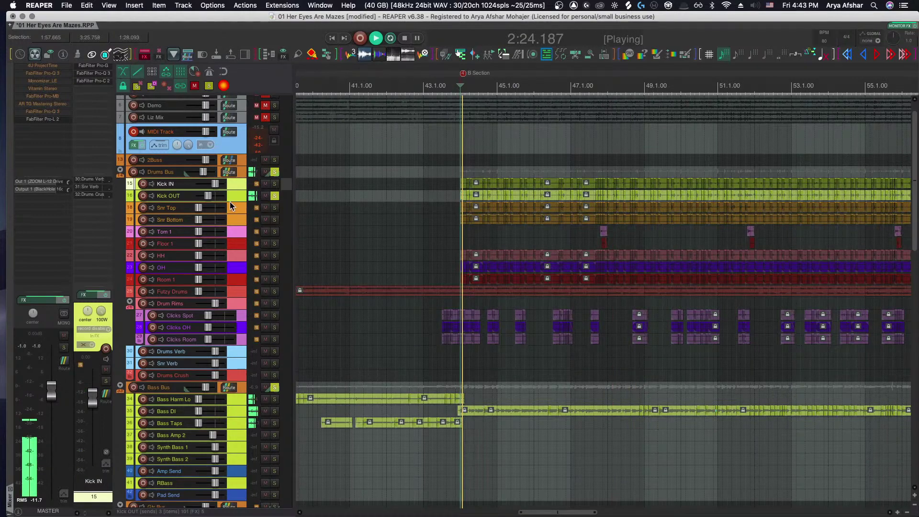
pyautogui.moveTo(209, 196)
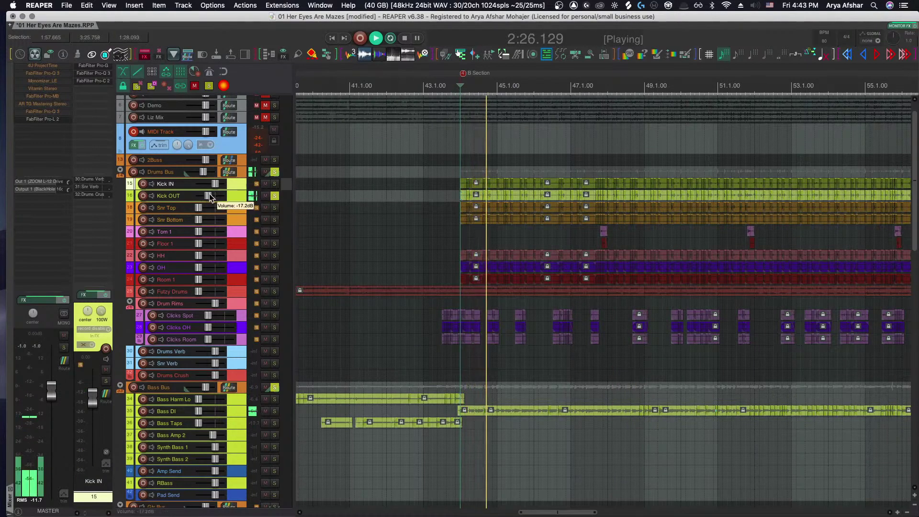
pyautogui.scroll(3, 479, 202)
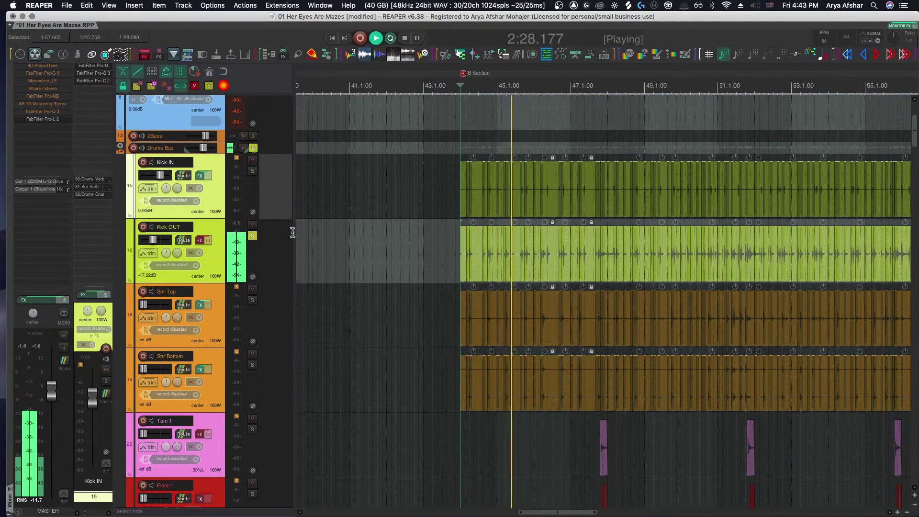
pyautogui.hscroll(2, 444, 280)
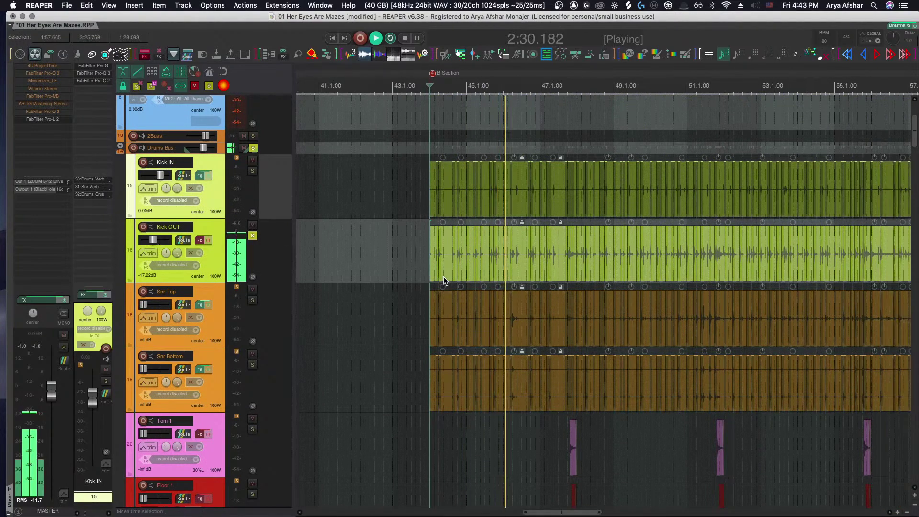
pyautogui.click(252, 171)
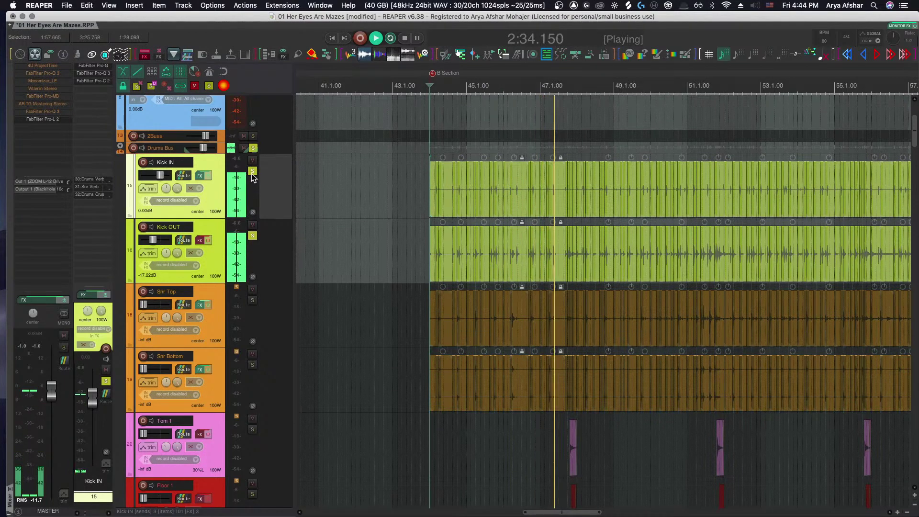
pyautogui.click(252, 171)
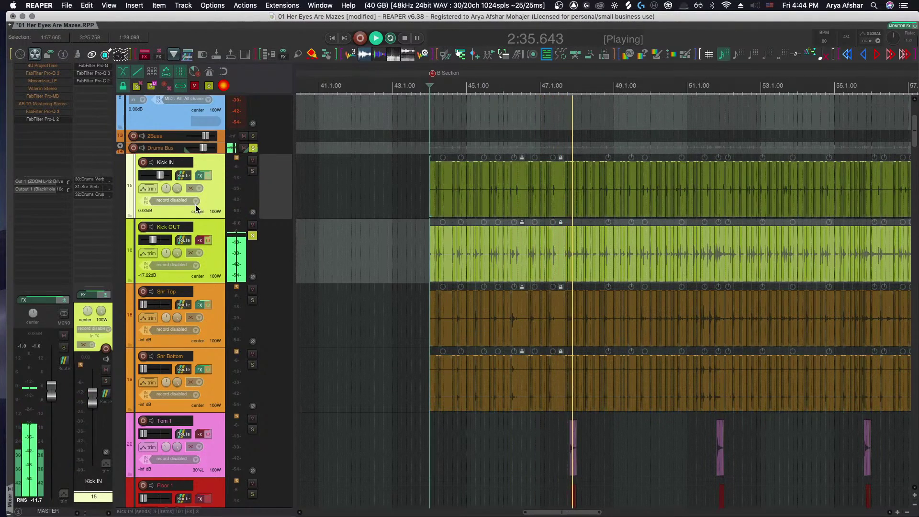
pyautogui.click(253, 236)
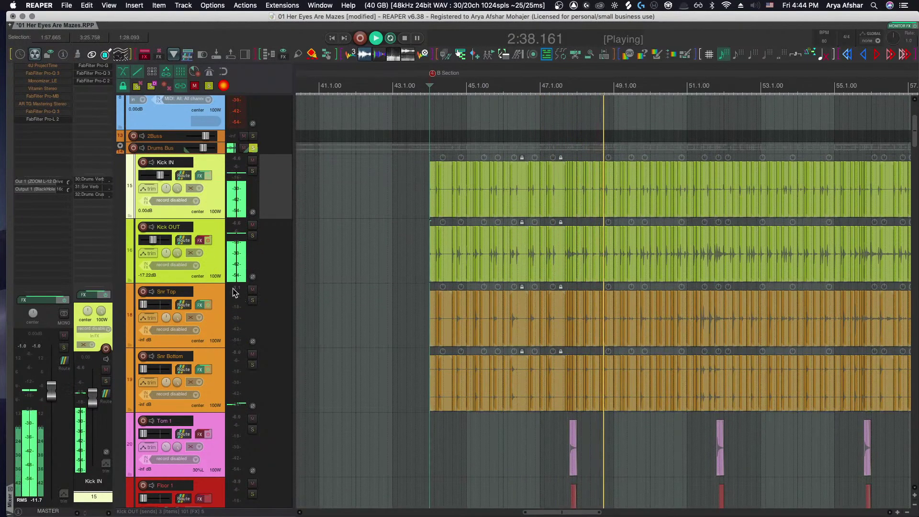
# Raise the Snr Top track volume to 0 dB and the Snr Bottom track volume to about -14.6 dB
pyautogui.moveTo(143, 304); pyautogui.dragTo(160, 305)
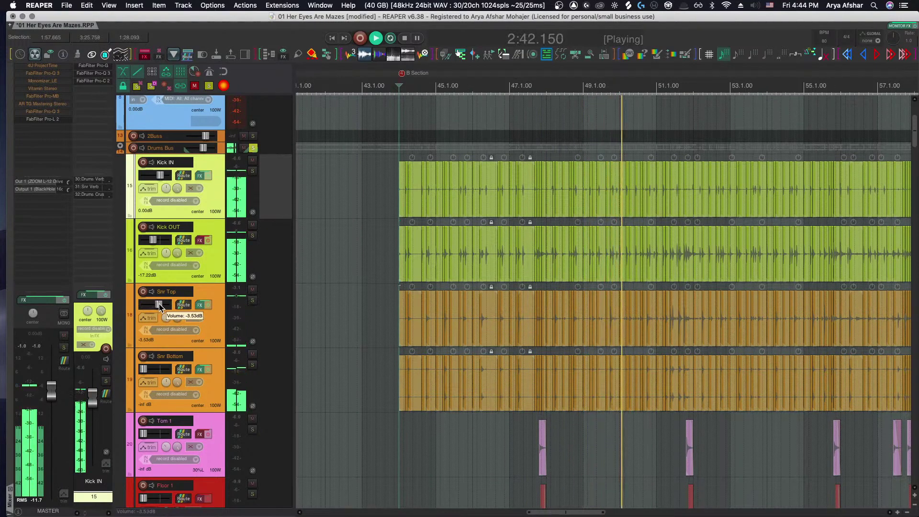
pyautogui.doubleClick(159, 304)
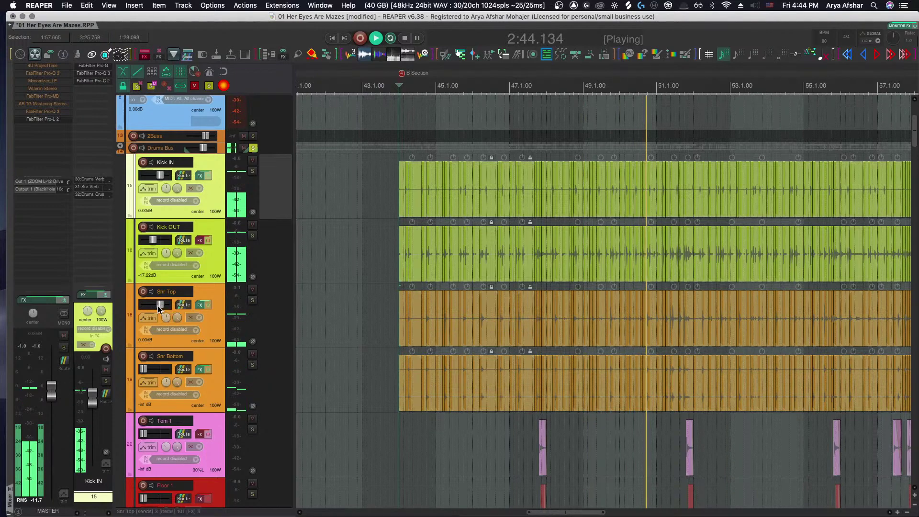
pyautogui.moveTo(143, 369); pyautogui.dragTo(154, 369)
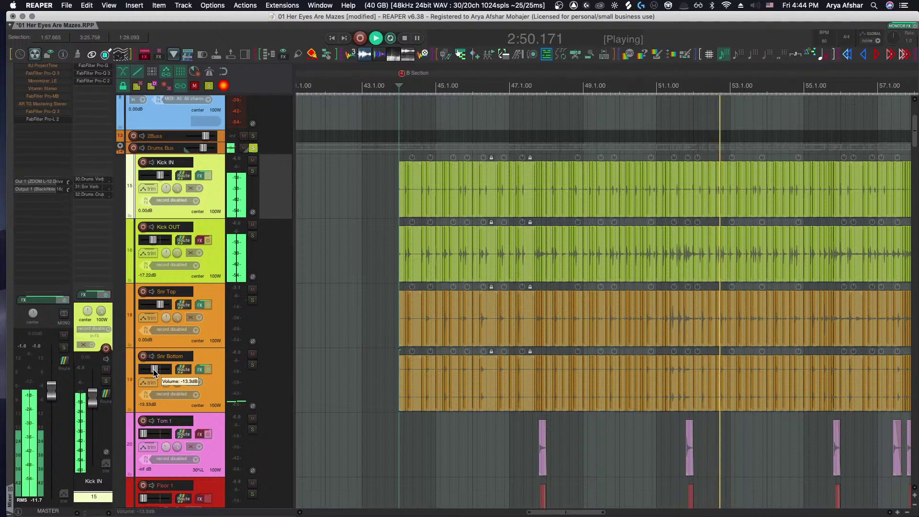
# Set a time selection from about bar 57 to bar 60 over the tom fills and restart playback from its start
pyautogui.scroll(-3, 309, 376)
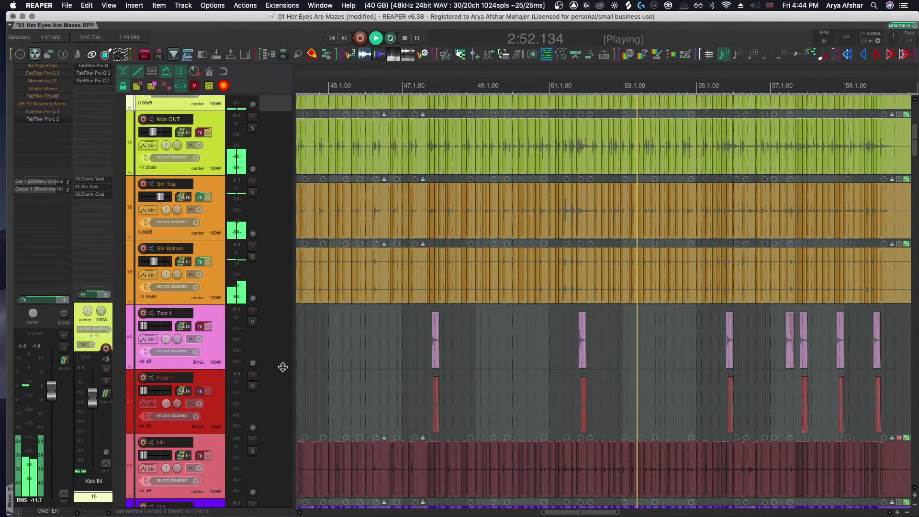
pyautogui.hscroll(3, 336, 360)
pyautogui.press('space')
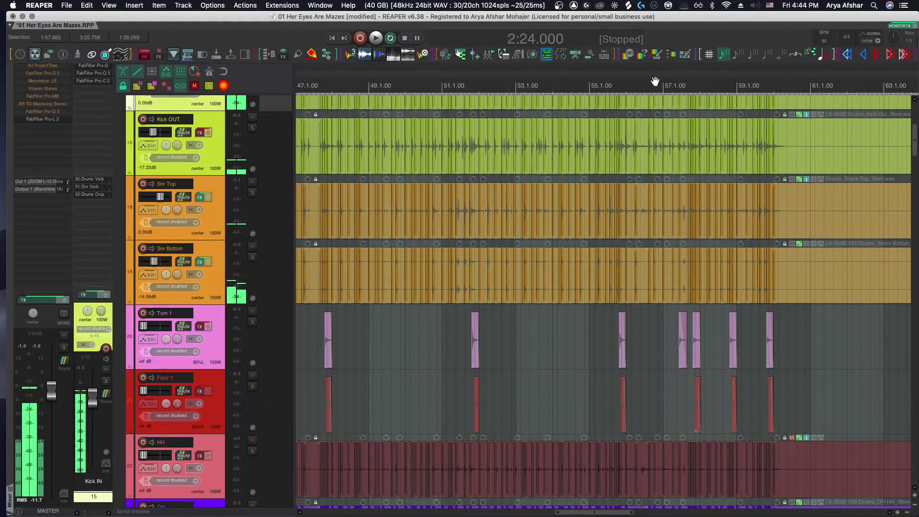
pyautogui.moveTo(663, 89); pyautogui.dragTo(761, 98)
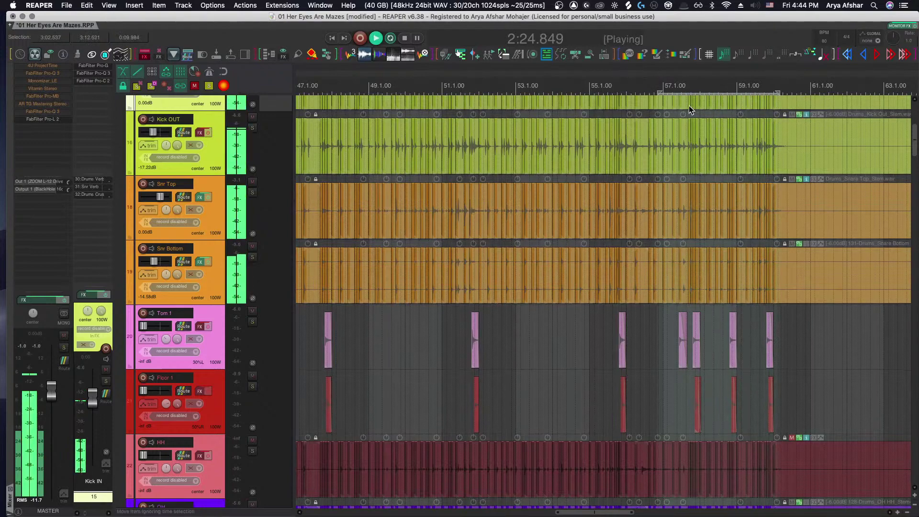
pyautogui.press('space')
pyautogui.press('space')
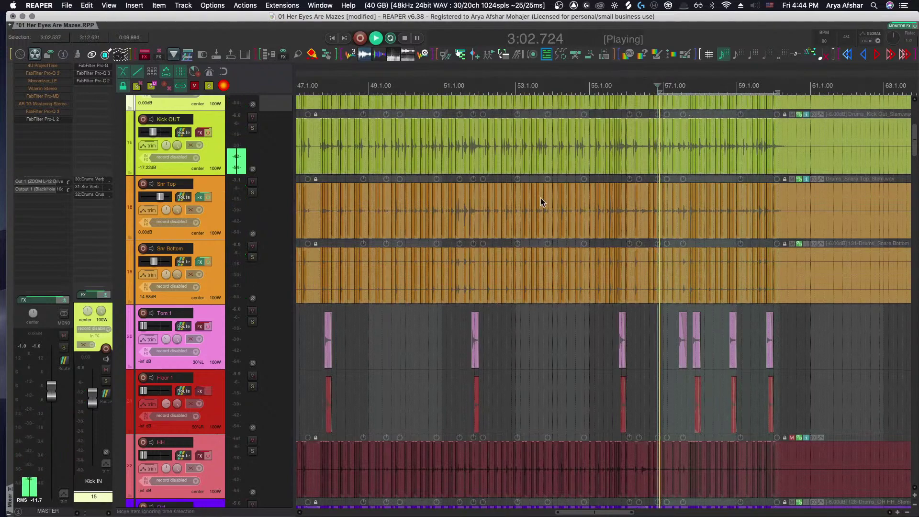
# Raise the Tom 1 and Floor 1 track volumes to 0 dB during playback
pyautogui.moveTo(143, 326); pyautogui.dragTo(153, 328)
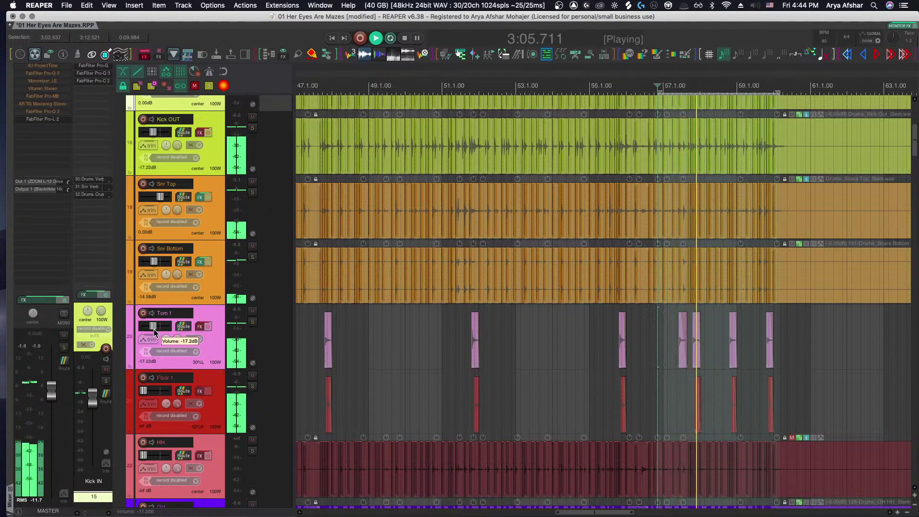
pyautogui.moveTo(143, 390); pyautogui.dragTo(152, 389)
pyautogui.doubleClick(153, 390)
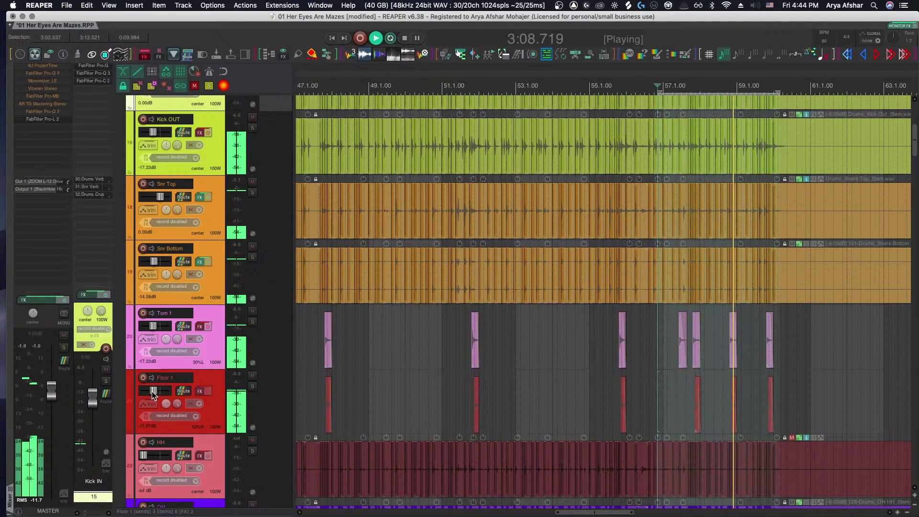
# Raise the OH track volume to 0 dB
pyautogui.scroll(2, 235, 345)
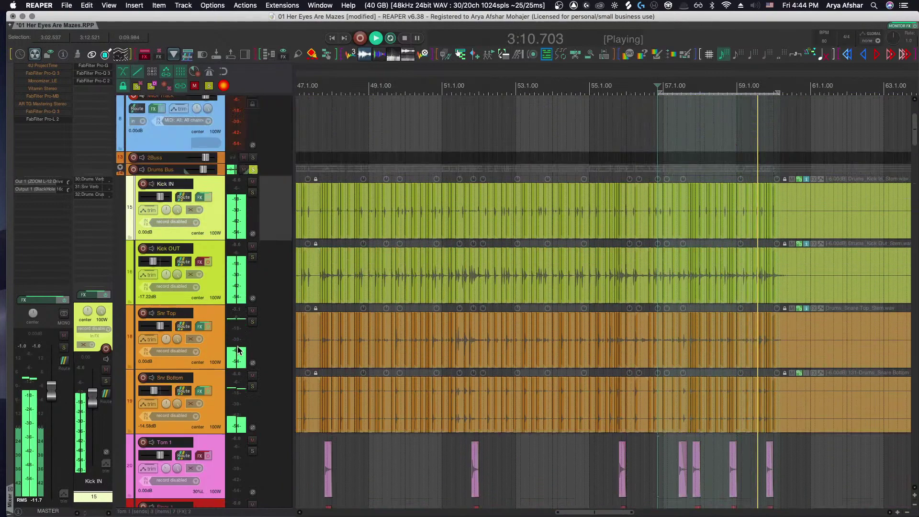
pyautogui.scroll(-10, 237, 346)
pyautogui.scroll(3, 238, 346)
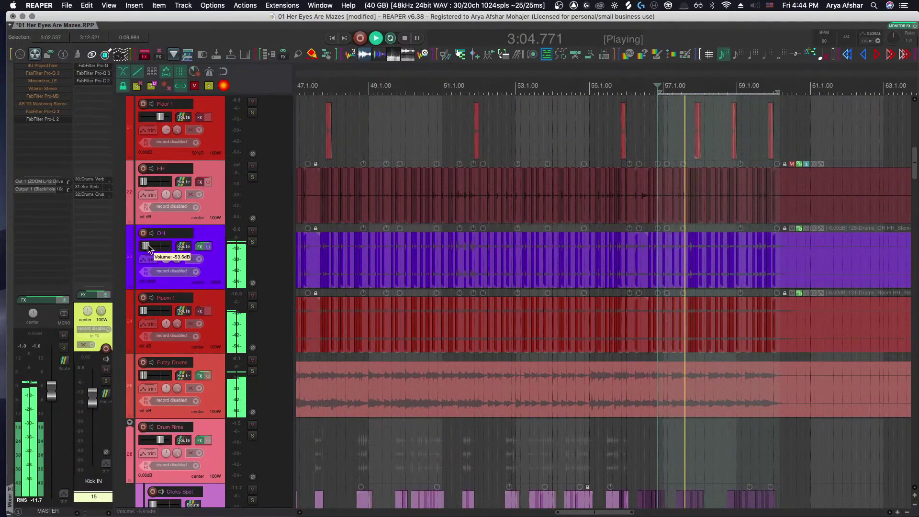
pyautogui.moveTo(147, 245); pyautogui.dragTo(160, 245)
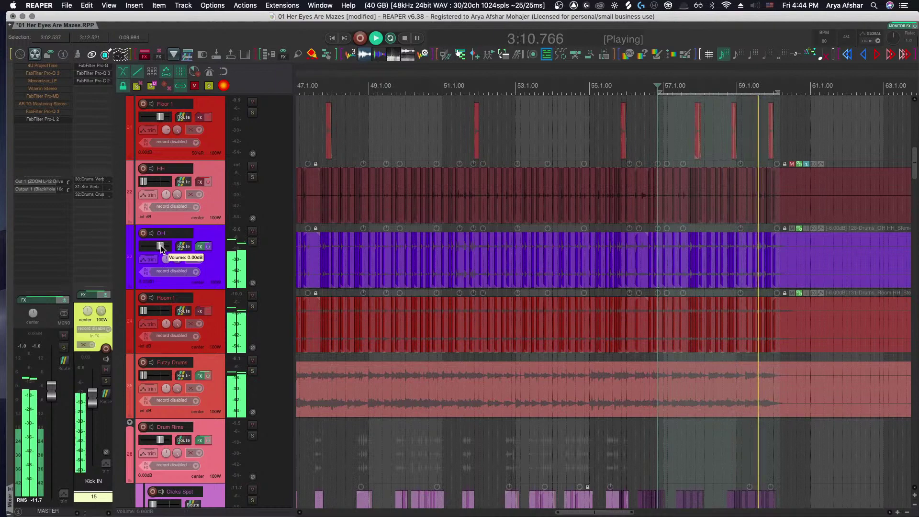
# Lower the volumes of Snr Top to -3.87 dB, Kick OUT to about -23.3 dB and Snr Bottom to about -18.6 dB
pyautogui.scroll(5, 283, 259)
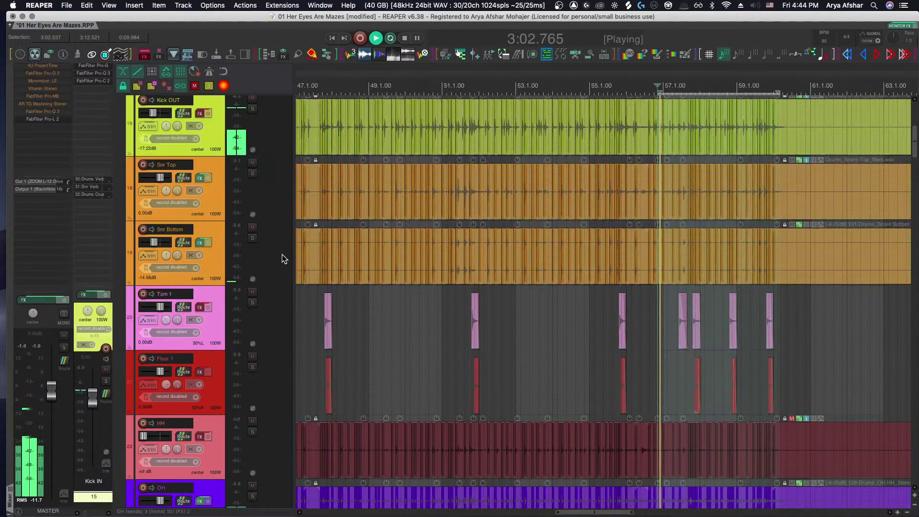
pyautogui.scroll(4, 272, 246)
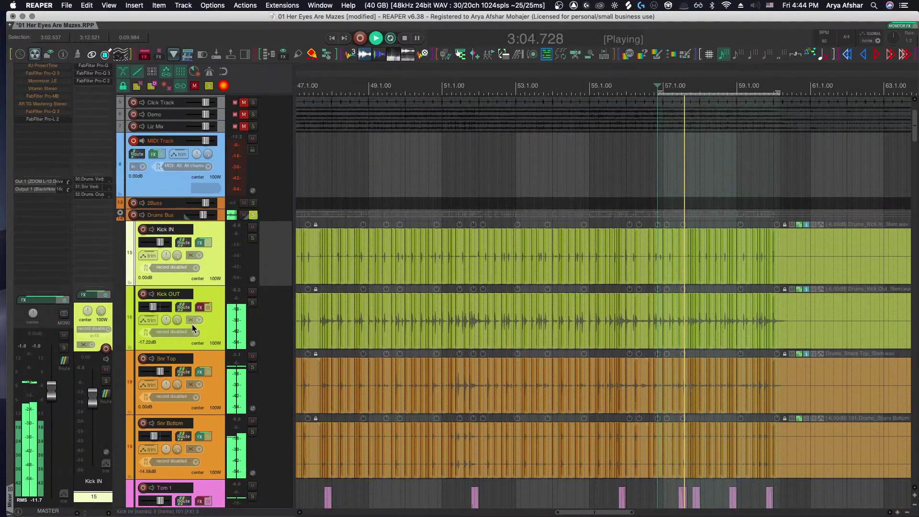
pyautogui.click(159, 371)
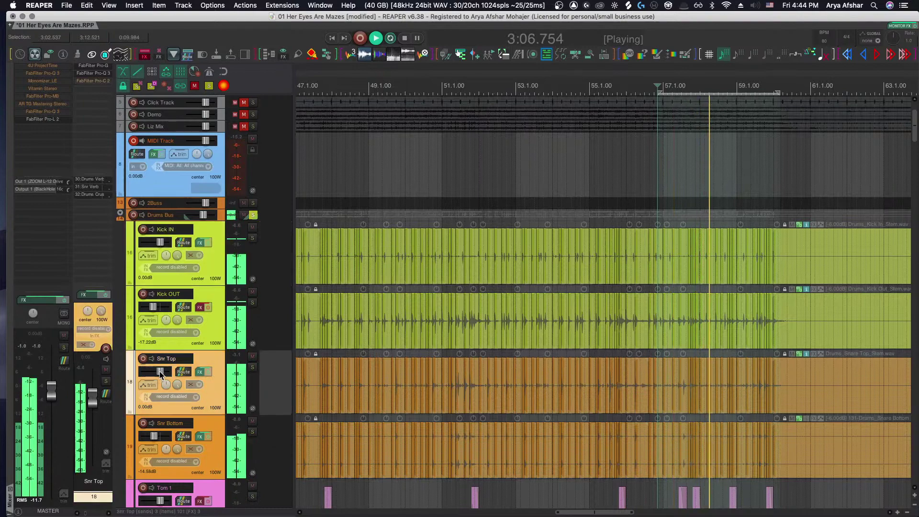
pyautogui.moveTo(159, 372); pyautogui.dragTo(158, 372)
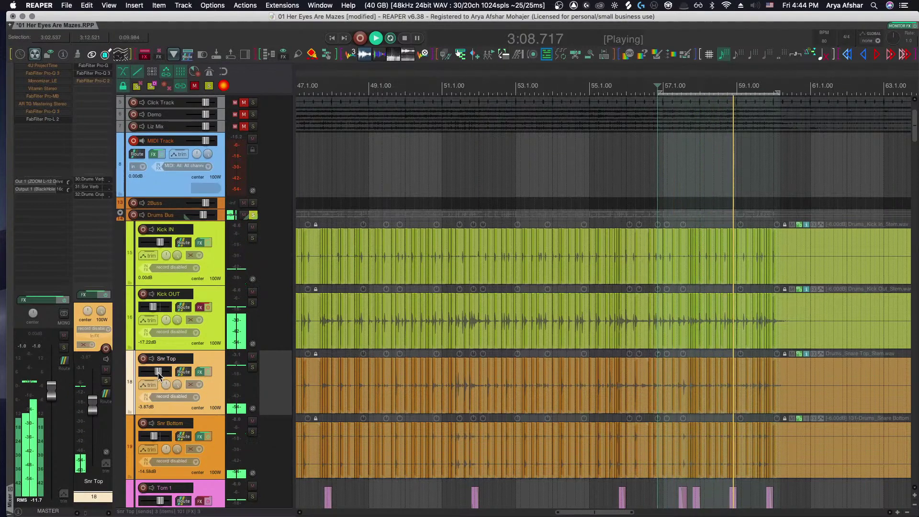
pyautogui.moveTo(154, 309); pyautogui.dragTo(151, 309)
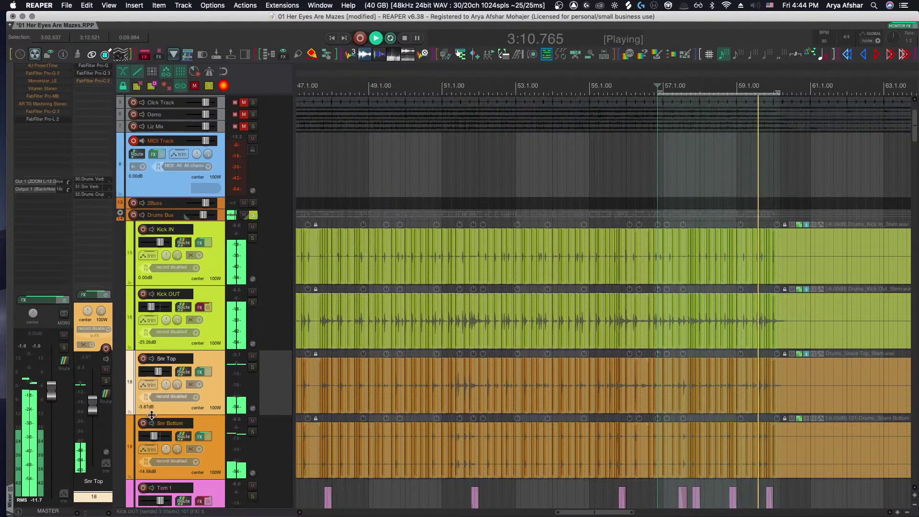
pyautogui.moveTo(153, 435); pyautogui.dragTo(152, 435)
# Select the Tom 1 and Floor 1 tracks, lower both volumes together to -3.87 dB and stop playback
pyautogui.scroll(-2, 197, 441)
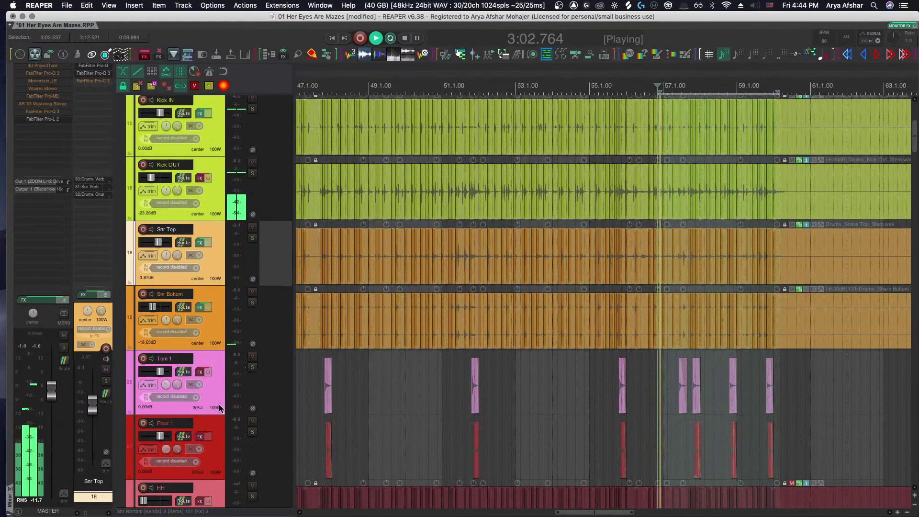
pyautogui.click(219, 404)
pyautogui.keyDown('shift'); pyautogui.click(216, 449); pyautogui.keyUp('shift')
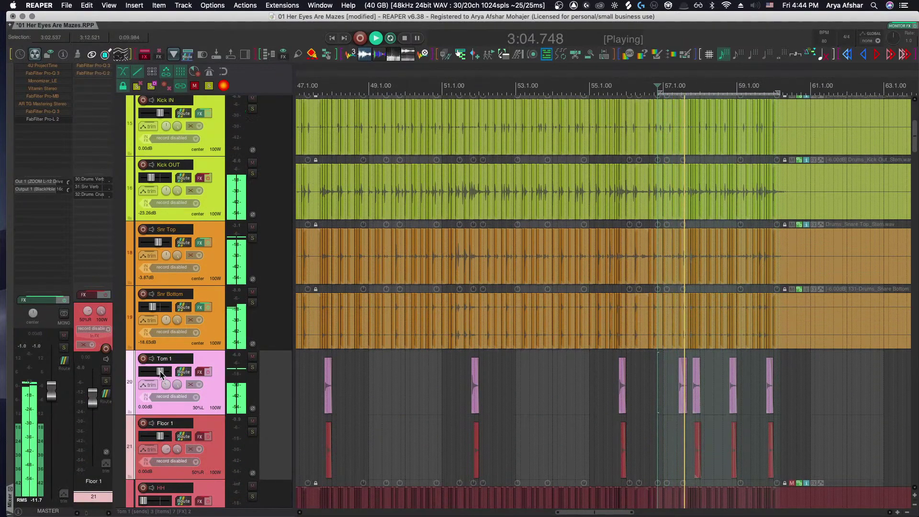
pyautogui.moveTo(160, 372); pyautogui.dragTo(158, 374)
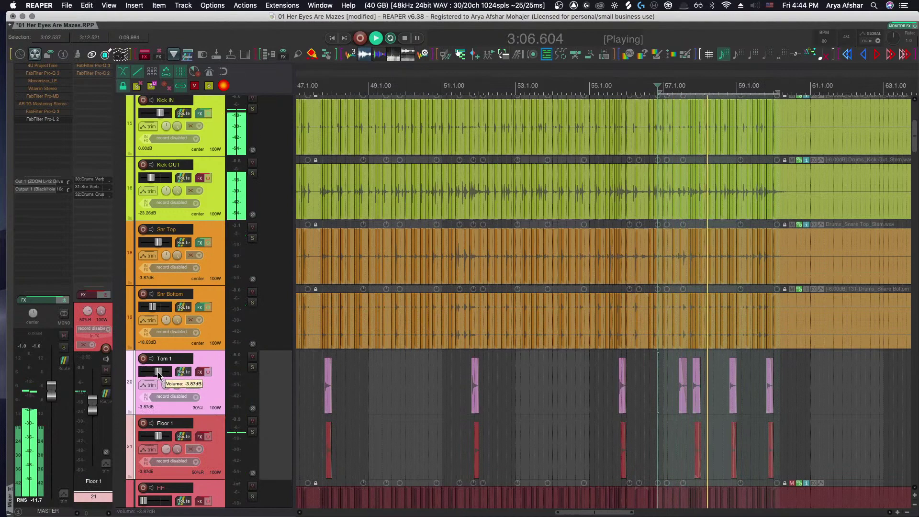
pyautogui.scroll(-1, 364, 377)
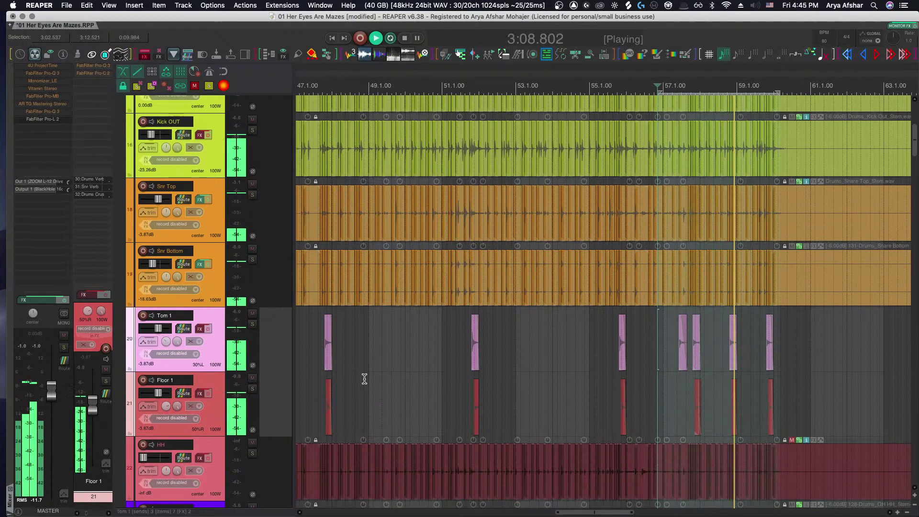
pyautogui.press('space')
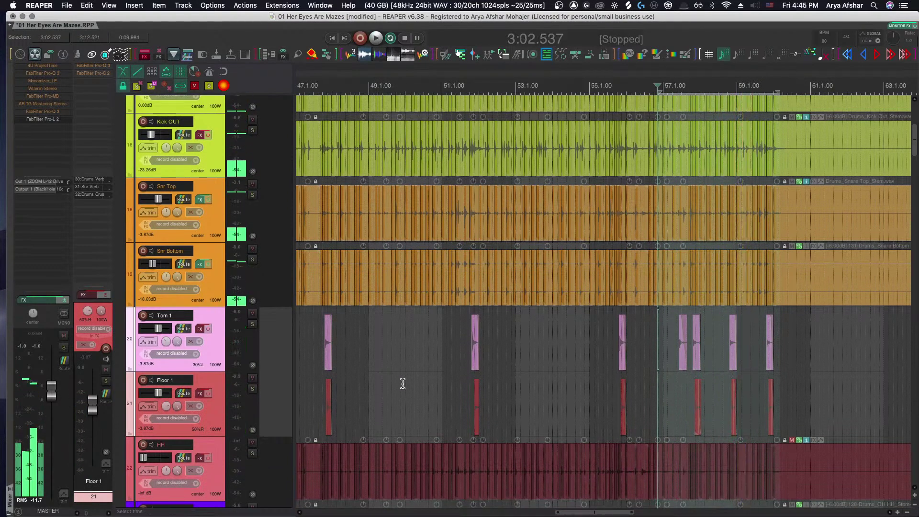
# Restart playback of the selected section and raise the Room 1 track volume to 0 dB
pyautogui.scroll(-3, 430, 383)
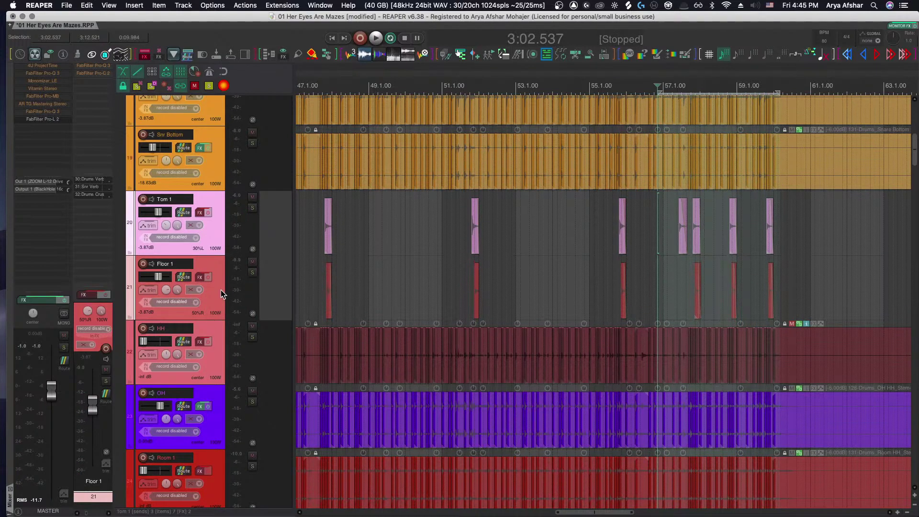
pyautogui.click(220, 289)
pyautogui.scroll(-2, 220, 290)
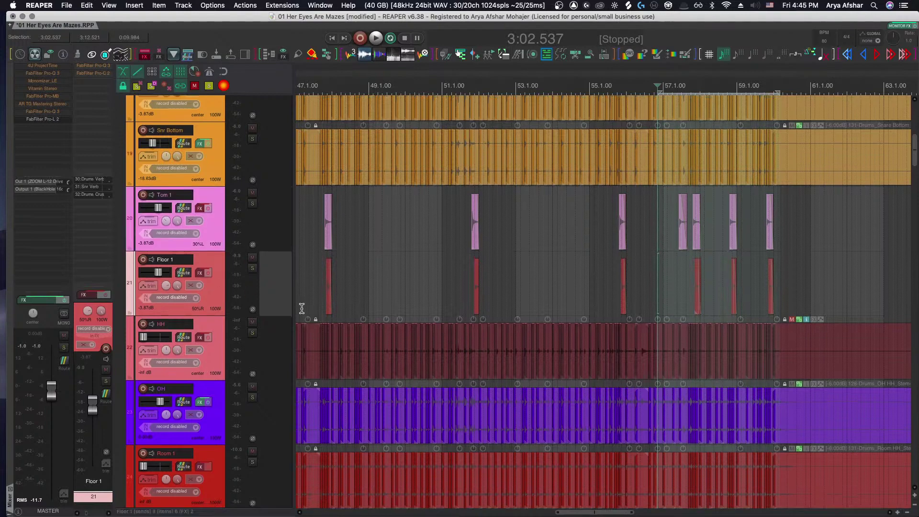
pyautogui.scroll(7, 214, 317)
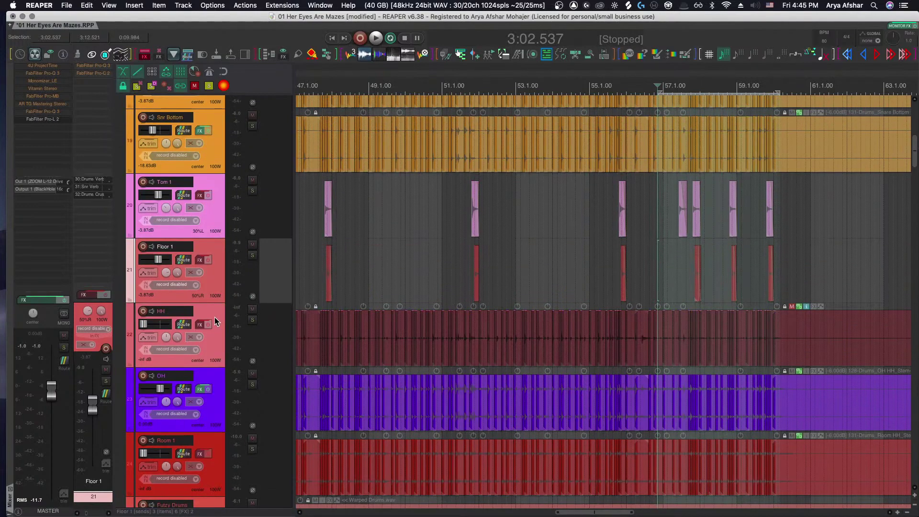
pyautogui.scroll(-10, 215, 317)
pyautogui.press('space')
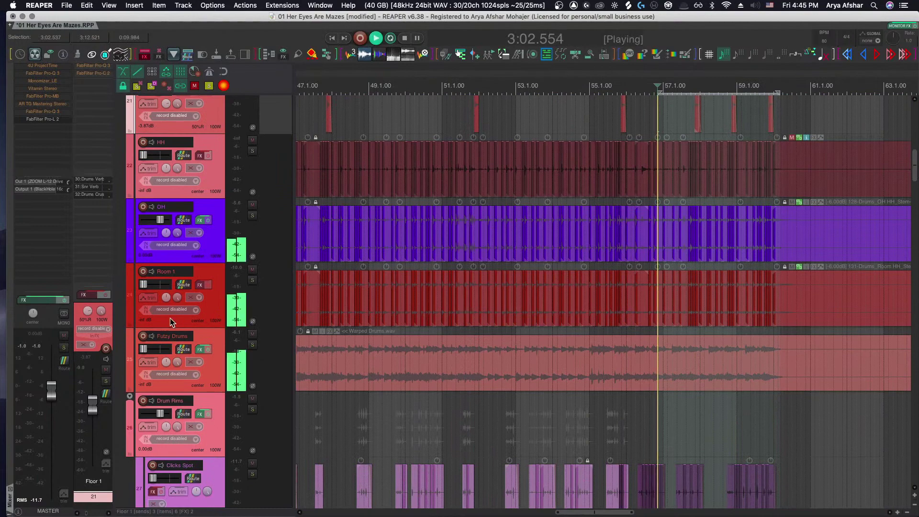
pyautogui.moveTo(144, 285); pyautogui.dragTo(158, 286)
pyautogui.doubleClick(157, 286)
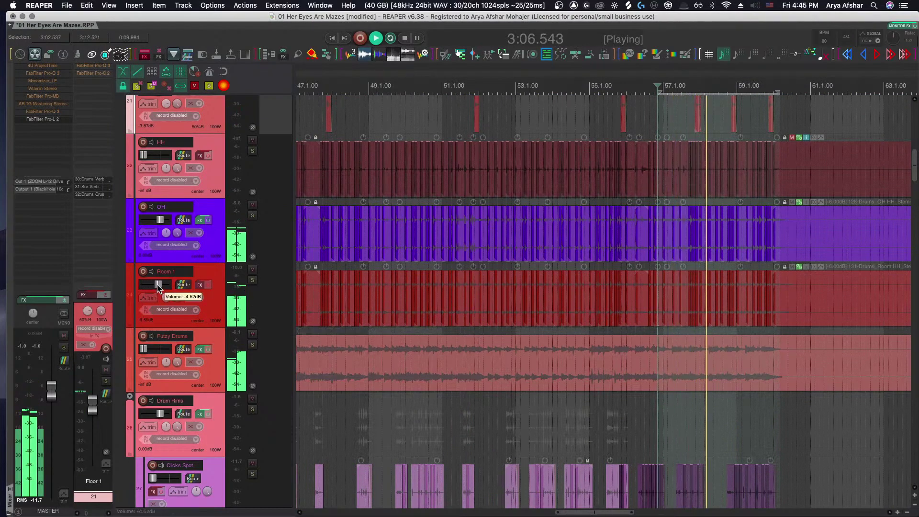
# Solo the Room 1 track, audition it from about bar 48, and unsolo it
pyautogui.click(253, 280)
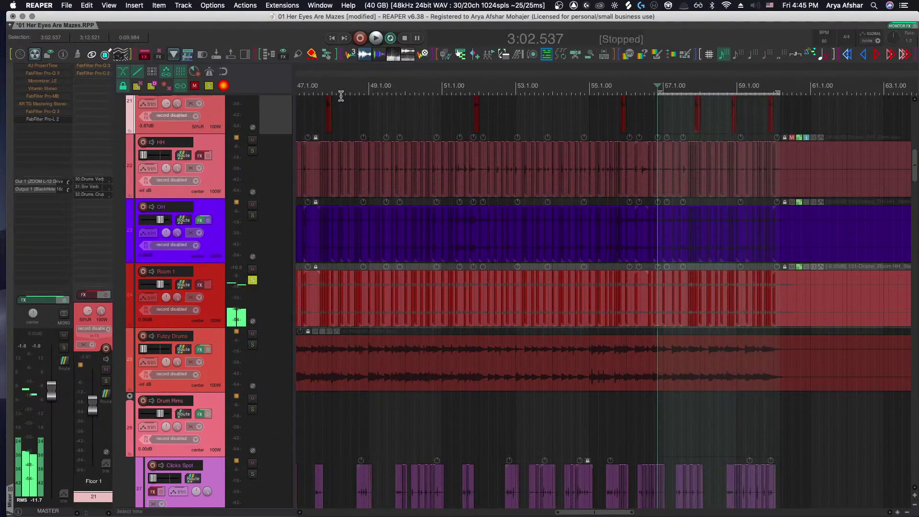
pyautogui.press('space')
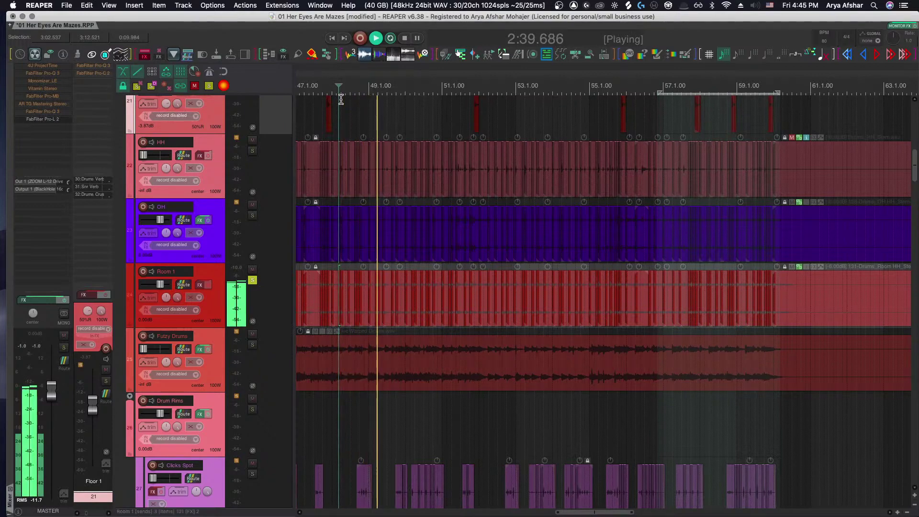
pyautogui.click(252, 280)
pyautogui.press('space')
# Reduce the height of all tracks so the drum, bass and guitar groups fit in a compact list
pyautogui.scroll(-8, 265, 275)
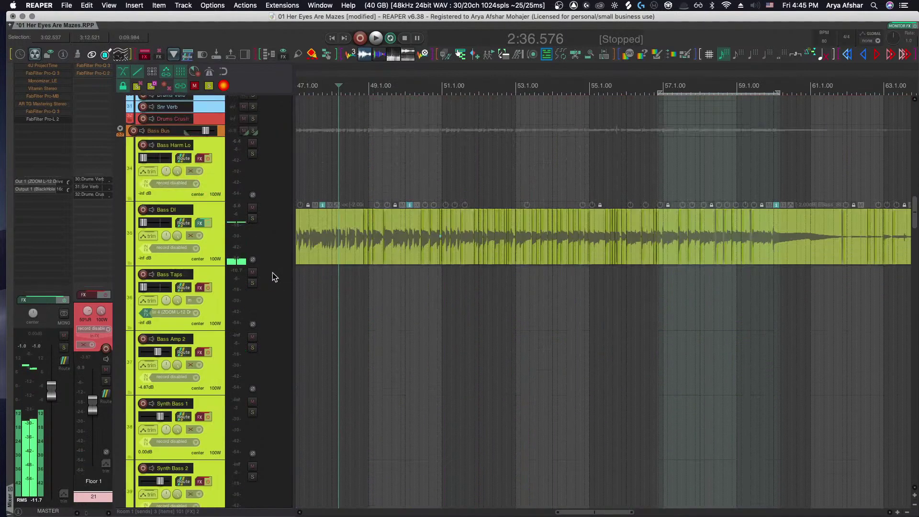
pyautogui.press('`')
pyautogui.scroll(-5, 271, 255)
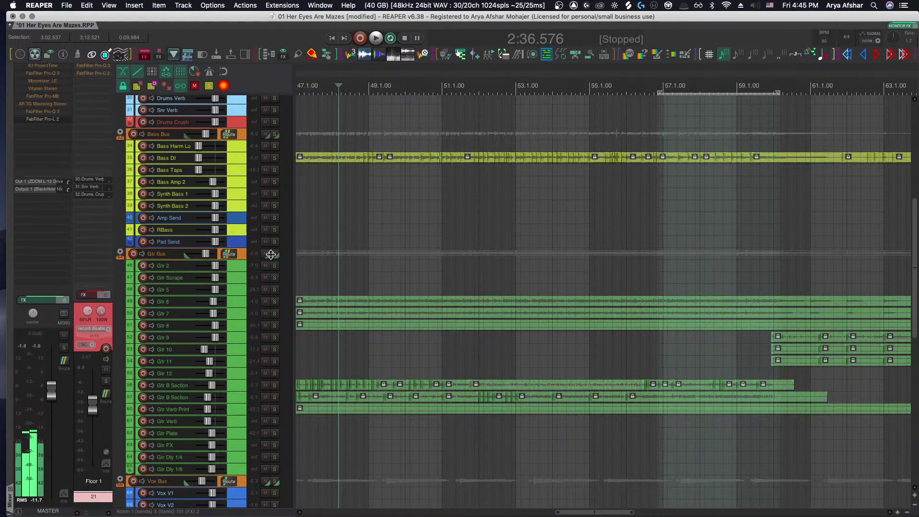
pyautogui.scroll(5, 271, 254)
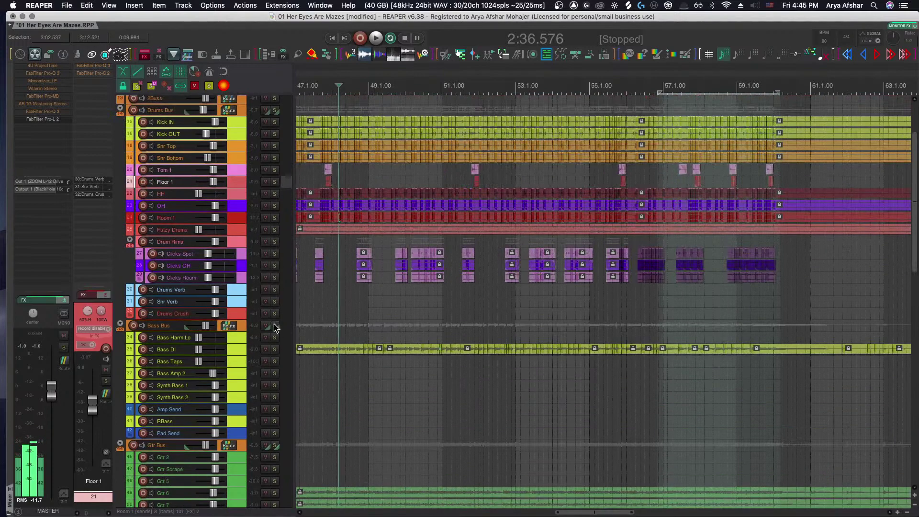
# Solo the Bass Bus and Drums Bus and audition them together from about bar 48
pyautogui.click(274, 326)
pyautogui.click(273, 110)
pyautogui.press('space')
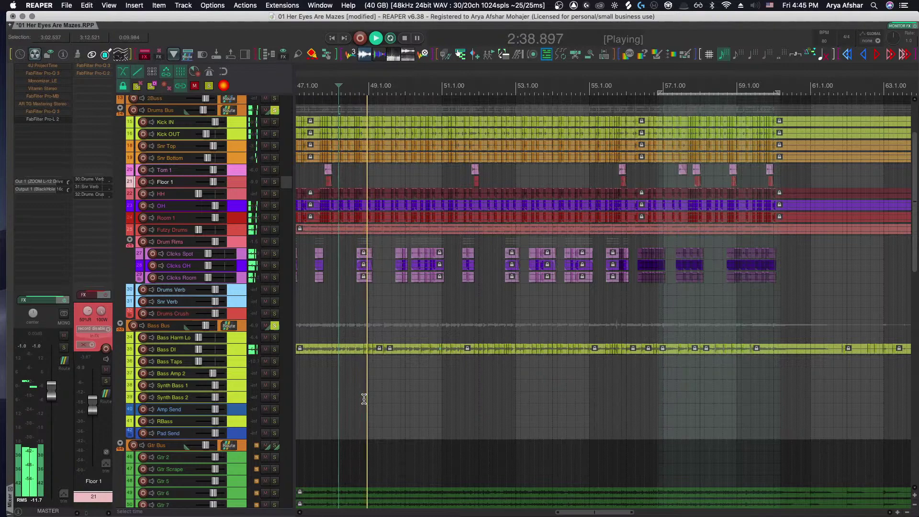
pyautogui.scroll(5, 361, 301)
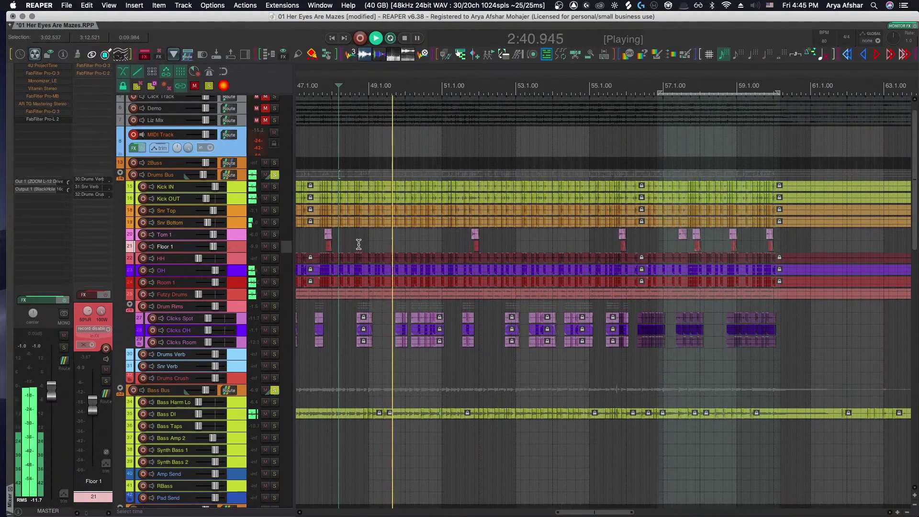
pyautogui.press('space')
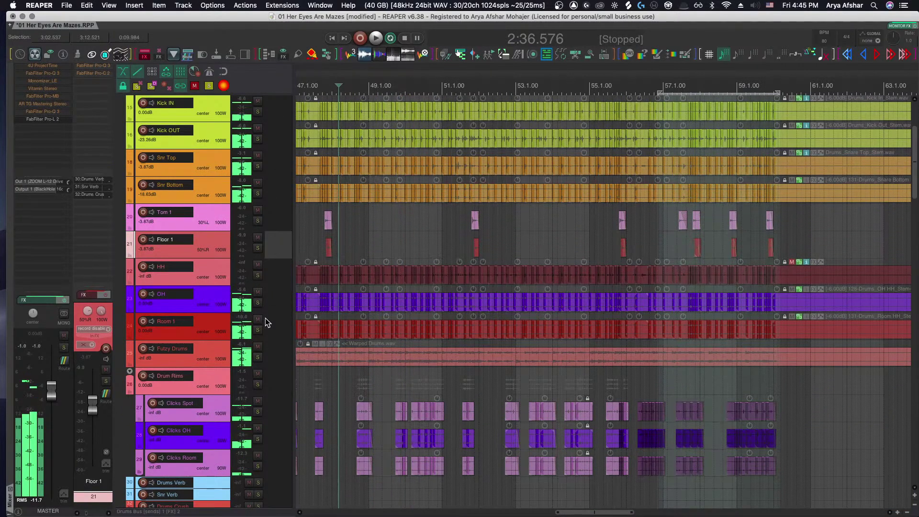
# Solo the OH and Room 1 tracks and audition them separately and together from about bar 48
pyautogui.click(257, 330)
pyautogui.press('space')
pyautogui.click(257, 303)
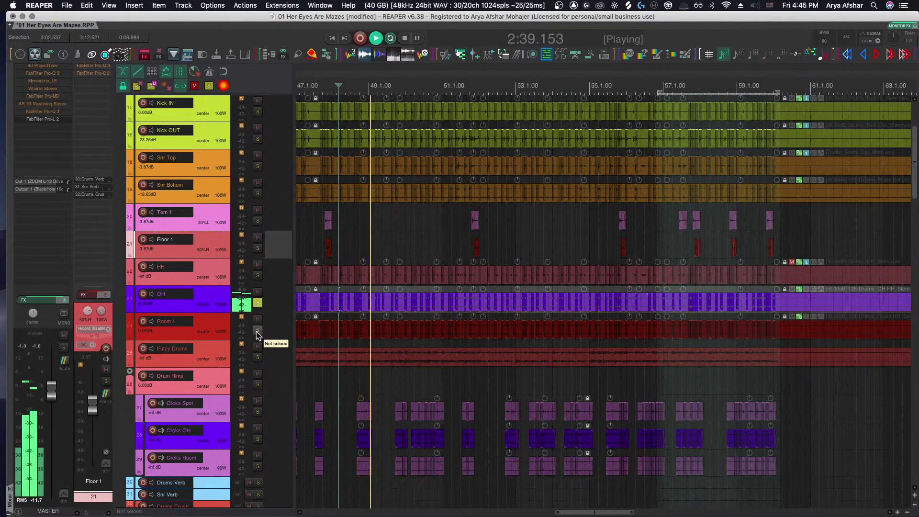
pyautogui.click(257, 330)
pyautogui.click(256, 301)
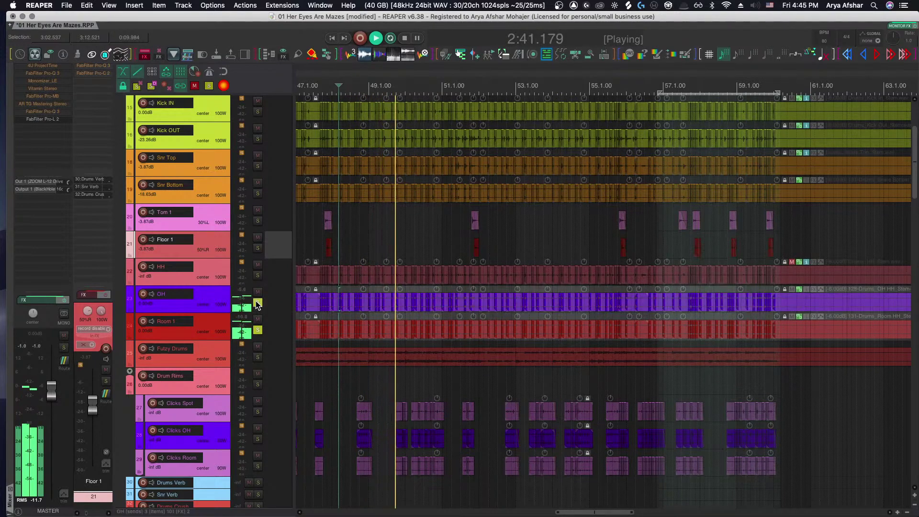
pyautogui.press('space')
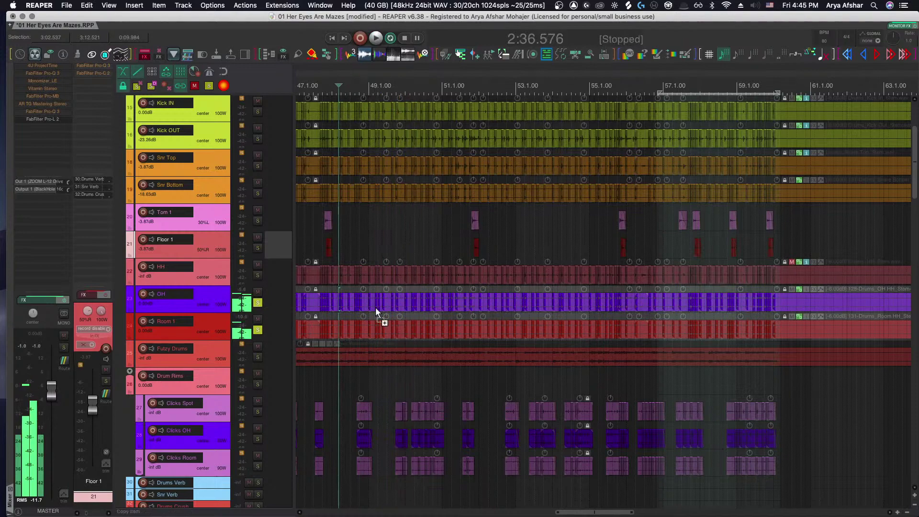
# Audition the soloed OH and Room 1 tracks from the start of the B Section and compare their waveforms up close
pyautogui.scroll(5, 389, 314)
pyautogui.scroll(3, 388, 314)
pyautogui.scroll(-6, 388, 319)
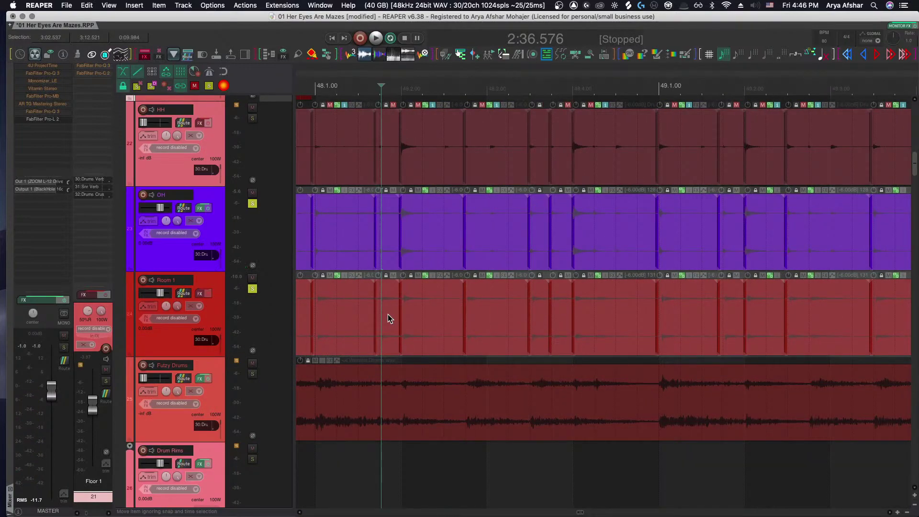
pyautogui.click(452, 228)
pyautogui.press('space')
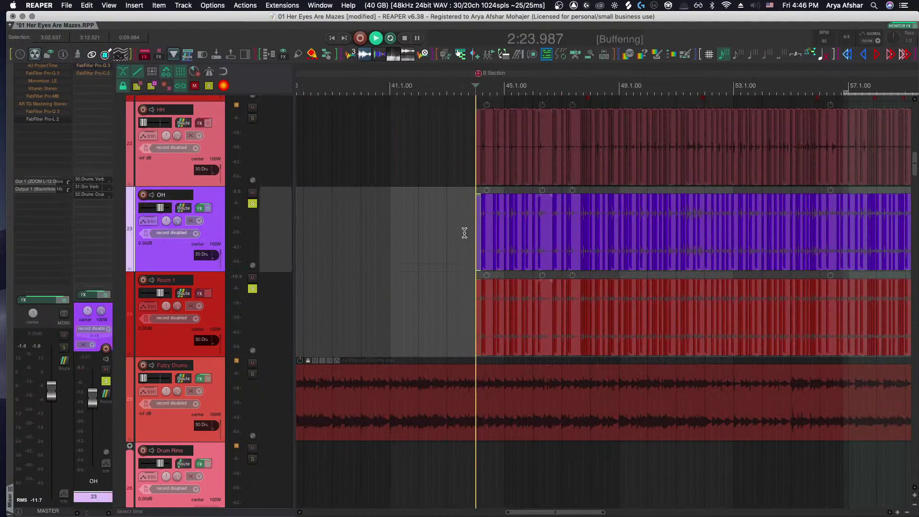
pyautogui.scroll(4, 476, 259)
pyautogui.hscroll(3, 549, 264)
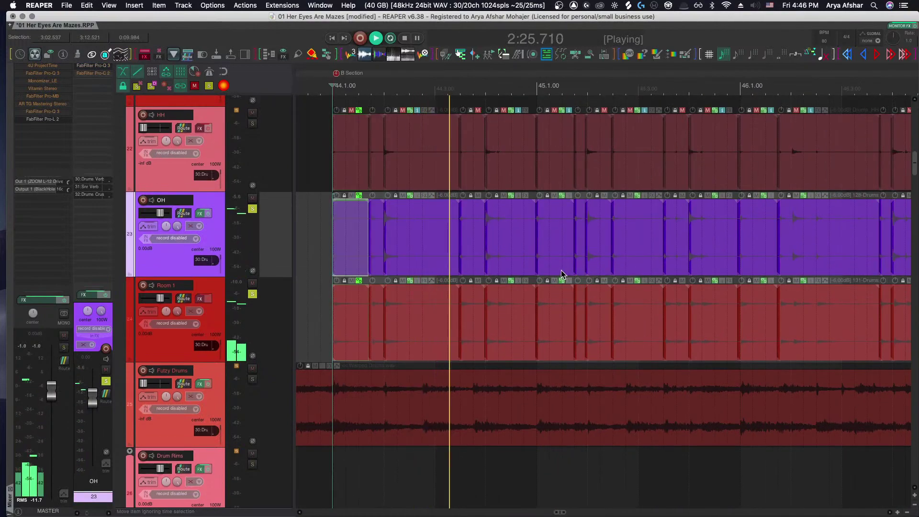
pyautogui.scroll(3, 530, 273)
pyautogui.scroll(-6, 461, 277)
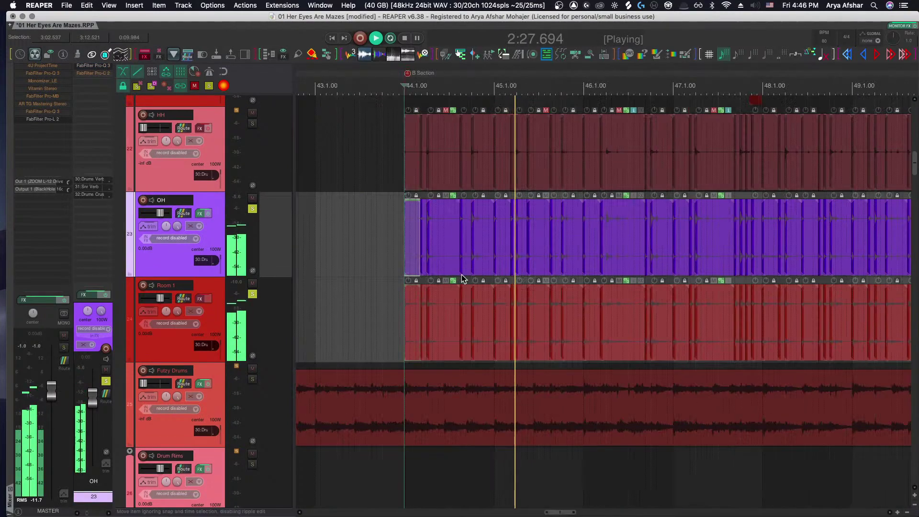
pyautogui.press('space')
pyautogui.hscroll(-2, 498, 288)
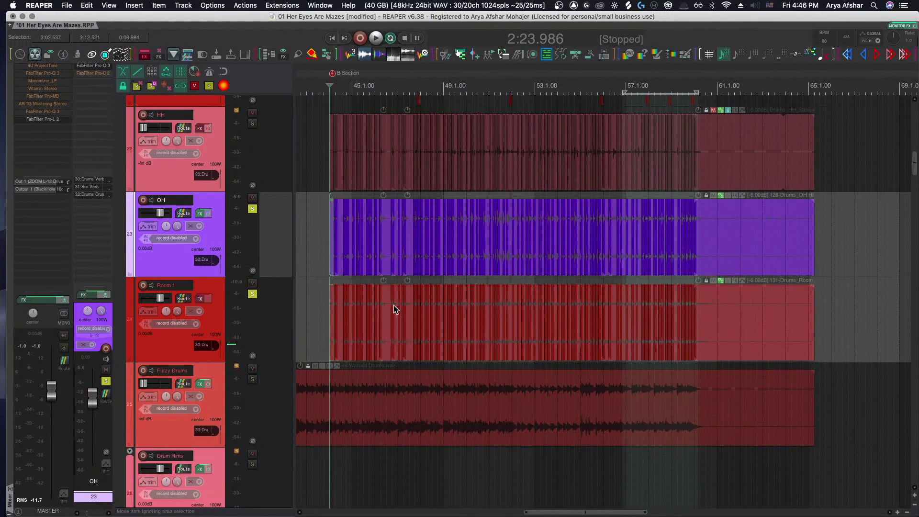
# Turn off item grouping and select all the items on the Room 1 track alone
pyautogui.moveTo(403, 313); pyautogui.dragTo(752, 325)
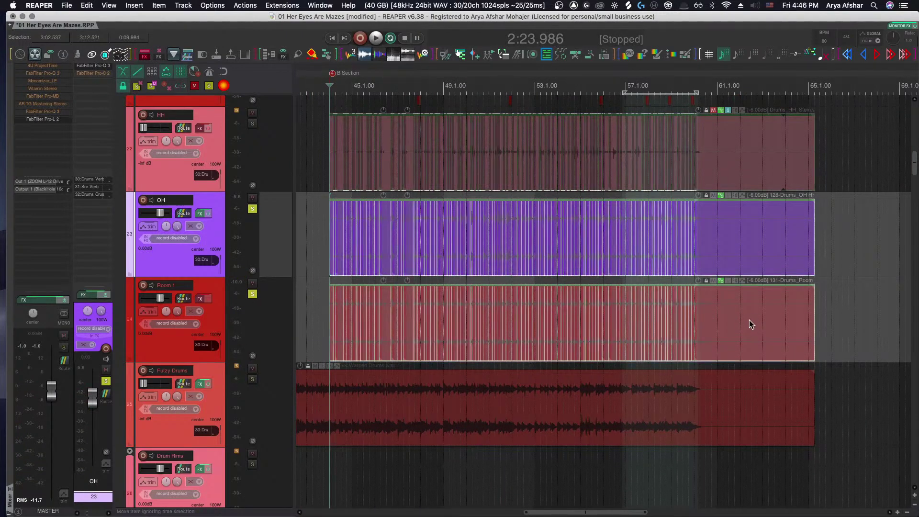
pyautogui.moveTo(835, 310); pyautogui.dragTo(315, 330)
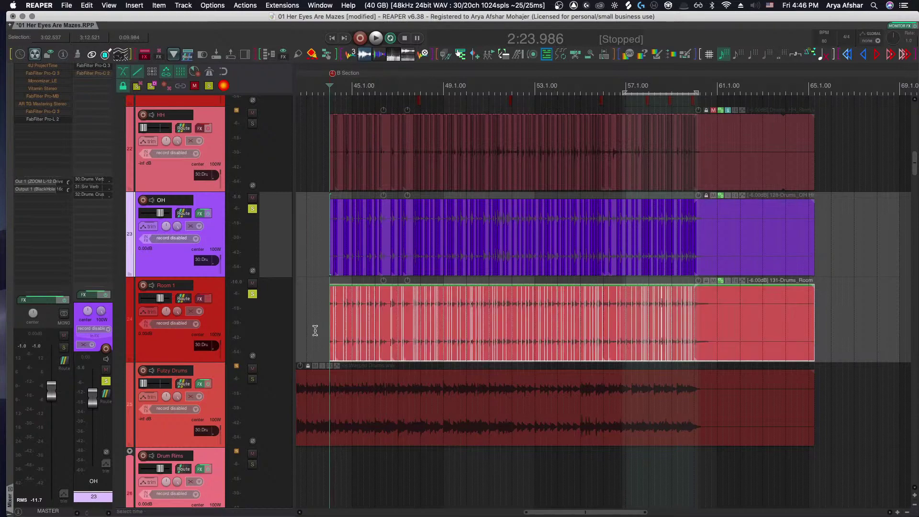
pyautogui.scroll(10, 472, 324)
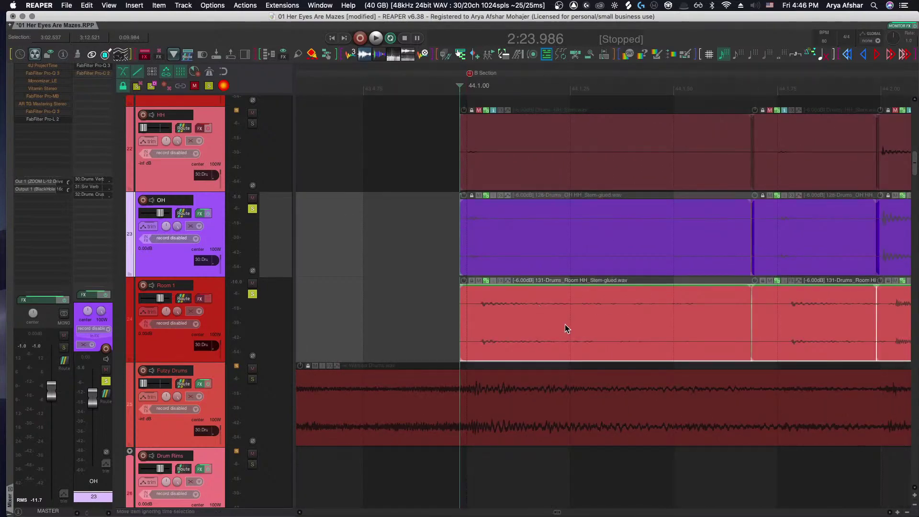
# Turn off locking and slip the audio inside the first Room 1 item slightly earlier at bar 44
pyautogui.moveTo(564, 325)
pyautogui.mouseDown()
pyautogui.moveTo(553, 324)
pyautogui.moveTo(554, 313)
pyautogui.mouseUp()
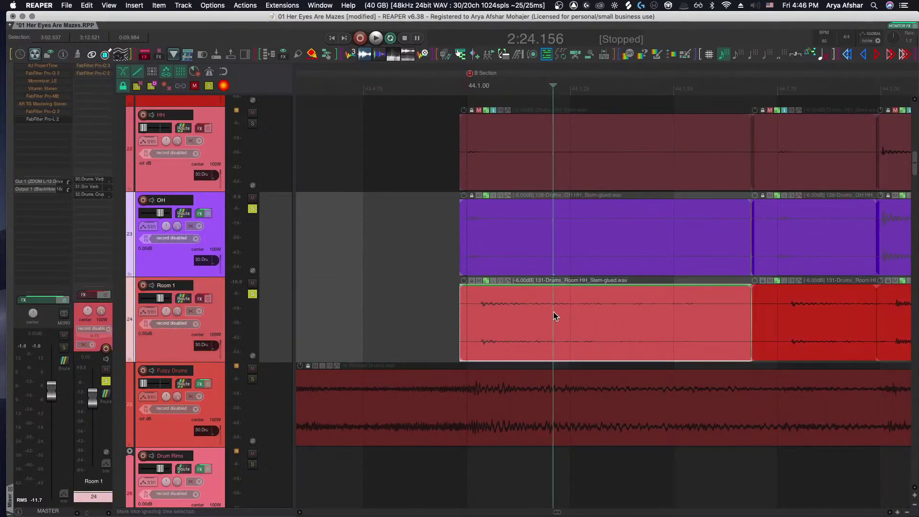
pyautogui.scroll(-10, 544, 332)
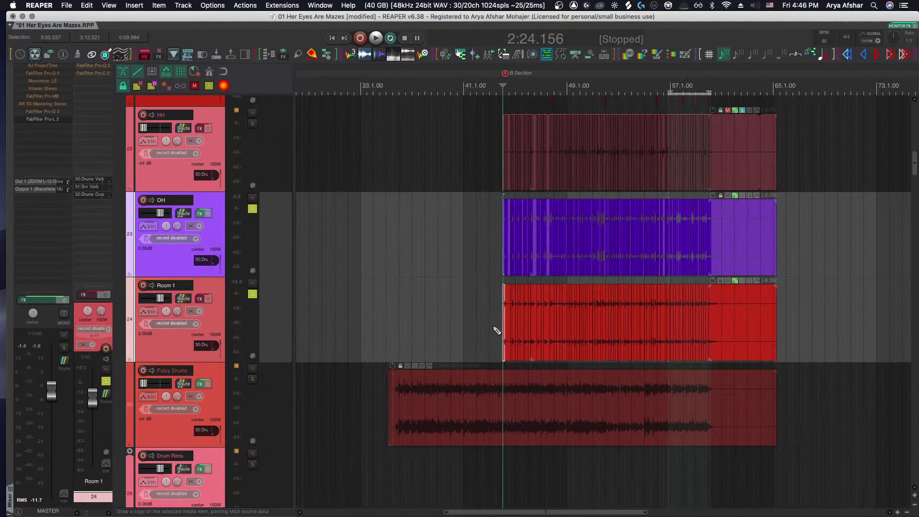
pyautogui.moveTo(749, 333); pyautogui.dragTo(749, 333)
pyautogui.scroll(10, 549, 322)
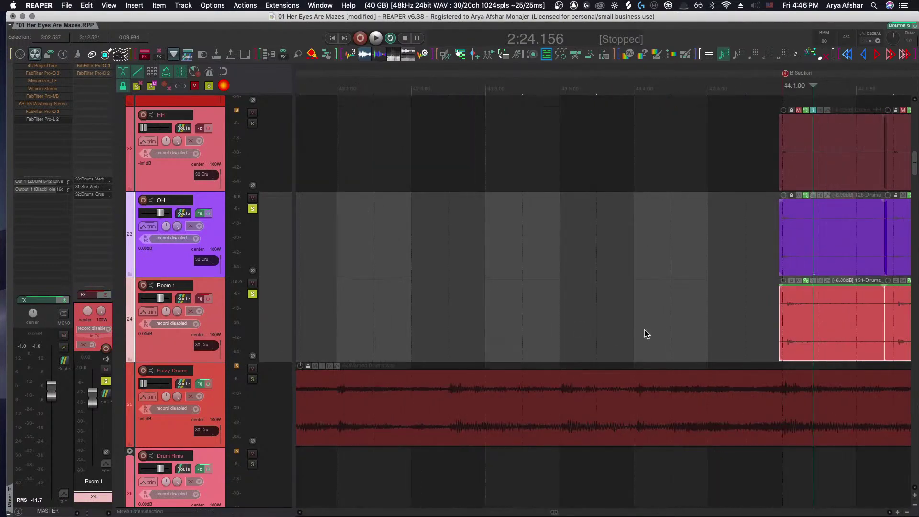
pyautogui.scroll(5, 413, 319)
pyautogui.scroll(-3, 430, 318)
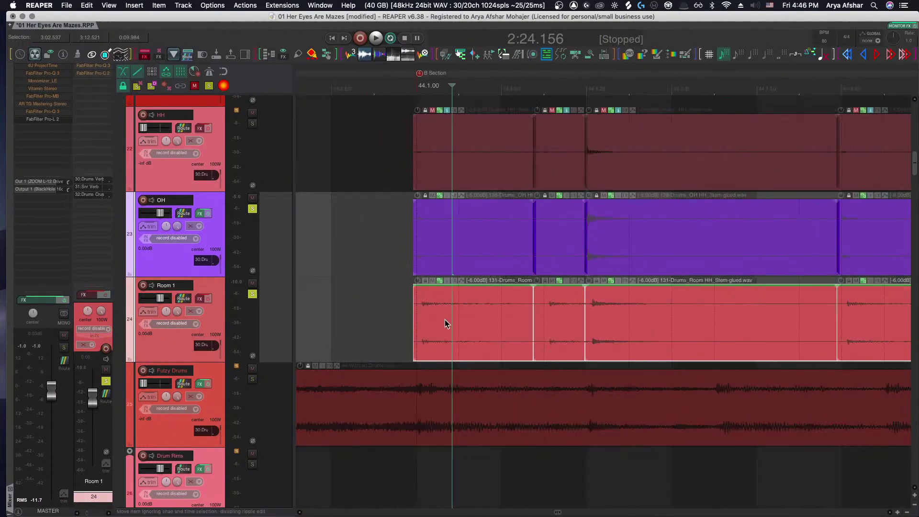
pyautogui.moveTo(445, 320)
pyautogui.mouseDown()
pyautogui.moveTo(462, 322)
pyautogui.moveTo(450, 322)
pyautogui.mouseUp()
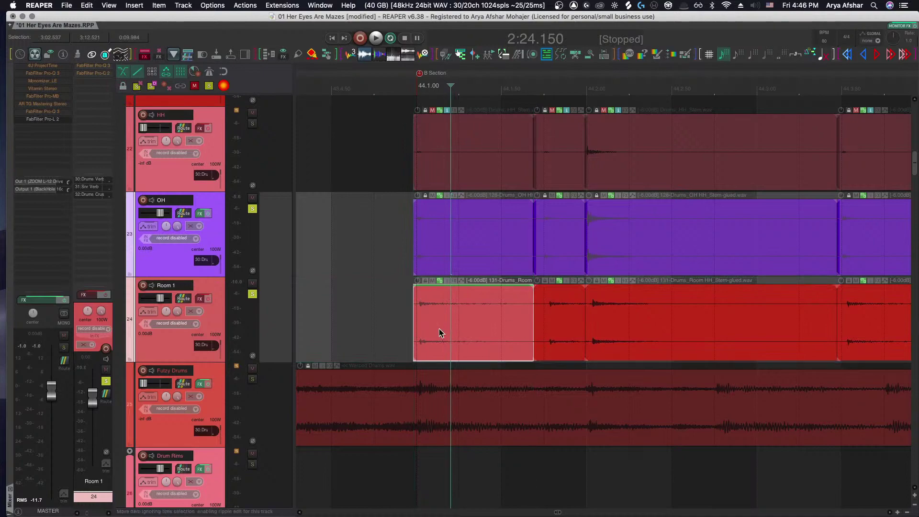
# Select all the Room 1 items and slip their audio slightly earlier to line up with the OH hits
pyautogui.scroll(-1, 439, 330)
pyautogui.scroll(-5, 438, 329)
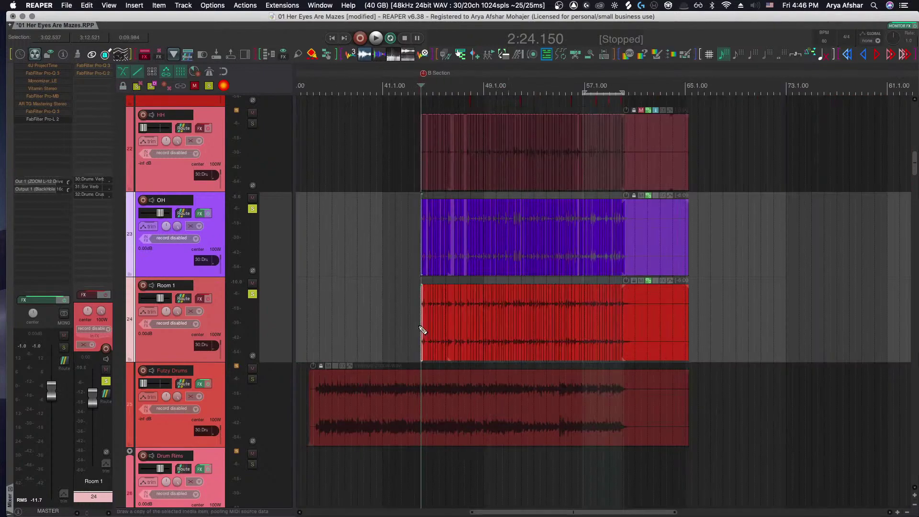
pyautogui.moveTo(631, 335); pyautogui.dragTo(658, 329)
pyautogui.scroll(8, 431, 324)
# Audition the shifted Room 1 track together with OH from just before bar 44
pyautogui.click(572, 234)
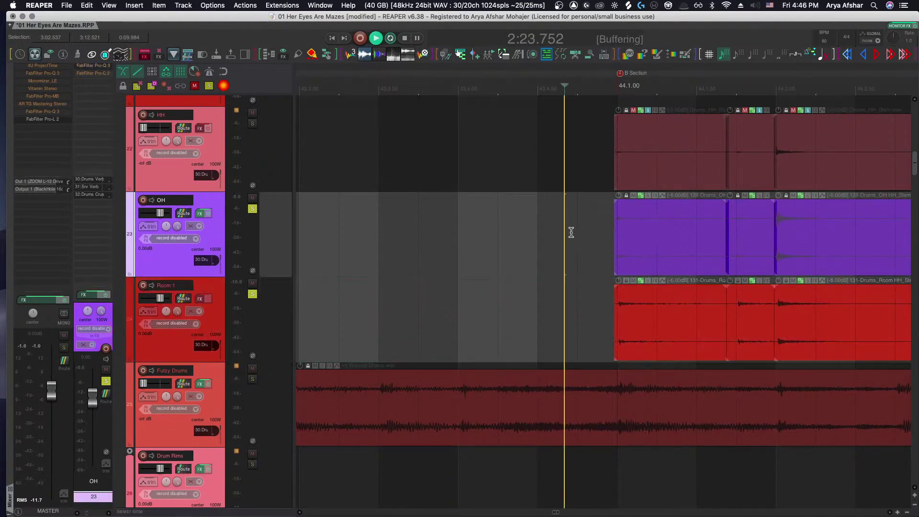
pyautogui.press('space')
pyautogui.scroll(-8, 572, 234)
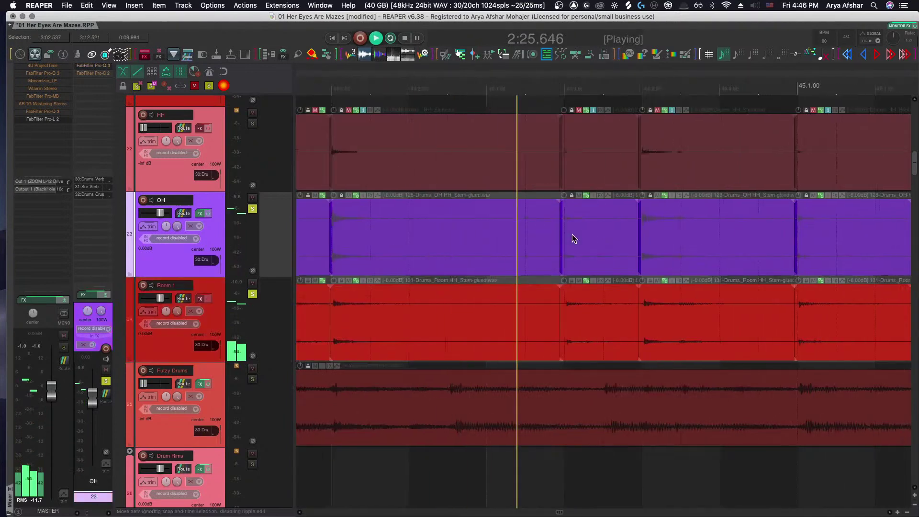
pyautogui.hscroll(1, 573, 234)
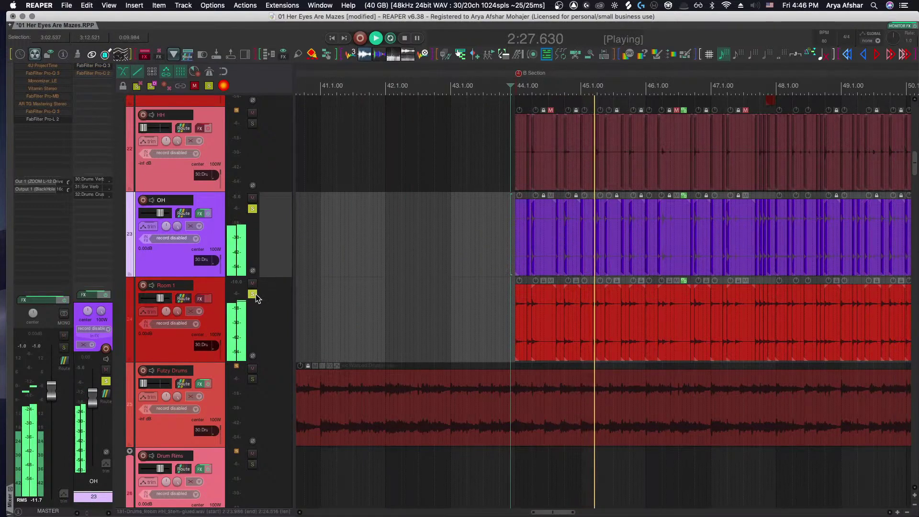
pyautogui.scroll(1, 274, 249)
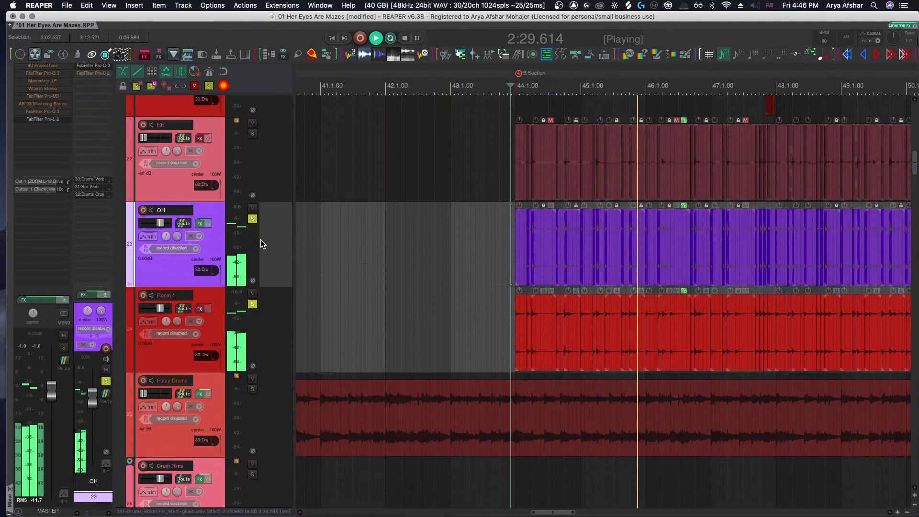
pyautogui.scroll(-3, 290, 248)
# Audition the whole Drums Bus instead of only OH and Room 1, and lower the Room 1 volume to -1.89 dB
pyautogui.scroll(5, 290, 247)
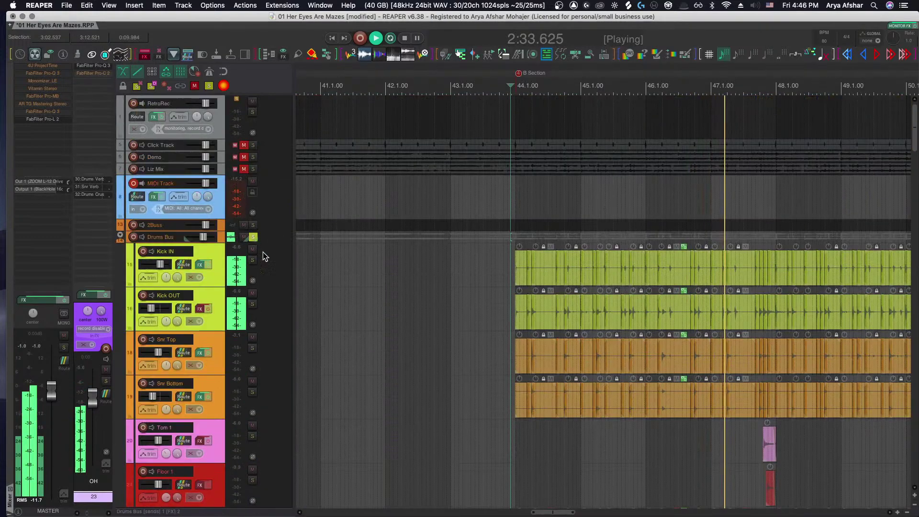
pyautogui.hscroll(10, 394, 343)
pyautogui.scroll(-5, 393, 343)
pyautogui.hscroll(-12, 486, 342)
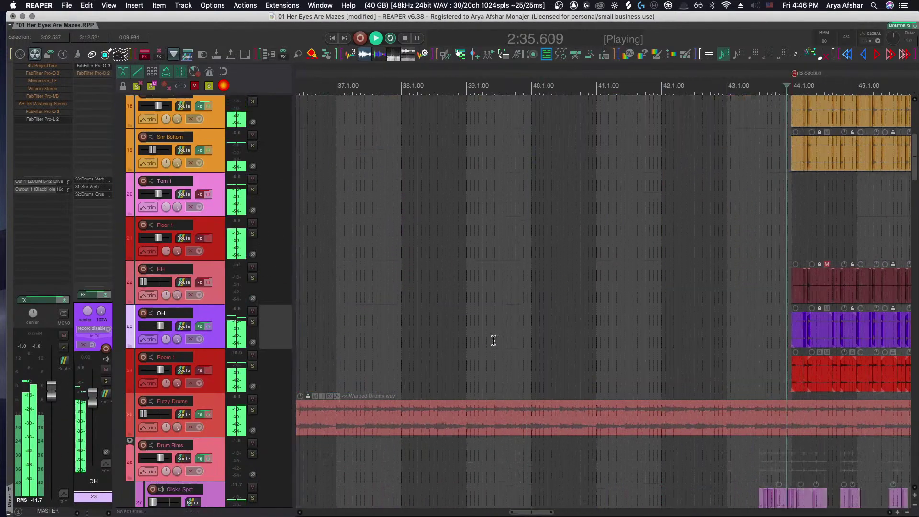
pyautogui.scroll(-3, 494, 340)
pyautogui.hscroll(7, 493, 341)
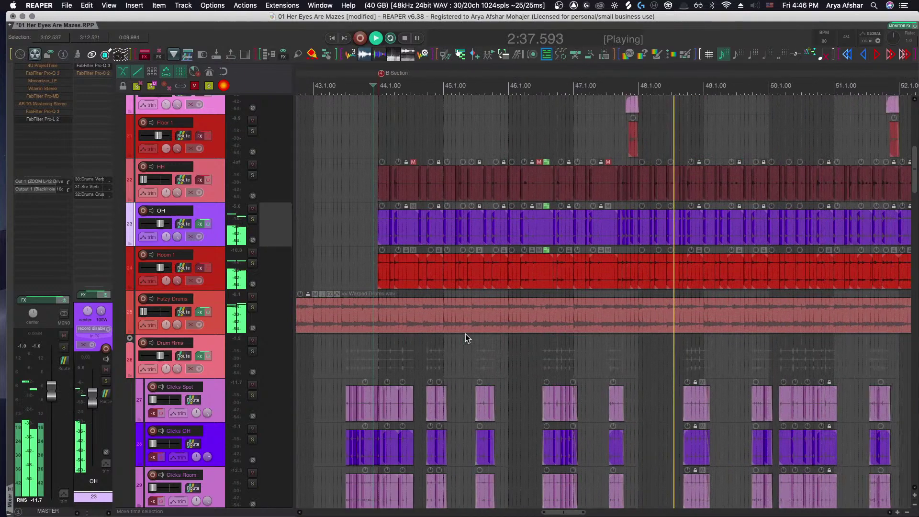
pyautogui.moveTo(163, 266); pyautogui.dragTo(159, 266)
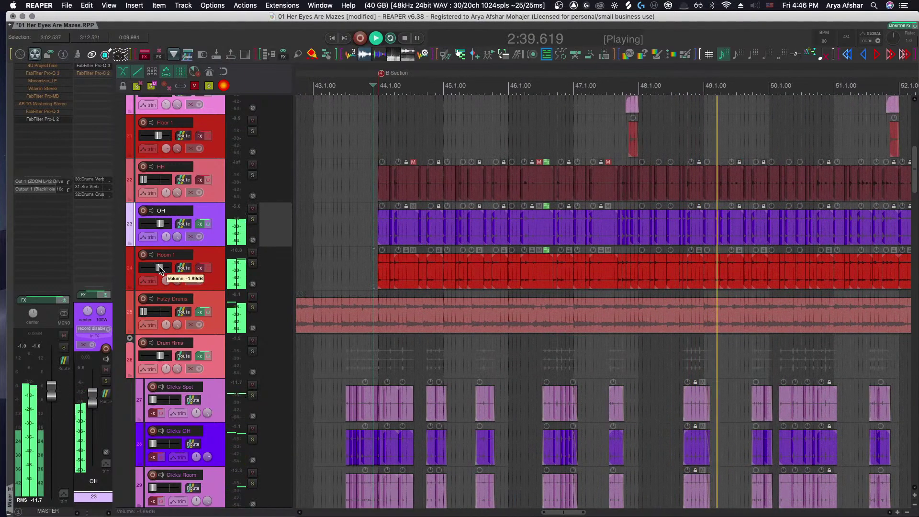
# Enable the effects chain on Room 1 and lower its Pro-Q 3 low-cut frequency to 224.87 Hz
pyautogui.click(200, 268)
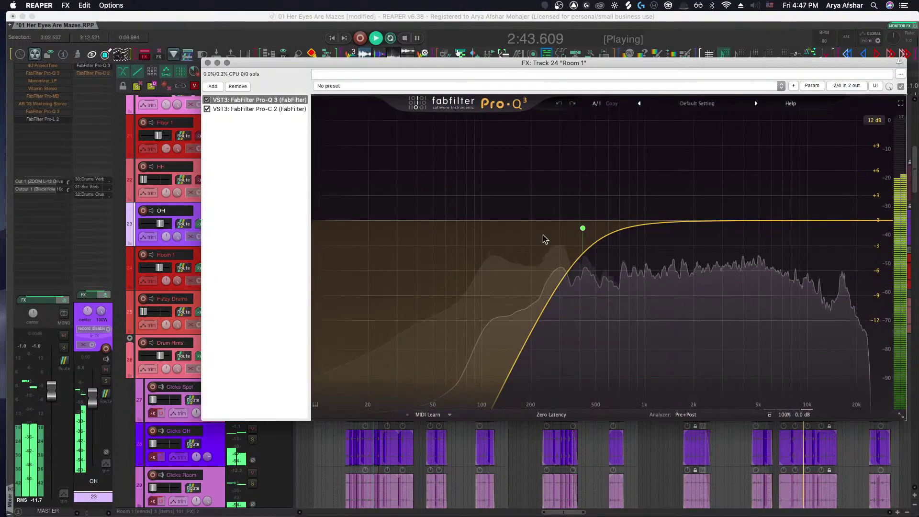
pyautogui.moveTo(581, 229)
pyautogui.moveTo(579, 231); pyautogui.dragTo(553, 235)
pyautogui.moveTo(550, 234); pyautogui.dragTo(538, 233)
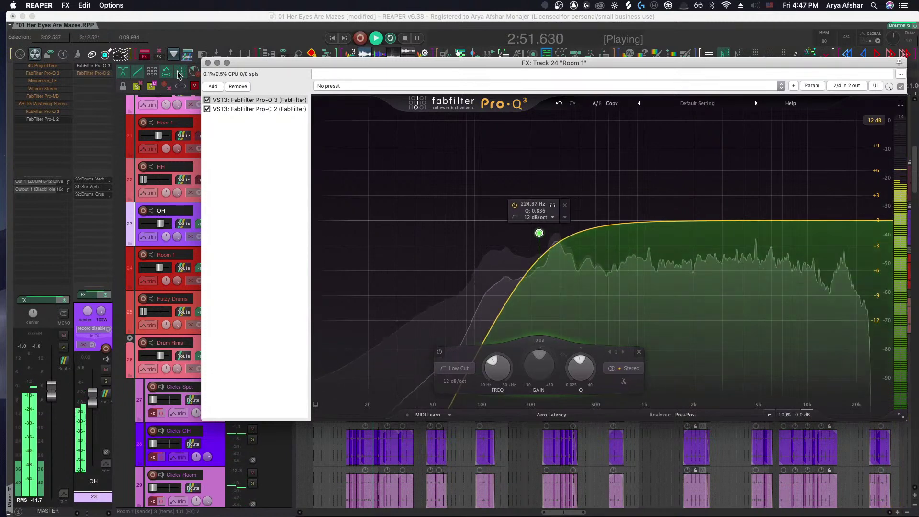
pyautogui.click(208, 63)
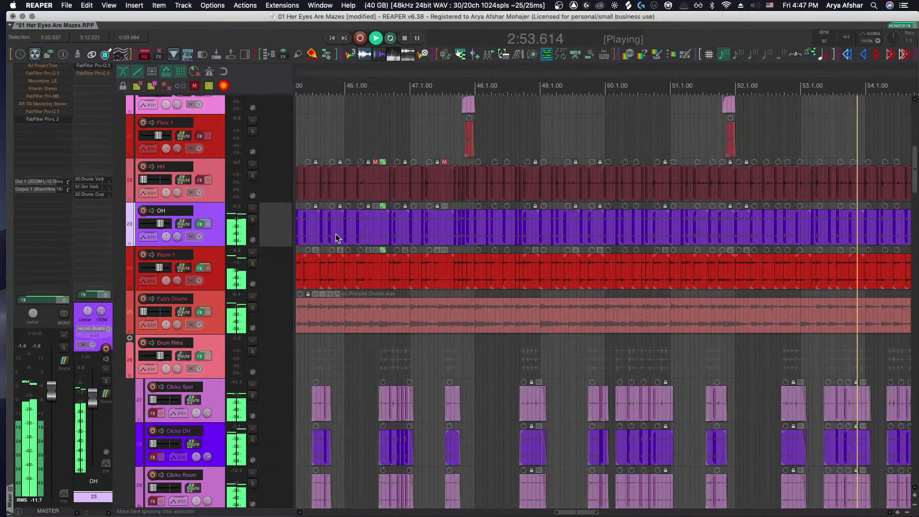
# Restart playback just before bar 55 and audition the drums through bar 56
pyautogui.scroll(-6, 394, 259)
pyautogui.press('space')
pyautogui.scroll(10, 486, 225)
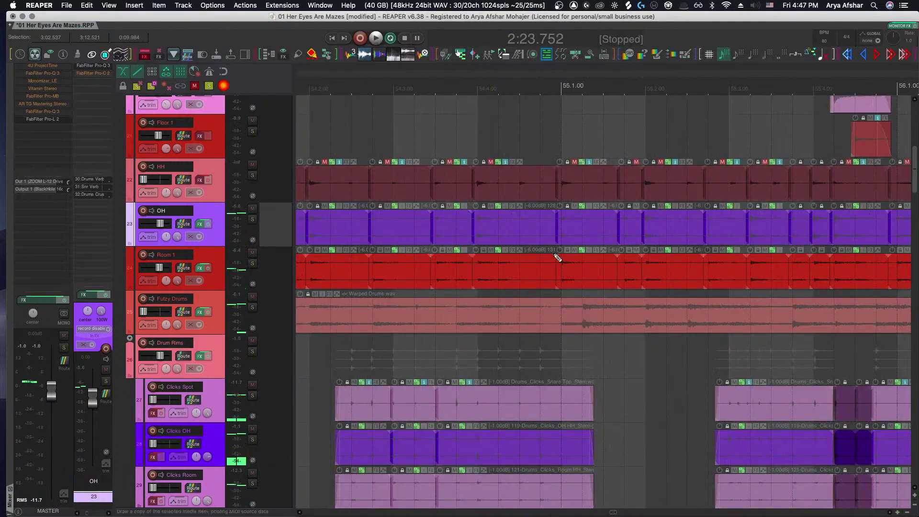
pyautogui.click(482, 114)
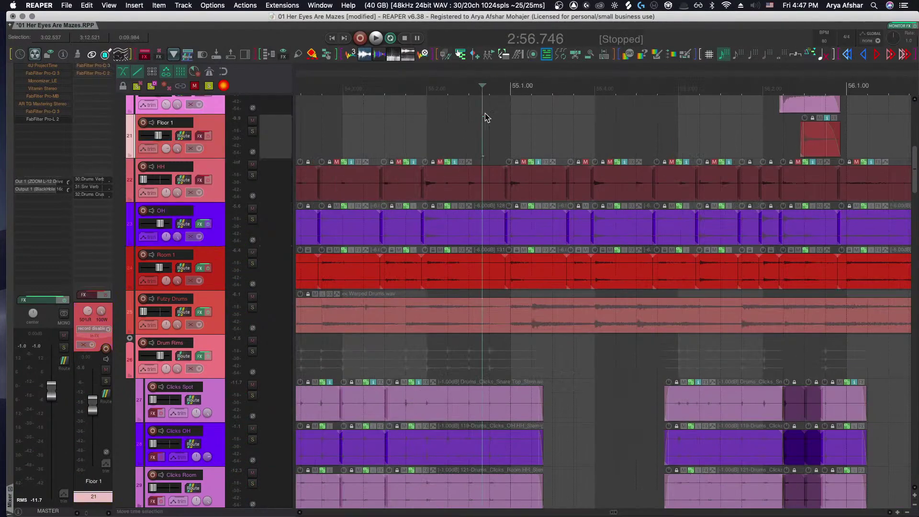
pyautogui.press('space')
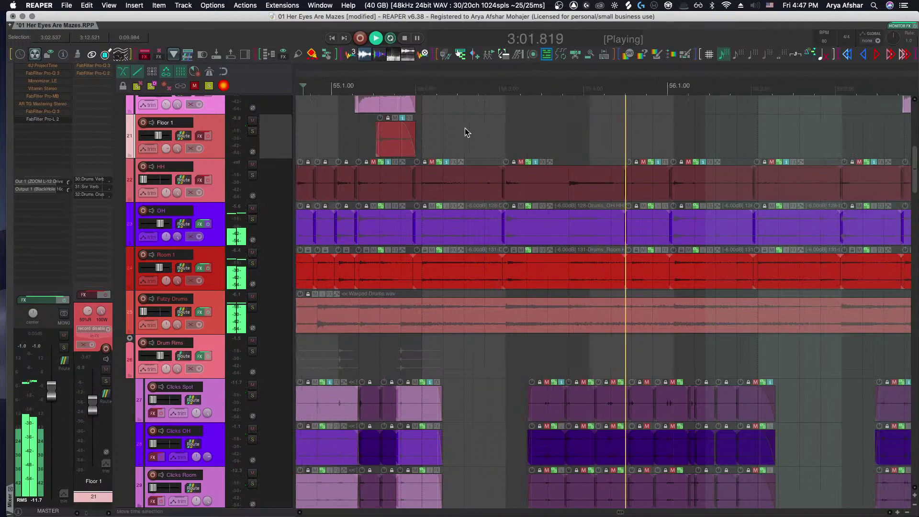
pyautogui.press('space')
# Audition the drums from just before bar 53 through the start of bar 54
pyautogui.scroll(-5, 464, 128)
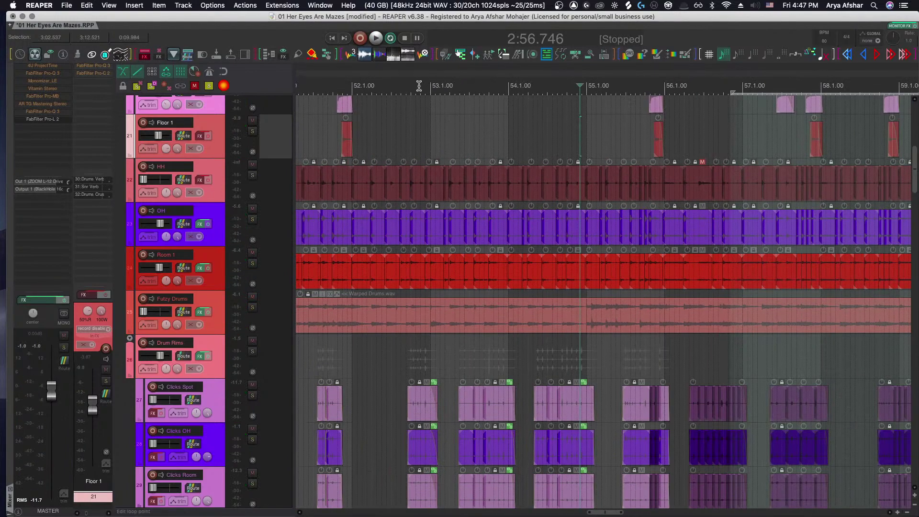
pyautogui.click(419, 86)
pyautogui.press('space')
pyautogui.scroll(5, 496, 157)
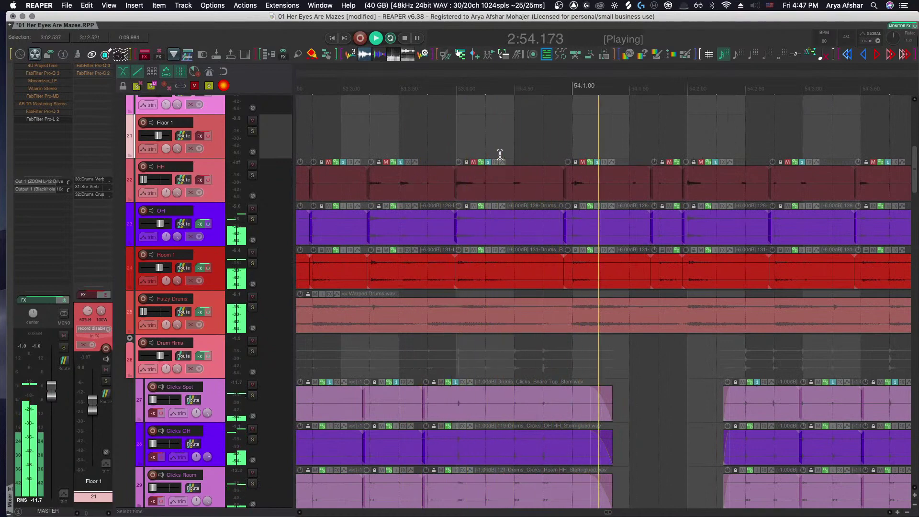
pyautogui.press('space')
# Examine the drum edit points just before bar 54 across the kick, snare, HH, OH and Room 1 tracks
pyautogui.scroll(5, 528, 231)
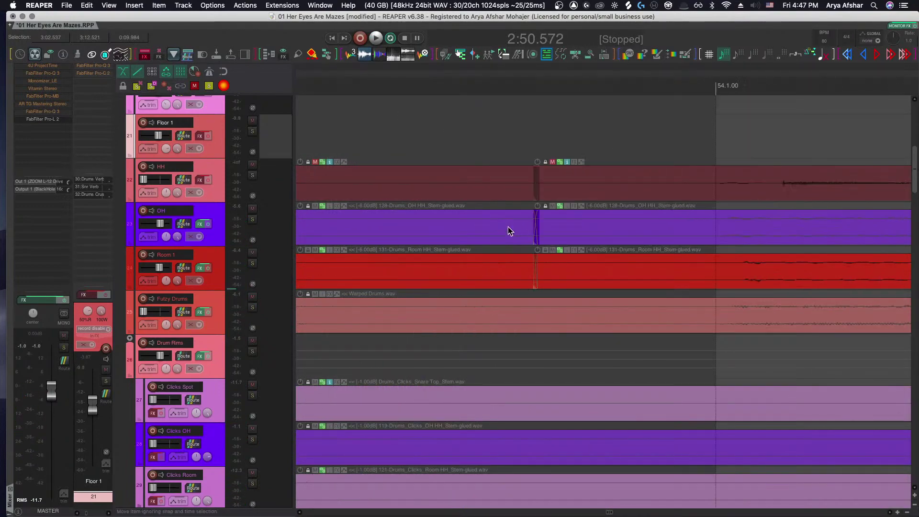
pyautogui.moveTo(509, 231); pyautogui.dragTo(535, 234)
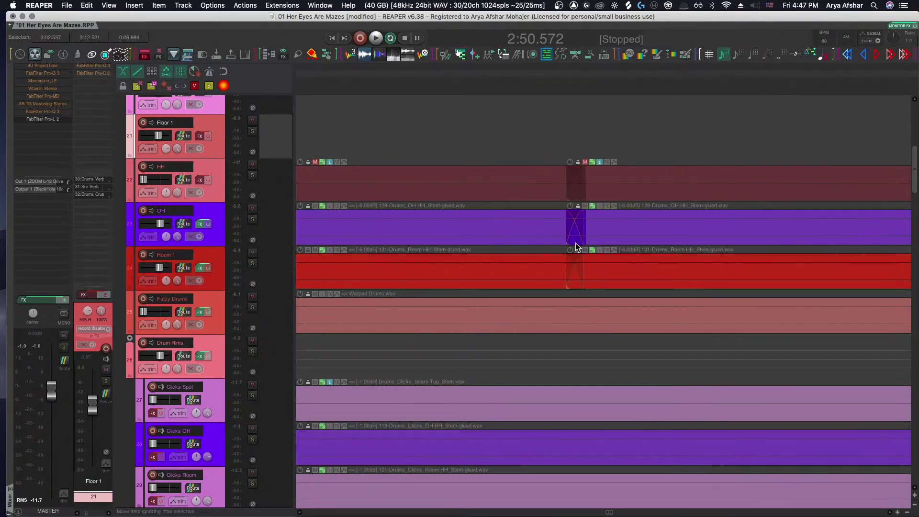
pyautogui.scroll(5, 576, 243)
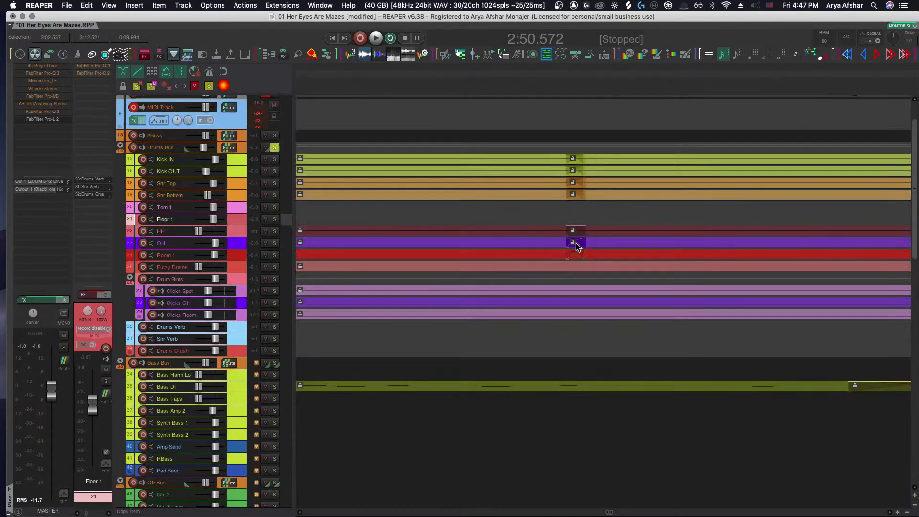
pyautogui.scroll(-4, 541, 249)
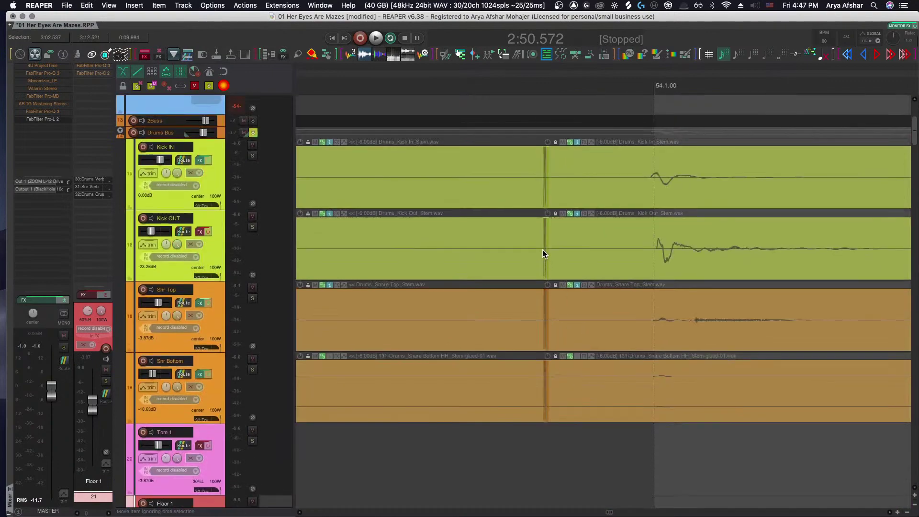
pyautogui.scroll(3, 542, 249)
pyautogui.scroll(-3, 542, 249)
pyautogui.scroll(-2, 543, 250)
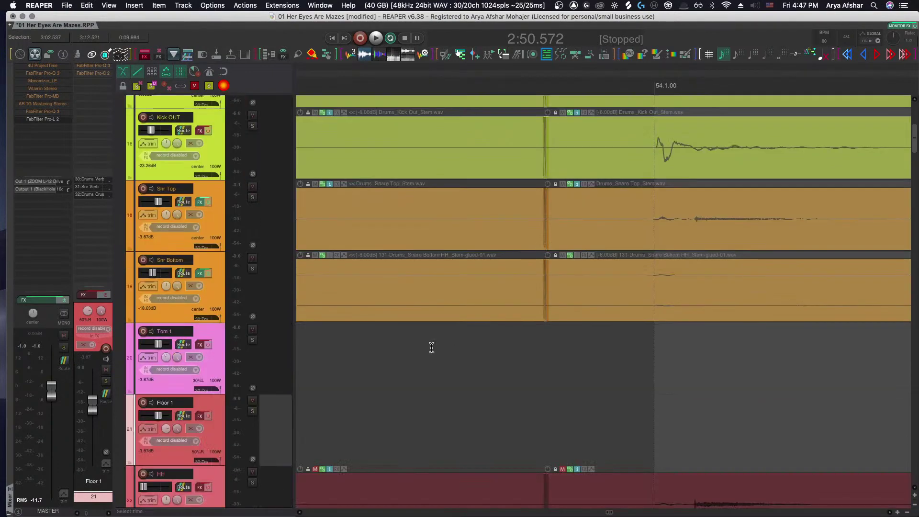
pyautogui.scroll(-4, 431, 348)
# Set a time selection from 53.4.46 to 54.1.82 and audition the drums around it
pyautogui.moveTo(344, 88); pyautogui.dragTo(685, 97)
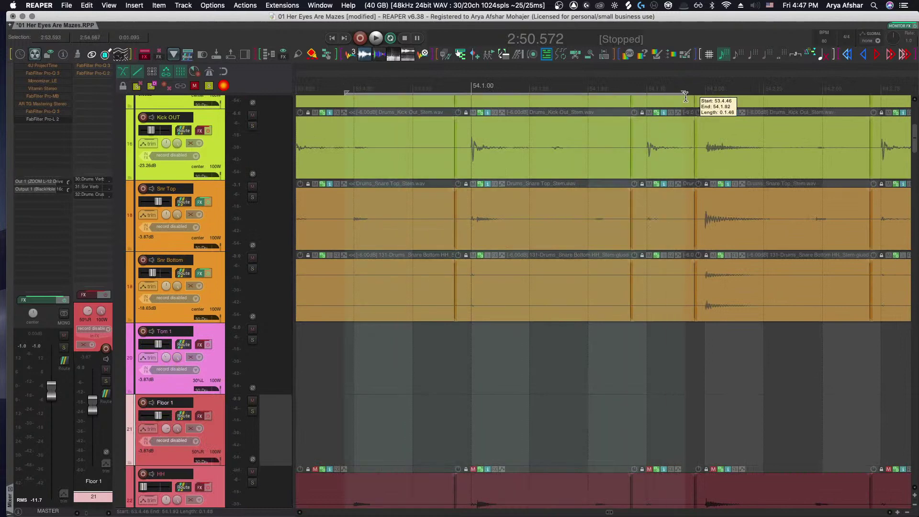
pyautogui.press('space')
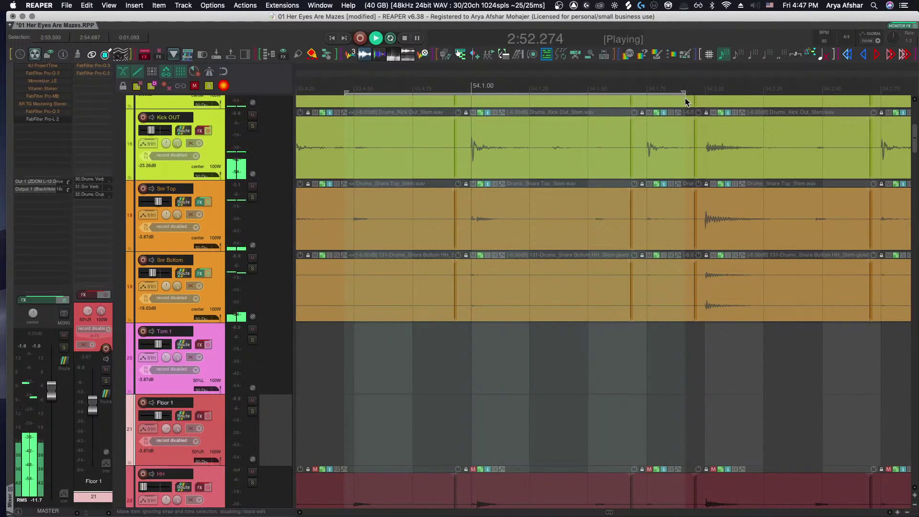
pyautogui.scroll(-2, 685, 97)
pyautogui.press('space')
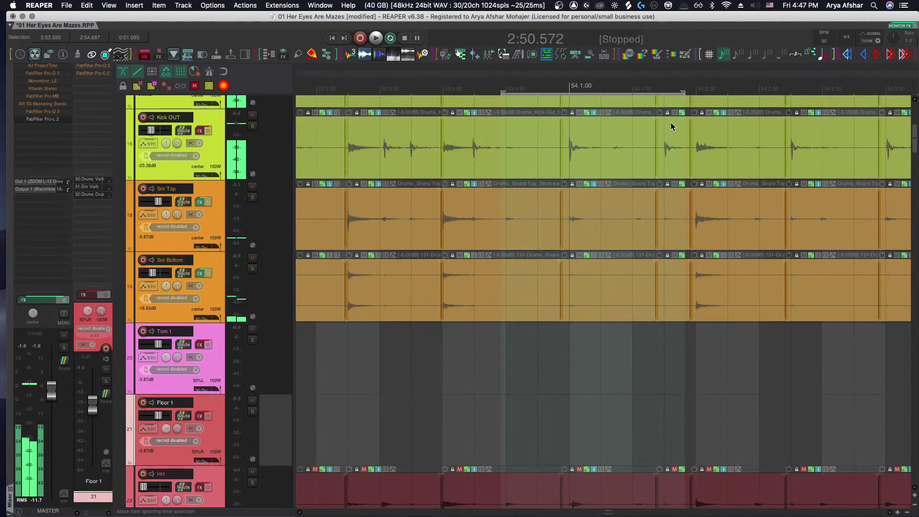
# Inspect the OH, Room 1 and Clicks items around bar 54 and replay the passage to check the edit
pyautogui.scroll(-5, 570, 206)
pyautogui.scroll(5, 567, 263)
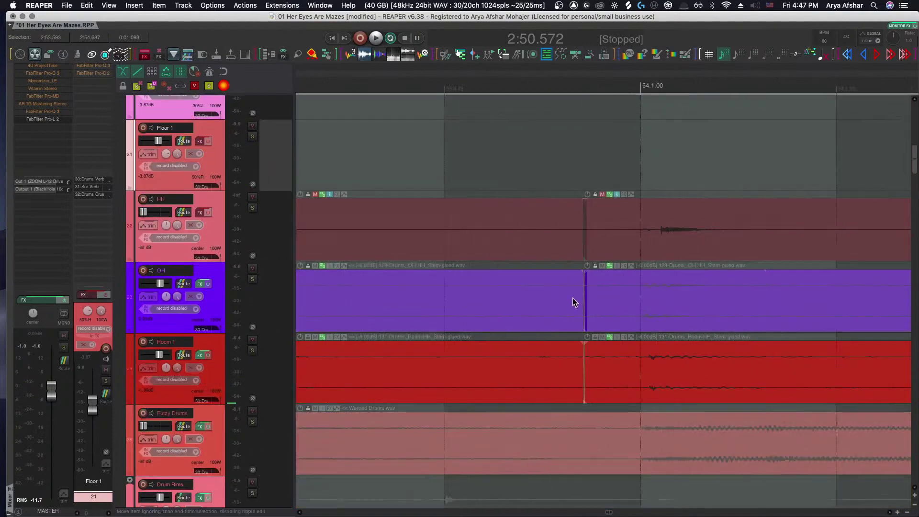
pyautogui.scroll(3, 516, 300)
pyautogui.scroll(-8, 516, 300)
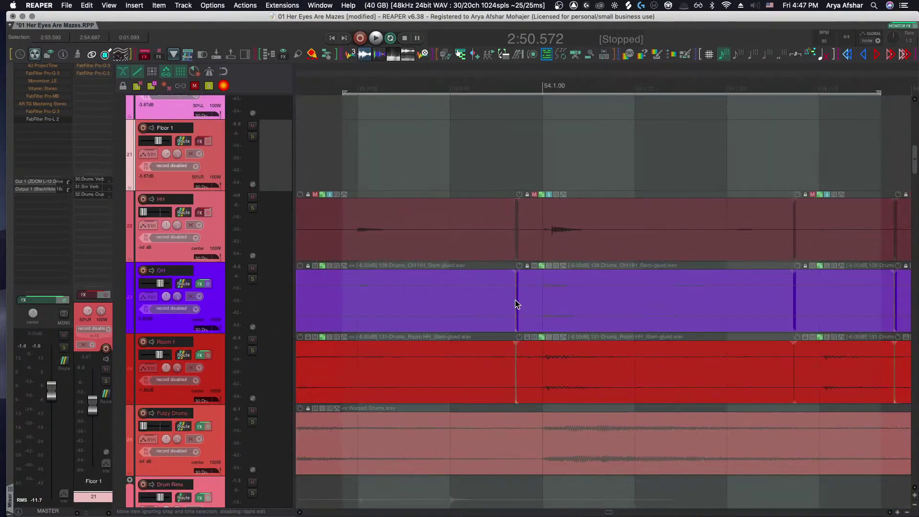
pyautogui.scroll(-5, 515, 299)
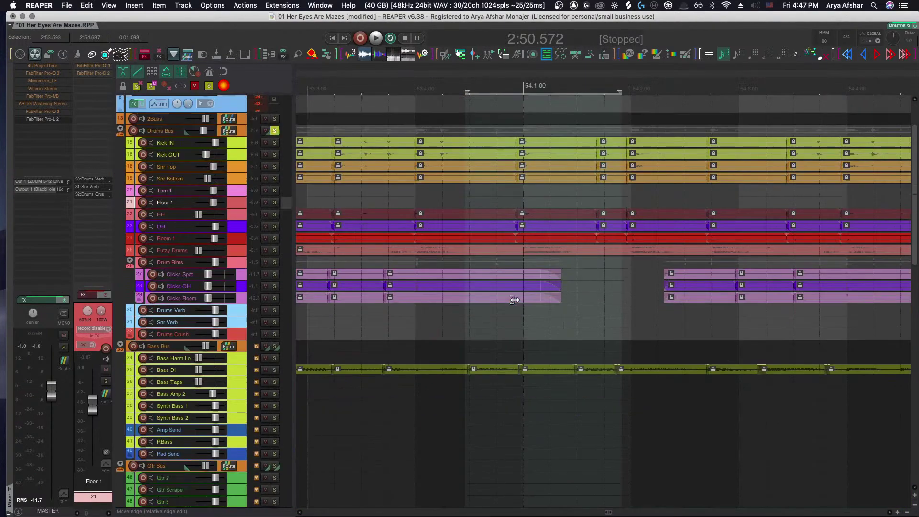
pyautogui.scroll(5, 506, 301)
pyautogui.press('space')
pyautogui.scroll(3, 507, 297)
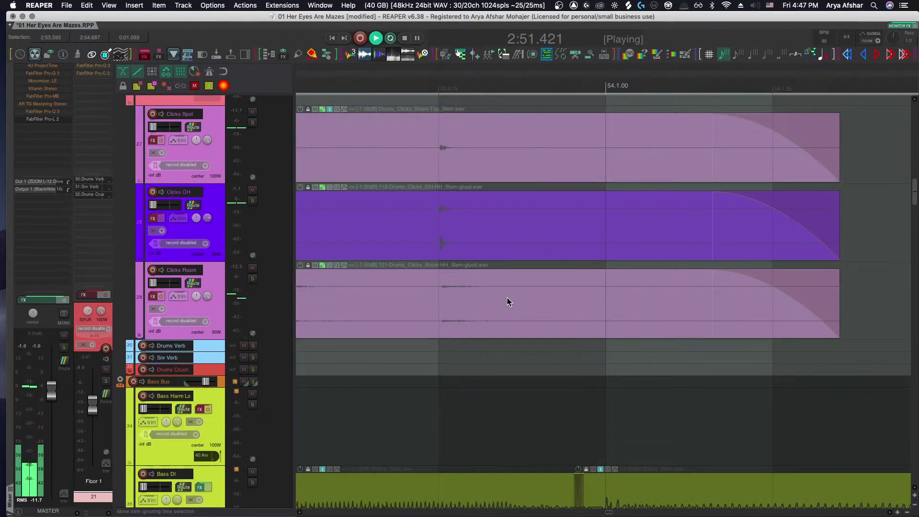
pyautogui.scroll(3, 507, 297)
pyautogui.scroll(1, 507, 297)
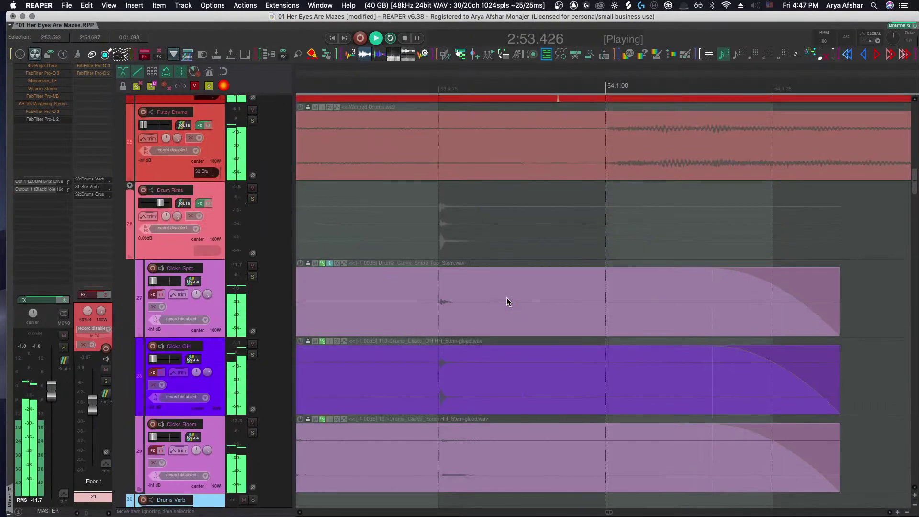
pyautogui.press('space')
# Select and unlock the kick, snare, HH, OH and Room 1 items on both sides of the edit just before bar 54
pyautogui.scroll(3, 510, 295)
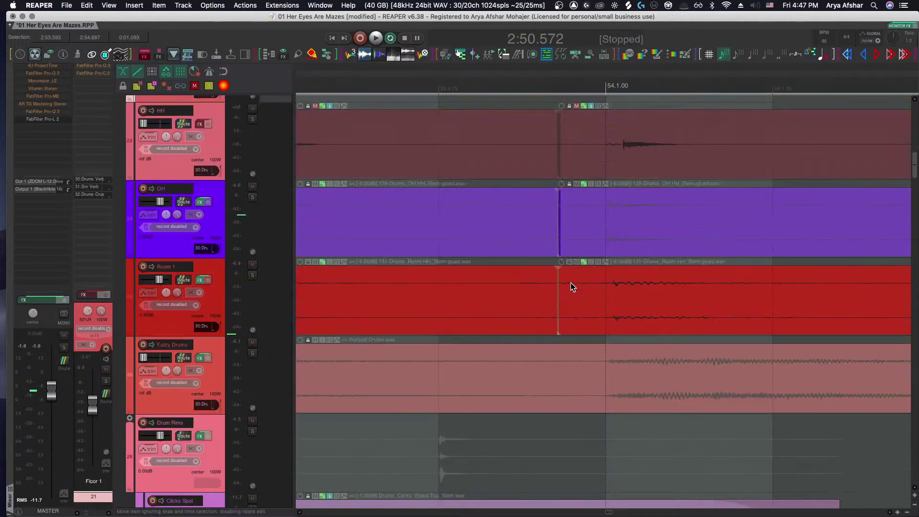
pyautogui.scroll(5, 524, 273)
pyautogui.scroll(3, 474, 270)
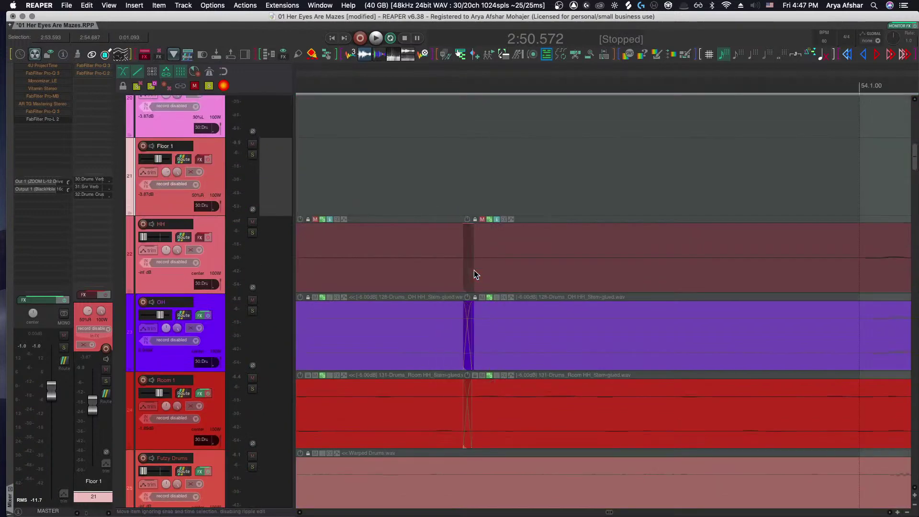
pyautogui.scroll(-3, 474, 270)
pyautogui.scroll(-3, 474, 269)
pyautogui.moveTo(443, 185); pyautogui.dragTo(512, 295)
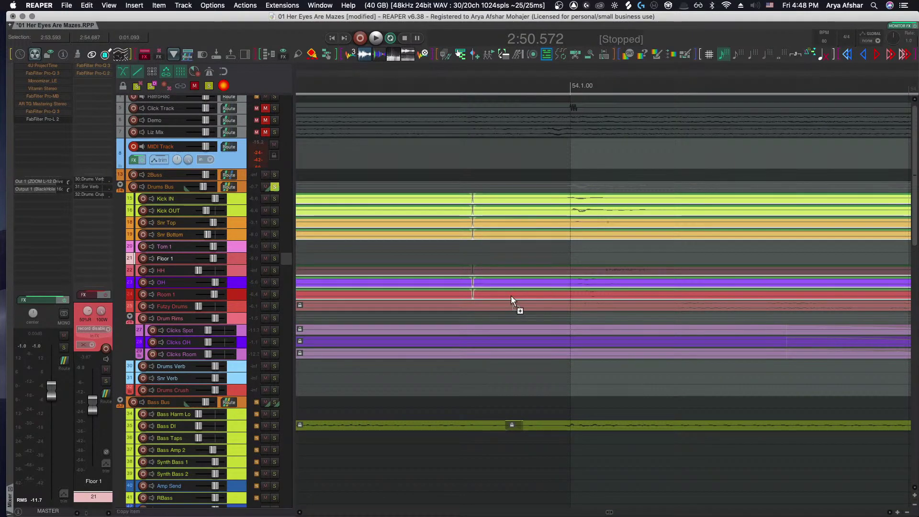
# Audition the selected drum items leading into bar 54 and check them against the Fuzzy Drums and Clicks tracks
pyautogui.scroll(4, 510, 295)
pyautogui.press('space')
pyautogui.scroll(2, 510, 299)
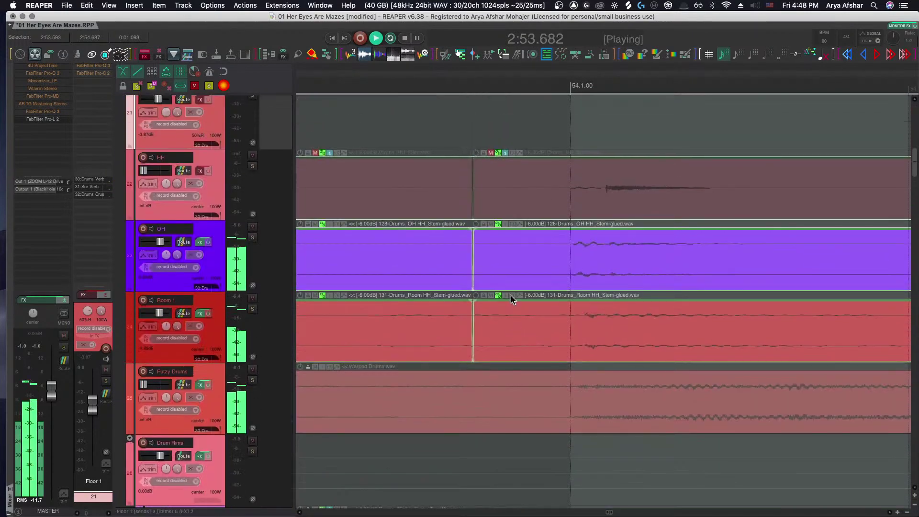
pyautogui.scroll(-3, 510, 295)
pyautogui.press('space')
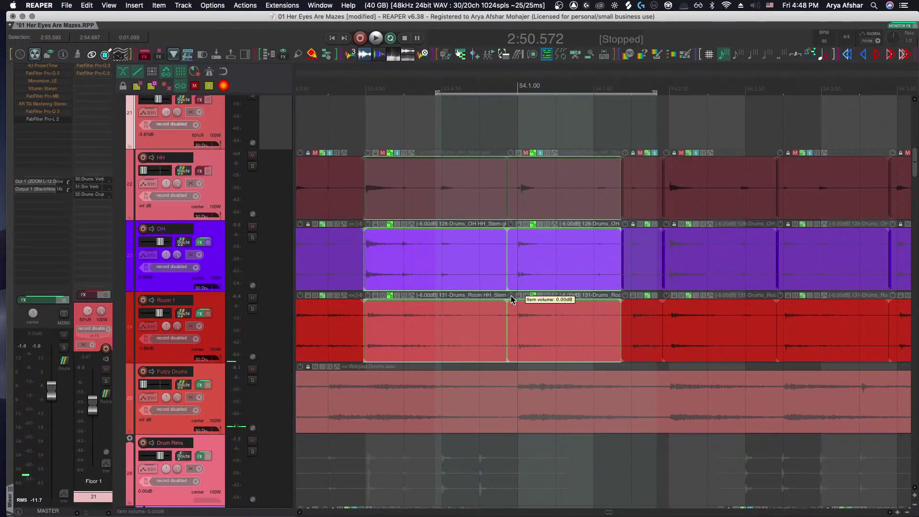
pyautogui.scroll(2, 510, 296)
pyautogui.scroll(2, 512, 300)
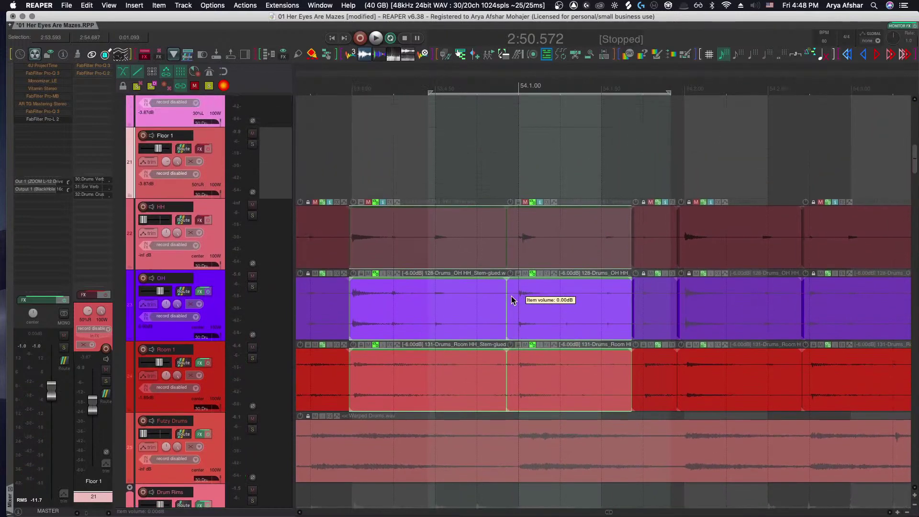
pyautogui.press('space')
pyautogui.scroll(-15, 511, 300)
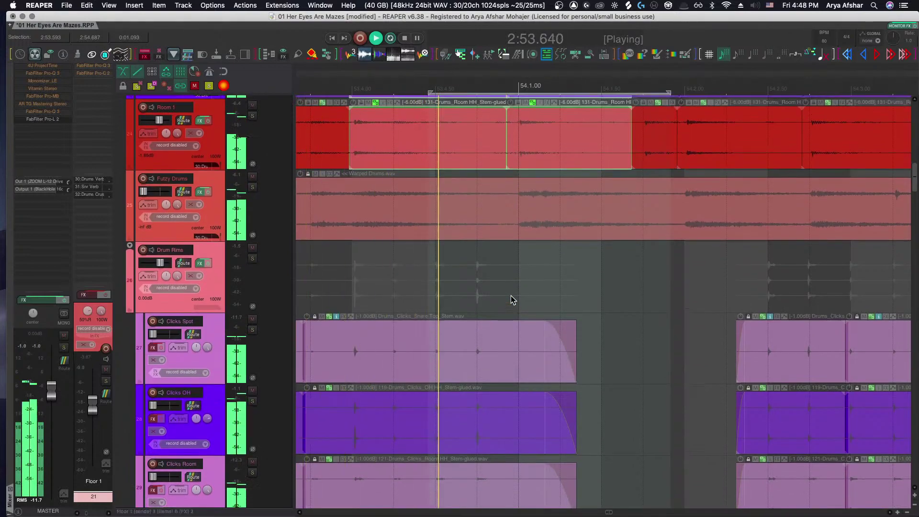
pyautogui.press('space')
# Solo Room 1 and audition it from just before the edit ahead of bar 54
pyautogui.scroll(1, 520, 262)
pyautogui.scroll(11, 521, 261)
pyautogui.scroll(4, 498, 311)
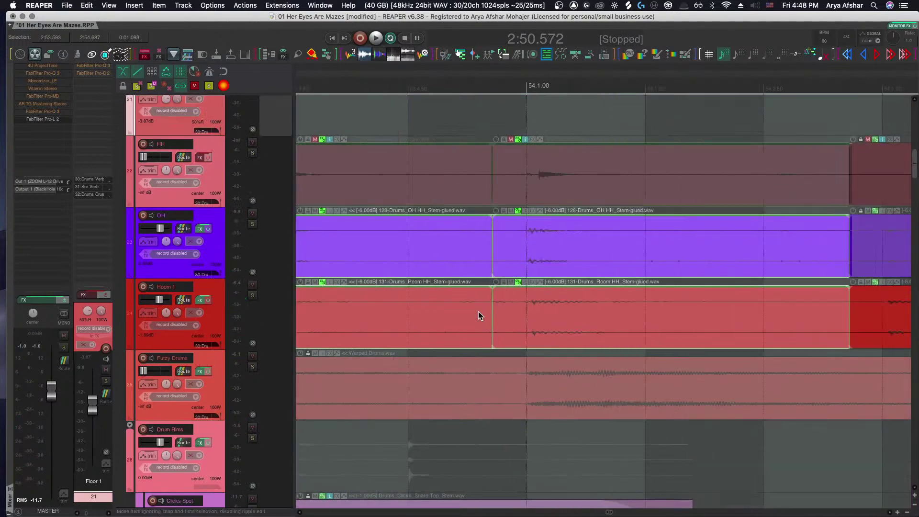
pyautogui.moveTo(458, 308); pyautogui.dragTo(521, 322)
pyautogui.click(252, 295)
pyautogui.click(366, 308)
pyautogui.press('space')
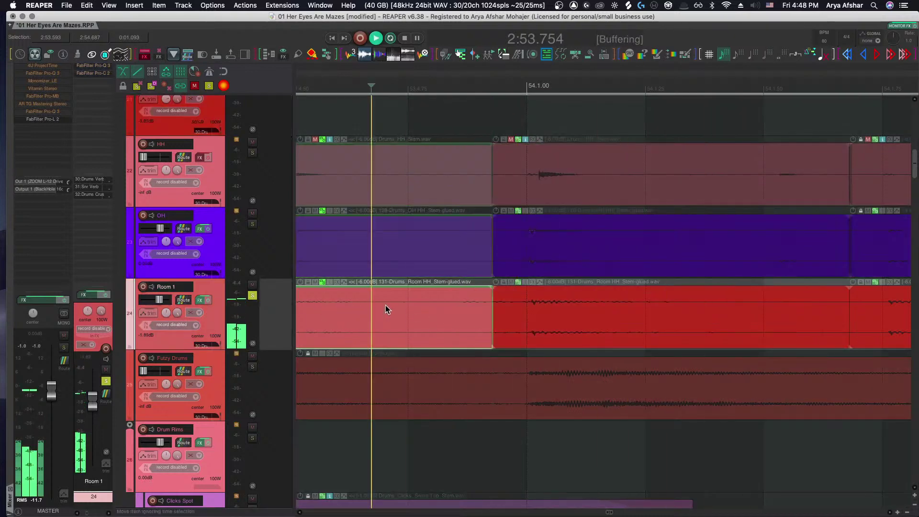
pyautogui.press('space')
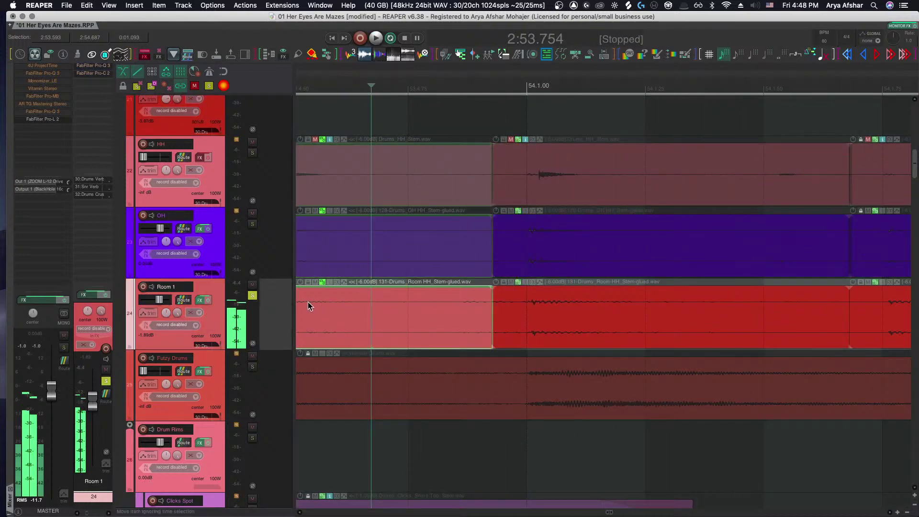
# Unsolo Room 1 and audition the whole mix from just before bar 54
pyautogui.click(252, 295)
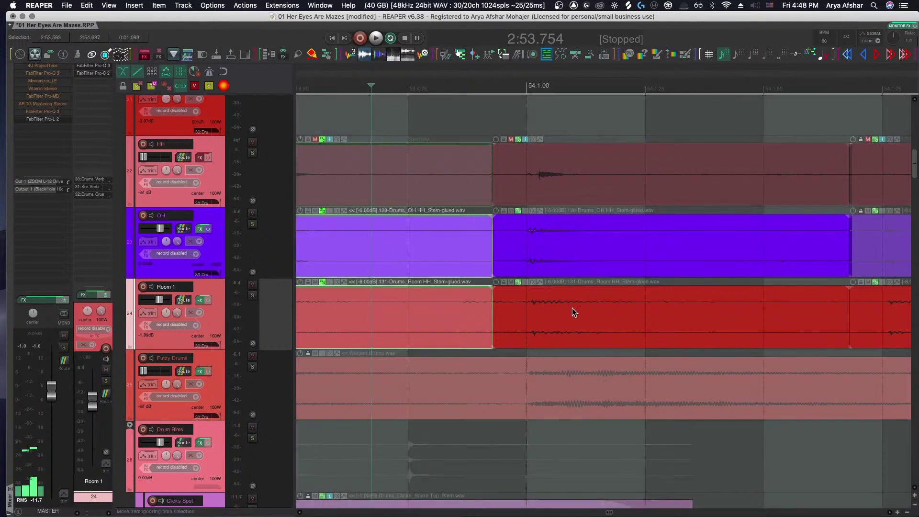
pyautogui.press('space')
pyautogui.press('space')
pyautogui.scroll(8, 407, 281)
pyautogui.hscroll(-1, 407, 282)
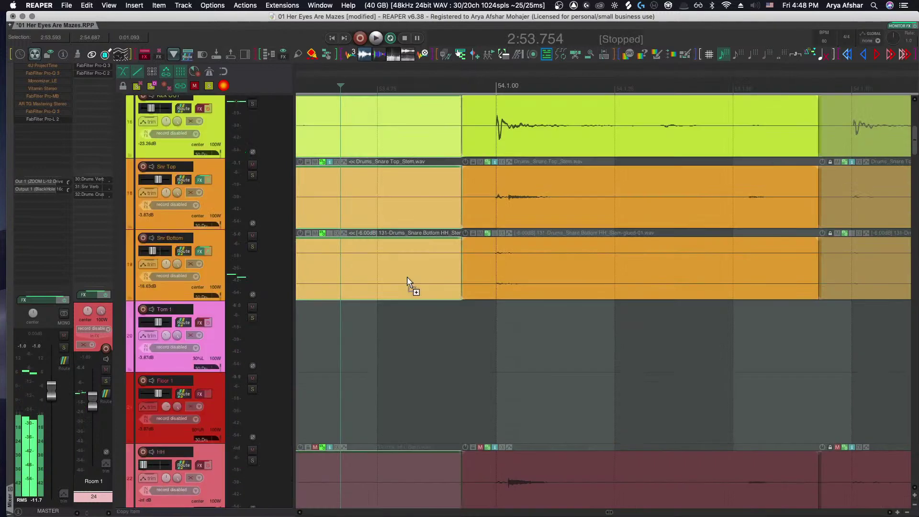
# Mute the Gtr Bus, Vox Bus and BVox Bus so the drums play with the bass
pyautogui.press('`')
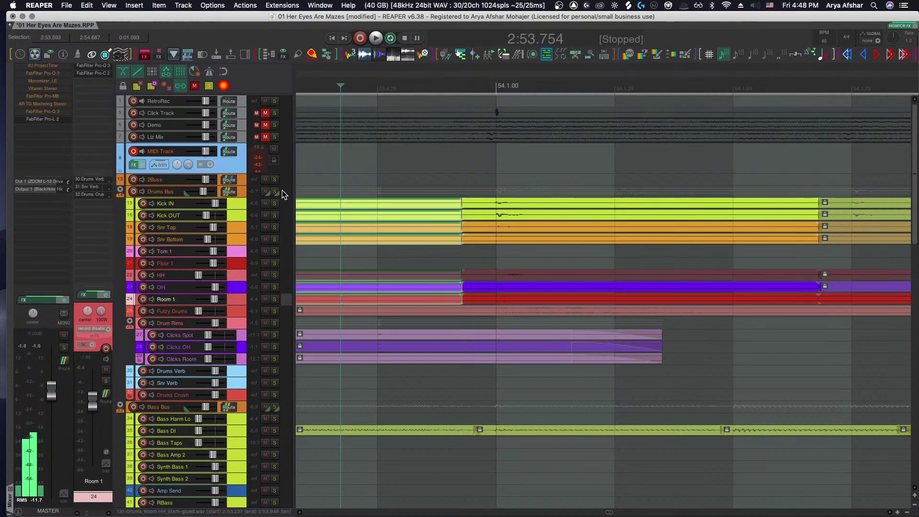
pyautogui.scroll(-5, 219, 308)
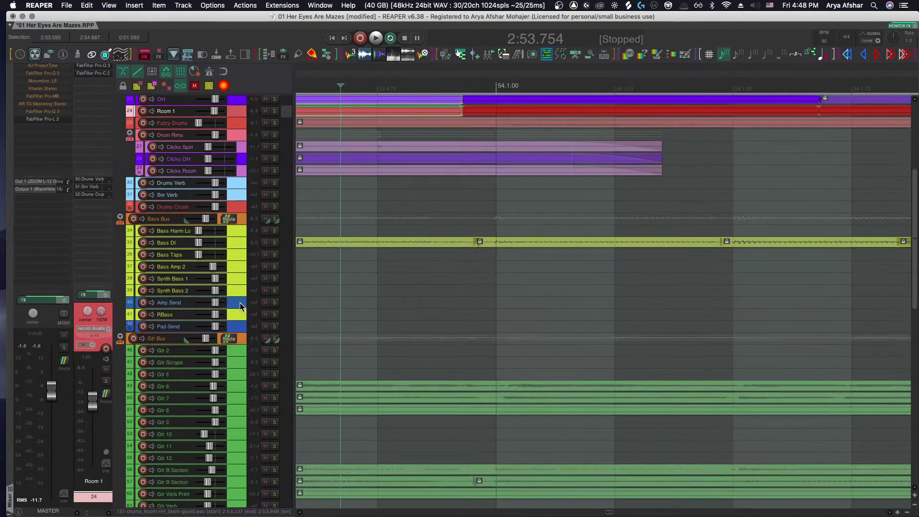
pyautogui.scroll(-1, 240, 302)
pyautogui.click(266, 300)
pyautogui.scroll(-5, 259, 332)
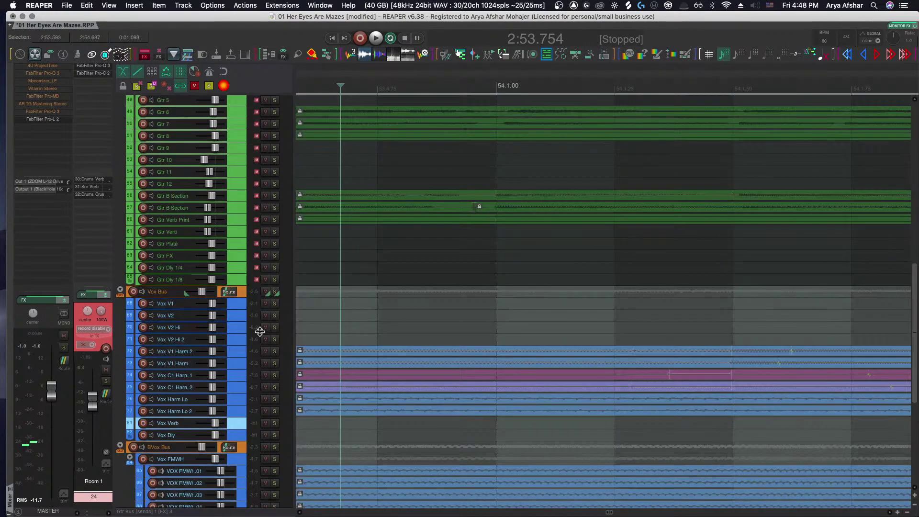
pyautogui.click(265, 292)
pyautogui.click(266, 447)
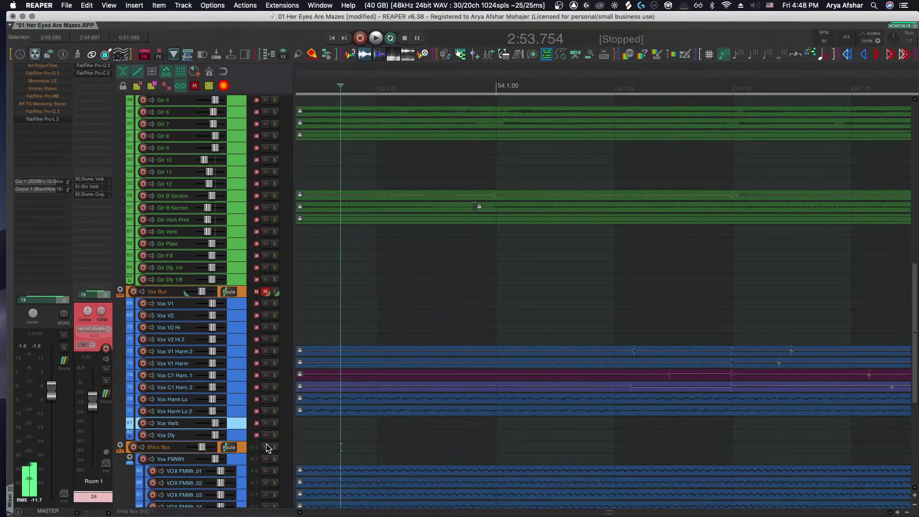
pyautogui.scroll(-5, 267, 443)
pyautogui.scroll(15, 267, 438)
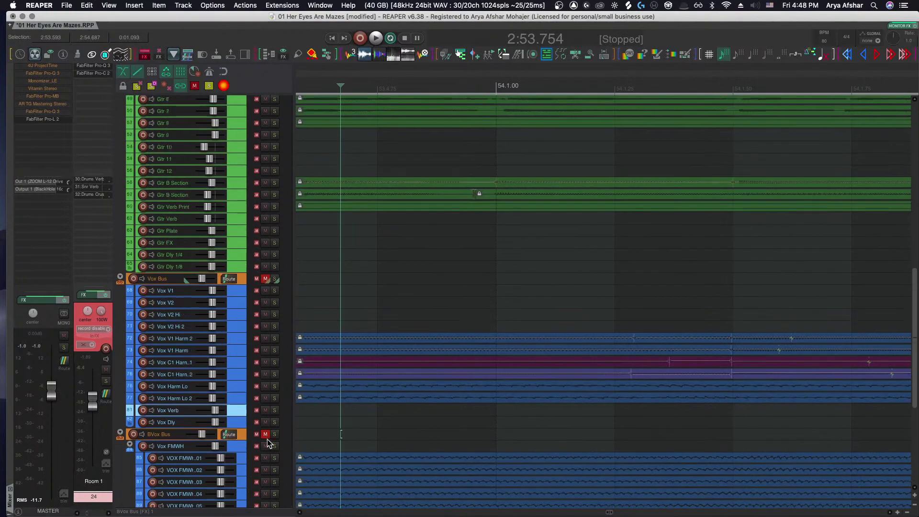
# Restart playback within bar 53 and audition the drums together with the bass into bar 54
pyautogui.scroll(3, 267, 438)
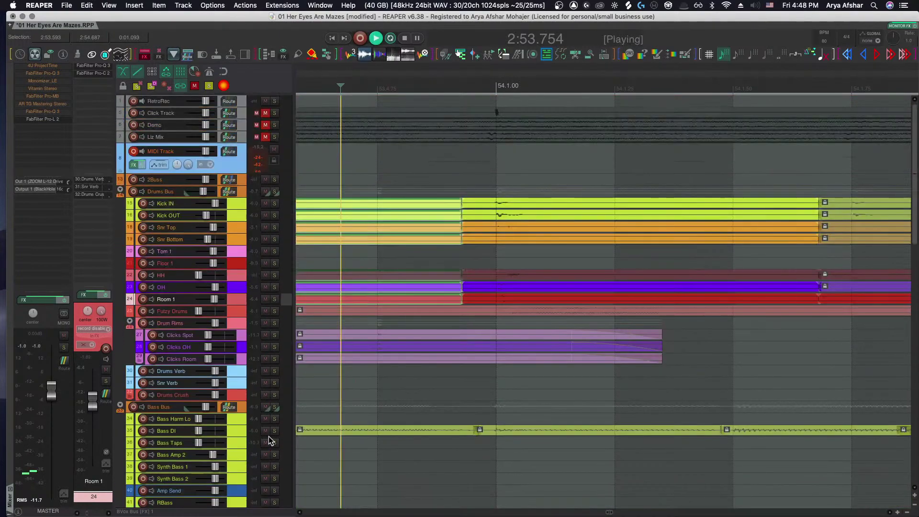
pyautogui.scroll(-2, 498, 279)
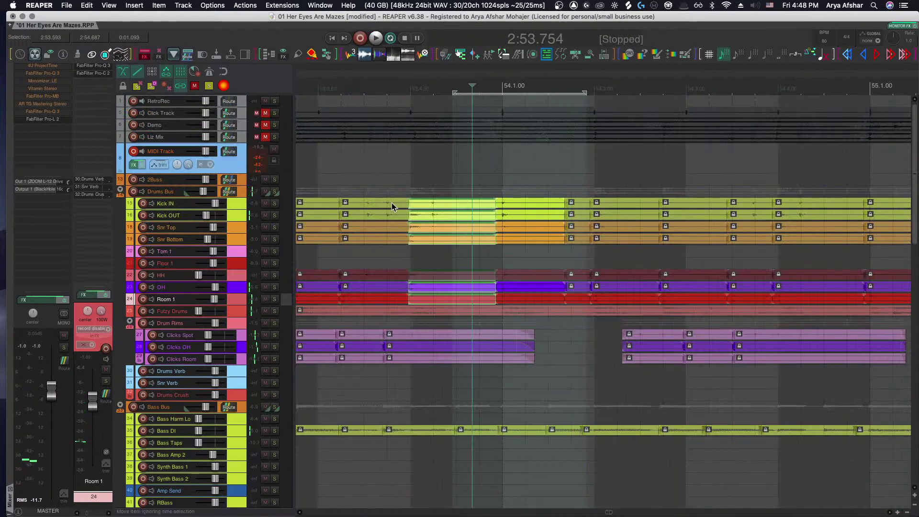
pyautogui.scroll(-3, 391, 202)
pyautogui.click(393, 167)
pyautogui.press('space')
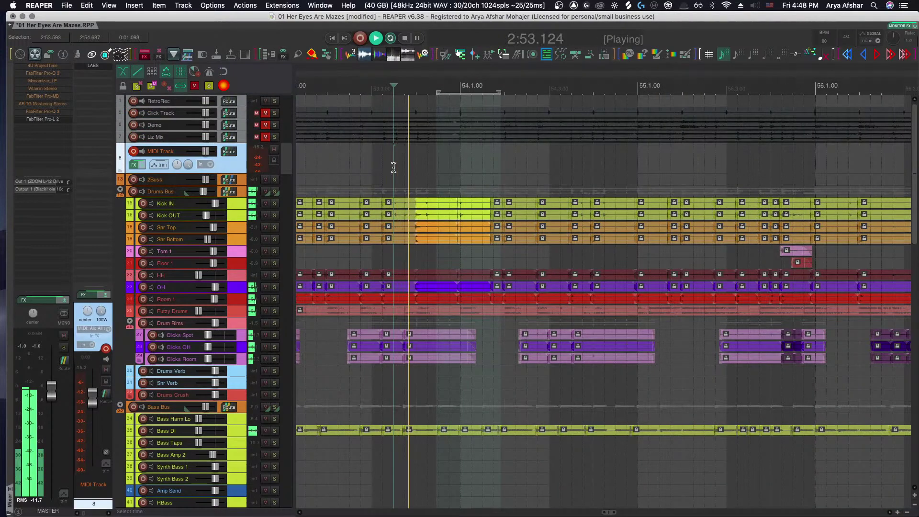
# Move the edit crossfade just ahead of bar 54 slightly earlier across the grouped drum tracks
pyautogui.scroll(3, 476, 266)
pyautogui.press('space')
pyautogui.scroll(5, 476, 266)
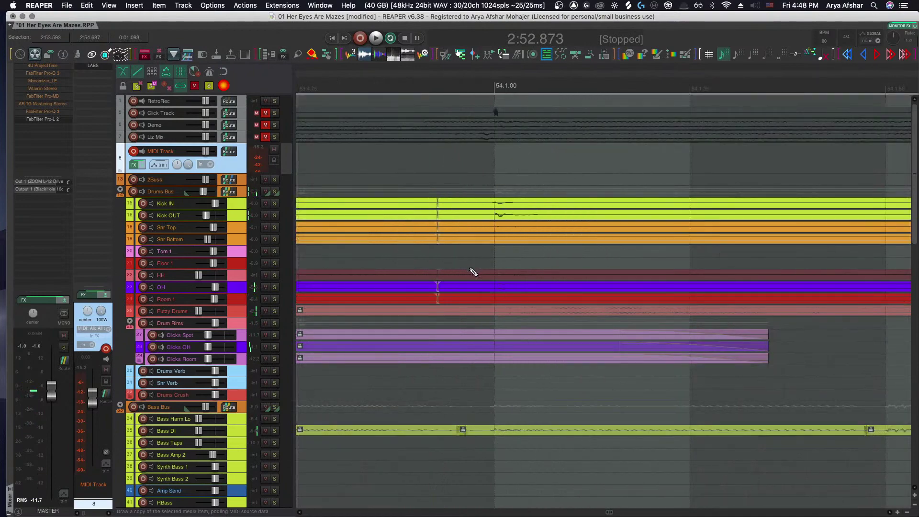
pyautogui.scroll(5, 472, 271)
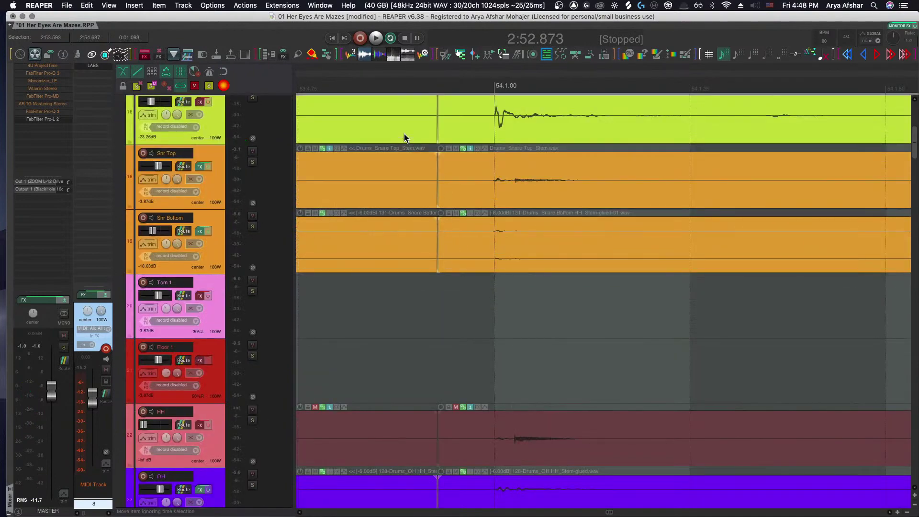
pyautogui.press('super+a')
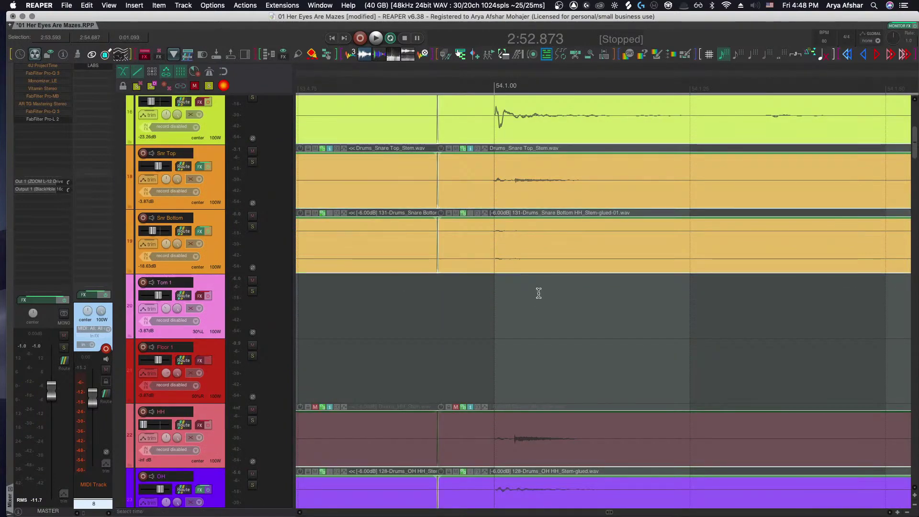
pyautogui.click(482, 298)
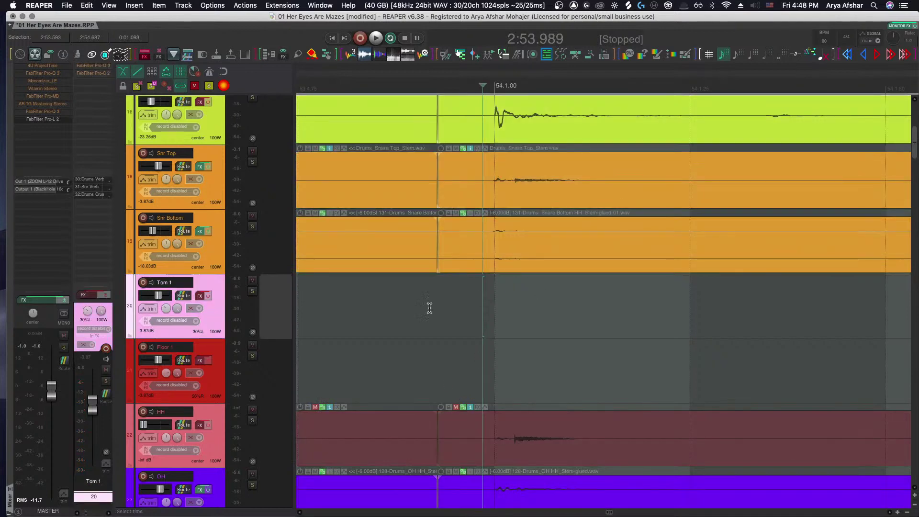
pyautogui.moveTo(437, 238); pyautogui.dragTo(376, 242)
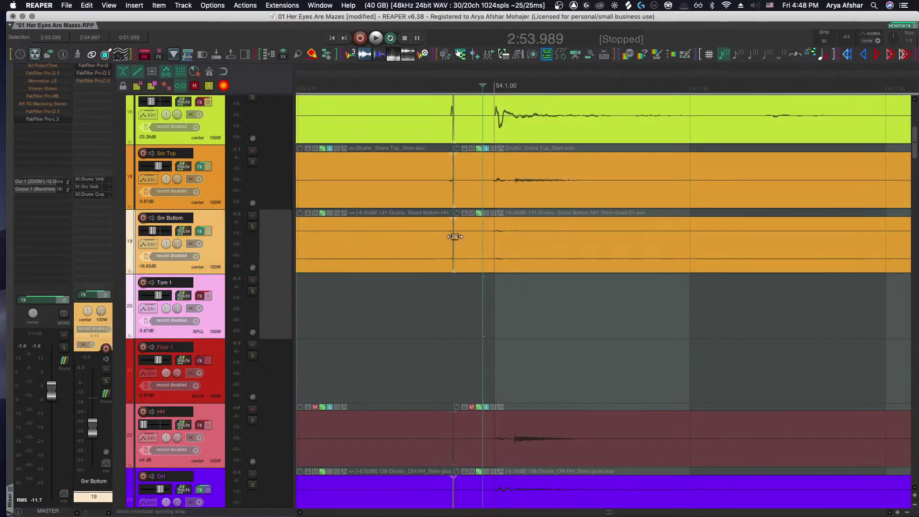
# Audition the drums and bass across the moved edit, from just before it and again from within bar 53
pyautogui.click(353, 276)
pyautogui.press('space')
pyautogui.press('space')
pyautogui.press('space')
pyautogui.press('space')
pyautogui.scroll(-5, 393, 254)
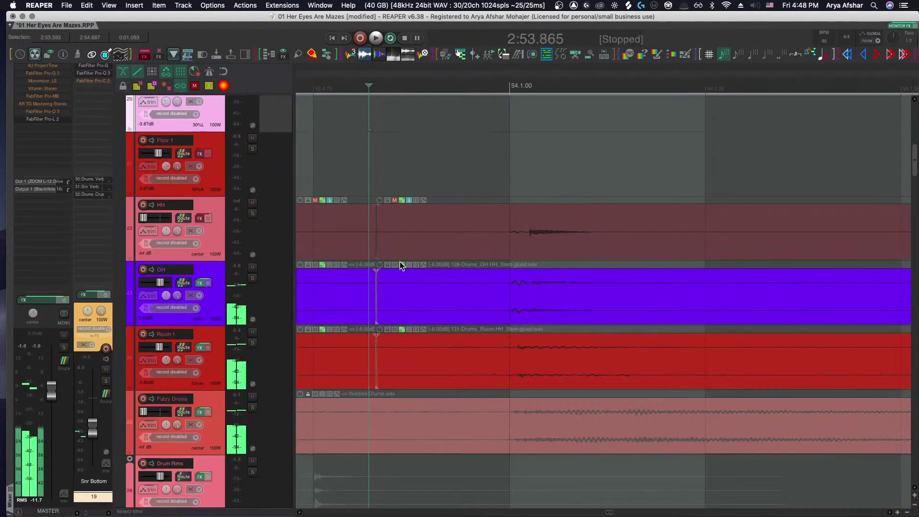
pyautogui.press('space')
pyautogui.scroll(-4, 400, 262)
pyautogui.press('space')
pyautogui.click(441, 145)
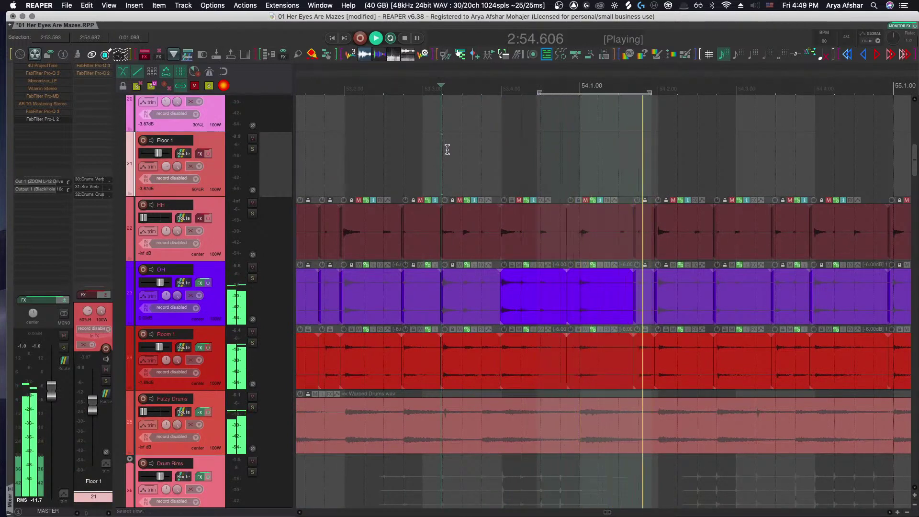
pyautogui.press('space')
# Solo Kick IN and audition it from within bar 53 towards the bar 54 edit
pyautogui.scroll(10, 569, 182)
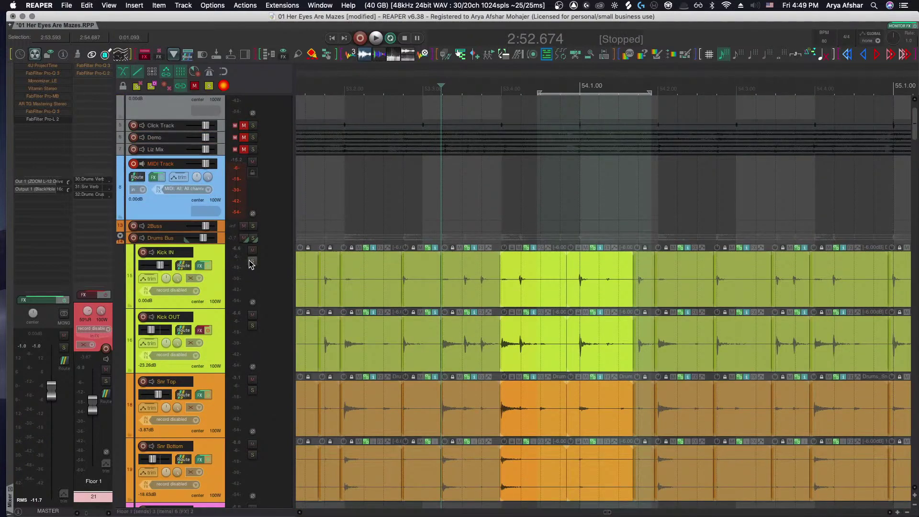
pyautogui.click(252, 261)
pyautogui.scroll(3, 553, 264)
pyautogui.press('space')
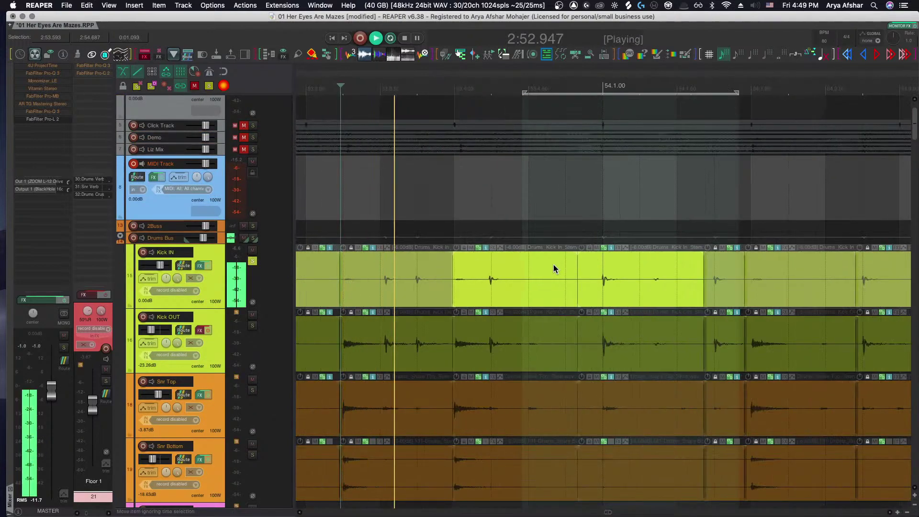
pyautogui.scroll(2, 553, 264)
pyautogui.press('space')
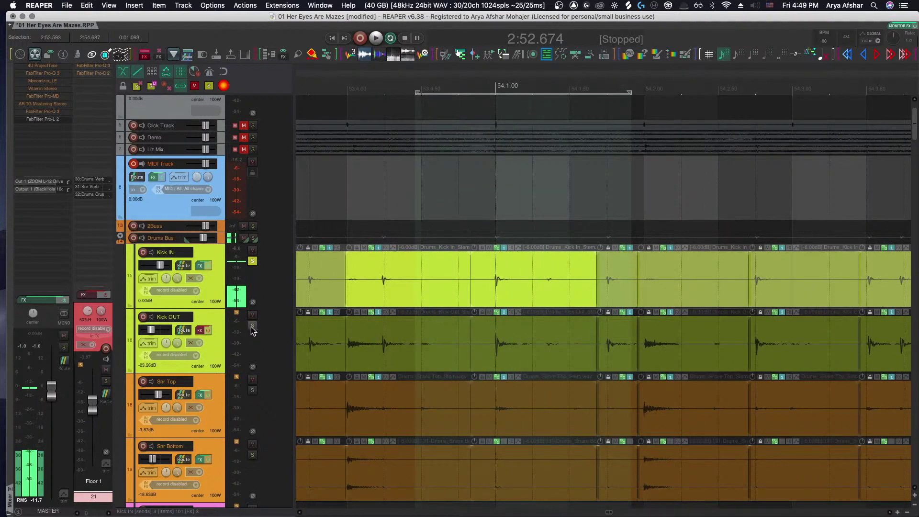
# Audition Kick OUT soloed through the bar 54 edit, and do the same with Snr Top
pyautogui.click(252, 326)
pyautogui.press('space')
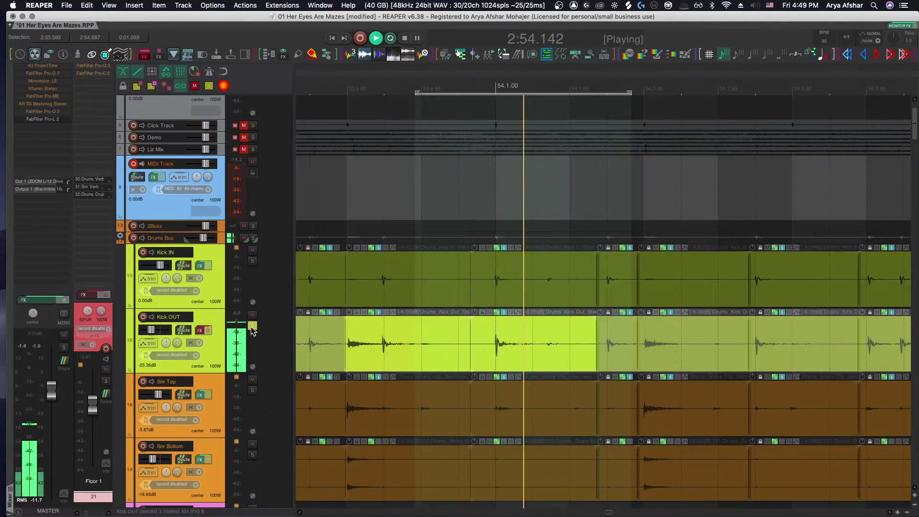
pyautogui.click(252, 390)
pyautogui.press('space')
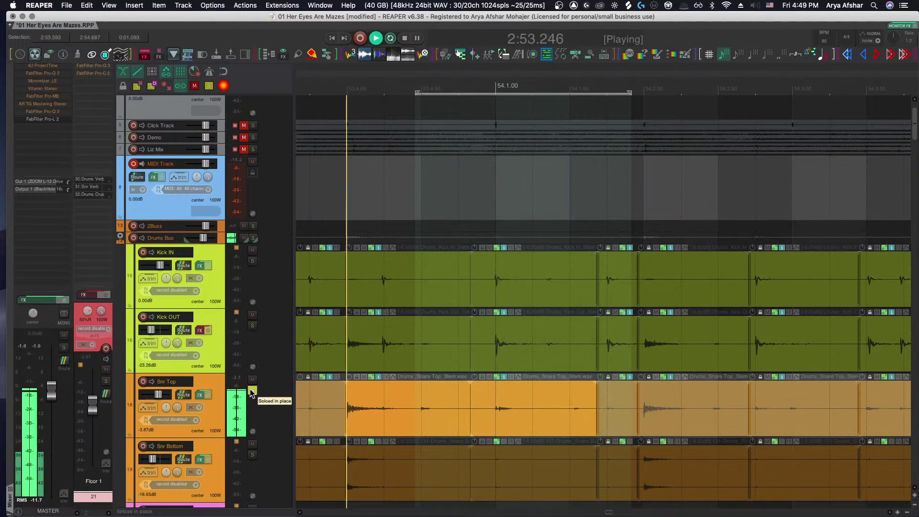
pyautogui.press('space')
# Solo Room 1 alone and replay it from within bar 53 through the moved edit
pyautogui.scroll(-5, 392, 376)
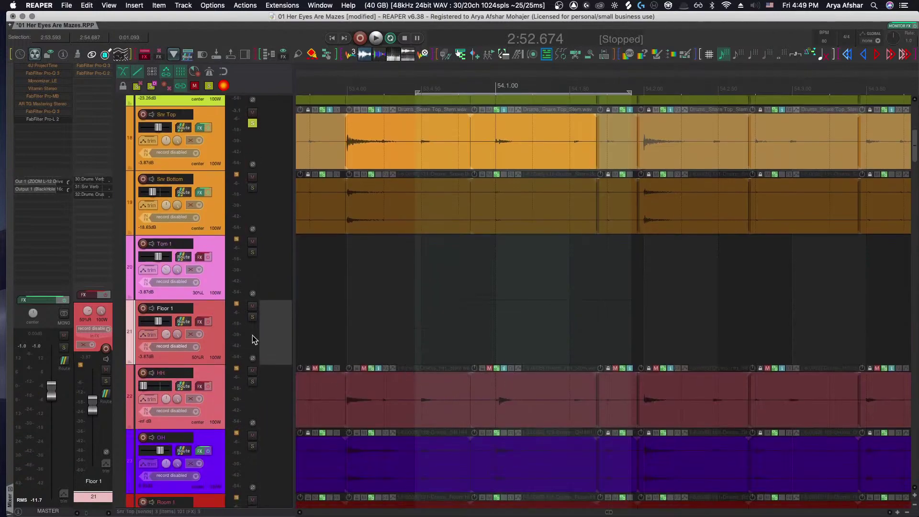
pyautogui.scroll(-2, 389, 369)
pyautogui.click(252, 411)
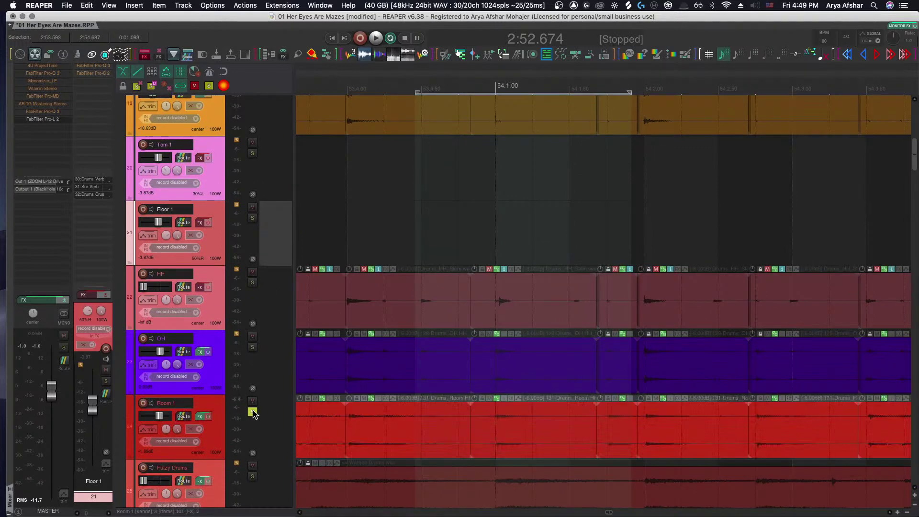
pyautogui.press('space')
pyautogui.press('space')
pyautogui.press('space')
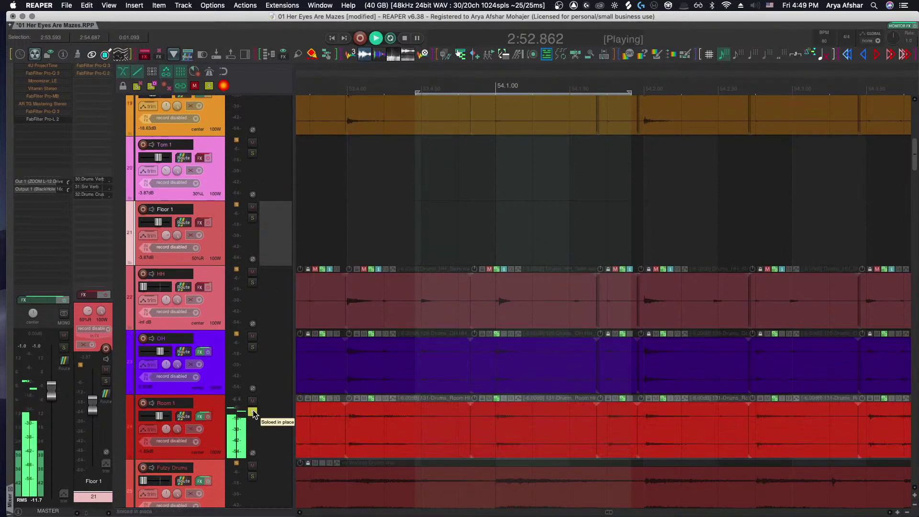
pyautogui.press('space')
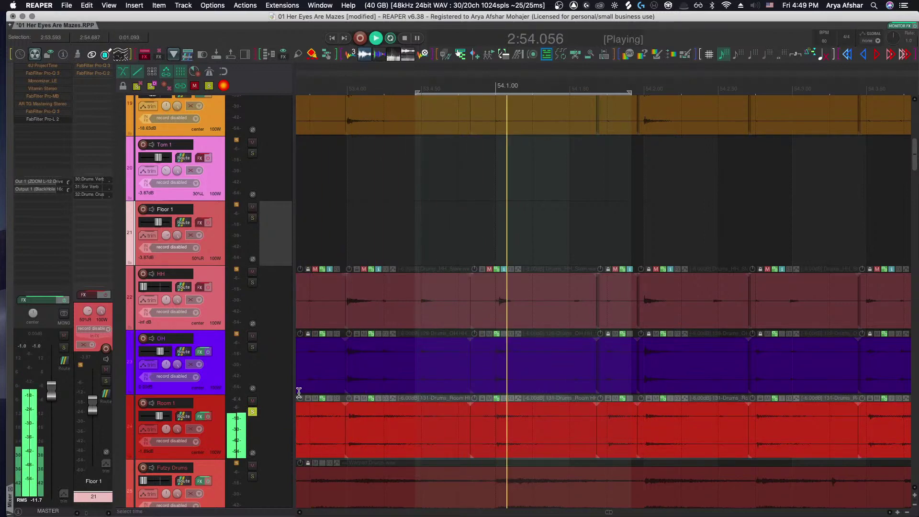
pyautogui.press('space')
# Clear the solo and audition the full drums with the bass from within bar 53
pyautogui.click(253, 348)
pyautogui.press('space')
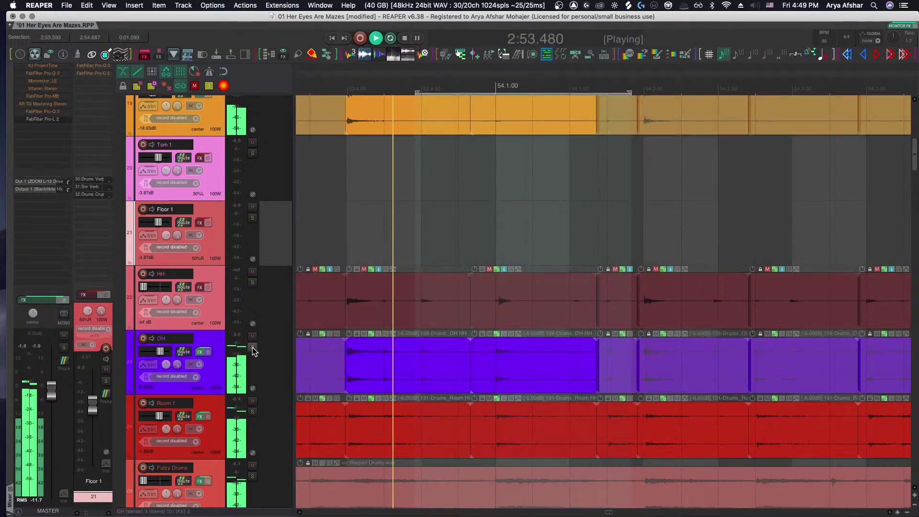
pyautogui.press('space')
# Solo Room 1 once more and briefly audition its lead-in to the edit
pyautogui.scroll(-2, 446, 380)
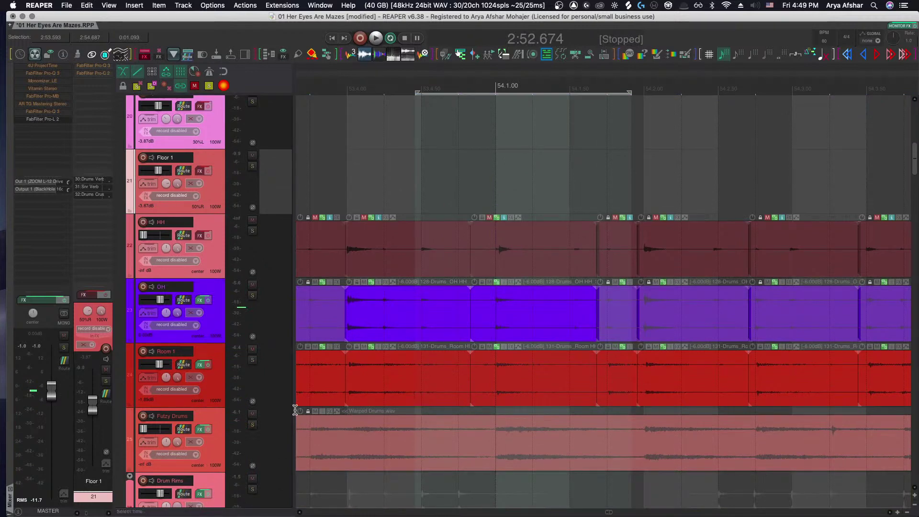
pyautogui.click(252, 359)
pyautogui.press('space')
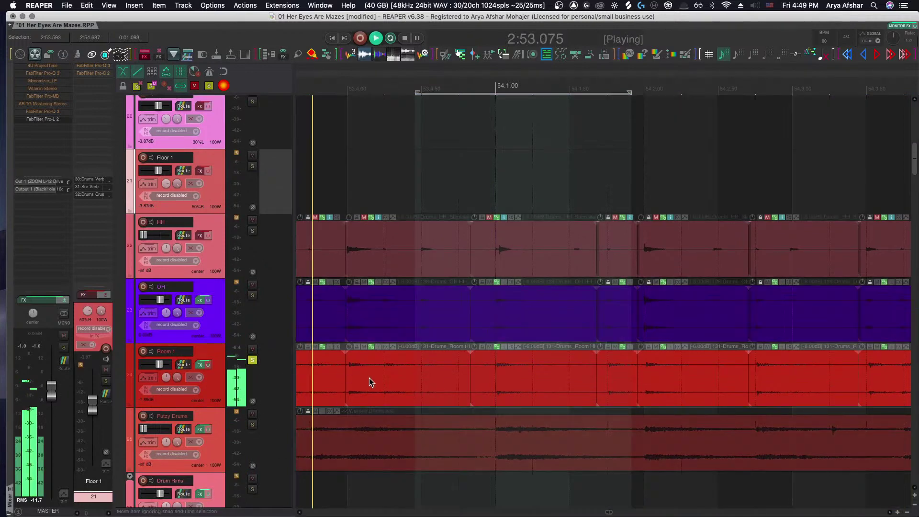
pyautogui.hscroll(1, 335, 373)
pyautogui.press('space')
# Solo the HH track and examine the drum tracks' waveforms around bar 54, from the kicks down to the clicks
pyautogui.click(252, 231)
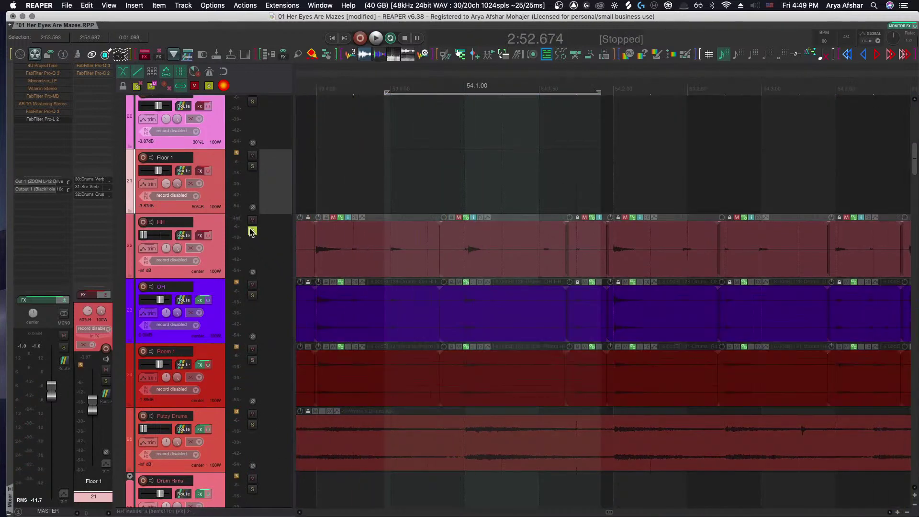
pyautogui.scroll(4, 376, 249)
pyautogui.scroll(11, 385, 256)
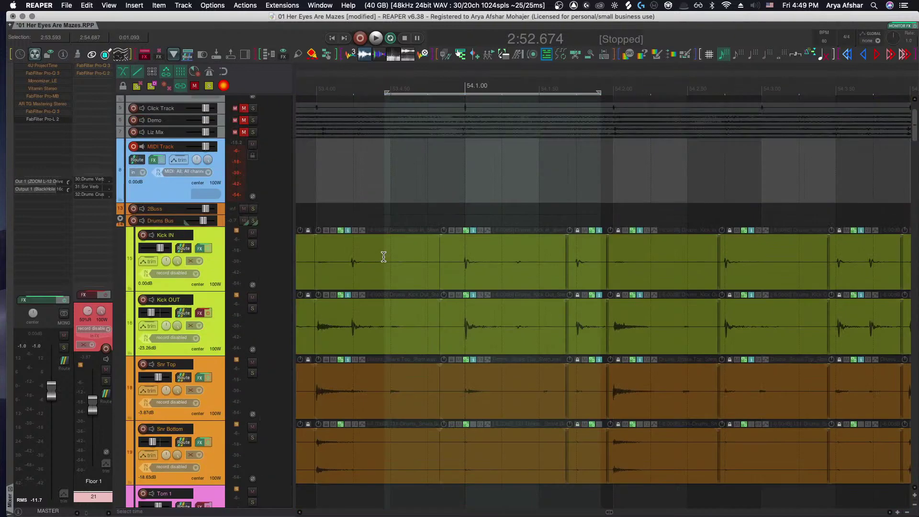
pyautogui.scroll(-9, 384, 257)
pyautogui.scroll(-6, 383, 257)
pyautogui.scroll(17, 383, 257)
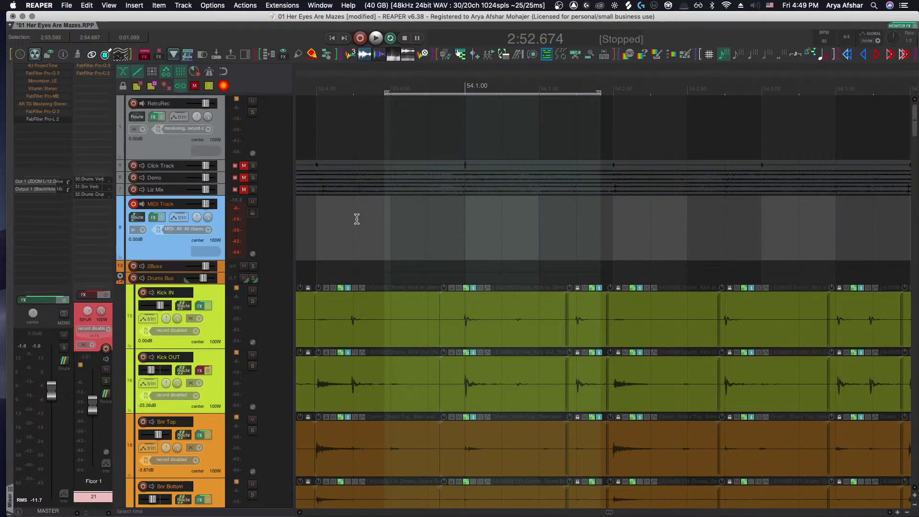
pyautogui.scroll(-20, 357, 219)
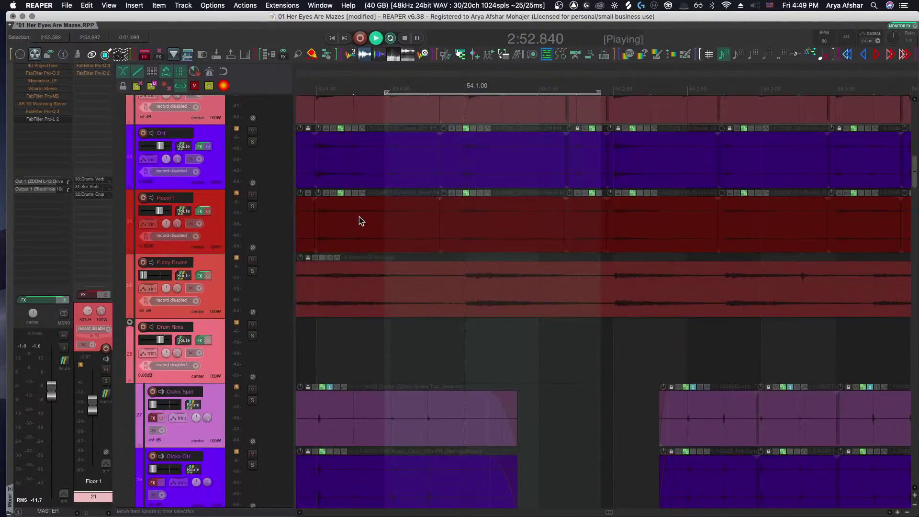
# Audition Room 1 soloed into bar 54 and examine its waveform closely around the edit
pyautogui.click(408, 218)
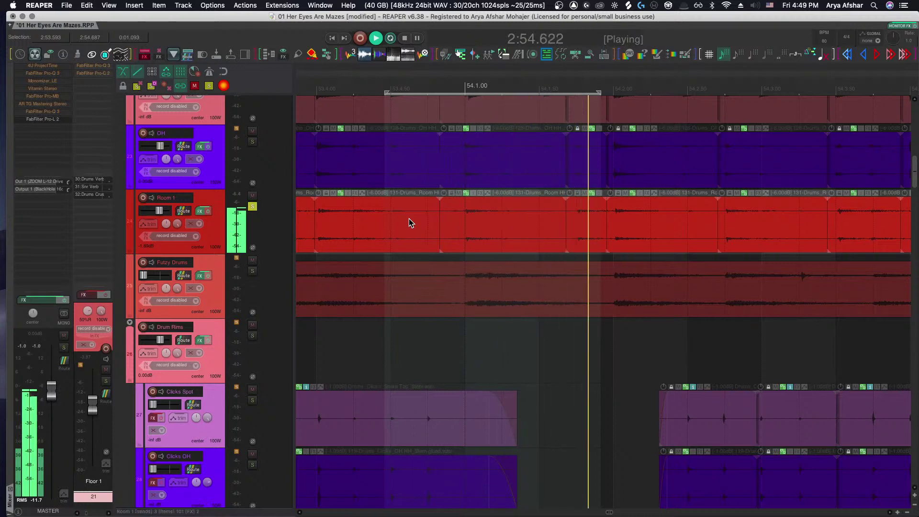
pyautogui.press('space')
pyautogui.scroll(5, 430, 229)
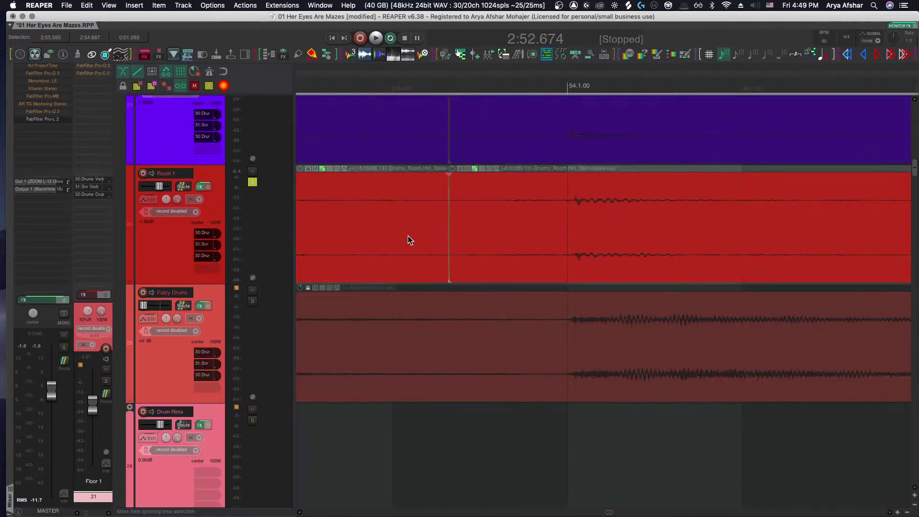
# Raise the Room 1 volume to about +10.2 dB and audition the soloed track through bar 54
pyautogui.scroll(-5, 408, 236)
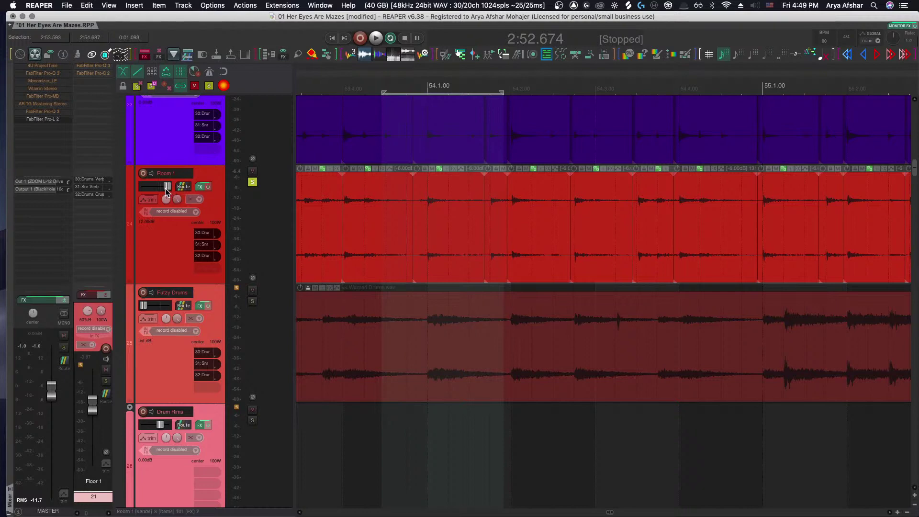
pyautogui.press('space')
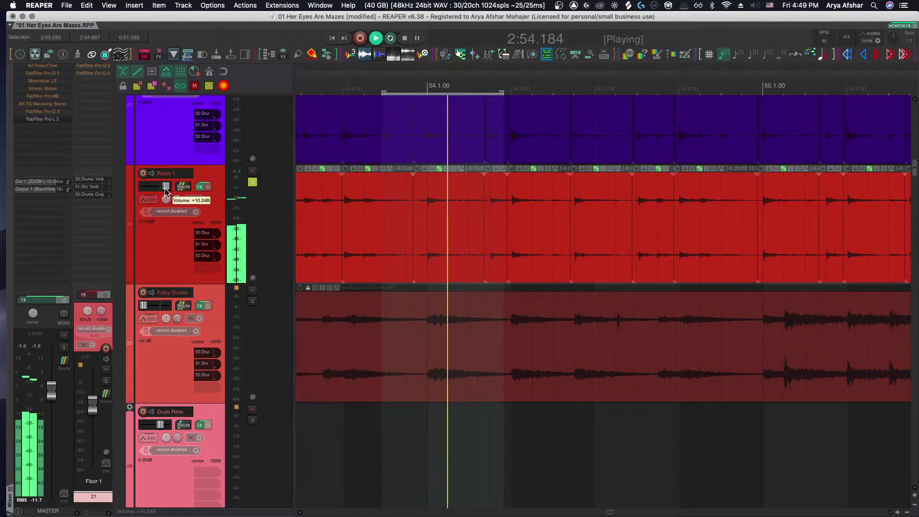
pyautogui.press('space')
# Compare the soloed Room 1 with its effects bypassed and with them enabled again
pyautogui.press('space')
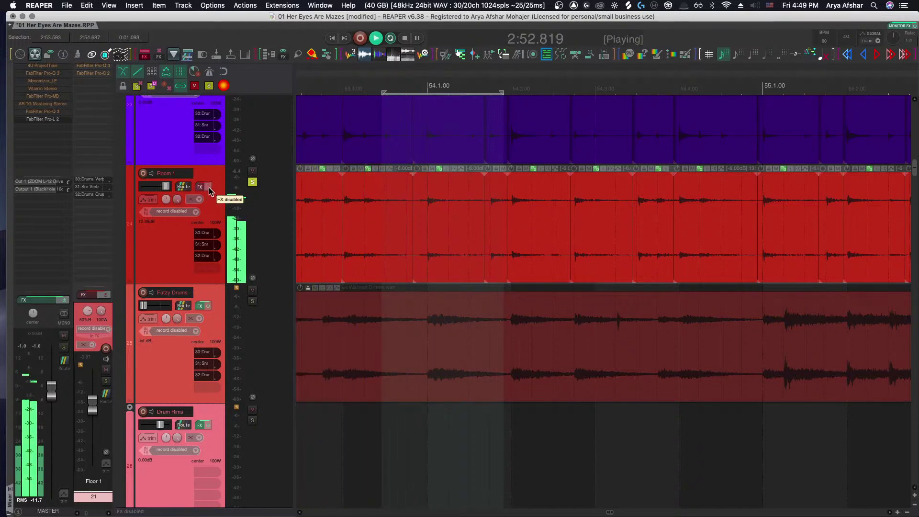
pyautogui.press('space')
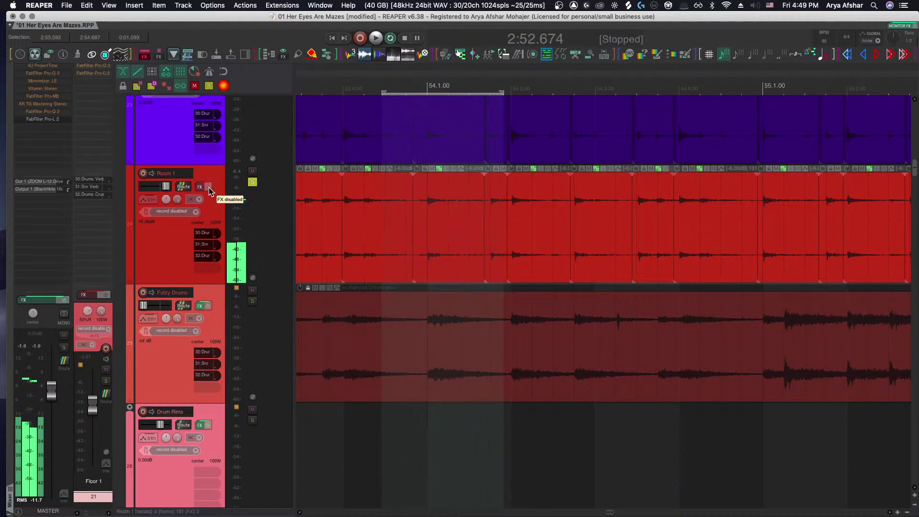
pyautogui.click(209, 188)
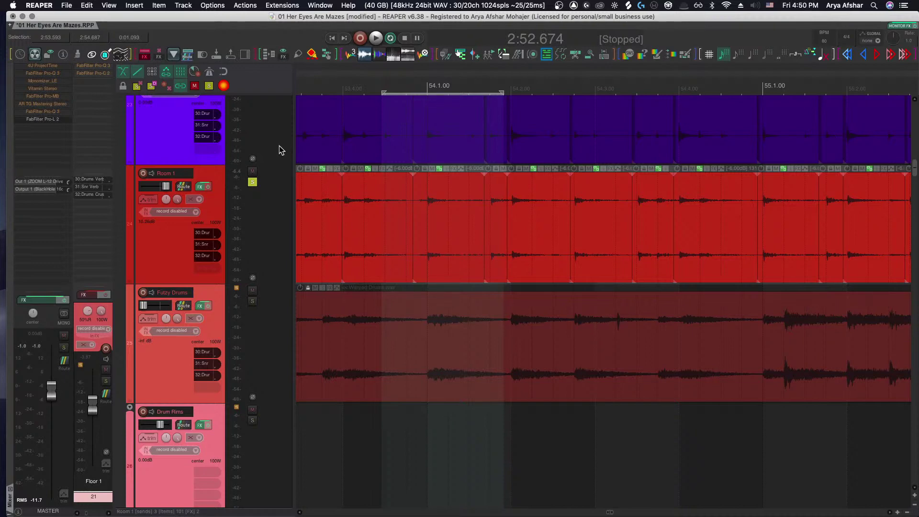
pyautogui.press('space')
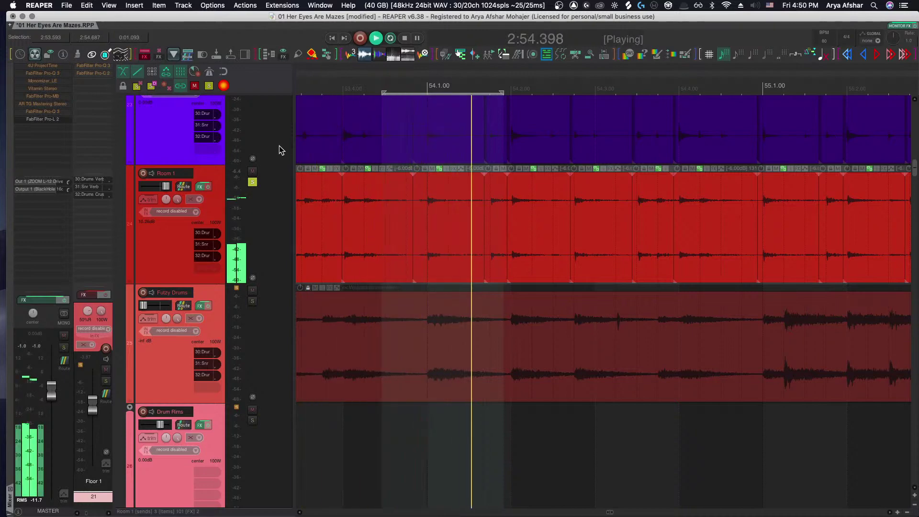
pyautogui.press('space')
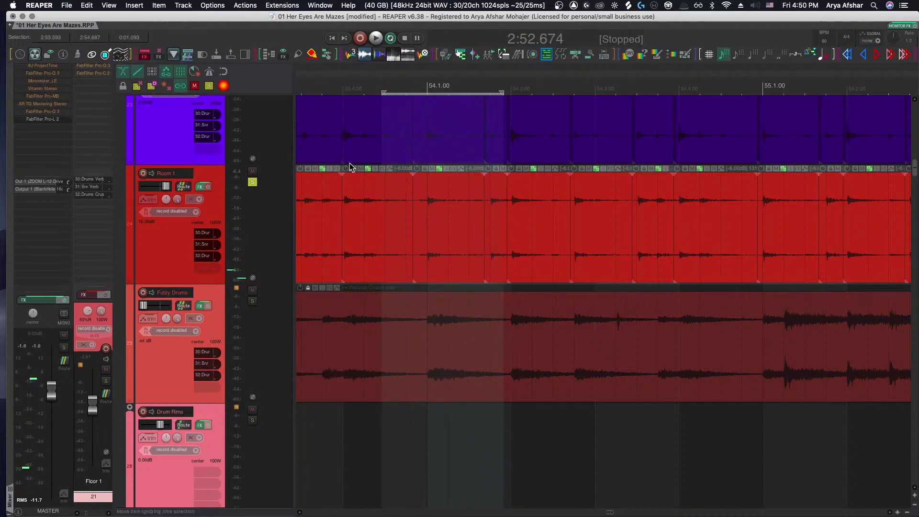
# Unsolo Room 1 and set its volume to 0.00 dB
pyautogui.click(252, 183)
pyautogui.scroll(1, 389, 204)
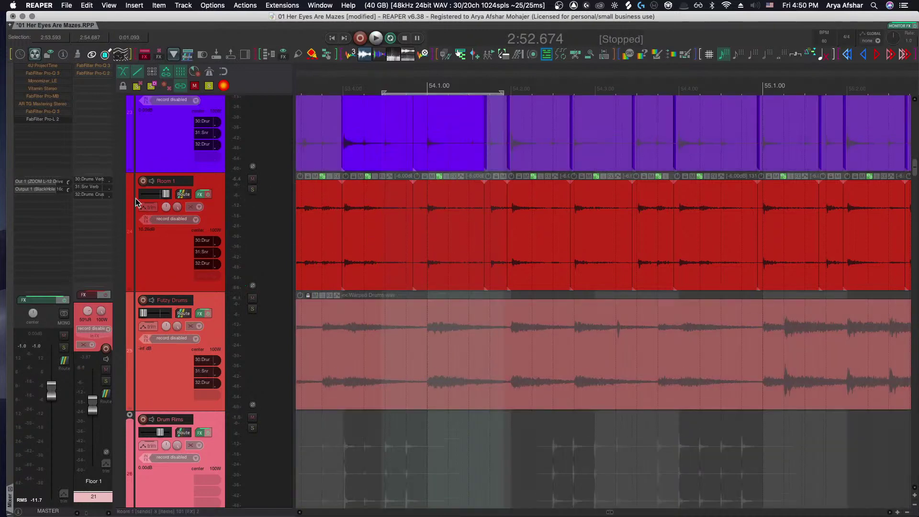
pyautogui.scroll(5, 418, 224)
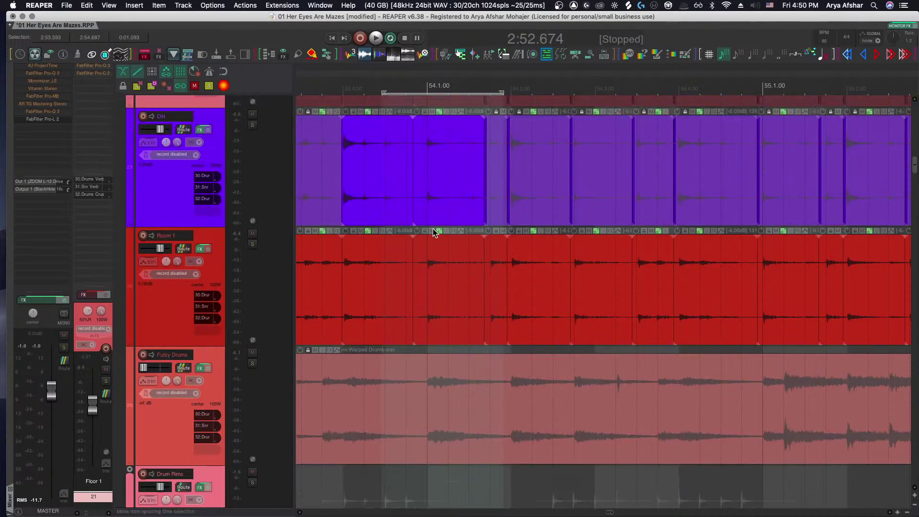
# Compare the OH and Room 1 tracks by auditioning each one soloed through the edit at bar 54
pyautogui.click(253, 157)
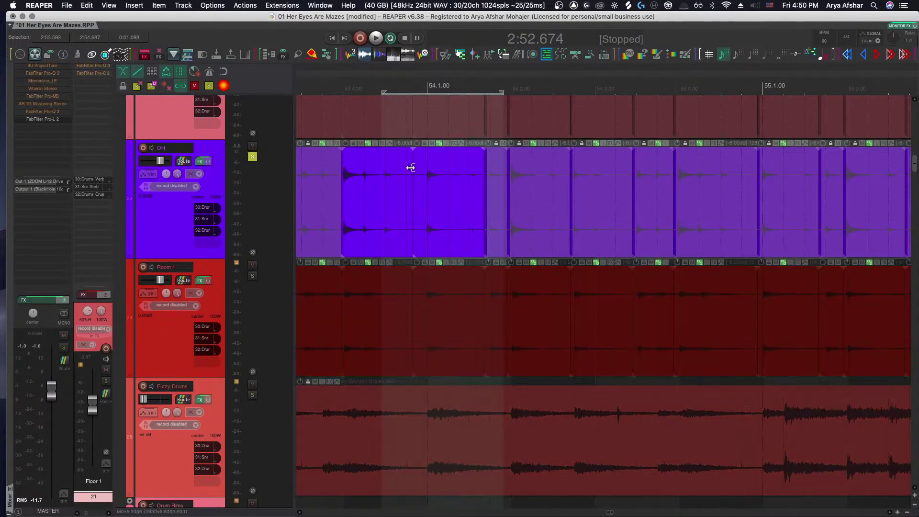
pyautogui.click(370, 87)
pyautogui.press('space')
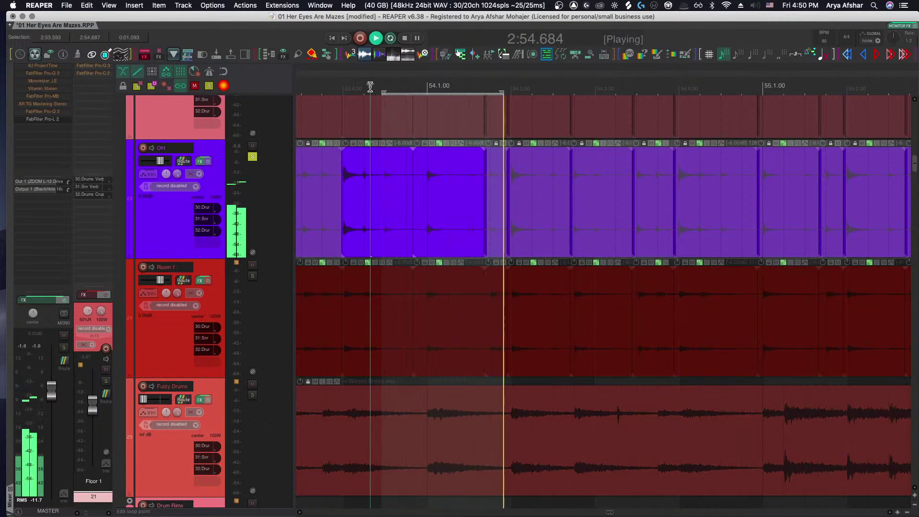
pyautogui.click(251, 276)
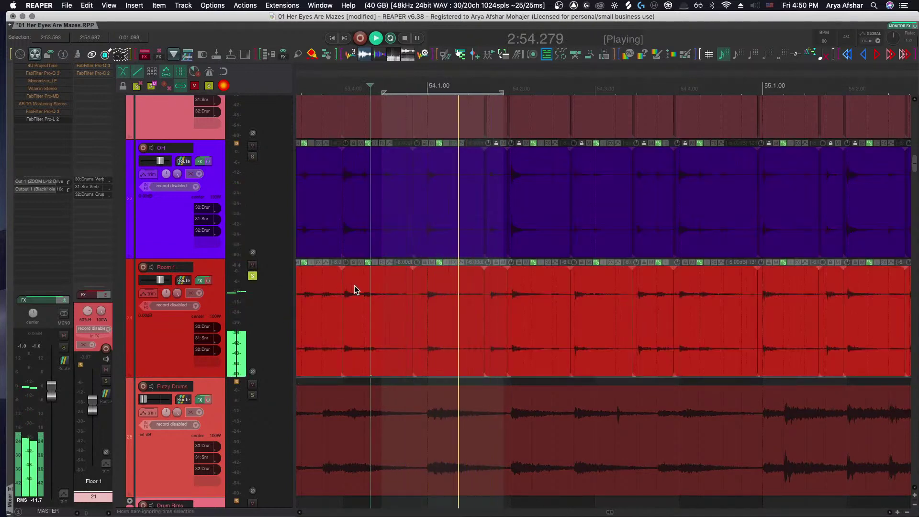
pyautogui.press('space')
pyautogui.press('space')
pyautogui.press('space')
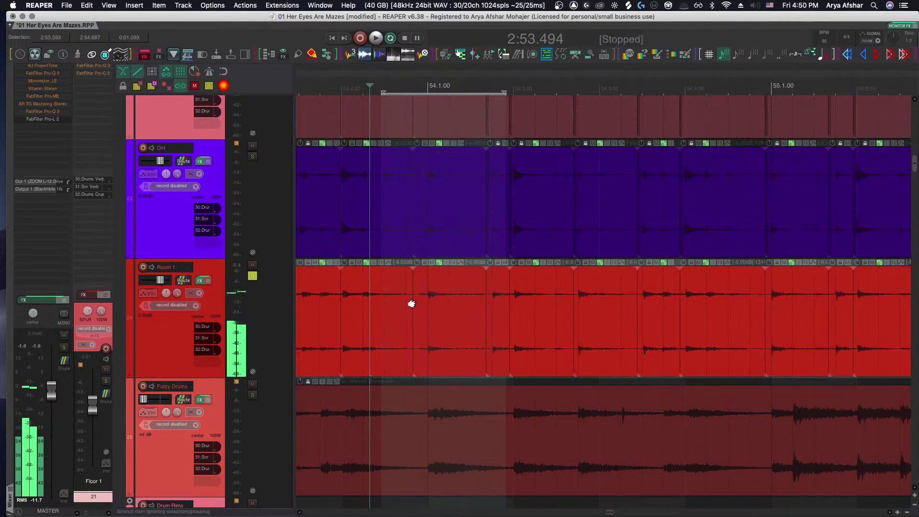
# Replay the soloed Room 1 and examine the enlarged waveforms of its items on both sides of the split before bar 54
pyautogui.scroll(3, 422, 303)
pyautogui.press('space')
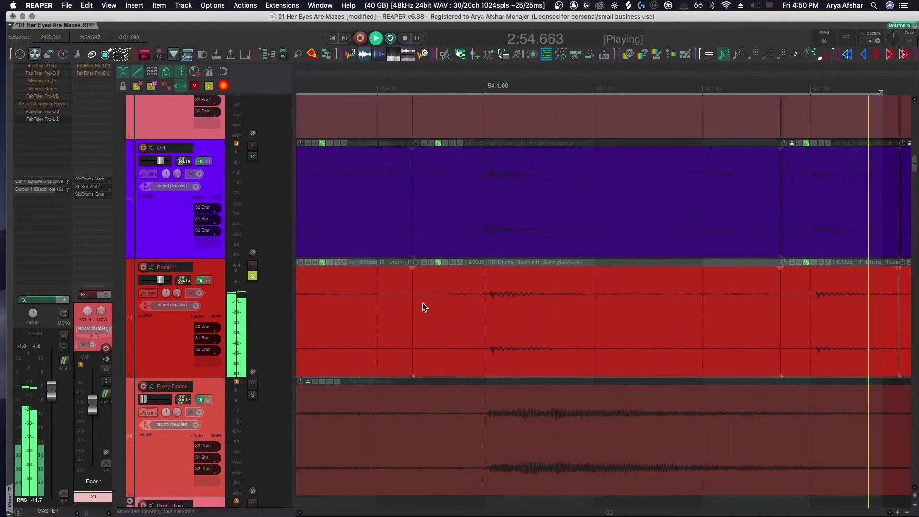
pyautogui.press('space')
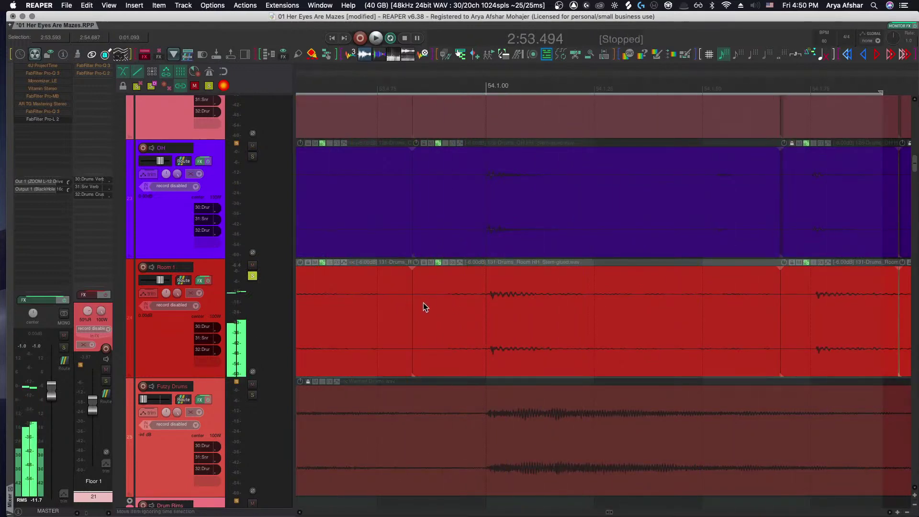
pyautogui.hscroll(-3, 440, 302)
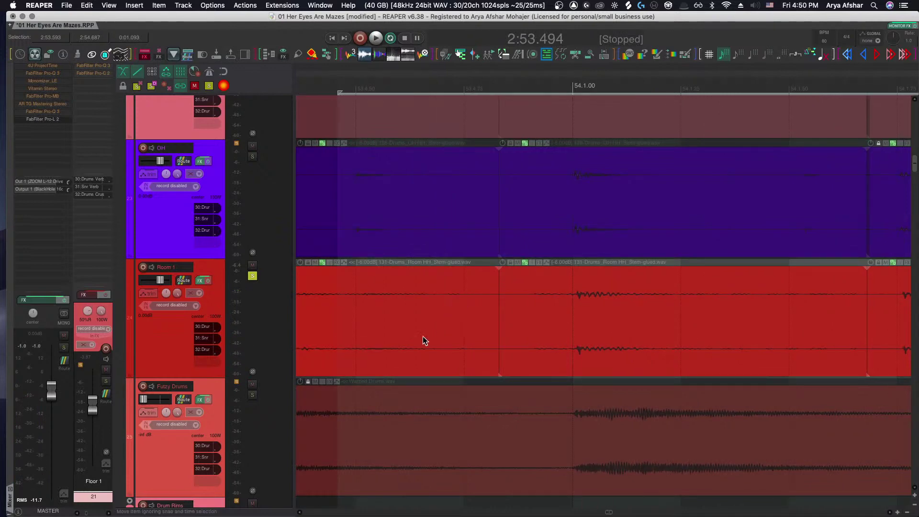
pyautogui.moveTo(463, 314); pyautogui.dragTo(694, 400)
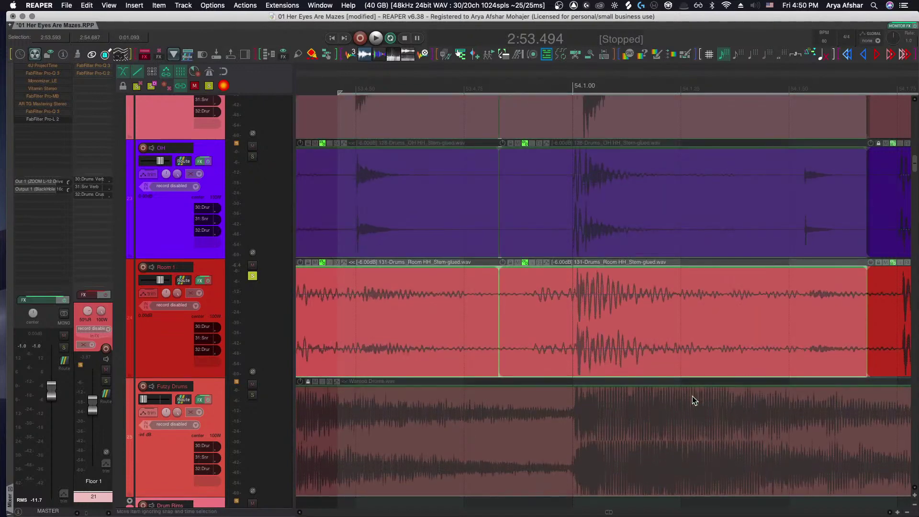
pyautogui.scroll(1, 490, 295)
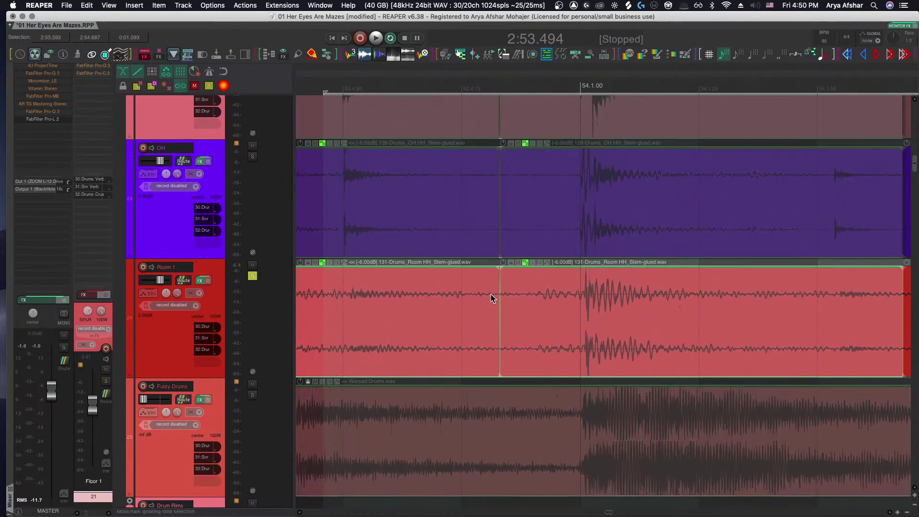
pyautogui.hscroll(-6, 472, 303)
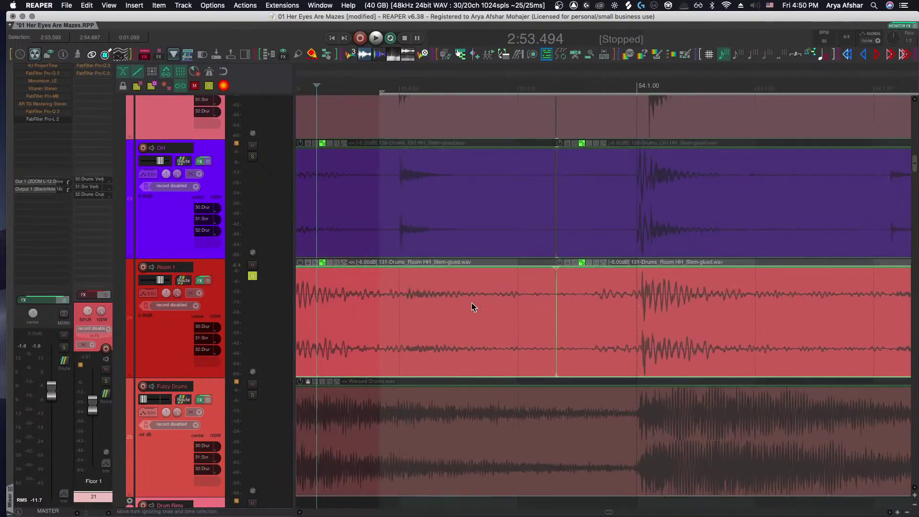
pyautogui.scroll(-5, 472, 303)
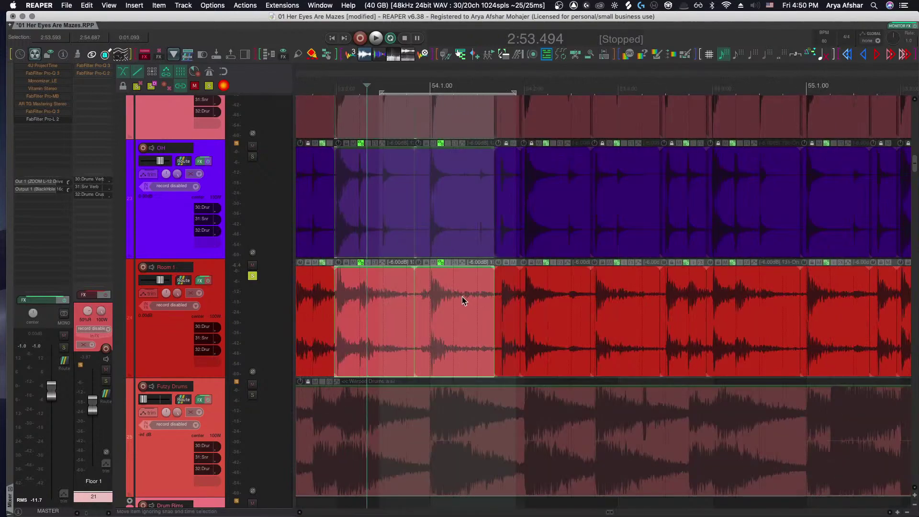
# Turn off item grouping and shift the audio of the Room 1 item slightly earlier to align its hit with 54.1.00
pyautogui.click(435, 294)
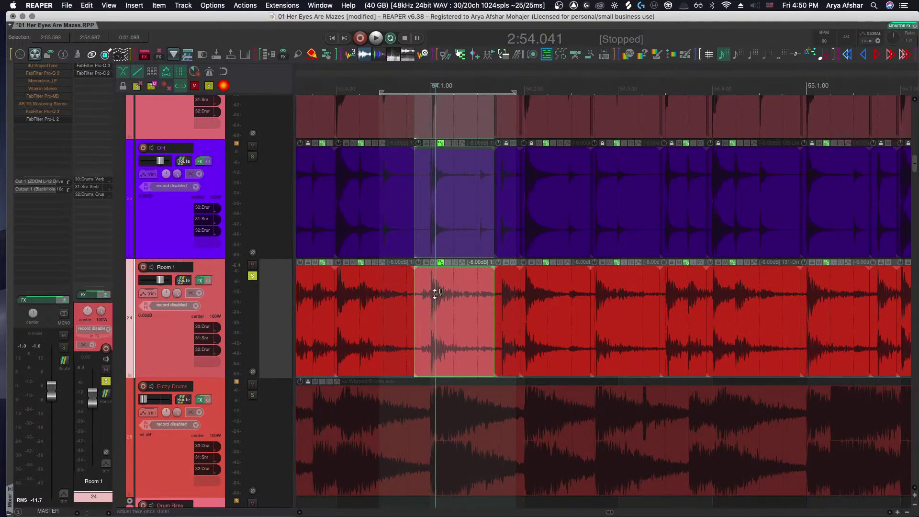
pyautogui.scroll(5, 426, 294)
pyautogui.moveTo(392, 297)
pyautogui.mouseDown()
pyautogui.moveTo(473, 305)
pyautogui.moveTo(394, 309)
pyautogui.mouseUp()
pyautogui.hscroll(-5, 446, 319)
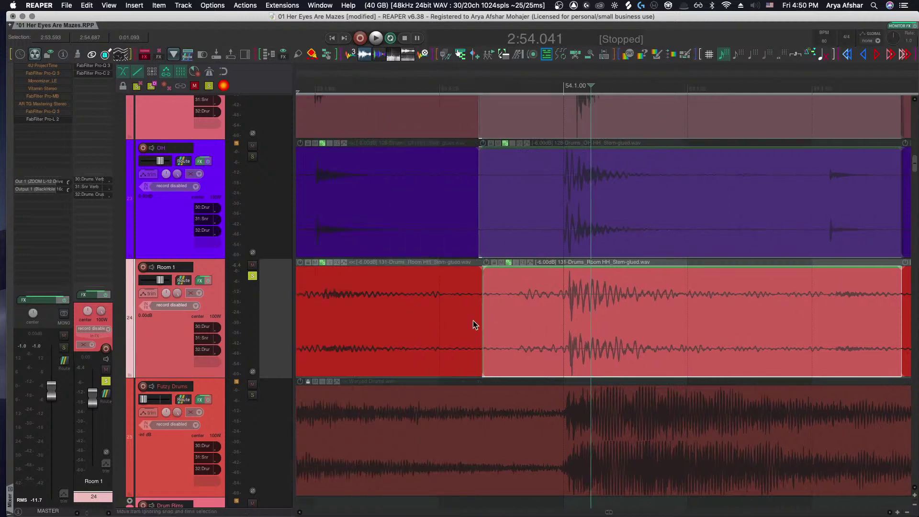
pyautogui.hscroll(4, 470, 320)
pyautogui.scroll(-3, 492, 318)
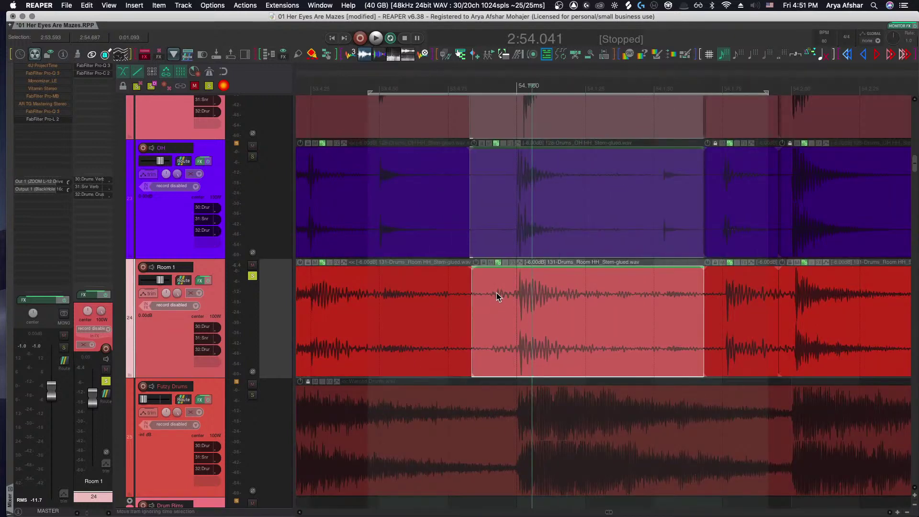
pyautogui.click(546, 326)
pyautogui.moveTo(551, 317); pyautogui.dragTo(541, 318)
# Audition the soloed Room 1 from the hit before bar 54 through the adjusted item and inspect its waveform
pyautogui.scroll(-5, 472, 335)
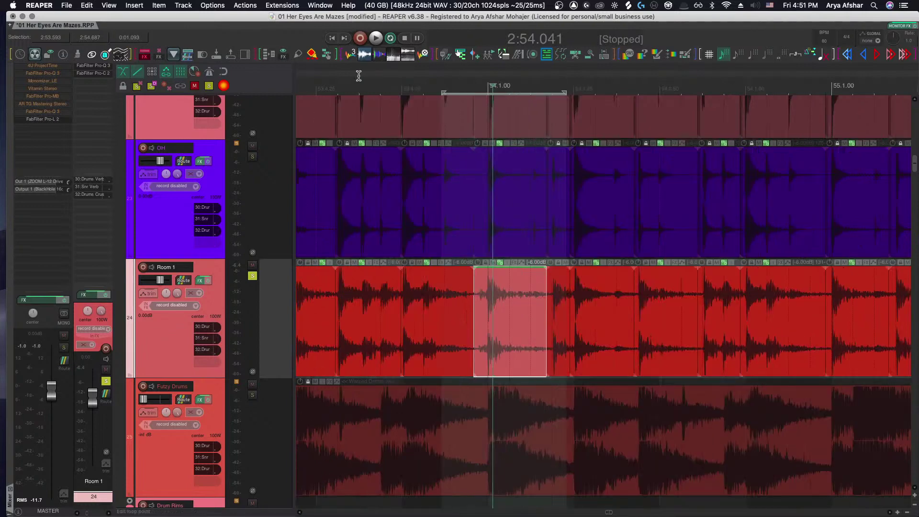
pyautogui.click(401, 82)
pyautogui.press('space')
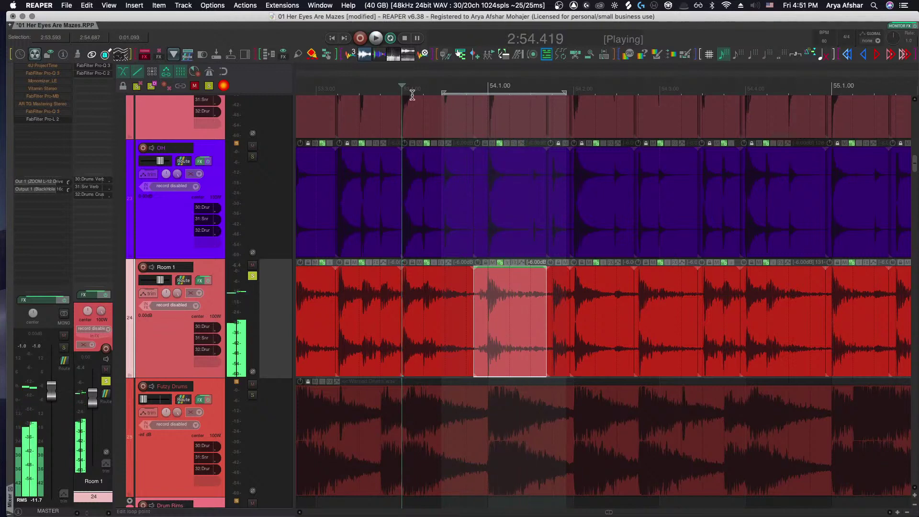
pyautogui.press('space')
pyautogui.press('space')
pyautogui.press('space')
pyautogui.scroll(5, 474, 316)
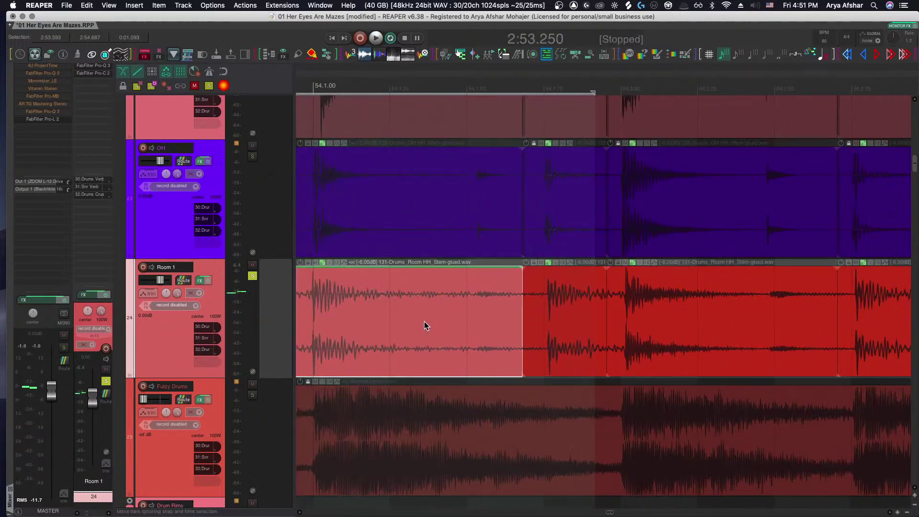
pyautogui.hscroll(-3, 470, 308)
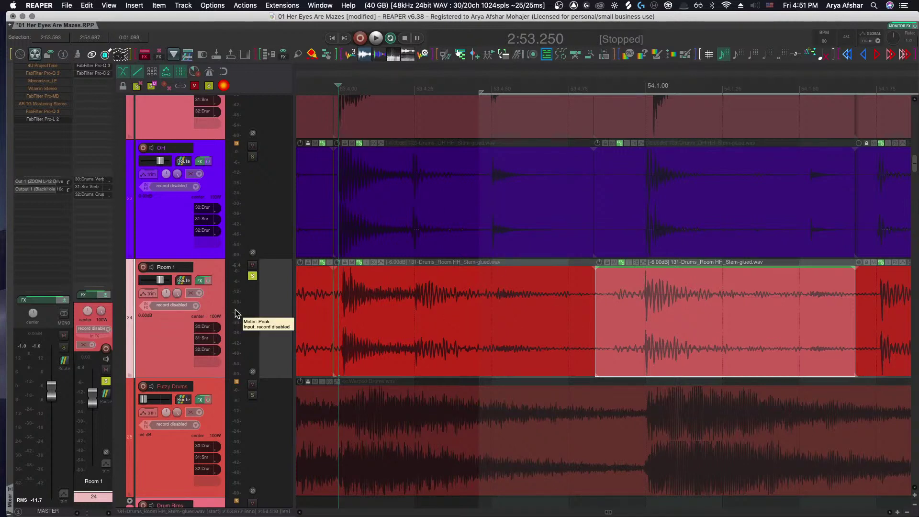
pyautogui.press('space')
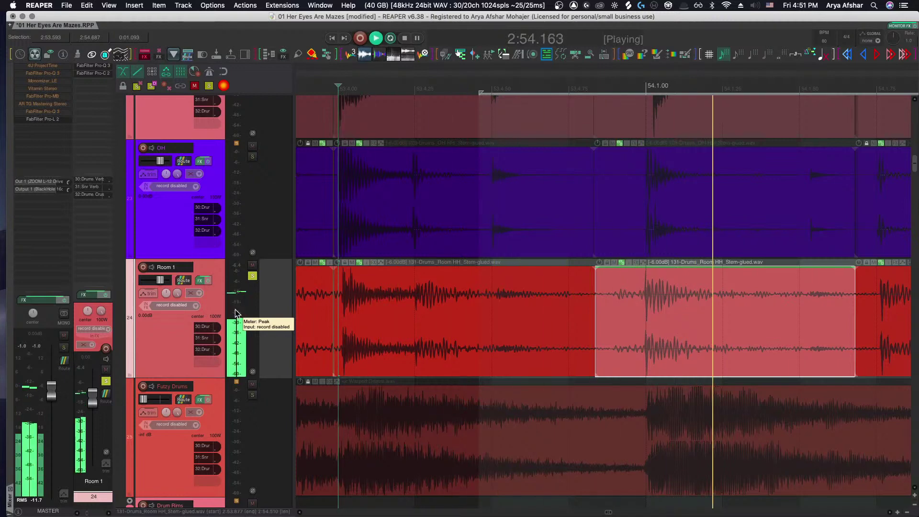
pyautogui.press('space')
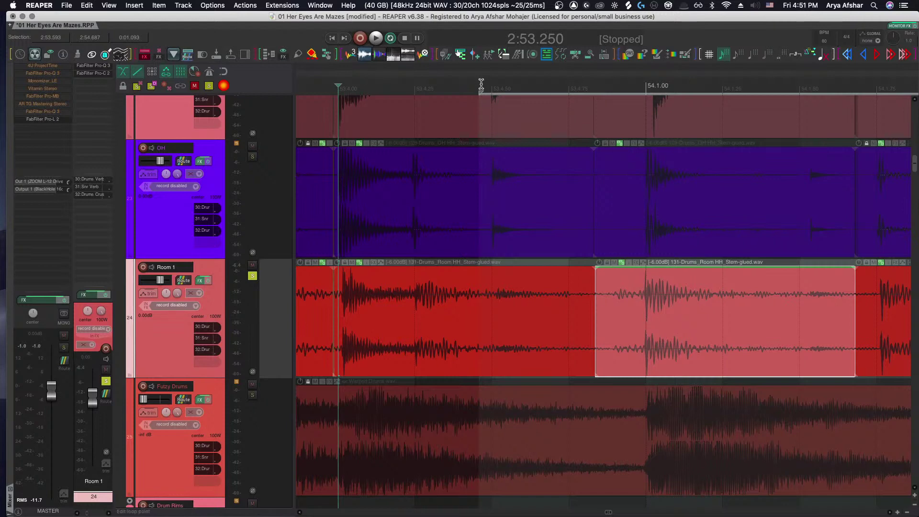
# Limit the time selection to end at the Room 1 split before bar 54, audition into it, and clear the selection
pyautogui.moveTo(479, 85); pyautogui.dragTo(596, 91)
pyautogui.press('space')
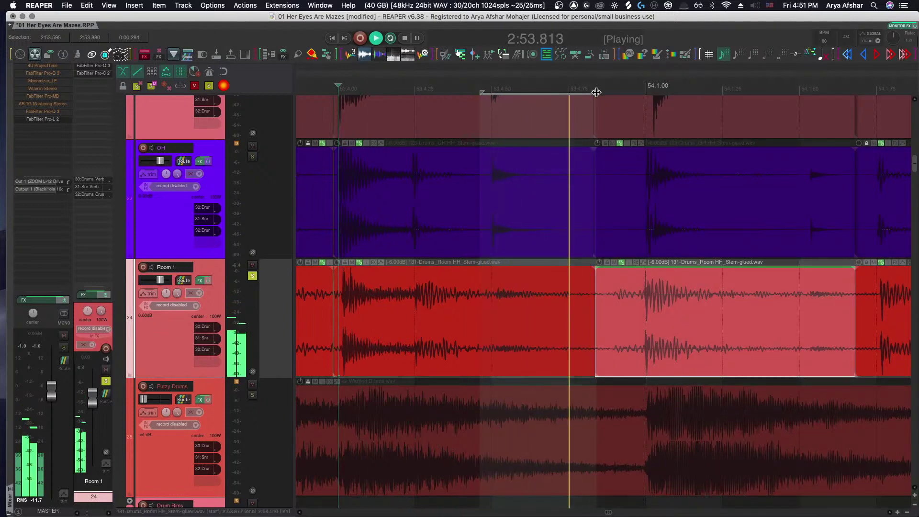
pyautogui.press('space')
pyautogui.hscroll(3, 577, 164)
pyautogui.press('Escape')
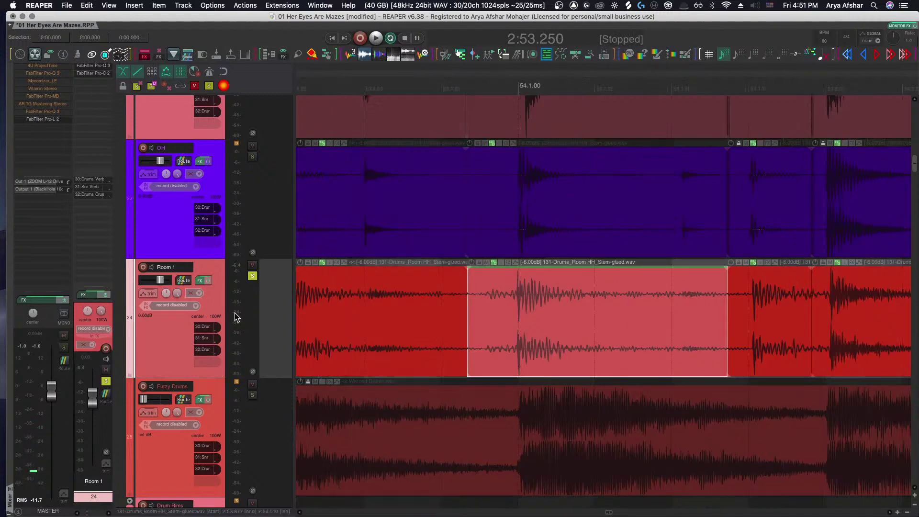
# Unsolo Room 1 and select all drum items on the Kick IN through Fuzzy Drums tracks
pyautogui.click(253, 276)
pyautogui.scroll(-5, 482, 286)
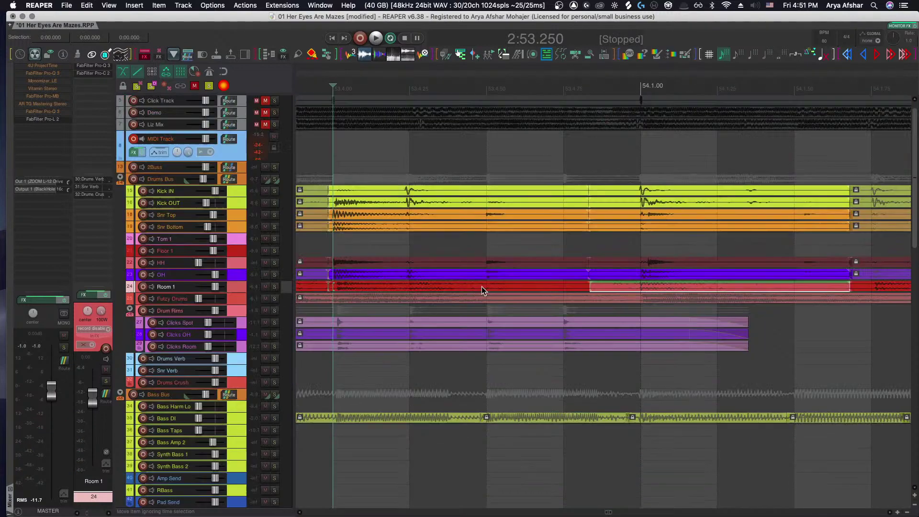
pyautogui.scroll(5, 482, 286)
pyautogui.scroll(-6, 481, 271)
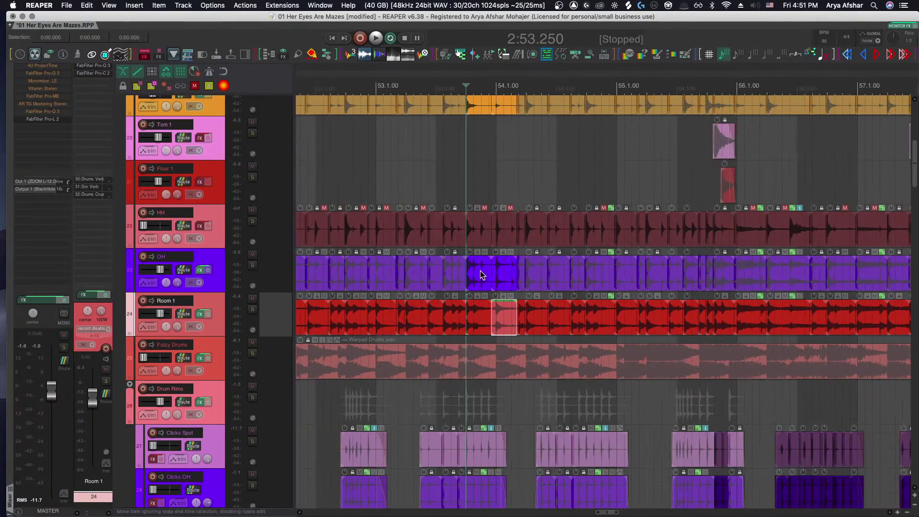
pyautogui.scroll(-5, 480, 271)
pyautogui.scroll(-6, 481, 271)
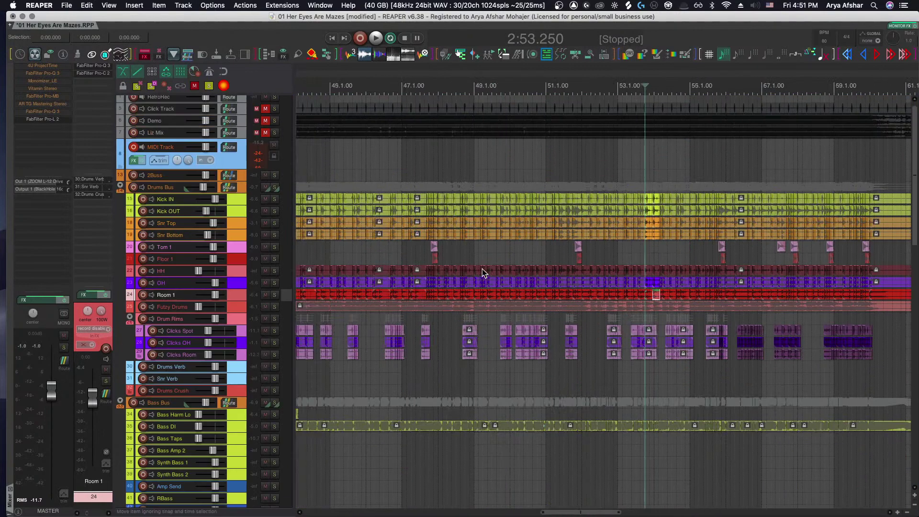
pyautogui.moveTo(436, 193); pyautogui.dragTo(664, 300)
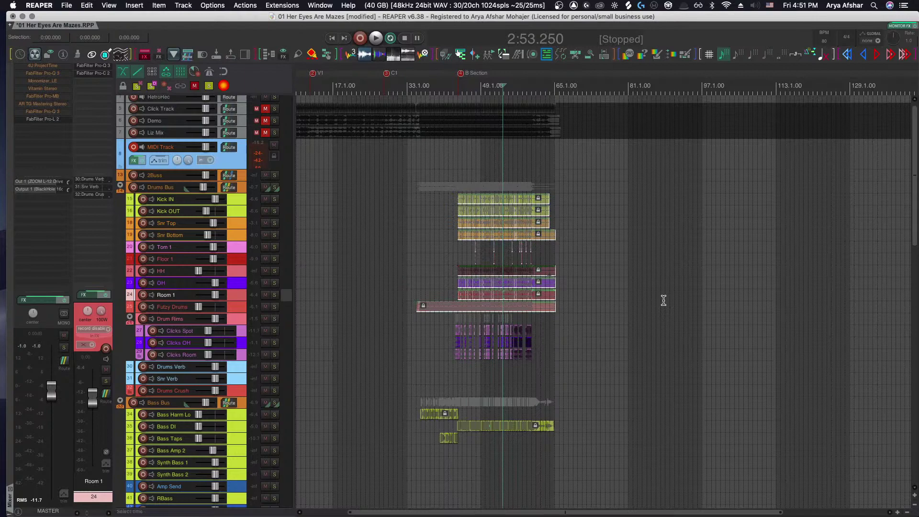
# Audition the full drum mix through bar 54 with no track soloed
pyautogui.press('space')
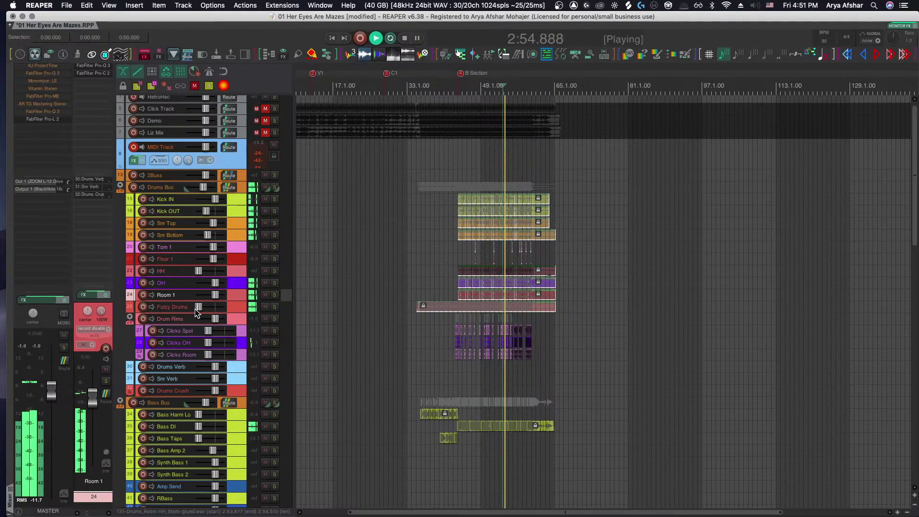
pyautogui.scroll(5, 338, 295)
pyautogui.scroll(5, 459, 301)
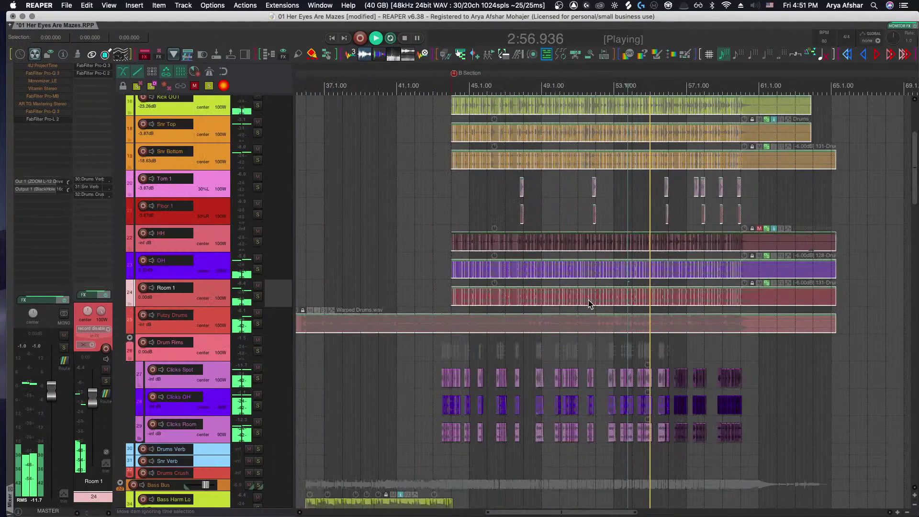
pyautogui.press('space')
pyautogui.scroll(3, 588, 300)
pyautogui.scroll(5, 617, 277)
pyautogui.scroll(-1, 645, 253)
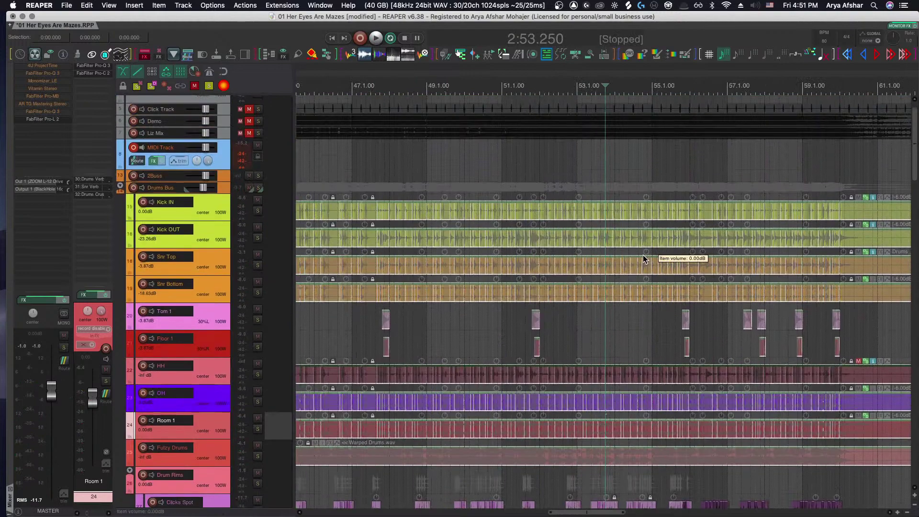
pyautogui.scroll(-1, 643, 256)
# Solo Room 1 again and audition it twice from just before bar 54
pyautogui.click(257, 415)
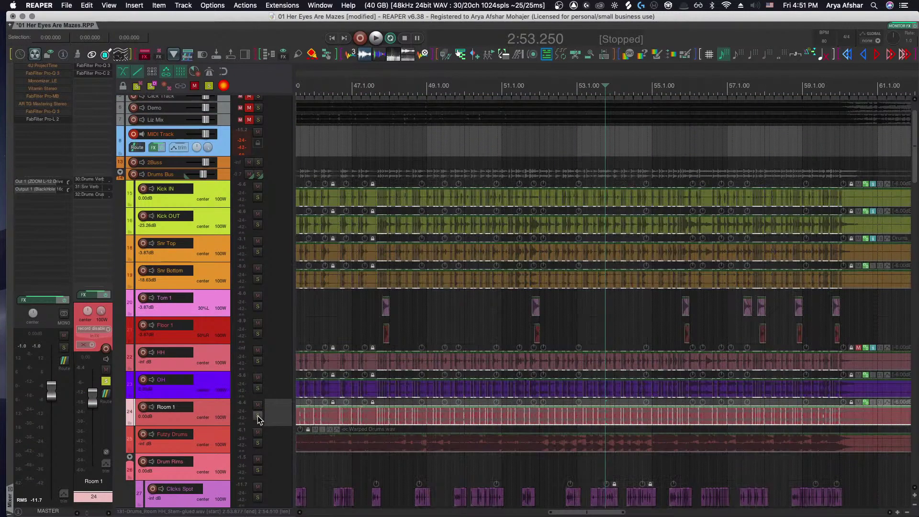
pyautogui.press('space')
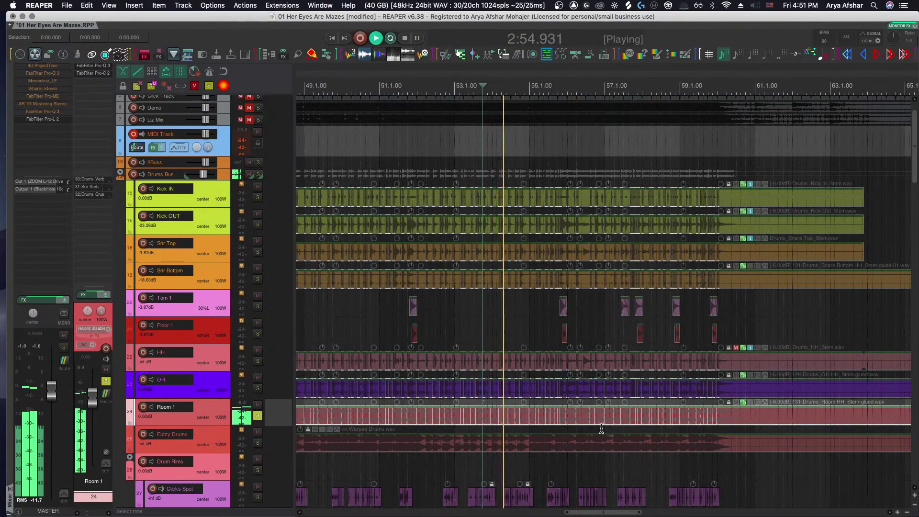
pyautogui.press('space')
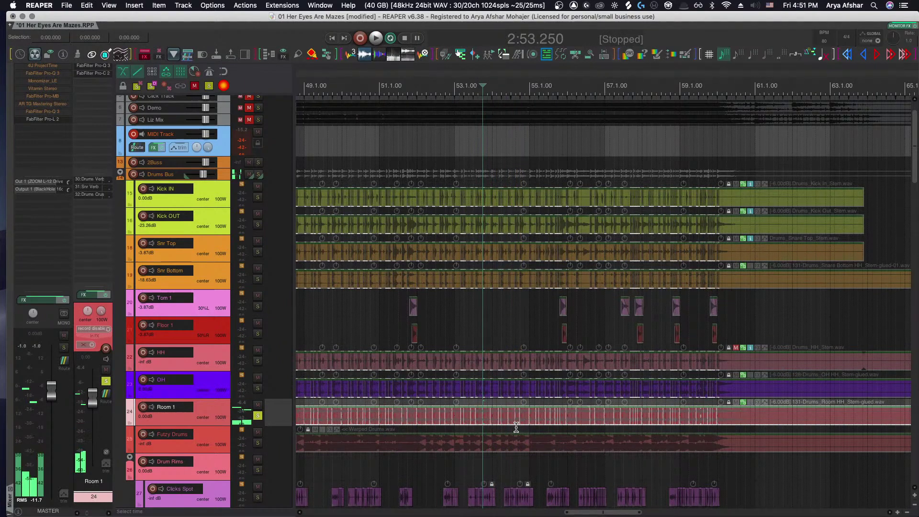
pyautogui.scroll(5, 515, 427)
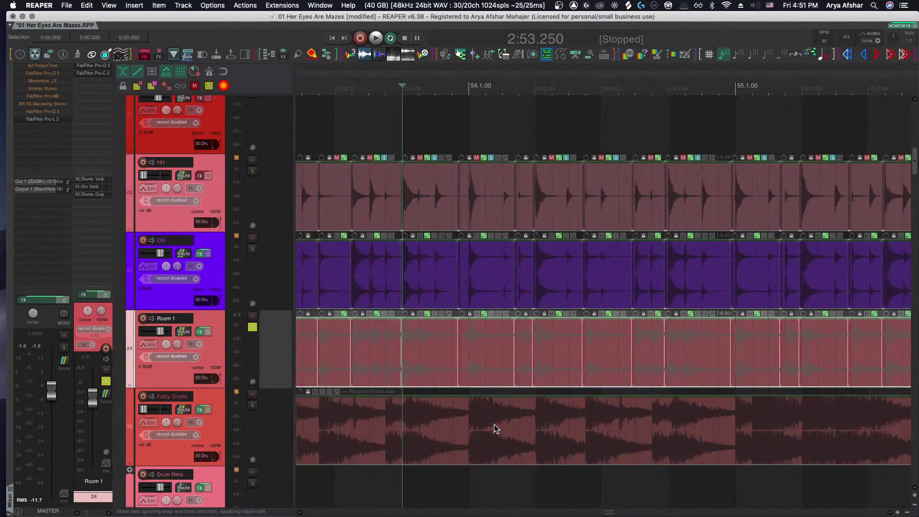
pyautogui.press('space')
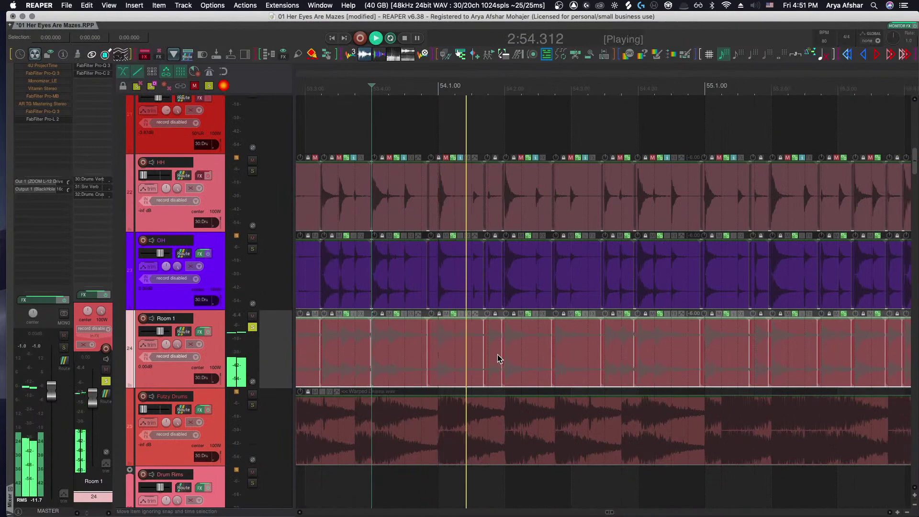
pyautogui.press('space')
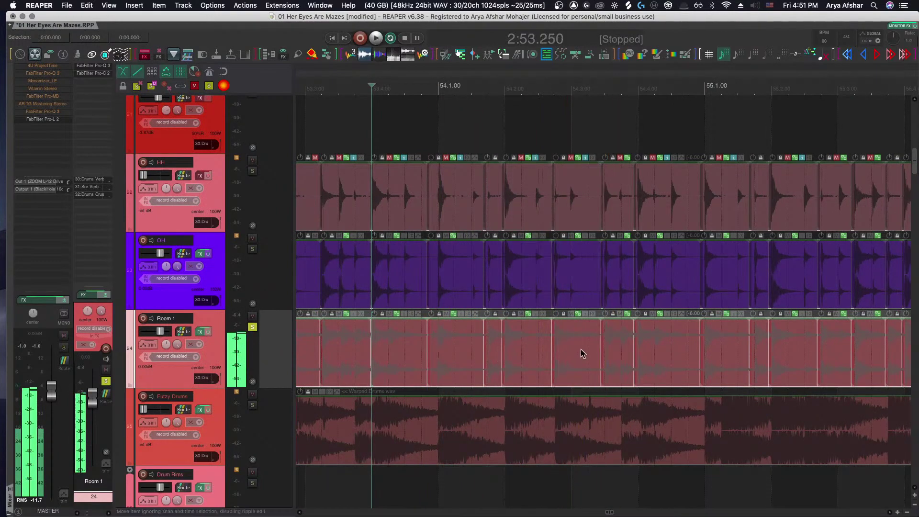
# Loop the section from 2:55.579 to 2:55.958 around the item split in bar 54 and audition the soloed Room 1
pyautogui.scroll(5, 576, 342)
pyautogui.press('space')
pyautogui.moveTo(523, 93); pyautogui.dragTo(674, 93)
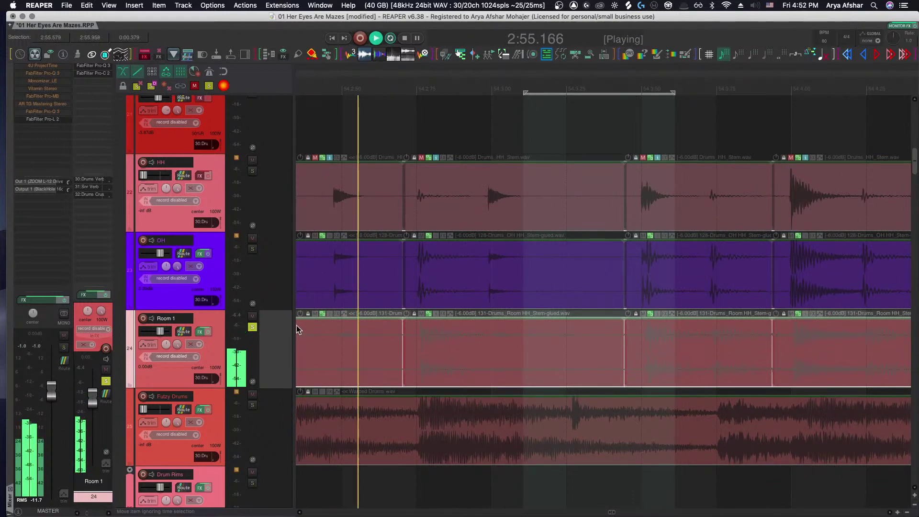
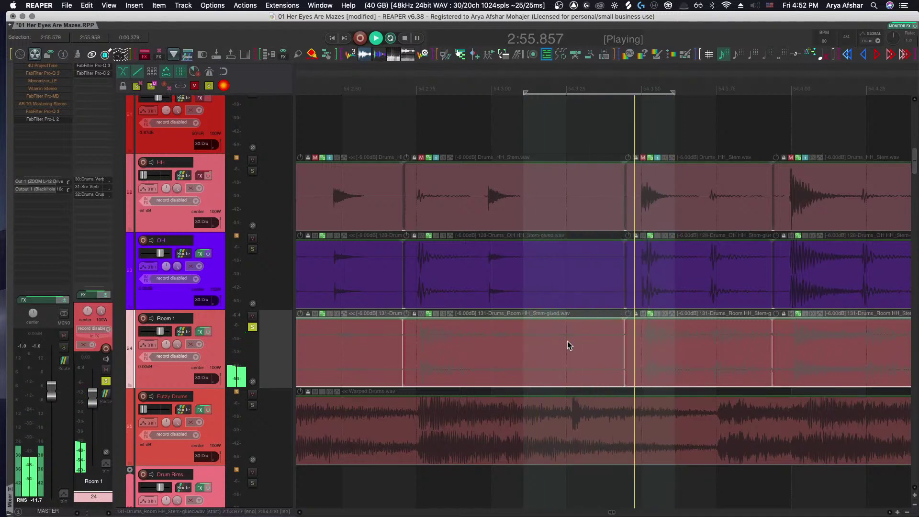
# Audition the loop with Kick IN and Kick OUT also soloed, move its start to 2:55.849, and clear the time selection
pyautogui.scroll(10, 548, 329)
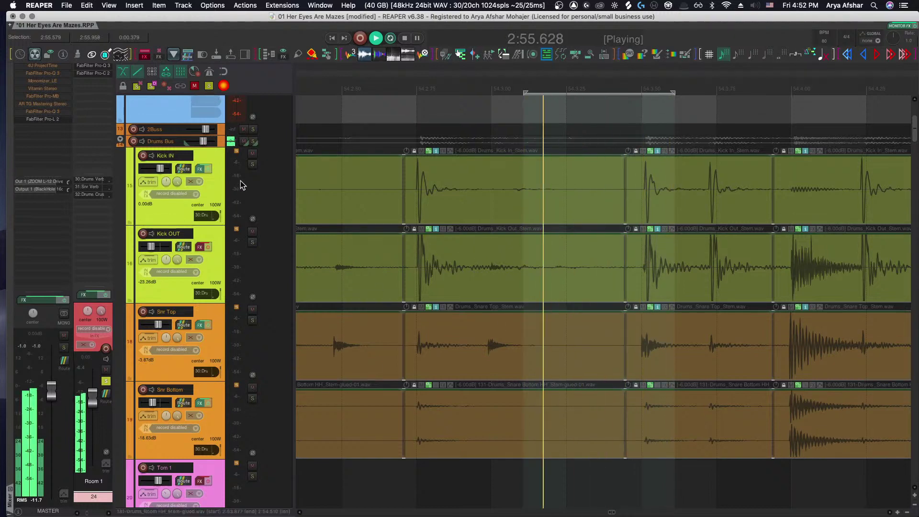
pyautogui.click(252, 165)
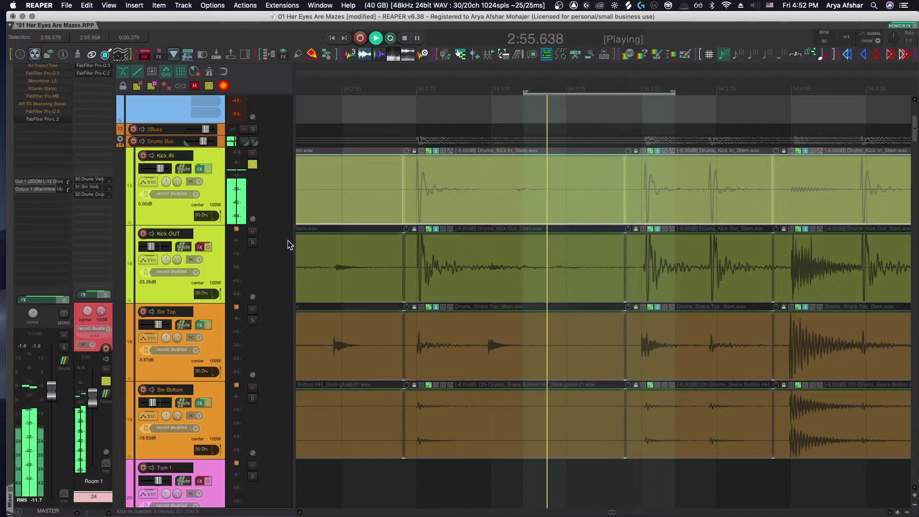
pyautogui.click(253, 243)
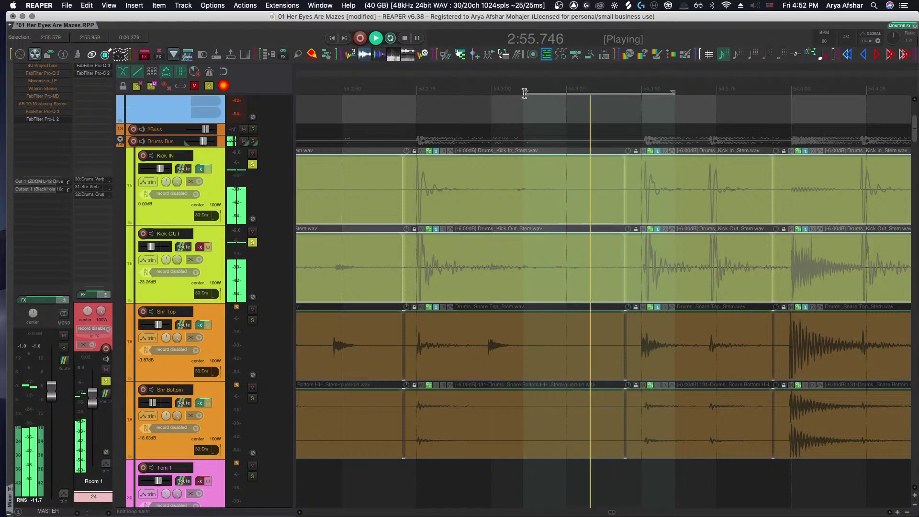
pyautogui.moveTo(523, 93); pyautogui.dragTo(631, 94)
pyautogui.press('space')
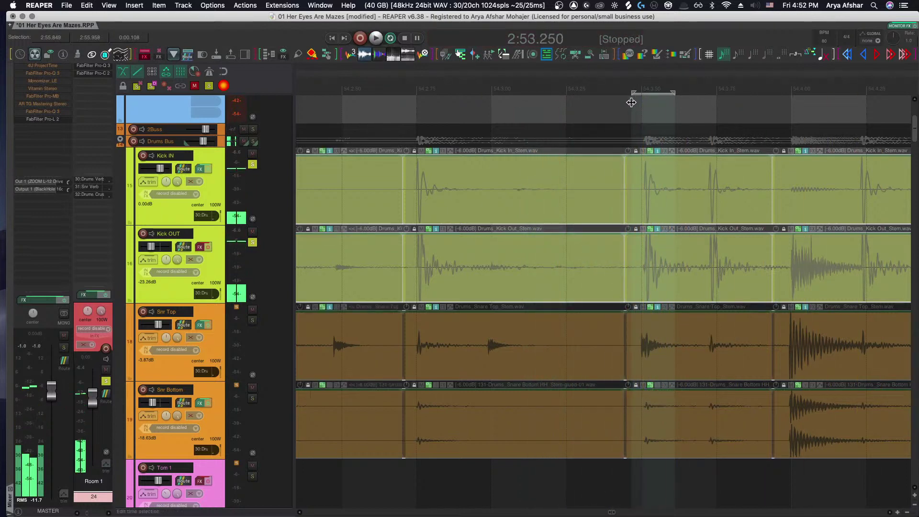
pyautogui.press('Escape')
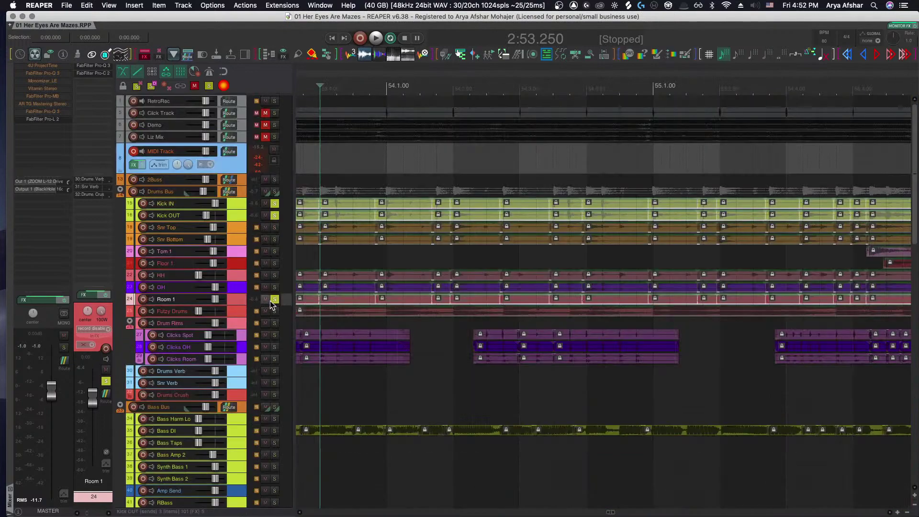
# Unsolo the Room 1, Kick IN and Kick OUT tracks
pyautogui.click(271, 299)
pyautogui.click(275, 203)
pyautogui.click(274, 215)
pyautogui.hscroll(-1, 403, 225)
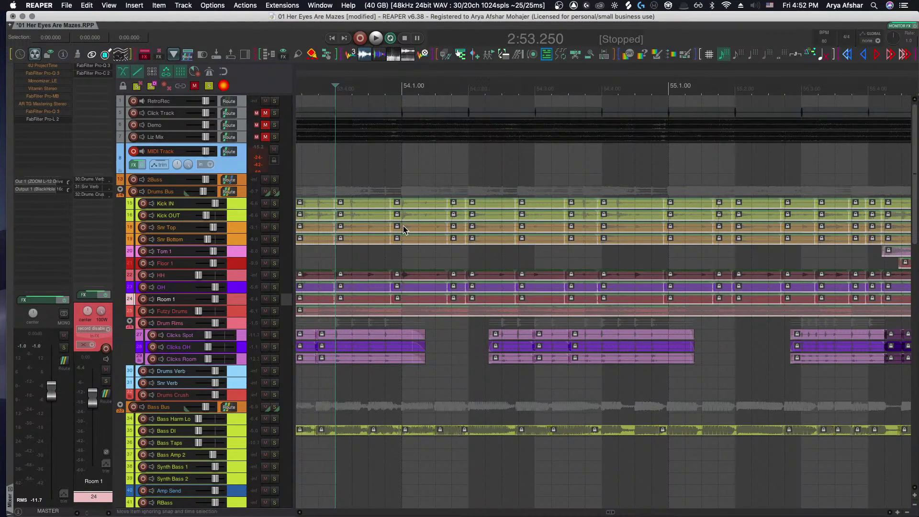
# Set the play position to the start of the first Clicks Spot item, just before the B Section, and start playback
pyautogui.scroll(5, 427, 232)
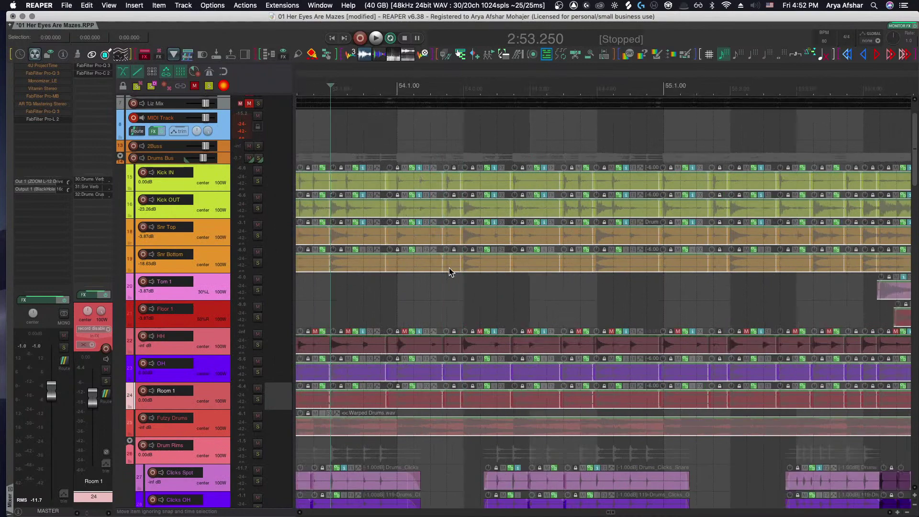
pyautogui.hscroll(-3, 449, 268)
pyautogui.scroll(-5, 449, 270)
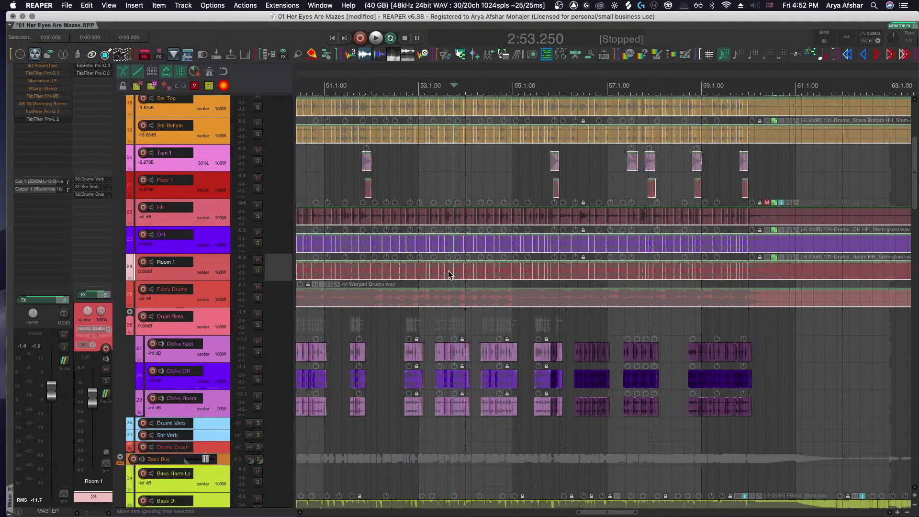
pyautogui.hscroll(-9, 359, 335)
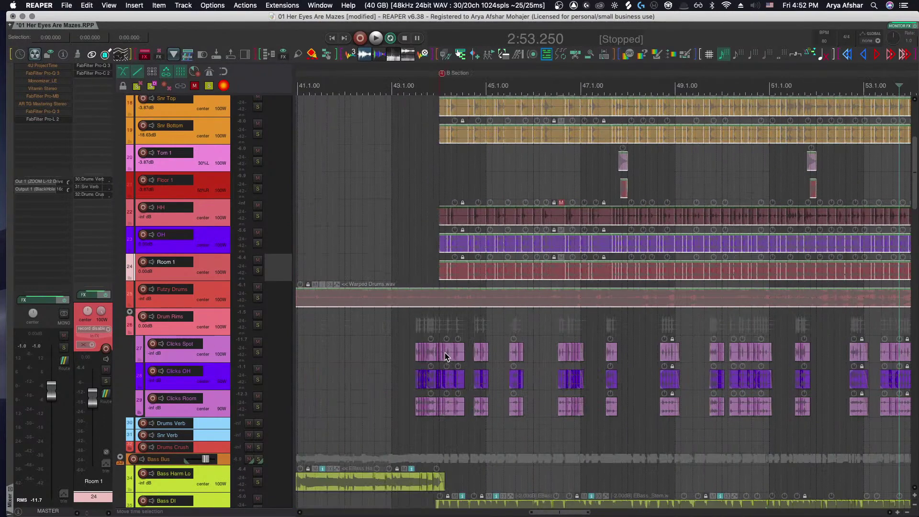
pyautogui.click(183, 330)
pyautogui.scroll(3, 278, 347)
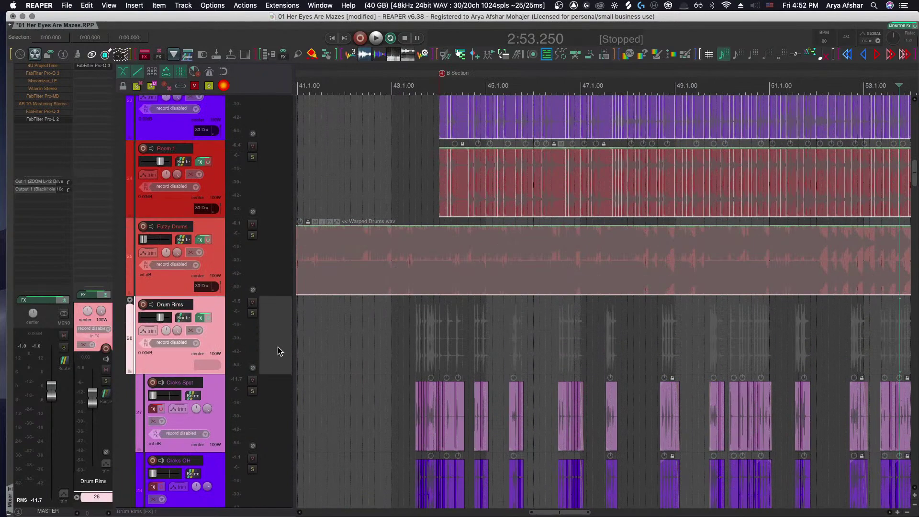
pyautogui.hscroll(1, 278, 346)
pyautogui.scroll(-3, 367, 401)
pyautogui.scroll(3, 372, 329)
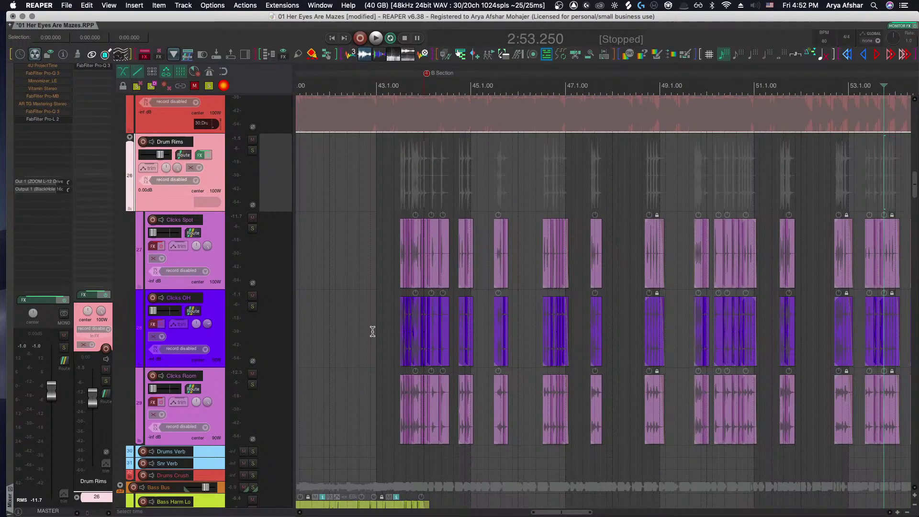
pyautogui.click(359, 236)
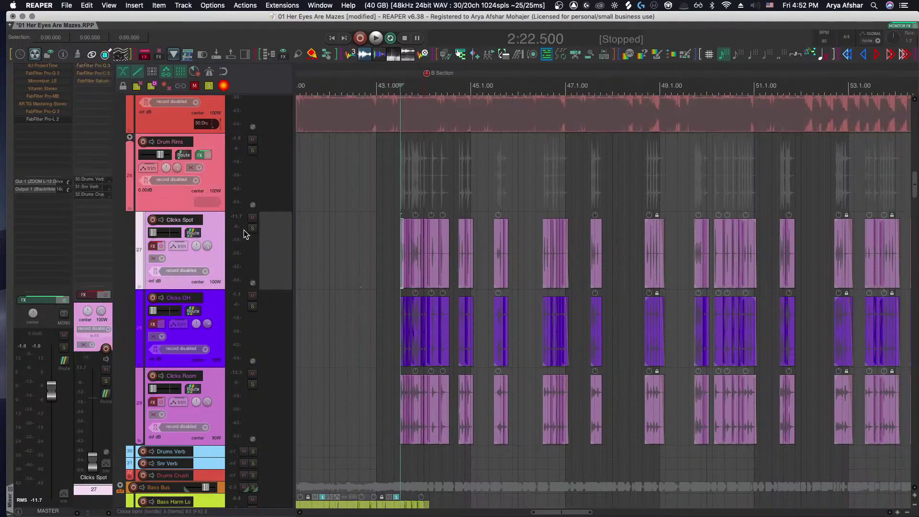
pyautogui.press('space')
# Select the Clicks Spot, Clicks OH and Clicks Room tracks and raise their volumes together to about -12.2 dB during playback
pyautogui.scroll(-10, 255, 217)
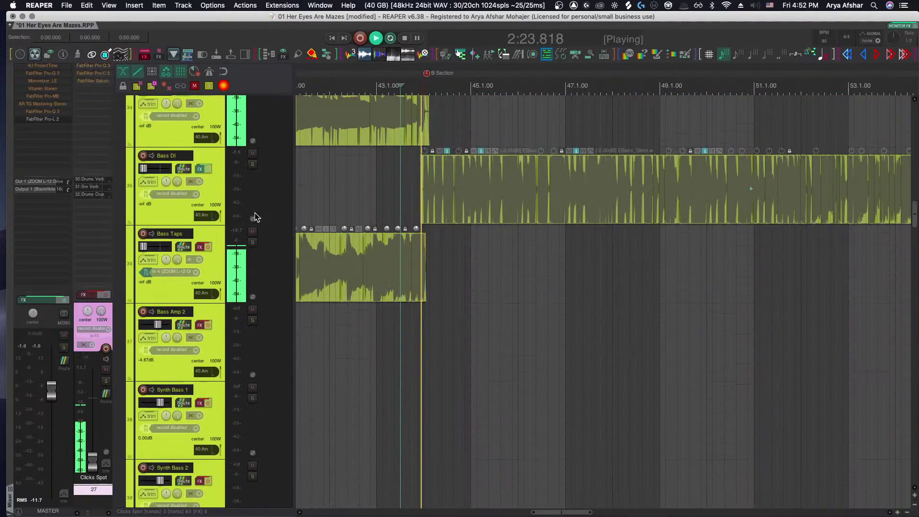
pyautogui.press('`')
pyautogui.scroll(-1, 257, 217)
pyautogui.scroll(5, 257, 218)
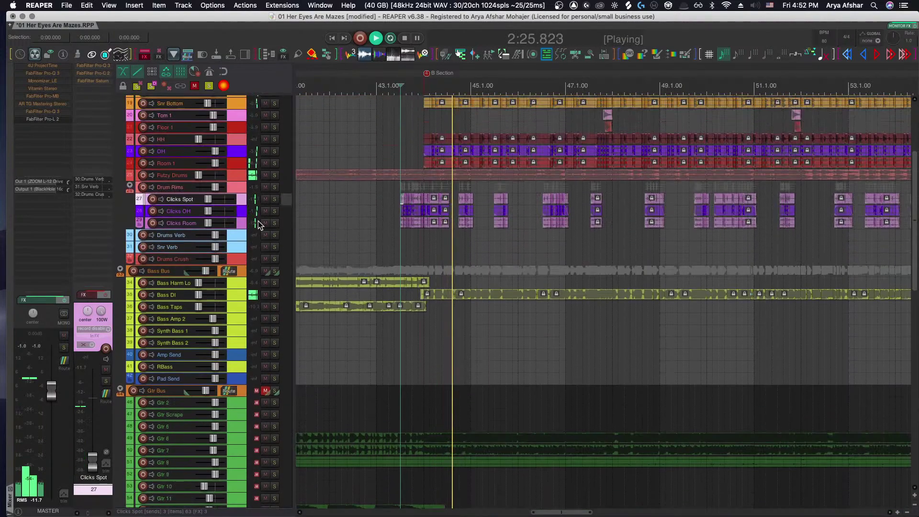
pyautogui.scroll(1, 258, 225)
pyautogui.click(243, 237)
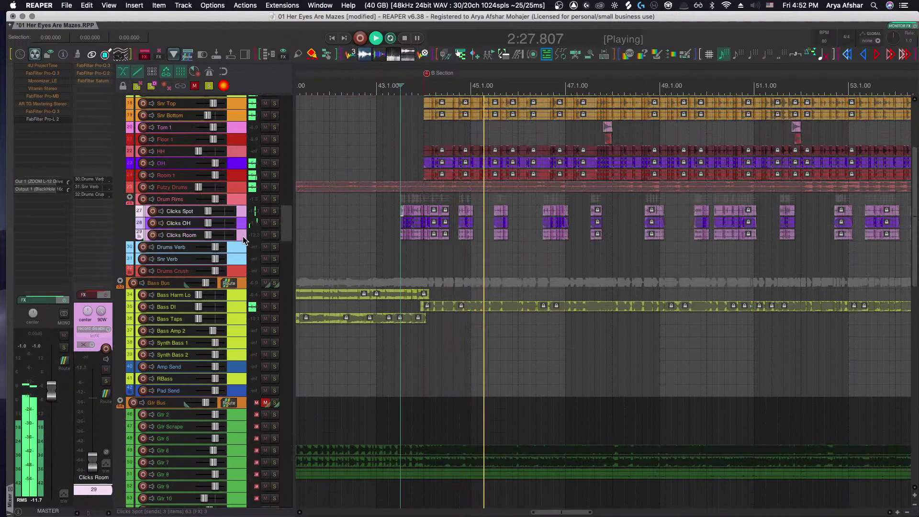
pyautogui.scroll(5, 218, 209)
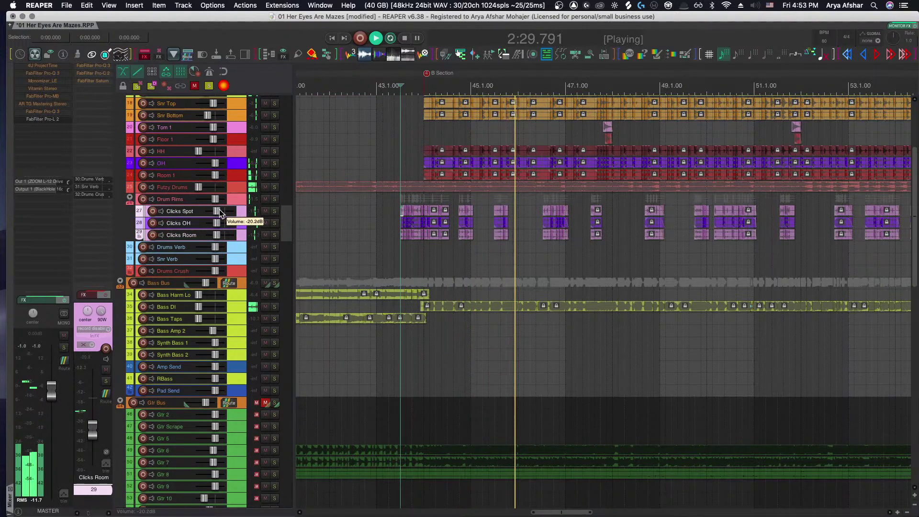
pyautogui.scroll(2, 220, 209)
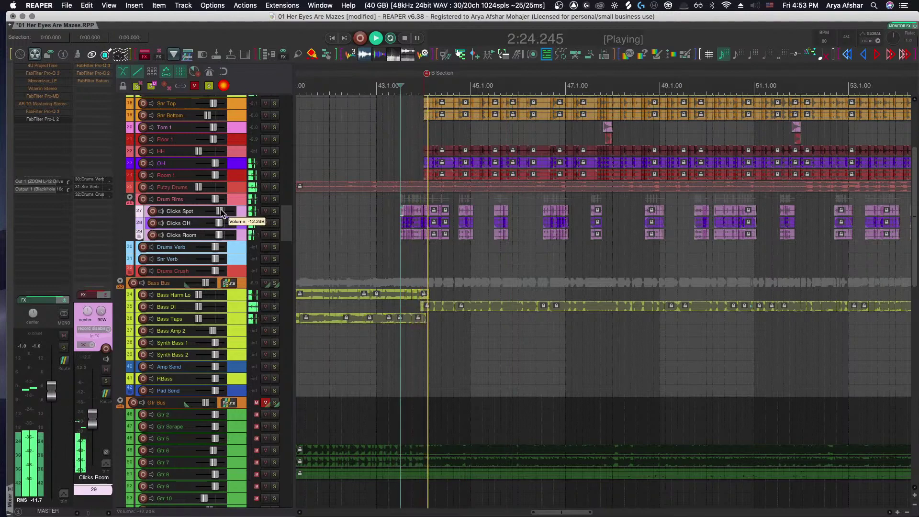
pyautogui.press('space')
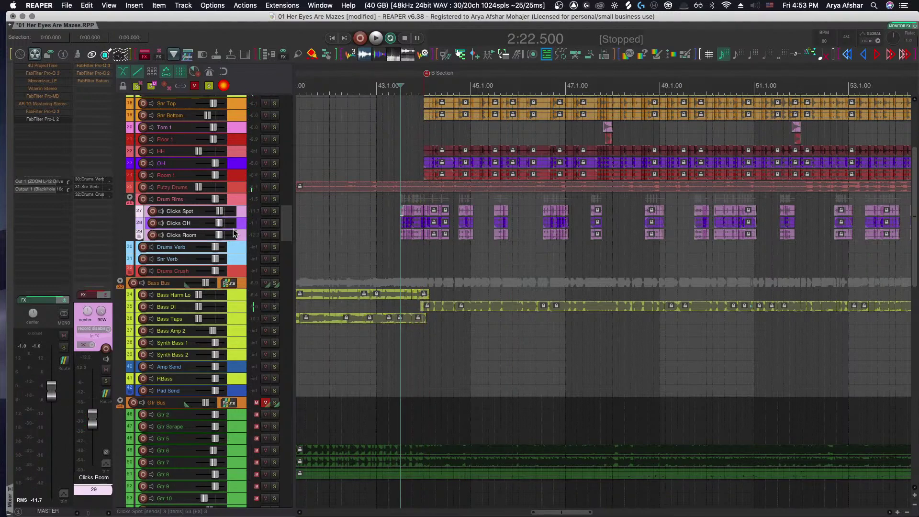
# Balance the Clicks tracks individually, with Clicks Room at 0 dB, Clicks OH slightly lower and Clicks Spot lowest
pyautogui.click(234, 233)
pyautogui.click(231, 240)
pyautogui.click(219, 224)
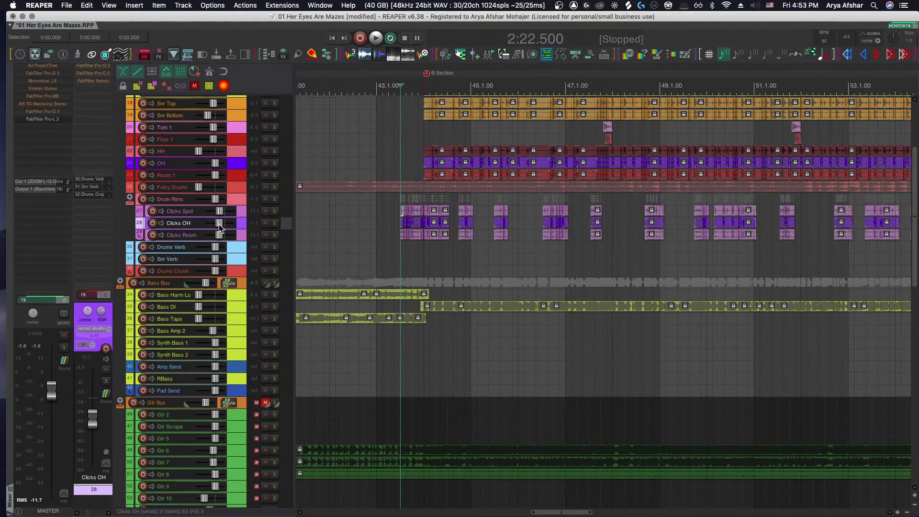
pyautogui.doubleClick(217, 236)
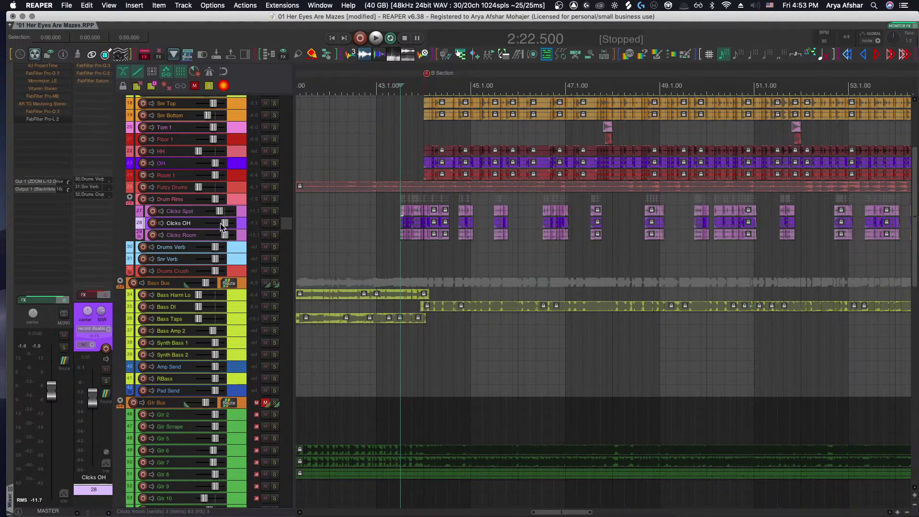
pyautogui.moveTo(223, 222); pyautogui.dragTo(220, 220)
# Audition the rim click balance within the full drum mix through the B Section, restarting from the first click item
pyautogui.press('space')
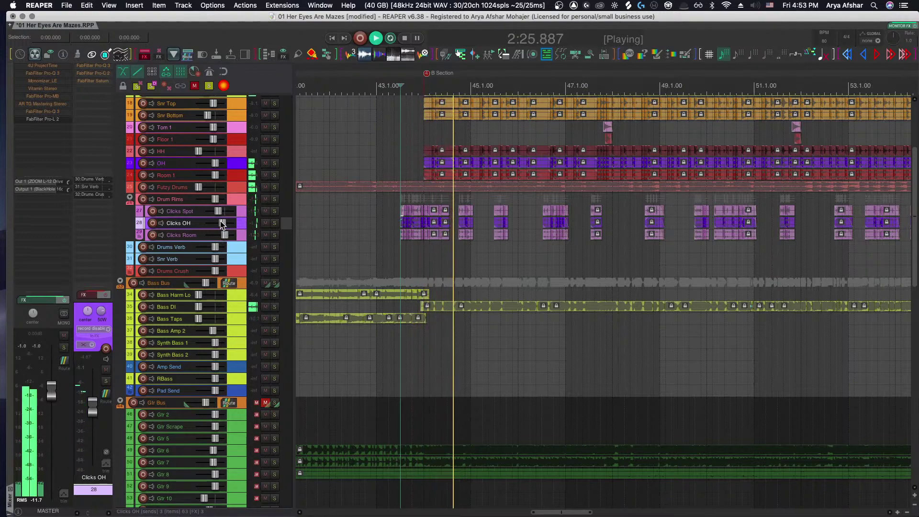
pyautogui.moveTo(219, 220)
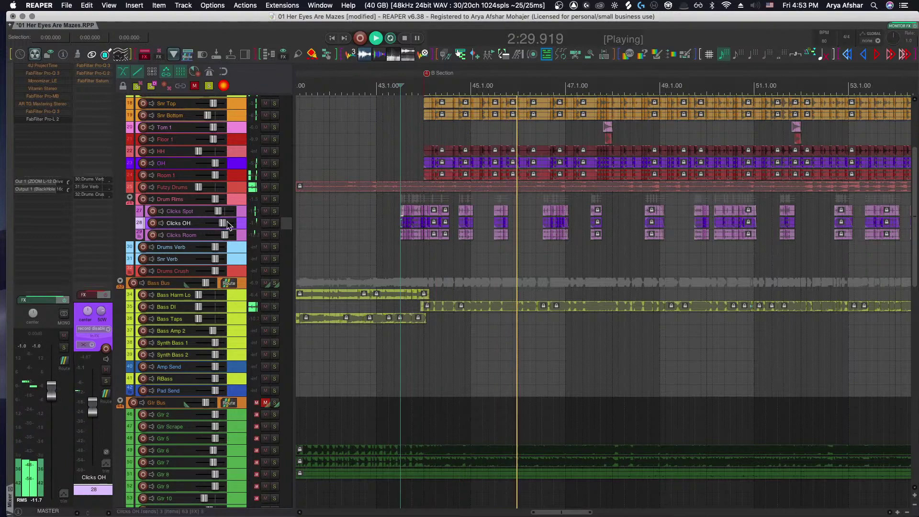
pyautogui.moveTo(217, 198)
pyautogui.hscroll(5, 389, 253)
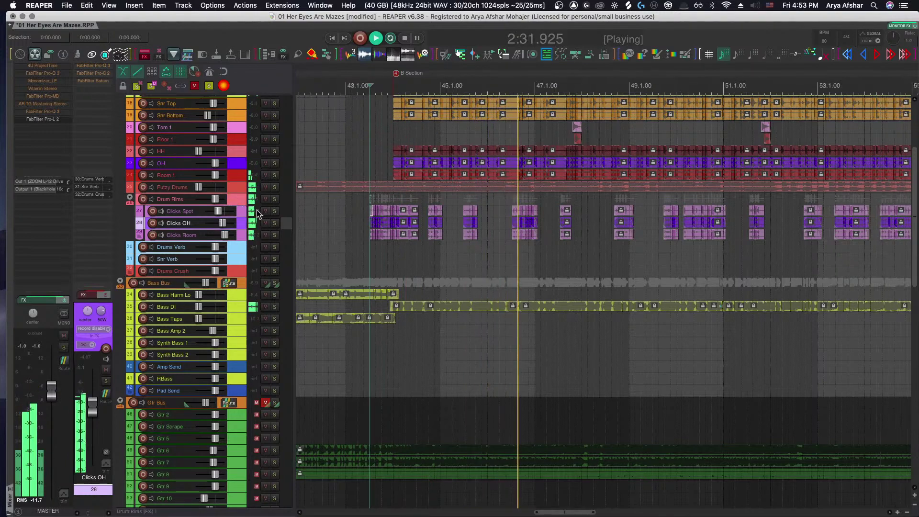
pyautogui.scroll(5, 389, 253)
pyautogui.hscroll(-5, 394, 254)
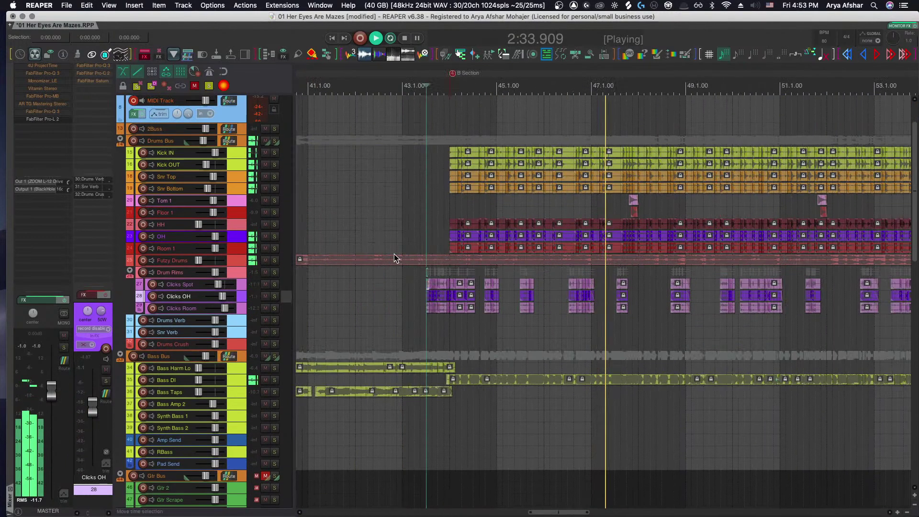
pyautogui.scroll(4, 395, 254)
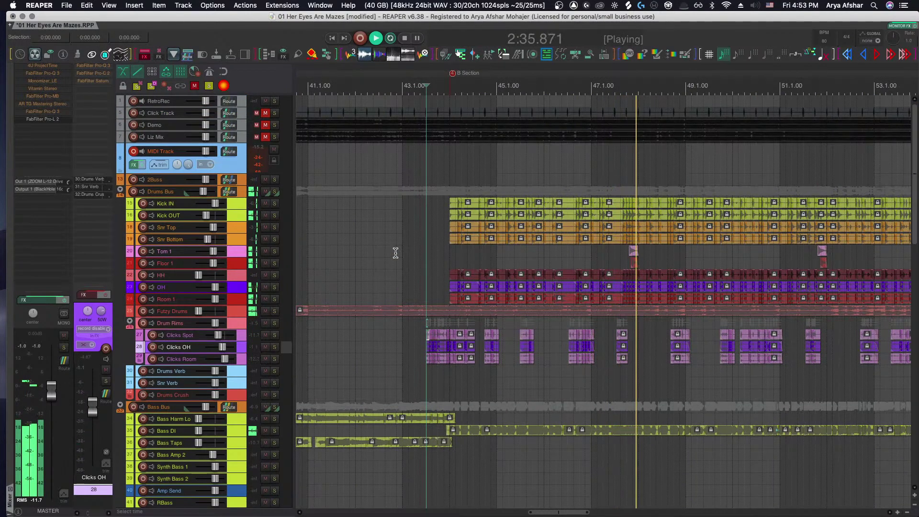
pyautogui.press('space')
pyautogui.press('space')
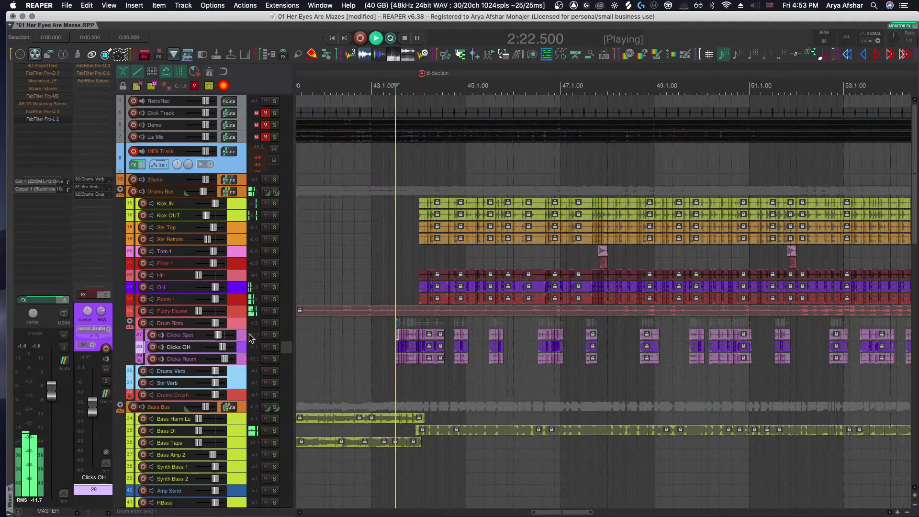
# Equalise Drum Rims in Pro-Q 3 with a 3.34 dB bell boost at about 4535 Hz and a 5.74 dB cut at about 402 Hz
pyautogui.scroll(3, 226, 321)
pyautogui.click(198, 318)
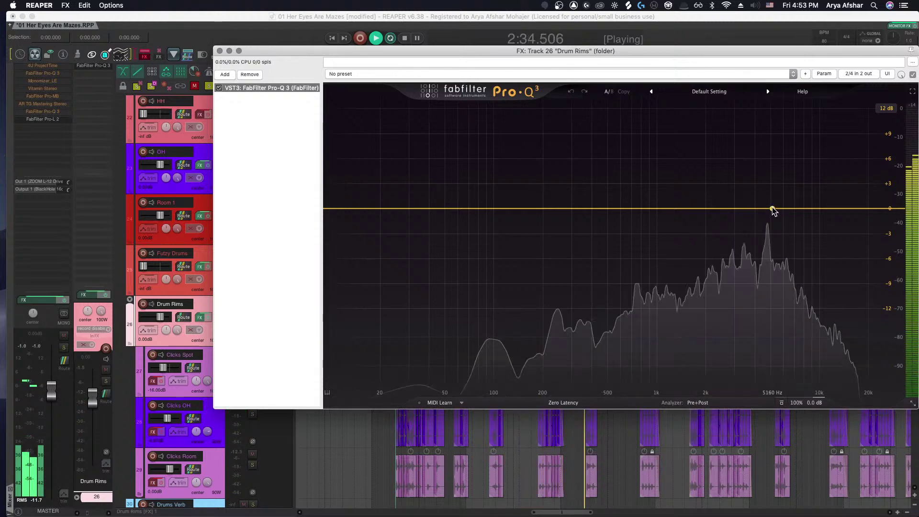
pyautogui.moveTo(773, 210); pyautogui.dragTo(765, 183)
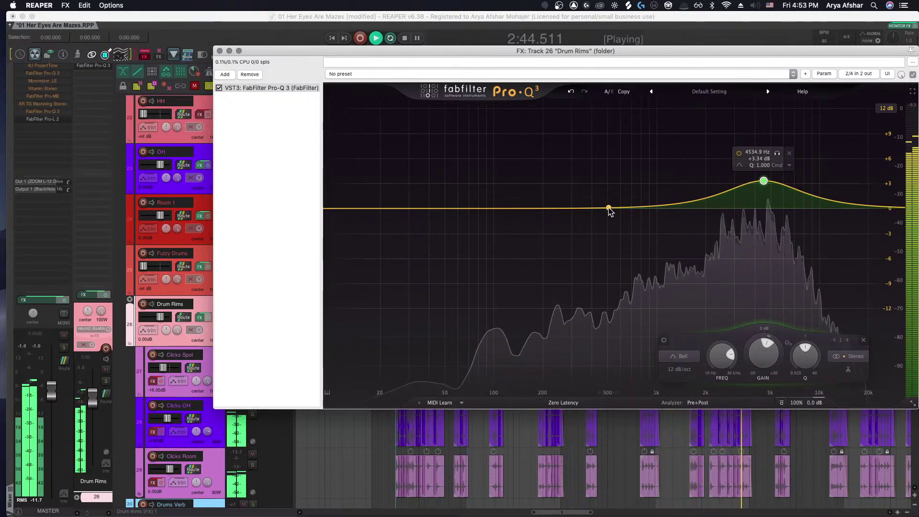
pyautogui.moveTo(609, 209); pyautogui.dragTo(592, 258)
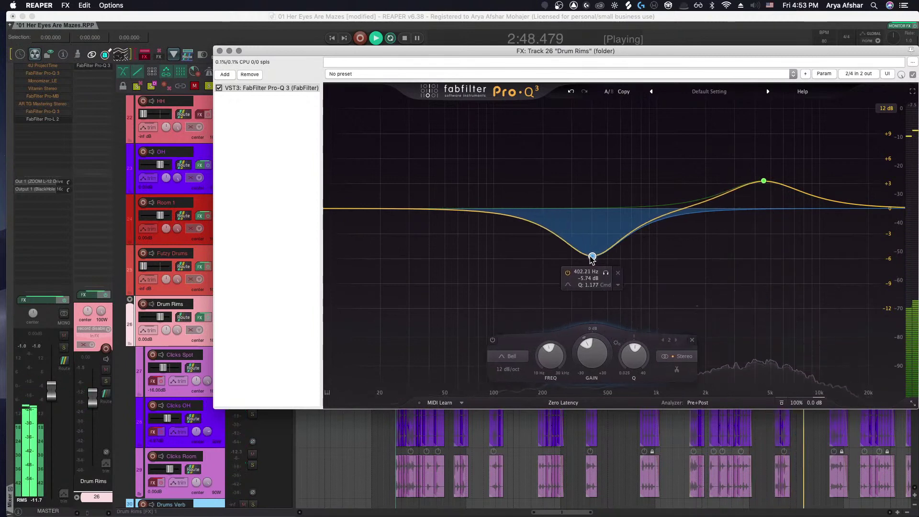
pyautogui.click(219, 51)
# Audition the equalised Drum Rims with the drum mix through bar 54, stop playback, and return to the Tom and Floor tracks
pyautogui.hscroll(5, 365, 308)
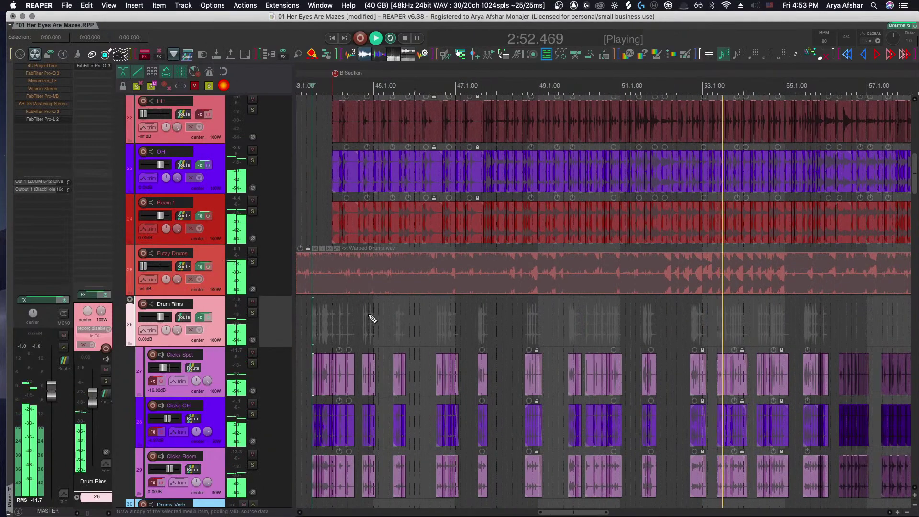
pyautogui.scroll(-2, 359, 306)
pyautogui.hscroll(2, 351, 302)
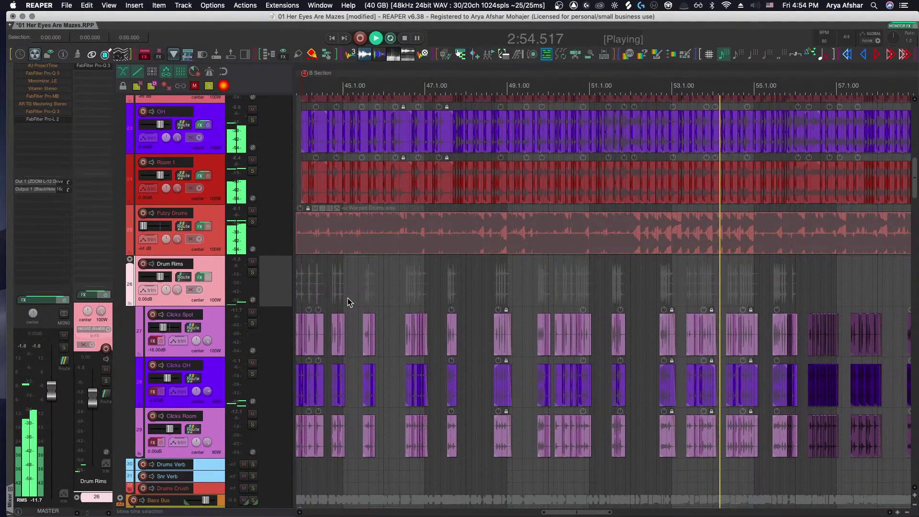
pyautogui.hscroll(2, 347, 298)
pyautogui.scroll(10, 340, 287)
pyautogui.press('space')
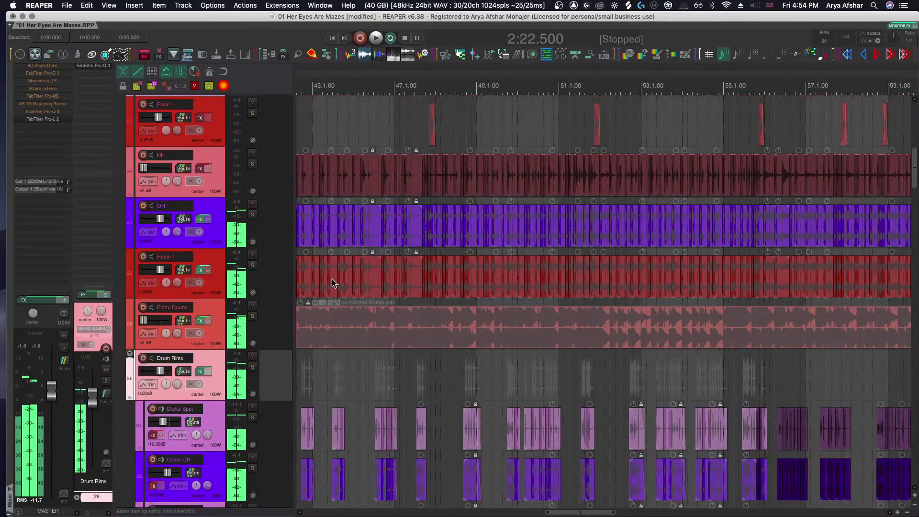
pyautogui.scroll(-5, 247, 202)
pyautogui.scroll(-4, 246, 202)
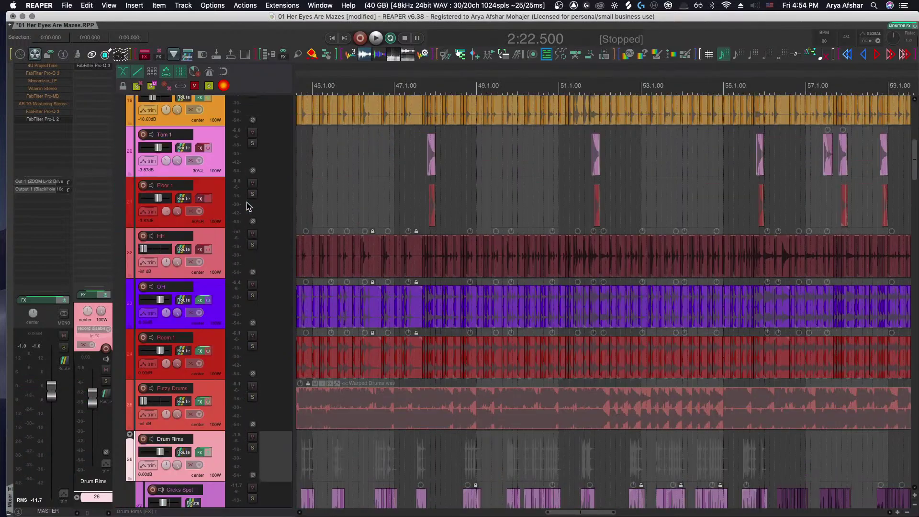
# Solo Kick OUT and audition it from just before the B Section, then stop playback
pyautogui.scroll(10, 245, 215)
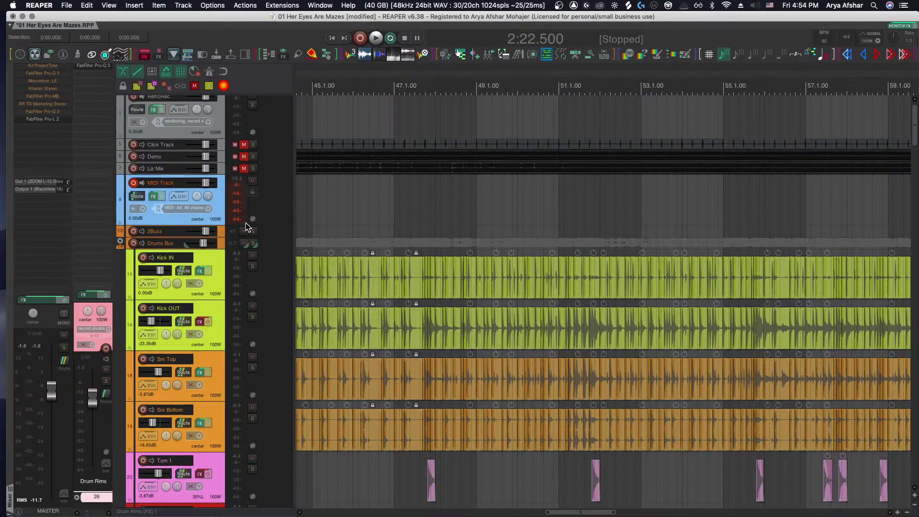
pyautogui.click(579, 315)
pyautogui.scroll(8, 578, 315)
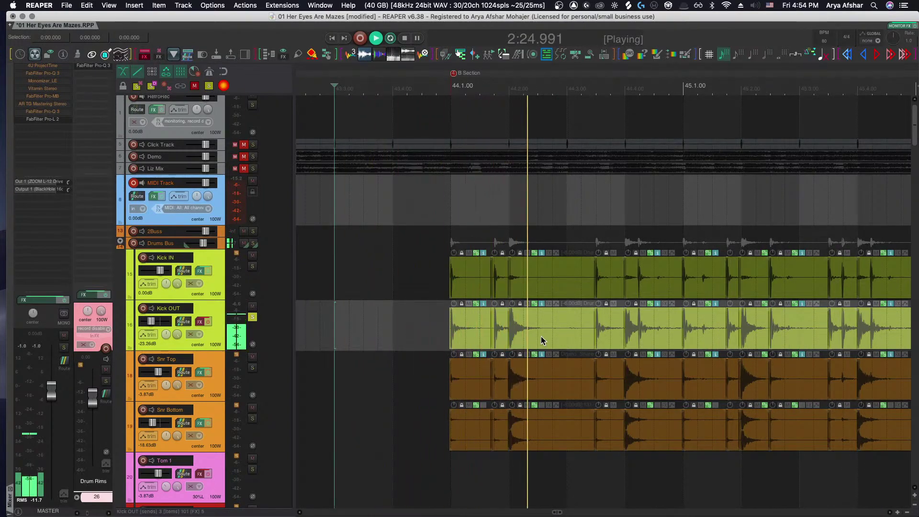
pyautogui.hscroll(3, 541, 336)
pyautogui.press('space')
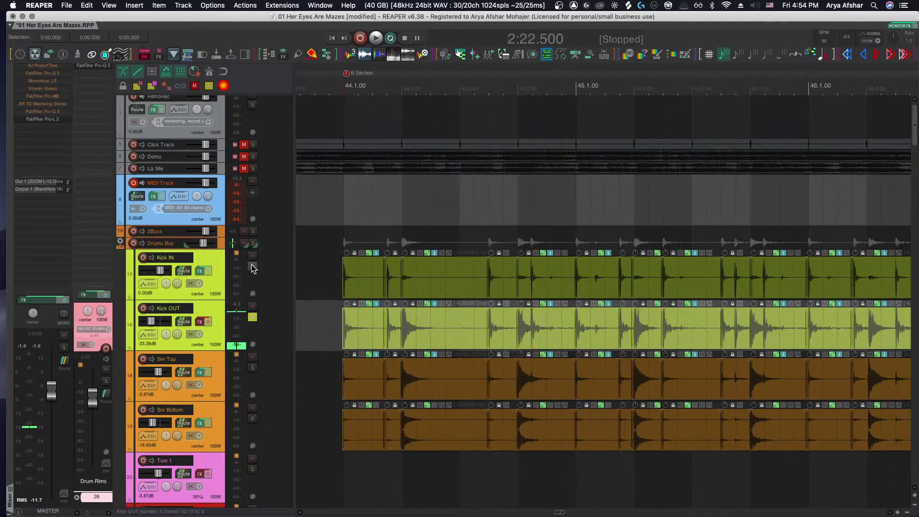
# Solo Kick IN together with Kick OUT and audition the pair from just before the B Section
pyautogui.click(252, 267)
pyautogui.click(251, 318)
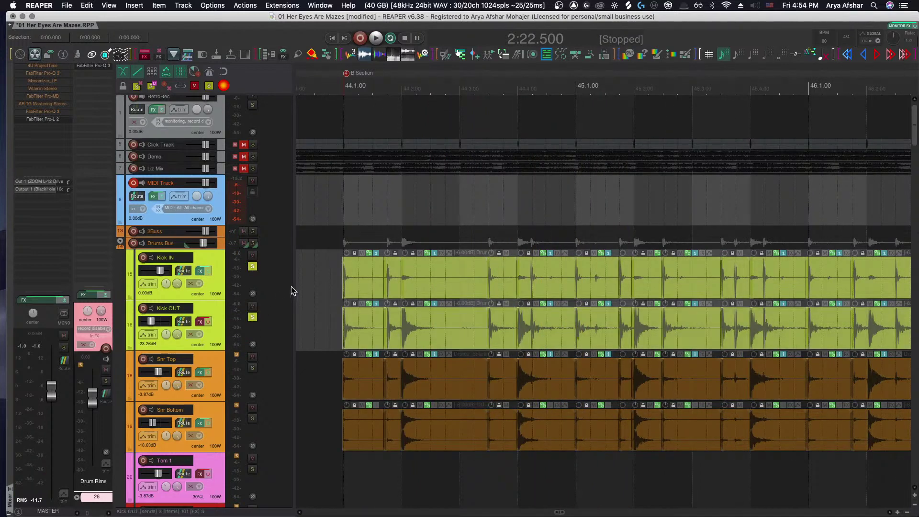
pyautogui.click(322, 266)
pyautogui.press('space')
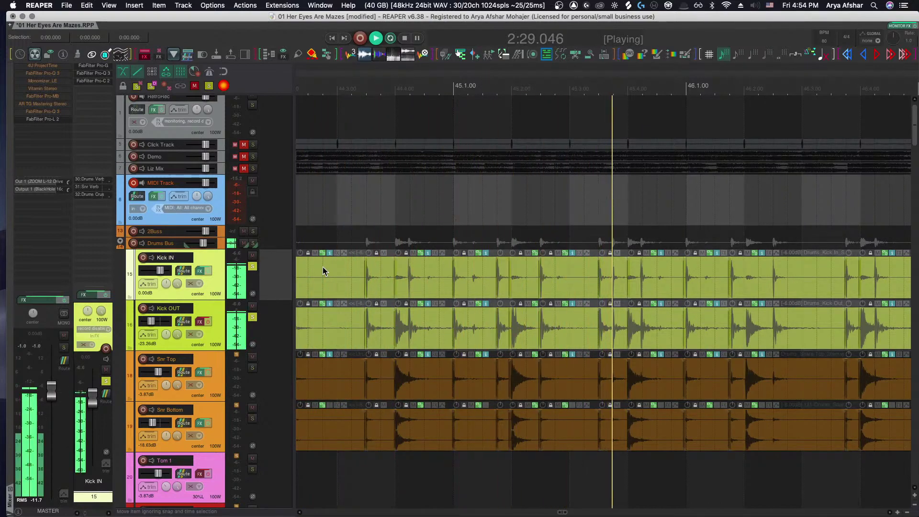
pyautogui.press('space')
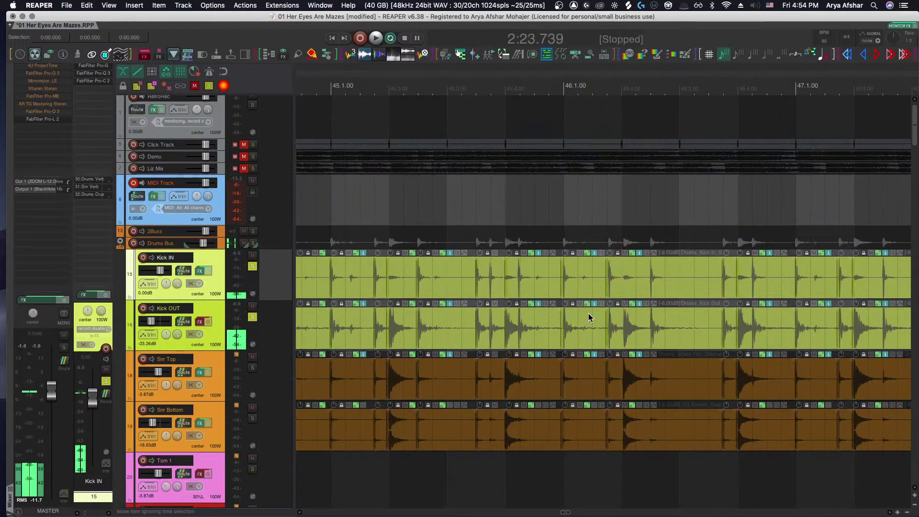
# Audition the two soloed kick tracks again from just before bar 46 and check their item edits closely
pyautogui.scroll(3, 561, 297)
pyautogui.scroll(-3, 568, 298)
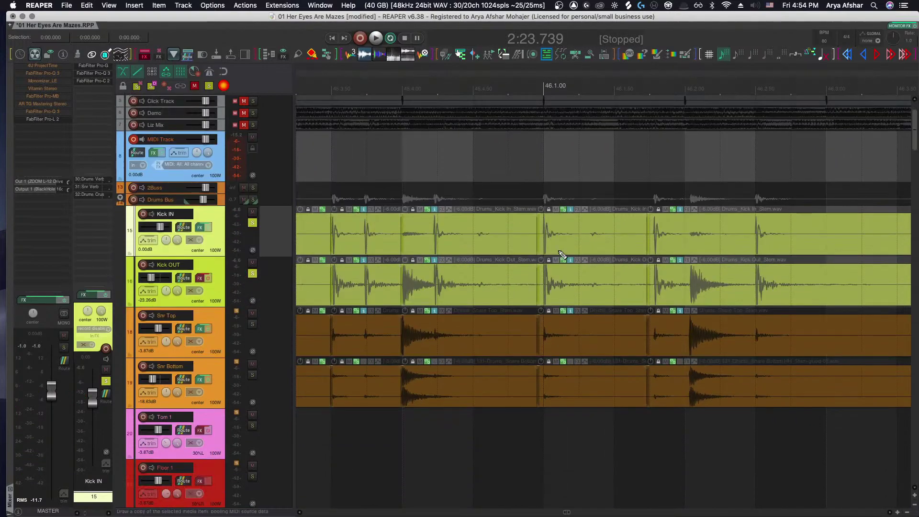
pyautogui.click(493, 235)
pyautogui.press('space')
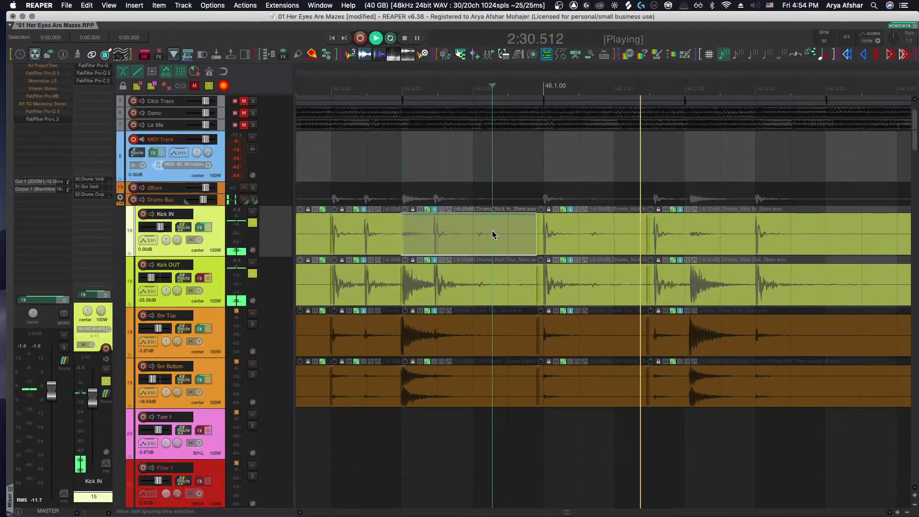
pyautogui.hscroll(1, 492, 235)
pyautogui.scroll(-3, 492, 231)
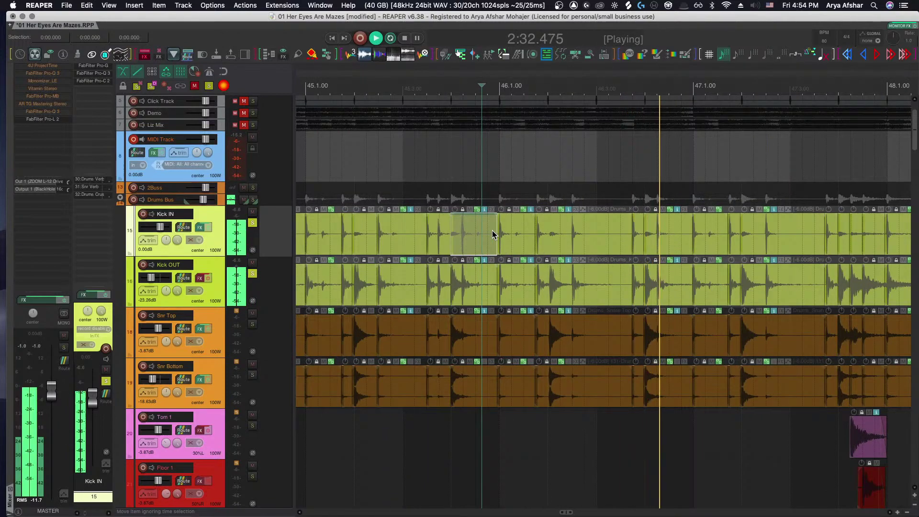
pyautogui.scroll(-5, 492, 231)
pyautogui.press('space')
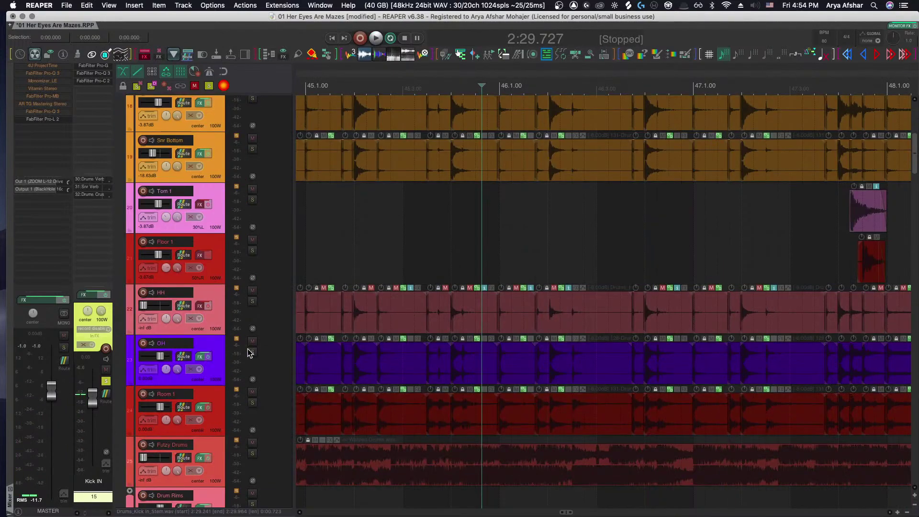
# Solo the OH track alone and audition it from just before bar 46
pyautogui.click(249, 349)
pyautogui.press('space')
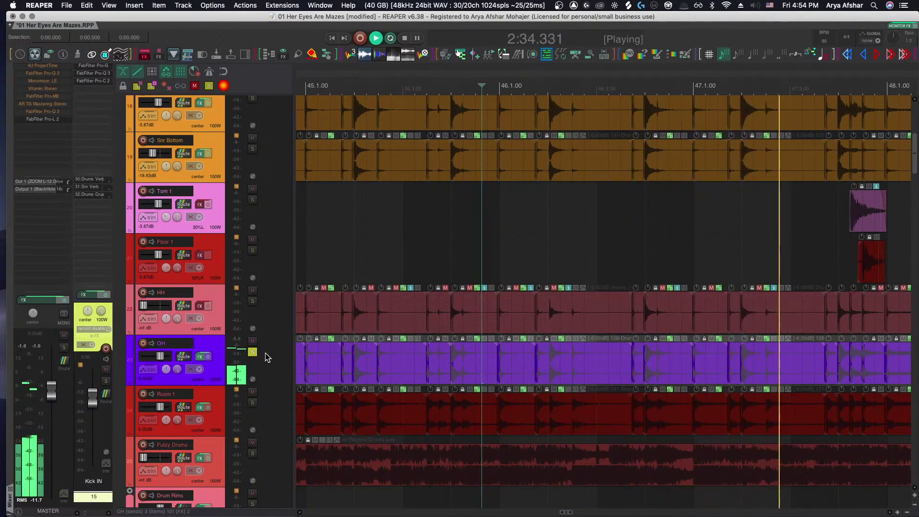
pyautogui.press('space')
pyautogui.scroll(1, 266, 345)
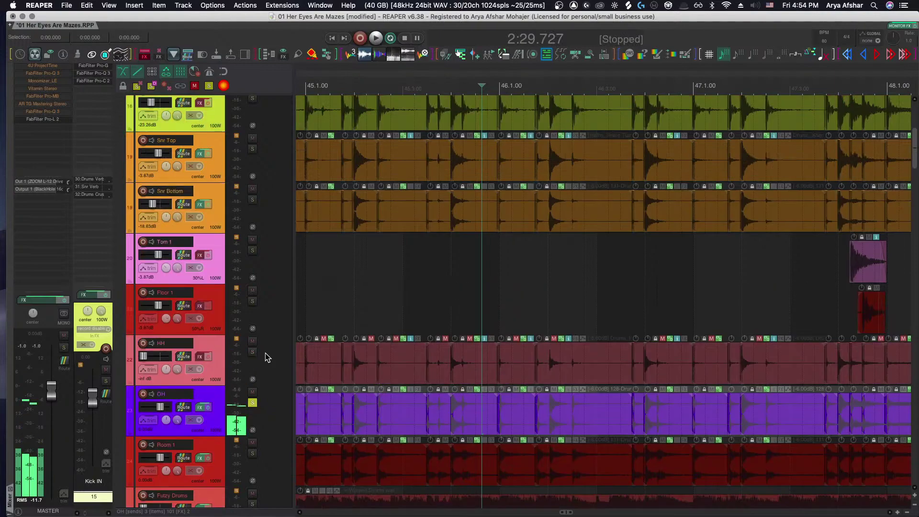
# Audition Snr Bottom alone and Snr Top alone from just before bar 46, then stop playback
pyautogui.click(252, 200)
pyautogui.scroll(2, 602, 226)
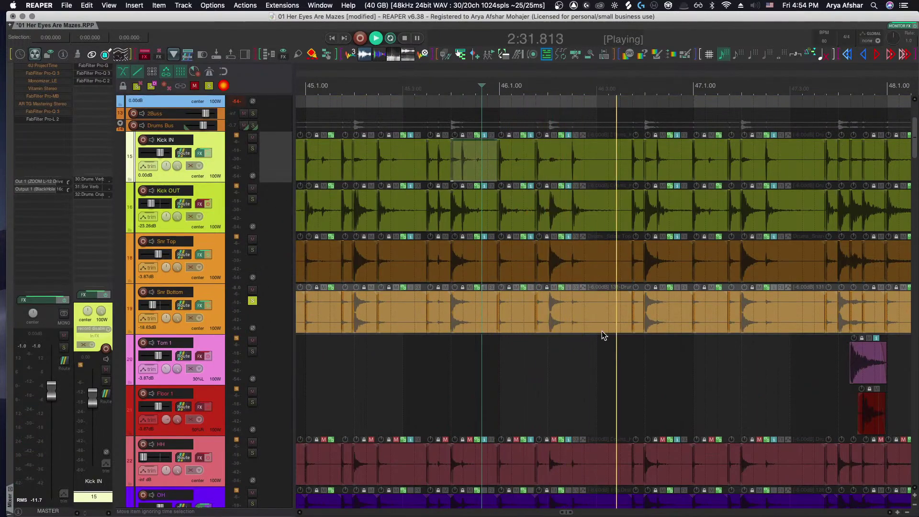
pyautogui.click(252, 250)
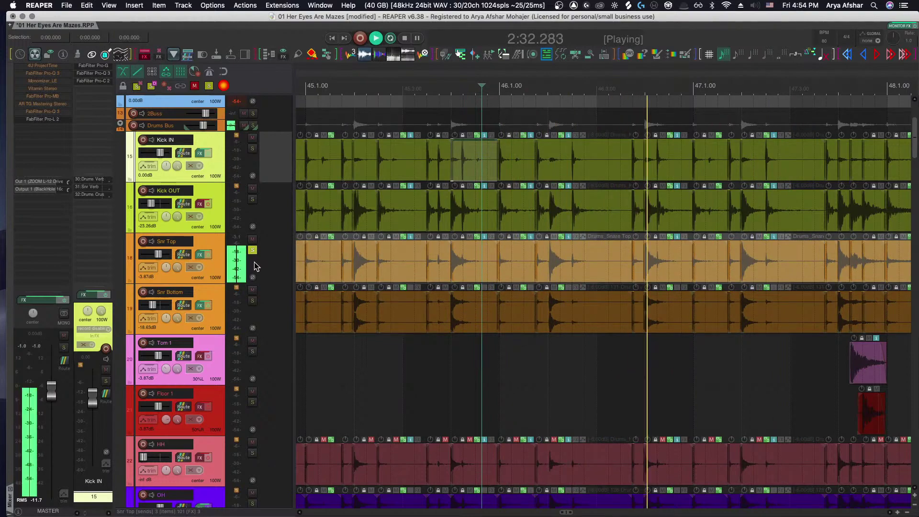
pyautogui.press('space')
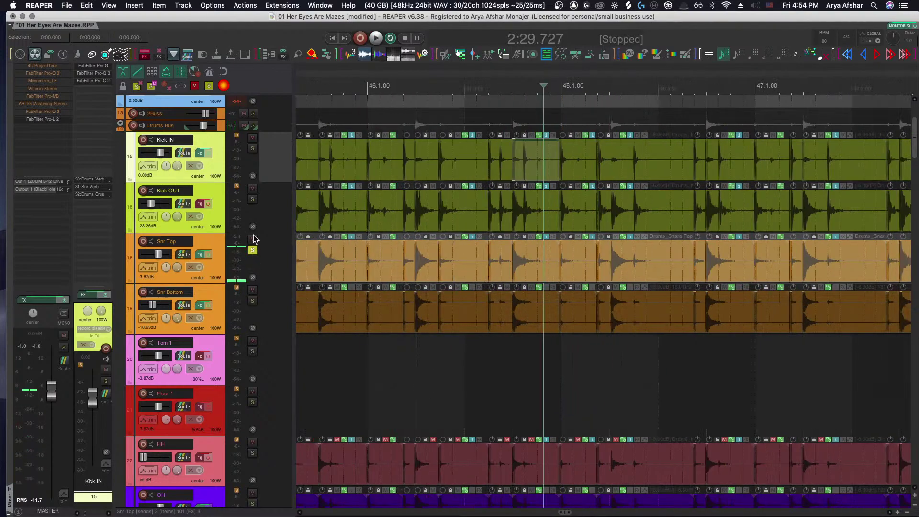
# Solo the Drums Bus and play the whole drum mix from just before the B Section, checking the lower drum tracks
pyautogui.click(253, 125)
pyautogui.hscroll(-3, 293, 167)
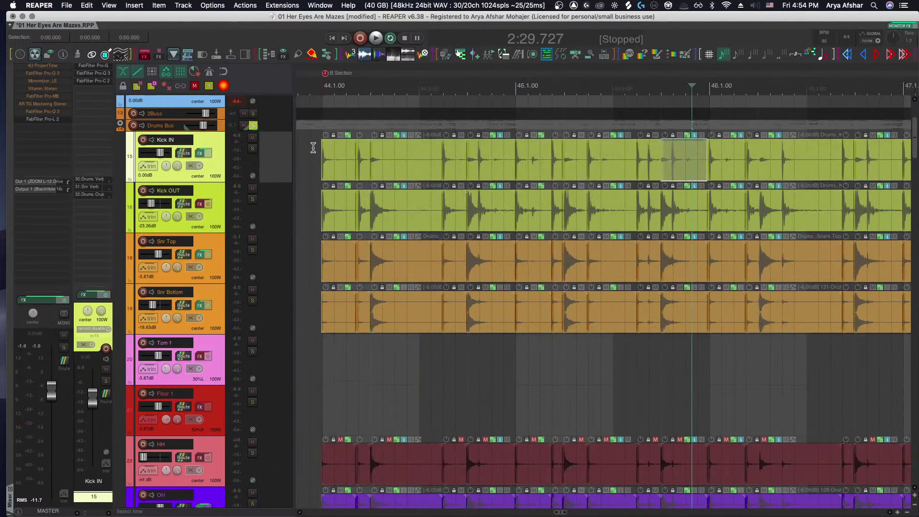
pyautogui.click(306, 148)
pyautogui.press('space')
pyautogui.scroll(-5, 352, 254)
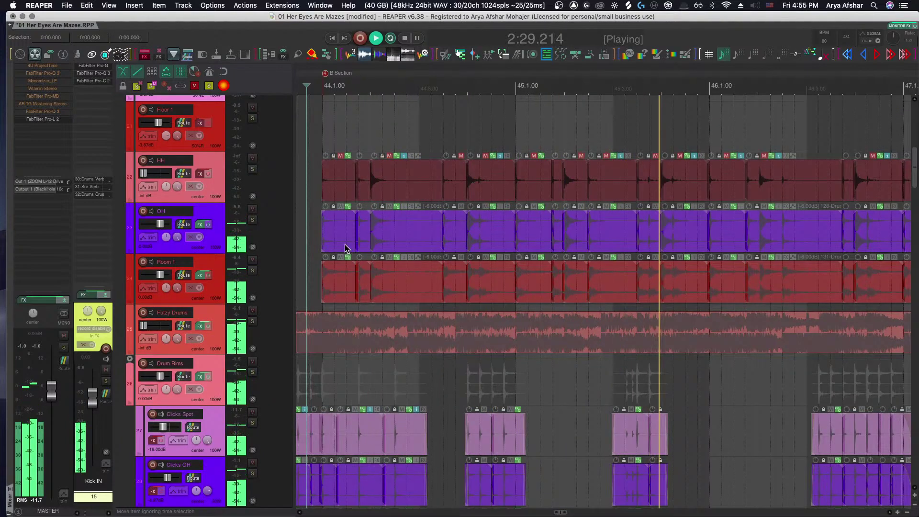
# Reset the Snr Top volume to 0 dB and raise Snr Bottom to about -12.1 dB while the drum mix plays
pyautogui.scroll(5, 342, 246)
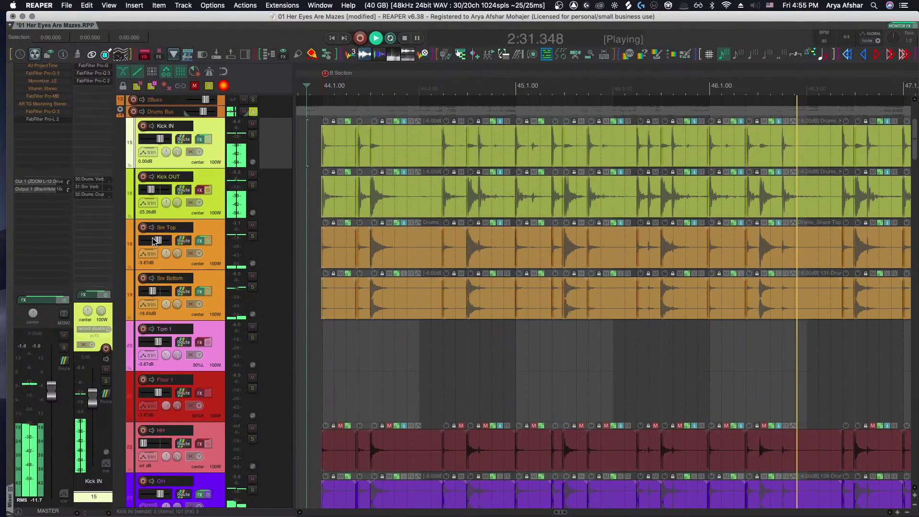
pyautogui.doubleClick(157, 241)
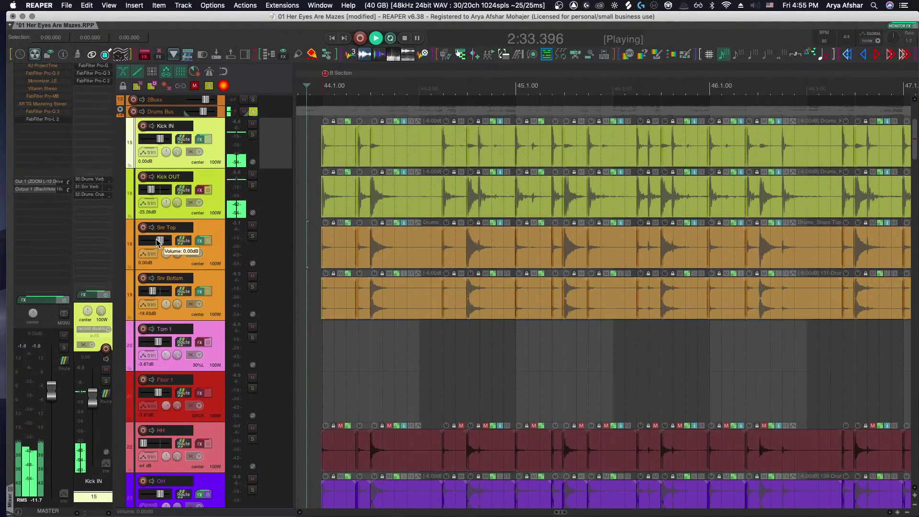
pyautogui.hscroll(4, 358, 311)
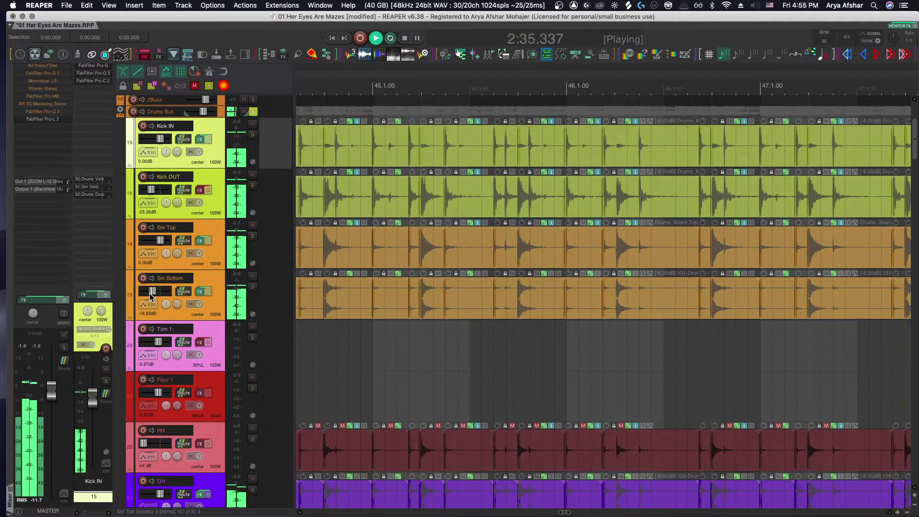
pyautogui.moveTo(150, 296); pyautogui.dragTo(154, 296)
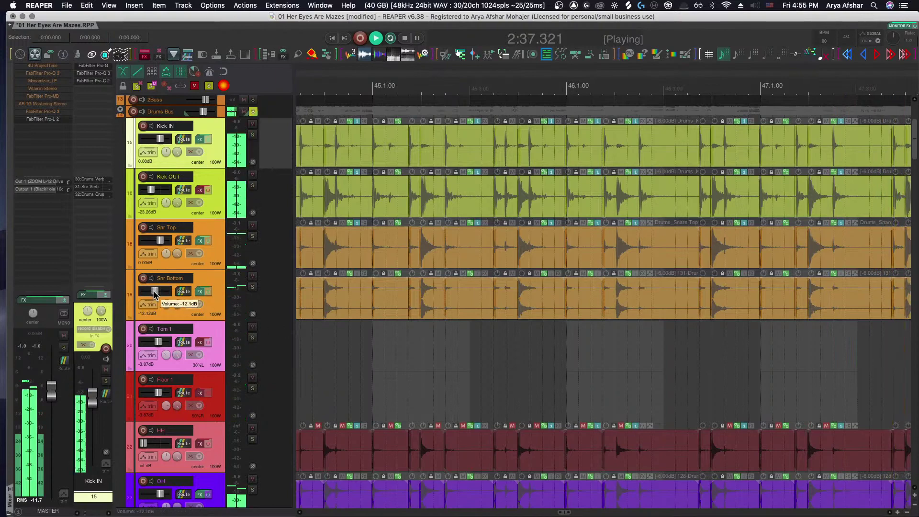
# Audition the new snare balance in the drum mix through bar 49, then solo OH during playback
pyautogui.scroll(-5, 309, 340)
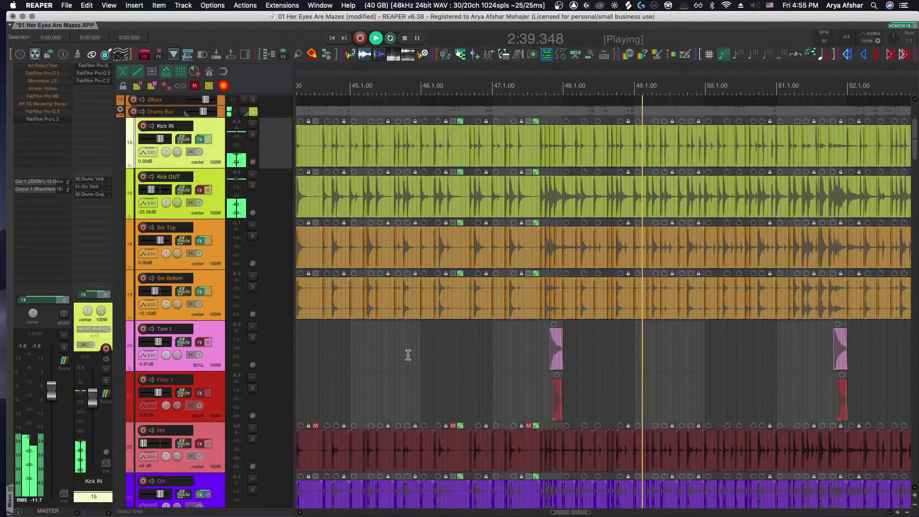
pyautogui.scroll(-1, 407, 355)
pyautogui.scroll(-4, 407, 354)
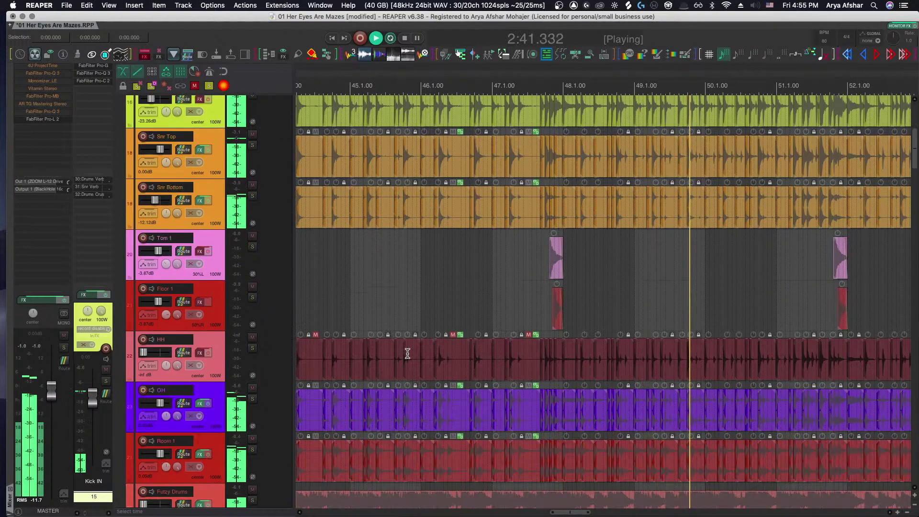
pyautogui.scroll(-3, 407, 353)
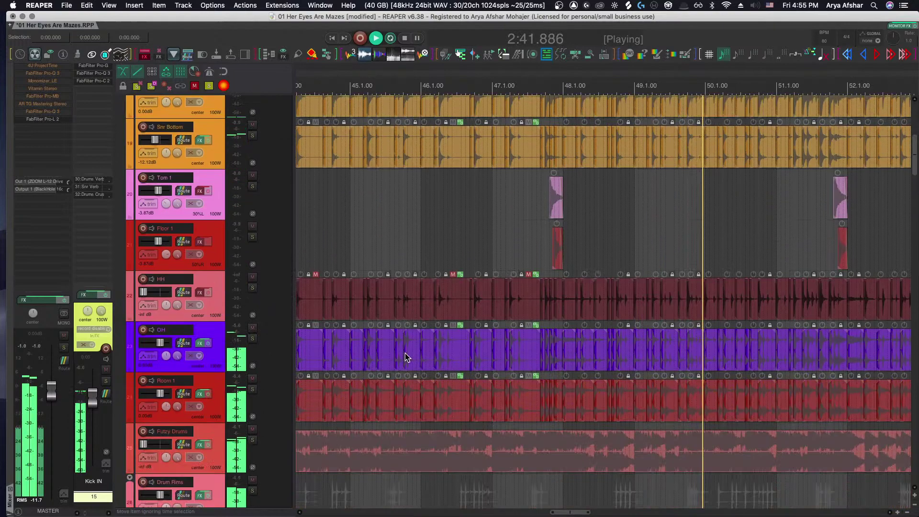
pyautogui.click(252, 339)
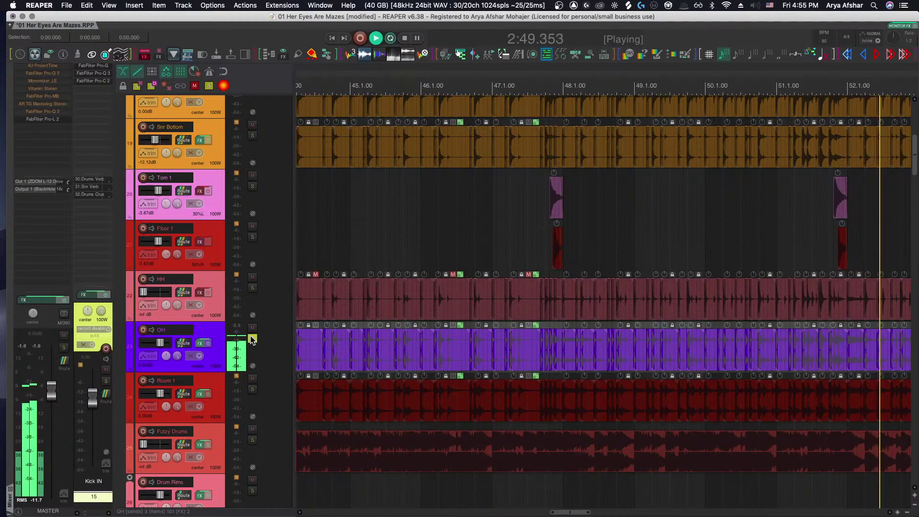
# Solo Room 1 alone, audition it from the start of the B Section, and stop playback
pyautogui.click(253, 390)
pyautogui.press('space')
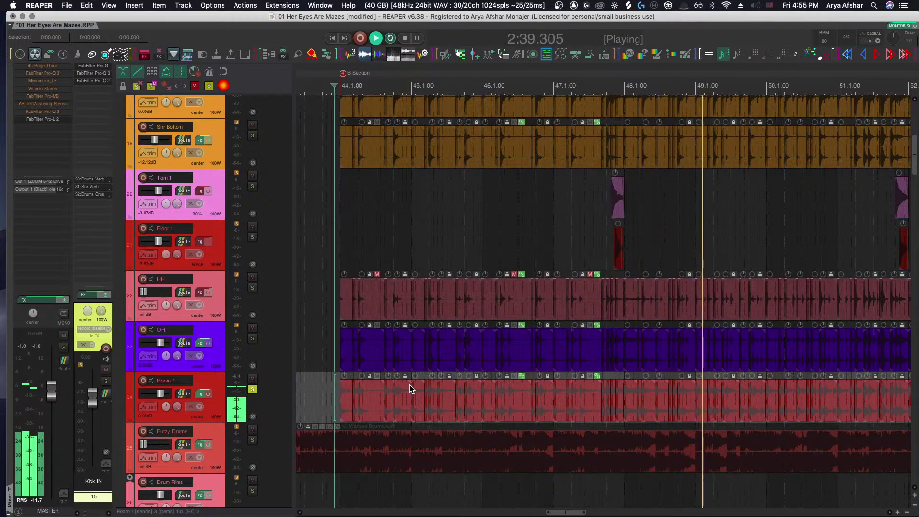
pyautogui.scroll(-8, 409, 383)
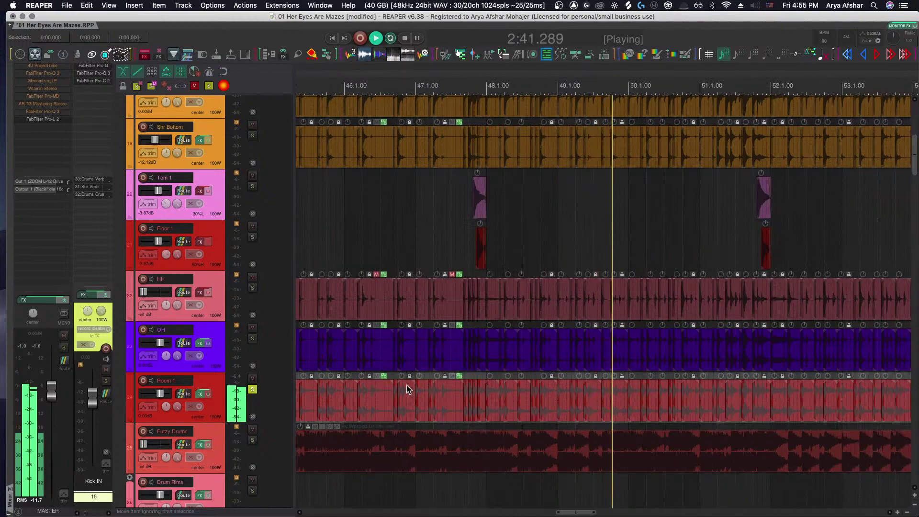
pyautogui.press('space')
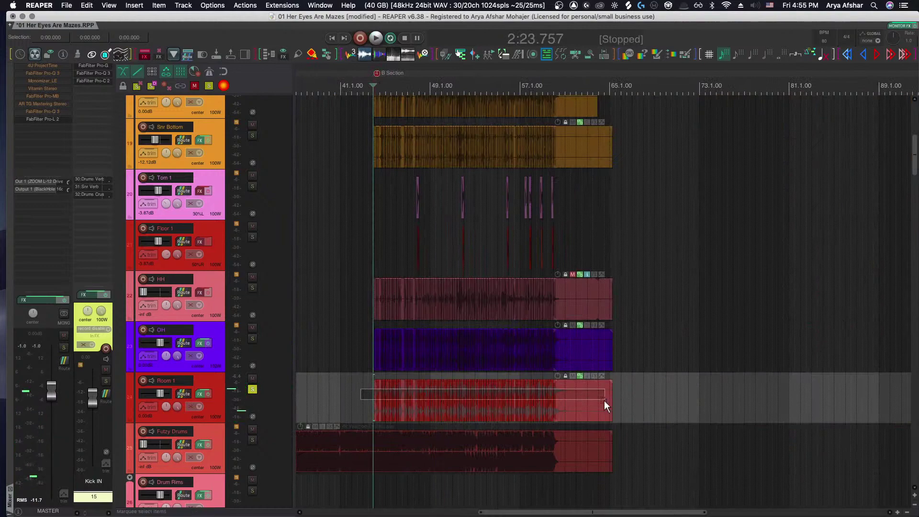
# Select the Room 1 items across the B Section and replay the soloed room track from the section start
pyautogui.click(456, 398)
pyautogui.scroll(5, 455, 398)
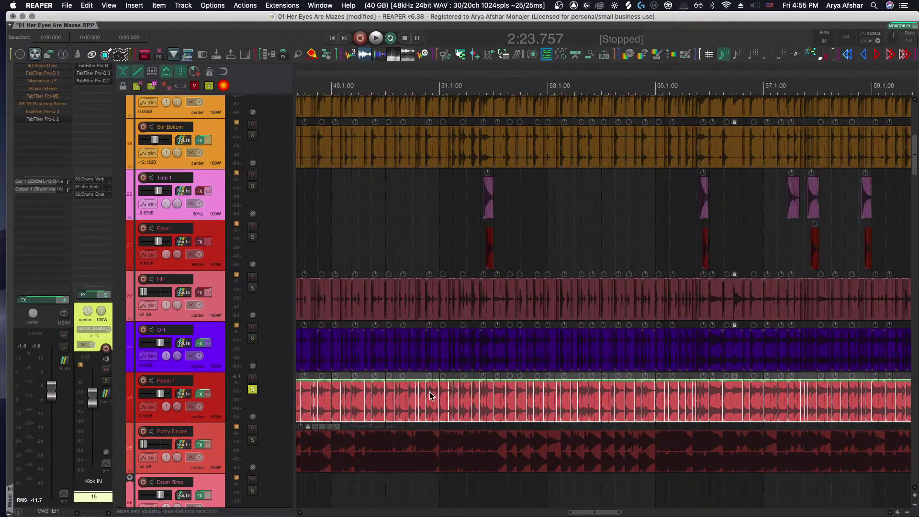
pyautogui.hscroll(-5, 403, 399)
pyautogui.scroll(6, 342, 407)
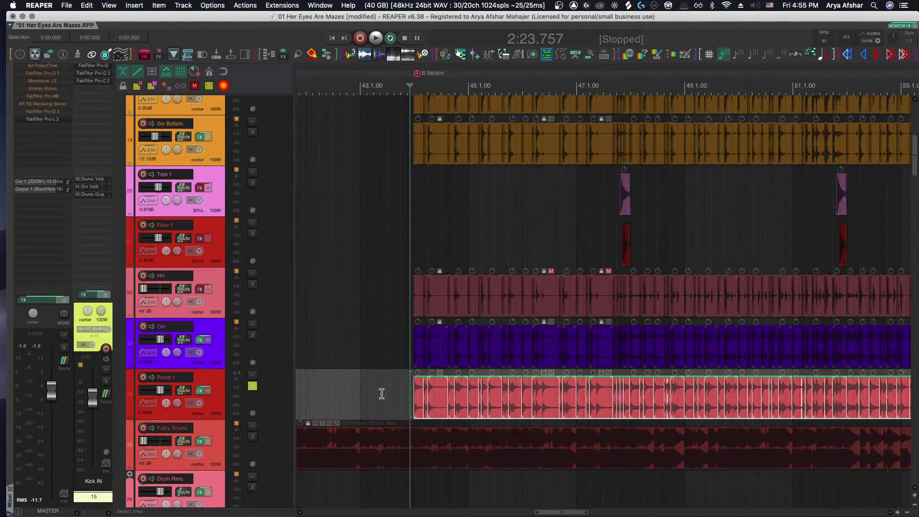
pyautogui.moveTo(450, 398); pyautogui.dragTo(459, 398)
pyautogui.press('space')
pyautogui.scroll(-3, 435, 405)
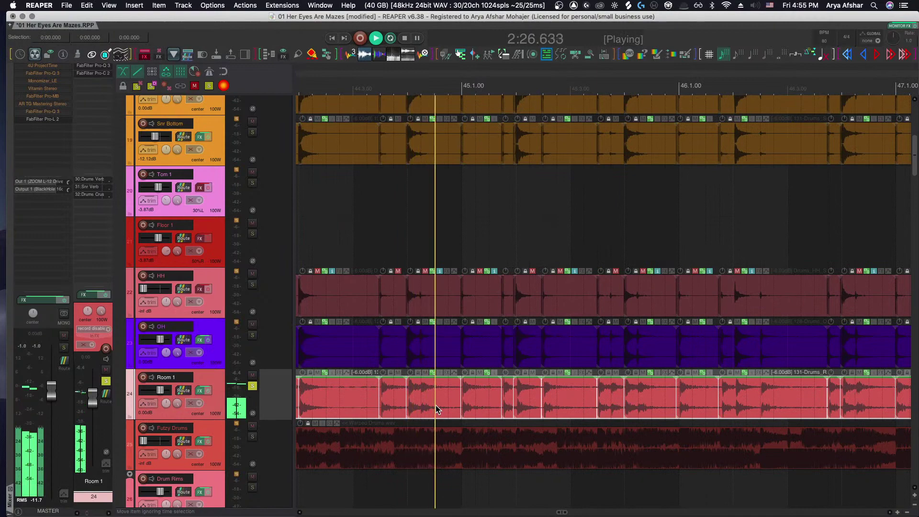
# Audition OH together with Room 1, examining Room 1's Pro-Q 3 low cut during playback, then stop
pyautogui.click(252, 335)
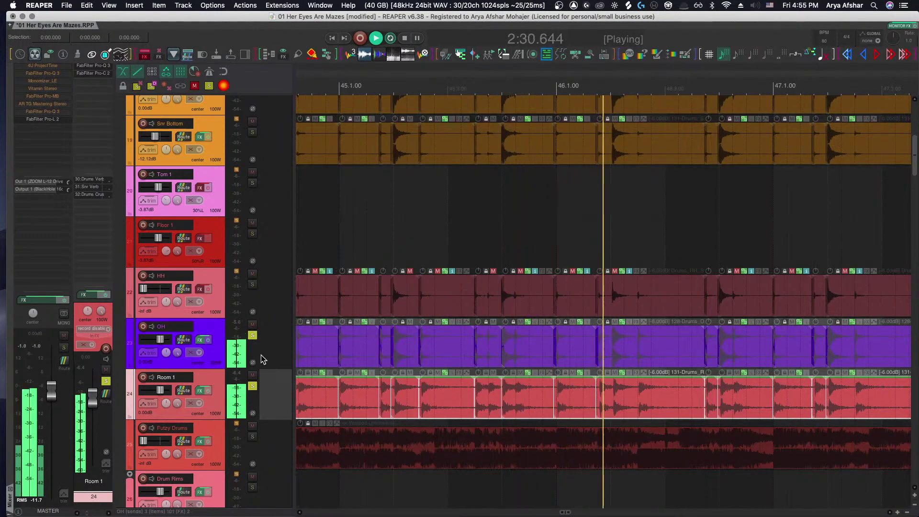
pyautogui.click(202, 390)
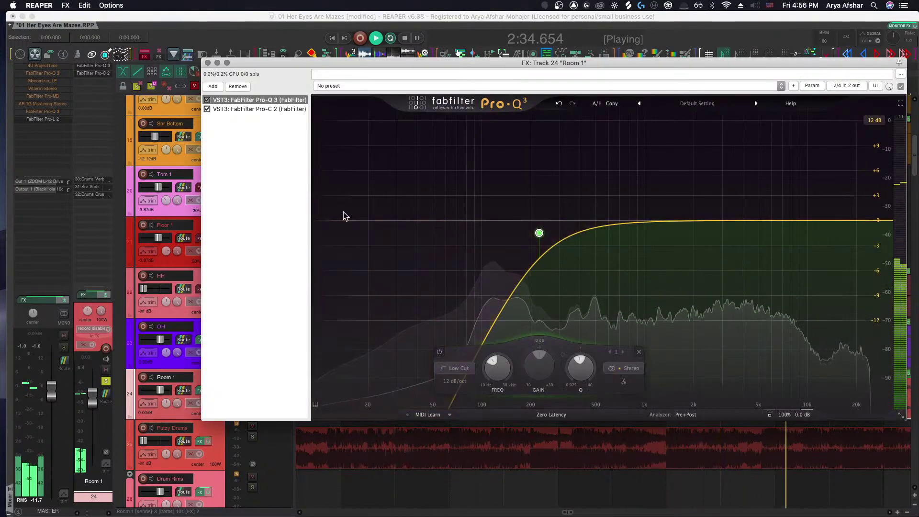
pyautogui.click(207, 63)
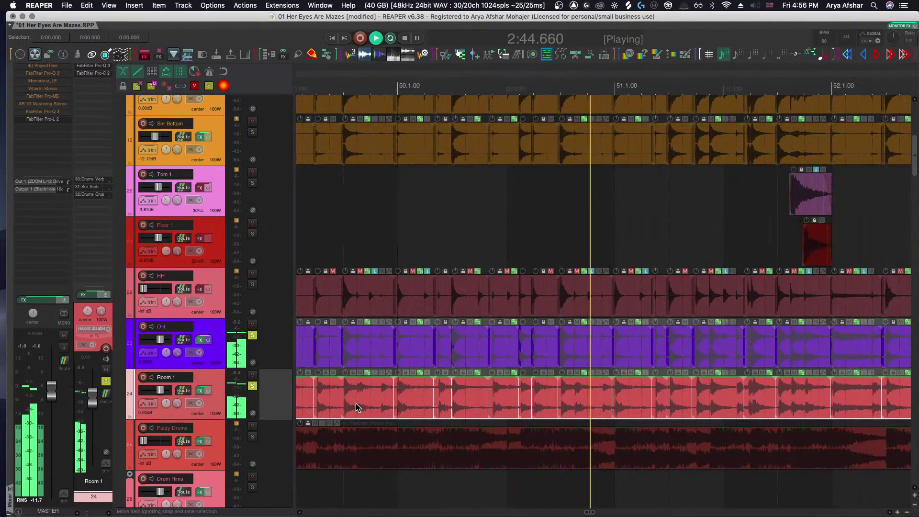
pyautogui.press('space')
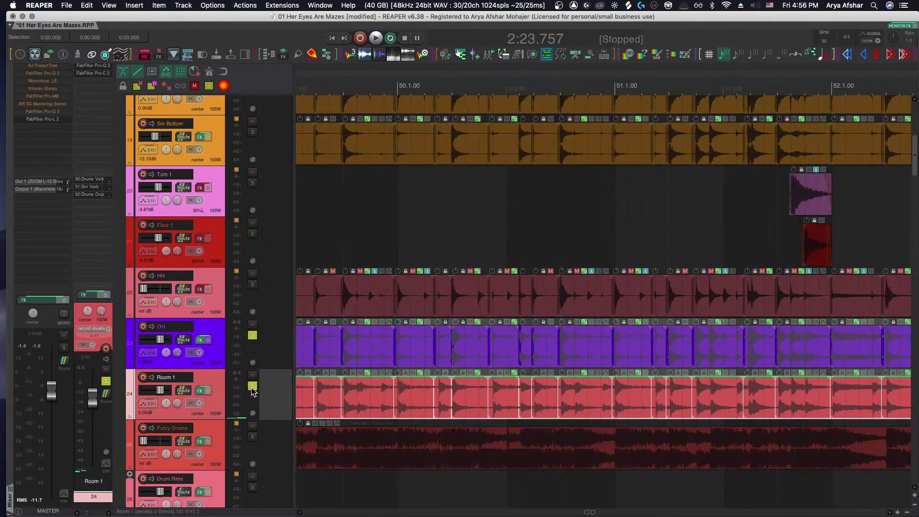
# Solo Room 1 alone and audition it, replaying from around bar 53 before stopping playback
pyautogui.keyDown('super'); pyautogui.click(252, 387); pyautogui.keyUp('super')
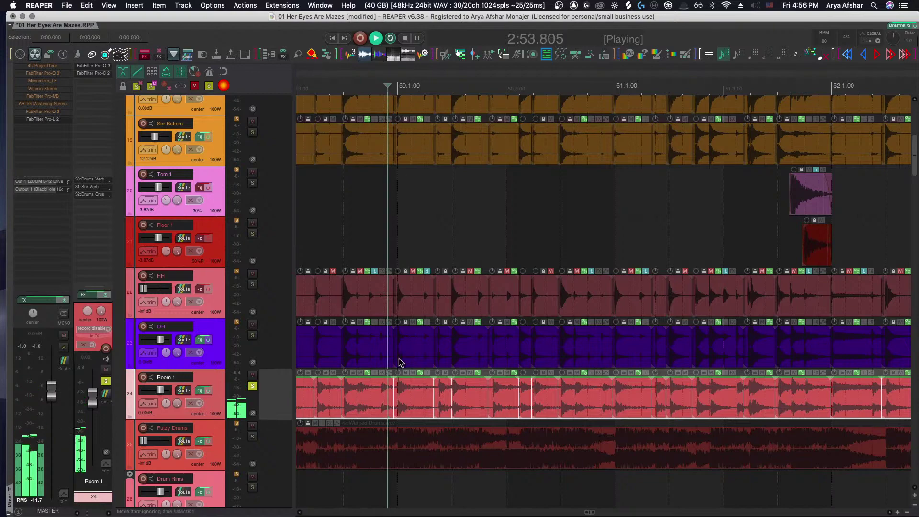
pyautogui.scroll(-5, 401, 363)
pyautogui.scroll(4, 500, 401)
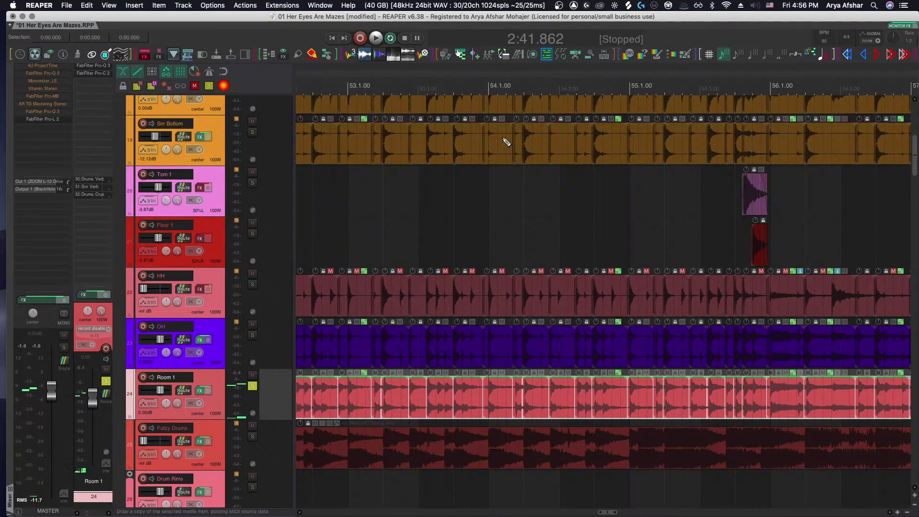
pyautogui.click(421, 84)
pyautogui.press('space')
pyautogui.scroll(6, 531, 259)
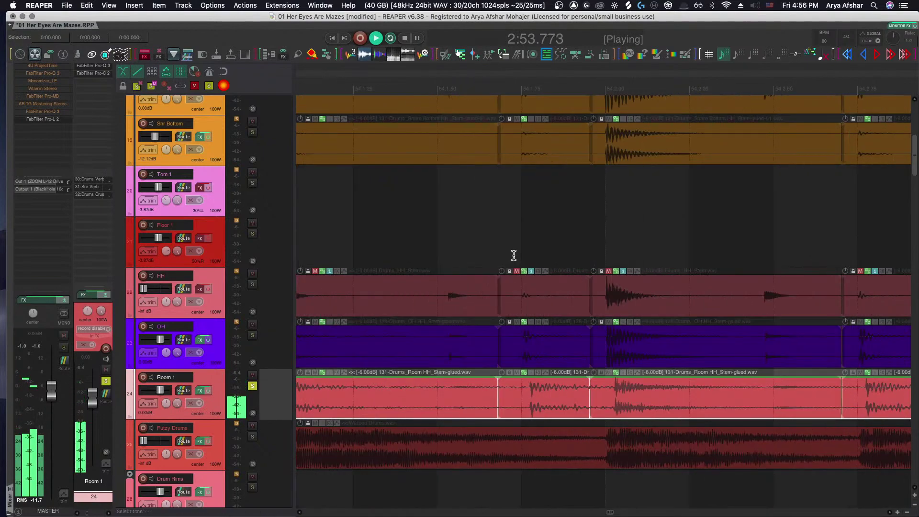
pyautogui.press('space')
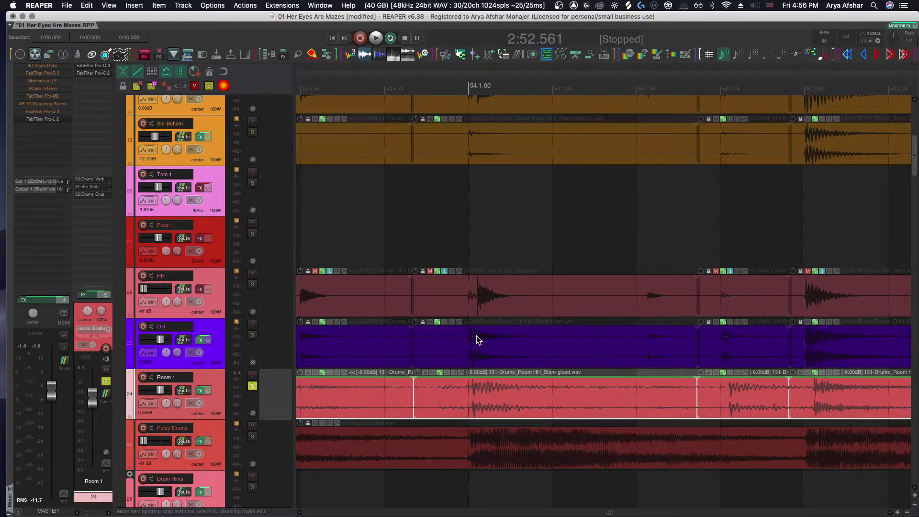
# Replay the soloed Room 1 track from around bar 53 through bar 58, following its waveforms, and stop
pyautogui.scroll(-3, 476, 339)
pyautogui.press('space')
pyautogui.scroll(-3, 476, 337)
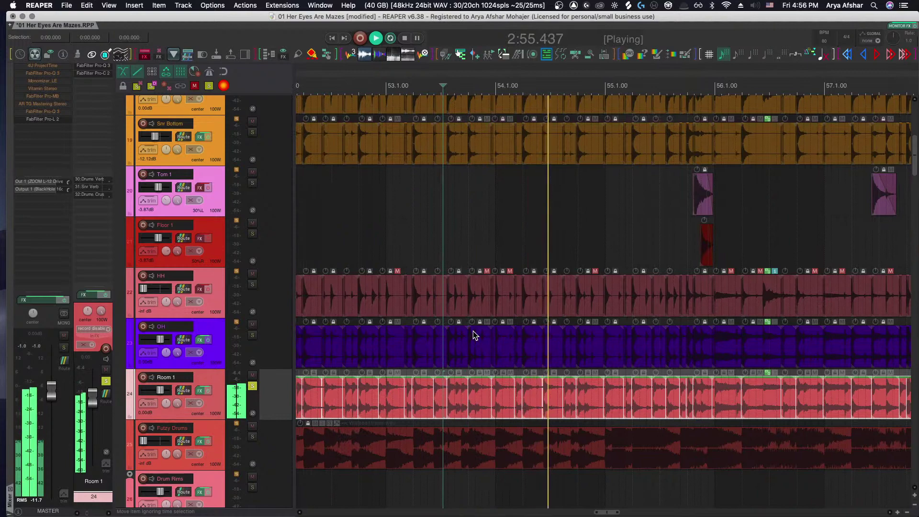
pyautogui.hscroll(5, 473, 331)
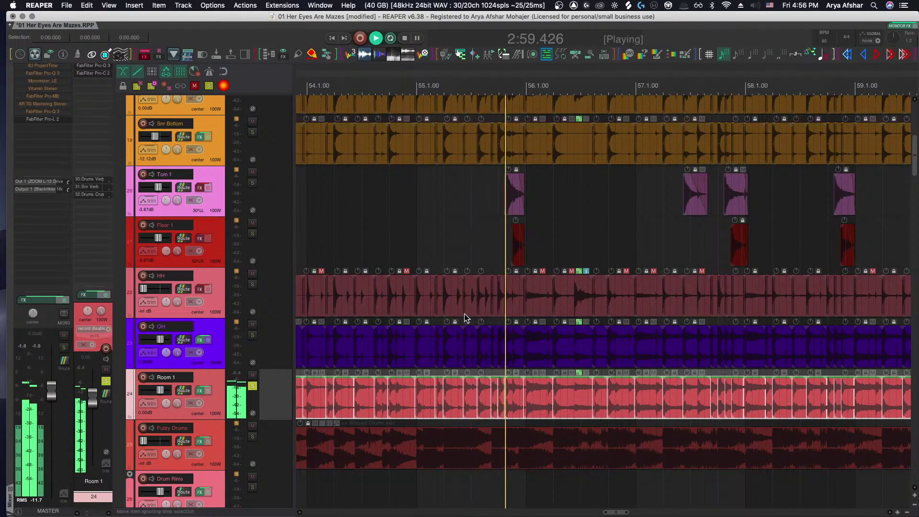
pyautogui.hscroll(5, 464, 312)
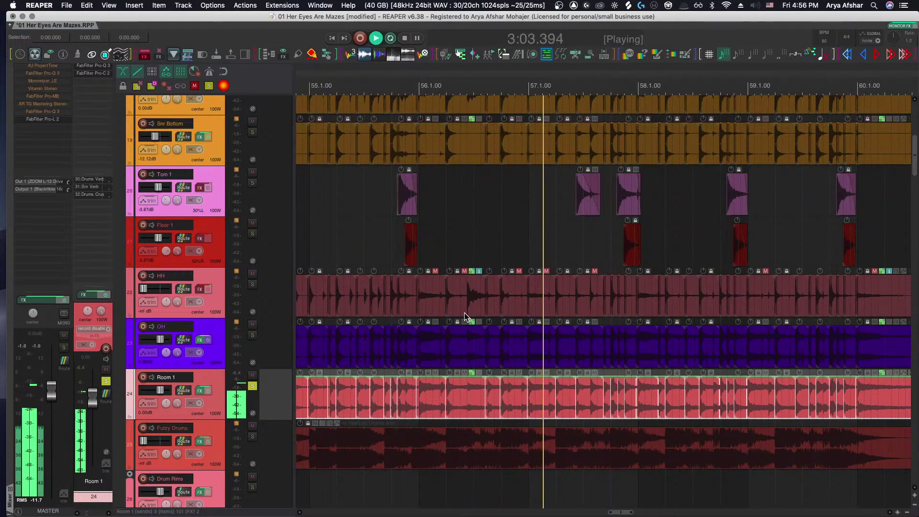
pyautogui.hscroll(2, 464, 312)
pyautogui.scroll(-3, 461, 314)
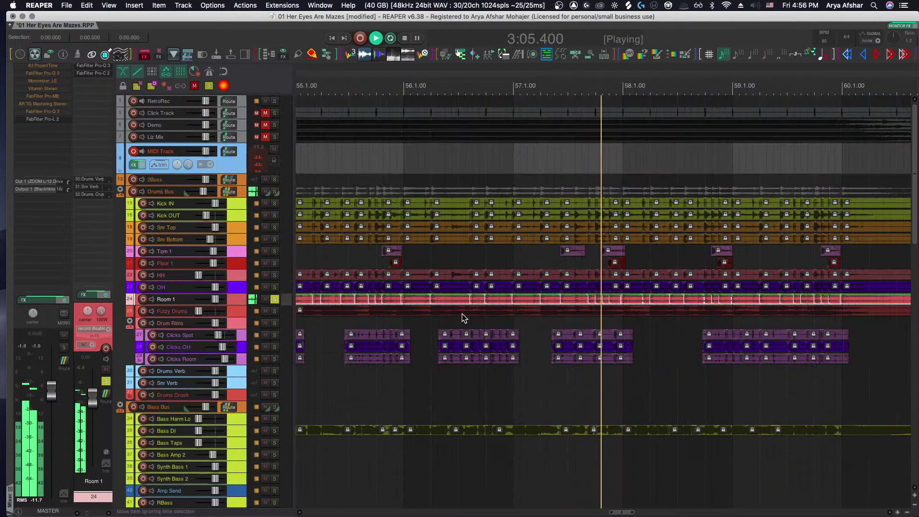
pyautogui.scroll(4, 461, 314)
pyautogui.press('space')
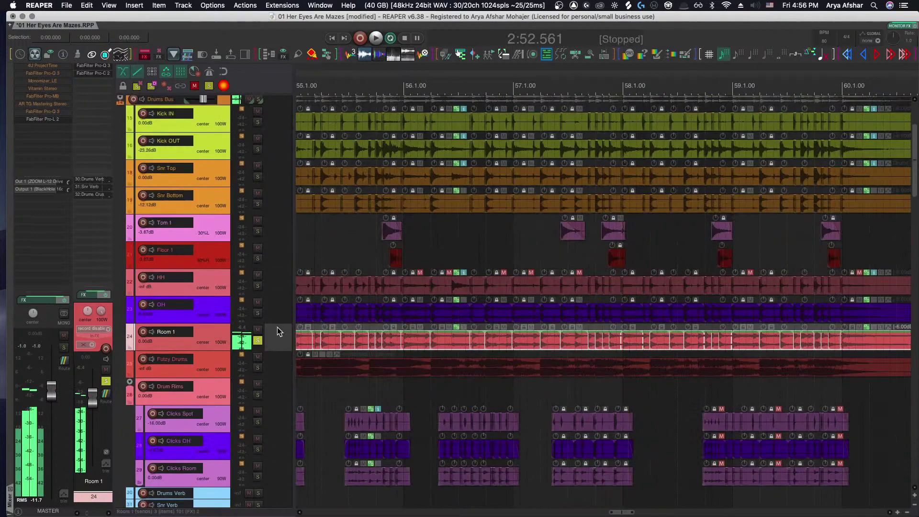
# Unsolo Room 1, audition the full drum mix with the rim clicks from around bar 53, and stop playback
pyautogui.click(257, 339)
pyautogui.hscroll(-6, 349, 319)
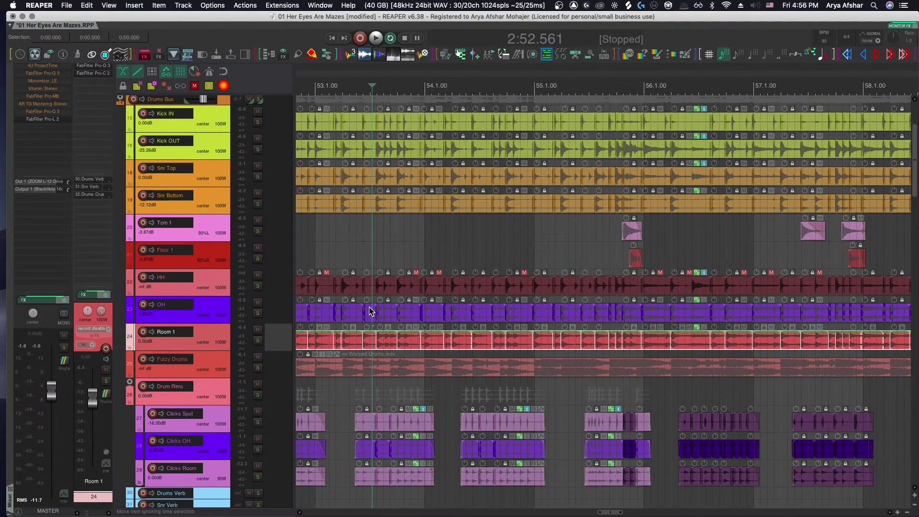
pyautogui.press('space')
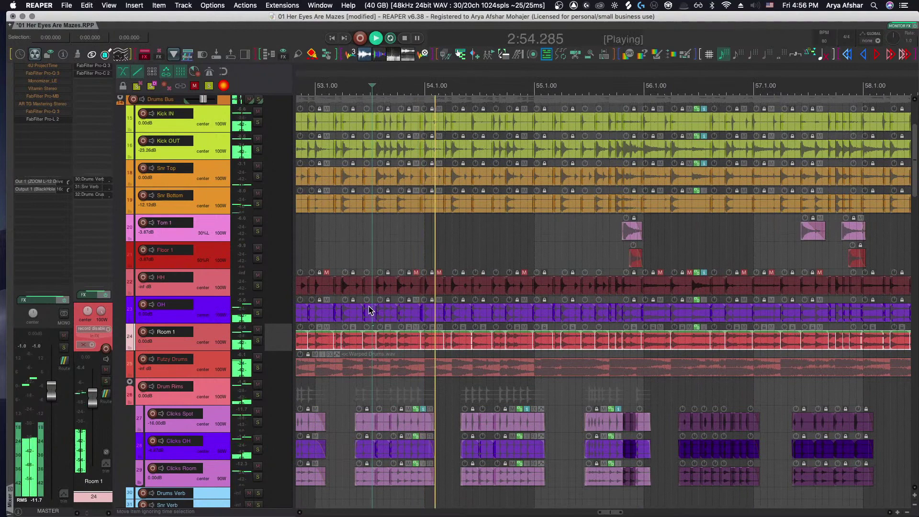
pyautogui.hscroll(1, 369, 310)
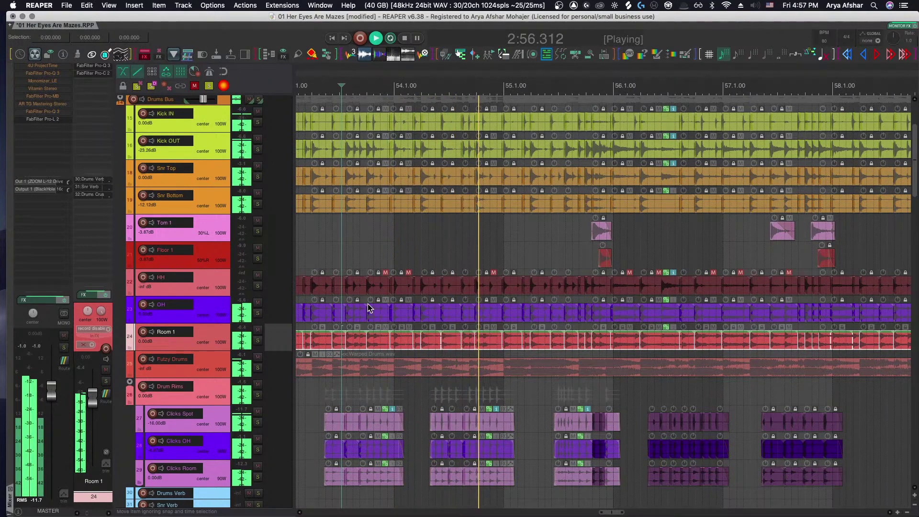
pyautogui.scroll(-1, 369, 308)
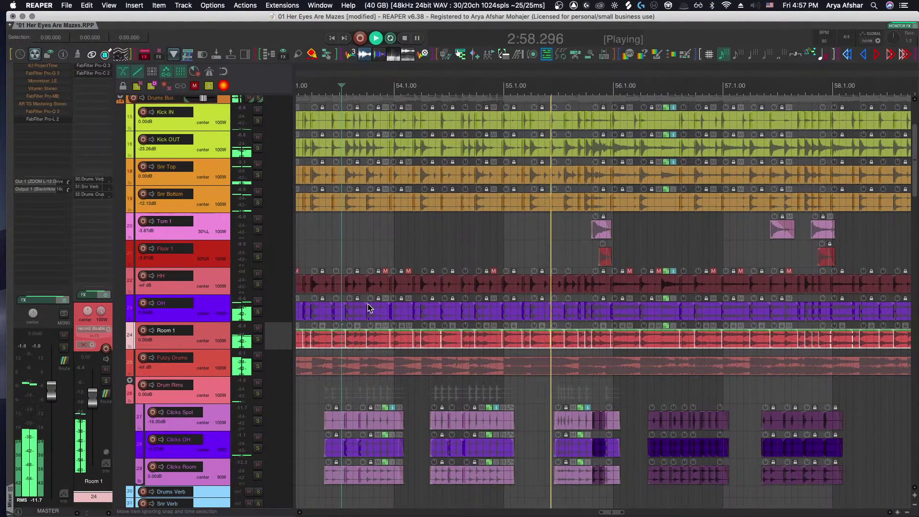
pyautogui.hscroll(4, 369, 308)
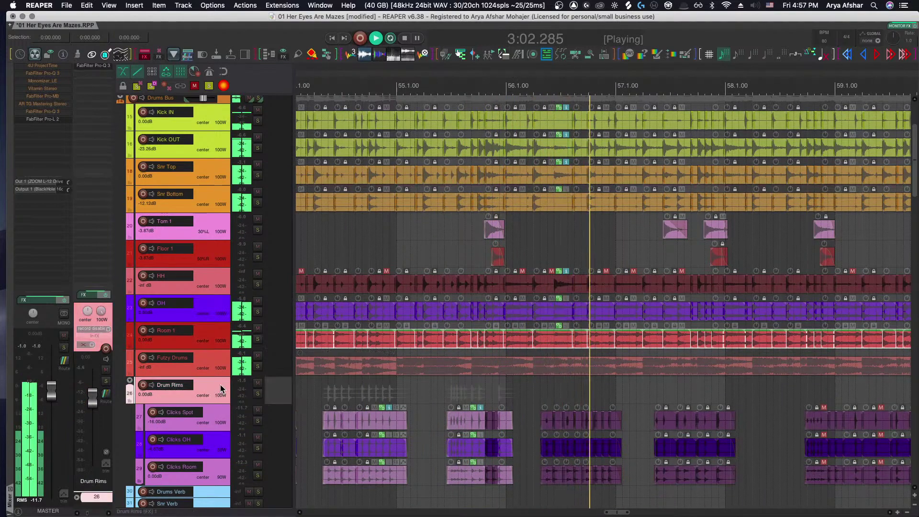
pyautogui.scroll(3, 213, 385)
pyautogui.scroll(3, 214, 384)
pyautogui.press('space')
# Examine the Pro-Q 3 curve on the Drum Rims folder track, then close its effects window
pyautogui.scroll(-2, 210, 389)
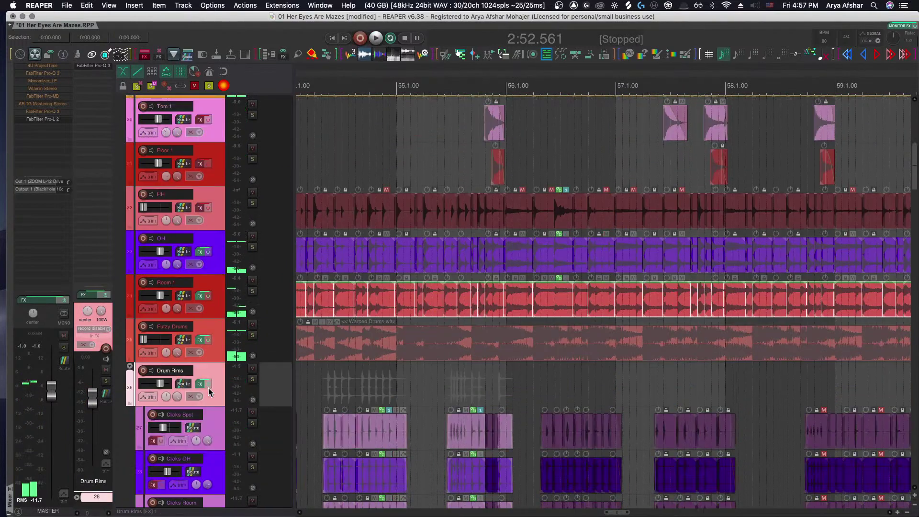
pyautogui.click(200, 384)
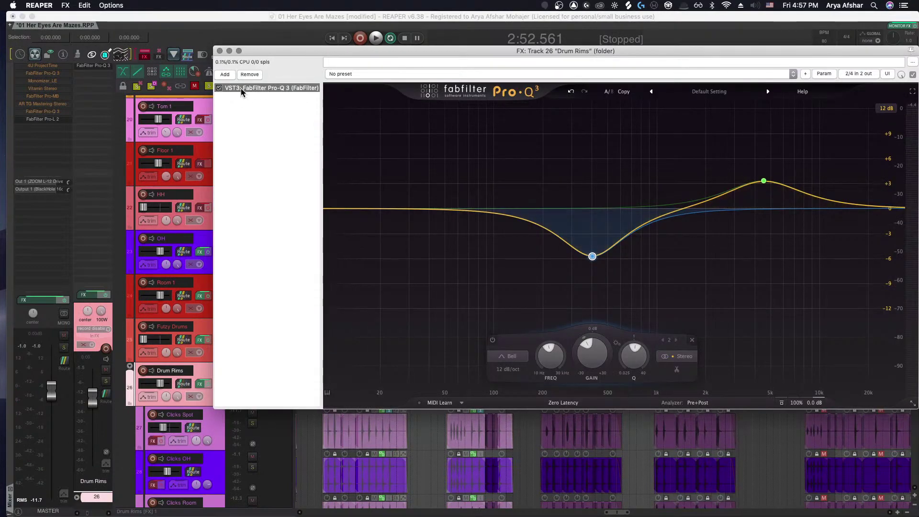
pyautogui.click(219, 50)
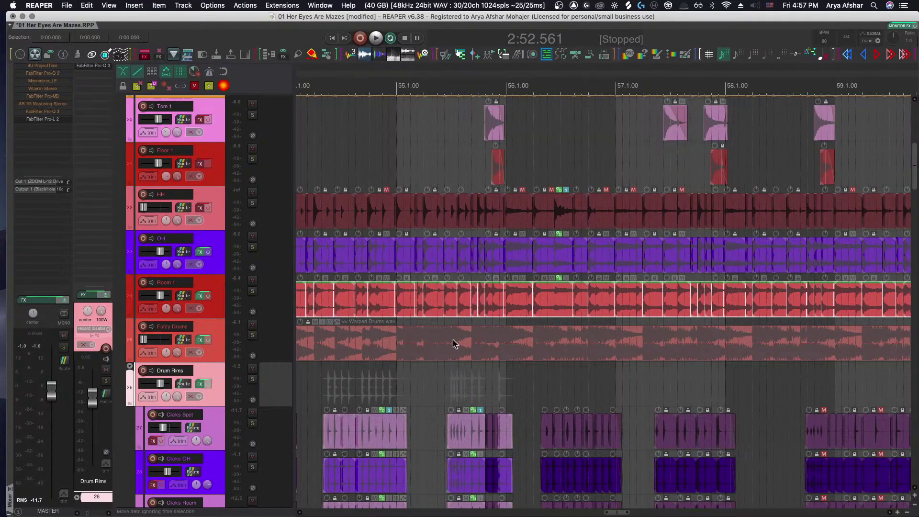
# Select the first OH and Room 1 items together at the start of the B Section
pyautogui.scroll(-4, 454, 343)
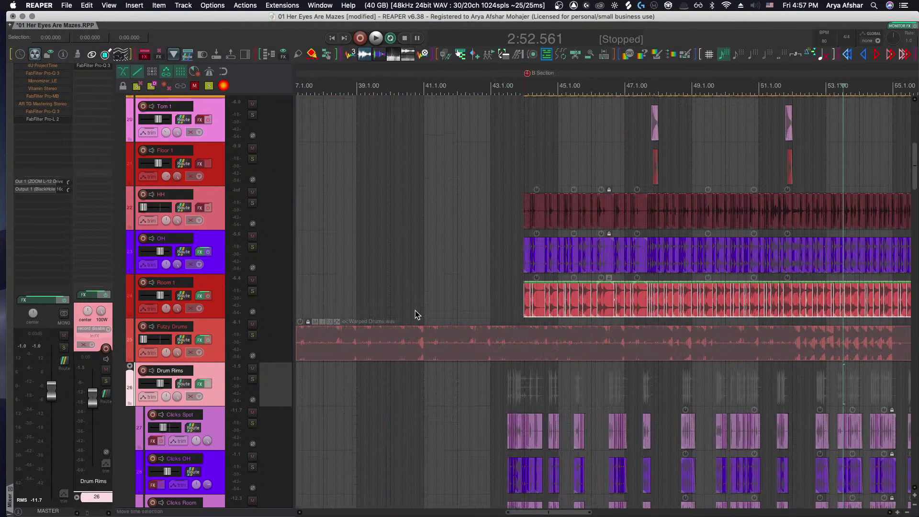
pyautogui.hscroll(6, 415, 315)
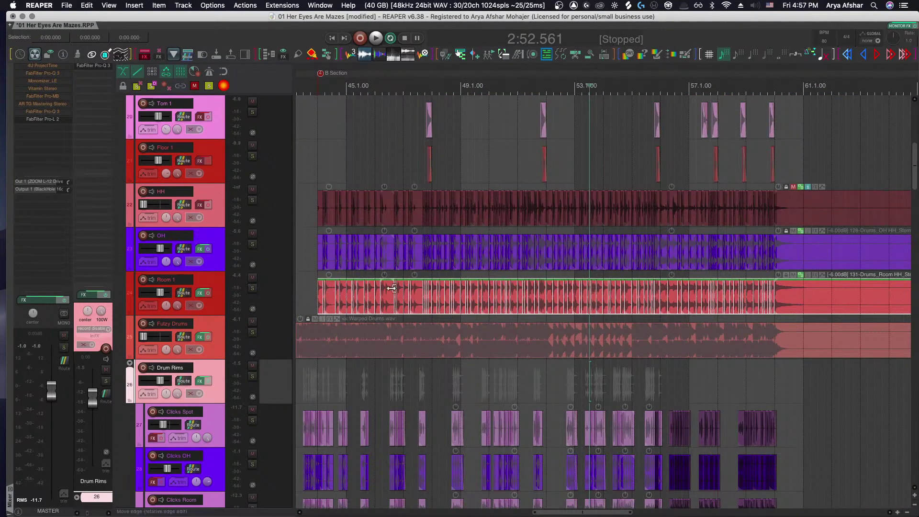
pyautogui.scroll(8, 391, 287)
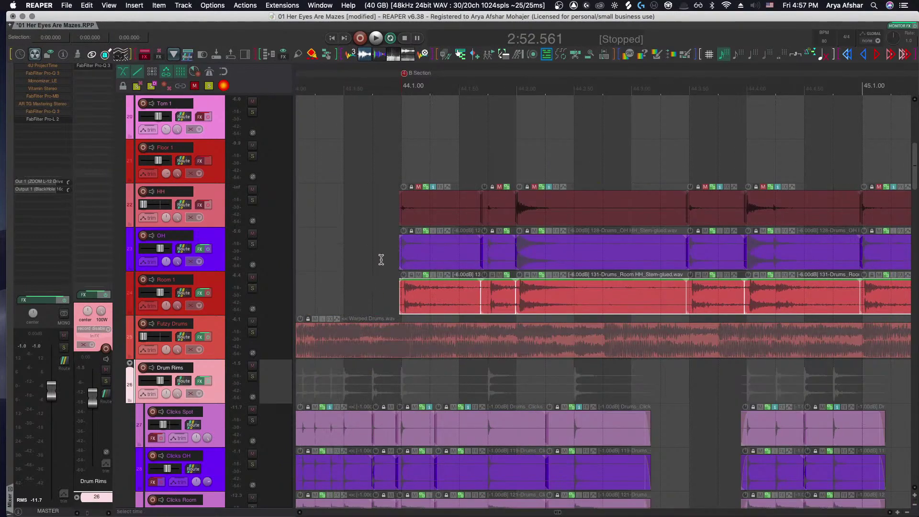
pyautogui.scroll(3, 387, 260)
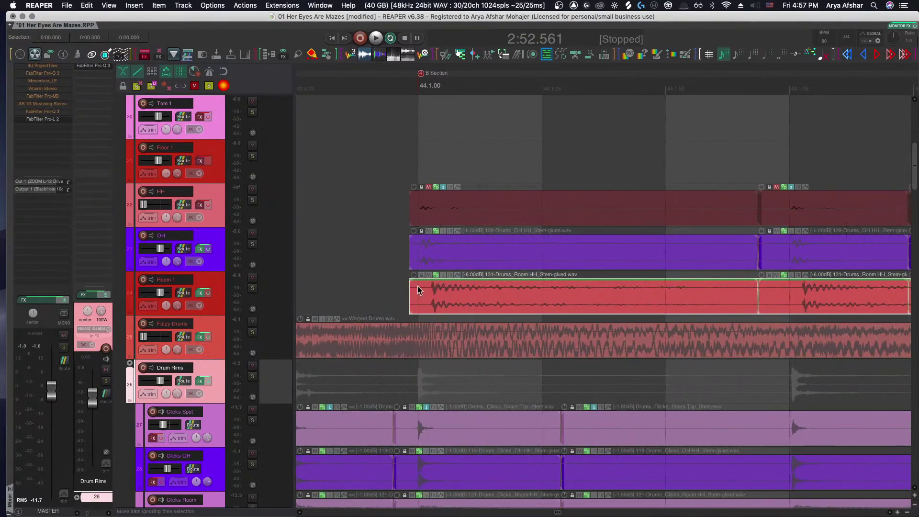
pyautogui.moveTo(402, 269); pyautogui.dragTo(420, 295)
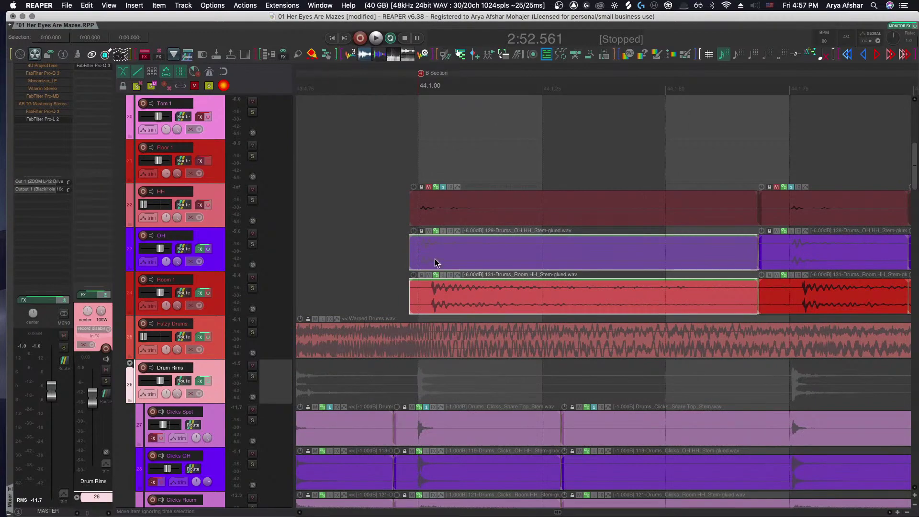
pyautogui.click(421, 230)
# Pull the starts of the selected items back from the B Section to about bar 3 for OH and bar 8 for Room 1
pyautogui.scroll(-3, 426, 252)
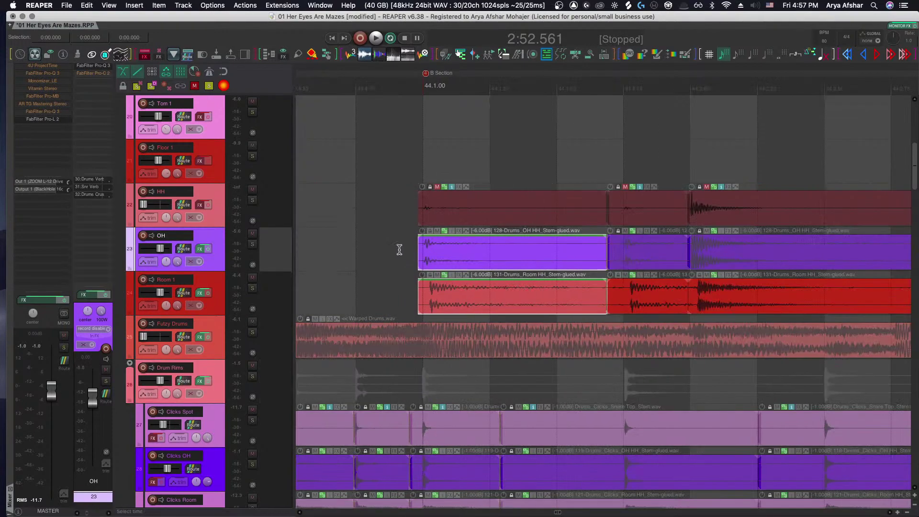
pyautogui.scroll(-3, 478, 293)
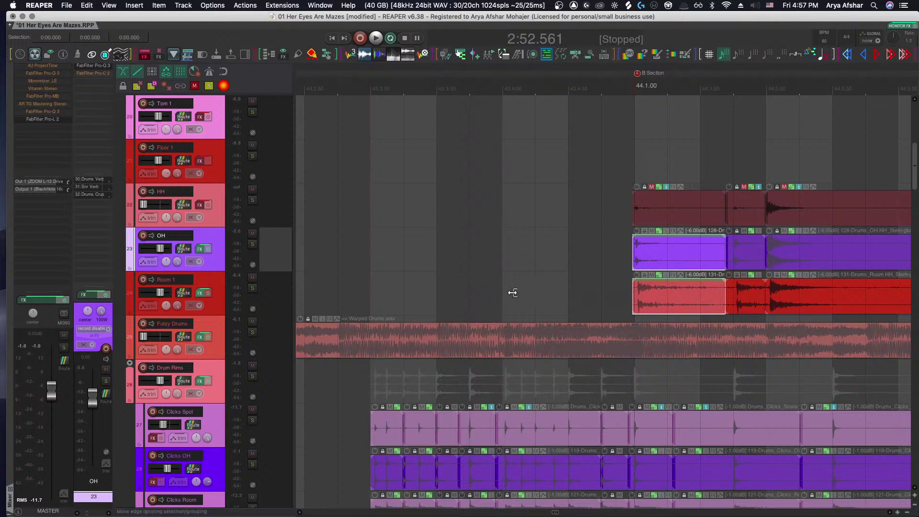
pyautogui.click(632, 296)
pyautogui.click(645, 289)
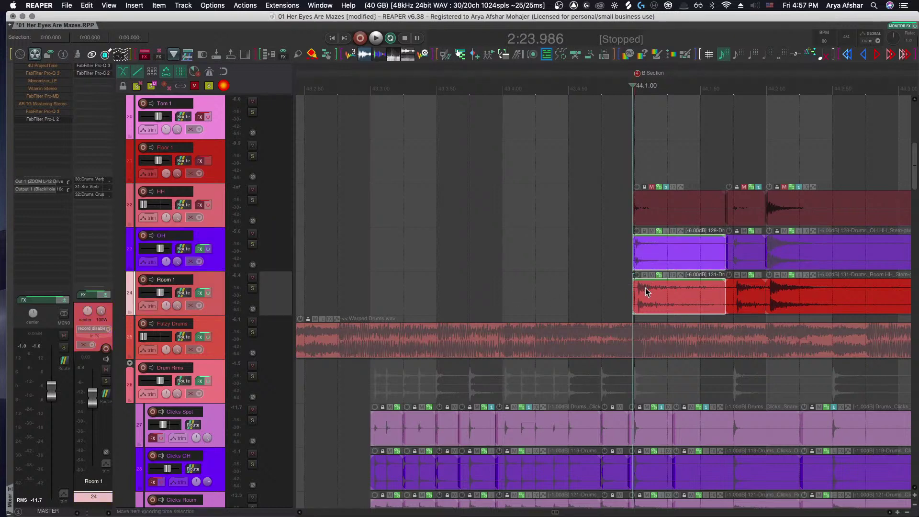
pyautogui.moveTo(635, 297); pyautogui.dragTo(442, 289)
pyautogui.scroll(-2, 460, 297)
pyautogui.scroll(-3, 460, 297)
pyautogui.hscroll(-3, 482, 263)
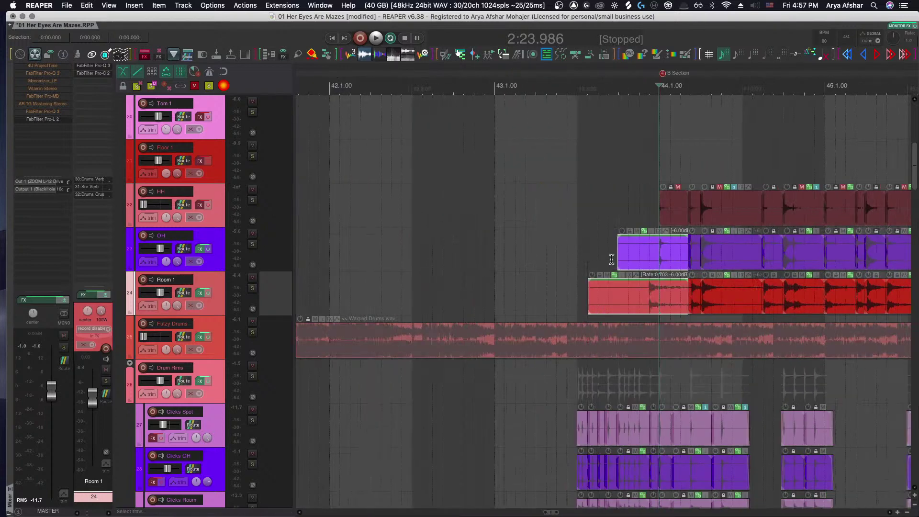
pyautogui.moveTo(619, 263); pyautogui.dragTo(214, 260)
pyautogui.scroll(-5, 490, 280)
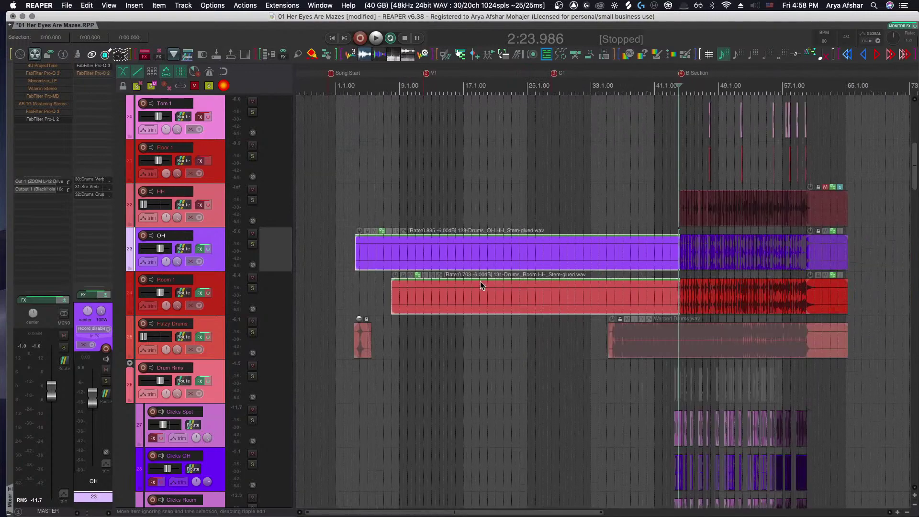
# Extend the starts of the first OH and Room 1 items back to the project beginning at -4.1.00
pyautogui.click(297, 86)
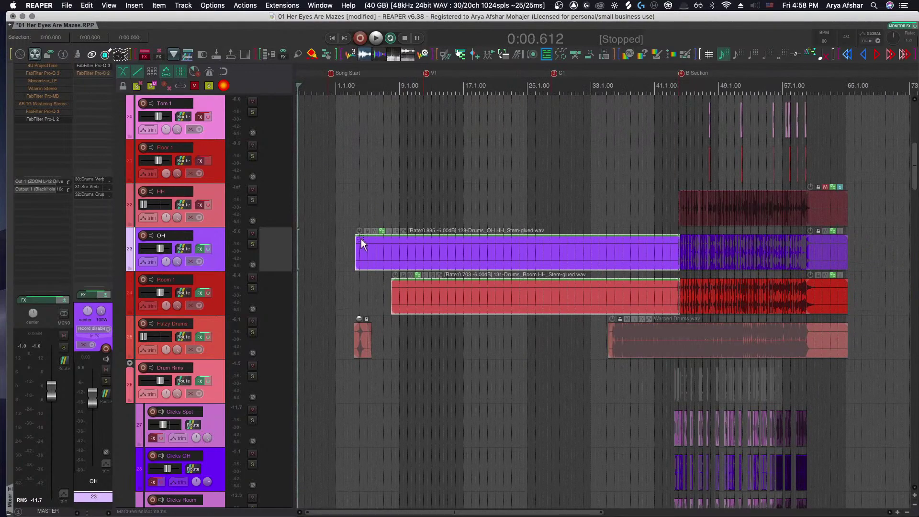
pyautogui.moveTo(391, 296); pyautogui.dragTo(297, 287)
pyautogui.scroll(6, 292, 293)
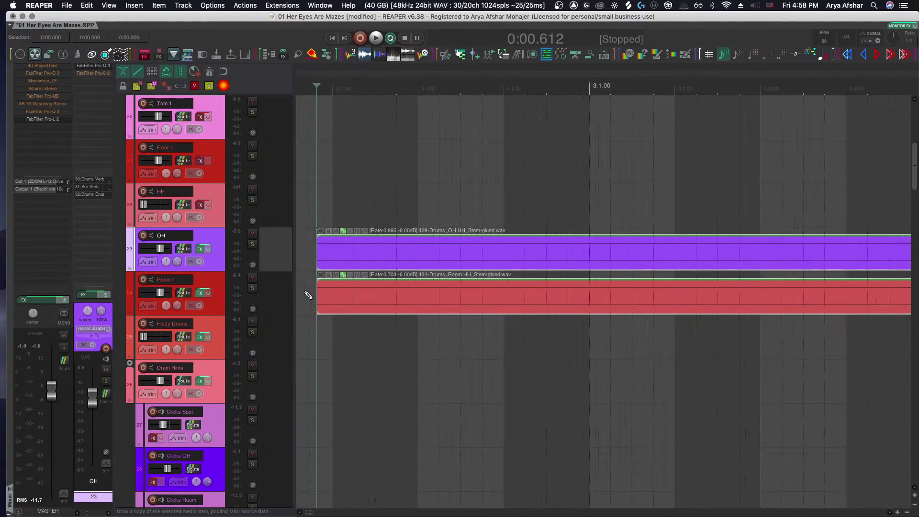
pyautogui.hscroll(-2, 361, 267)
pyautogui.moveTo(369, 265); pyautogui.dragTo(264, 271)
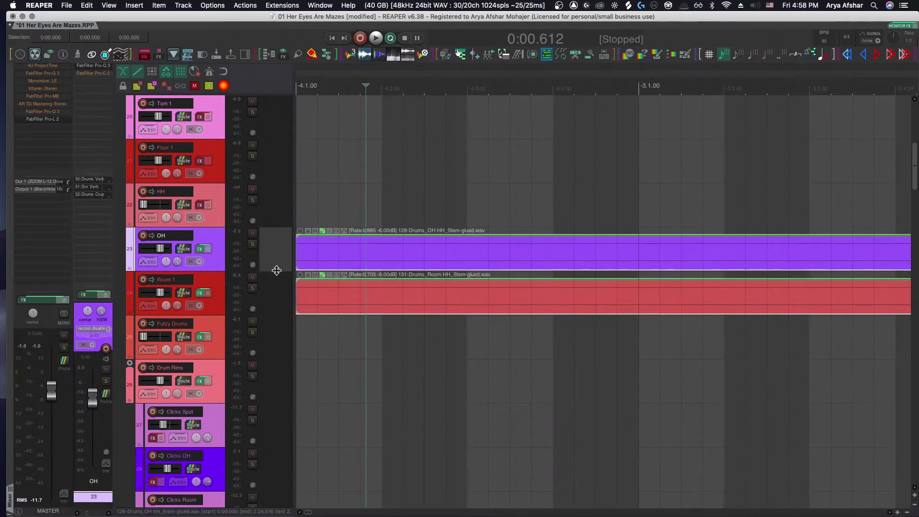
pyautogui.scroll(5, 302, 271)
pyautogui.scroll(-8, 314, 260)
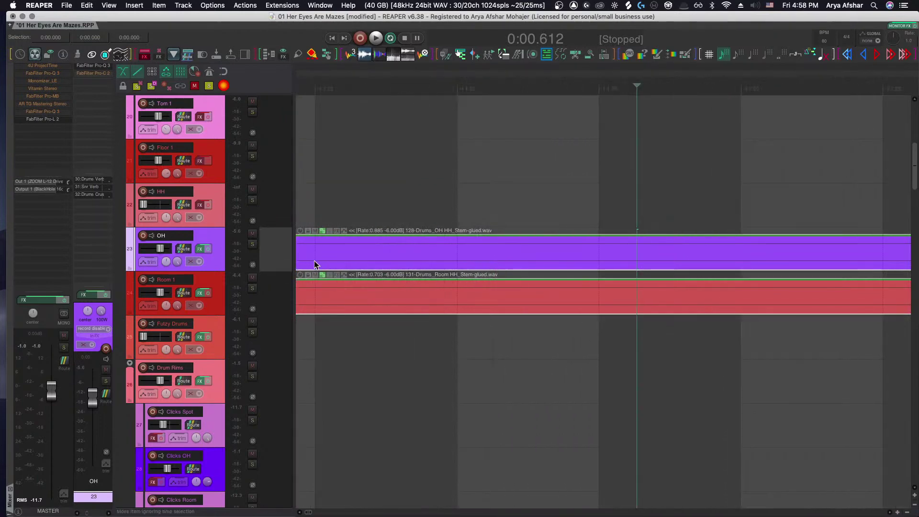
pyautogui.scroll(-4, 322, 259)
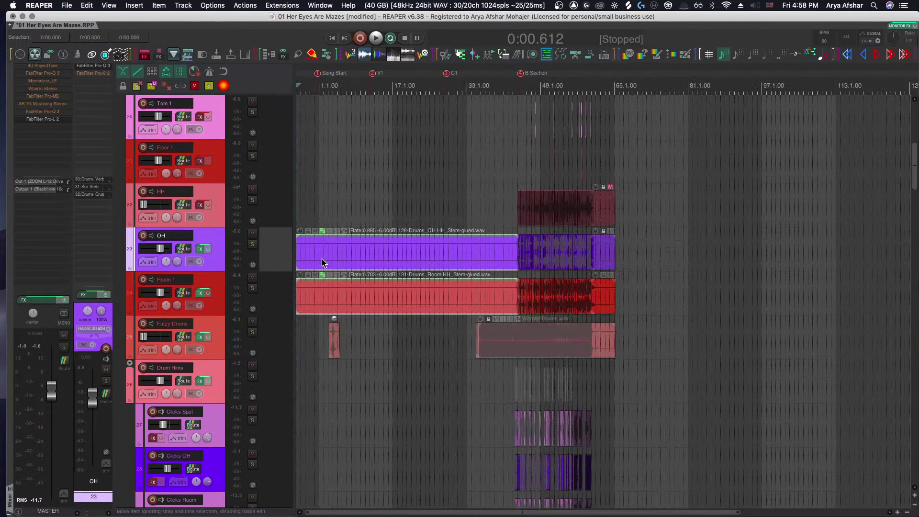
# Extend the ends of the last OH and Room 1 items to about bar 68
pyautogui.scroll(5, 631, 253)
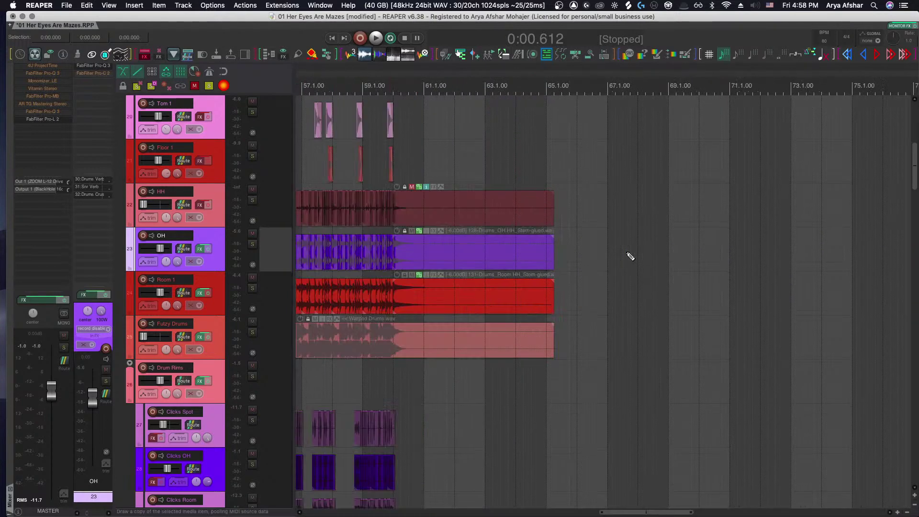
pyautogui.click(436, 259)
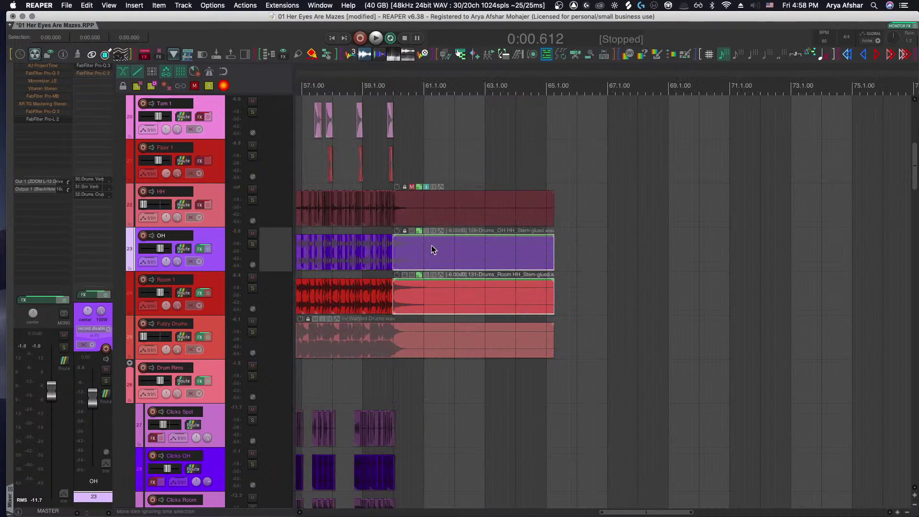
pyautogui.moveTo(552, 258); pyautogui.dragTo(648, 259)
# Toggle snapping, measure the offset between the OH and Room 1 source end notches with a time selection, and clear the selection
pyautogui.scroll(8, 547, 279)
pyautogui.scroll(2, 632, 292)
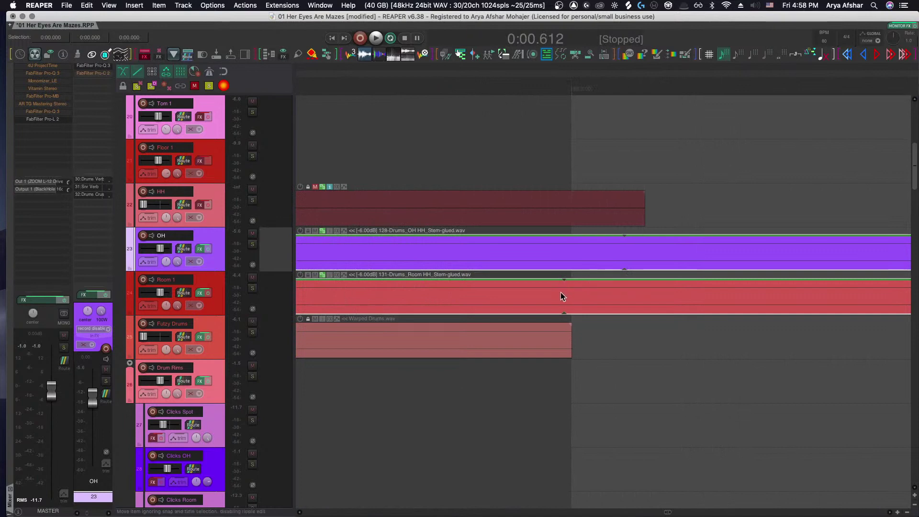
pyautogui.scroll(-3, 561, 292)
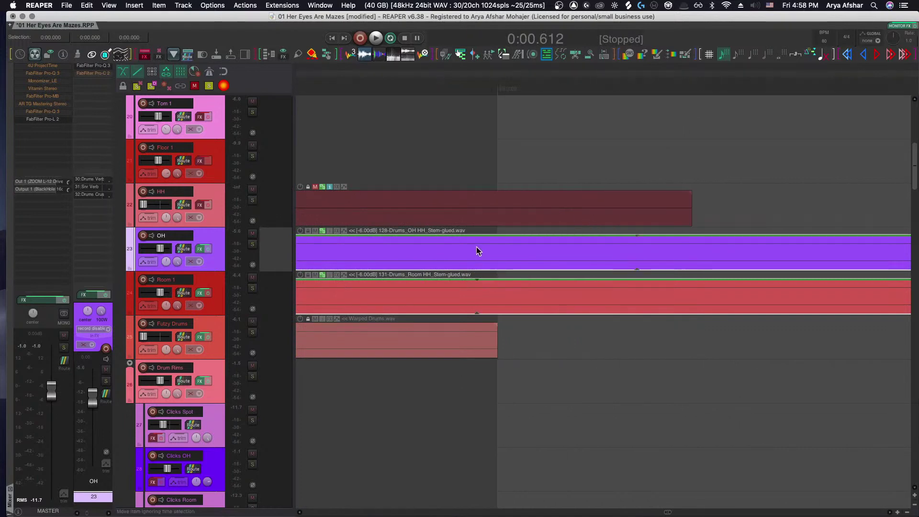
pyautogui.hotkey('alt', 's')
pyautogui.moveTo(477, 246); pyautogui.dragTo(483, 249)
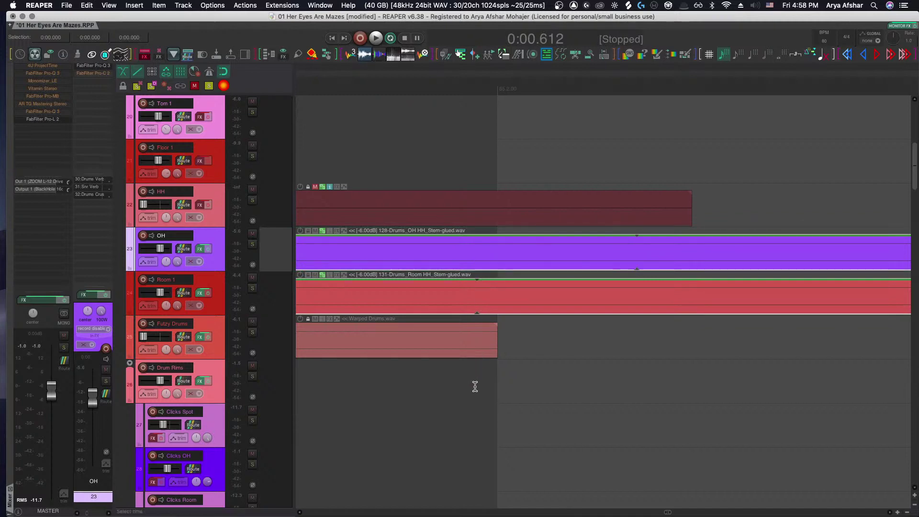
pyautogui.moveTo(473, 386); pyautogui.dragTo(654, 359)
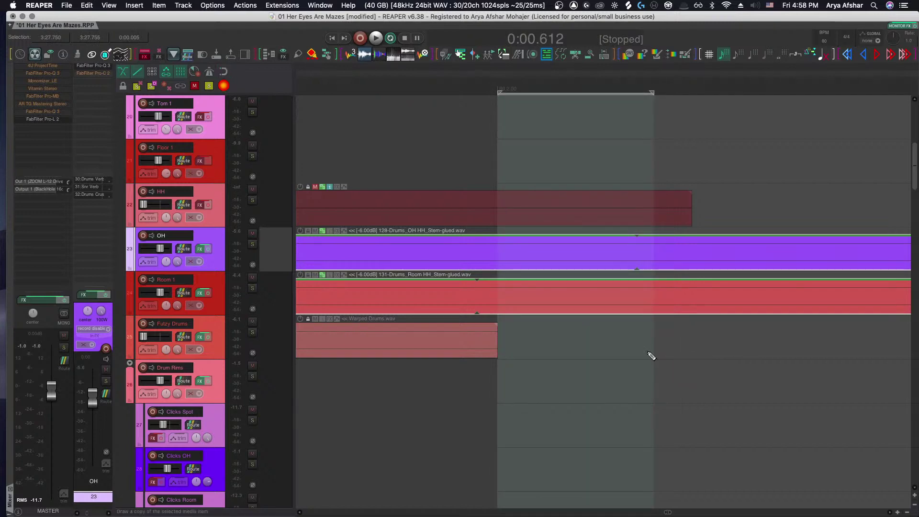
pyautogui.moveTo(652, 92); pyautogui.dragTo(636, 92)
pyautogui.moveTo(499, 98); pyautogui.dragTo(474, 92)
pyautogui.click(474, 92)
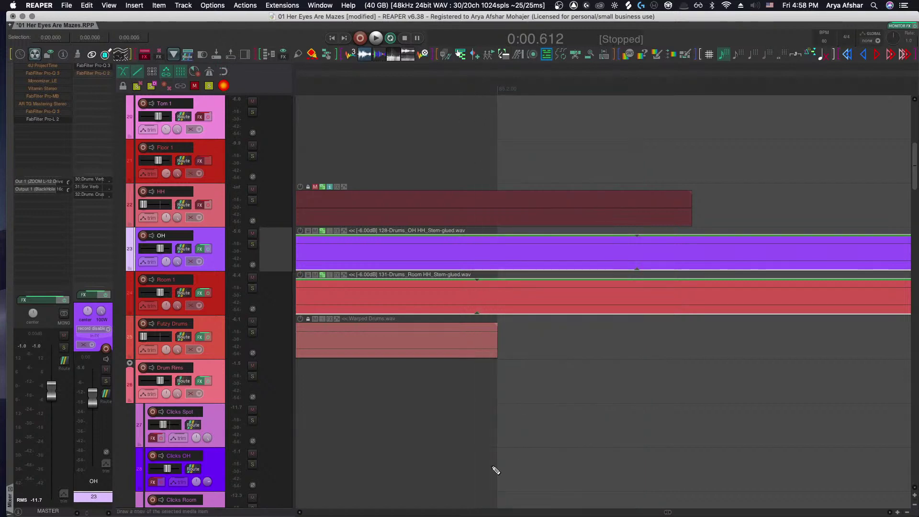
# Trim the starts of the first OH and Room 1 items to 2:23.728, just before the B Section marker
pyautogui.scroll(-10, 468, 448)
pyautogui.scroll(-10, 468, 448)
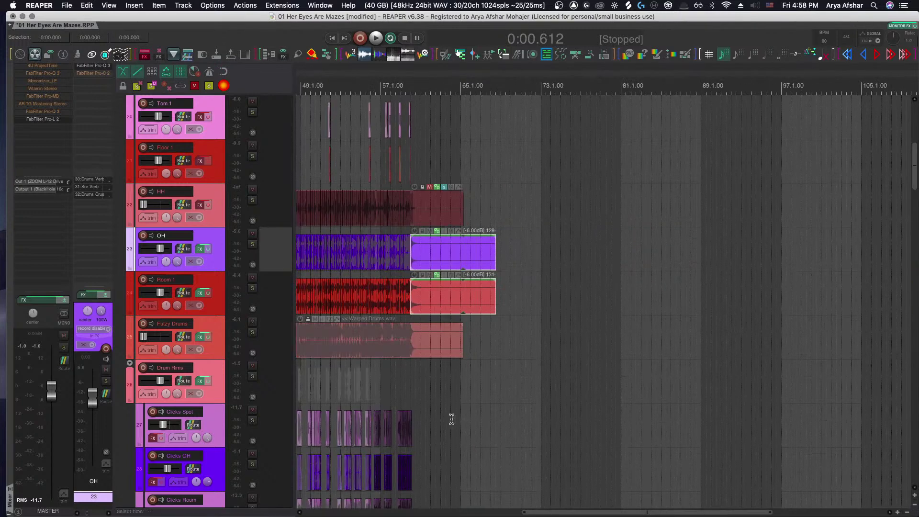
pyautogui.scroll(2, 483, 367)
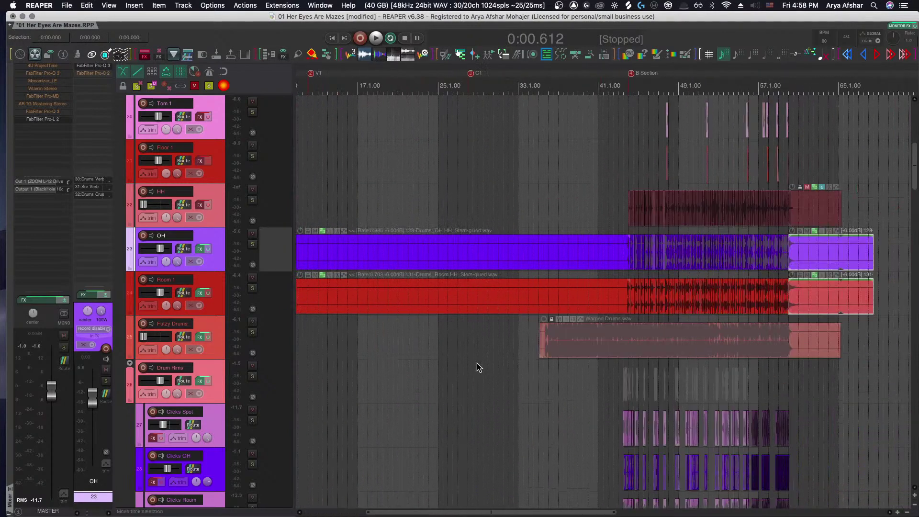
pyautogui.scroll(15, 592, 323)
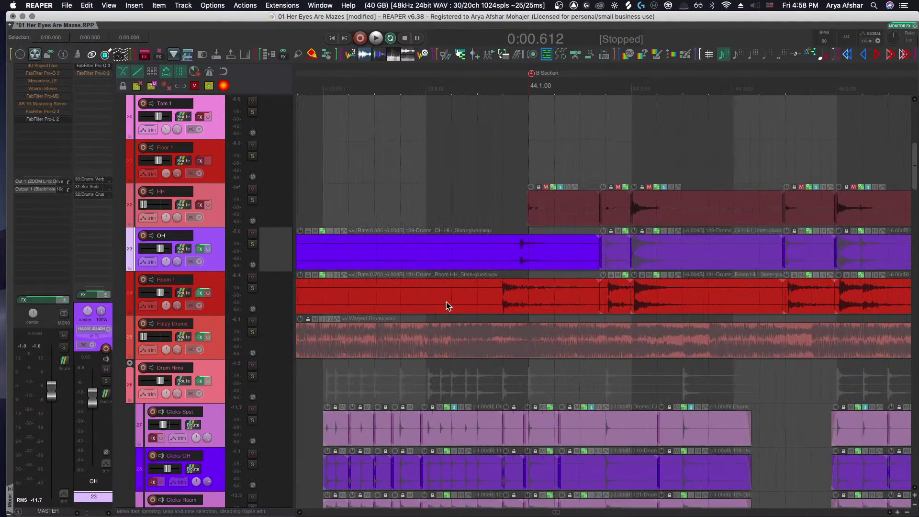
pyautogui.click(570, 253)
pyautogui.moveTo(536, 246); pyautogui.dragTo(577, 299)
pyautogui.press('a')
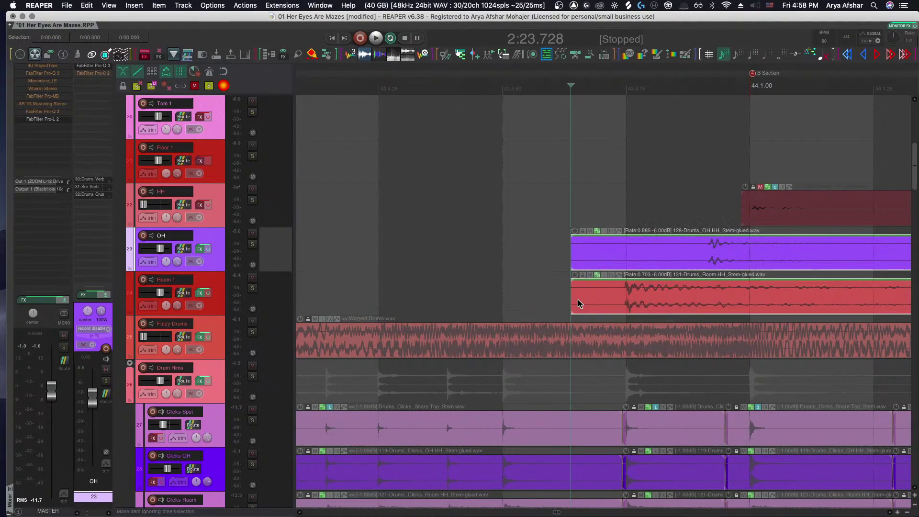
# Audition the B Section entry and examine the OH and Room 1 hit timing across the section
pyautogui.scroll(-10, 578, 300)
pyautogui.press('space')
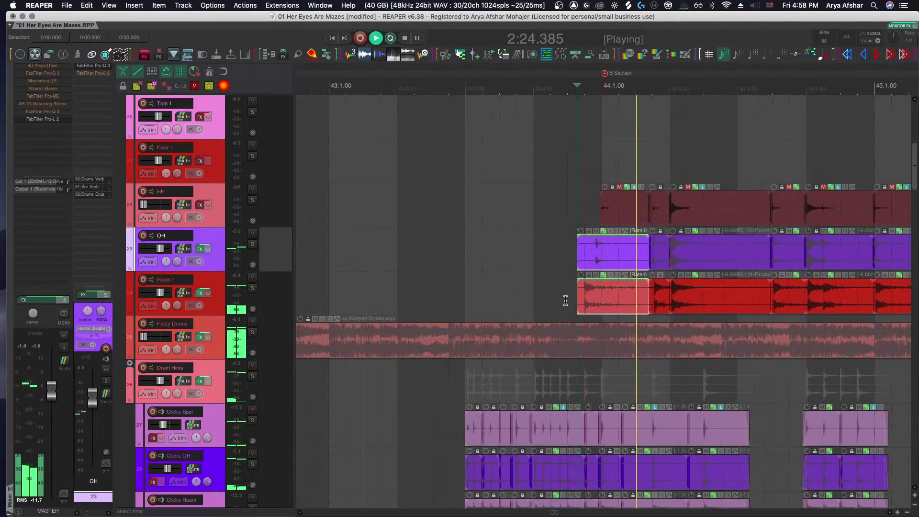
pyautogui.press('space')
pyautogui.scroll(-10, 524, 304)
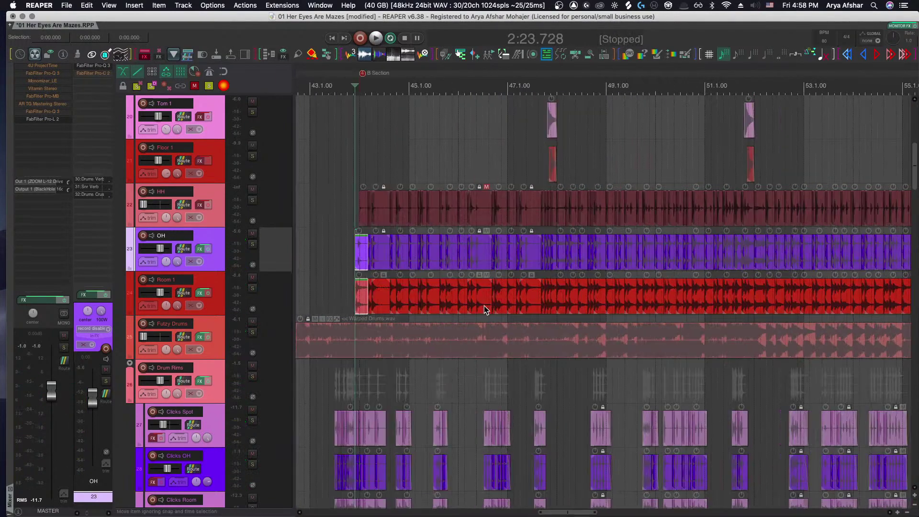
pyautogui.hscroll(12, 418, 300)
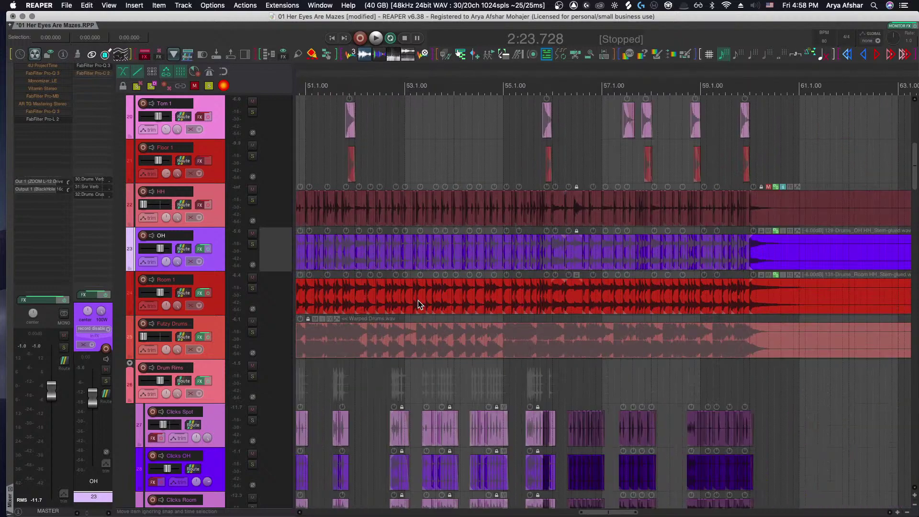
pyautogui.hscroll(-4, 479, 300)
pyautogui.hscroll(-8, 479, 300)
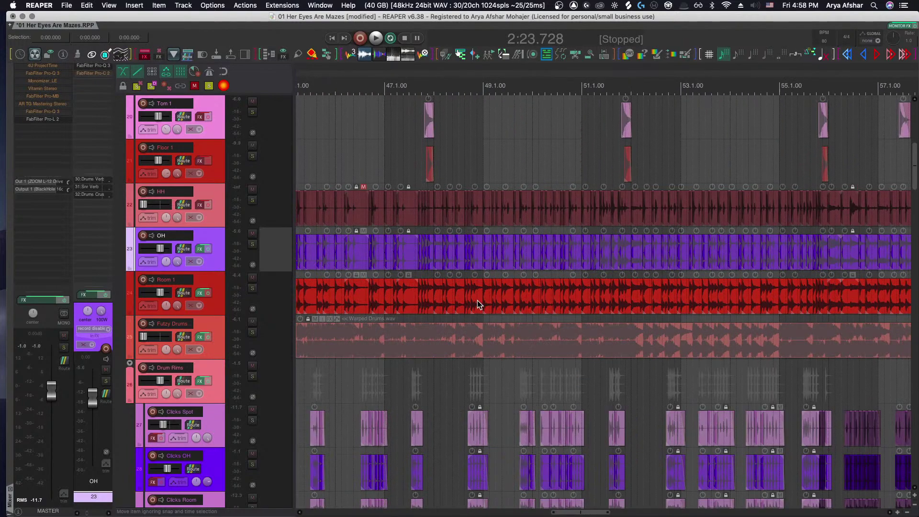
pyautogui.scroll(8, 470, 299)
pyautogui.scroll(4, 528, 293)
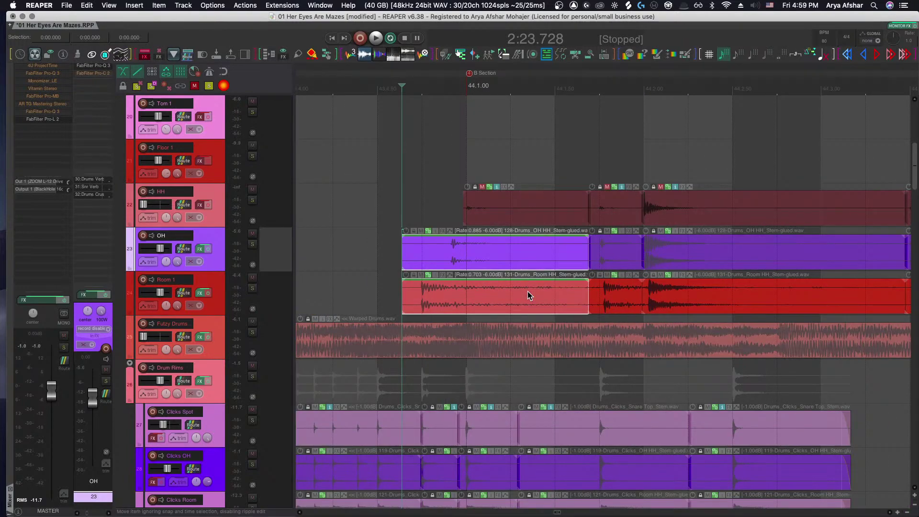
pyautogui.hscroll(3, 472, 297)
pyautogui.hscroll(-1, 470, 298)
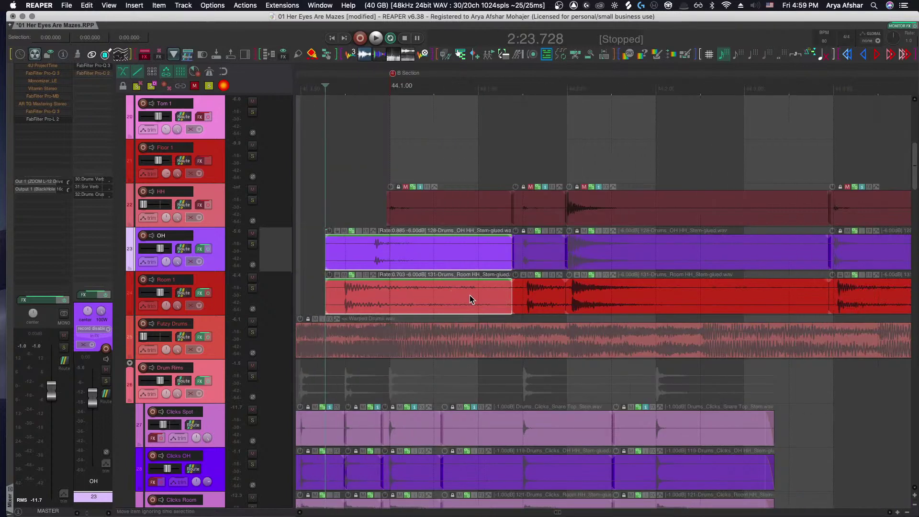
# Undo the recent OH and Room 1 edits until their first items start at the B Section again
pyautogui.press('super+z')
pyautogui.press('super+z')
pyautogui.press('super+z')
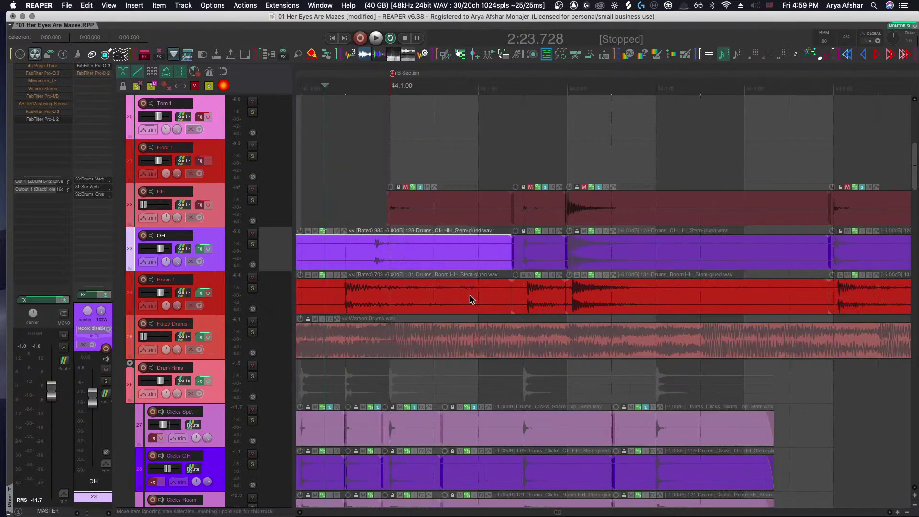
pyautogui.press('super+z')
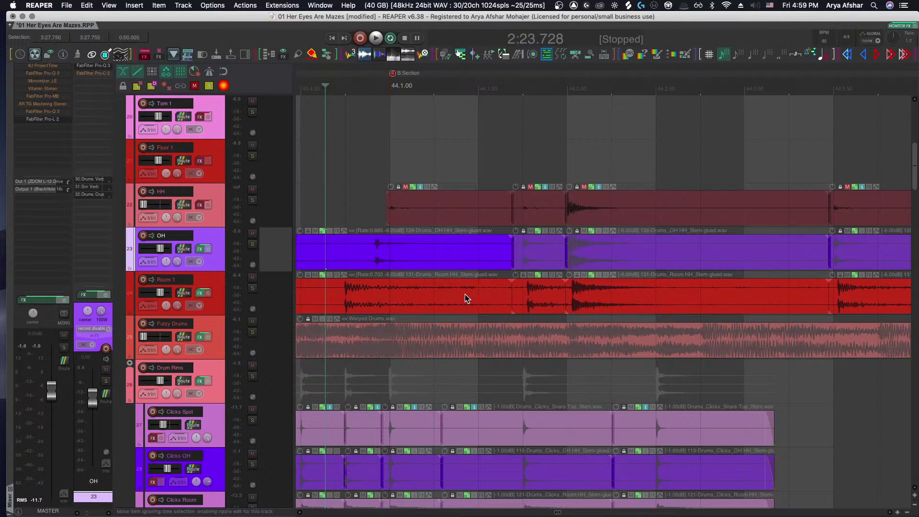
pyautogui.click(463, 295)
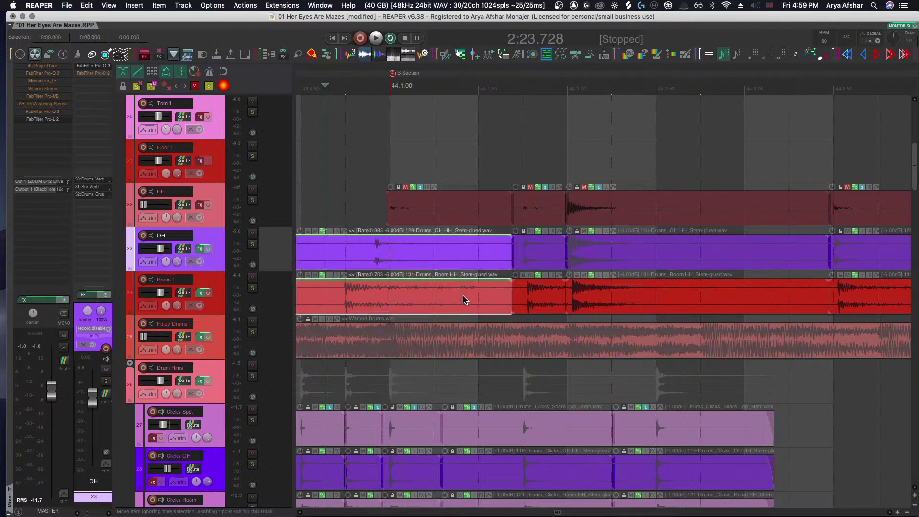
pyautogui.press('super+shift+z')
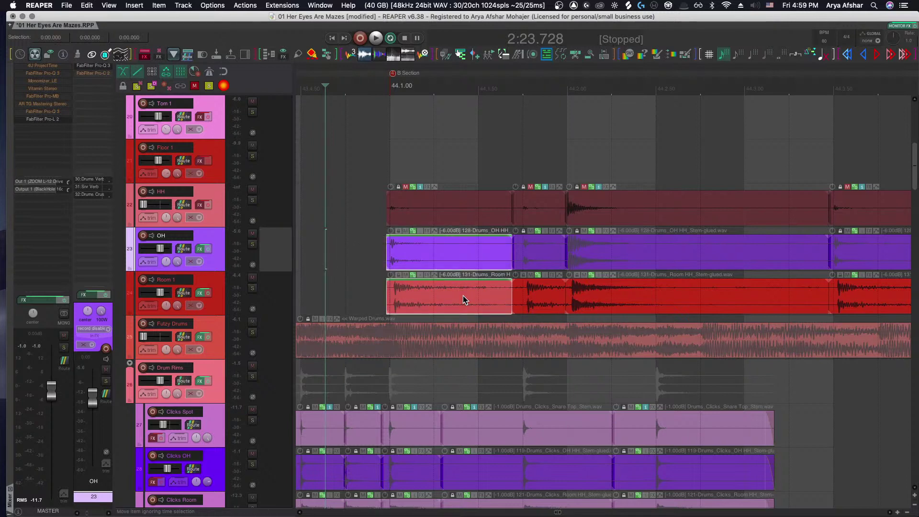
# Place the edit cursor just before the B Section and show Ozone Imager 2 in the monitoring effects chain
pyautogui.scroll(5, 391, 295)
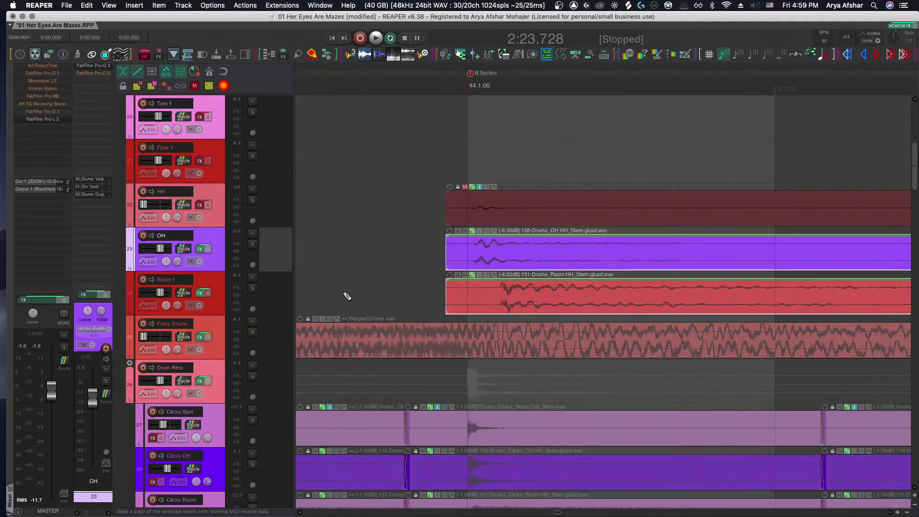
pyautogui.click(394, 292)
pyautogui.scroll(-6, 382, 295)
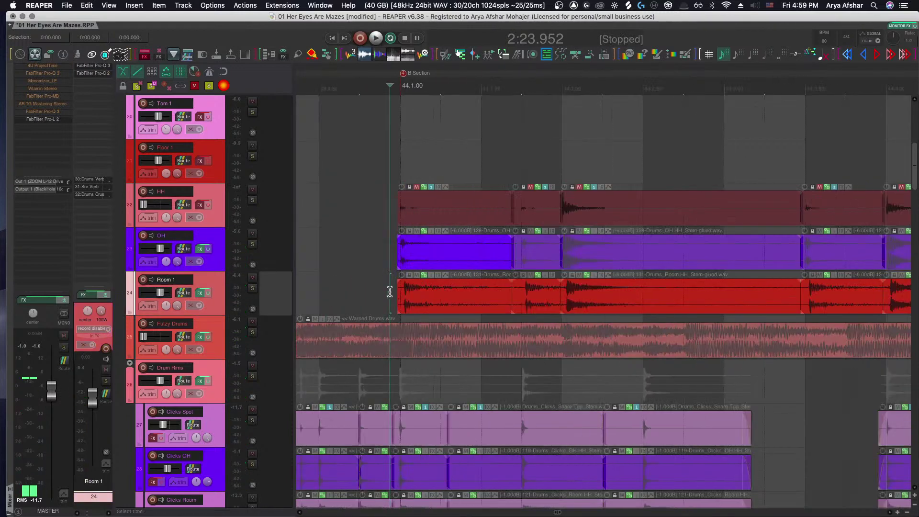
pyautogui.hotkey('shift', 'm')
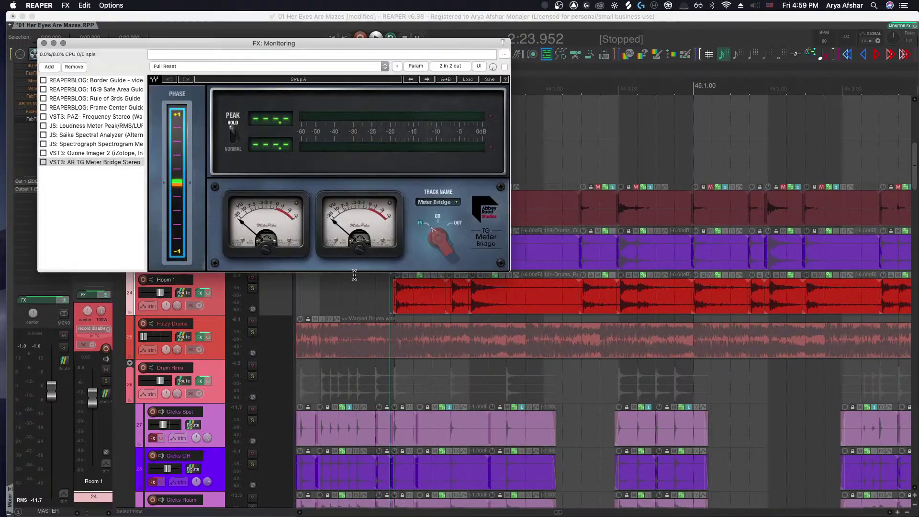
pyautogui.click(111, 152)
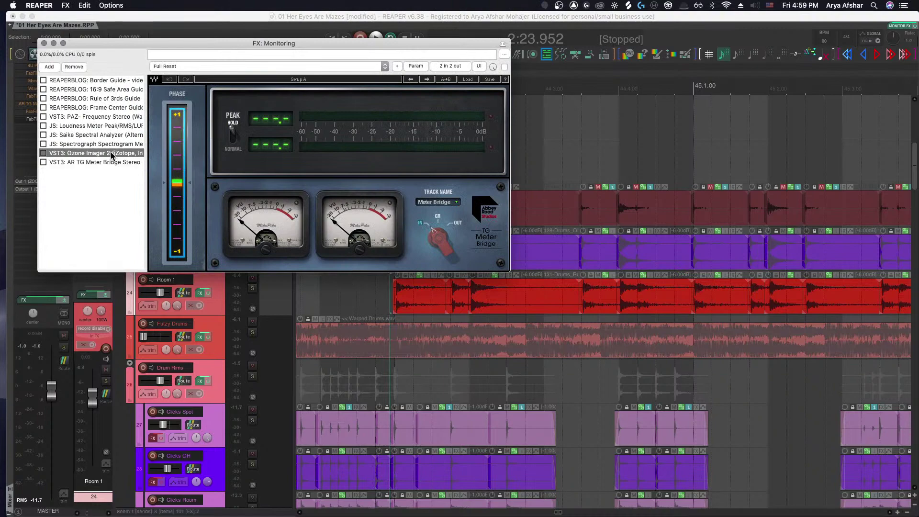
# Enable Ozone Imager 2, audition the B Section to check its stereo image, and close the monitoring effects window
pyautogui.press('space')
pyautogui.press('space')
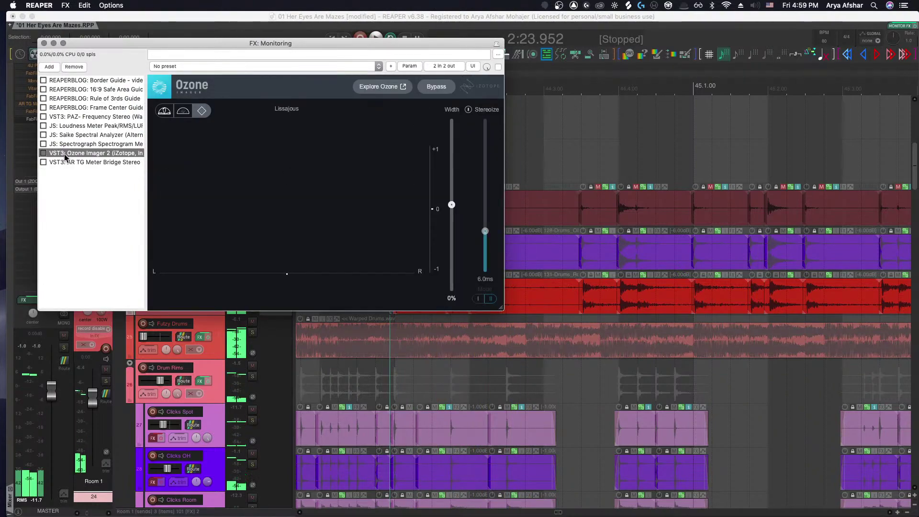
pyautogui.click(43, 153)
pyautogui.press('space')
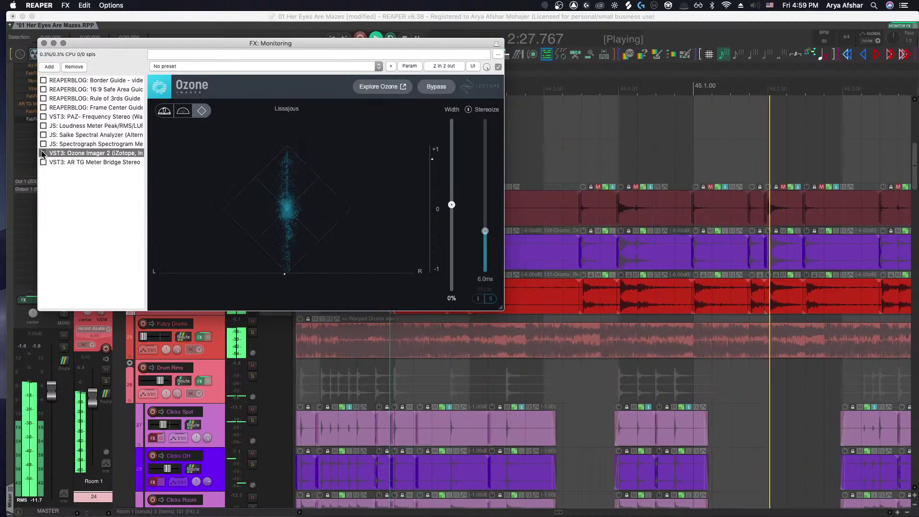
pyautogui.press('space')
pyautogui.click(44, 45)
# Select all Room 1 items across the B Section and examine their timing against OH at bar 60
pyautogui.scroll(-4, 291, 297)
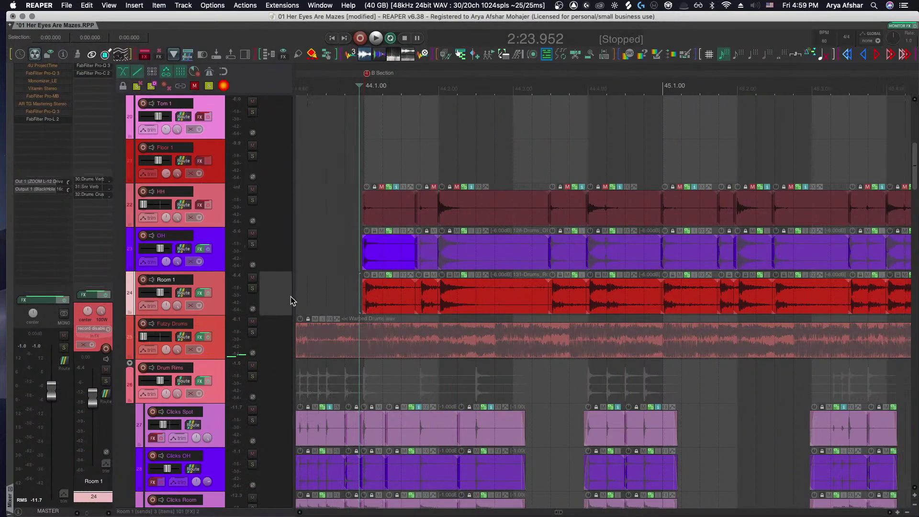
pyautogui.scroll(-2, 353, 299)
pyautogui.scroll(-1, 353, 300)
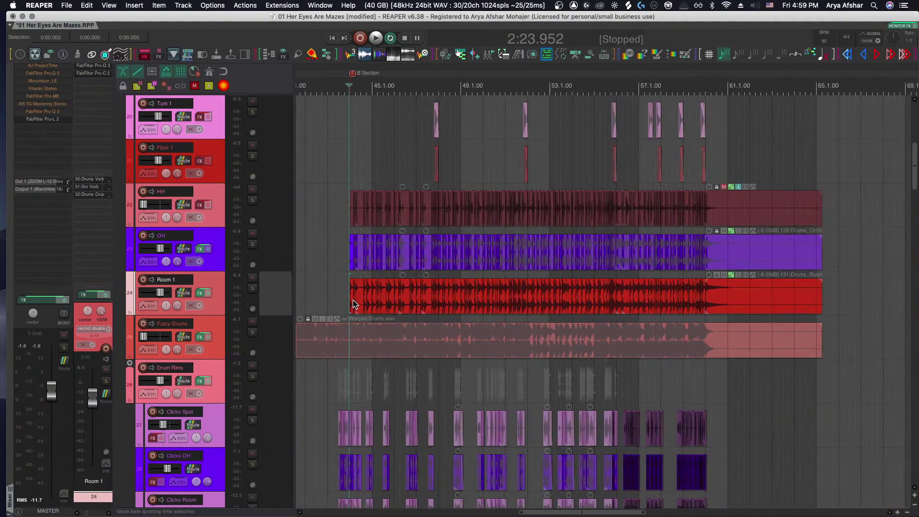
pyautogui.moveTo(340, 289); pyautogui.dragTo(797, 288)
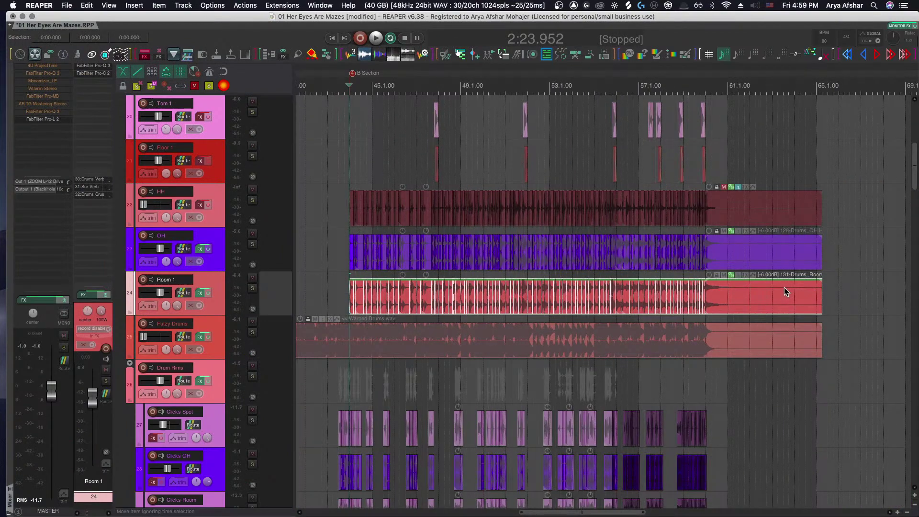
pyautogui.scroll(8, 784, 287)
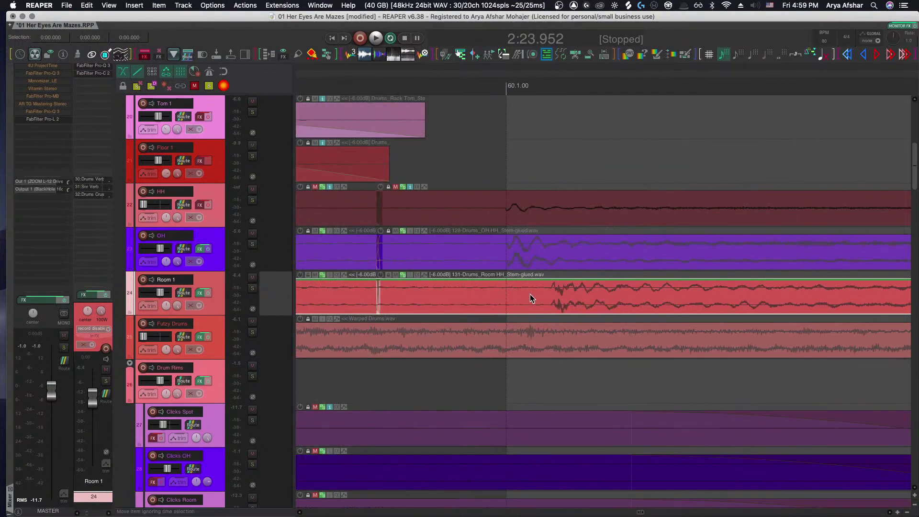
pyautogui.scroll(-3, 550, 300)
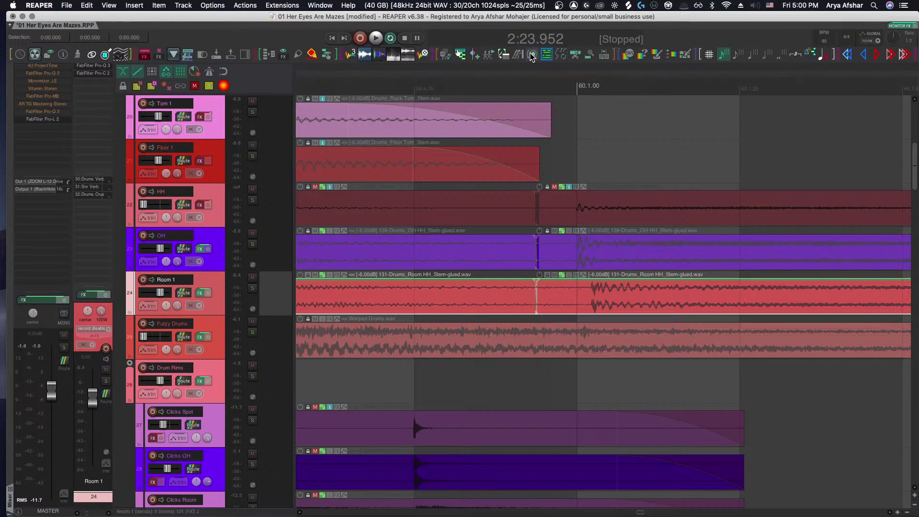
# Nudge the contents of the selected Room 1 items right by 5 milliseconds and check the result around bar 60
pyautogui.click(513, 55)
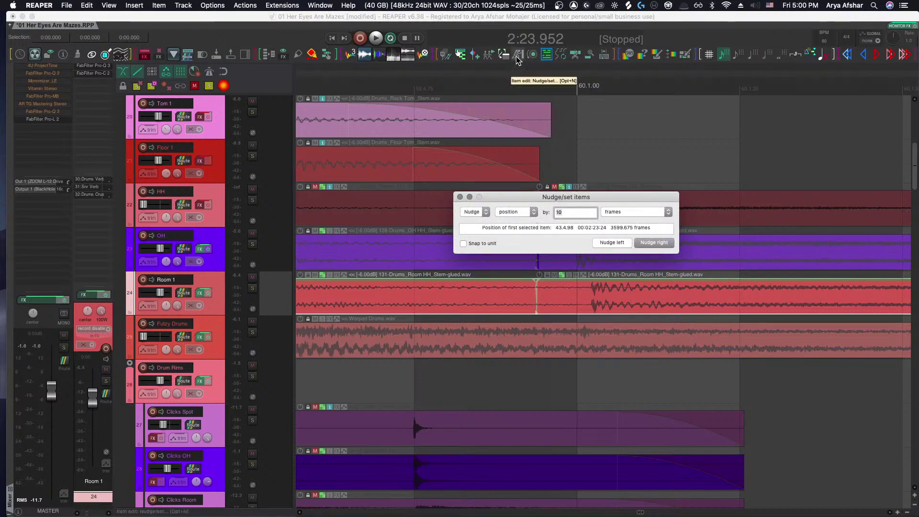
pyautogui.click(632, 214)
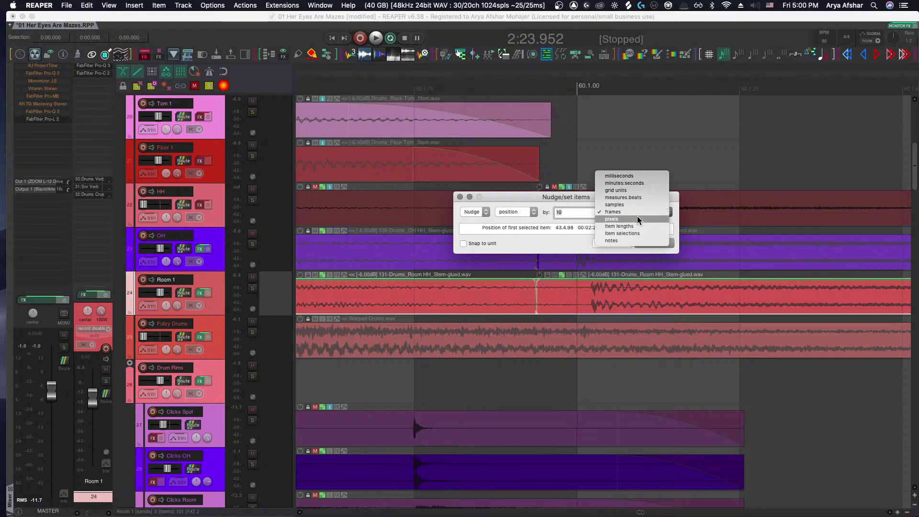
pyautogui.click(565, 245)
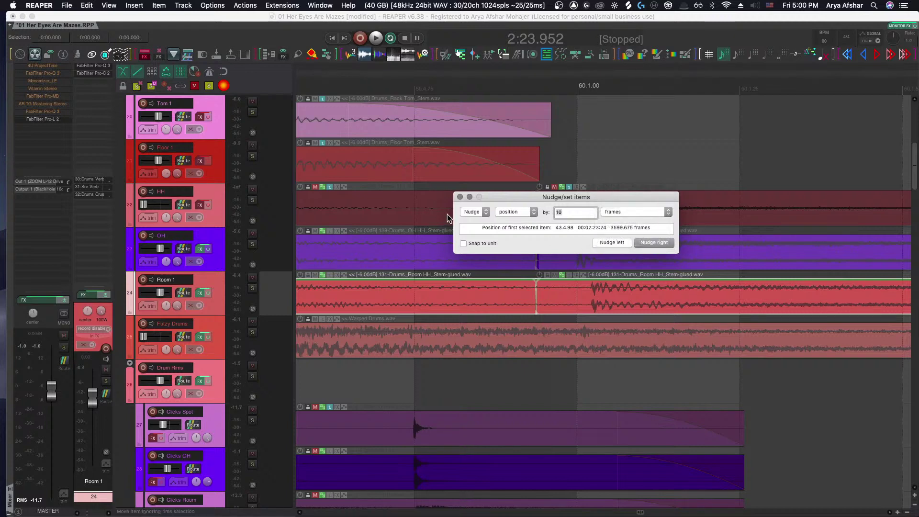
pyautogui.click(535, 214)
pyautogui.click(521, 246)
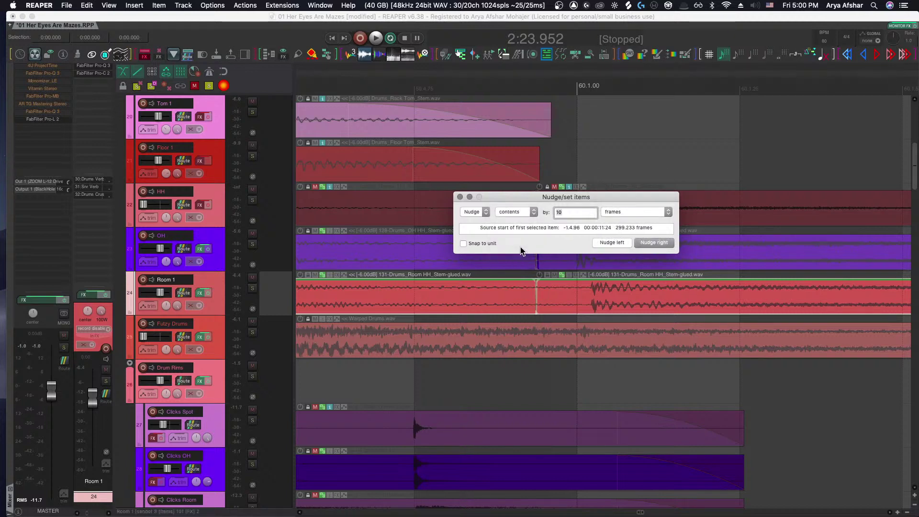
pyautogui.scroll(-6, 500, 328)
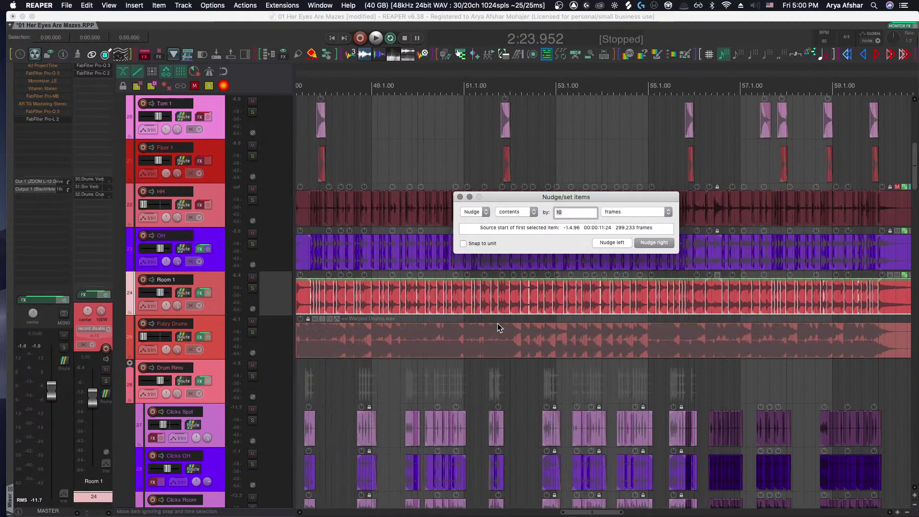
pyautogui.hscroll(5, 497, 323)
pyautogui.click(623, 212)
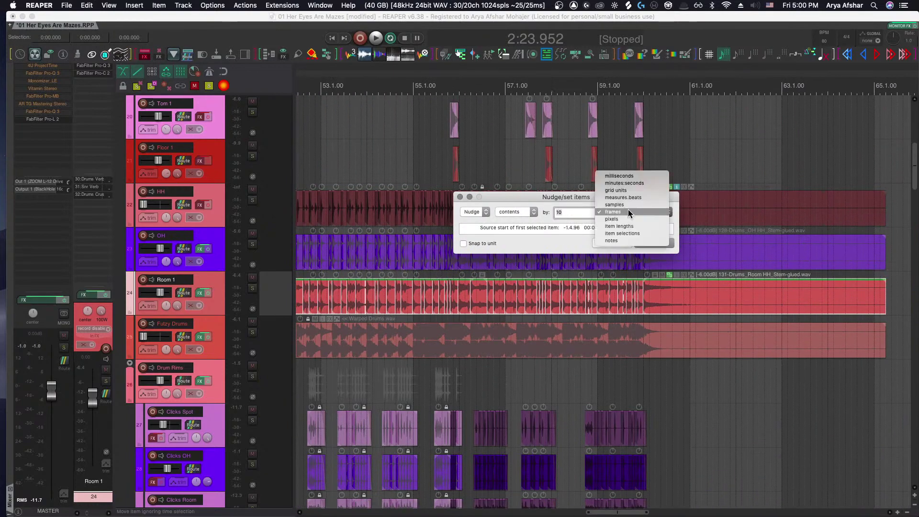
pyautogui.click(622, 176)
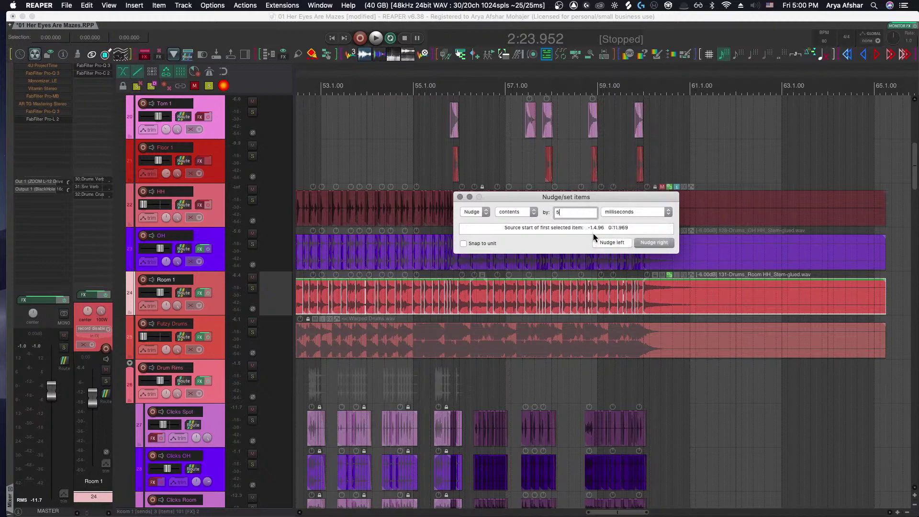
pyautogui.click(651, 241)
pyautogui.scroll(6, 615, 297)
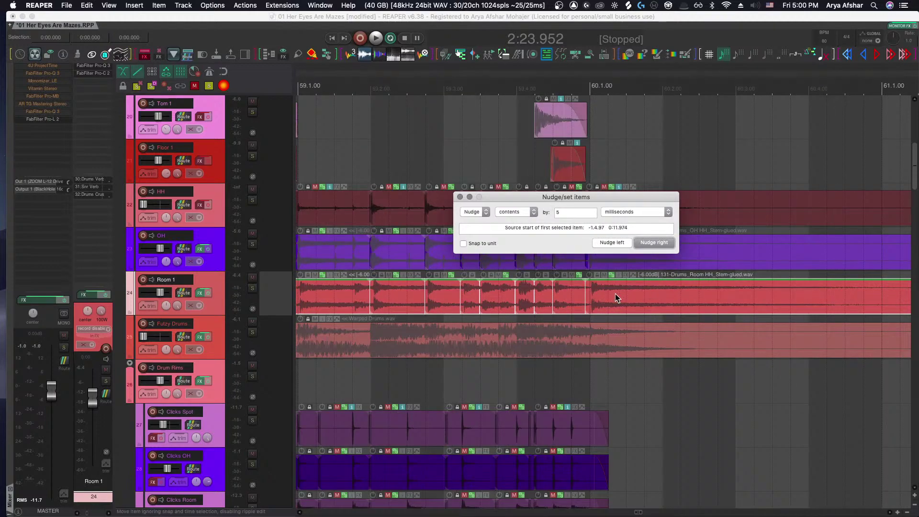
pyautogui.scroll(-8, 560, 302)
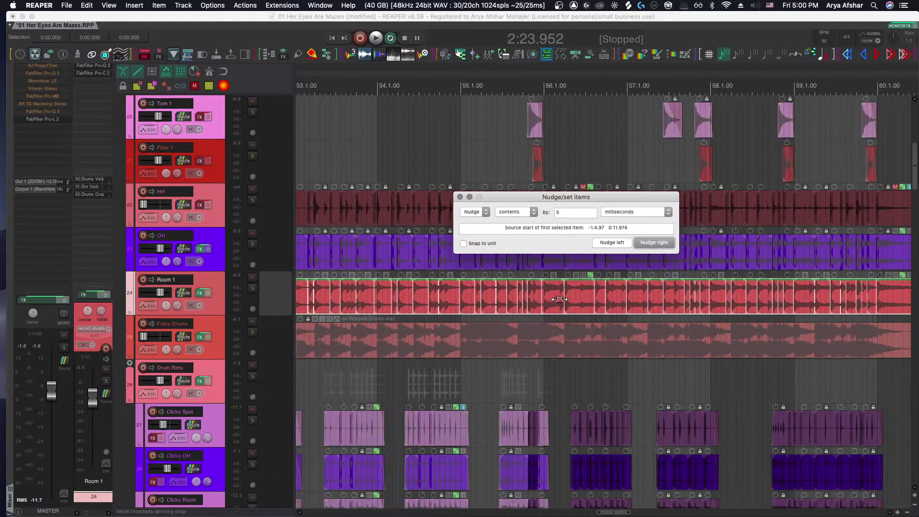
# Audition the B Section with the nudged items, close the nudge settings, and lower the Room 1 track's volume slightly
pyautogui.press('space')
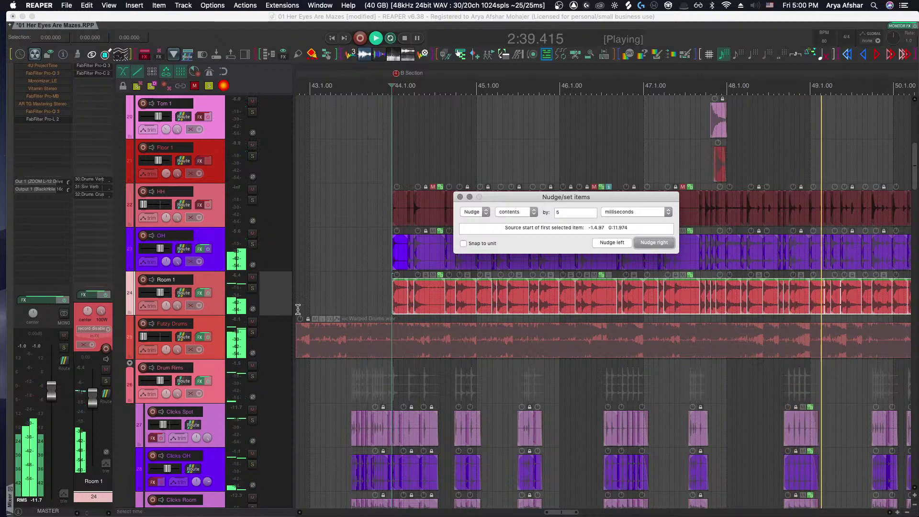
pyautogui.hscroll(2, 270, 308)
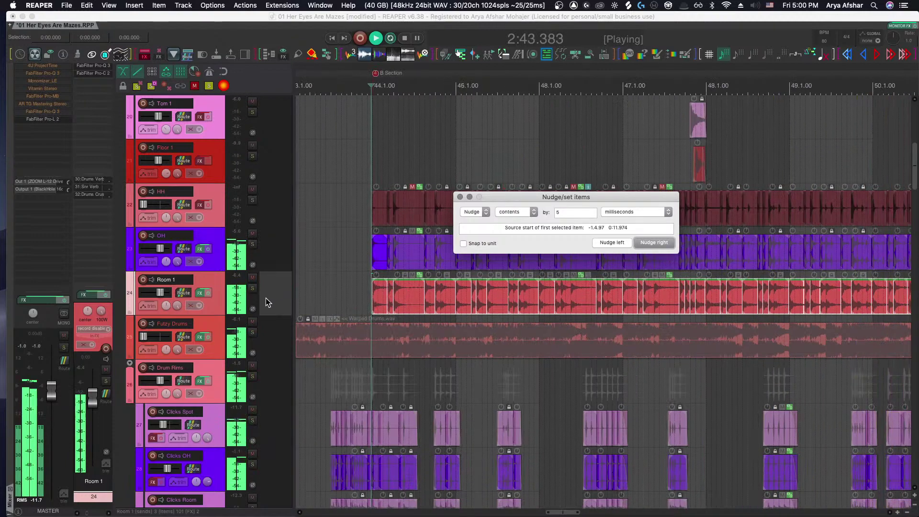
pyautogui.click(218, 308)
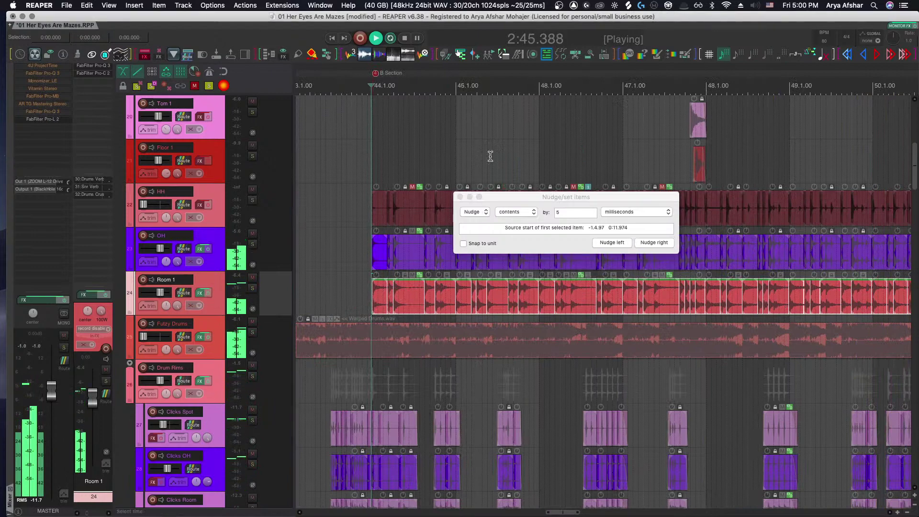
pyautogui.click(460, 197)
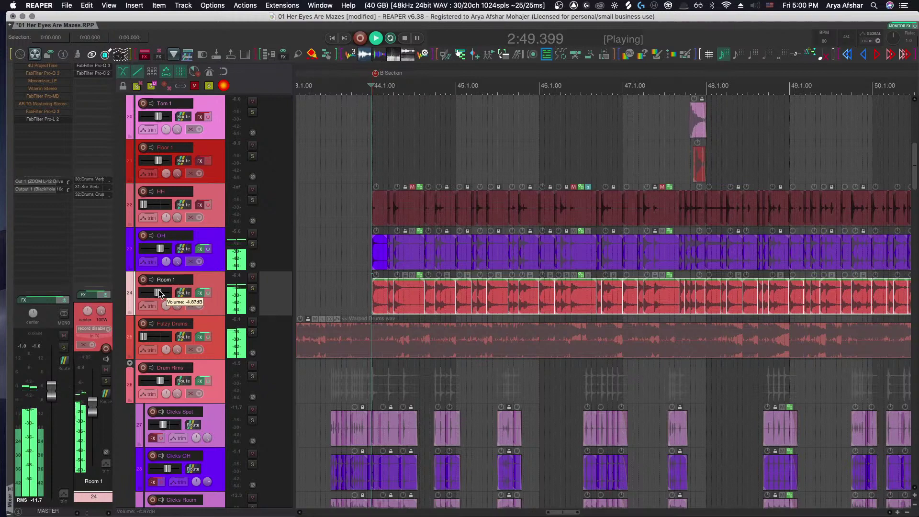
pyautogui.scroll(-1, 159, 293)
pyautogui.scroll(-1, 159, 293)
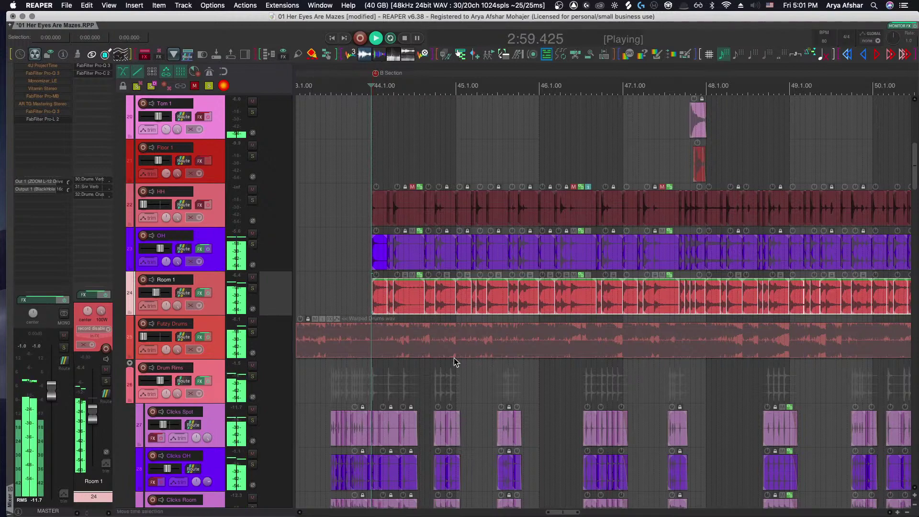
# Restart playback from the B Section and raise the Bass DI track's volume to -2.85 dB
pyautogui.scroll(-5, 431, 356)
pyautogui.scroll(-5, 402, 348)
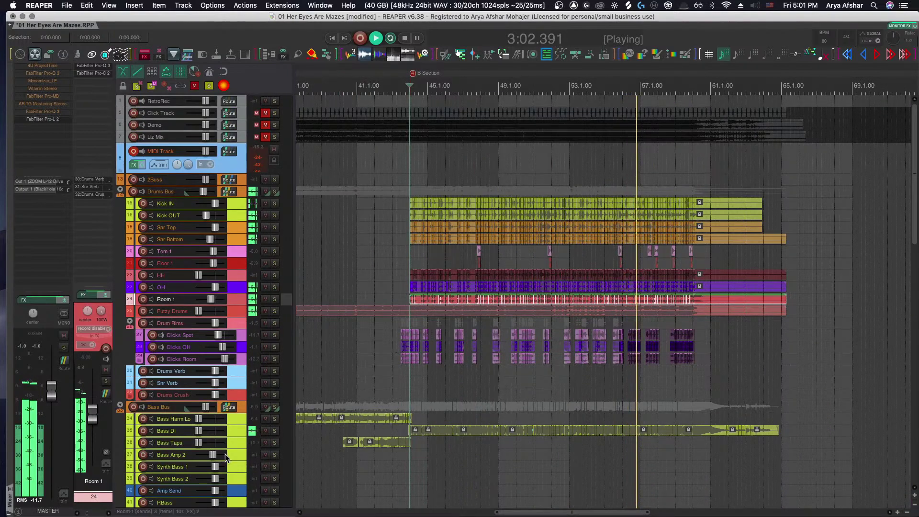
pyautogui.press('space')
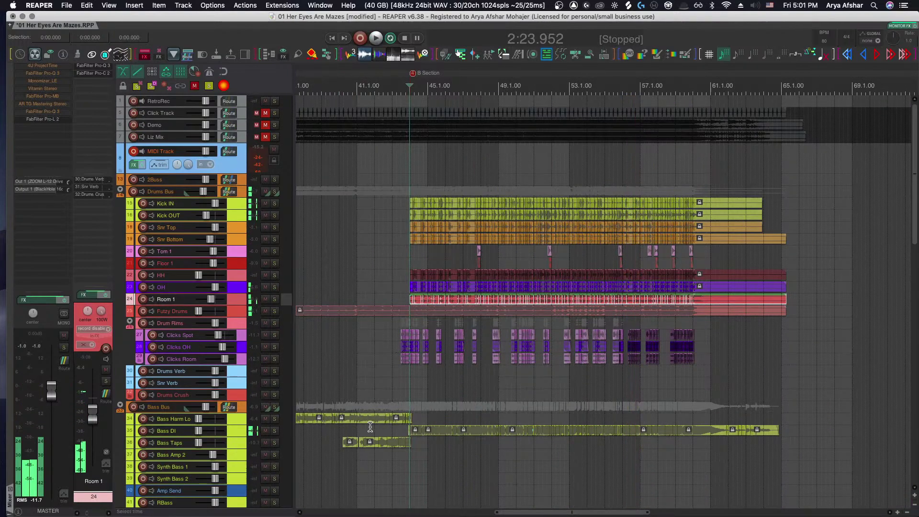
pyautogui.press('space')
pyautogui.moveTo(200, 431); pyautogui.dragTo(212, 430)
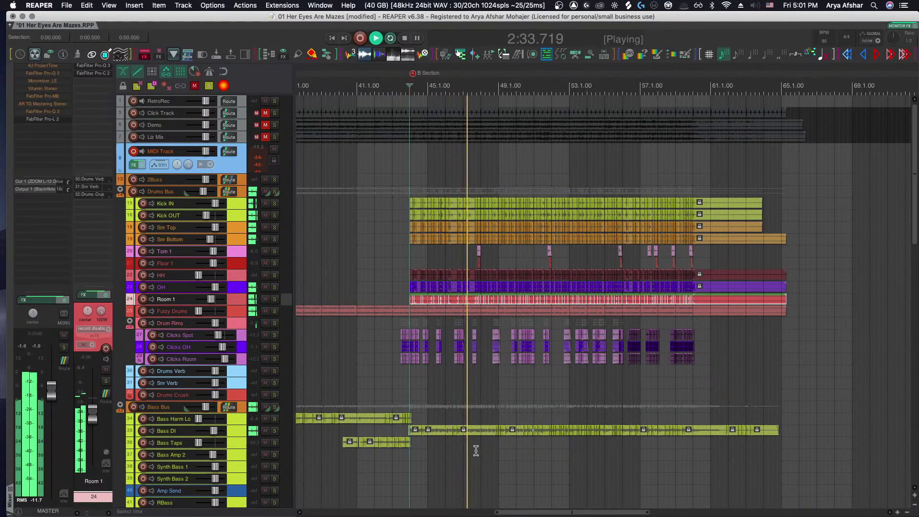
# Remove the GTR Tuner Mono plug-in from the Bass DI track's effects chain
pyautogui.scroll(3, 476, 449)
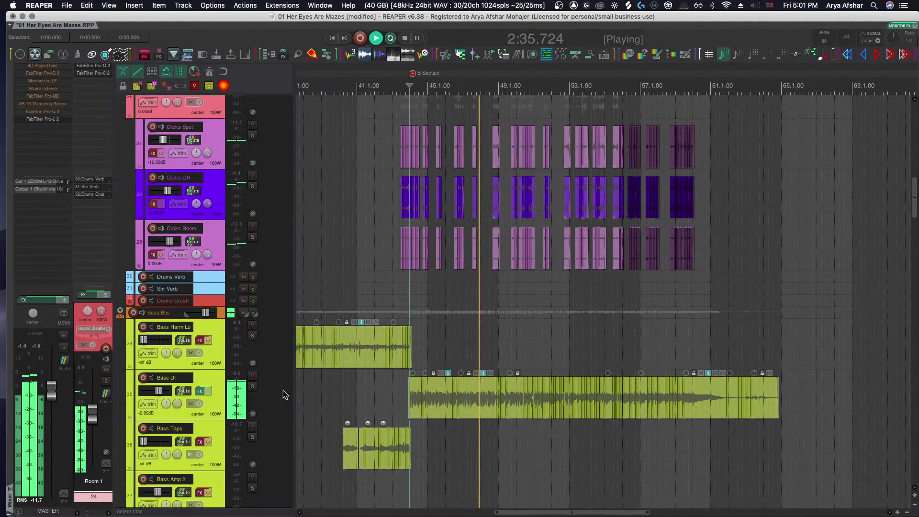
pyautogui.click(200, 391)
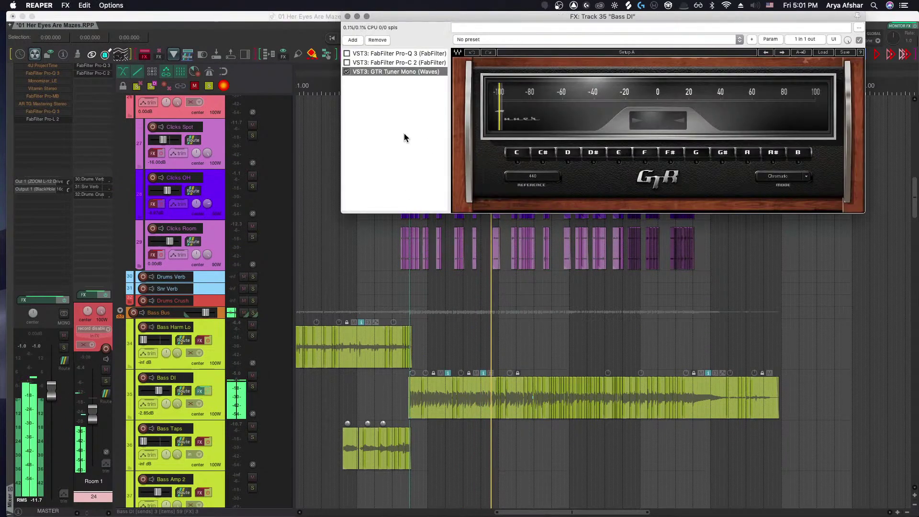
pyautogui.click(376, 40)
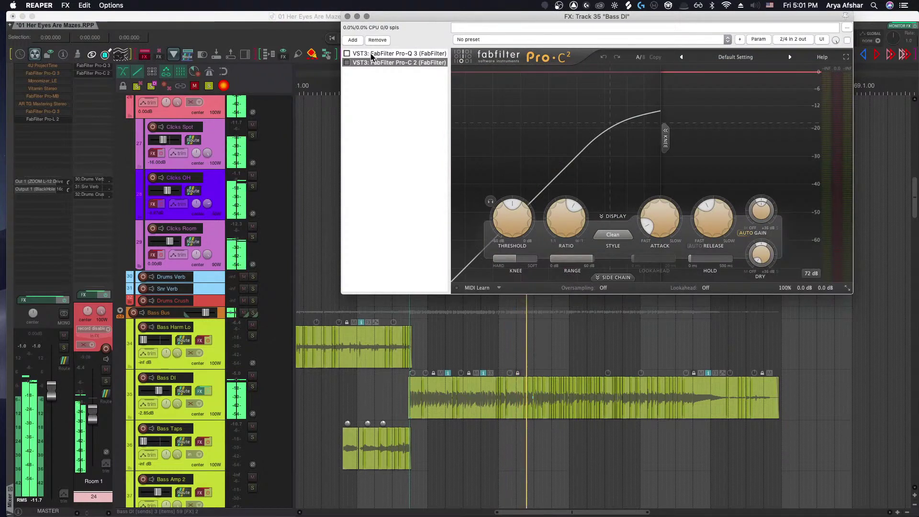
# Solo the Bass DI track, play it, and enable FabFilter Pro-Q 3 in its effects chain
pyautogui.click(423, 399)
pyautogui.press('space')
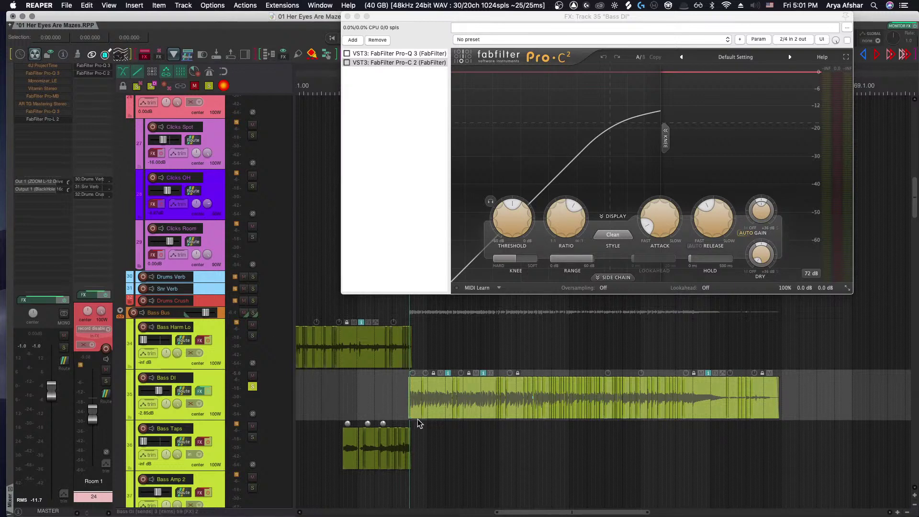
pyautogui.press('space')
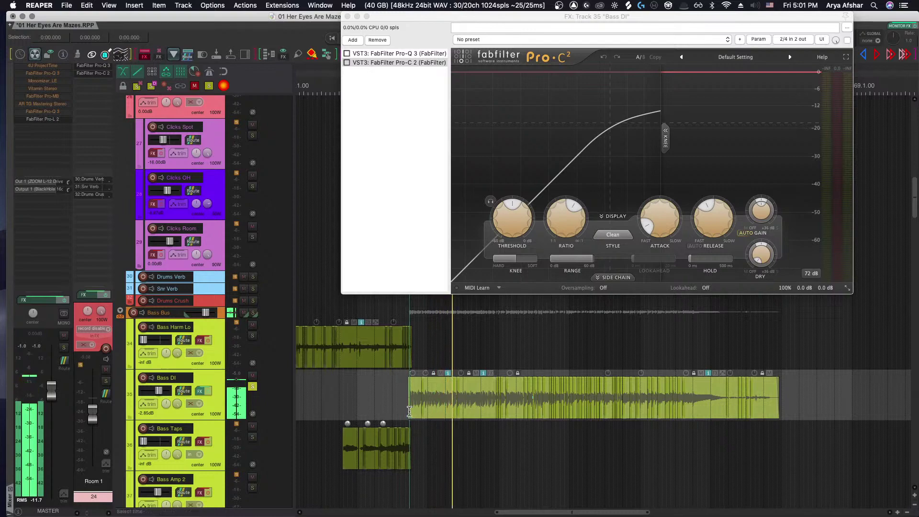
pyautogui.click(376, 54)
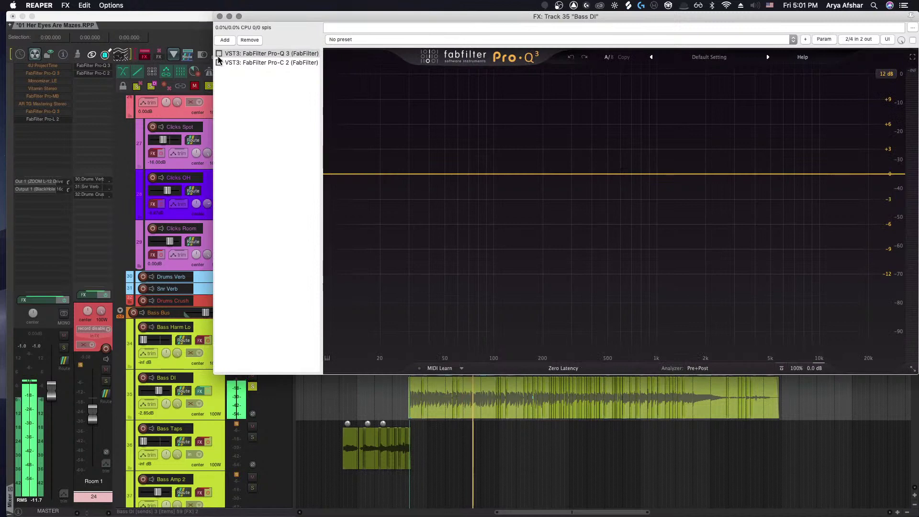
pyautogui.click(219, 54)
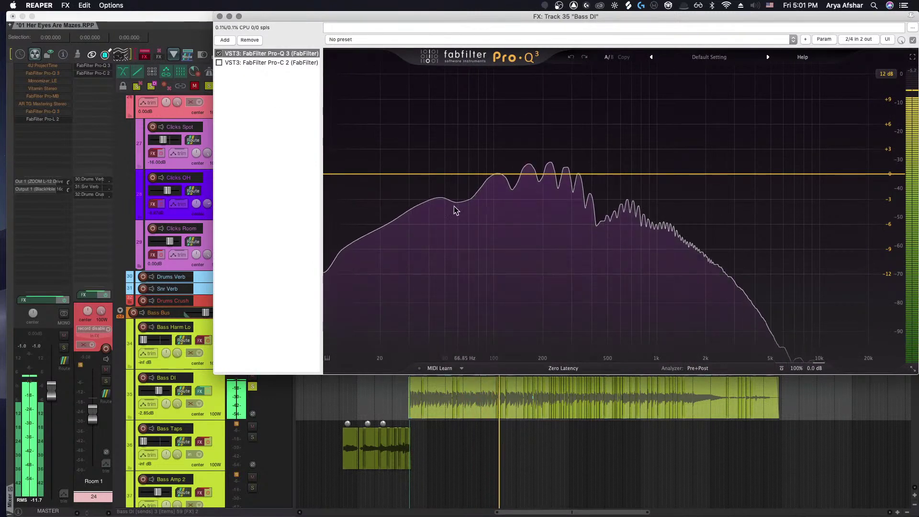
# Replay the soloed Bass DI from the B Section and examine its frequency spectrum in Pro-Q 3
pyautogui.press('space')
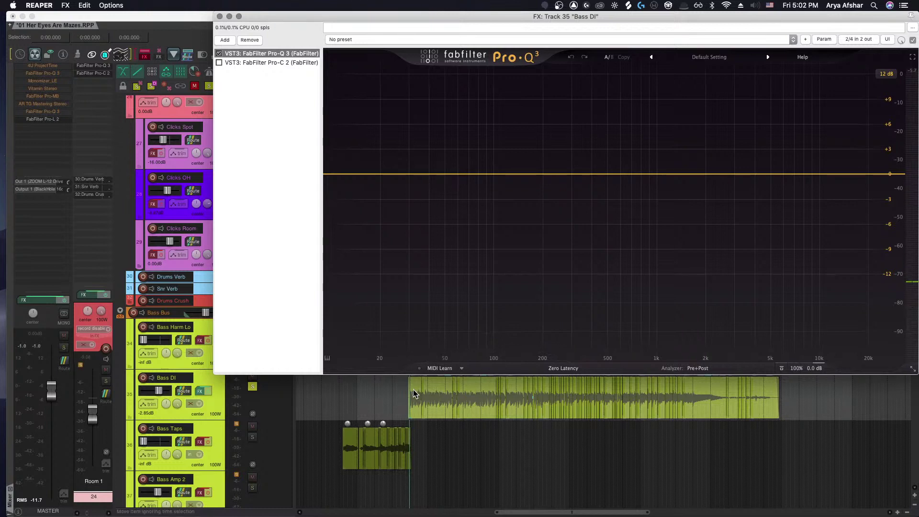
pyautogui.scroll(3, 412, 393)
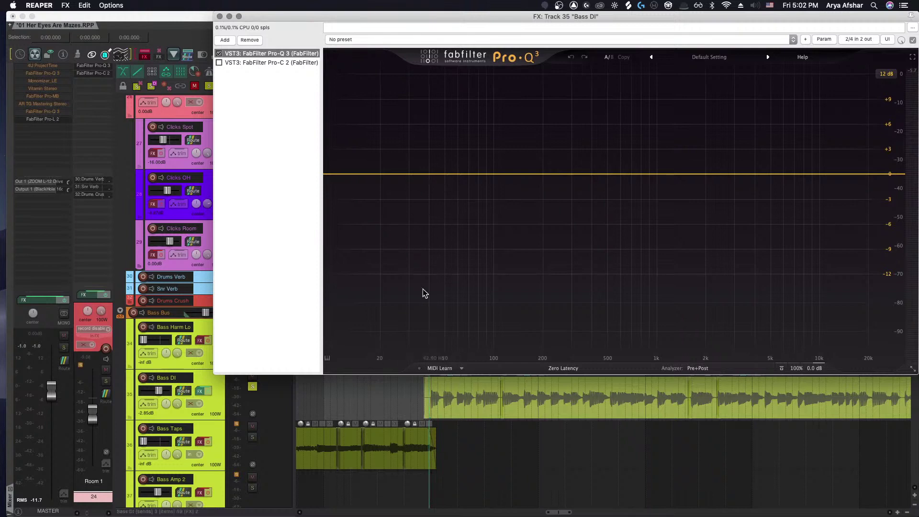
pyautogui.press('space')
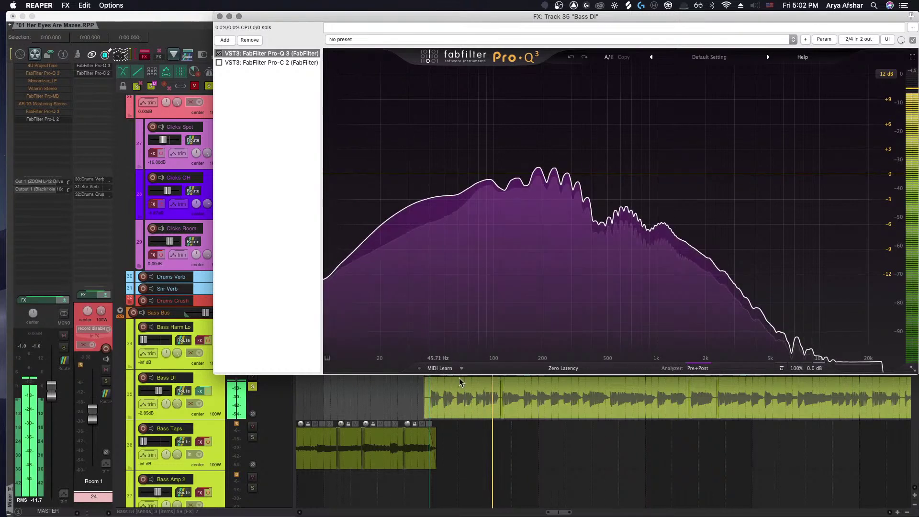
pyautogui.hscroll(5, 513, 443)
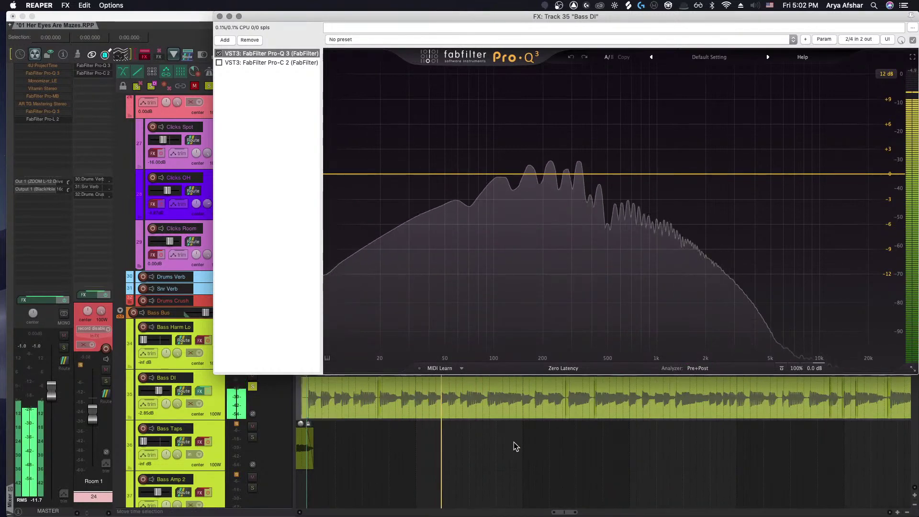
pyautogui.hscroll(-1, 527, 438)
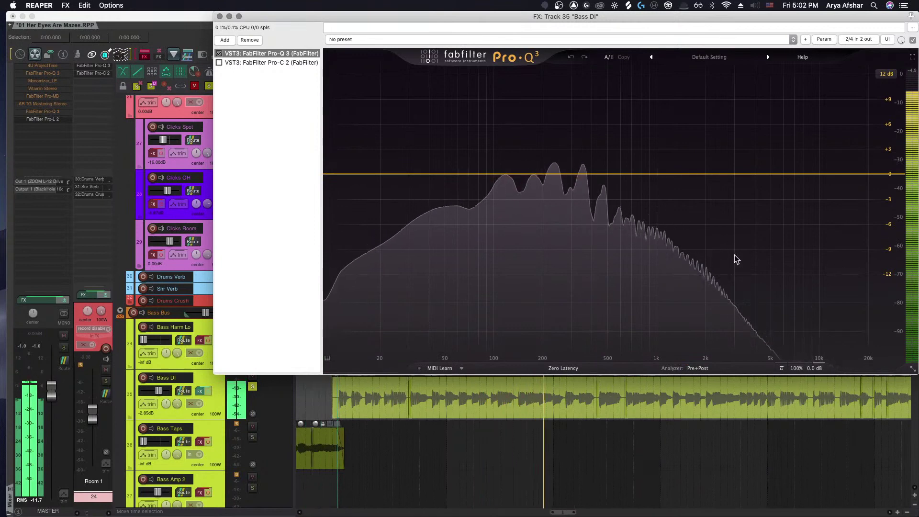
# Add a Pro-Q 3 bell band on Bass DI, sweep it in solo, and set it to 476.02 Hz, -3.48 dB, Q 1.814
pyautogui.click(664, 174)
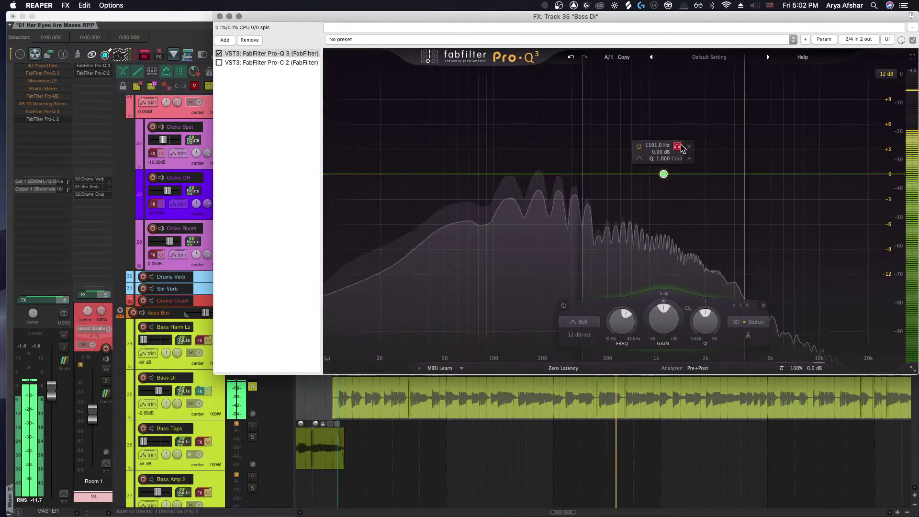
pyautogui.moveTo(681, 148); pyautogui.dragTo(608, 187)
pyautogui.scroll(10, 637, 160)
pyautogui.scroll(-8, 636, 162)
pyautogui.scroll(12, 641, 175)
pyautogui.scroll(-9, 595, 188)
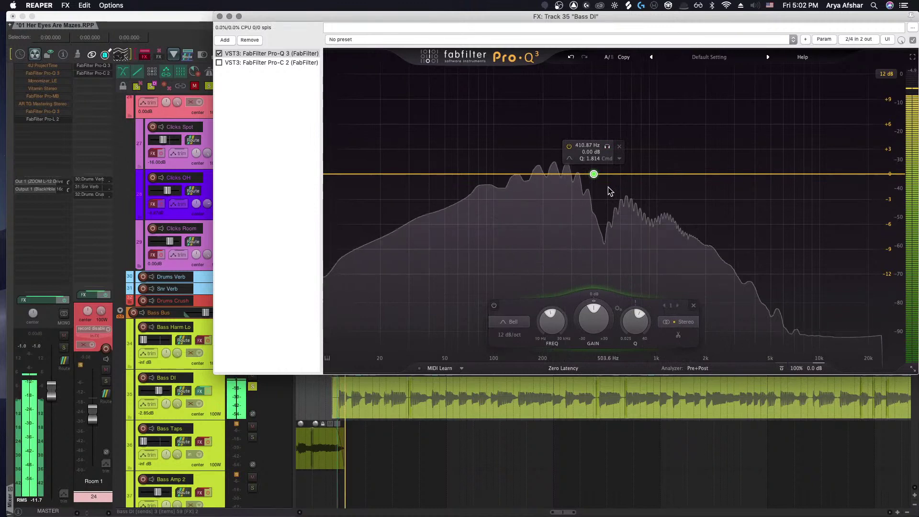
pyautogui.moveTo(607, 146); pyautogui.dragTo(604, 207)
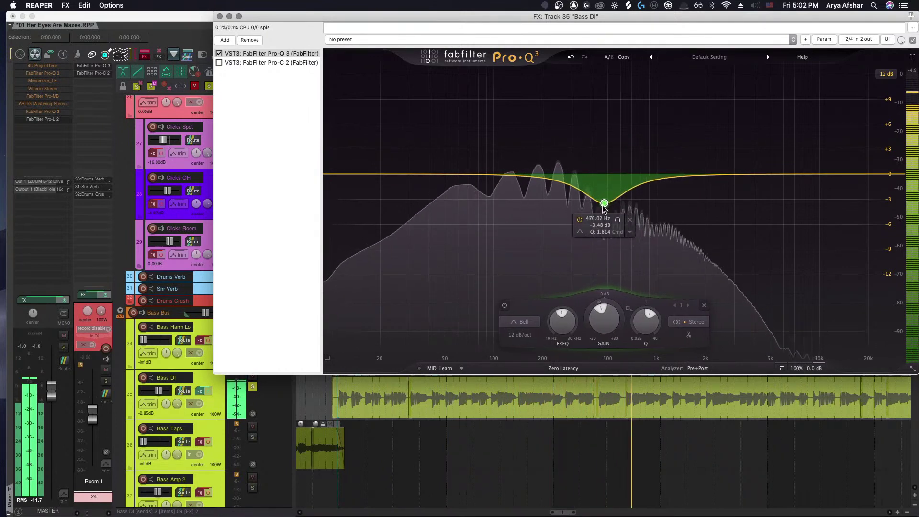
# Add a bell cut at 1640.5 Hz, -6.04 dB, Q 1.472, and a slight bell boost around 160 Hz to the Bass DI EQ
pyautogui.click(668, 180)
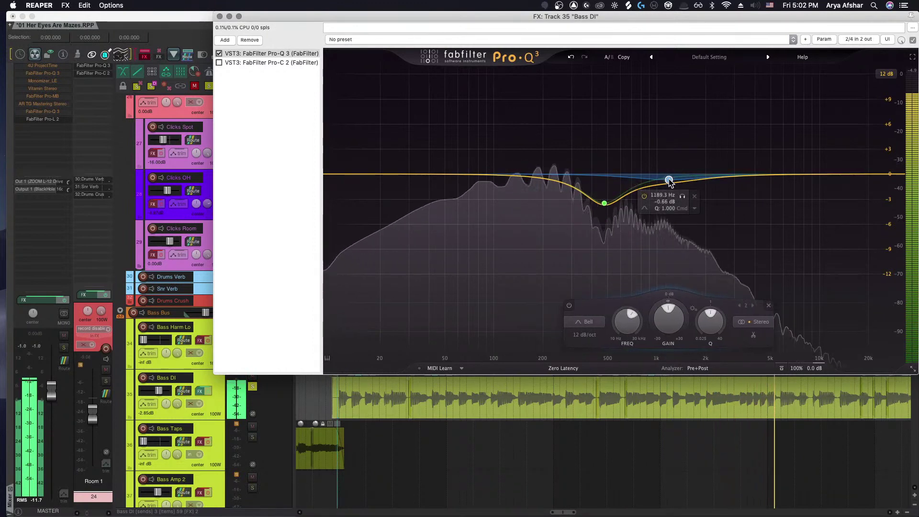
pyautogui.moveTo(682, 196)
pyautogui.mouseDown()
pyautogui.moveTo(695, 198)
pyautogui.moveTo(686, 190)
pyautogui.mouseUp()
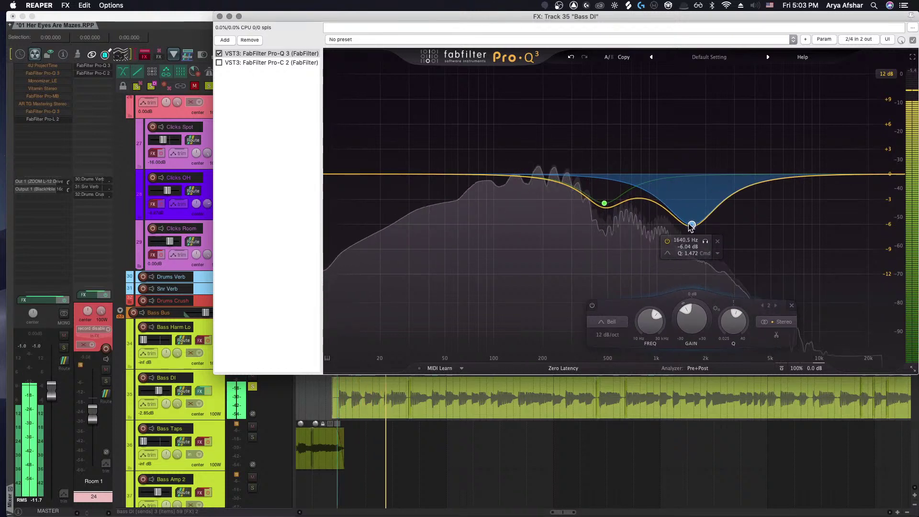
pyautogui.click(527, 178)
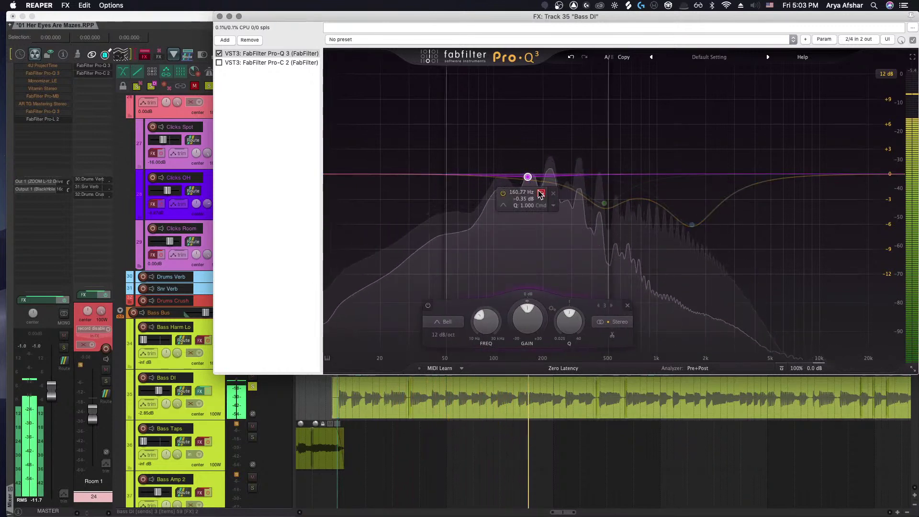
pyautogui.moveTo(539, 194); pyautogui.dragTo(527, 177)
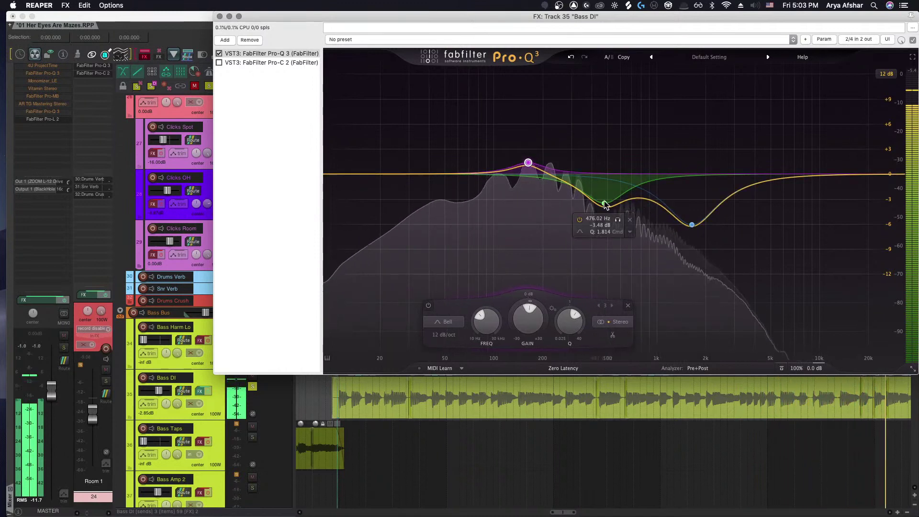
# Listen to the low-mid cut band in isolation and adjust it to 508.48 Hz and -4.64 dB
pyautogui.click(617, 220)
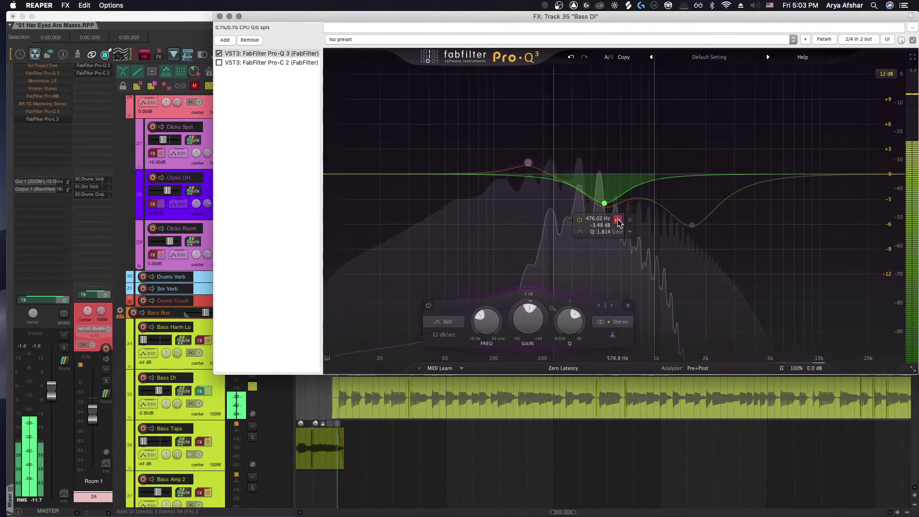
pyautogui.click(618, 220)
pyautogui.moveTo(604, 203); pyautogui.dragTo(610, 214)
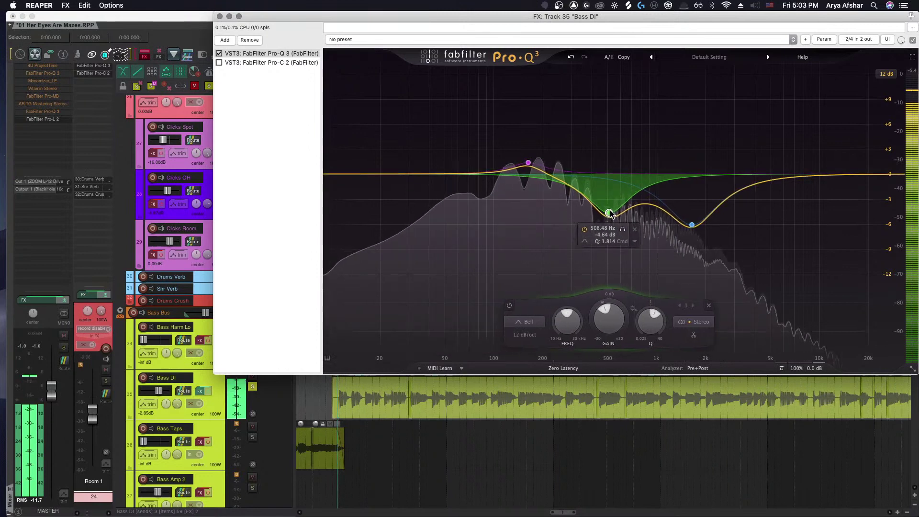
# Set the green cut band to 24 dB/oct, shift it higher and deeper, and move the blue cut to about 1.38 kHz at -7.6 dB
pyautogui.click(527, 335)
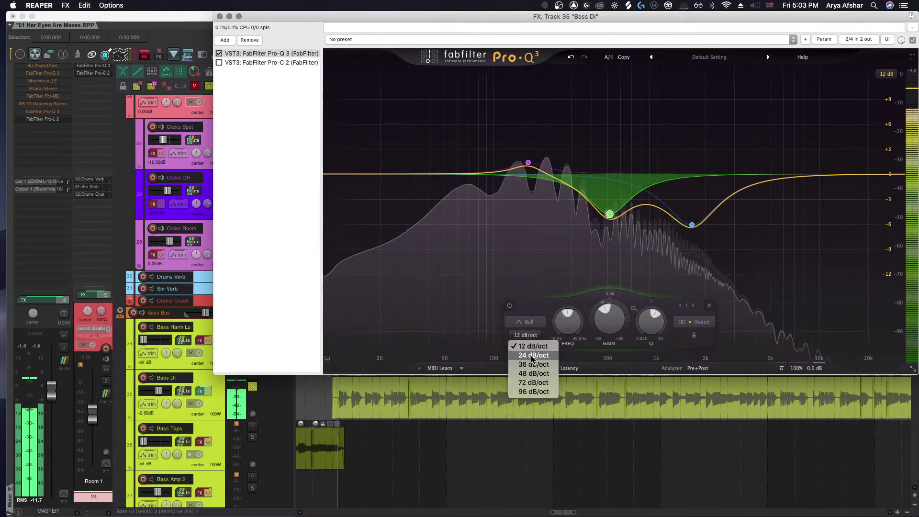
pyautogui.click(533, 355)
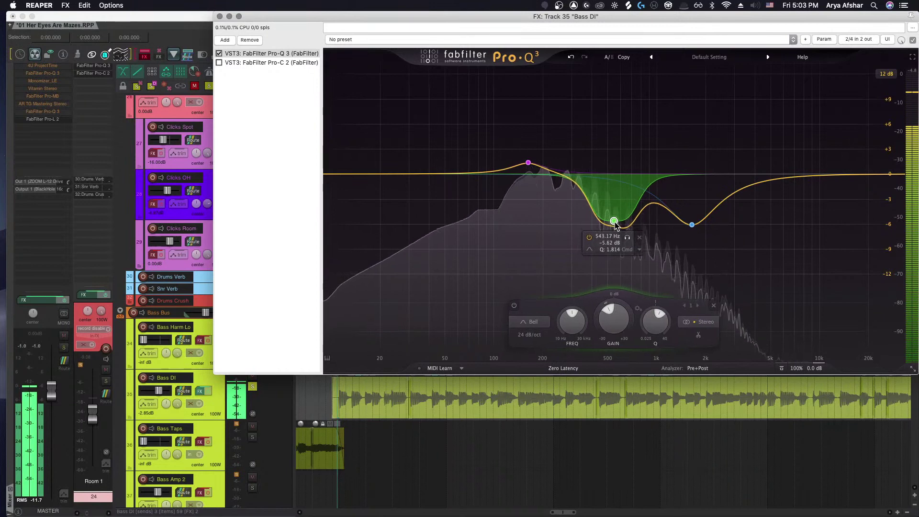
pyautogui.moveTo(615, 224); pyautogui.dragTo(643, 236)
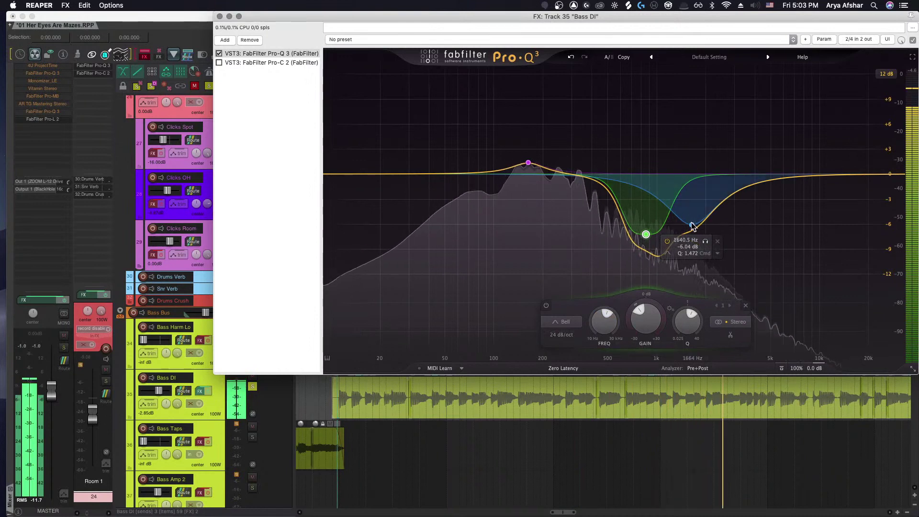
pyautogui.moveTo(693, 226)
pyautogui.mouseDown()
pyautogui.moveTo(697, 203)
pyautogui.moveTo(680, 237)
pyautogui.mouseUp()
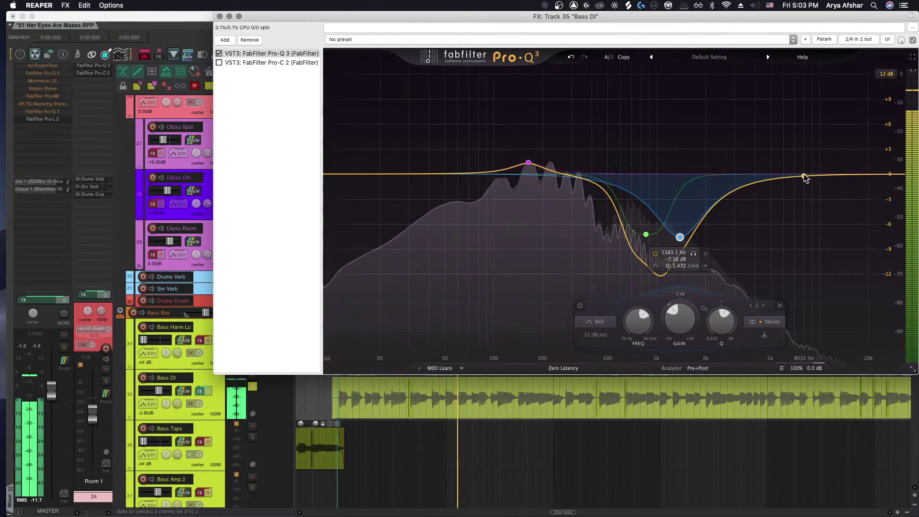
# Add a bell boost at about 5.1 kHz with +4.7 dB gain and a Q of about 1.72, and bypass the band
pyautogui.moveTo(804, 176); pyautogui.dragTo(813, 134)
pyautogui.moveTo(826, 108); pyautogui.dragTo(781, 139)
pyautogui.scroll(3, 803, 125)
pyautogui.scroll(-5, 802, 125)
pyautogui.scroll(3, 798, 129)
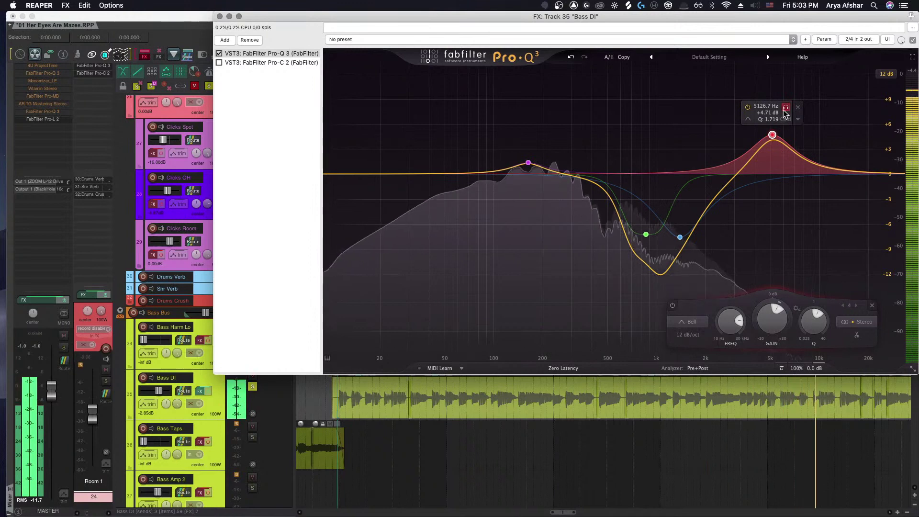
# Move the blue cut to about 2.09 kHz at -14.4 dB and the green cut to about 939 Hz at -7.4 dB
pyautogui.moveTo(680, 237); pyautogui.dragTo(718, 306)
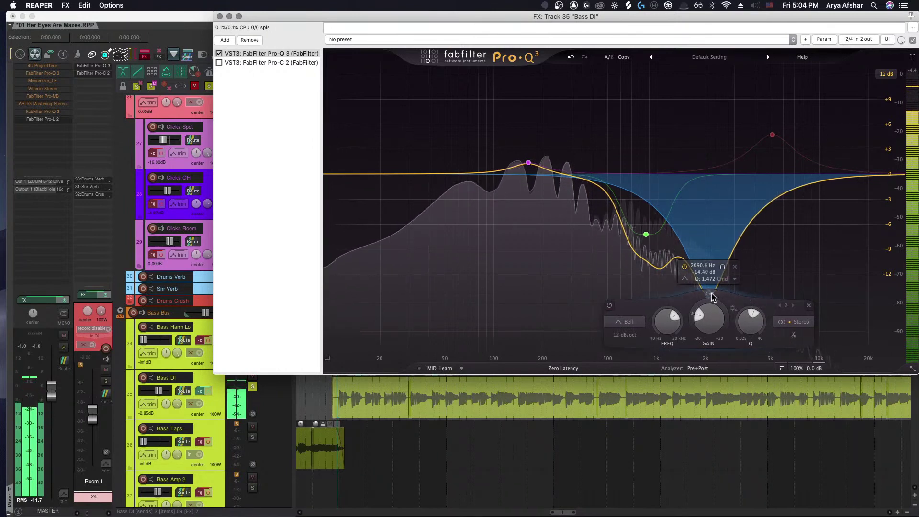
pyautogui.click(646, 235)
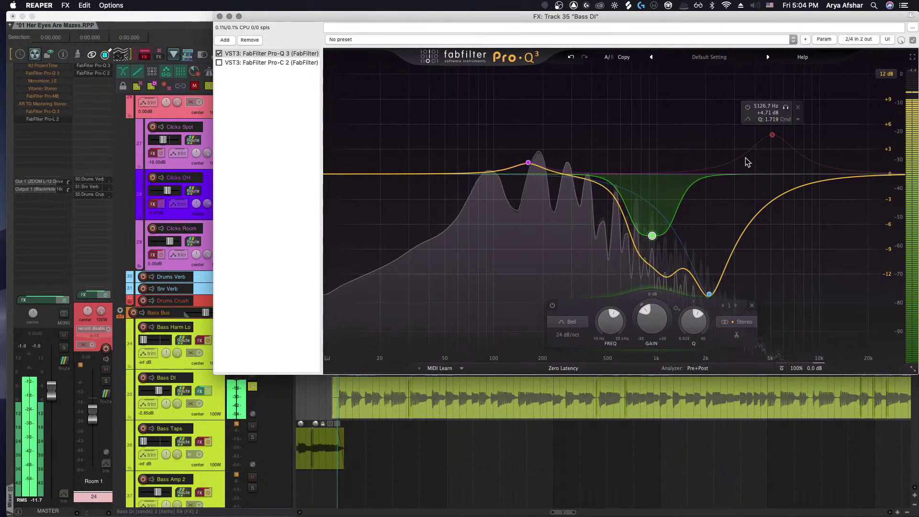
# Change the bypassed 5.1 kHz band to Flat Tilt, enable it, and place it at about 1.38 kHz with -5.2 dB gain
pyautogui.click(772, 135)
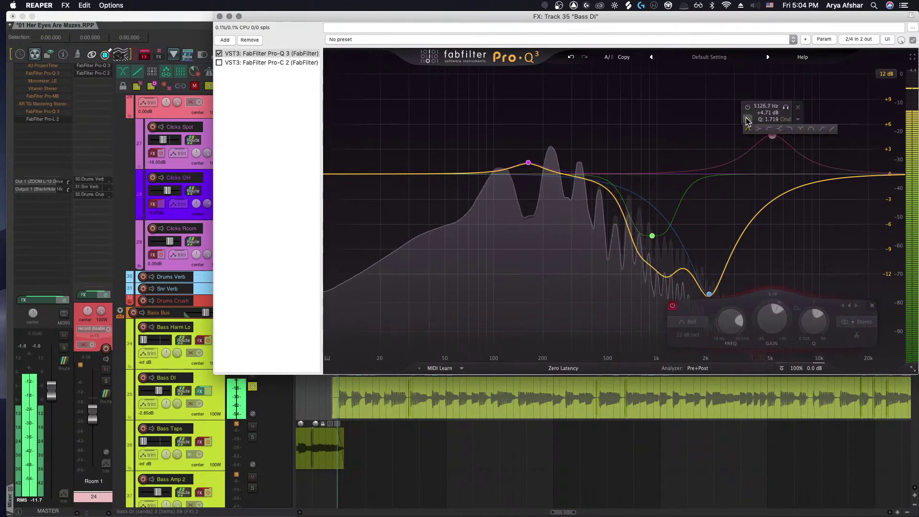
pyautogui.click(831, 129)
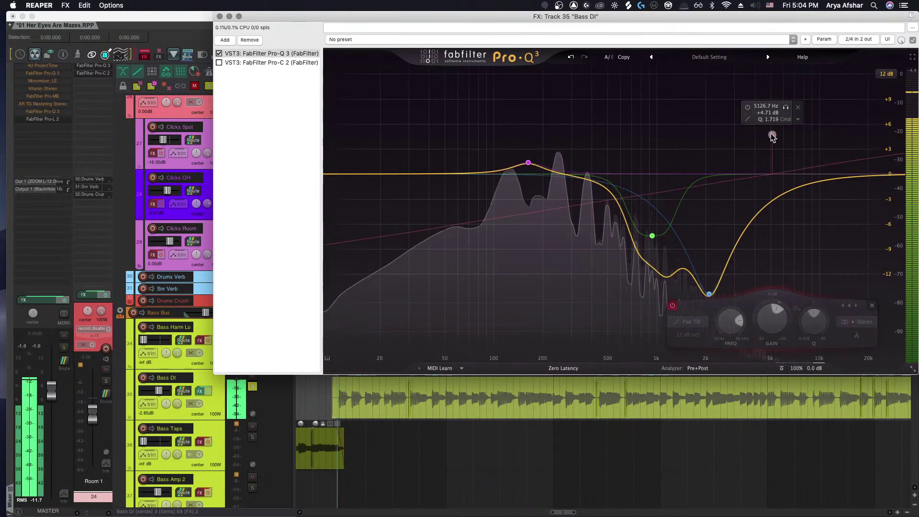
pyautogui.moveTo(773, 136); pyautogui.dragTo(736, 195)
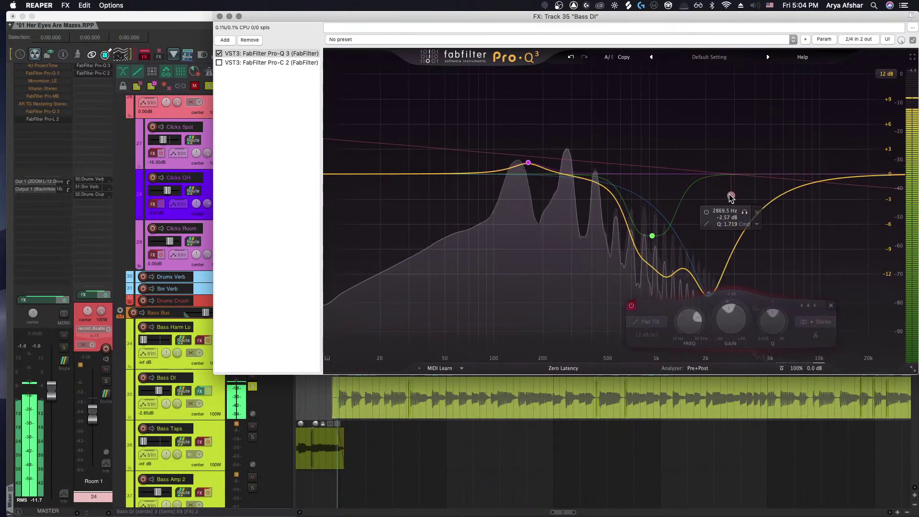
pyautogui.click(702, 212)
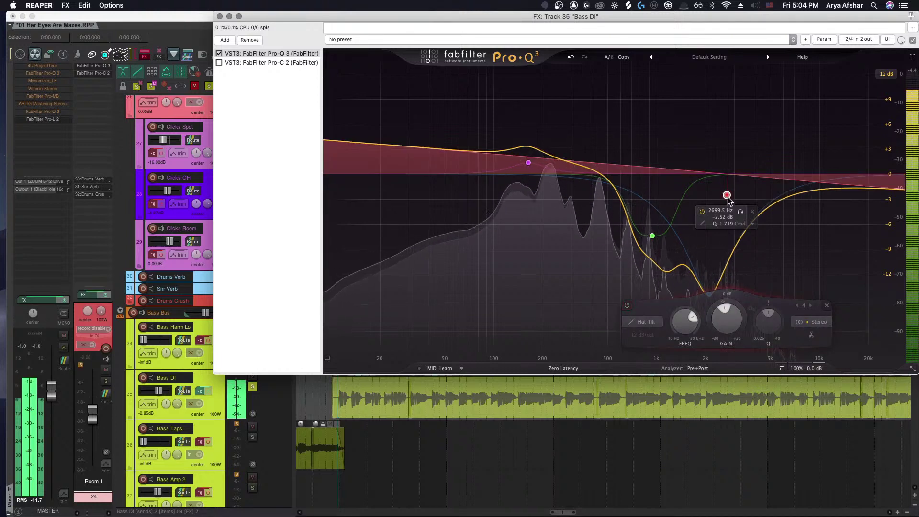
pyautogui.moveTo(728, 197); pyautogui.dragTo(679, 225)
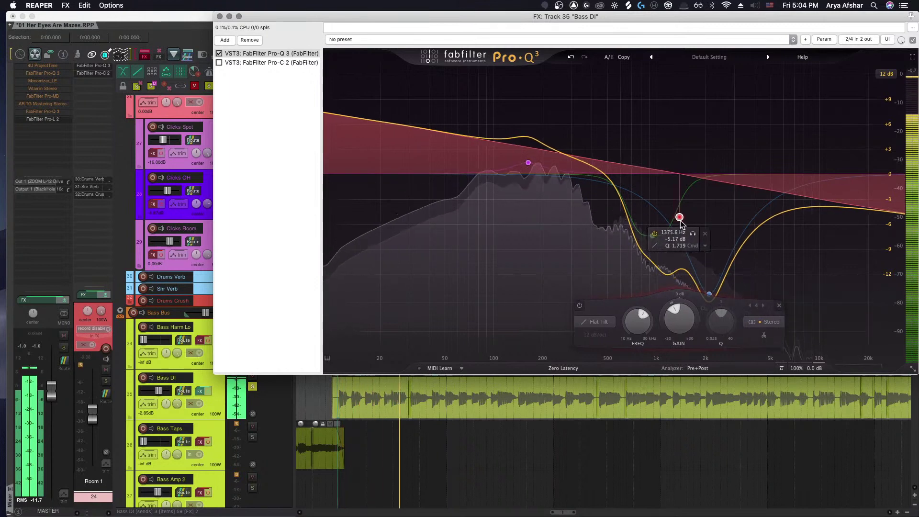
# Close the effects window and play the Bass DI track with its effects bypassed and enabled to compare the sound
pyautogui.click(219, 17)
pyautogui.press('space')
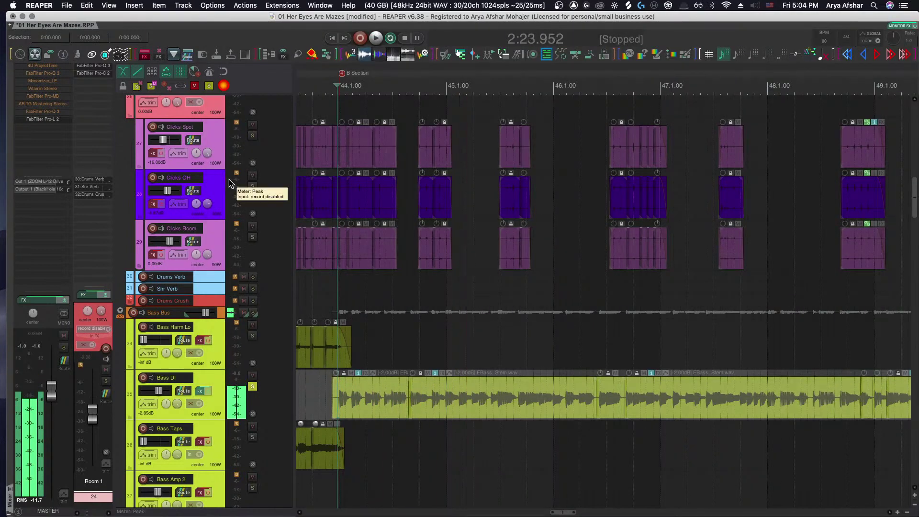
pyautogui.click(209, 391)
pyautogui.press('space')
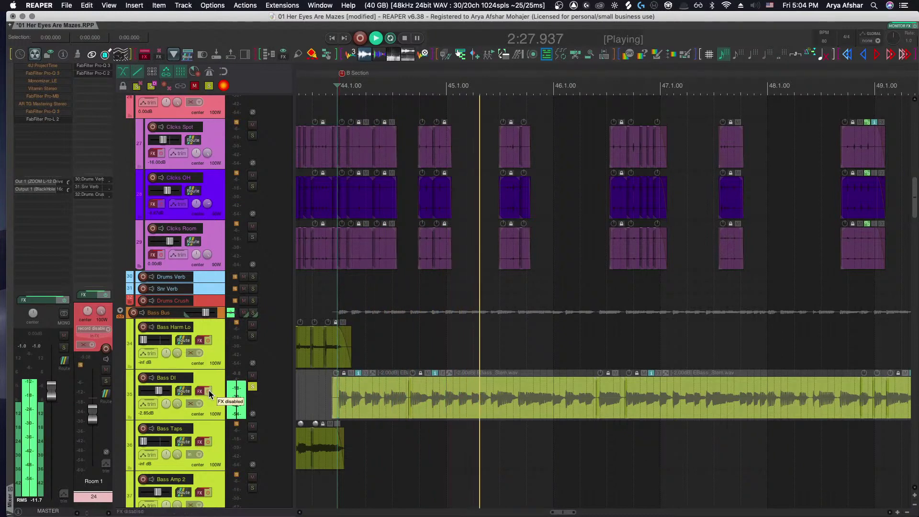
pyautogui.click(209, 391)
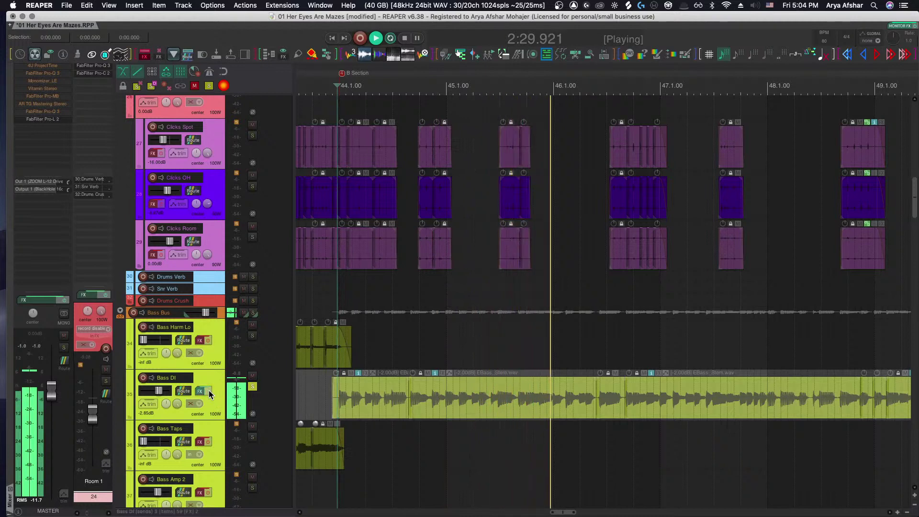
pyautogui.press('space')
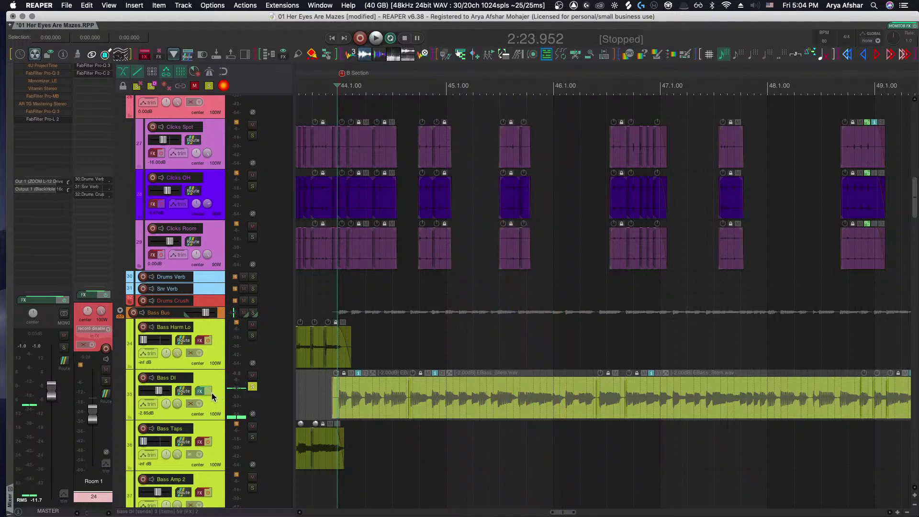
# Reopen the Bass DI equalizer and set the Flat Tilt band's gain to about -2 dB during playback
pyautogui.press('f')
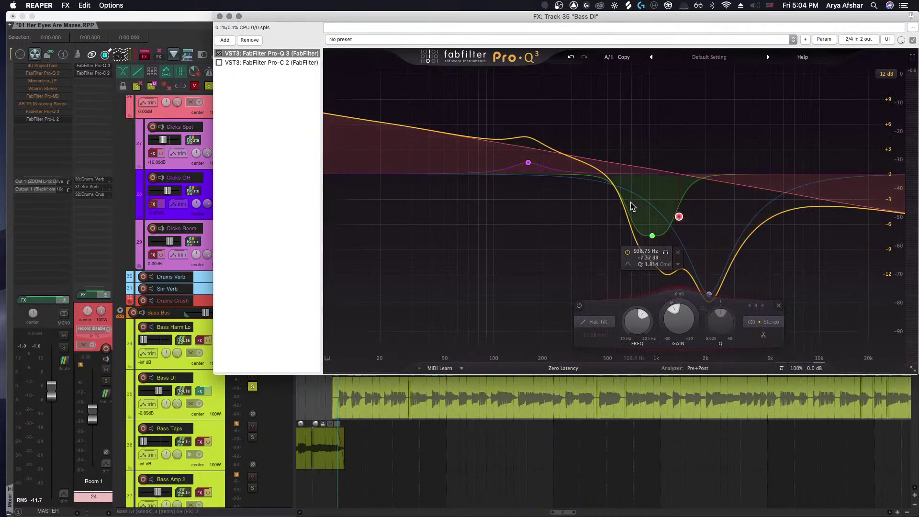
pyautogui.scroll(3, 675, 318)
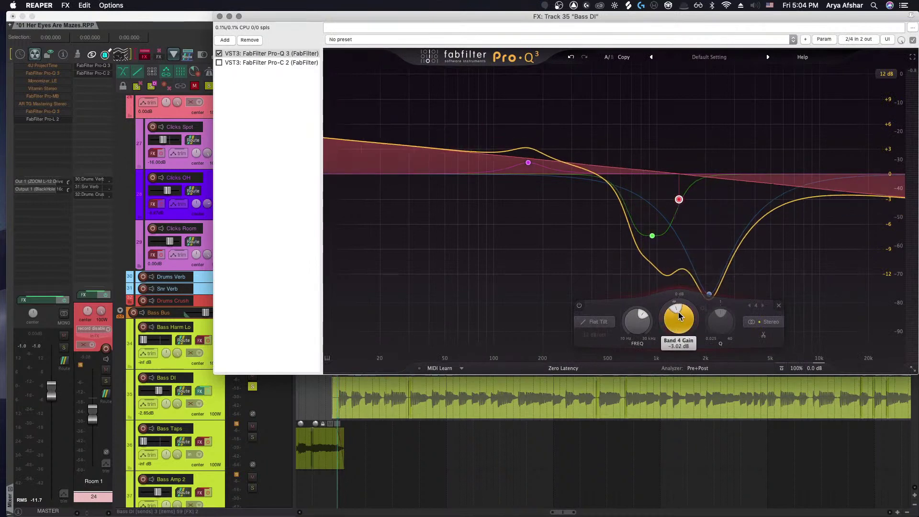
pyautogui.scroll(1, 681, 311)
pyautogui.press('space')
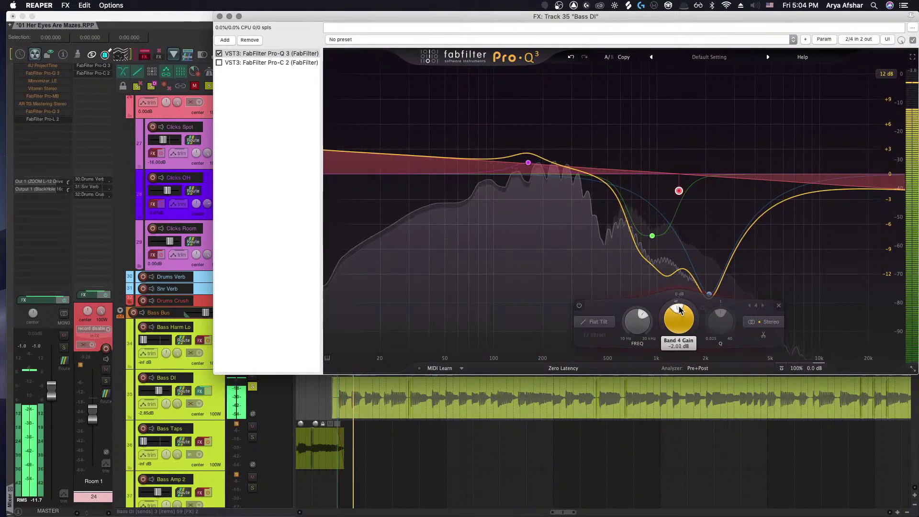
# Compare the Bass DI sound with Pro-Q 3 off and on, and close the effects window
pyautogui.click(218, 54)
pyautogui.click(219, 54)
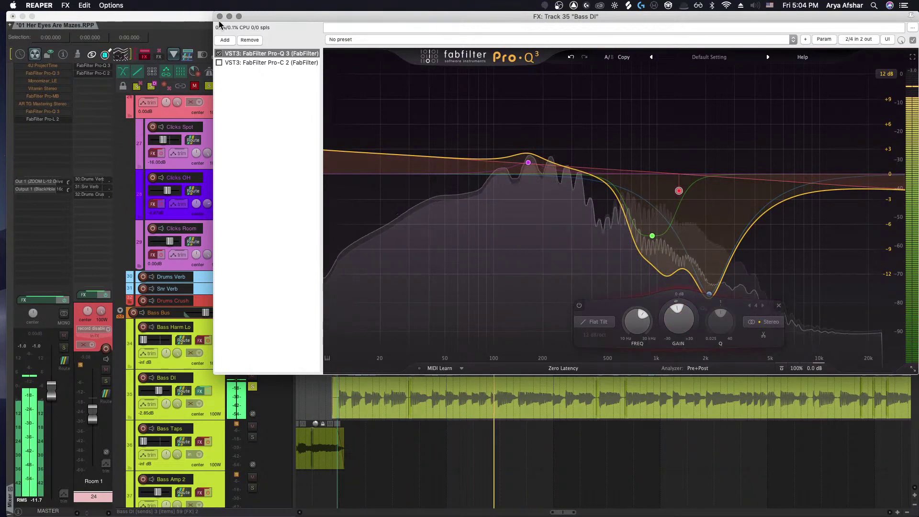
pyautogui.click(220, 16)
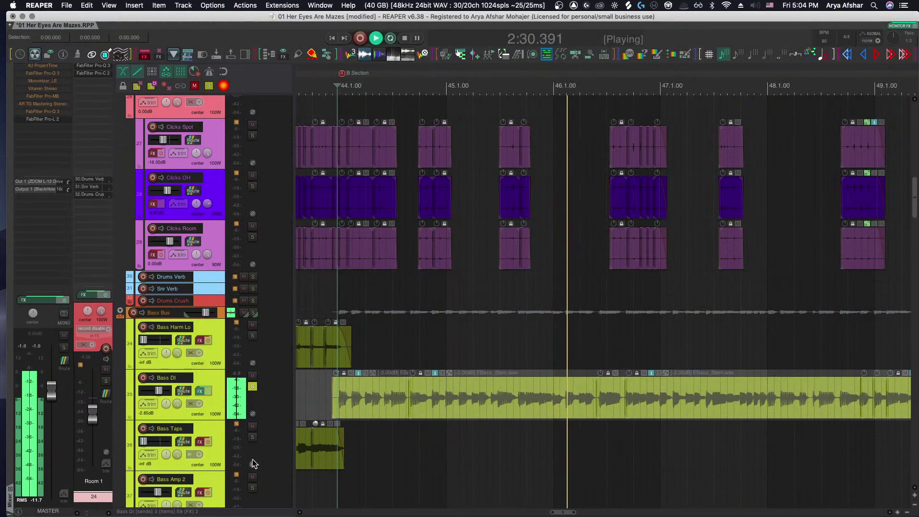
# Solo the Bass Amp 2 and Synth Bass 1 tracks along with Bass DI, and stop playback
pyautogui.scroll(-8, 374, 461)
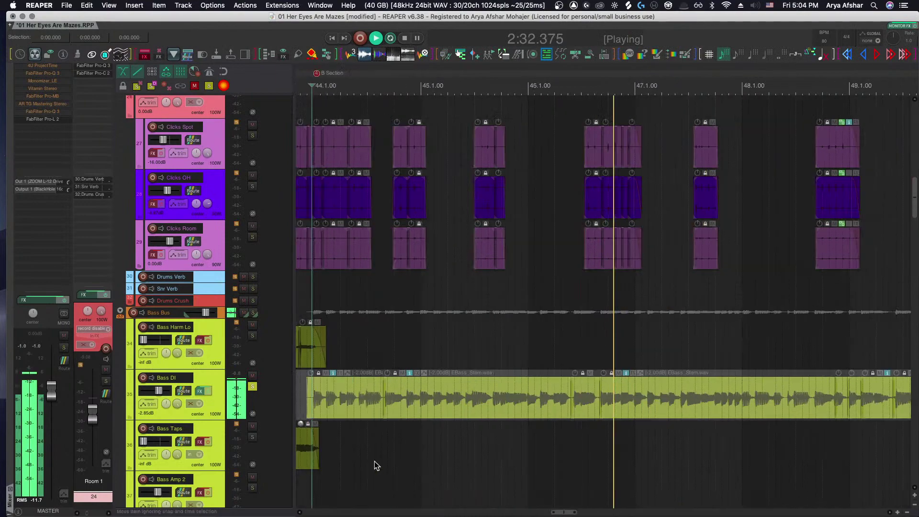
pyautogui.scroll(-3, 378, 459)
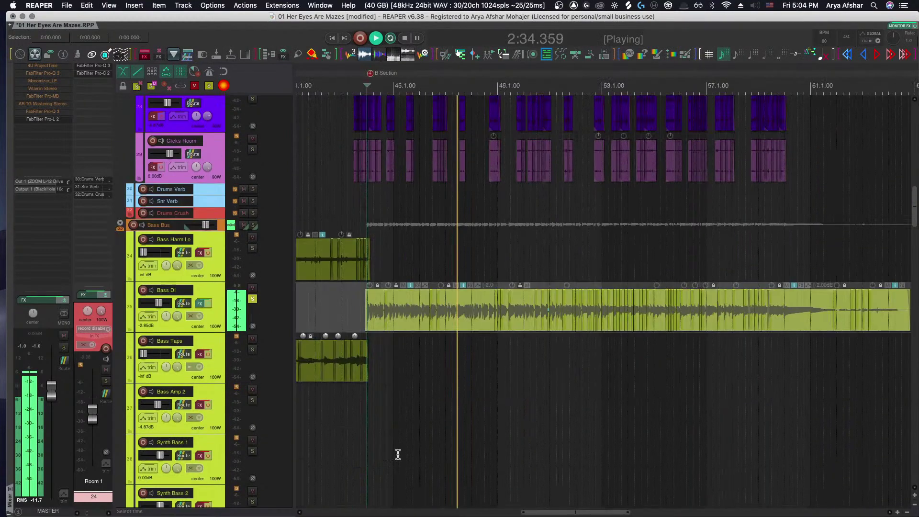
pyautogui.scroll(-3, 395, 426)
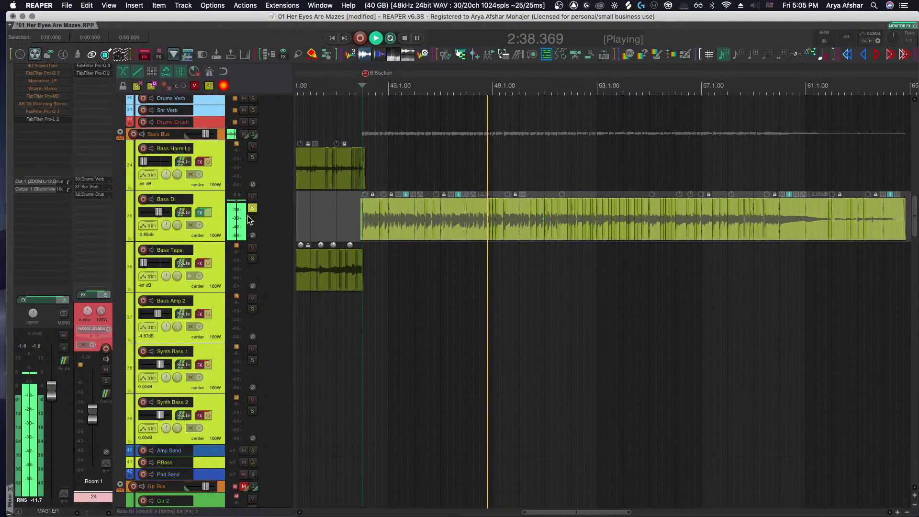
pyautogui.click(252, 309)
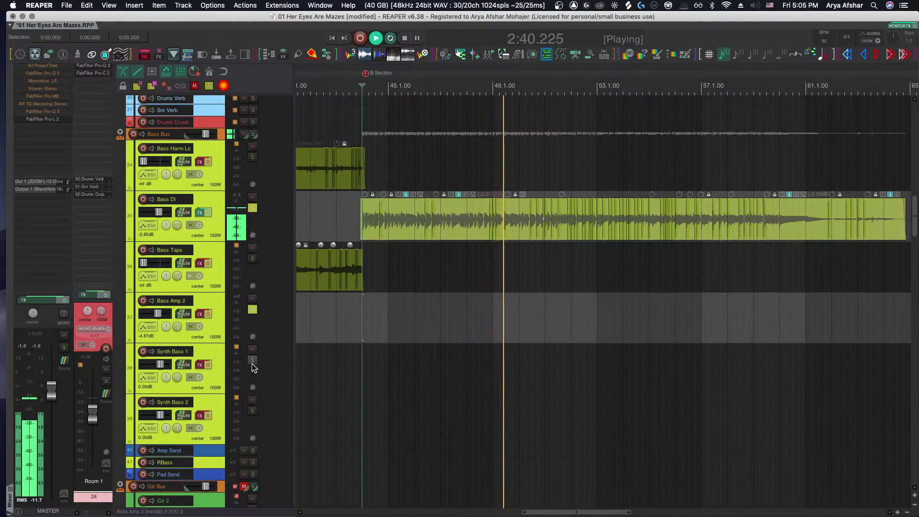
pyautogui.click(252, 360)
pyautogui.press('space')
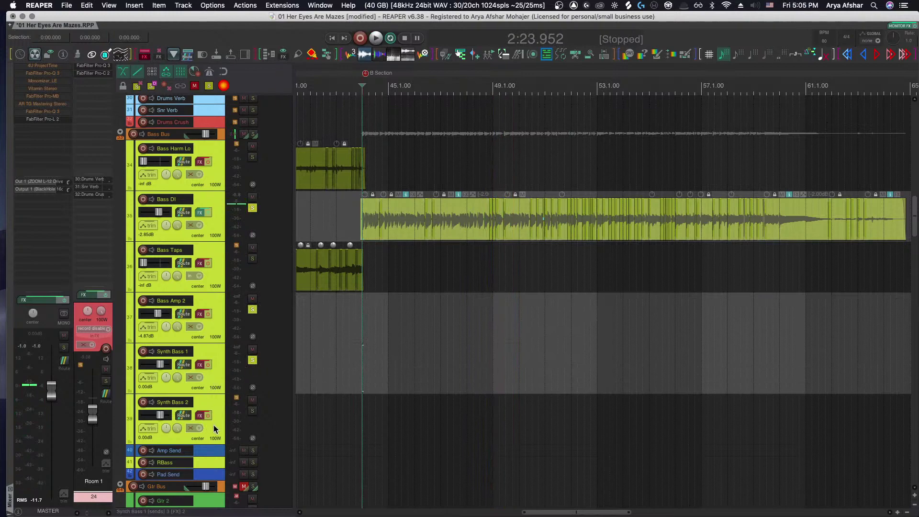
# Open the Bass DI routing, solo the RBass track, and raise the send to RBass to about -9.25 dB during playback
pyautogui.click(182, 213)
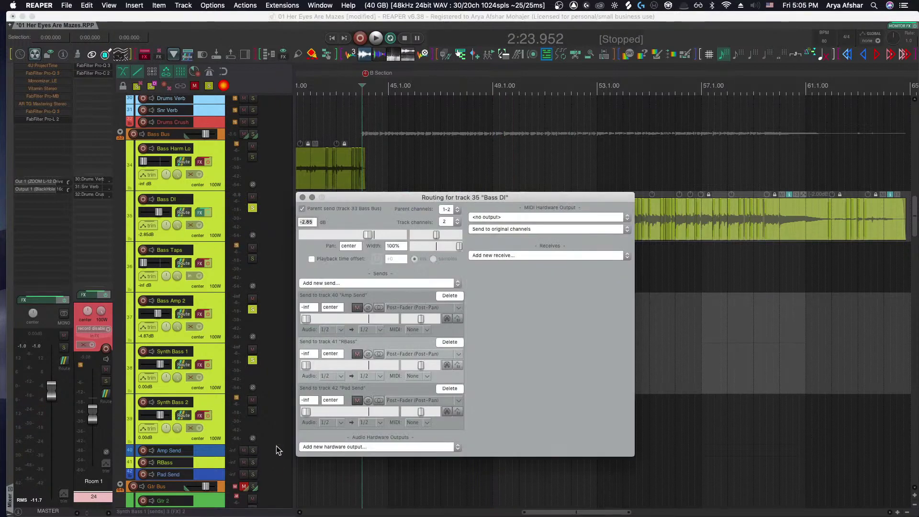
pyautogui.click(253, 461)
pyautogui.press('space')
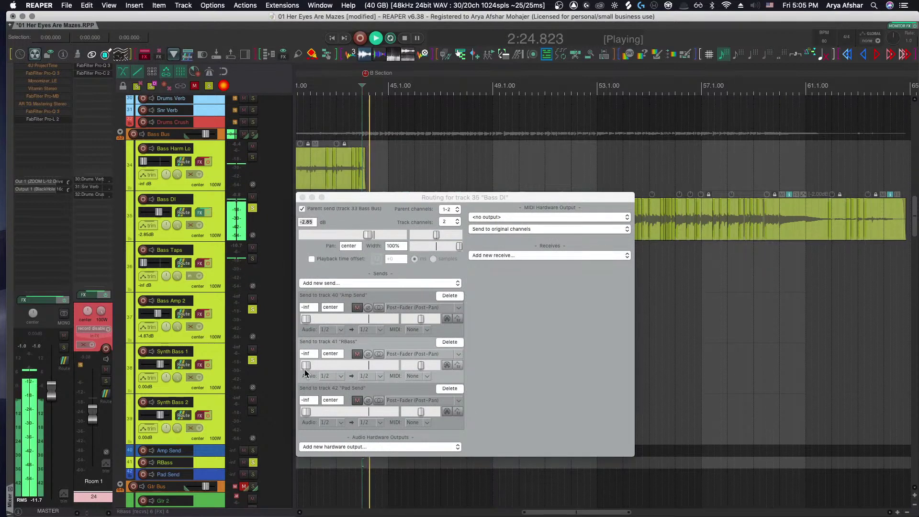
pyautogui.moveTo(306, 366); pyautogui.dragTo(310, 367)
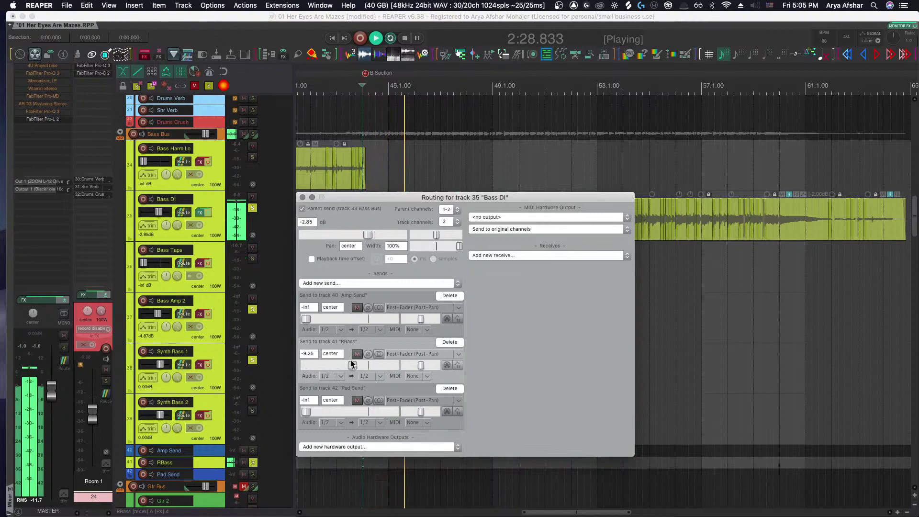
# Bypass the Flat Tilt band and the 162.61 Hz boost in the Bass DI equalizer, and return to the track's routing
pyautogui.click(200, 215)
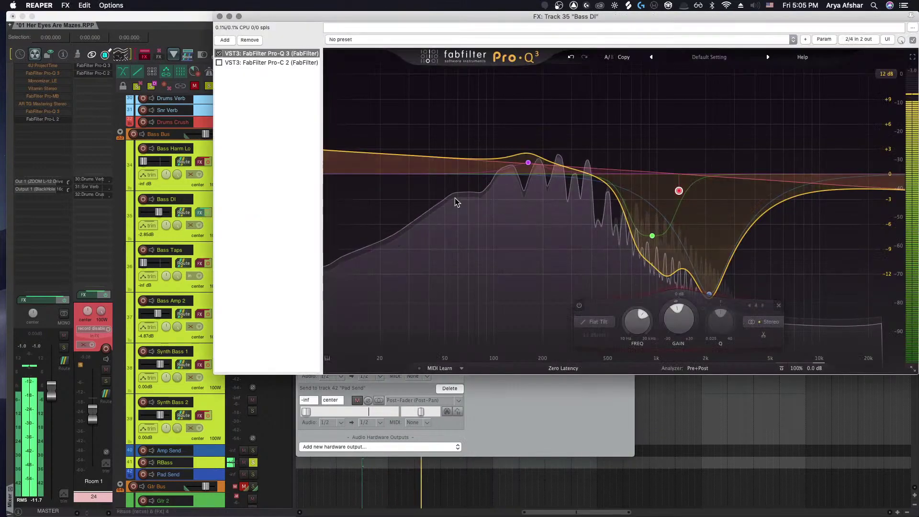
pyautogui.doubleClick(678, 190)
pyautogui.moveTo(528, 163)
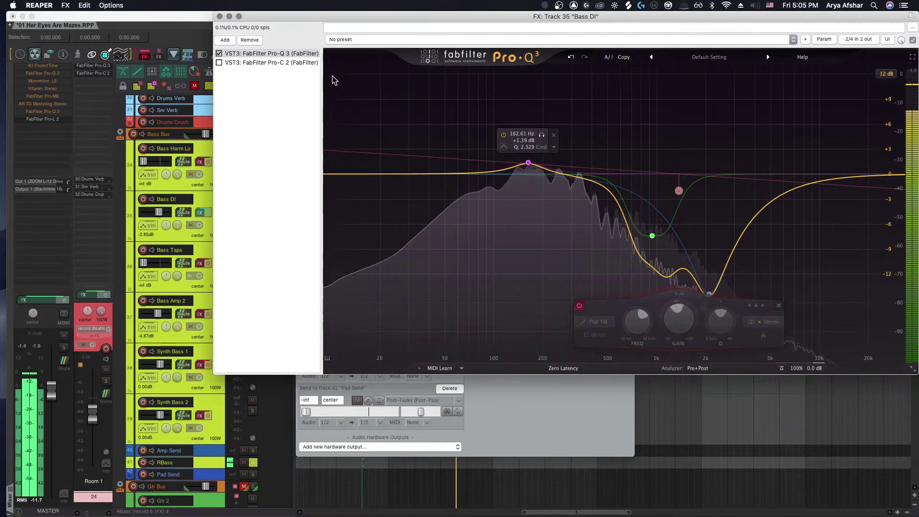
pyautogui.click(502, 137)
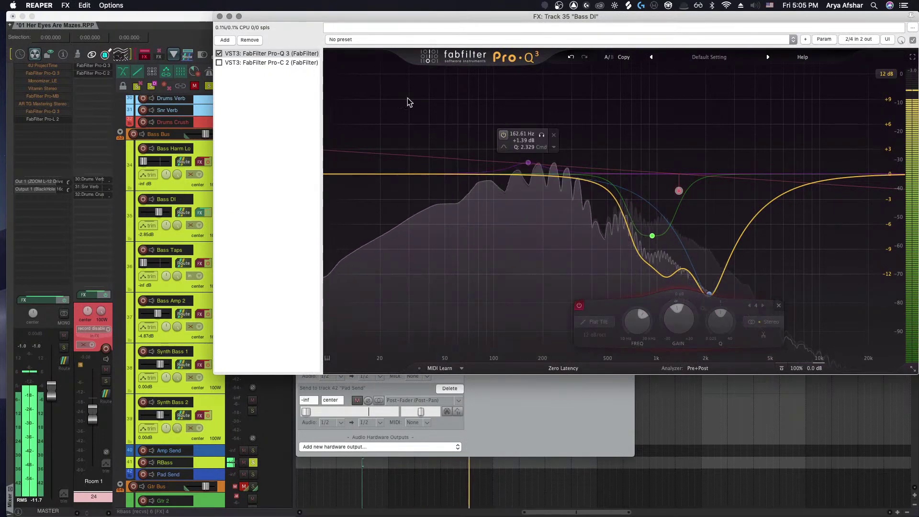
pyautogui.click(332, 174)
pyautogui.moveTo(333, 176); pyautogui.dragTo(379, 179)
pyautogui.click(396, 377)
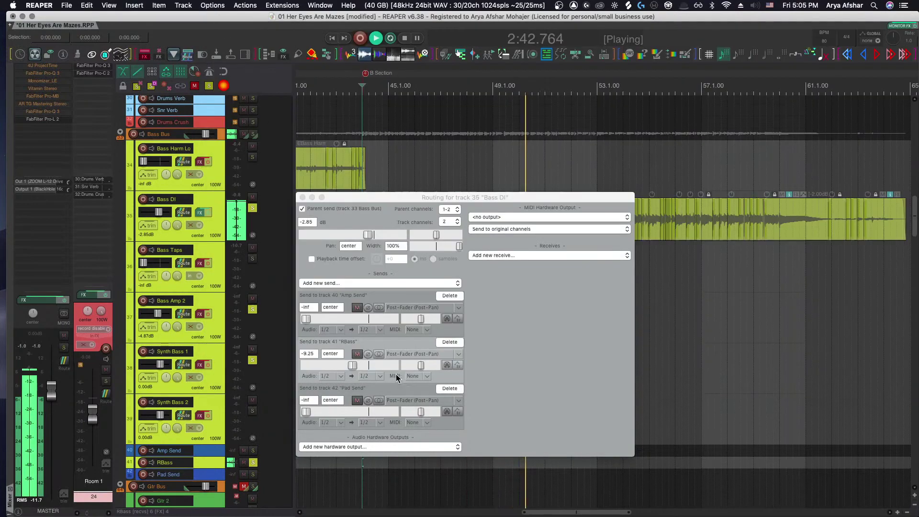
# Reset the Bass DI send to RBass to 0.00 dB and select the RBass track
pyautogui.doubleClick(353, 367)
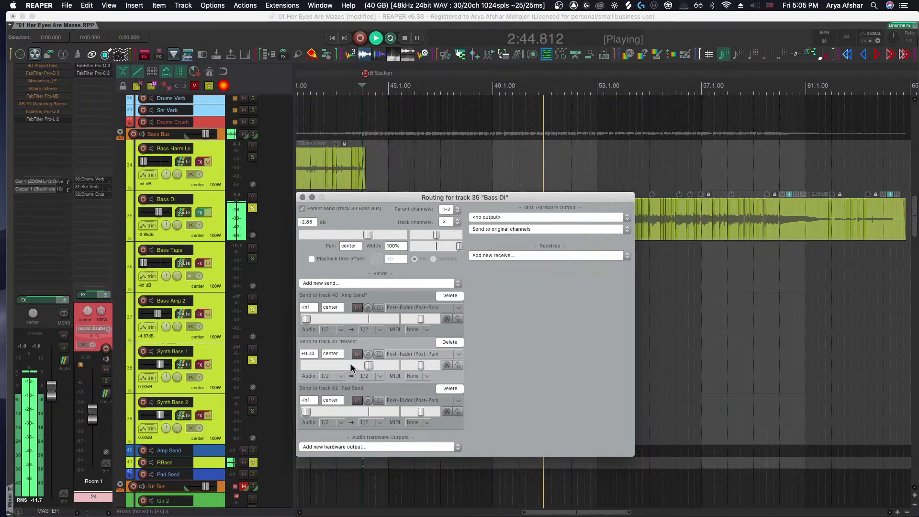
pyautogui.click(213, 460)
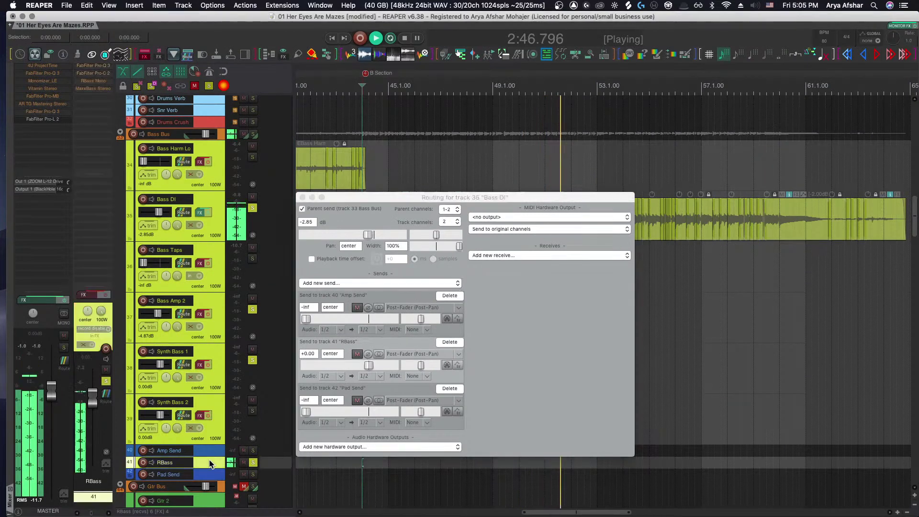
# Stop playback, lower the Bass DI send to RBass to -12.18 dB, and move the routing window aside
pyautogui.press('space')
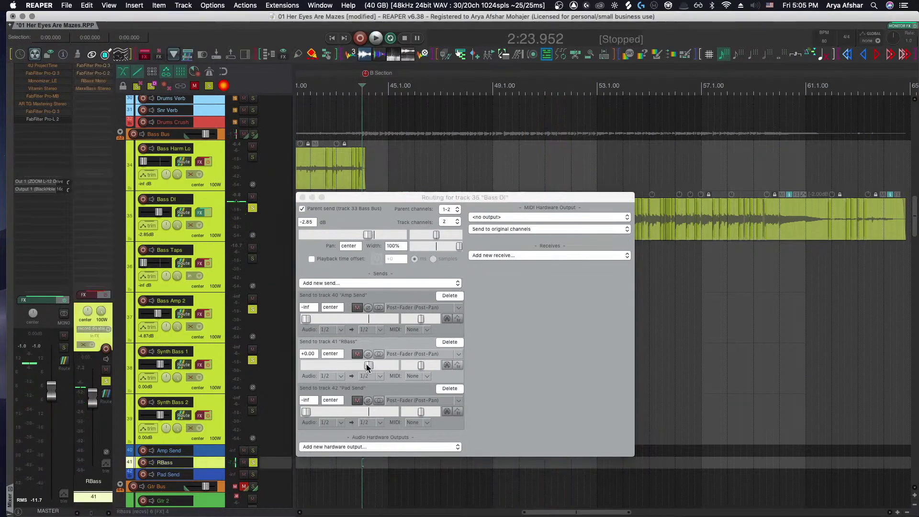
pyautogui.moveTo(368, 366); pyautogui.dragTo(348, 368)
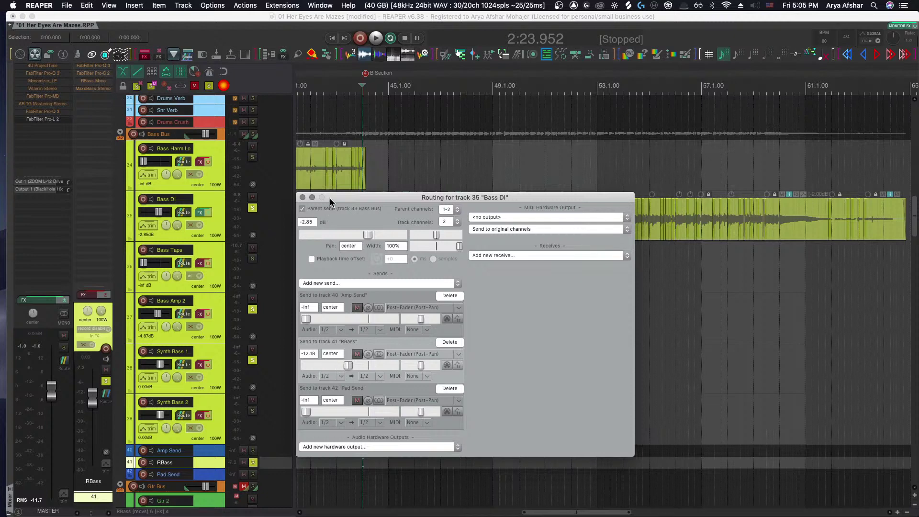
pyautogui.moveTo(331, 202); pyautogui.dragTo(437, 196)
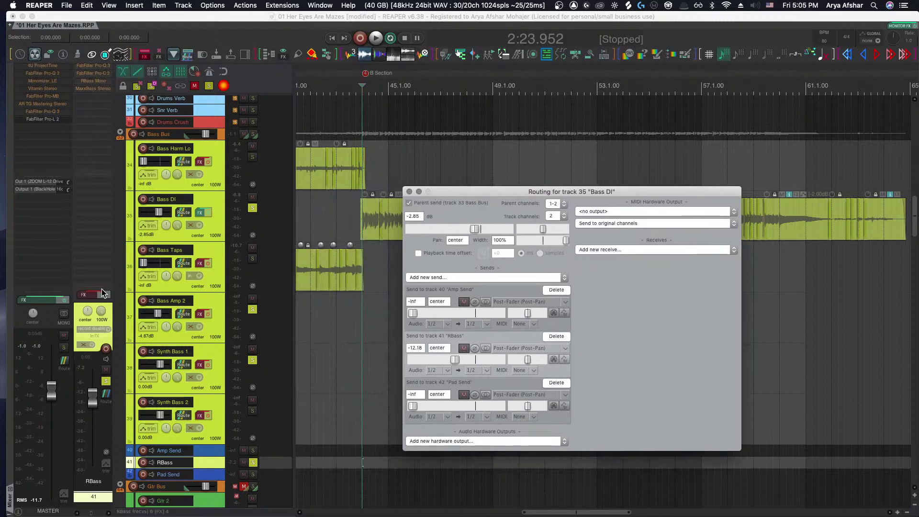
# Enable the RBass track's effects chain and add a 12 dB/oct high cut at about 274 Hz in its Pro-Q 3
pyautogui.click(103, 295)
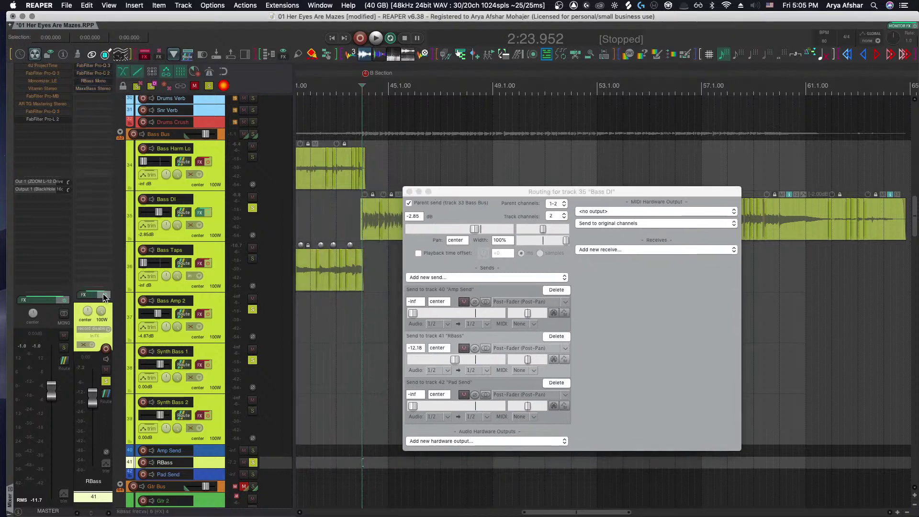
pyautogui.click(93, 66)
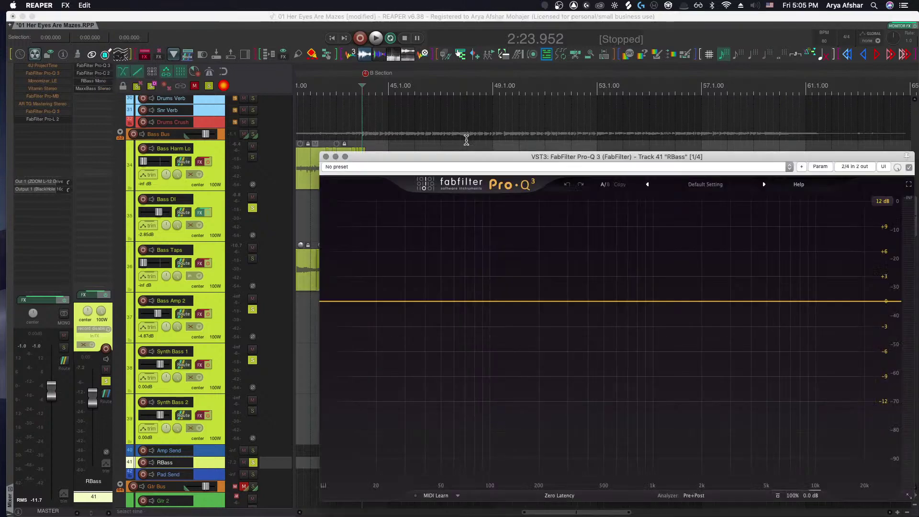
pyautogui.click(861, 310)
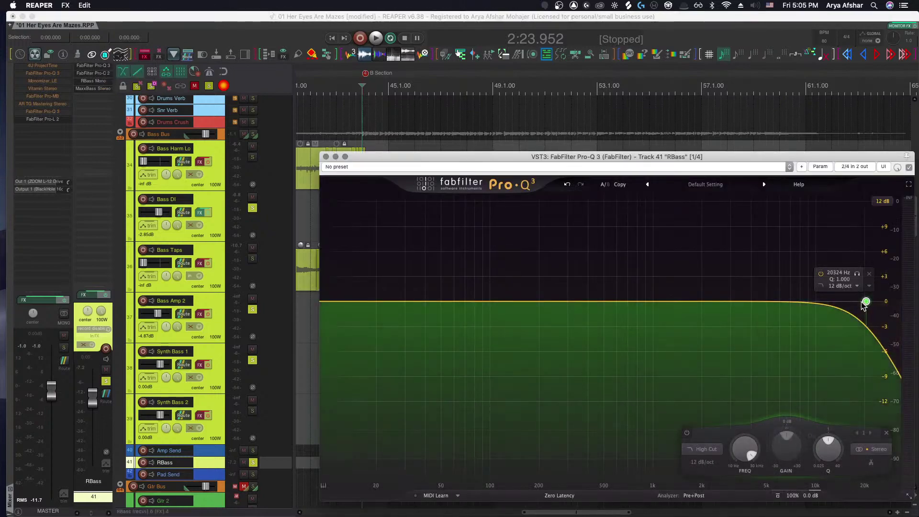
pyautogui.moveTo(862, 309); pyautogui.dragTo(559, 312)
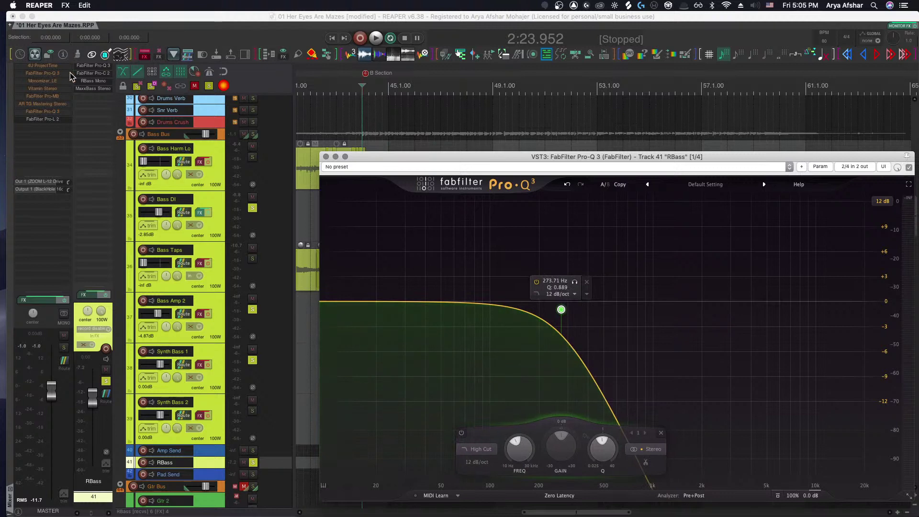
# Bypass the Pro-C 2 compressor on the RBass track and close its window
pyautogui.click(91, 73)
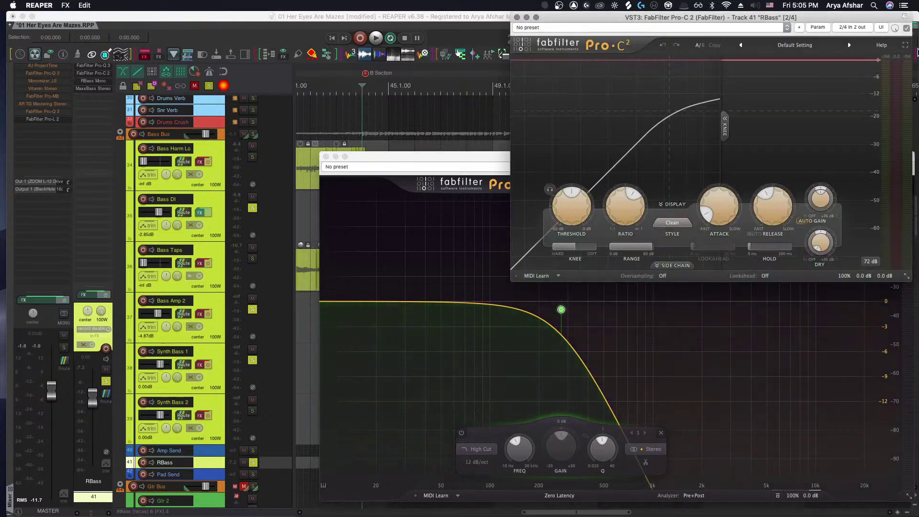
pyautogui.click(906, 28)
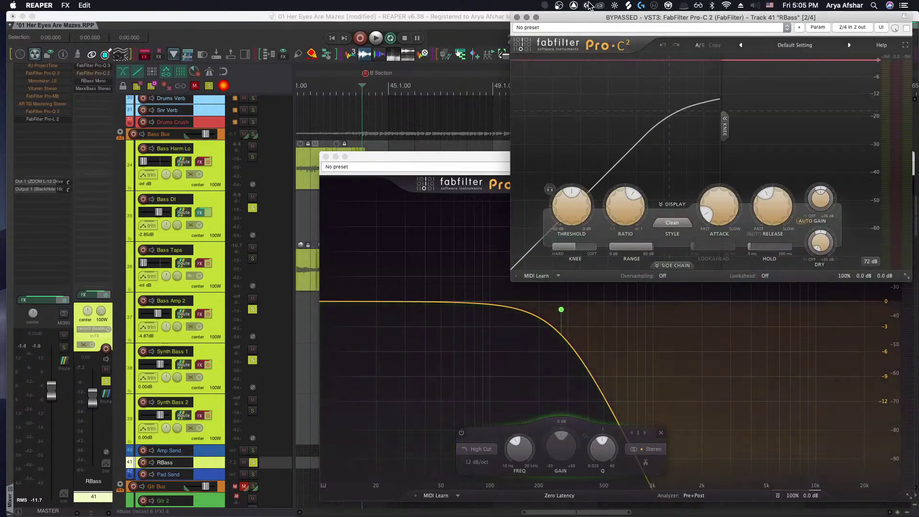
pyautogui.click(517, 17)
# Open RBass Mono on the RBass track and raise its intensity to 2.7 dB while playing the section
pyautogui.click(89, 83)
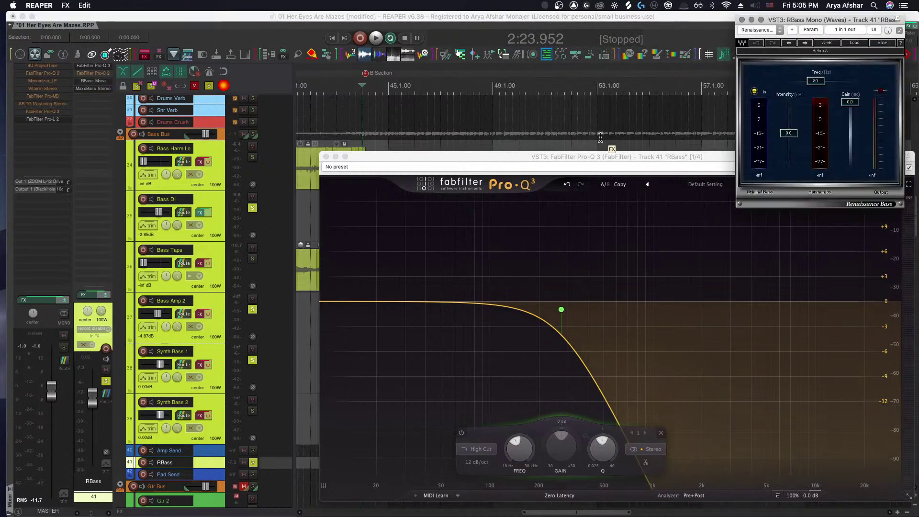
pyautogui.press('space')
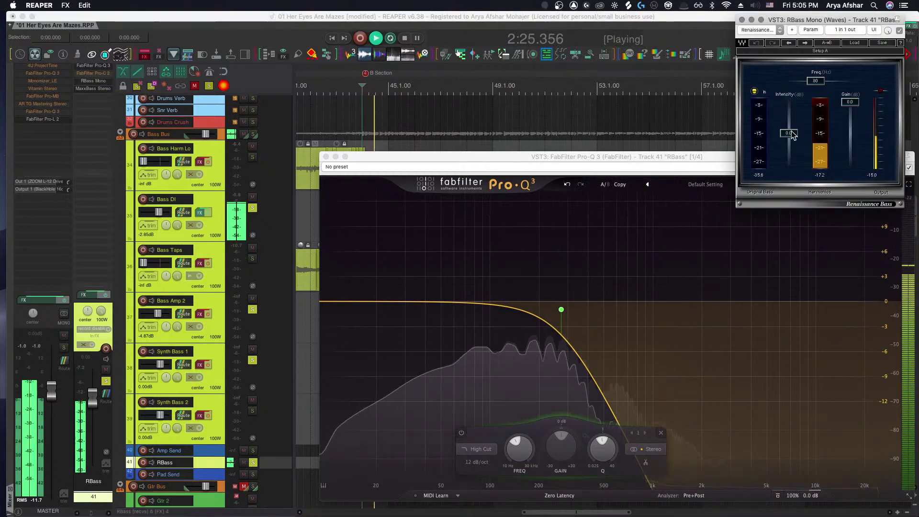
pyautogui.moveTo(788, 133); pyautogui.dragTo(789, 129)
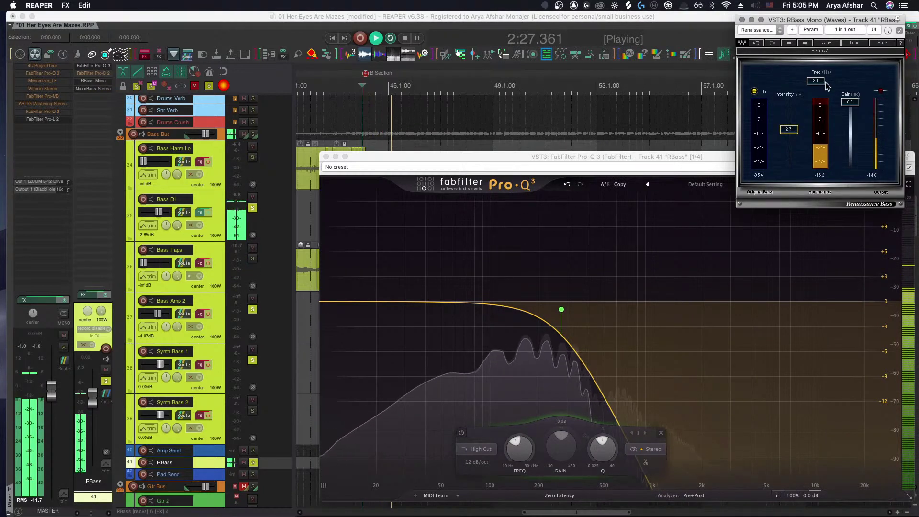
pyautogui.press('space')
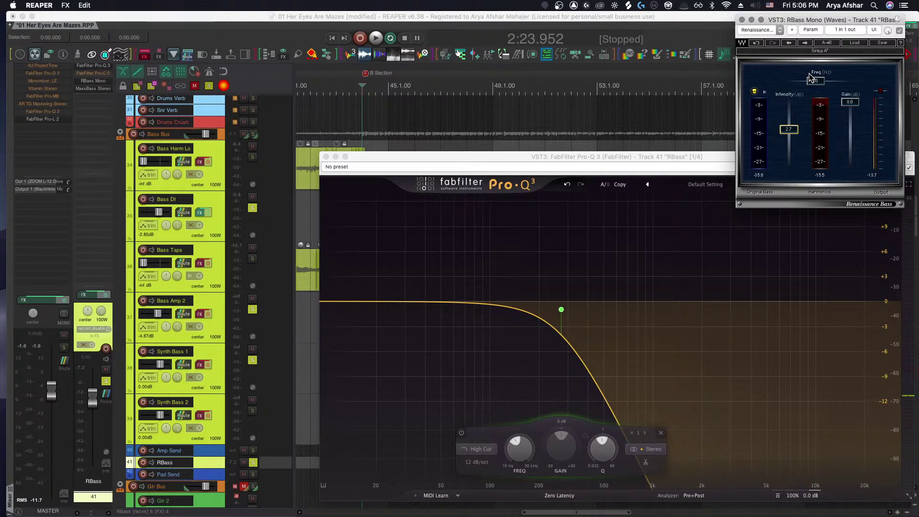
# Lower the RBass Mono frequency and raise its intensity further during playback, closing the Bass DI routing and Pro-Q 3 windows
pyautogui.hotkey('alt', 'space')
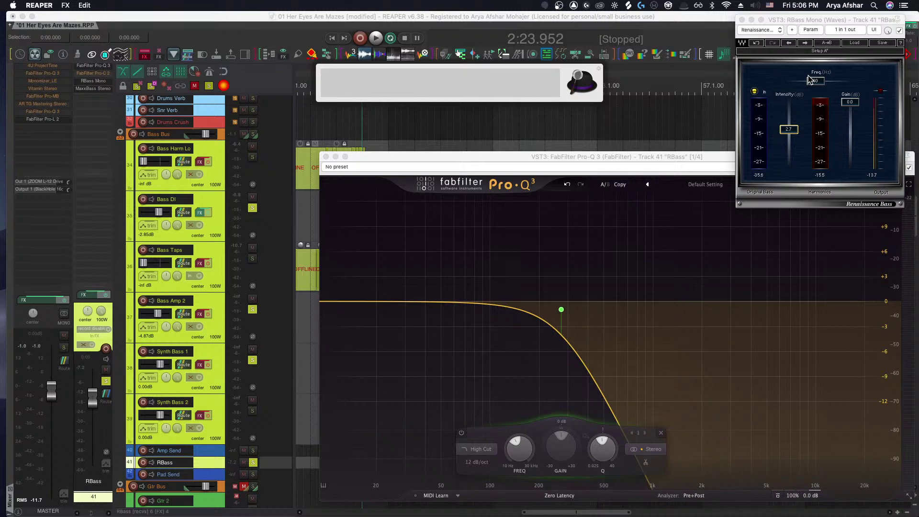
pyautogui.moveTo(816, 87); pyautogui.dragTo(817, 94)
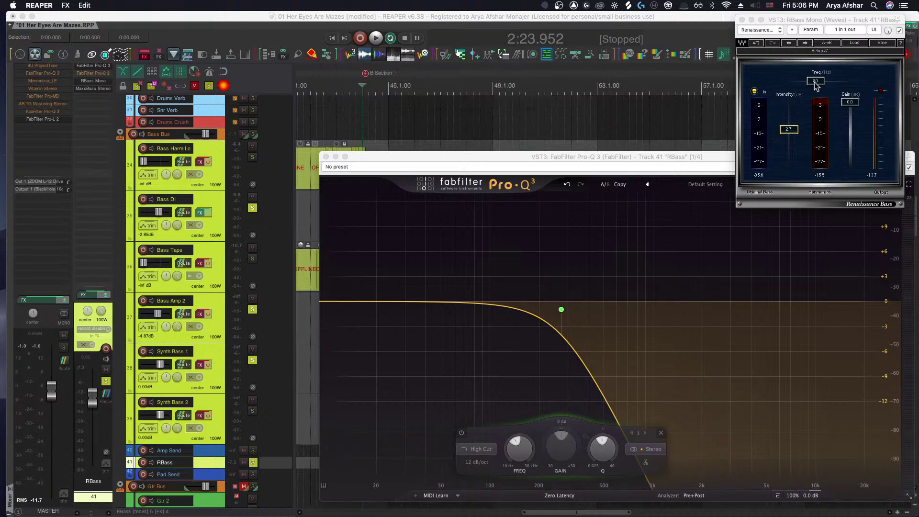
pyautogui.click(183, 212)
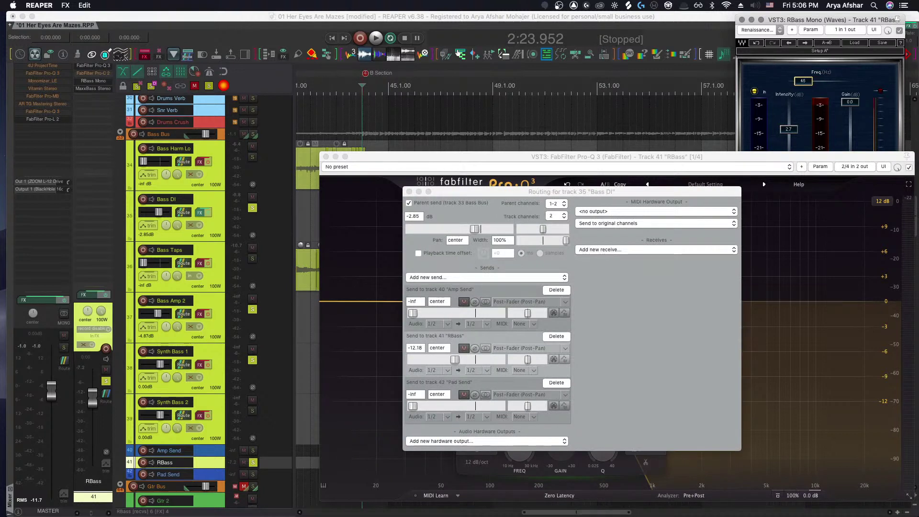
pyautogui.click(409, 192)
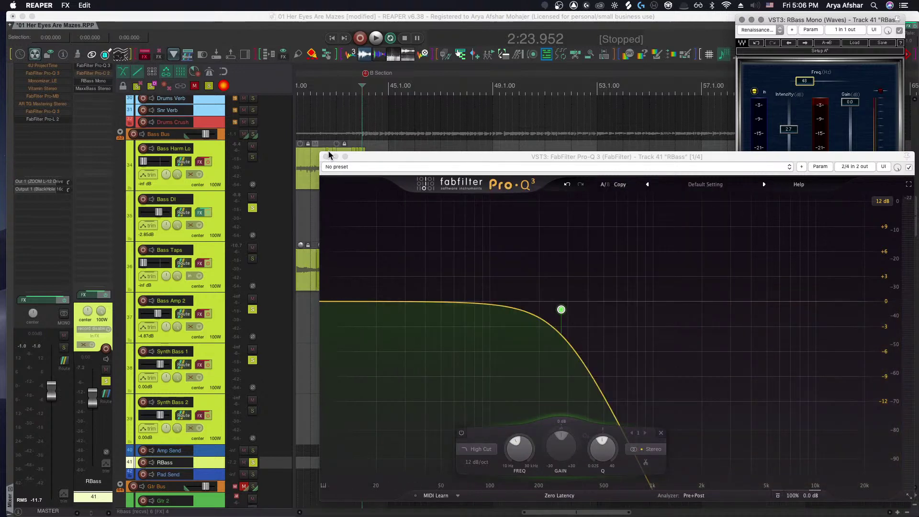
pyautogui.press('space')
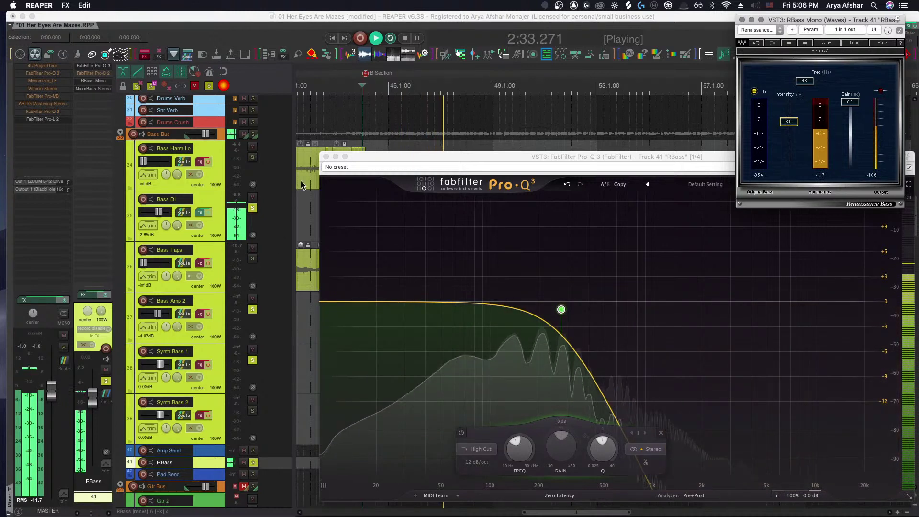
pyautogui.click(326, 157)
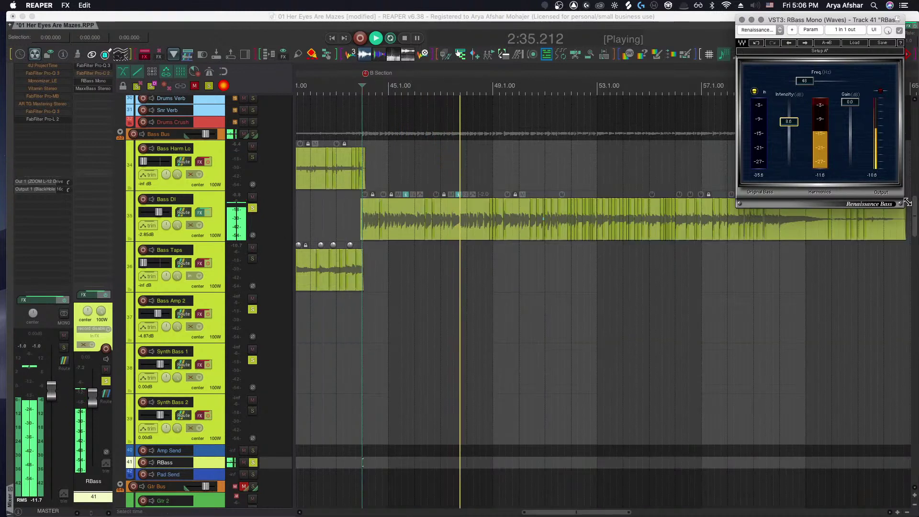
# Lower the RBass Mono gain to -6.2 dB and compare the bass with the RBass track's solo off and on
pyautogui.moveTo(849, 103)
pyautogui.mouseDown()
pyautogui.moveTo(847, 130)
pyautogui.moveTo(850, 114)
pyautogui.mouseUp()
pyautogui.press('space')
pyautogui.press('space')
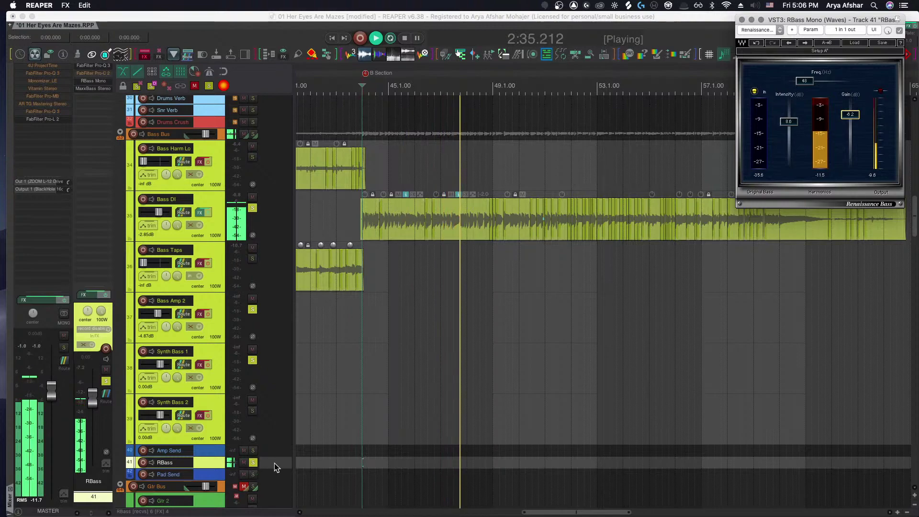
pyautogui.click(254, 463)
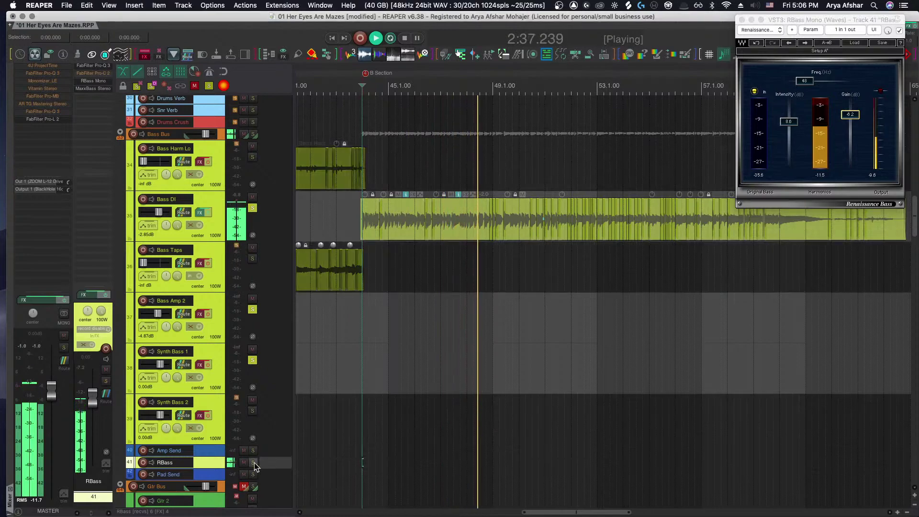
pyautogui.click(254, 463)
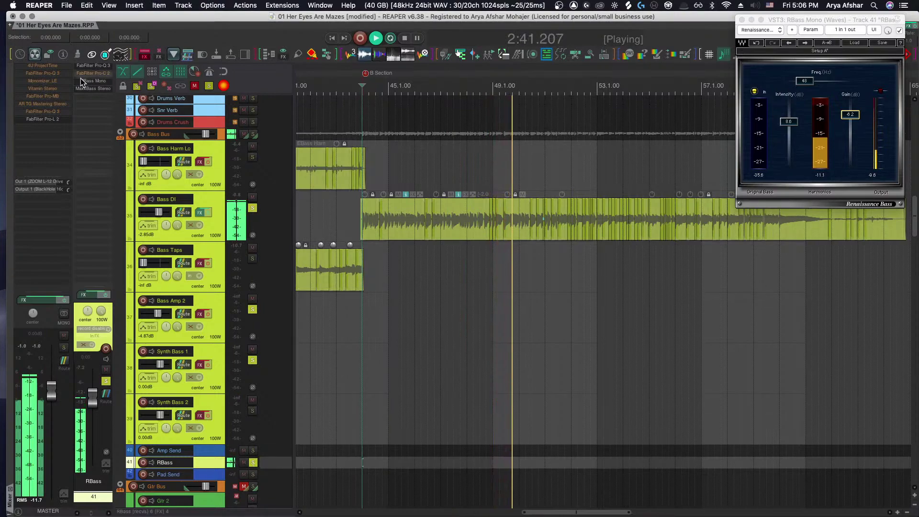
# Open MaxxBass Stereo on the RBass track, raise its MaxxBass level, and close the plug-in
pyautogui.click(88, 88)
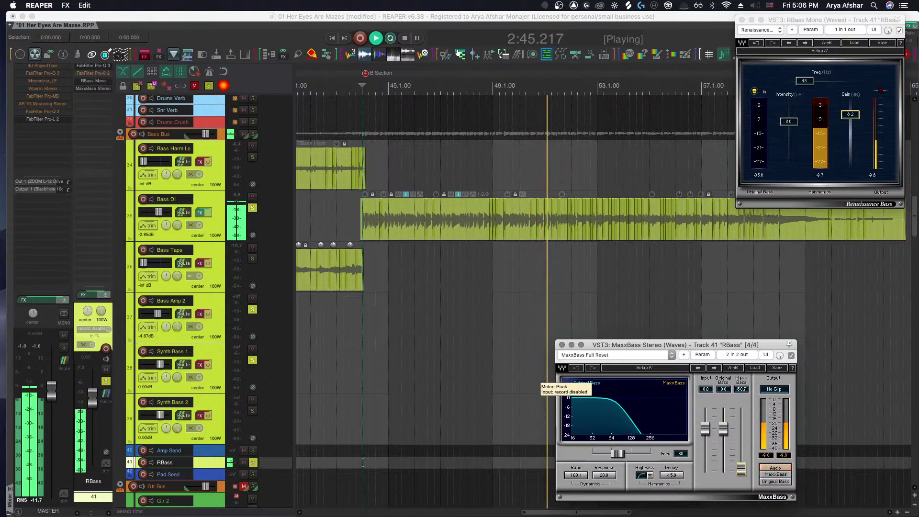
pyautogui.moveTo(740, 471); pyautogui.dragTo(741, 445)
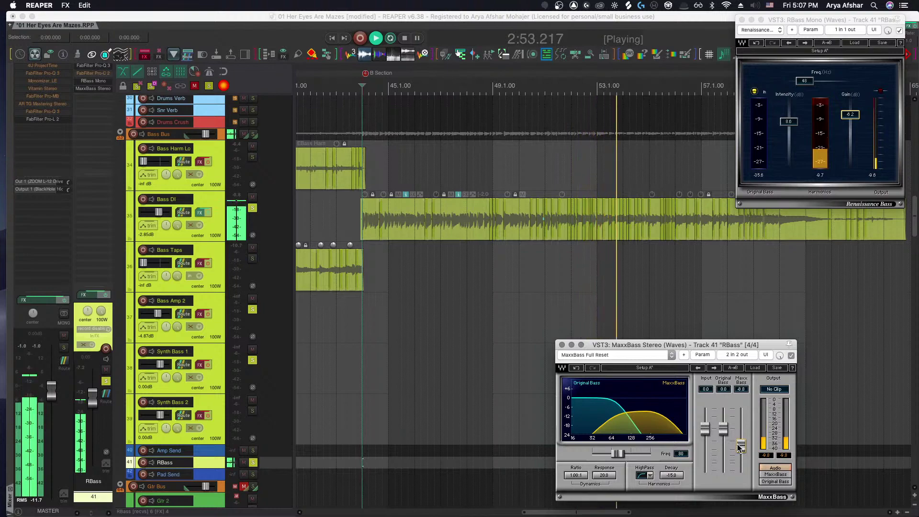
pyautogui.click(562, 345)
# Shrink the track heights, stop playback, and unsolo the bass tracks and RBass
pyautogui.press('pagedown')
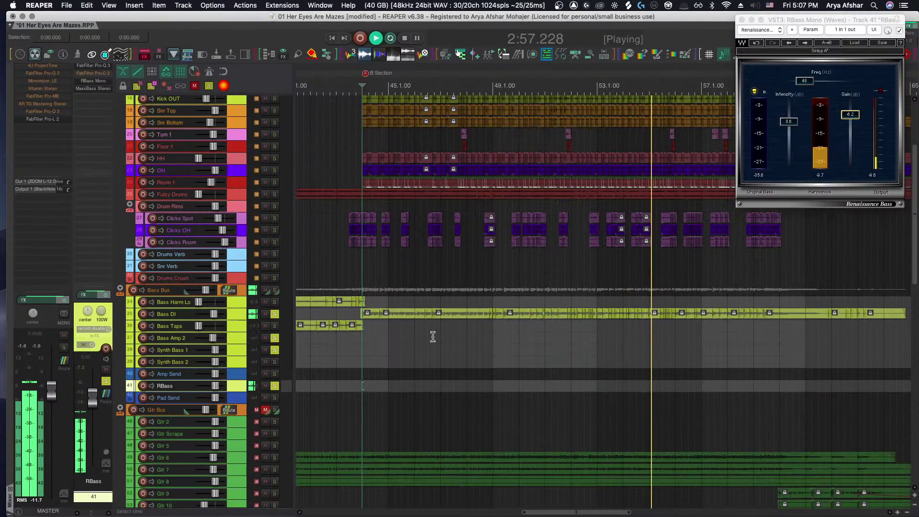
pyautogui.press('space')
pyautogui.scroll(1, 385, 349)
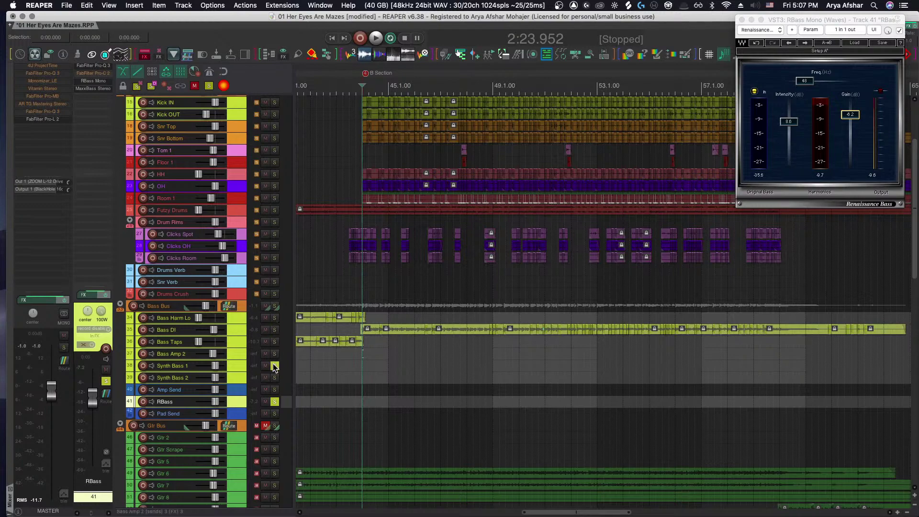
pyautogui.click(274, 404)
pyautogui.scroll(2, 306, 337)
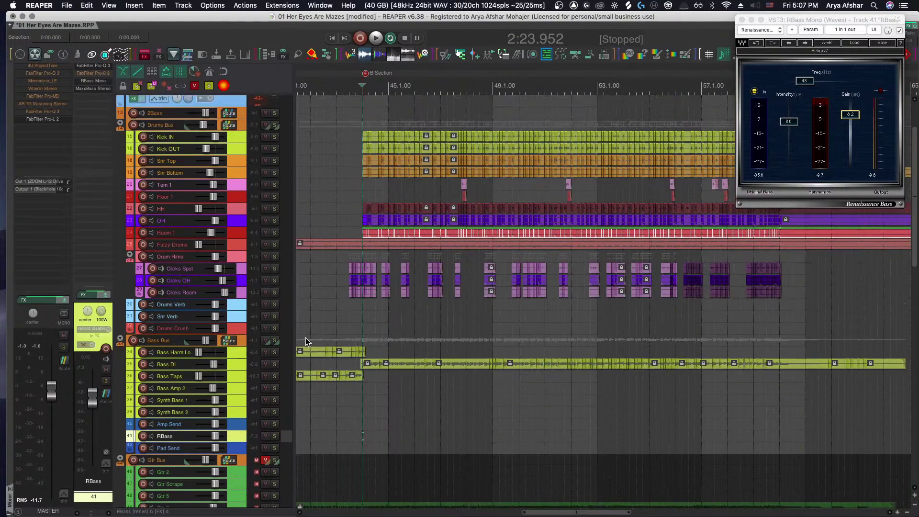
pyautogui.scroll(-1, 305, 338)
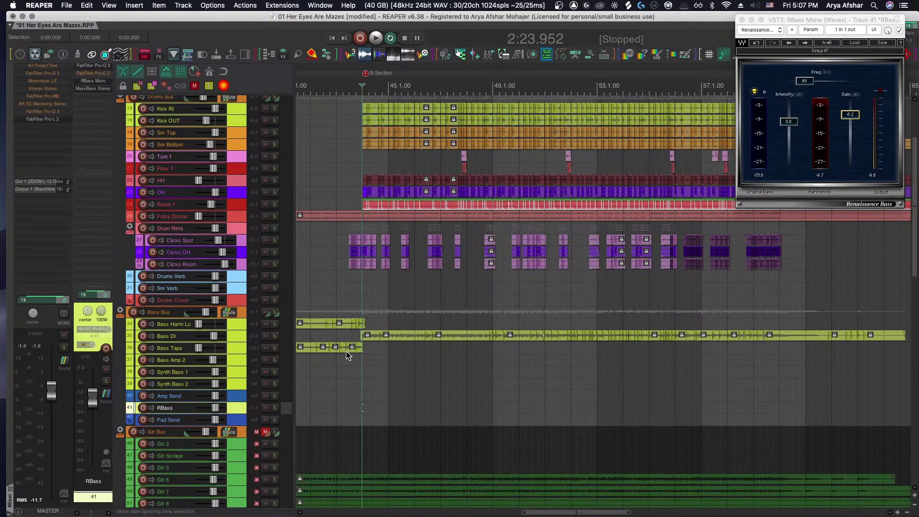
# Play the mix, unmute the Gtr Bus, and lower its volume slightly
pyautogui.press('space')
pyautogui.scroll(-3, 303, 360)
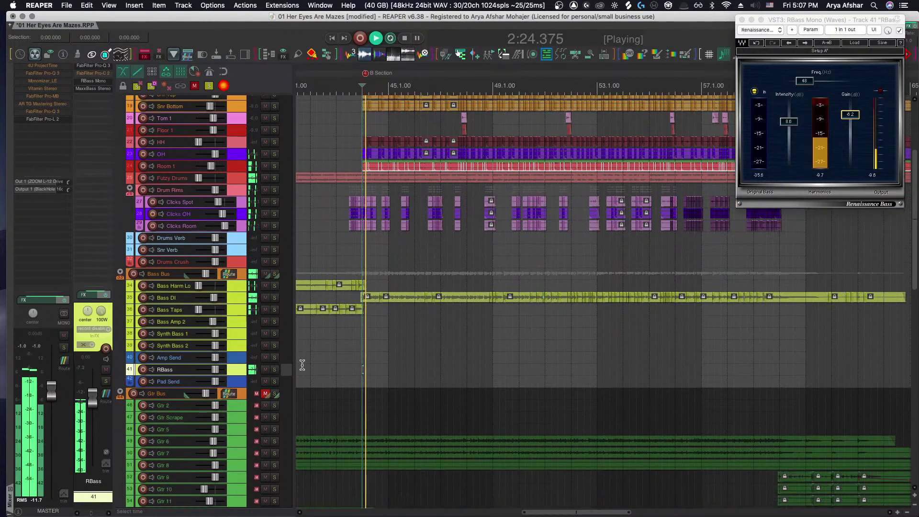
pyautogui.click(265, 395)
pyautogui.scroll(-7, 285, 363)
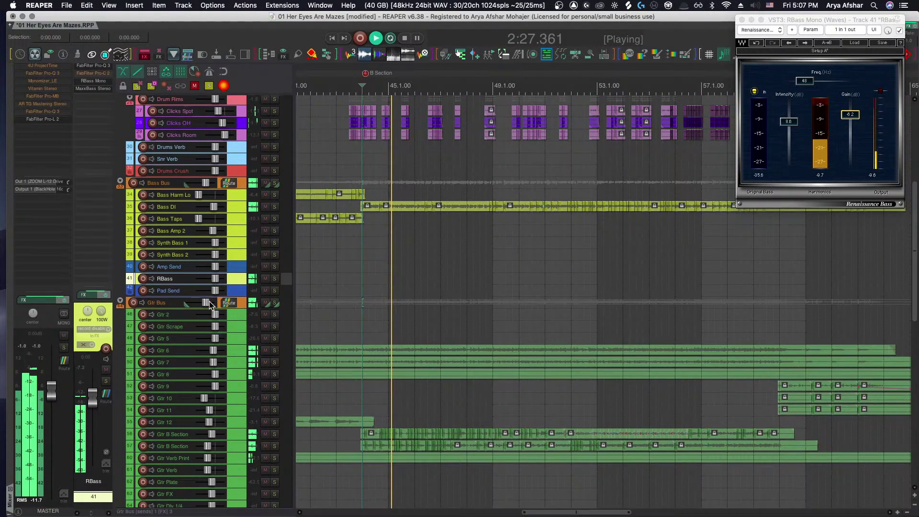
pyautogui.moveTo(209, 303); pyautogui.dragTo(202, 302)
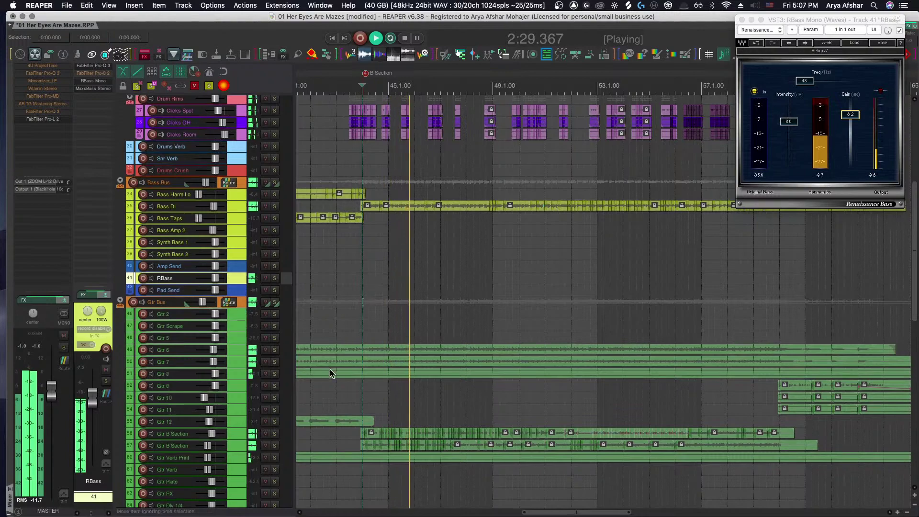
# Unmute the Vox Bus and BVox Bus during playback and return to the bass tracks
pyautogui.scroll(-15, 329, 369)
pyautogui.click(265, 310)
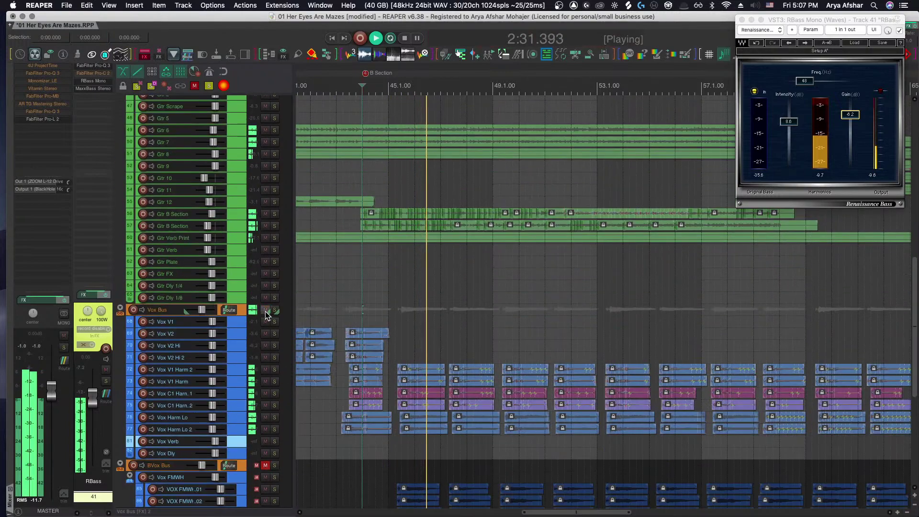
pyautogui.scroll(5, 271, 407)
pyautogui.scroll(-6, 271, 411)
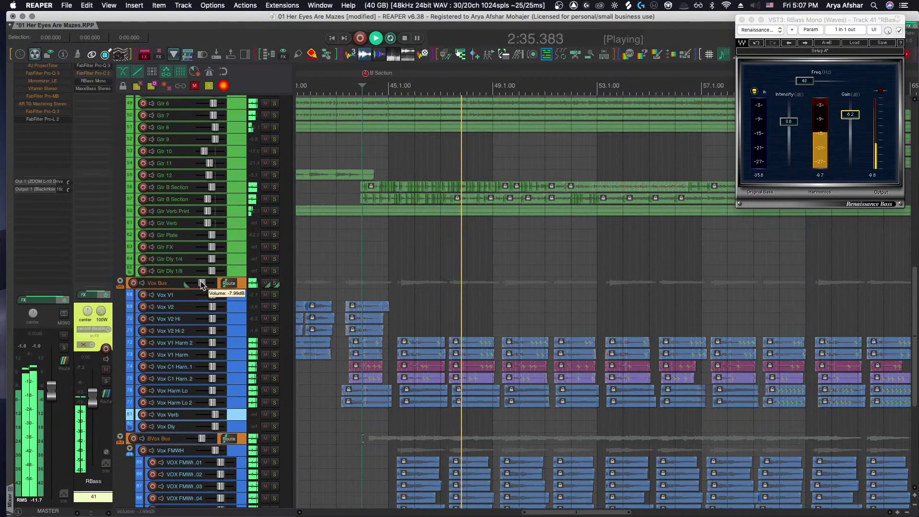
pyautogui.scroll(-3, 200, 283)
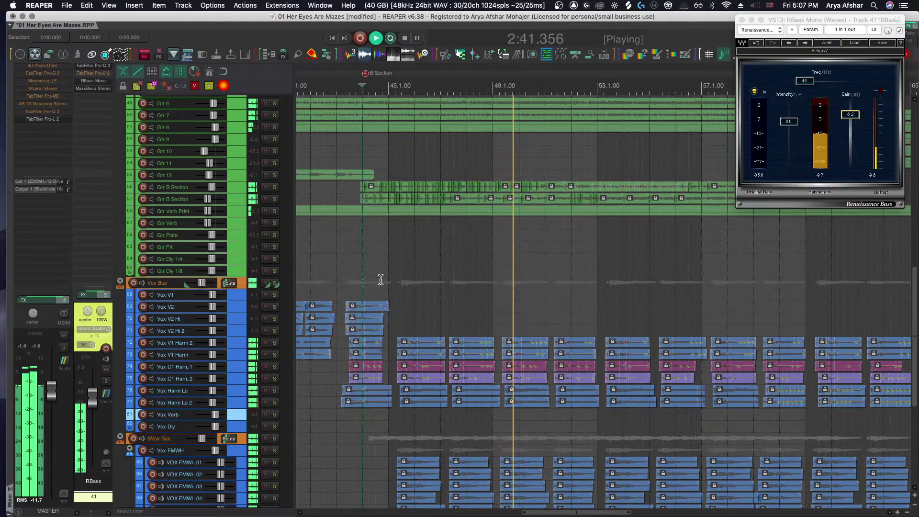
pyautogui.scroll(5, 380, 279)
pyautogui.scroll(6, 381, 280)
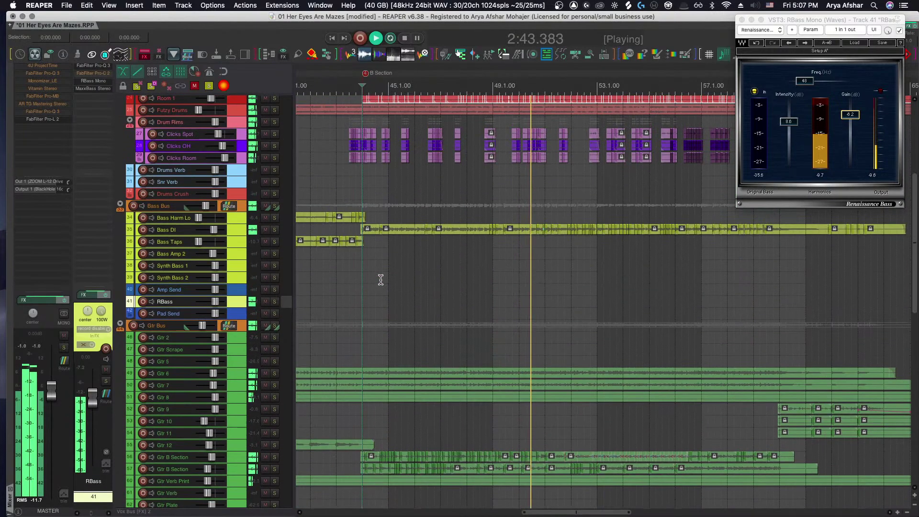
# Enlarge the track heights and check the Bass DI track's routing to its sends
pyautogui.scroll(3, 216, 302)
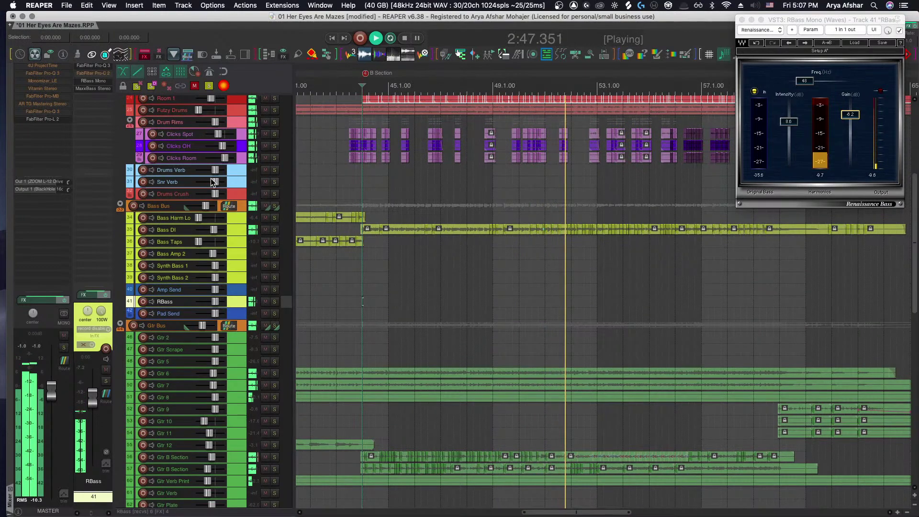
pyautogui.scroll(2, 231, 238)
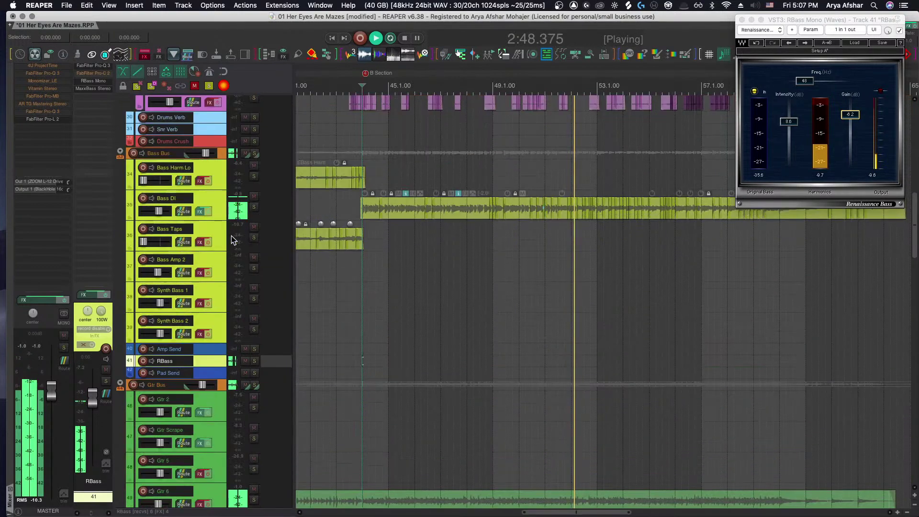
pyautogui.click(183, 212)
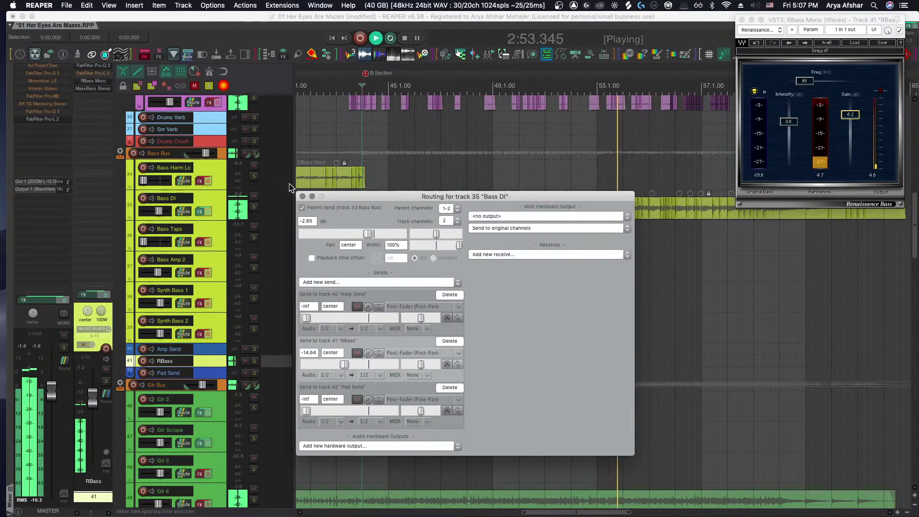
pyautogui.click(303, 196)
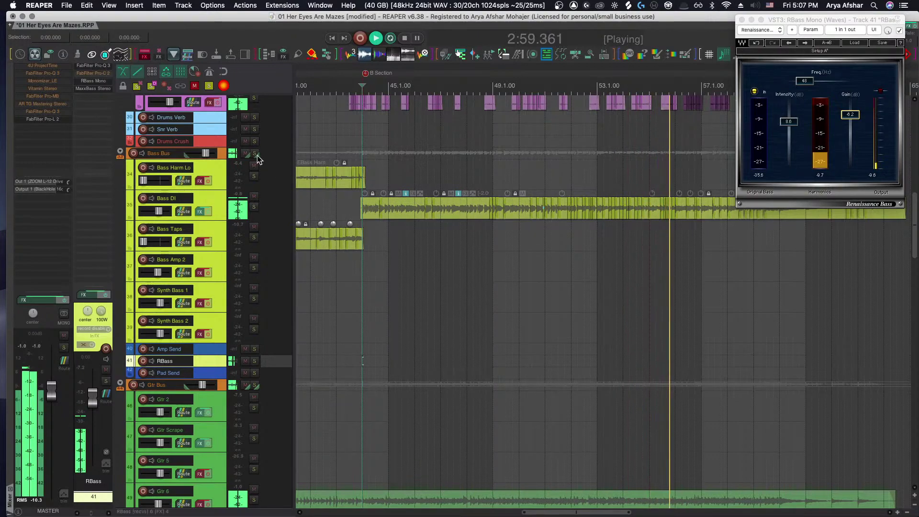
# In Bass DI's Pro-Q 3, ease the cut near 918 Hz to about -5 dB and bypass the deep bell cut moved to 2320.8 Hz
pyautogui.click(208, 211)
pyautogui.click(201, 213)
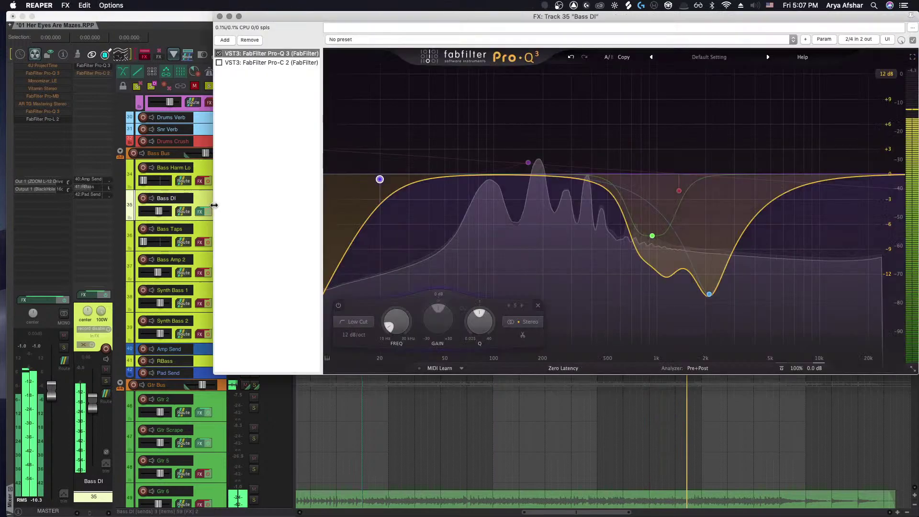
pyautogui.moveTo(651, 234); pyautogui.dragTo(651, 216)
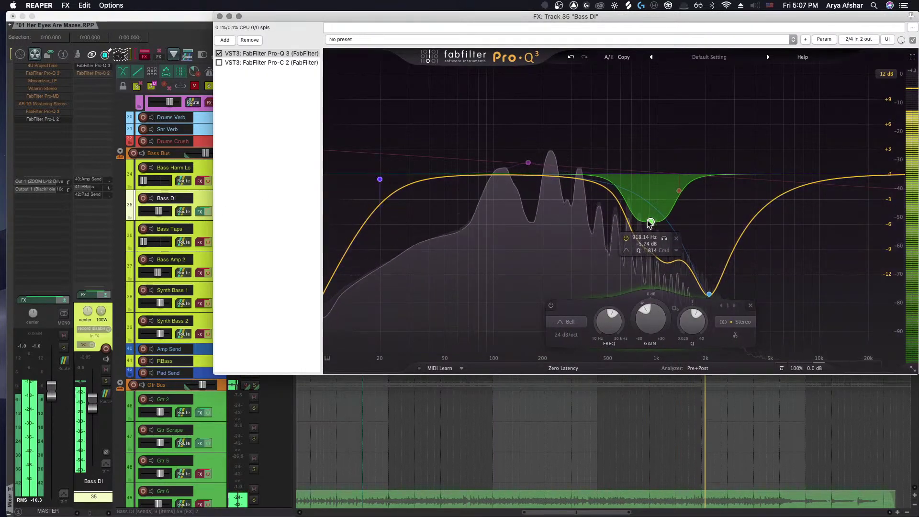
pyautogui.moveTo(708, 294); pyautogui.dragTo(716, 283)
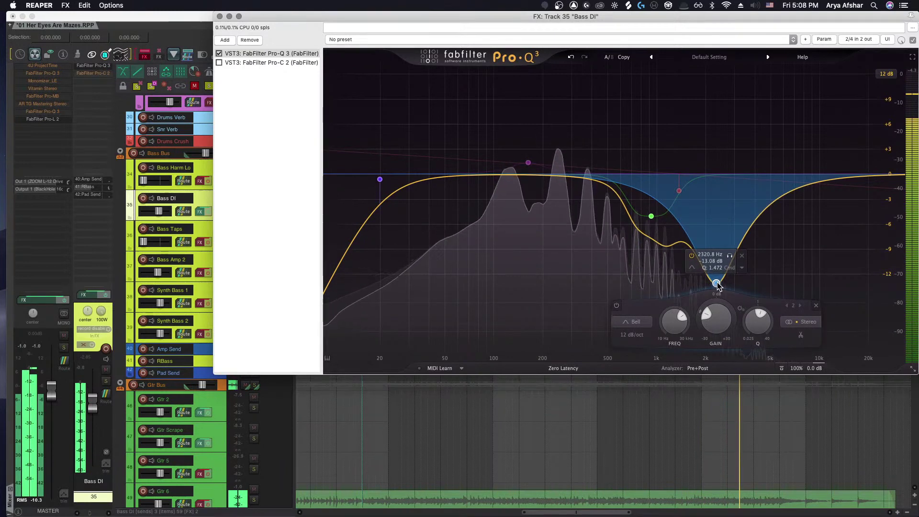
pyautogui.click(617, 305)
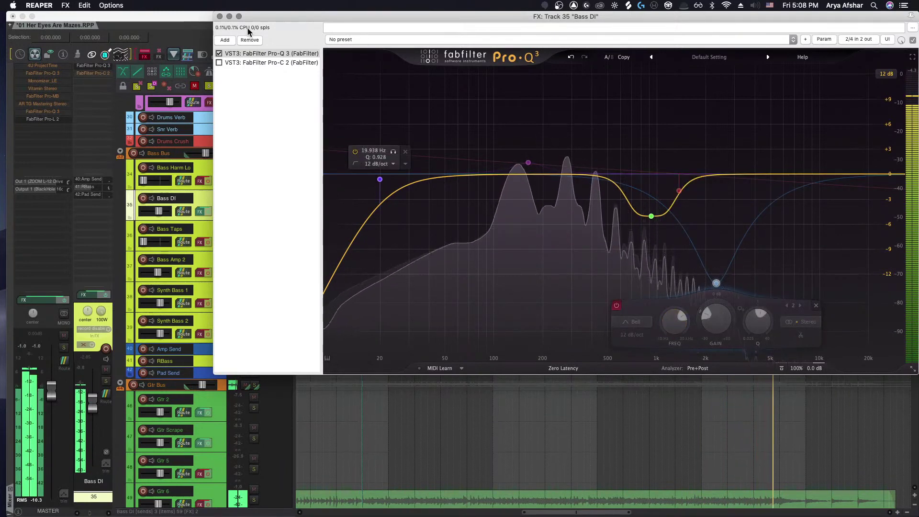
pyautogui.click(220, 16)
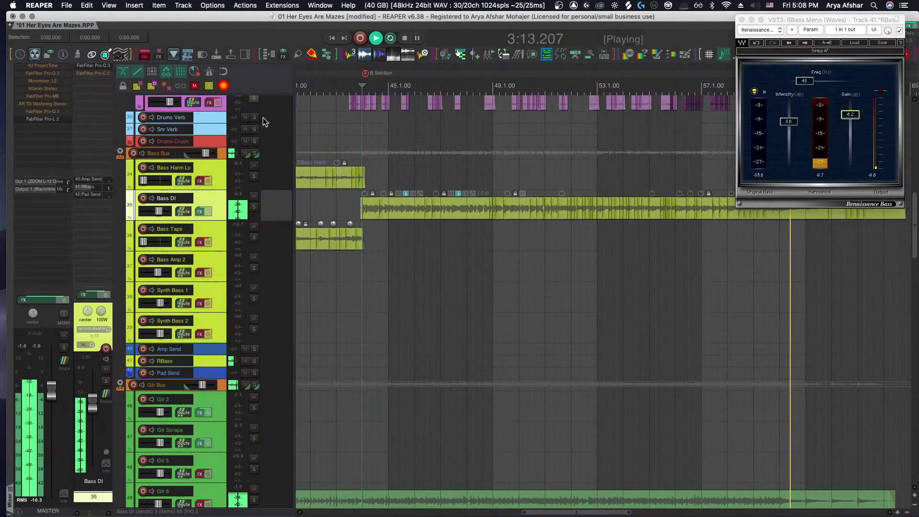
# Stop playback to reconfirm the audio device preferences, then close the RBass plug-in and replay the B Section
pyautogui.press('space')
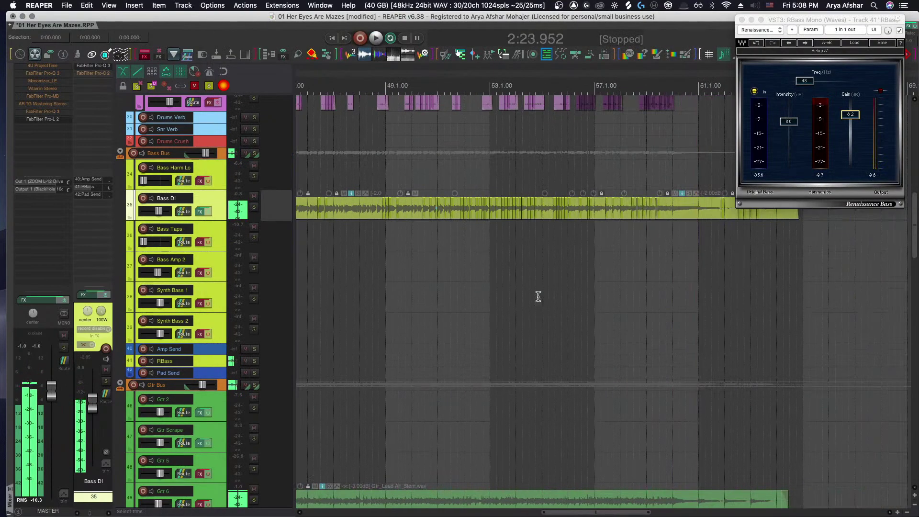
pyautogui.press('super+comma')
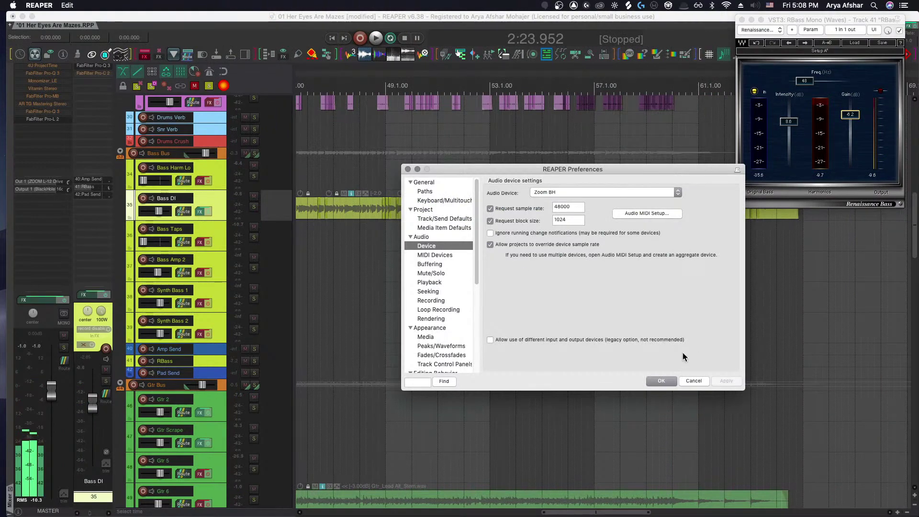
pyautogui.click(661, 381)
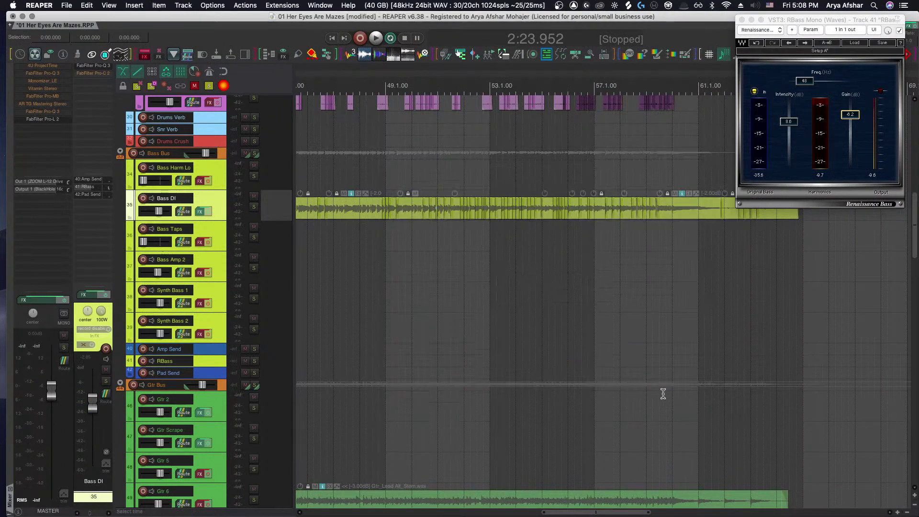
pyautogui.click(741, 21)
pyautogui.press('space')
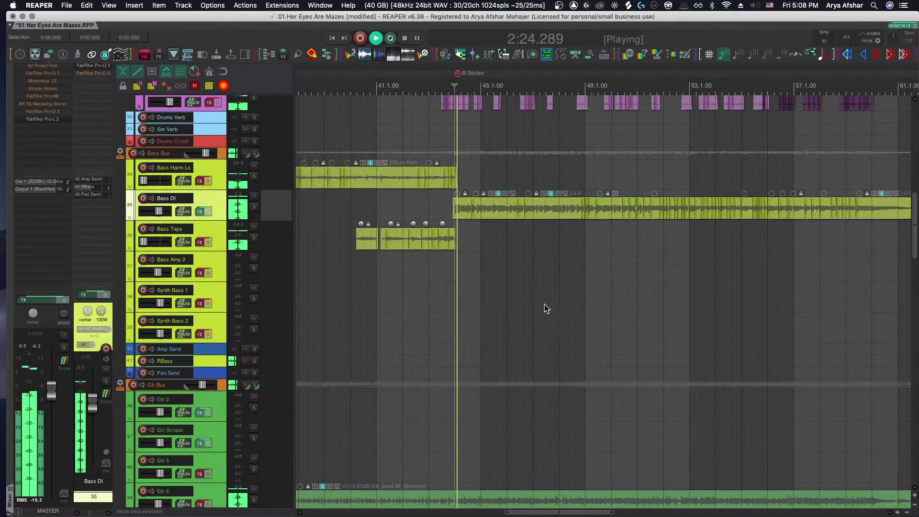
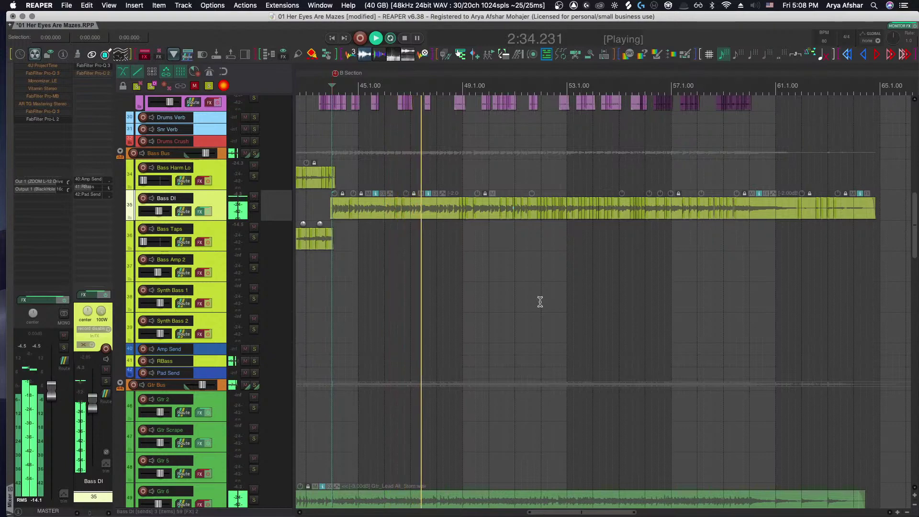
# Stop playback and restart the mix from around bar 36, ahead of the B Section
pyautogui.scroll(-2, 539, 300)
pyautogui.press('space')
pyautogui.scroll(-4, 535, 297)
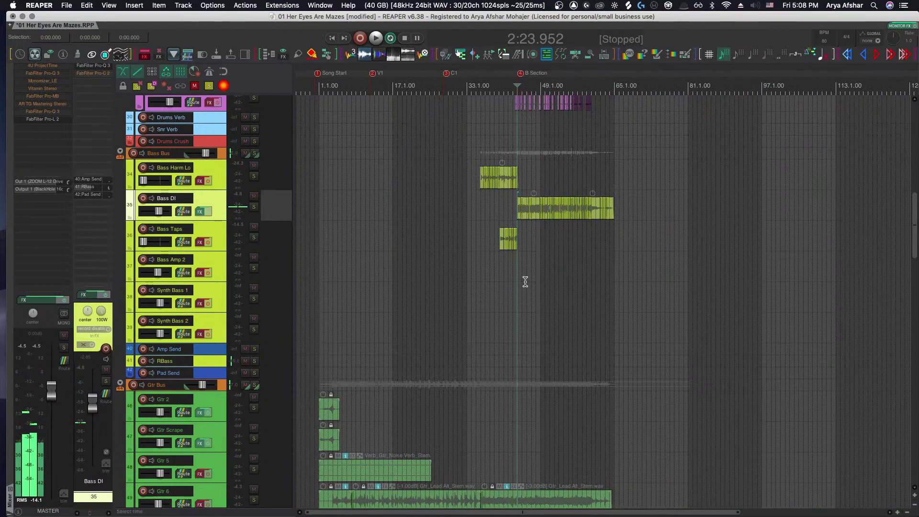
pyautogui.scroll(-5, 519, 293)
pyautogui.scroll(-1, 492, 271)
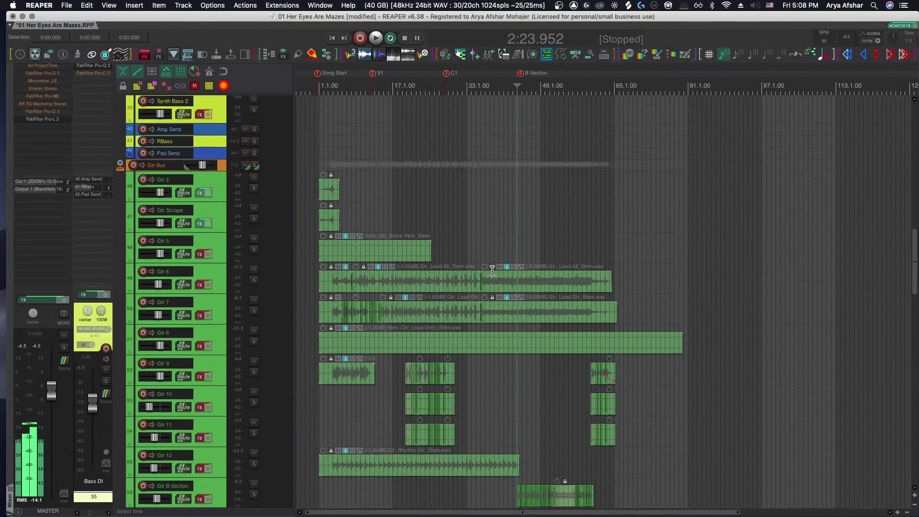
pyautogui.scroll(5, 491, 272)
pyautogui.click(428, 239)
pyautogui.press('space')
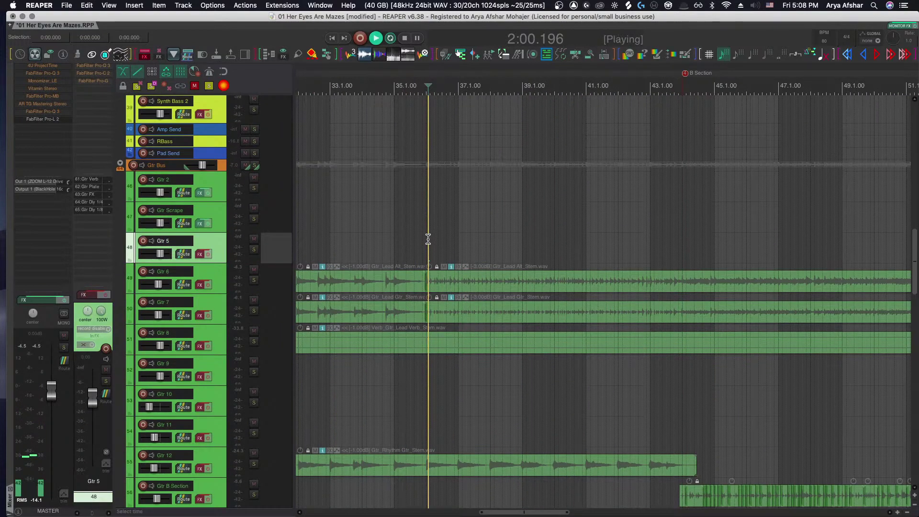
# Raise the Futzy Drums volume to 0.00 dB and play from just before its Warped Drums item
pyautogui.scroll(4, 428, 238)
pyautogui.scroll(8, 428, 239)
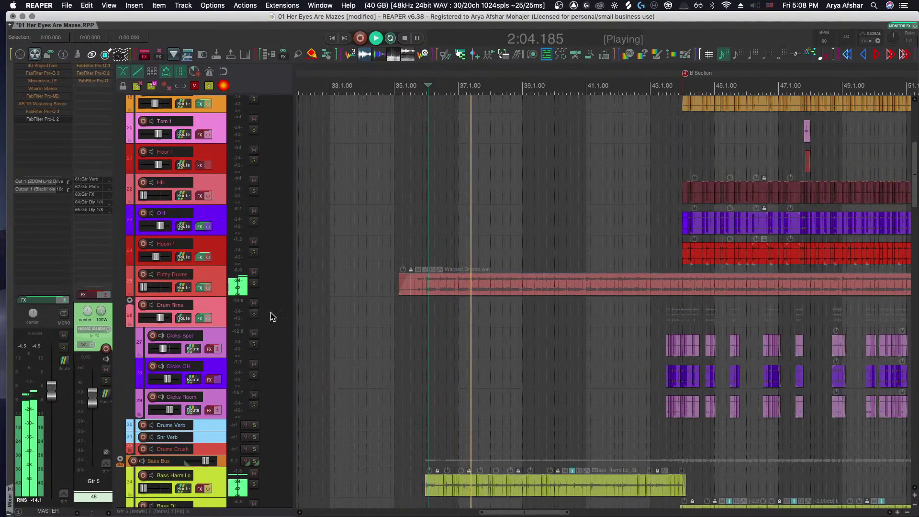
pyautogui.click(367, 281)
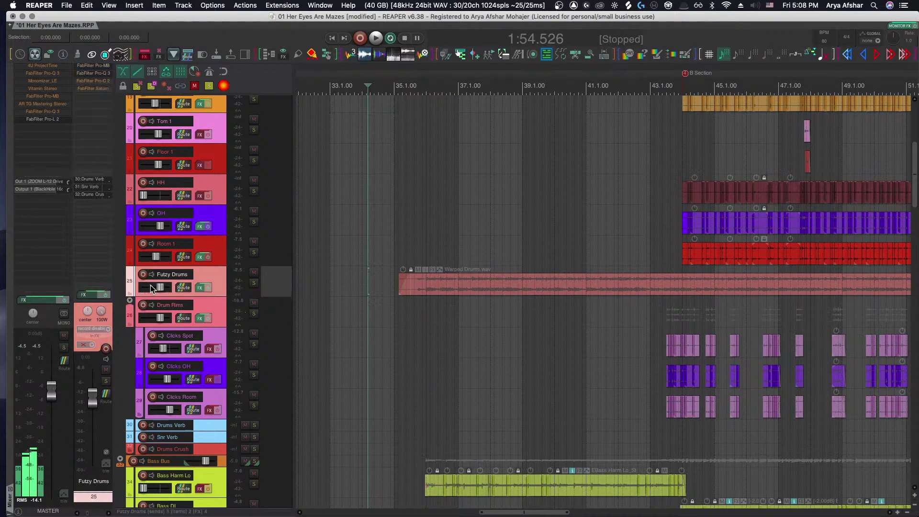
pyautogui.press('space')
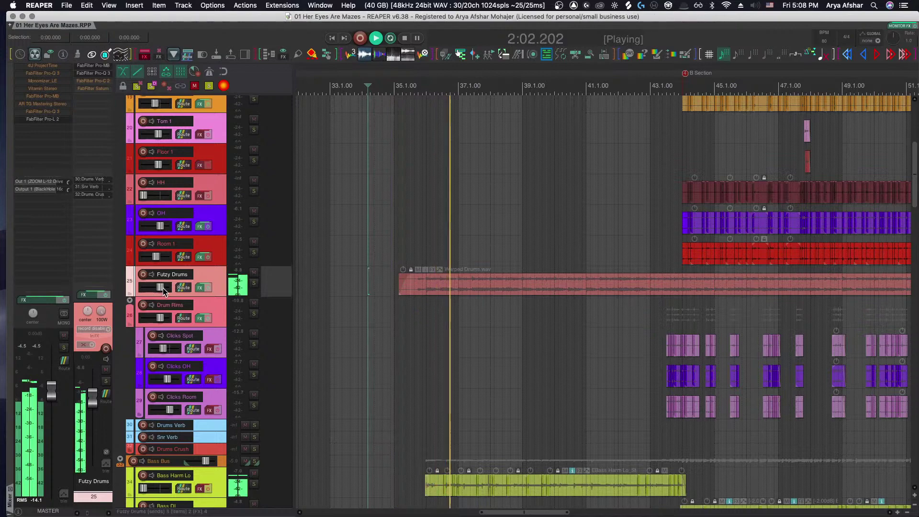
# Enlarge the track heights and select the Warped Drums item during playback
pyautogui.press('pageup')
pyautogui.press('pageup')
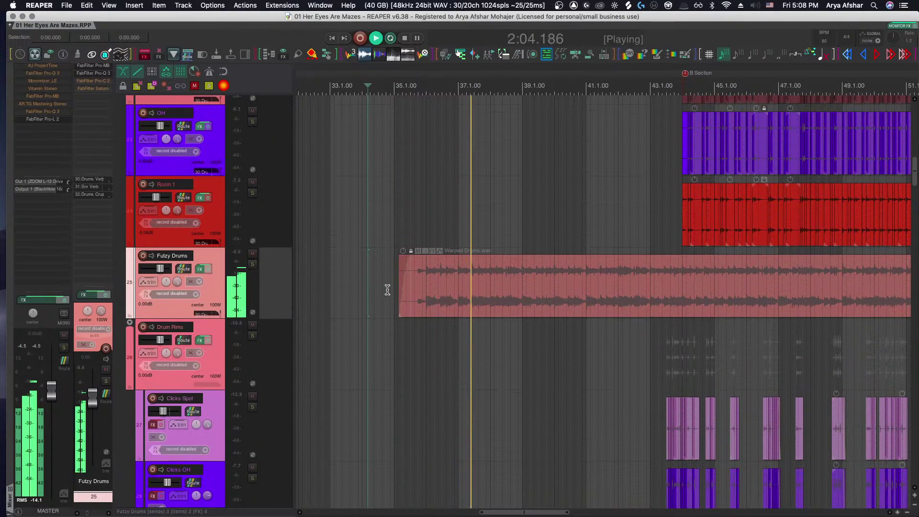
pyautogui.hscroll(2, 403, 251)
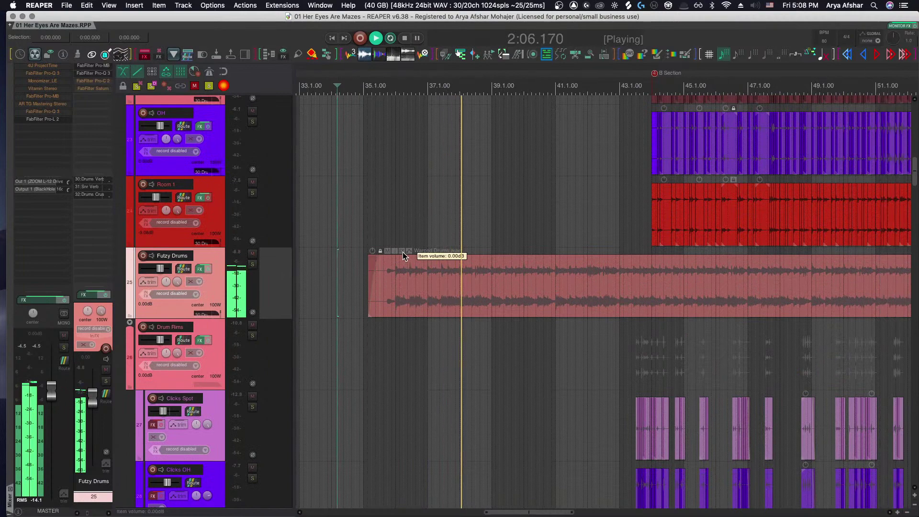
pyautogui.click(395, 274)
pyautogui.hscroll(2, 394, 275)
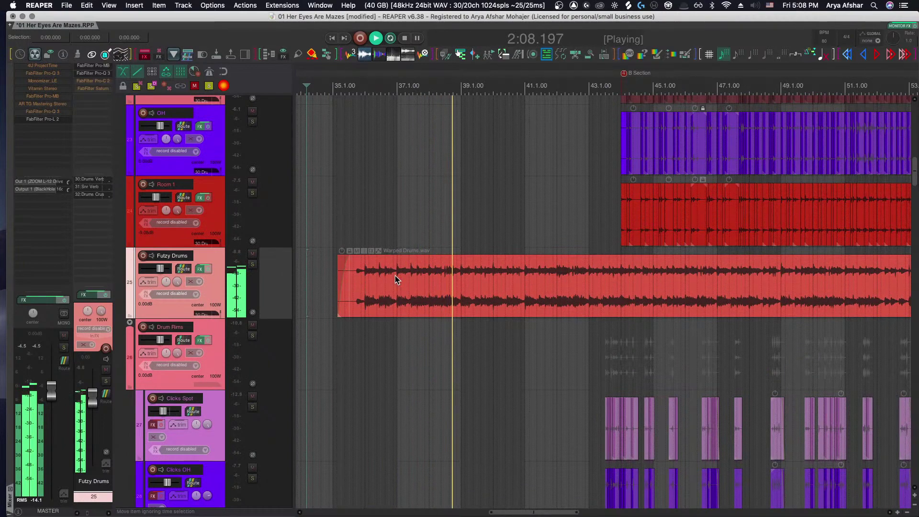
pyautogui.hscroll(-2, 395, 275)
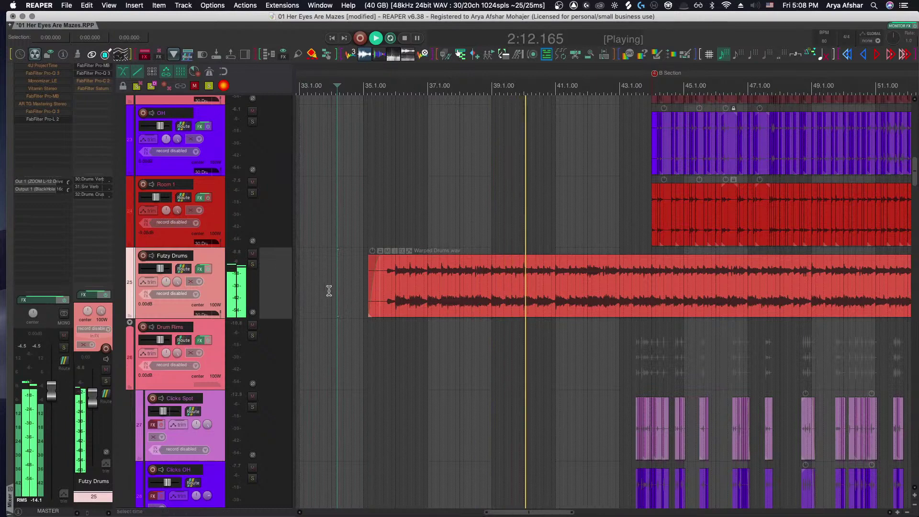
# Solo the Futzy Drums track and play from the start of the Warped Drums item
pyautogui.press('space')
pyautogui.press('F6')
pyautogui.click(364, 269)
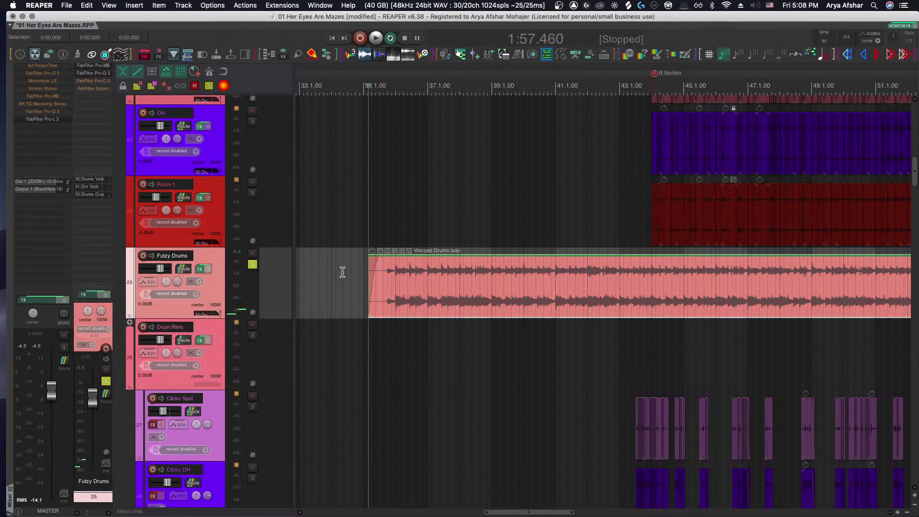
pyautogui.scroll(4, 399, 285)
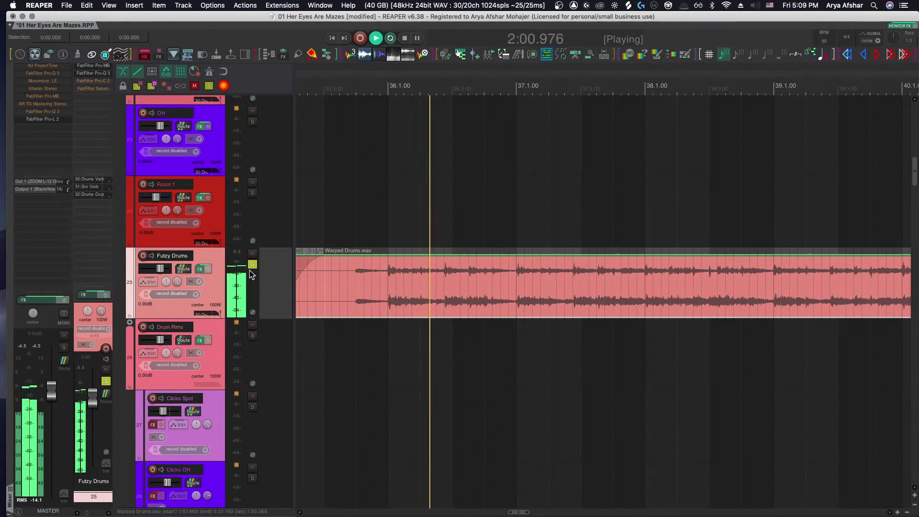
# Compare the soloed Futzy Drums with their effects chain bypassed and re-enabled
pyautogui.click(200, 269)
pyautogui.click(200, 269)
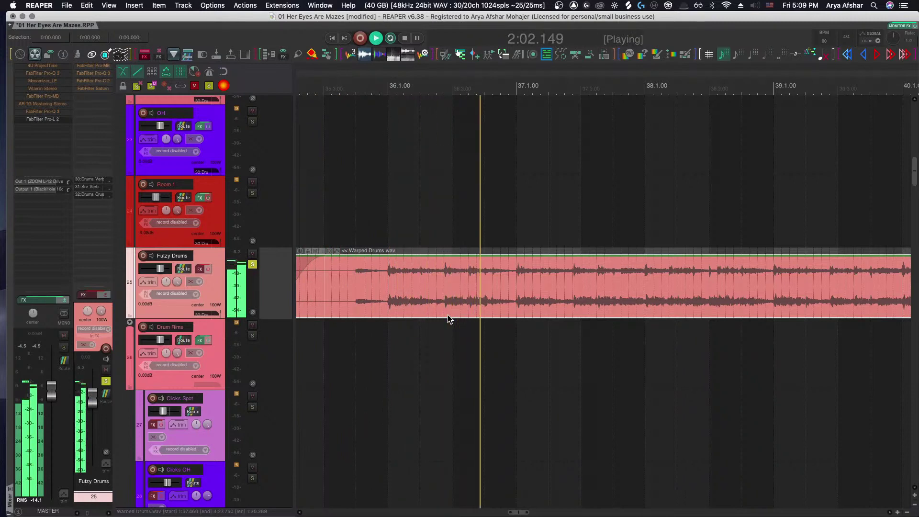
pyautogui.hscroll(1, 447, 314)
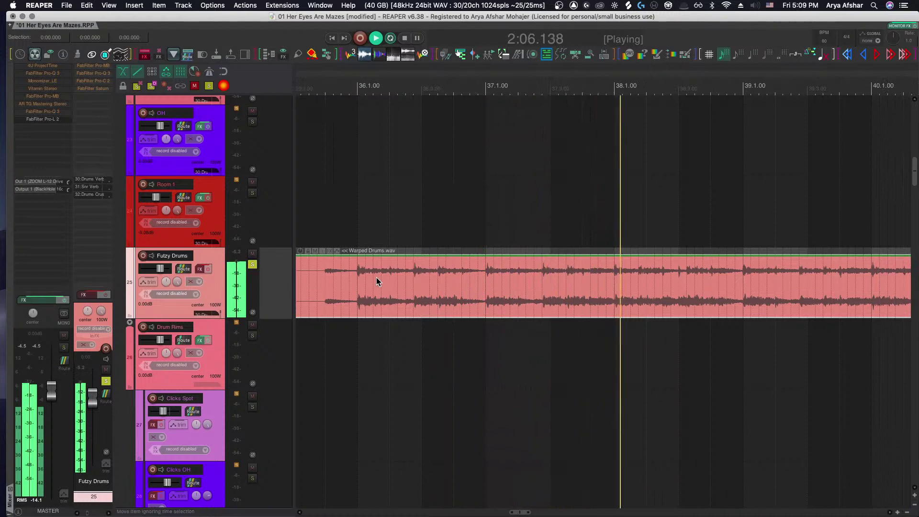
pyautogui.scroll(-3, 335, 287)
pyautogui.scroll(-3, 286, 293)
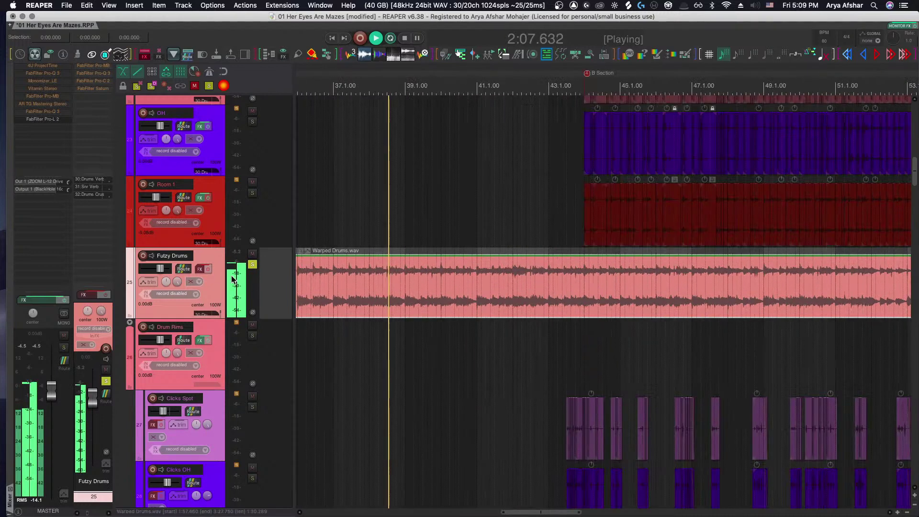
pyautogui.click(208, 269)
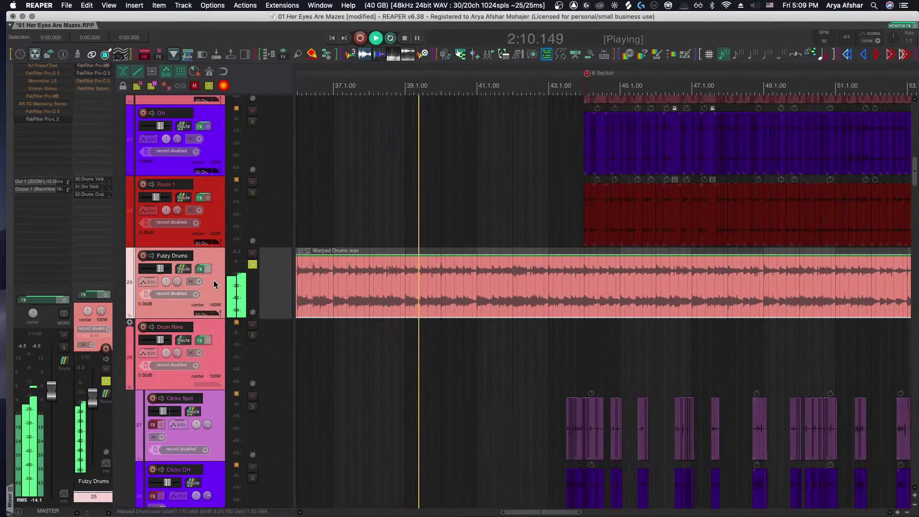
# Examine the Pro-MB and Pro-Q 3 settings on Futzy Drums, close the effects chain, and replay the track from the item's start
pyautogui.click(200, 269)
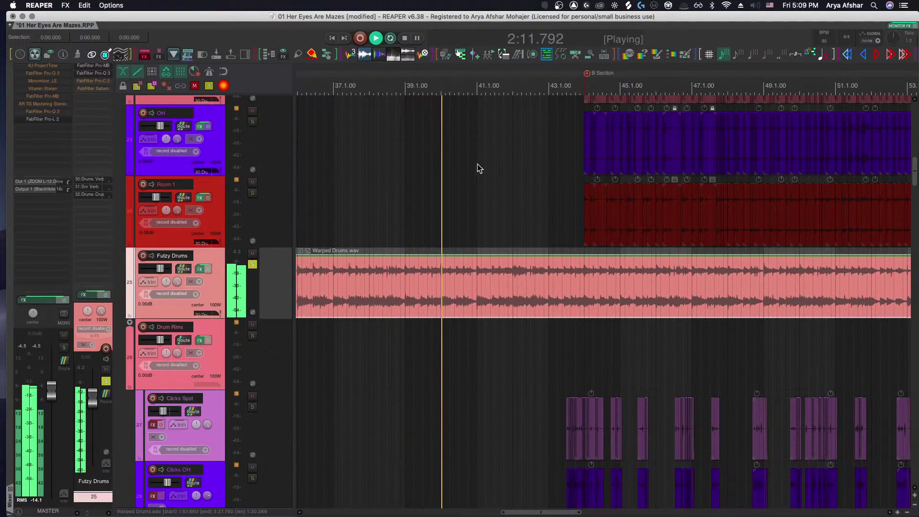
pyautogui.click(297, 121)
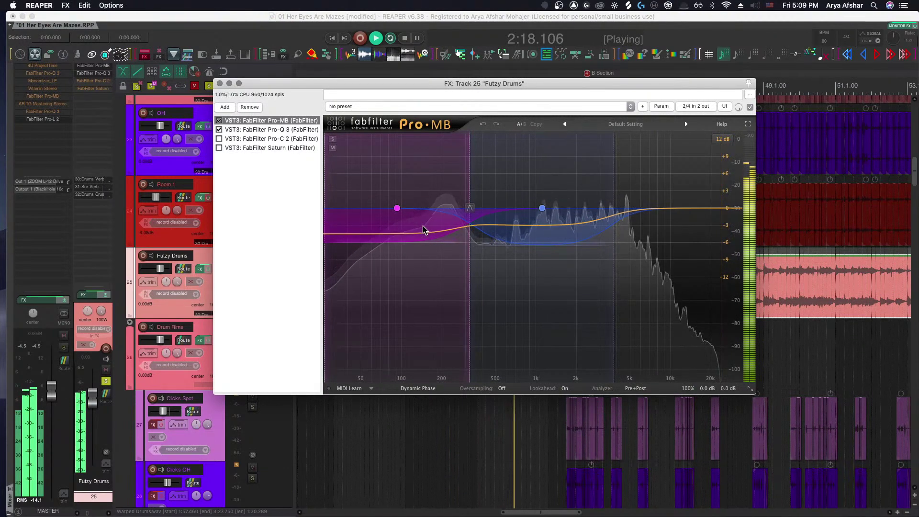
pyautogui.click(271, 130)
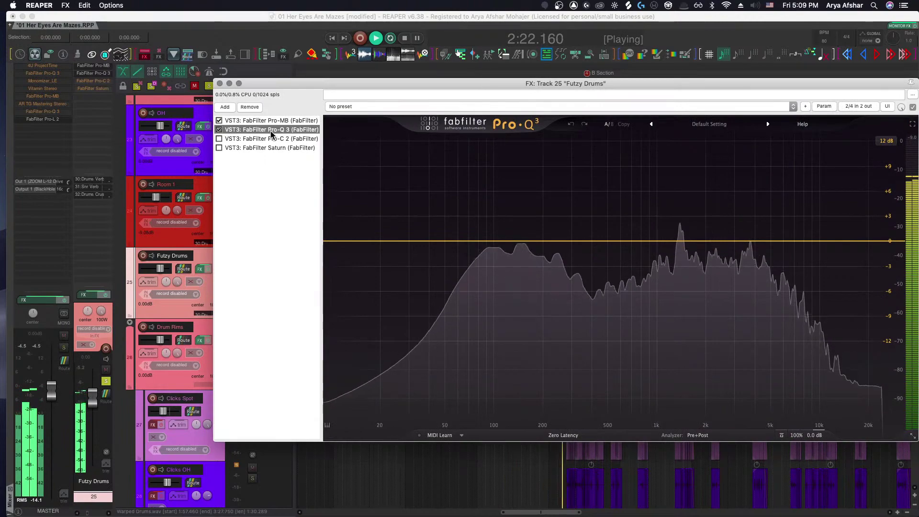
pyautogui.press('space')
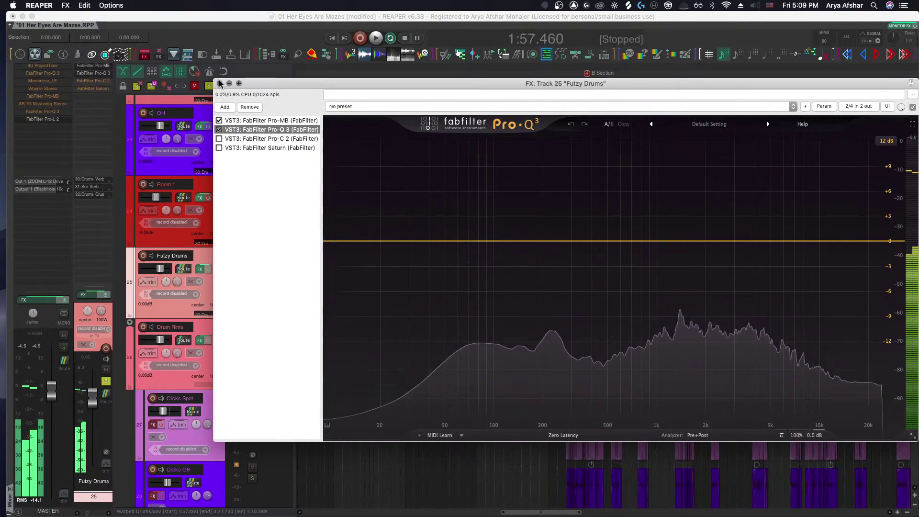
pyautogui.click(220, 84)
pyautogui.press('space')
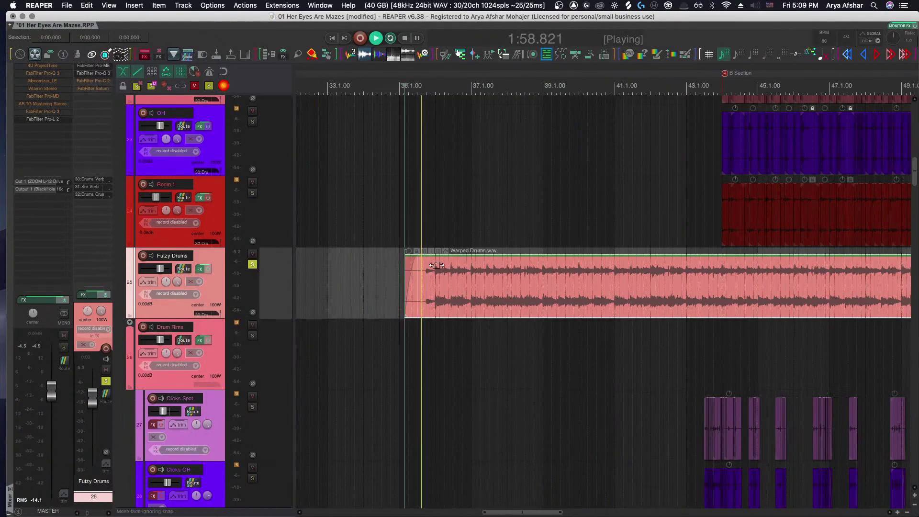
# Unsolo Futzy Drums and enable the bypassed Pro-C 2 compressor in its effects chain during playback
pyautogui.click(253, 265)
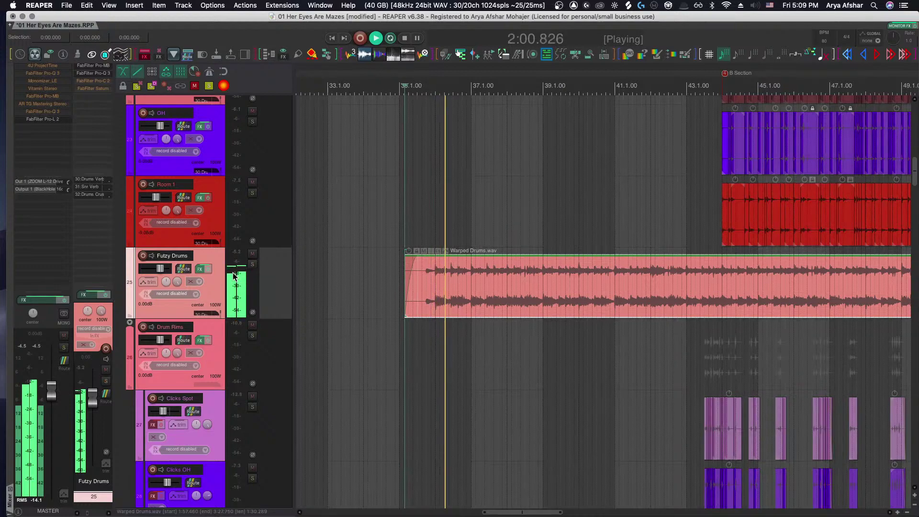
pyautogui.click(200, 269)
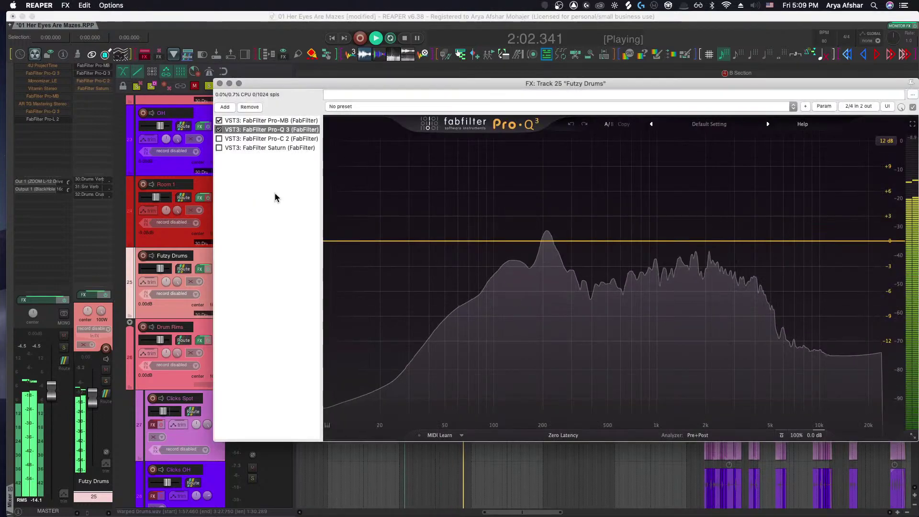
pyautogui.click(271, 139)
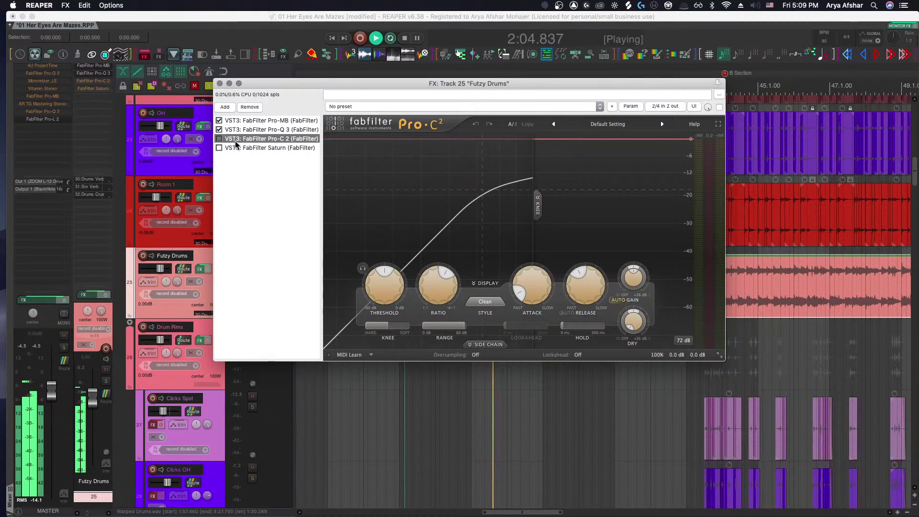
pyautogui.click(218, 139)
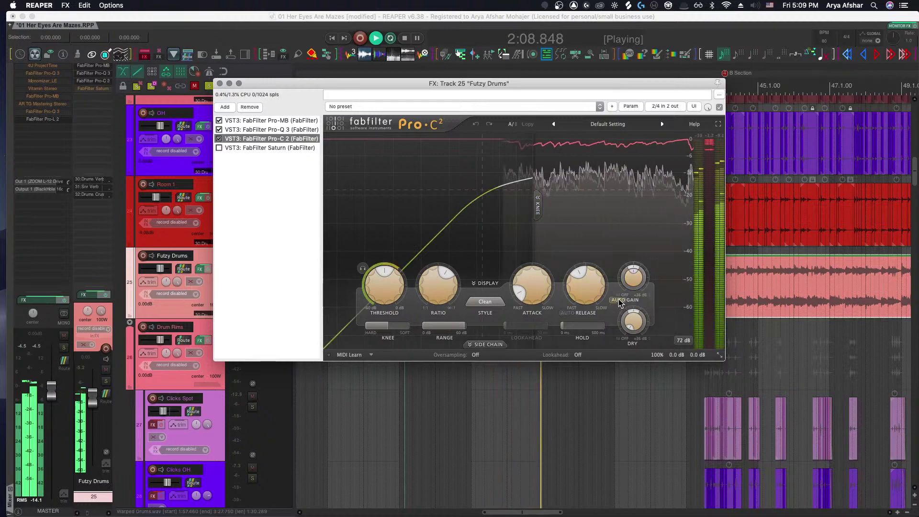
# Lower the Pro-C 2 threshold to about -22 dB, set the attack to about 4.11 ms, and close the effects chain
pyautogui.moveTo(640, 276)
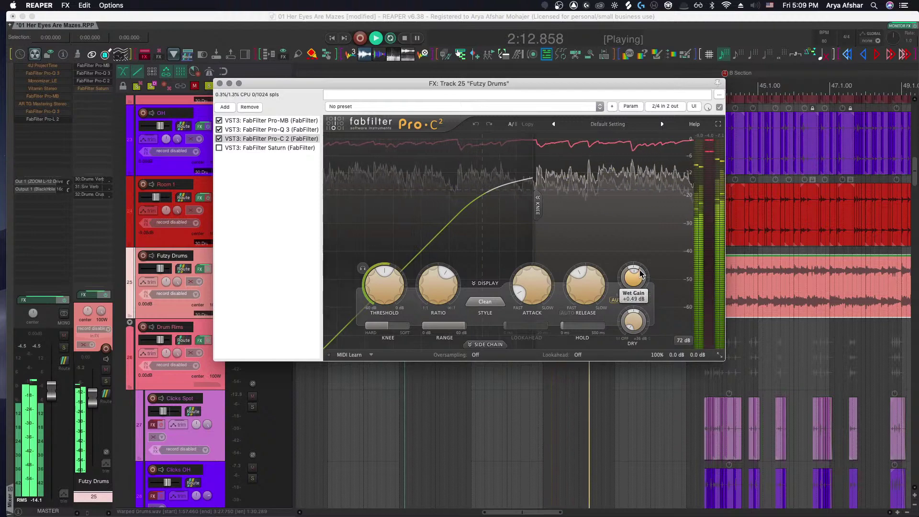
pyautogui.press('space')
pyautogui.moveTo(387, 294)
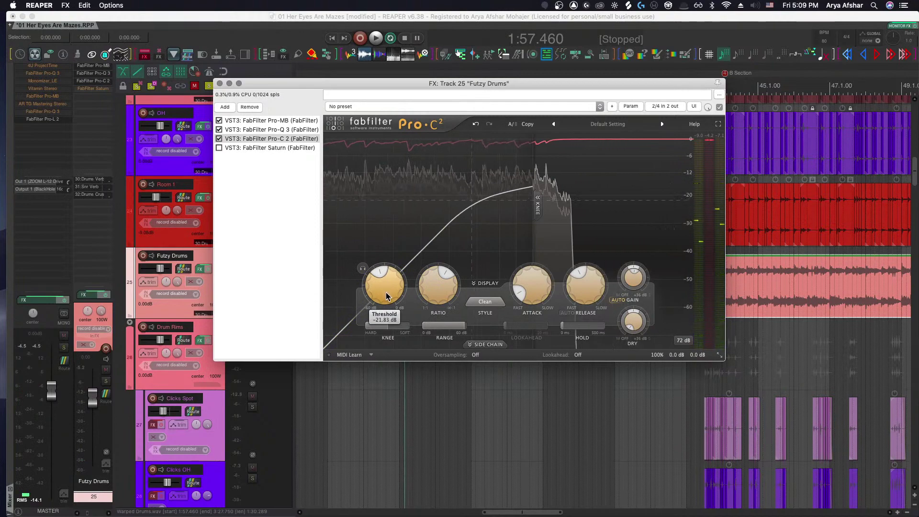
pyautogui.press('space')
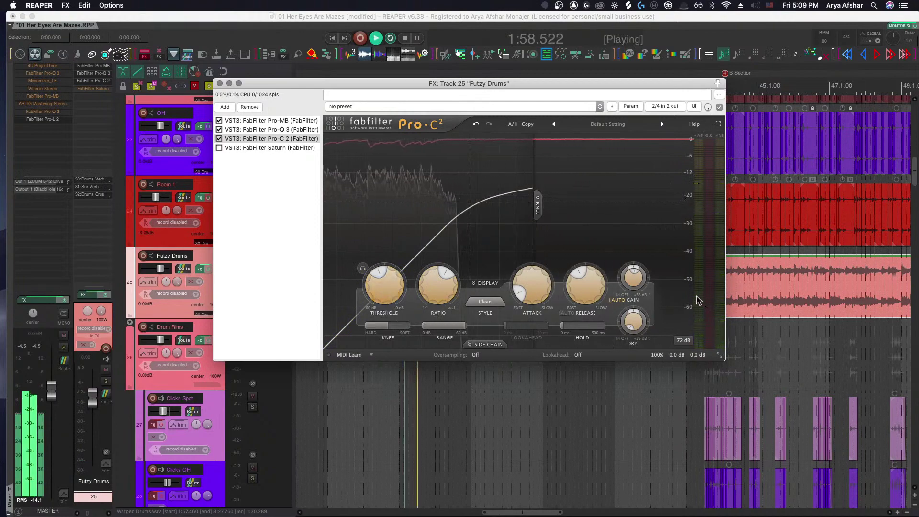
pyautogui.moveTo(453, 288)
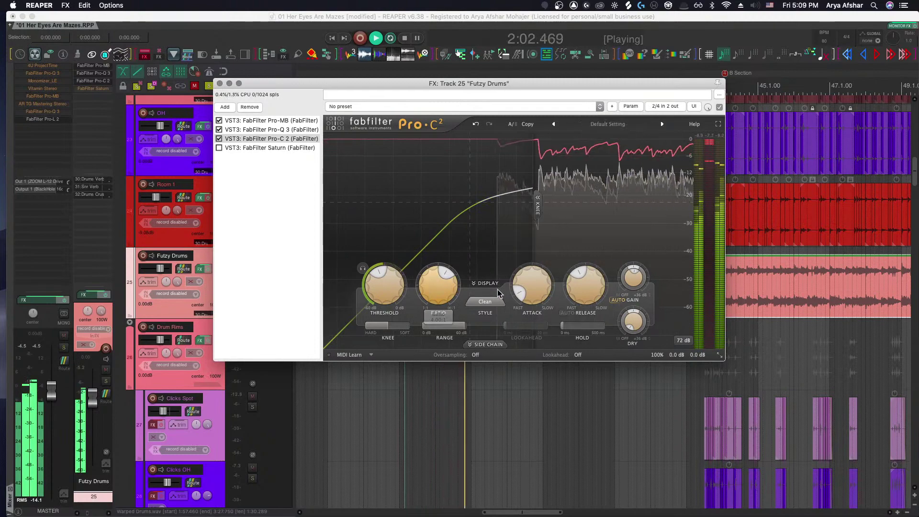
pyautogui.moveTo(536, 282)
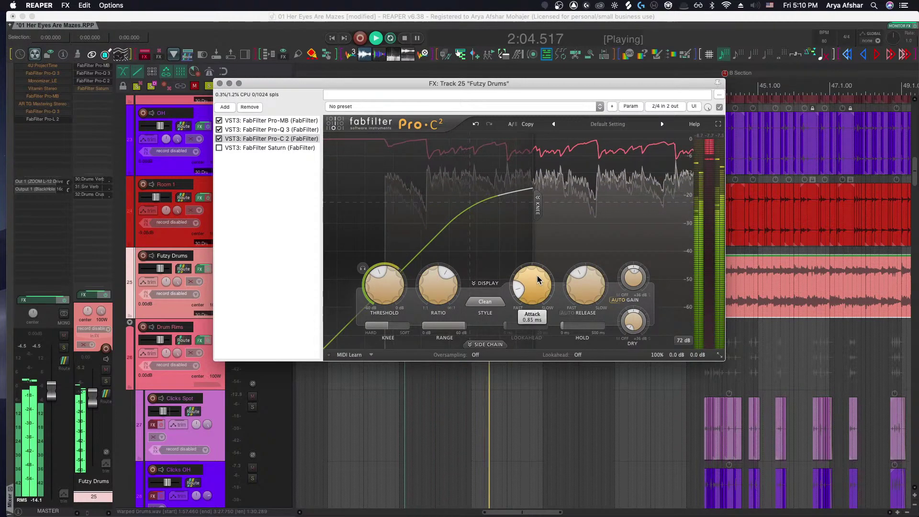
pyautogui.moveTo(538, 280)
pyautogui.mouseDown()
pyautogui.moveTo(539, 263)
pyautogui.moveTo(540, 278)
pyautogui.mouseUp()
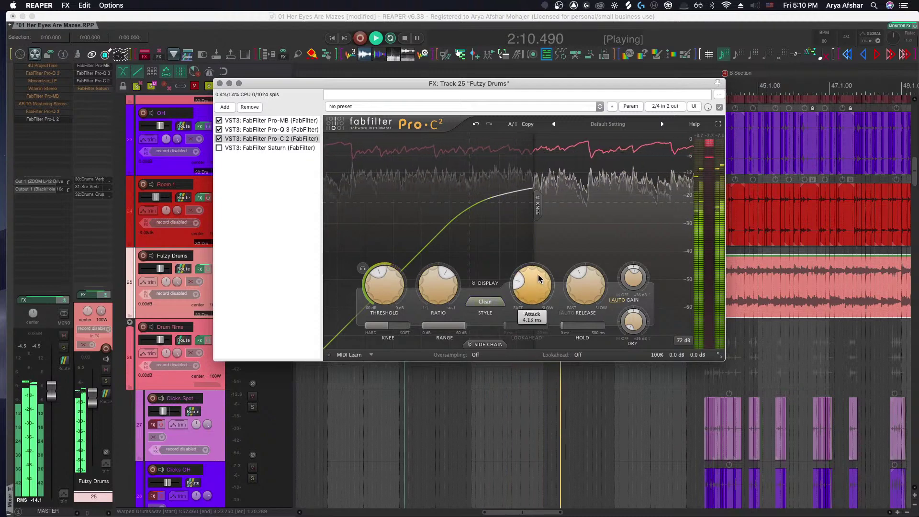
pyautogui.press('space')
pyautogui.press('Escape')
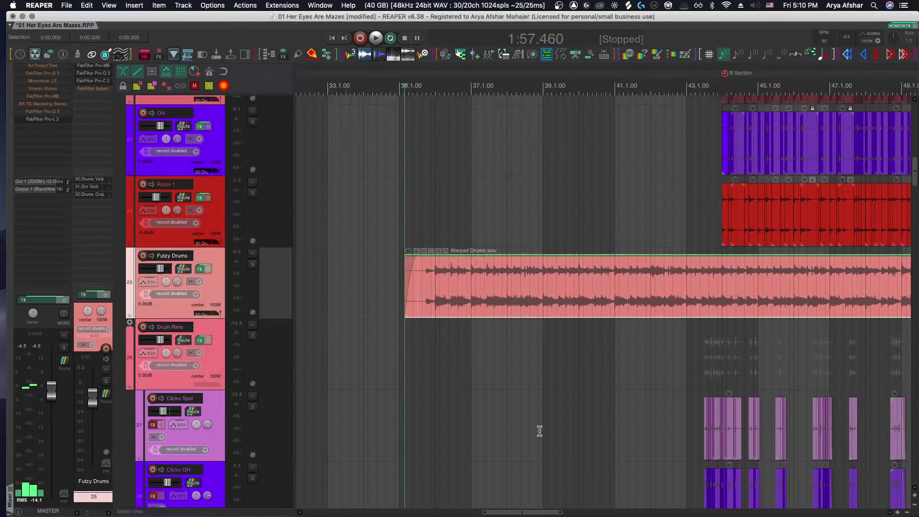
# Solo the Vox V2, Vox V2 Hi and Vox V2 Hi 2 tracks and play them with solo in front enabled
pyautogui.scroll(-20, 540, 430)
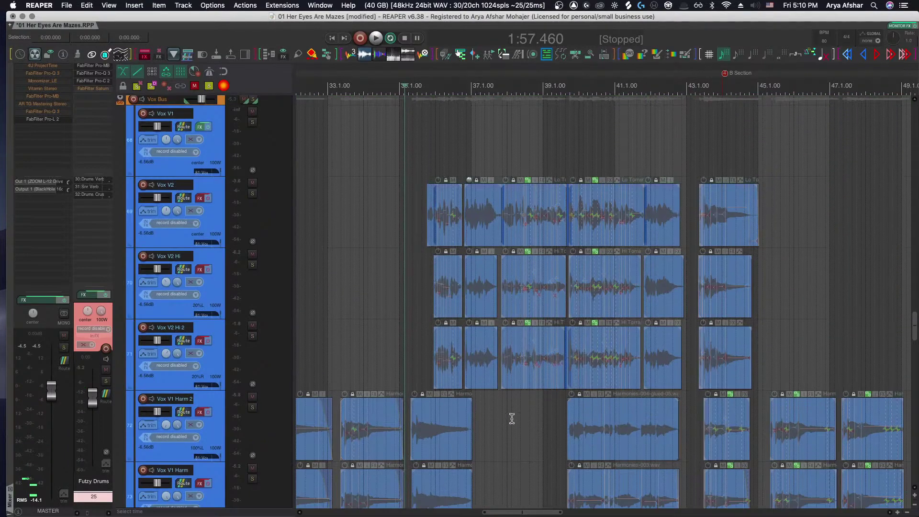
pyautogui.moveTo(253, 193); pyautogui.dragTo(252, 336)
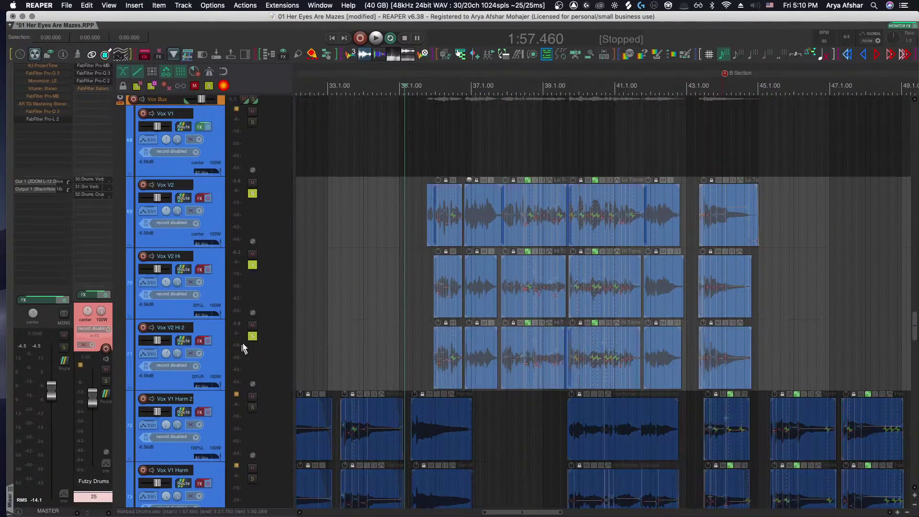
pyautogui.scroll(2, 347, 203)
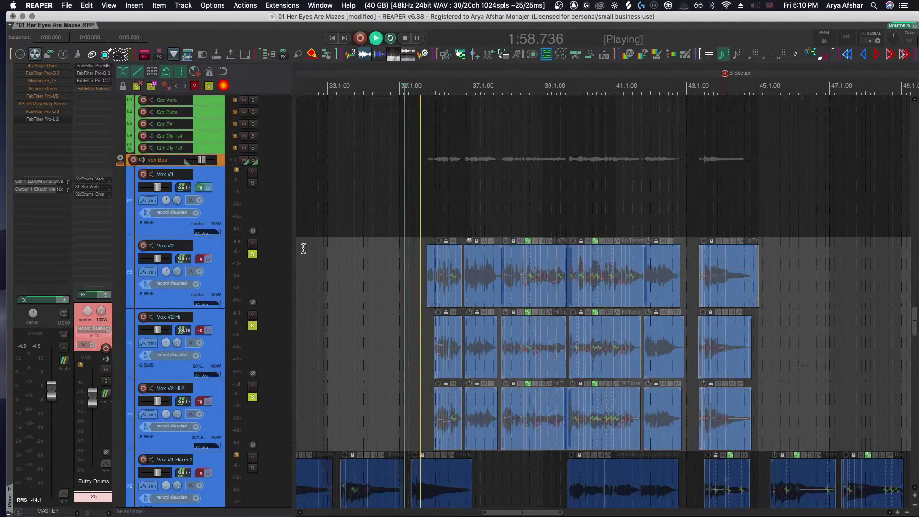
pyautogui.click(152, 86)
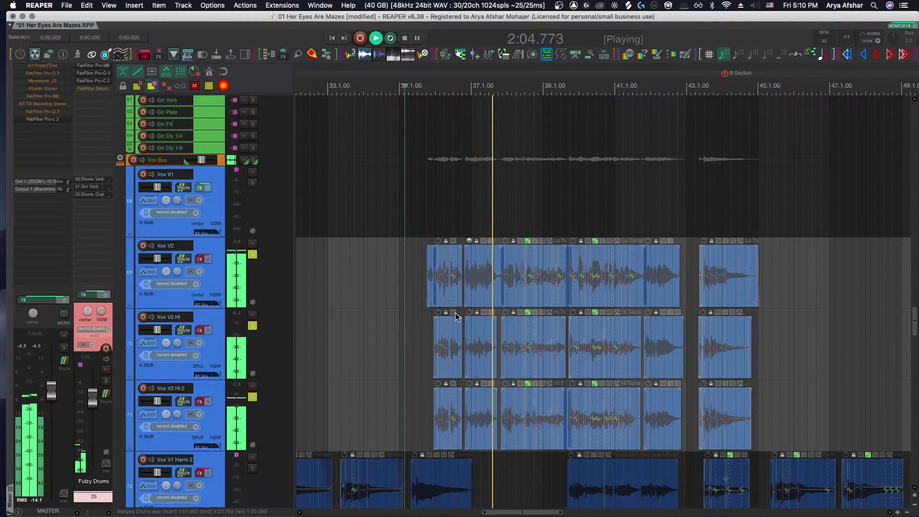
pyautogui.press('space')
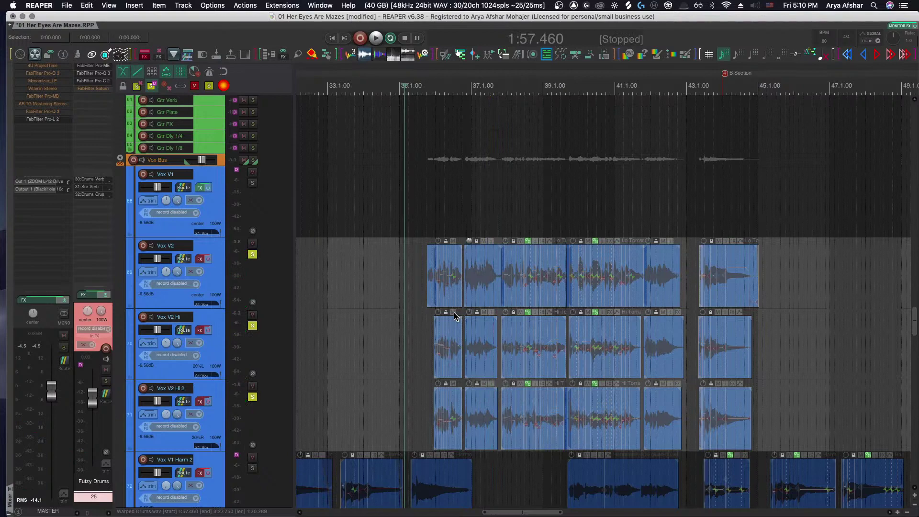
# Return to the Futzy Drums track, solo it, and play from the start of the Warped Drums item
pyautogui.scroll(5, 441, 286)
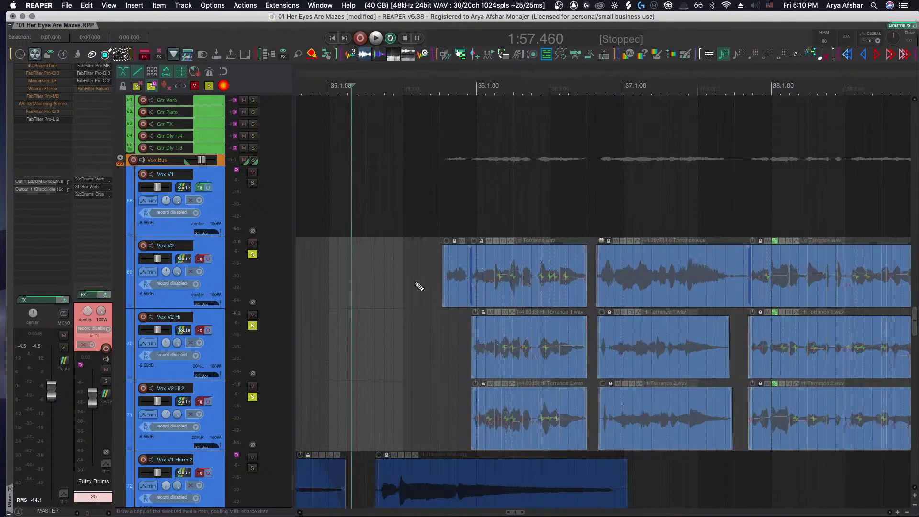
pyautogui.scroll(15, 419, 280)
pyautogui.scroll(10, 415, 270)
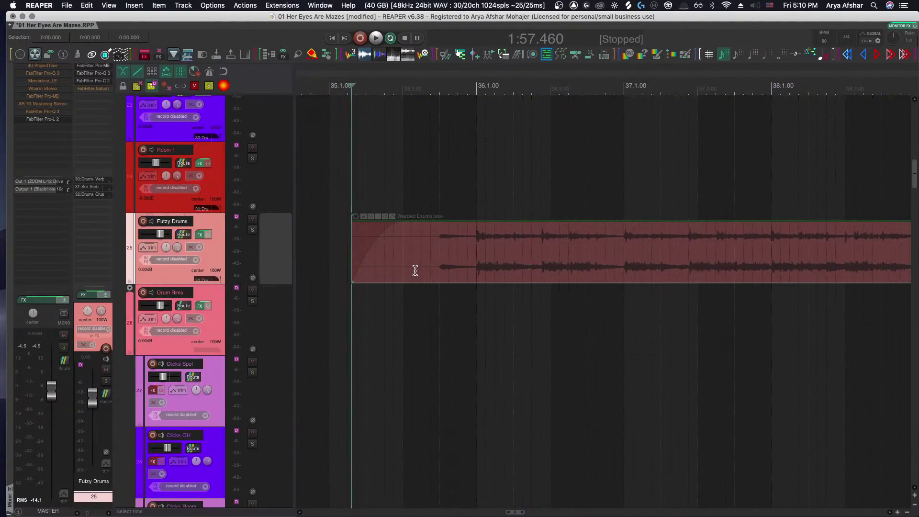
pyautogui.click(252, 230)
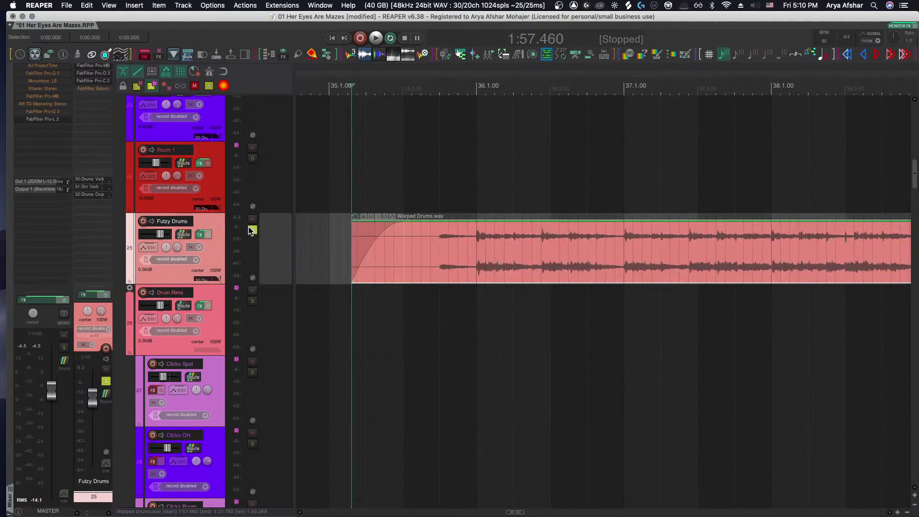
pyautogui.press('space')
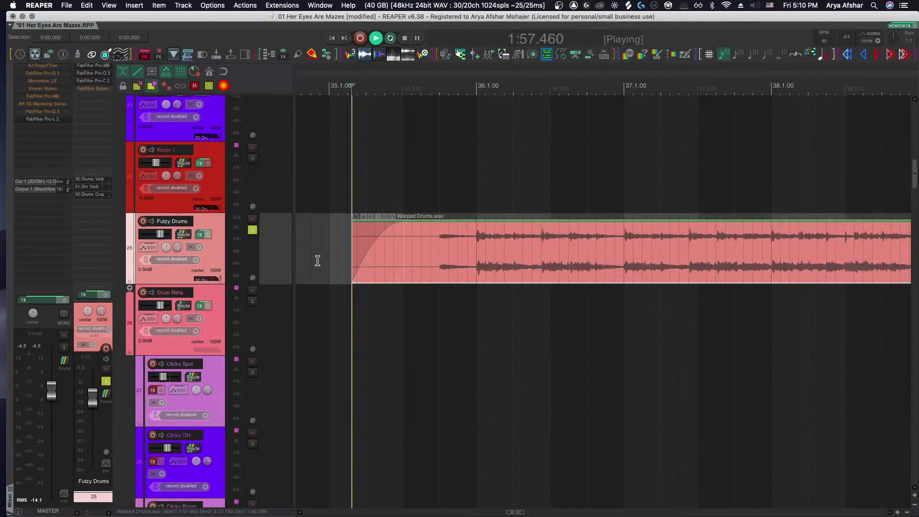
# Add a 12 dB/oct low cut band in the Futzy Drums Pro-Q 3 and set it to process only the side channel
pyautogui.click(199, 236)
pyautogui.press('space')
pyautogui.press('Up')
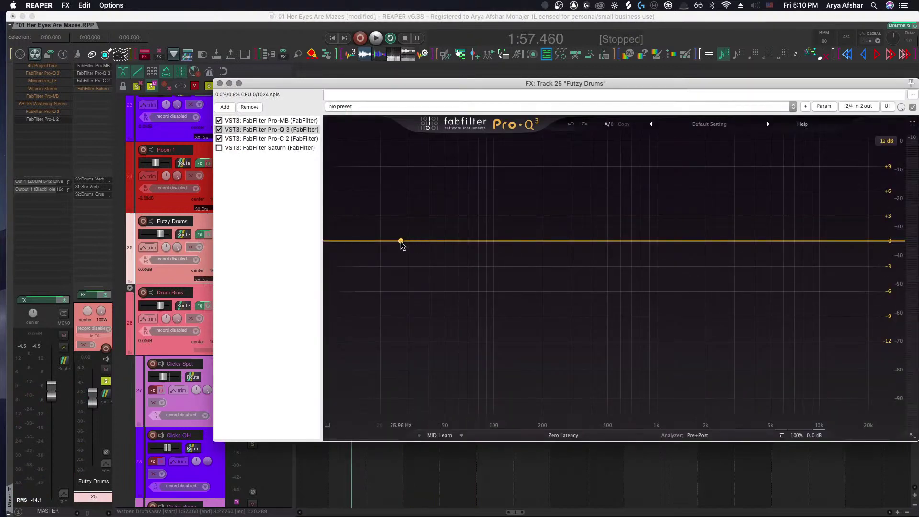
pyautogui.click(401, 242)
pyautogui.click(352, 240)
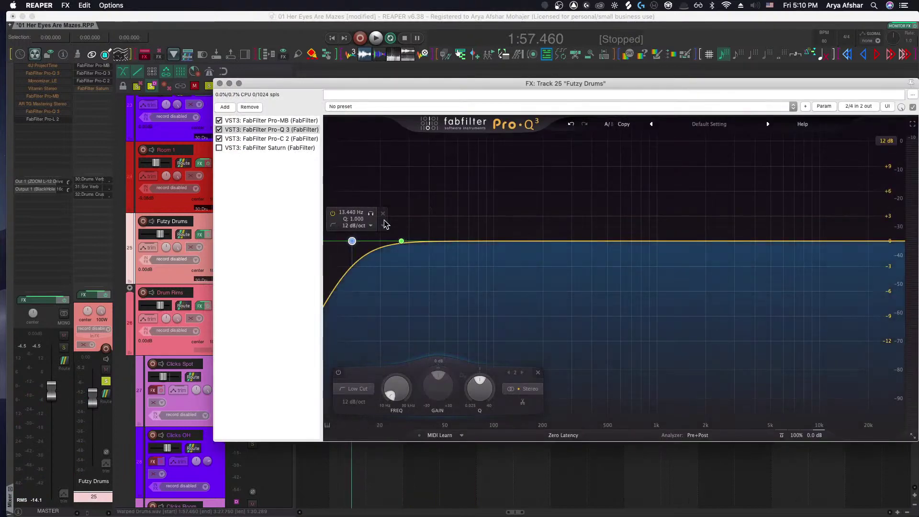
pyautogui.click(527, 378)
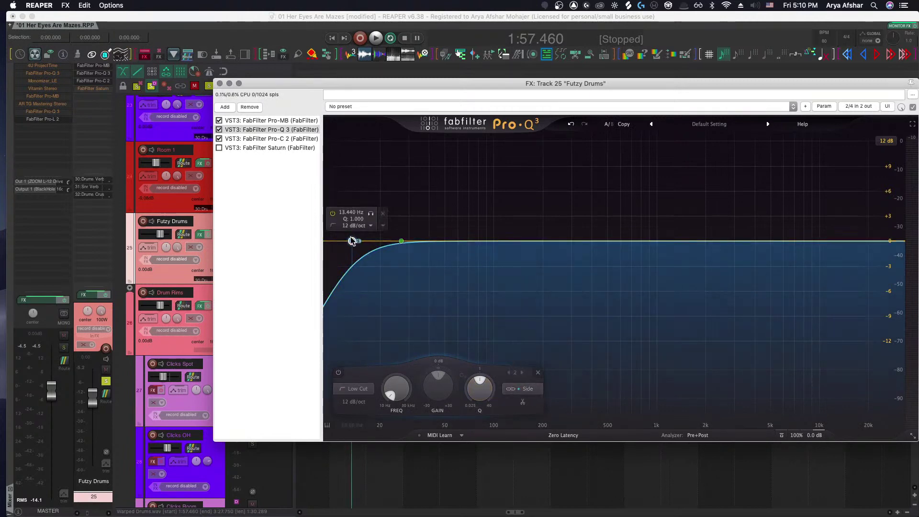
# Raise the side low cut to about 278 Hz with a Q of about 0.76 while the drums play
pyautogui.moveTo(352, 241); pyautogui.dragTo(517, 249)
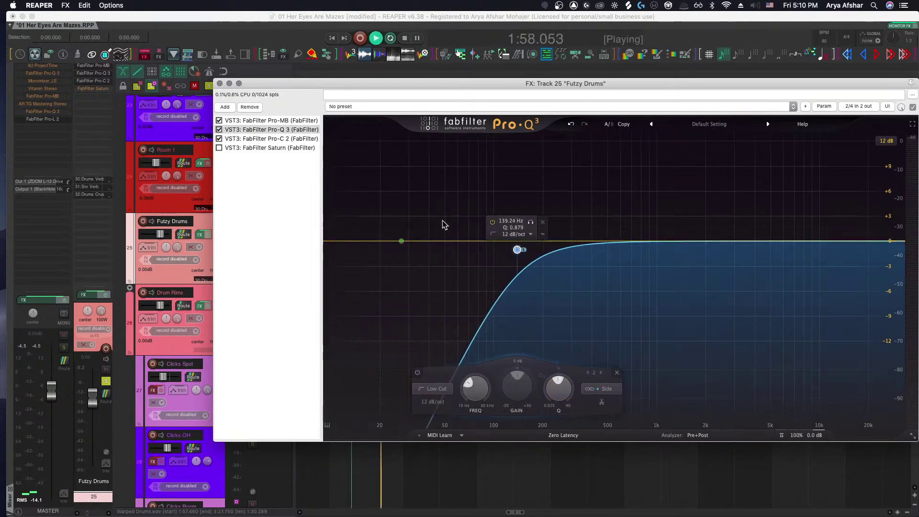
pyautogui.moveTo(299, 83)
pyautogui.mouseDown()
pyautogui.moveTo(487, 174)
pyautogui.moveTo(330, 95)
pyautogui.moveTo(305, 95)
pyautogui.mouseUp()
pyautogui.moveTo(525, 263); pyautogui.dragTo(573, 273)
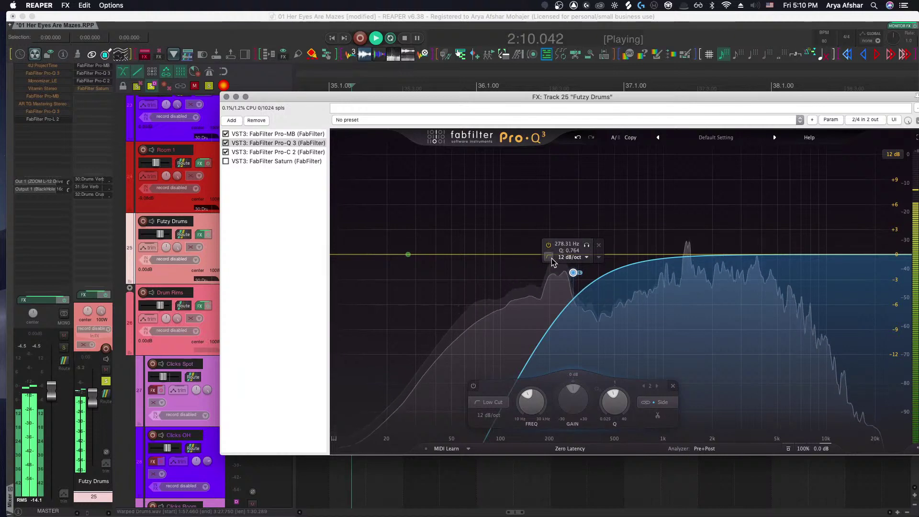
# Replay the Futzy Drums, set the Pro-C 2 threshold to about -21.5 dB, and try the Bus compression style
pyautogui.press('space')
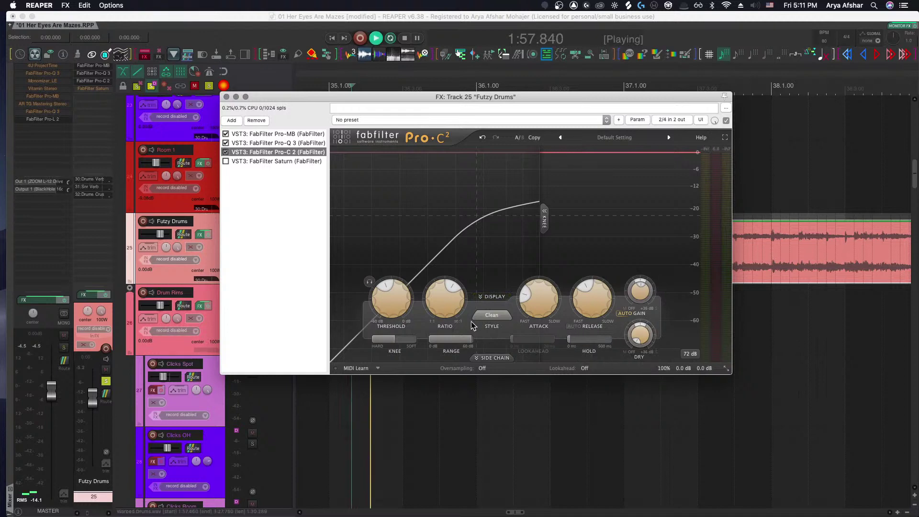
pyautogui.moveTo(386, 295); pyautogui.dragTo(386, 292)
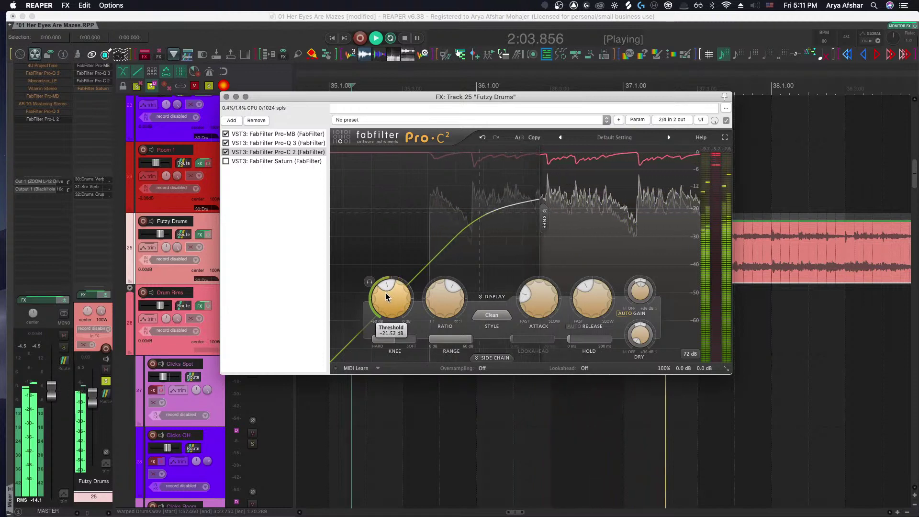
pyautogui.click(482, 316)
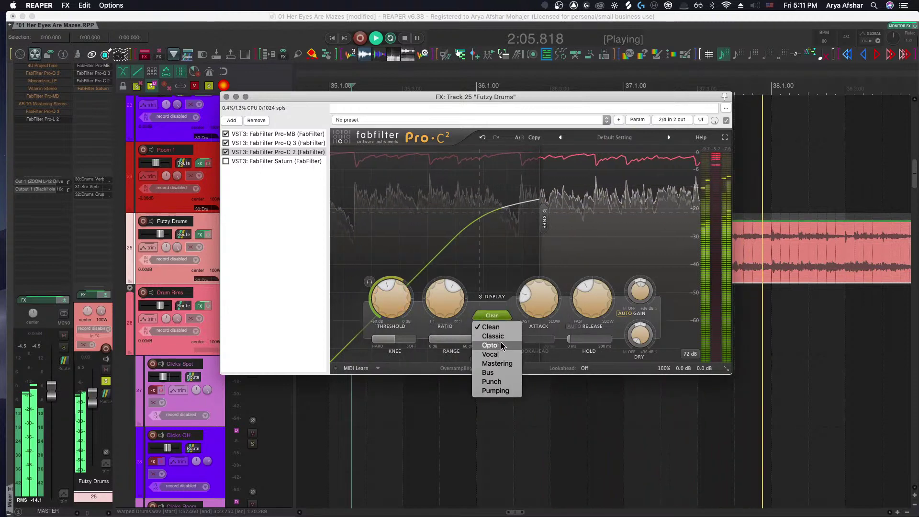
pyautogui.click(504, 372)
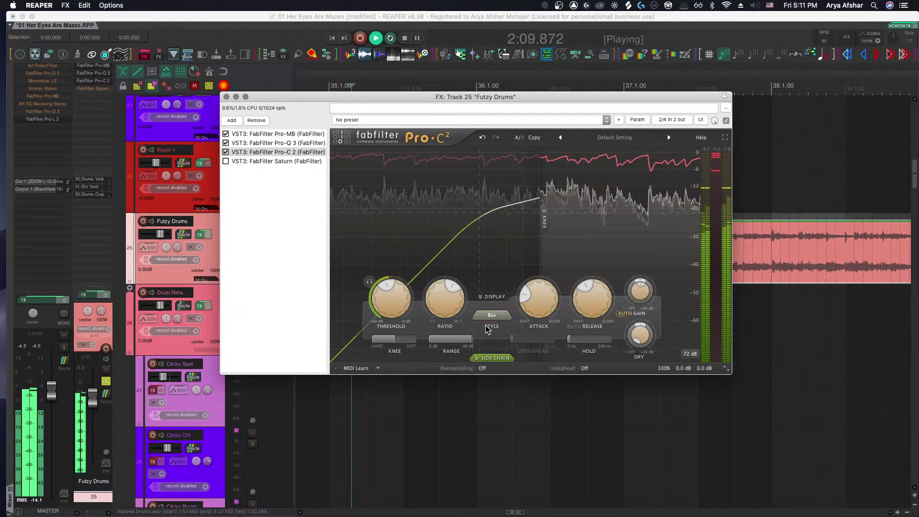
# Switch the Pro-C 2 style to Punch, set the ratio to about 5.09:1, and lengthen the release
pyautogui.click(493, 315)
pyautogui.click(502, 381)
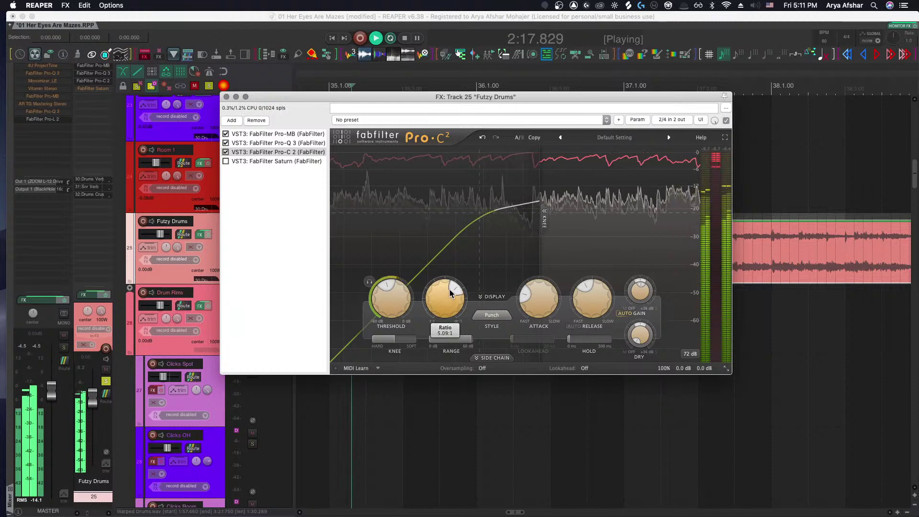
pyautogui.moveTo(585, 299)
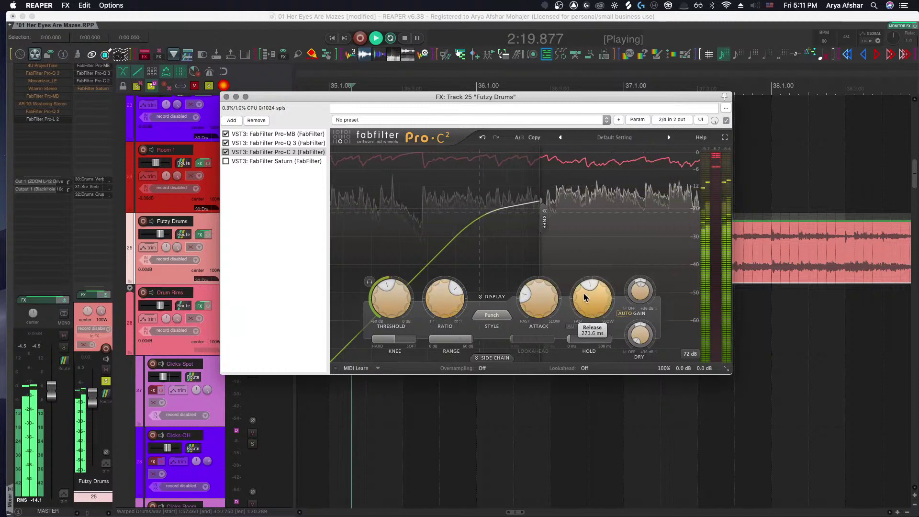
pyautogui.moveTo(584, 292); pyautogui.dragTo(582, 286)
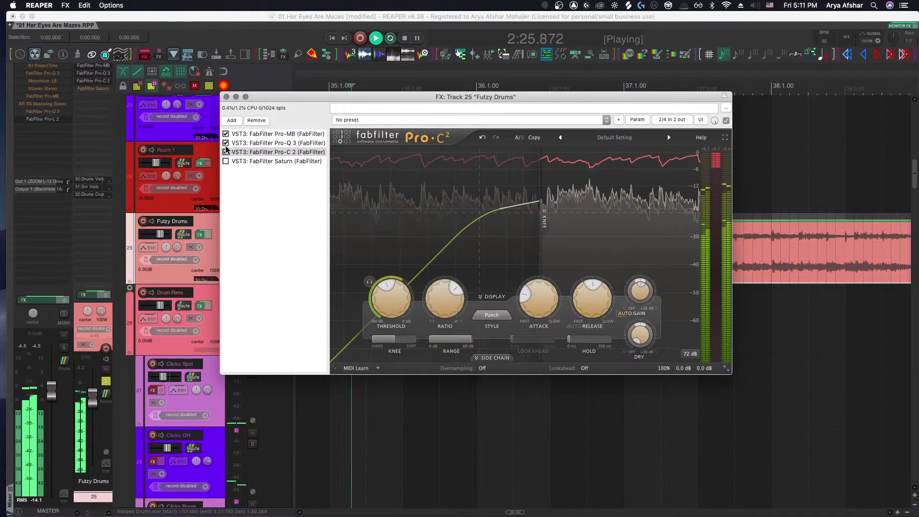
# Replay the Futzy Drums and compare the sound with the track's effects chain bypassed and enabled
pyautogui.moveTo(274, 96); pyautogui.dragTo(329, 100)
pyautogui.press('space')
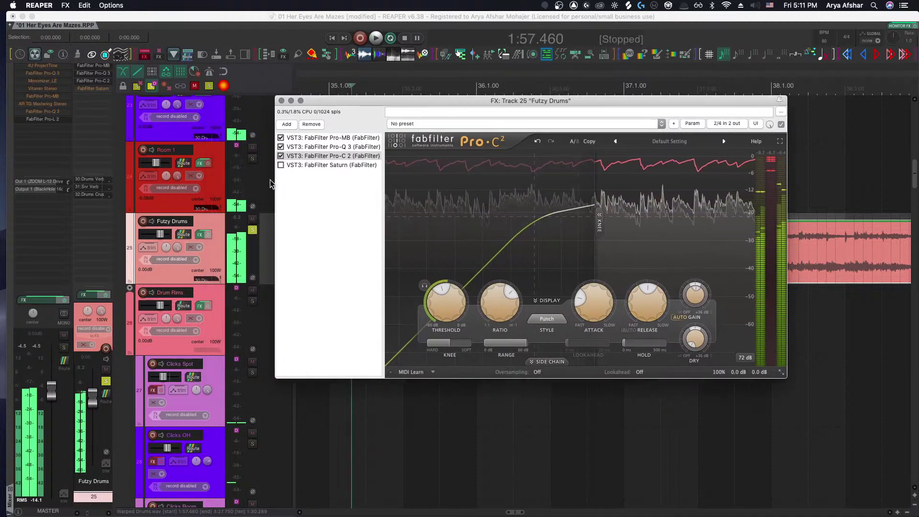
pyautogui.press('space')
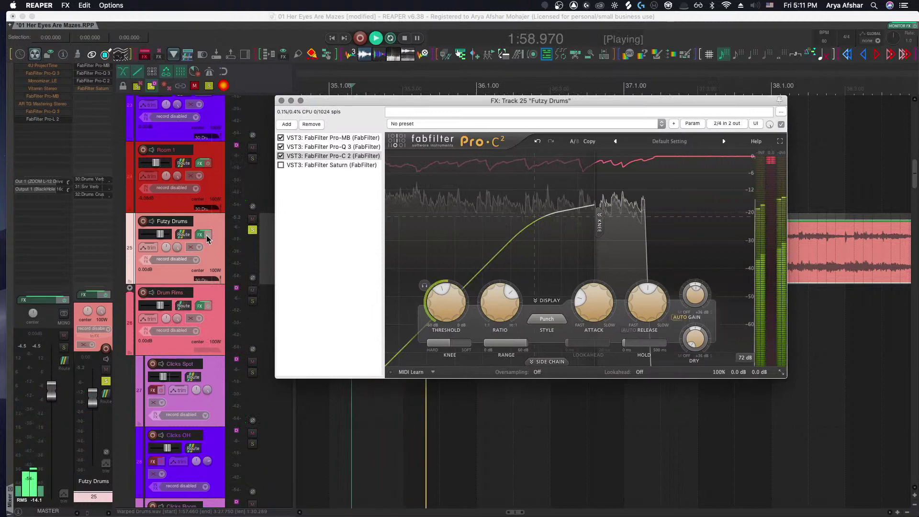
pyautogui.click(207, 235)
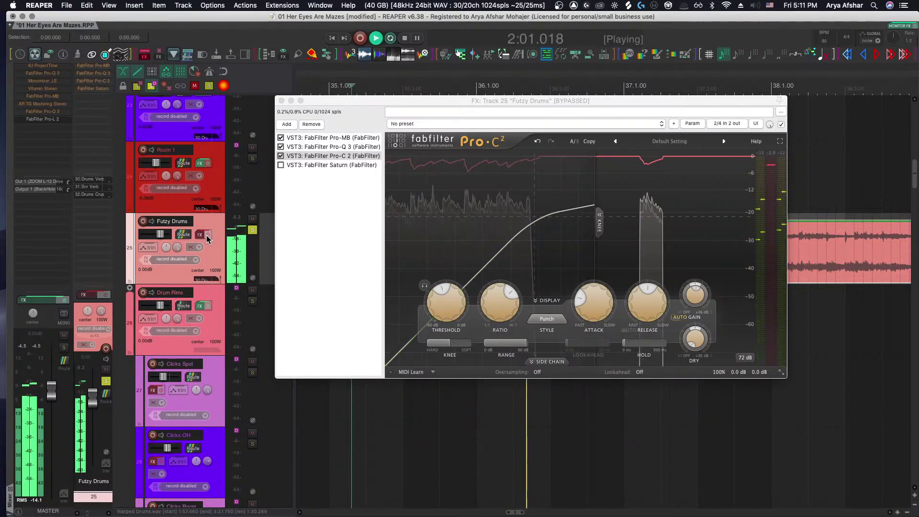
pyautogui.click(207, 235)
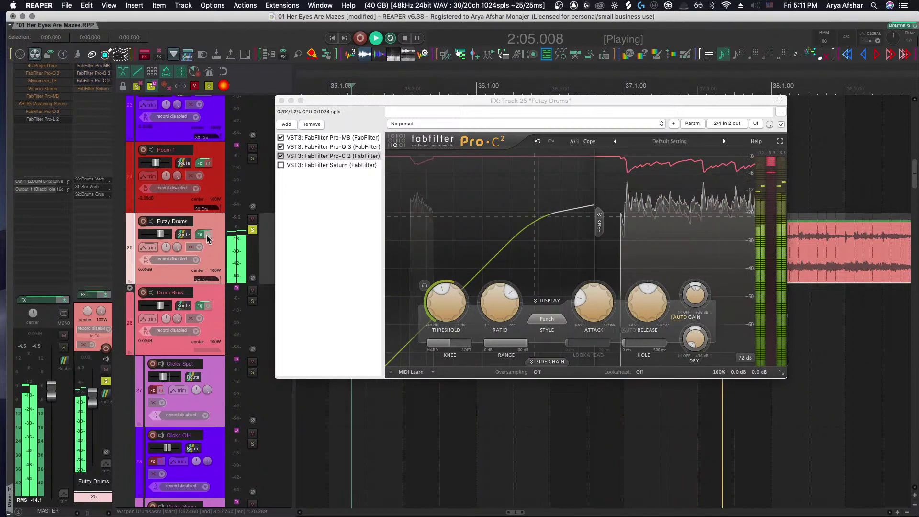
# Soften the Futzy Drums side low cut in Pro-Q 3 to 6 dB/oct at about 284 Hz with a Q of 1, and close the effects window
pyautogui.click(324, 147)
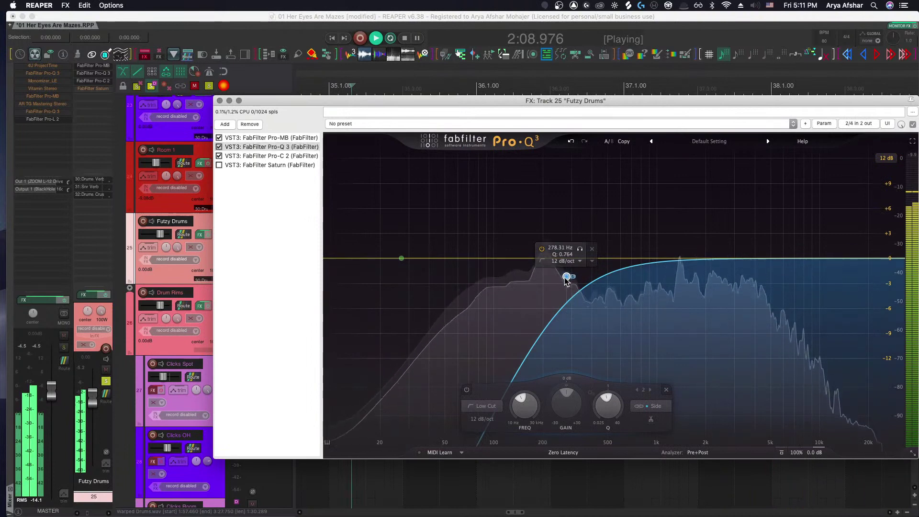
pyautogui.click(564, 262)
pyautogui.click(566, 279)
pyautogui.moveTo(566, 279); pyautogui.dragTo(570, 259)
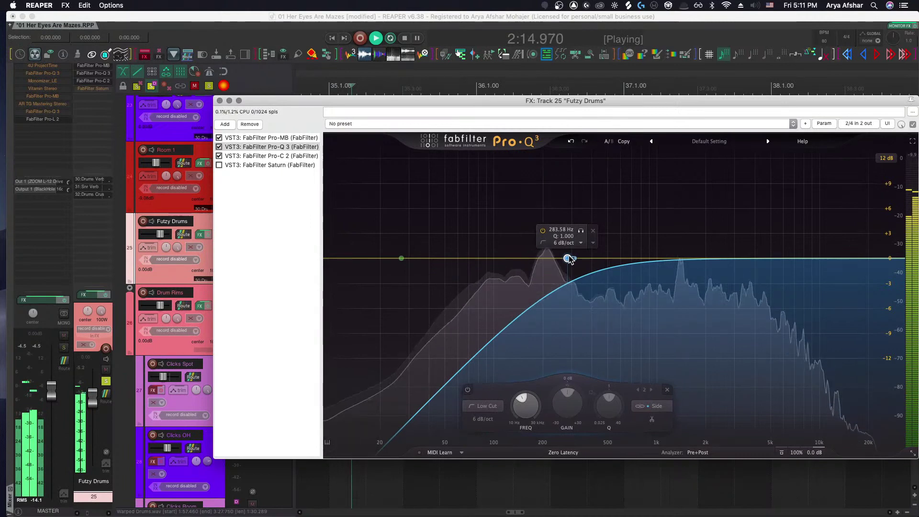
pyautogui.click(220, 101)
pyautogui.press('space')
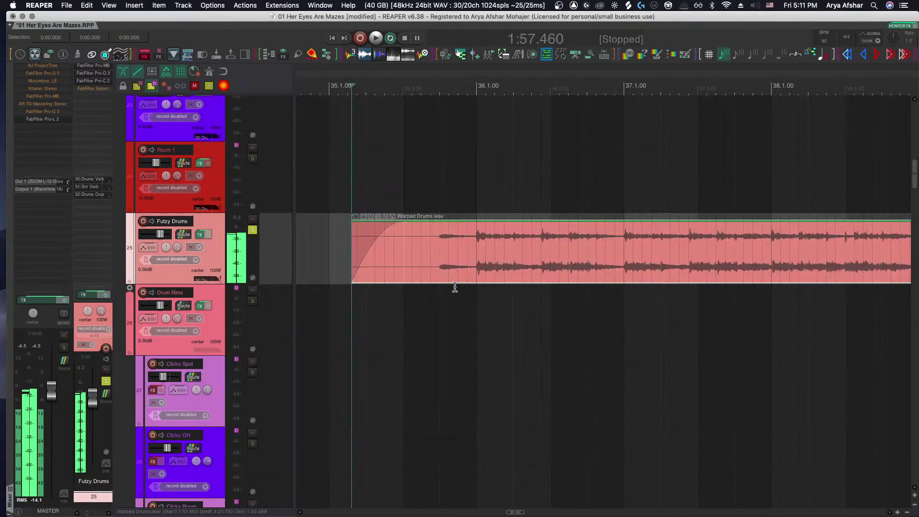
# Solo the Vox V2, Vox V2 Hi and Vox V2 Hi 2 tracks along with the Futzy Drums
pyautogui.scroll(-15, 372, 270)
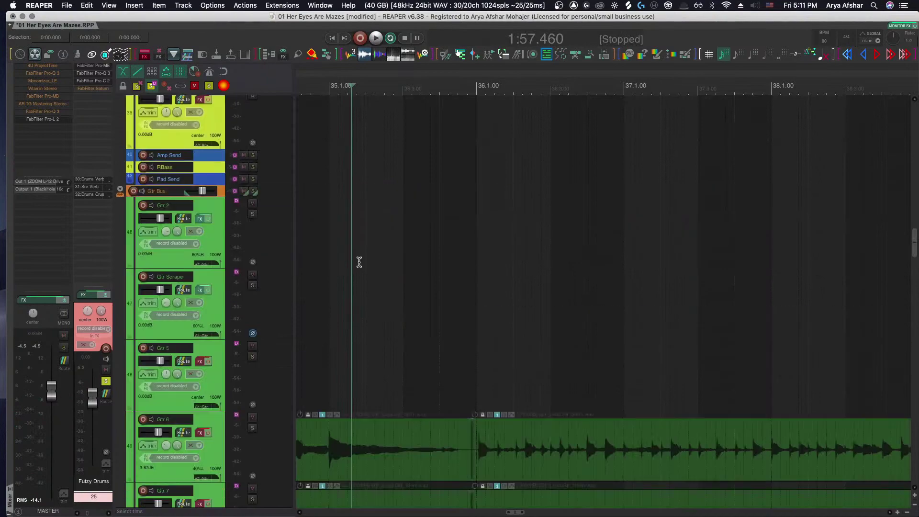
pyautogui.scroll(-3, 360, 267)
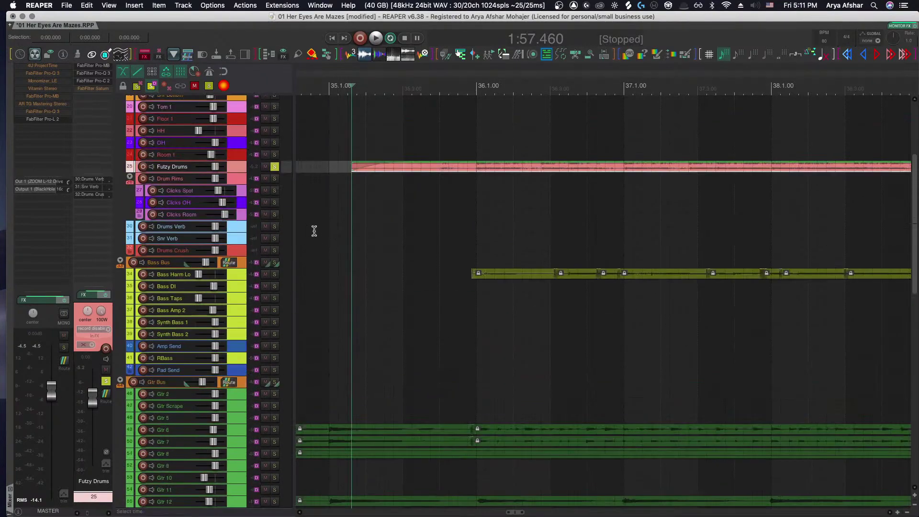
pyautogui.scroll(-8, 351, 299)
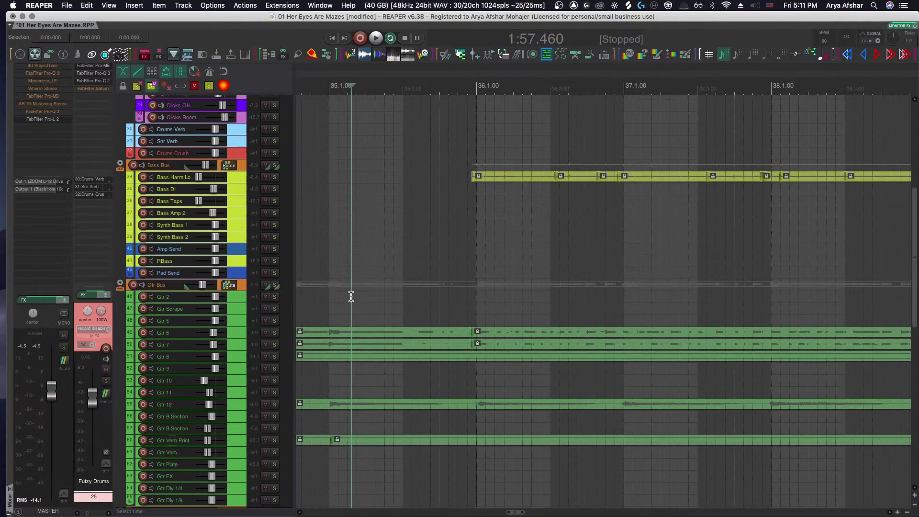
pyautogui.scroll(-2, 351, 301)
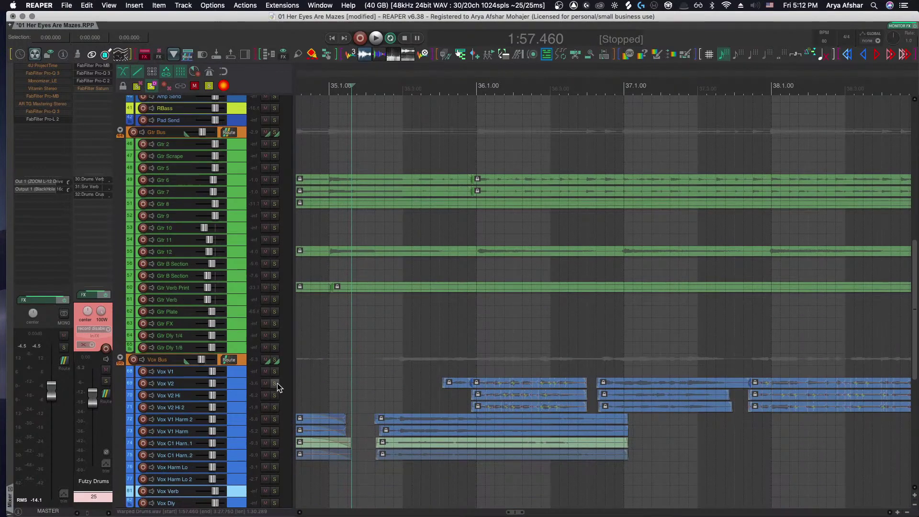
pyautogui.moveTo(275, 383); pyautogui.dragTo(275, 396)
pyautogui.click(274, 406)
pyautogui.scroll(2, 423, 379)
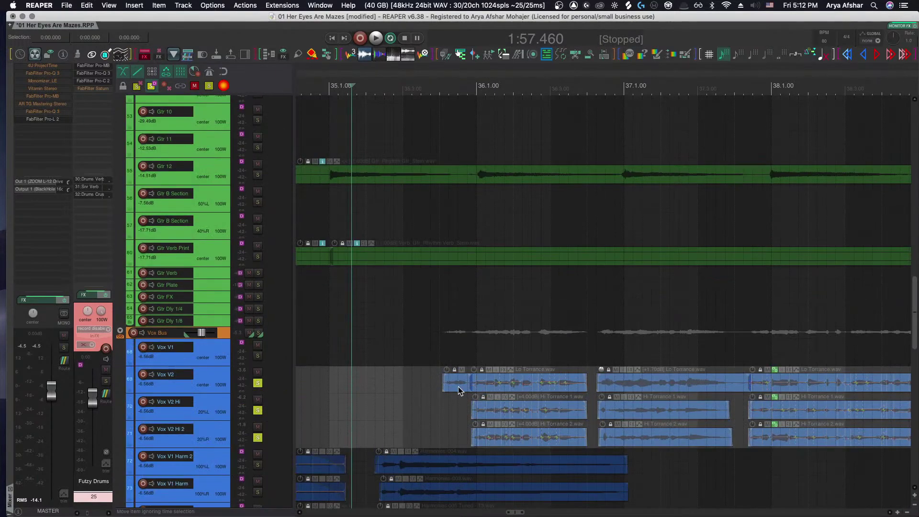
# Play the soloed Vox V2 parts with the Futzy Drums from about 1:59, just before the vocal entry
pyautogui.click(430, 383)
pyautogui.press('space')
pyautogui.hscroll(5, 429, 385)
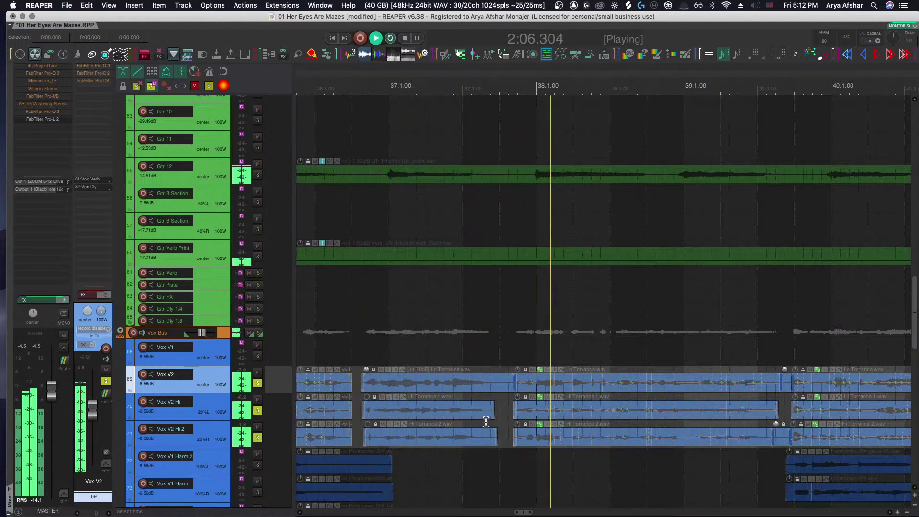
pyautogui.hscroll(5, 486, 420)
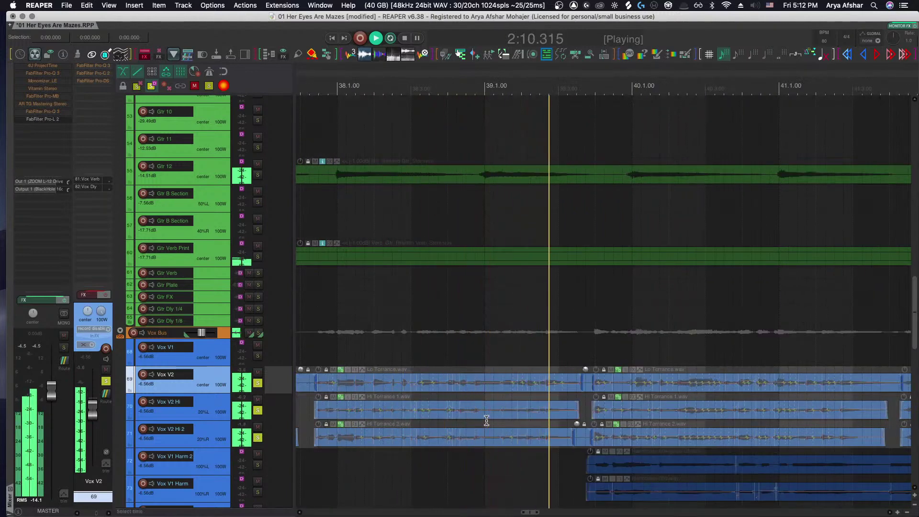
pyautogui.press('space')
# Replay the soloed vocals and drums from 1:59.055 and check the timing of the Vox V2 phrase around bar 39
pyautogui.scroll(2, 522, 406)
pyautogui.scroll(3, 522, 402)
pyautogui.scroll(4, 505, 397)
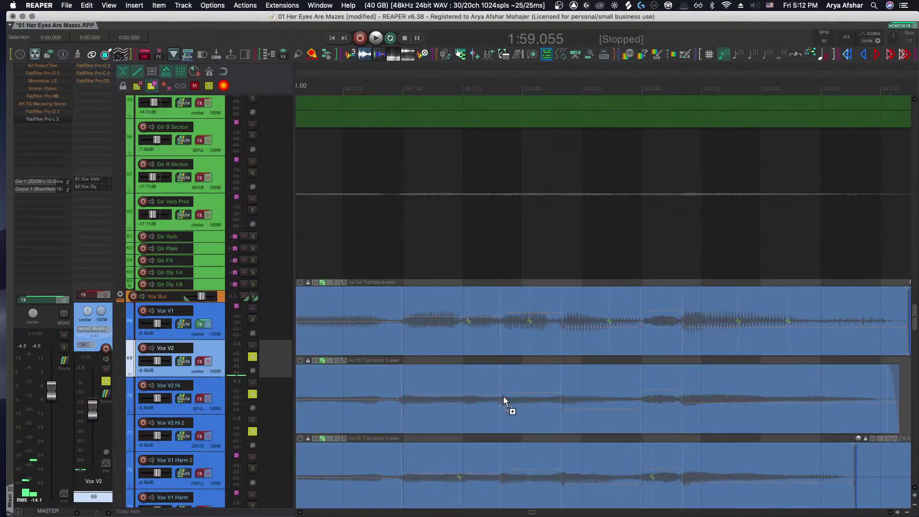
pyautogui.scroll(-3, 501, 396)
pyautogui.scroll(-2, 501, 397)
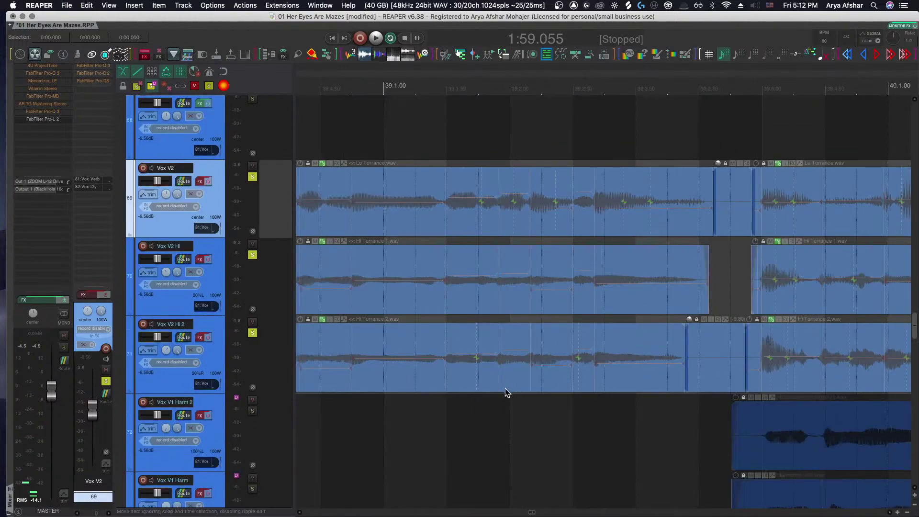
pyautogui.scroll(-2, 506, 390)
pyautogui.press('space')
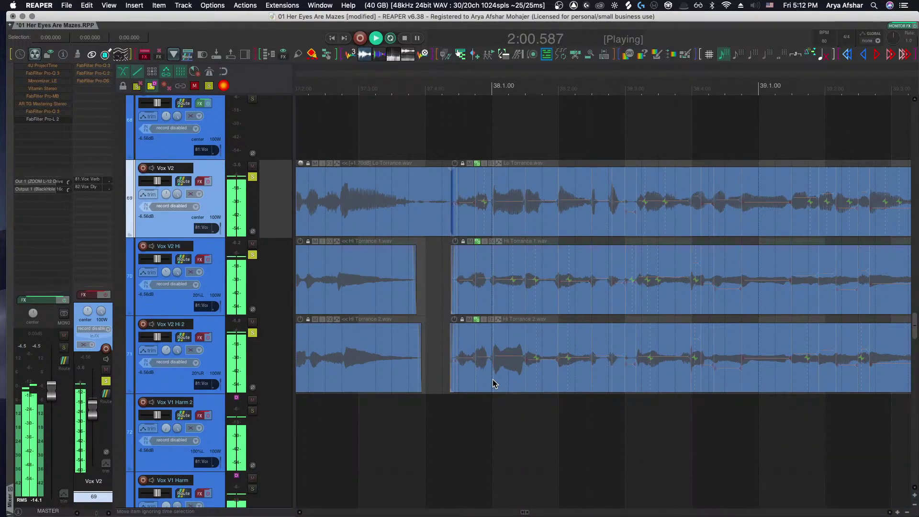
pyautogui.hscroll(-4, 495, 383)
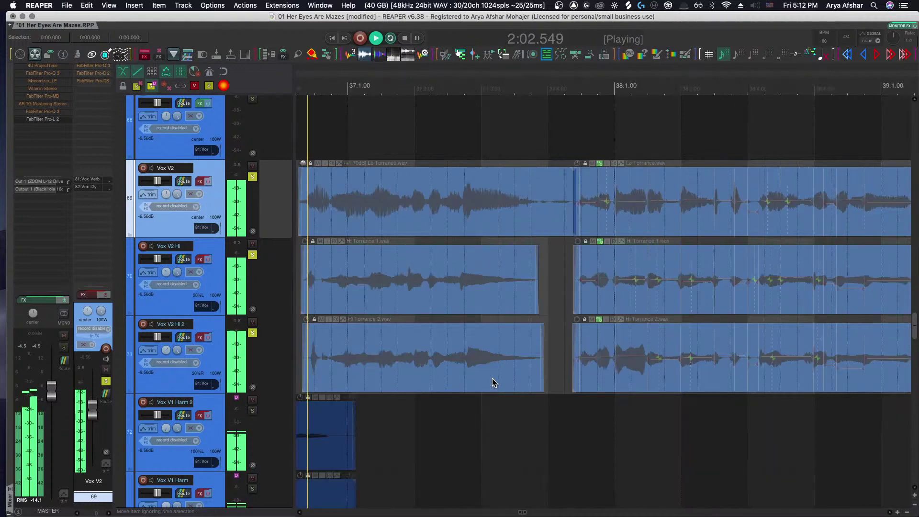
pyautogui.hscroll(6, 494, 383)
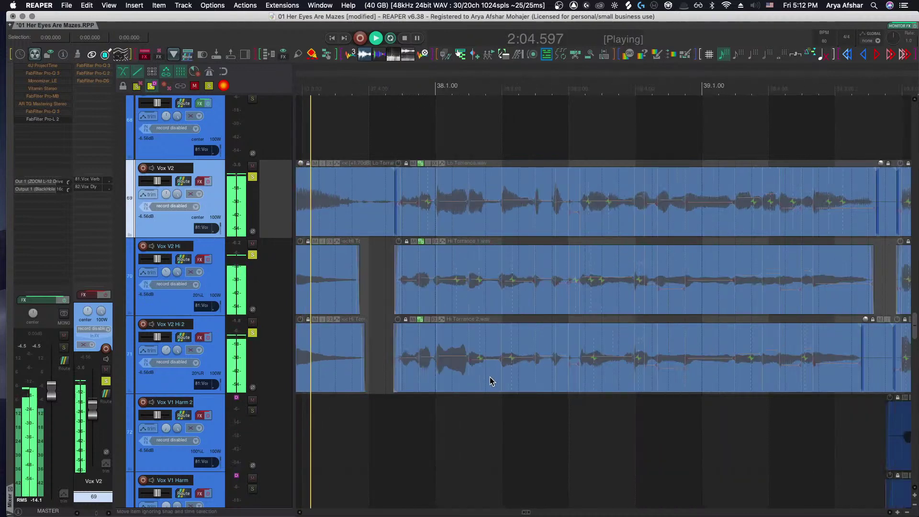
pyautogui.hscroll(5, 489, 377)
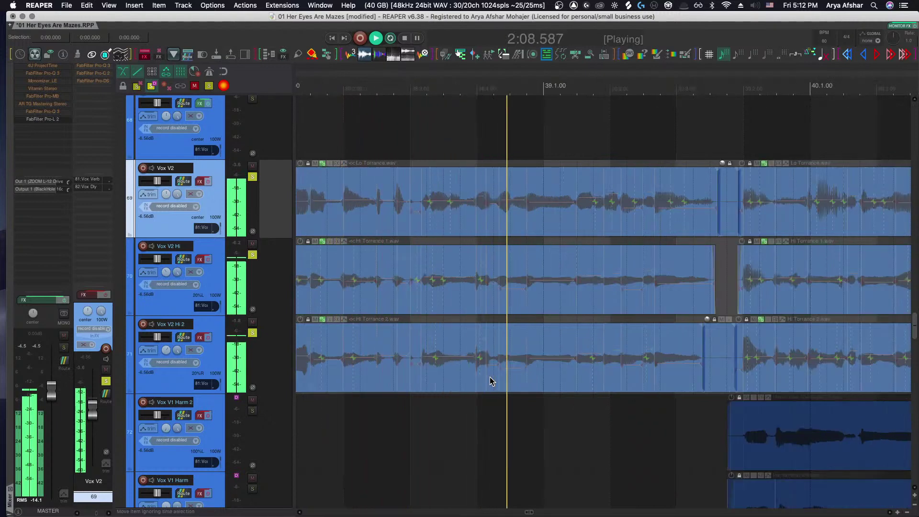
pyautogui.press('space')
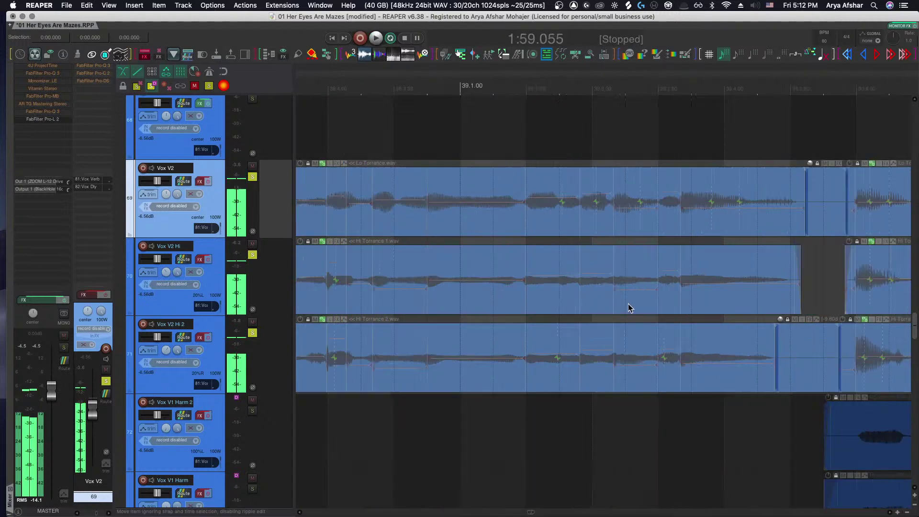
# Audition the Vox V2 phrase around bar 39 up close, starting playback from about 2:09.4 and about 2:08.5
pyautogui.scroll(3, 628, 308)
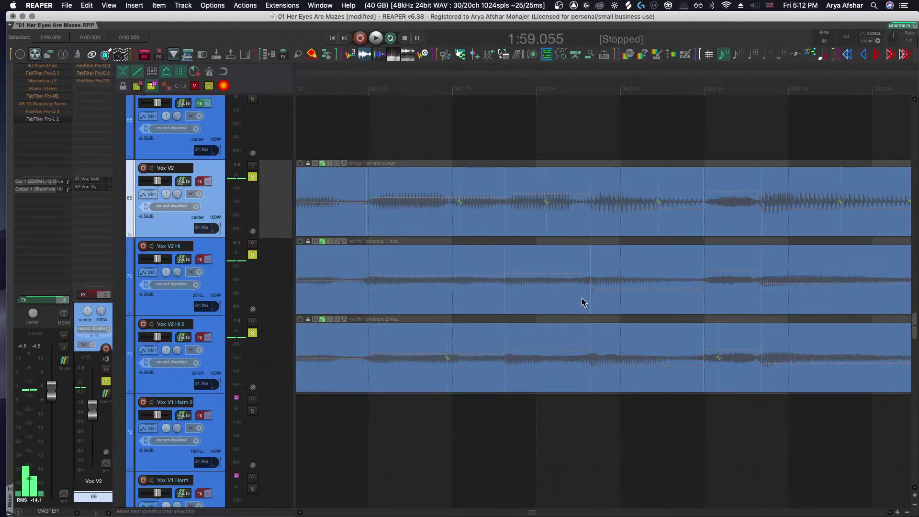
pyautogui.click(379, 103)
pyautogui.press('space')
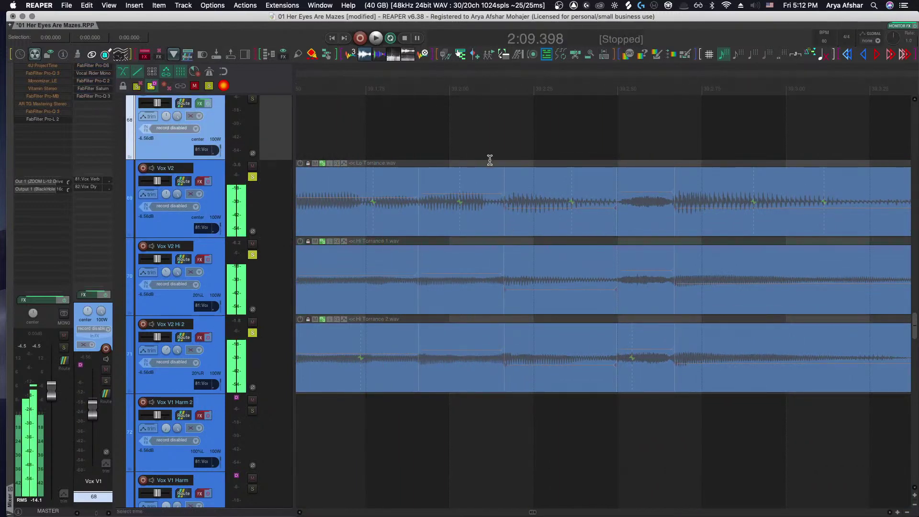
pyautogui.press('space')
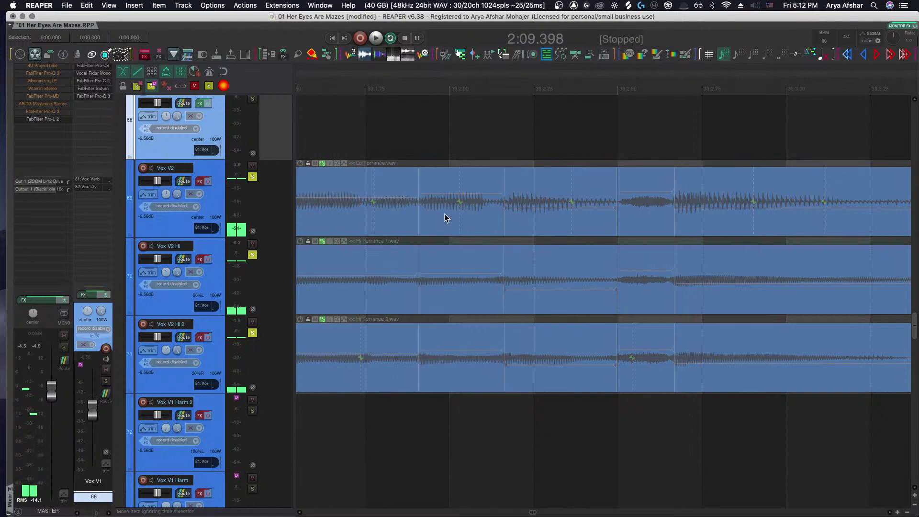
pyautogui.scroll(-5, 471, 222)
pyautogui.press('space')
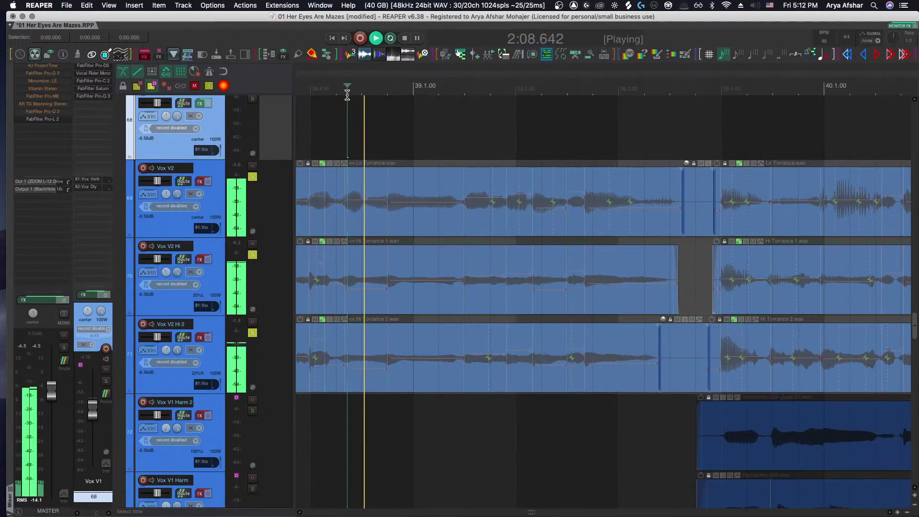
pyautogui.press('space')
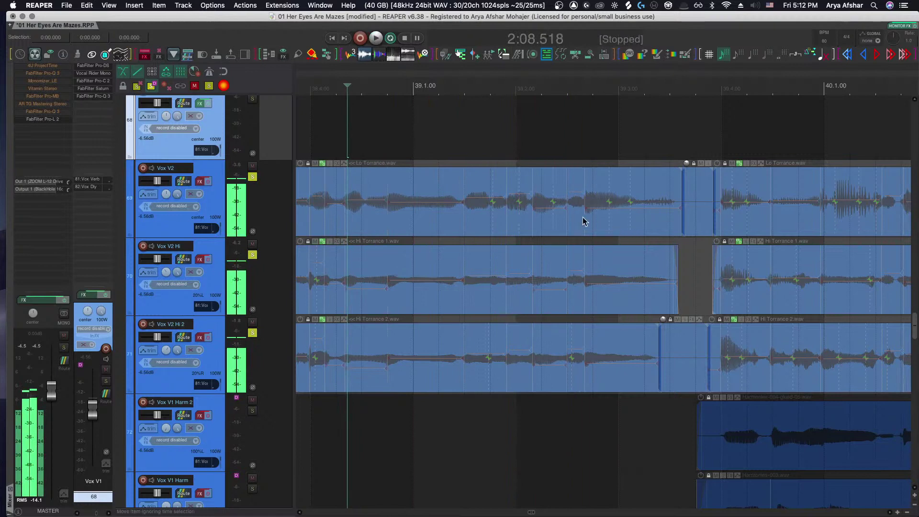
# Select the three Vox V2 clips spanning bar 39, shift their stretch marker near 39.2 slightly later, and replay from about 2:08.5
pyautogui.click(531, 213)
pyautogui.moveTo(530, 214); pyautogui.dragTo(550, 393)
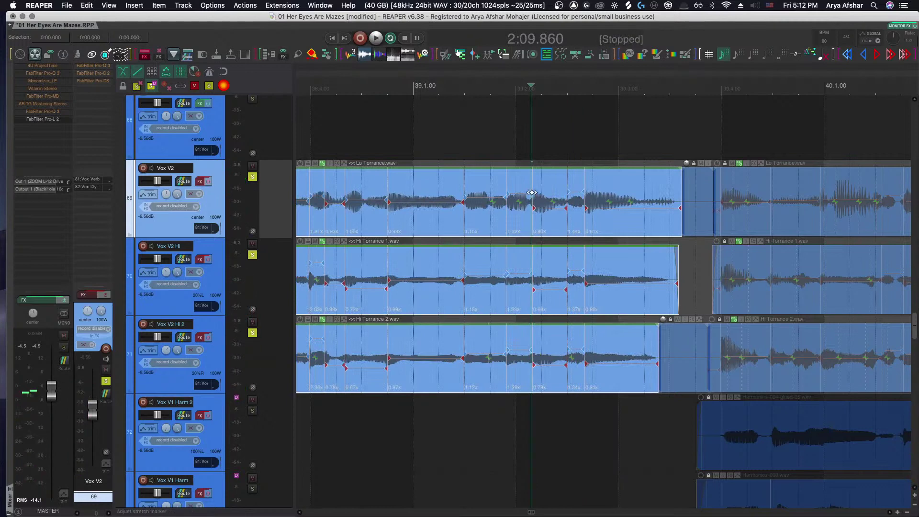
pyautogui.moveTo(532, 192); pyautogui.dragTo(536, 194)
pyautogui.press('space')
pyautogui.press('space')
pyautogui.click(349, 88)
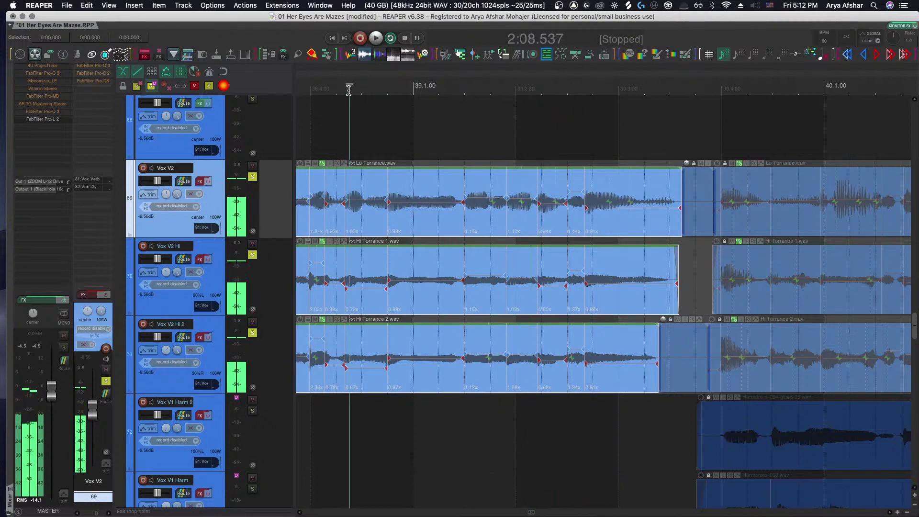
pyautogui.press('space')
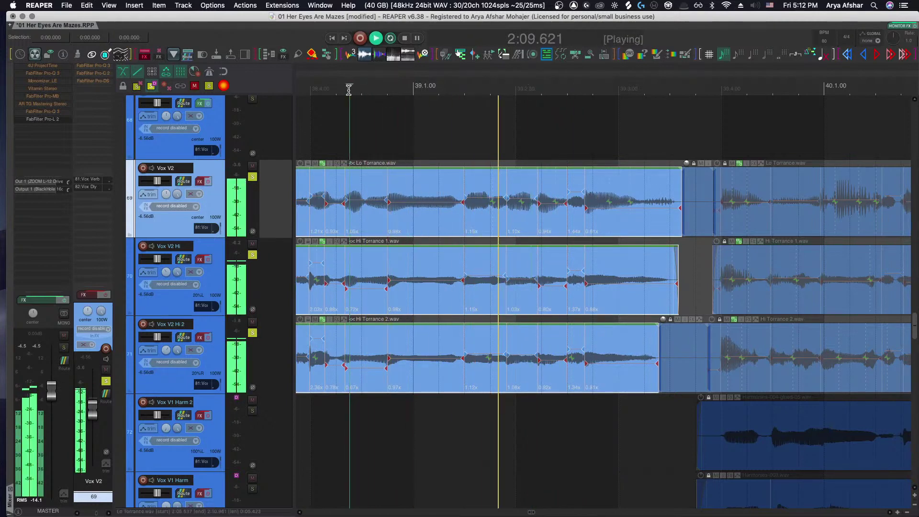
pyautogui.press('space')
# Fine-tune the Vox V2 stretch marker to 39.2.23 across the three selected clips and replay the phrase
pyautogui.moveTo(537, 198); pyautogui.dragTo(540, 203)
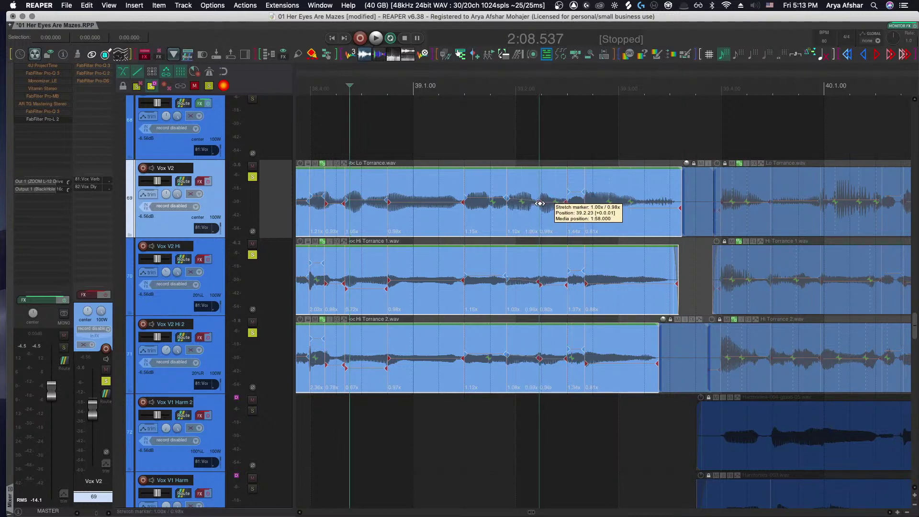
pyautogui.press('space')
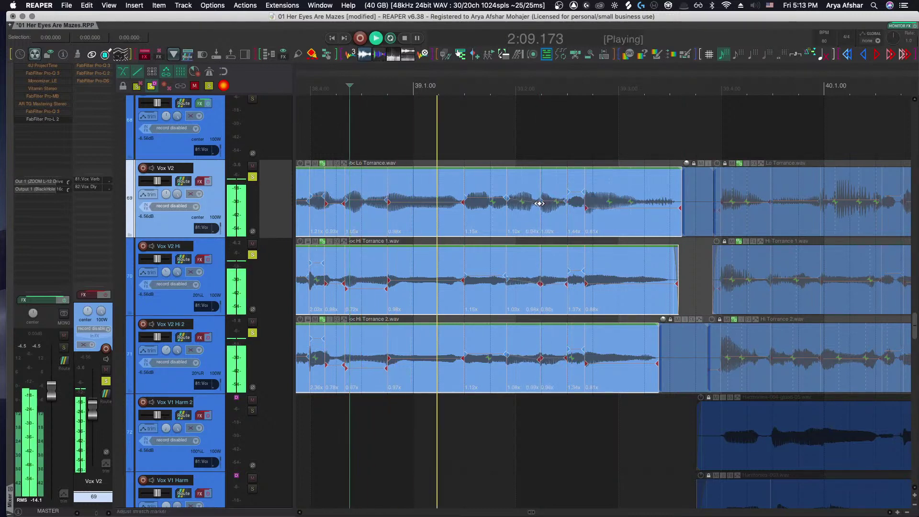
pyautogui.press('space')
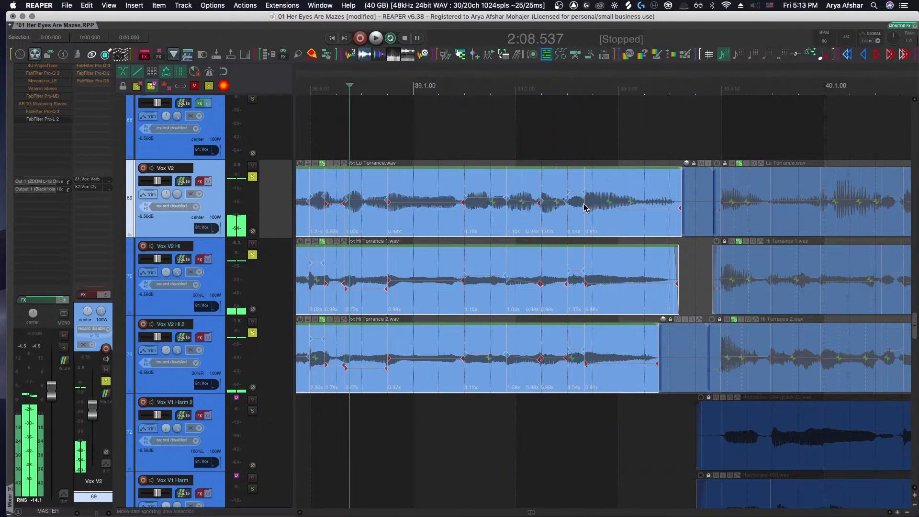
# Move the following Vox V2 stretch marker later to about 39.2.74 across the selected clips and replay the phrase
pyautogui.moveTo(586, 208); pyautogui.dragTo(593, 209)
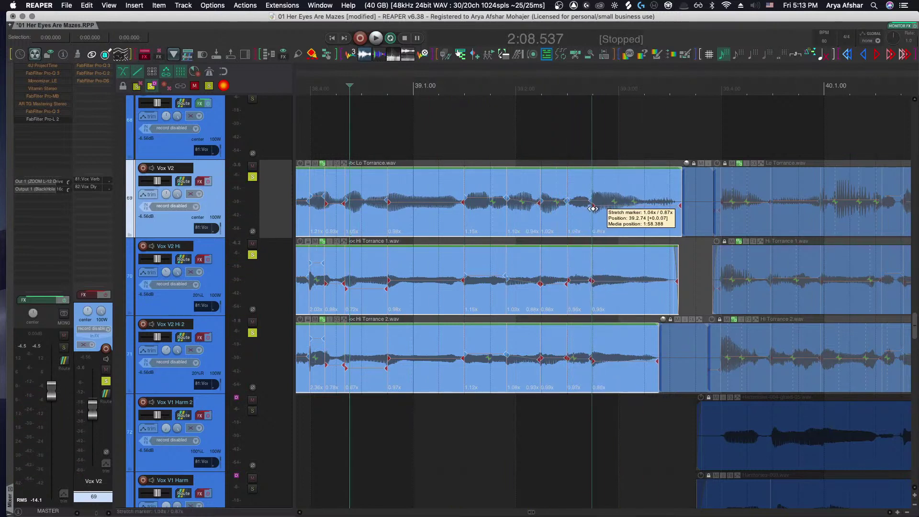
pyautogui.press('space')
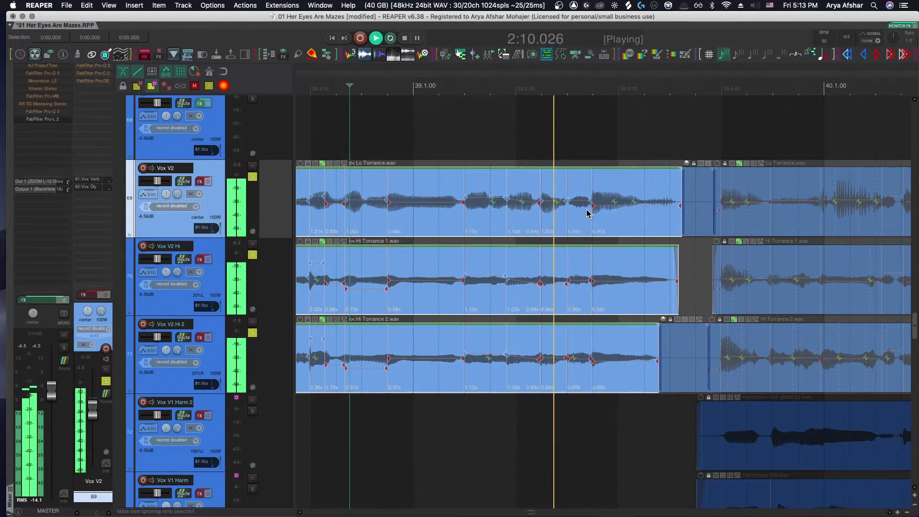
pyautogui.press('space')
pyautogui.press('space')
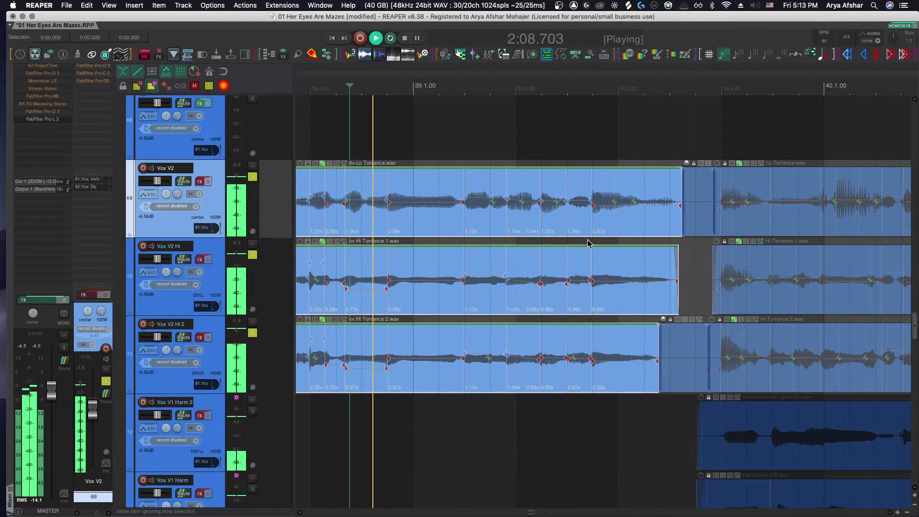
# Play the Vox V2 phrase from just before bar 38 through bar 41 to check its timing
pyautogui.scroll(-5, 587, 239)
pyautogui.press('space')
pyautogui.click(453, 137)
pyautogui.press('space')
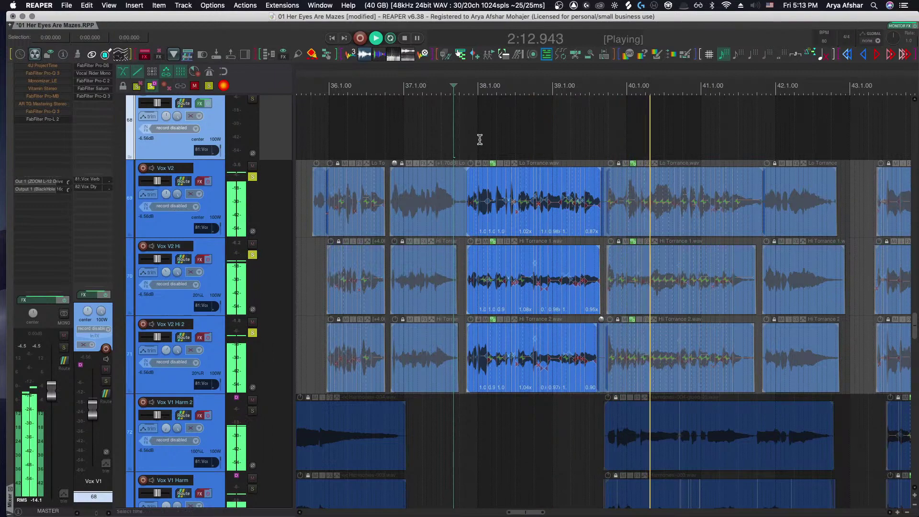
pyautogui.hscroll(5, 656, 205)
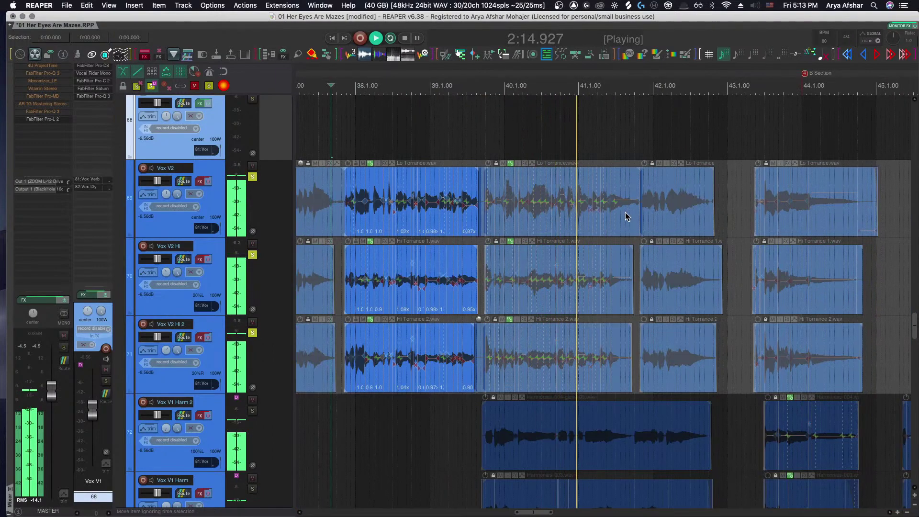
pyautogui.hscroll(4, 626, 215)
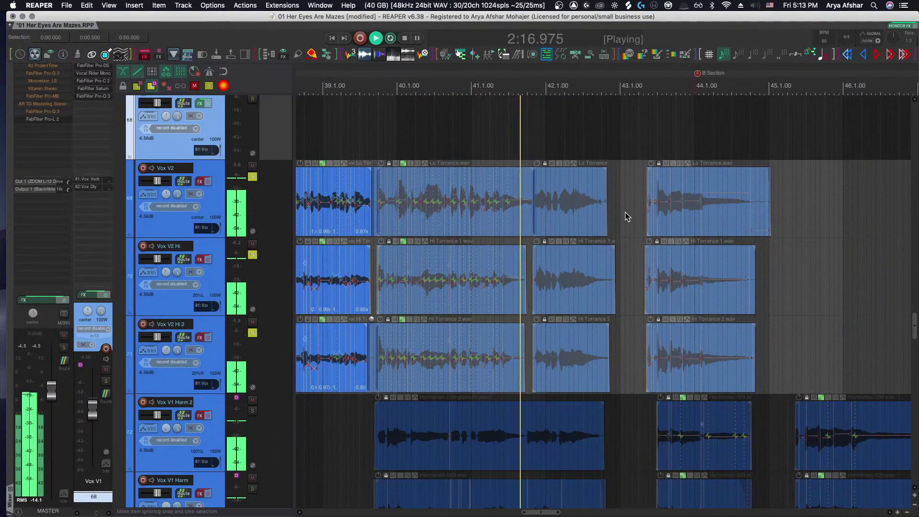
pyautogui.press('space')
# Unlock the Vox V2, Vox V2 Hi and Vox V2 Hi 2 clips on both sides of the gap just before bar 42
pyautogui.scroll(8, 551, 232)
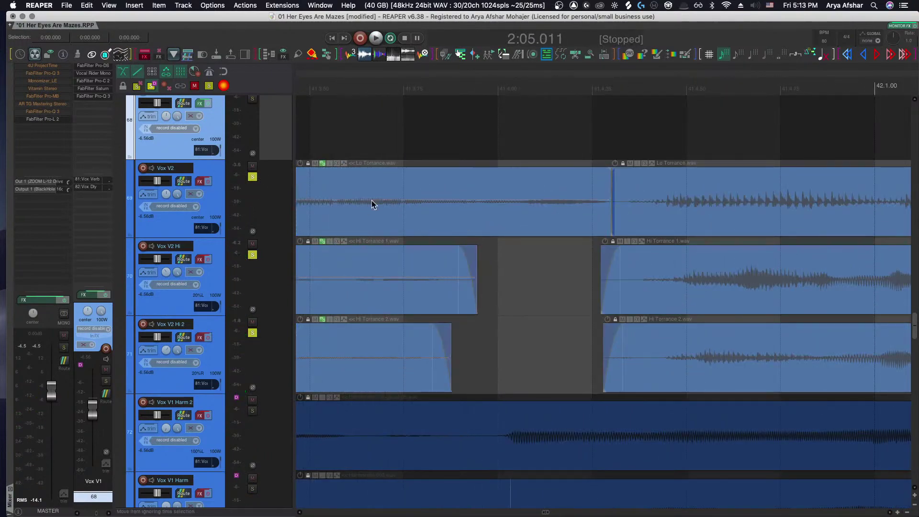
pyautogui.moveTo(412, 331); pyautogui.dragTo(722, 359)
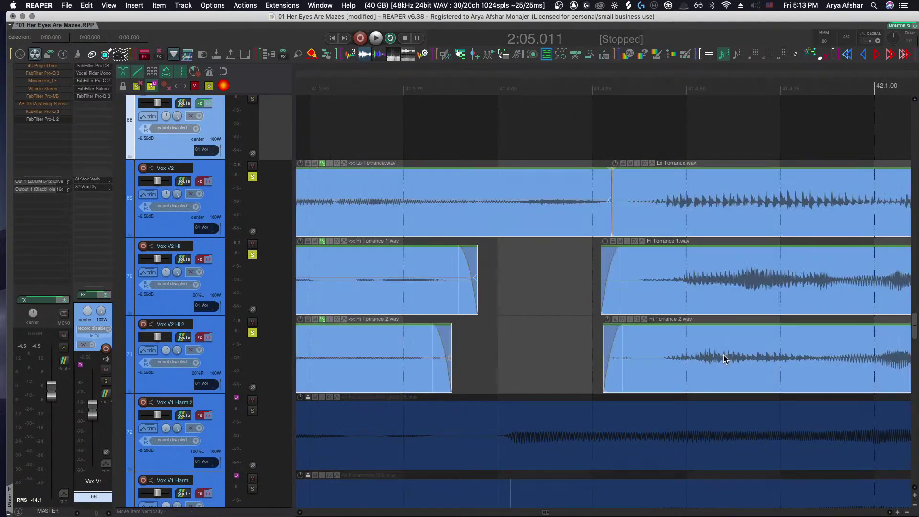
pyautogui.click(252, 177)
# Audition the end of the Vox V2 phrase in bar 41, starting playback from 2:16.921 and from 2:16.316
pyautogui.click(334, 127)
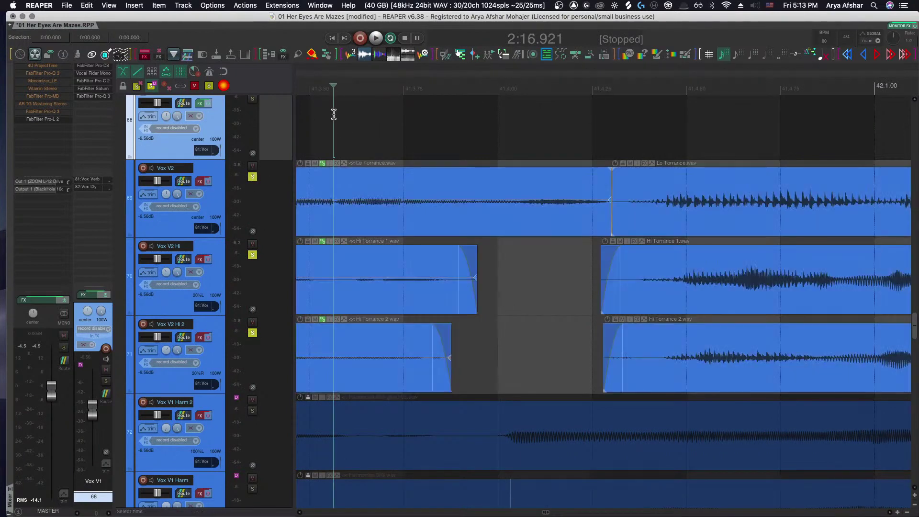
pyautogui.press('space')
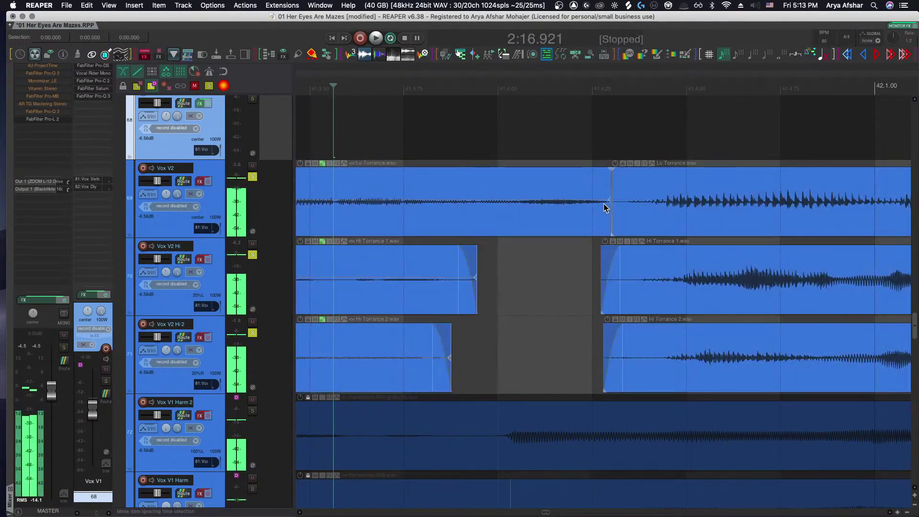
pyautogui.press('space')
pyautogui.press('space')
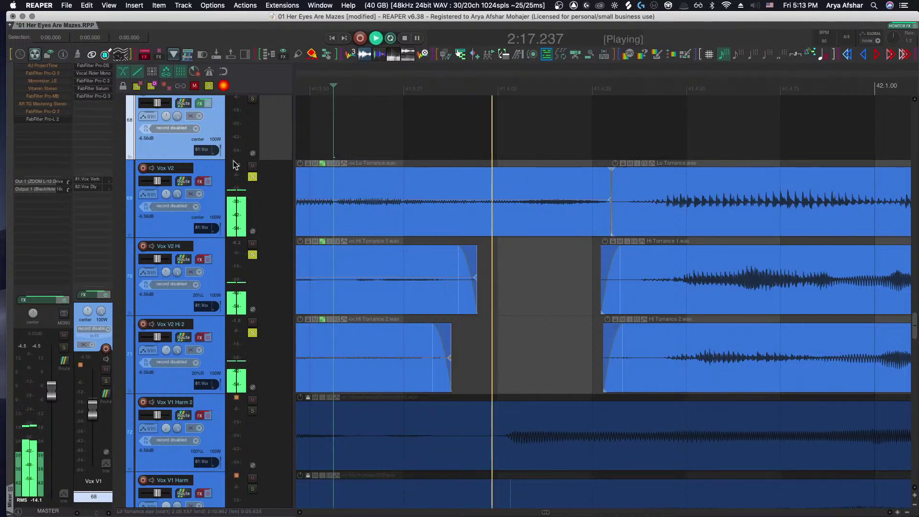
pyautogui.press('space')
pyautogui.press('space')
pyautogui.press('space')
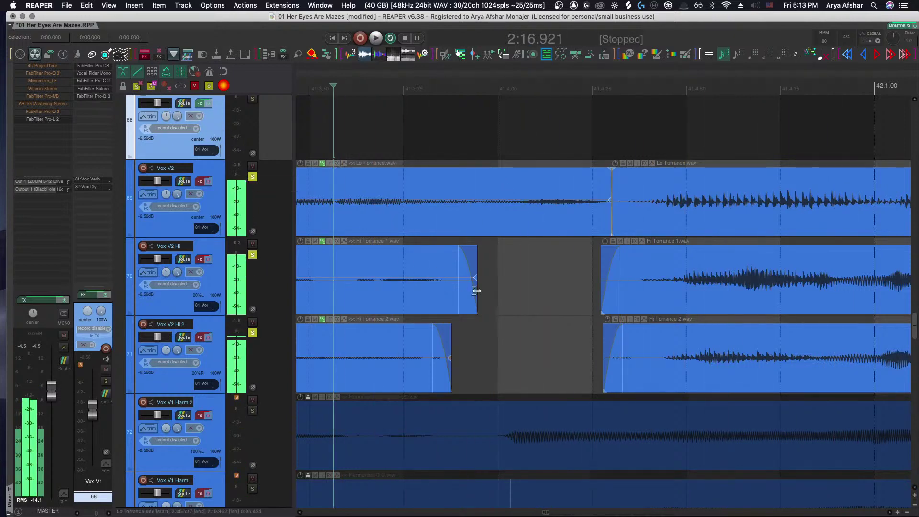
pyautogui.press('super+z')
pyautogui.press('super+z')
pyautogui.press('super+z')
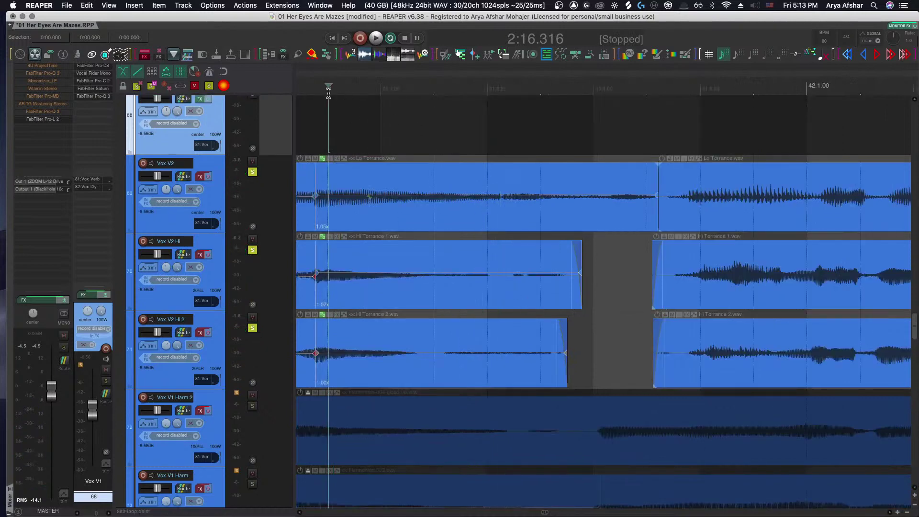
pyautogui.press('space')
pyautogui.press('space')
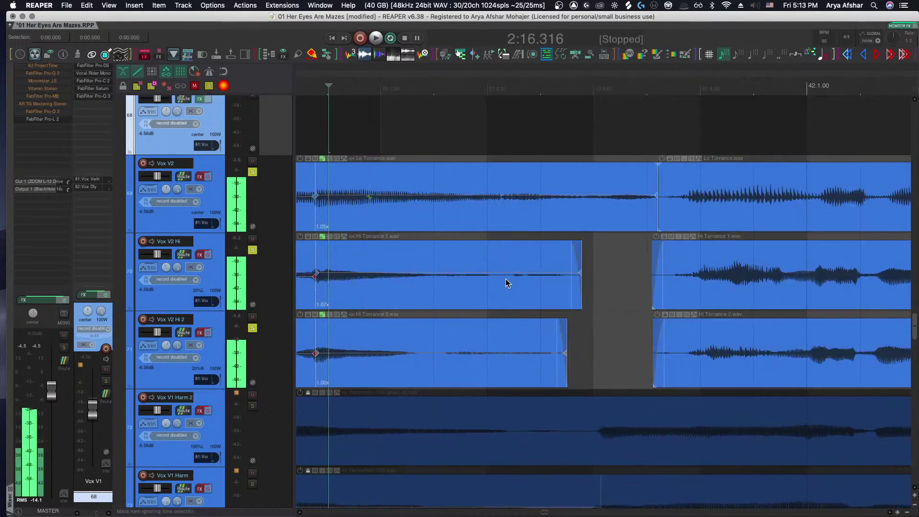
# Add a stretch marker near the end of the Vox V2 Hi clip, move it earlier to about 41.3.30, and replay
pyautogui.click(513, 278)
pyautogui.hotkey('shift', 'w')
pyautogui.moveTo(508, 274); pyautogui.dragTo(443, 275)
pyautogui.press('space')
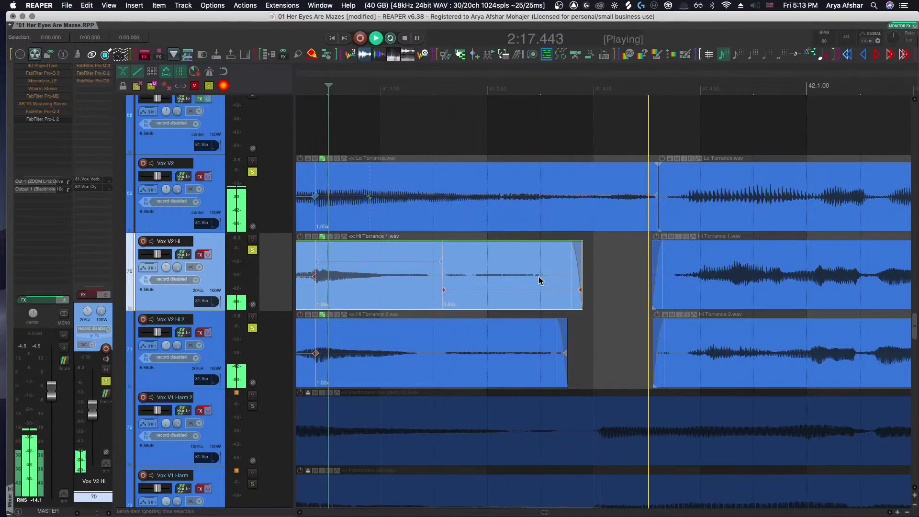
# Trim the ends of the Vox V2 Hi and Vox V2 Hi 2 clips back to about 41.3.8 and replay into bar 42
pyautogui.press('space')
pyautogui.moveTo(582, 275); pyautogui.dragTo(554, 287)
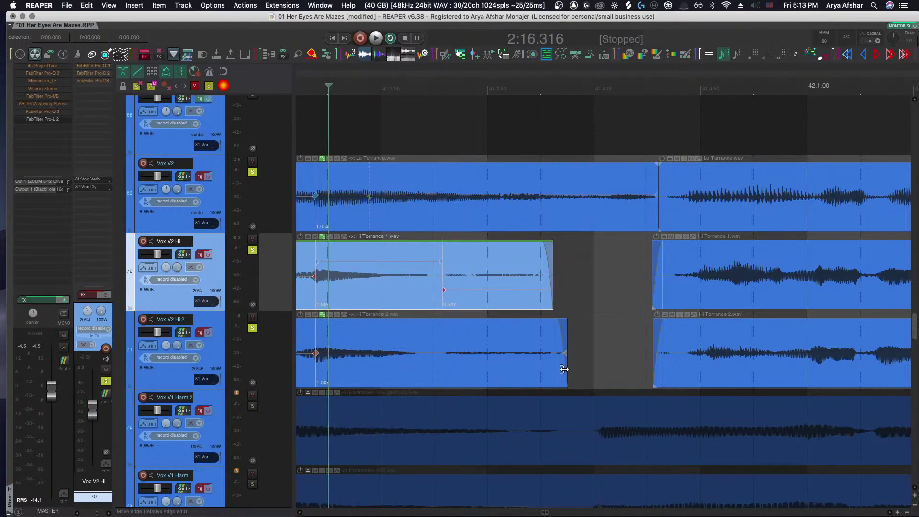
pyautogui.moveTo(564, 369); pyautogui.dragTo(552, 370)
pyautogui.press('space')
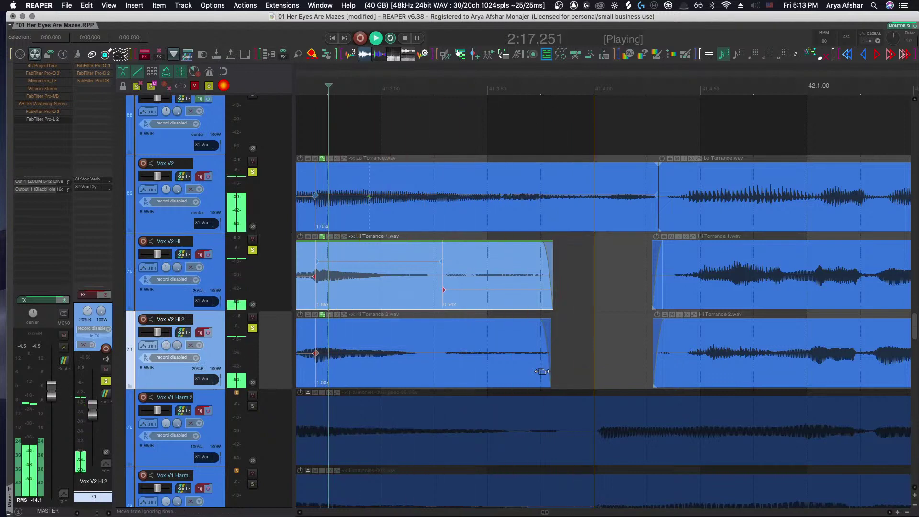
pyautogui.hscroll(5, 542, 370)
pyautogui.scroll(-3, 542, 371)
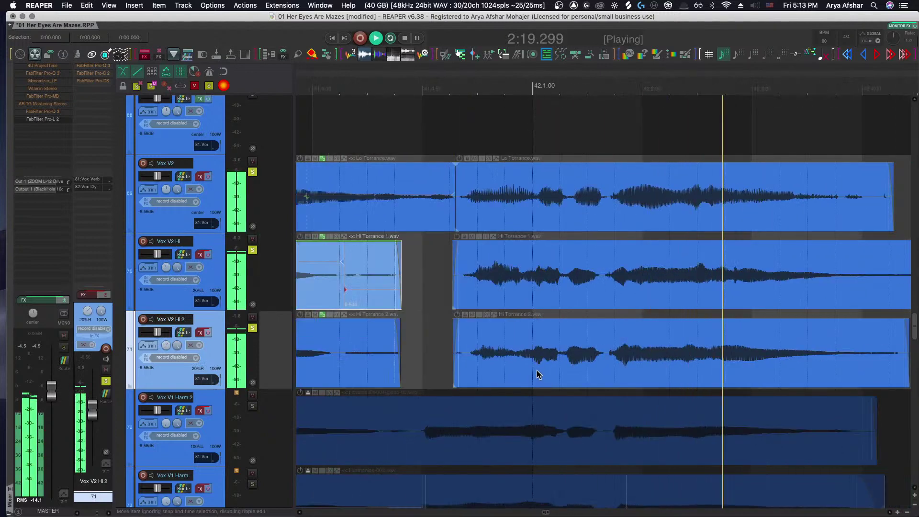
pyautogui.scroll(1, 537, 374)
# Clear the vocal solos, solo the Drums Bus, and play the drums from about 2:00.2
pyautogui.press('space')
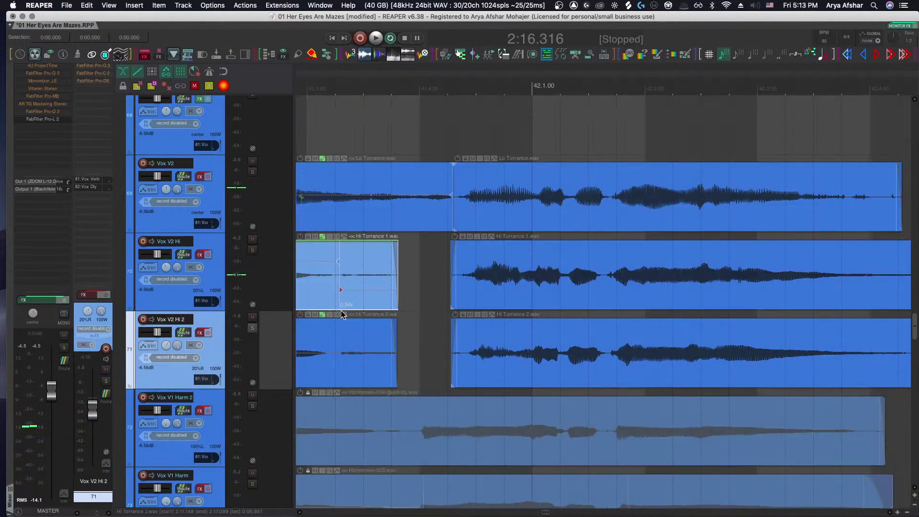
pyautogui.scroll(-6, 539, 324)
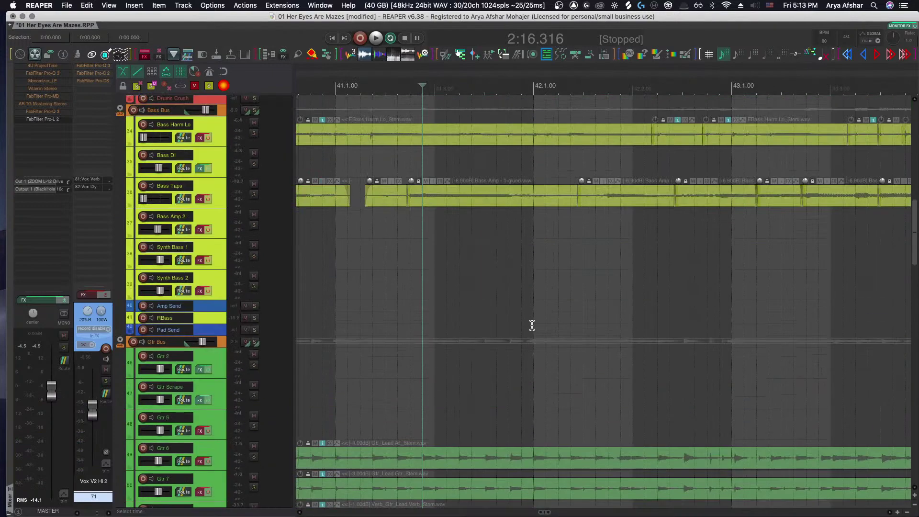
pyautogui.scroll(10, 531, 324)
pyautogui.scroll(-3, 513, 332)
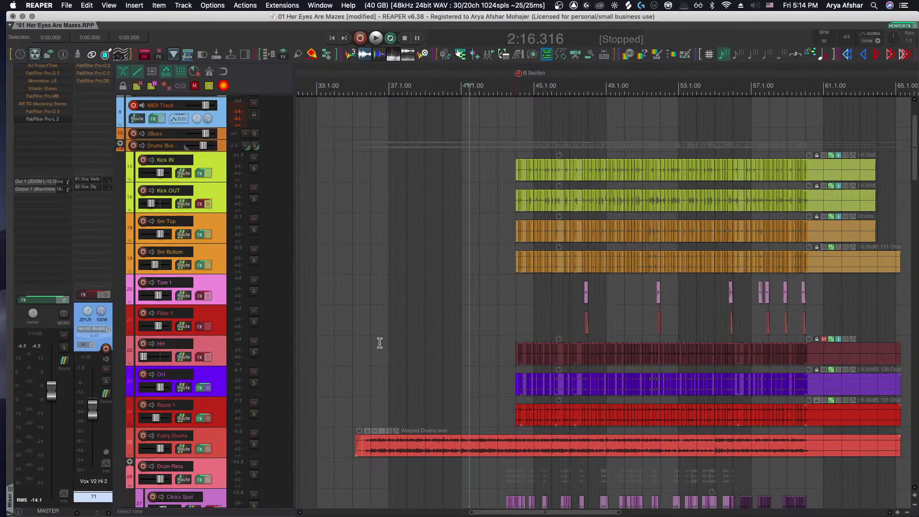
pyautogui.click(254, 145)
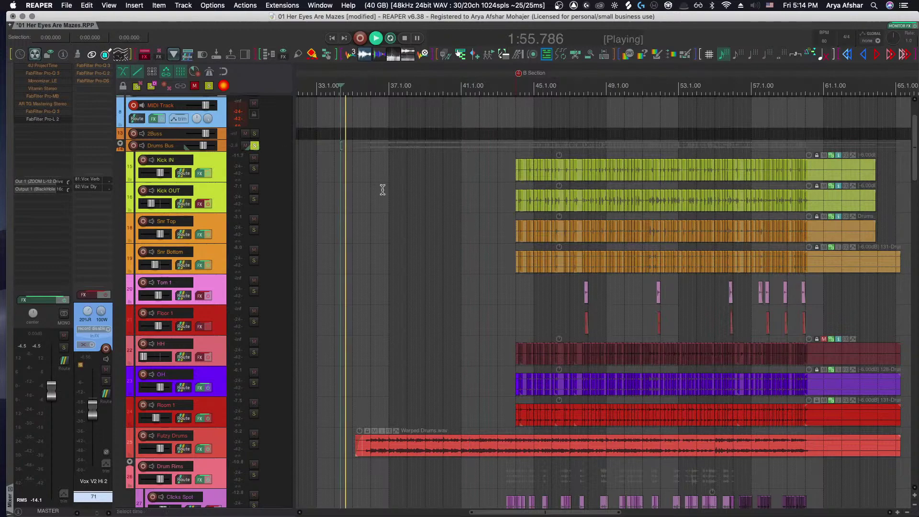
pyautogui.scroll(-3, 382, 190)
pyautogui.click(362, 221)
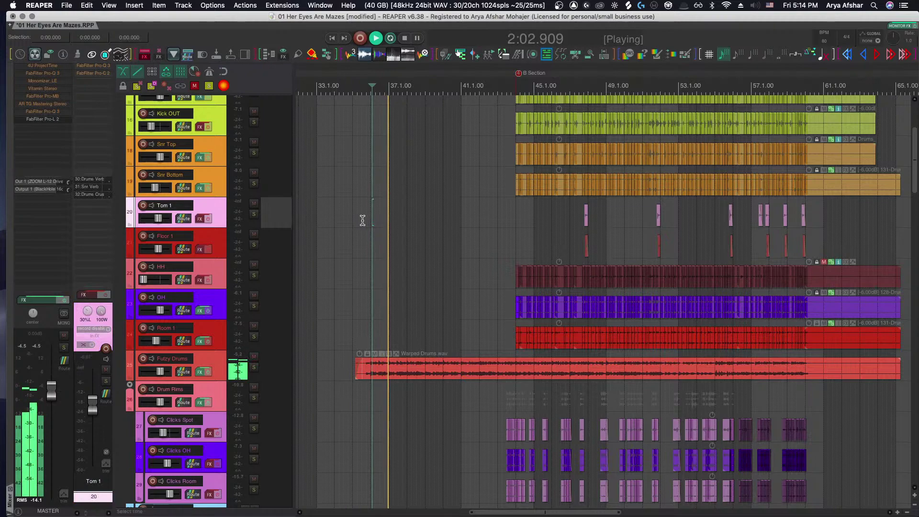
# In the Futzy Drums' Pro-Q 3, add a low shelf at 166.91 Hz, +2.08 dB, Q 0.300, and set it to Mid
pyautogui.click(201, 373)
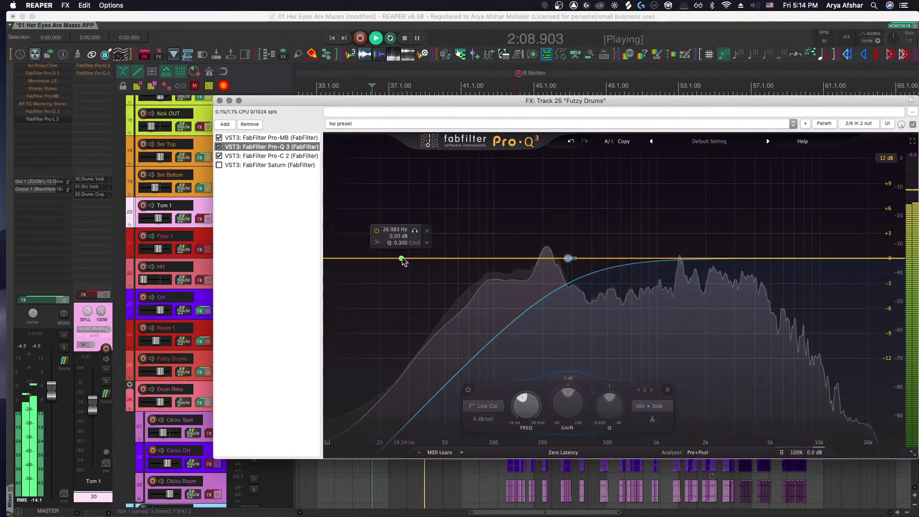
pyautogui.moveTo(402, 259); pyautogui.dragTo(504, 230)
pyautogui.moveTo(505, 234)
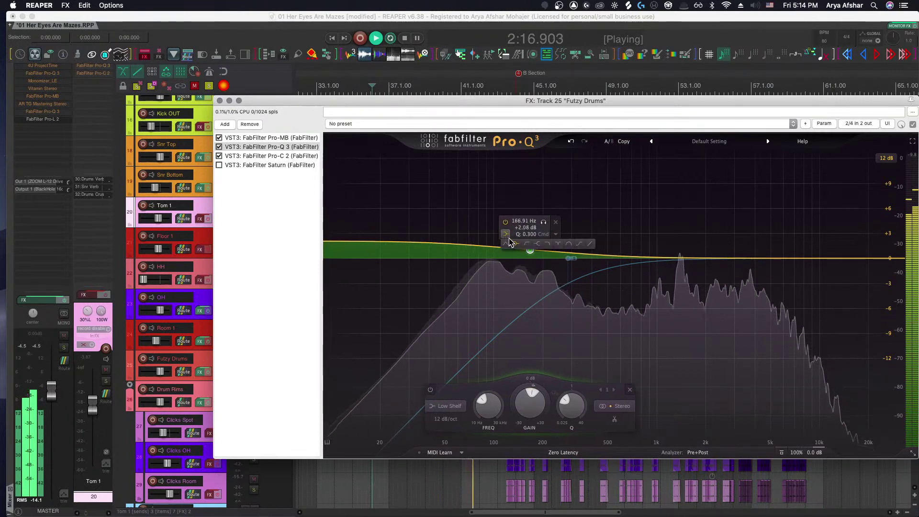
pyautogui.click(618, 406)
pyautogui.click(621, 387)
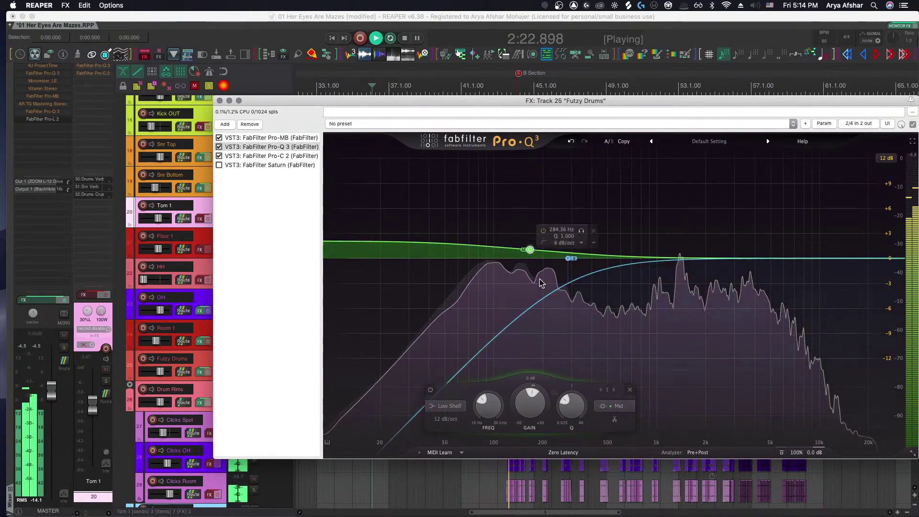
# Move the Mid low shelf to 325.56 Hz at +2.50 dB, replay from 2:00.225, and close the effects window
pyautogui.moveTo(530, 249); pyautogui.dragTo(577, 249)
pyautogui.press('space')
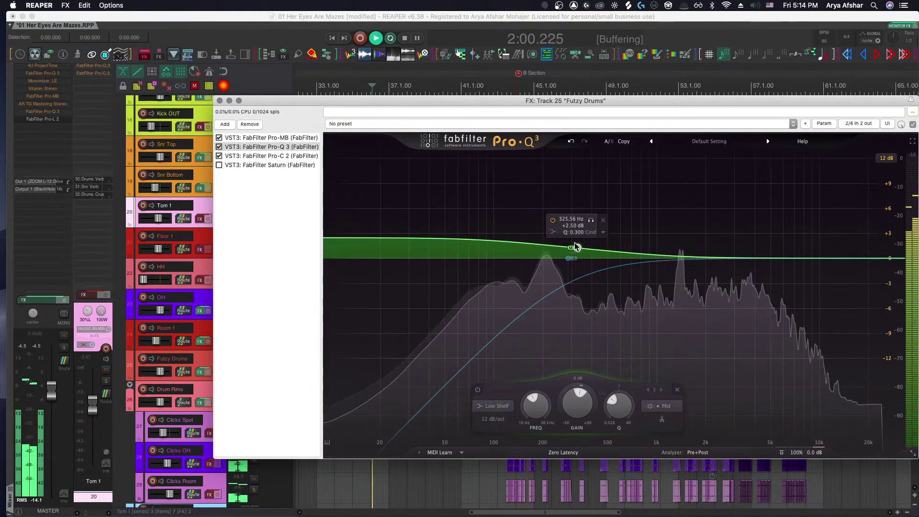
pyautogui.press('space')
pyautogui.press('space')
pyautogui.click(219, 101)
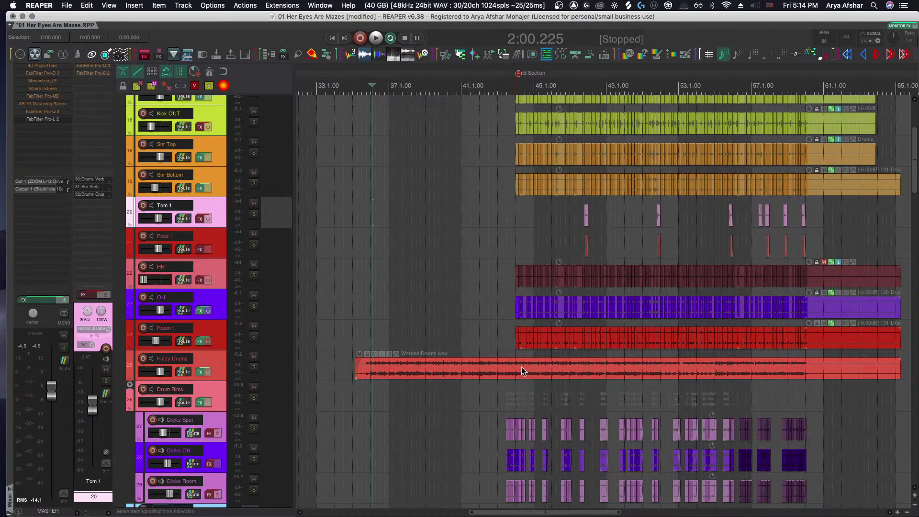
# Reopen the Futzy Drums' Pro-Q 3 and lower the Side low cut to 249.55 Hz during playback
pyautogui.click(200, 372)
pyautogui.moveTo(550, 232)
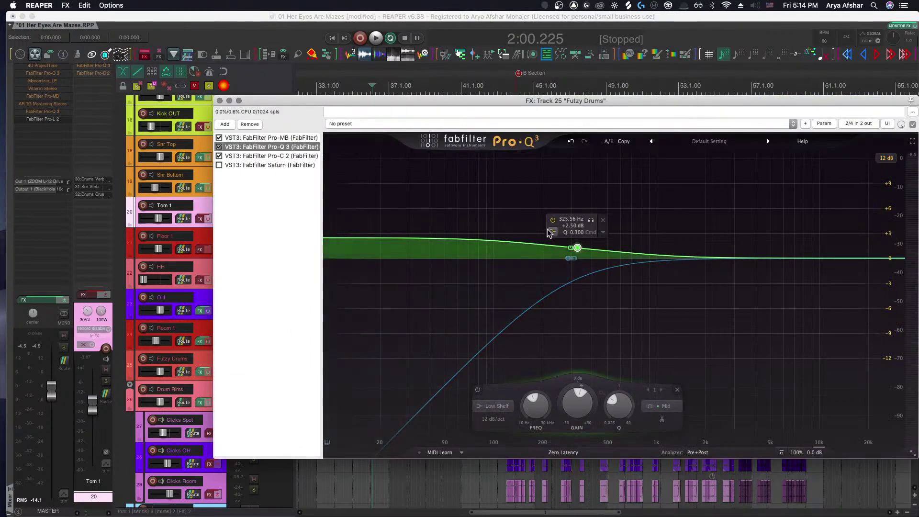
pyautogui.press('space')
pyautogui.moveTo(567, 258); pyautogui.dragTo(560, 261)
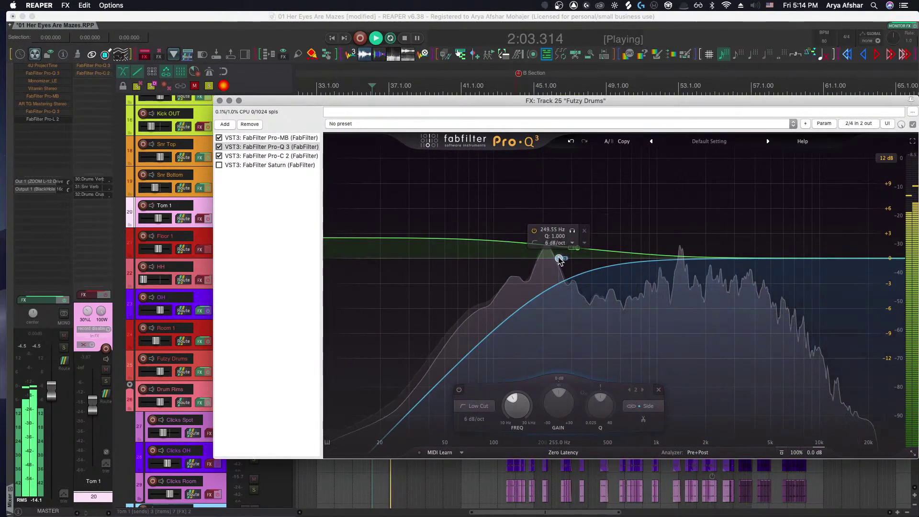
pyautogui.press('space')
# Steepen the Mid low shelf to Q 18.588 and move it to 257.13 Hz at +1.88 dB while the drums play
pyautogui.click(643, 420)
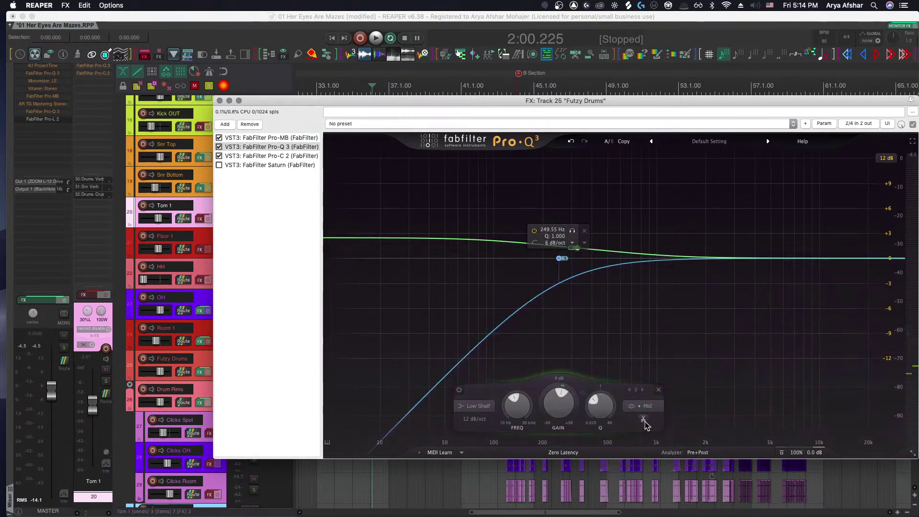
pyautogui.click(577, 248)
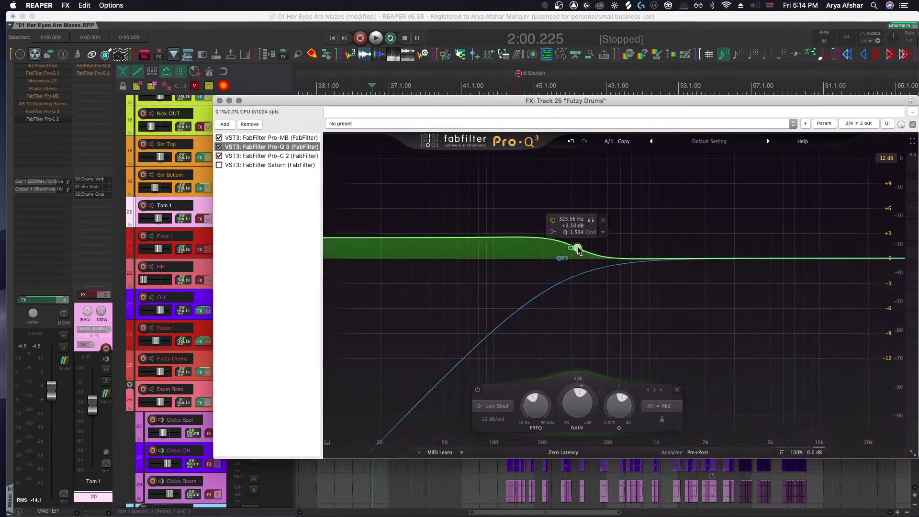
pyautogui.press('space')
pyautogui.moveTo(578, 248); pyautogui.dragTo(562, 250)
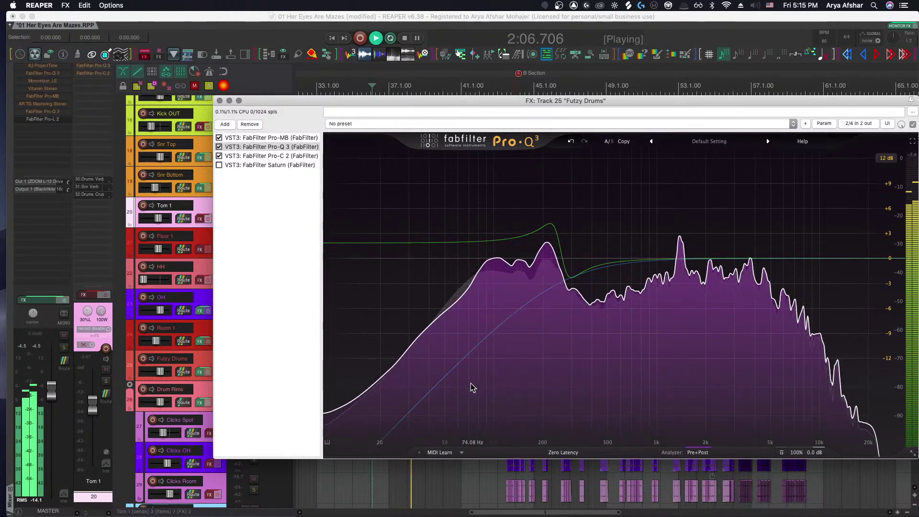
pyautogui.moveTo(564, 242)
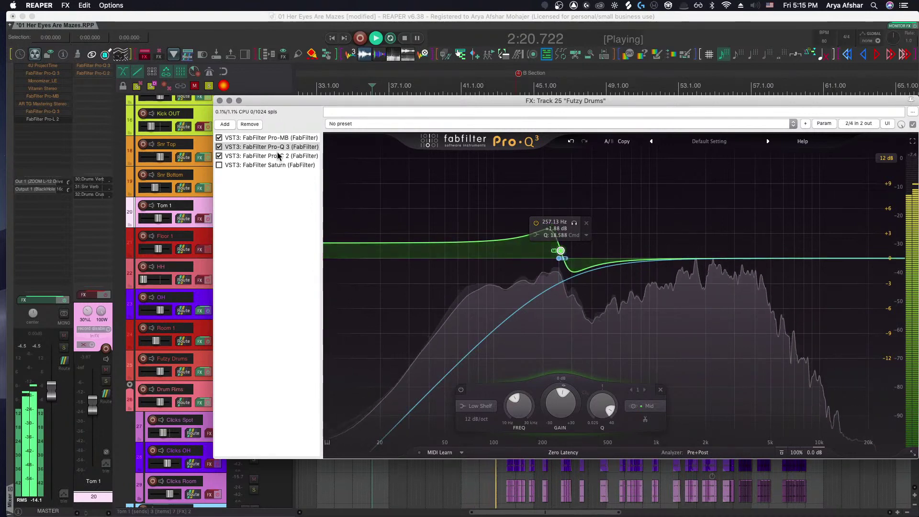
# Replay from 2:00.225 with the effects window moved aside, comparing the Futzy Drums soloed and unsoloed, then with their effects bypassed and active
pyautogui.press('space')
pyautogui.press('space')
pyautogui.moveTo(263, 103); pyautogui.dragTo(348, 101)
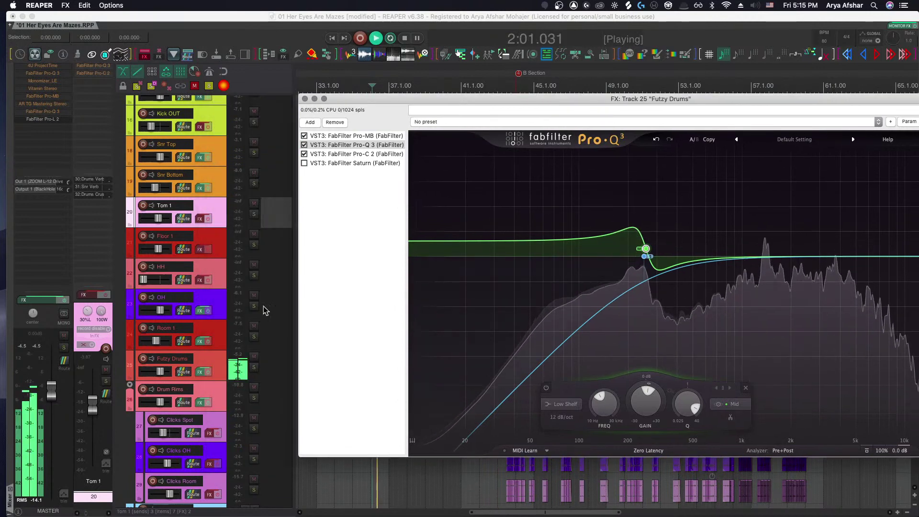
pyautogui.click(254, 367)
pyautogui.click(254, 367)
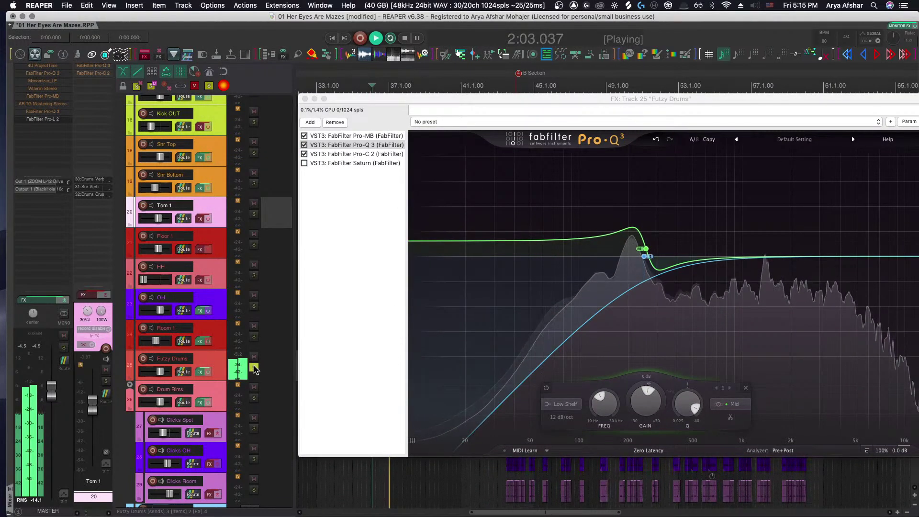
pyautogui.click(208, 372)
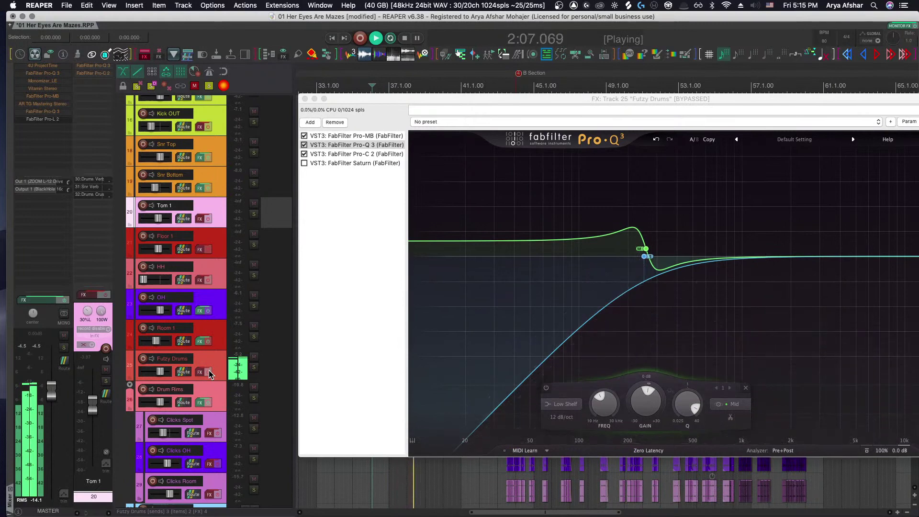
pyautogui.click(208, 372)
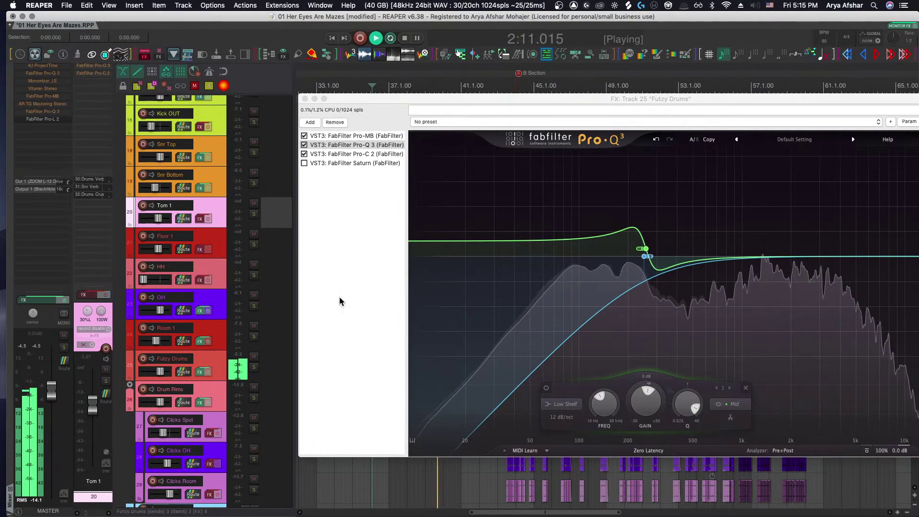
# Close the Futzy Drums' effects window and play the start of the B Section from 2:23.986
pyautogui.click(302, 98)
pyautogui.press('space')
pyautogui.hscroll(5, 491, 364)
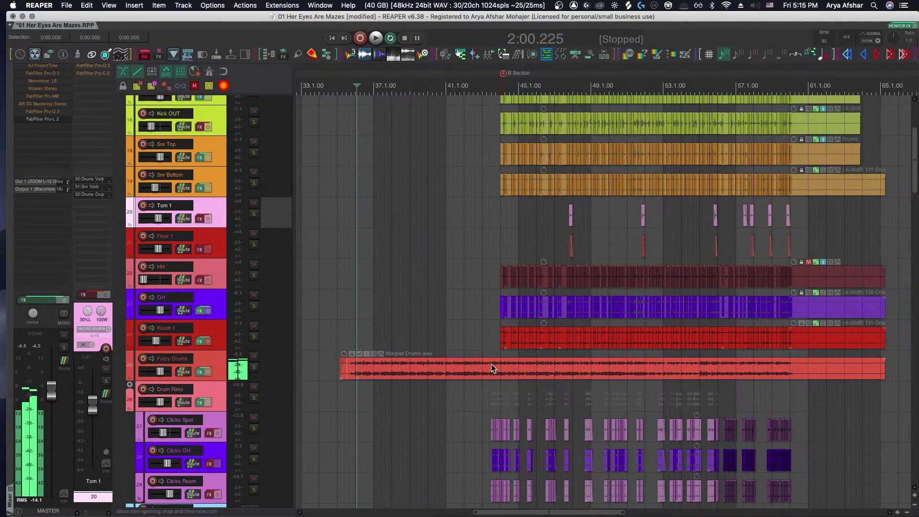
pyautogui.click(380, 337)
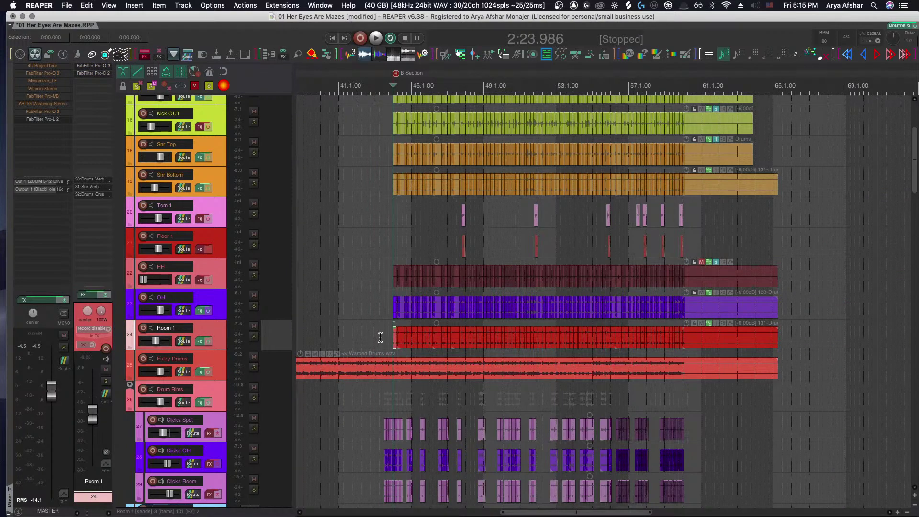
pyautogui.press('space')
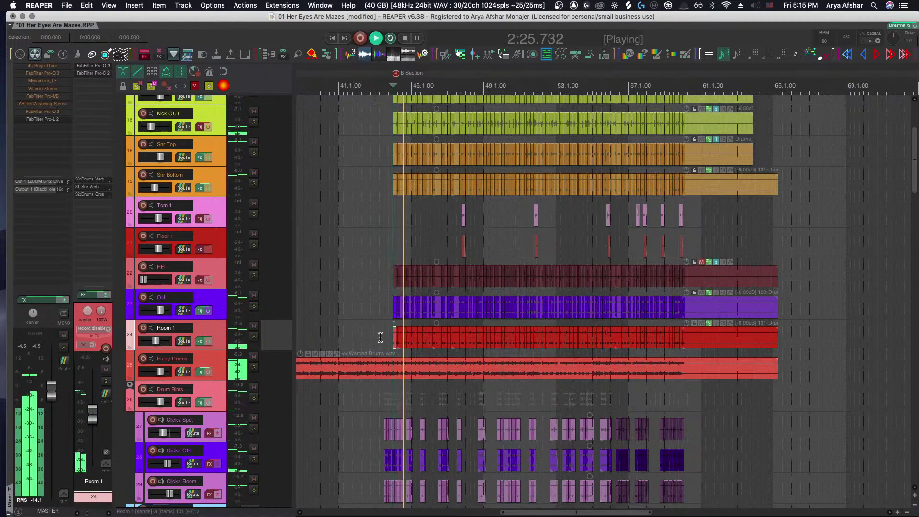
pyautogui.press('space')
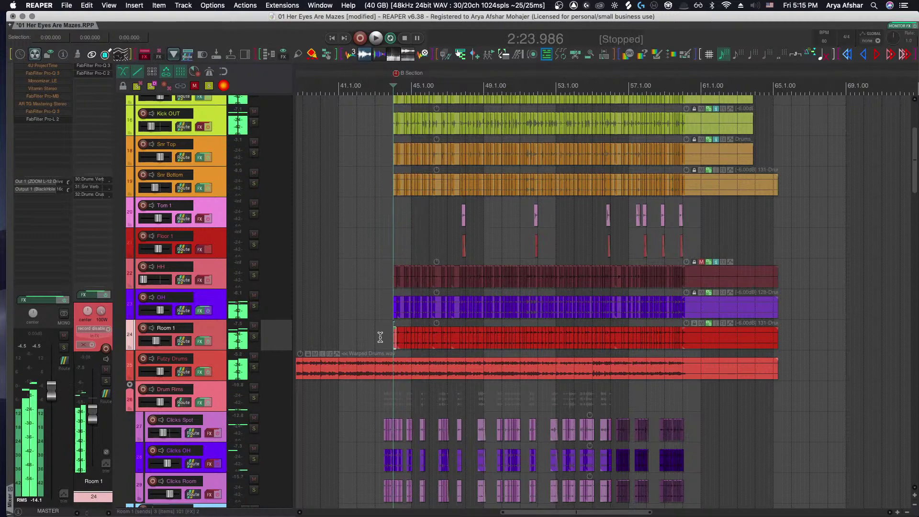
# Show the volume envelope of the Futzy Drums track and focus on the transition into the B Section
pyautogui.click(214, 363)
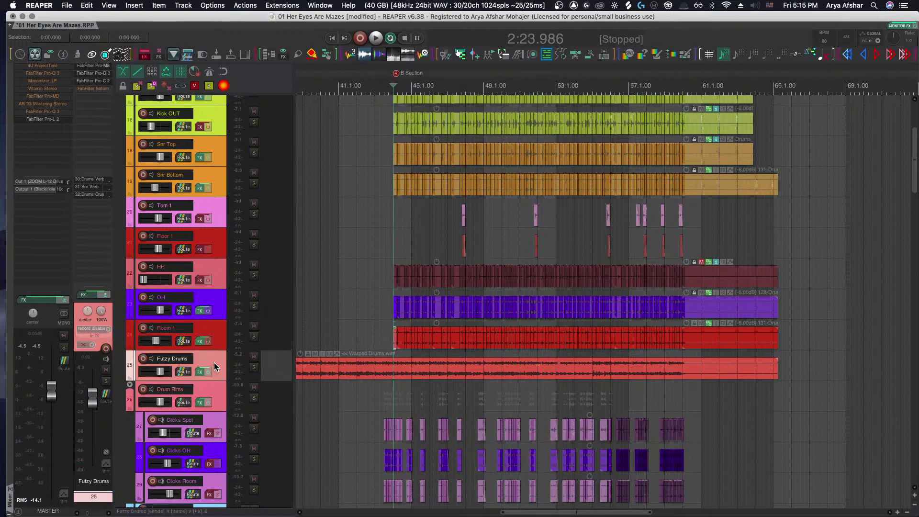
pyautogui.scroll(3, 375, 371)
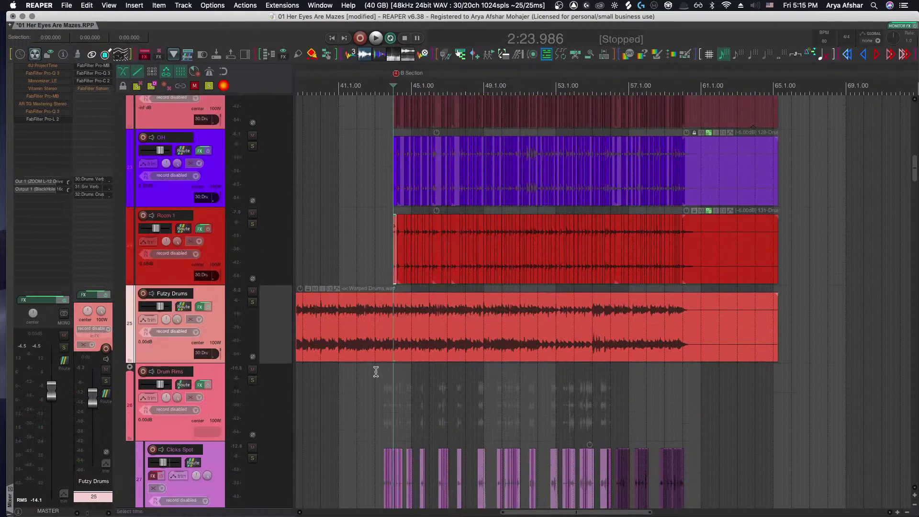
pyautogui.press('v')
pyautogui.scroll(5, 378, 383)
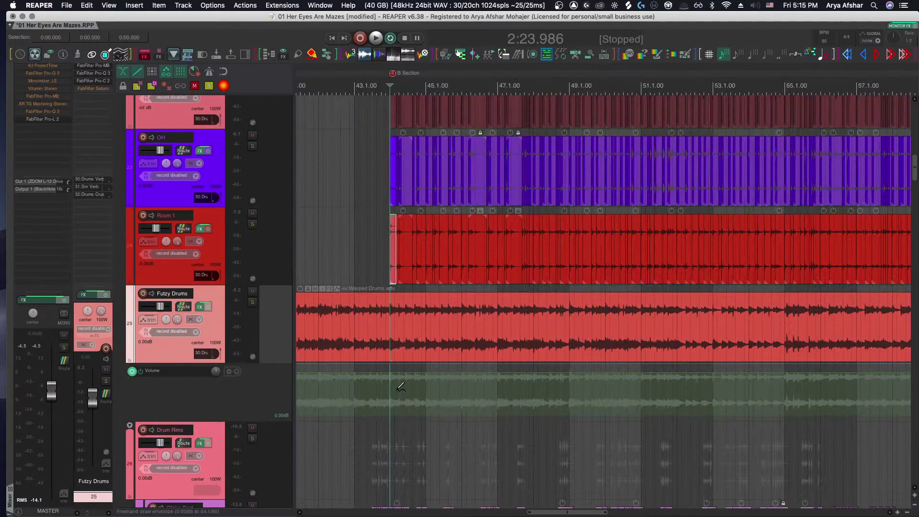
pyautogui.hscroll(-3, 427, 390)
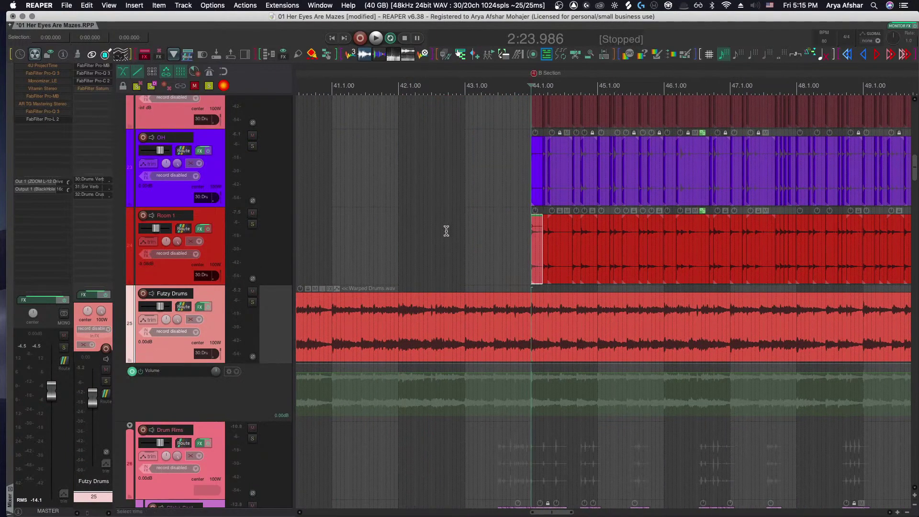
# Add points to the Futzy Drums' volume envelope before and at bar 44, lowering the B Section to about -10.2 dB
pyautogui.click(387, 230)
pyautogui.press('space')
pyautogui.scroll(-3, 446, 325)
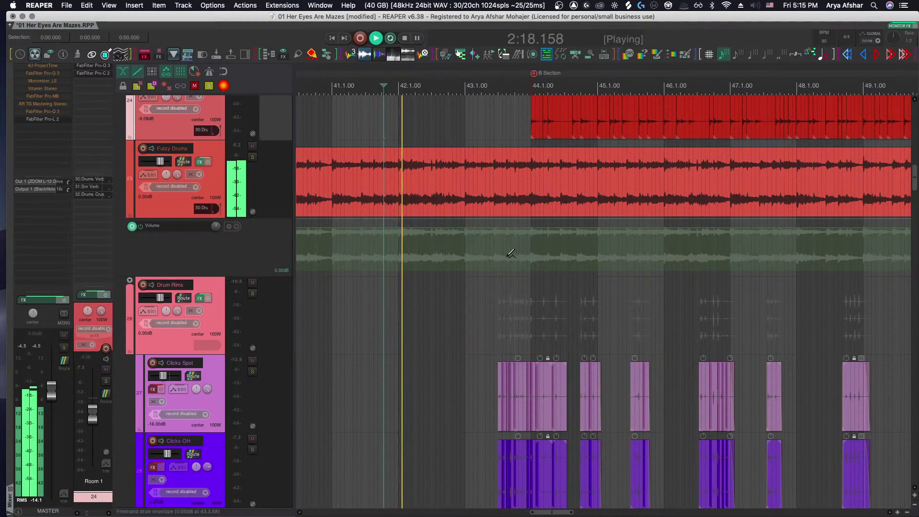
pyautogui.scroll(4, 485, 238)
pyautogui.click(476, 225)
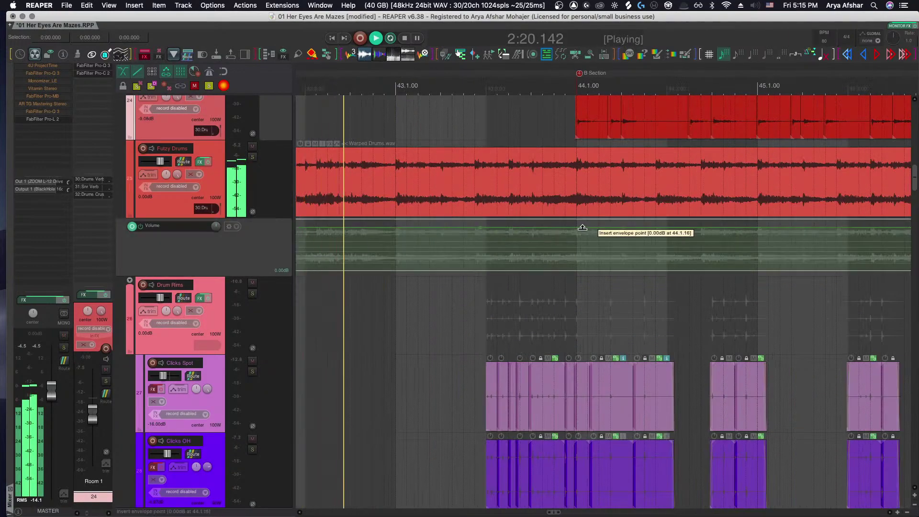
pyautogui.press('space')
pyautogui.moveTo(601, 237); pyautogui.dragTo(604, 252)
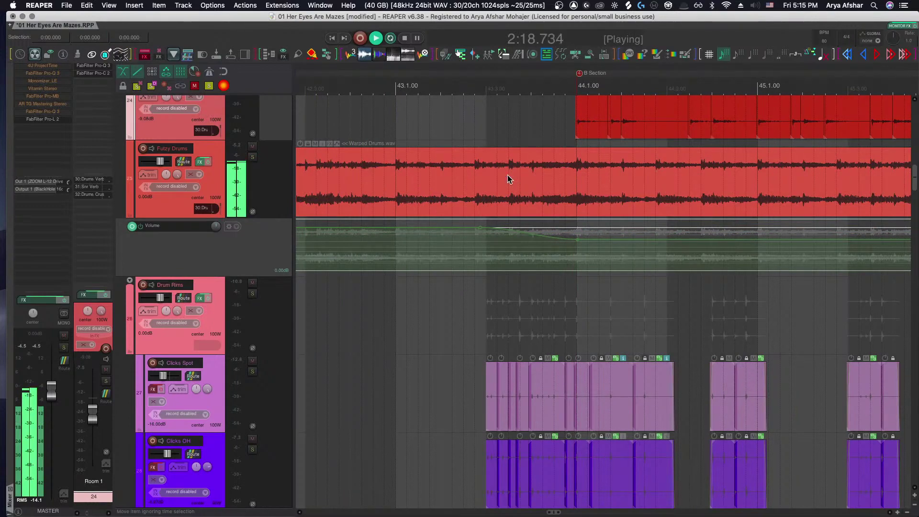
# Replay the transition from 2:17.330 and raise the lowered B Section part of the Futzy Drums' volume envelope
pyautogui.scroll(-1, 526, 196)
pyautogui.scroll(-3, 531, 202)
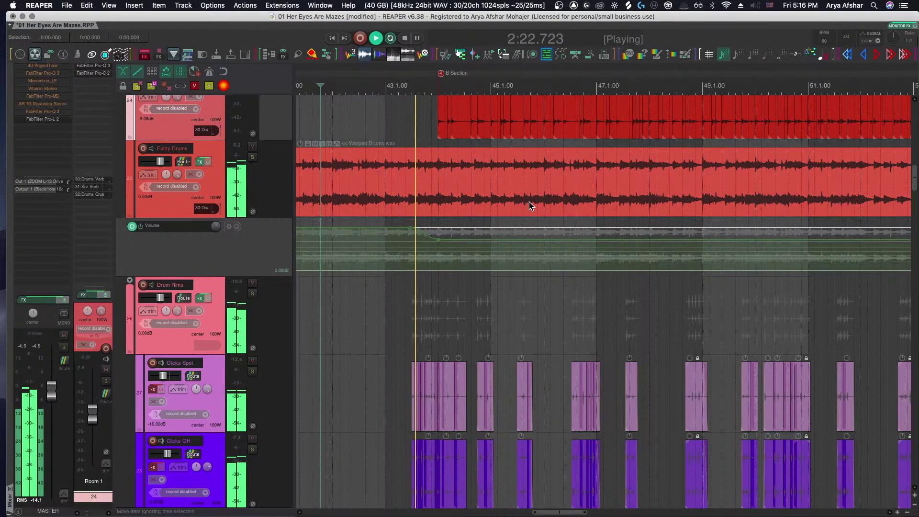
pyautogui.press('space')
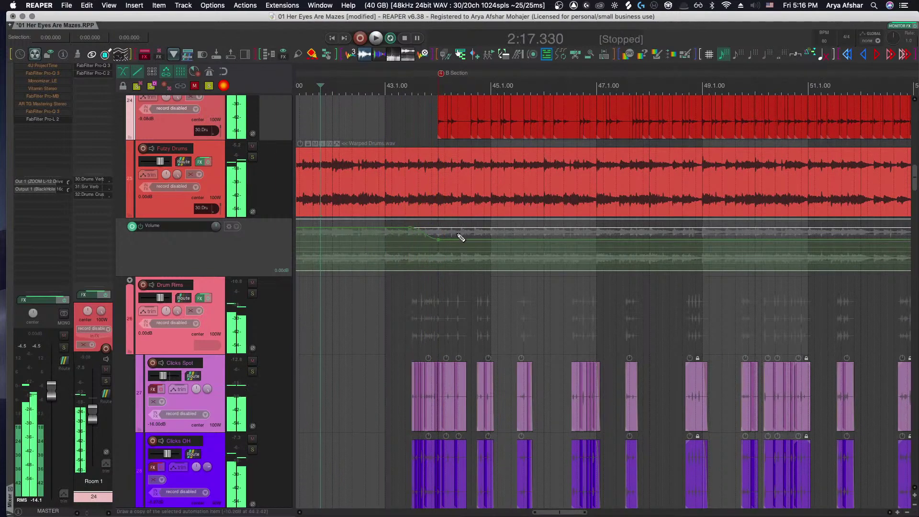
pyautogui.press('space')
pyautogui.scroll(1, 441, 237)
pyautogui.press('space')
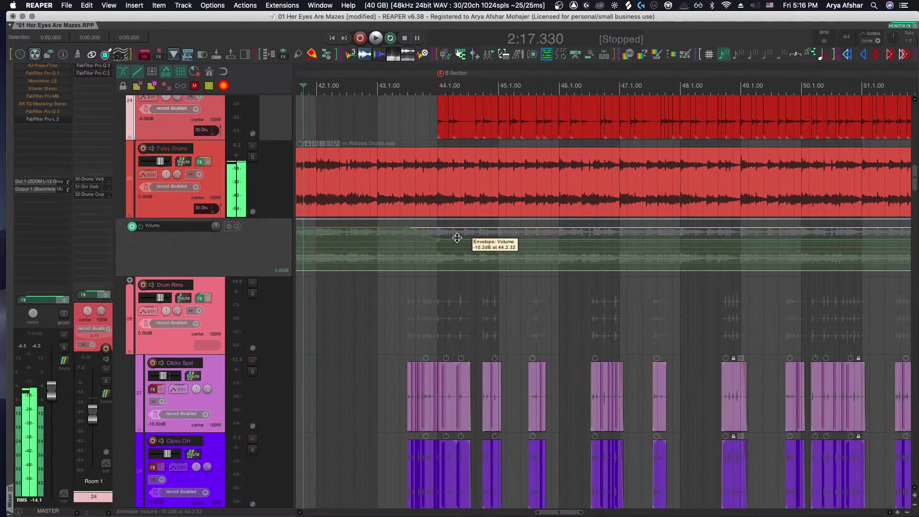
pyautogui.moveTo(437, 240); pyautogui.dragTo(491, 232)
pyautogui.press('space')
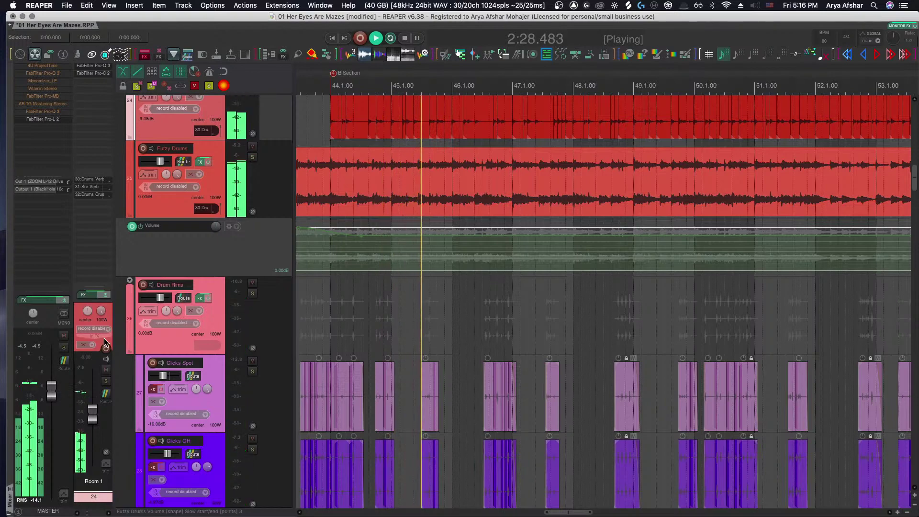
# Solo the Bass Bus alongside the Drums Bus and play the lead-in to the B Section from 2:17.330
pyautogui.scroll(10, 328, 334)
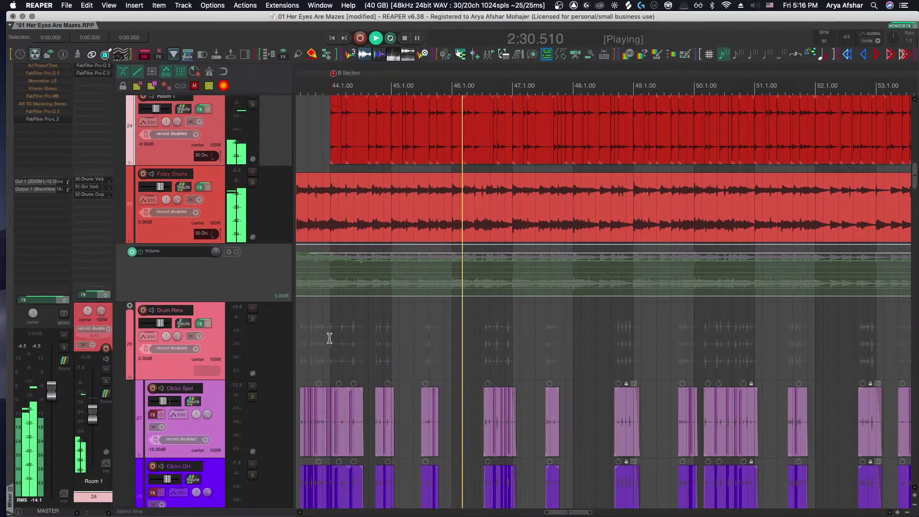
pyautogui.scroll(-5, 333, 344)
pyautogui.scroll(-2, 333, 343)
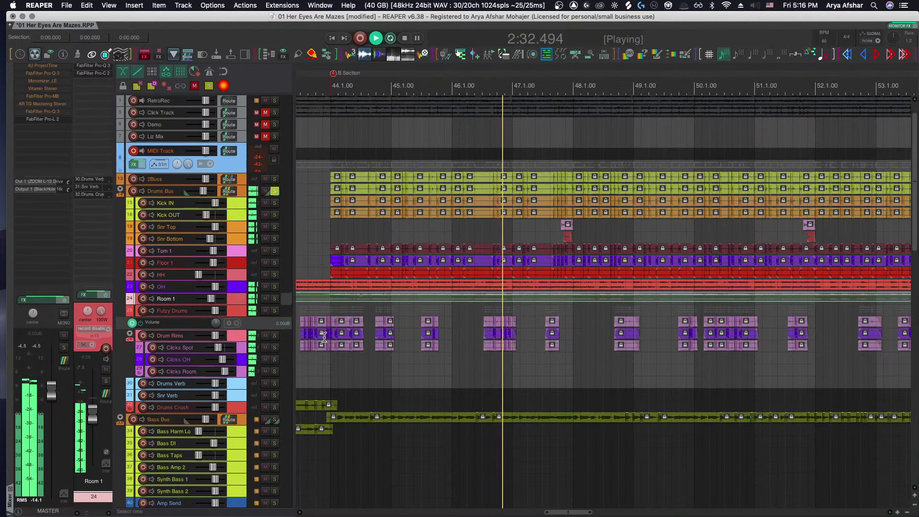
pyautogui.press('space')
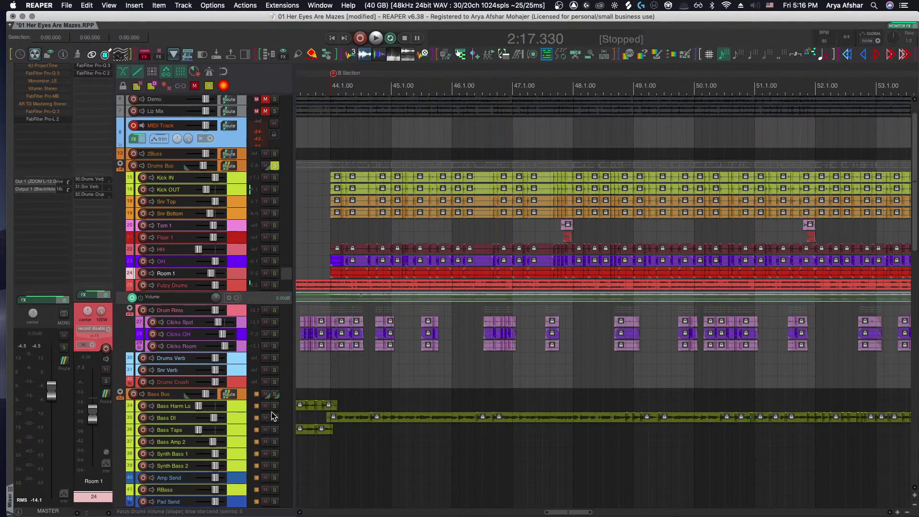
pyautogui.click(275, 391)
pyautogui.press('space')
pyautogui.hscroll(-10, 389, 365)
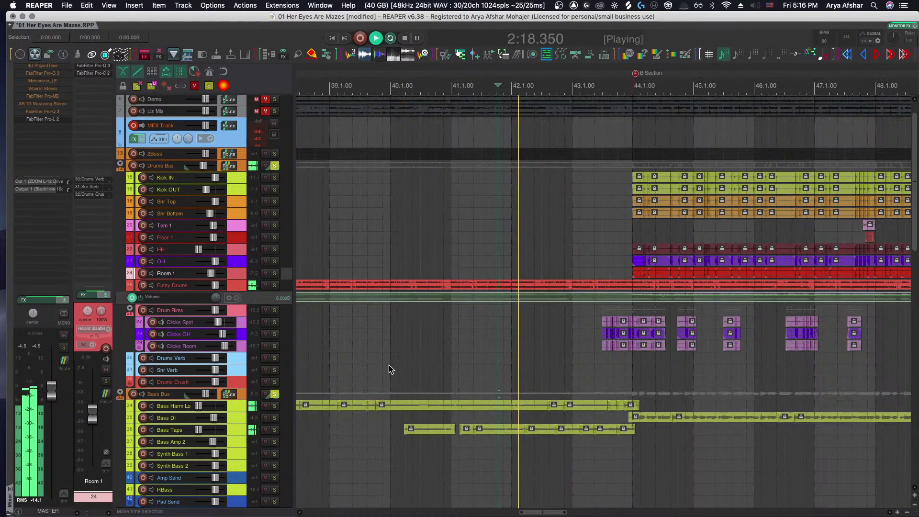
pyautogui.hscroll(4, 410, 361)
pyautogui.press('space')
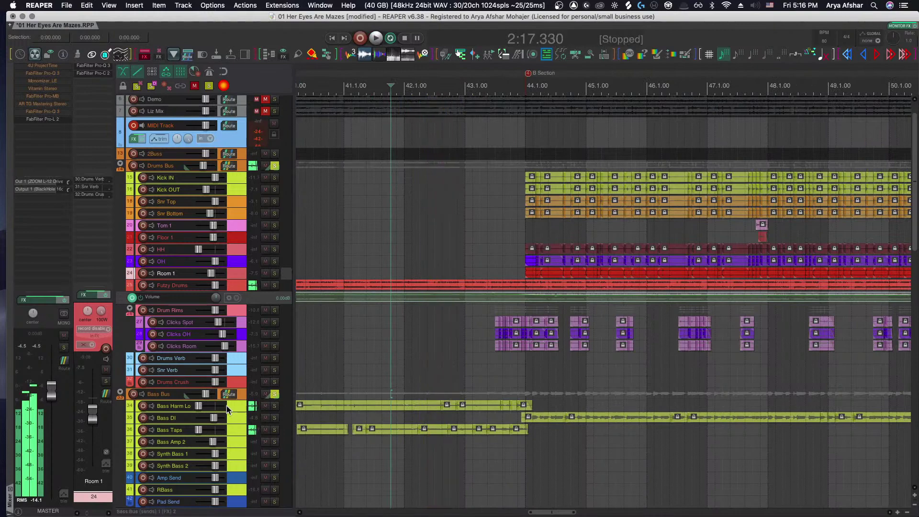
# Reset the Bass Harm Lo volume to 0.00 dB, raise Bass Taps to about -3.87 dB, and play from 2:20.769
pyautogui.doubleClick(199, 407)
pyautogui.press('space')
pyautogui.moveTo(199, 430); pyautogui.dragTo(212, 433)
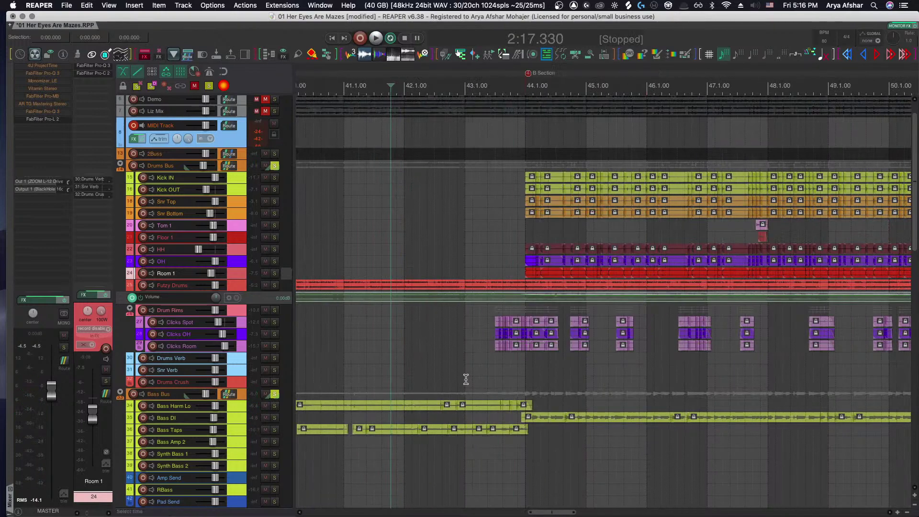
pyautogui.click(460, 380)
pyautogui.press('space')
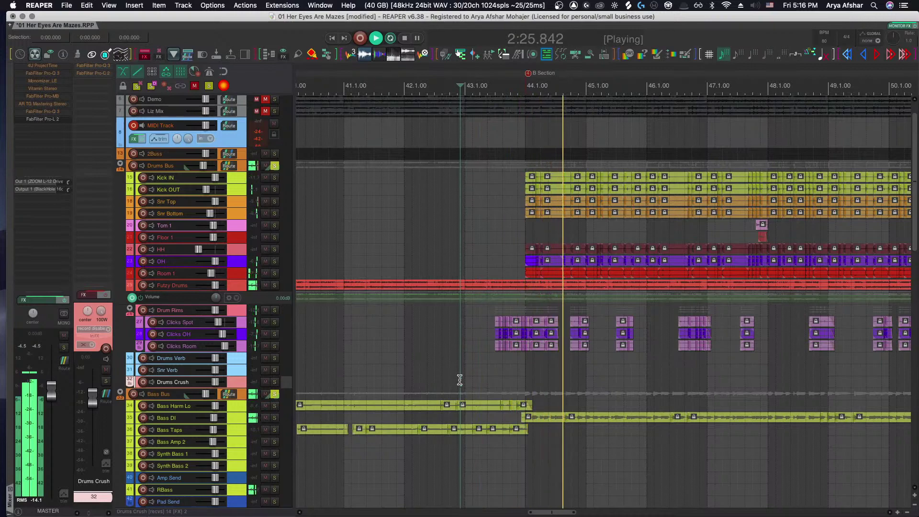
pyautogui.hscroll(5, 462, 381)
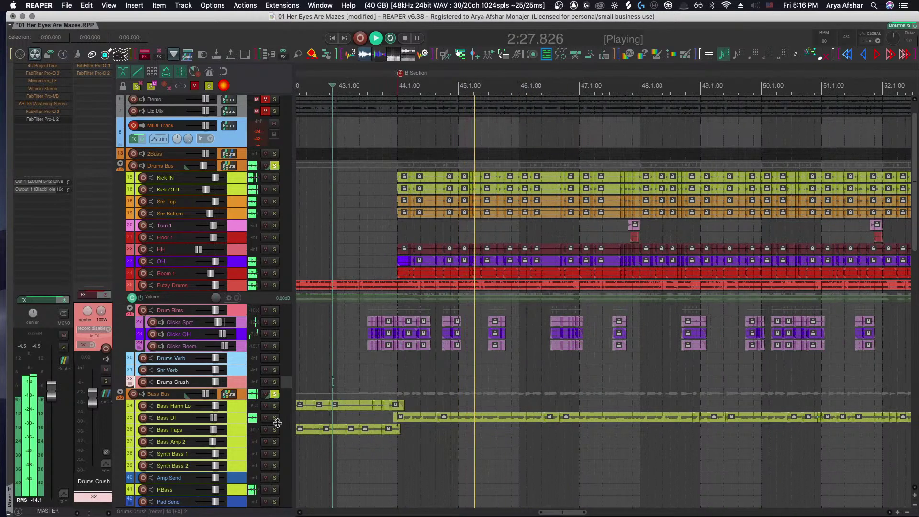
# Enable the bell cut at 2320.8 Hz in the Bass DI's Pro-Q 3 during playback from 2:23.797, then close the effects window
pyautogui.click(373, 417)
pyautogui.press('pageup')
pyautogui.press('pageup')
pyautogui.press('space')
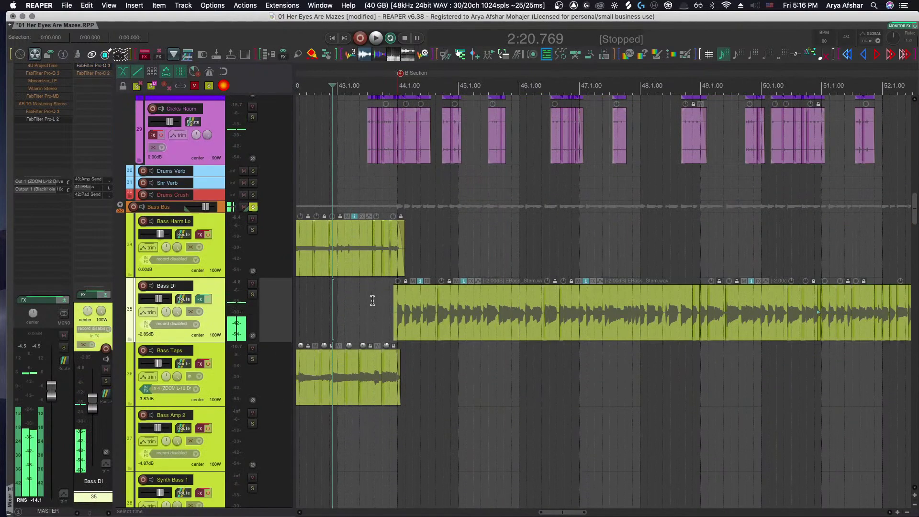
pyautogui.hotkey('ctrl', 'alt', 'Right')
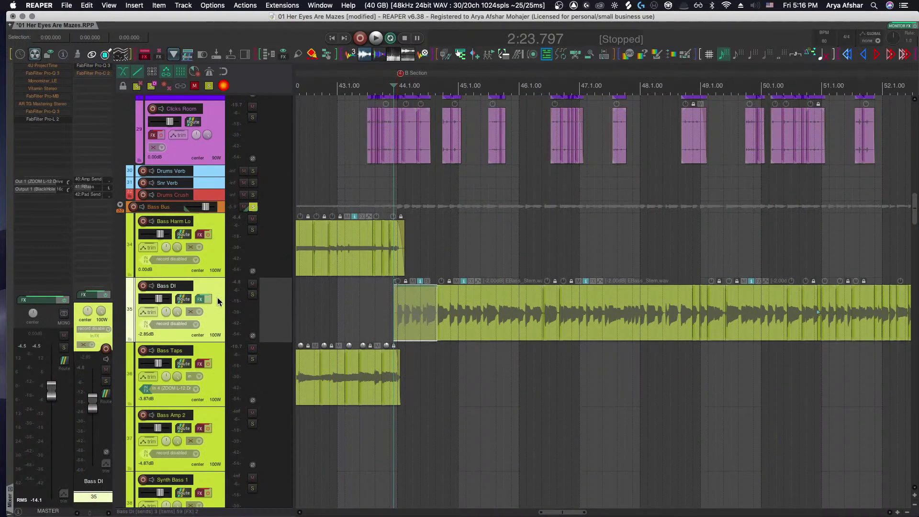
pyautogui.click(199, 300)
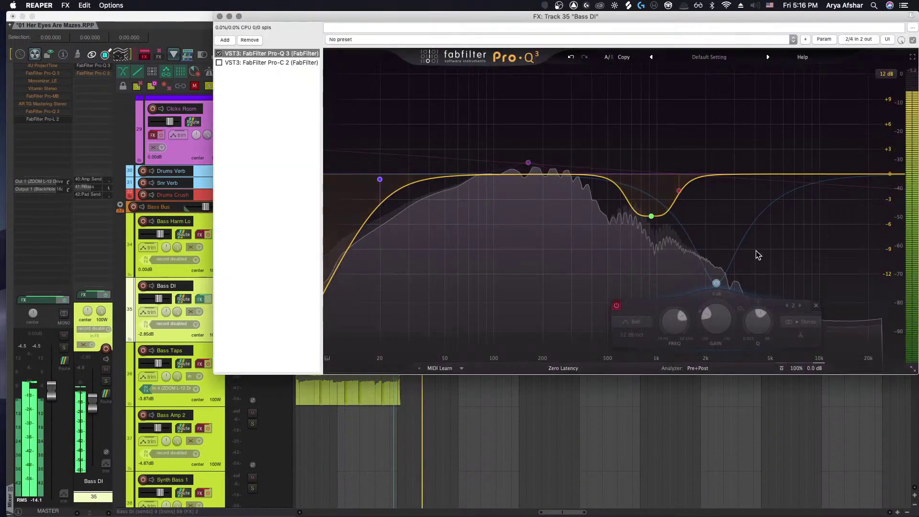
pyautogui.doubleClick(715, 284)
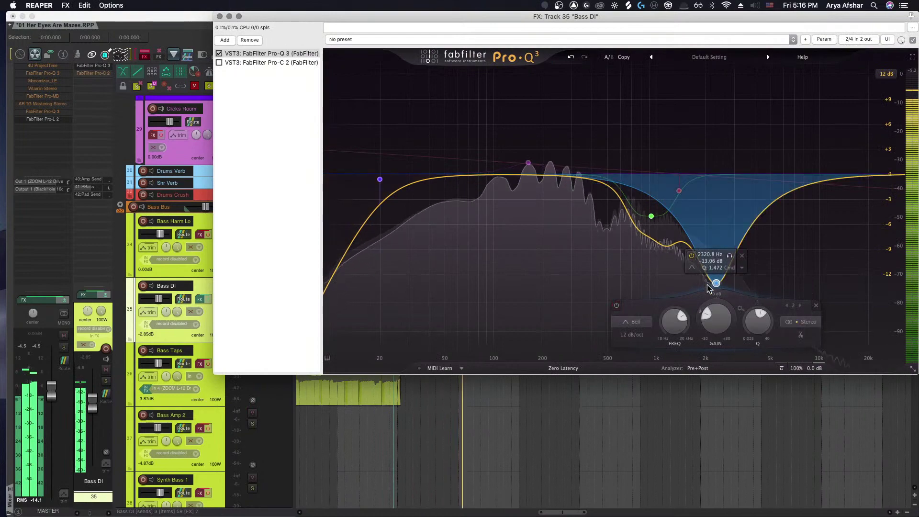
pyautogui.click(220, 16)
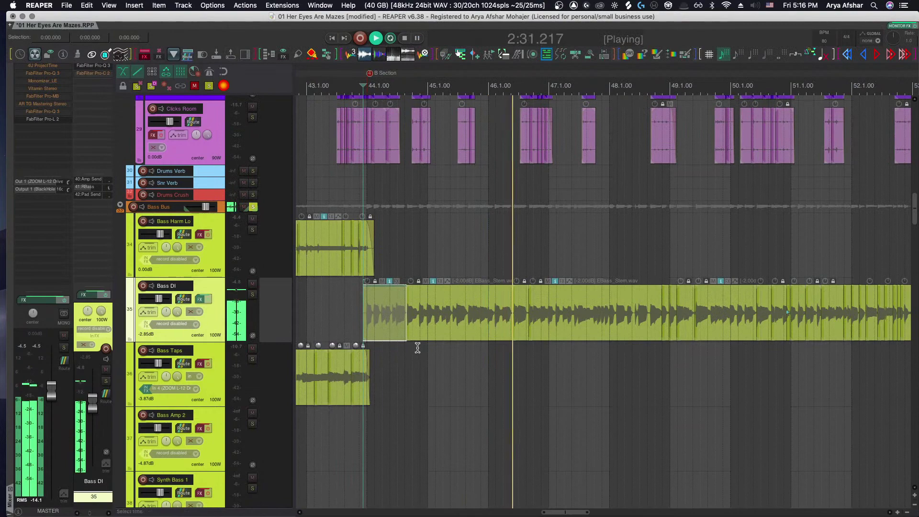
# Replay the B Section from 2:23.797 with drums and bass soloed to check how they sit together
pyautogui.scroll(-3, 431, 349)
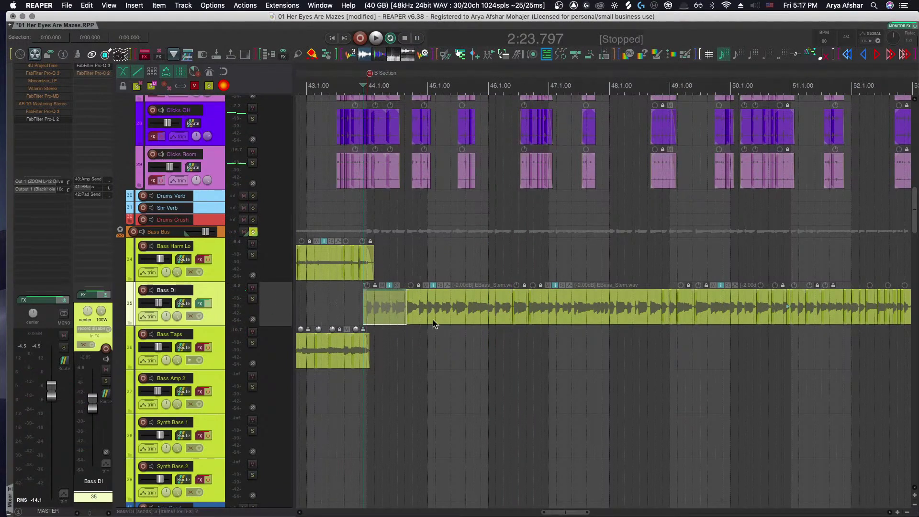
pyautogui.press('space')
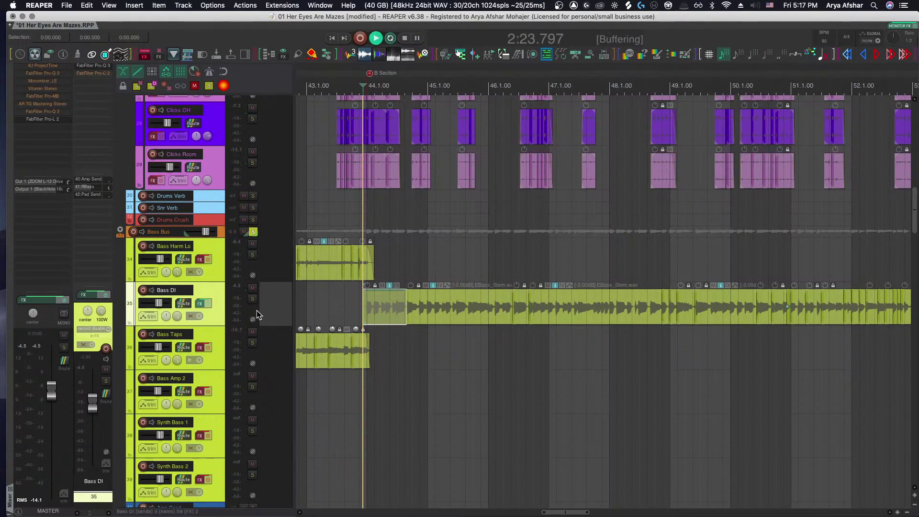
pyautogui.scroll(-5, 486, 385)
pyautogui.hscroll(5, 474, 381)
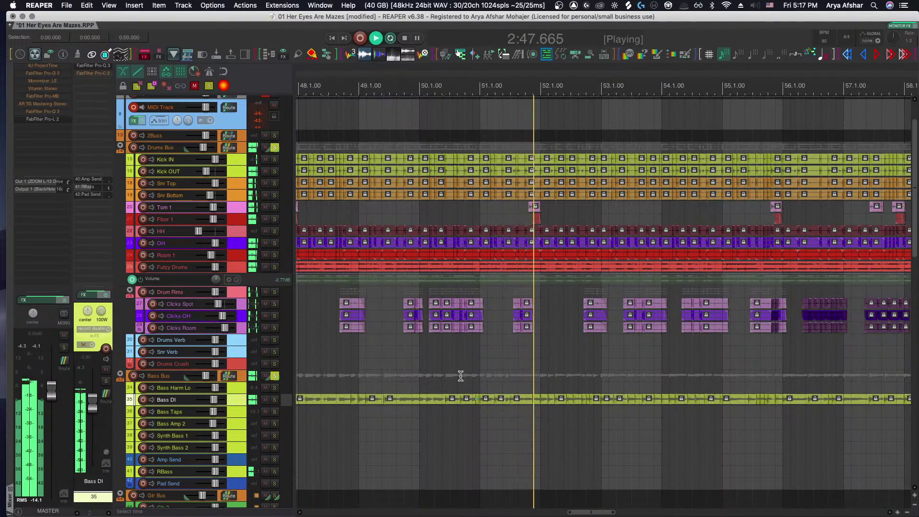
pyautogui.press('space')
# Play the B Section from 2:31.454 to check the Futzy Drums against the soloed drums and bass
pyautogui.scroll(3, 449, 303)
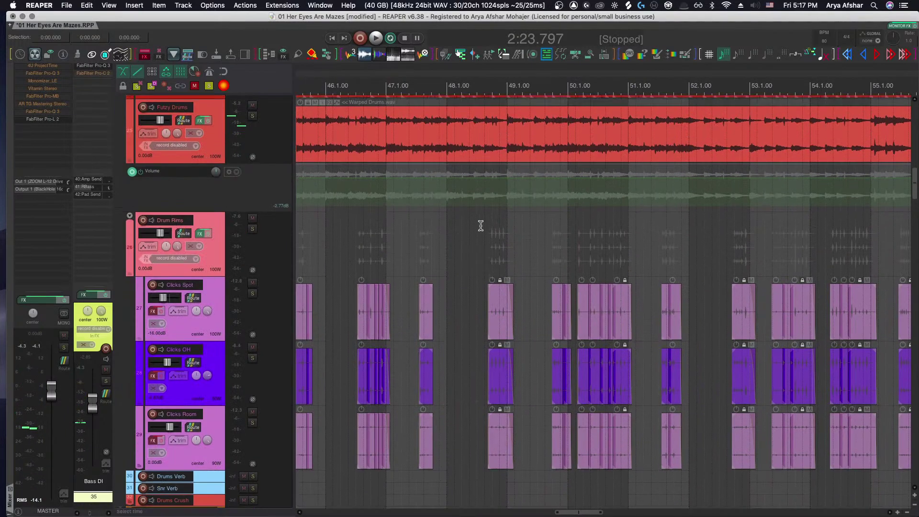
pyautogui.scroll(3, 484, 239)
pyautogui.scroll(-3, 487, 254)
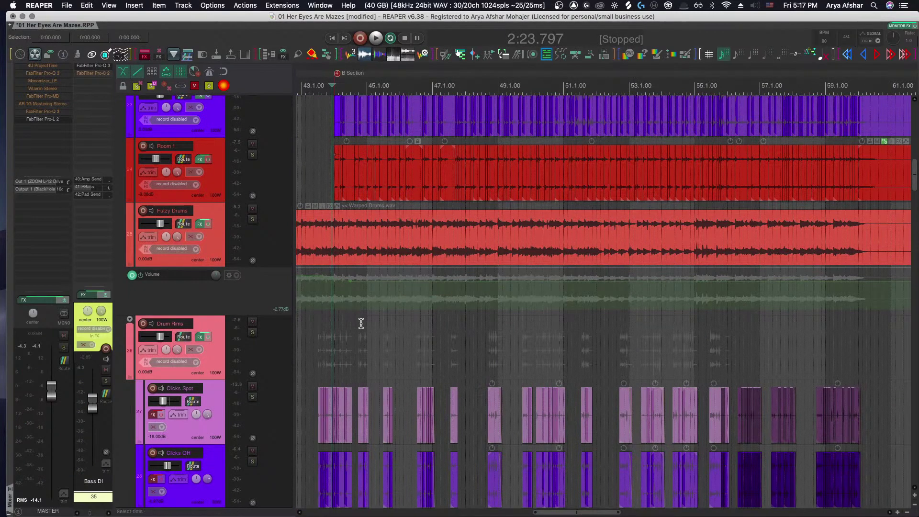
pyautogui.click(426, 241)
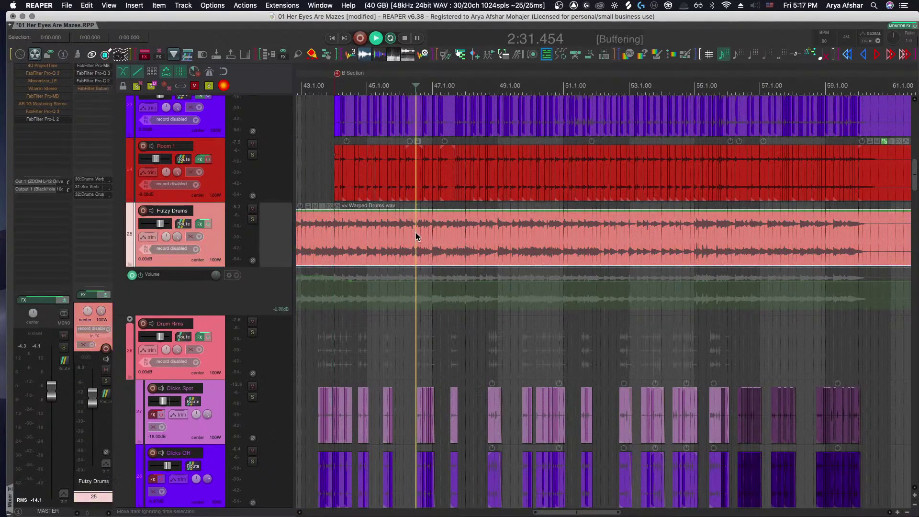
pyautogui.press('space')
pyautogui.scroll(3, 428, 285)
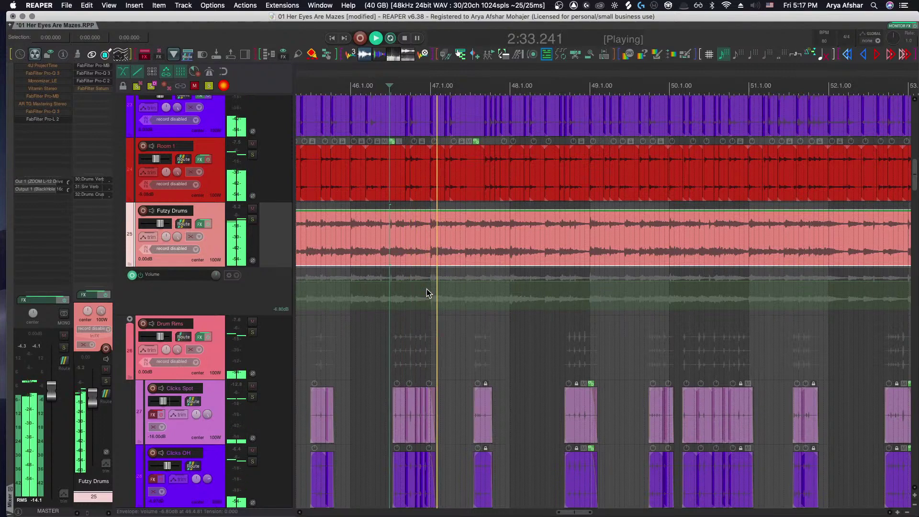
pyautogui.press('space')
# Play from 1:58.021, where the Futzy Drums start, and listen to the entry of Bass Harm Lo
pyautogui.hscroll(5, 484, 324)
pyautogui.scroll(-5, 515, 349)
pyautogui.scroll(-5, 515, 347)
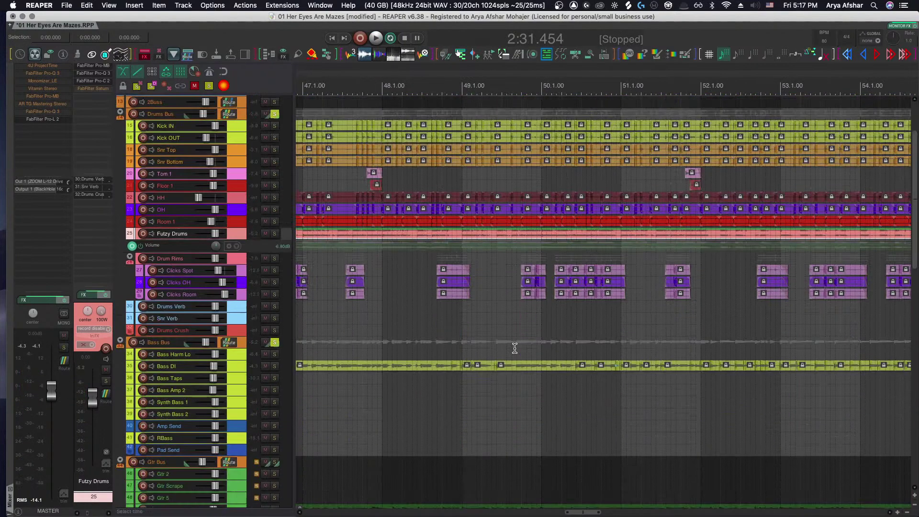
pyautogui.scroll(-4, 495, 338)
pyautogui.hscroll(-6, 496, 339)
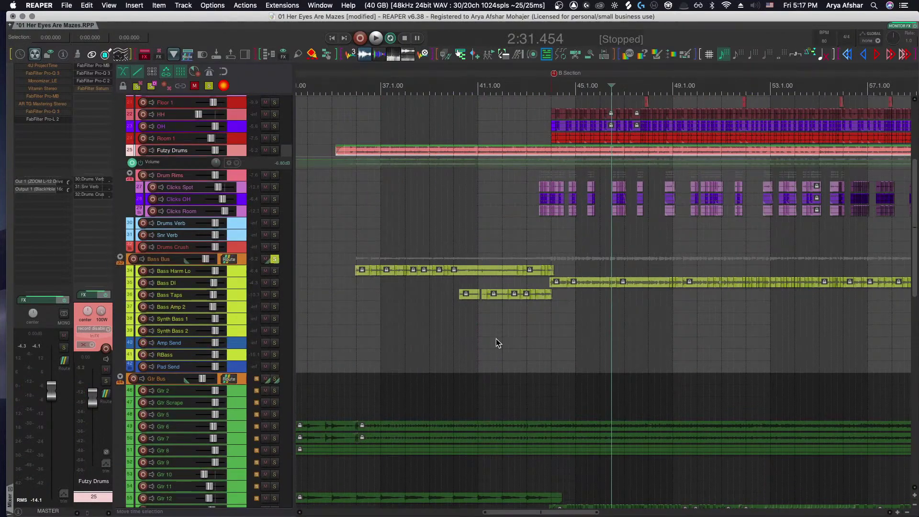
pyautogui.click(339, 84)
pyautogui.press('space')
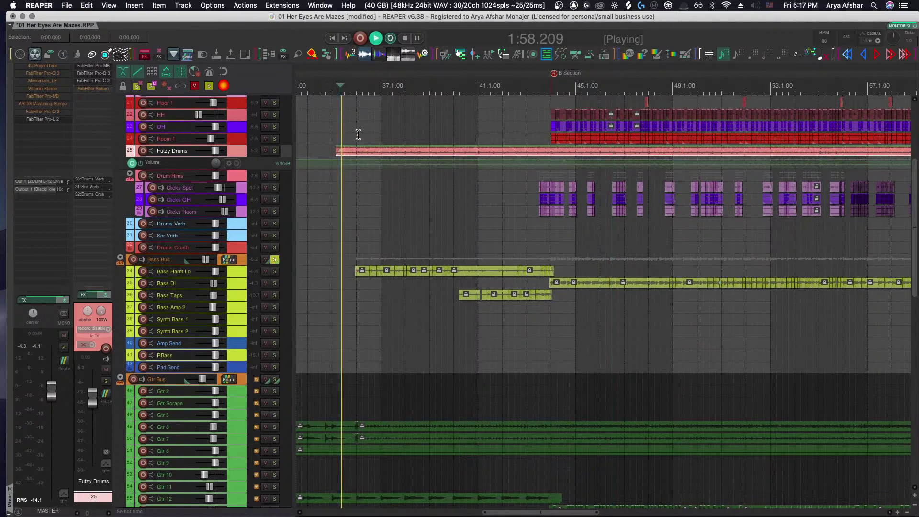
pyautogui.scroll(8, 349, 273)
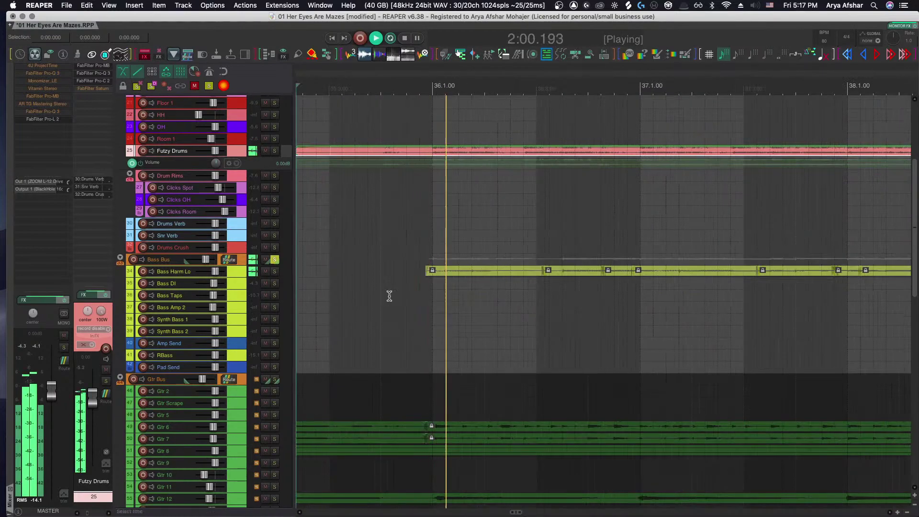
pyautogui.scroll(3, 390, 298)
pyautogui.scroll(2, 388, 281)
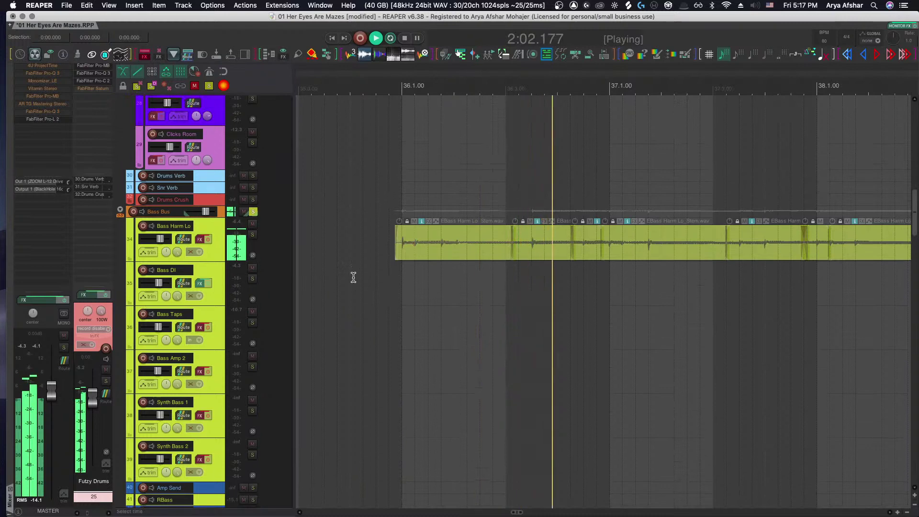
pyautogui.hscroll(3, 347, 277)
pyautogui.scroll(-5, 343, 277)
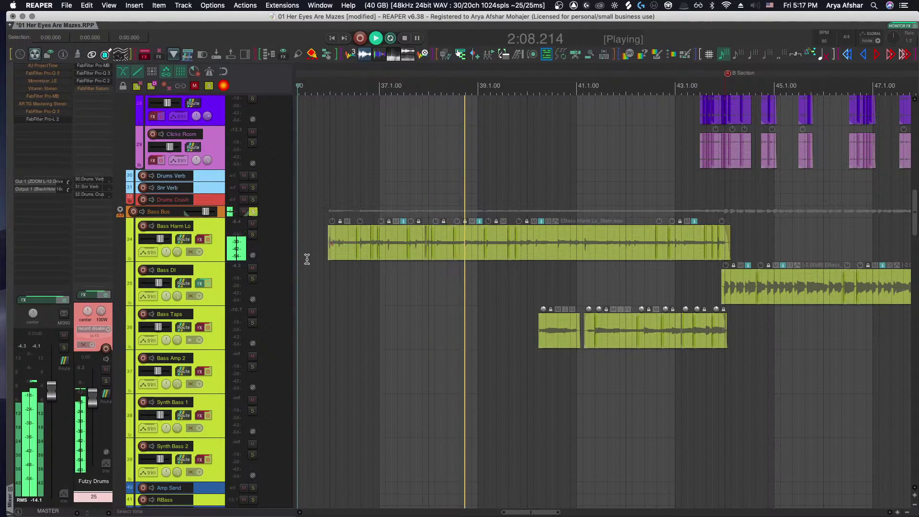
# Select the Bass Harm Lo track and its items, and replay the passage from 1:58.021
pyautogui.click(226, 249)
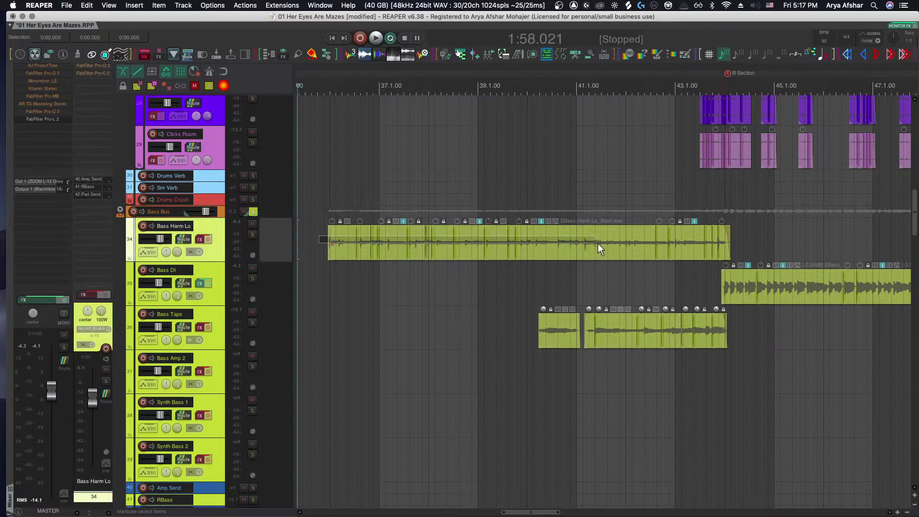
pyautogui.moveTo(598, 243); pyautogui.dragTo(662, 244)
pyautogui.press('space')
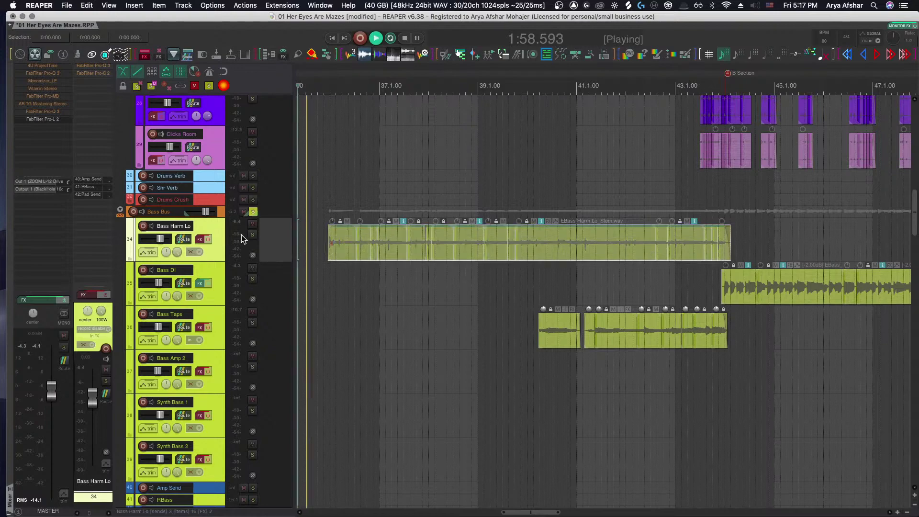
pyautogui.scroll(10, 267, 238)
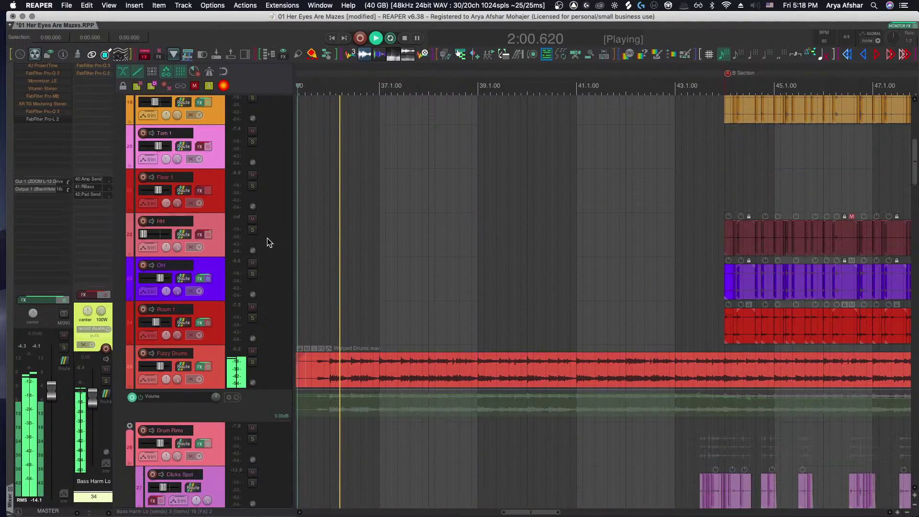
pyautogui.scroll(-1, 267, 237)
pyautogui.press('space')
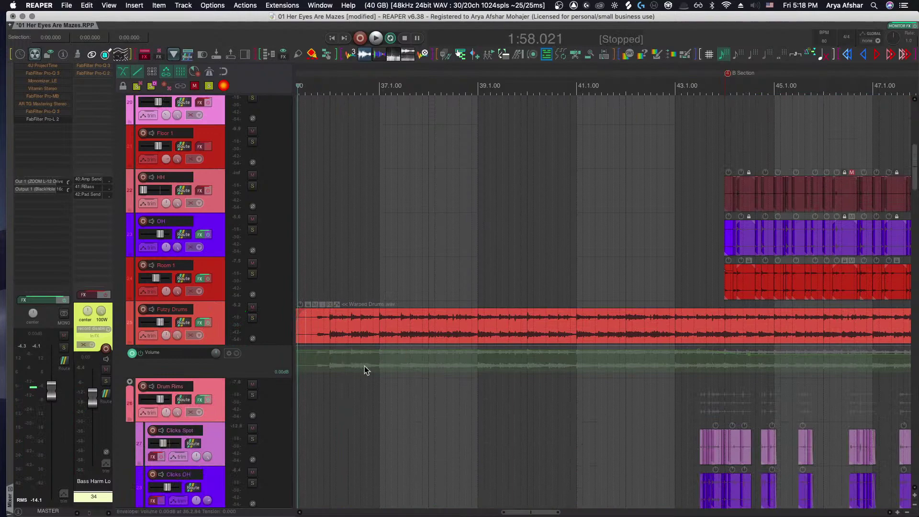
# Lower the whole Futzy Drums volume envelope by about 0.8 dB and replay from 1:58.021 against the bass tracks
pyautogui.scroll(-3, 364, 365)
pyautogui.moveTo(428, 352); pyautogui.dragTo(428, 352)
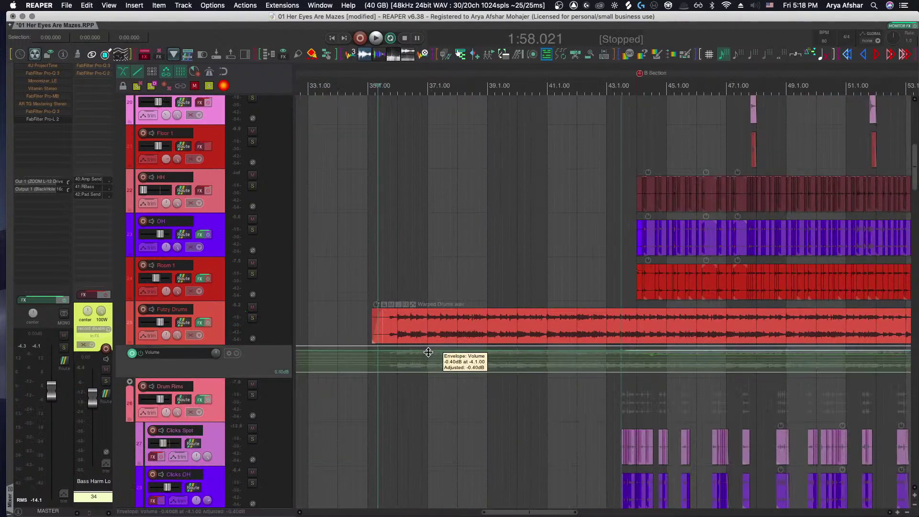
pyautogui.press('space')
pyautogui.scroll(-5, 428, 352)
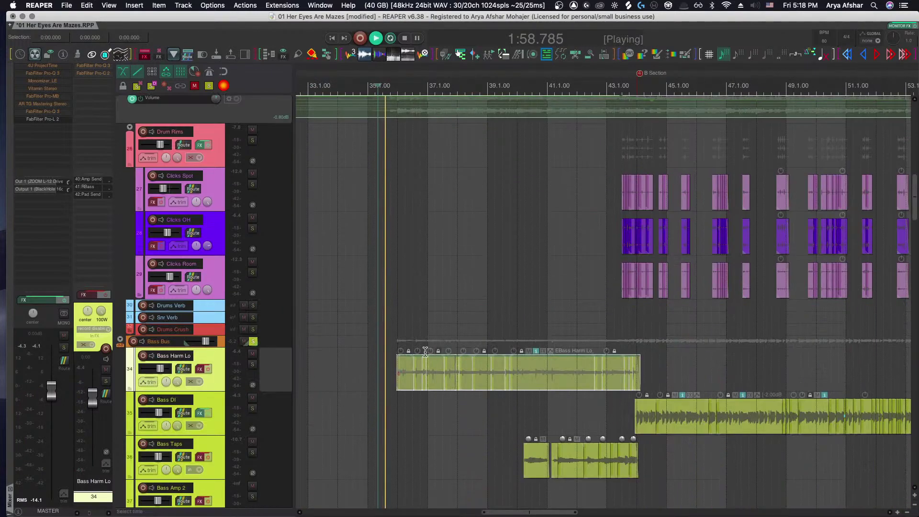
pyautogui.scroll(2, 404, 338)
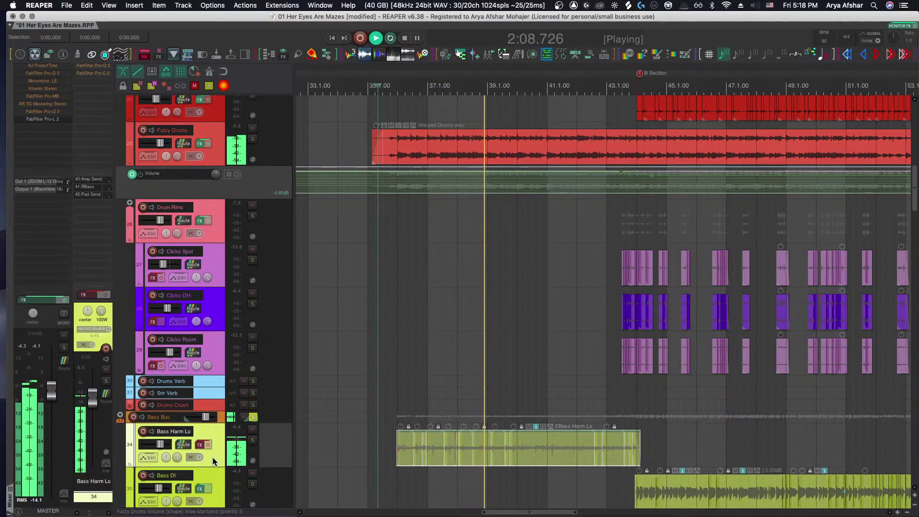
pyautogui.scroll(3, 212, 457)
pyautogui.scroll(-15, 276, 446)
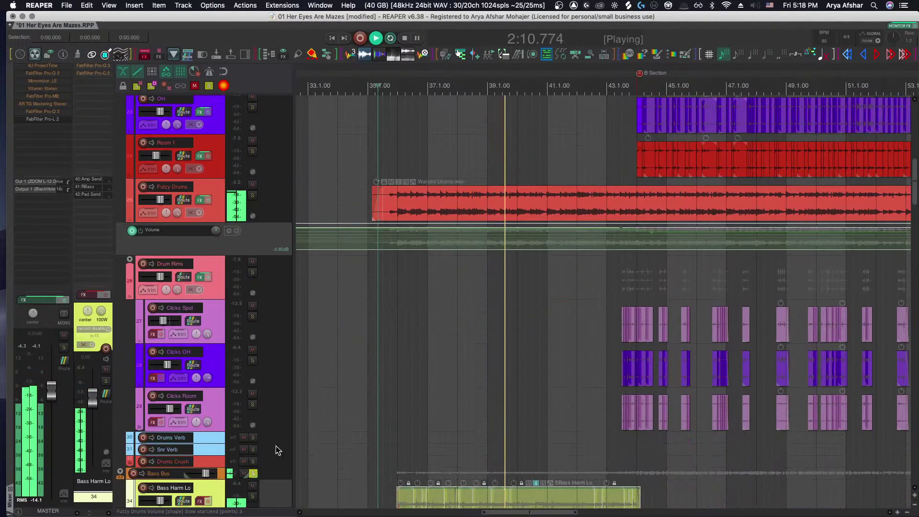
pyautogui.scroll(8, 330, 412)
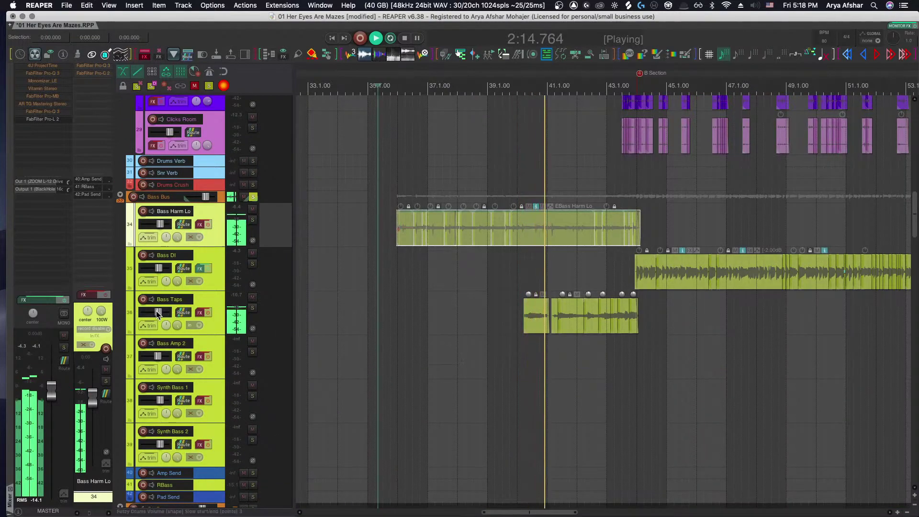
pyautogui.press('space')
# Select the Bass Taps track and play from 2:11.421 to check its first items alongside Bass Harm Lo
pyautogui.hscroll(1, 408, 322)
pyautogui.hscroll(5, 498, 307)
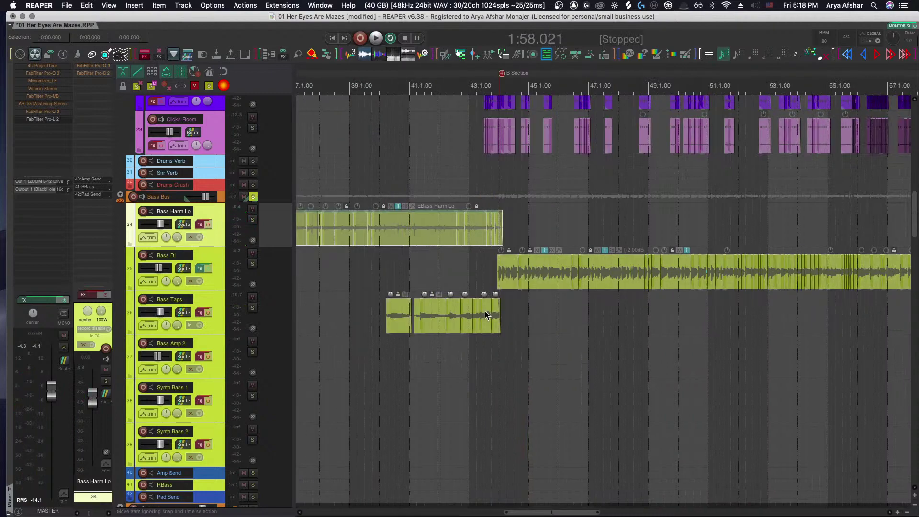
pyautogui.click(373, 304)
pyautogui.press('space')
pyautogui.scroll(8, 391, 319)
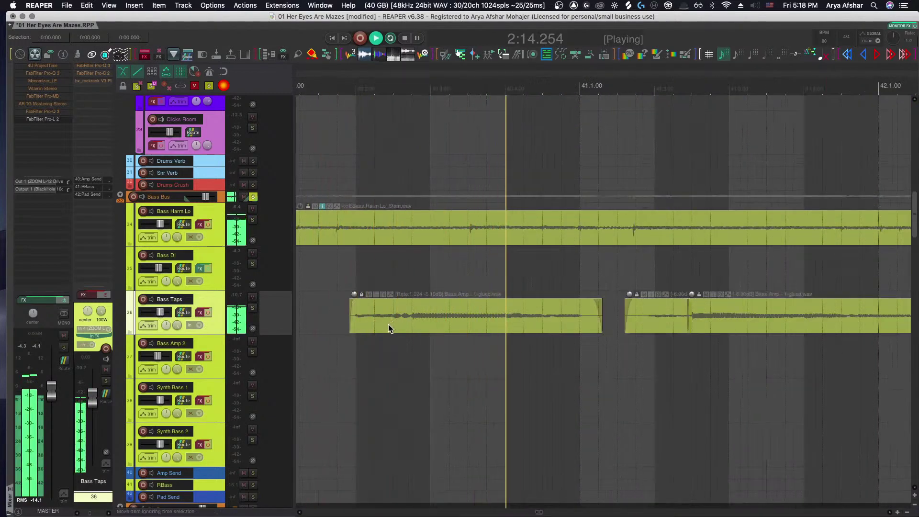
pyautogui.scroll(-5, 383, 326)
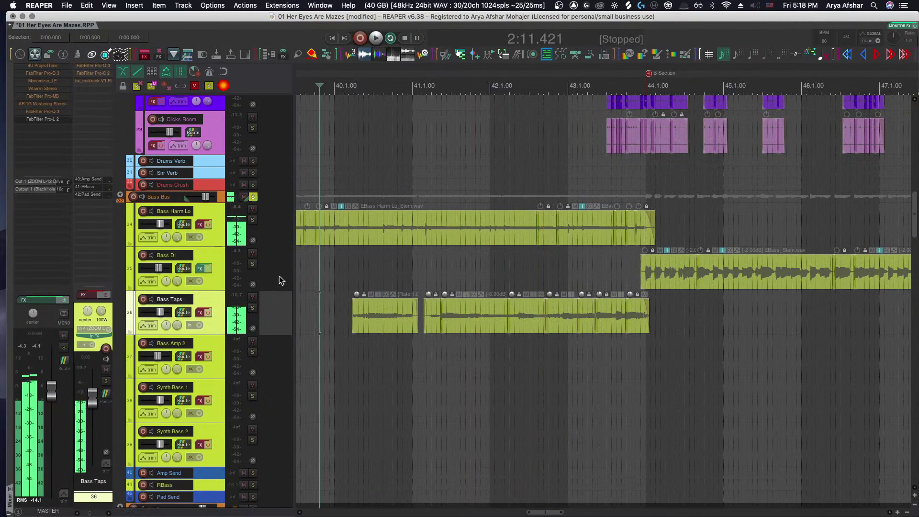
# Solo the Bass Harm Lo and Bass Taps tracks and play briefly from 2:11.421
pyautogui.click(253, 220)
pyautogui.click(249, 308)
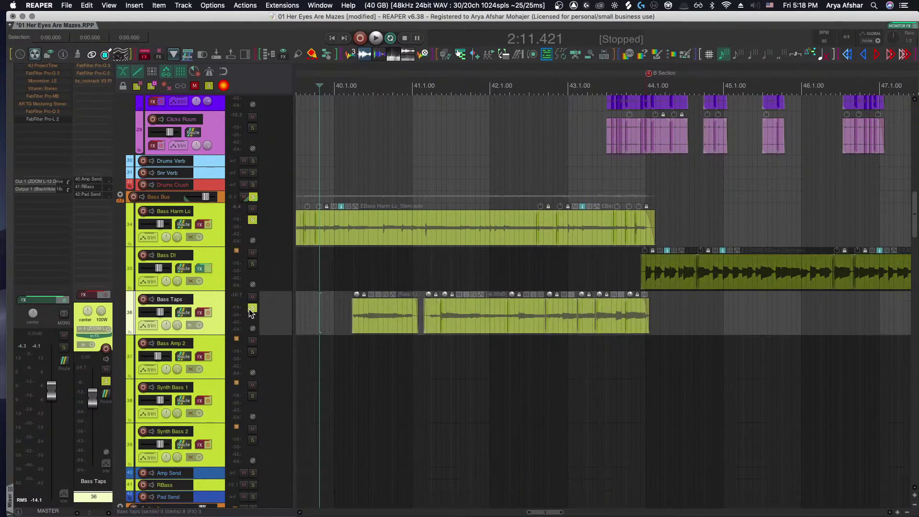
pyautogui.press('space')
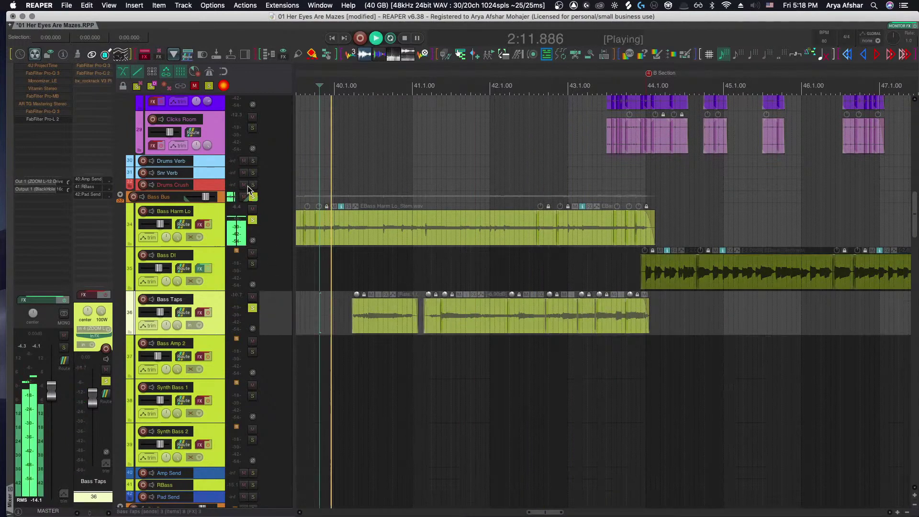
pyautogui.press('space')
# Solo only the Bass Bus, clearing the other solos, and play from 2:11.421
pyautogui.scroll(-3, 277, 194)
pyautogui.scroll(8, 290, 201)
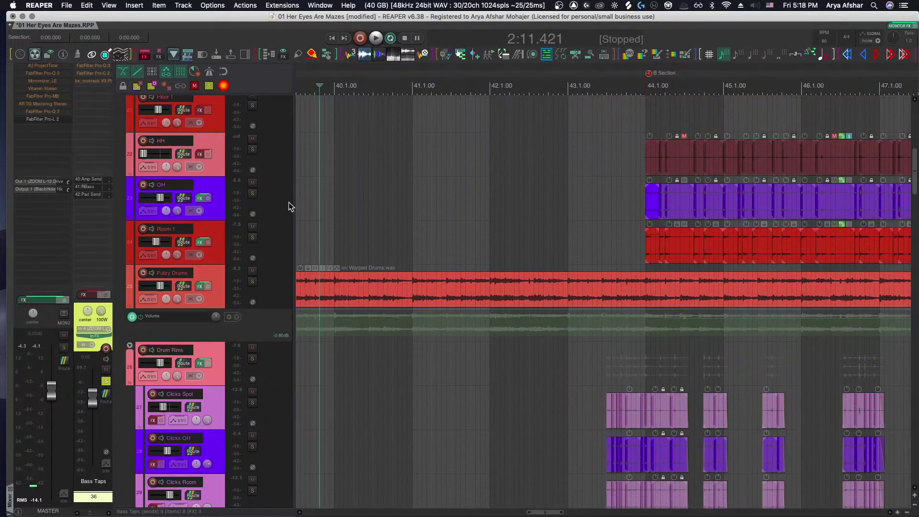
pyautogui.scroll(-5, 275, 239)
pyautogui.click(253, 333)
pyautogui.press('space')
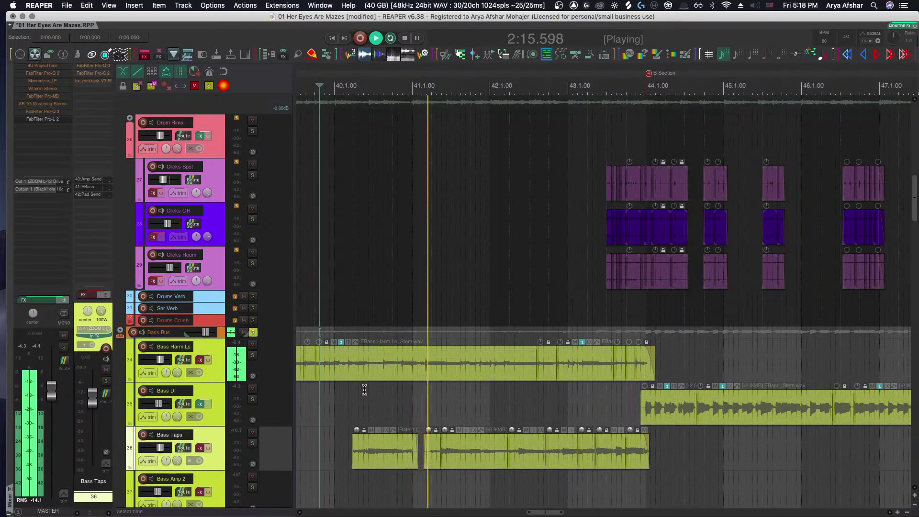
# Make a time selection from 2:15.395 to 2:24.321 over the main Bass Taps part and play from 2:11.421
pyautogui.hscroll(2, 365, 388)
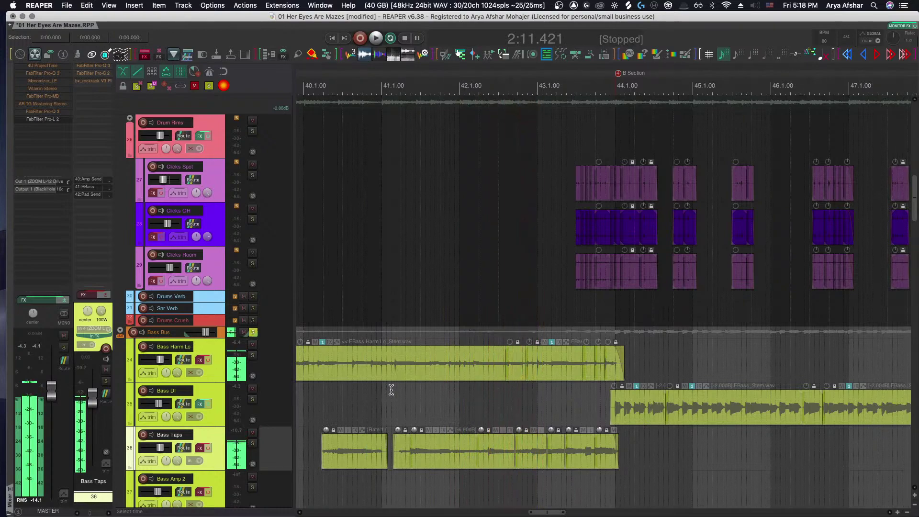
pyautogui.moveTo(391, 390); pyautogui.dragTo(619, 404)
pyautogui.press('space')
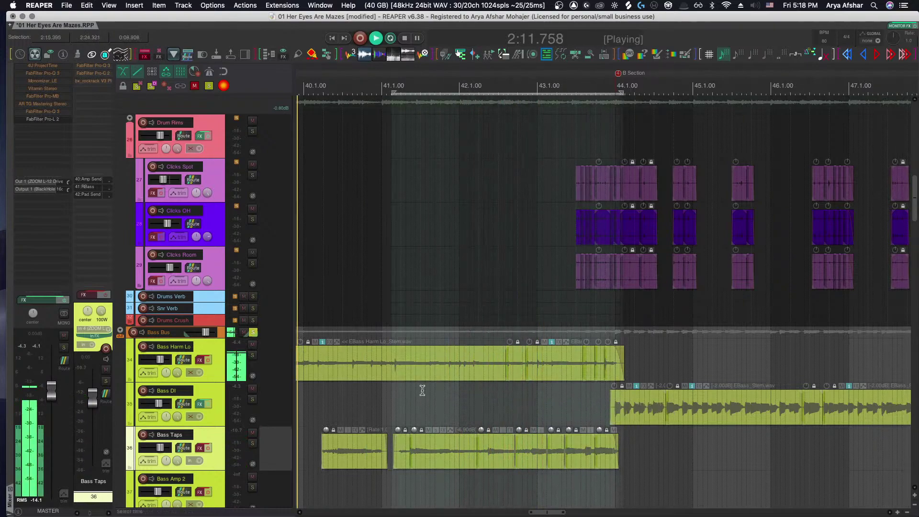
# Enable and open the Bass Harm Lo effects chain during playback, and bypass its FabFilter Pro-C 2
pyautogui.click(212, 372)
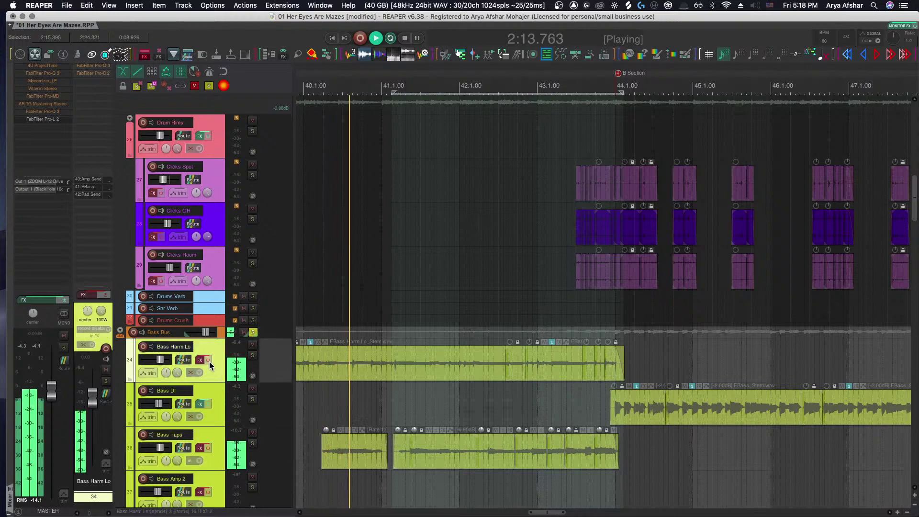
pyautogui.click(201, 363)
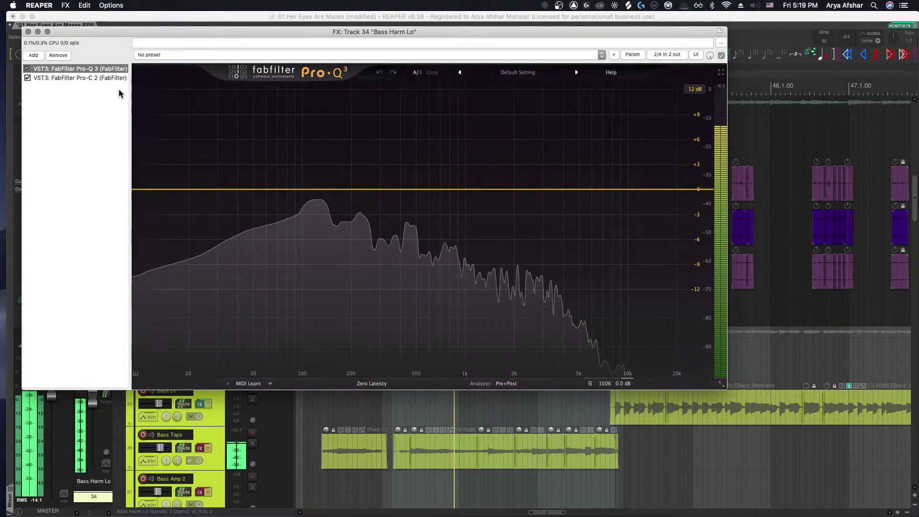
pyautogui.click(27, 78)
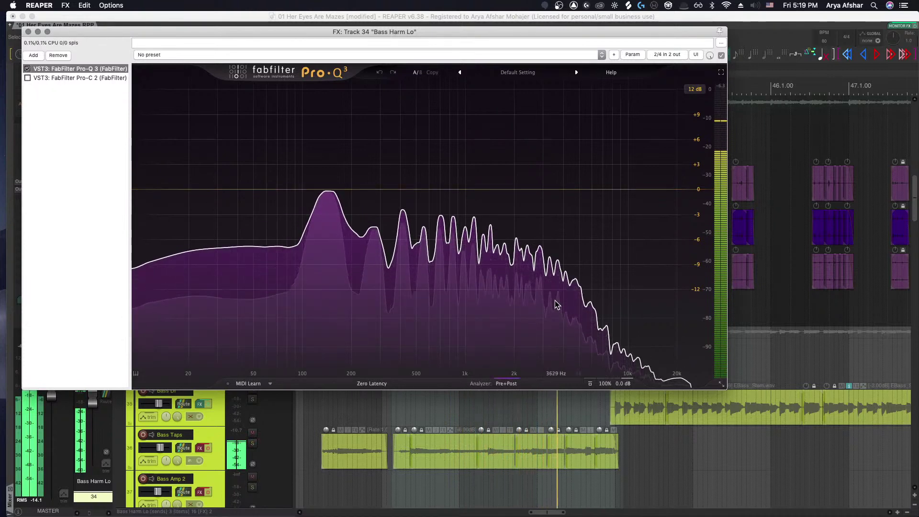
pyautogui.moveTo(551, 304); pyautogui.dragTo(554, 258)
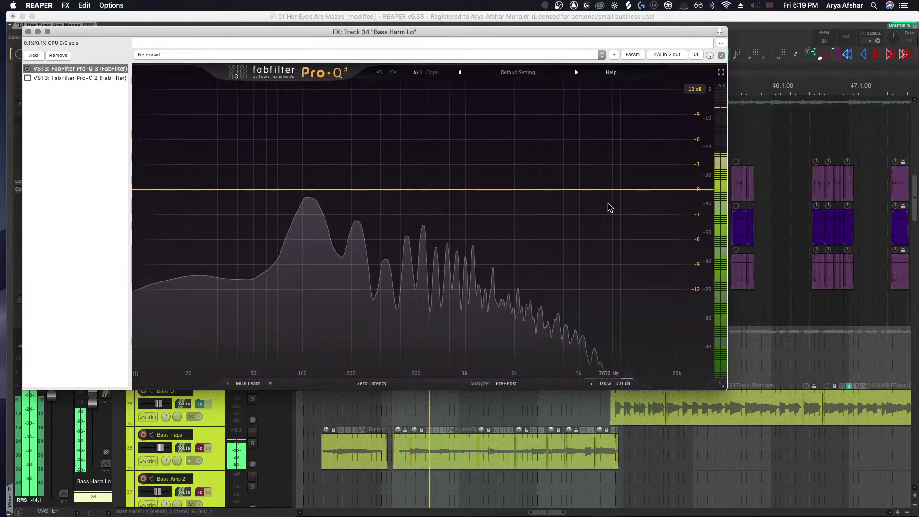
# Enable and open the Bass Taps effects chain, and bypass its bx_rockrack V3 Player
pyautogui.click(201, 448)
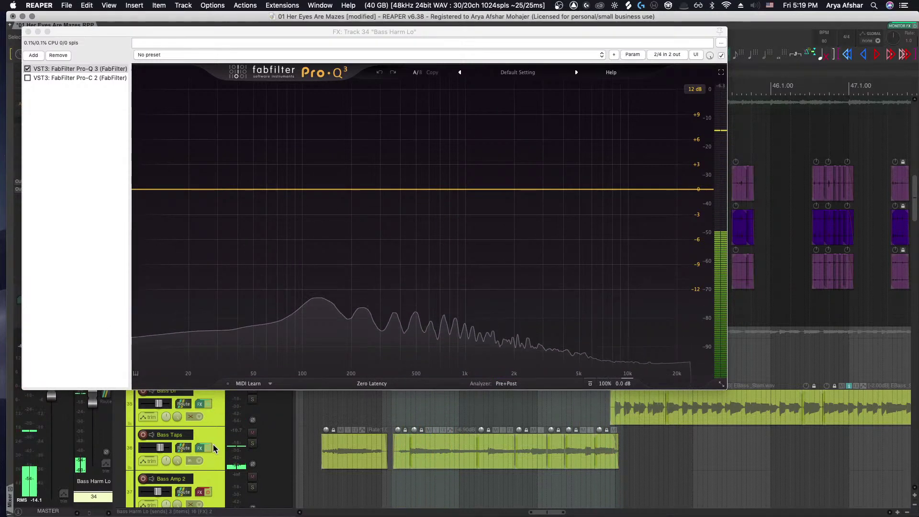
pyautogui.click(201, 448)
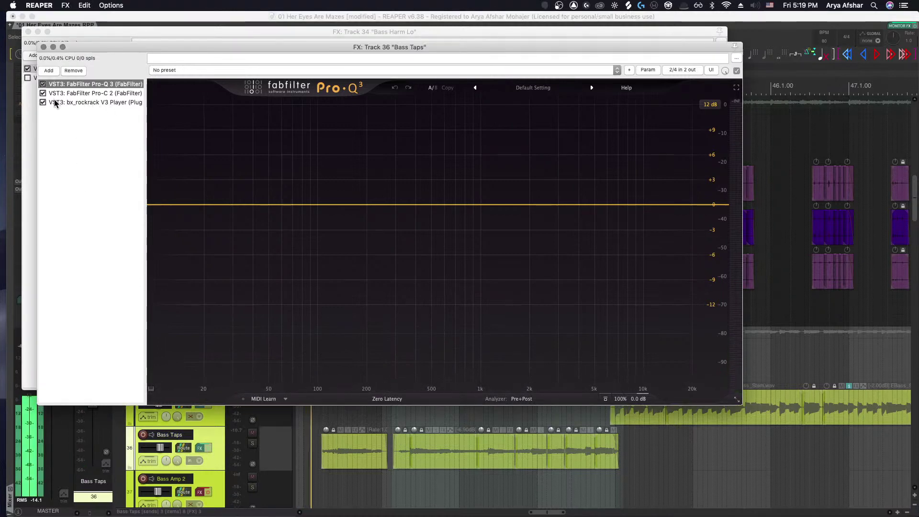
pyautogui.click(43, 103)
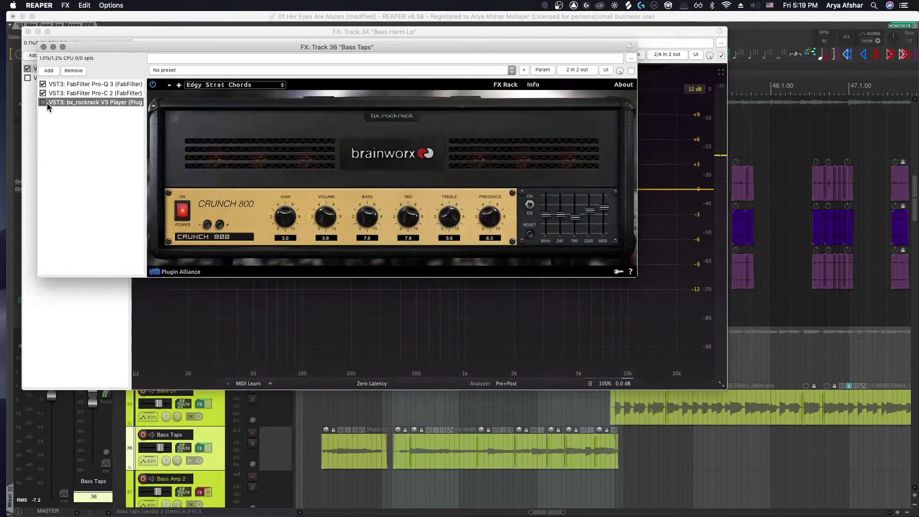
# Remove bx_rockrack V3 Player from the Bass Taps chain and add a Pro-Q 3 bell boost of about +1.8 dB at 2.6 kHz
pyautogui.press('Delete')
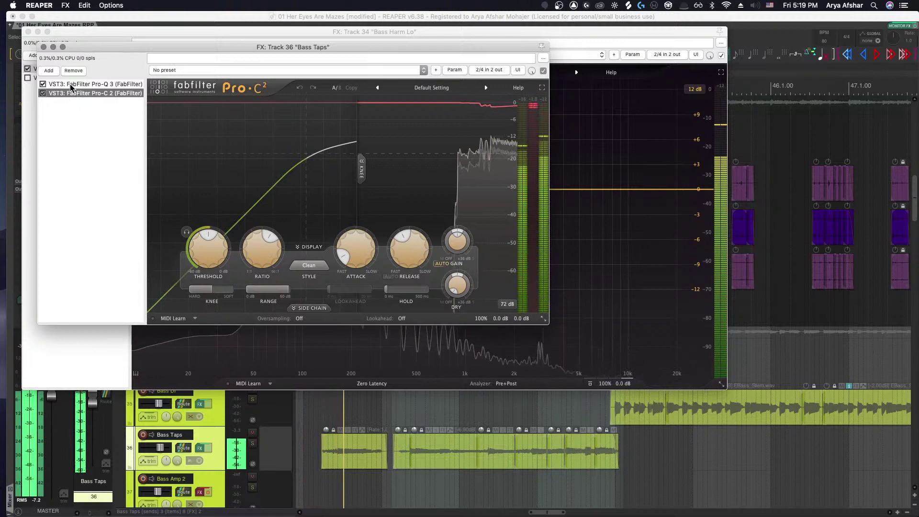
pyautogui.click(71, 85)
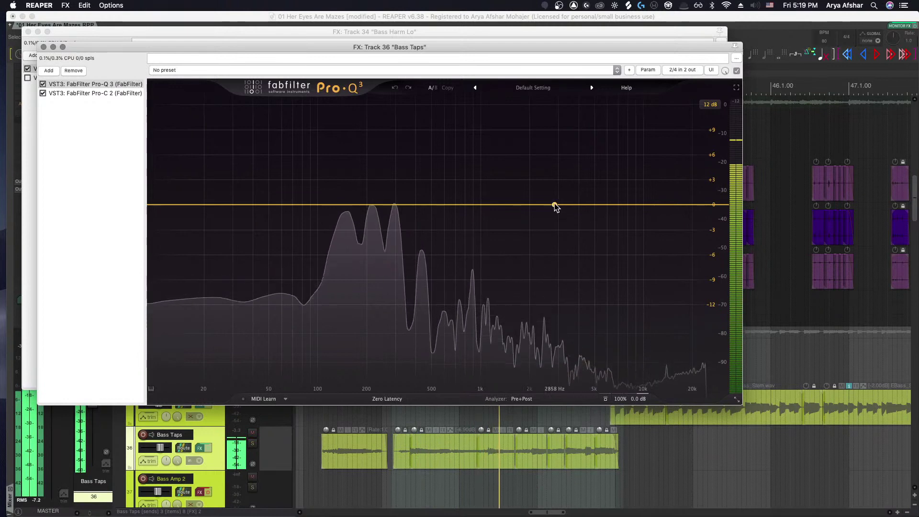
pyautogui.moveTo(554, 206); pyautogui.dragTo(548, 191)
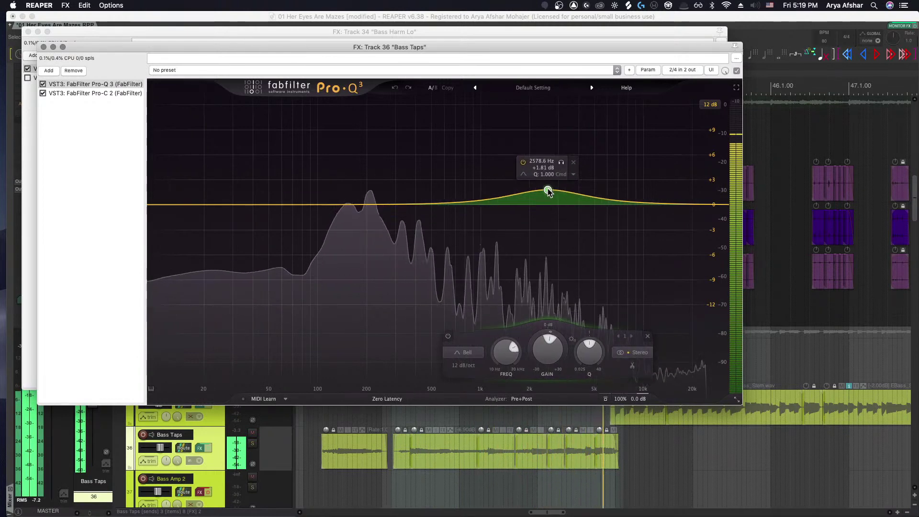
# Add a 12 dB/oct low cut at about 166 Hz in the Bass Taps Pro-Q 3, adjusting it during playback
pyautogui.moveTo(247, 206); pyautogui.dragTo(310, 209)
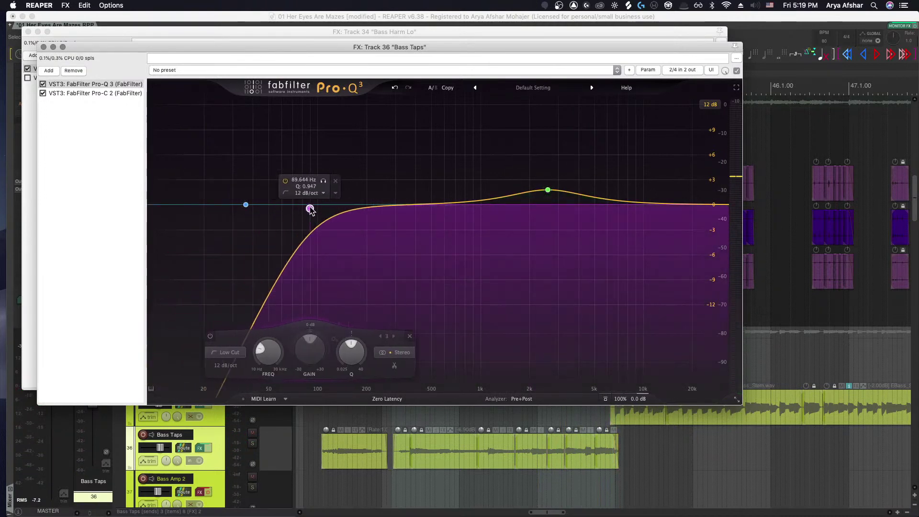
pyautogui.press('space')
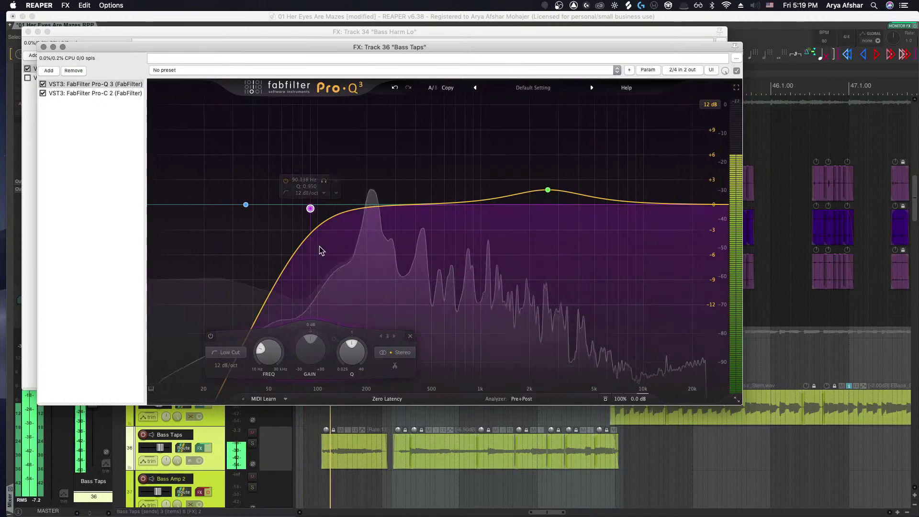
pyautogui.moveTo(310, 209); pyautogui.dragTo(350, 210)
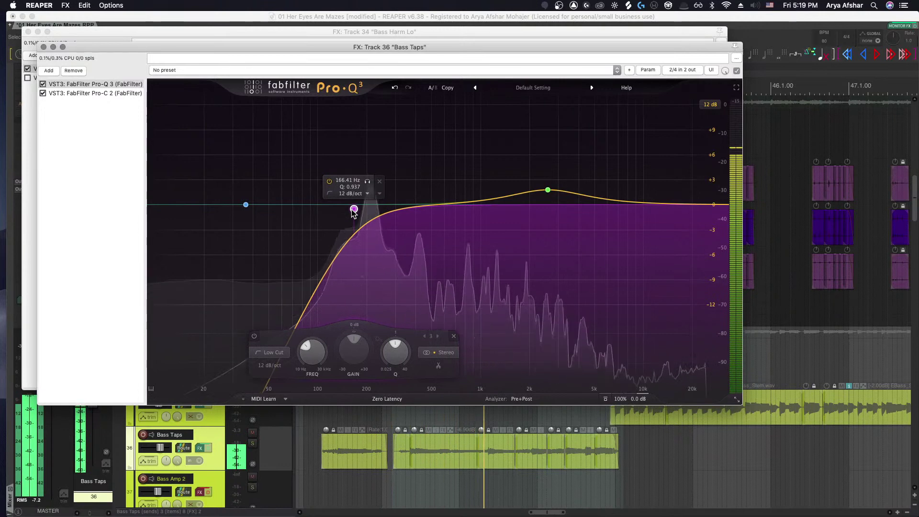
# In the Bass Harm Lo Pro-Q 3, add a low-mid bell boost of about +1.3 dB and a 12 dB/oct low cut at about 62 Hz
pyautogui.click(118, 31)
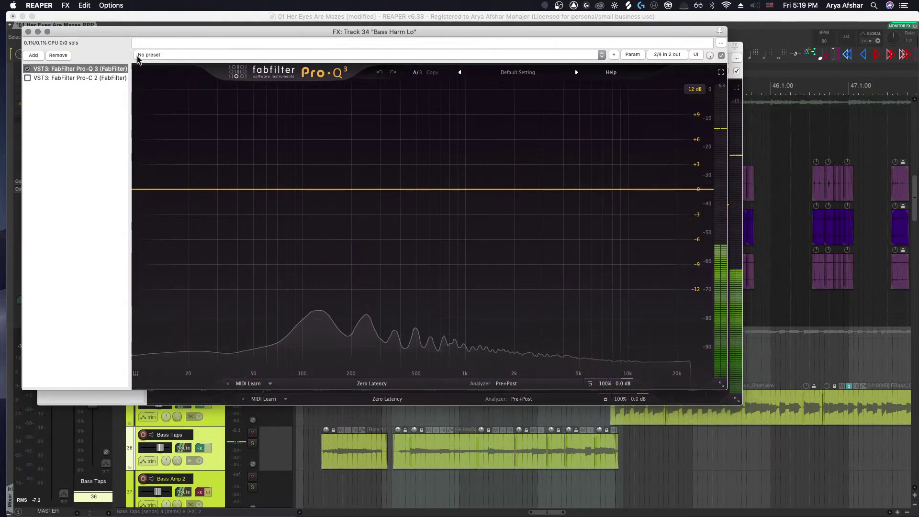
pyautogui.moveTo(324, 190)
pyautogui.mouseDown()
pyautogui.moveTo(336, 180)
pyautogui.moveTo(325, 178)
pyautogui.mouseUp()
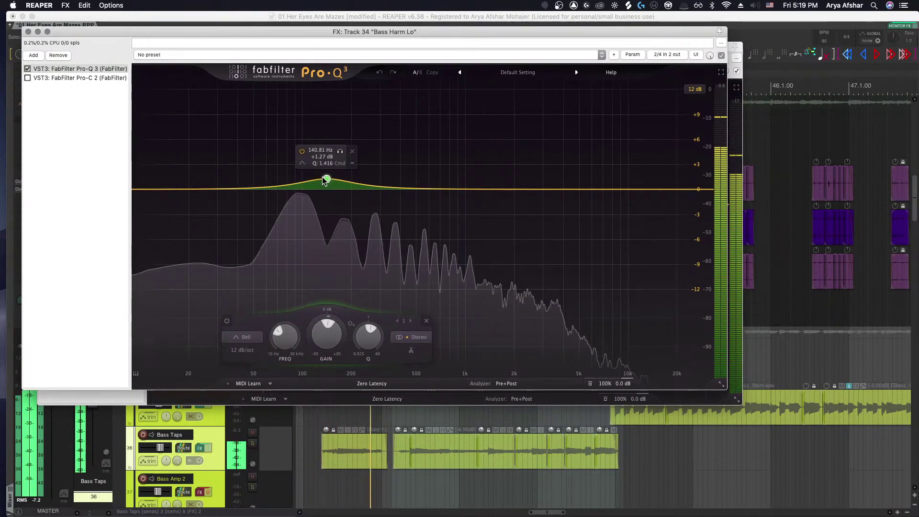
pyautogui.moveTo(154, 191); pyautogui.dragTo(269, 159)
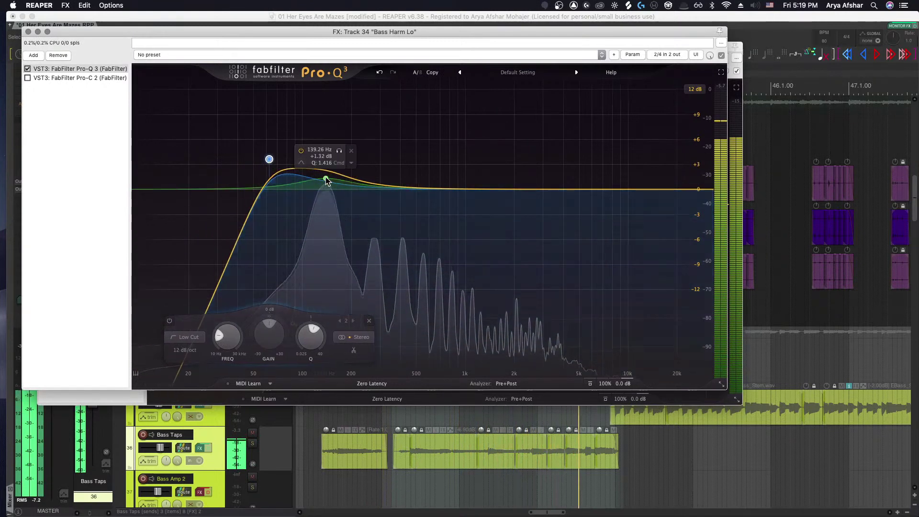
pyautogui.click(334, 179)
pyautogui.moveTo(335, 180); pyautogui.dragTo(336, 179)
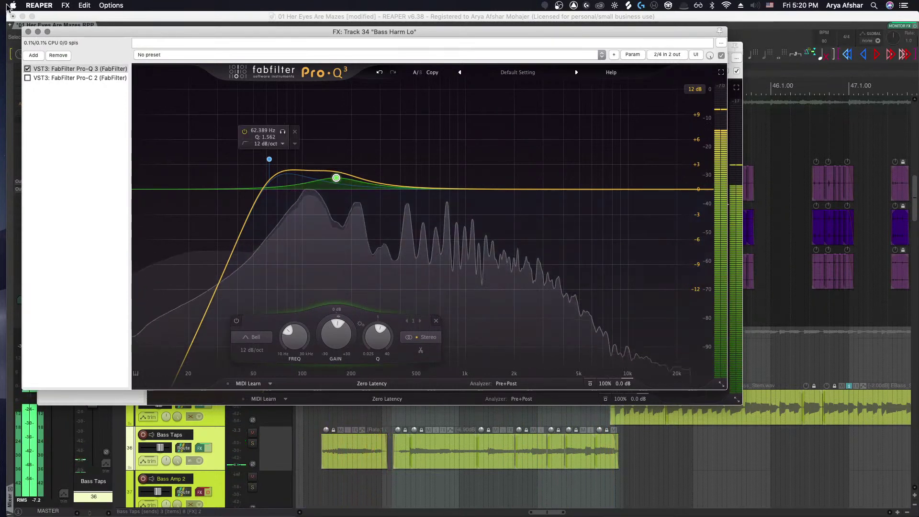
pyautogui.press('Escape')
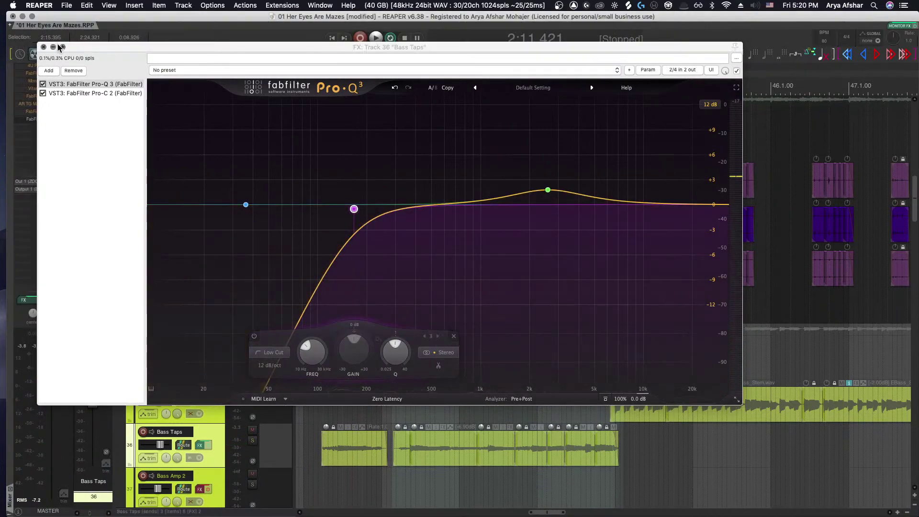
pyautogui.click(43, 47)
# Raise the Bass Taps send to the RBass track to about -9.1 dB while playing from just before measure 41
pyautogui.scroll(-3, 353, 459)
pyautogui.scroll(-2, 335, 445)
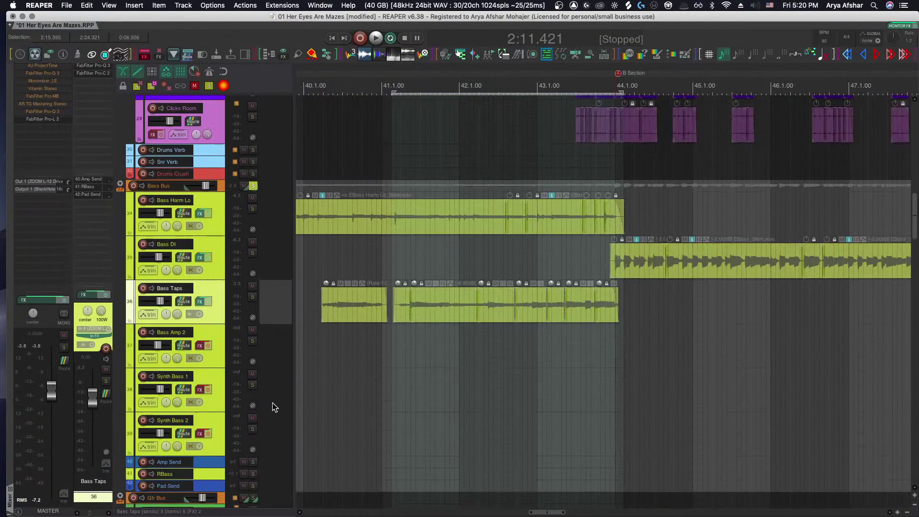
pyautogui.click(184, 301)
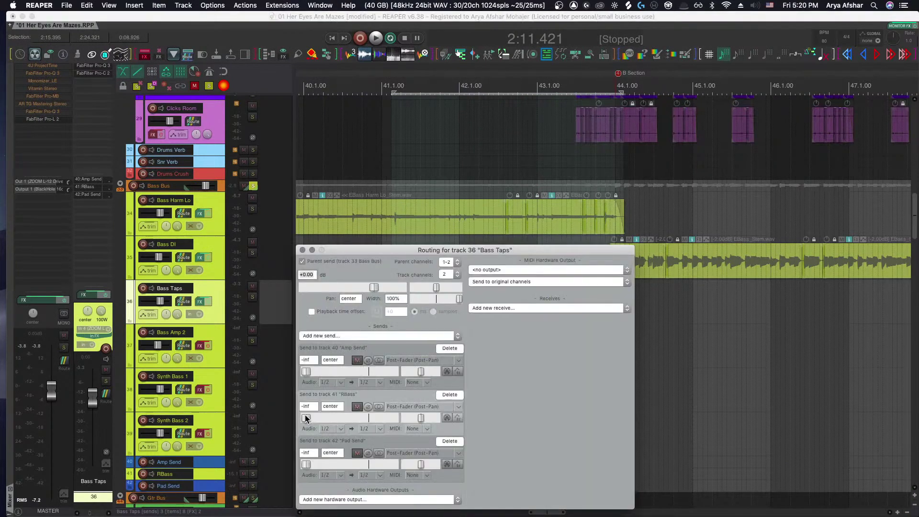
pyautogui.click(383, 80)
pyautogui.press('space')
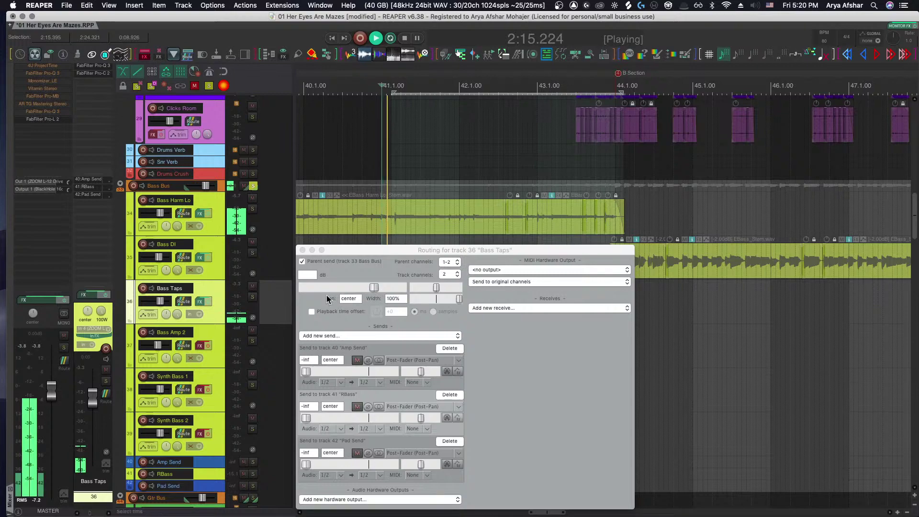
pyautogui.click(308, 421)
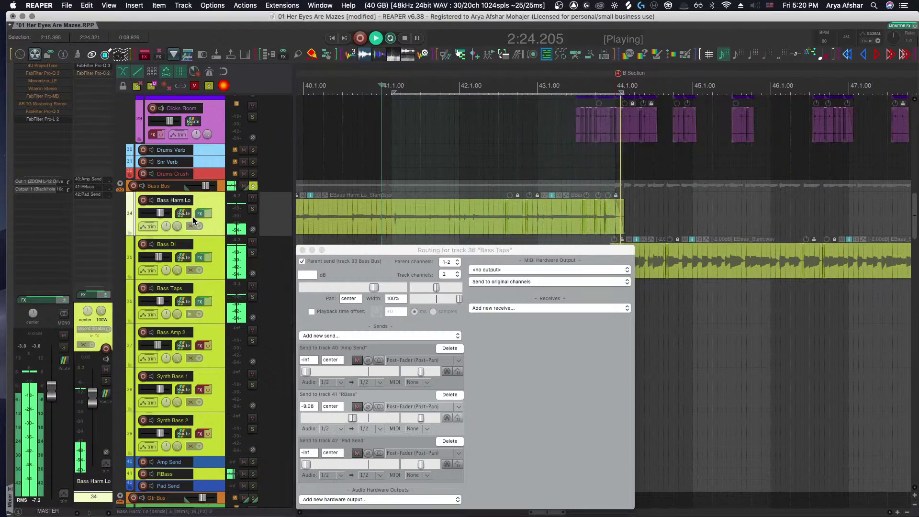
# Set the Bass Harm Lo send to the RBass track to about -9.25 dB, and close both routing windows
pyautogui.click(182, 213)
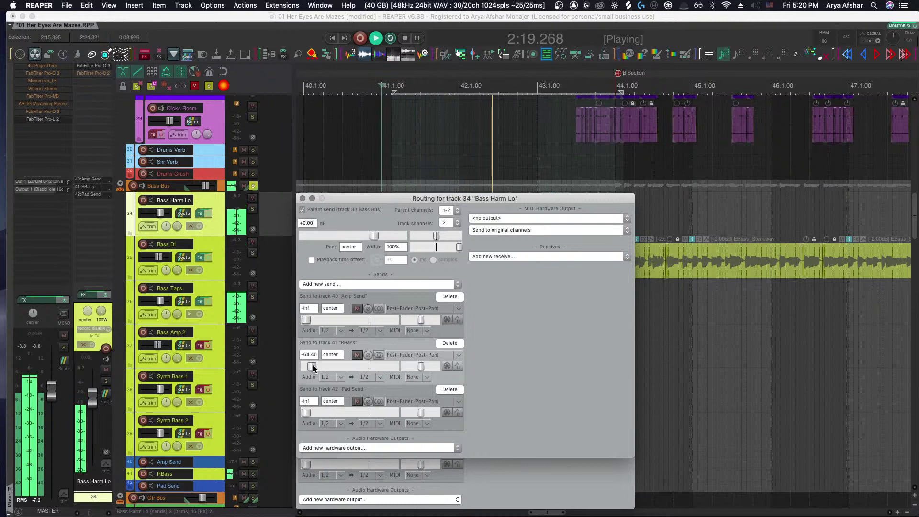
pyautogui.moveTo(341, 365); pyautogui.dragTo(352, 365)
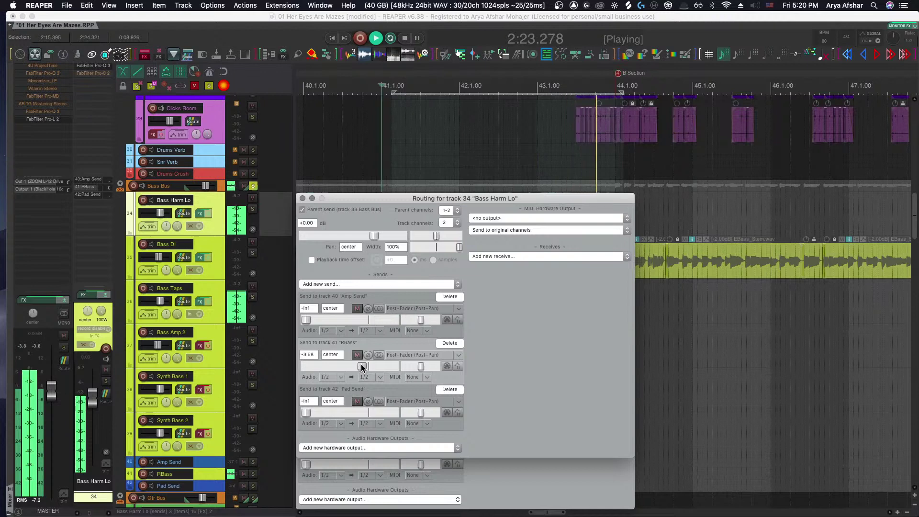
pyautogui.moveTo(361, 367); pyautogui.dragTo(355, 367)
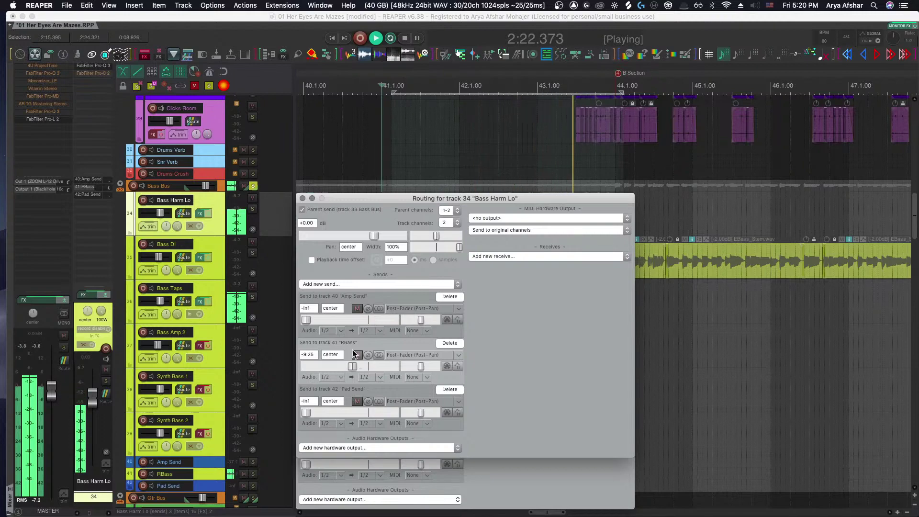
pyautogui.moveTo(310, 202); pyautogui.dragTo(310, 249)
pyautogui.press('space')
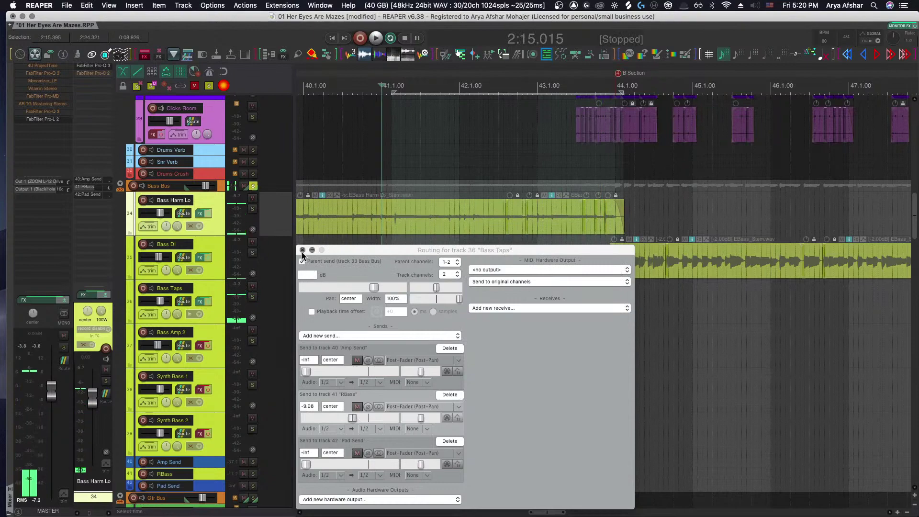
pyautogui.click(302, 247)
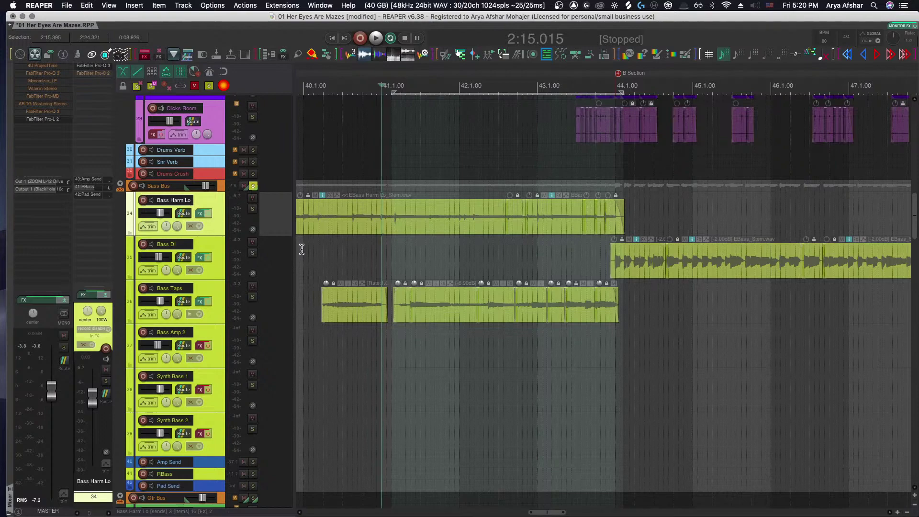
# Solo the Futzy Drums track along with the Bass Bus, start playback and open the drums' effects chain
pyautogui.scroll(10, 488, 267)
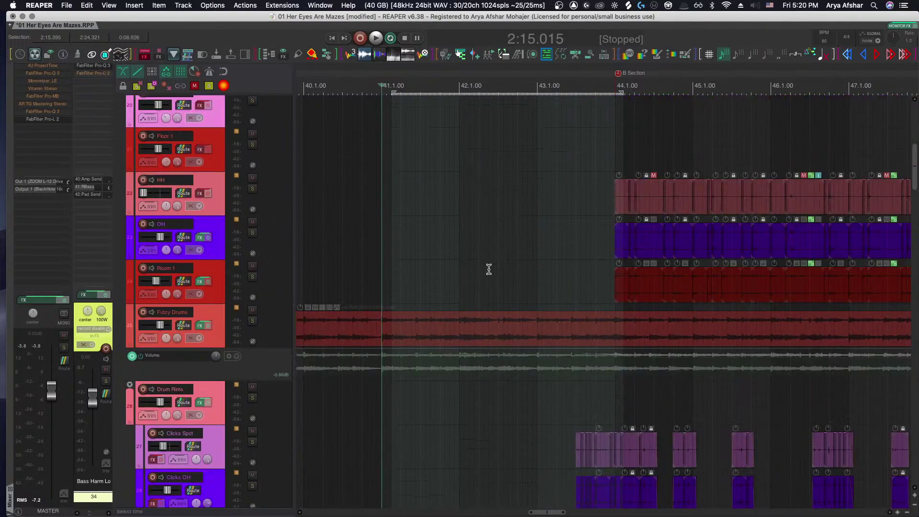
pyautogui.click(253, 321)
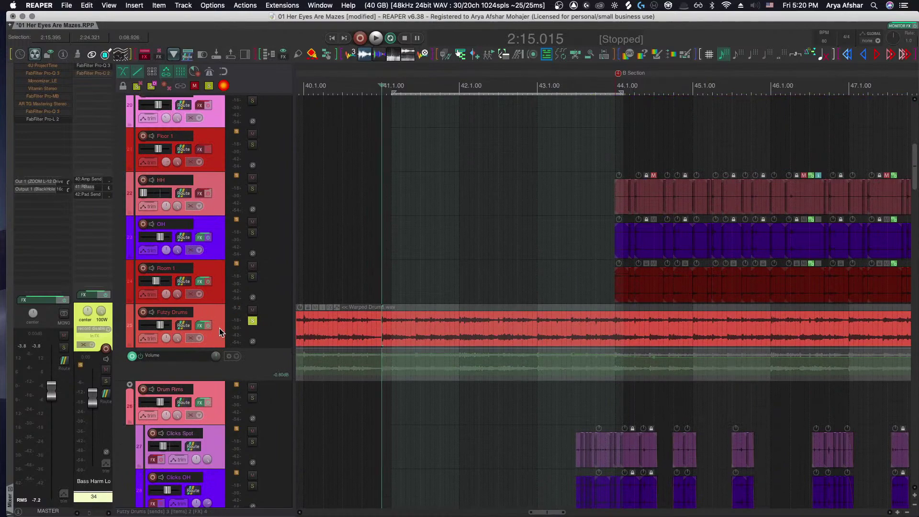
pyautogui.press('space')
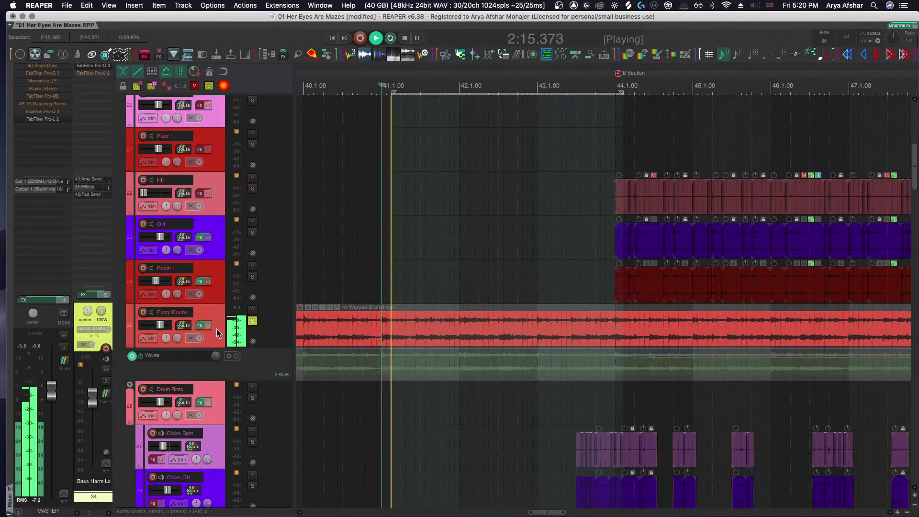
pyautogui.click(200, 330)
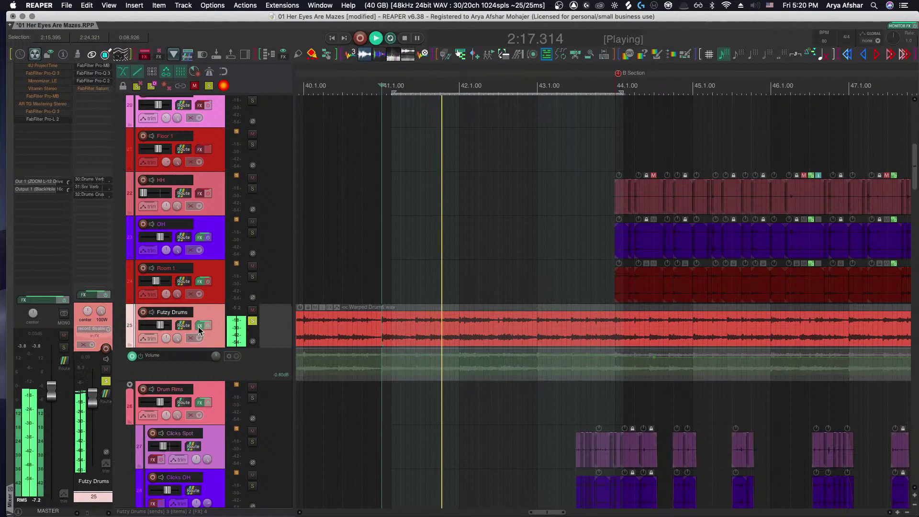
pyautogui.click(199, 327)
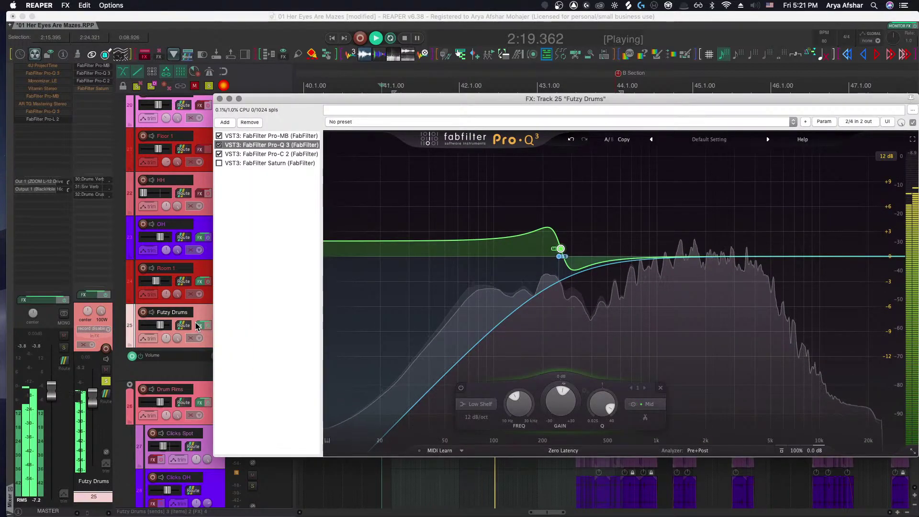
# Cut the resonant peak in the Futzy Drums Pro-Q 3 with a narrow bell of about -3.7 dB at 1.4 kHz, Q 5.631
pyautogui.moveTo(561, 248)
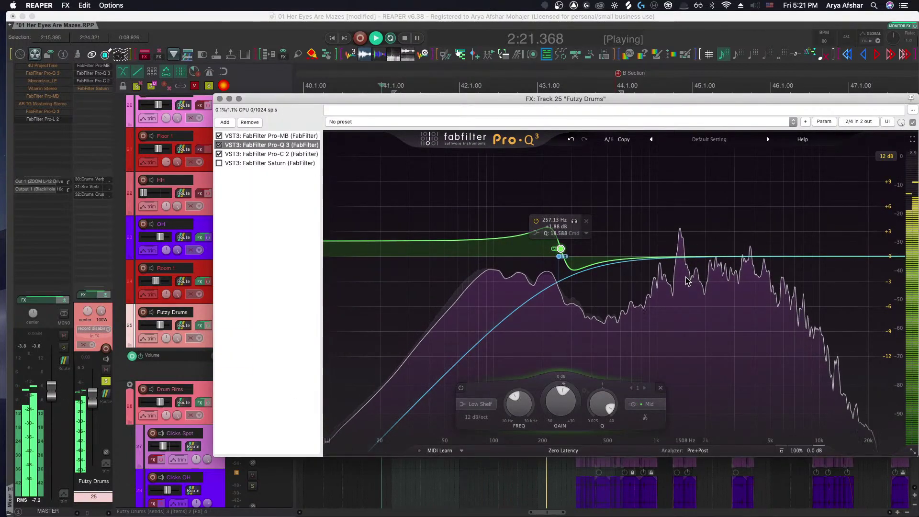
pyautogui.moveTo(681, 234)
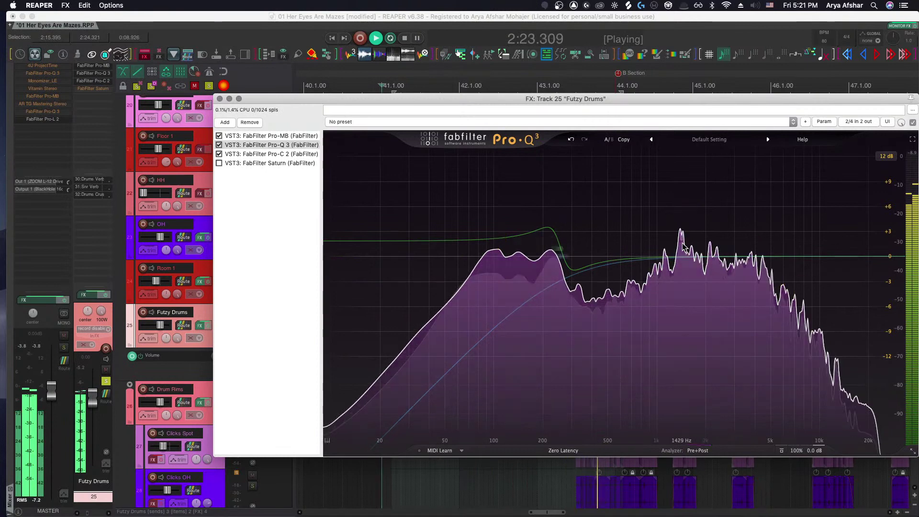
pyautogui.moveTo(684, 260); pyautogui.dragTo(684, 265)
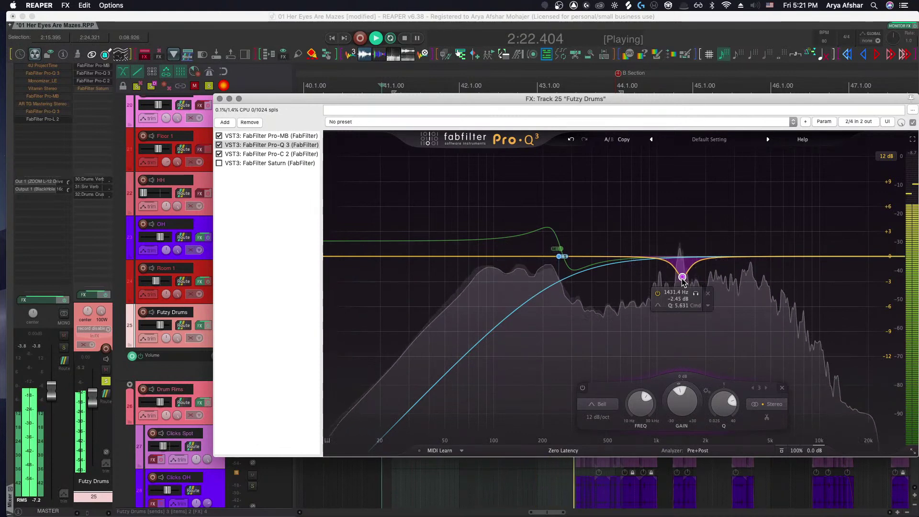
pyautogui.press('space')
pyautogui.moveTo(683, 281); pyautogui.dragTo(681, 289)
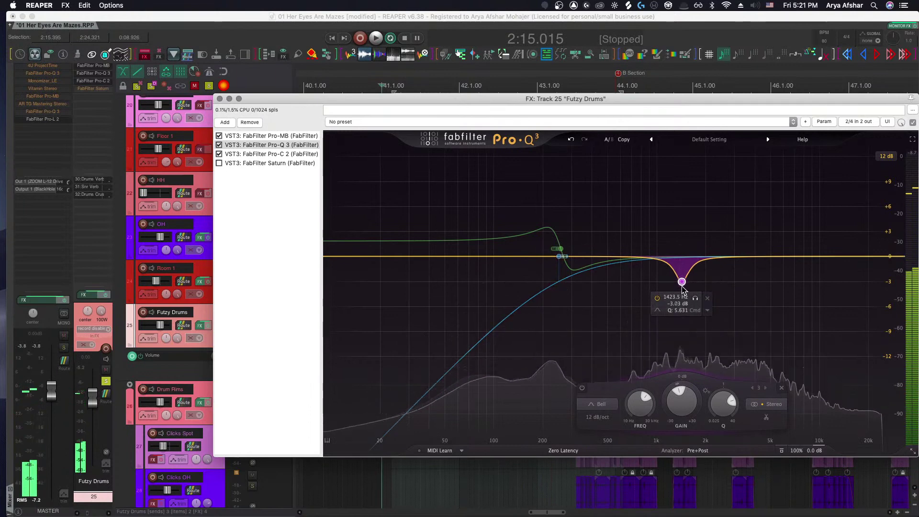
pyautogui.rightClick(681, 289)
pyautogui.press('Escape')
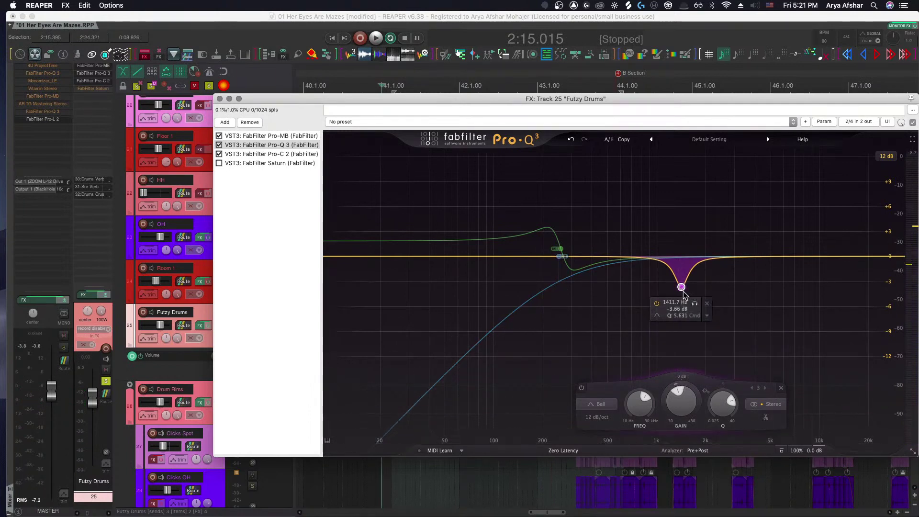
# Ease the 1.4 kHz bell cut on Futzy Drums to about -1.6 dB while listening to playback
pyautogui.press('space')
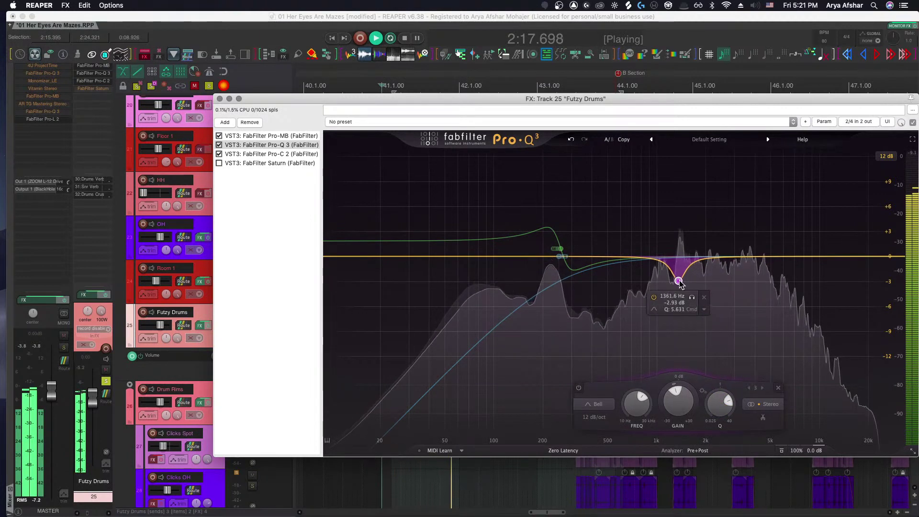
pyautogui.moveTo(681, 289); pyautogui.dragTo(679, 273)
pyautogui.press('space')
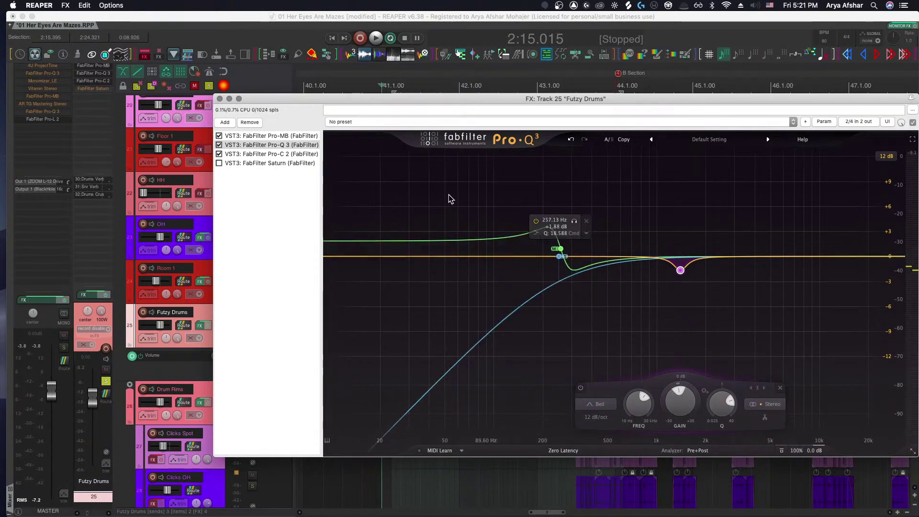
# Lower the upper crossover of band 2 in the Futzy Drums Pro-MB to about 1.2 kHz during playback
pyautogui.click(297, 137)
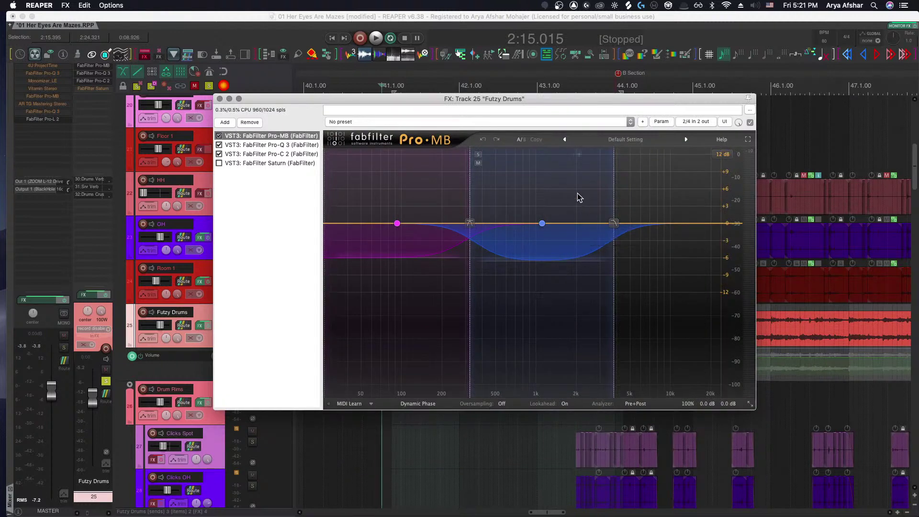
pyautogui.press('space')
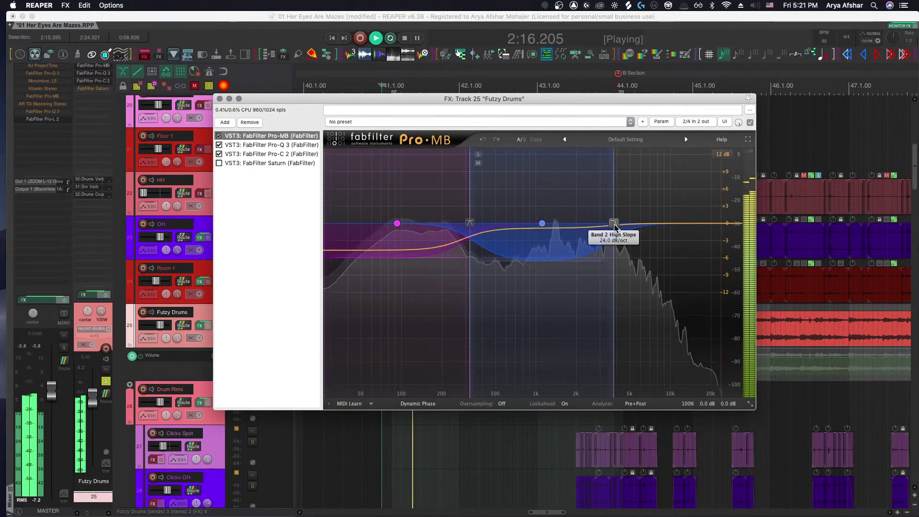
pyautogui.moveTo(615, 227); pyautogui.dragTo(548, 224)
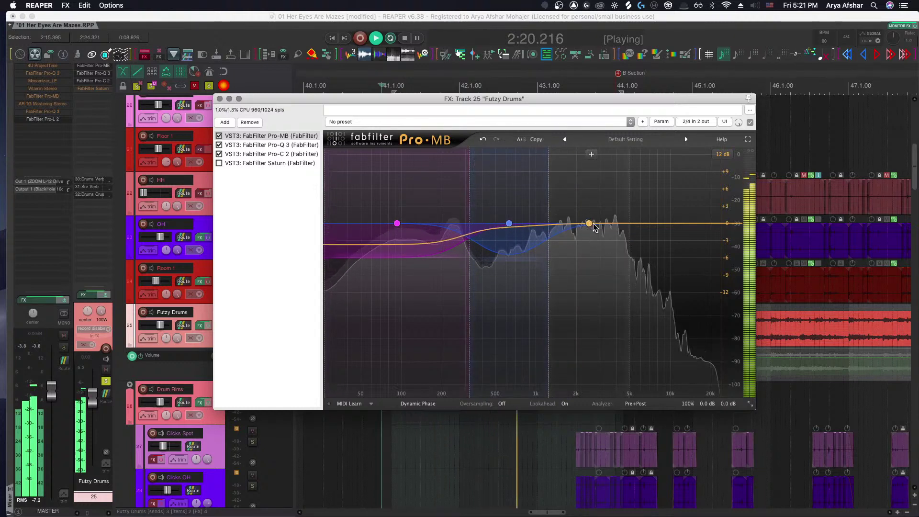
# Add a third compression band around 2.5 kHz in the Futzy Drums Pro-MB and adjust its ratio during playback
pyautogui.click(592, 224)
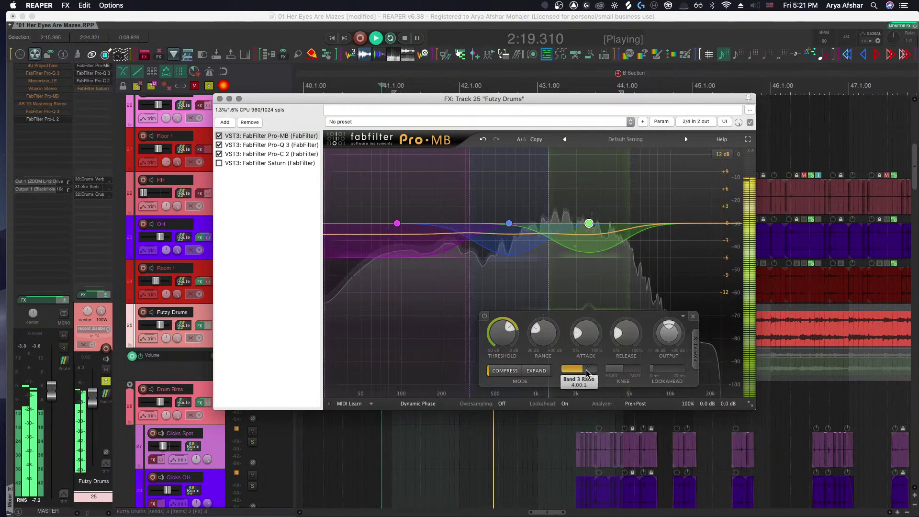
pyautogui.moveTo(588, 374); pyautogui.dragTo(591, 376)
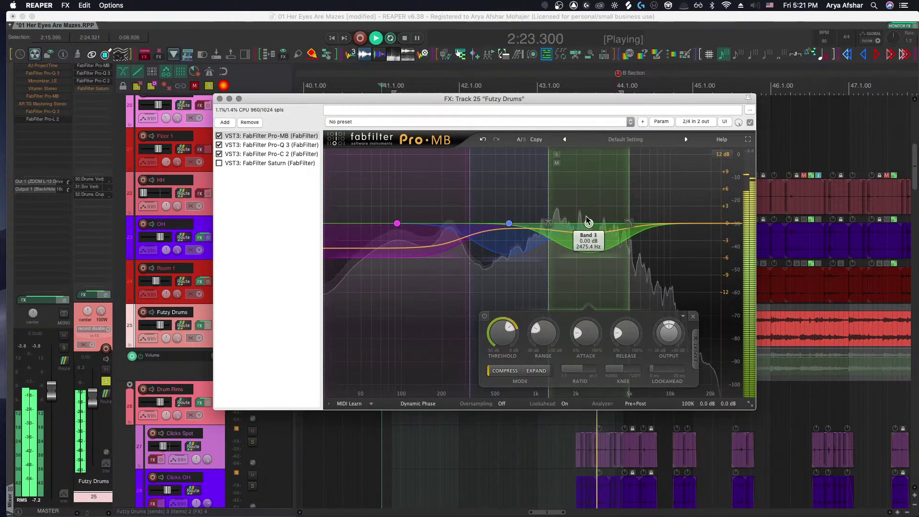
pyautogui.press('space')
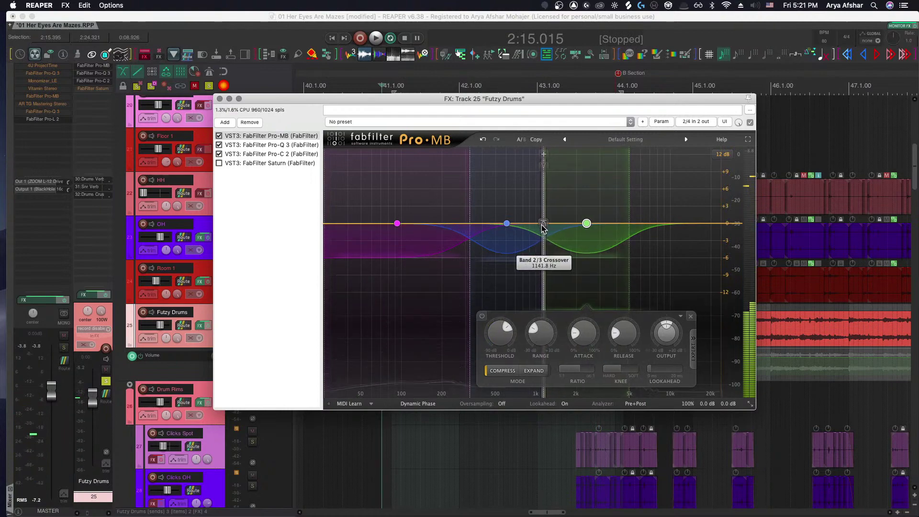
# Lower the crossover between bands 2 and 3 to about 1 kHz and raise band 3's upper crossover slightly
pyautogui.moveTo(548, 223); pyautogui.dragTo(540, 227)
pyautogui.press('space')
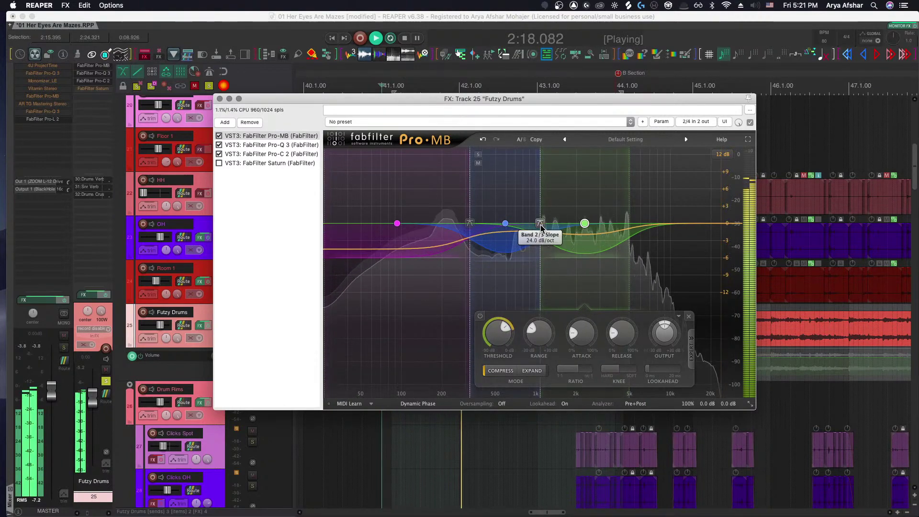
pyautogui.moveTo(542, 229); pyautogui.dragTo(537, 228)
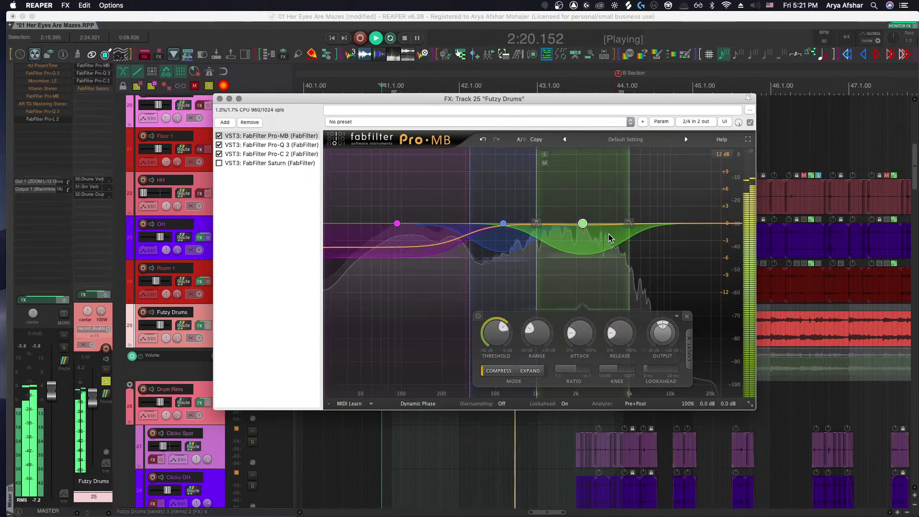
pyautogui.moveTo(630, 231); pyautogui.dragTo(635, 231)
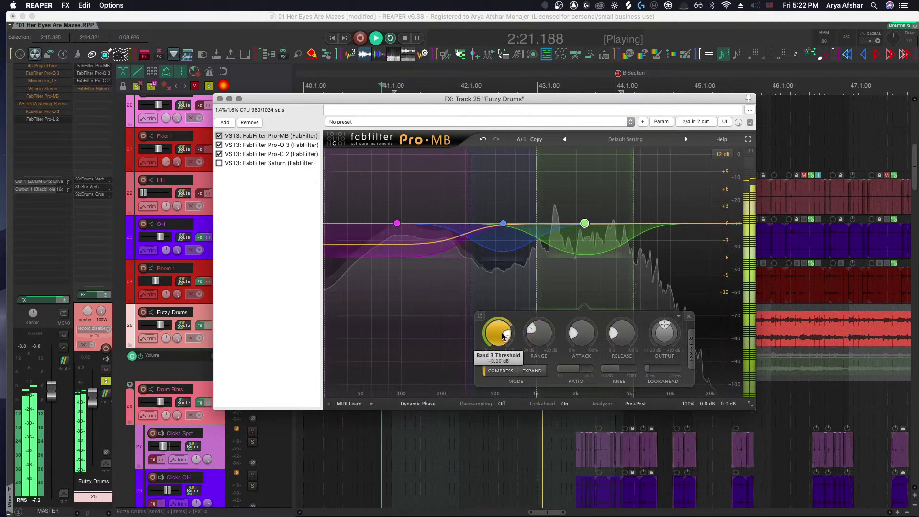
# Lower band 3's threshold, set its range to about -8.8 dB, then close the Futzy Drums effects and stop playback
pyautogui.scroll(-4, 502, 333)
pyautogui.scroll(-3, 502, 331)
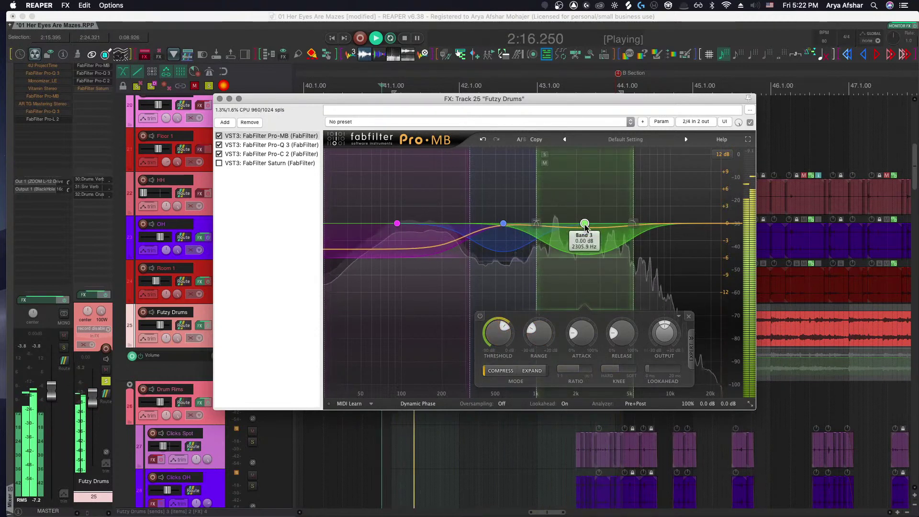
pyautogui.moveTo(543, 332); pyautogui.dragTo(538, 349)
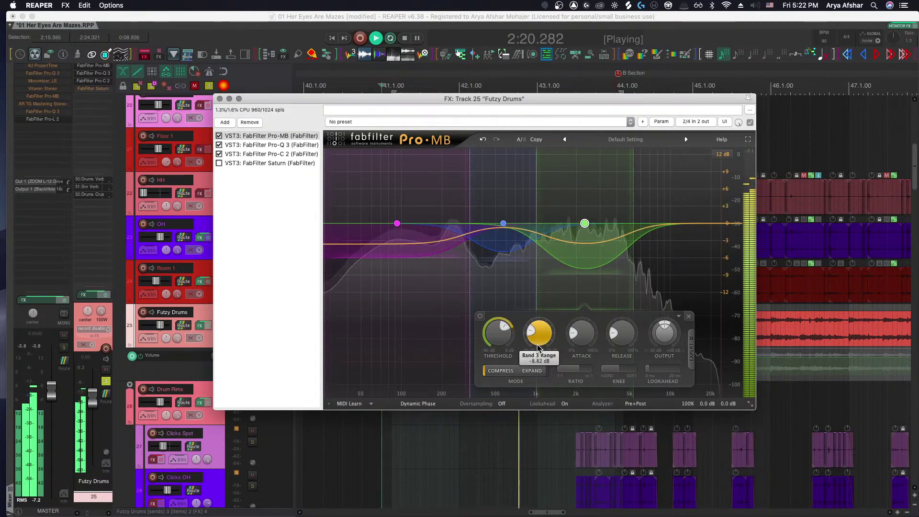
pyautogui.click(219, 98)
pyautogui.press('space')
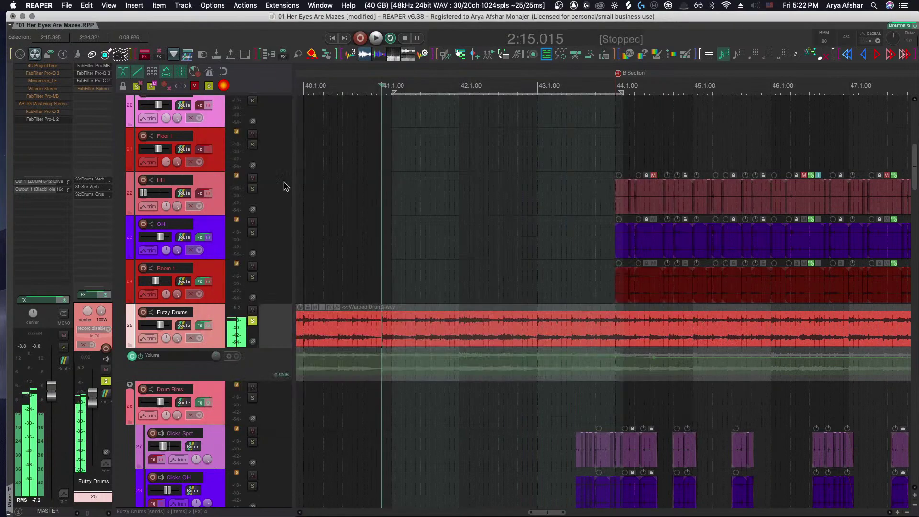
# Solo the Bass Bus alongside Futzy Drums and play from the start of the Bass Harm Lo item near bar 36
pyautogui.hscroll(-5, 420, 362)
pyautogui.scroll(-8, 486, 372)
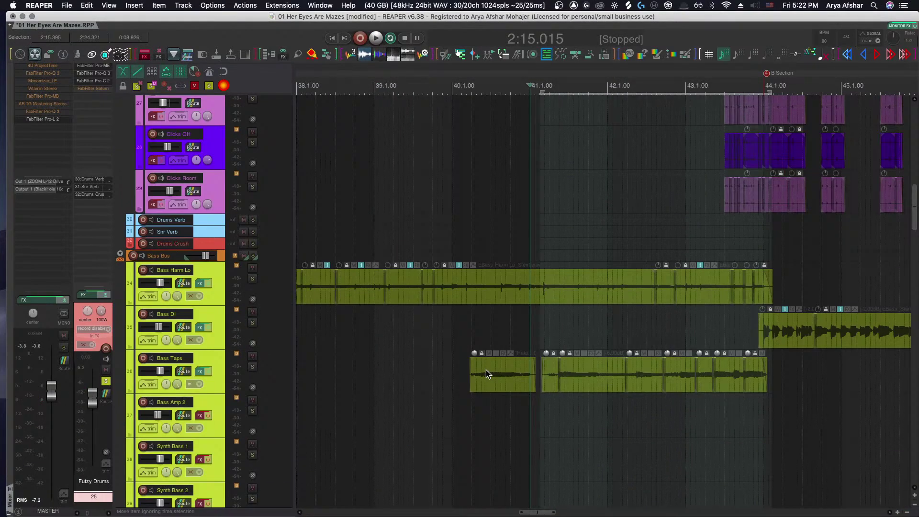
pyautogui.click(253, 256)
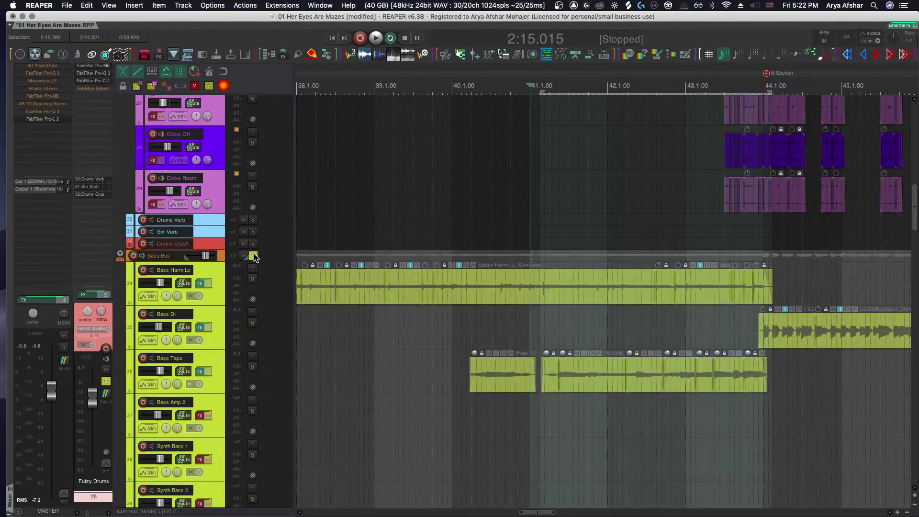
pyautogui.hscroll(-5, 416, 349)
pyautogui.click(302, 324)
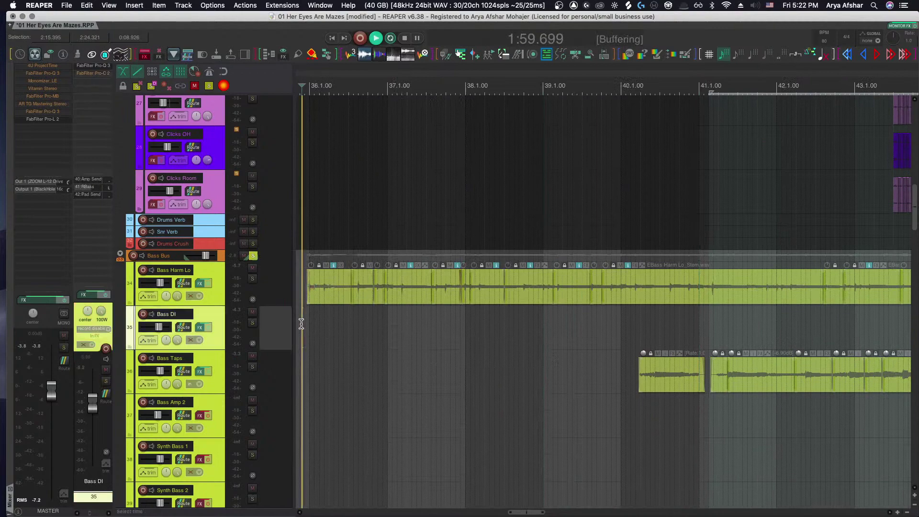
pyautogui.press('space')
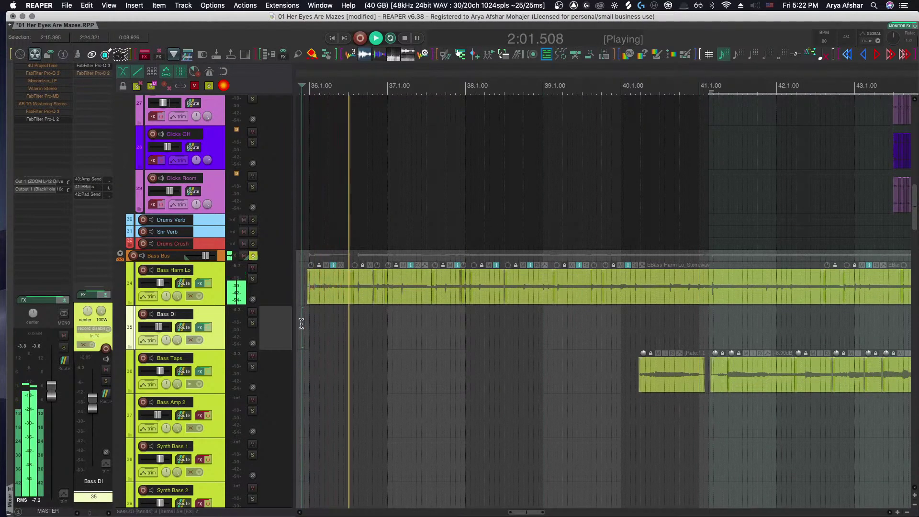
# Select the RBass track below the bass tracks, stop playback and return to the Bass Harm Lo track
pyautogui.scroll(-3, 349, 349)
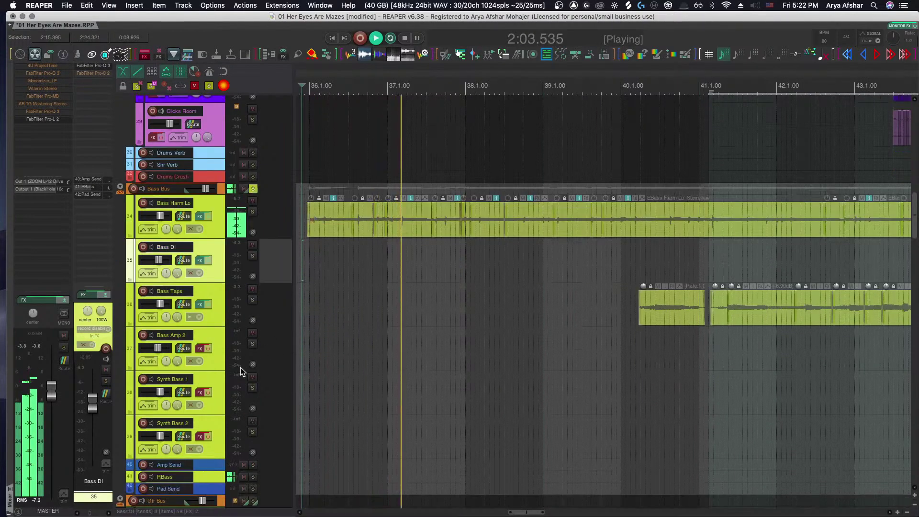
pyautogui.scroll(2, 214, 421)
pyautogui.scroll(-6, 223, 426)
pyautogui.click(221, 387)
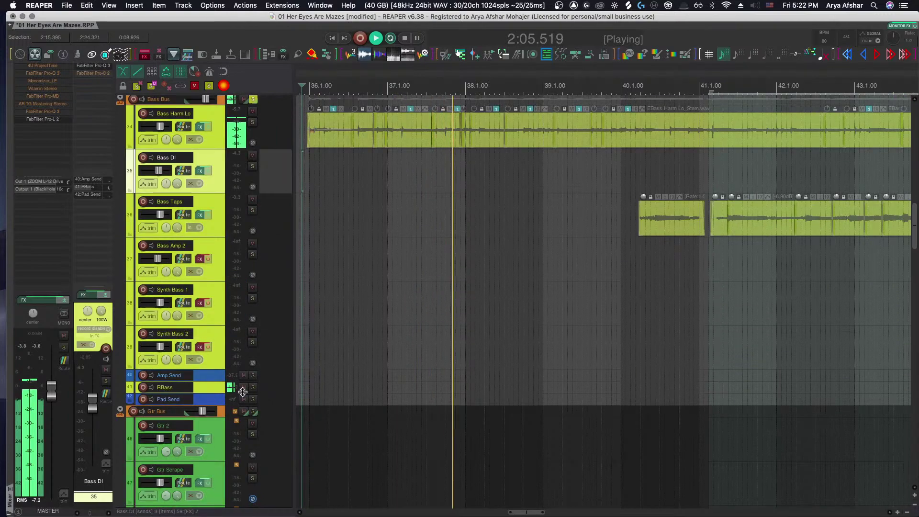
pyautogui.press('pageup')
pyautogui.press('pageup')
pyautogui.press('space')
pyautogui.scroll(8, 221, 387)
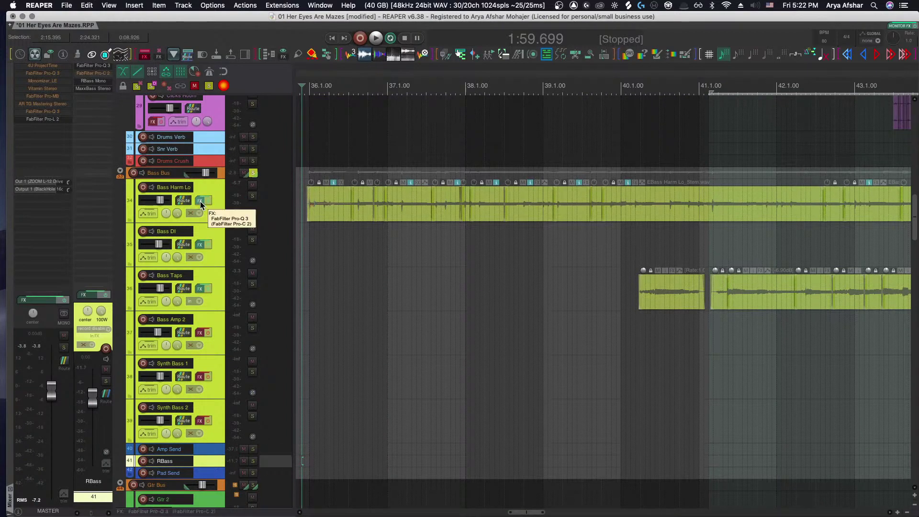
# Check the Bass Harm Lo track's send level to RBass in its routing while listening to playback
pyautogui.click(181, 202)
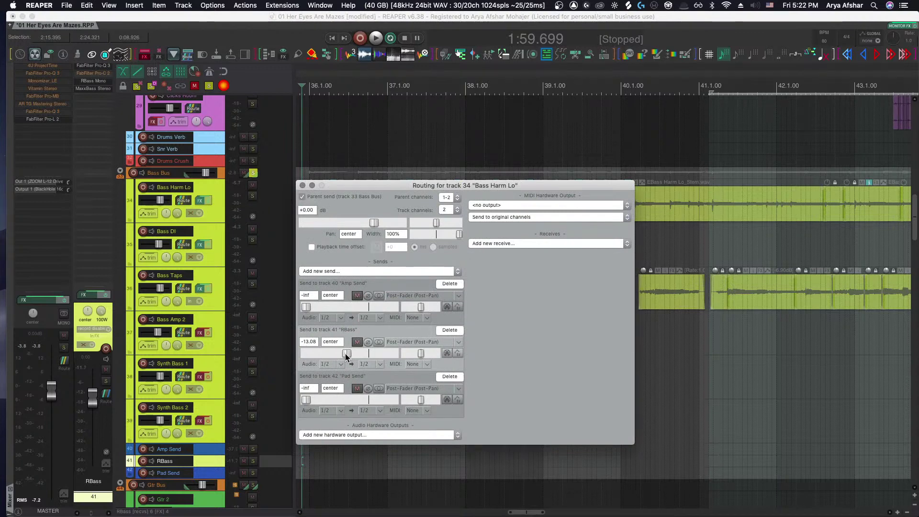
pyautogui.click(294, 62)
pyautogui.press('space')
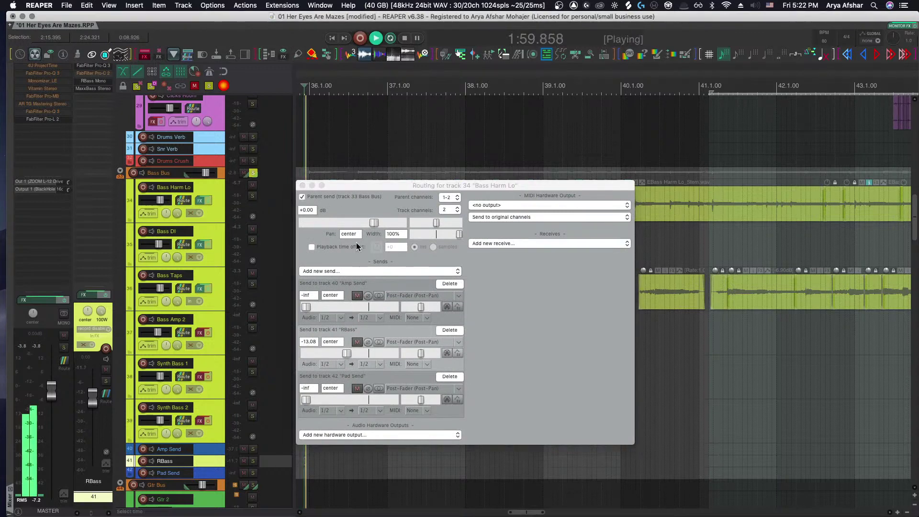
pyautogui.click(345, 357)
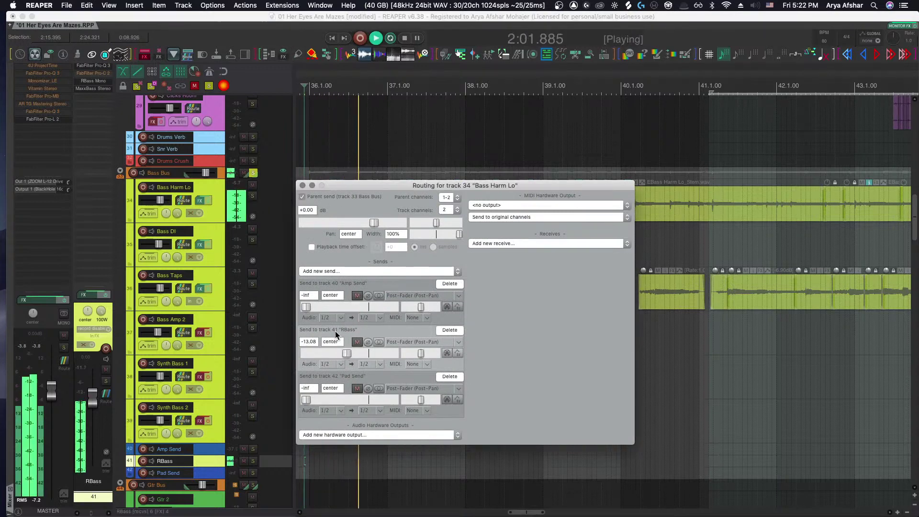
pyautogui.click(302, 185)
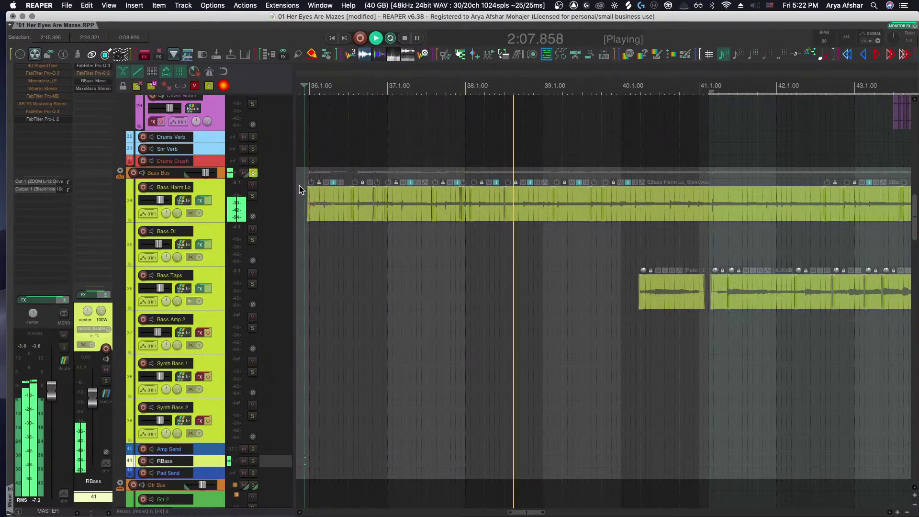
# Stop playback and lower the Futzy Drums volume envelope to -3.40 dB
pyautogui.scroll(5, 300, 189)
pyautogui.scroll(2, 306, 197)
pyautogui.press('space')
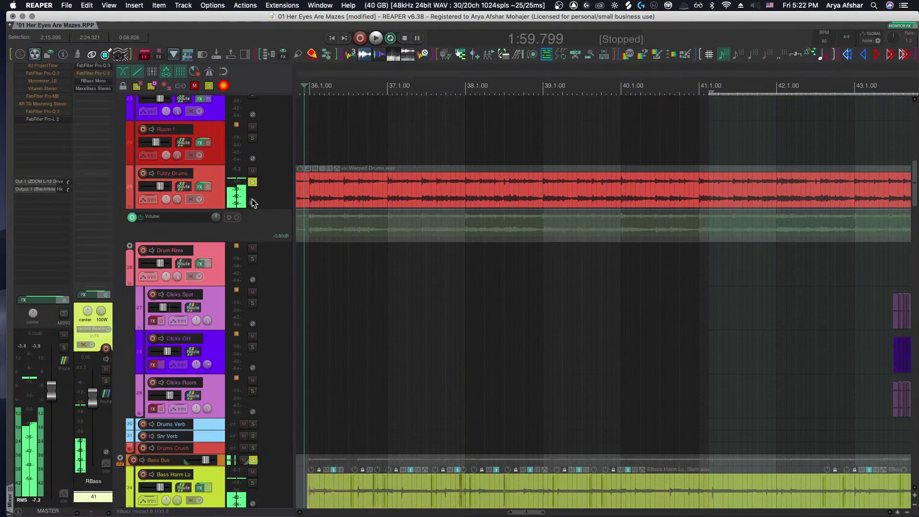
pyautogui.scroll(-3, 378, 221)
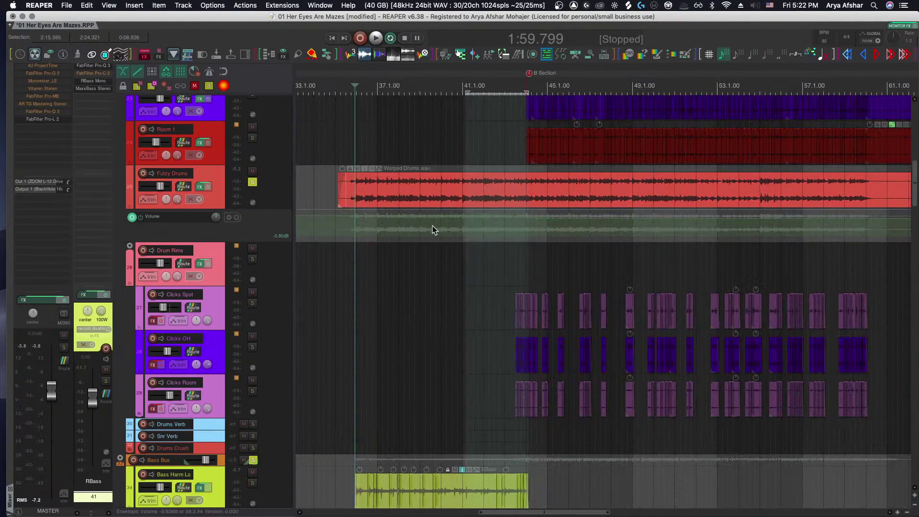
pyautogui.click(398, 218)
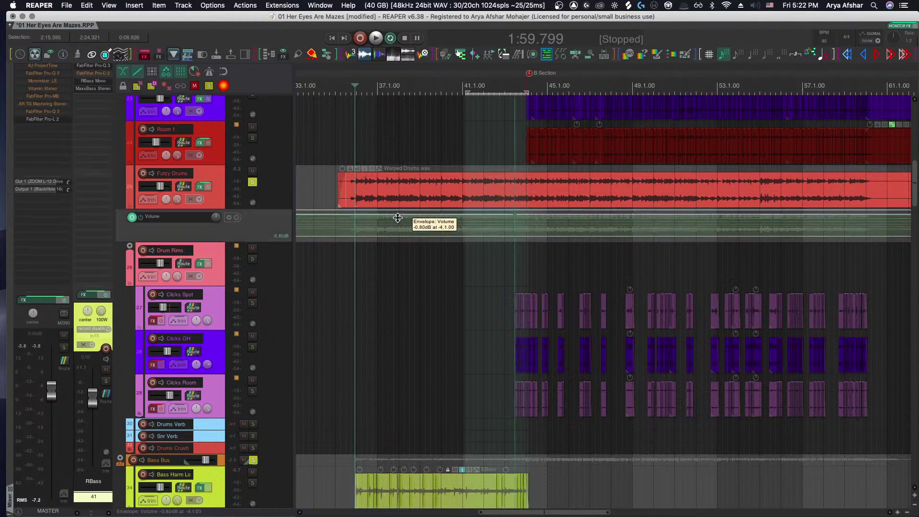
pyautogui.moveTo(397, 218); pyautogui.dragTo(398, 220)
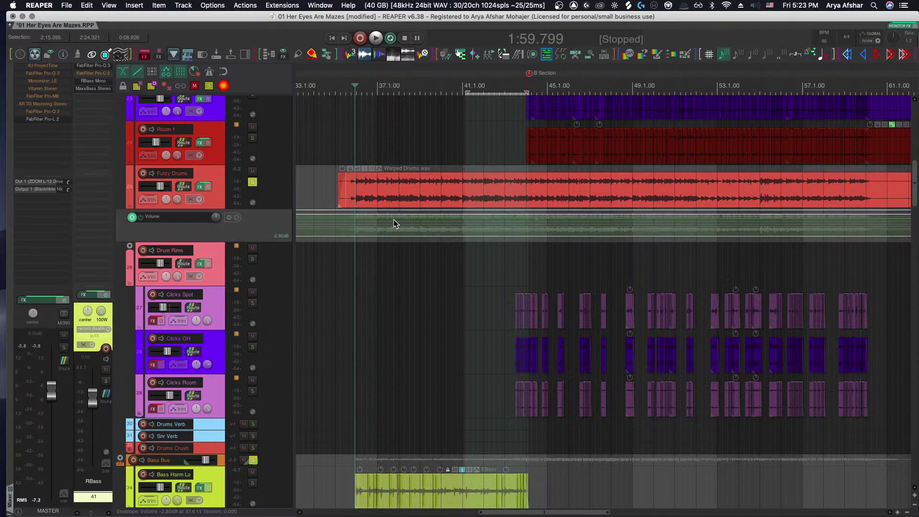
pyautogui.moveTo(393, 219); pyautogui.dragTo(393, 218)
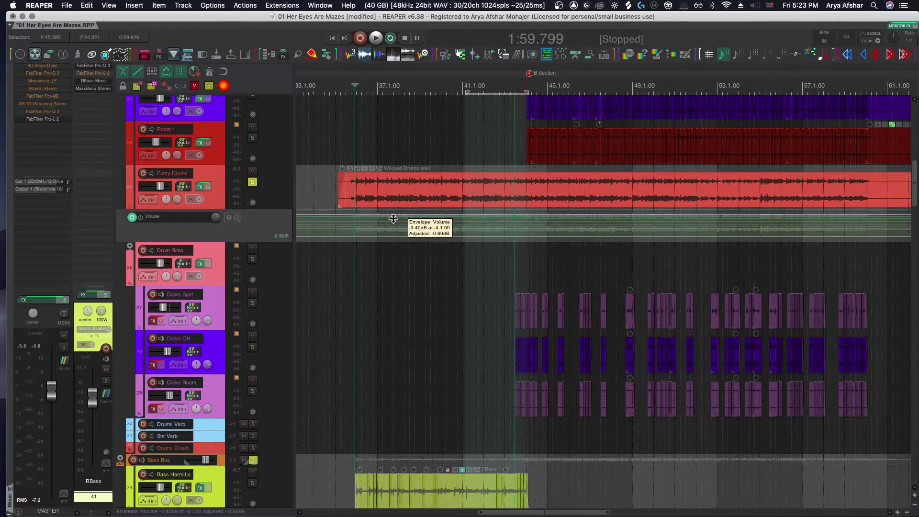
# Play from just before bar 36, lower the Bass Taps volume to about -2.85 dB, stop playback and save the project
pyautogui.click(342, 88)
pyautogui.press('space')
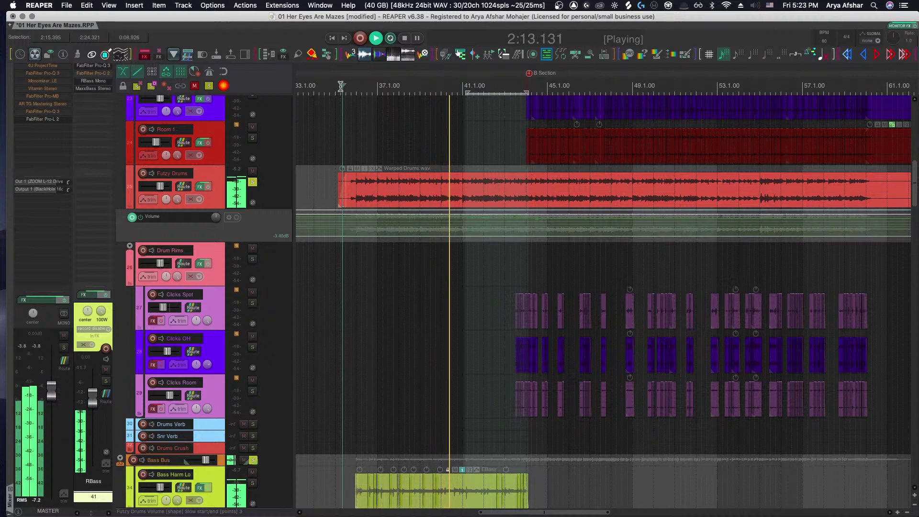
pyautogui.scroll(-4, 523, 319)
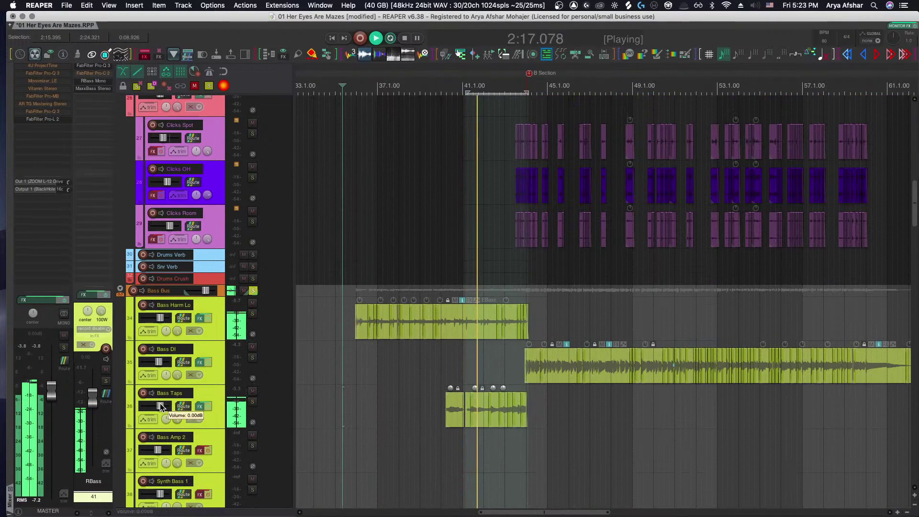
pyautogui.scroll(-3, 160, 403)
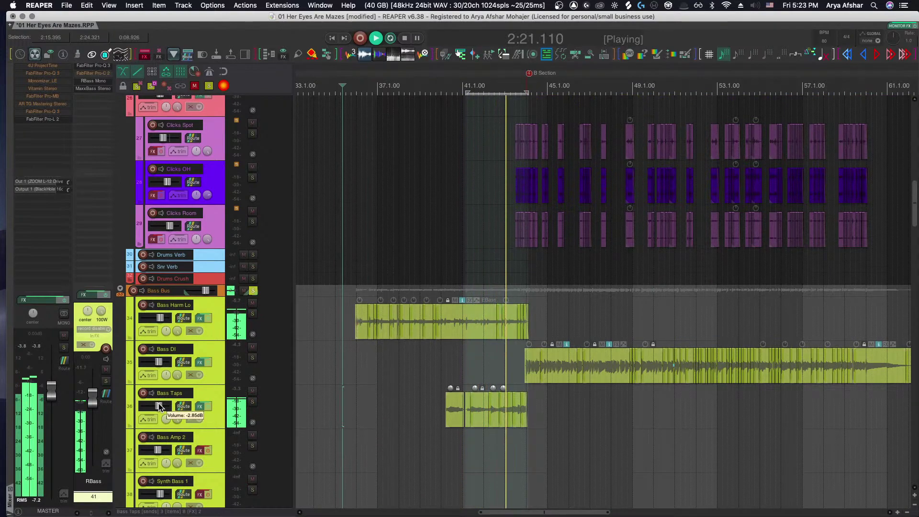
pyautogui.press('space')
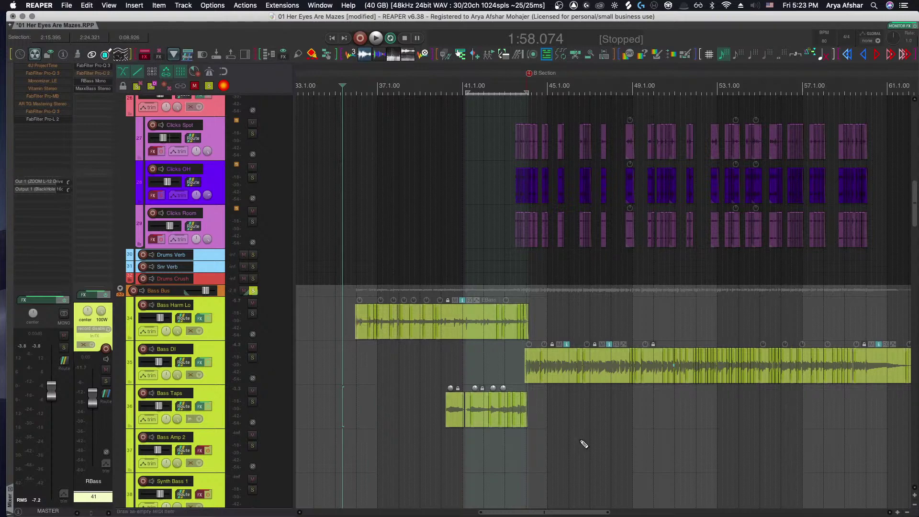
pyautogui.press('super+s')
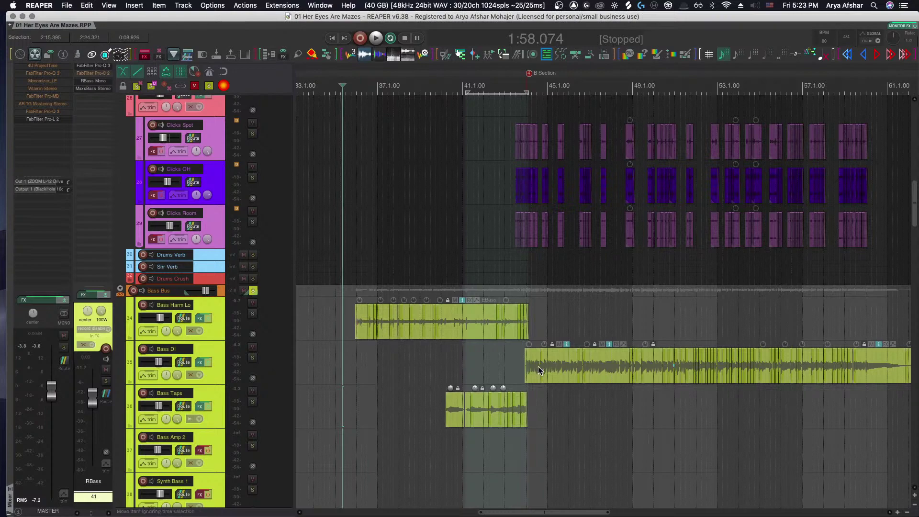
# Unsolo Futzy Drums and the Bass Bus, and collapse the track heights to show the whole arrangement
pyautogui.scroll(6, 537, 364)
pyautogui.click(252, 366)
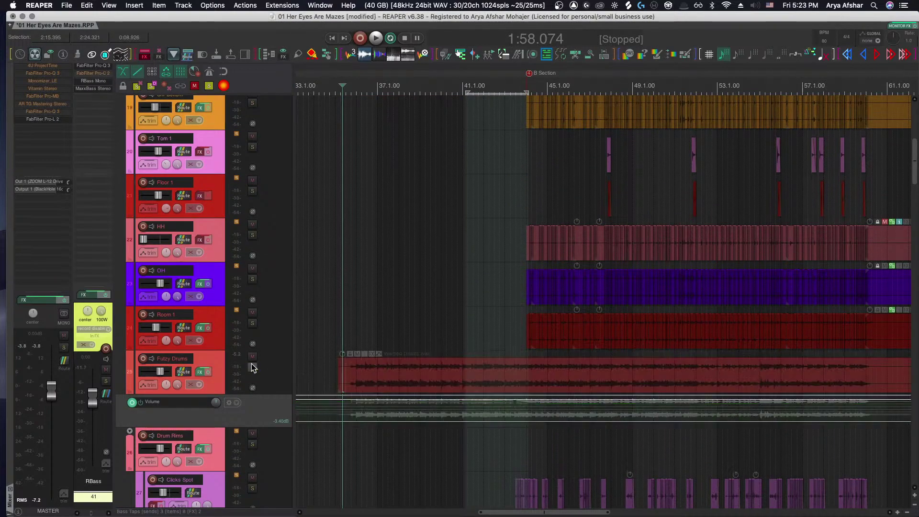
pyautogui.press('`')
pyautogui.click(275, 420)
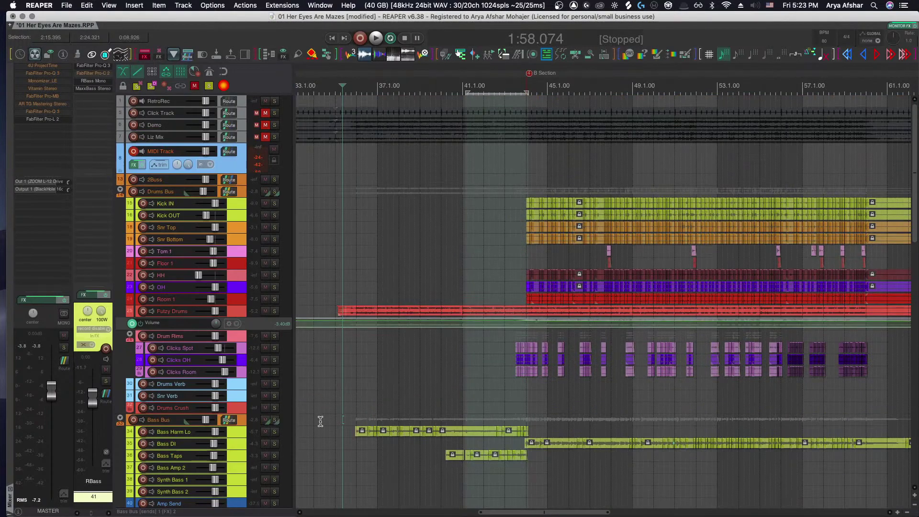
pyautogui.scroll(-4, 416, 428)
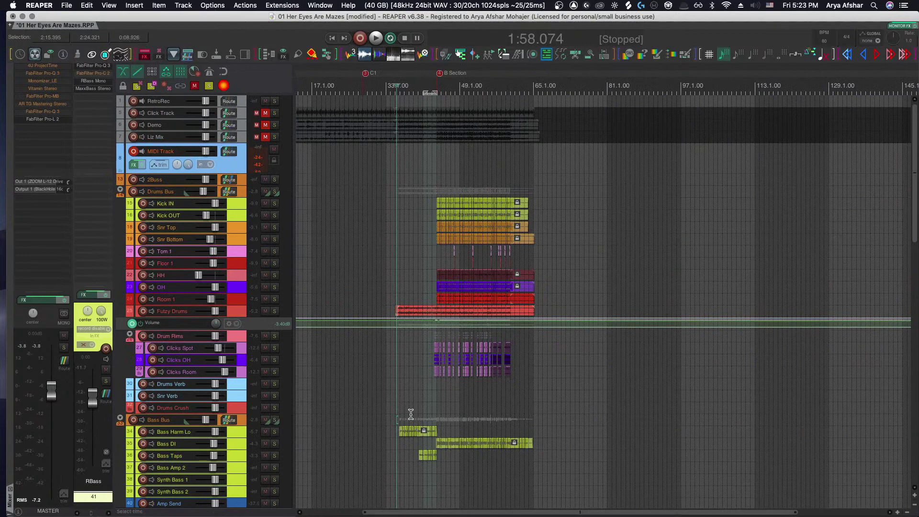